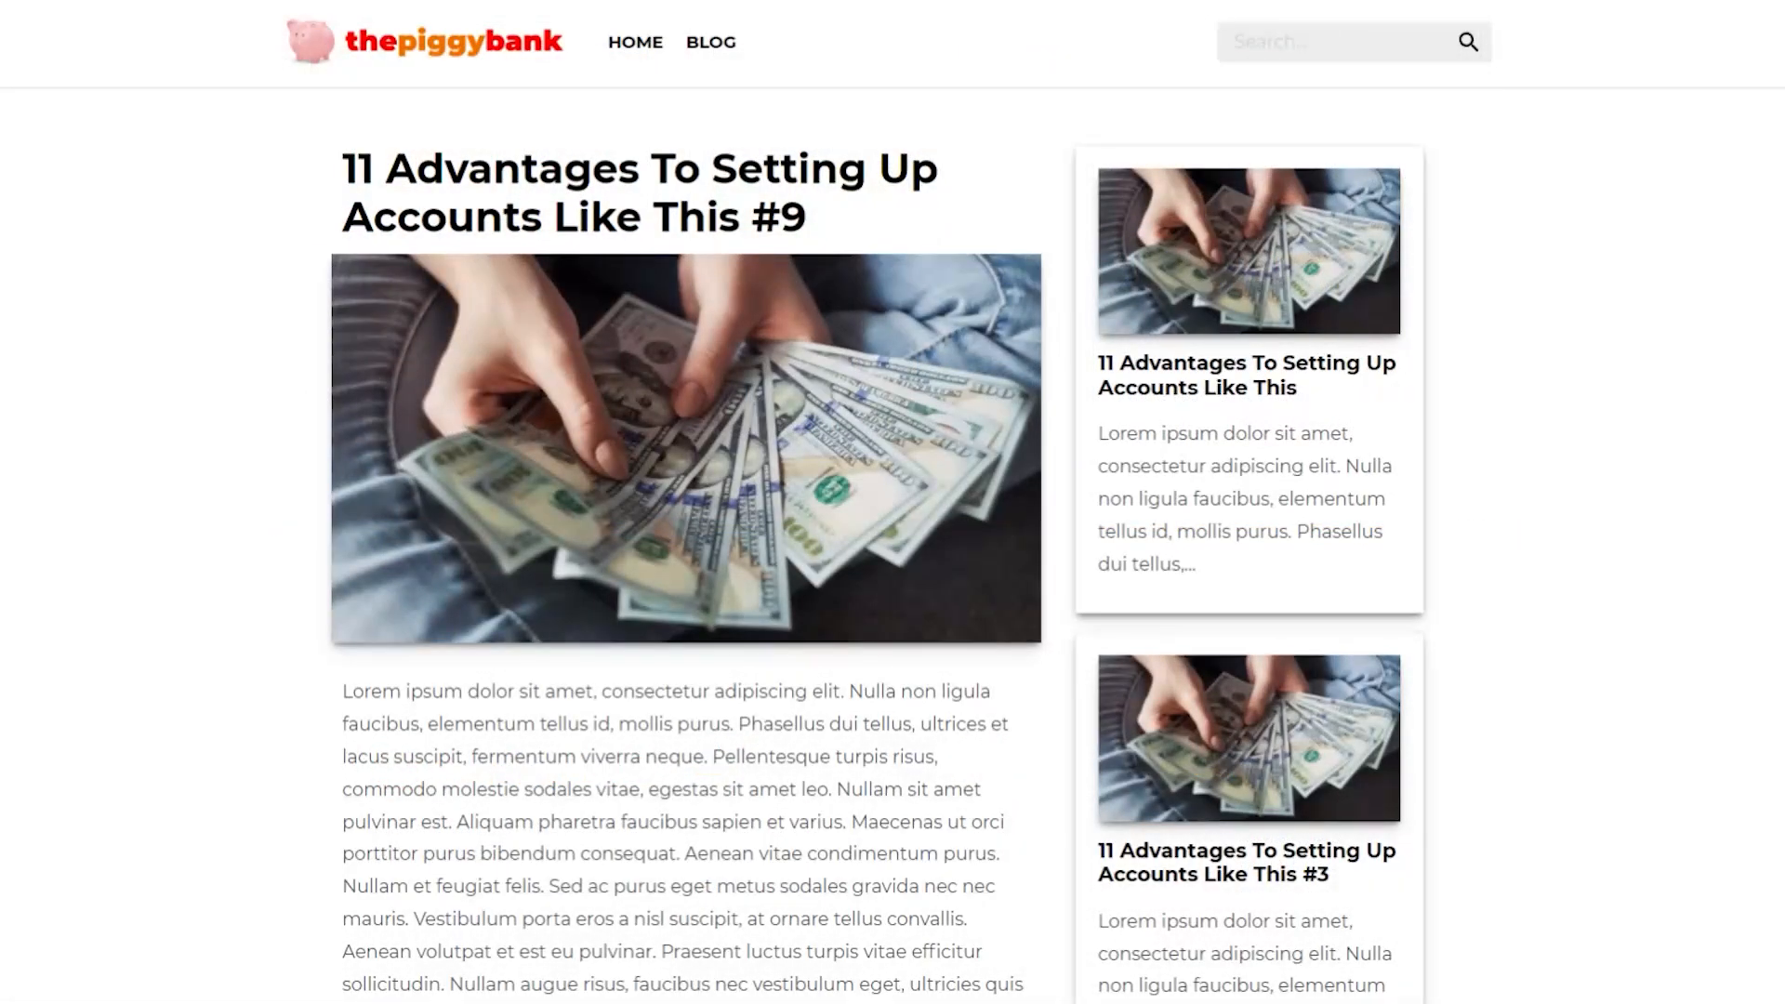
Look through the finished example blog post, including its body text and the related posts beside it.
scroll(892, 502, "down", 8)
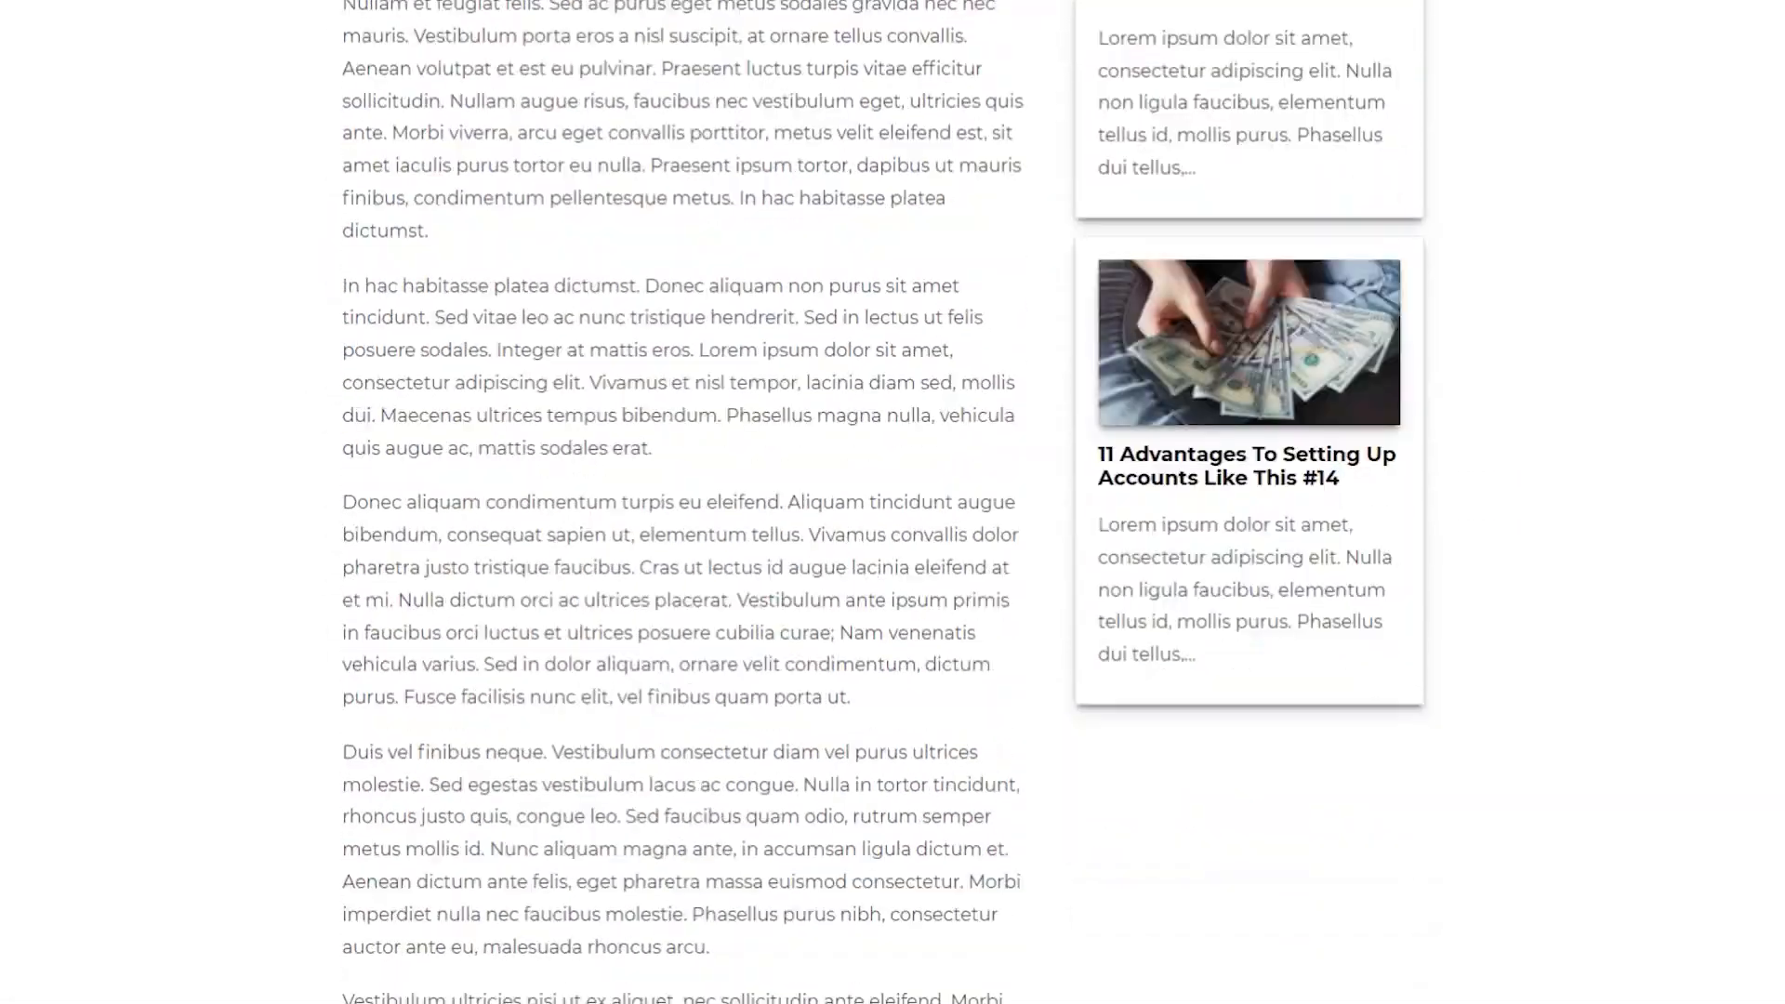
scroll(893, 502, "down", 13)
scroll(893, 502, "up", 15)
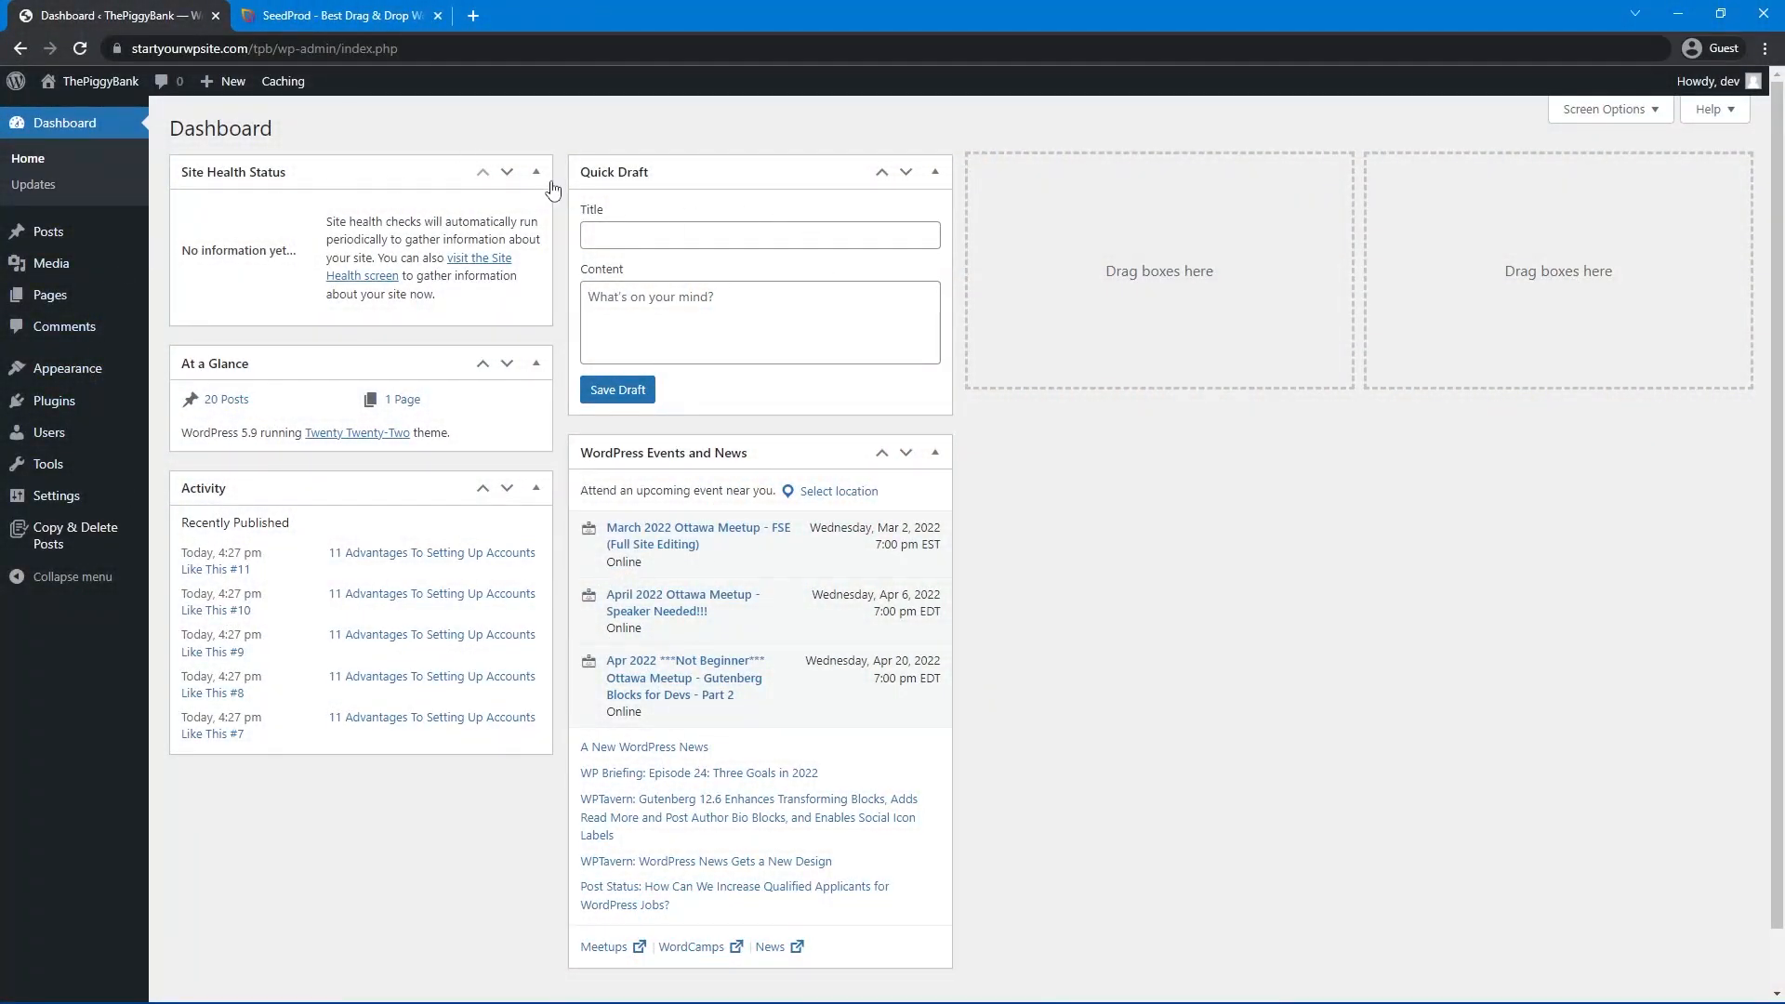
Review the text and featured image of the post "11 Advantages To Setting Up Accounts Like This #11" and check the media library.
mouse_move(45, 241)
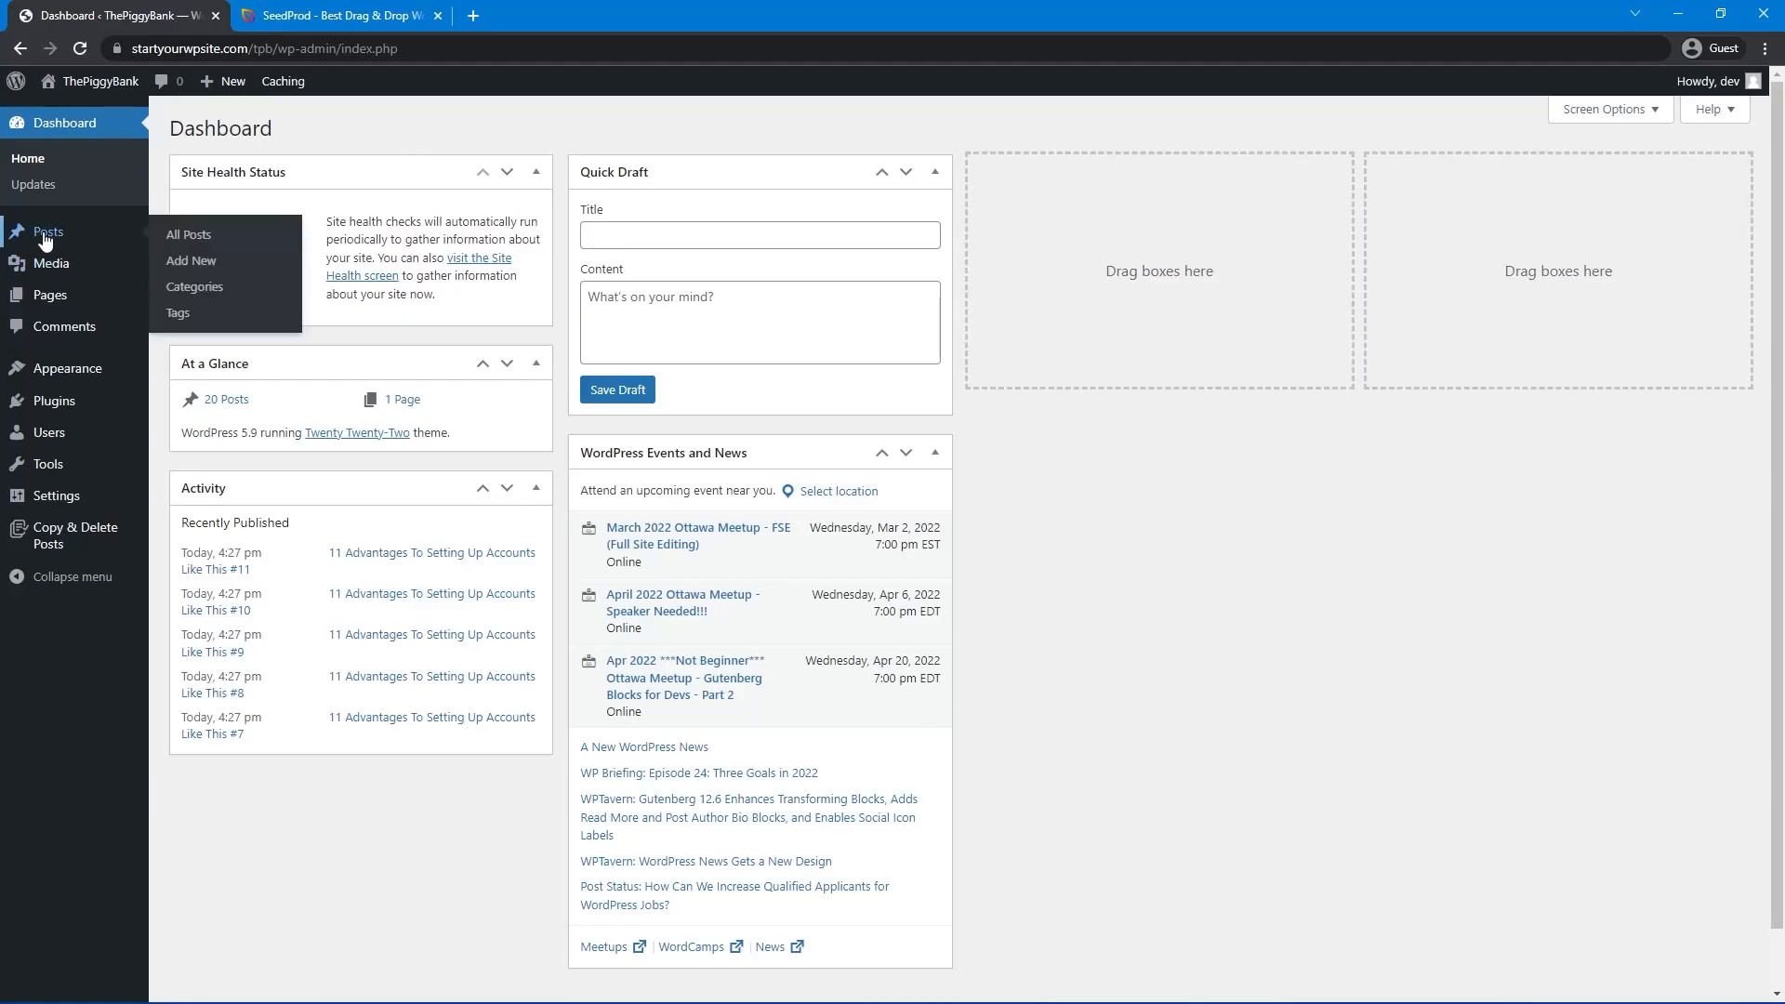
left_click(193, 239)
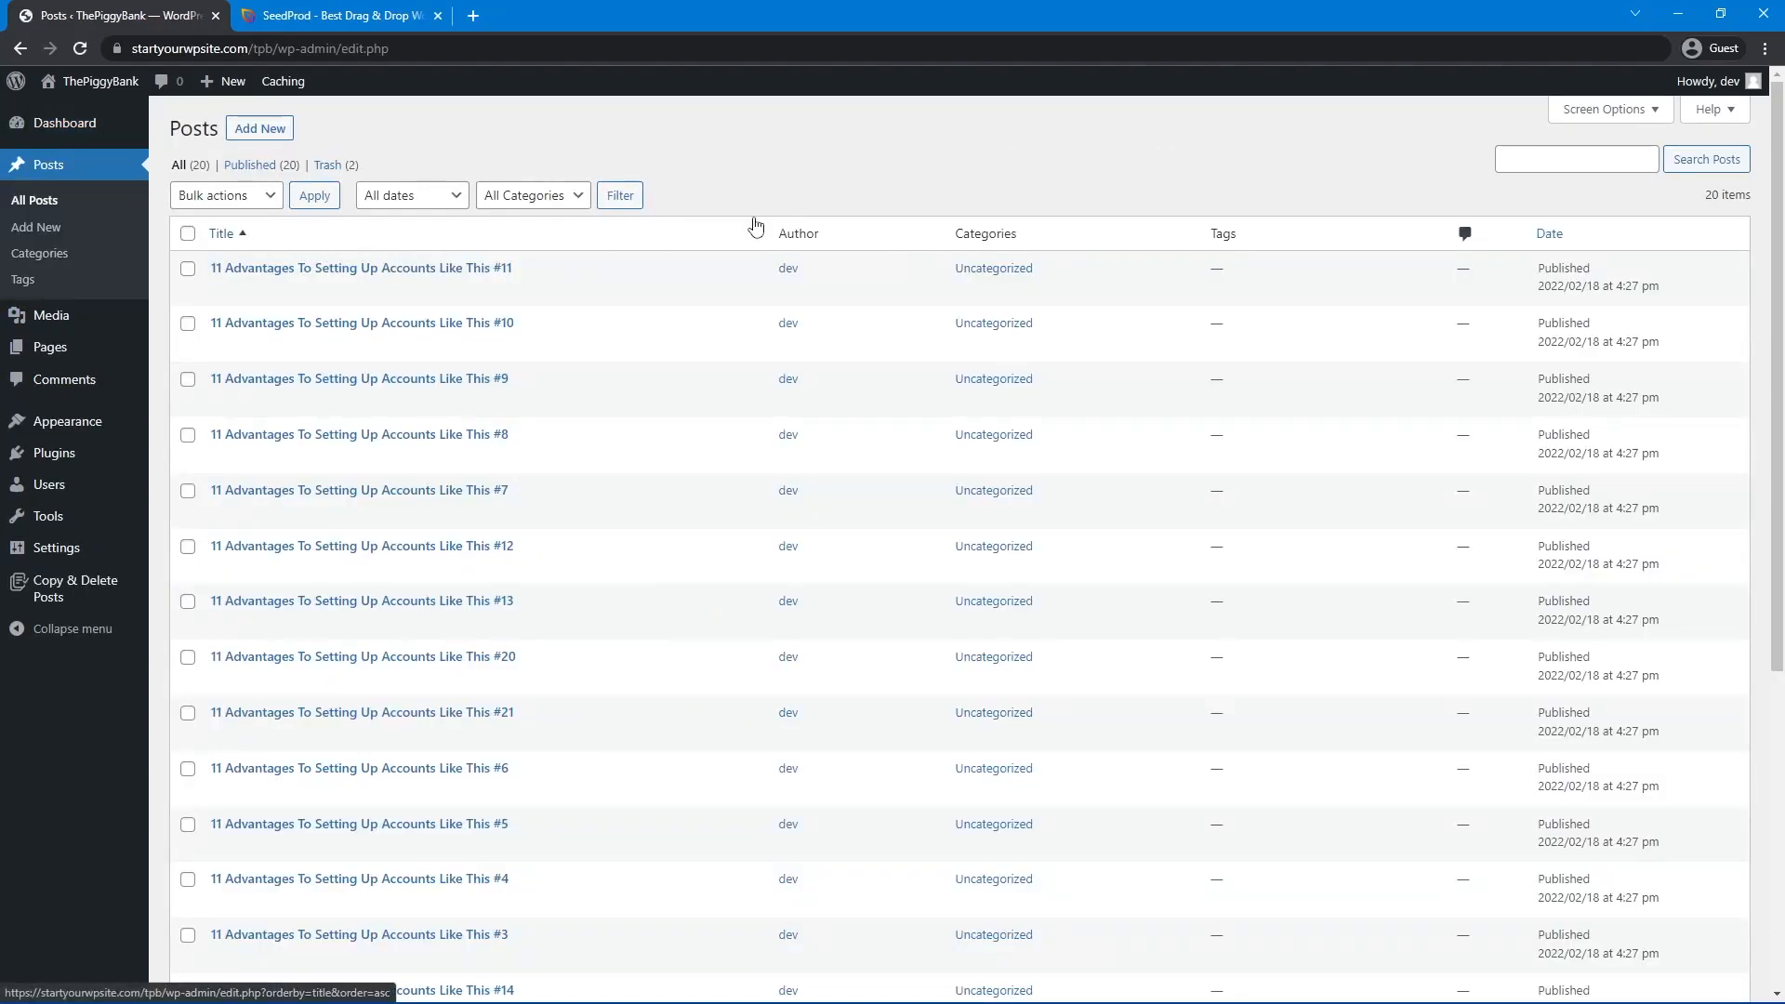
left_click(343, 270)
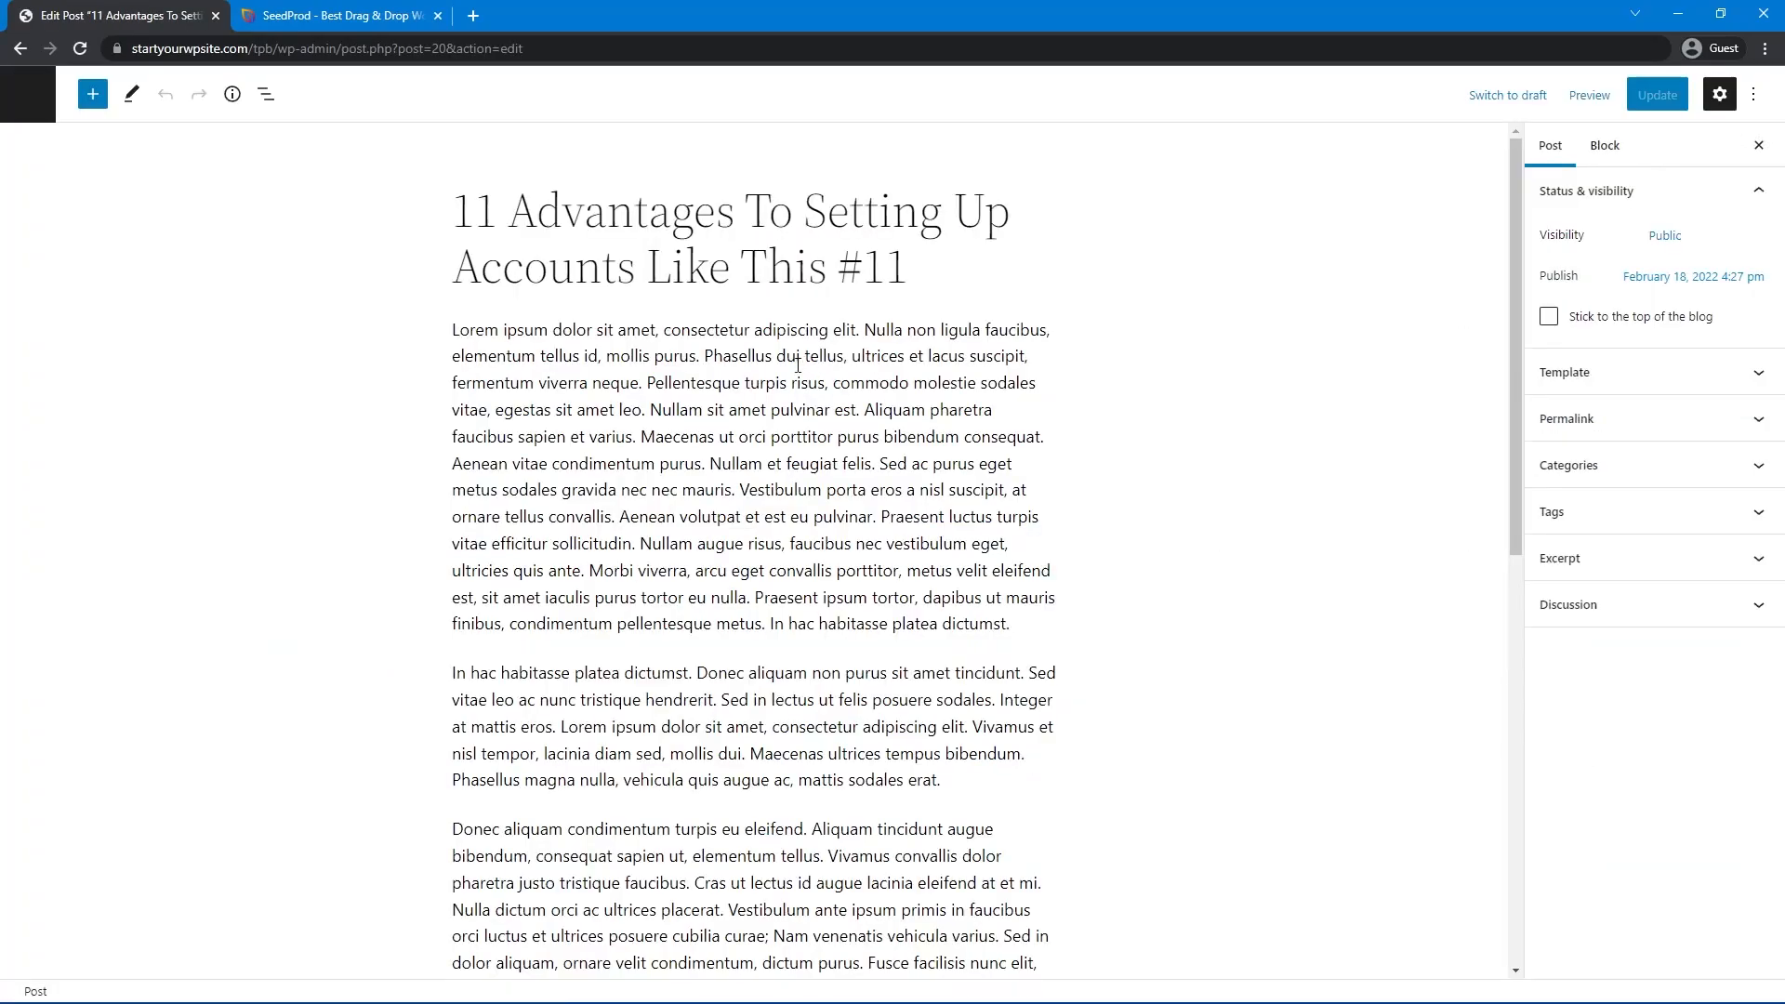
scroll(551, 435, "down", 5)
scroll(745, 685, "down", 3)
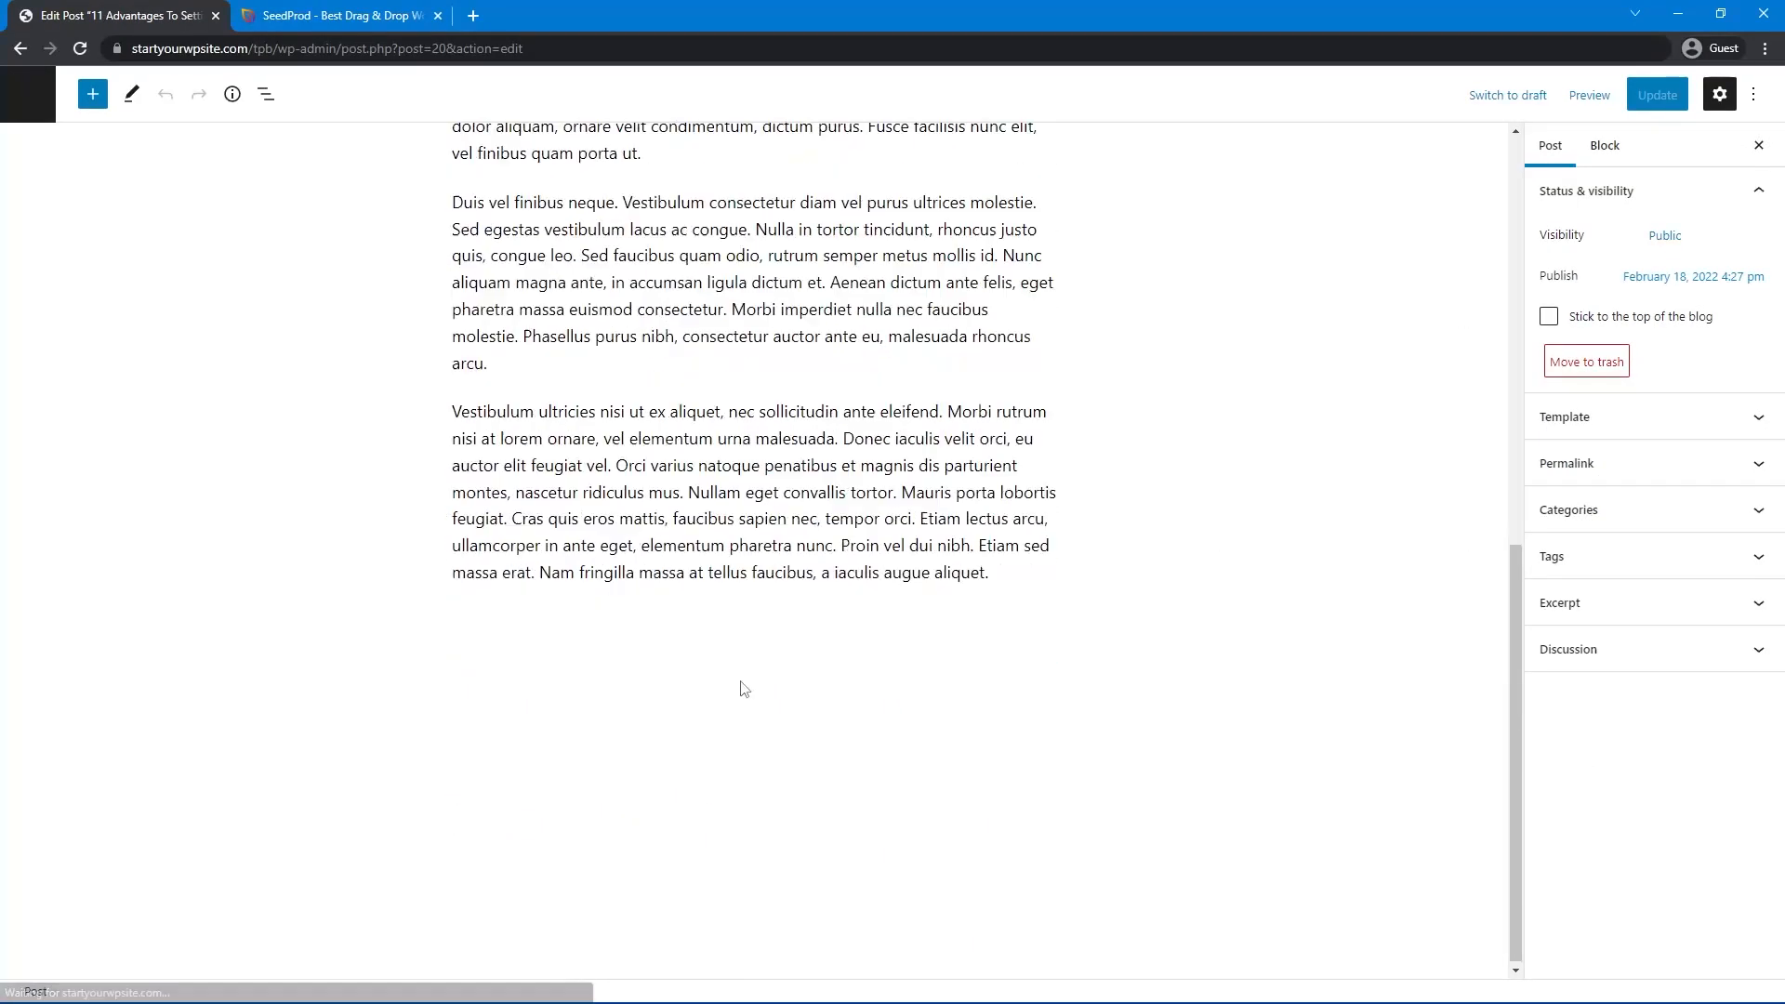
scroll(724, 667, "up", 3)
scroll(725, 668, "up", 5)
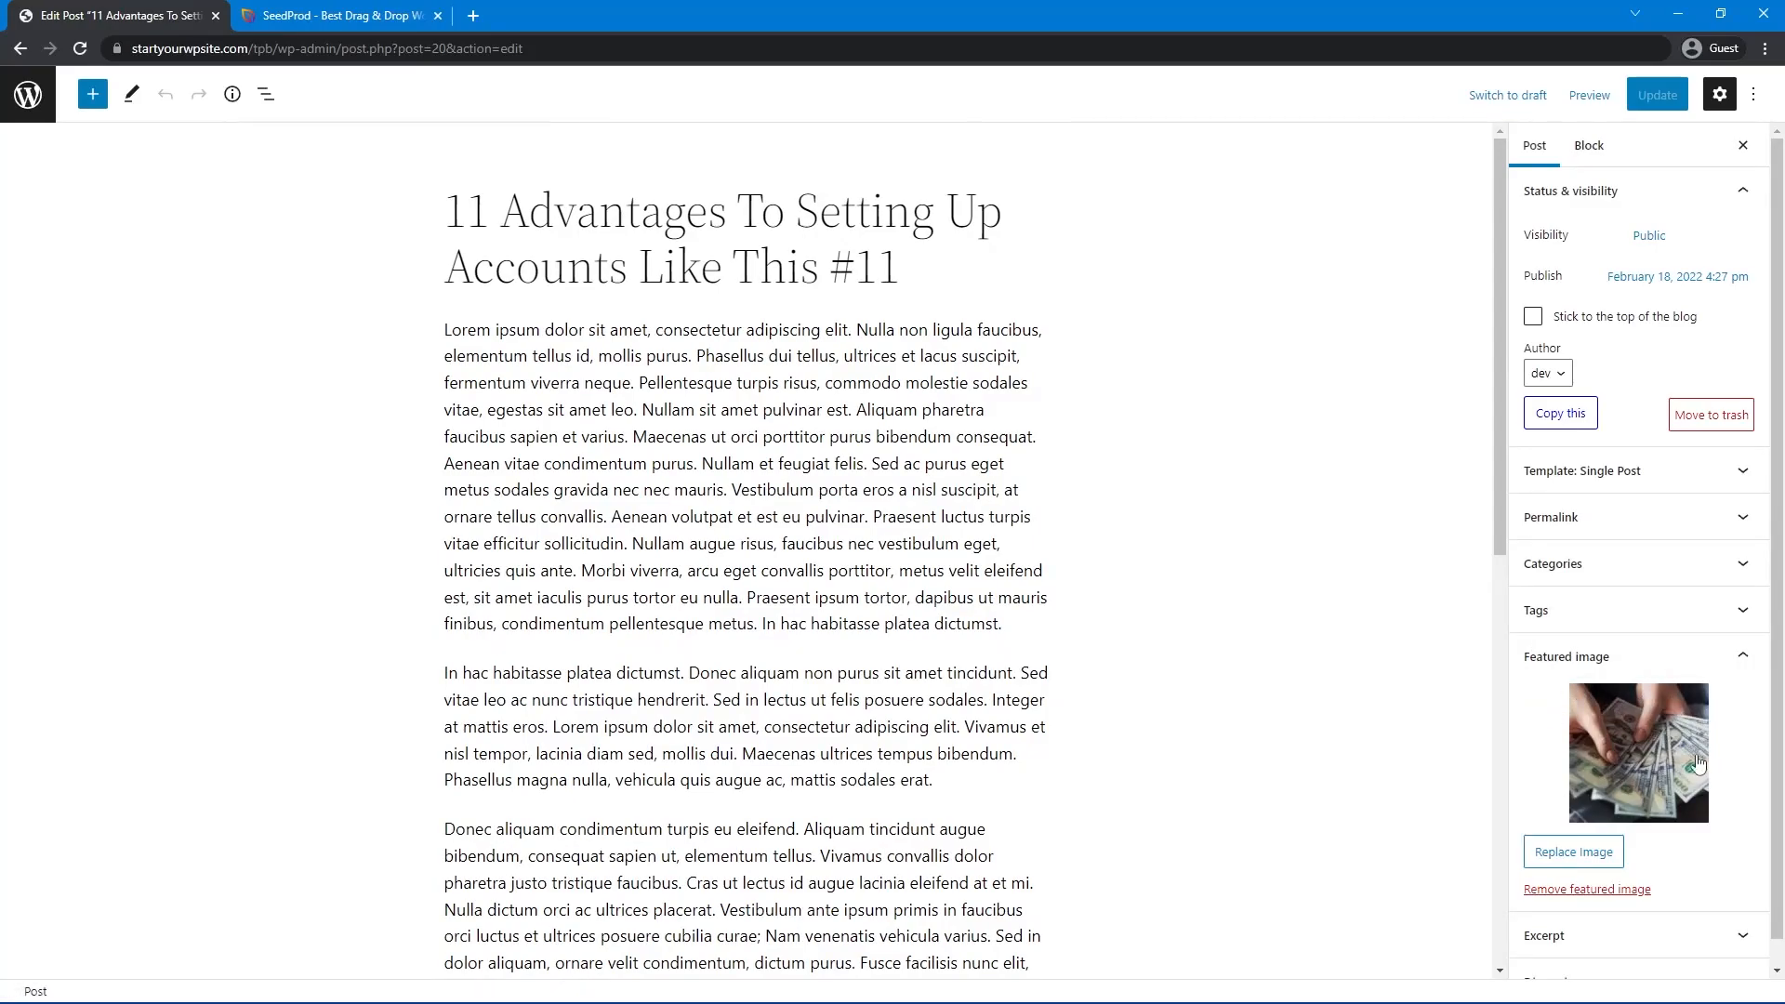
left_click(28, 94)
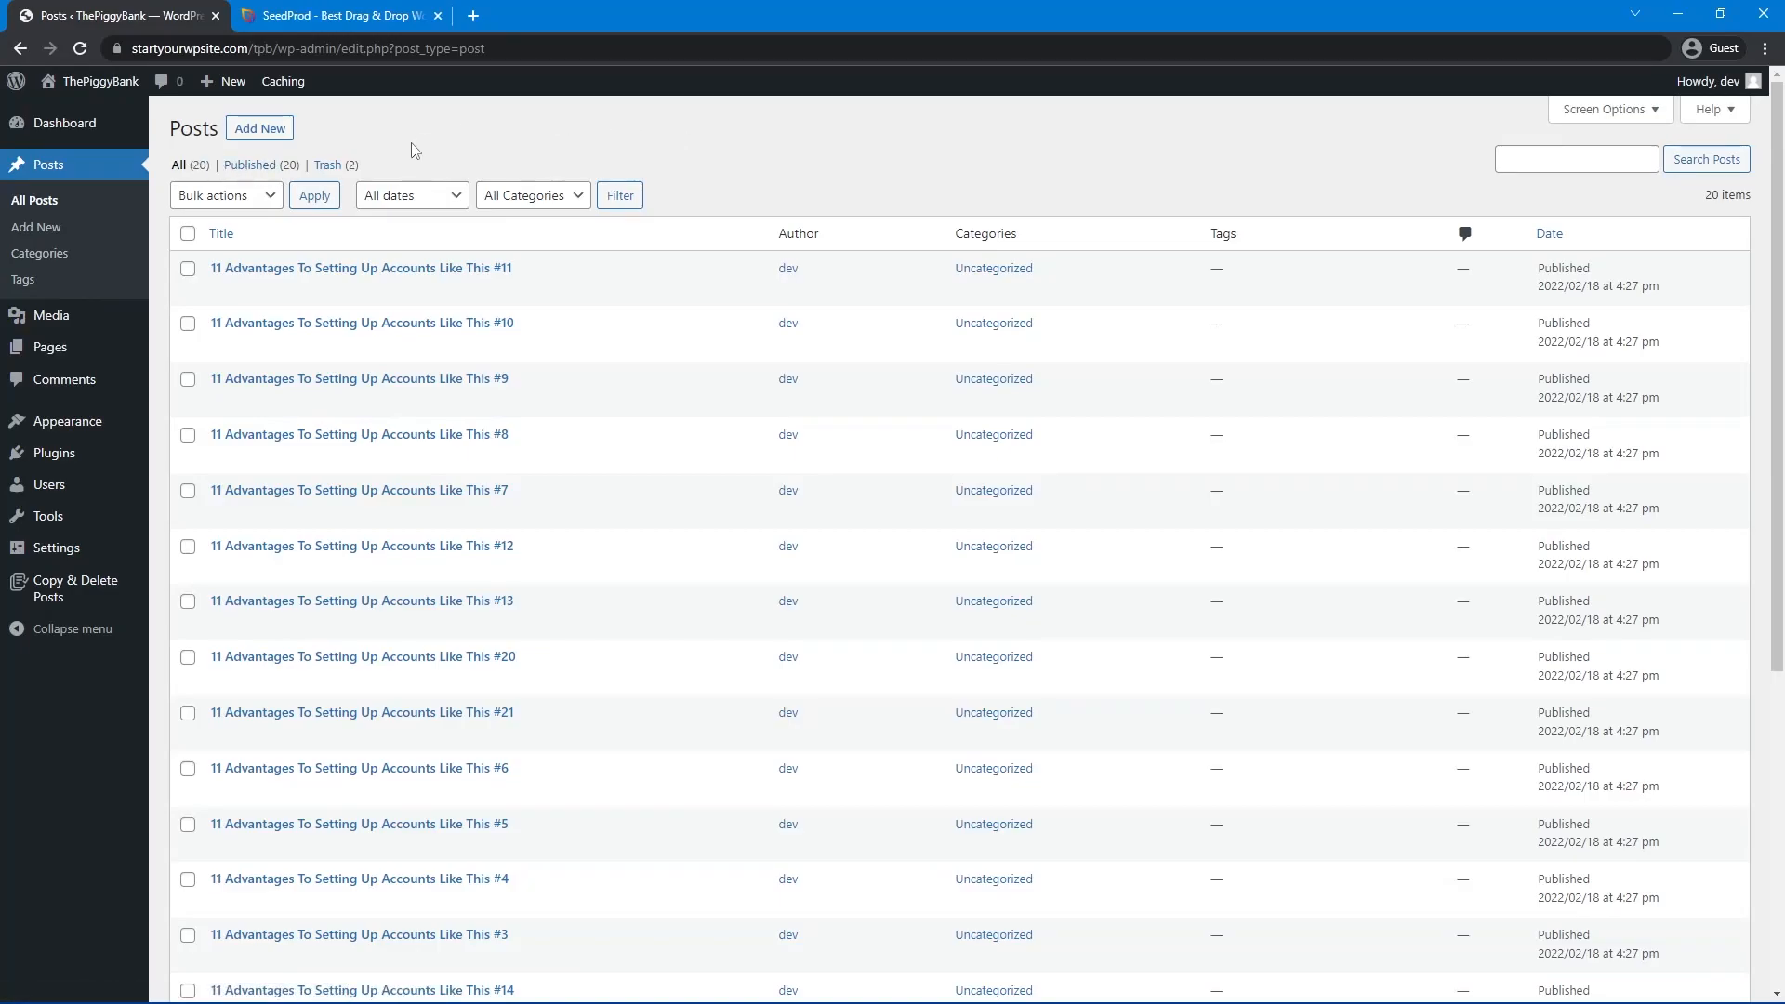
mouse_move(48, 316)
left_click(192, 320)
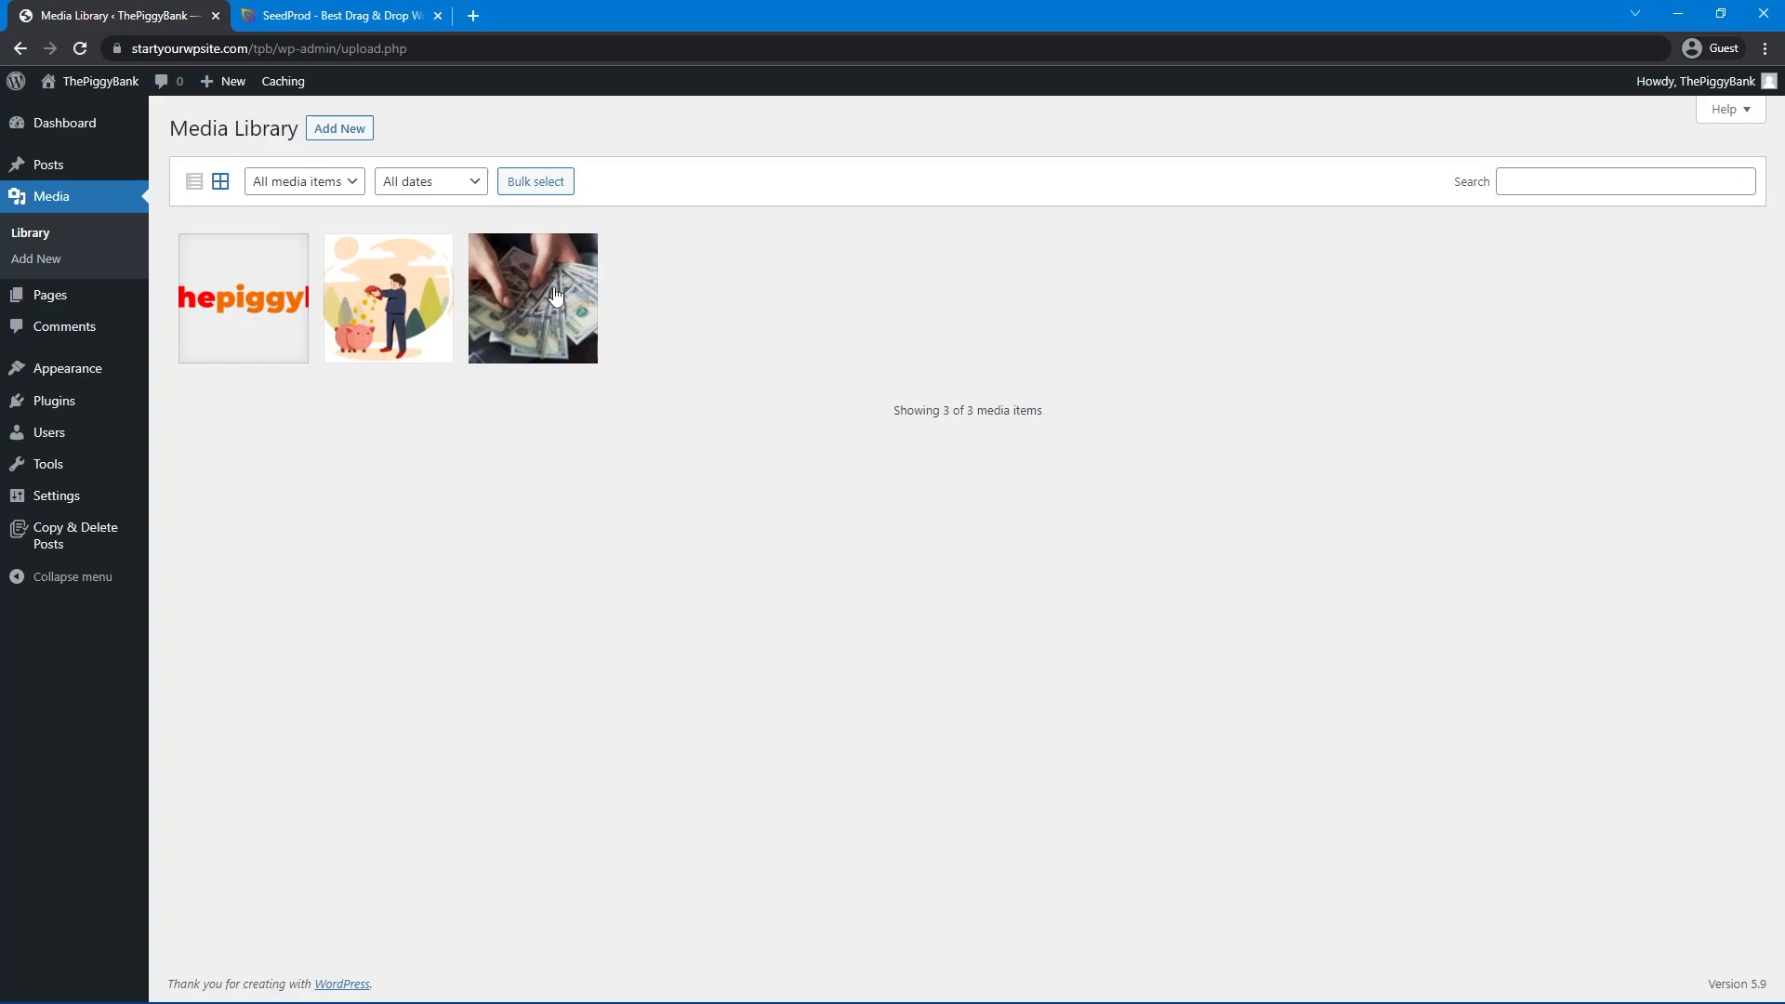
Log in to the account on the SeedProd website, download the Landing Page Pro 6.9.0.10 plugin and copy its license key.
left_click(313, 15)
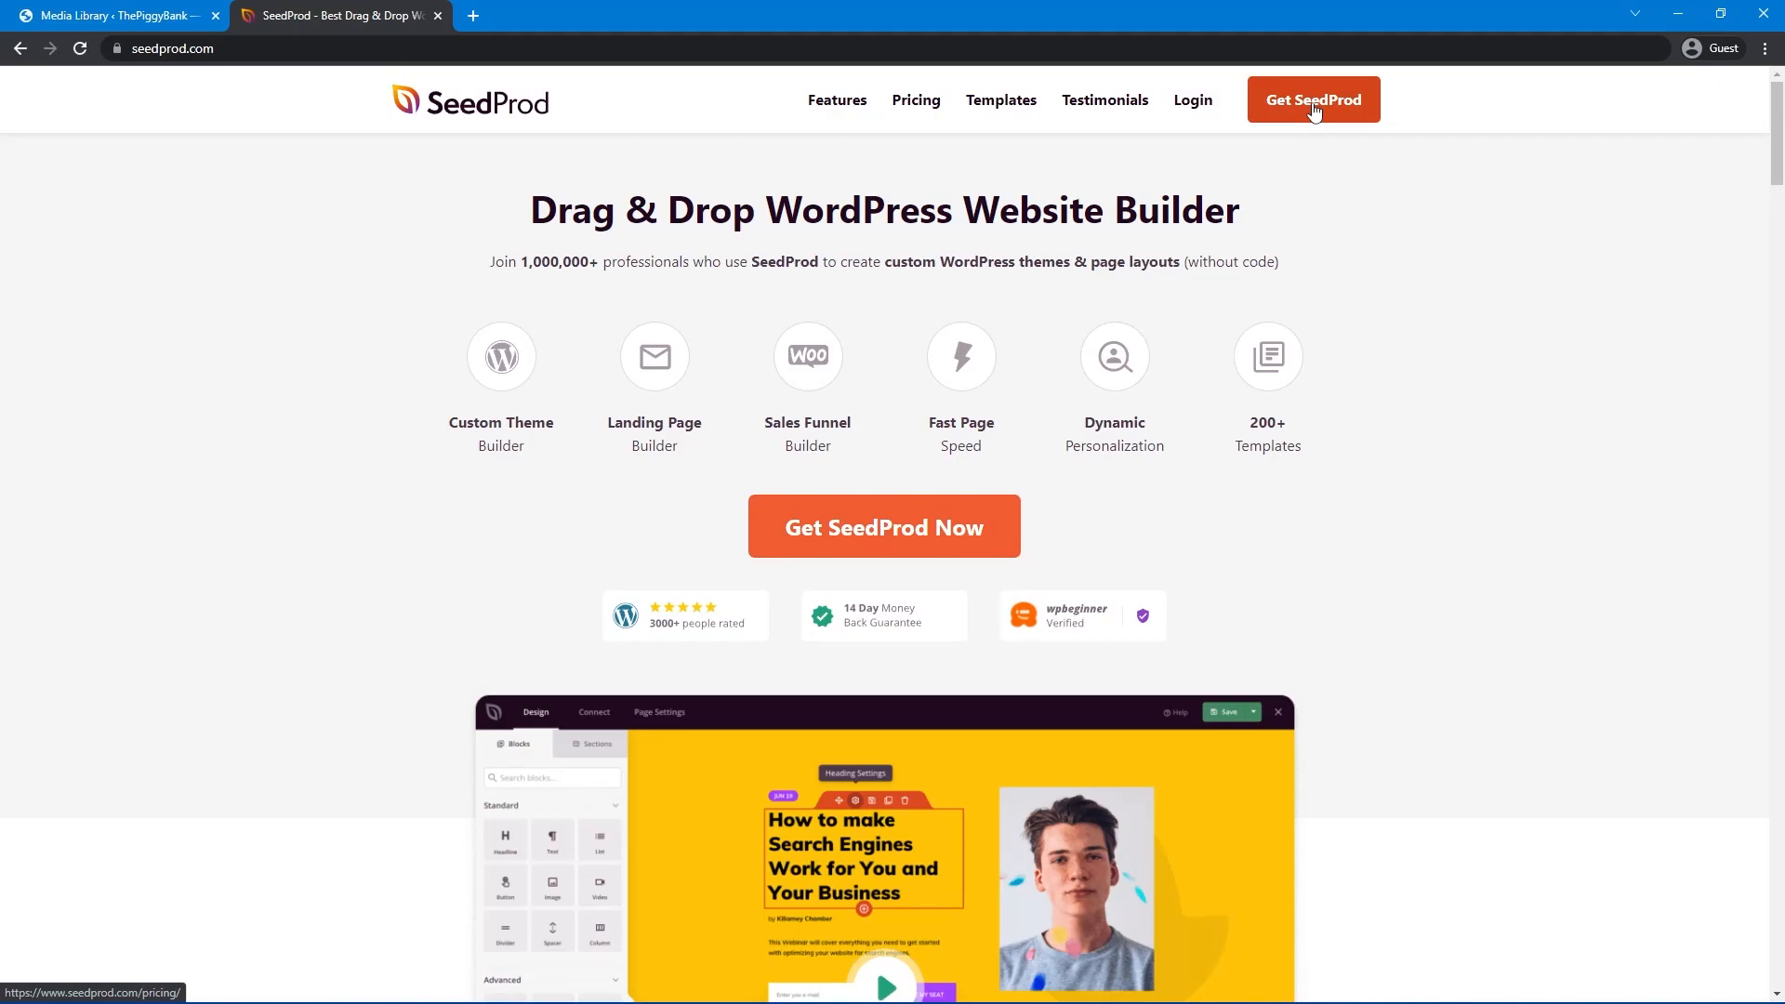
left_click(1193, 103)
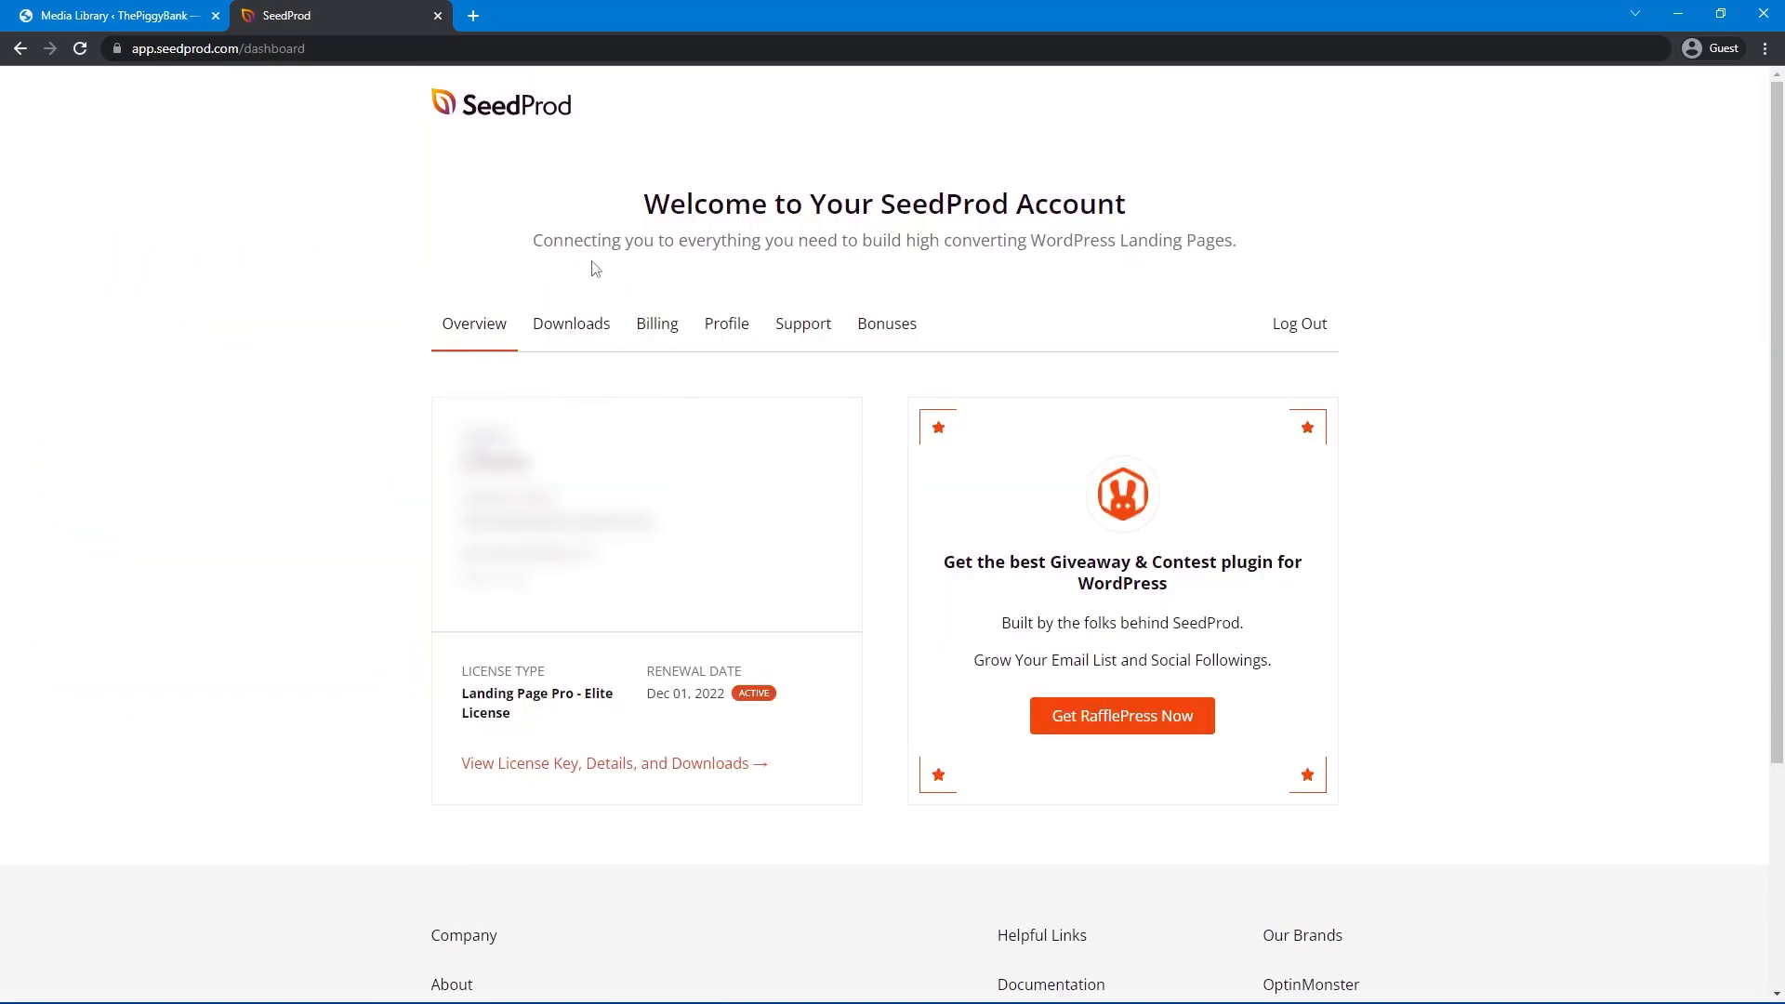
left_click(585, 334)
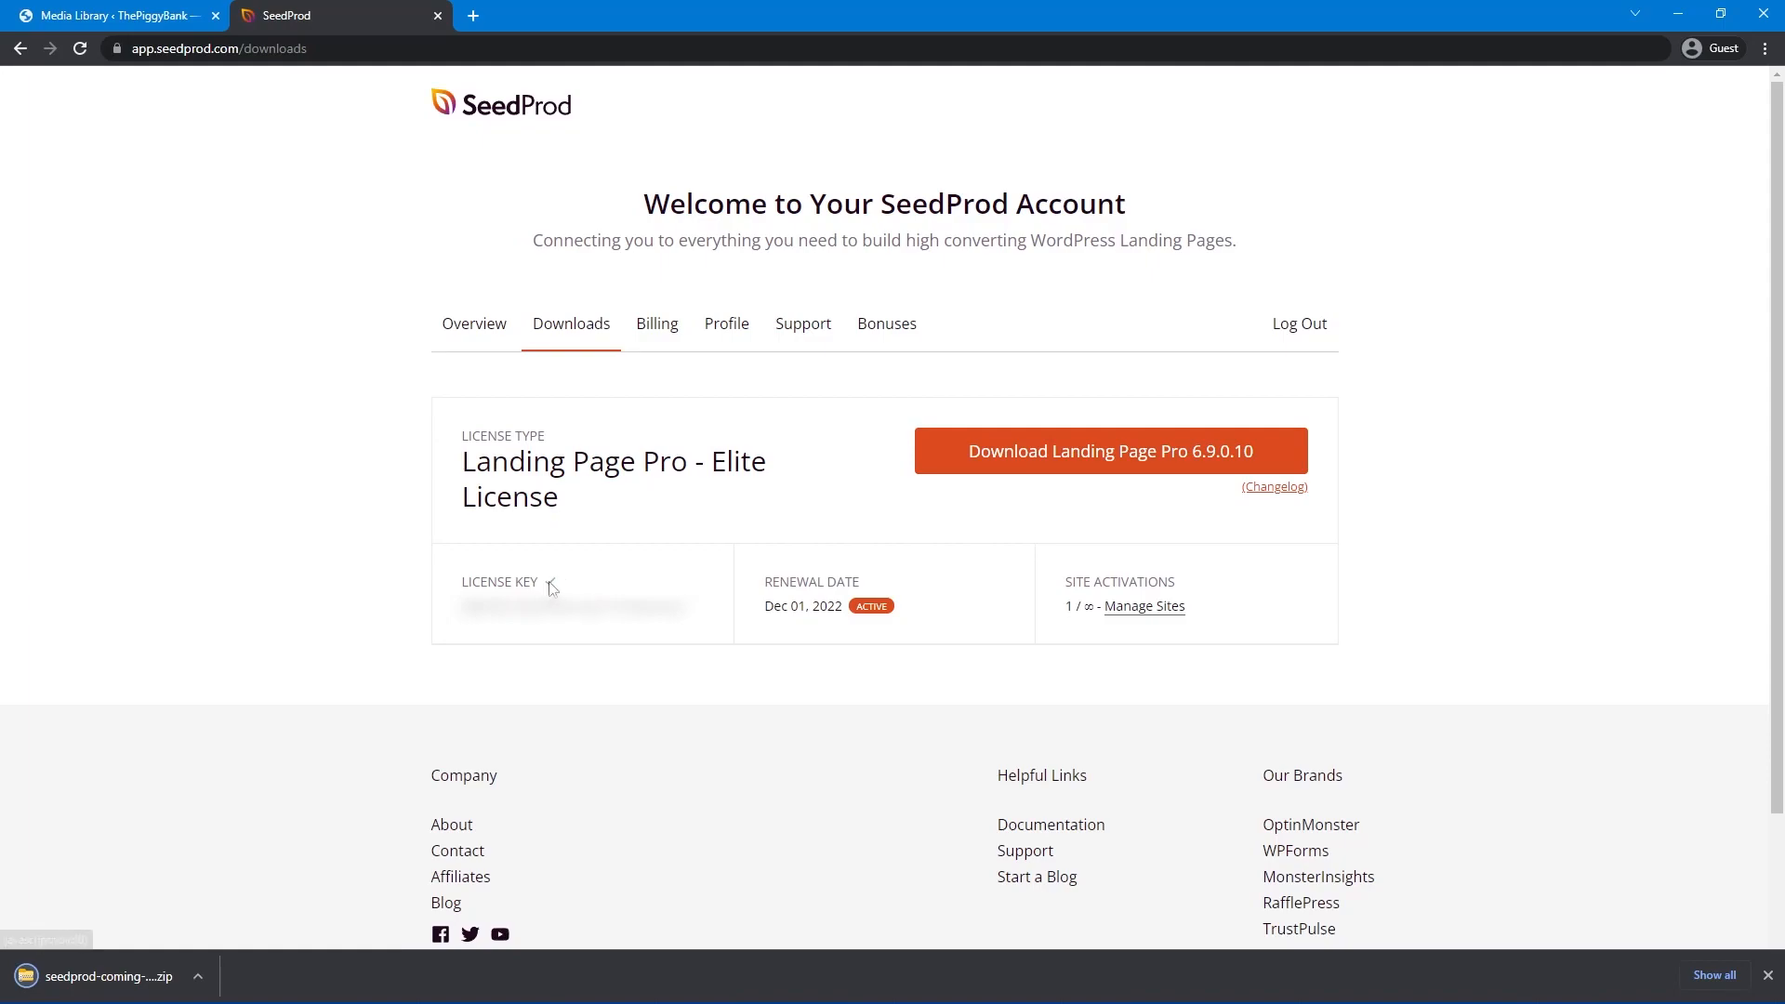
left_click(437, 14)
Upload seedprod-coming-soon-pro-5-6.9.0.10.zip to WordPress as a new plugin, then install and activate it.
mouse_move(56, 403)
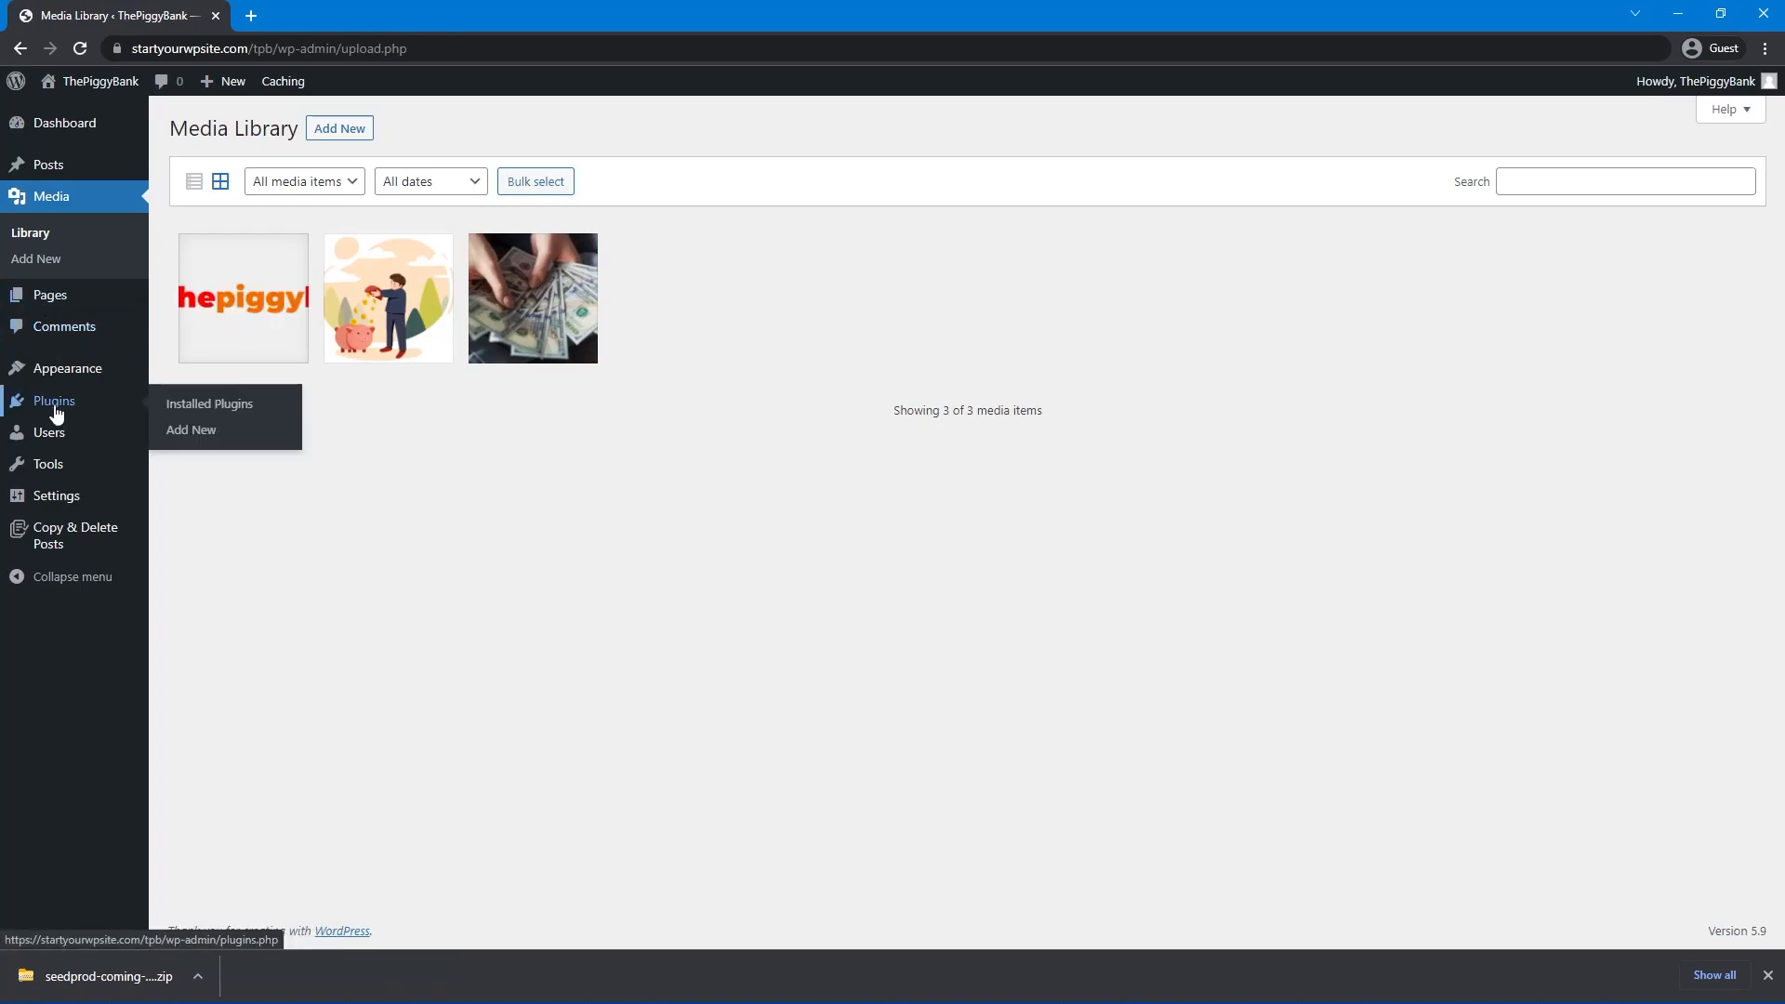
left_click(195, 431)
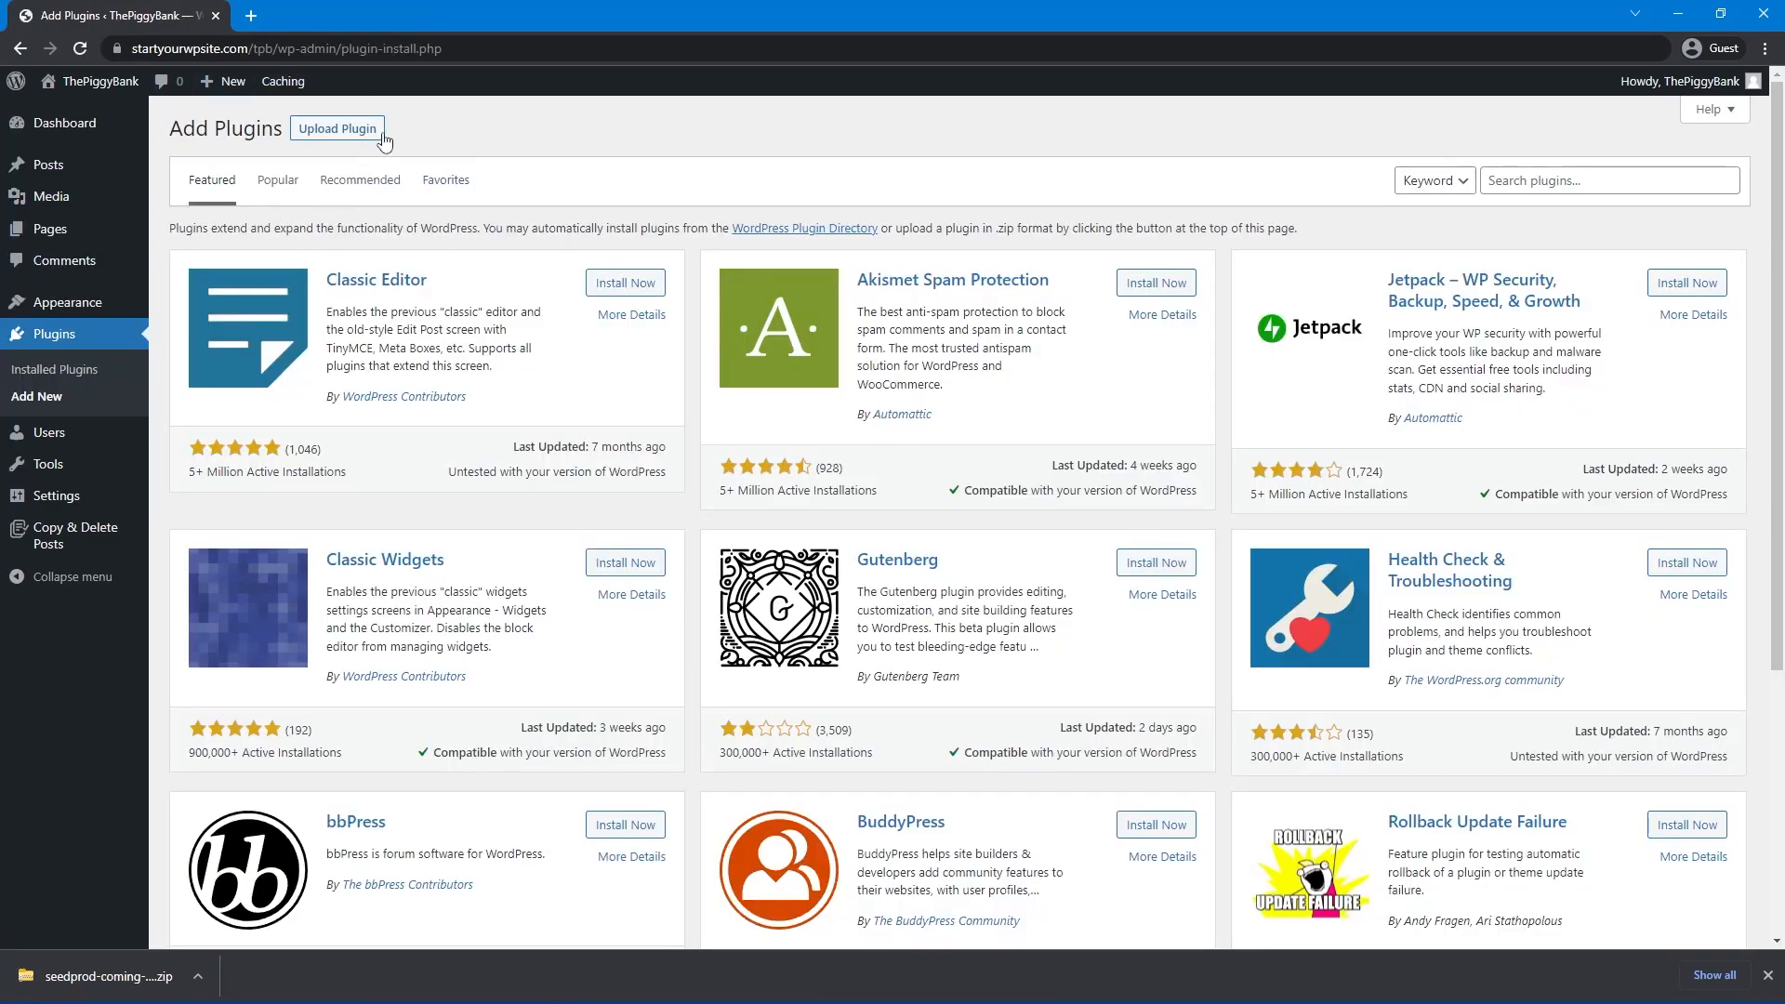
left_click(358, 128)
left_click_drag(109, 976, 862, 303)
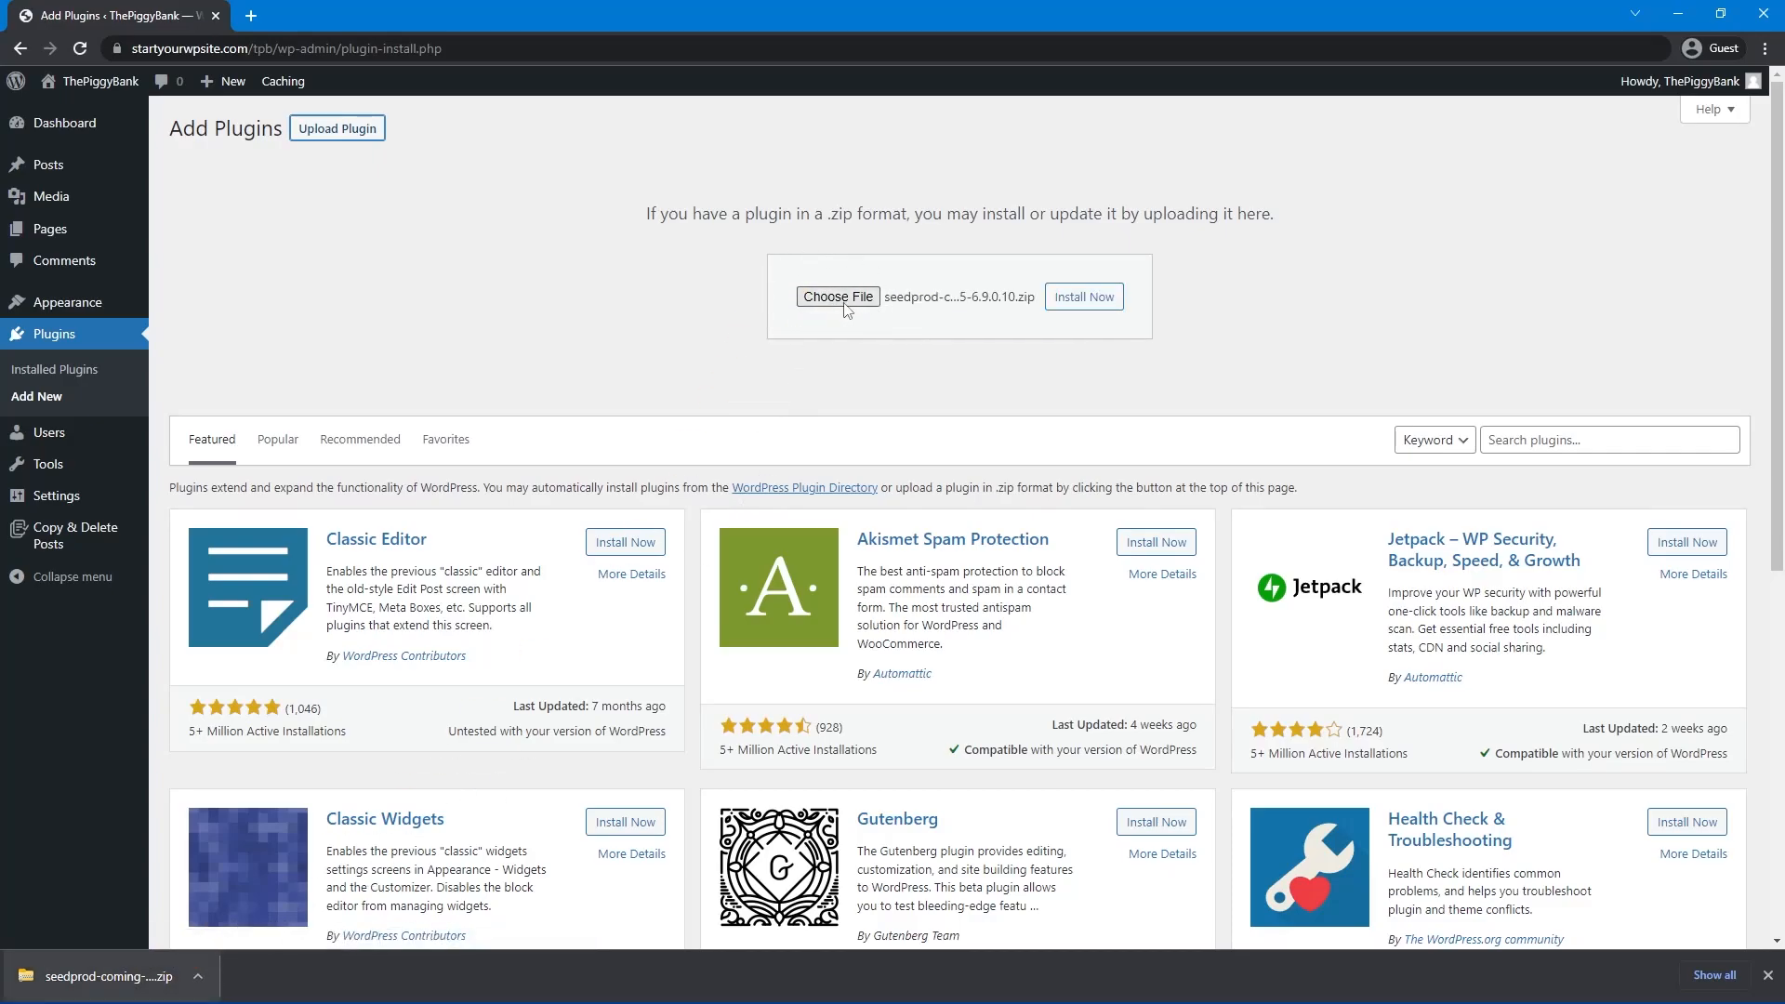
left_click(1095, 299)
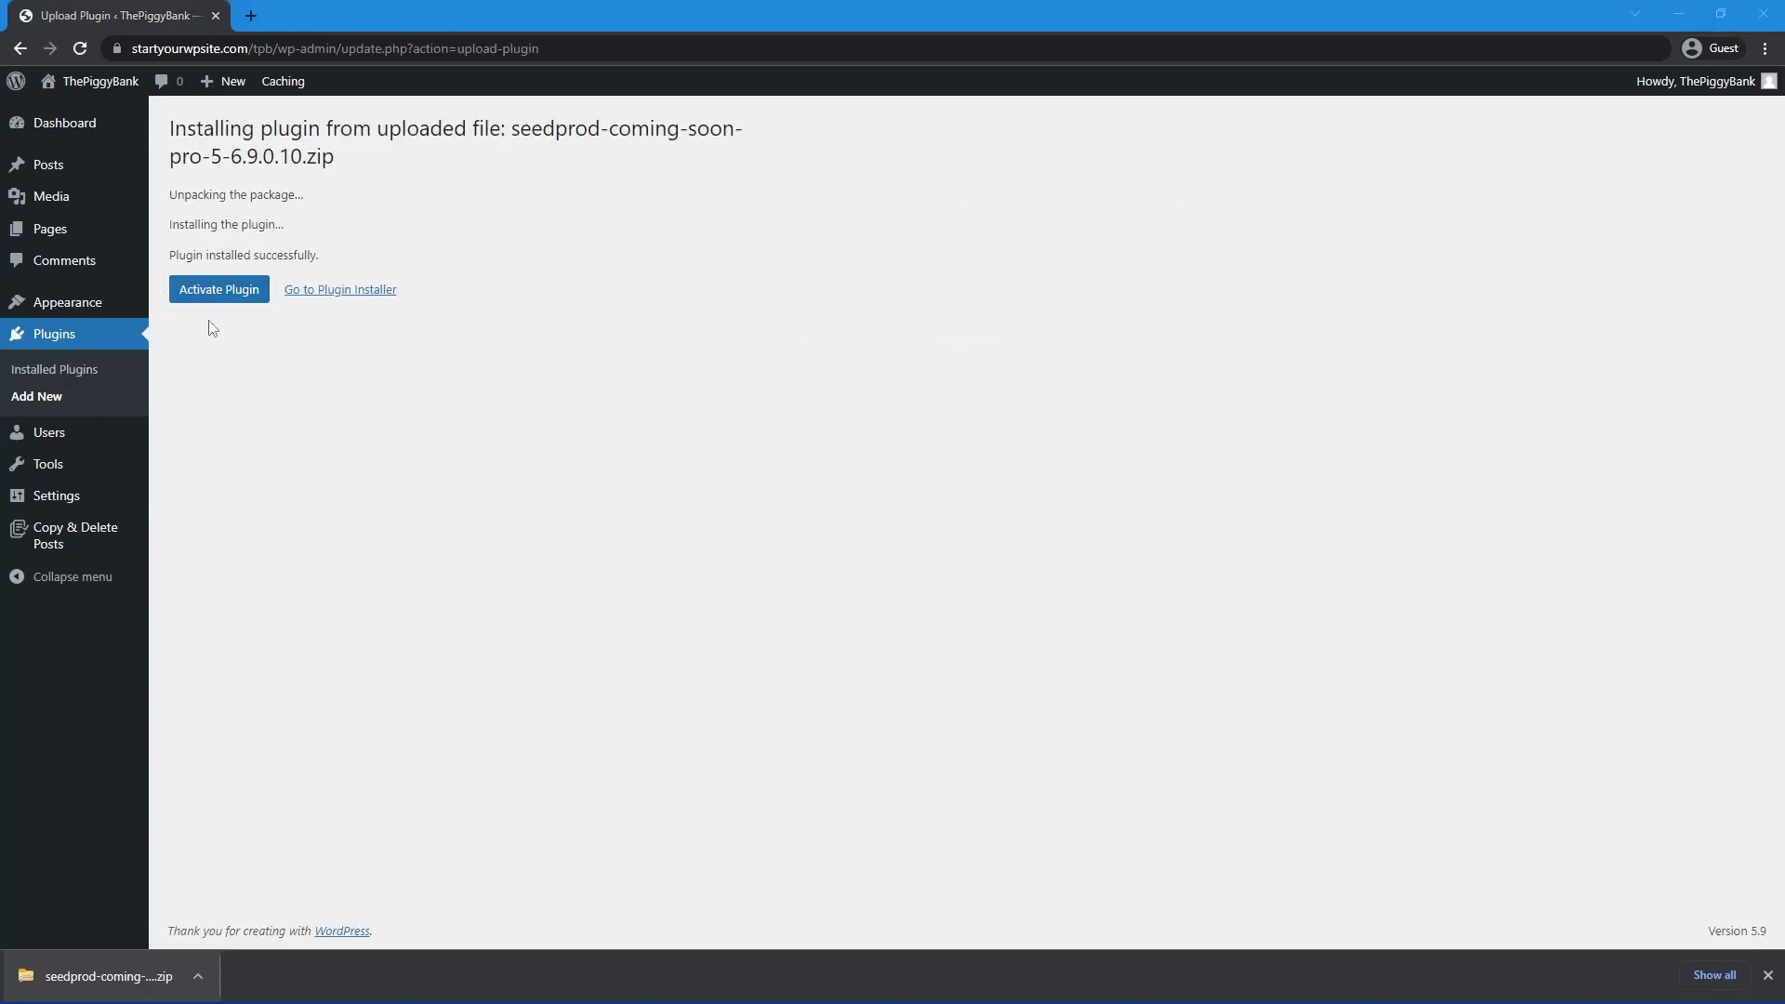
left_click(232, 296)
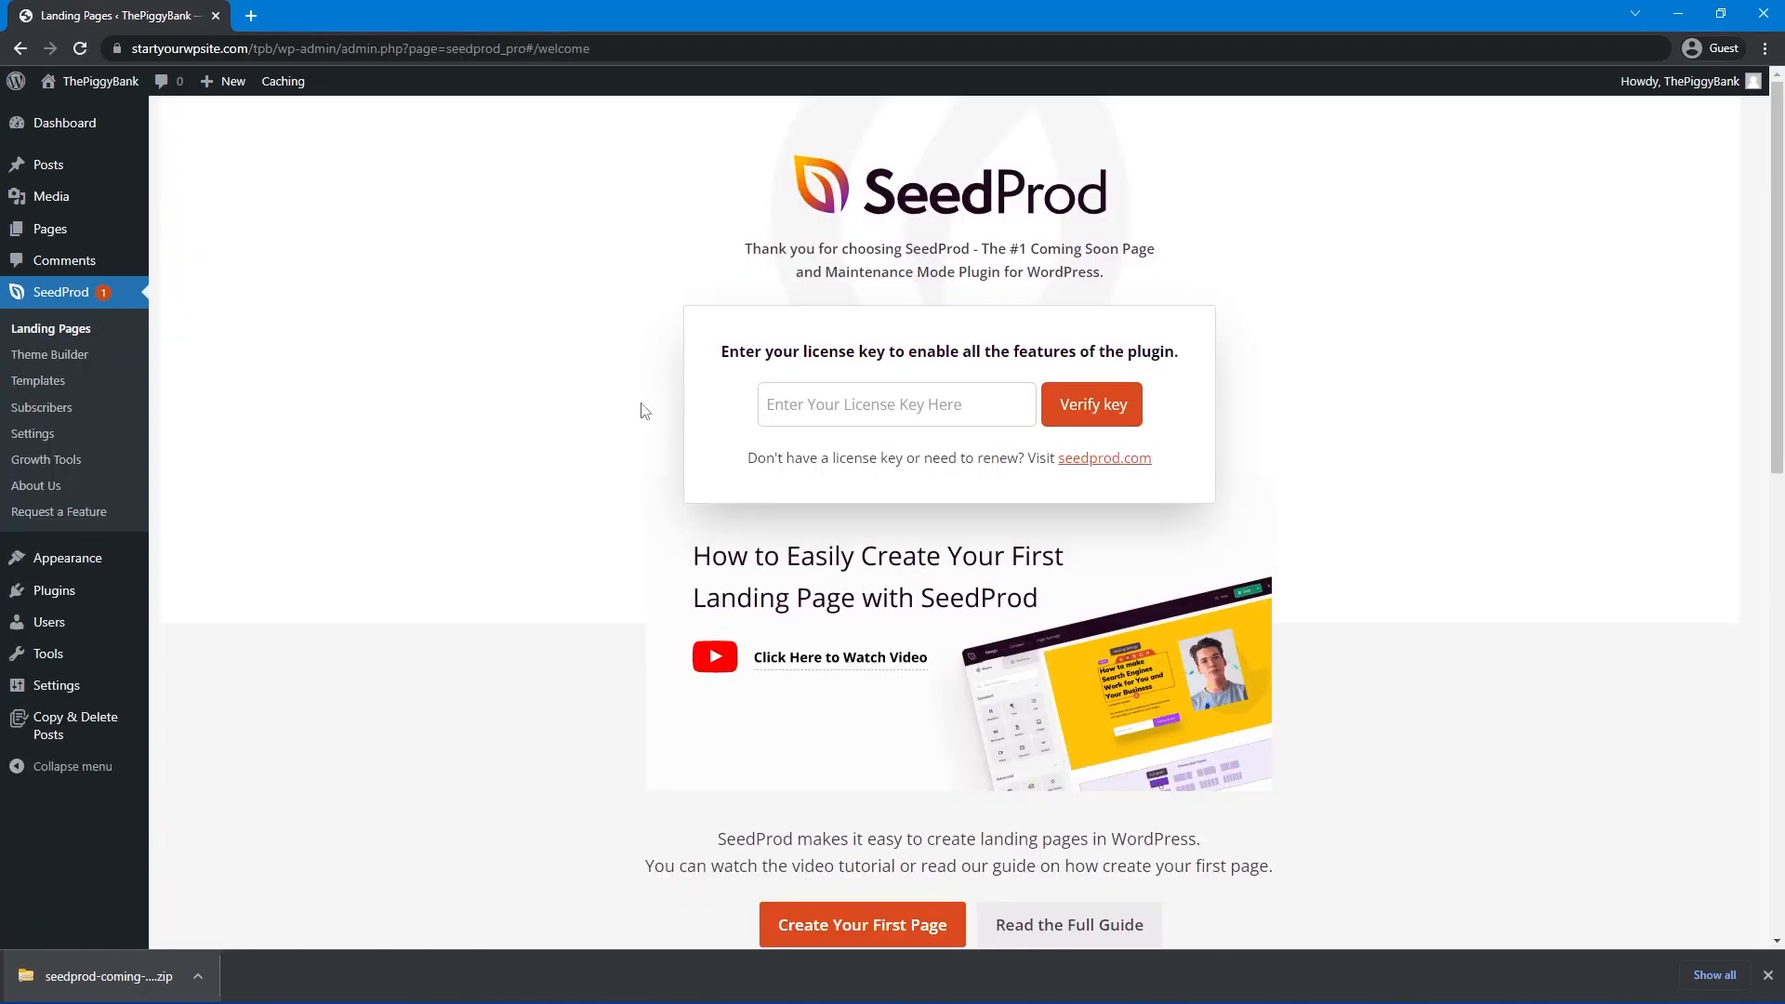
Paste the license key into SeedProd's license key field and verify it.
right_click(859, 403)
left_click(944, 554)
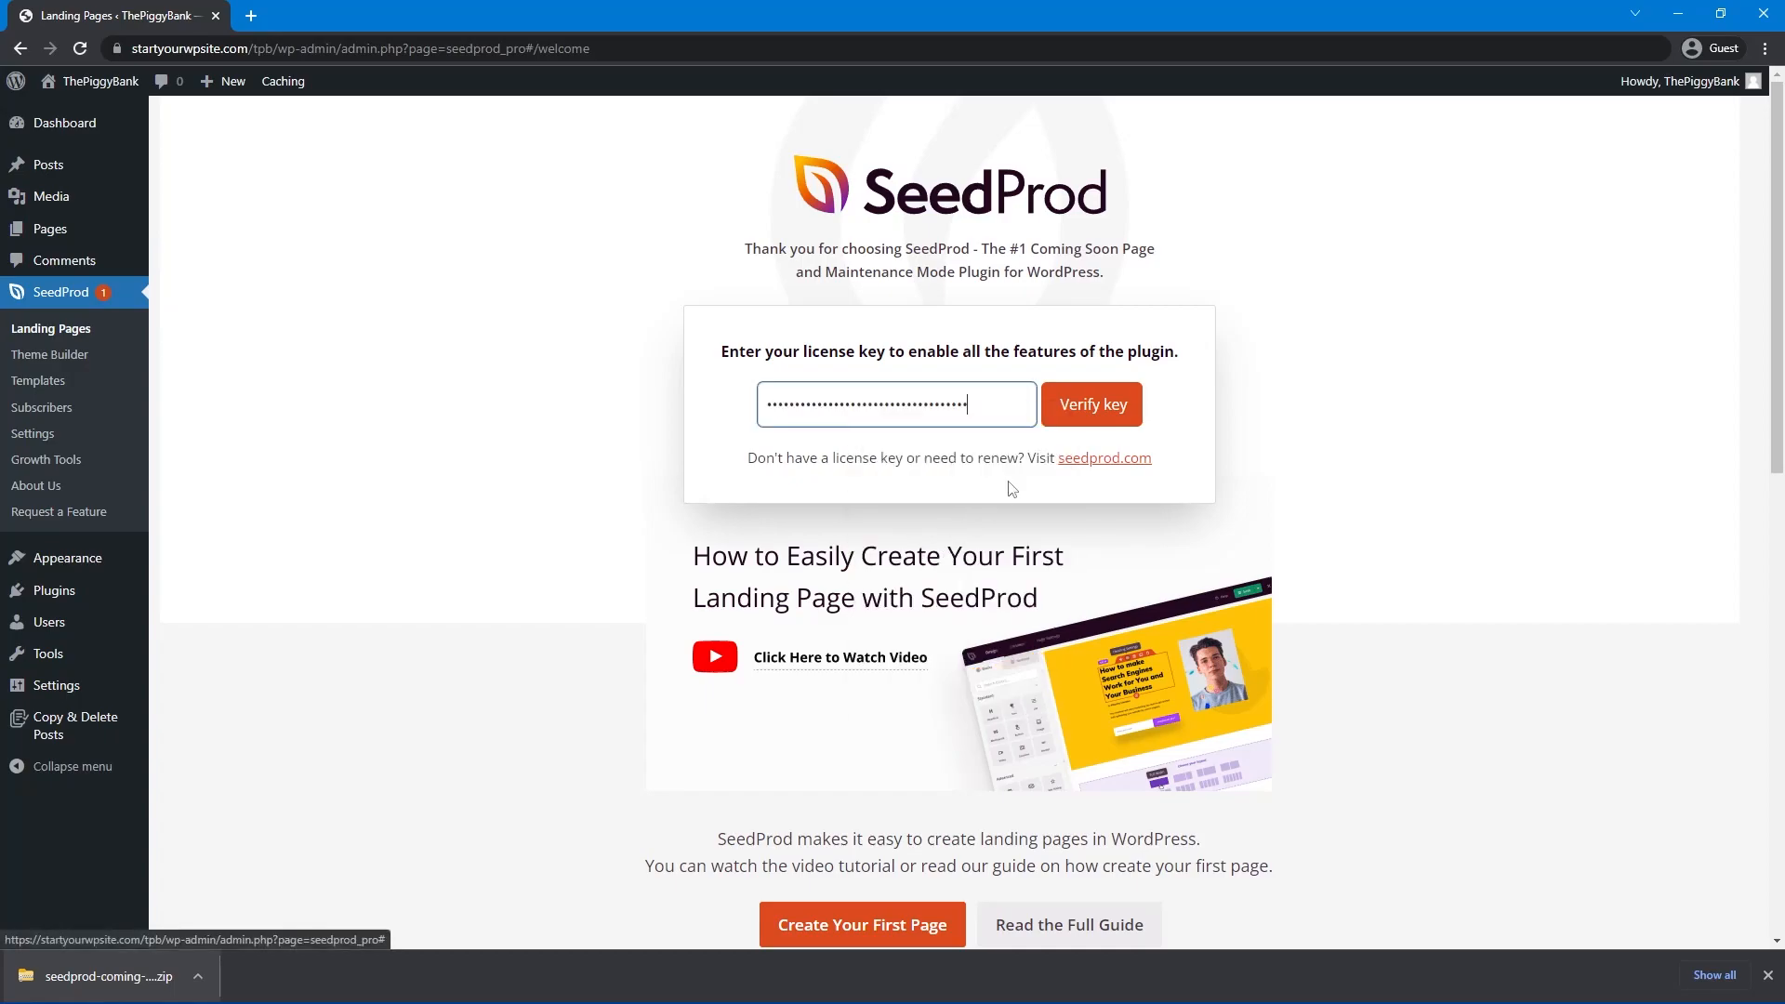
left_click(1093, 409)
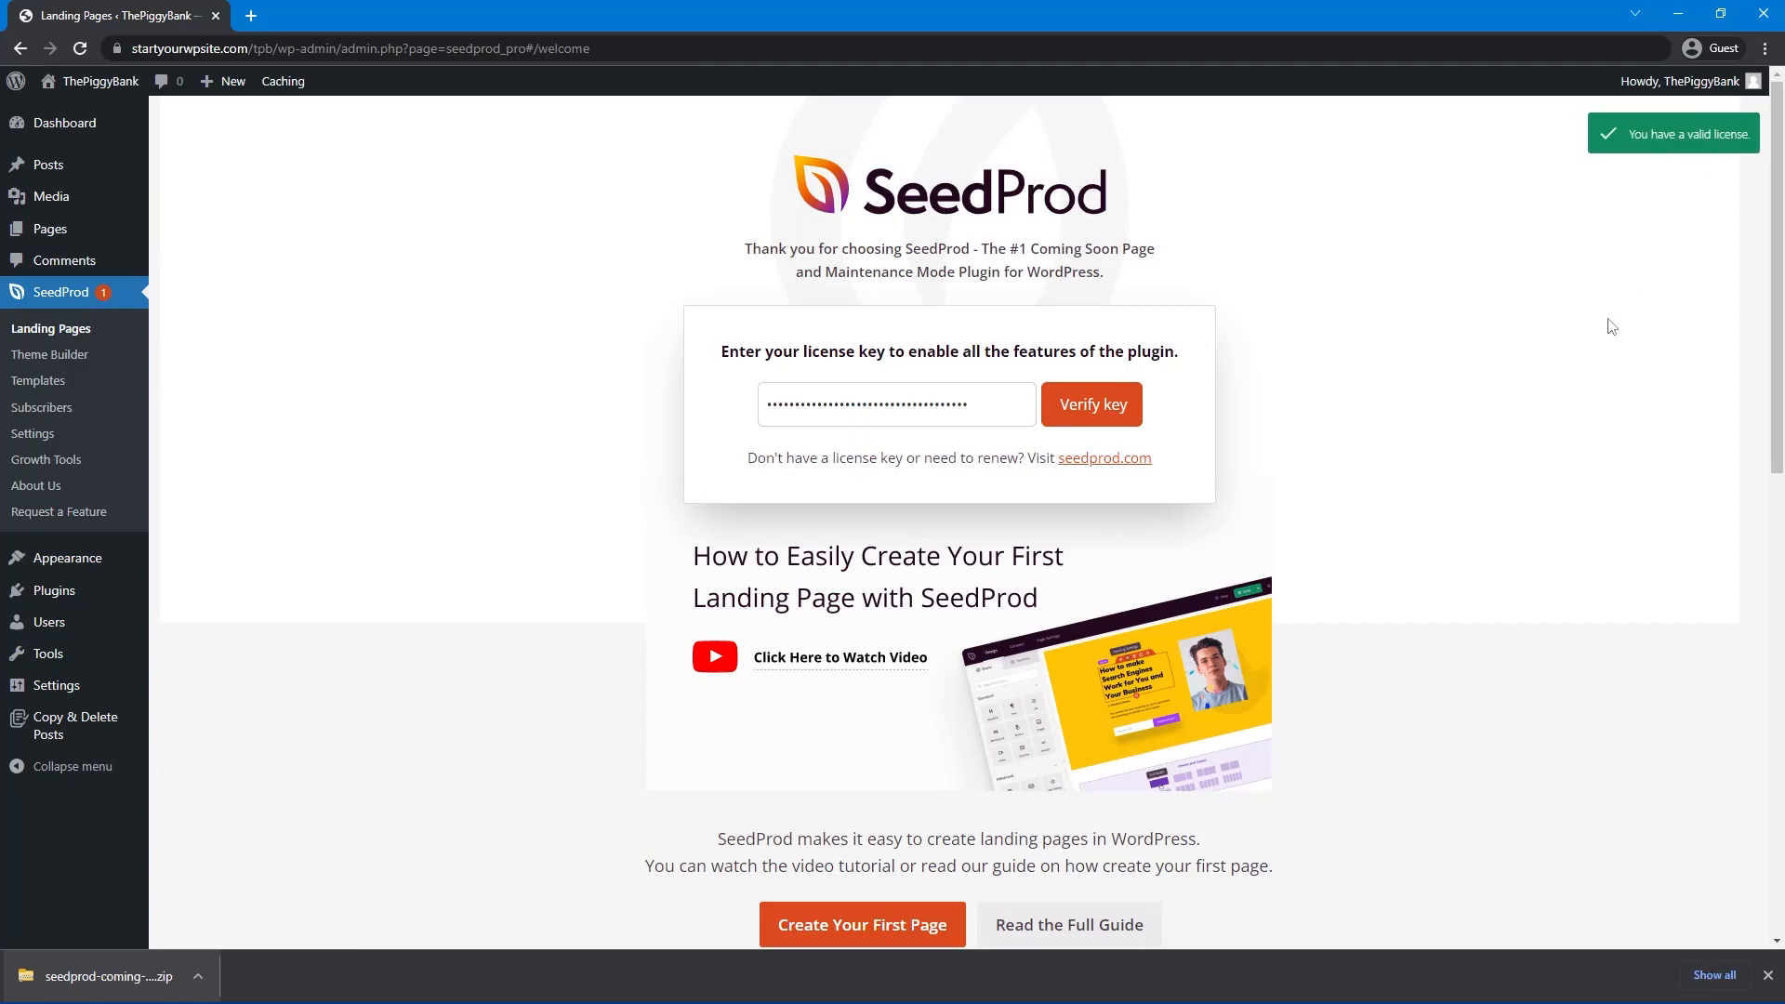
left_click(1767, 975)
Open the live ThePiggyBank site separately, review its current homepage and return to the WordPress admin.
middle_click(73, 119)
left_click(323, 13)
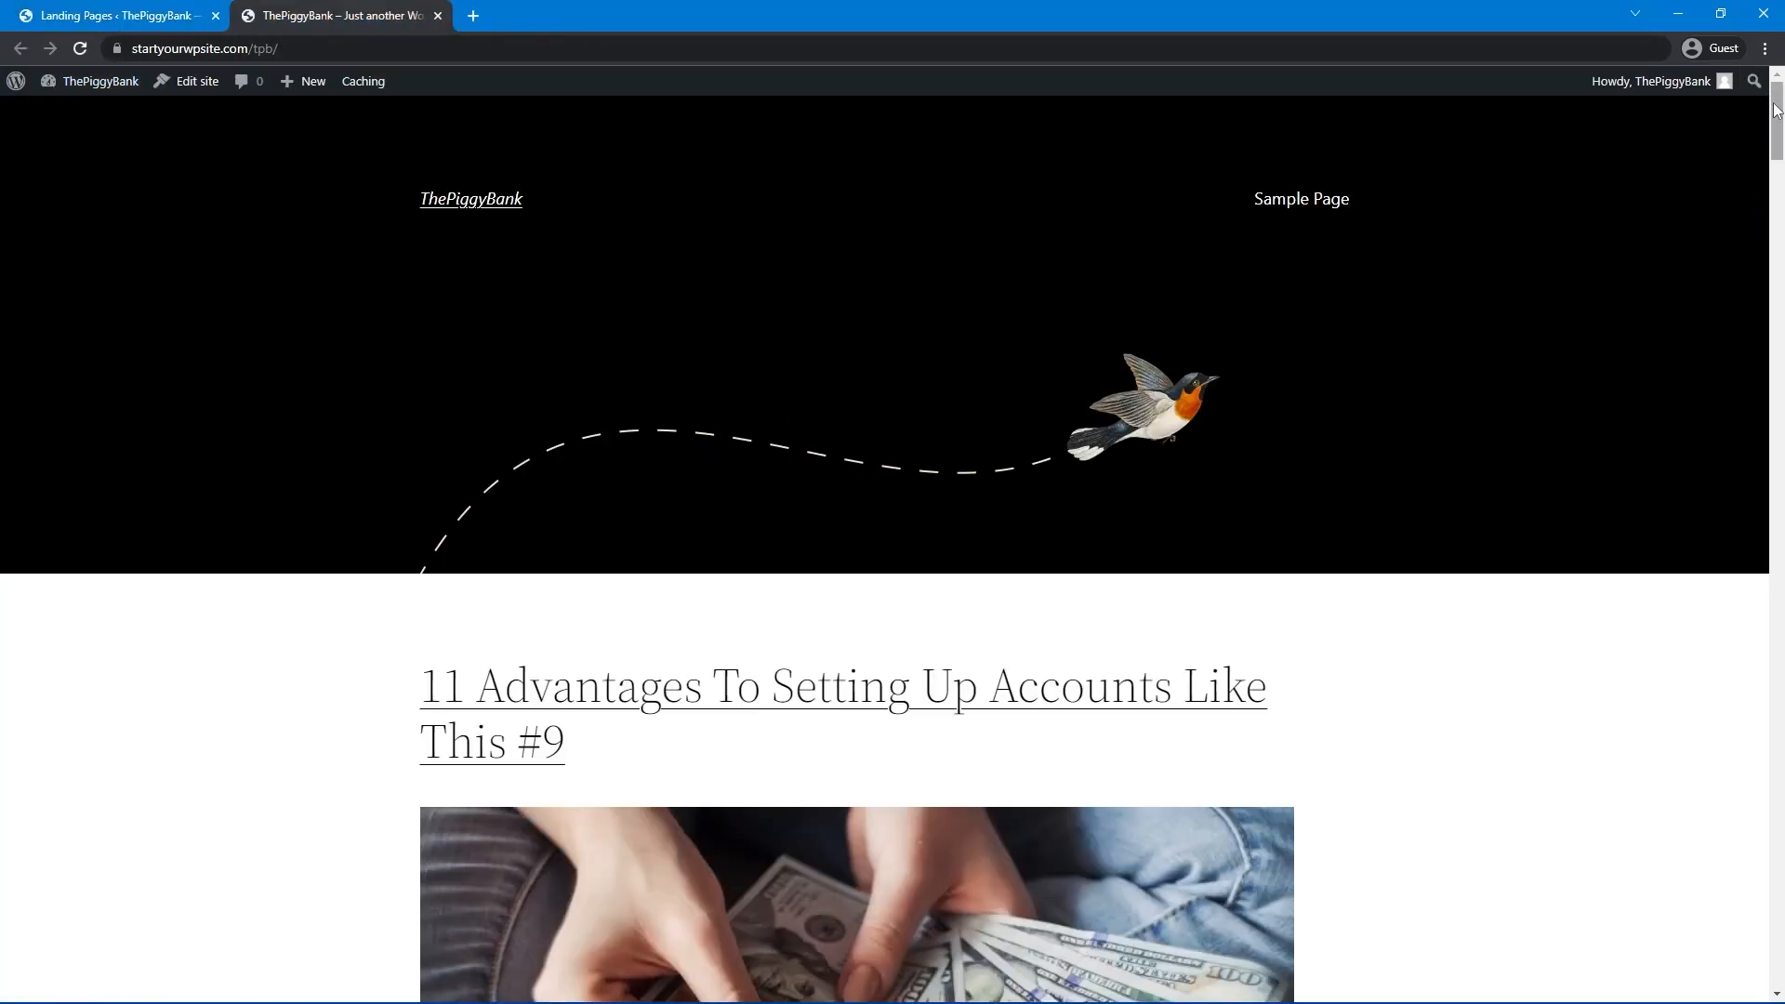
left_click_drag(1776, 110, 1763, 152)
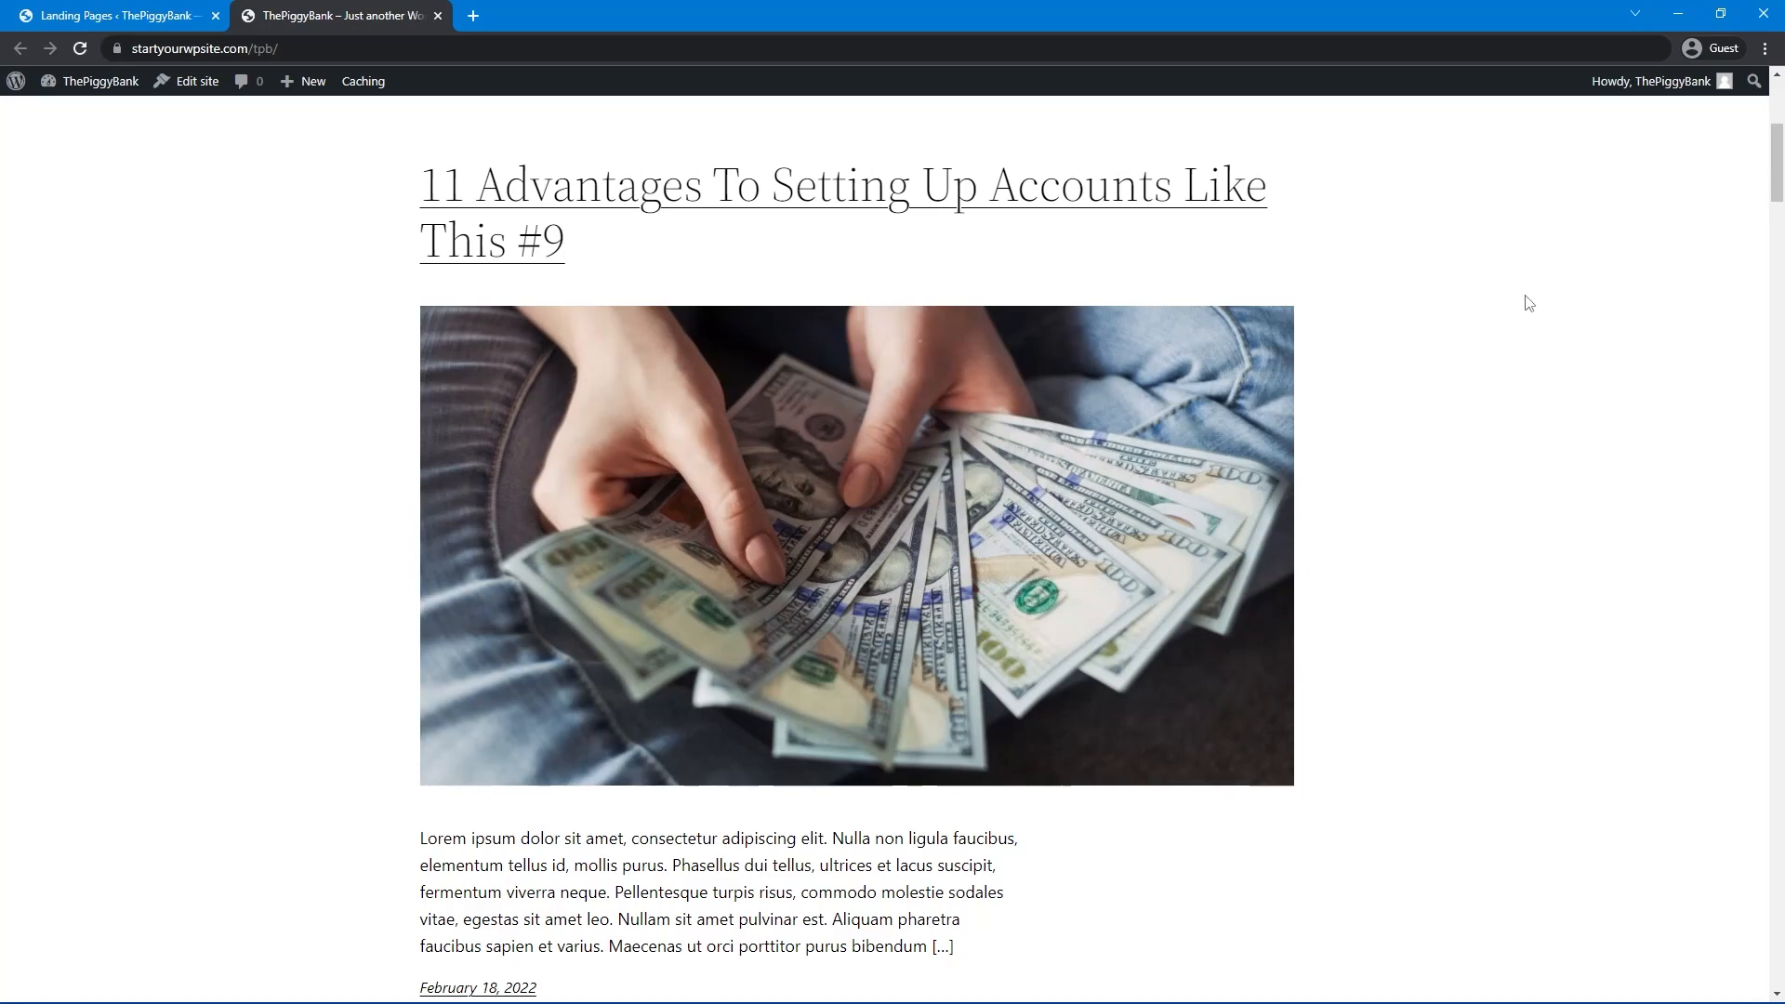
scroll(1528, 303, "up", 5)
left_click(125, 17)
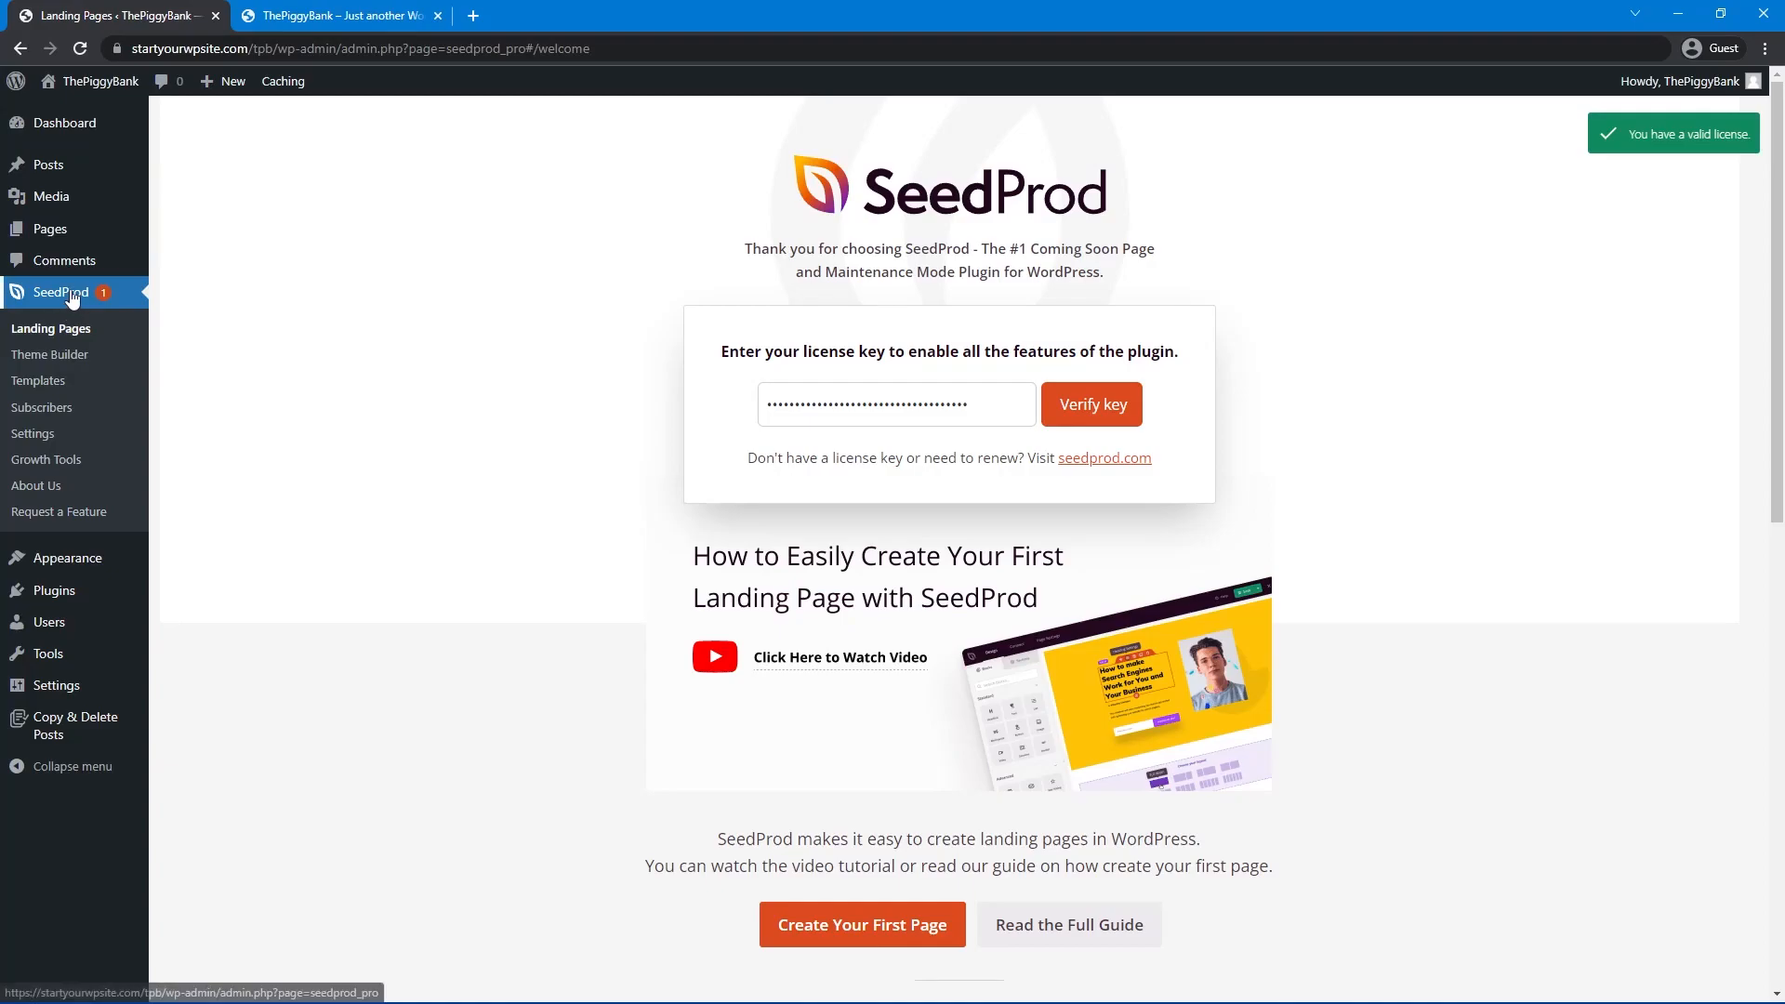
Import the Online Author Theme into SeedProd's Theme Builder from the available themes.
left_click(50, 357)
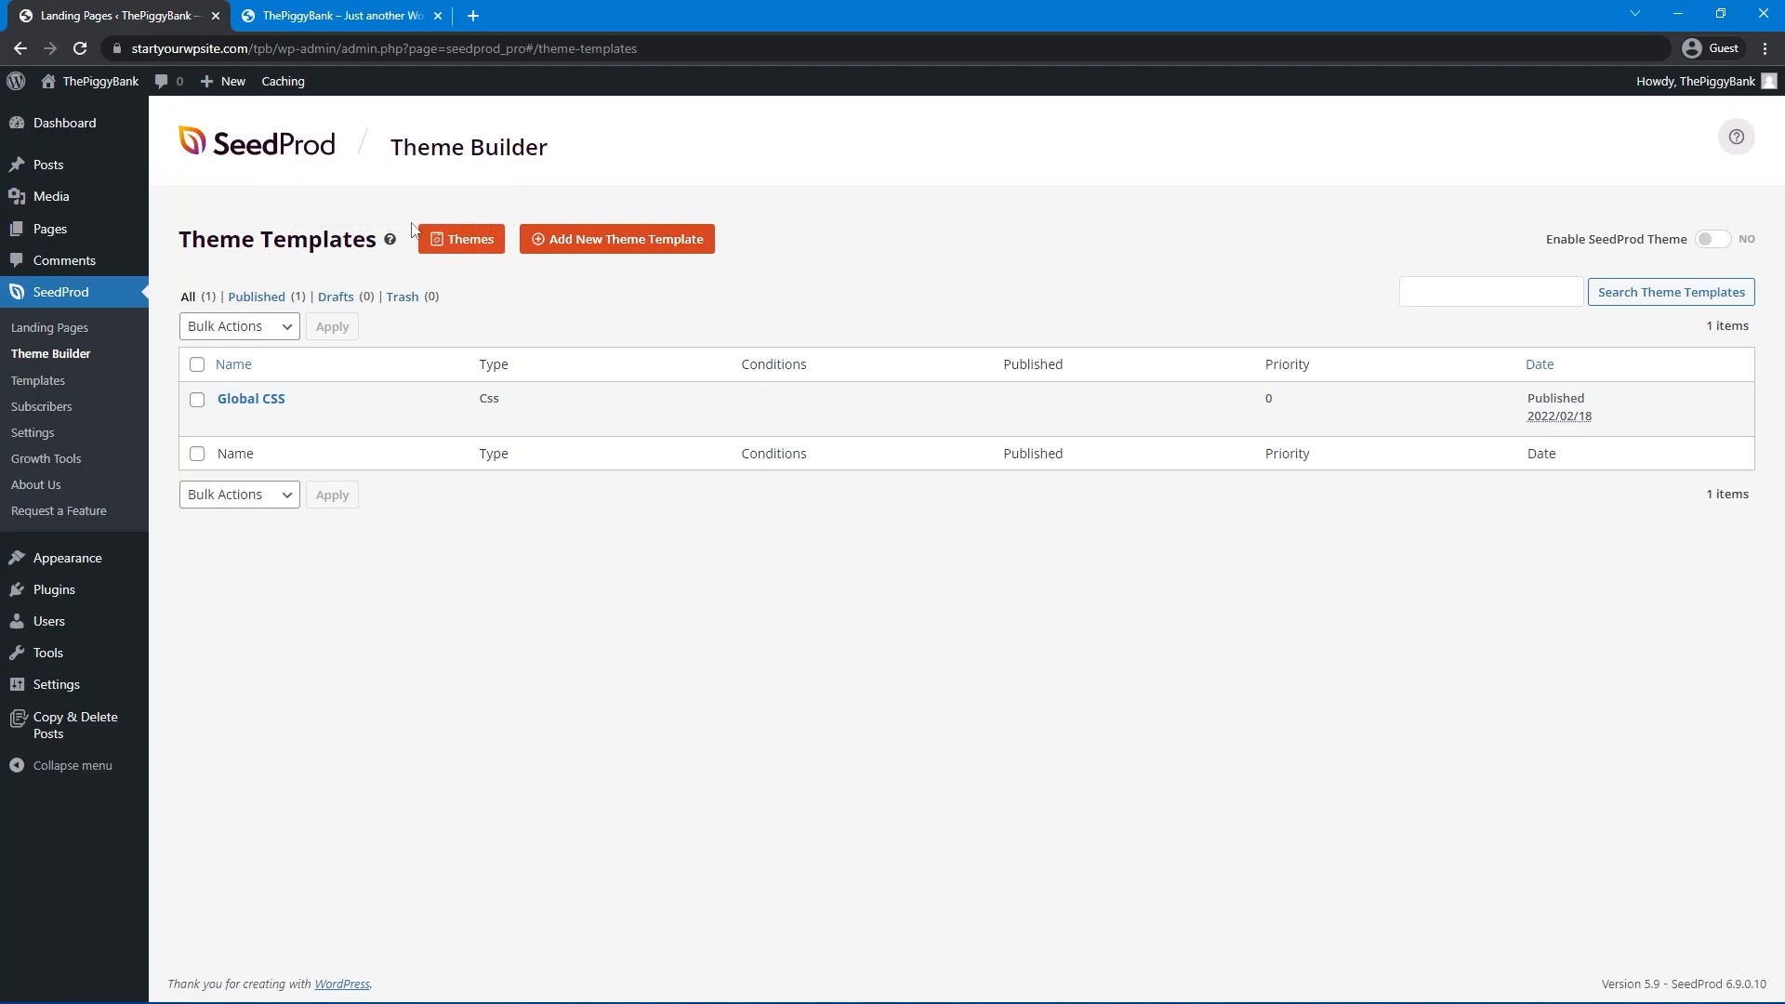
left_click(467, 251)
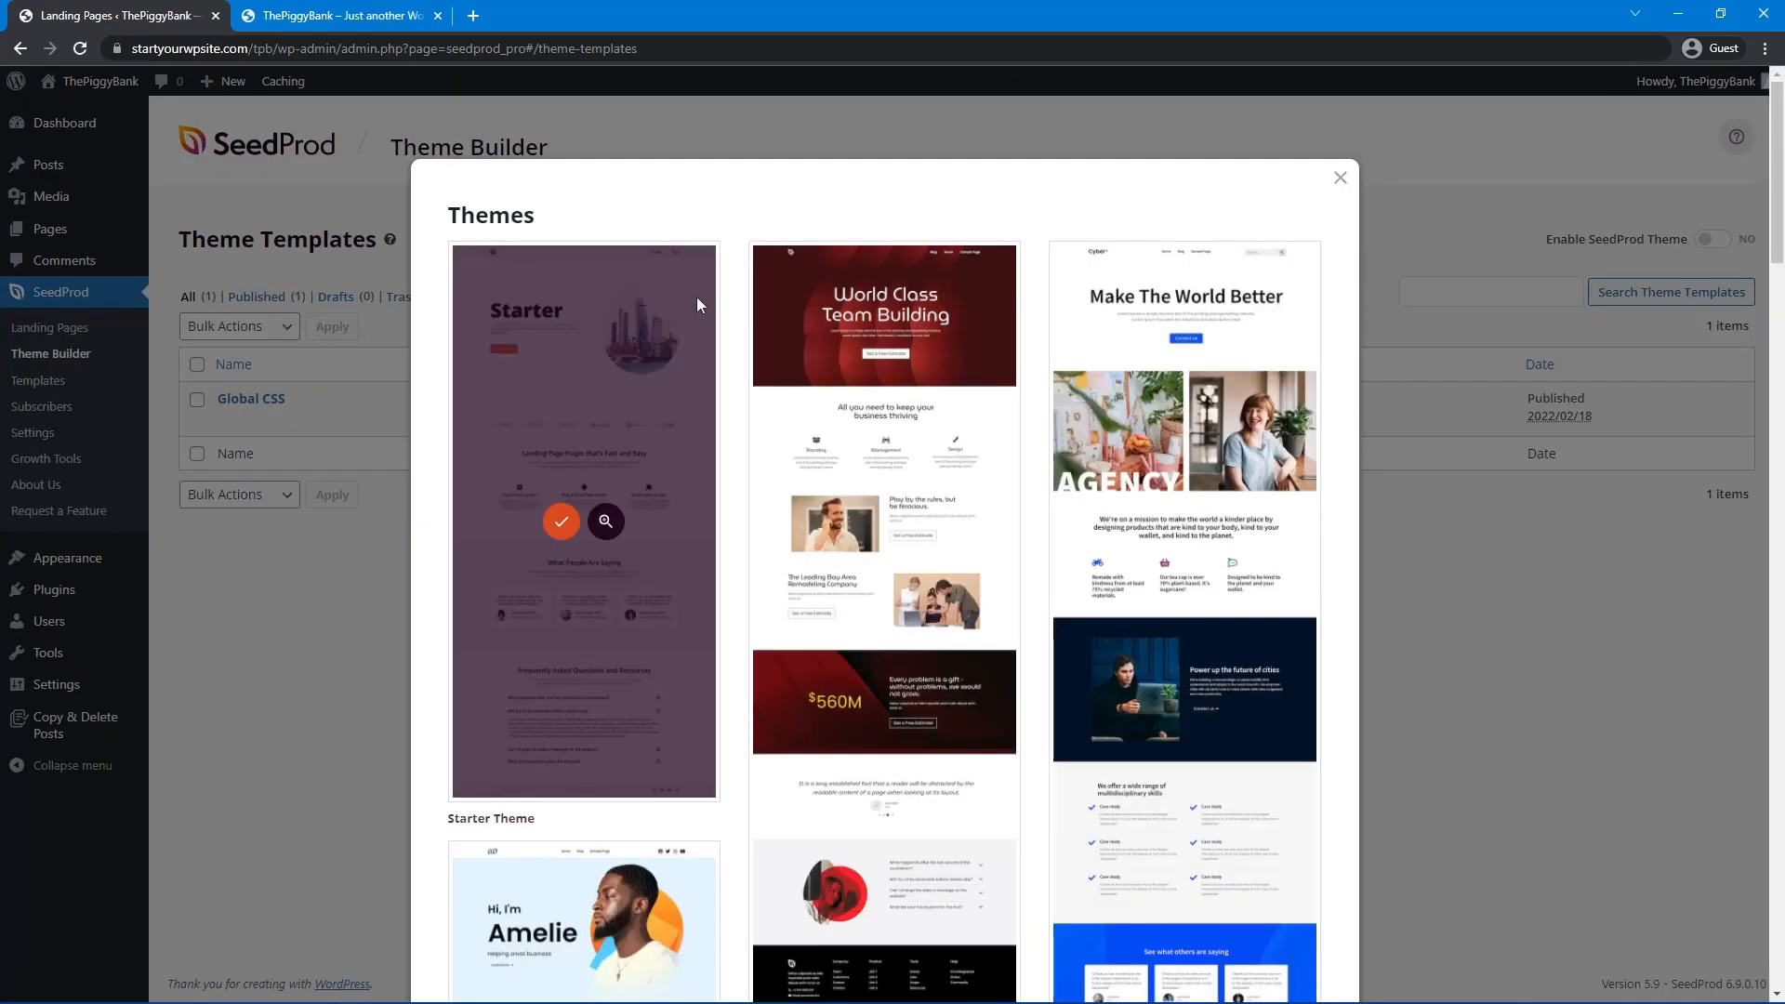
scroll(1051, 336, "down", 20)
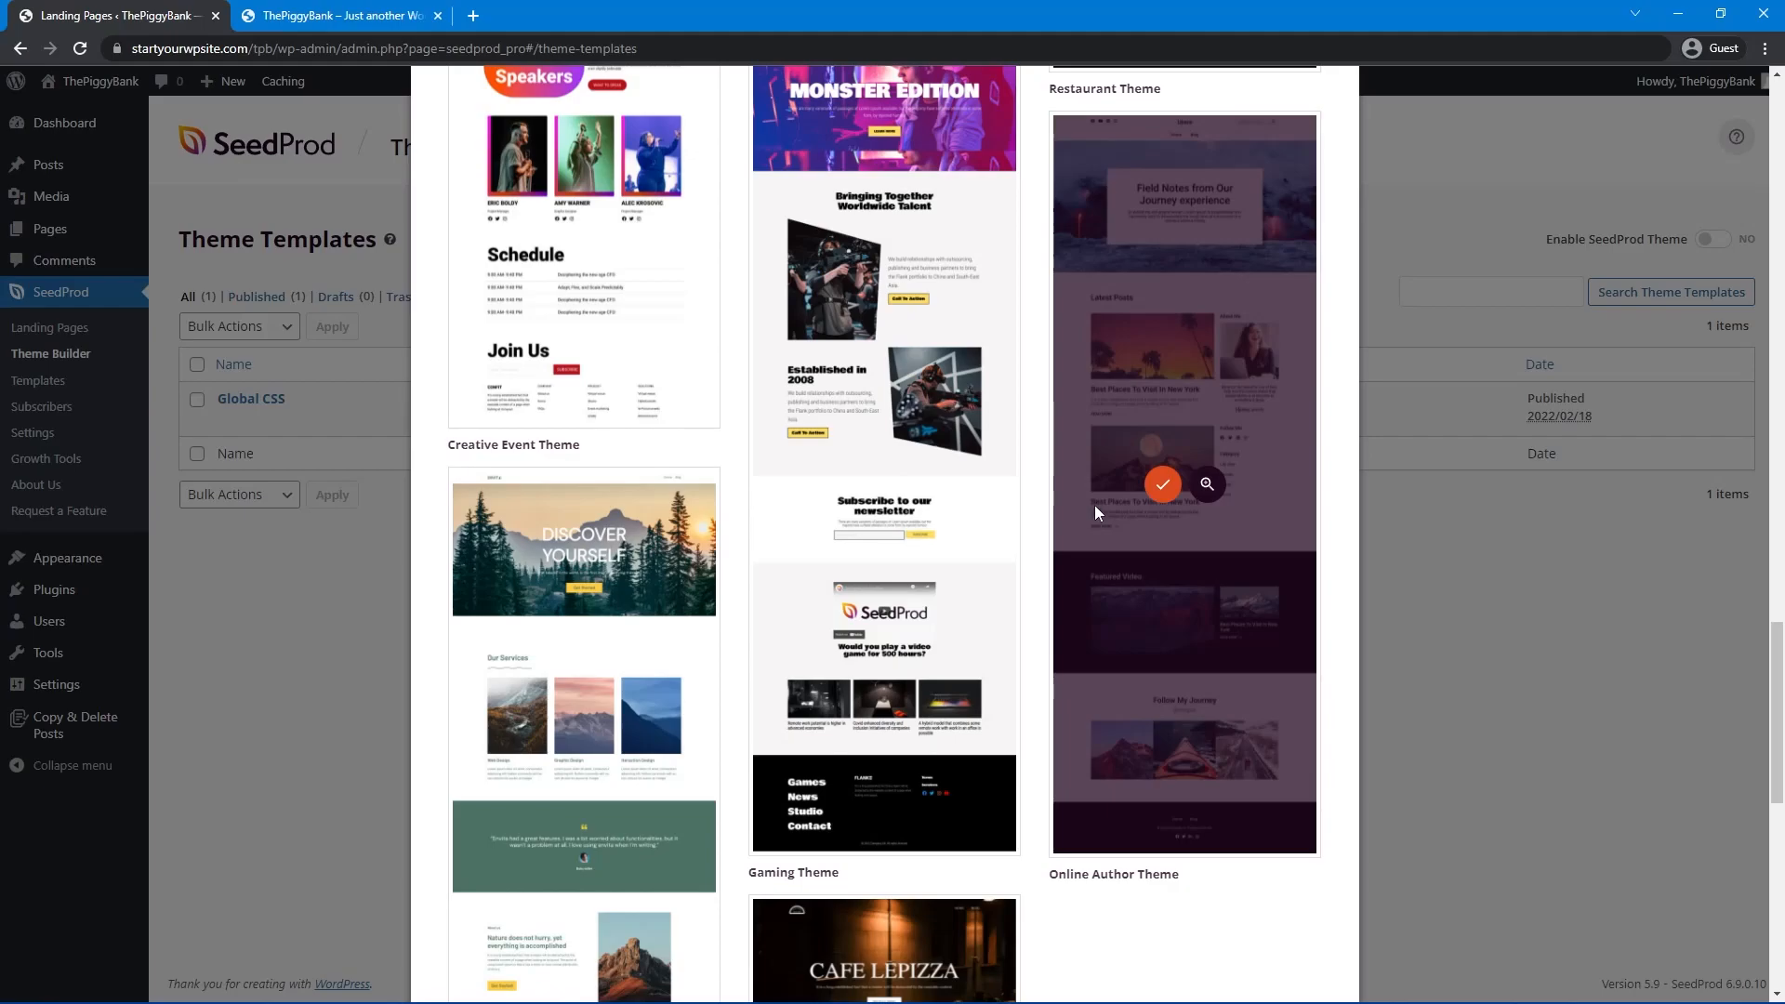
left_click(1161, 487)
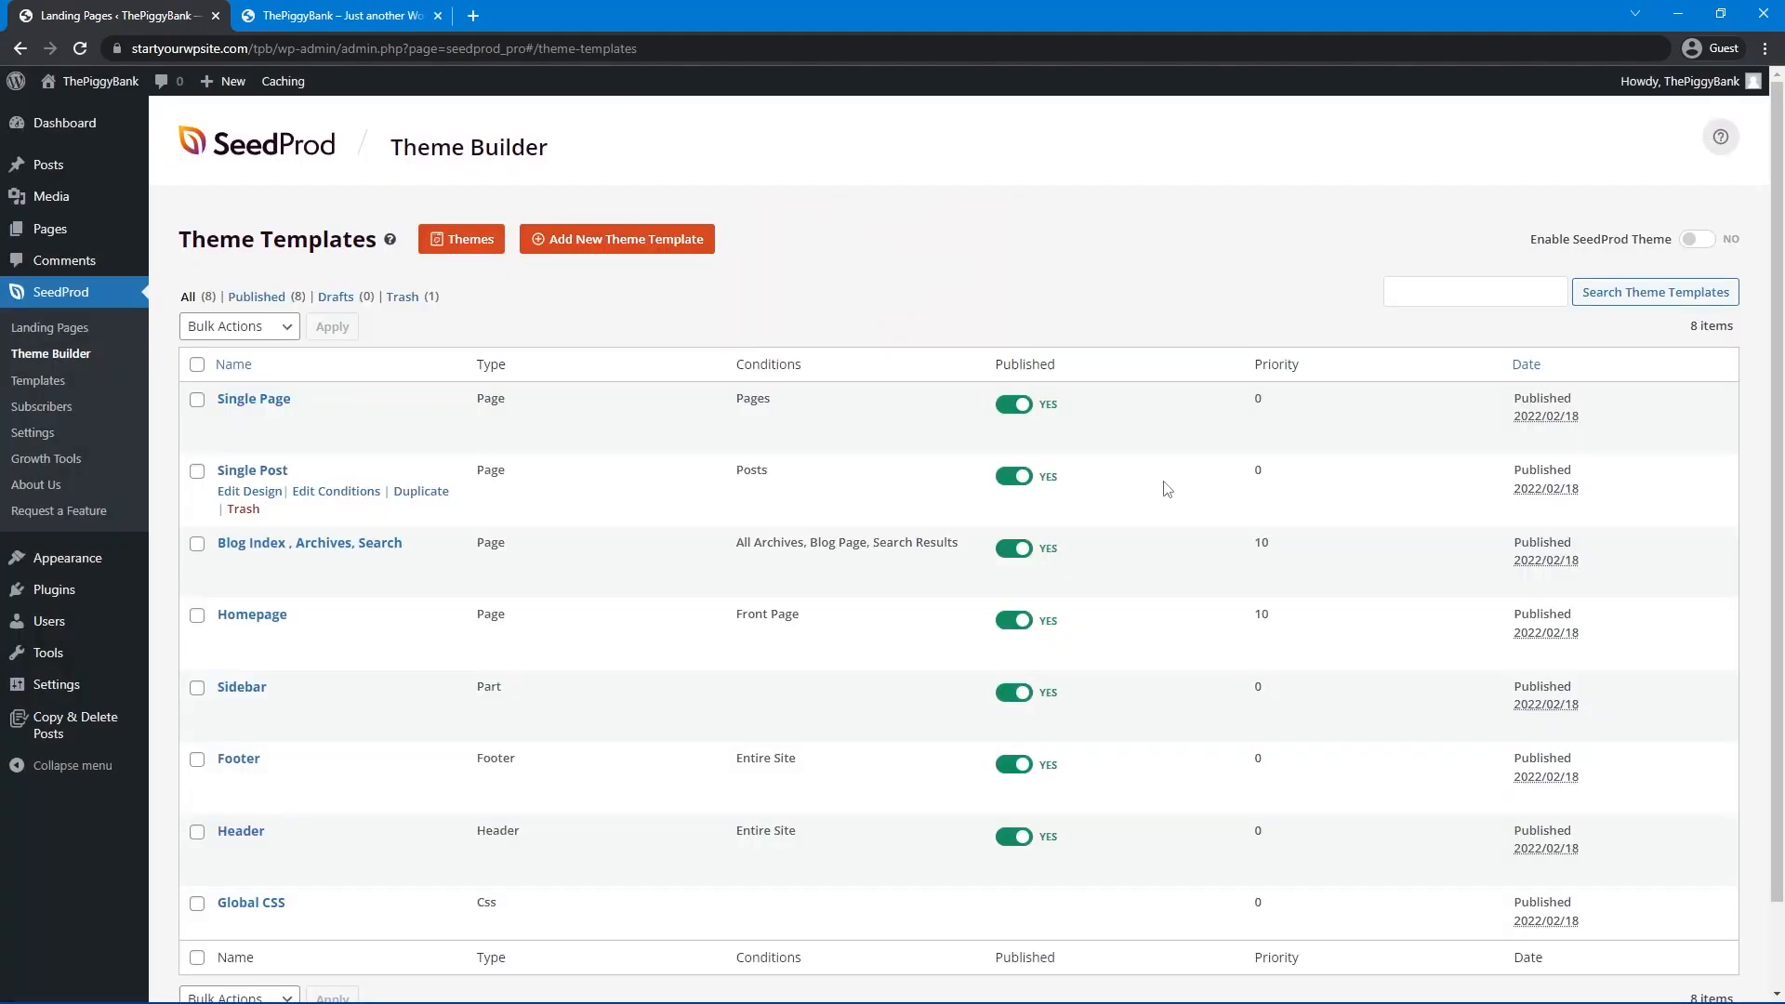
Enable the SeedProd theme and accept the automatic creation of static Home and Blog pages.
scroll(521, 576, "down", 2)
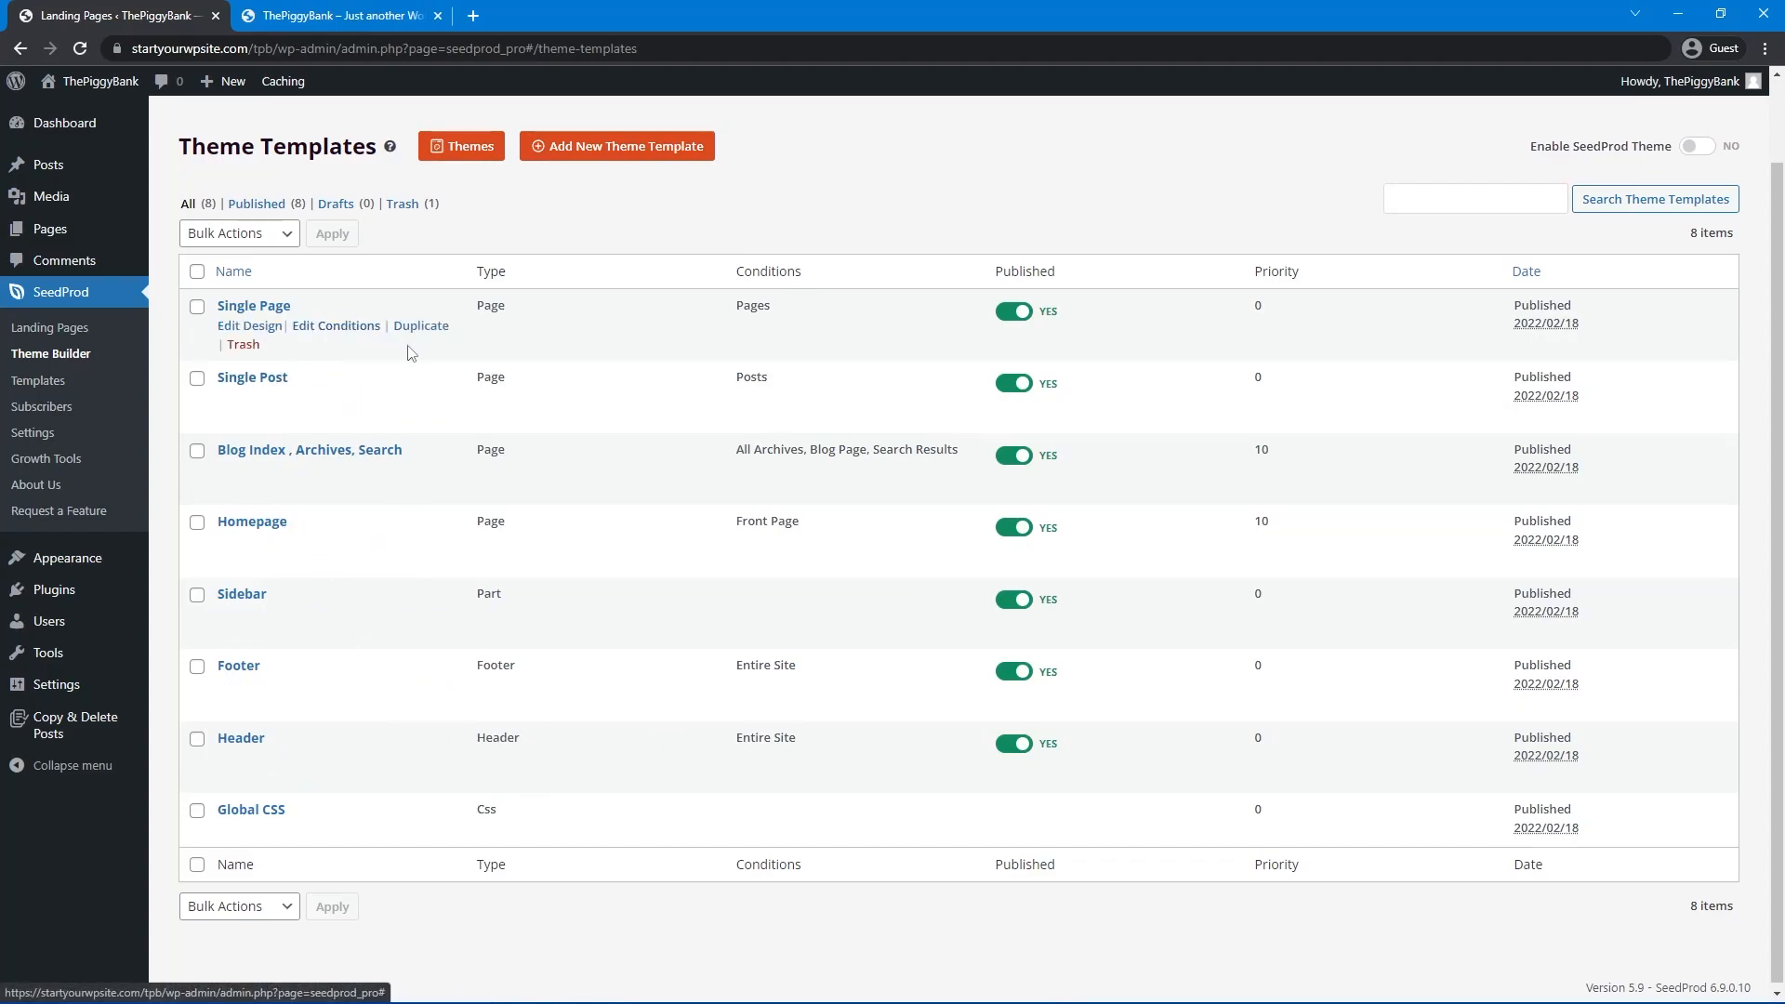
scroll(740, 487, "up", 2)
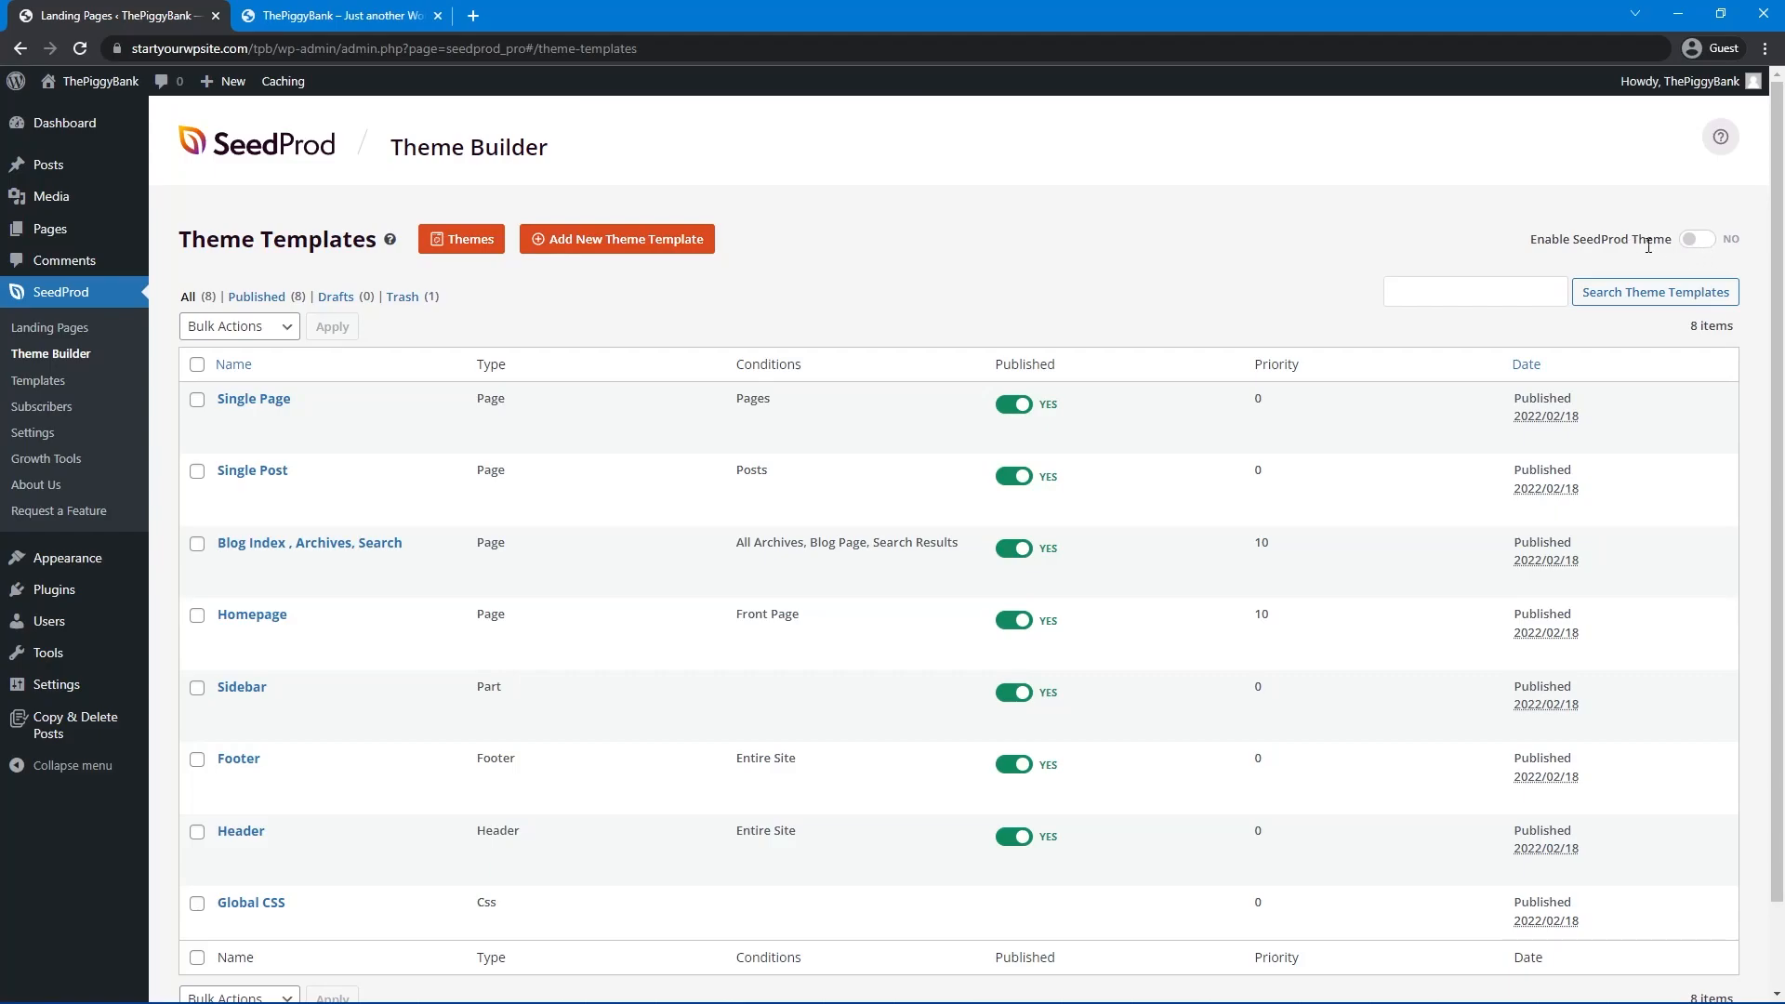
left_click(1697, 241)
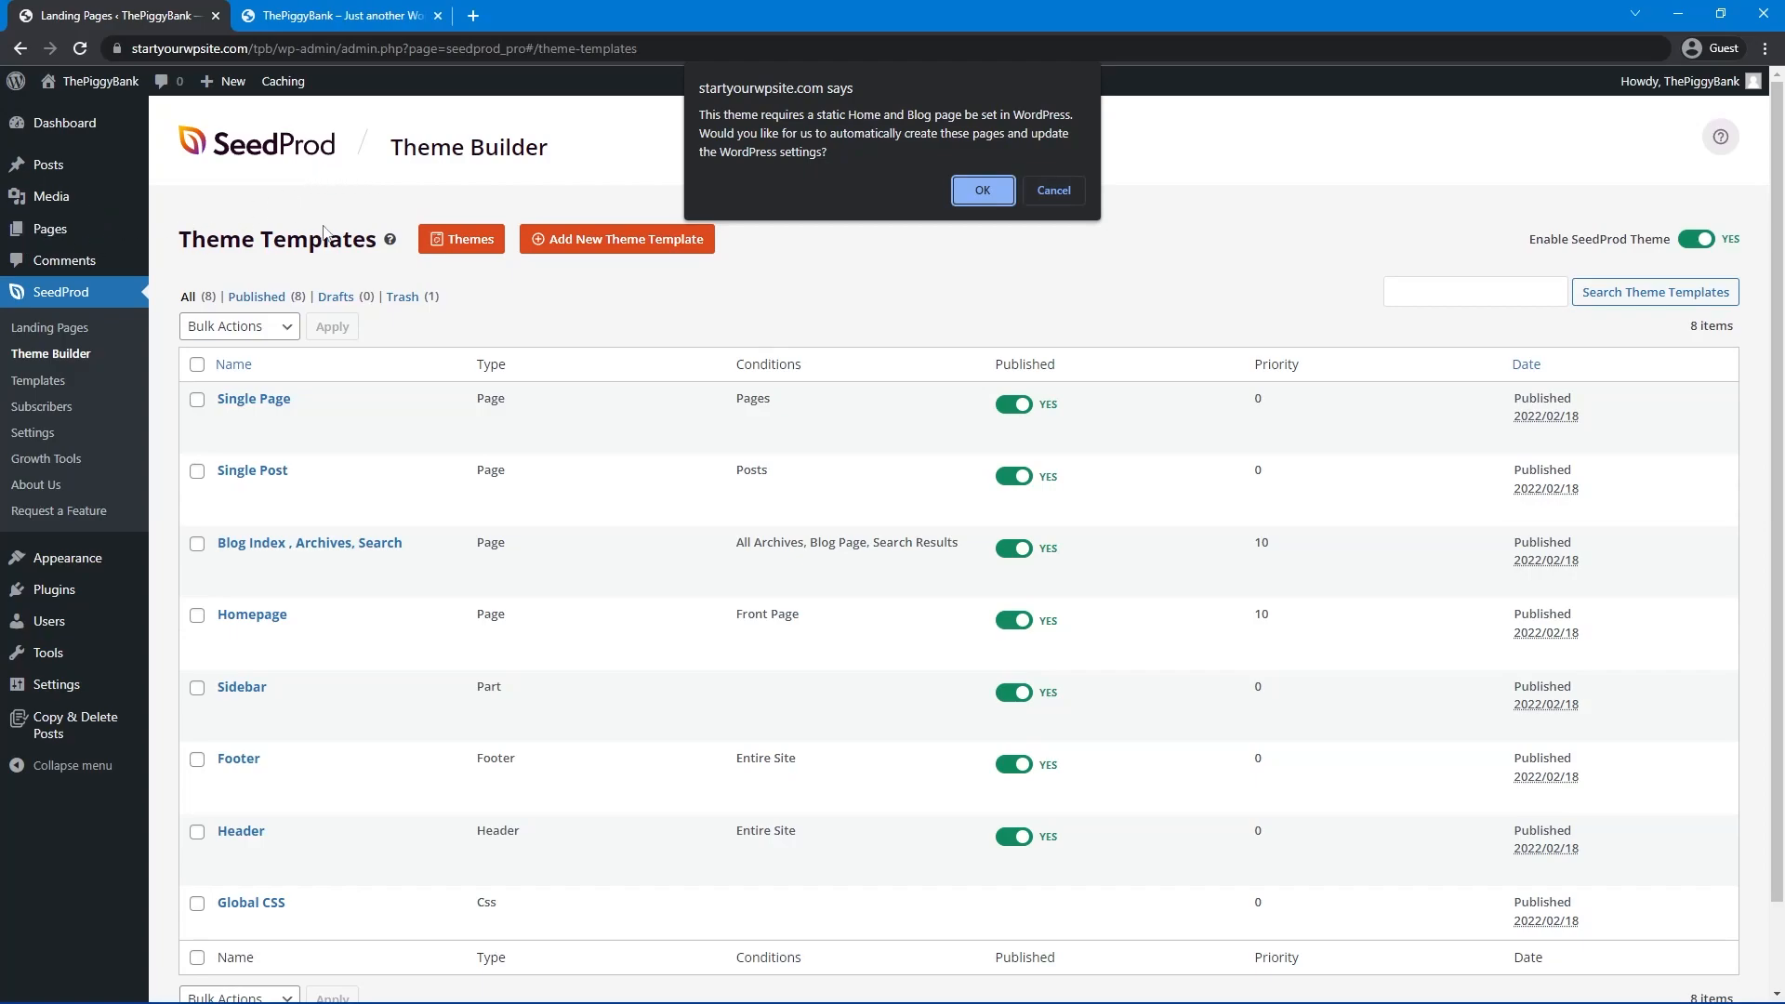
left_click(982, 191)
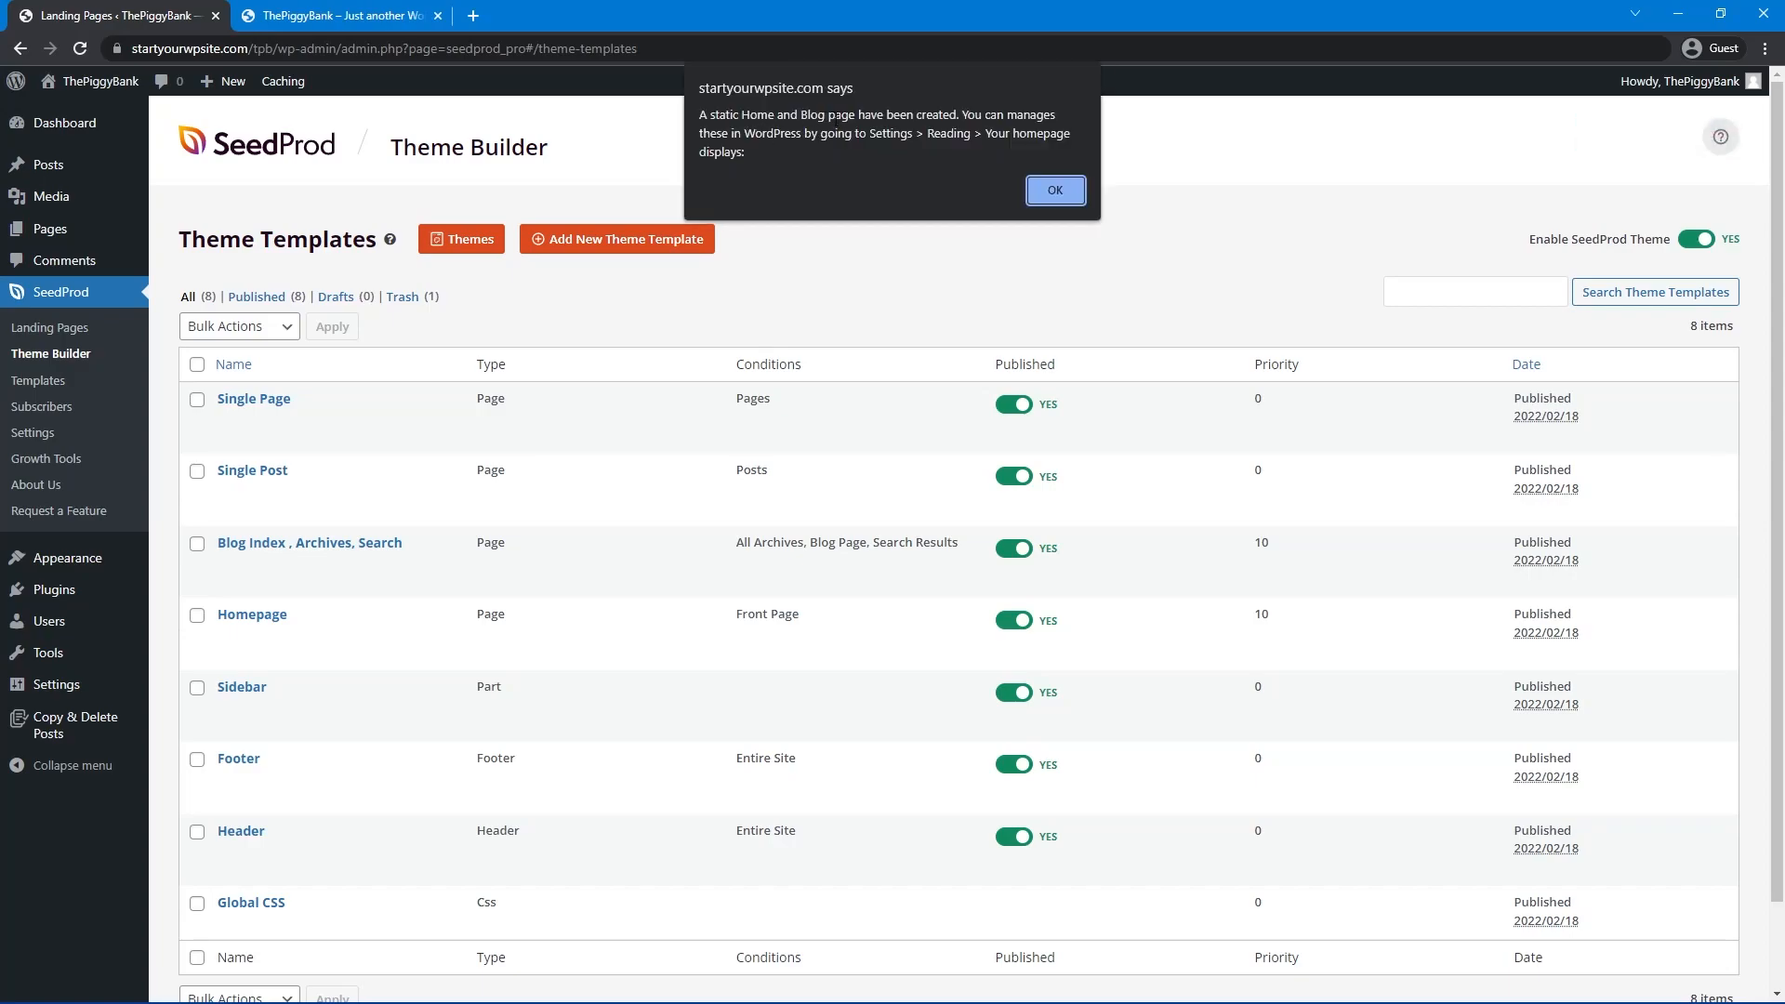
left_click(956, 151)
left_click(1052, 191)
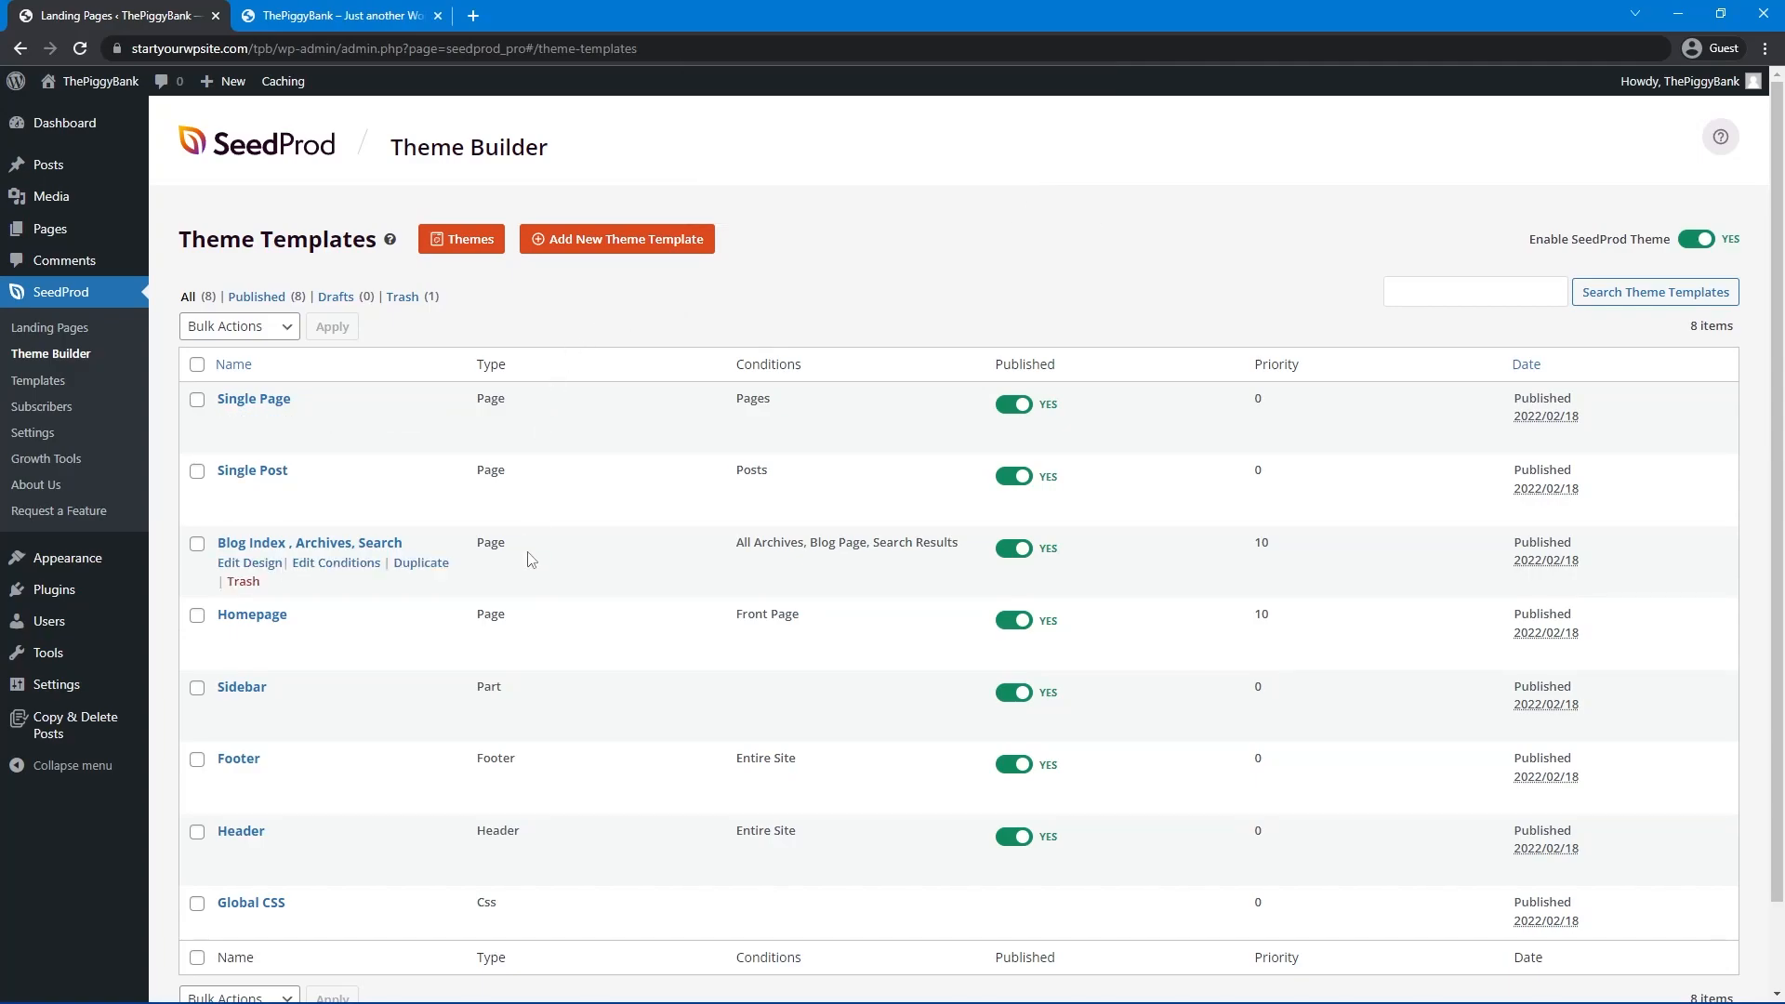
Check the Home and Blog pages in the WordPress page list and open the site's reading settings.
mouse_move(42, 230)
left_click(179, 232)
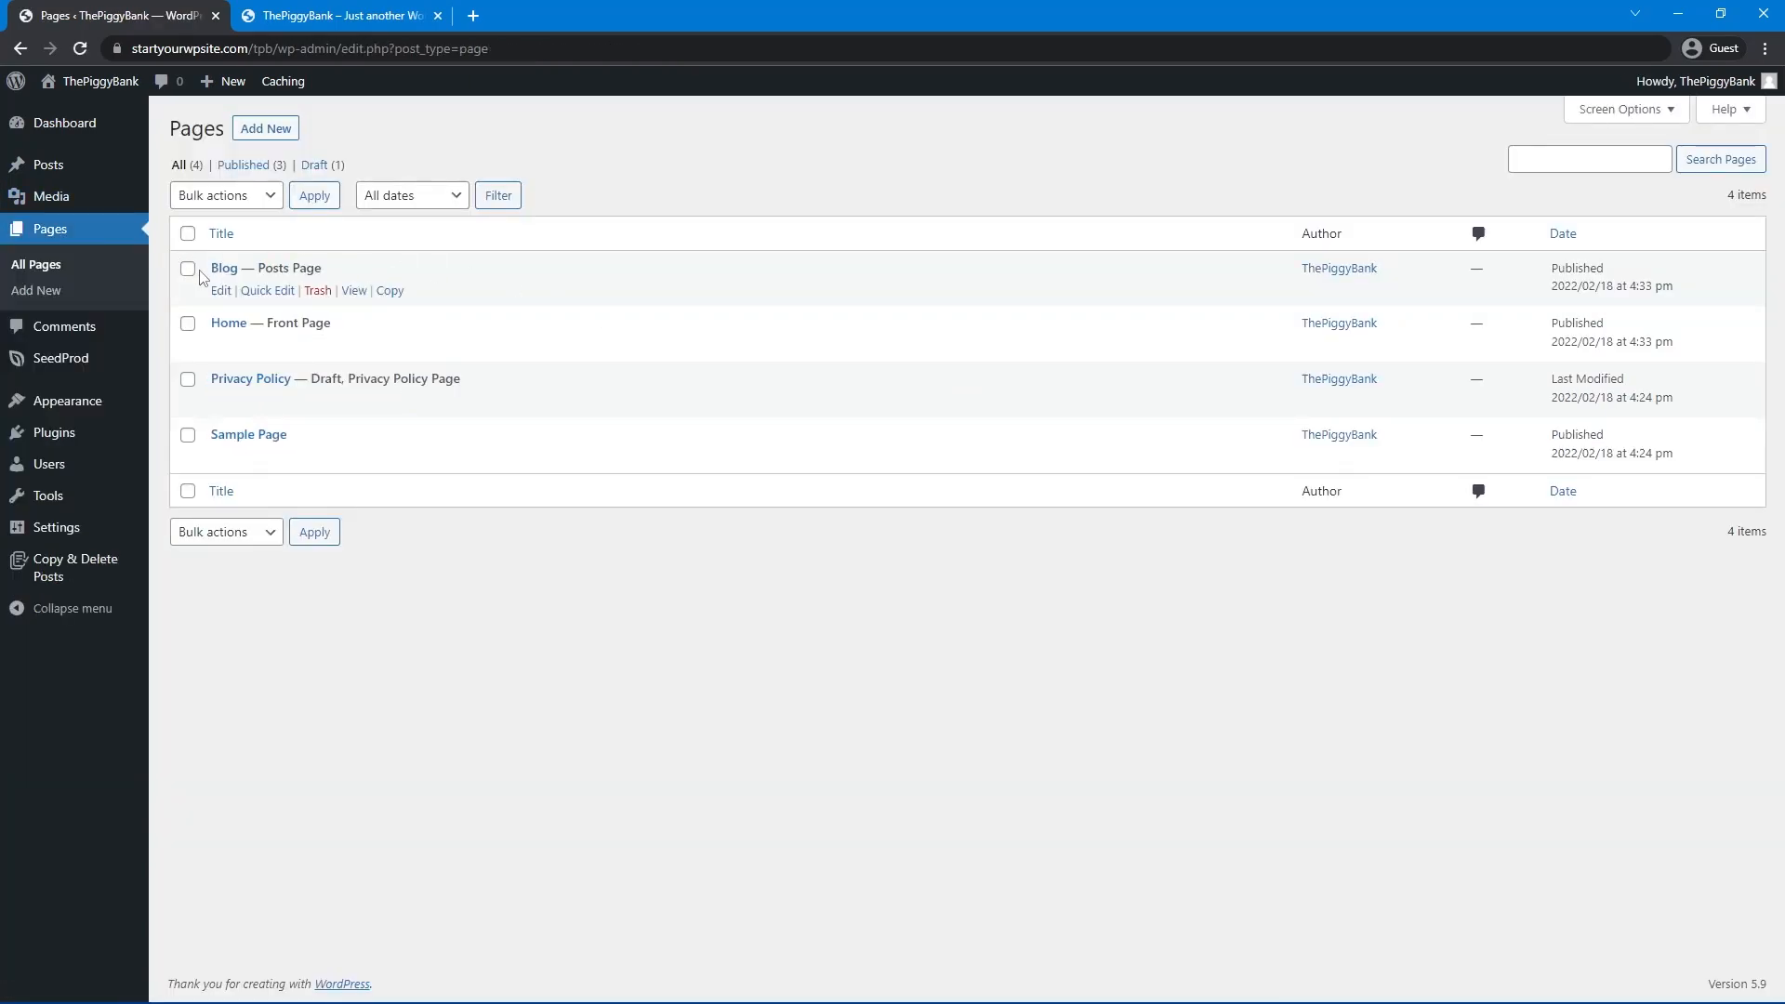
mouse_move(44, 535)
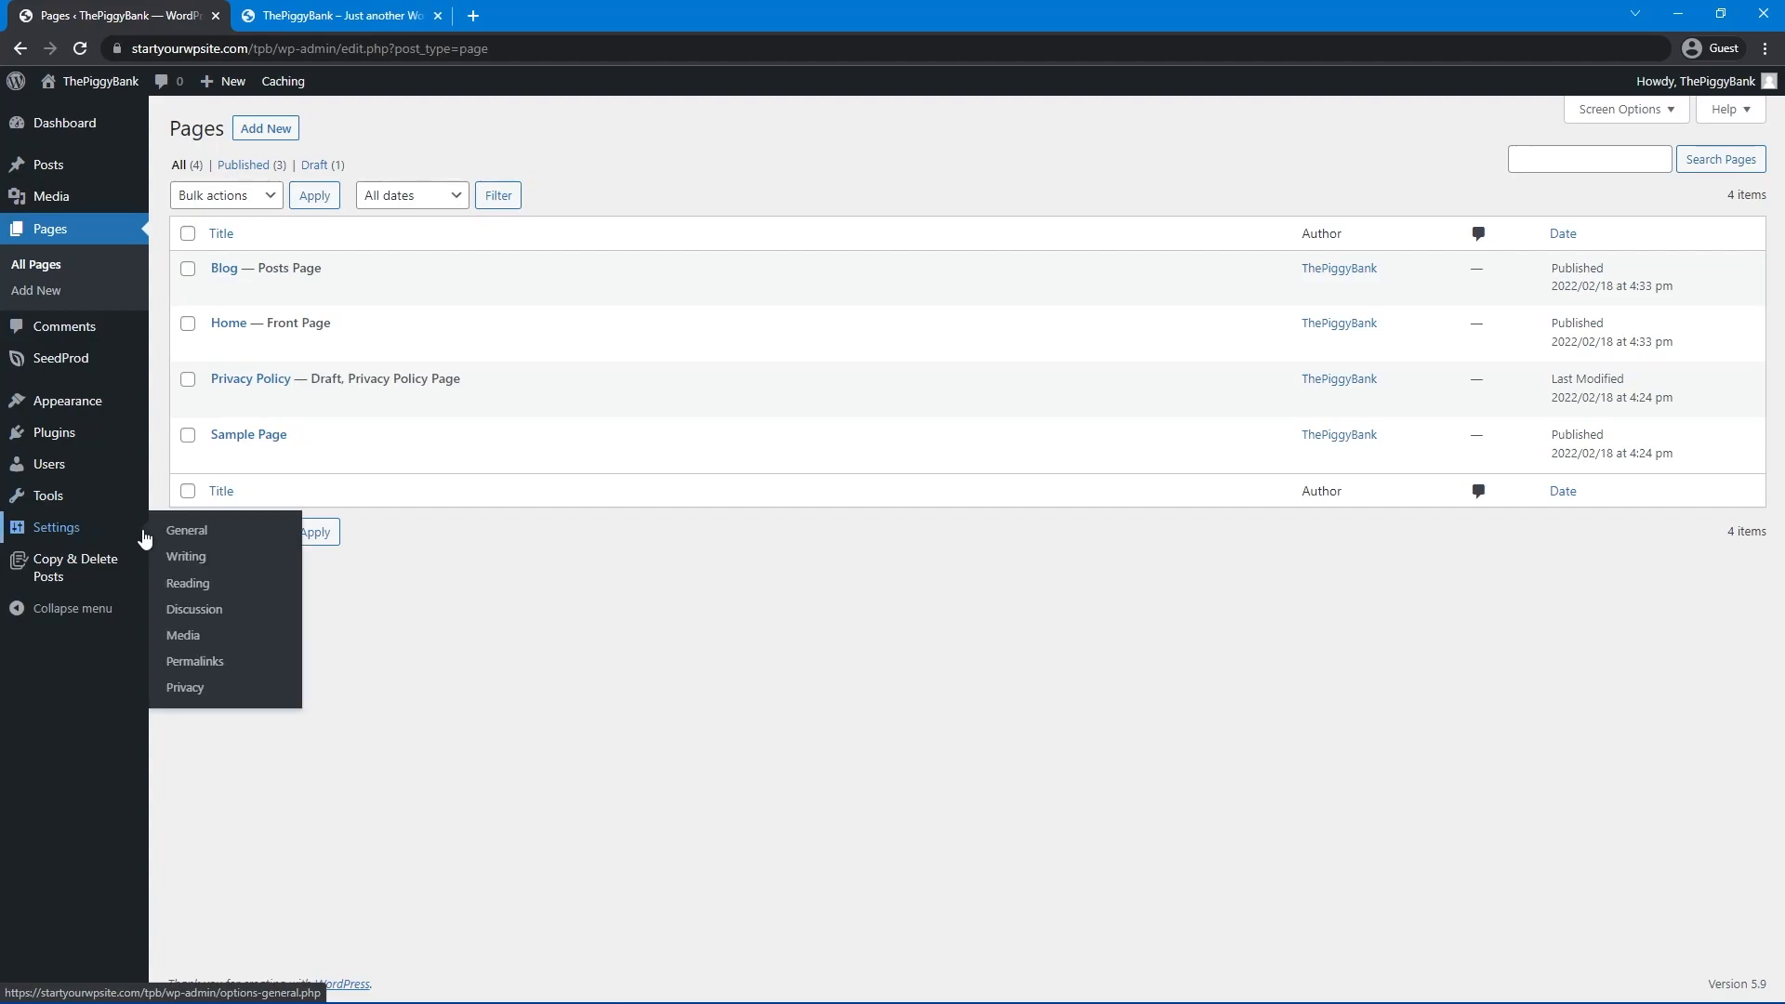
left_click(197, 585)
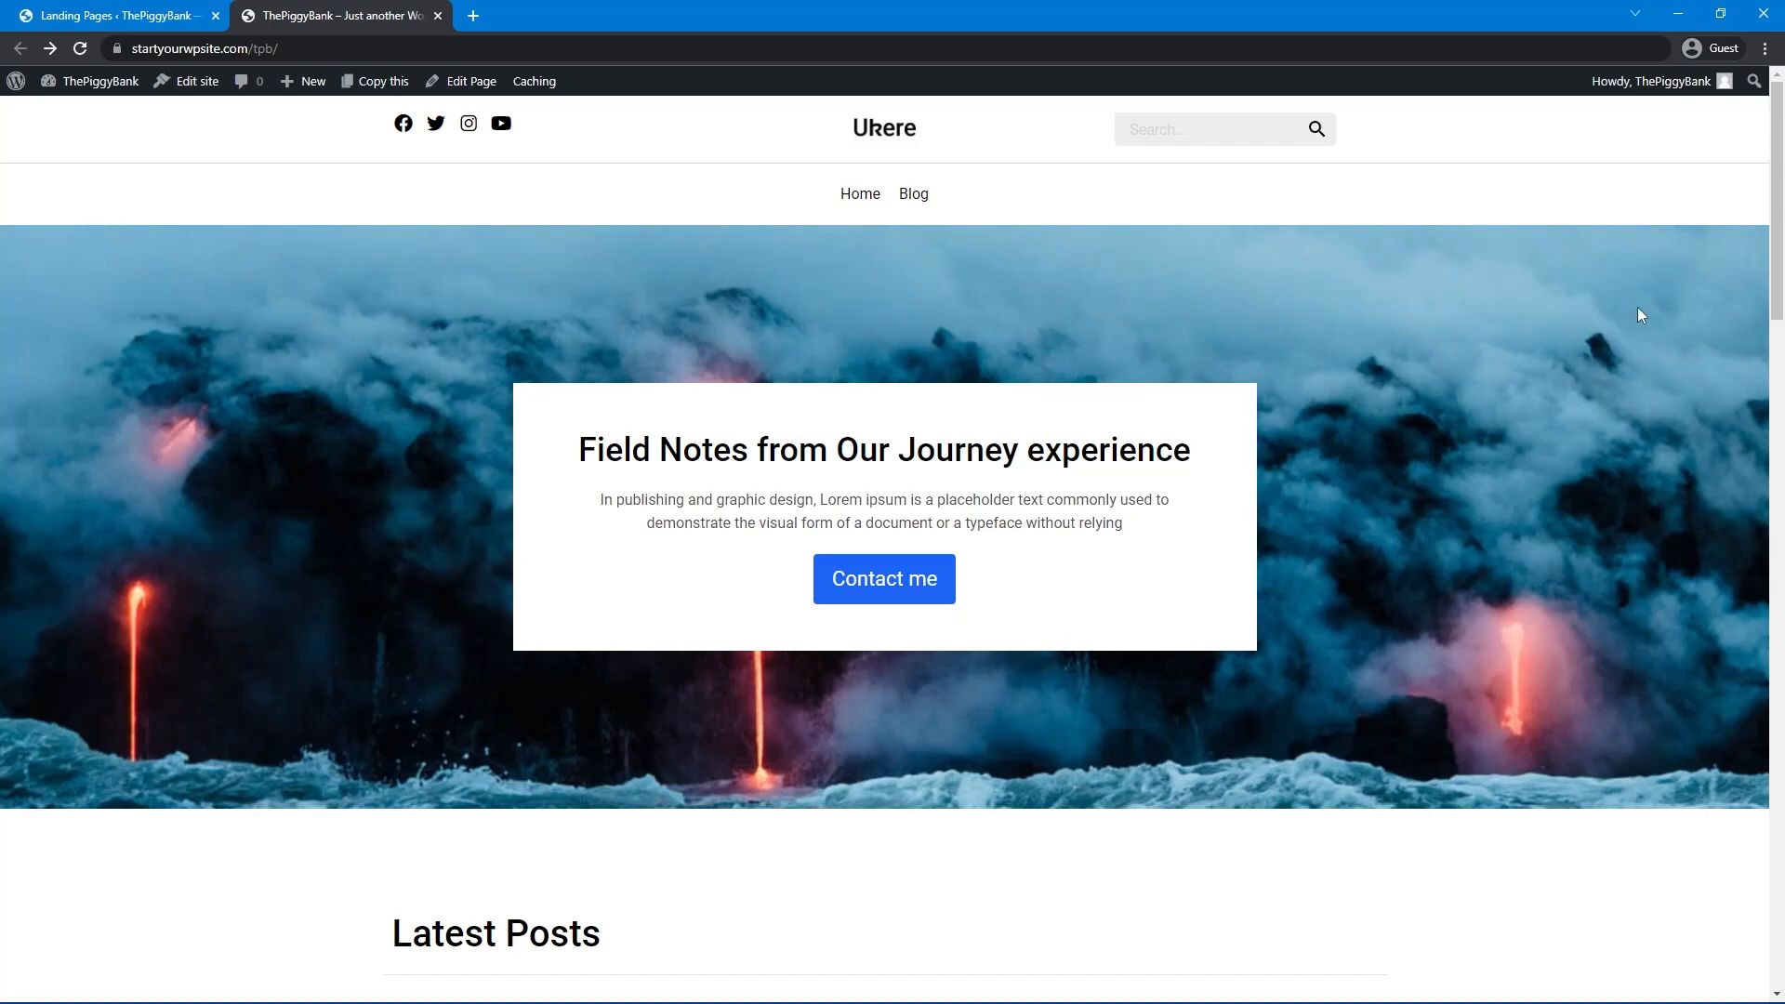
Review the live site's homepage with the imported theme applied, from the banner through the sections below it.
left_click_drag(1769, 177, 1729, 369)
scroll(1210, 633, "up", 3)
scroll(1213, 629, "up", 2)
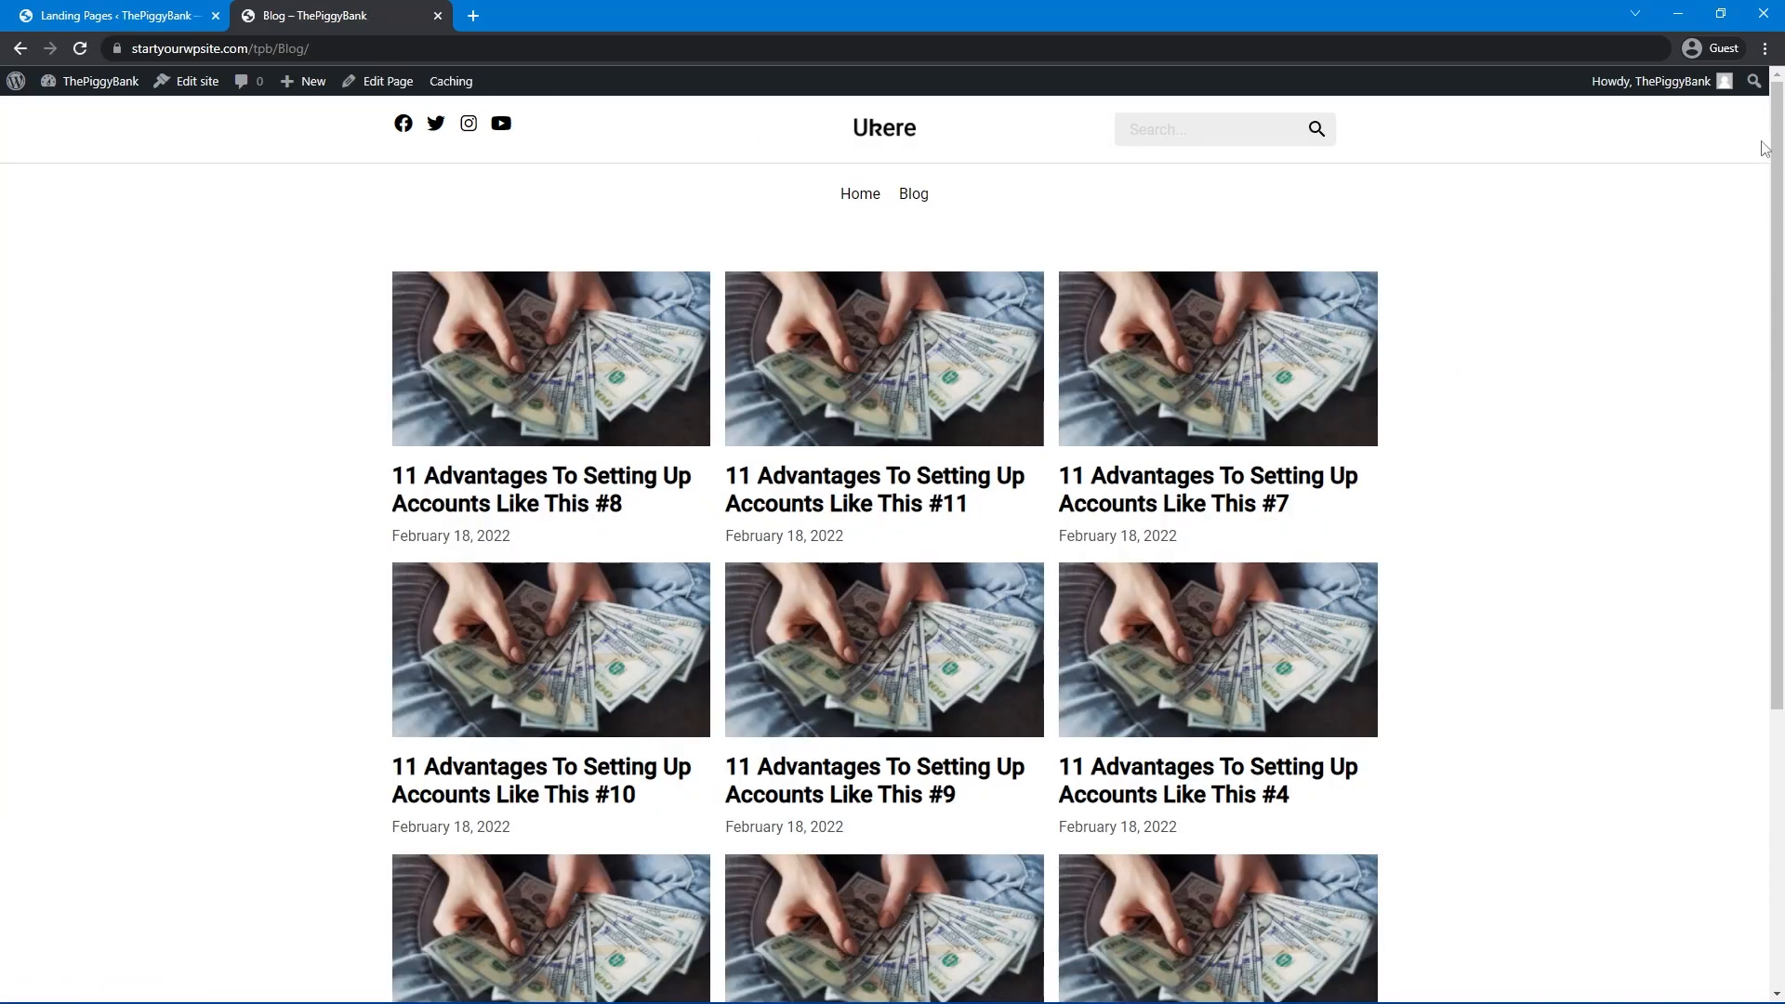
Review the live site's Blog page, the post "11 Advantages To Setting Up Accounts Like This #8" and the homepage.
scroll(1763, 148, "down", 2)
scroll(1764, 149, "up", 2)
left_click(550, 359)
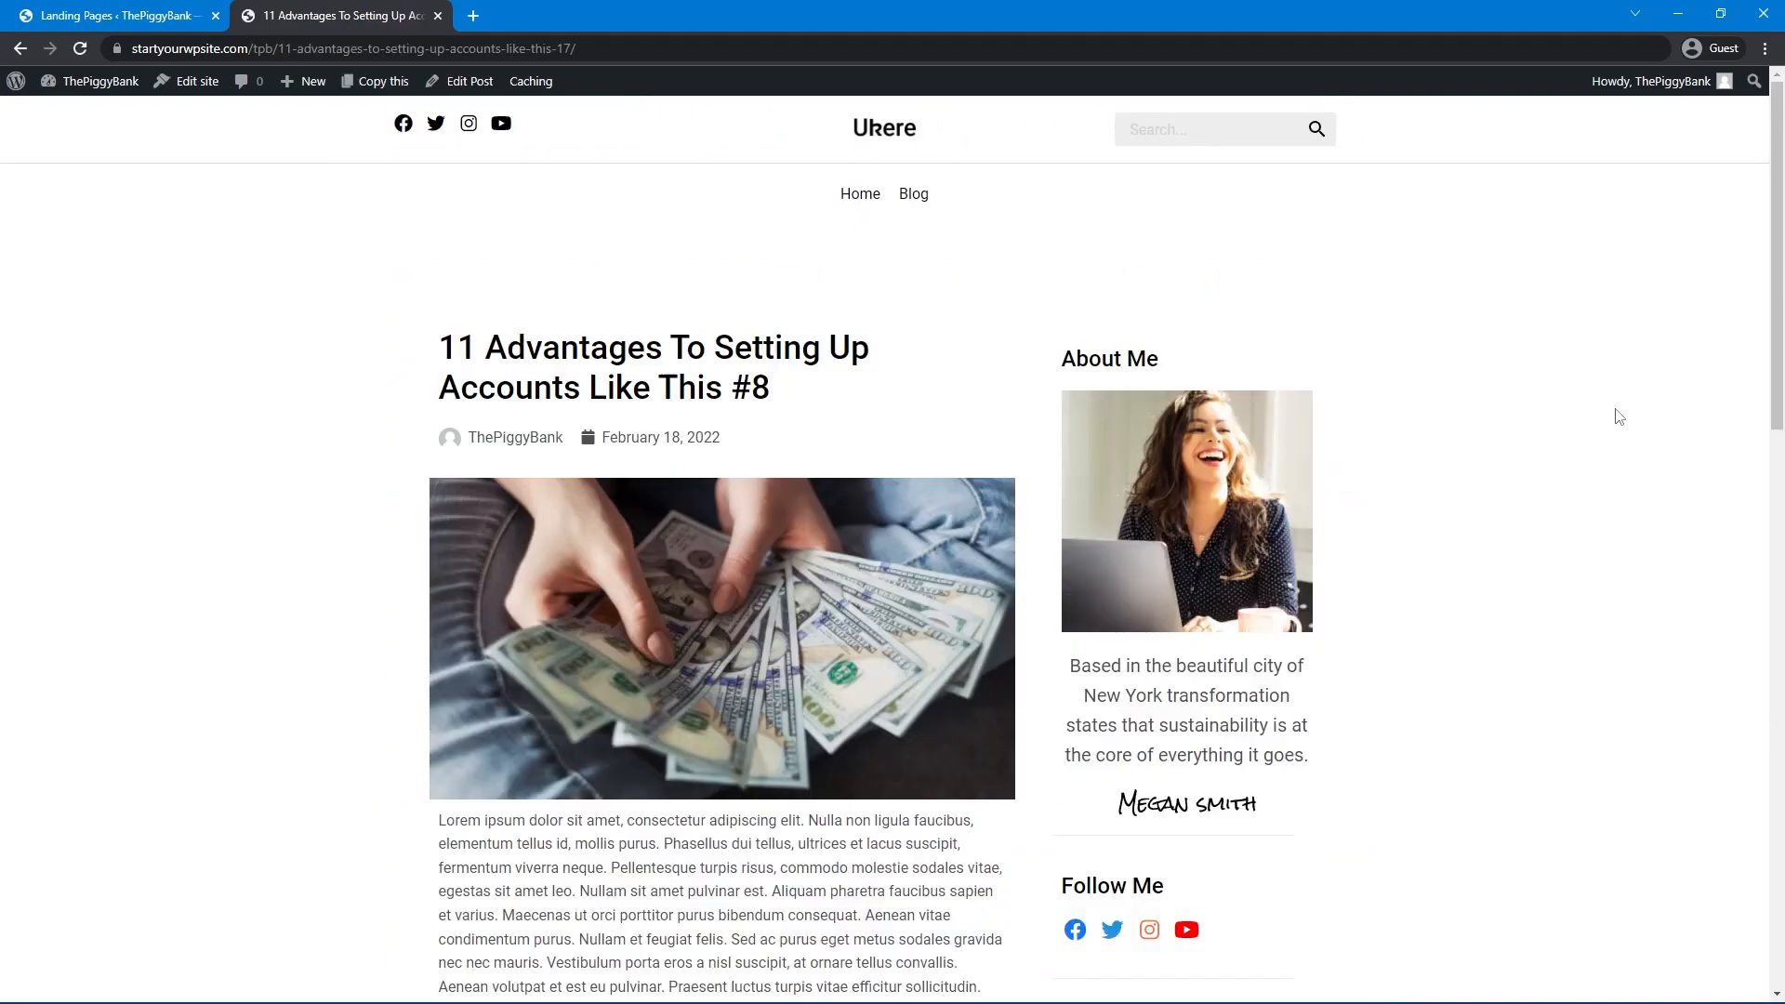
left_click_drag(1777, 177, 1736, 135)
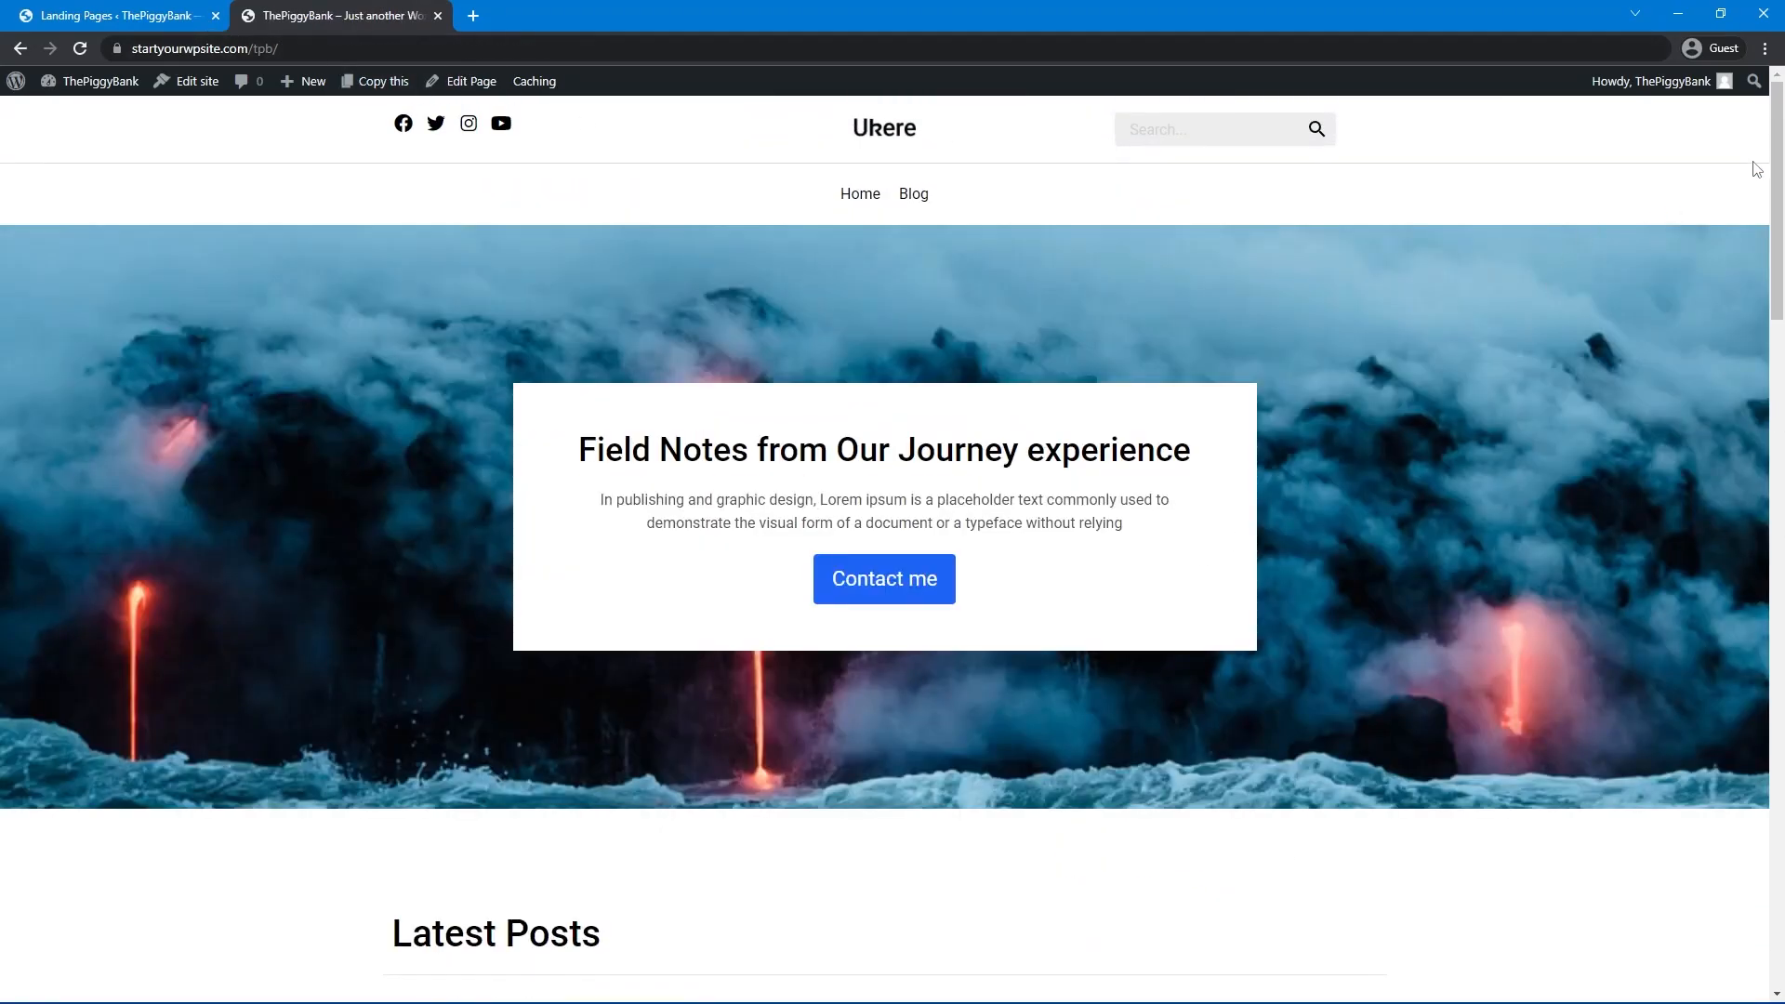
left_click_drag(1777, 177, 1503, 65)
Open the Global CSS template from the theme templates and look through its sample headings, text and lists.
left_click(163, 11)
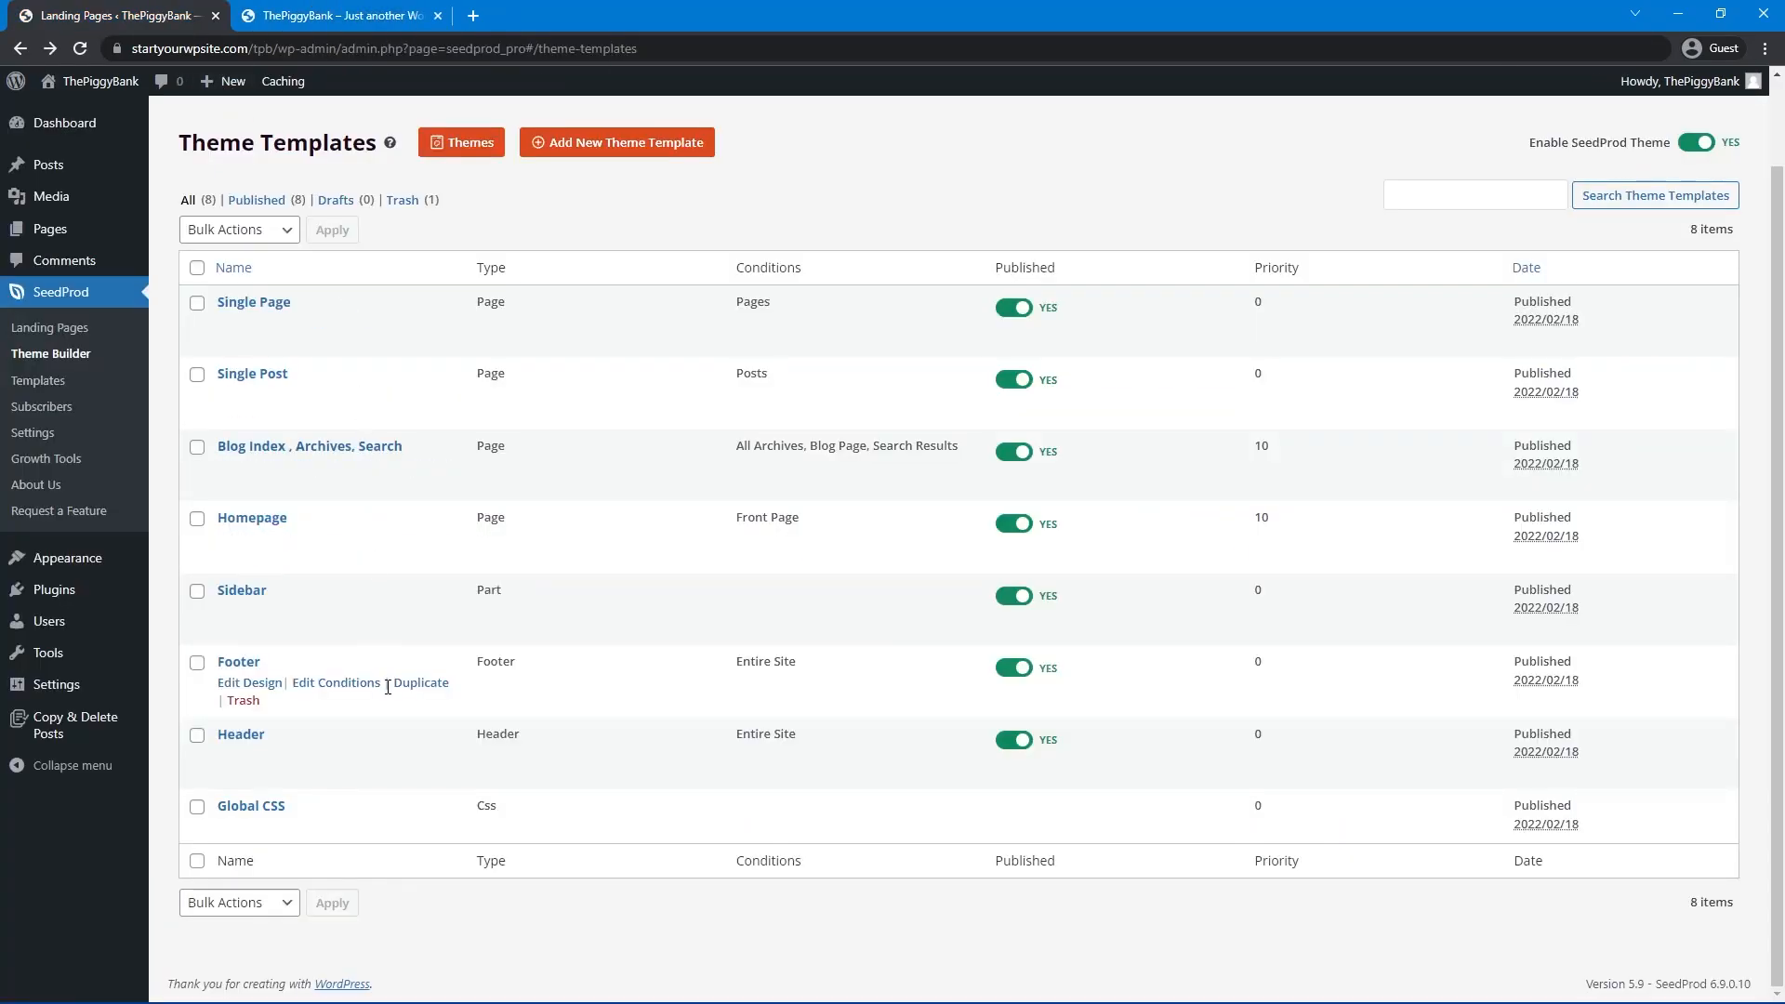
left_click(256, 831)
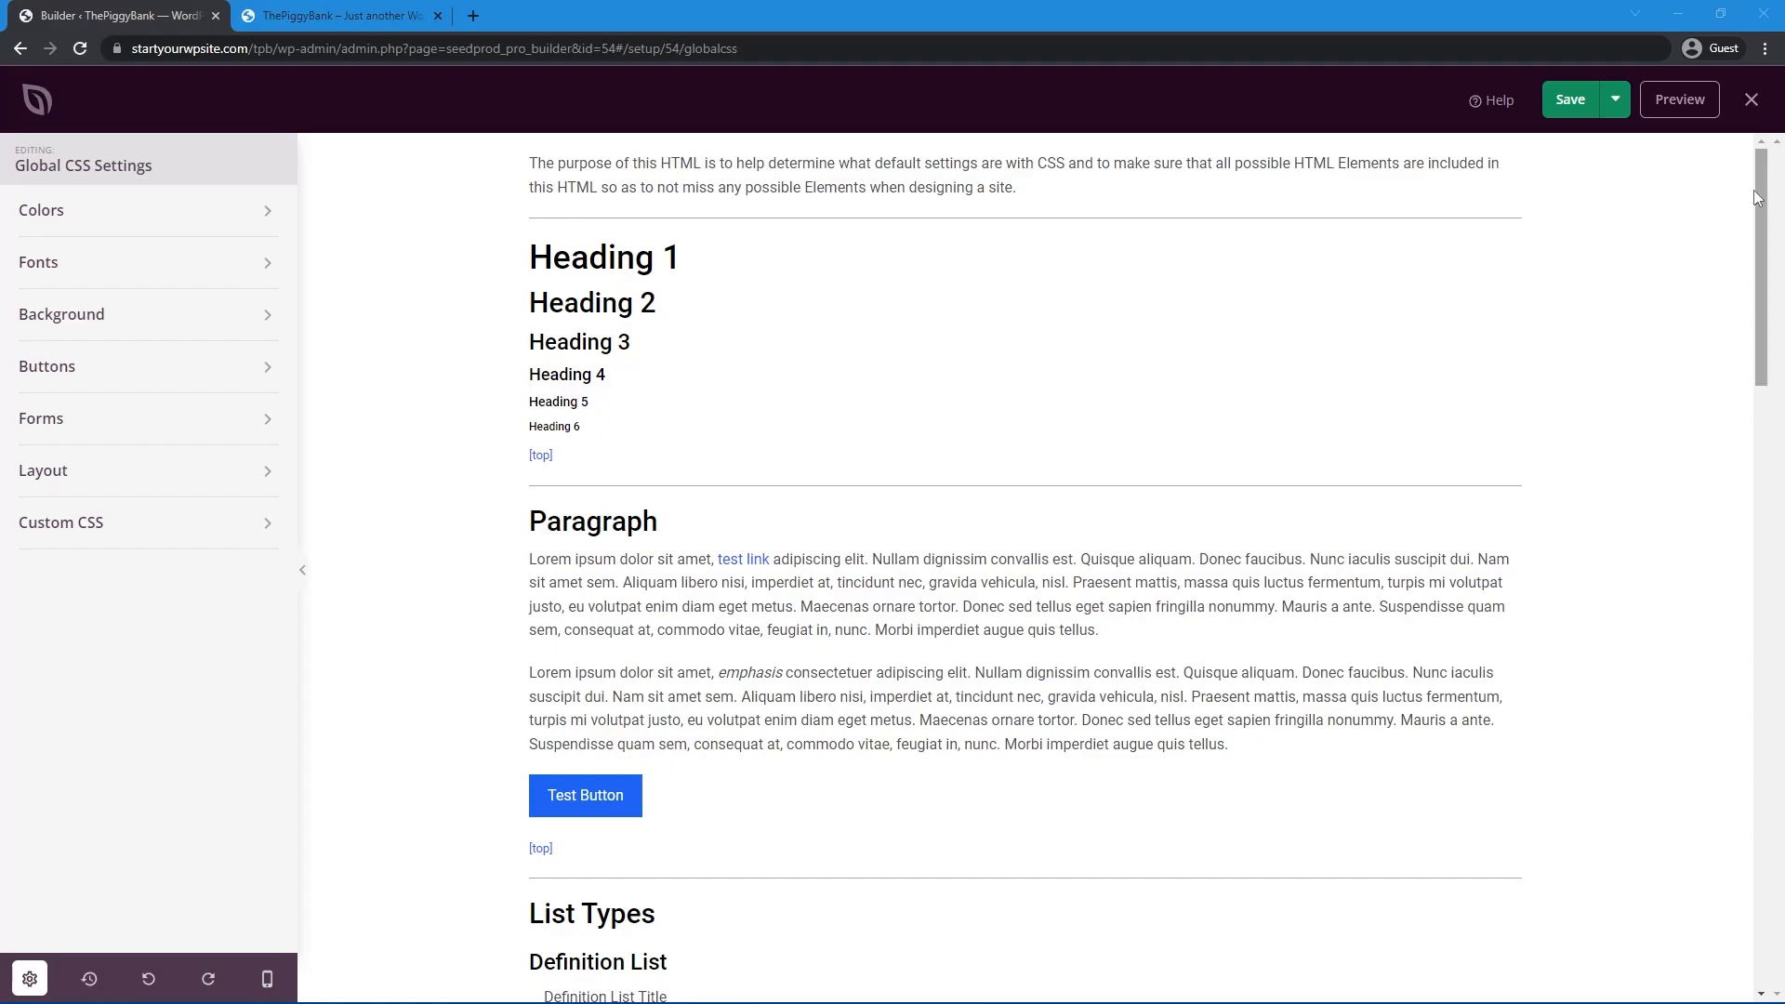
scroll(1720, 651, "down", 20)
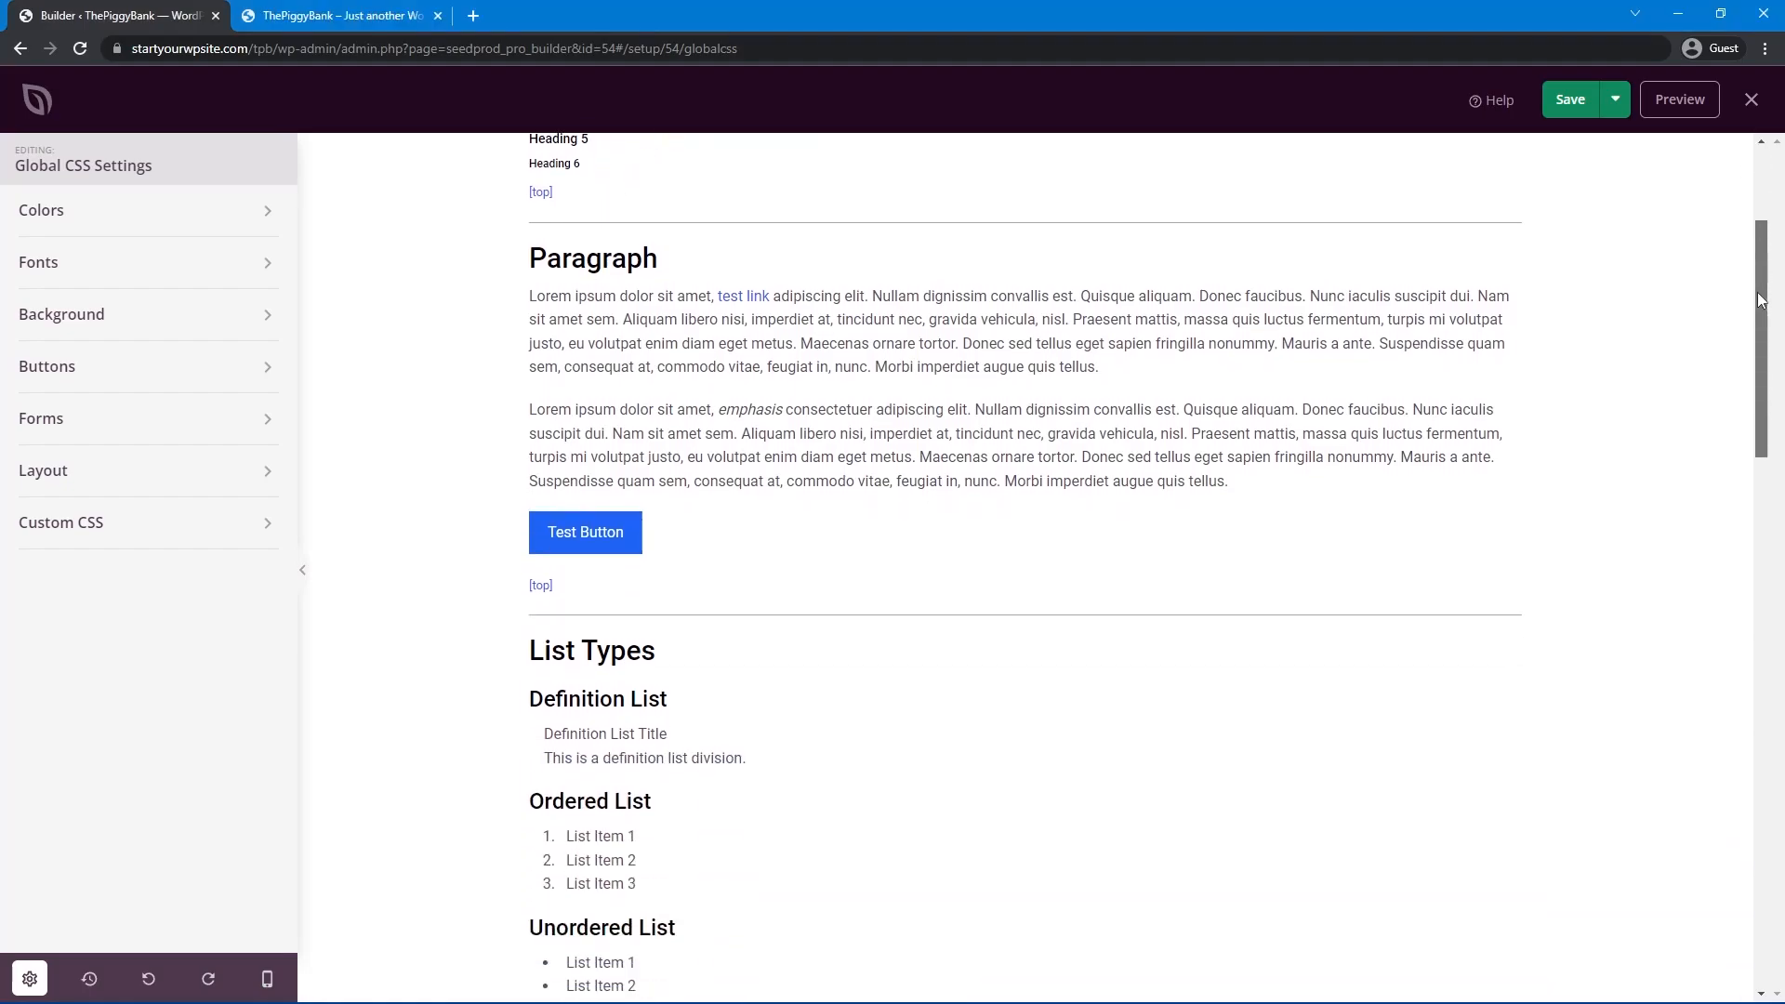
scroll(1703, 865, "up", 20)
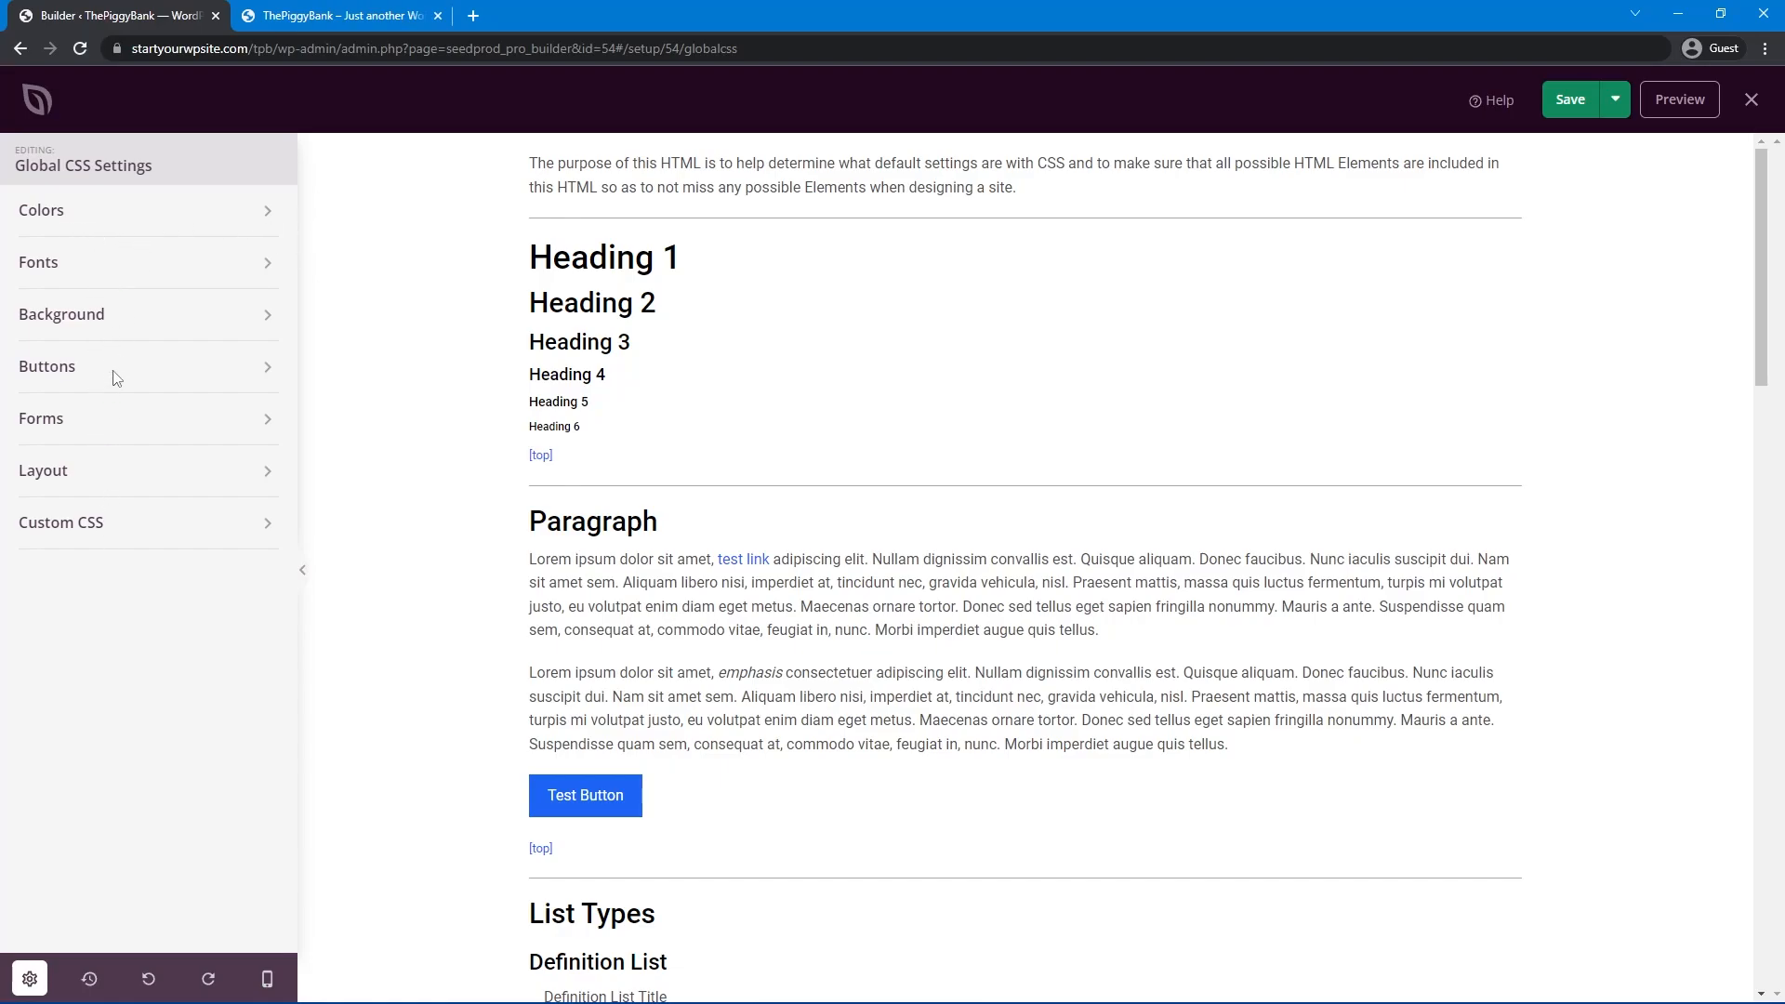
Set the global Buttons color to bright red #FF2600.
left_click(265, 218)
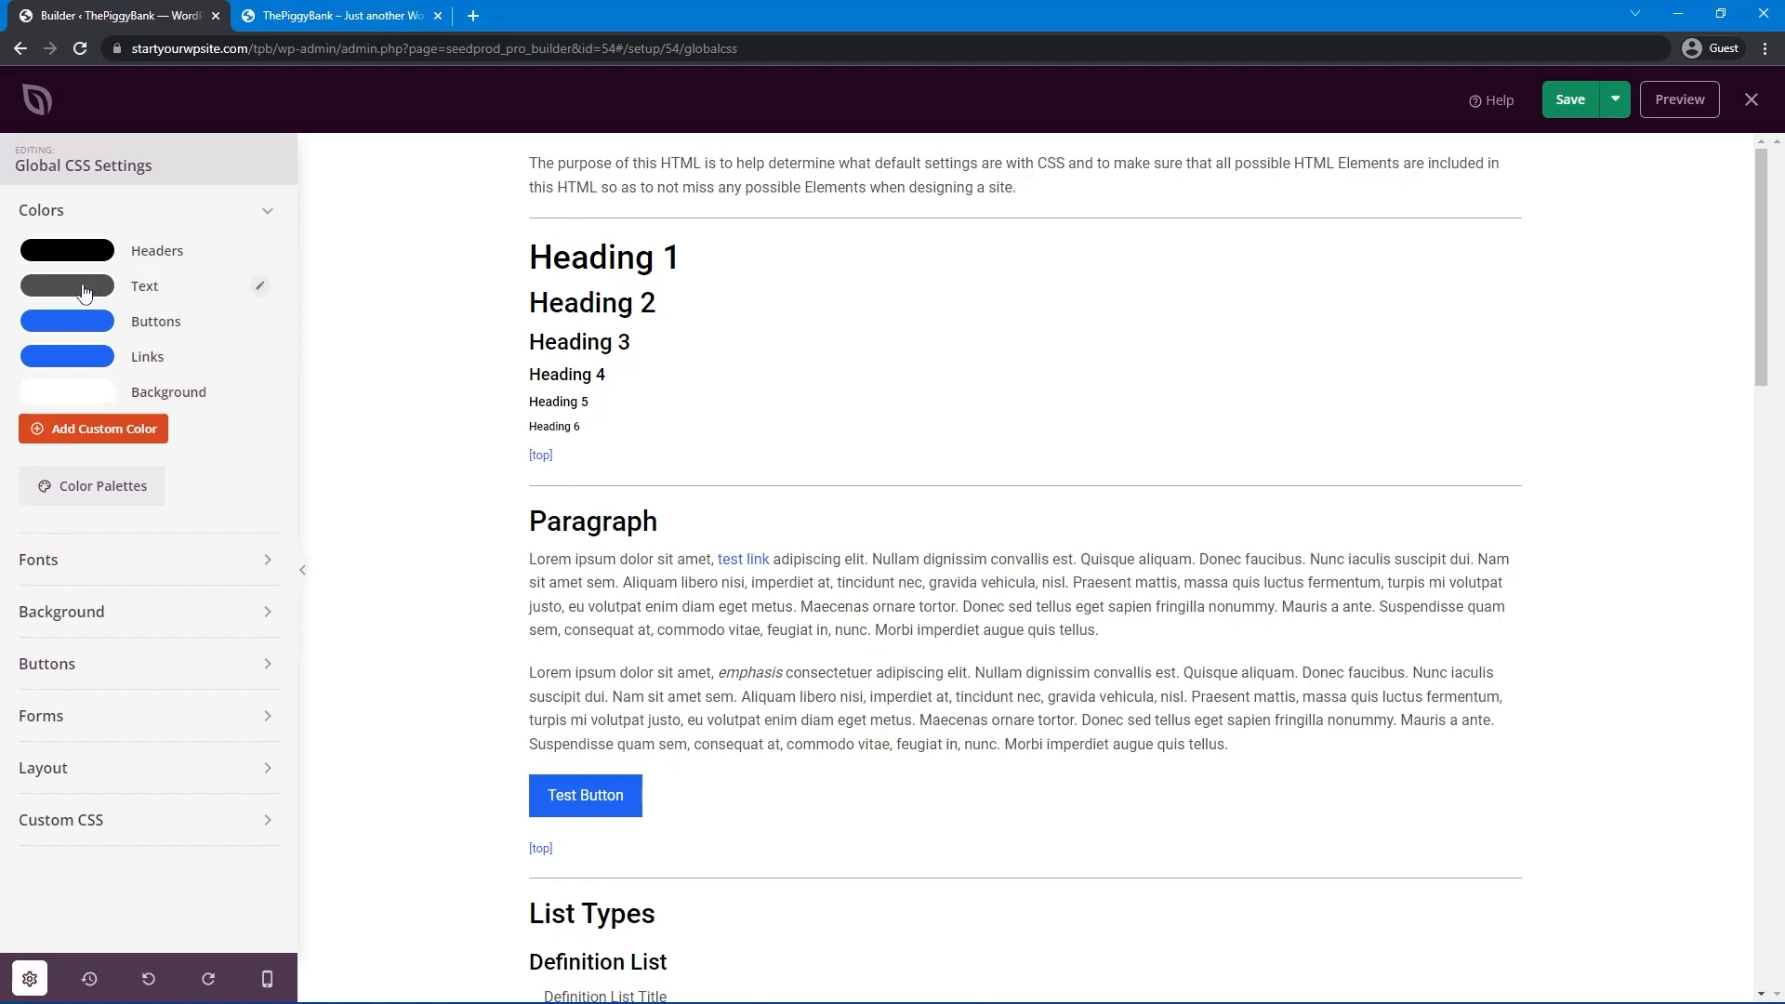
left_click(260, 321)
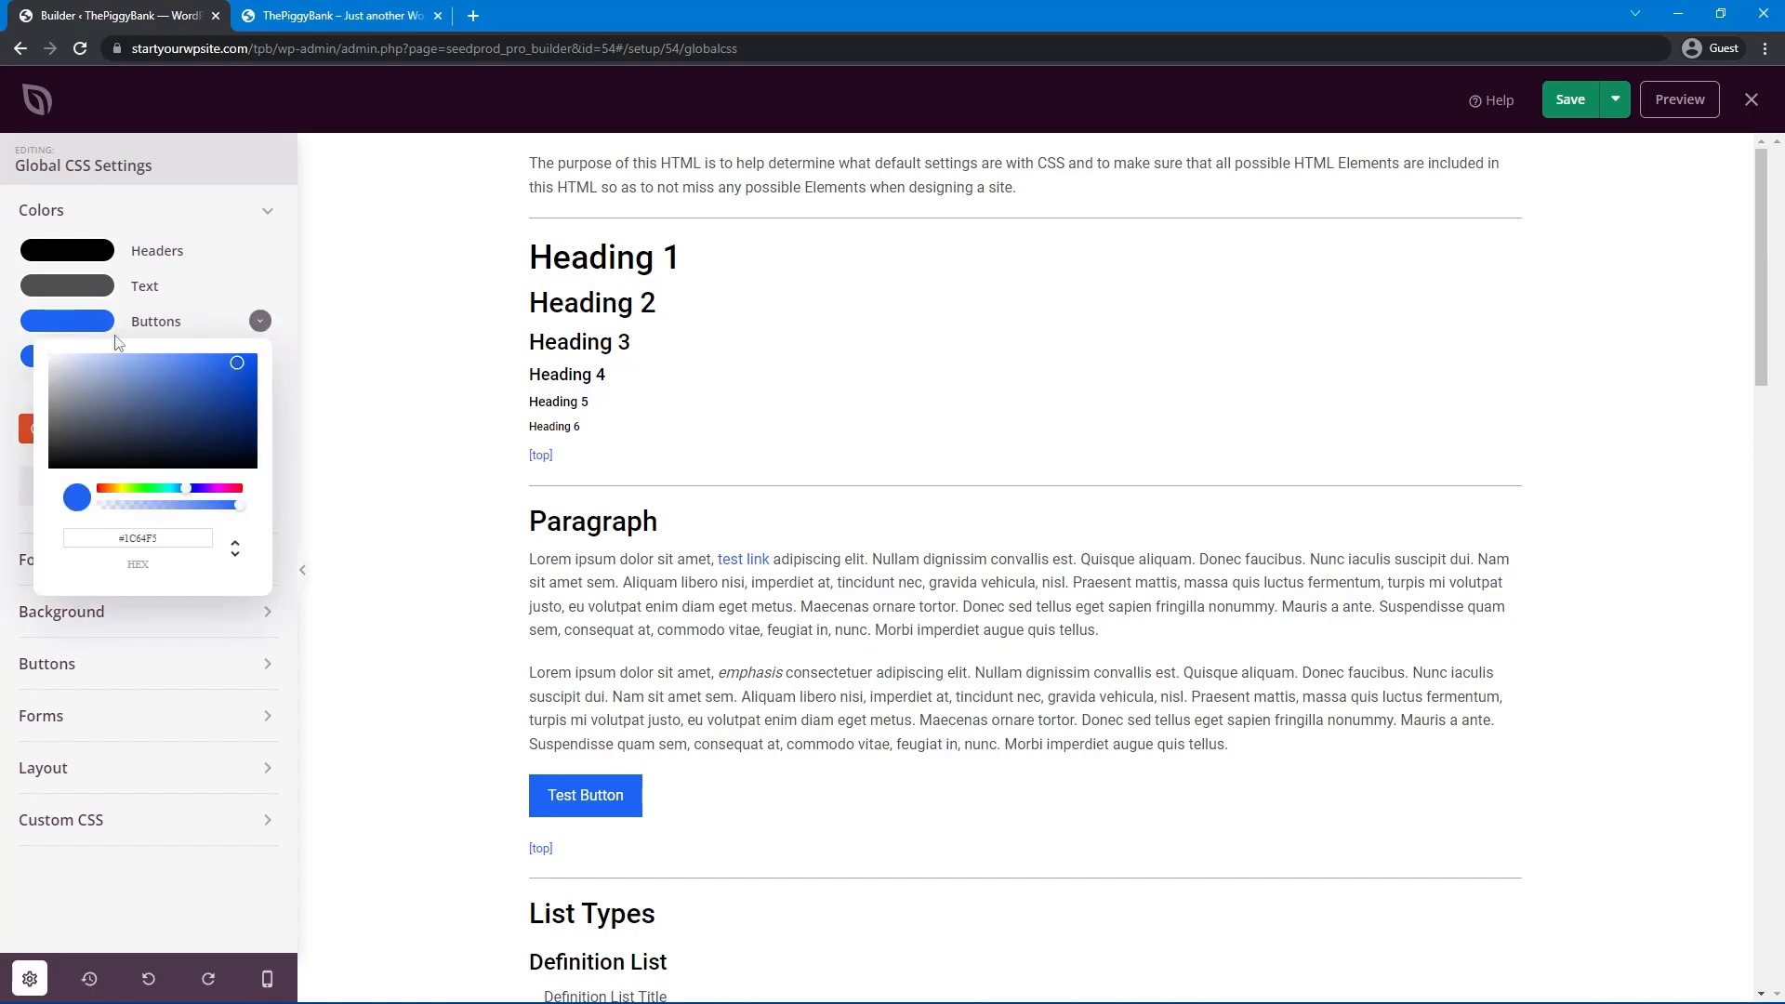
left_click_drag(127, 494, 104, 495)
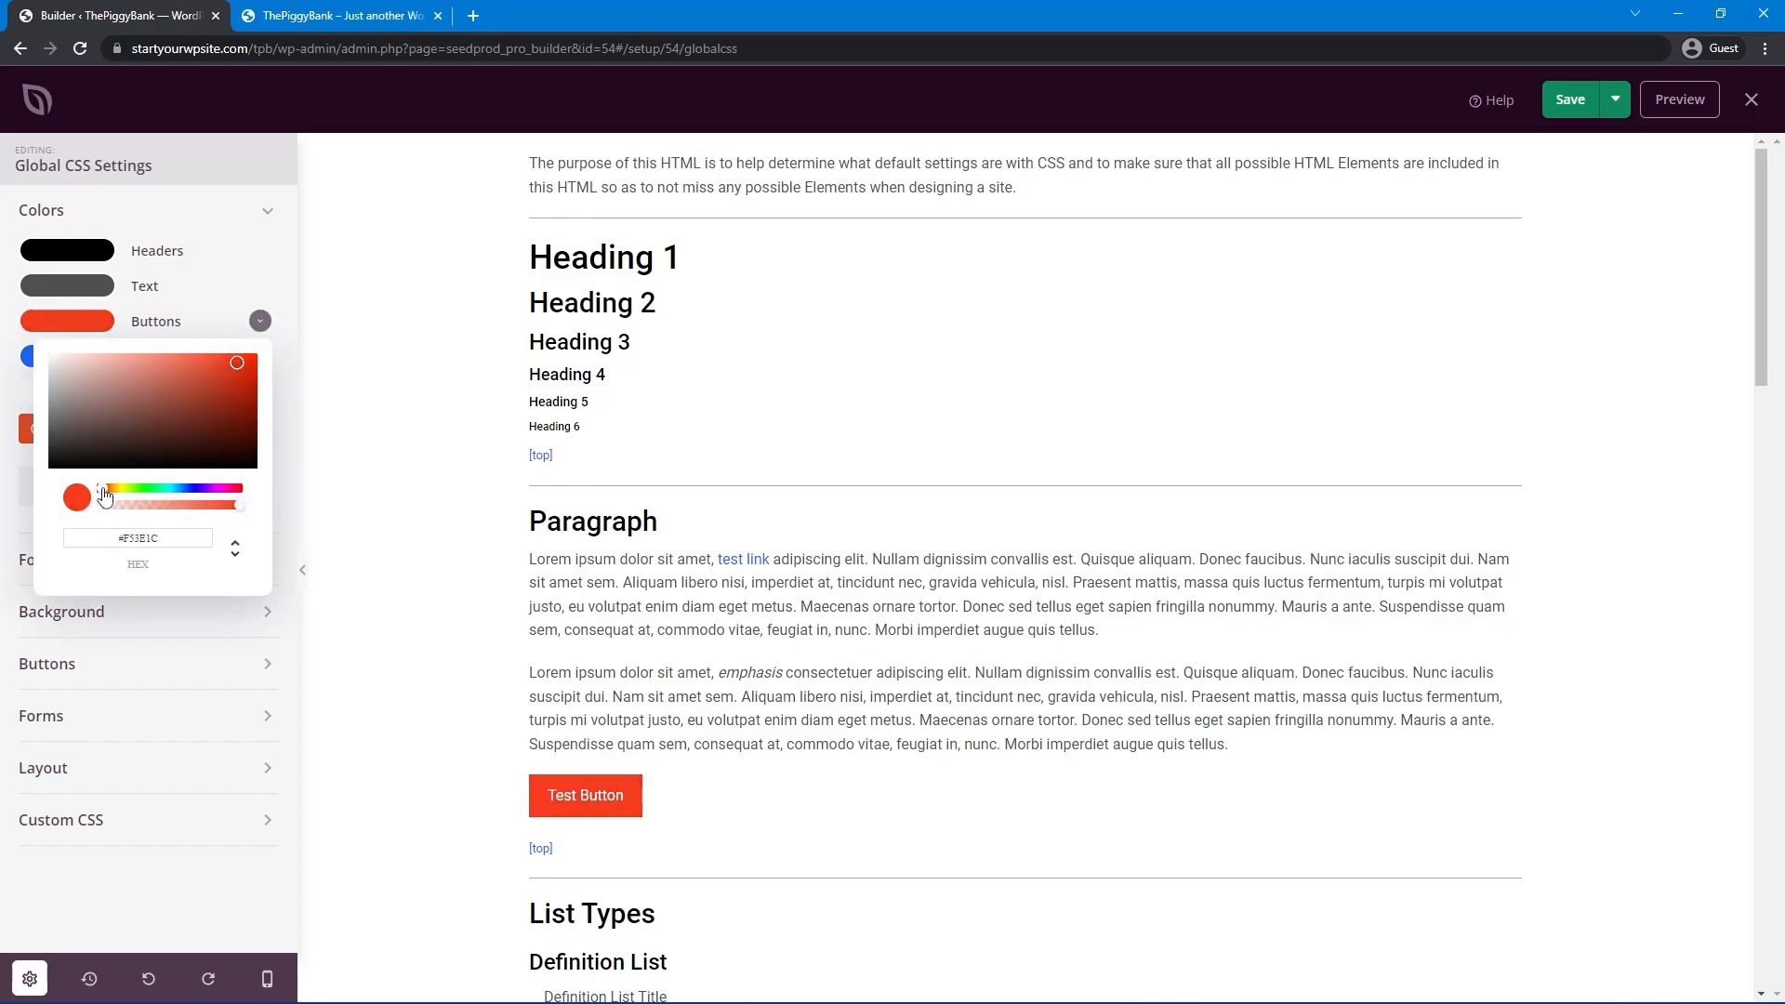
left_click_drag(228, 370, 265, 360)
left_click(279, 362)
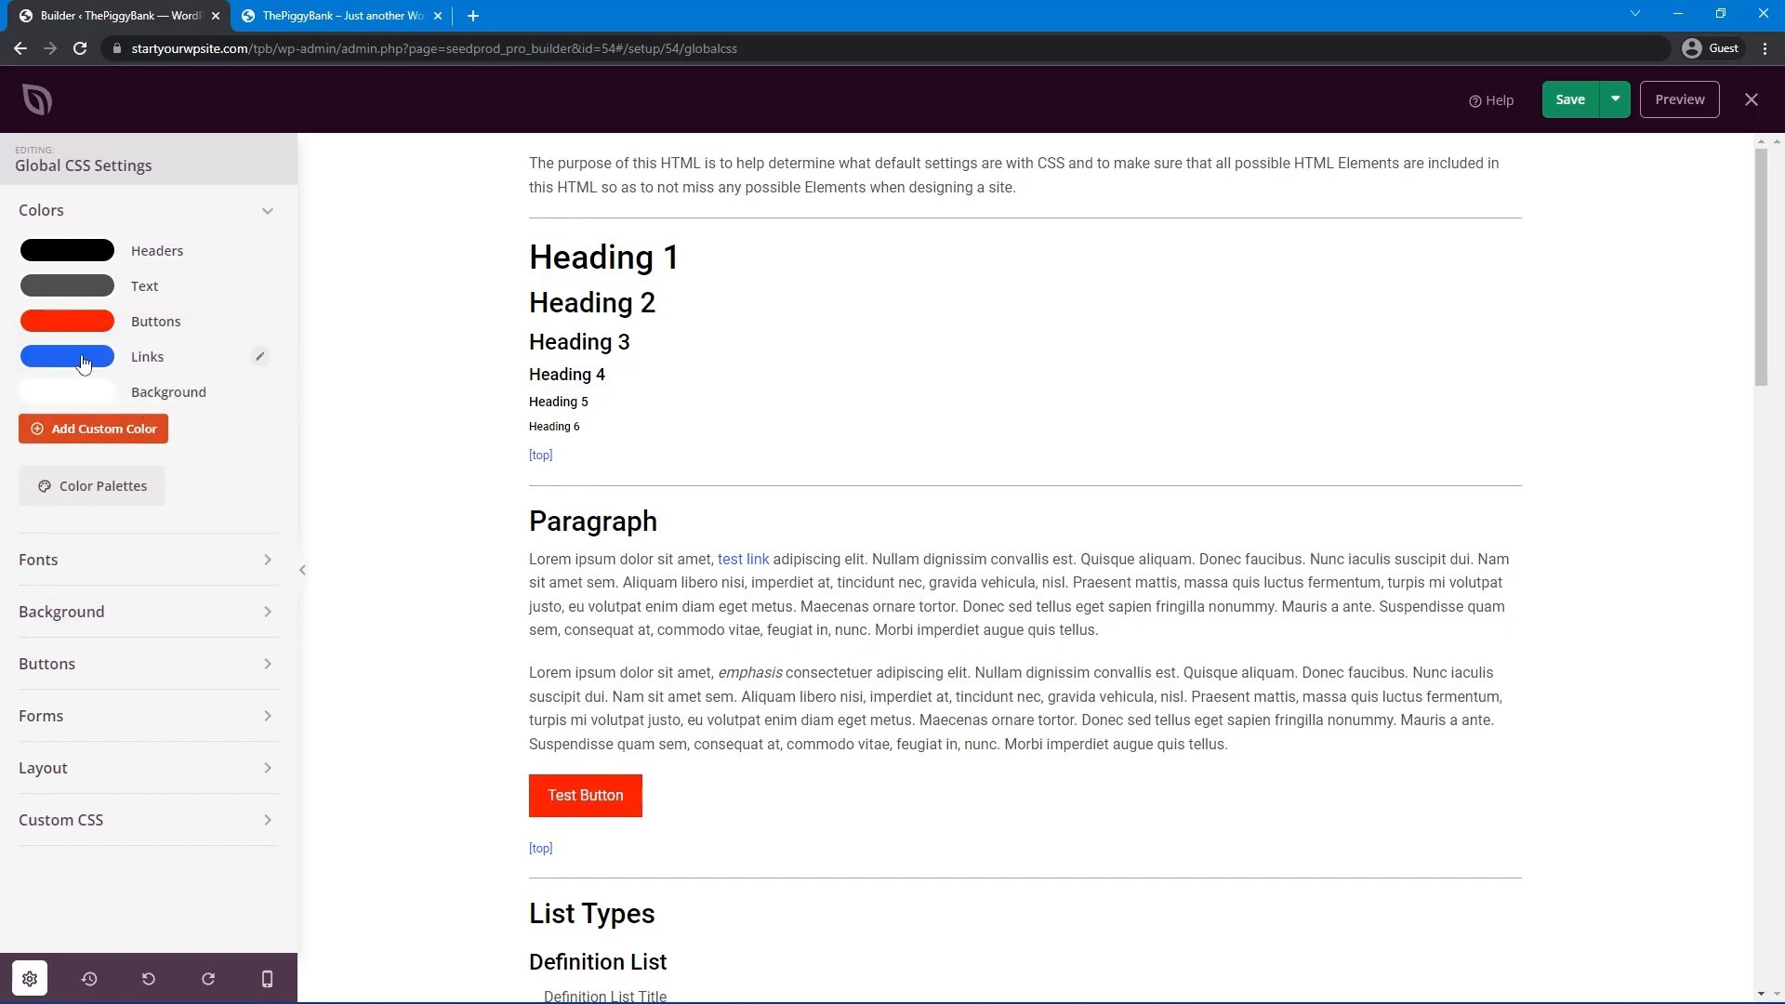
Set the global Links color to black and close the color settings.
left_click(260, 356)
left_click_drag(225, 409, 30, 517)
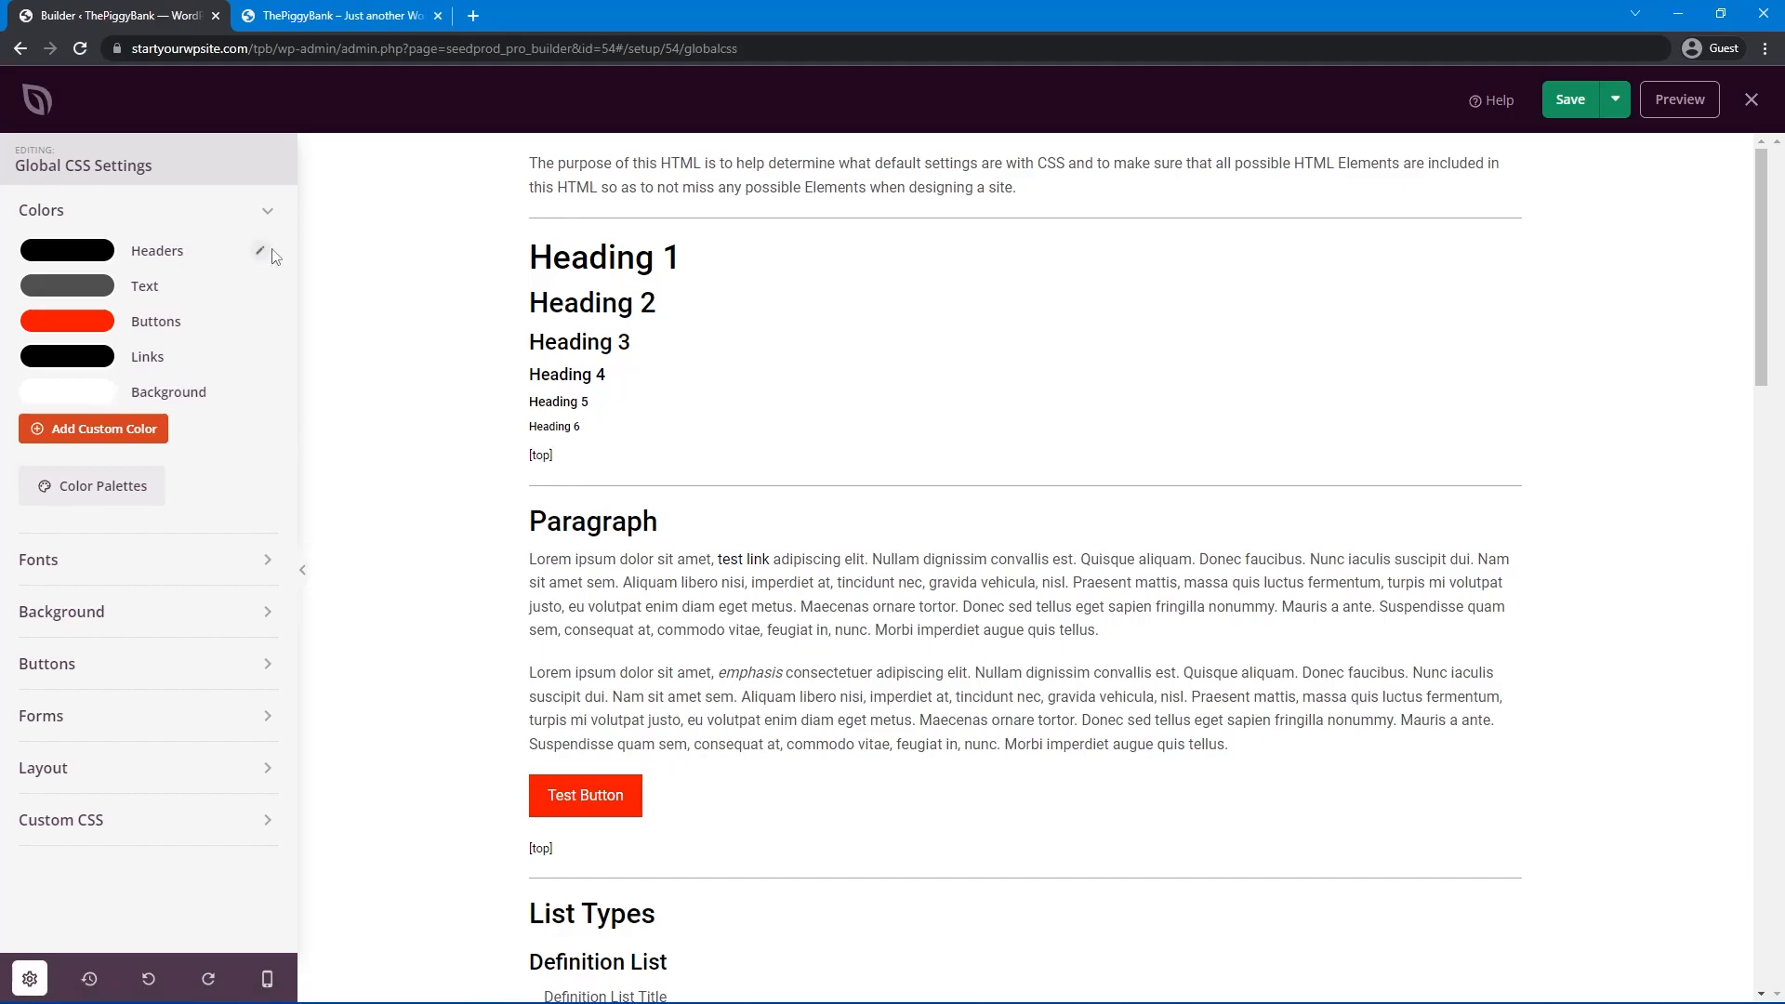
left_click(270, 212)
Set the global header font to Montserrat with the Bold 700 weight.
left_click(223, 275)
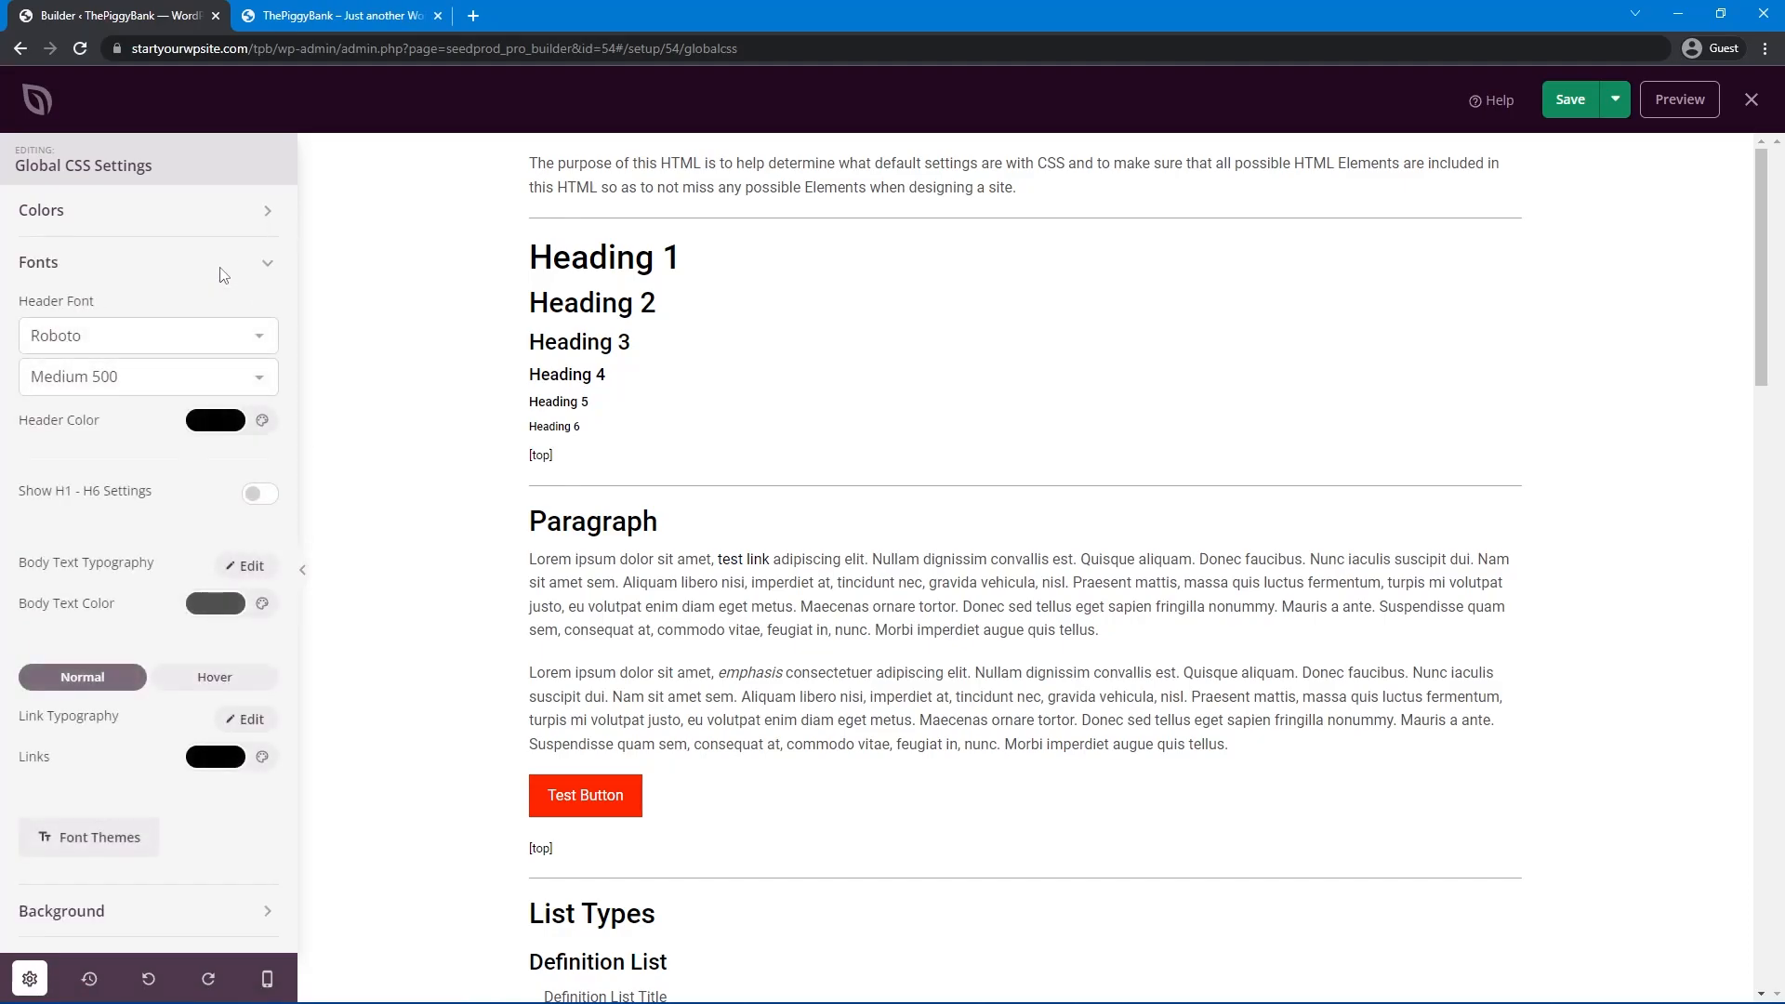
left_click(172, 341)
type("montserrat")
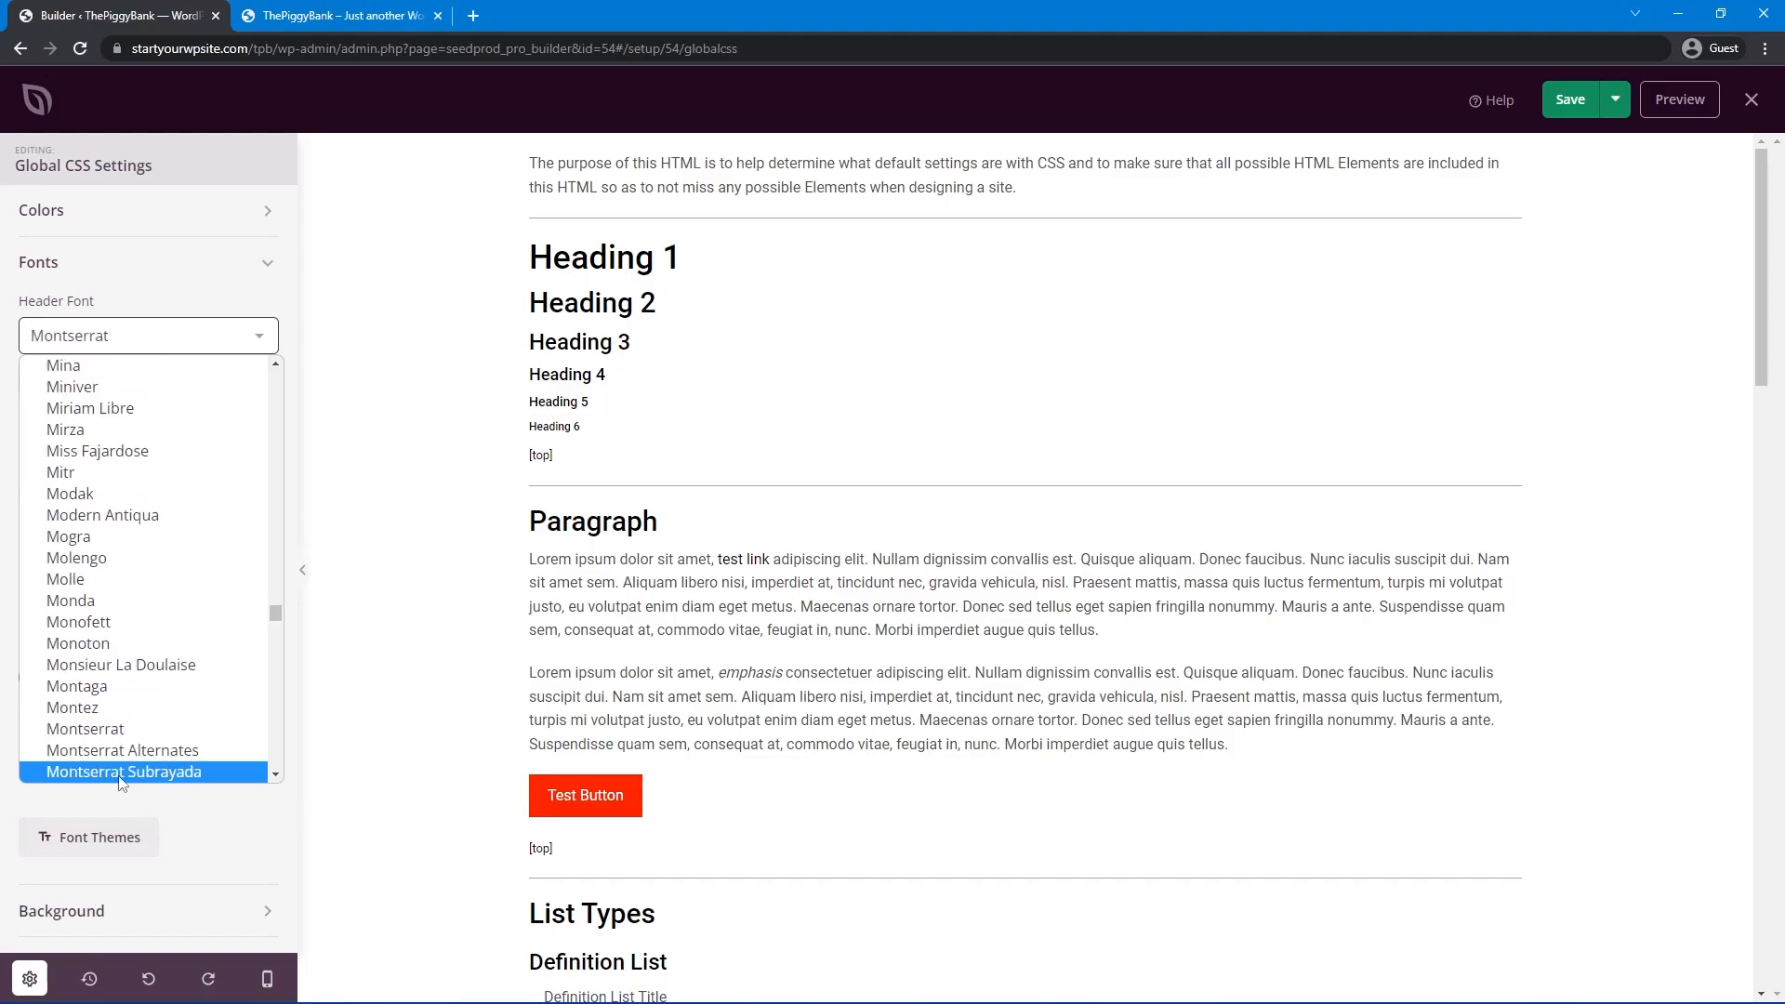
left_click(99, 738)
left_click(96, 381)
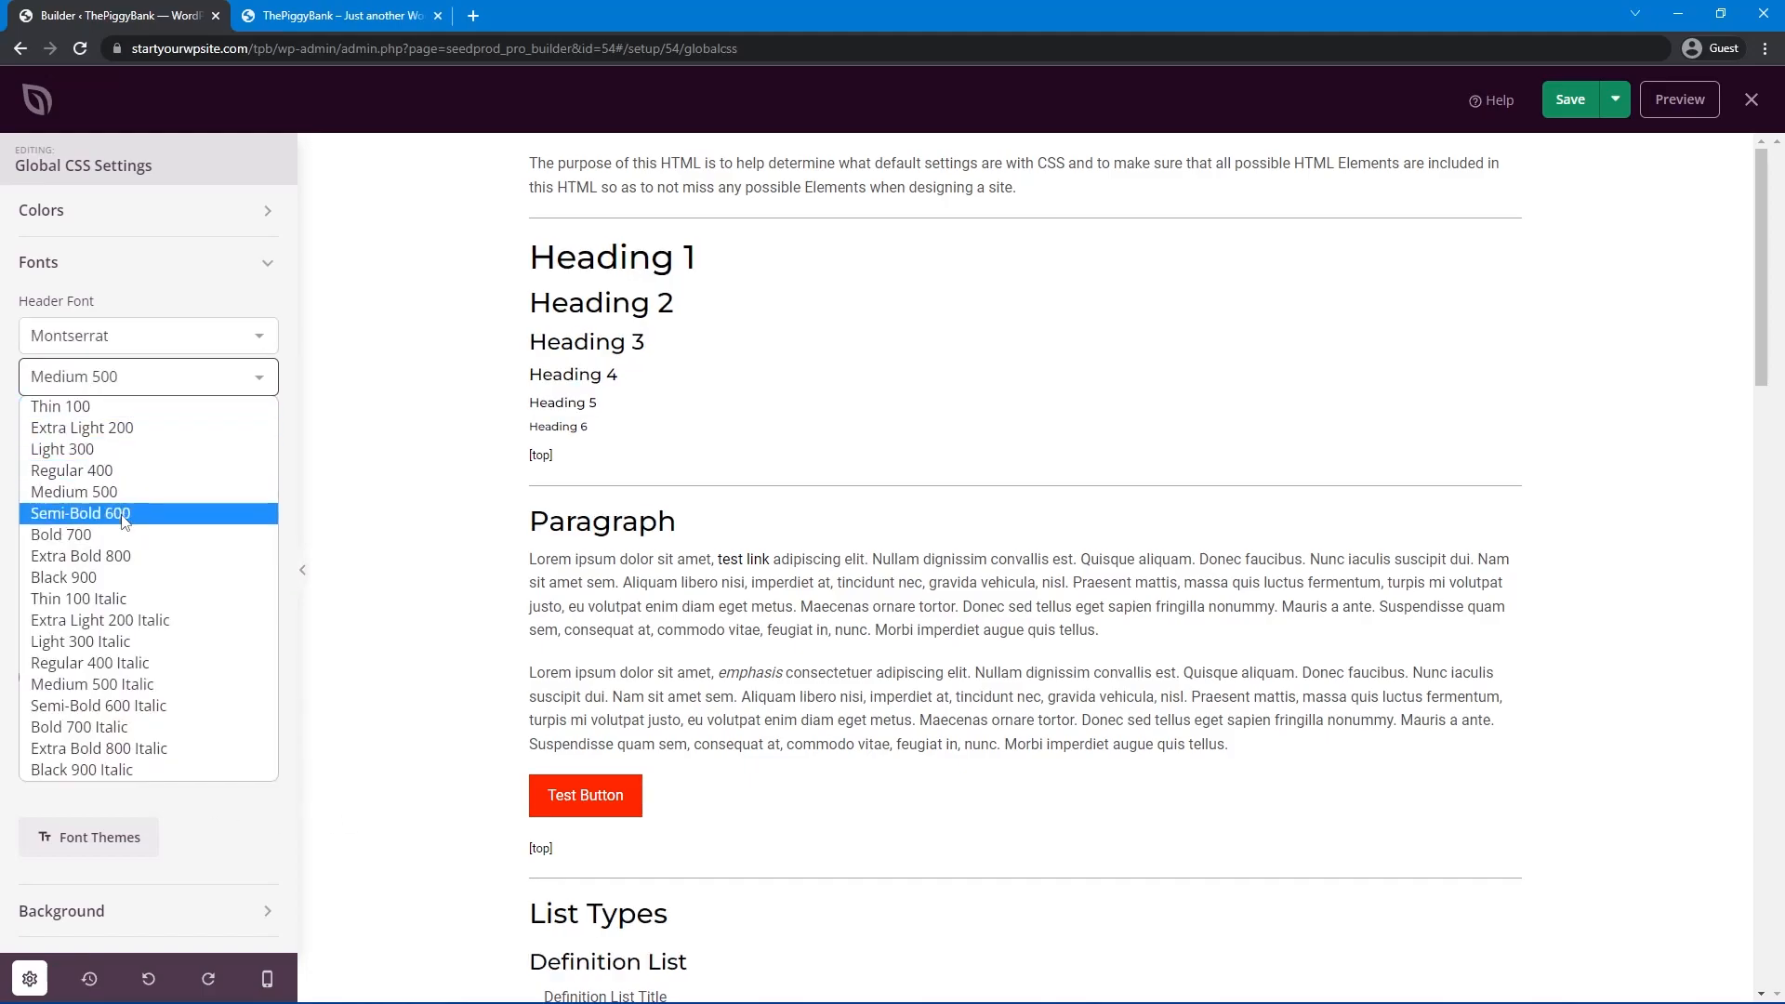
left_click(89, 543)
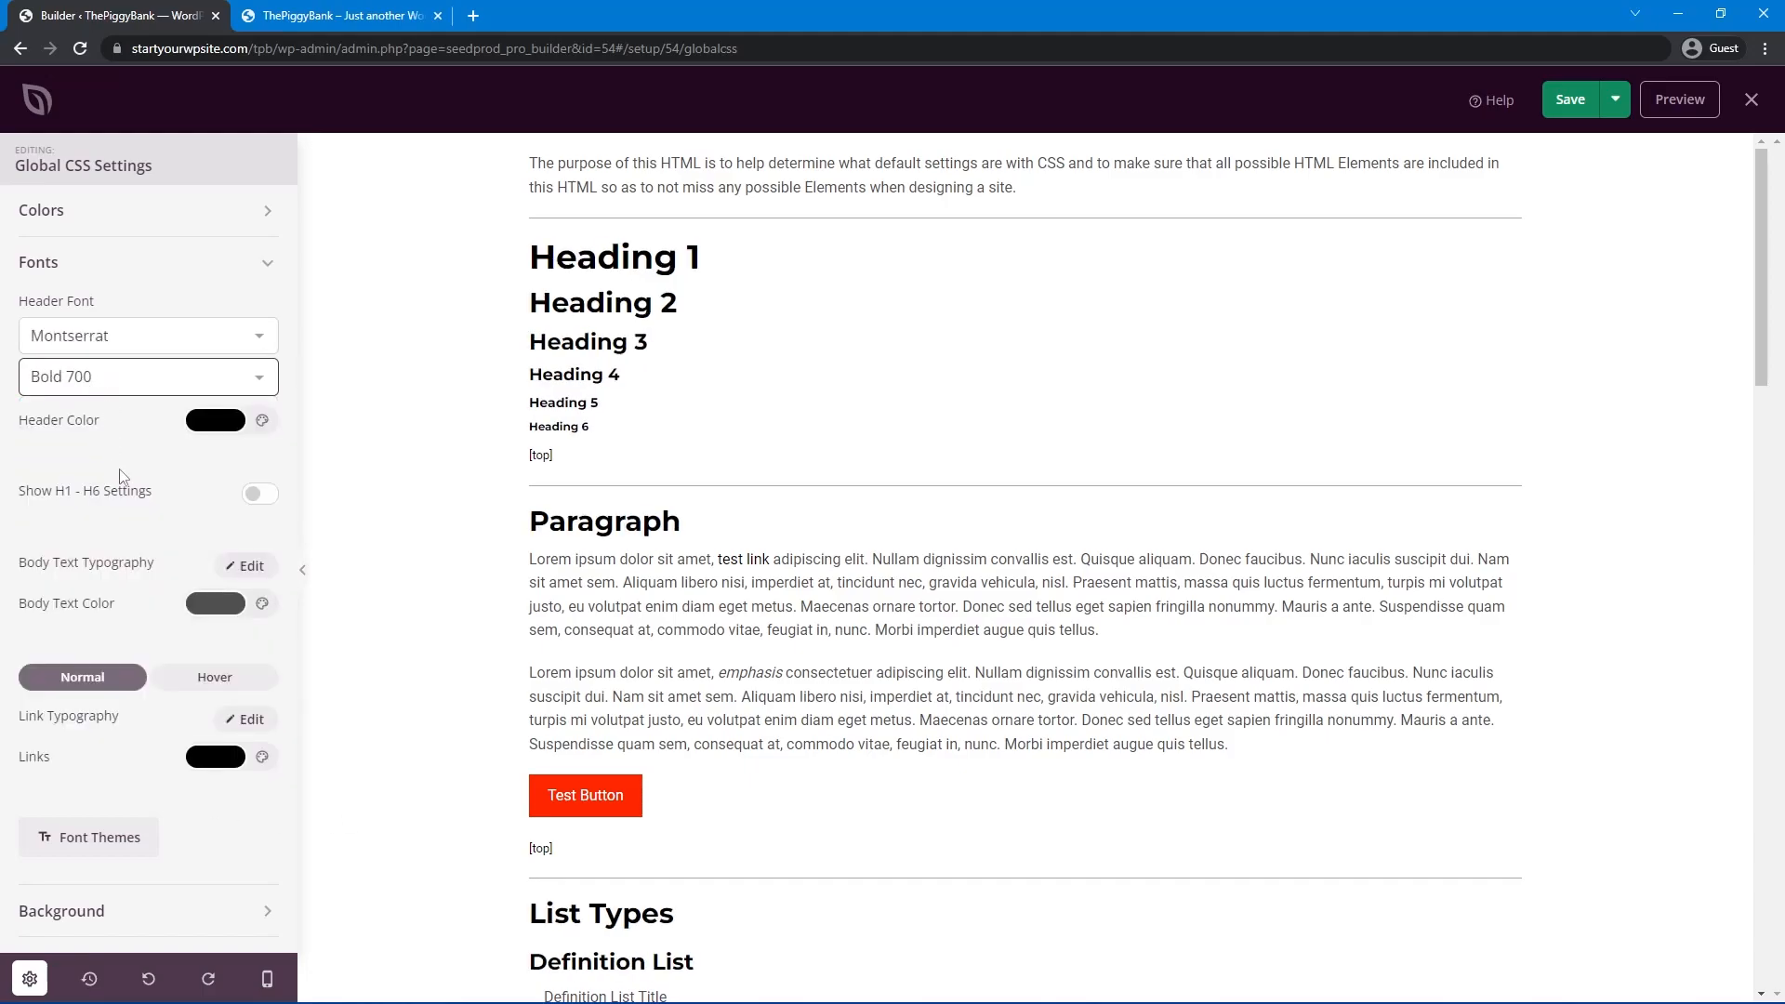
Set the body text typography to Montserrat with a line height of 1.8.
left_click(247, 566)
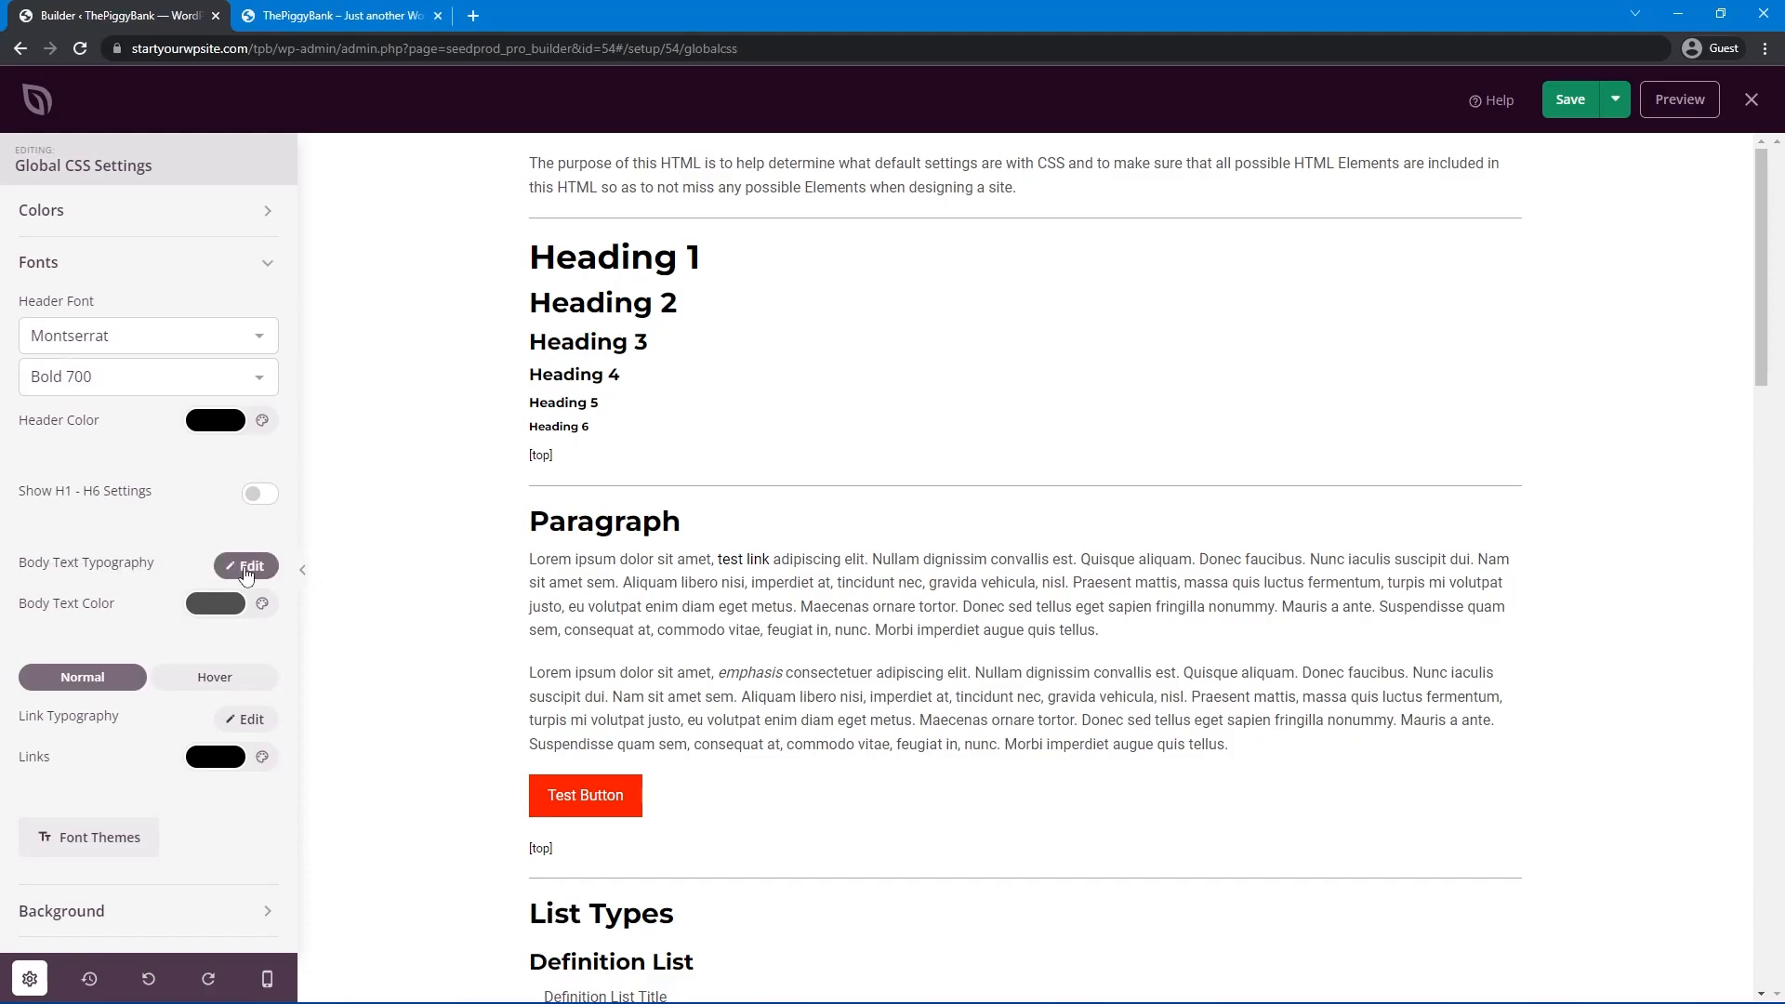
left_click(185, 654)
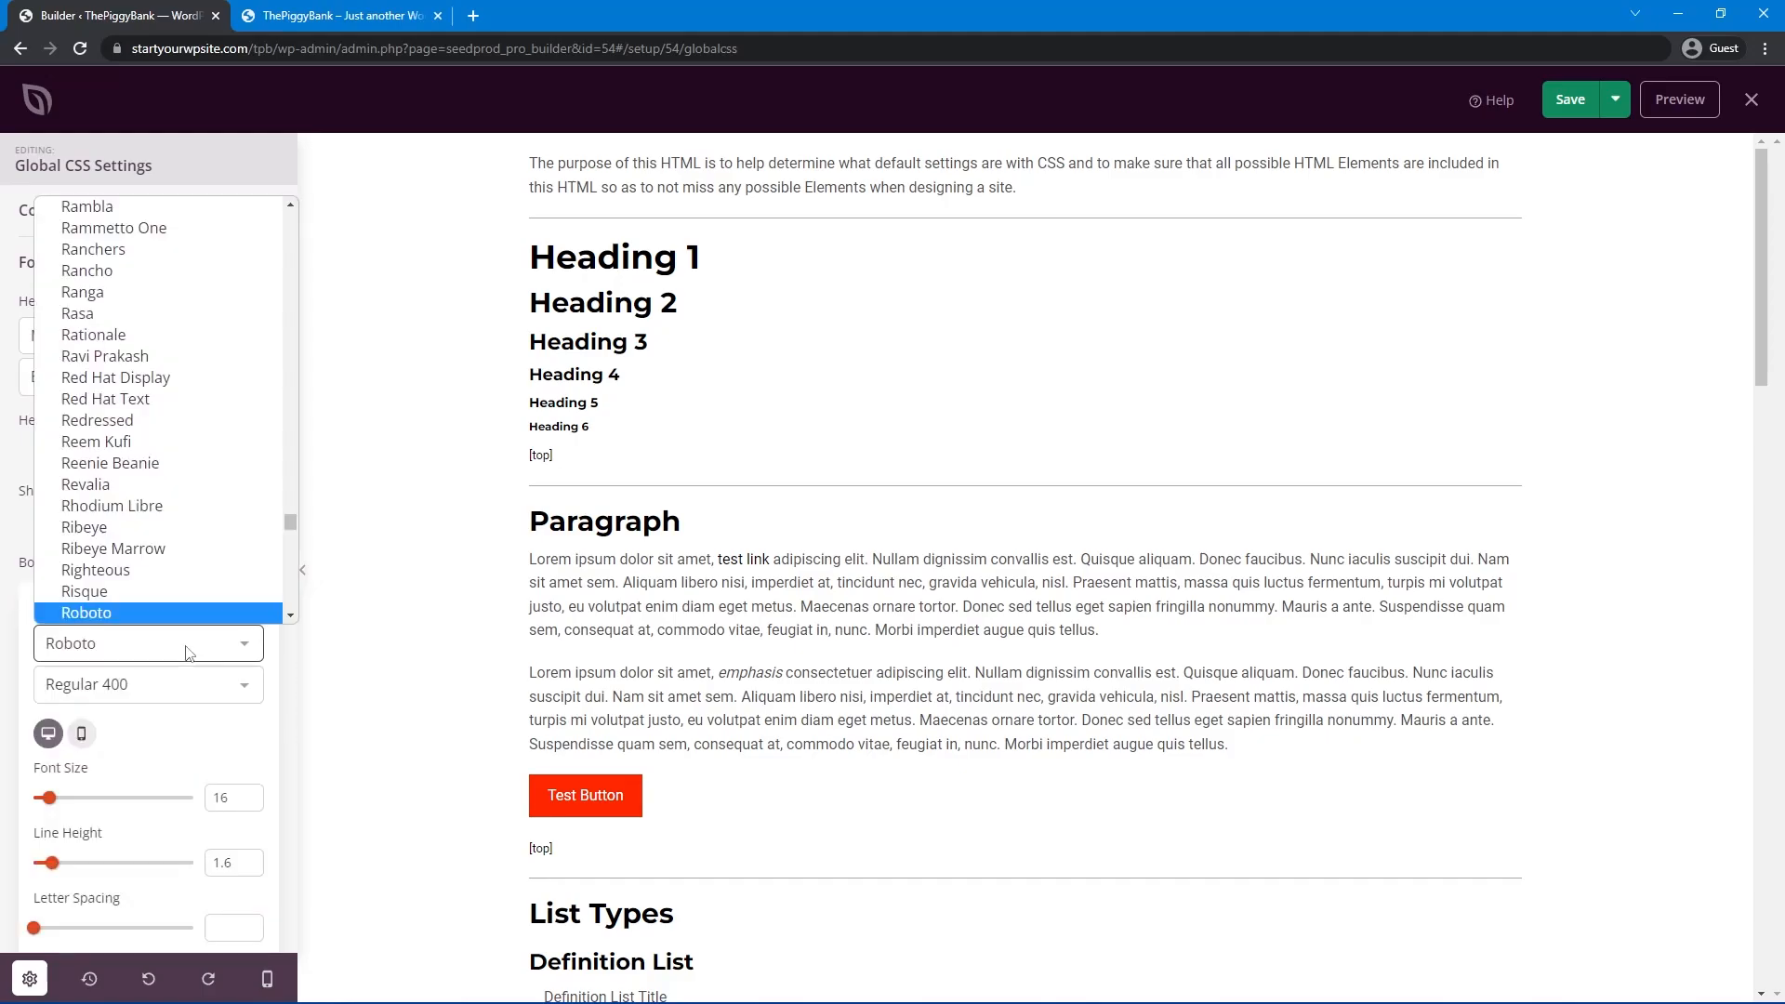
scroll(187, 632, "down", 2)
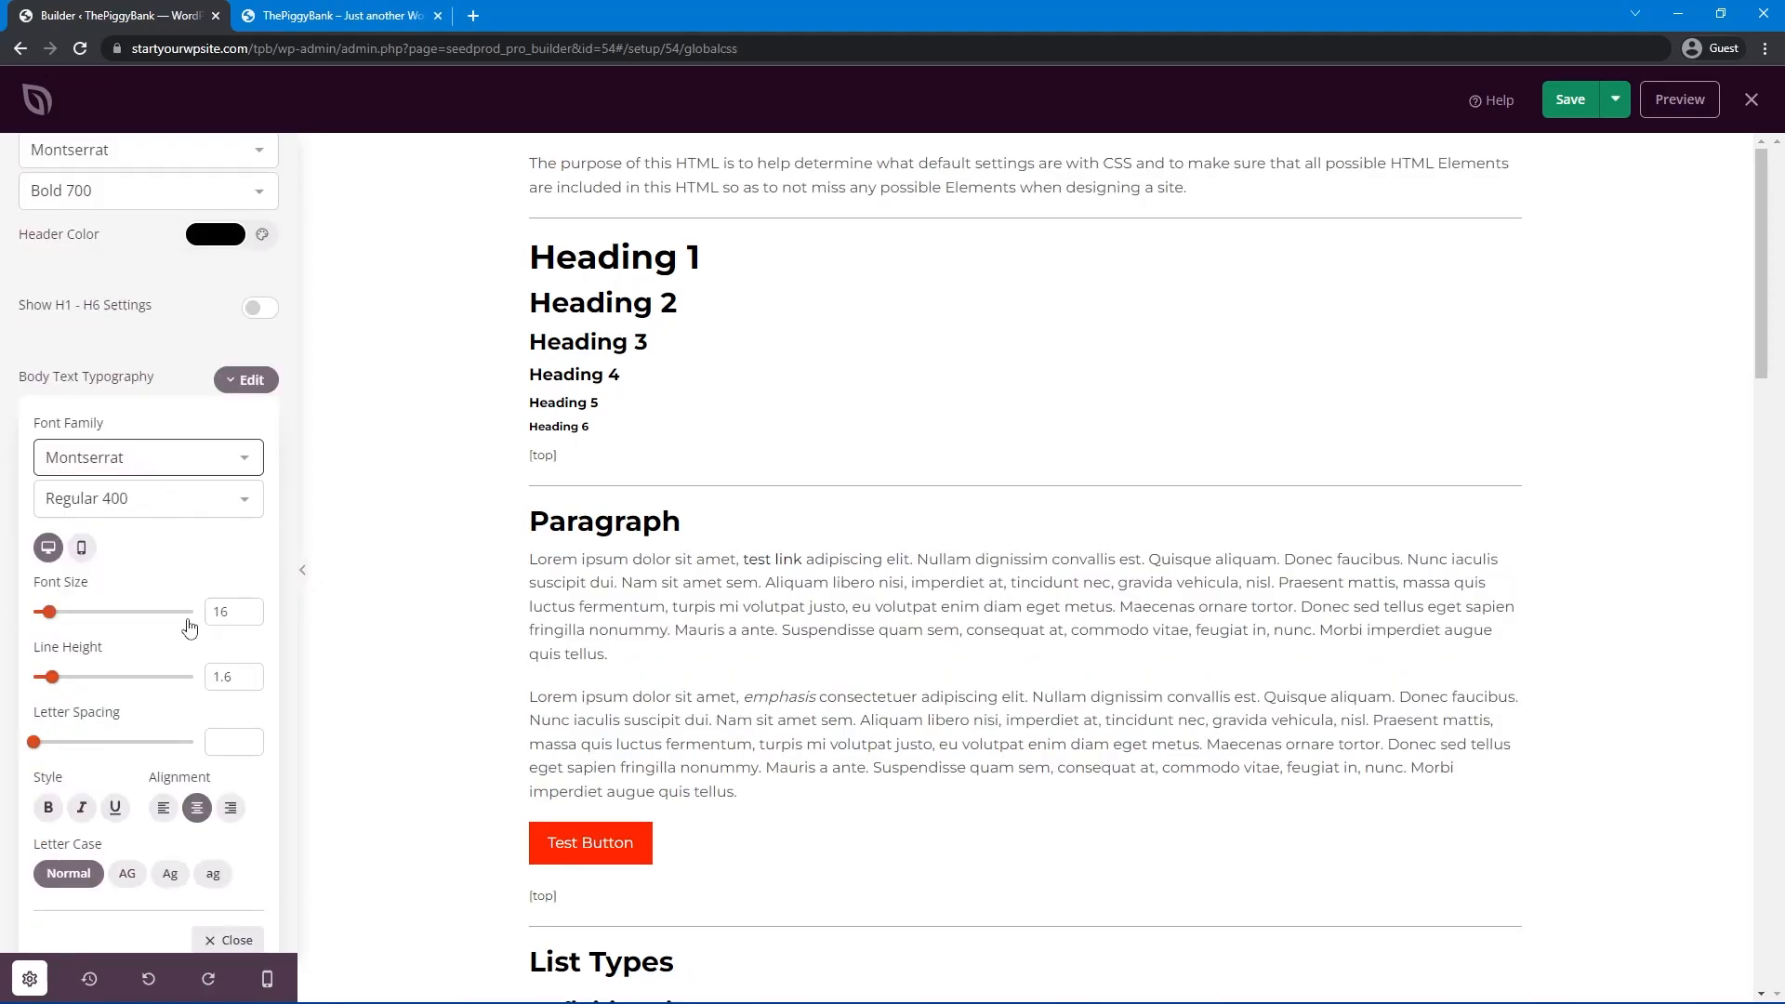
left_click(248, 674)
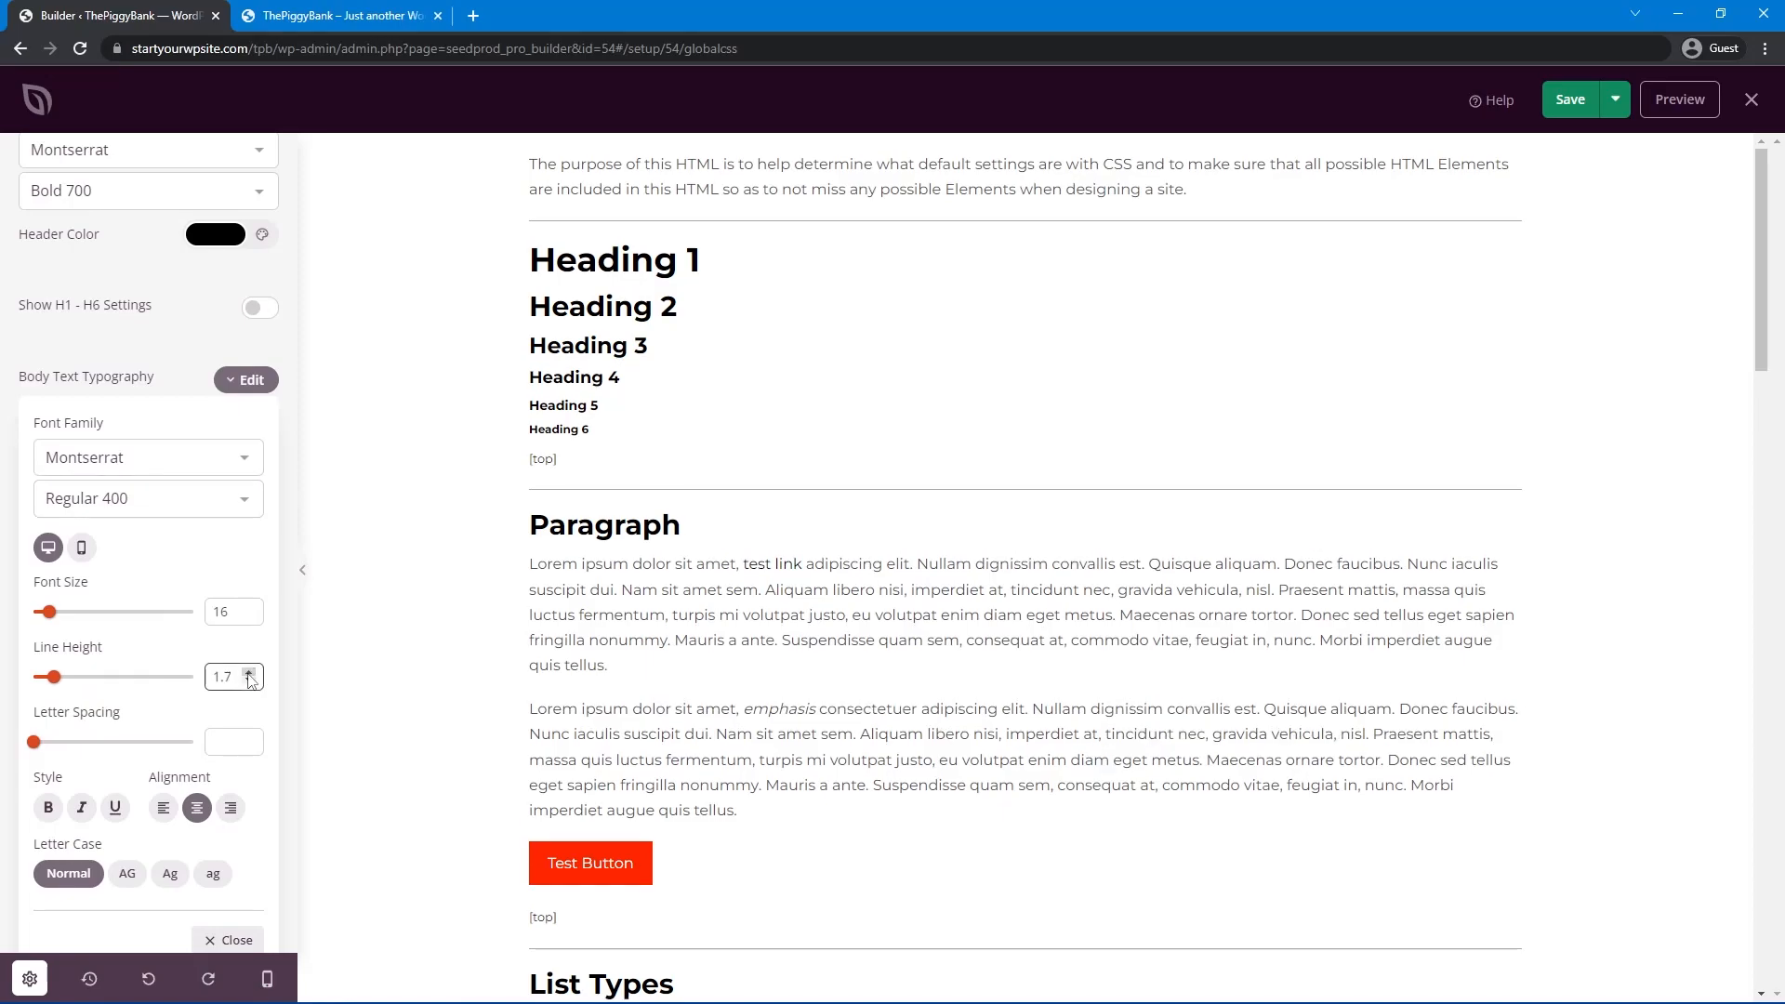
left_click(248, 673)
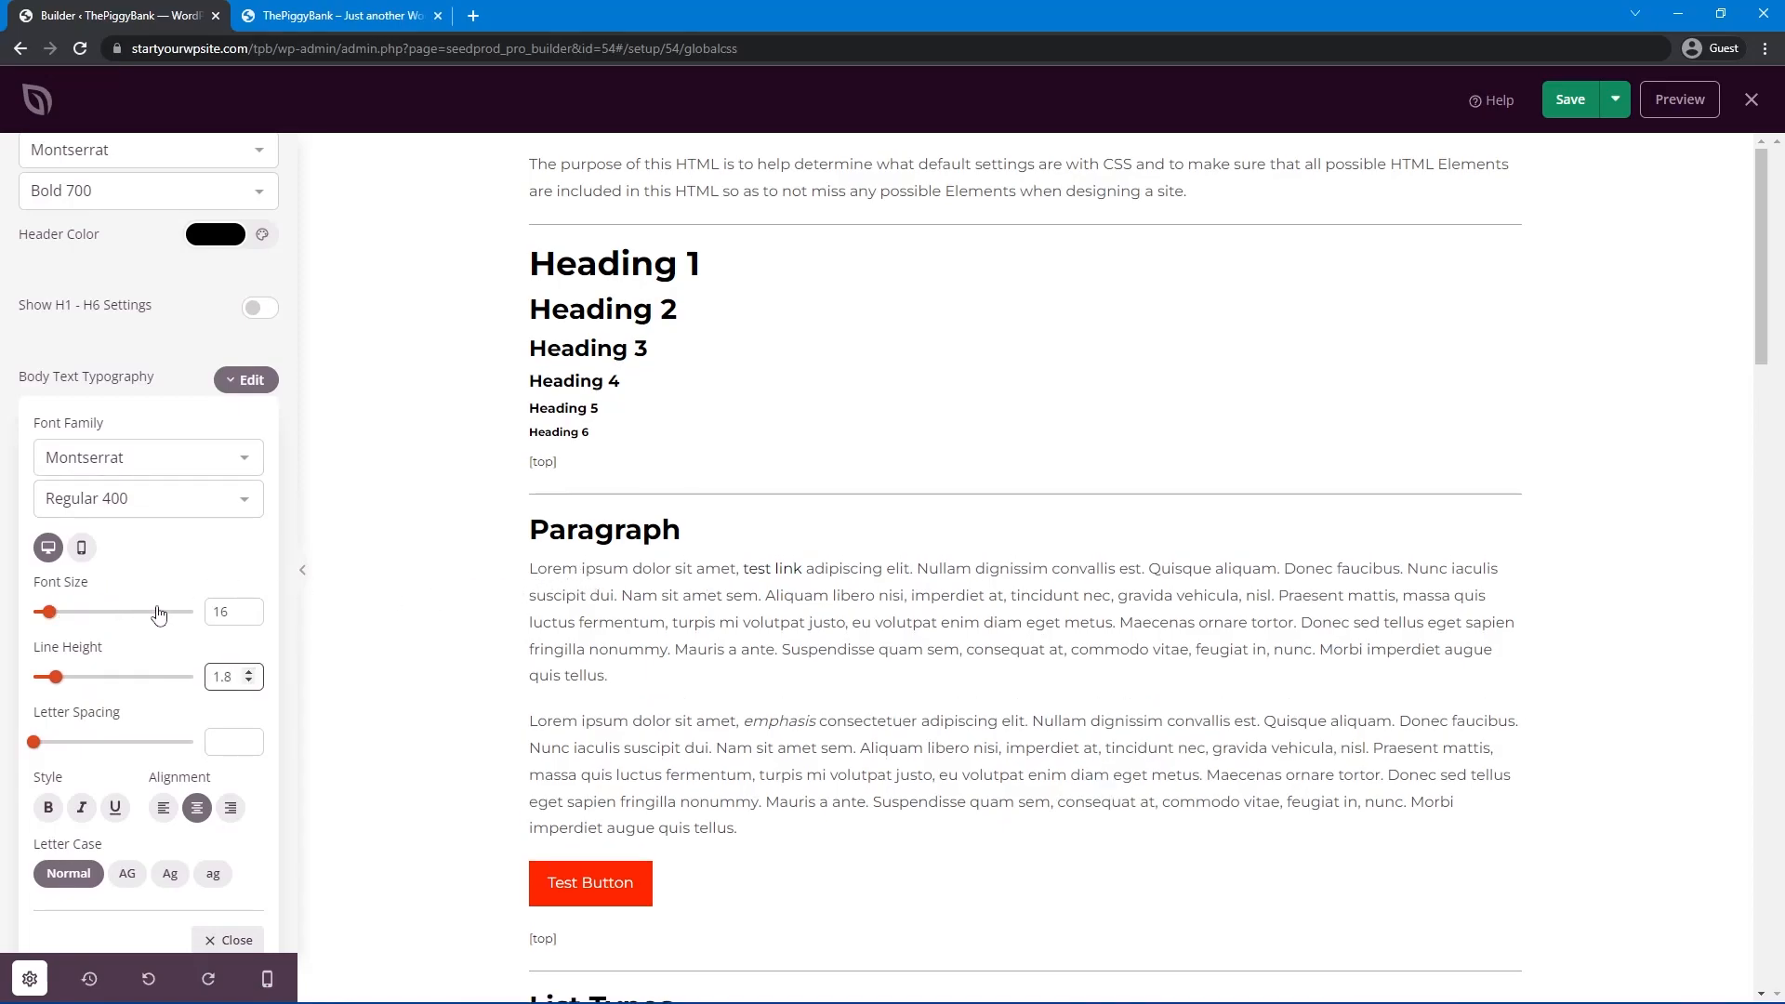
left_click(244, 381)
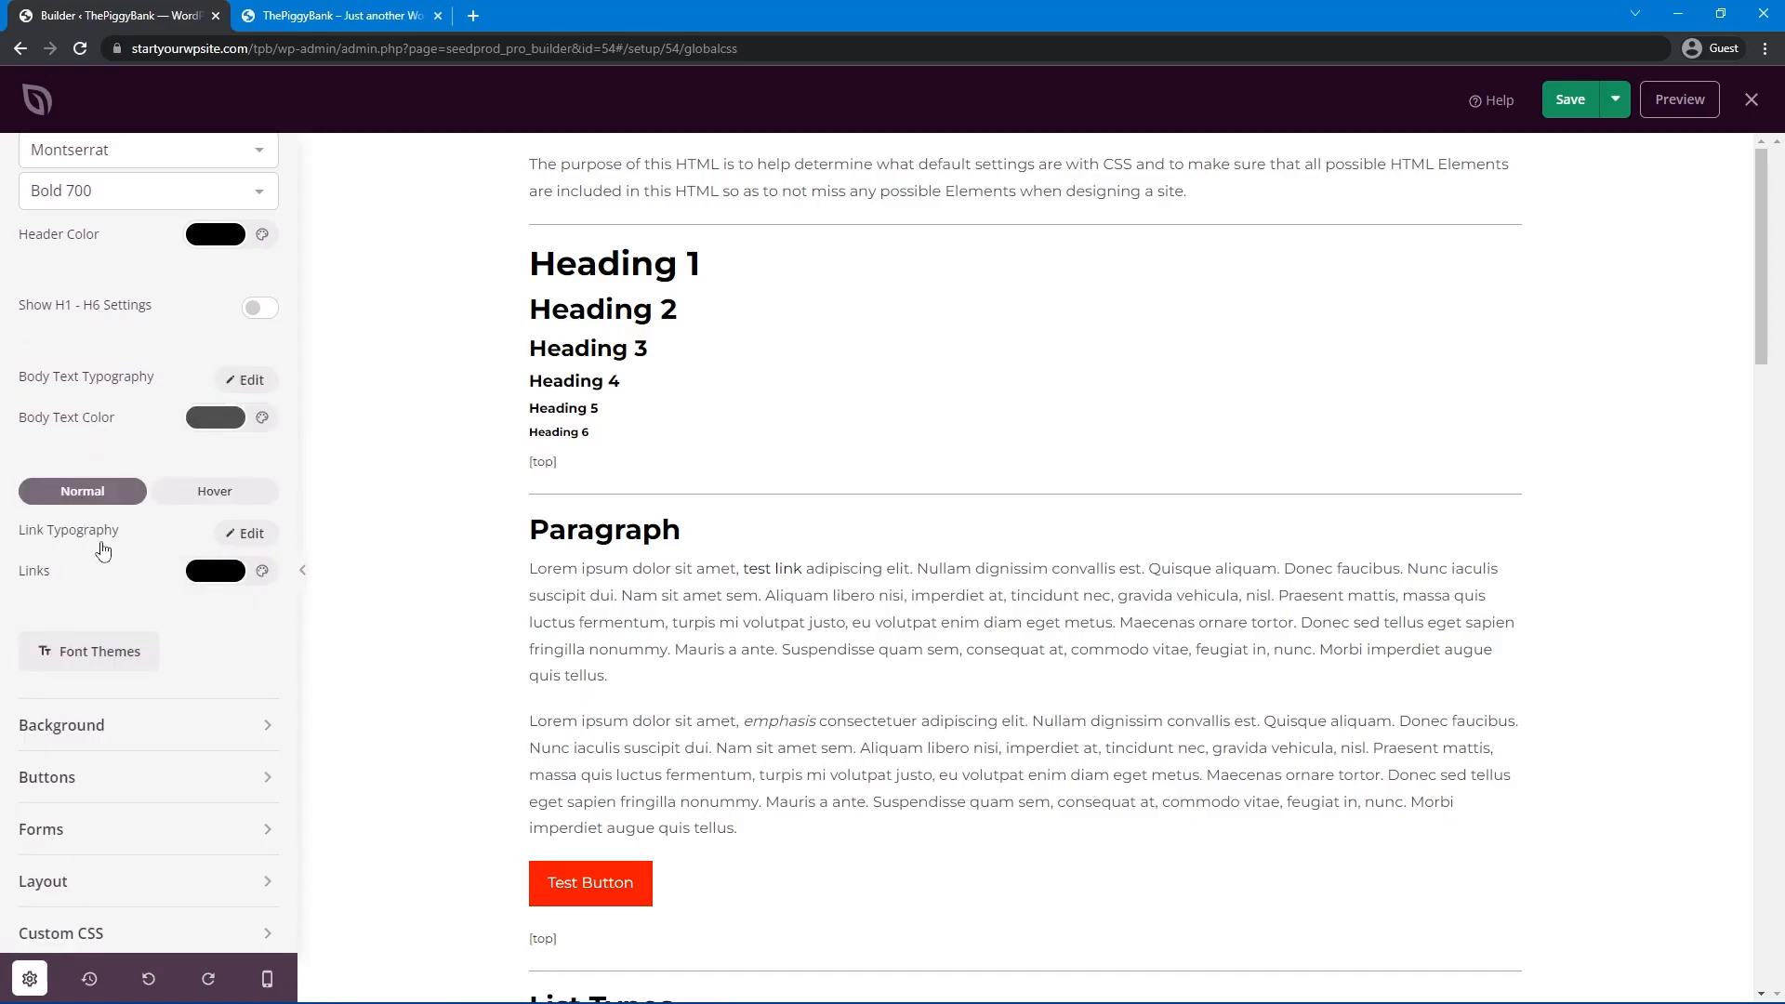
Set the hover color of the links to black from the global theme colors and close the font settings.
left_click(235, 494)
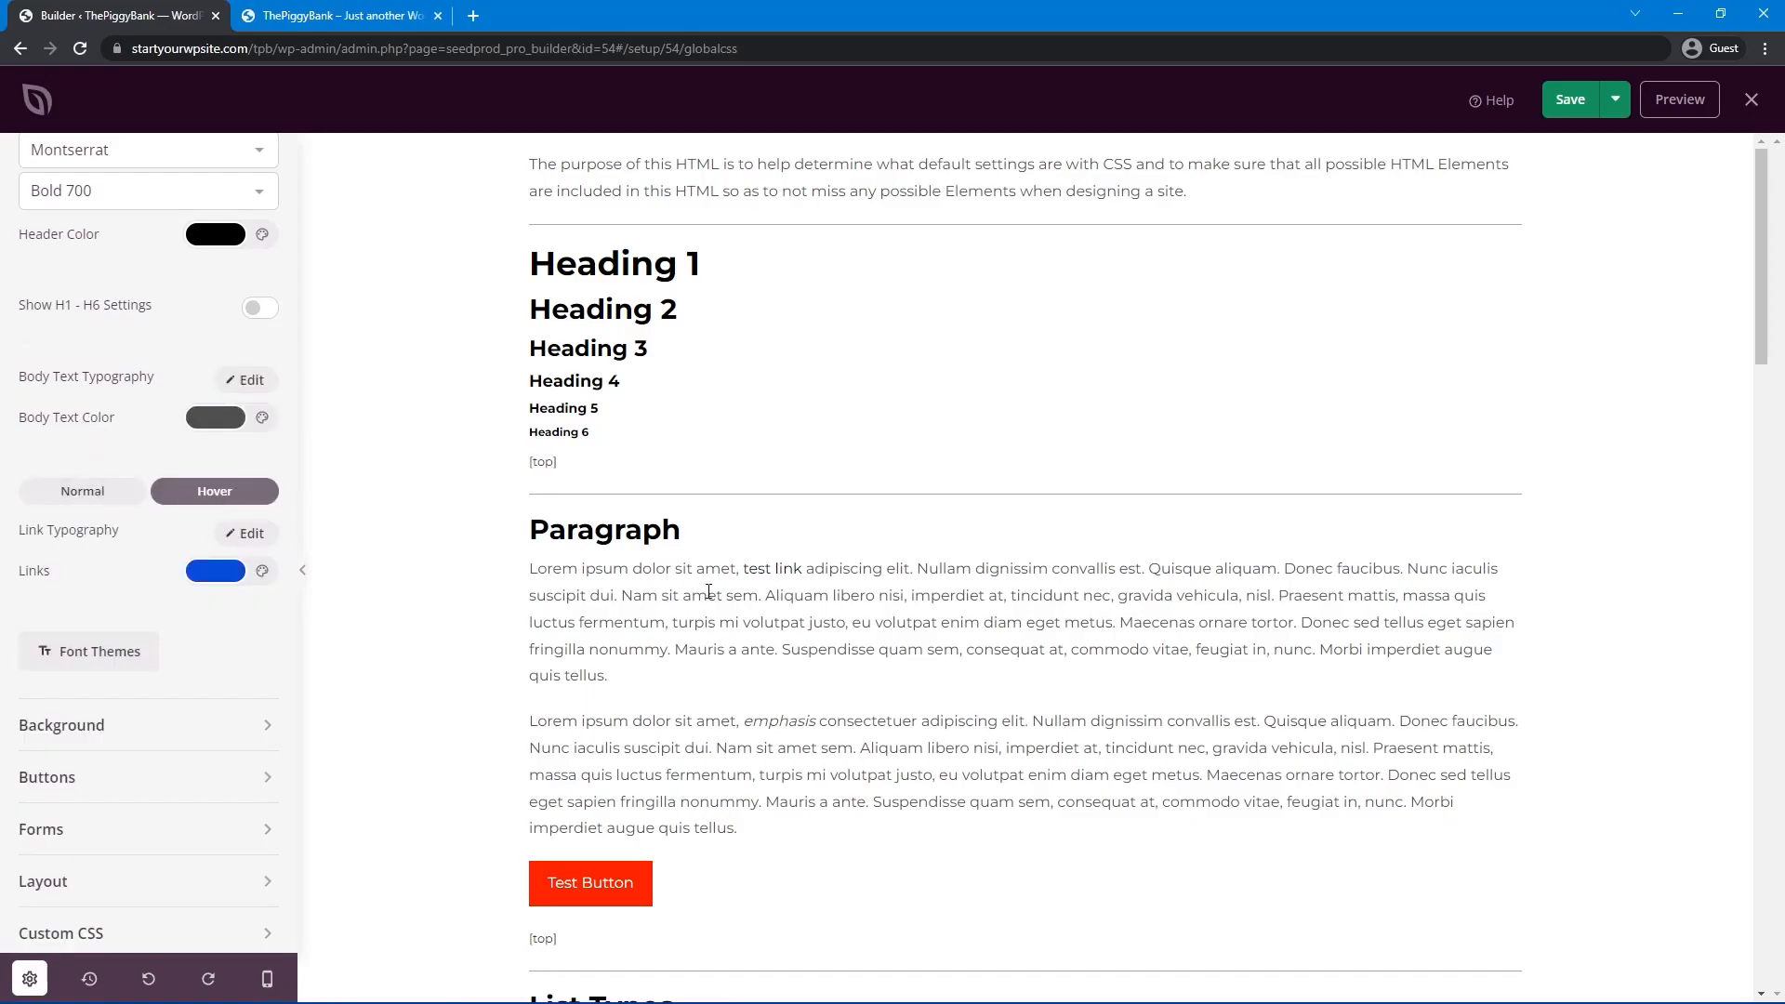
left_click(216, 571)
left_click(55, 655)
left_click(130, 578)
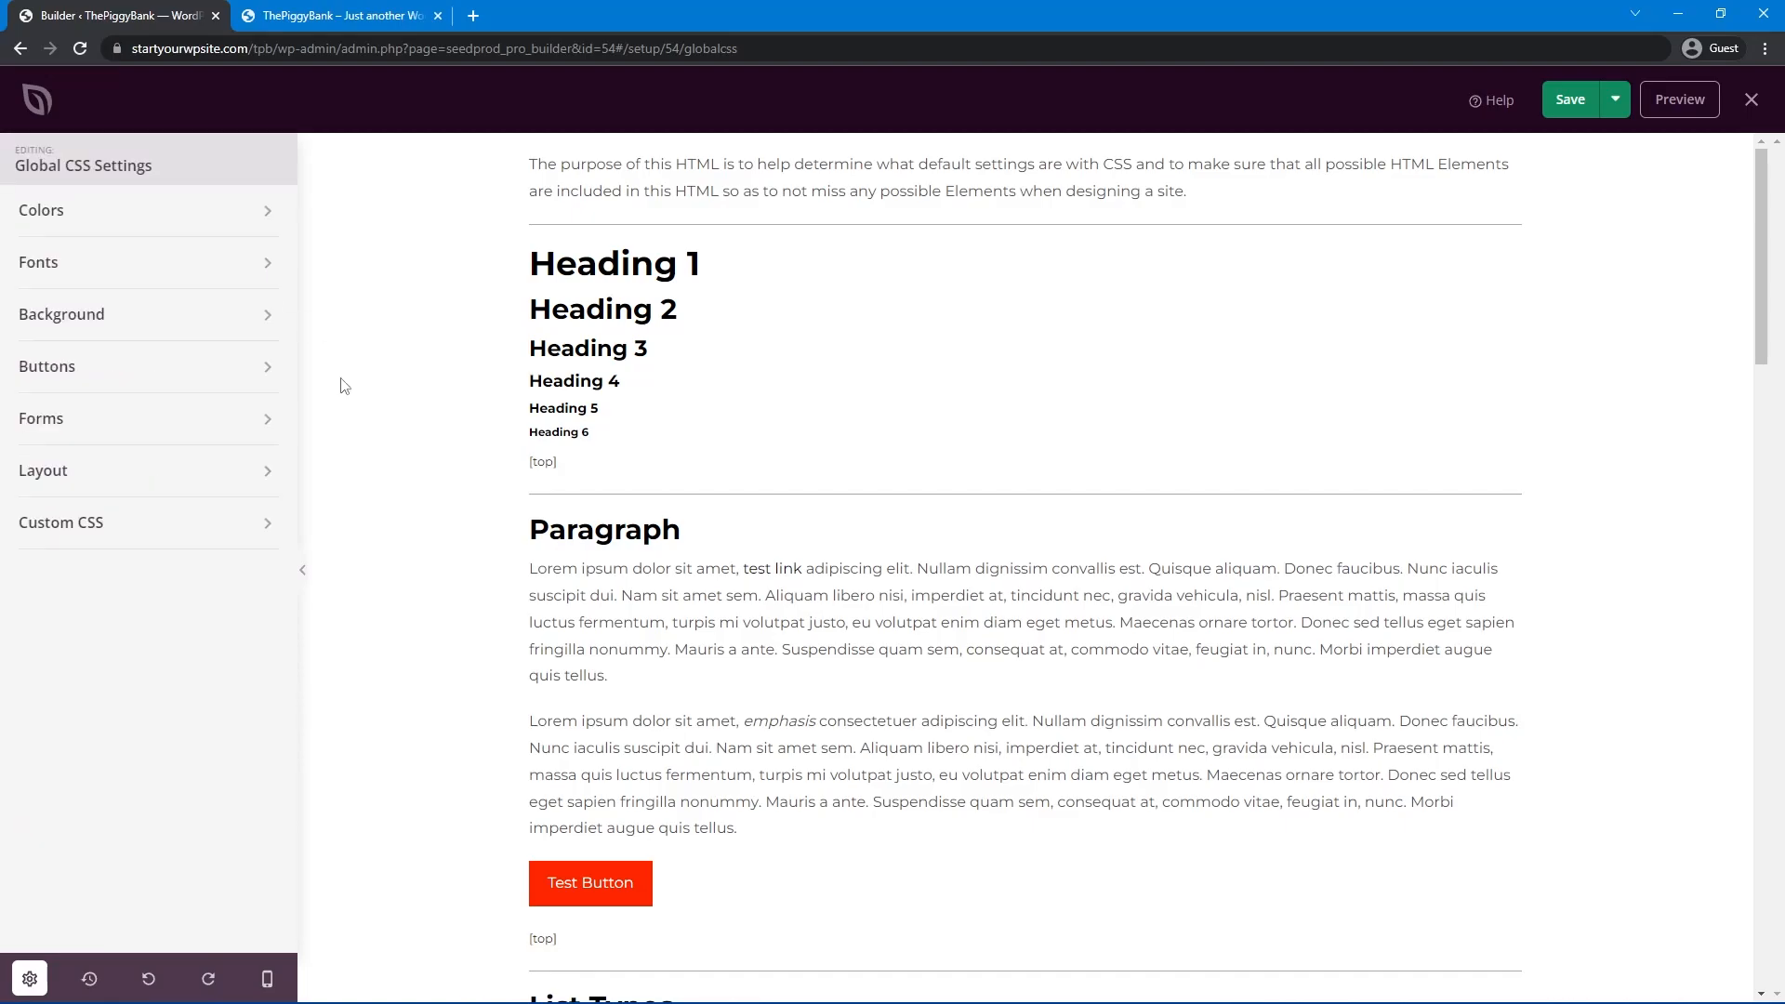
Copy the hex code of the normal button color in the global button settings.
scroll(344, 385, "down", 2)
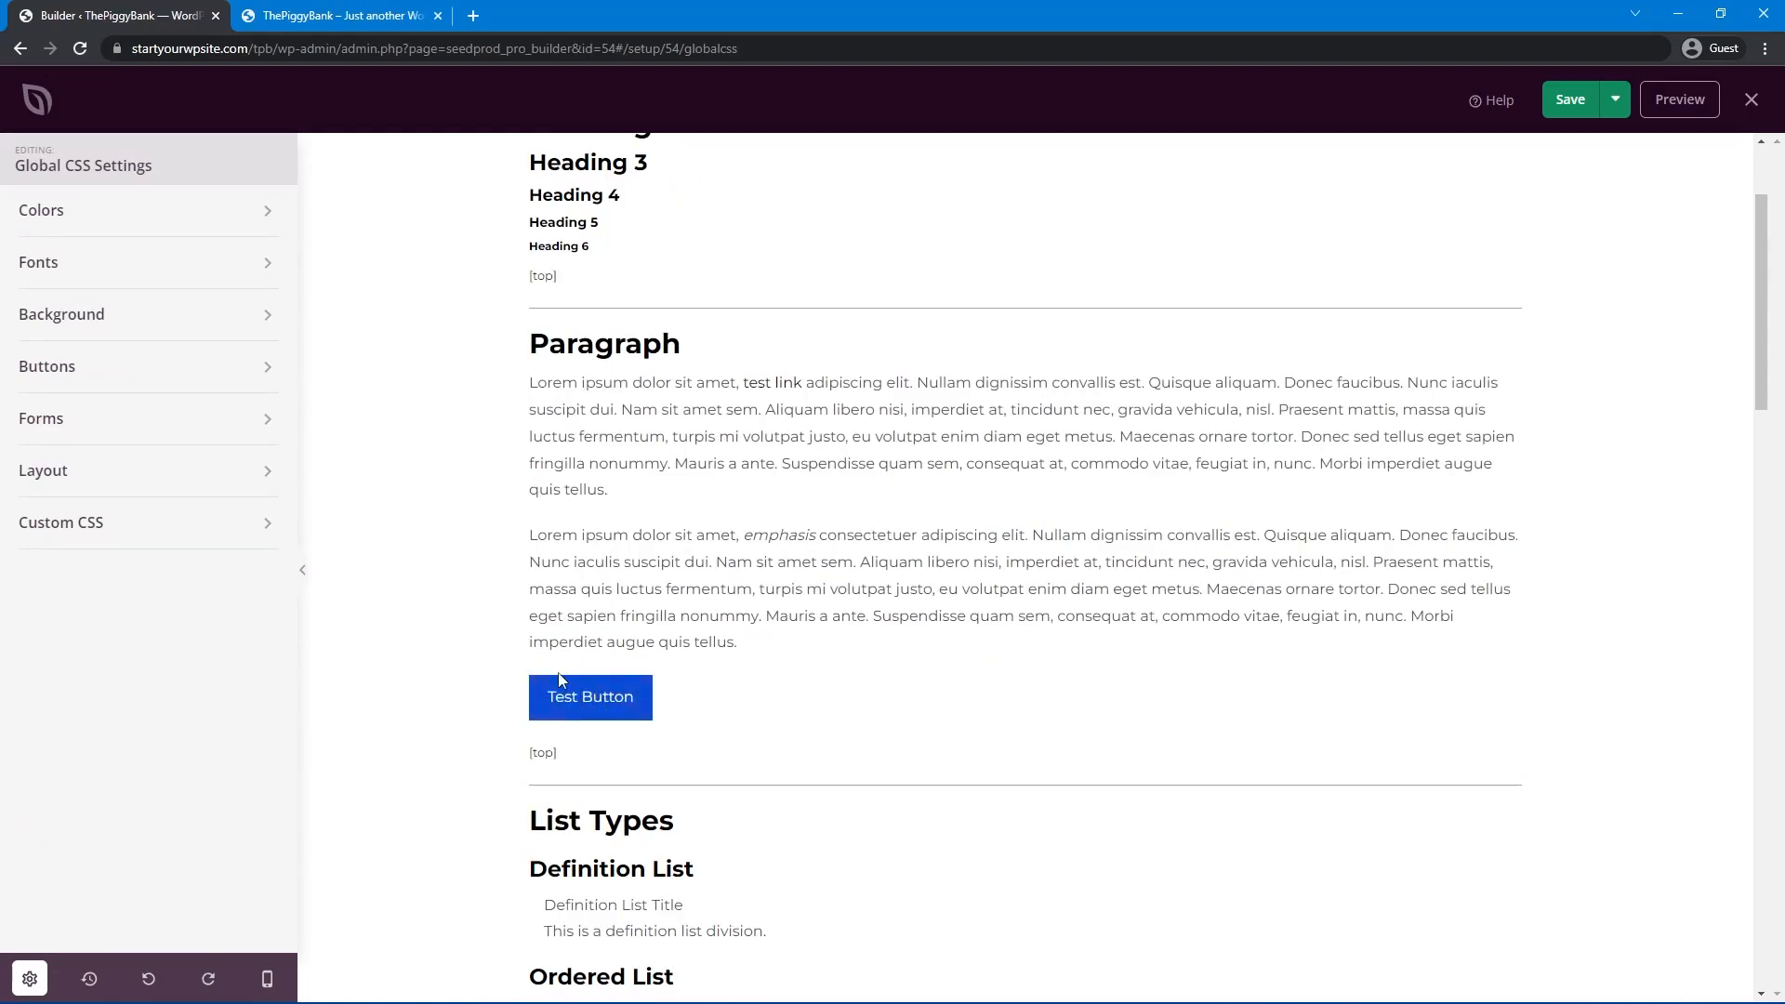
left_click(80, 366)
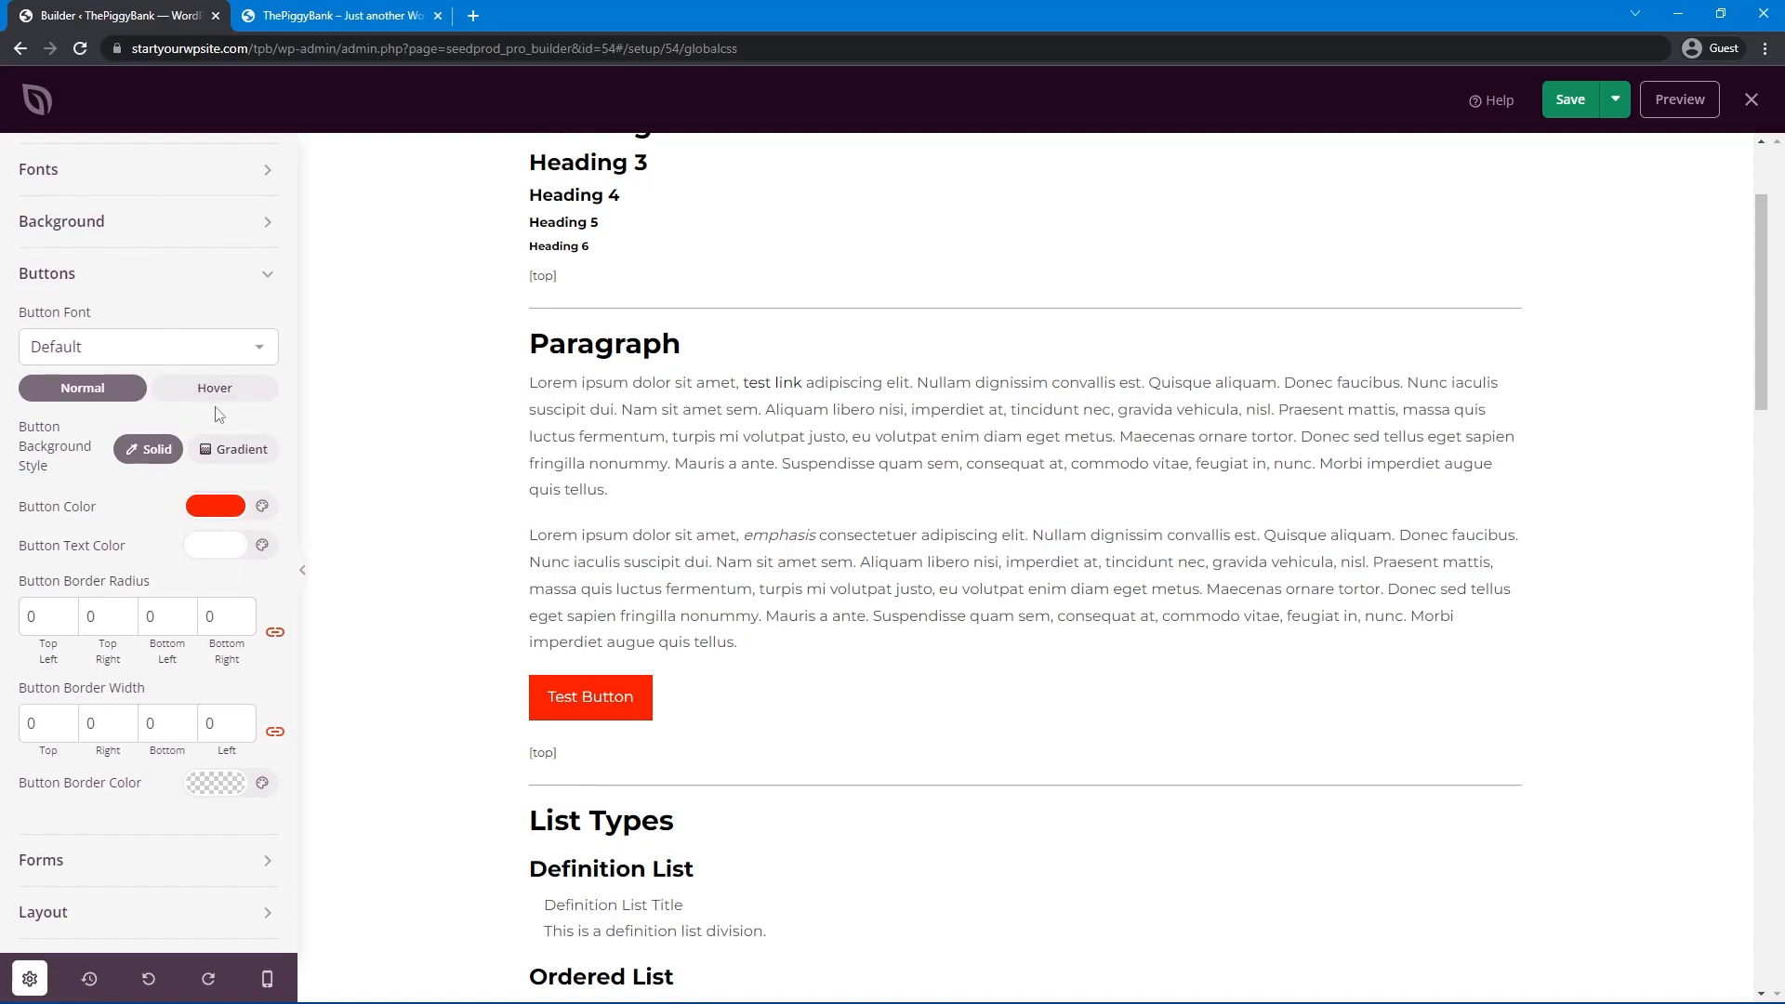
left_click(215, 506)
right_click(251, 711)
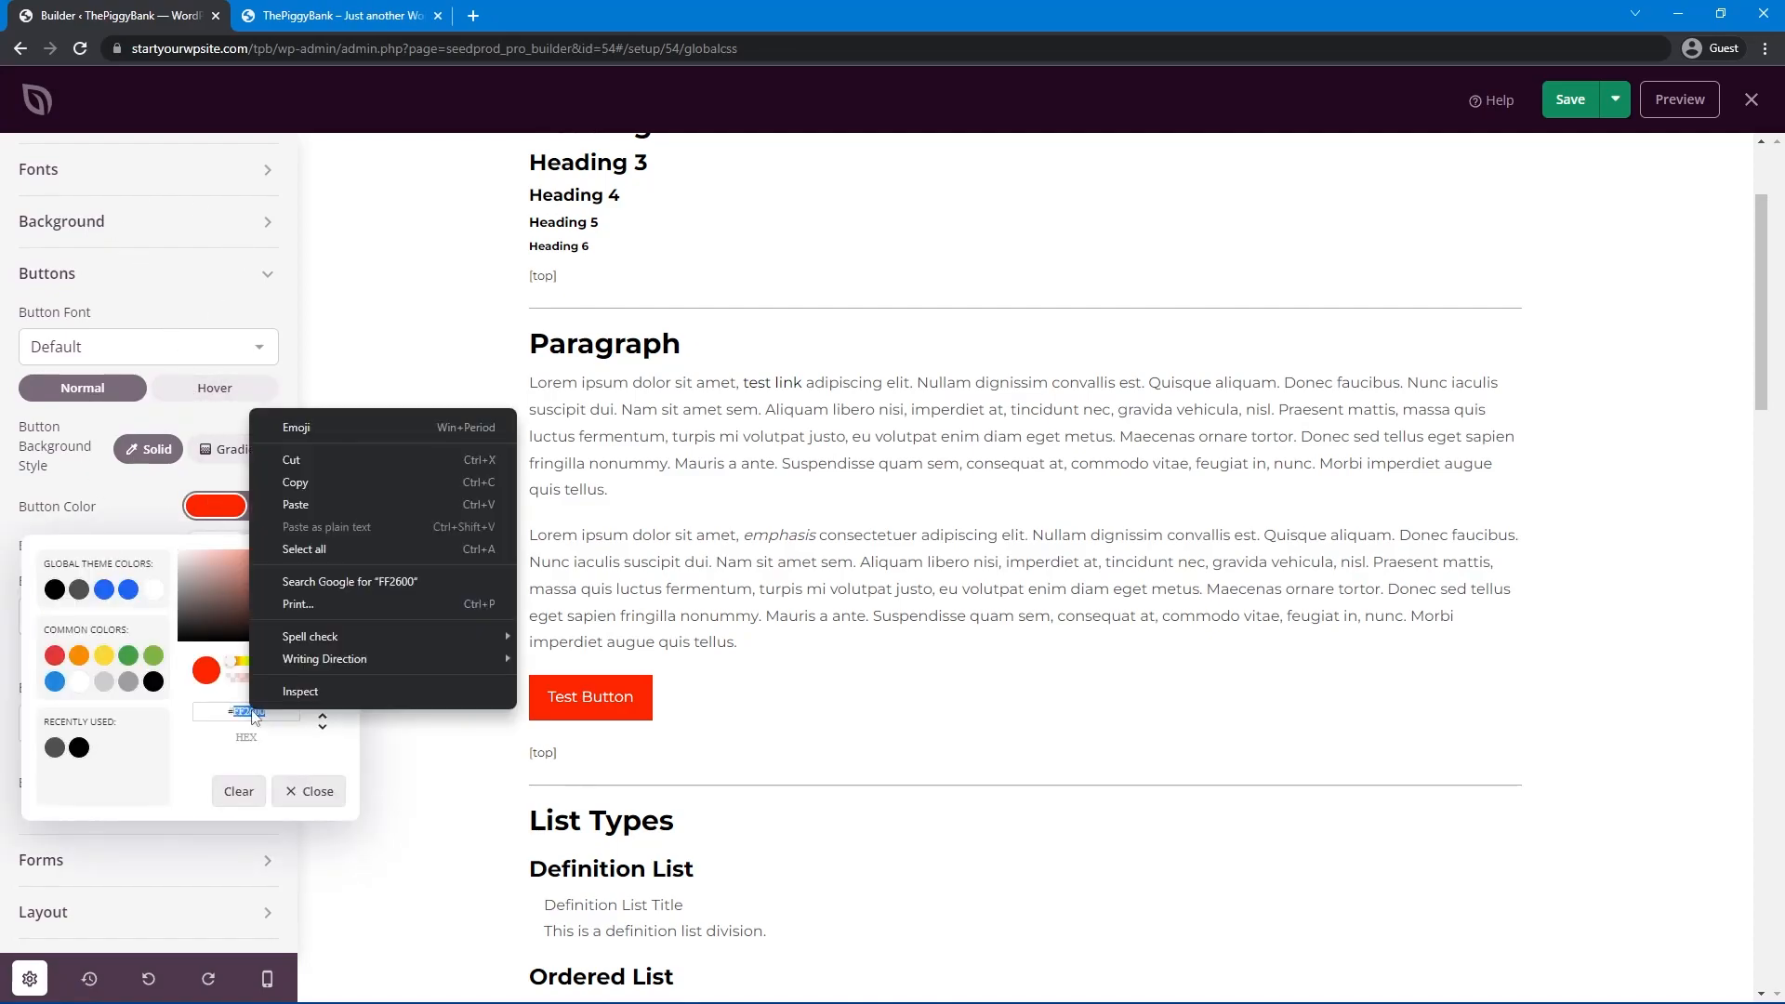
left_click(344, 476)
Paste the copied red as the button hover color, darken it to #B91C00, and save the Global CSS settings.
left_click(215, 390)
left_click(215, 510)
double_click(257, 710)
key("ctrl+v")
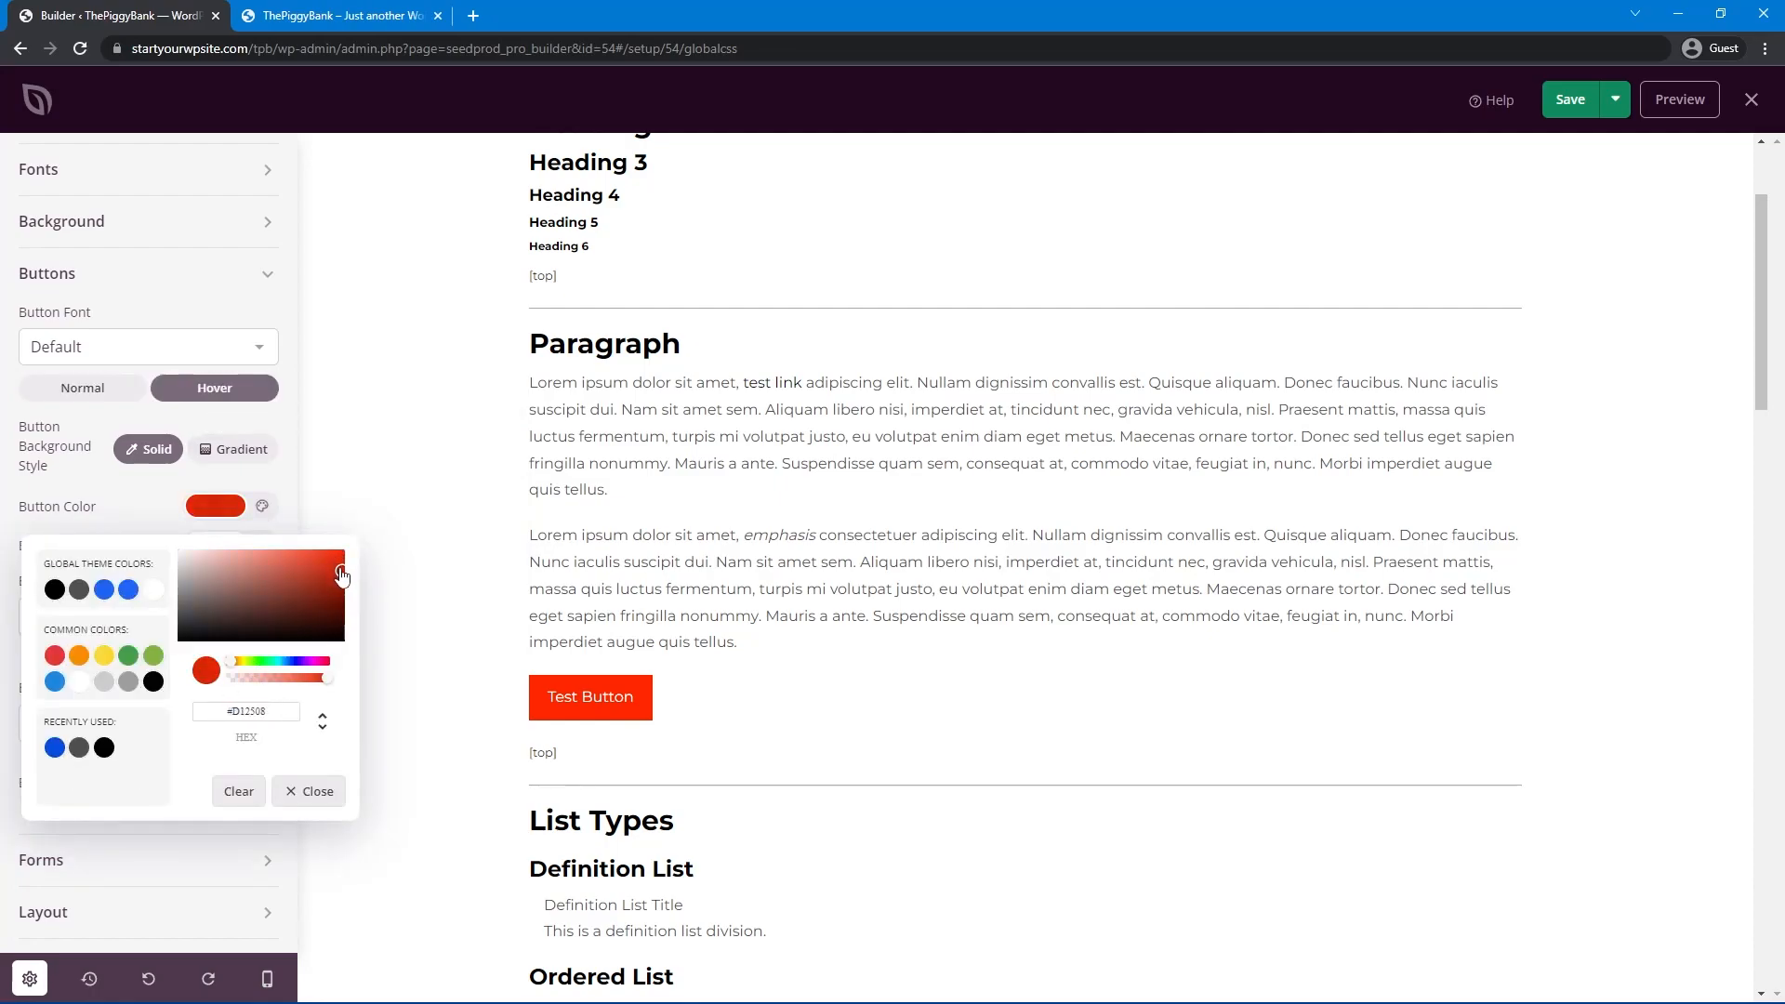
left_click(346, 578)
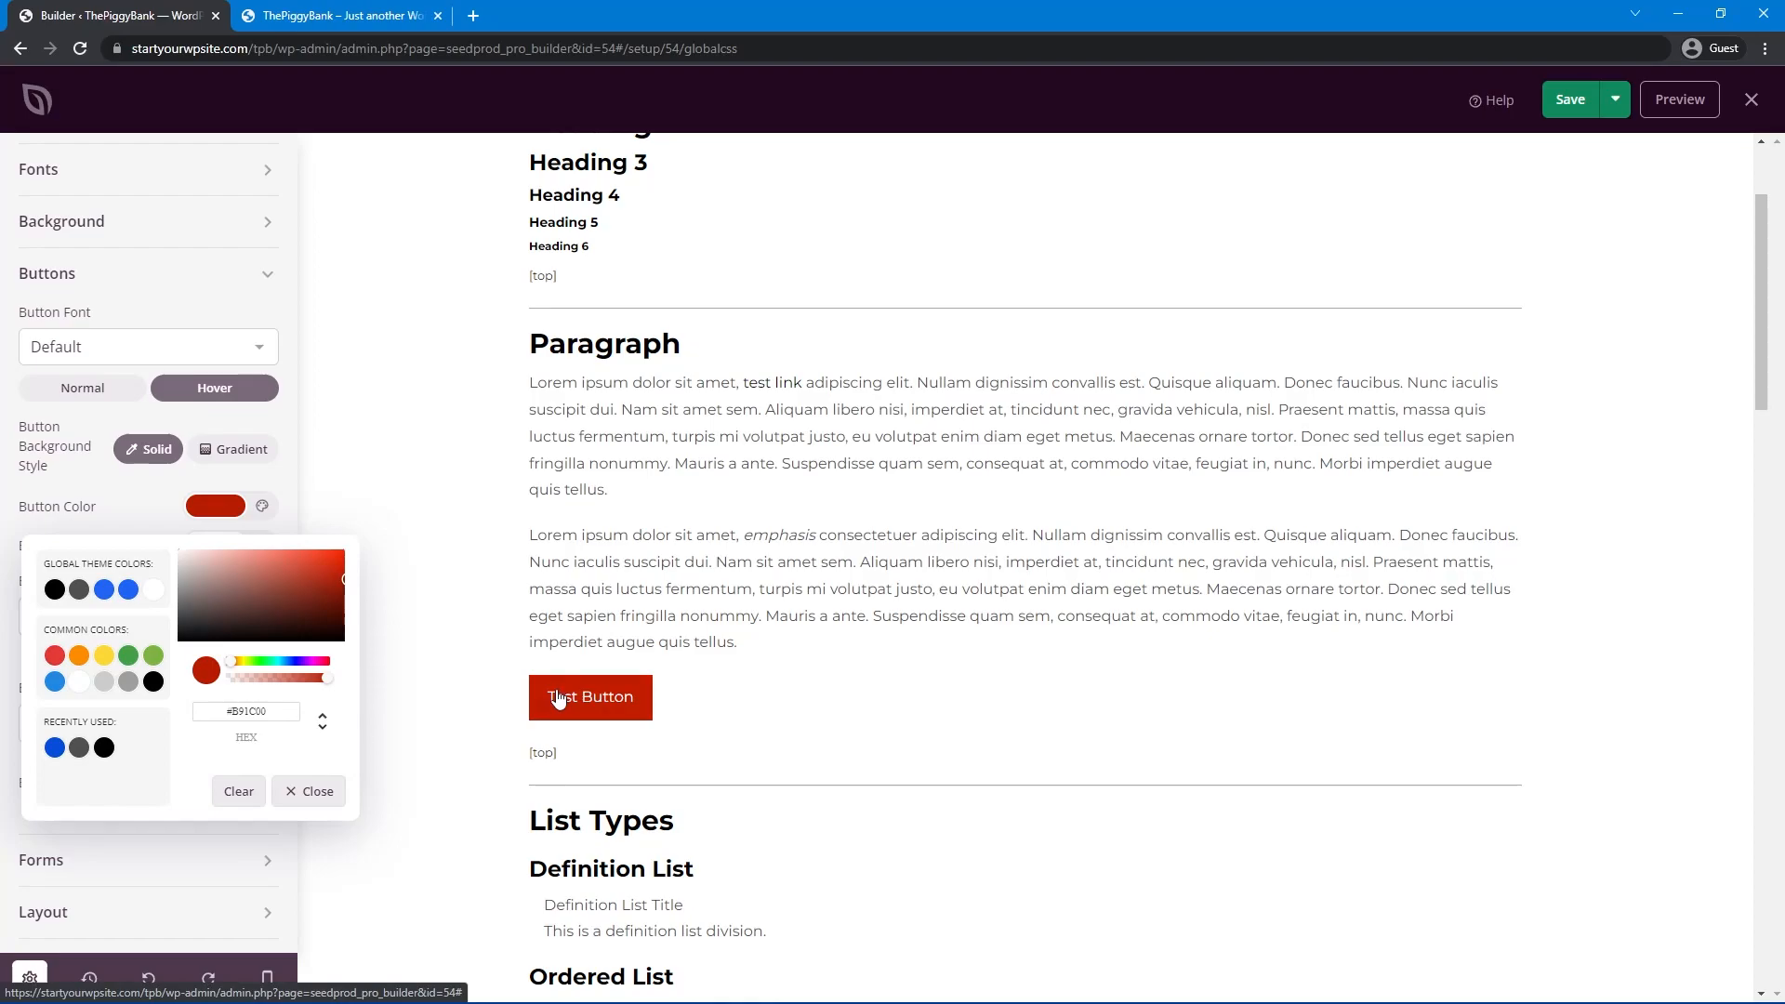
left_click(169, 514)
left_click(1571, 100)
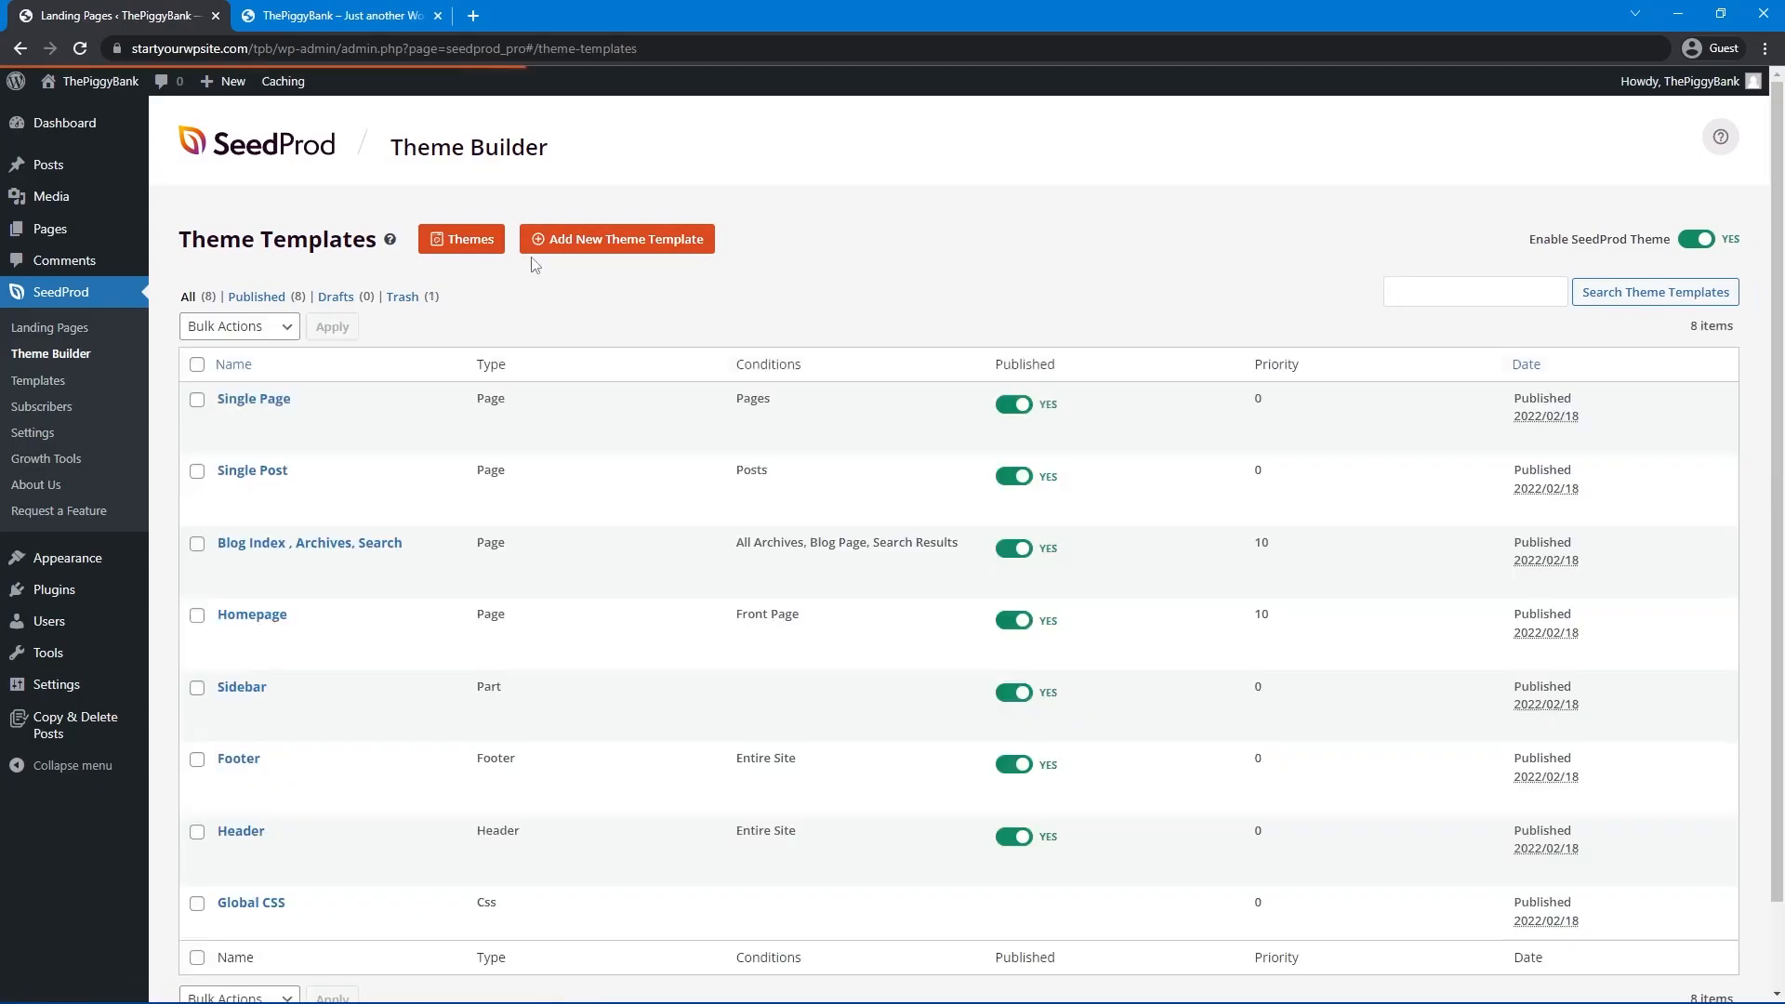
Reload the live homepage and review it with the new fonts and button colors.
left_click(334, 16)
left_click(80, 50)
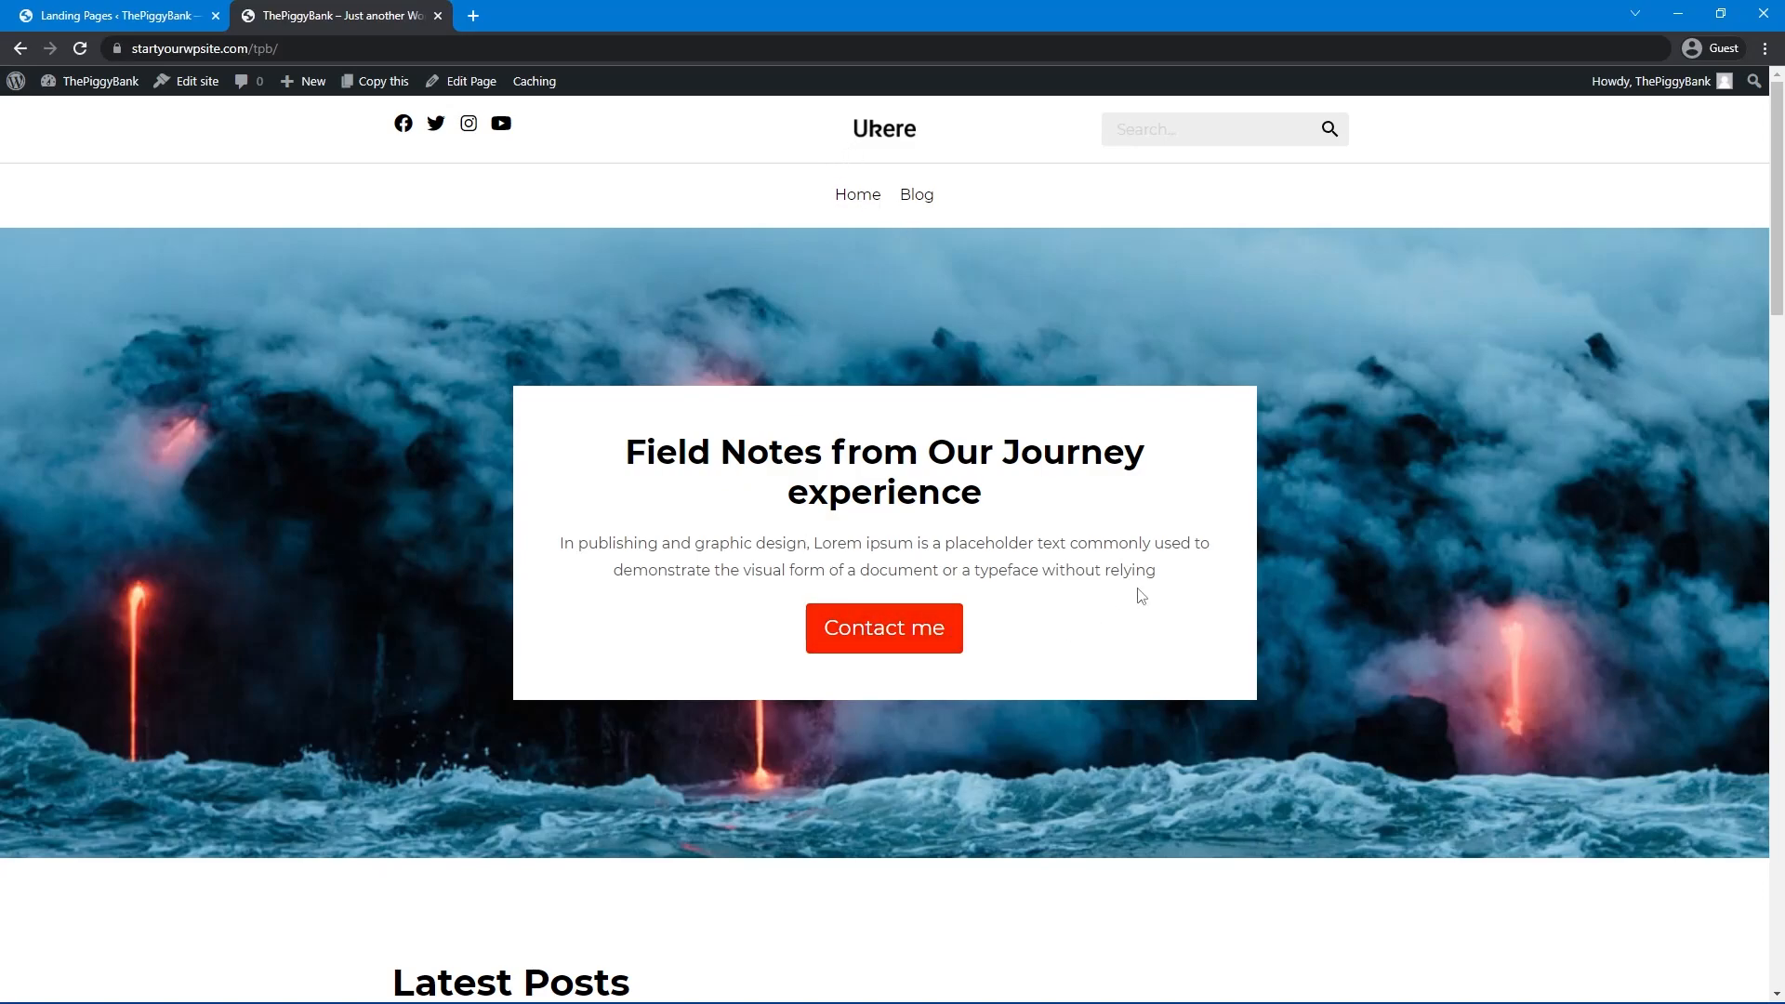
scroll(1135, 593, "down", 20)
Open the Header template's design and add a Column block with three equal columns above the existing header row.
left_click(139, 13)
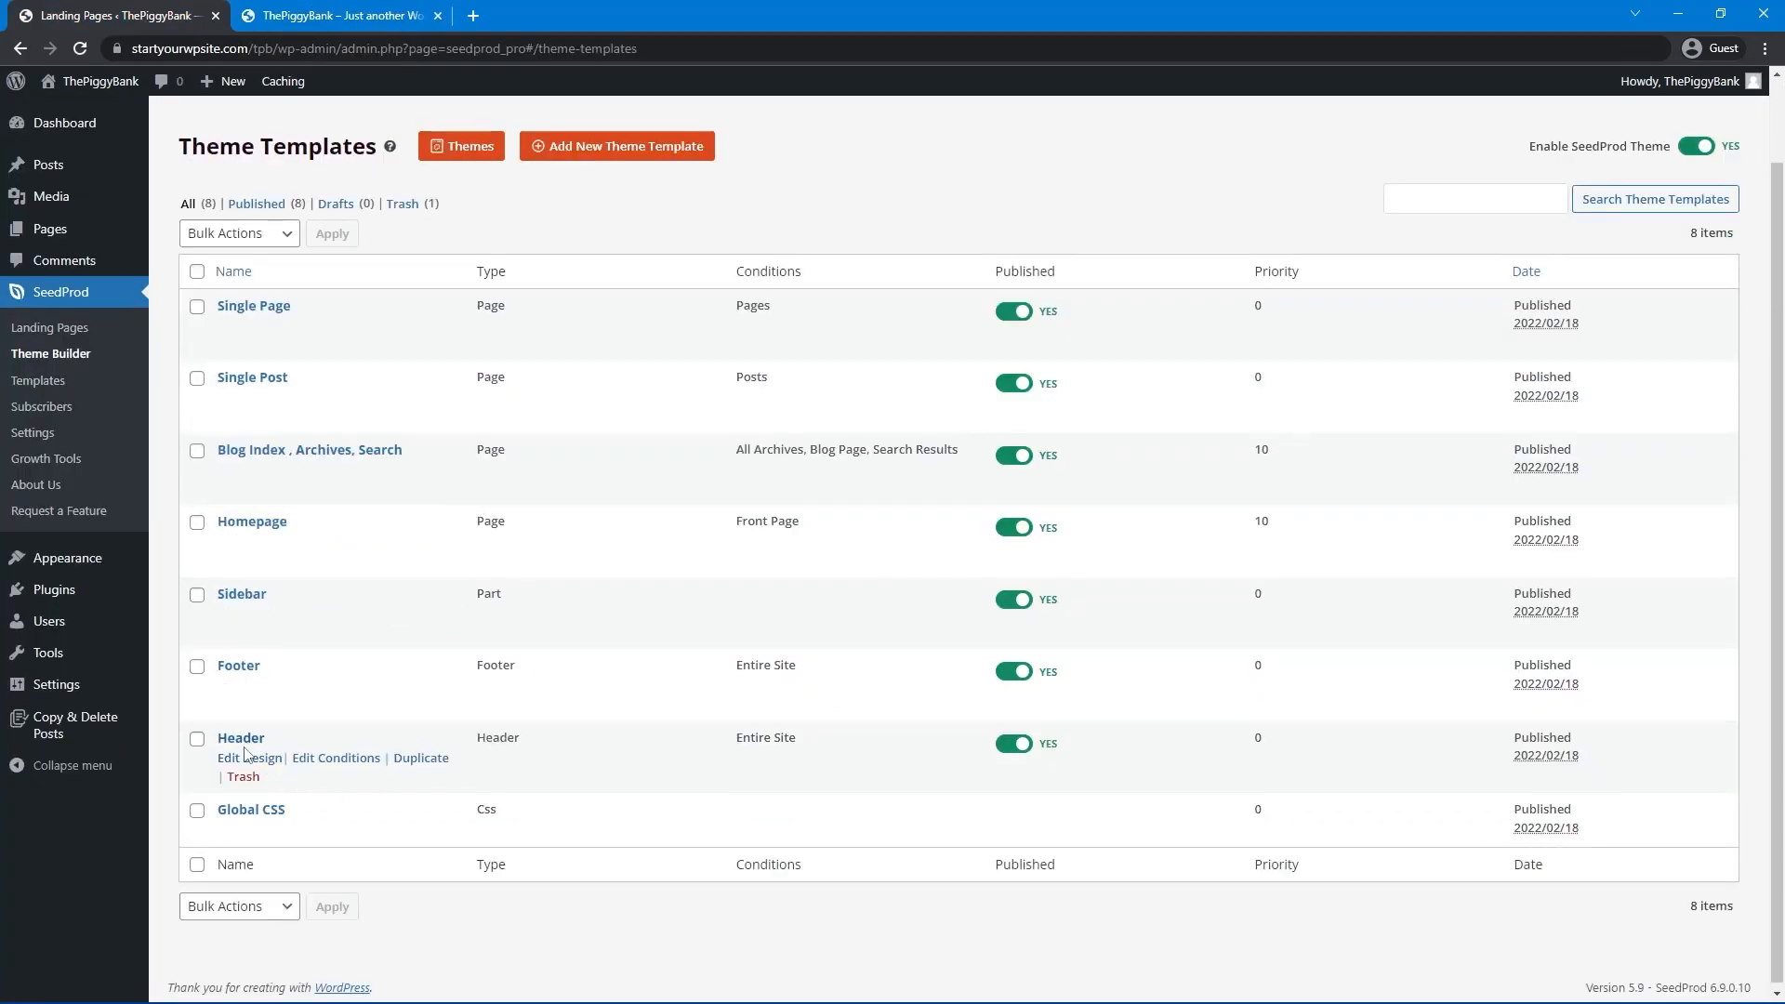
left_click(258, 767)
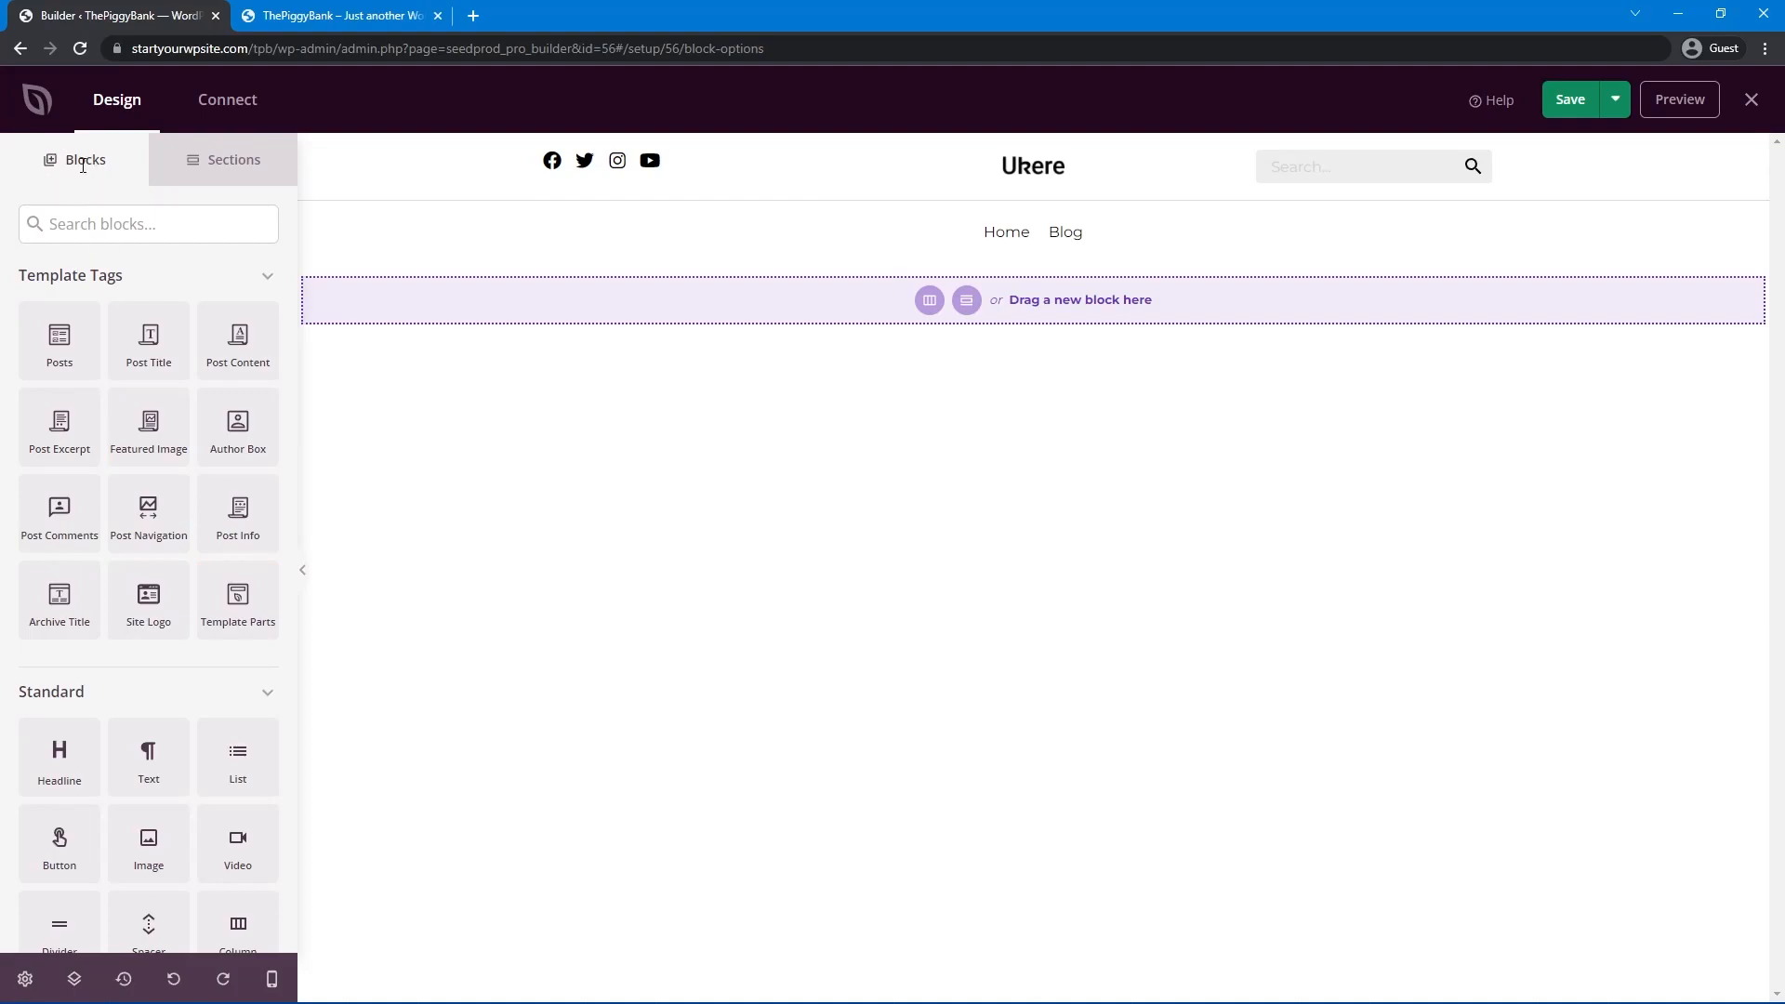
scroll(140, 418, "down", 4)
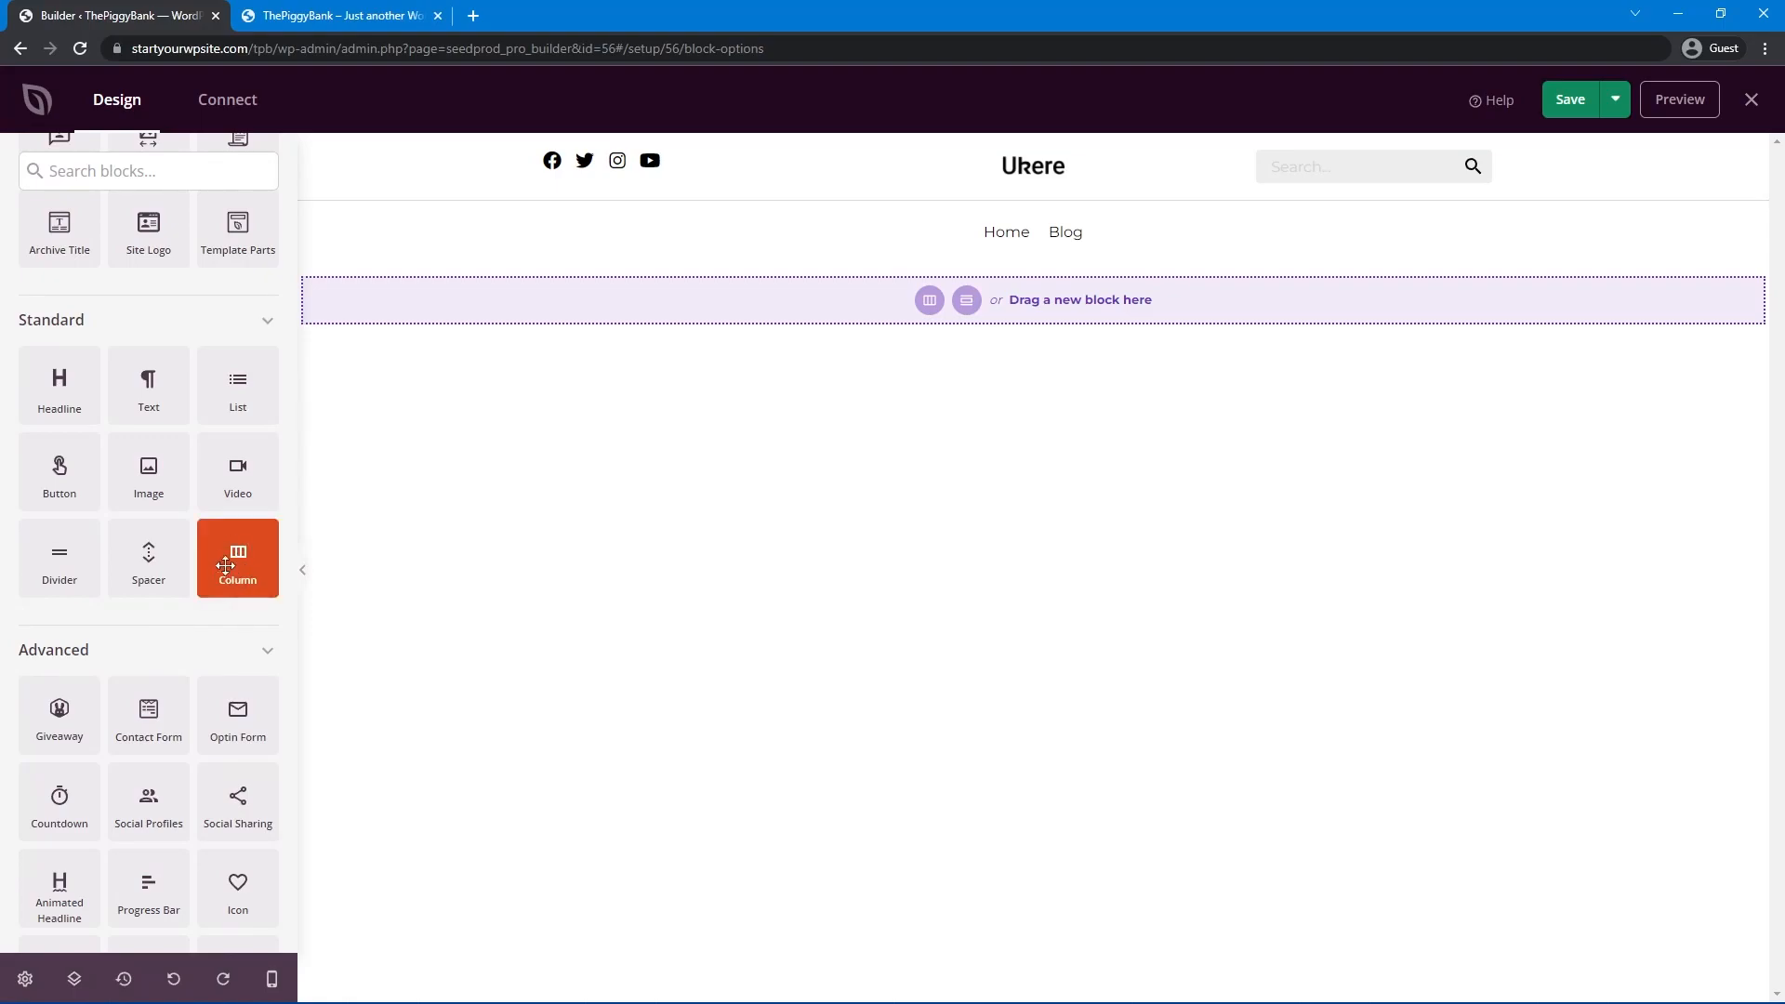
left_click_drag(239, 569, 1041, 160)
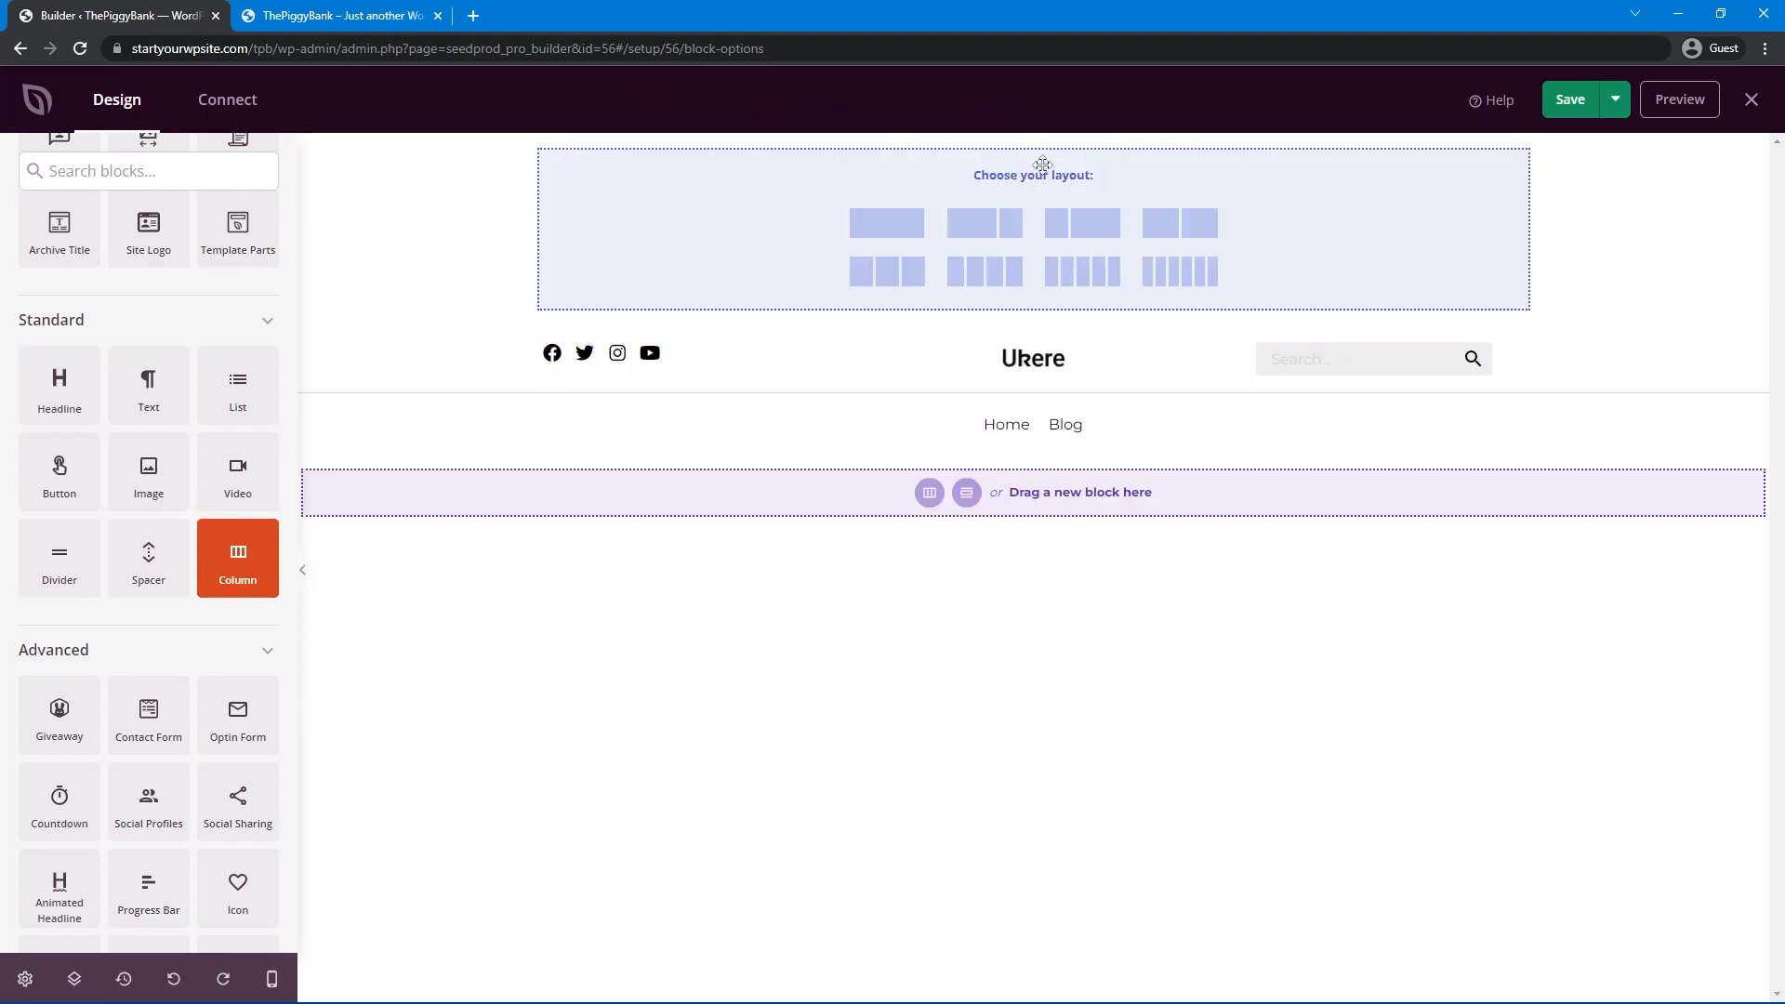
left_click(888, 272)
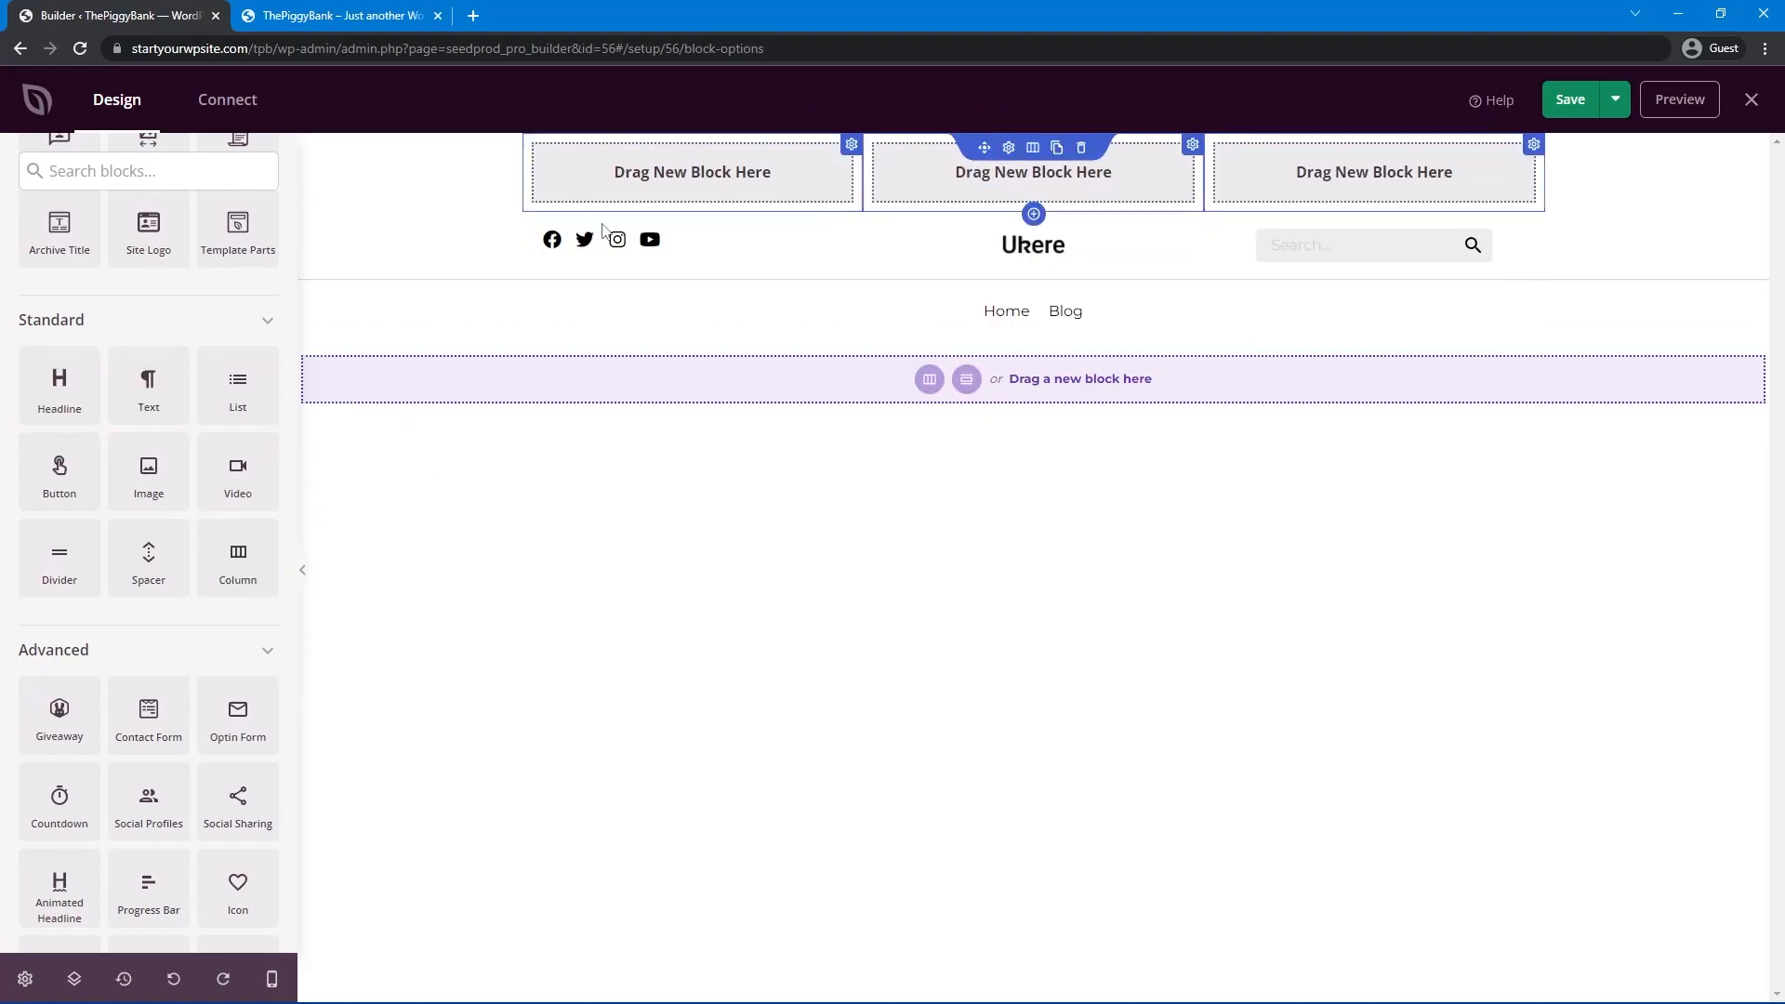
Resize the new three-column header row so the middle column is wide and the two outer columns are narrow.
left_click(854, 177)
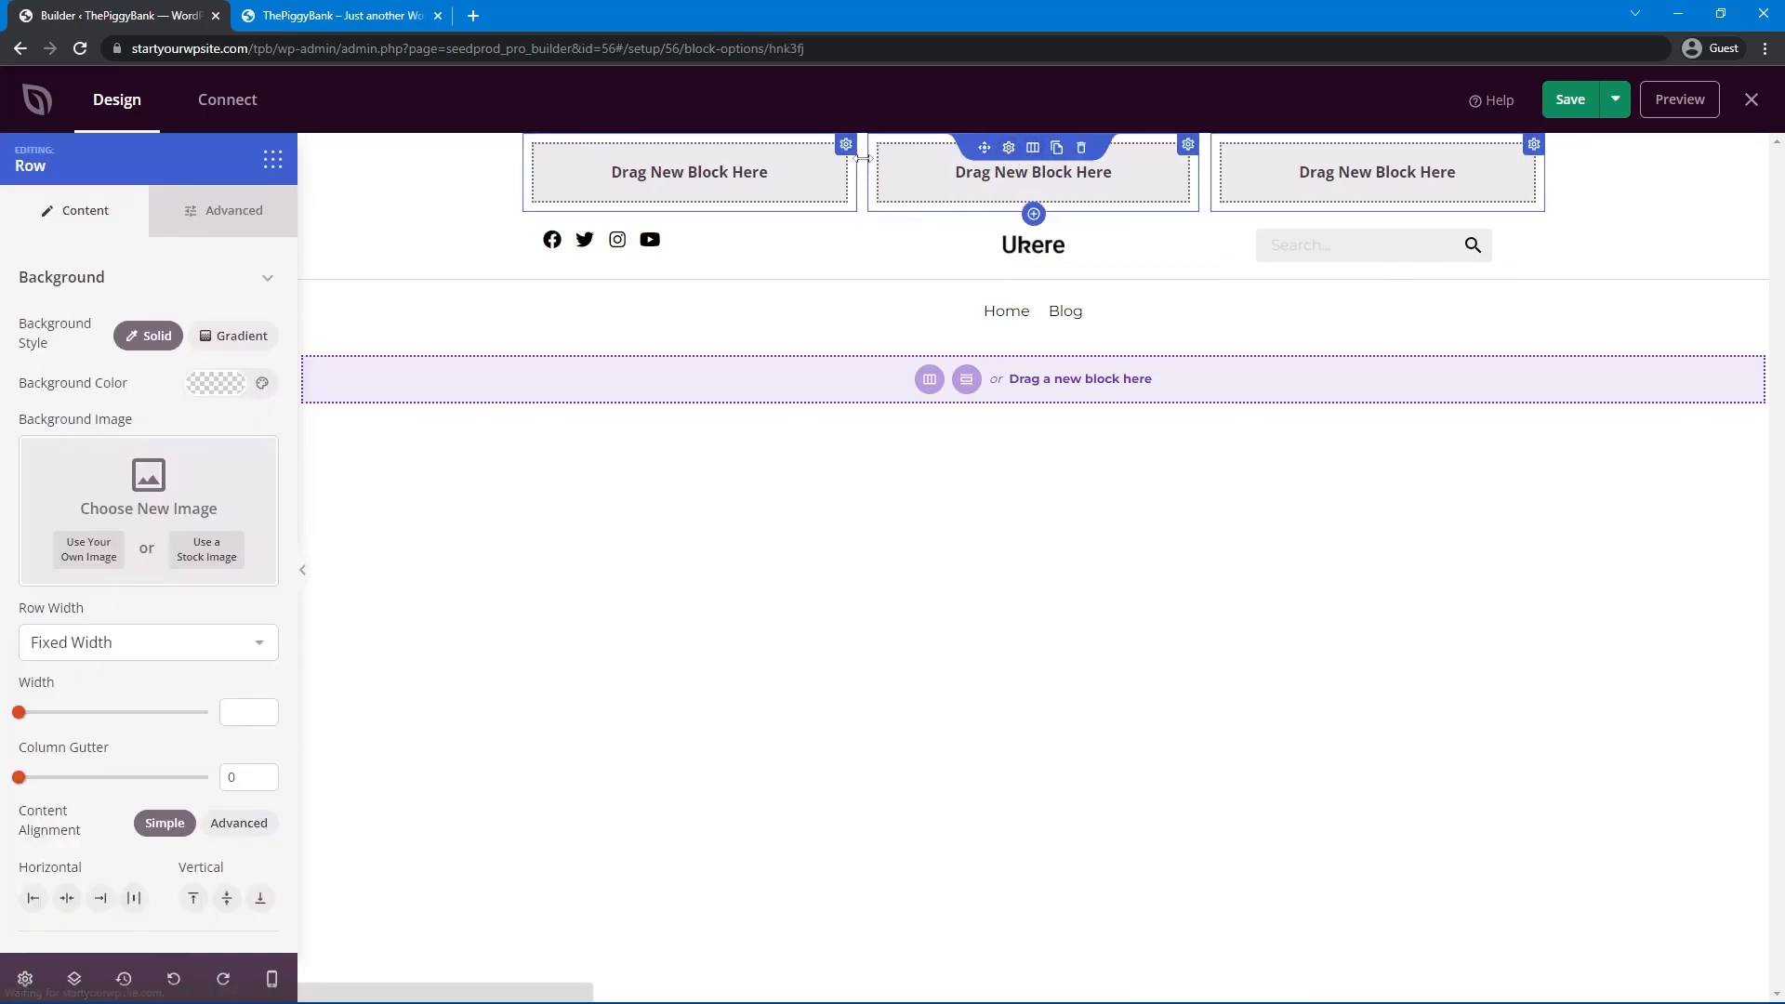
left_click_drag(862, 167, 790, 160)
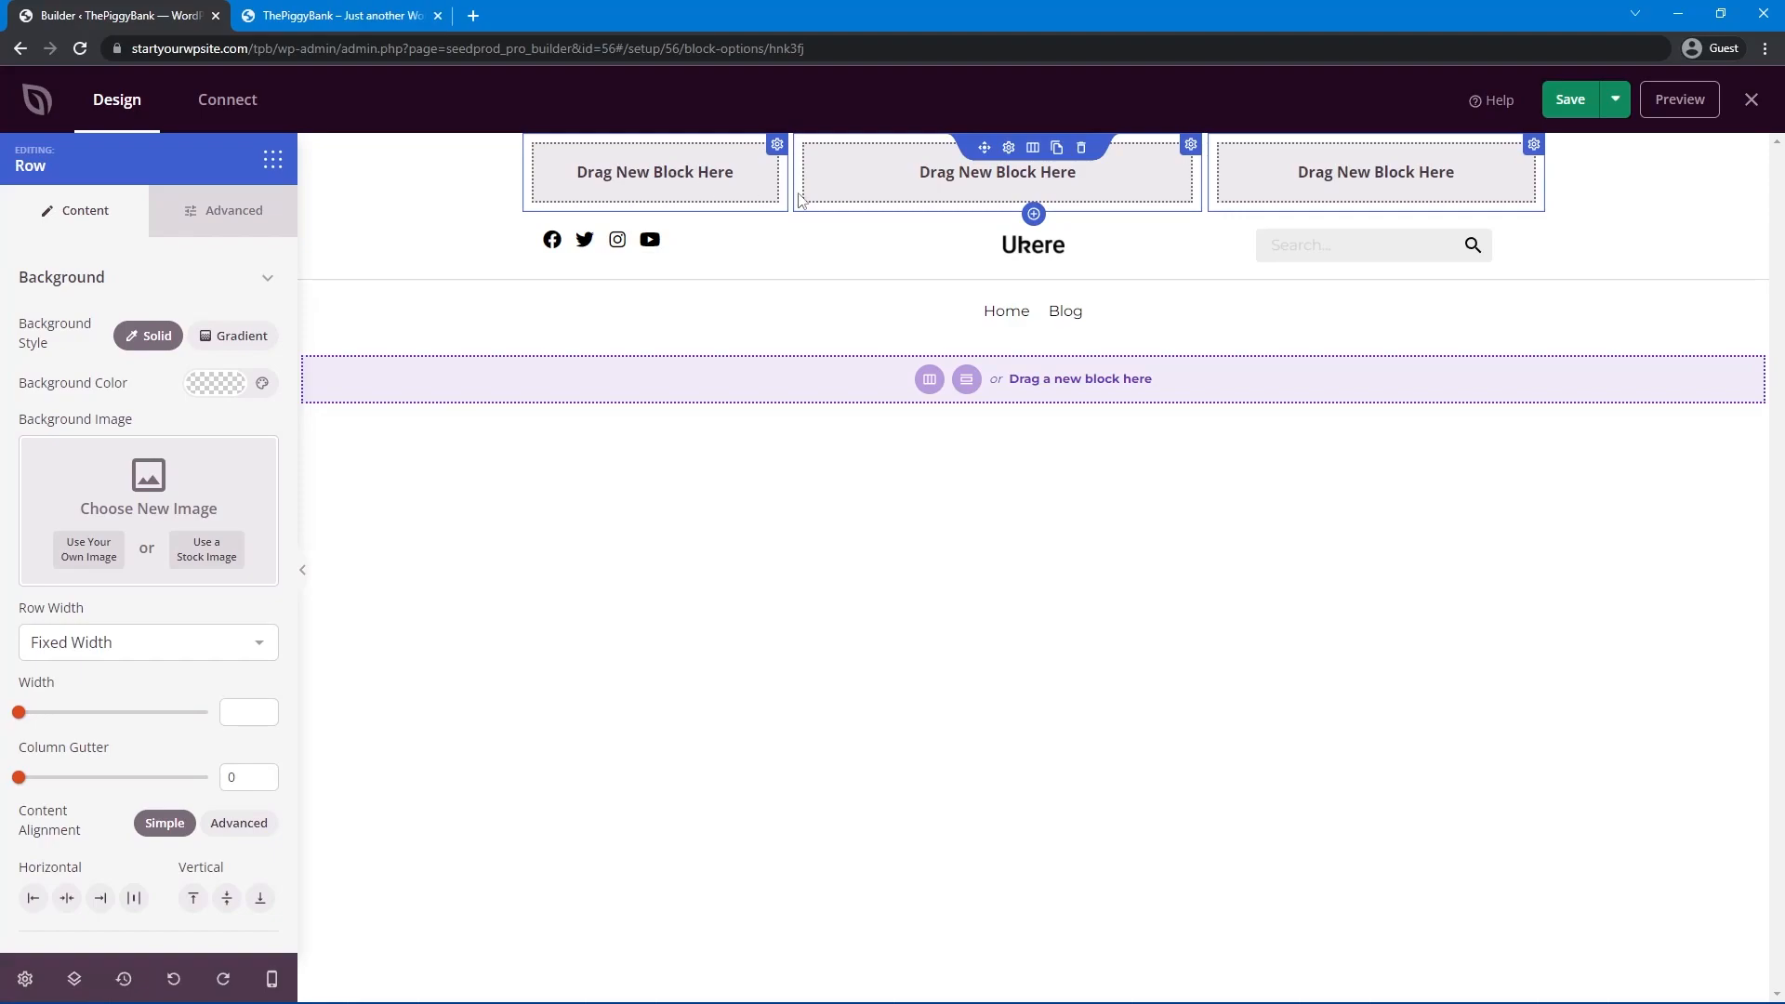
left_click_drag(1205, 173, 1300, 164)
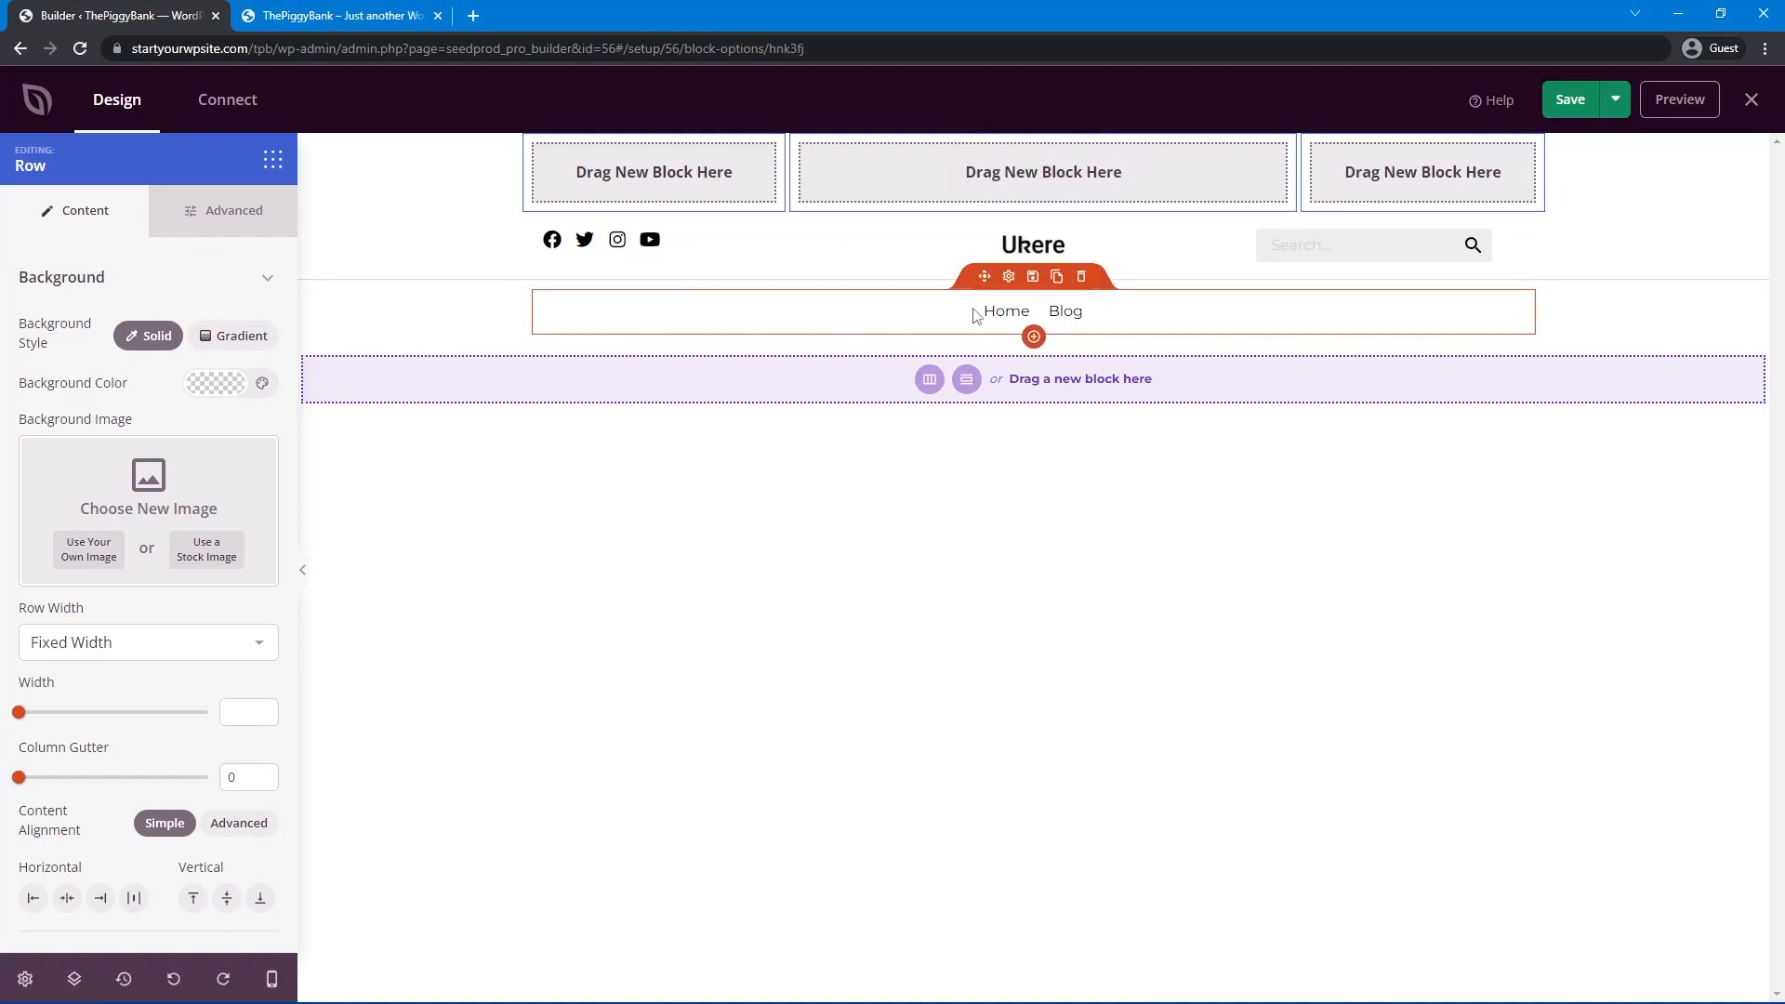
Move the logo, navigation menu and search box into the new row's first, middle and last columns, and delete the old header row.
left_click_drag(993, 303, 883, 171)
left_click_drag(1014, 239, 665, 177)
left_click_drag(1326, 211, 1395, 175)
left_click(1081, 188)
left_click(836, 556)
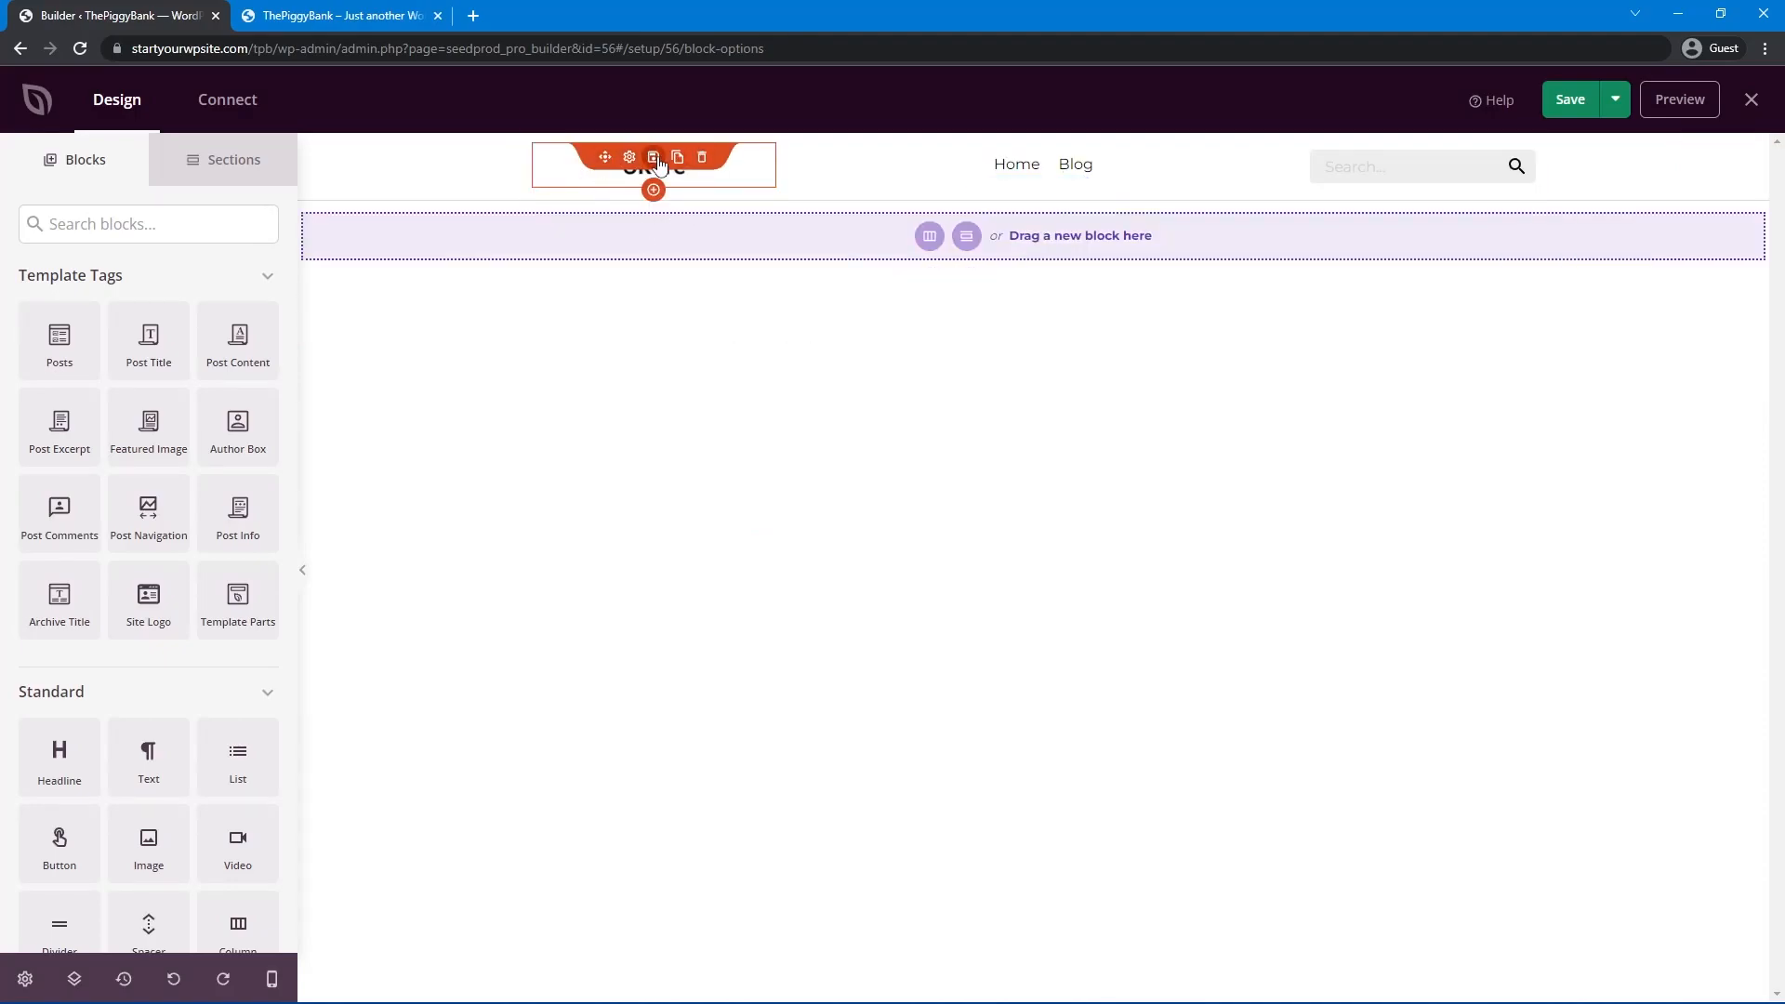
Delete the Ukere logo image from the header and put a new Image block in its place.
left_click(681, 181)
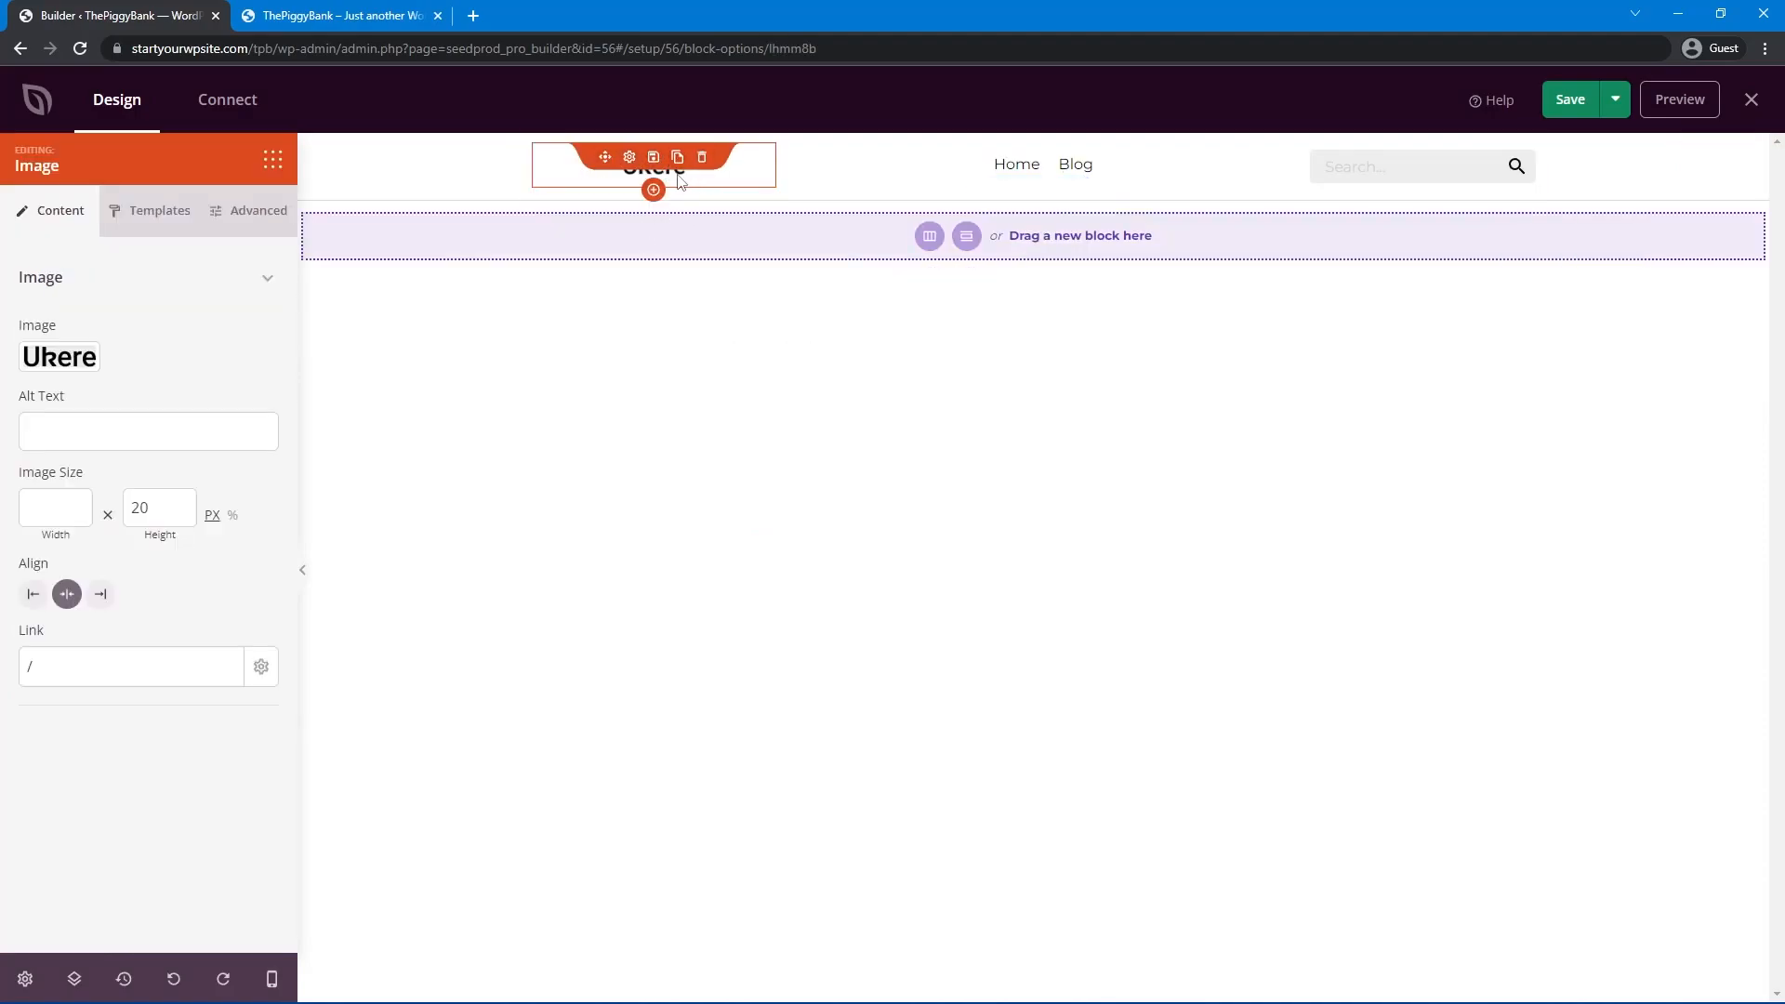
left_click(704, 158)
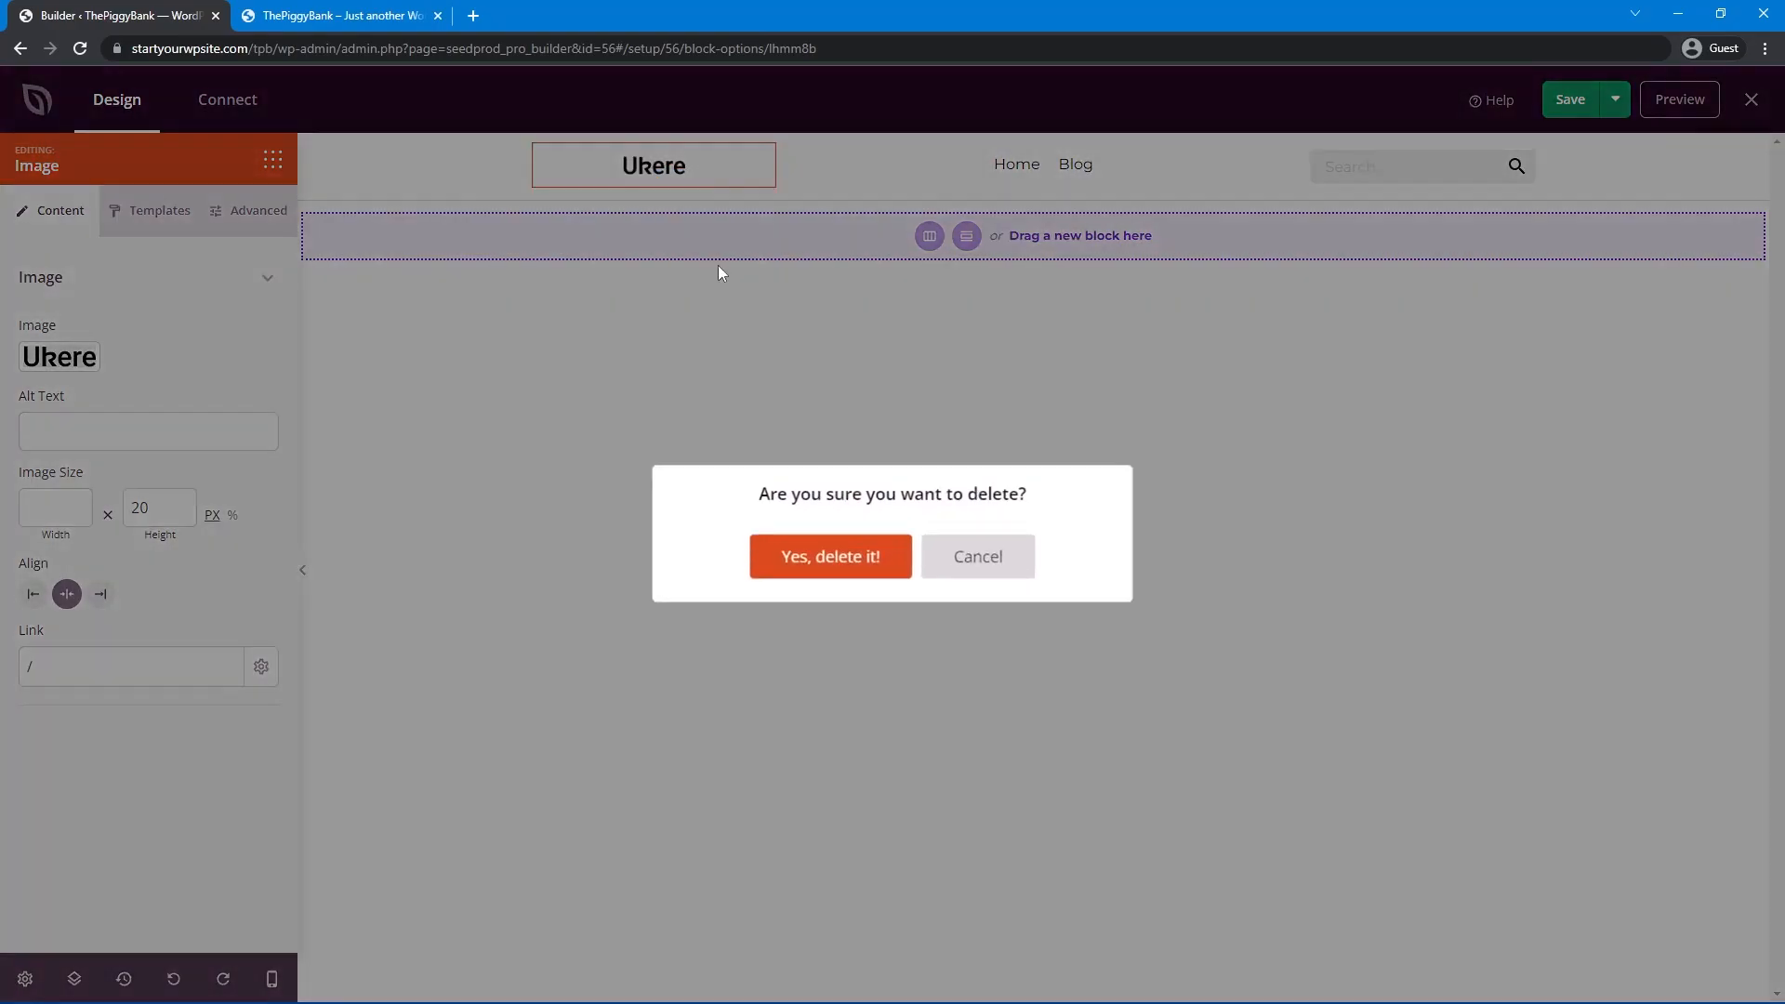
left_click(865, 550)
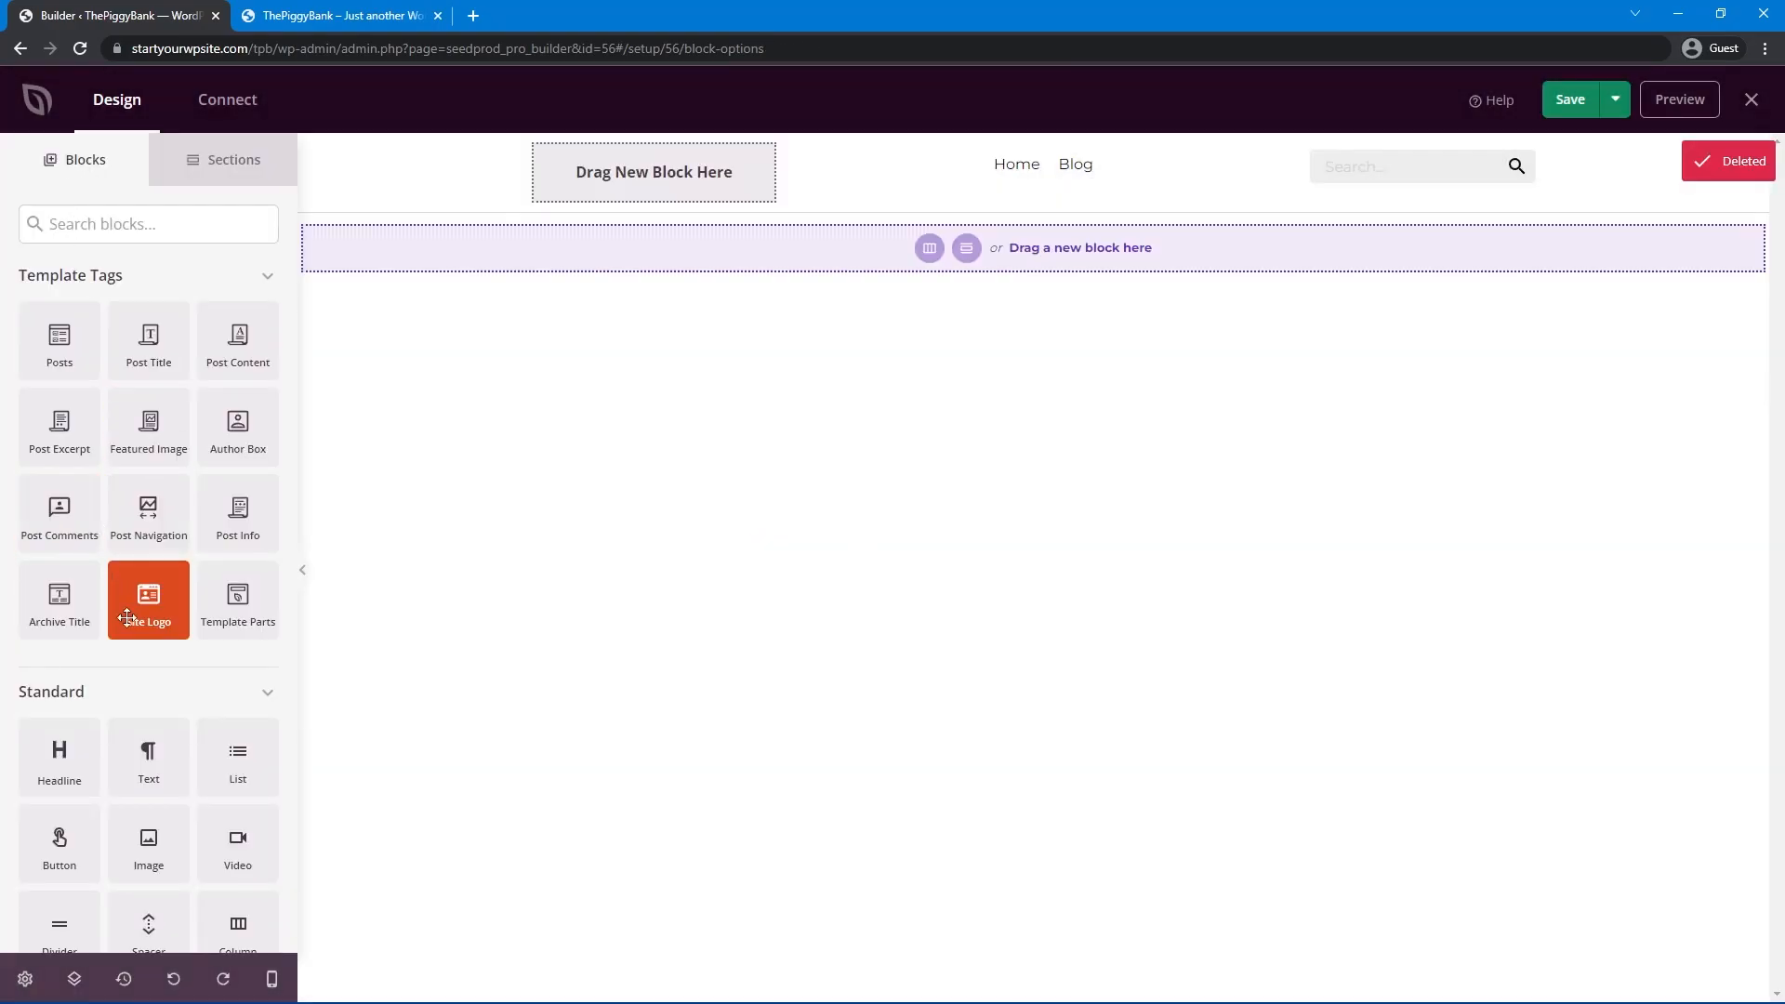
scroll(148, 595, "down", 2)
scroll(142, 670, "up", 2)
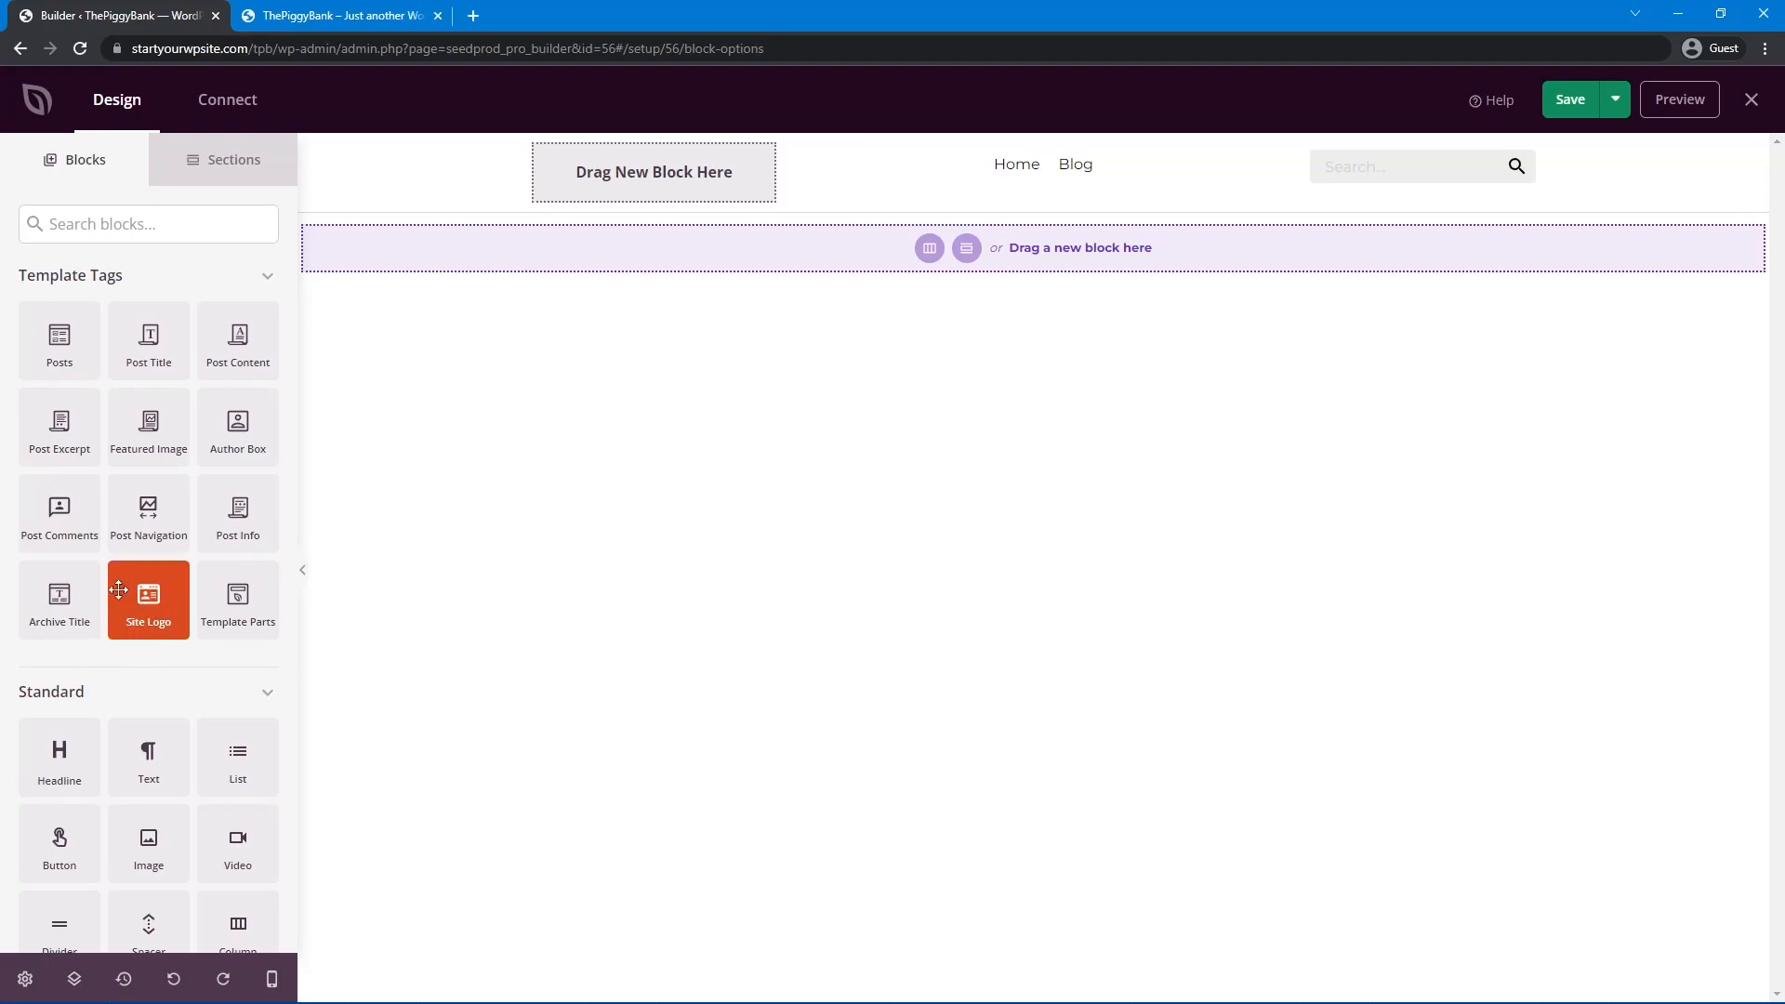
scroll(149, 611, "down", 1)
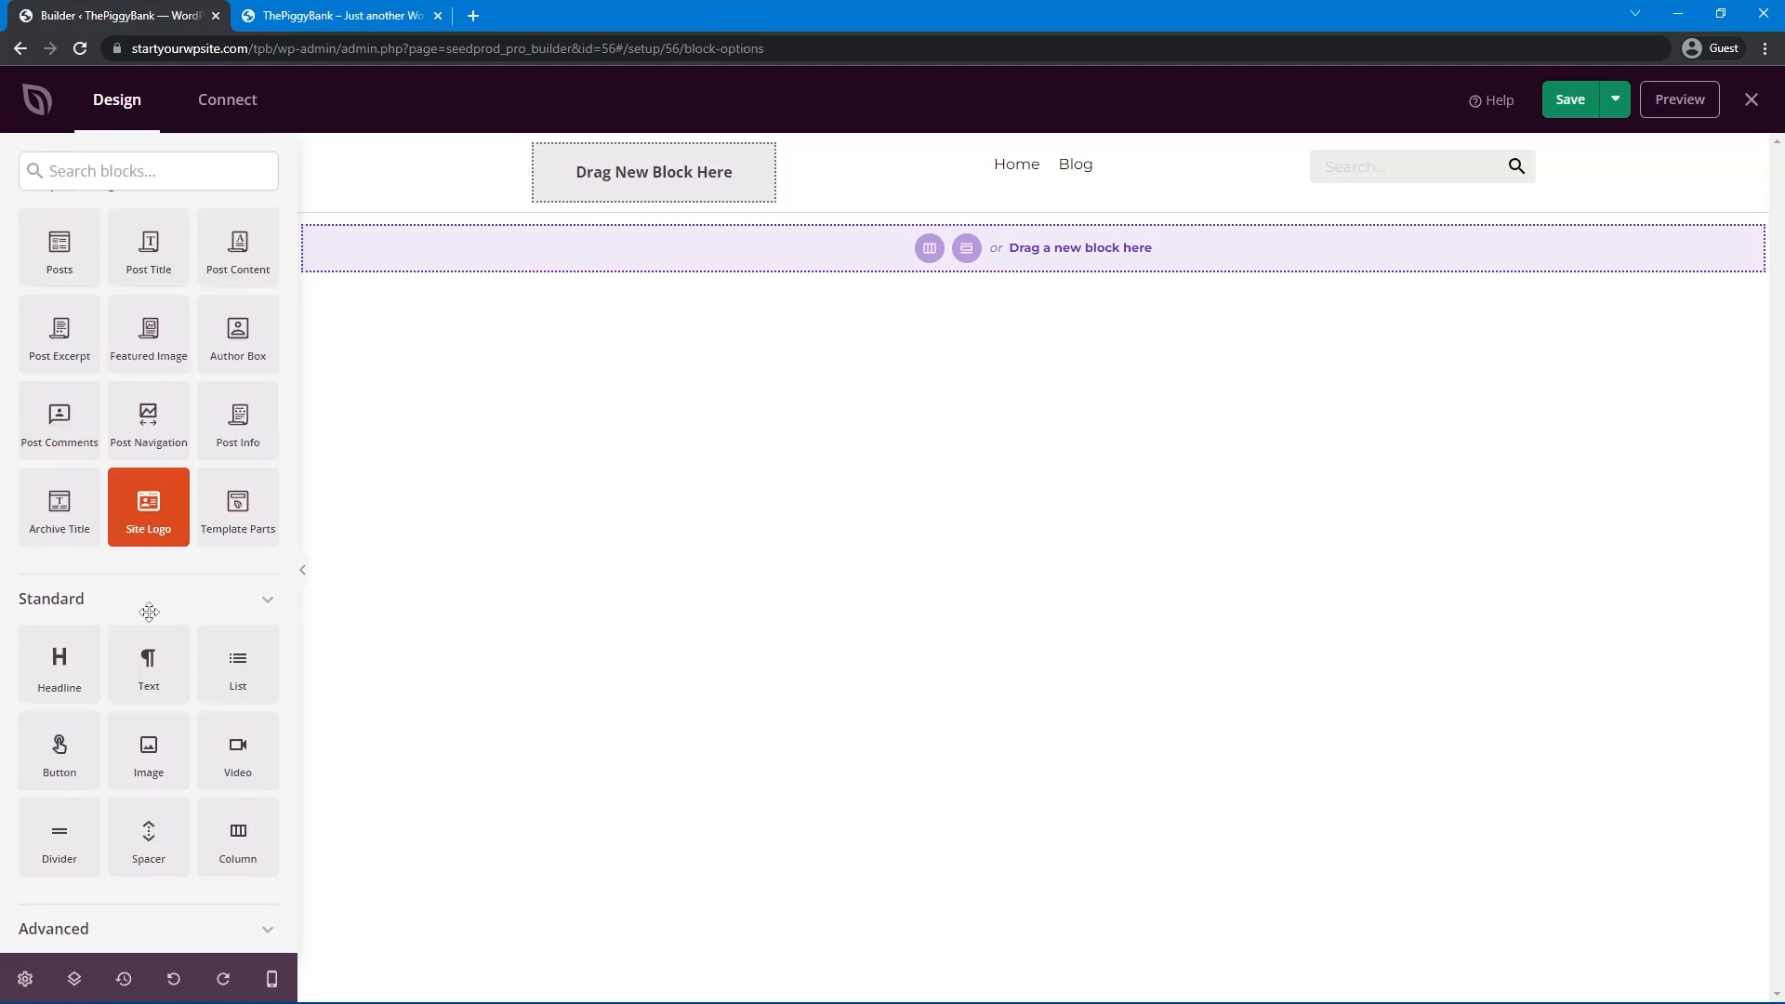
left_click_drag(149, 749, 651, 177)
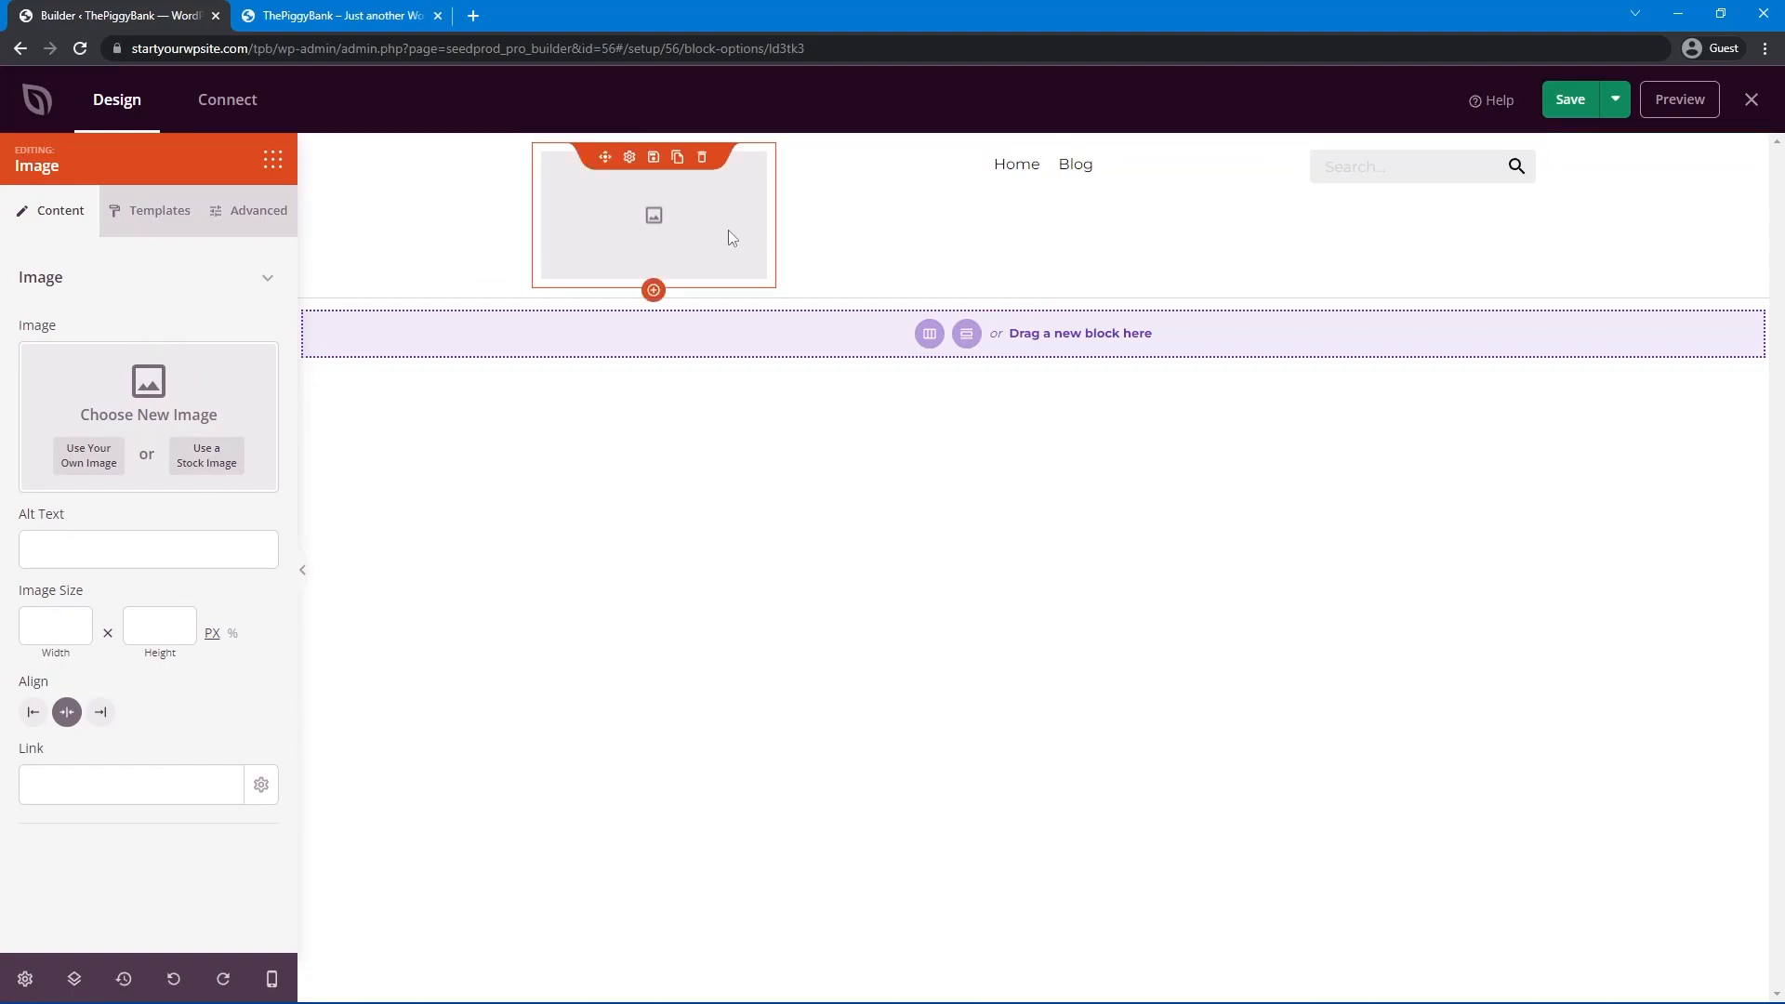
Set the header's Image block to the thepiggybank logo (logo-2.png) from the media library.
left_click(1020, 167)
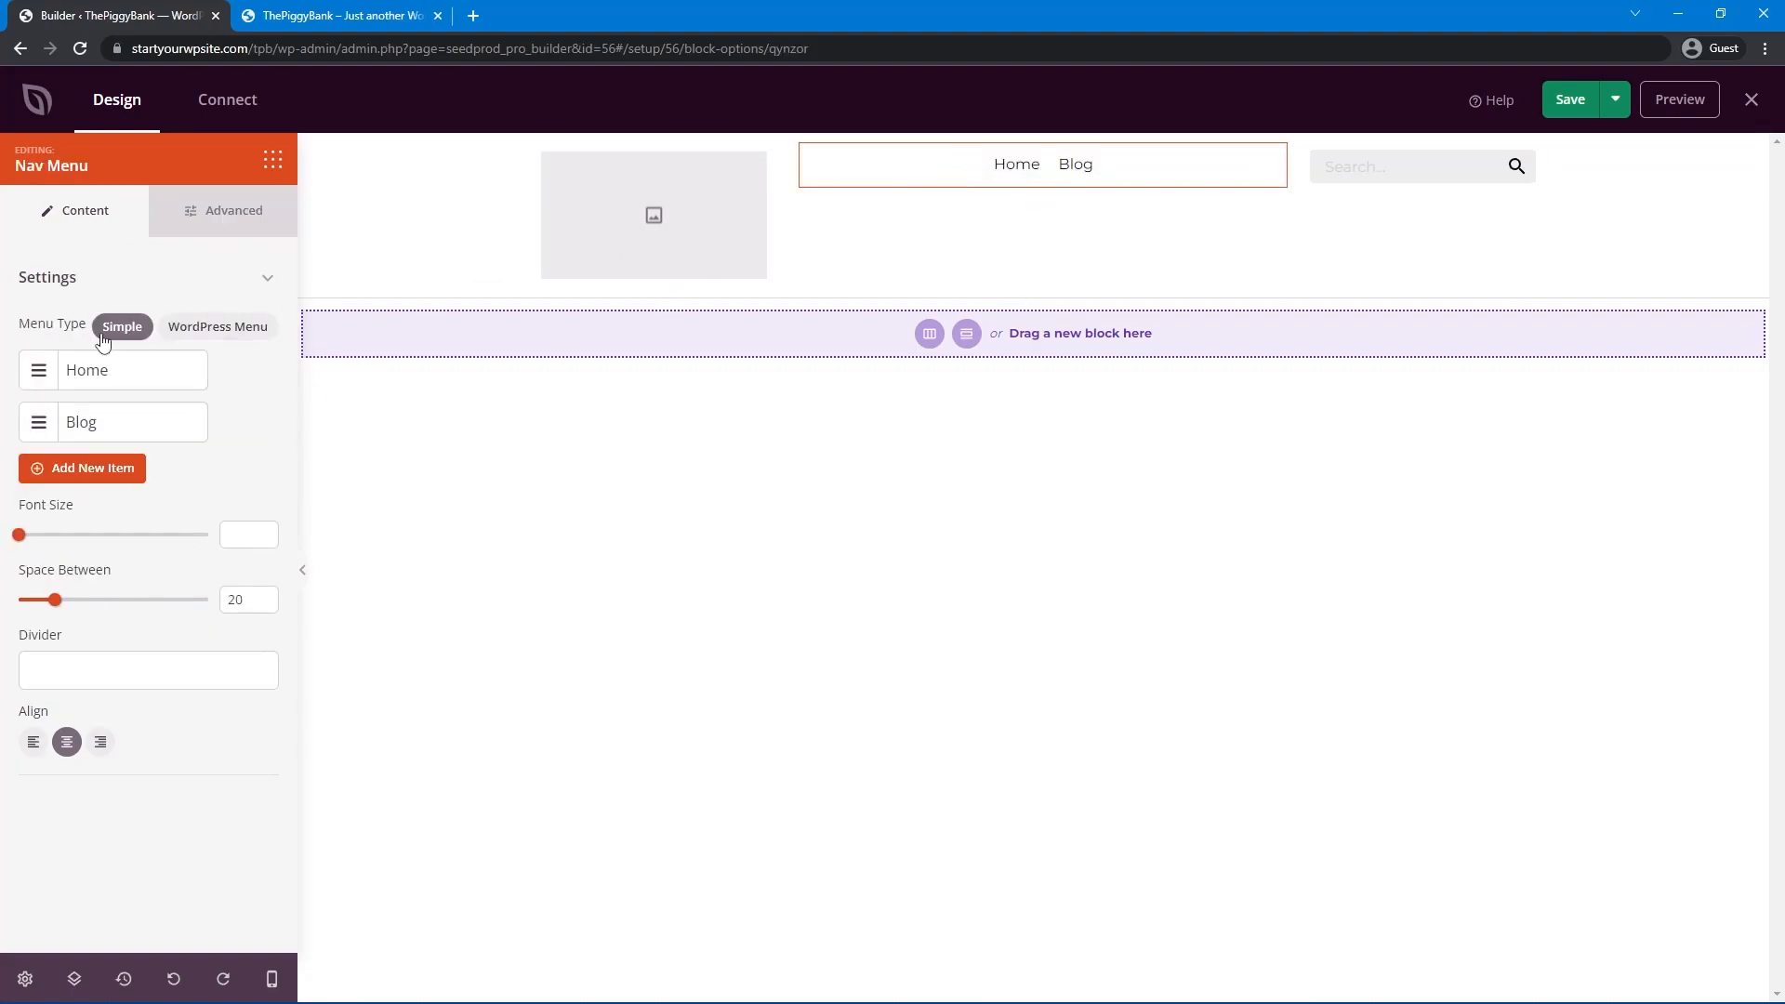
left_click(628, 172)
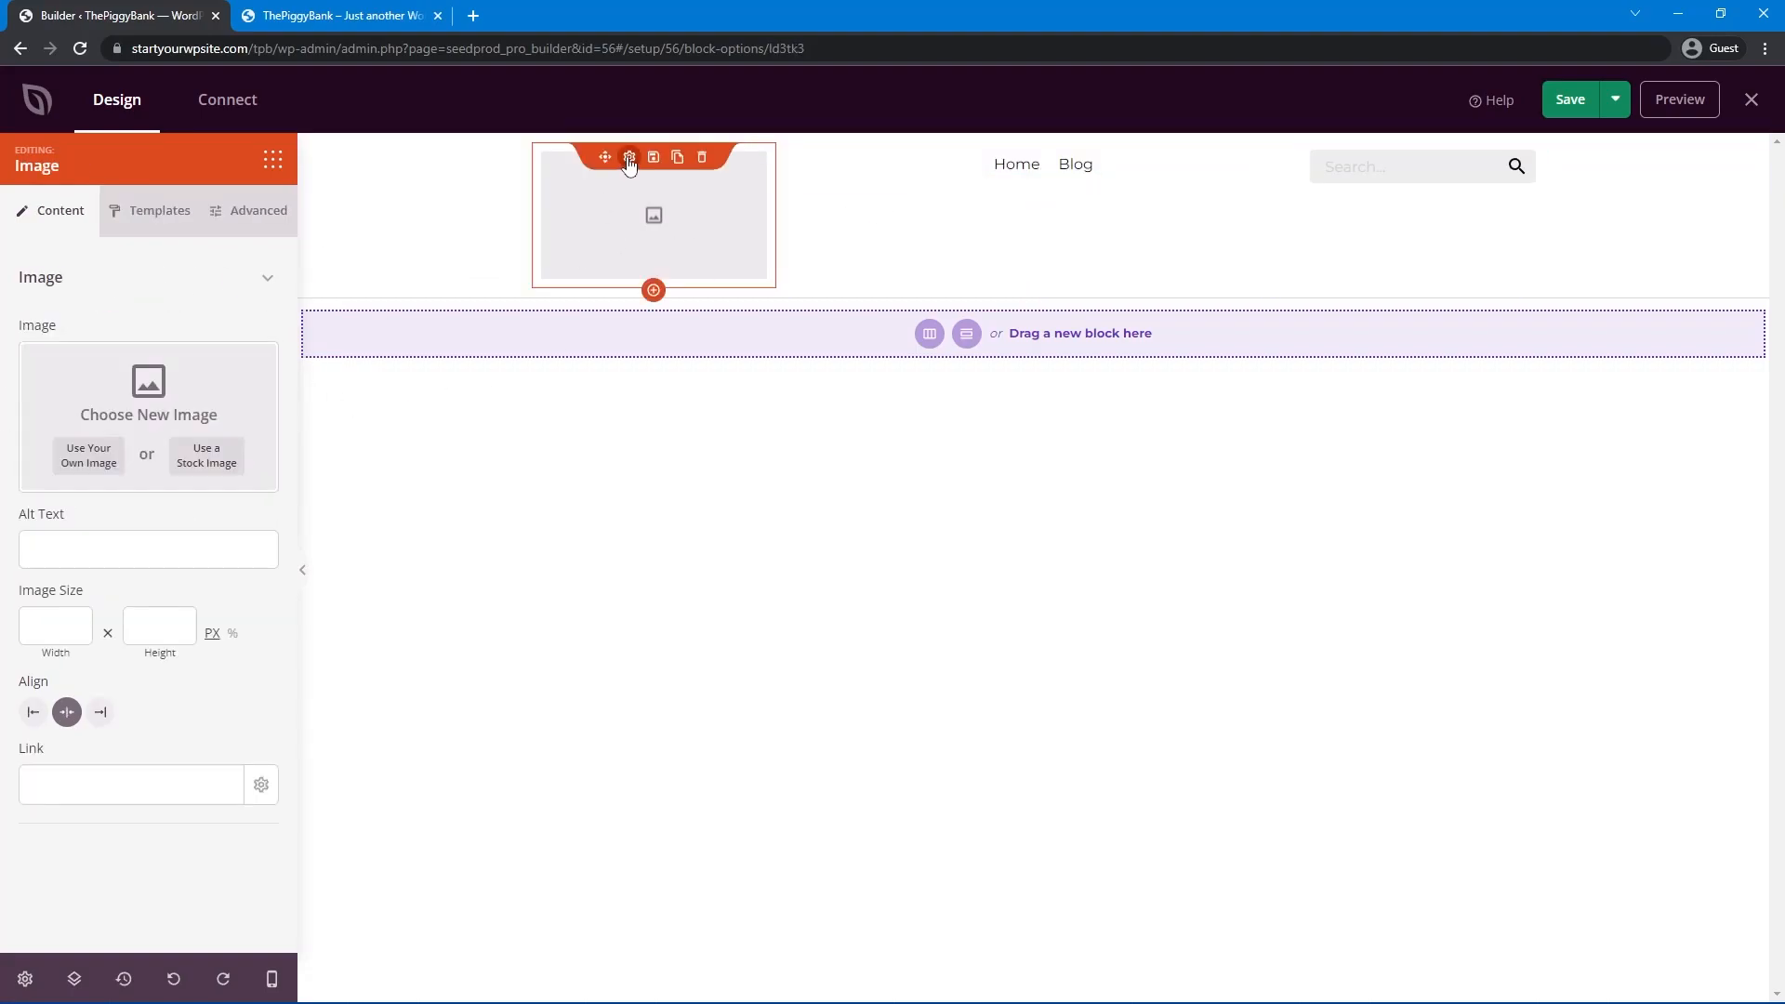
left_click(91, 464)
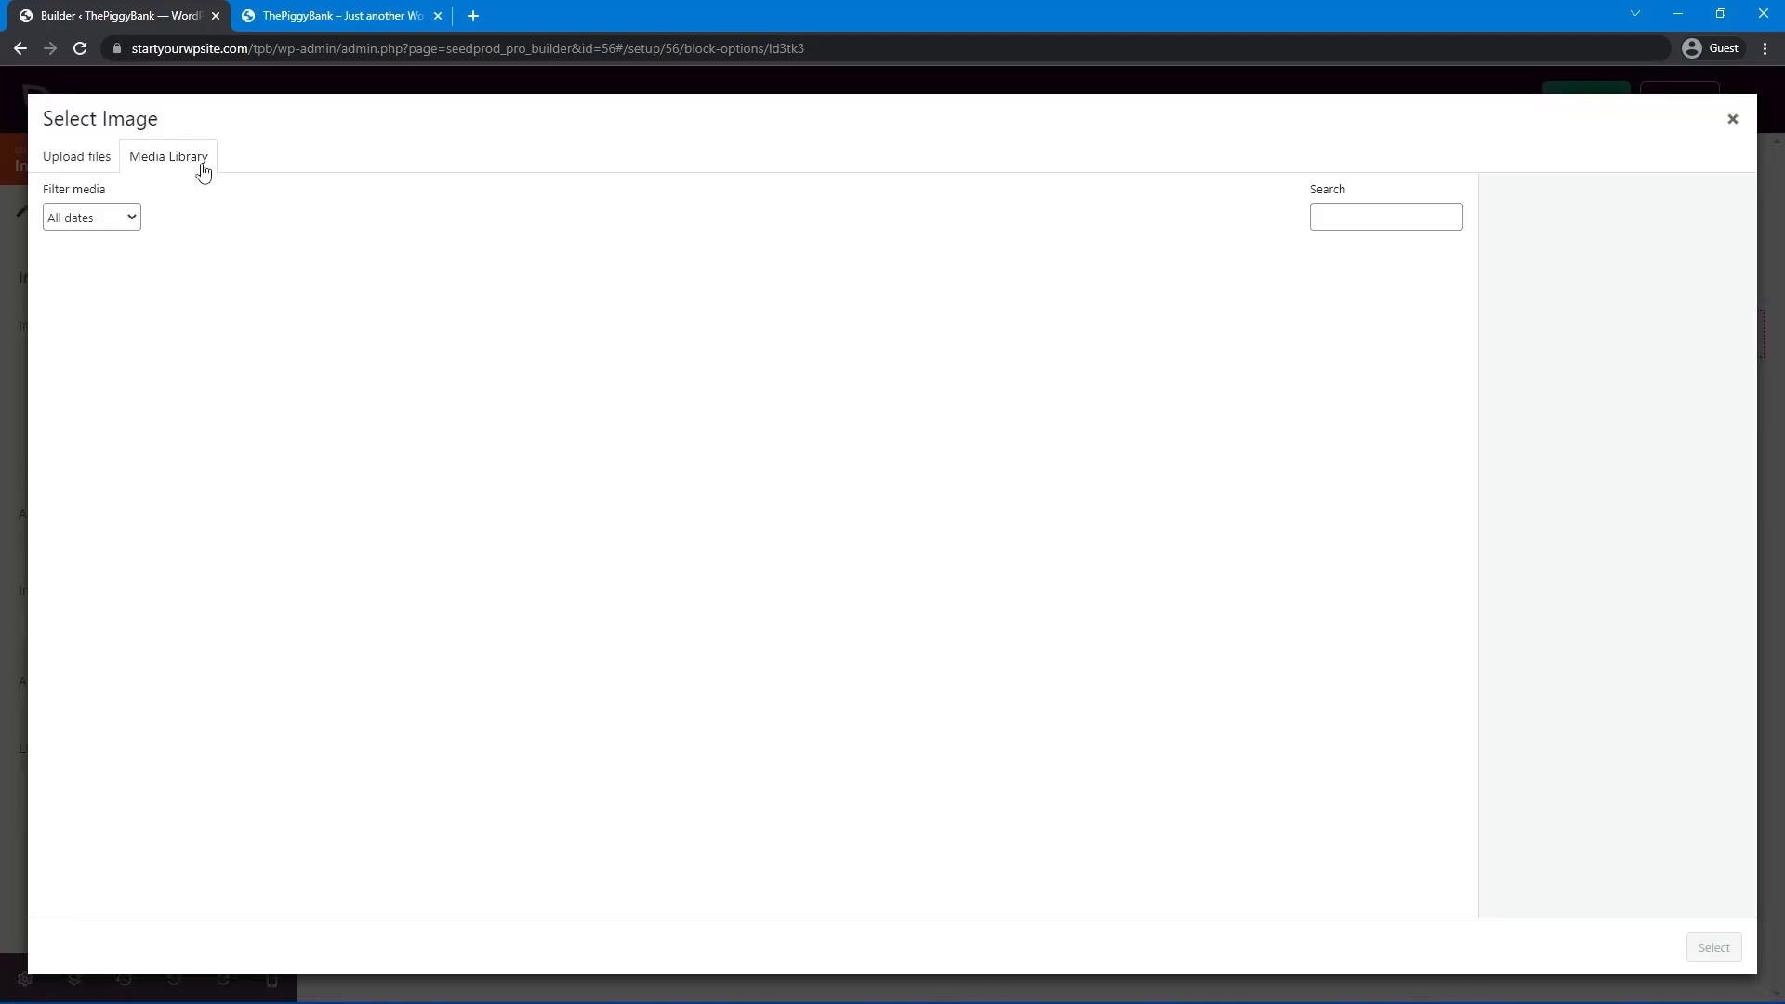
left_click(104, 324)
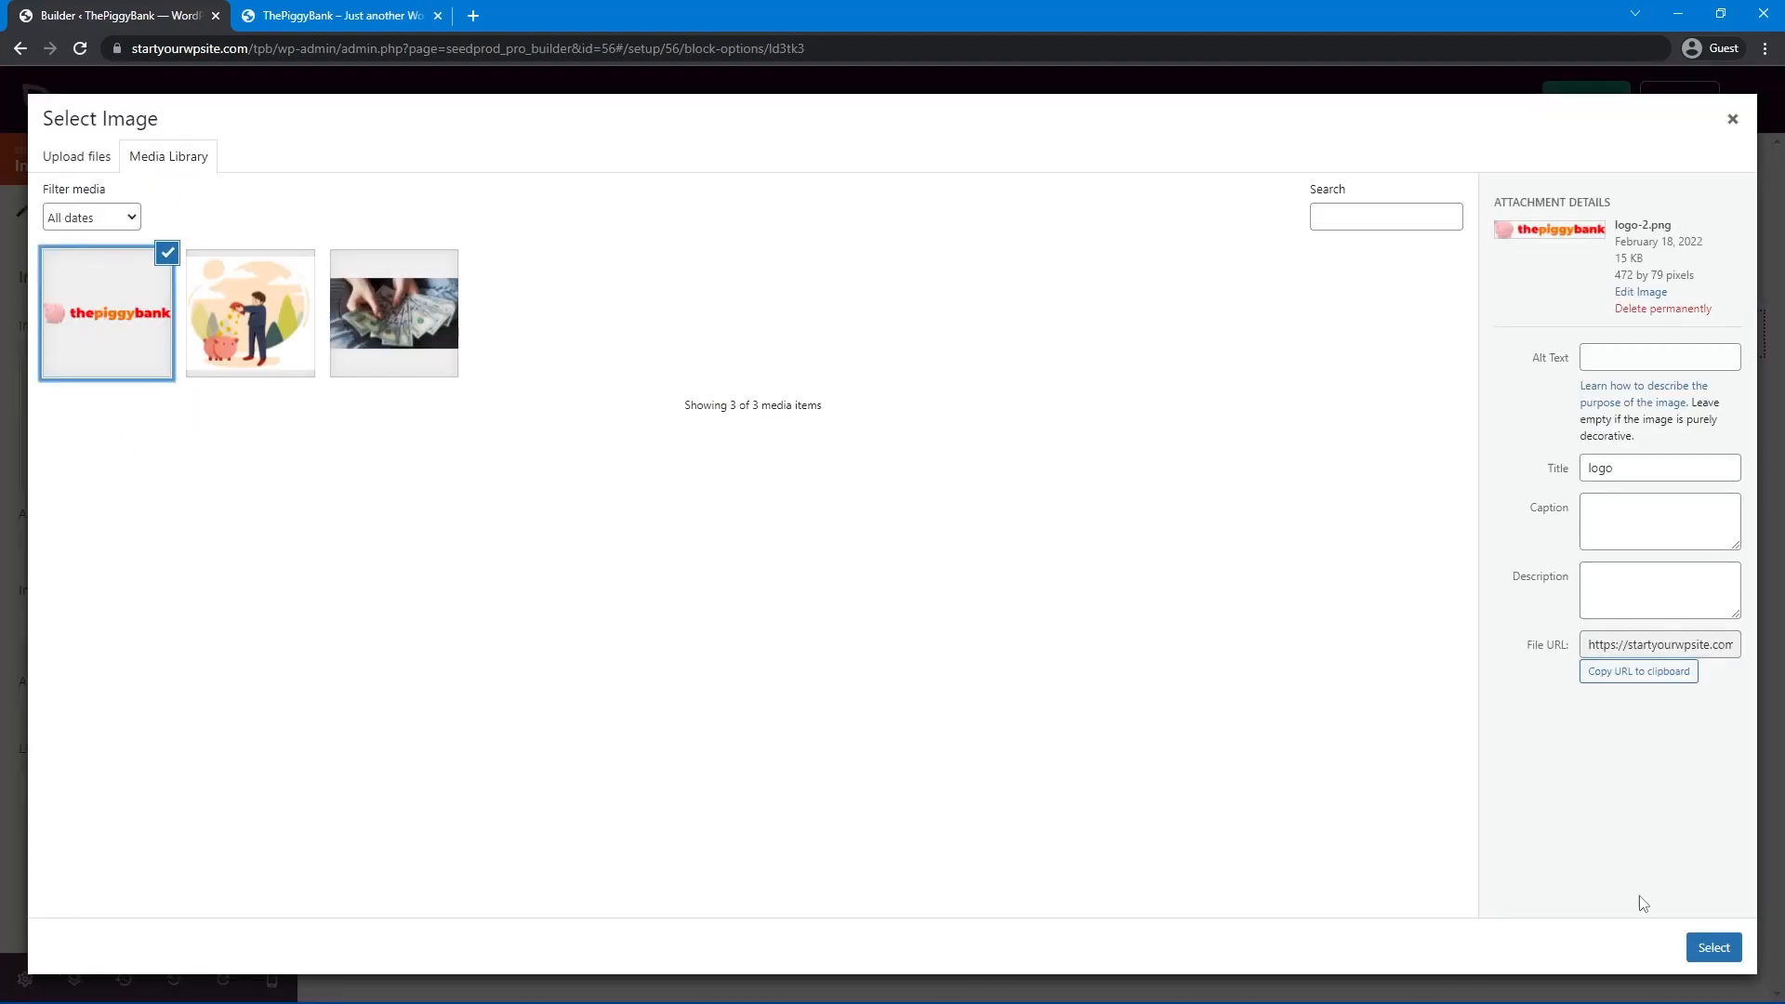
left_click(1712, 948)
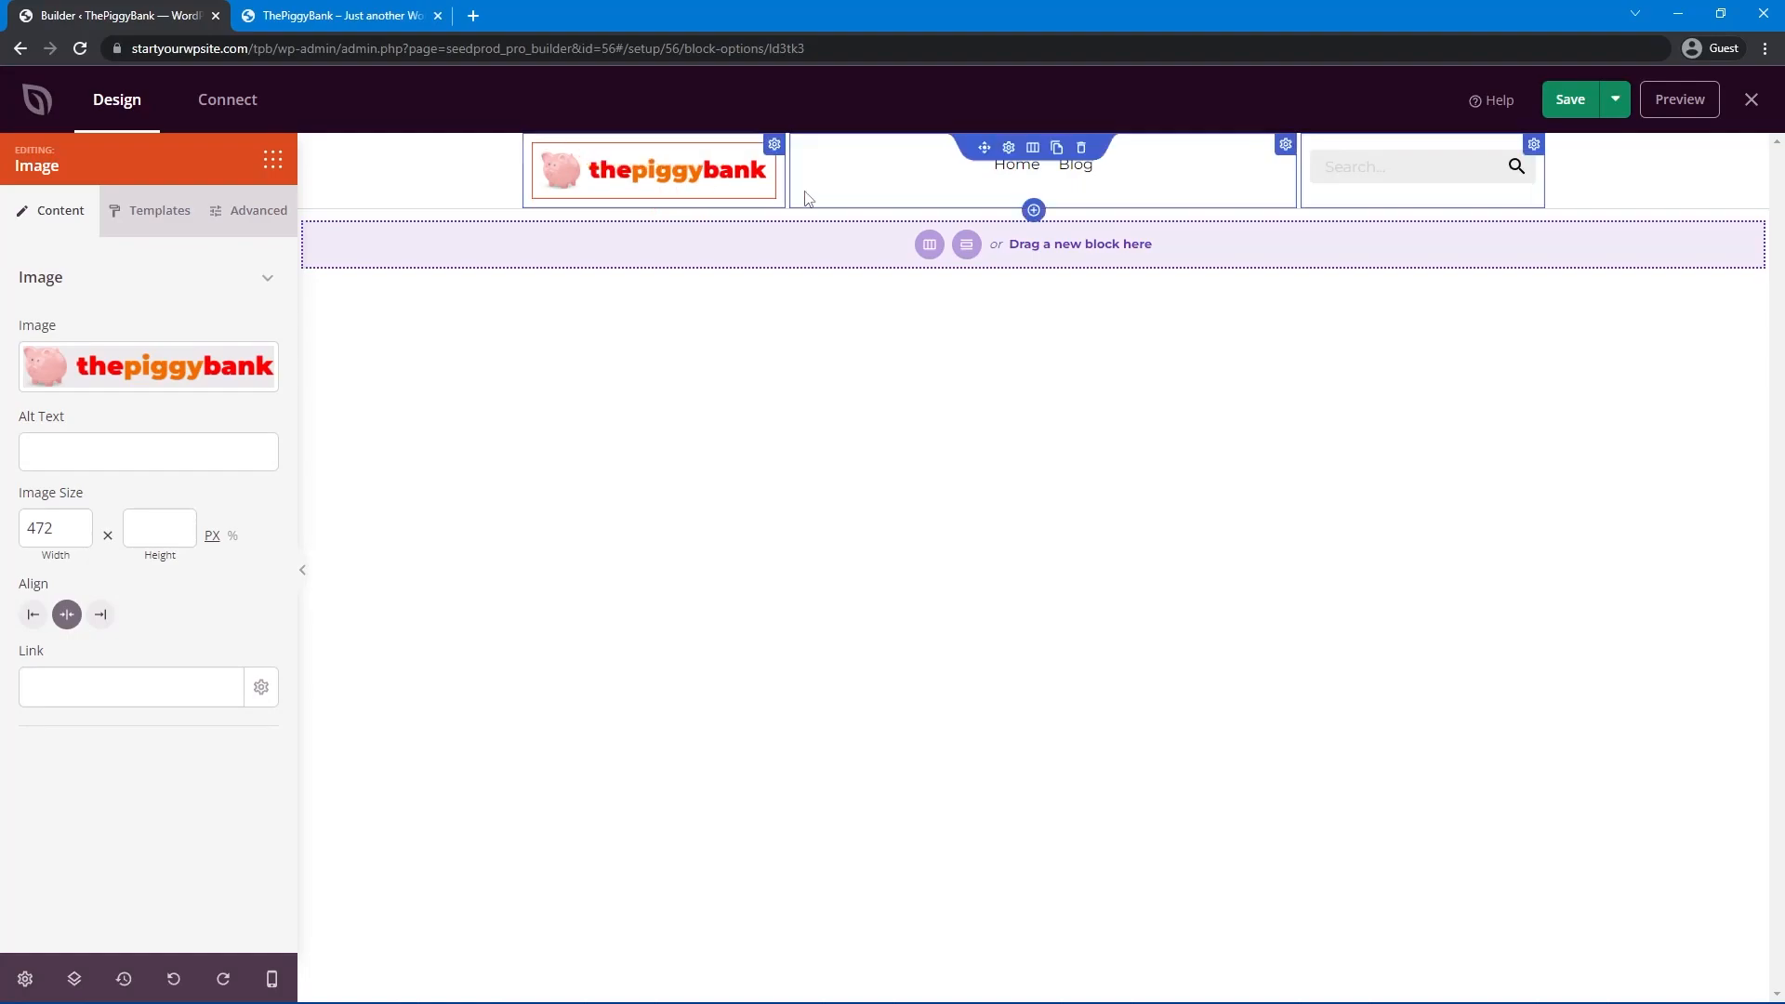
Check the WordPress Menu option for the header navigation, return it to the Simple type, and left-align the menu.
left_click(1018, 158)
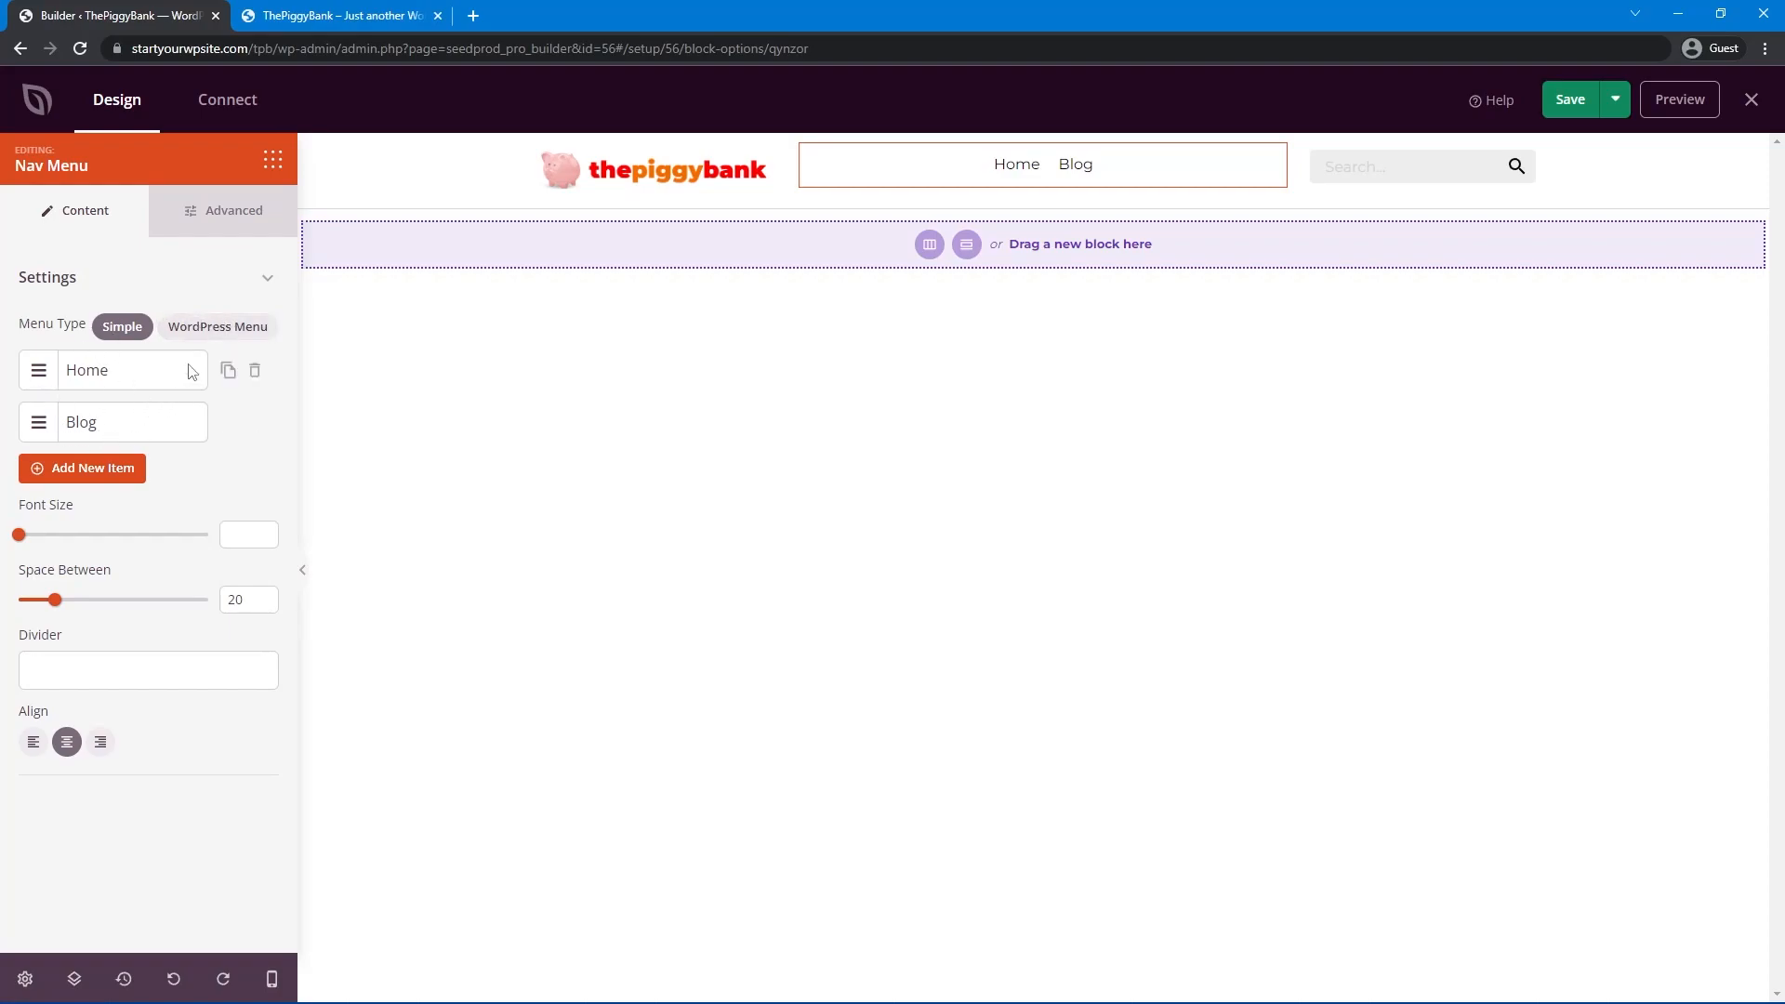
left_click(230, 333)
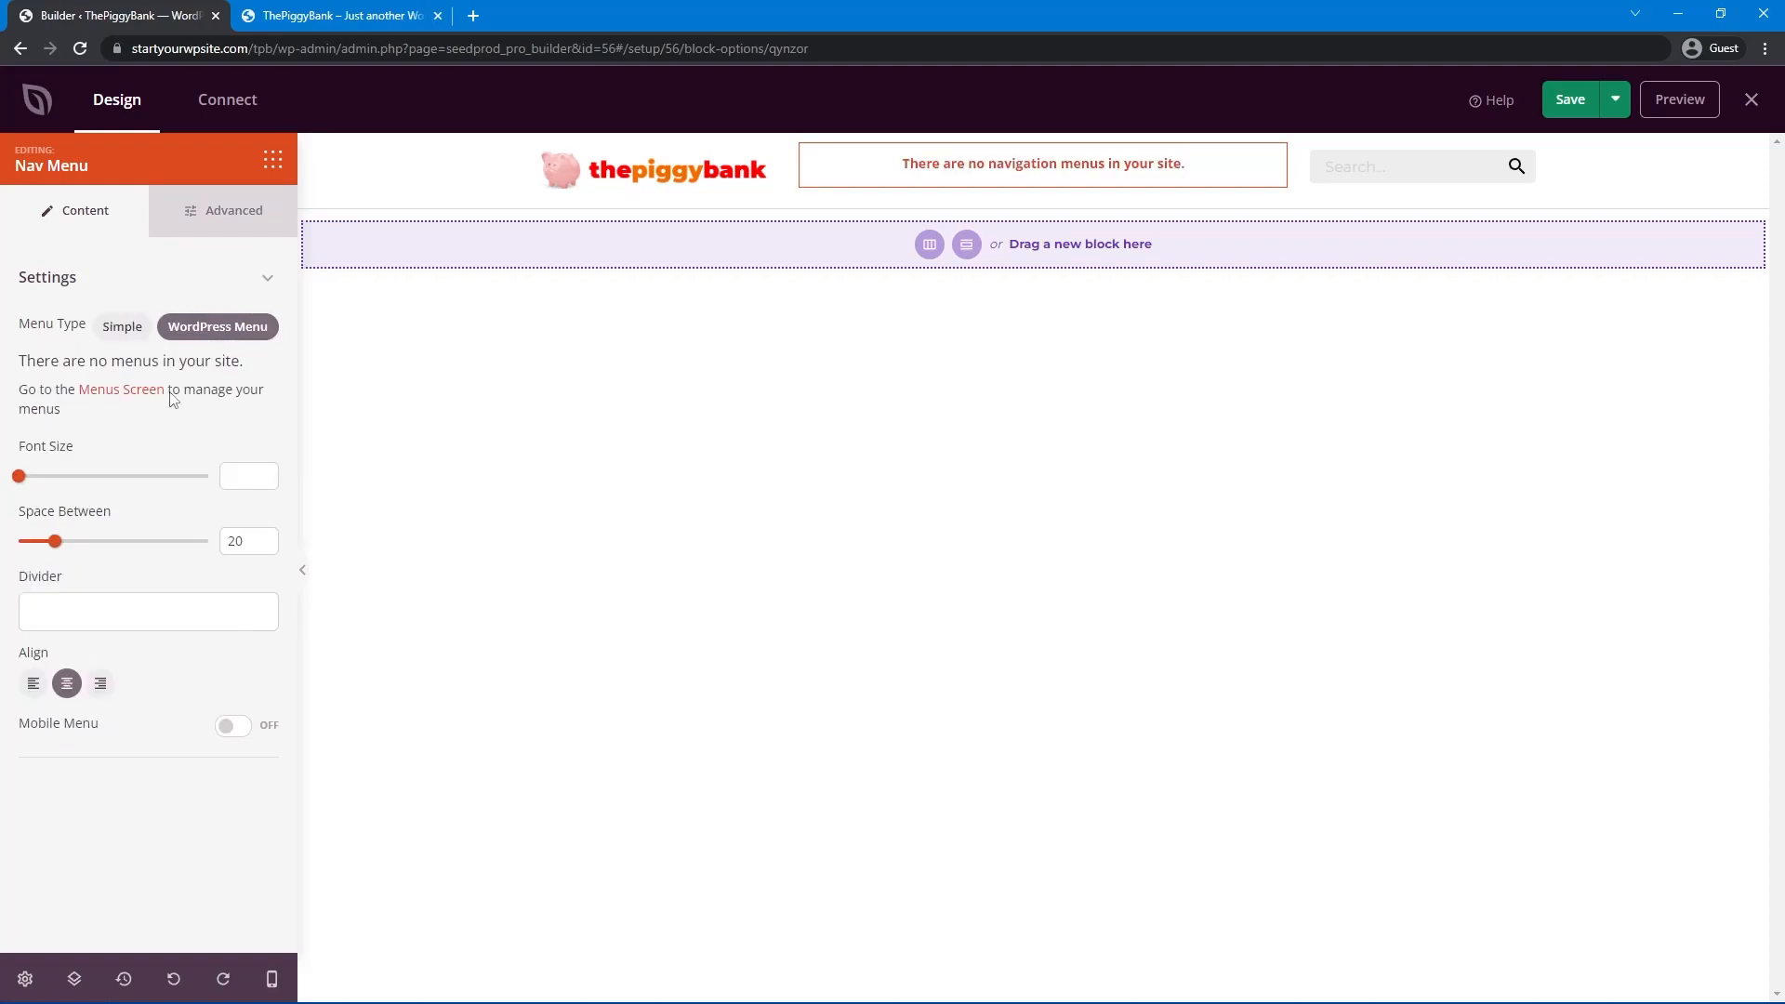
left_click(121, 326)
left_click(34, 749)
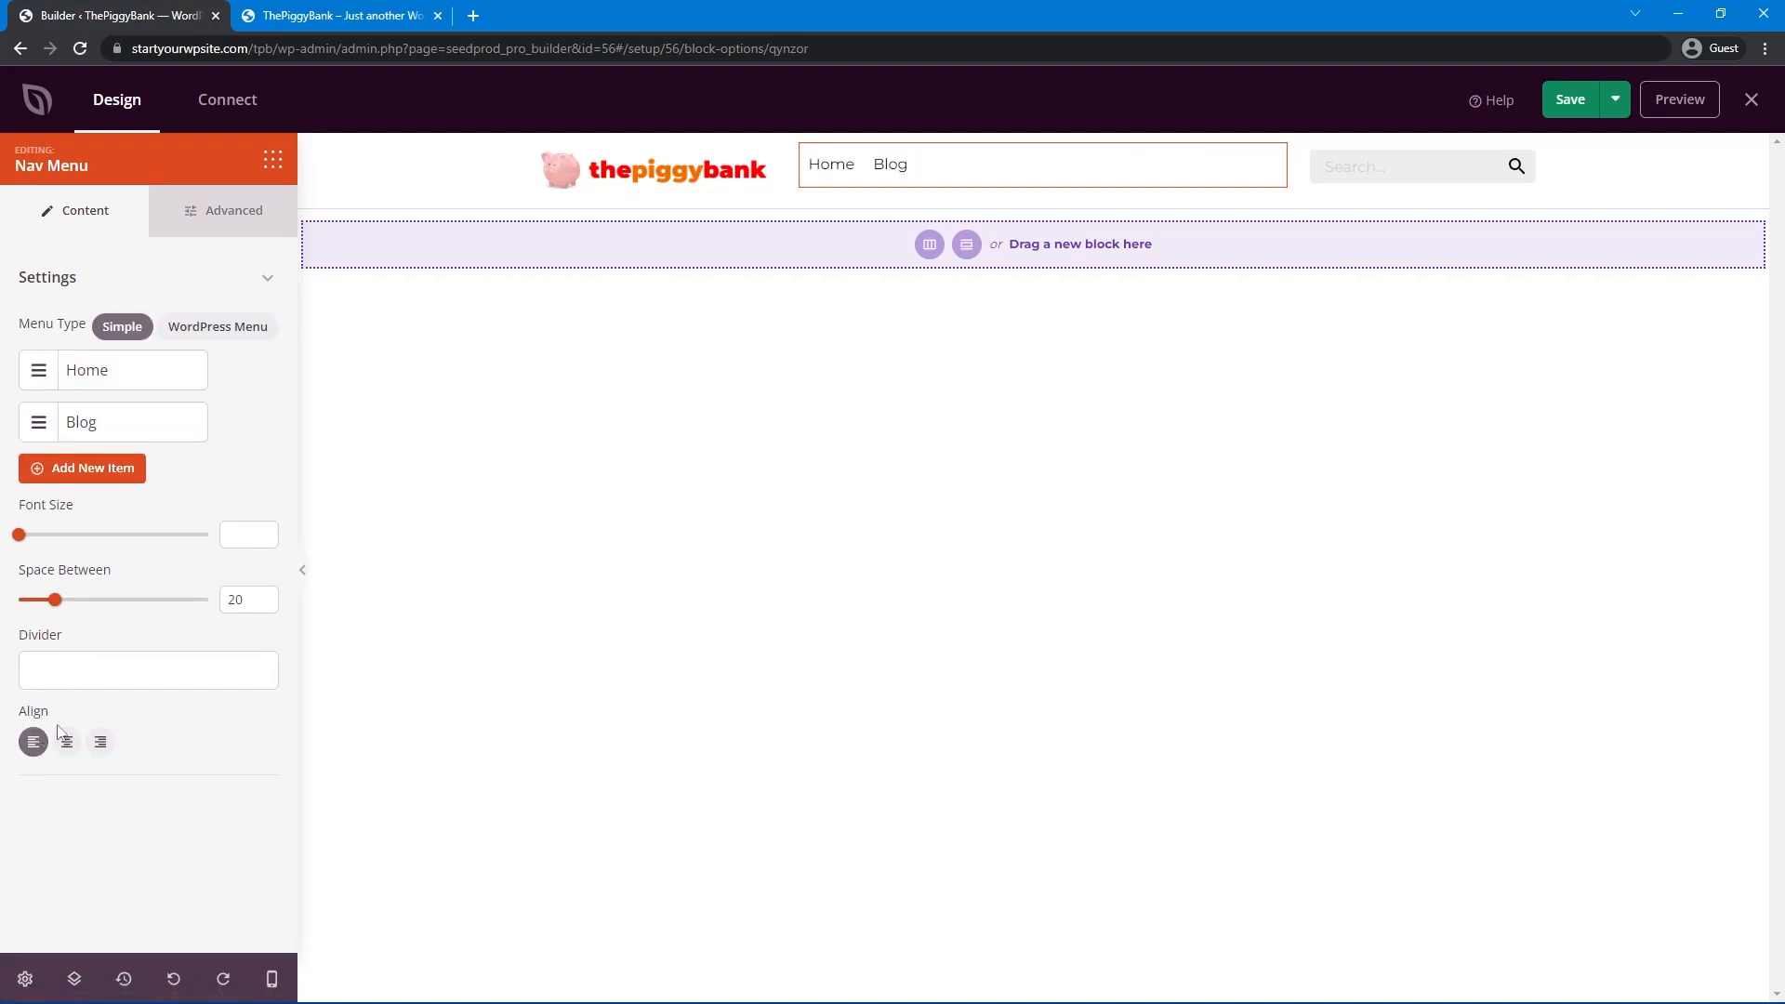
Make the header navigation text bold and uppercase, and adjust its font size slightly.
left_click(216, 221)
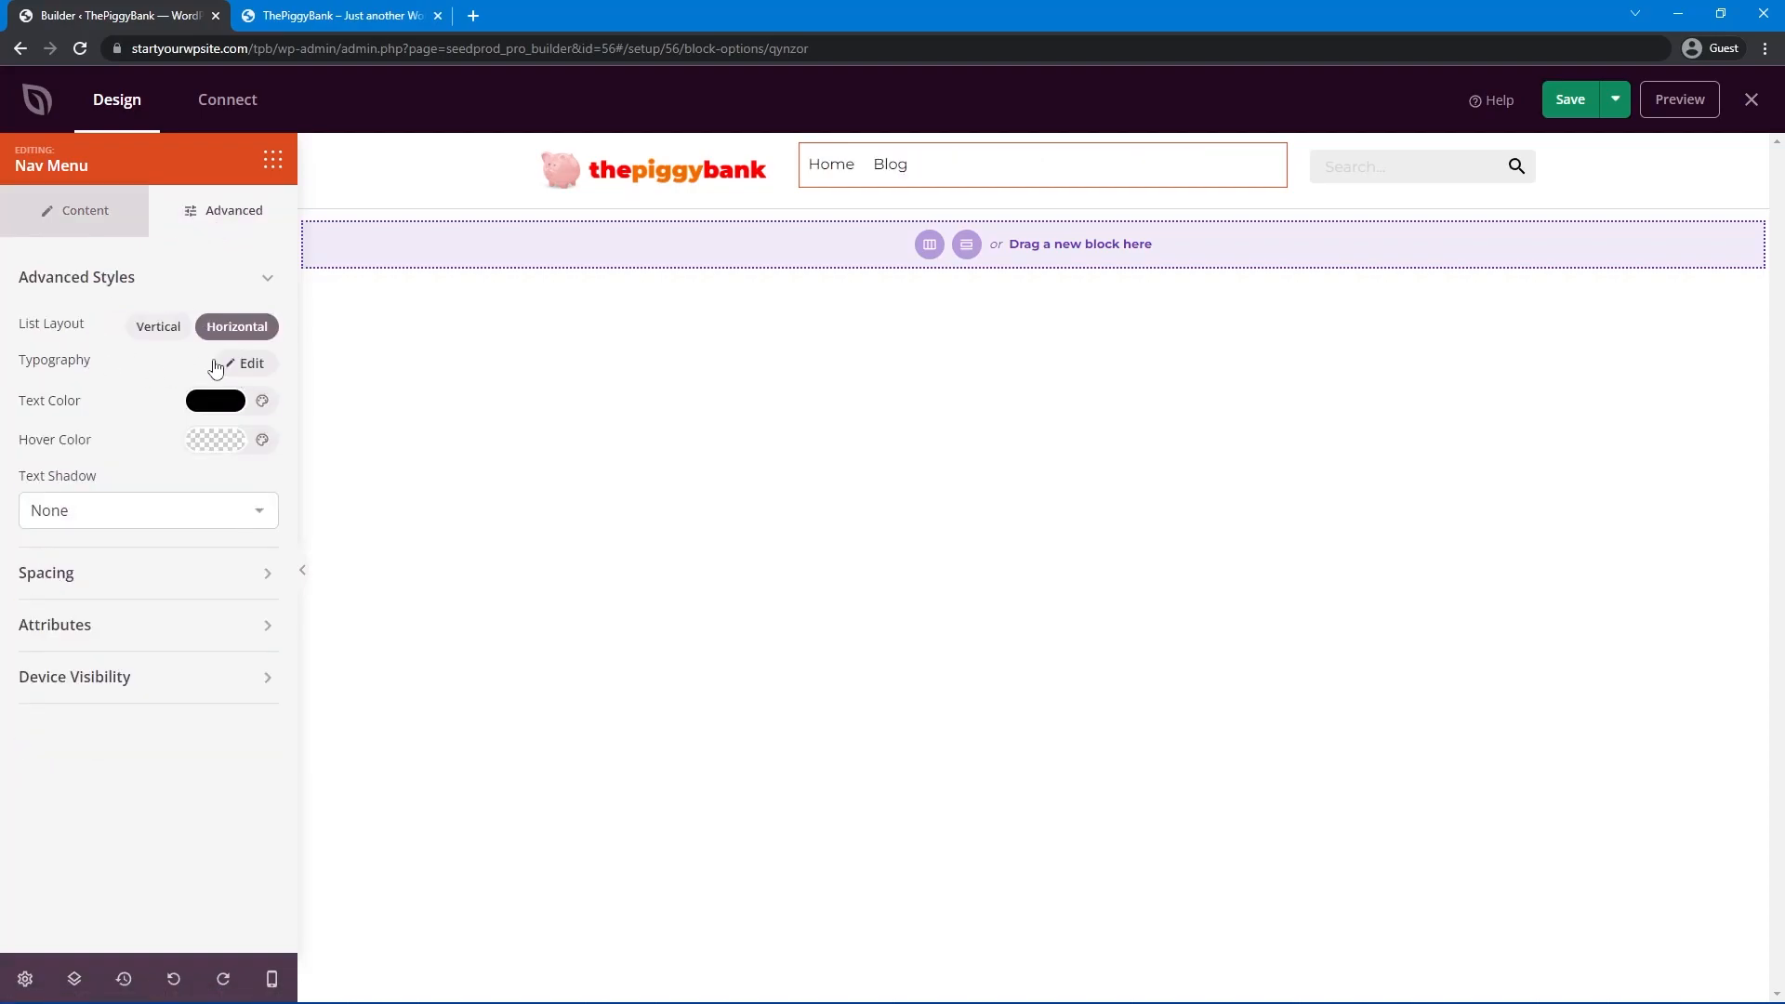
left_click(244, 362)
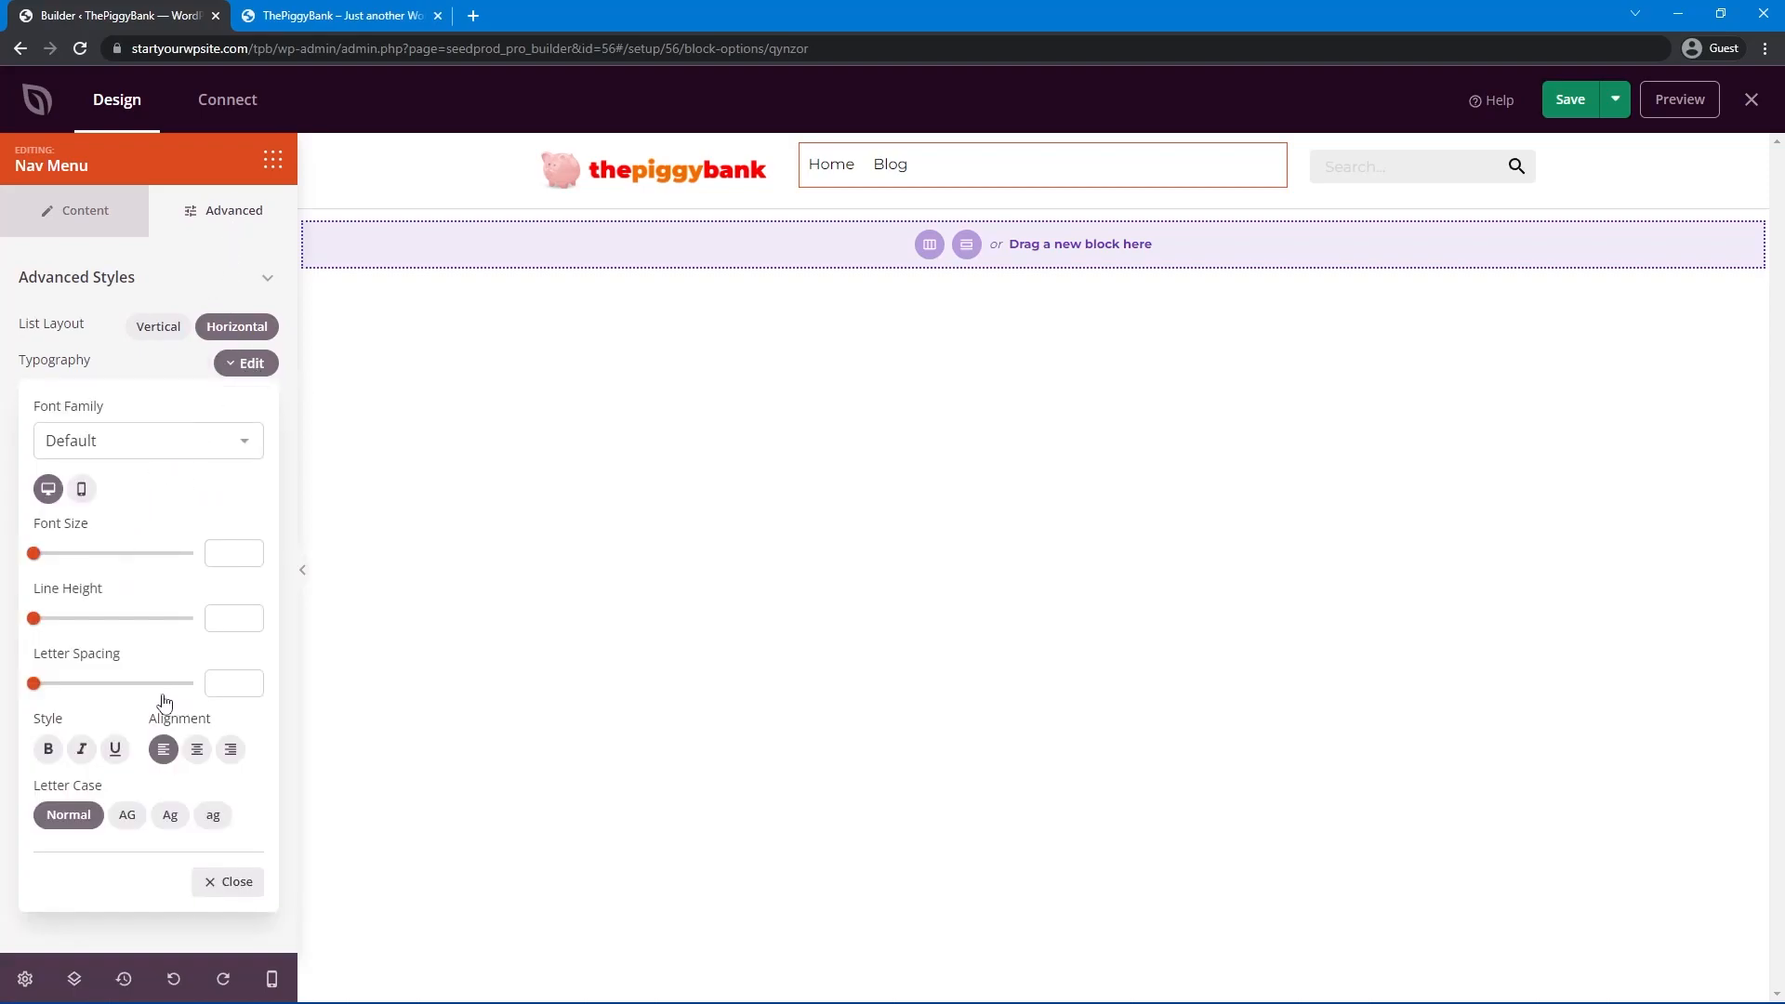
left_click(49, 749)
left_click(128, 814)
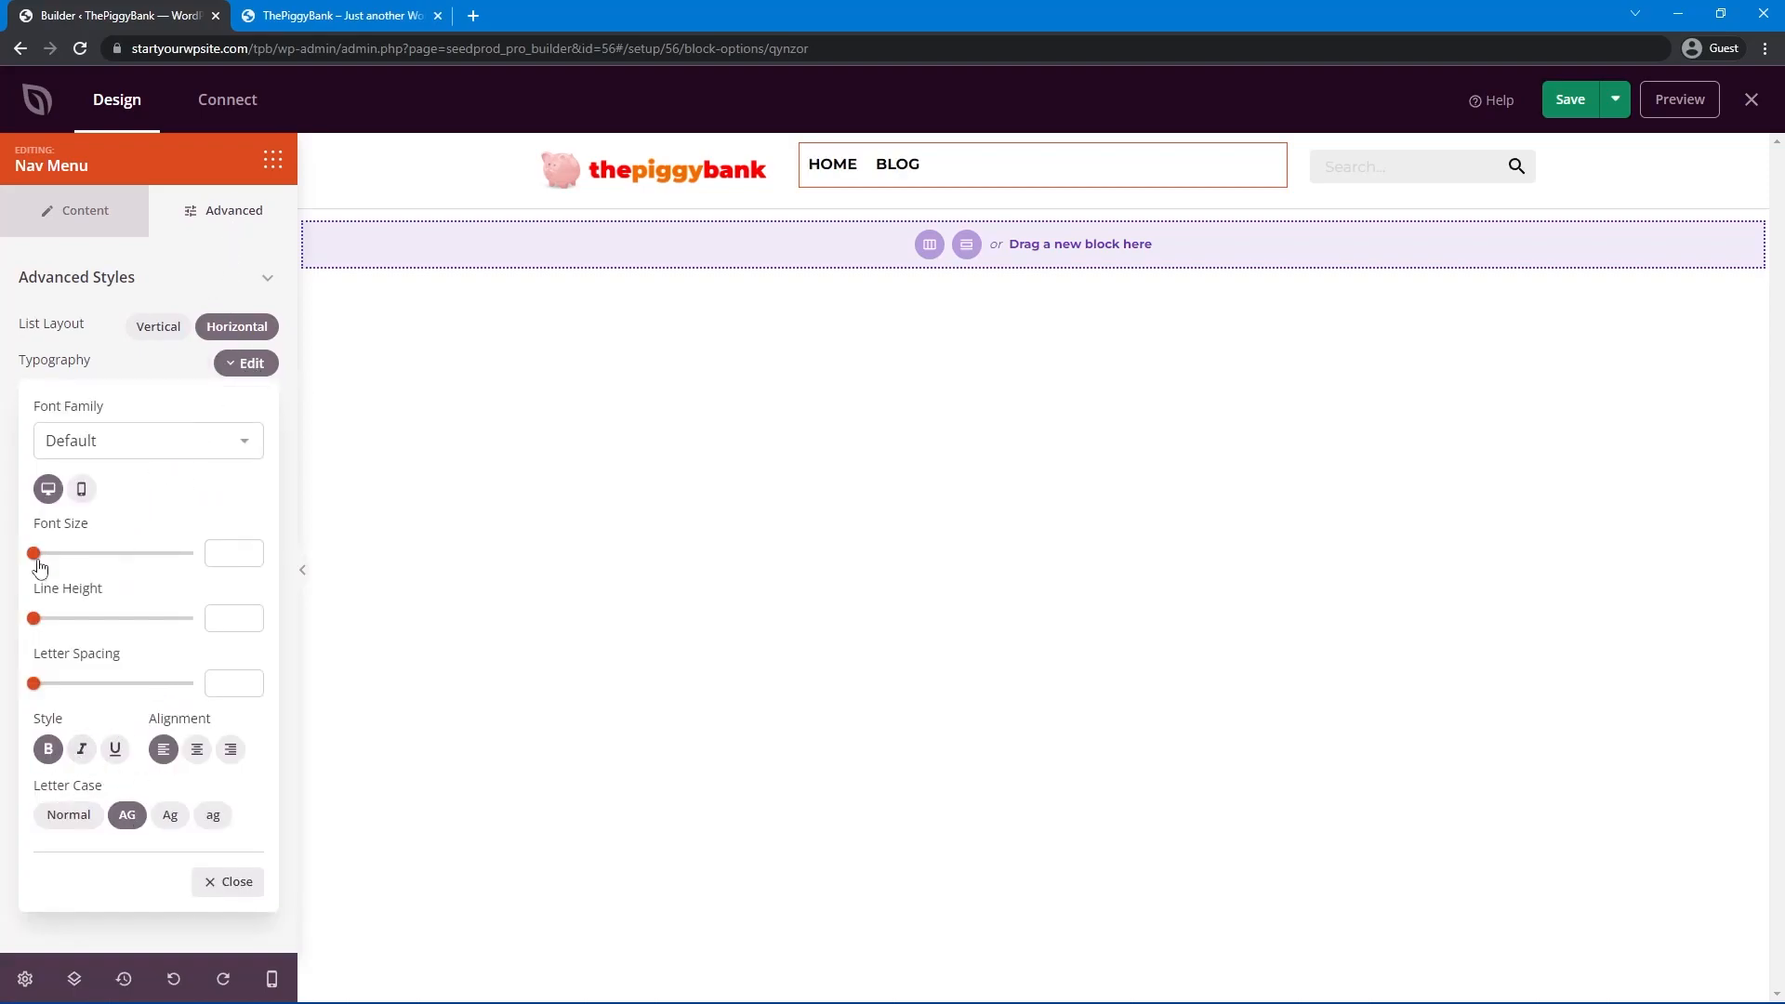
left_click_drag(39, 563, 50, 564)
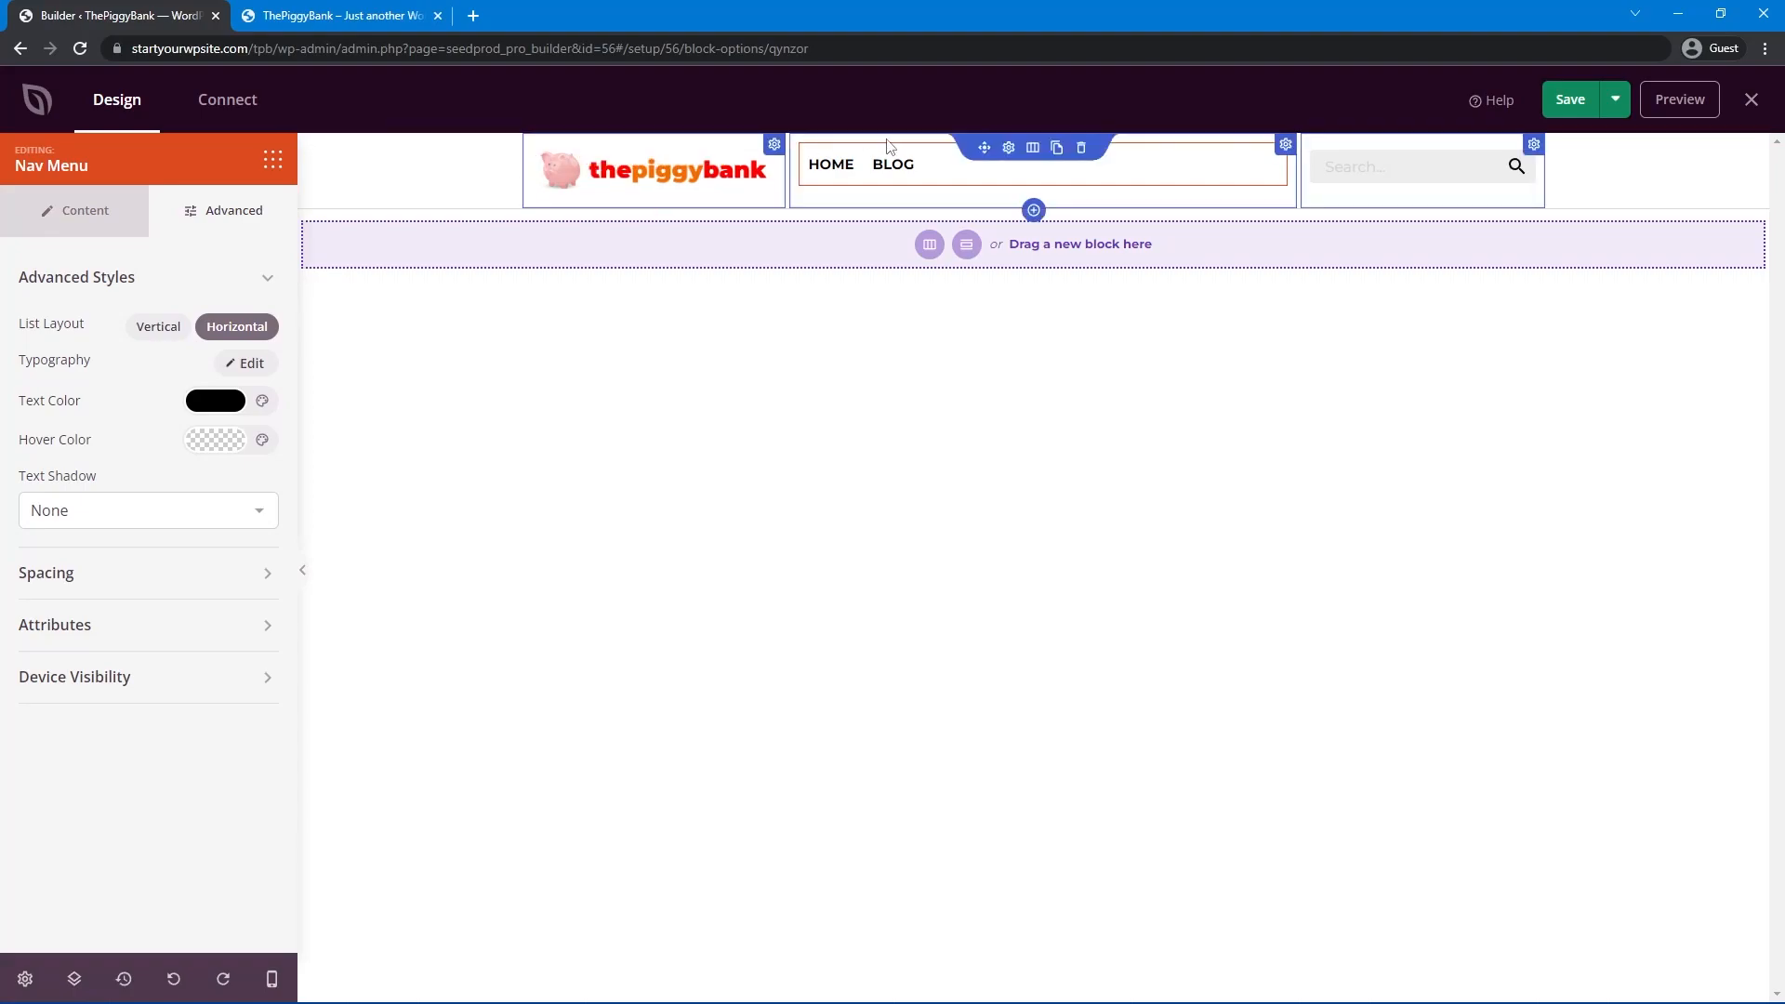
Center the header row's content vertically and save the Header template.
left_click(1008, 147)
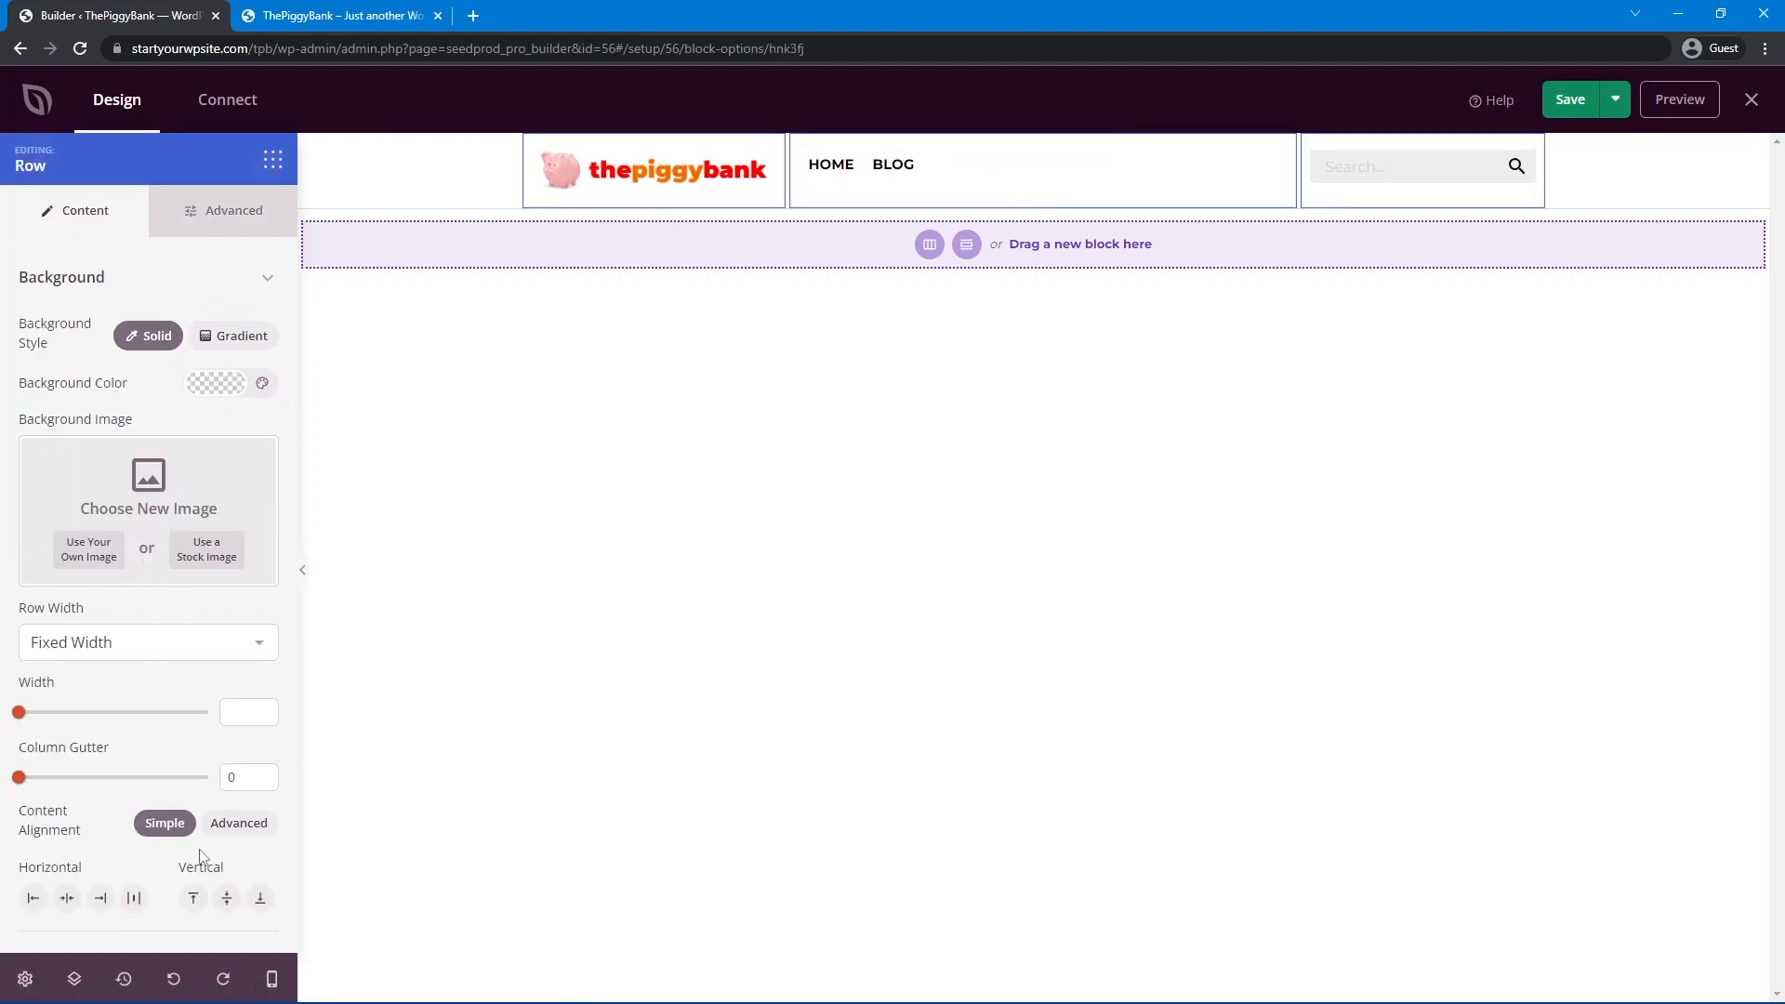
left_click(229, 902)
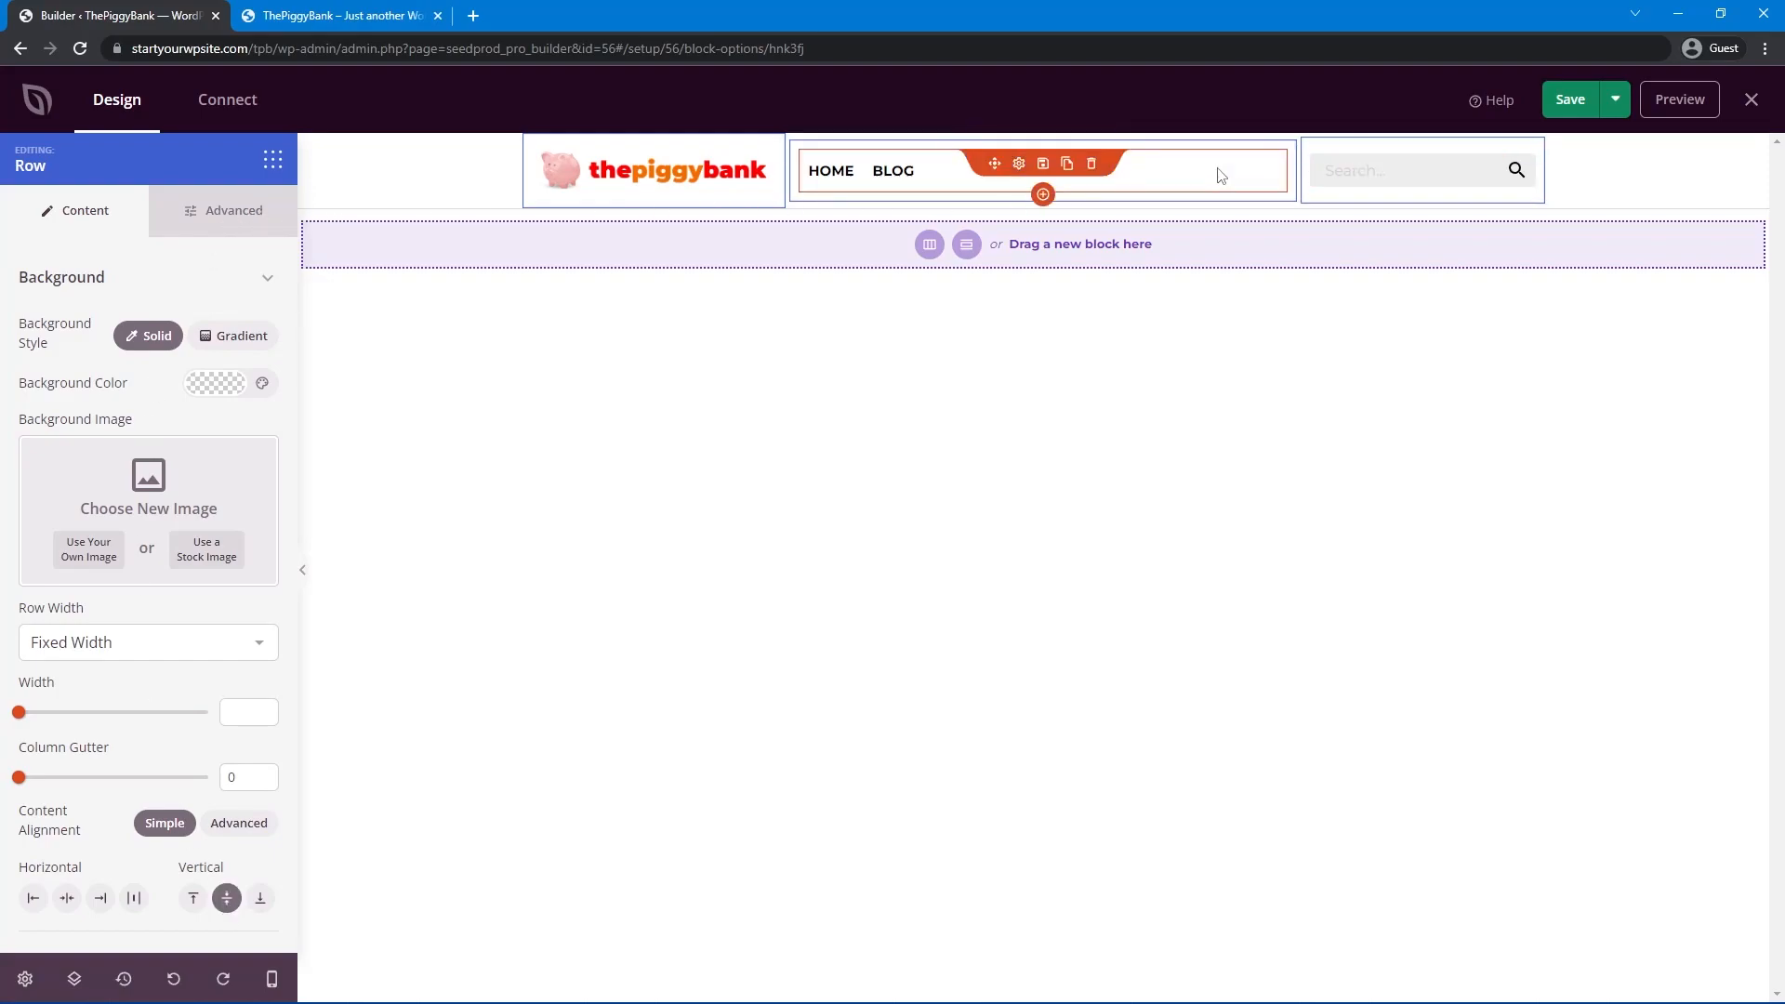
left_click(1571, 100)
Reload the live homepage and review it from the new header down to the footer.
left_click(335, 16)
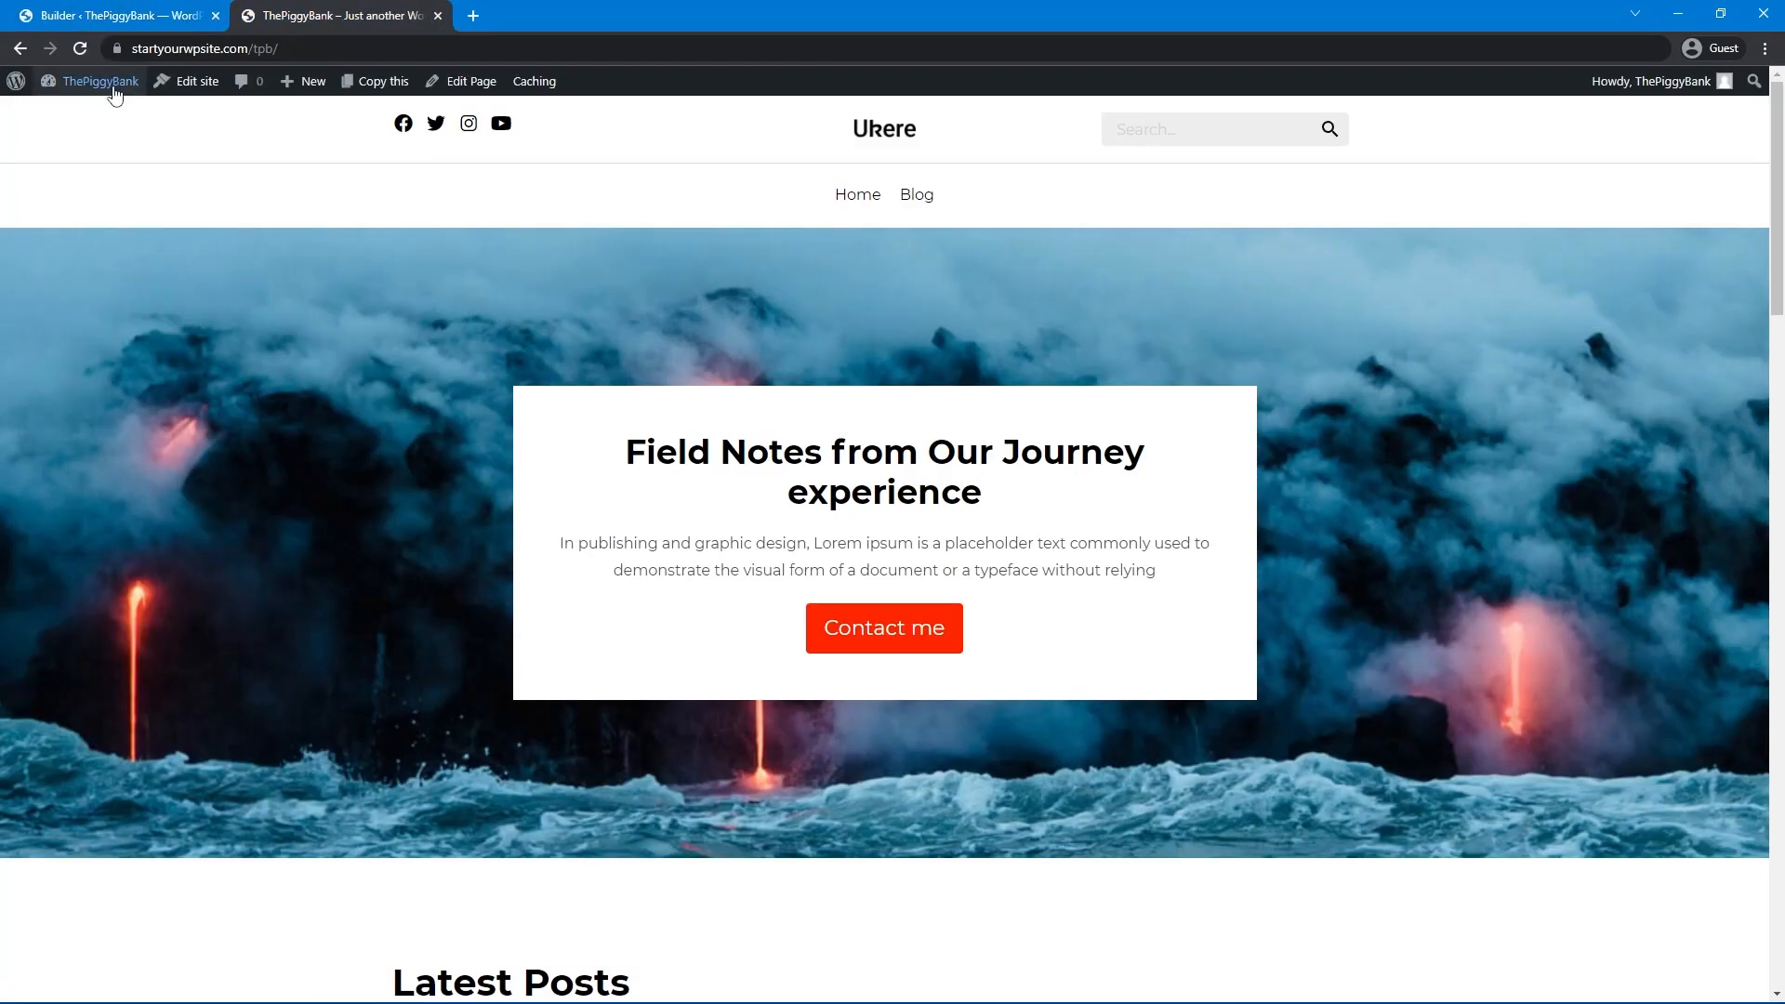
left_click(81, 49)
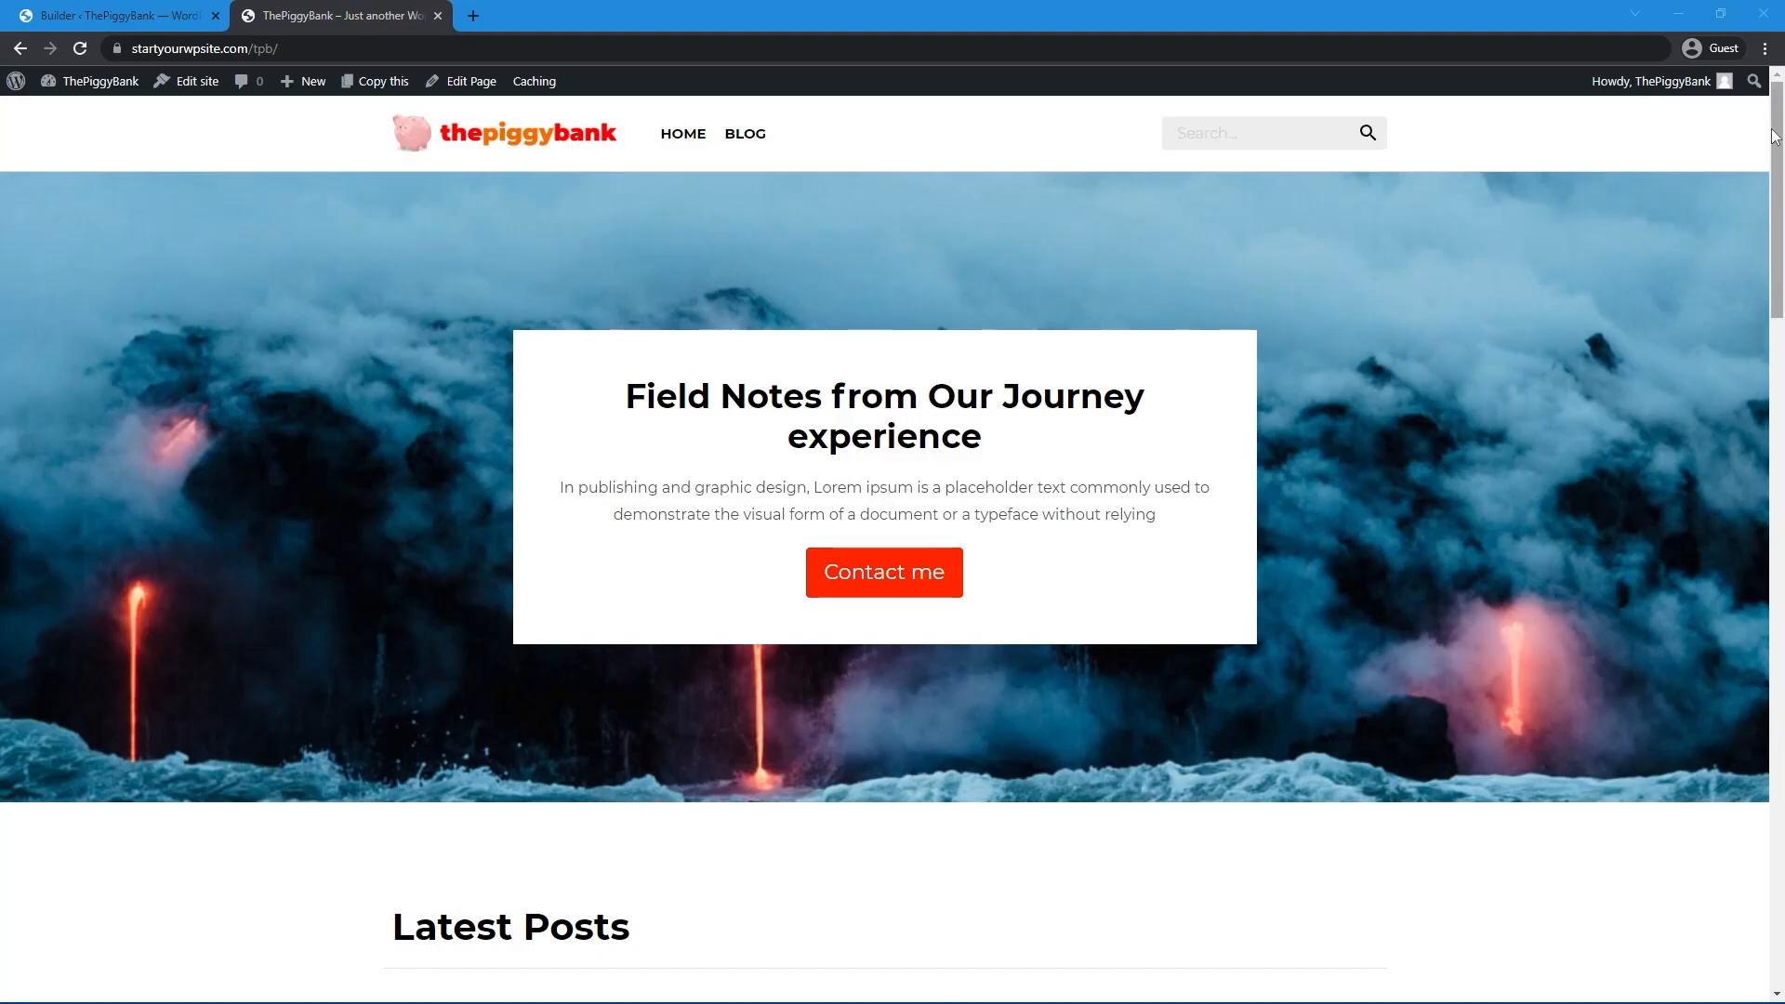
scroll(1748, 585, "down", 20)
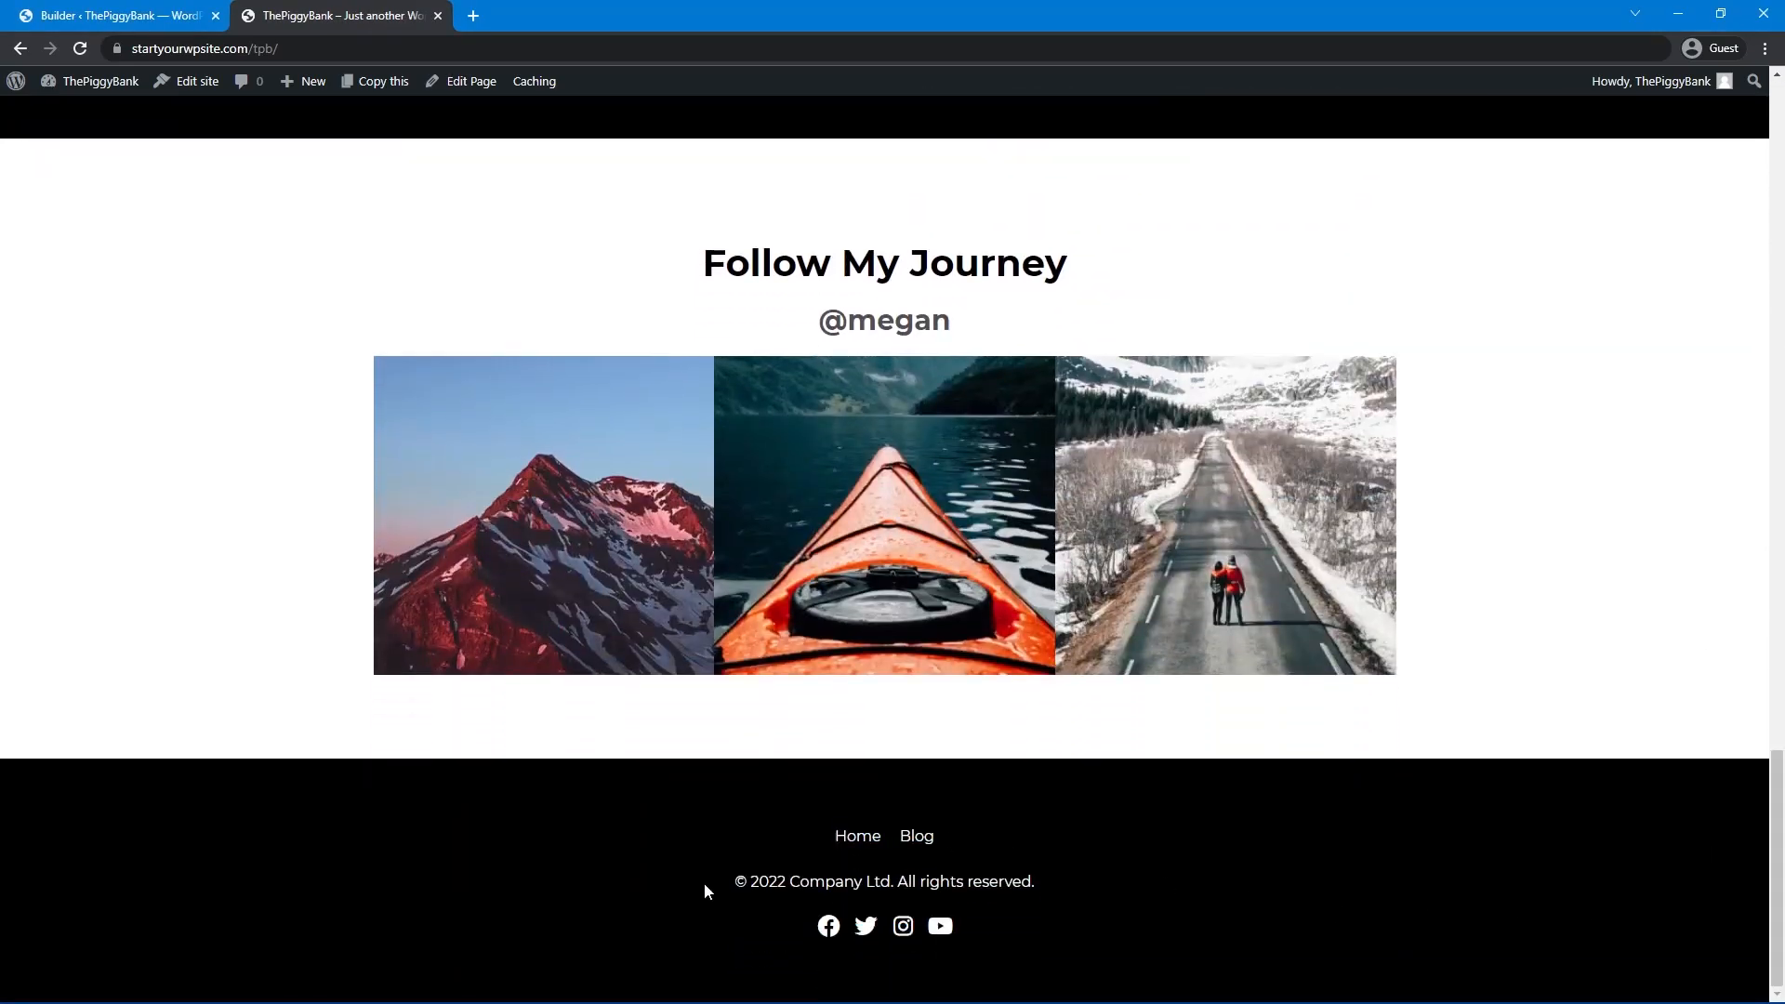
left_click_drag(1777, 965, 1721, 279)
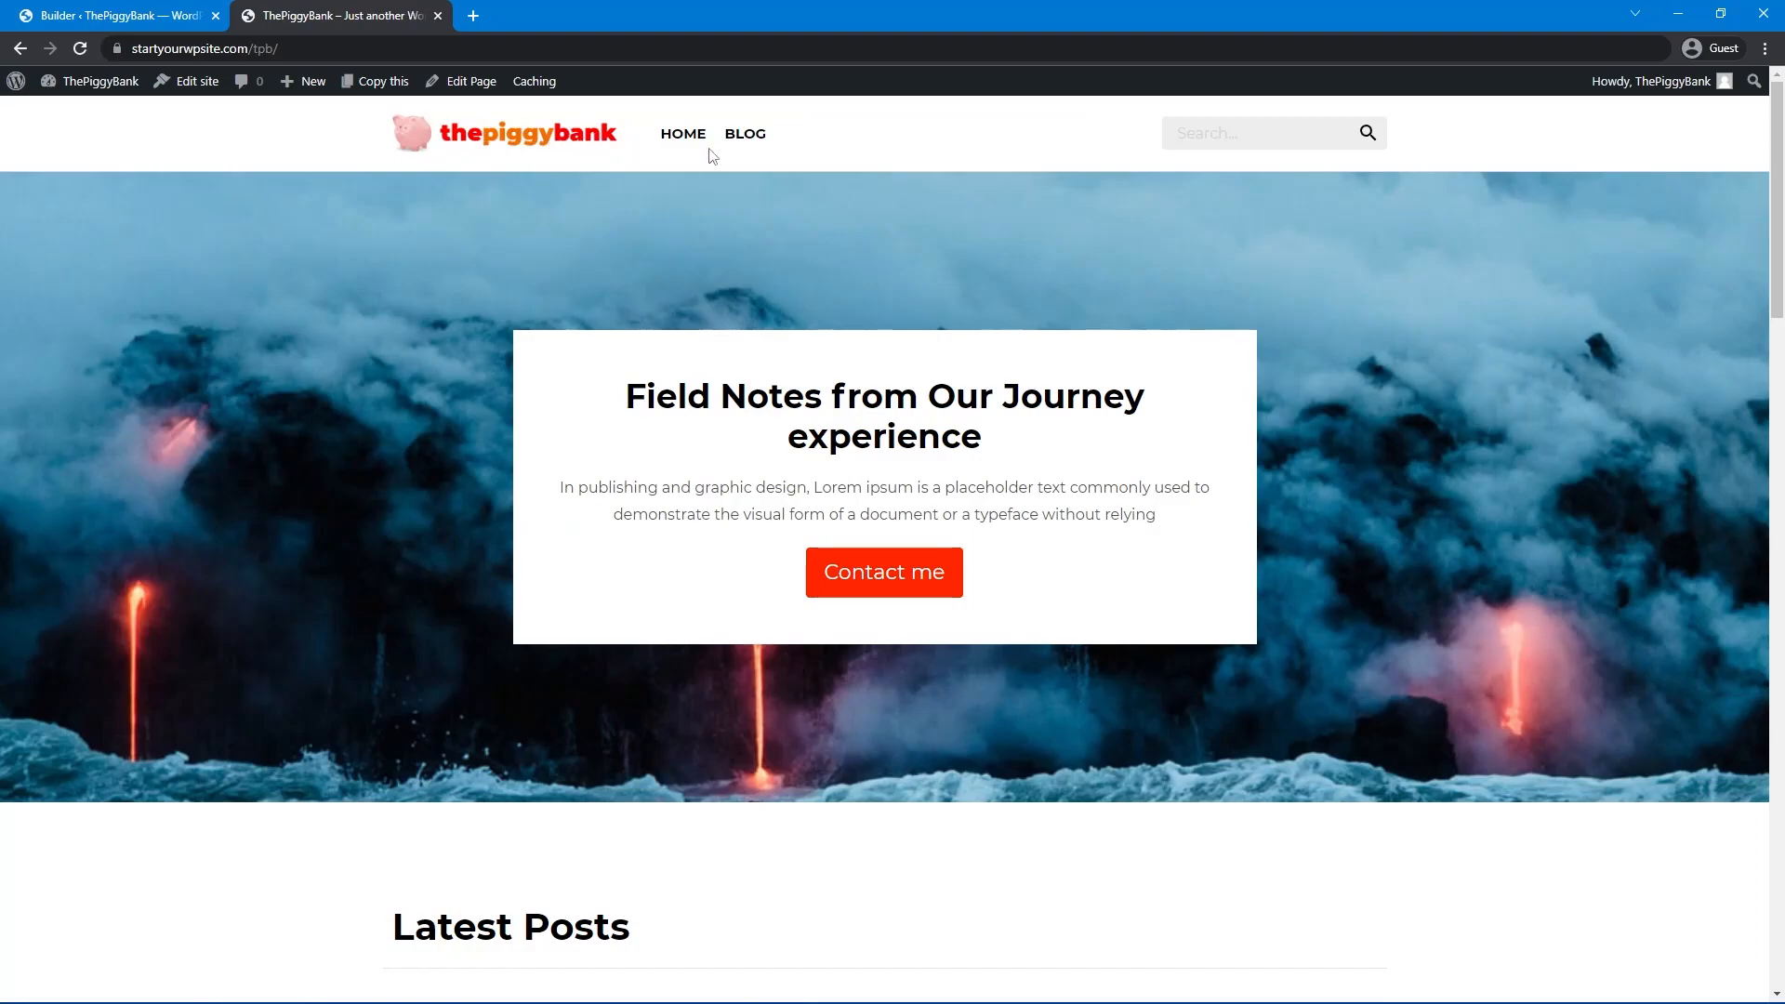
left_click(754, 145)
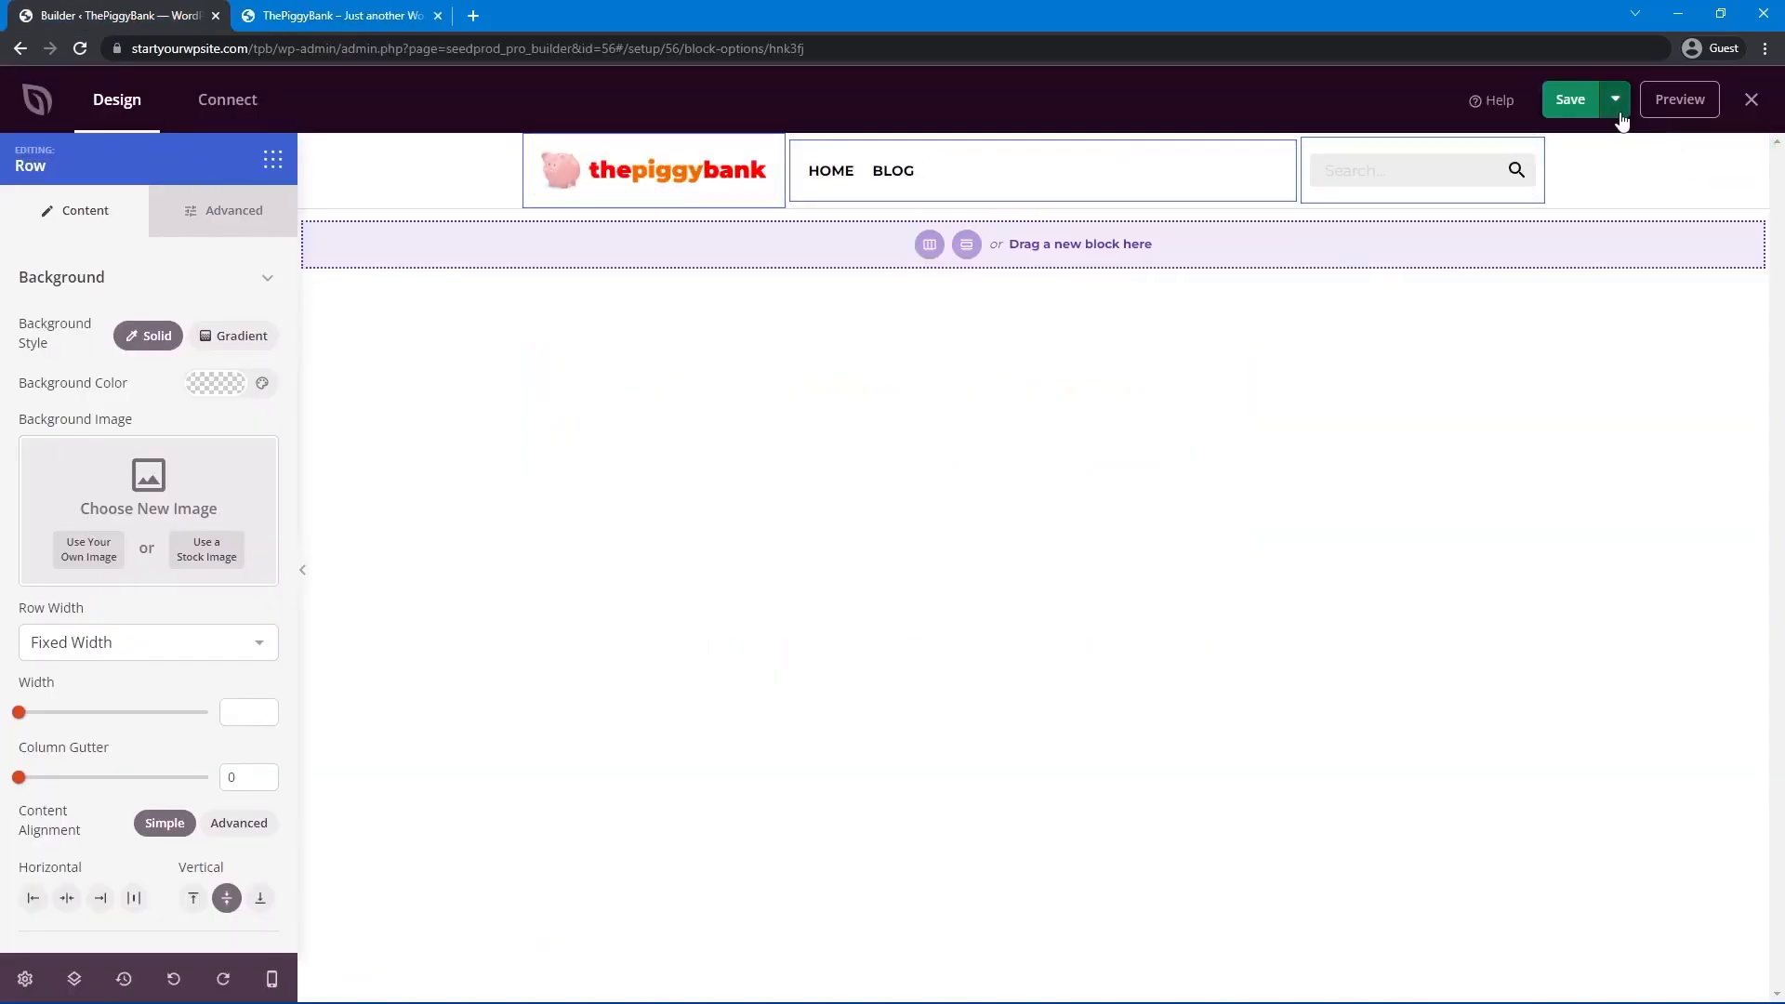
Save and close the Header template, and open the Footer template's design.
left_click(1592, 104)
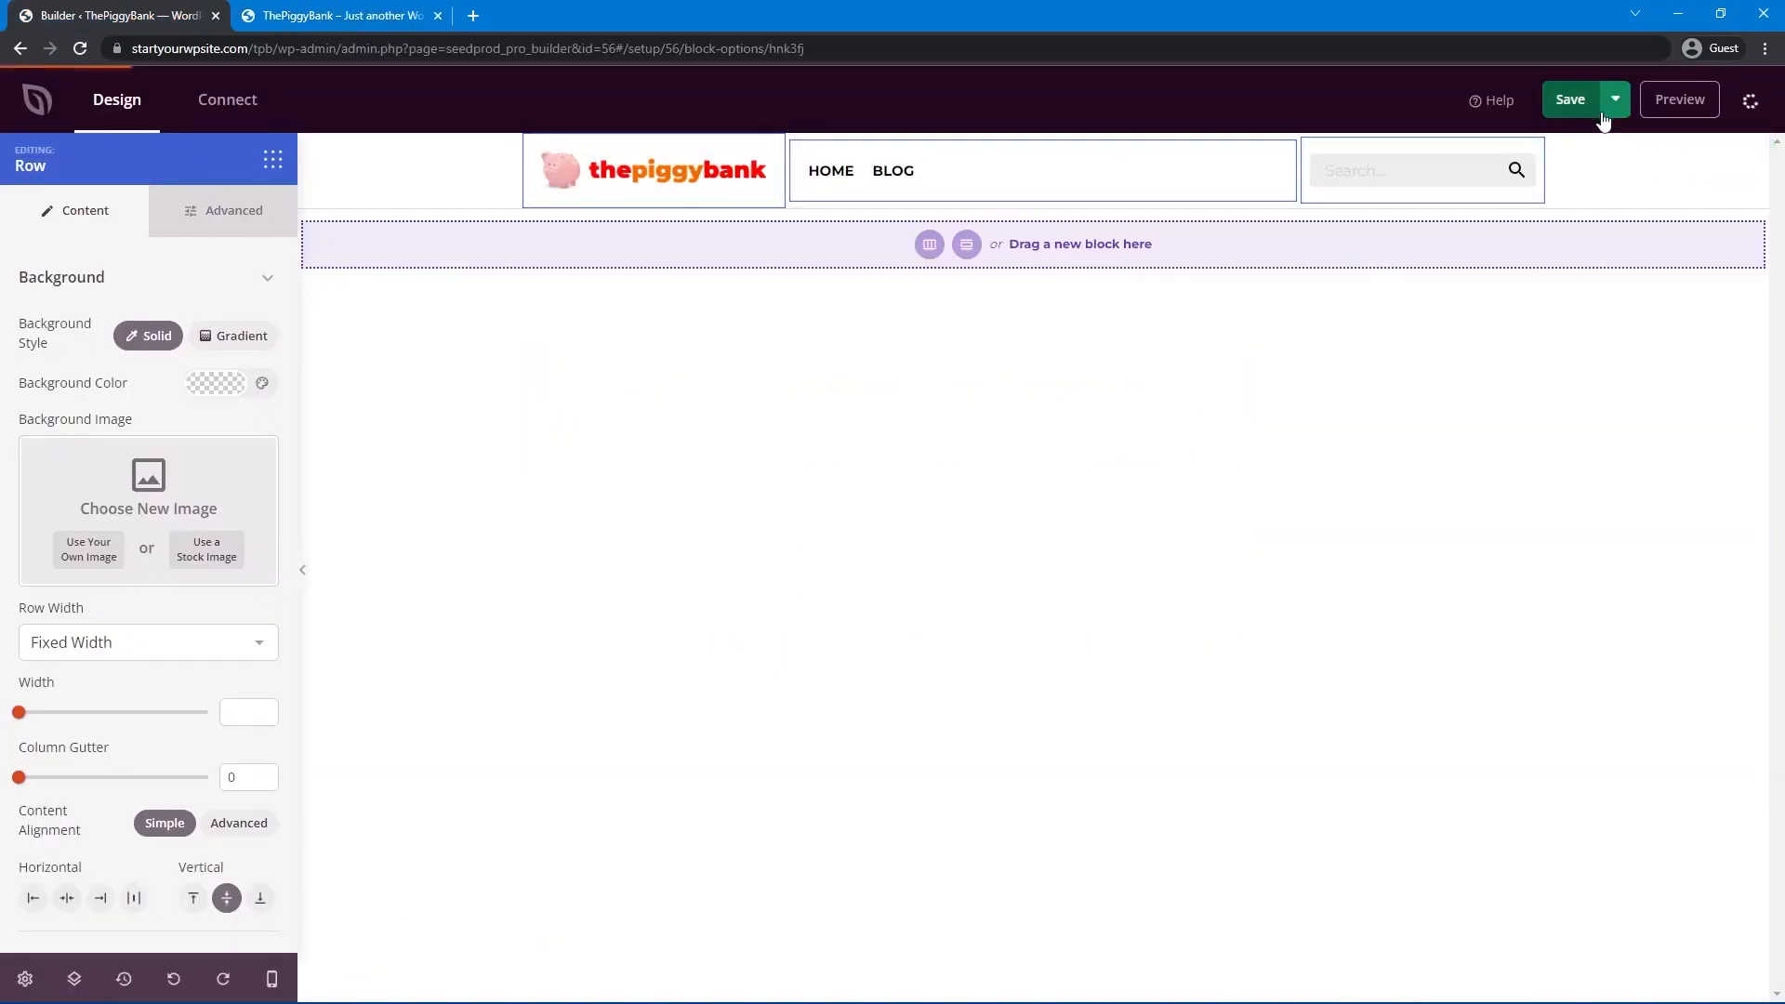
left_click(1754, 103)
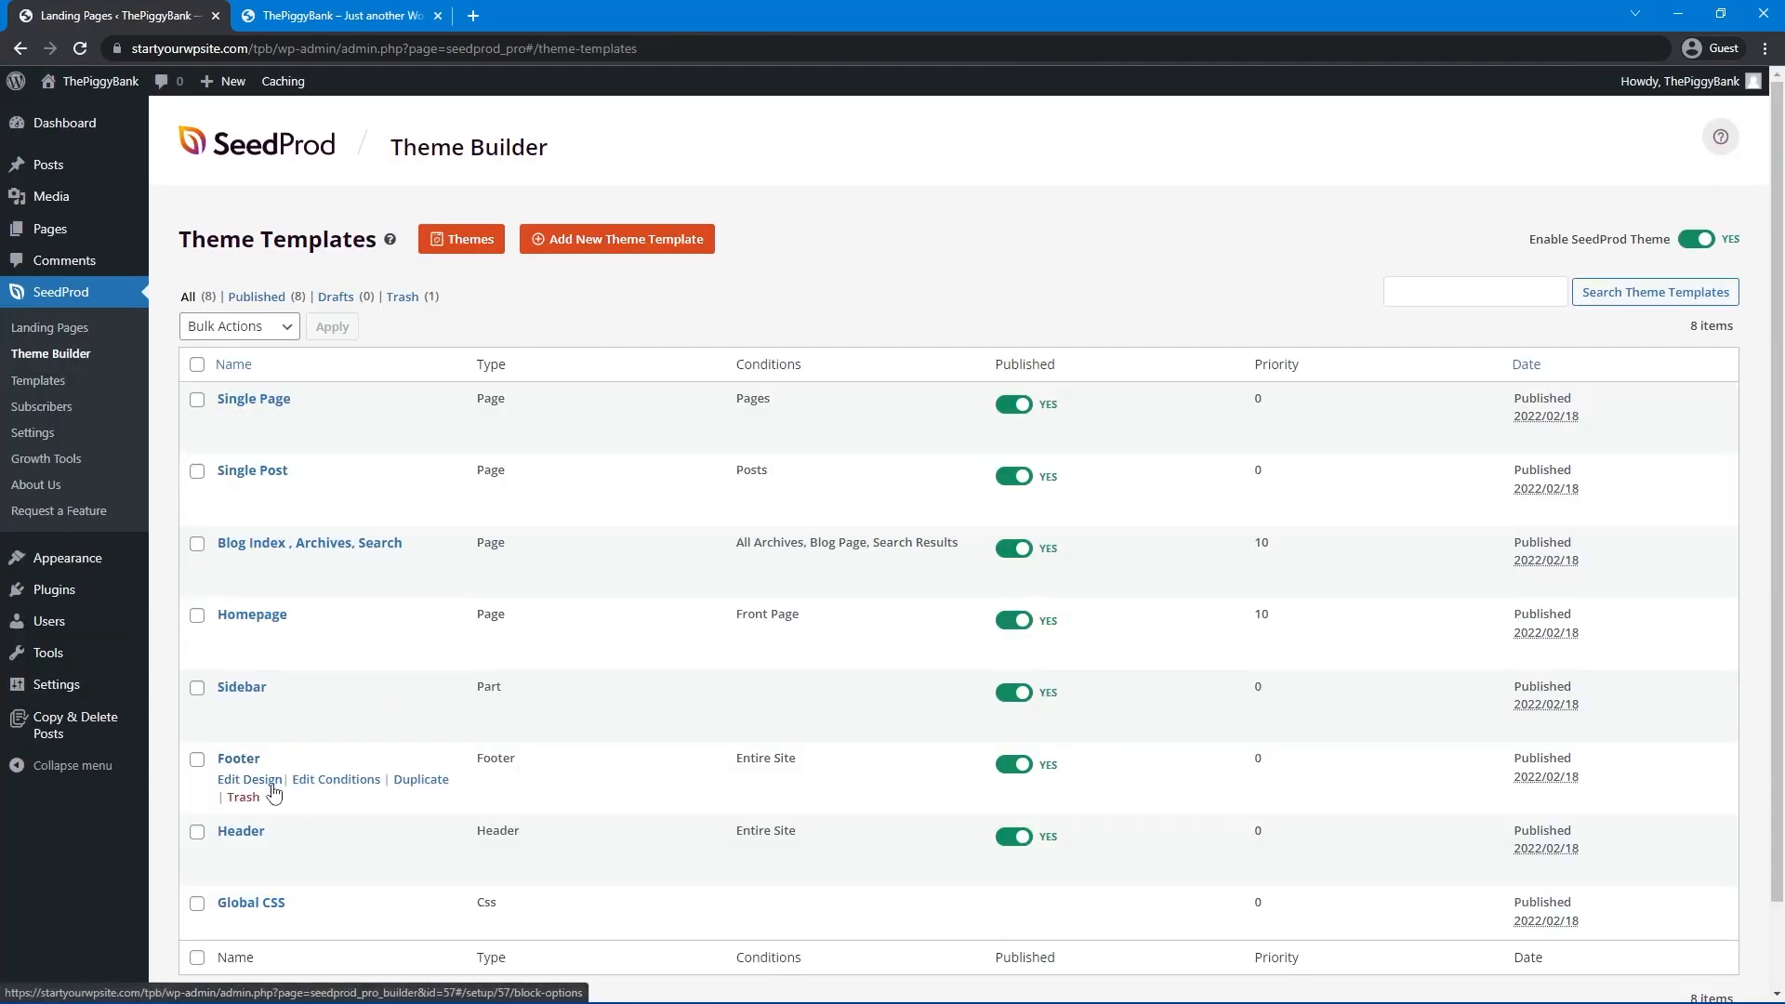
left_click(262, 782)
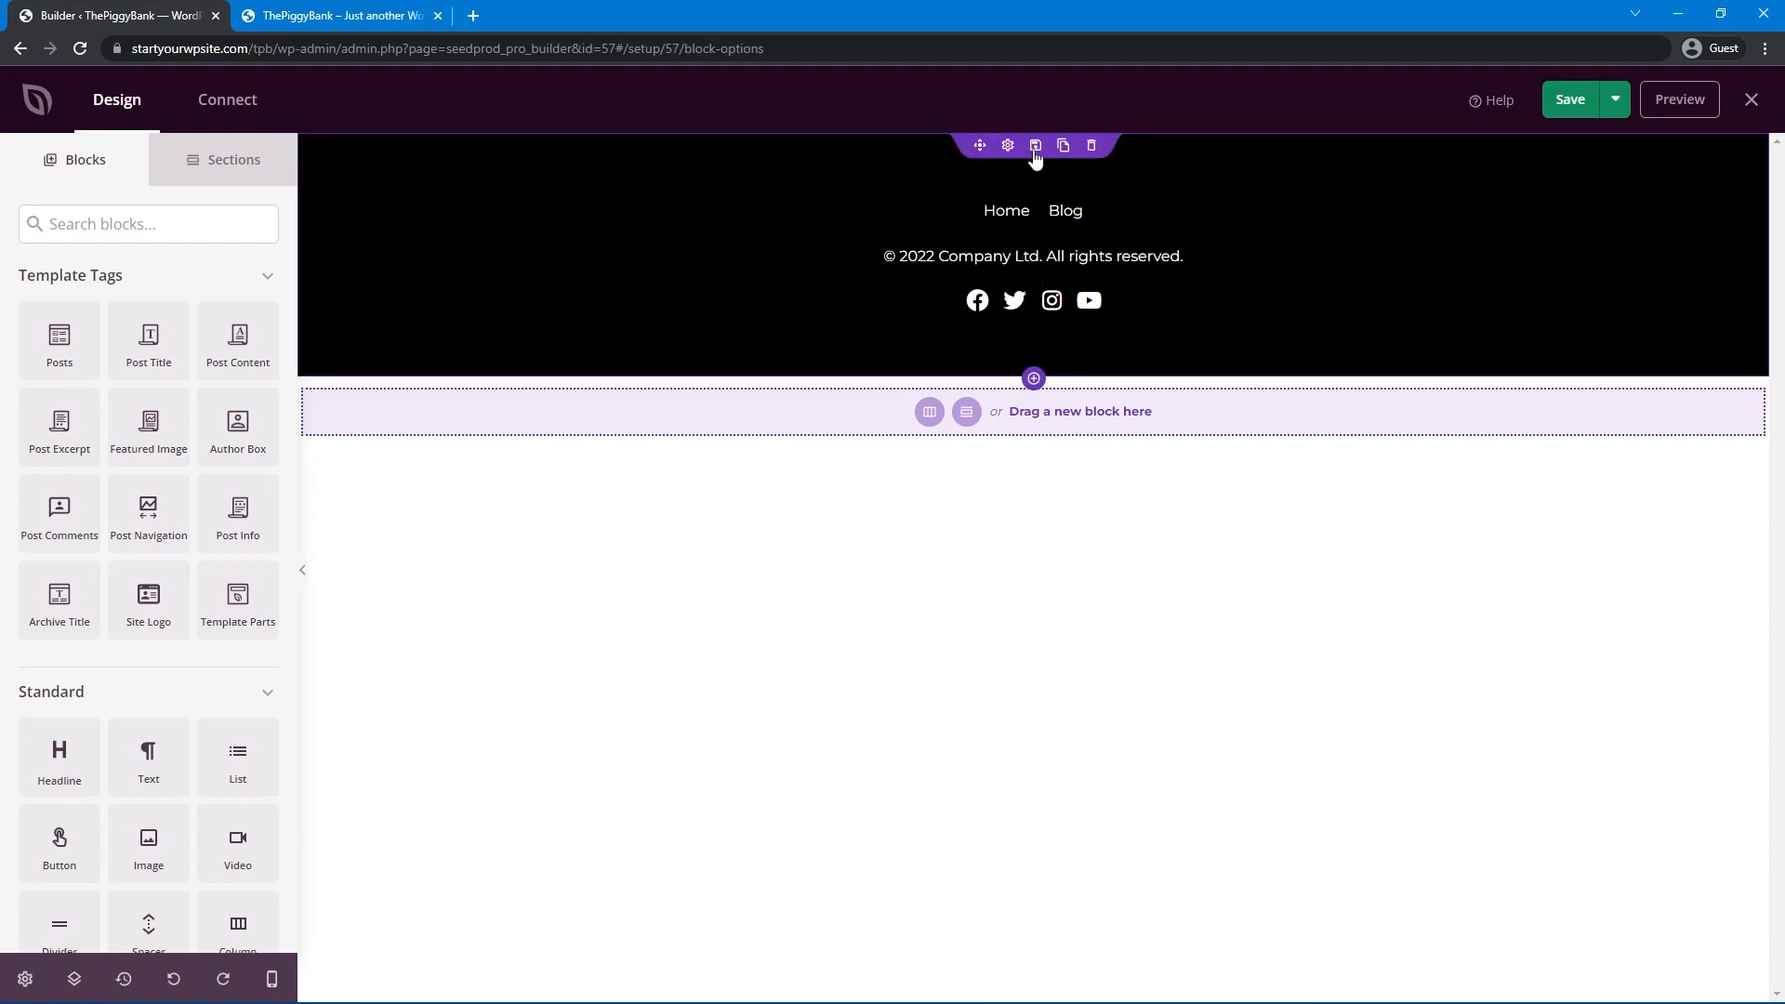
Delete the existing black footer section and add a new section with four equal columns.
left_click(1095, 148)
left_click(862, 554)
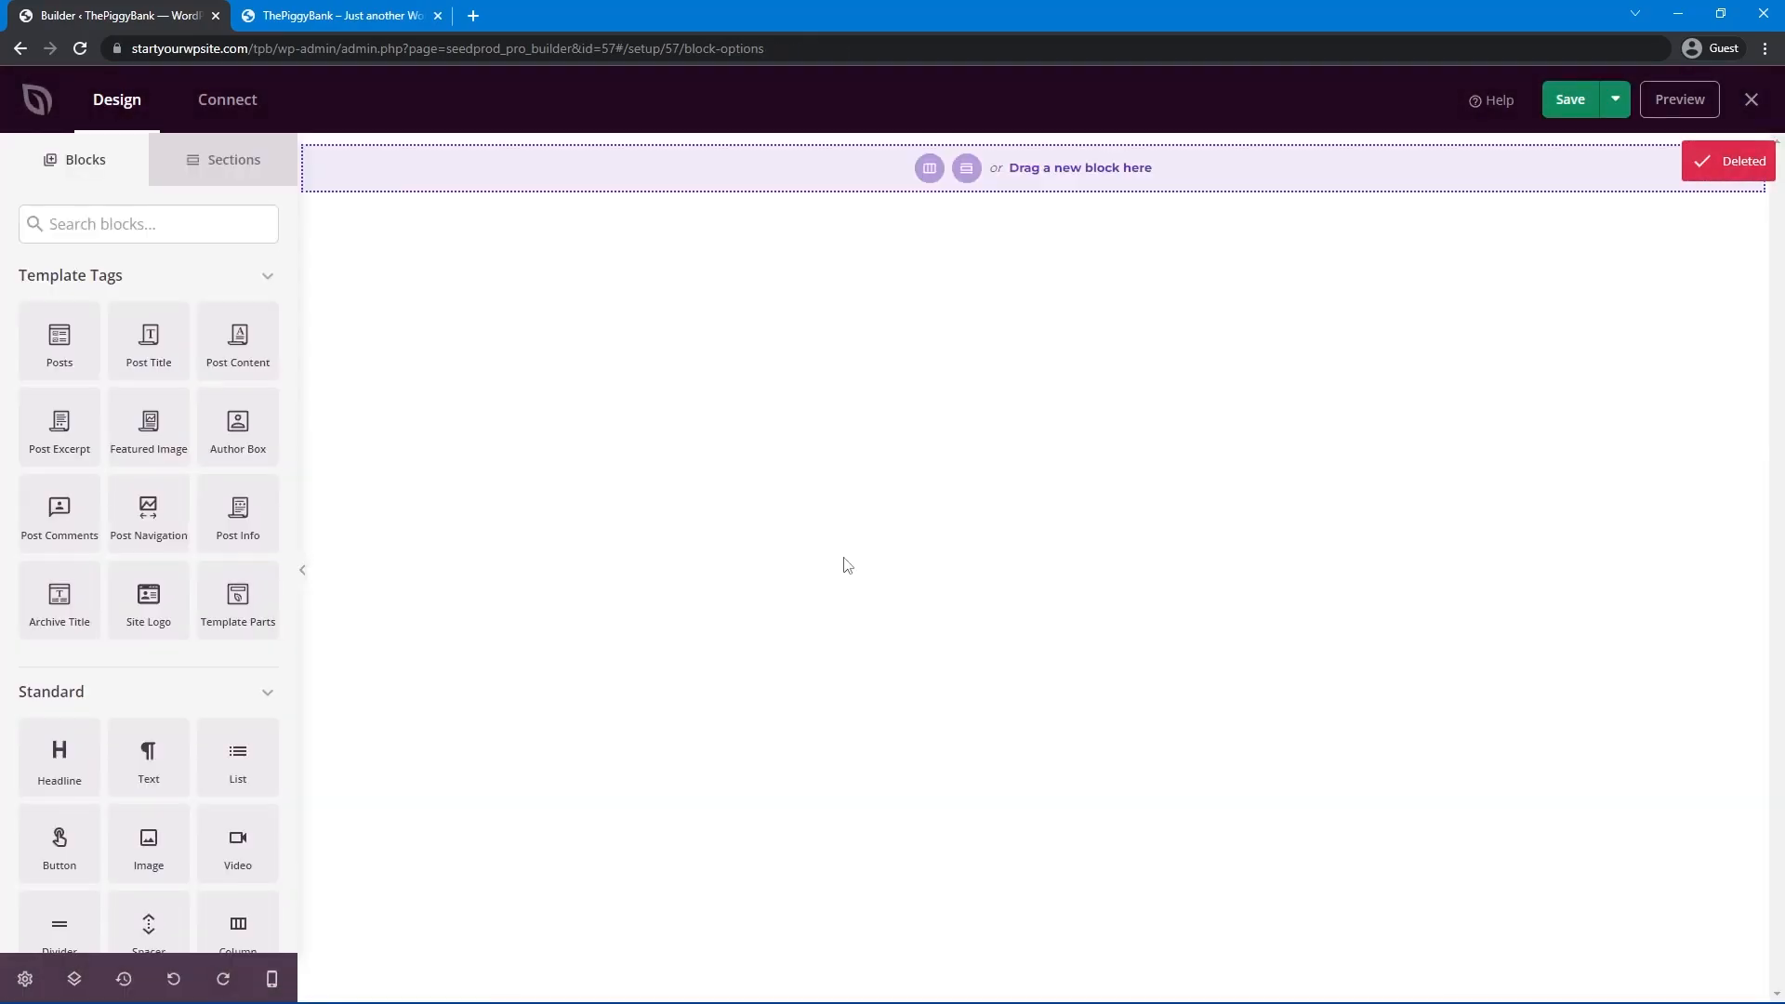
left_click(929, 169)
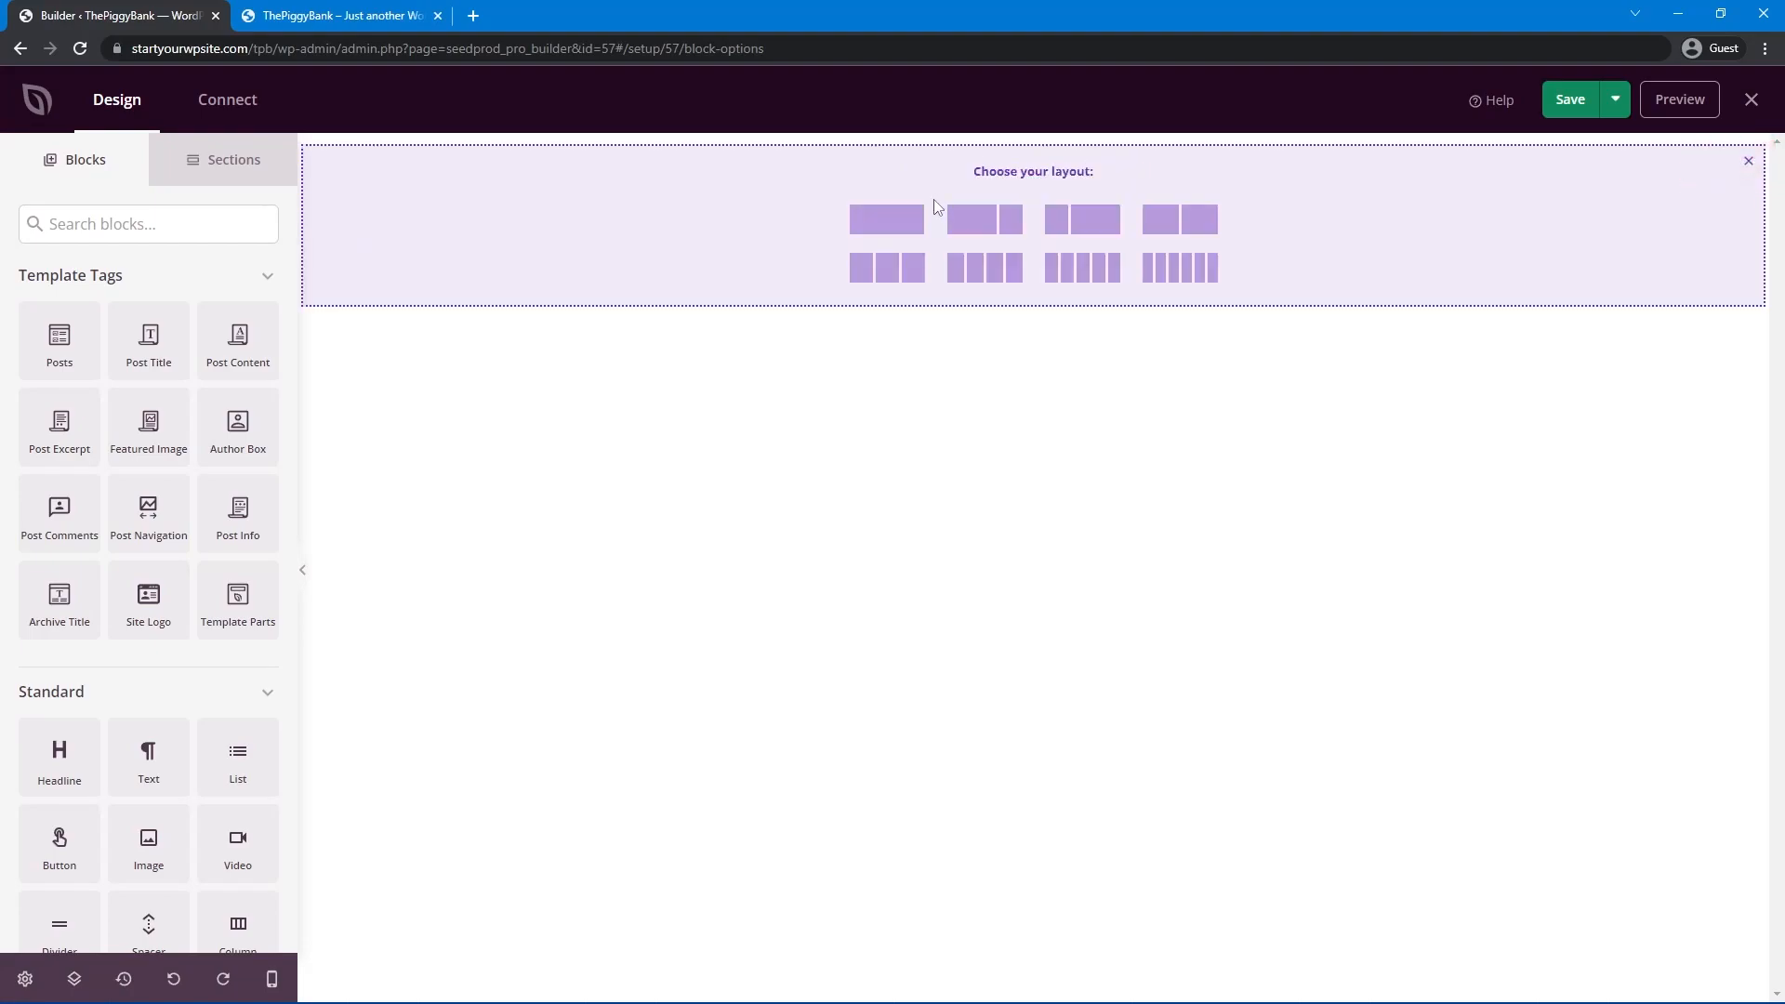
left_click(992, 279)
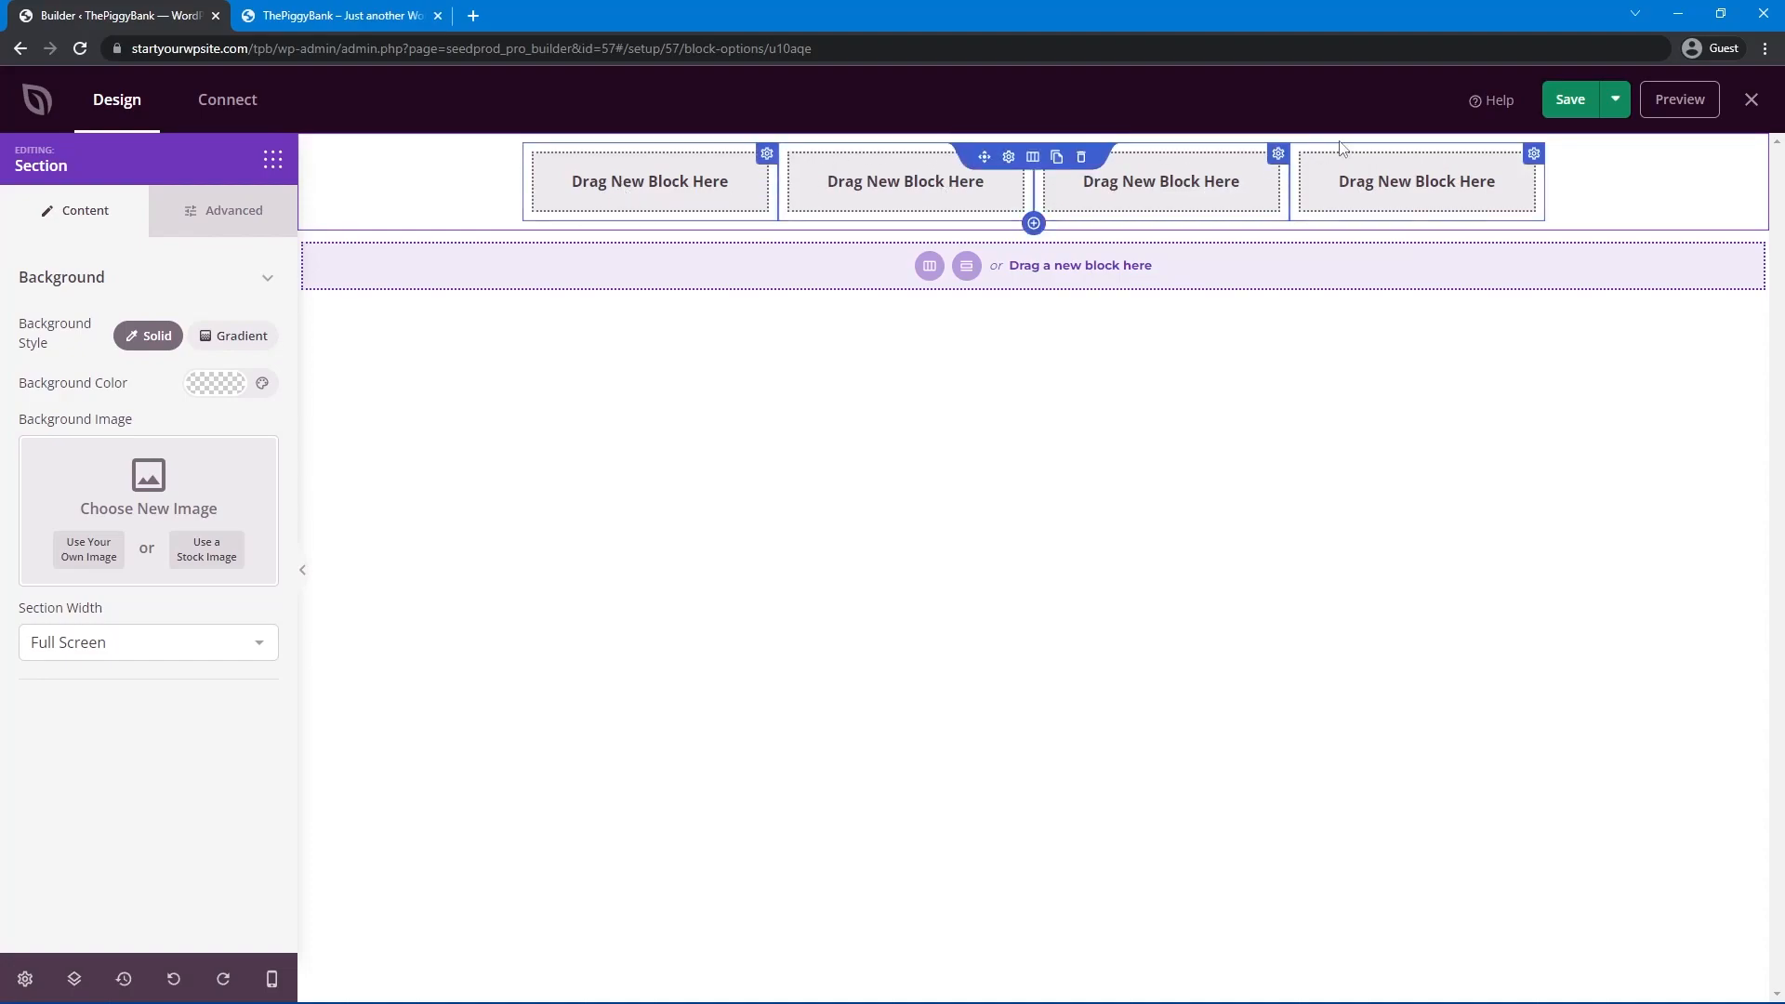
Widen the footer row's first column at the expense of the other three and set the row width to 950.
left_click(1026, 177)
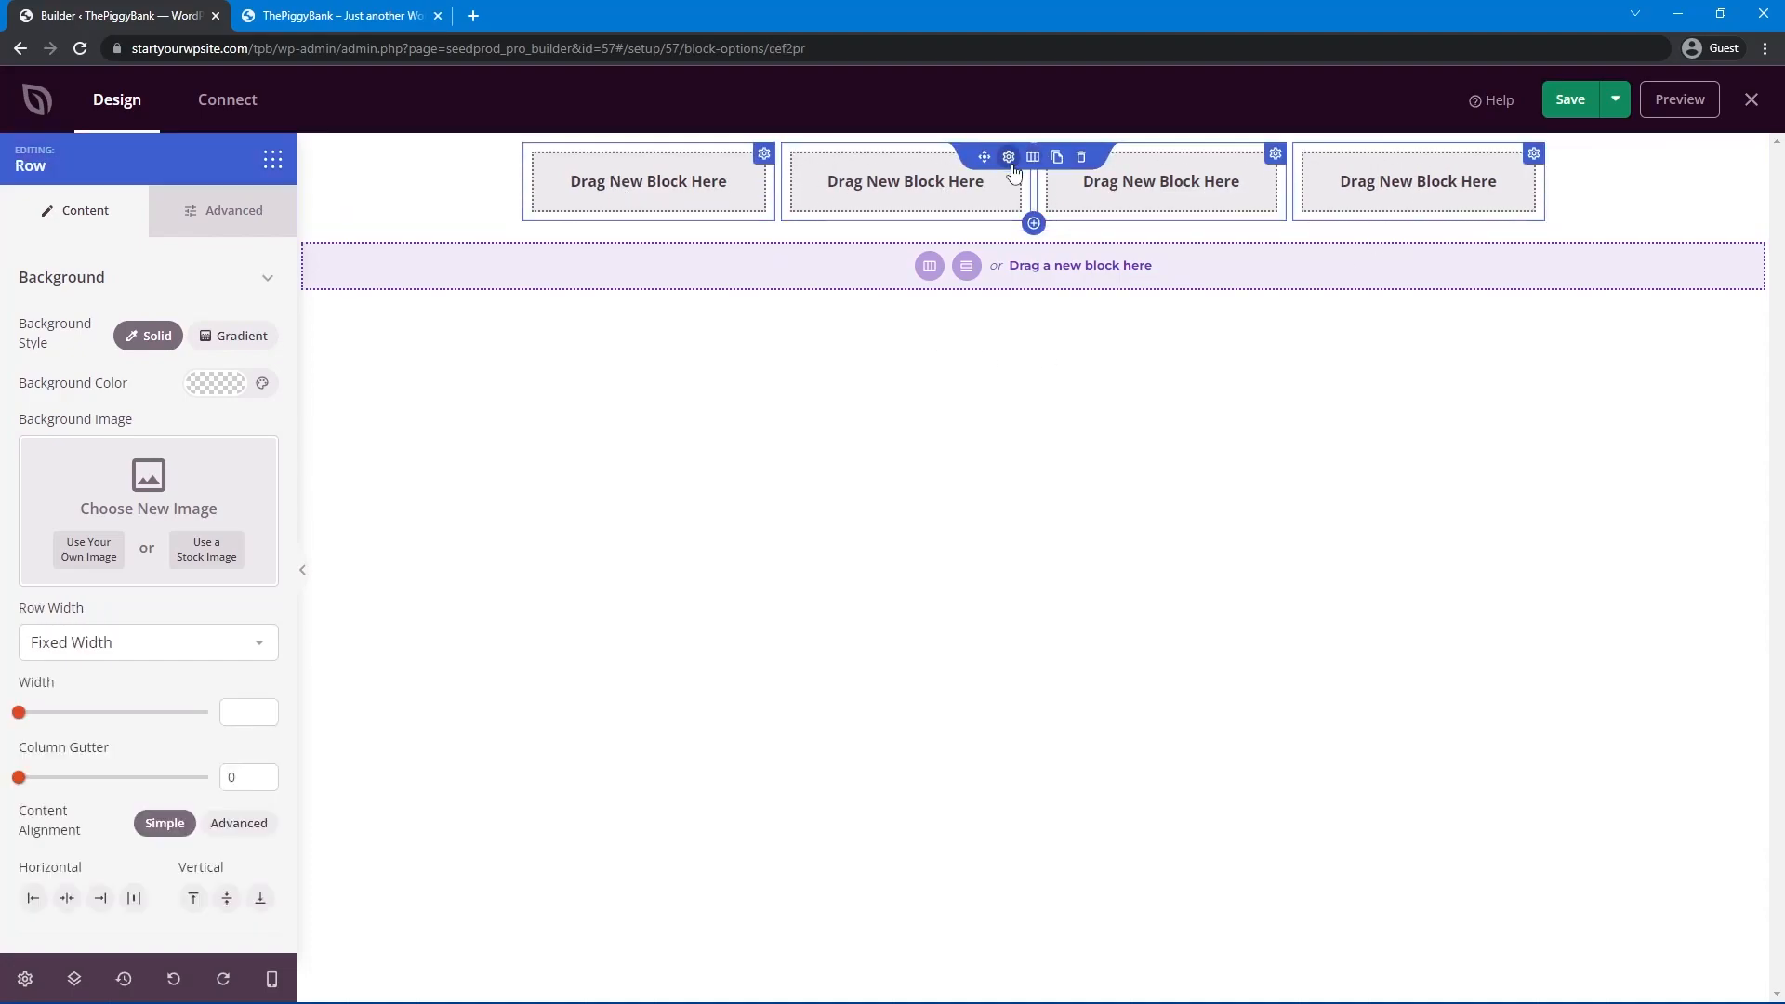
left_click_drag(776, 185, 837, 185)
left_click_drag(1033, 183, 1079, 183)
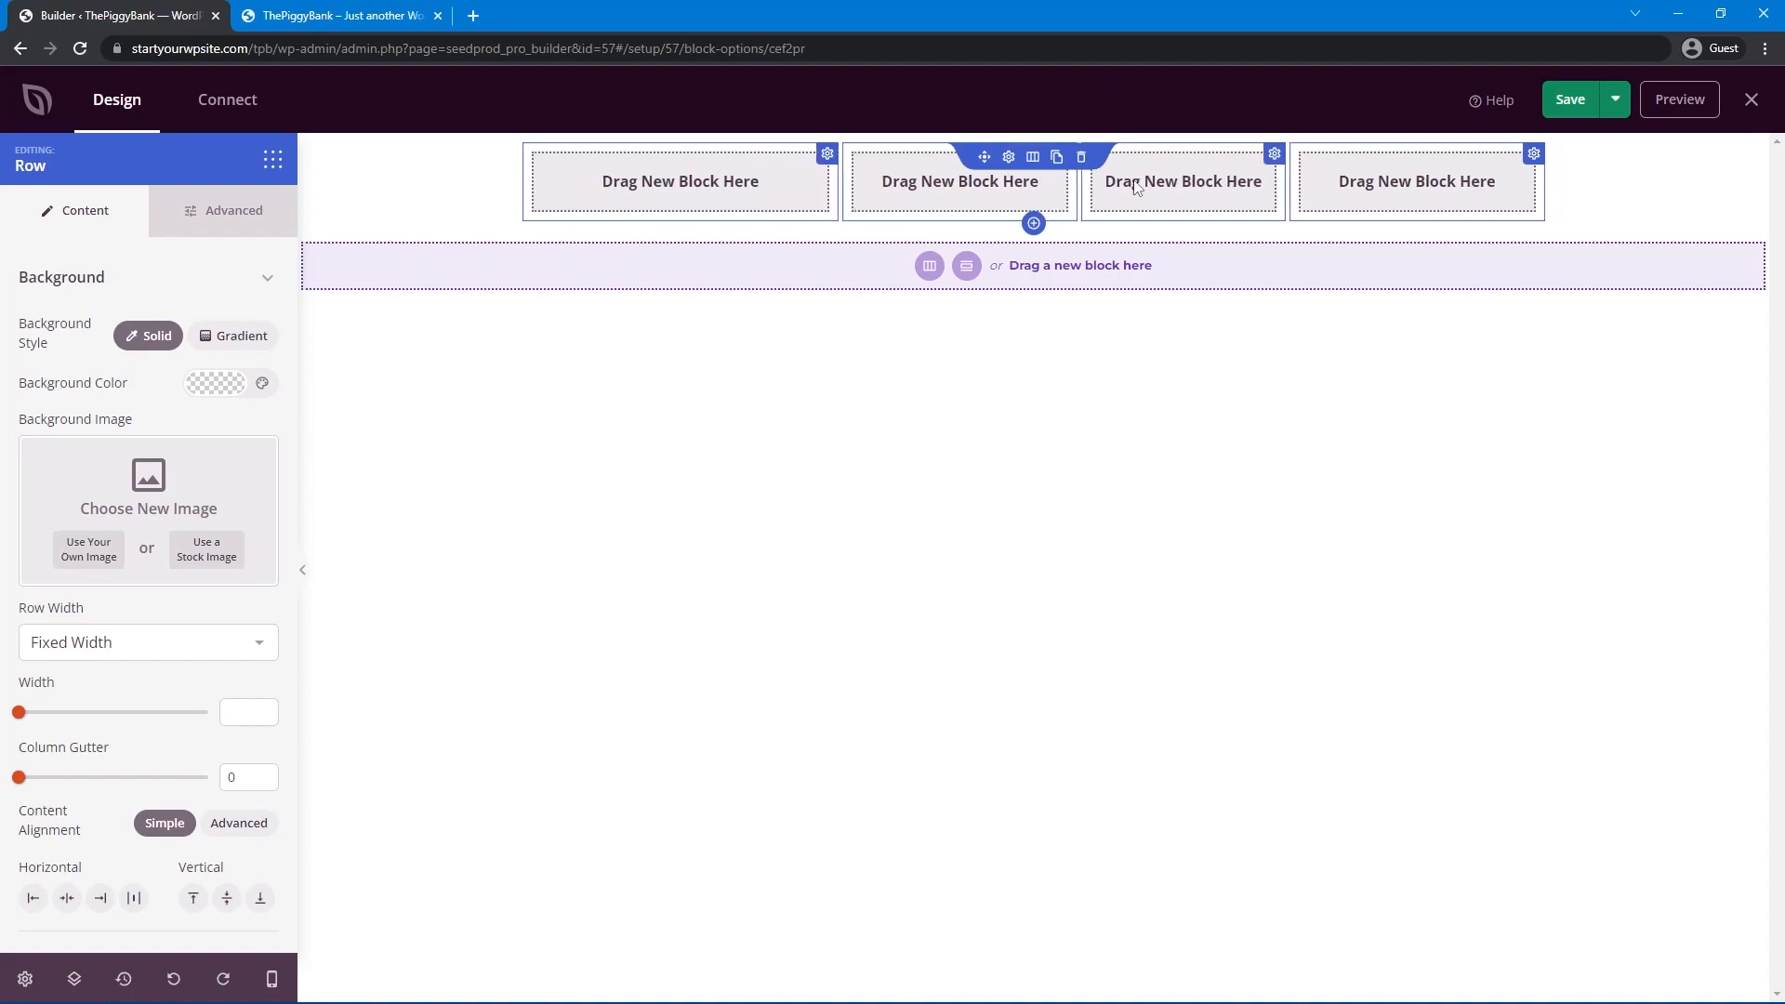
left_click_drag(1287, 181, 1328, 181)
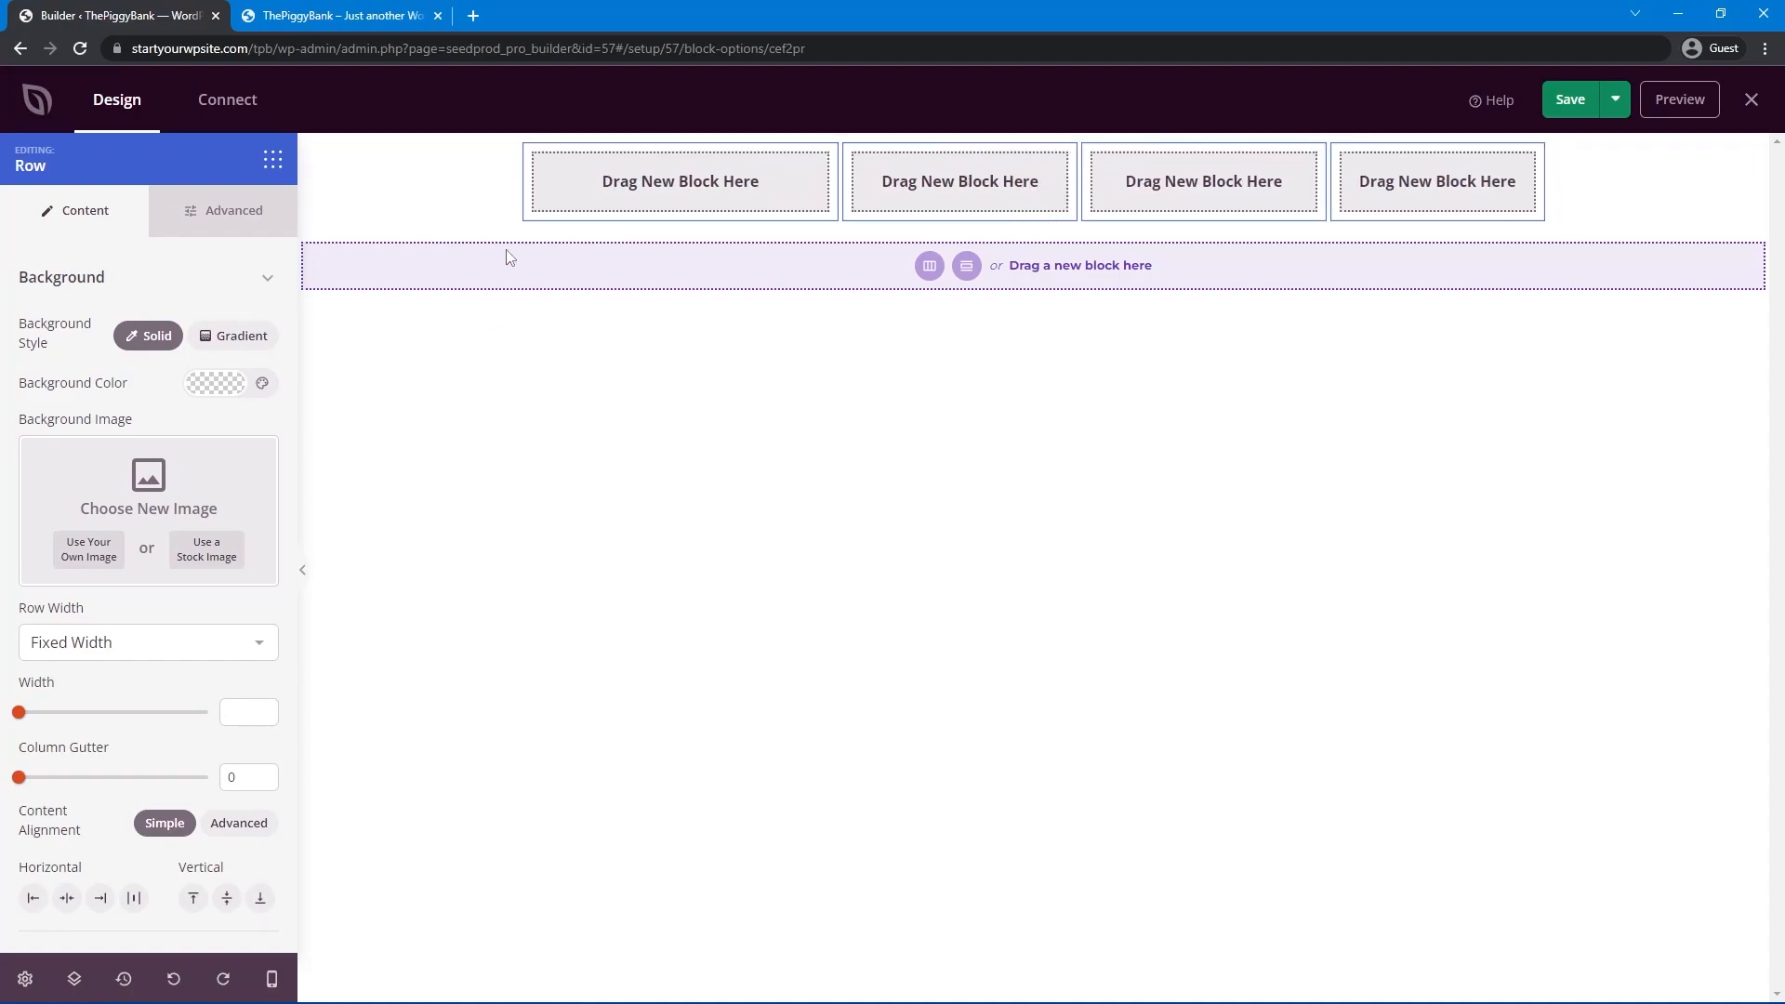
left_click_drag(22, 714, 107, 725)
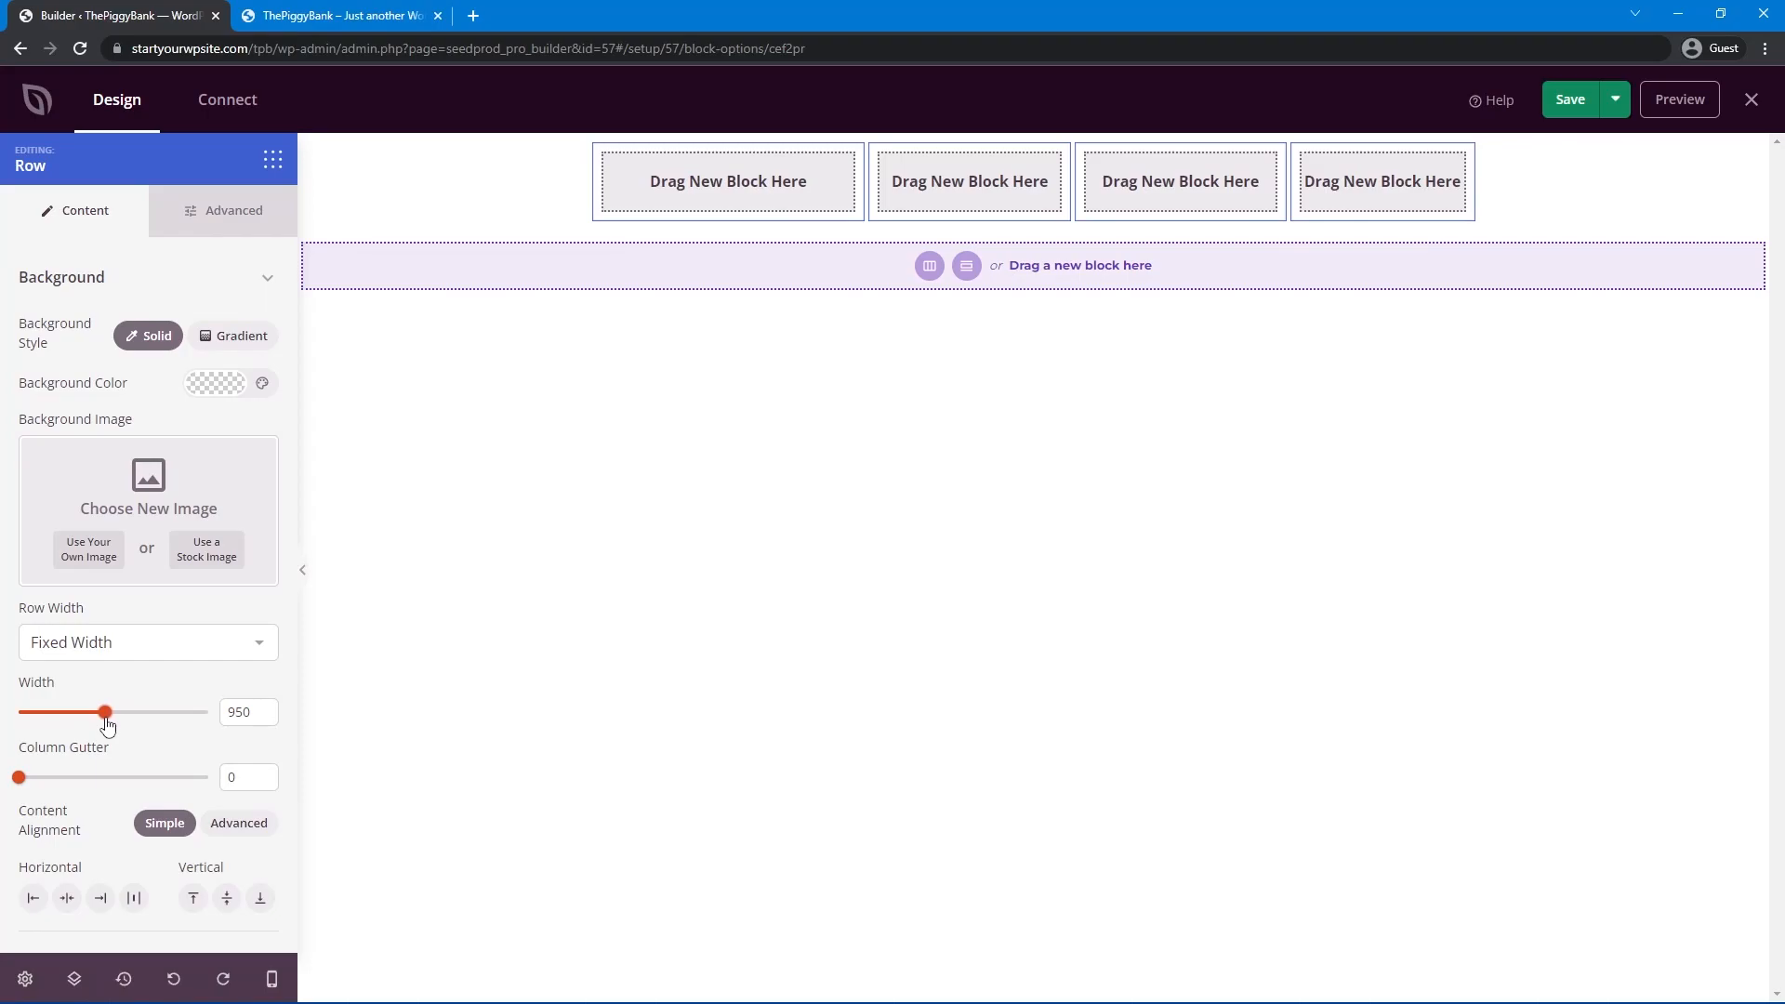
Add an Image block with the thepiggybank logo to the footer row's first column.
left_click(272, 160)
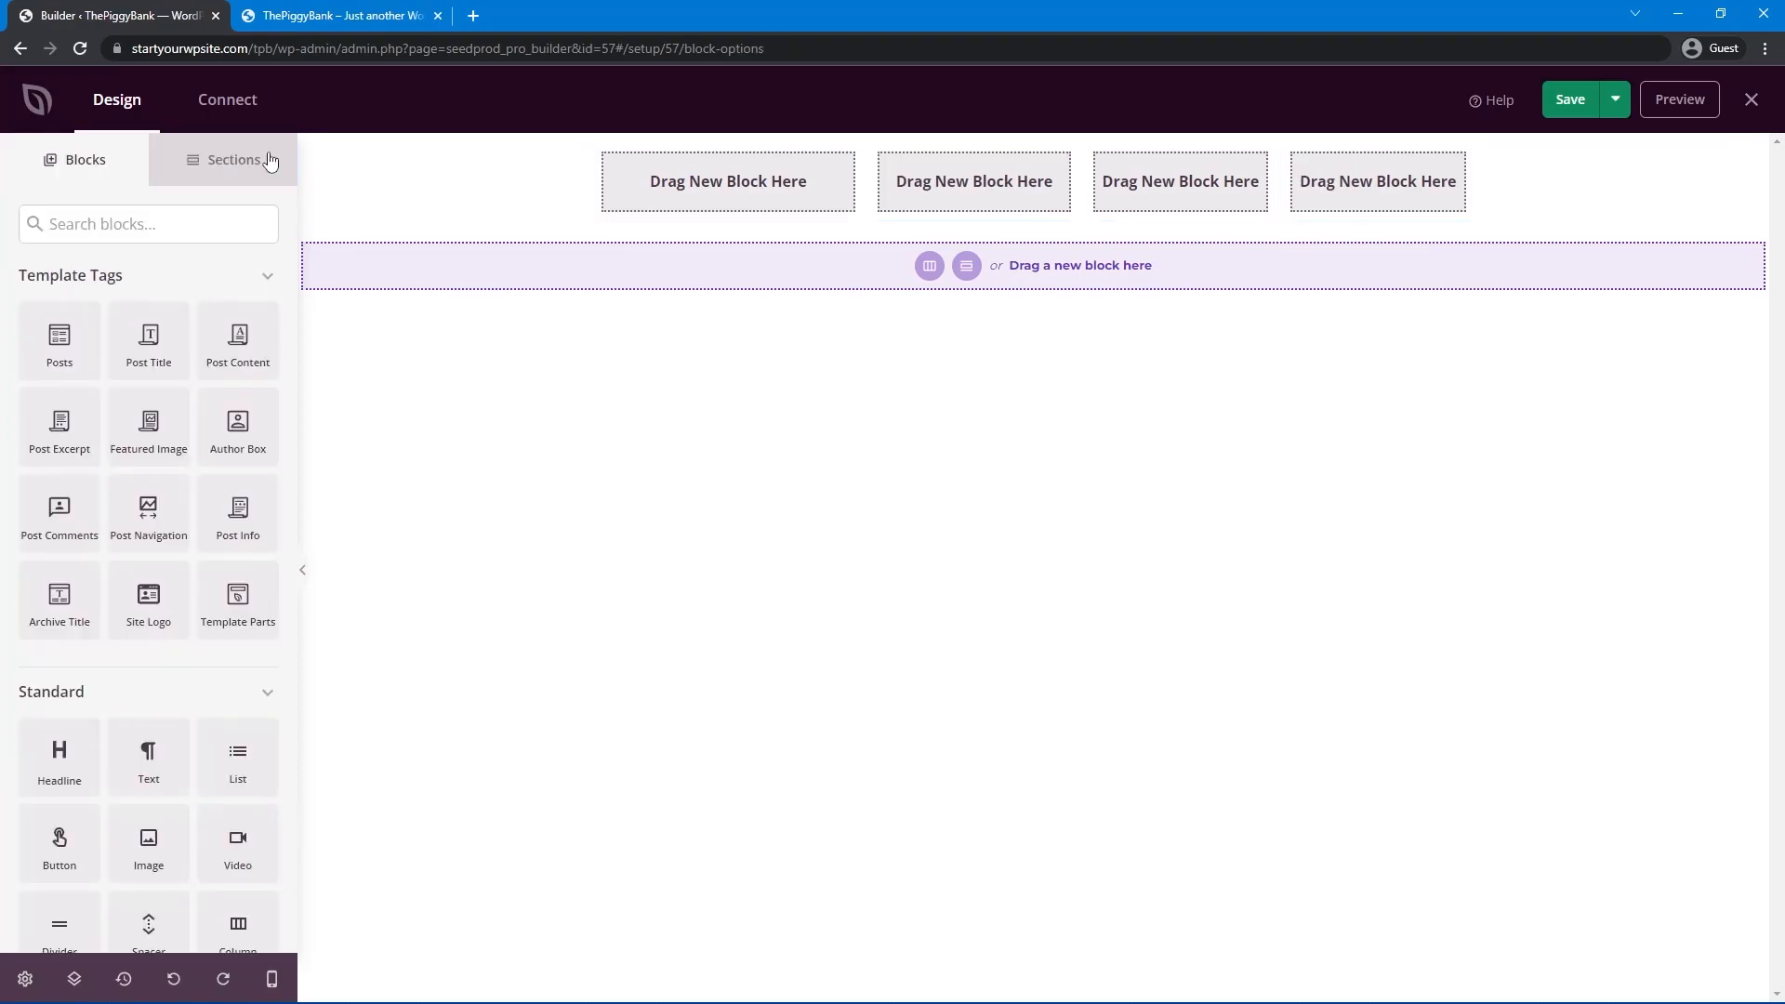
scroll(170, 565, "down", 2)
left_click_drag(149, 655, 701, 225)
left_click(97, 464)
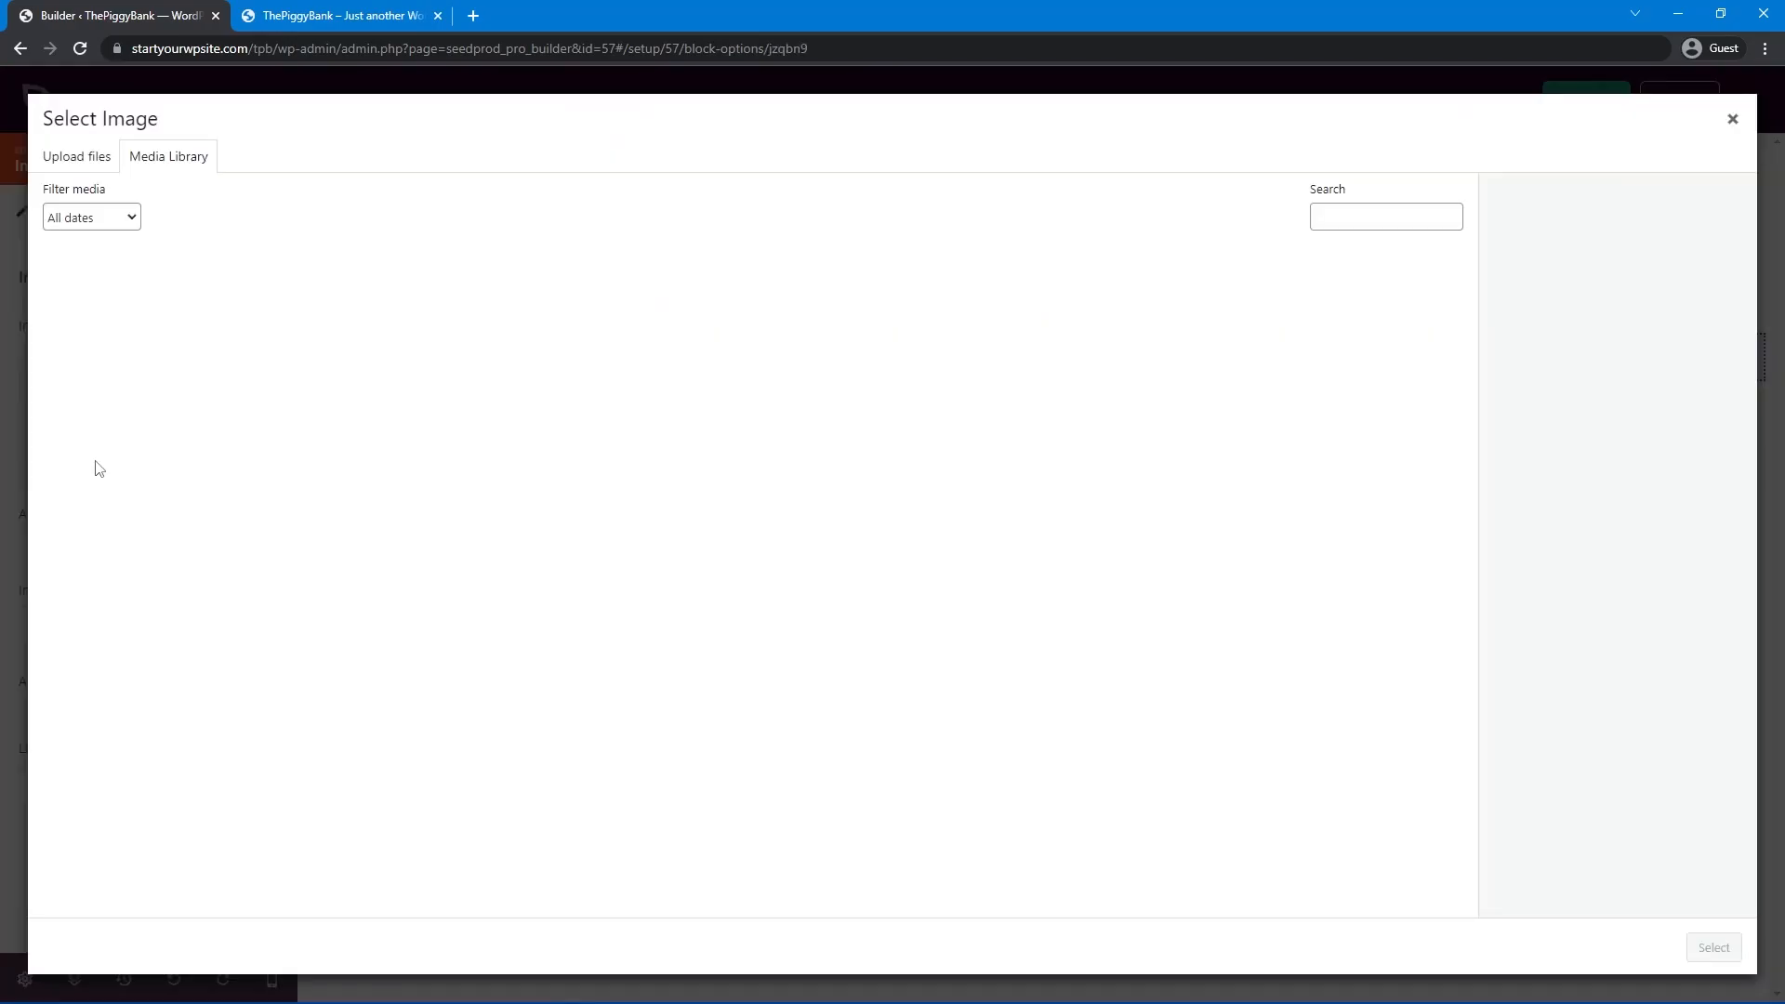
left_click(148, 342)
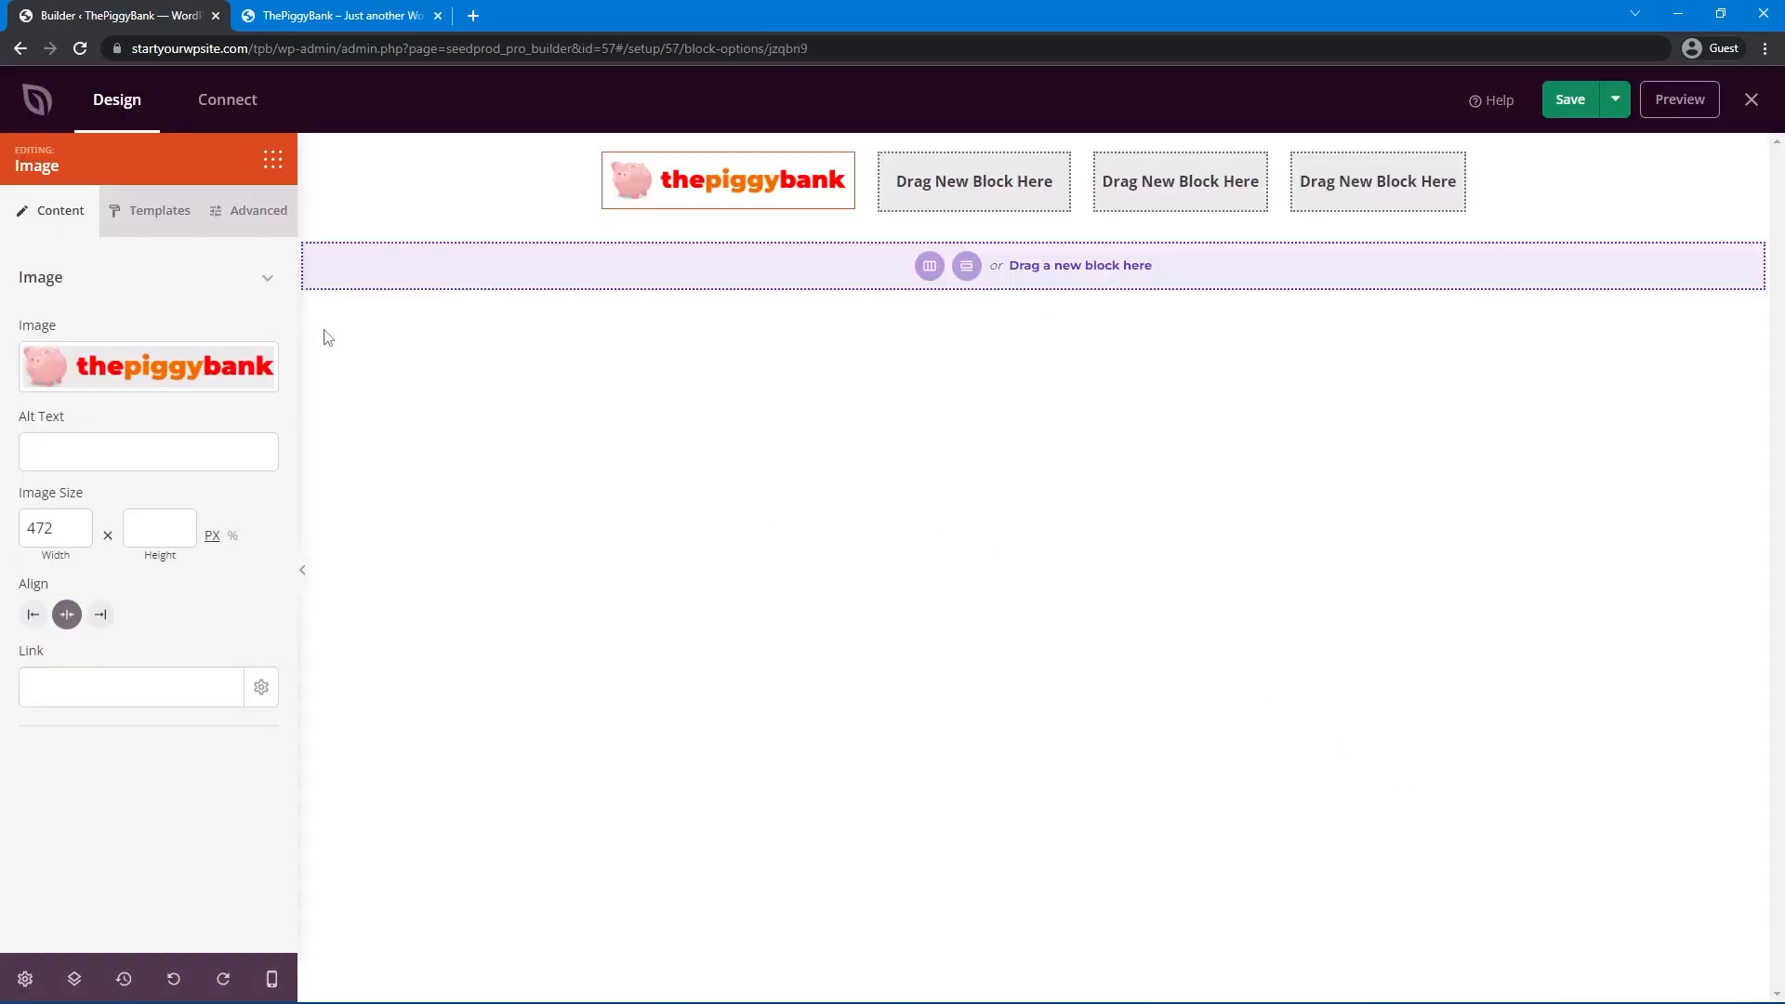
left_click(1713, 947)
left_click(102, 687)
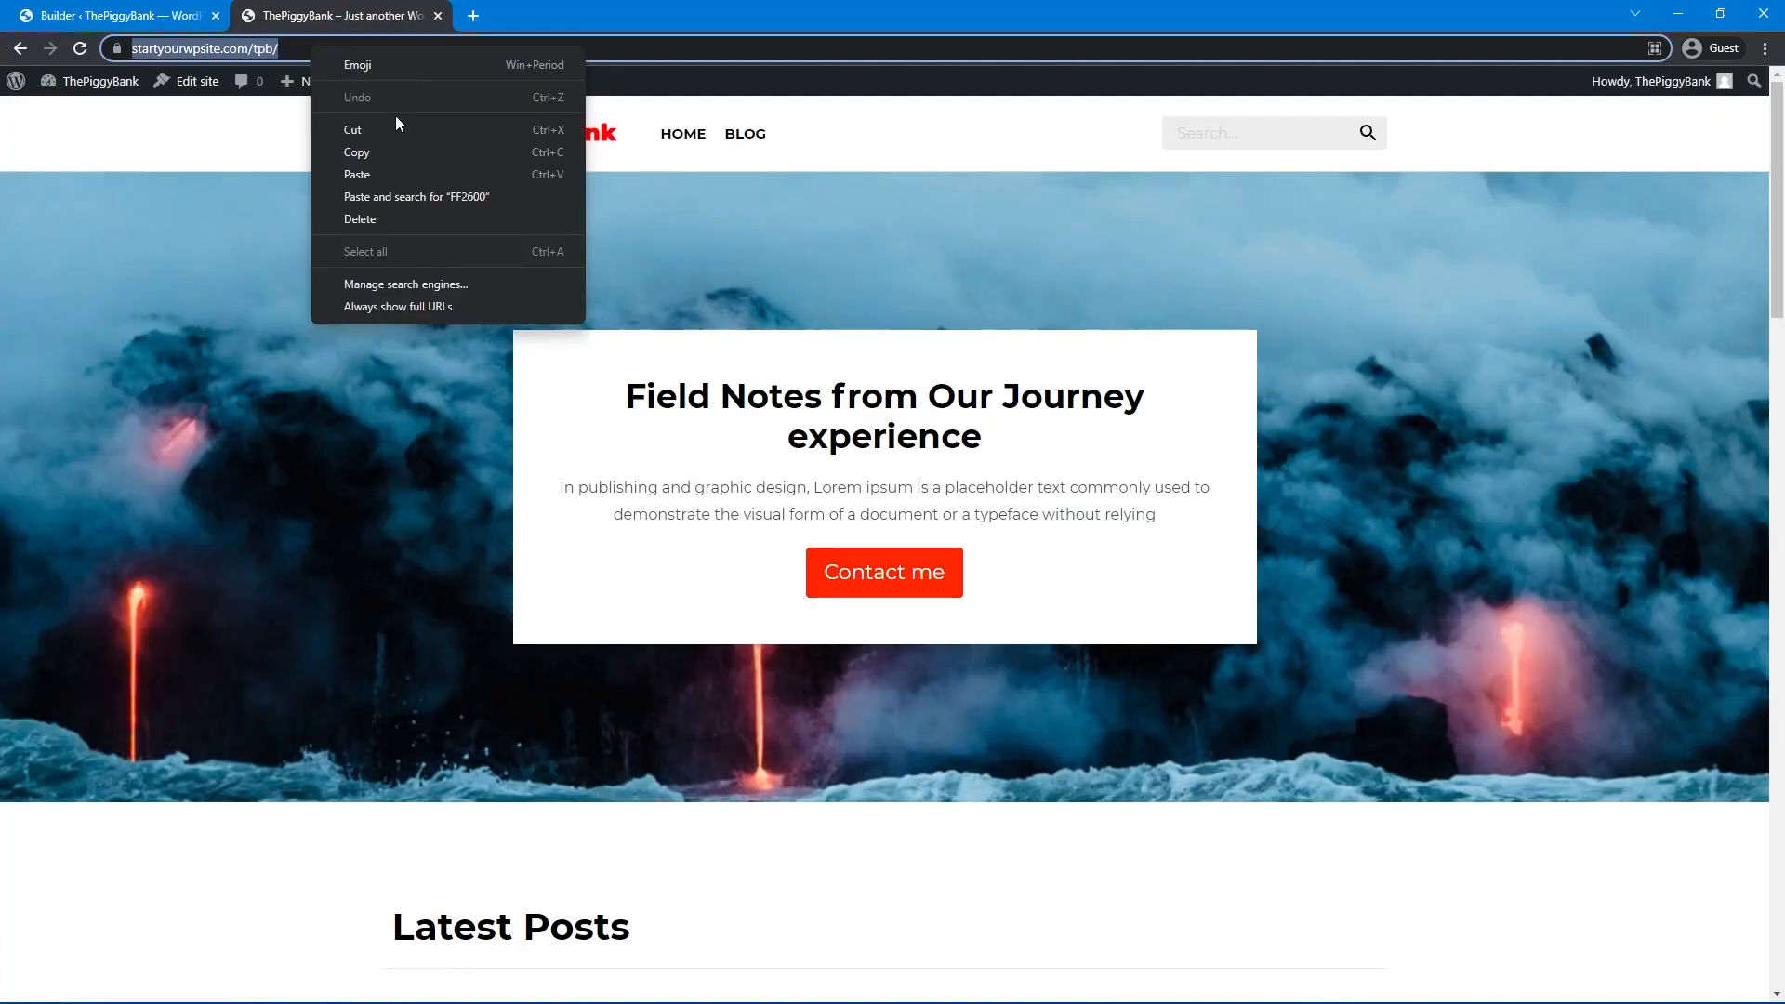
left_click(344, 146)
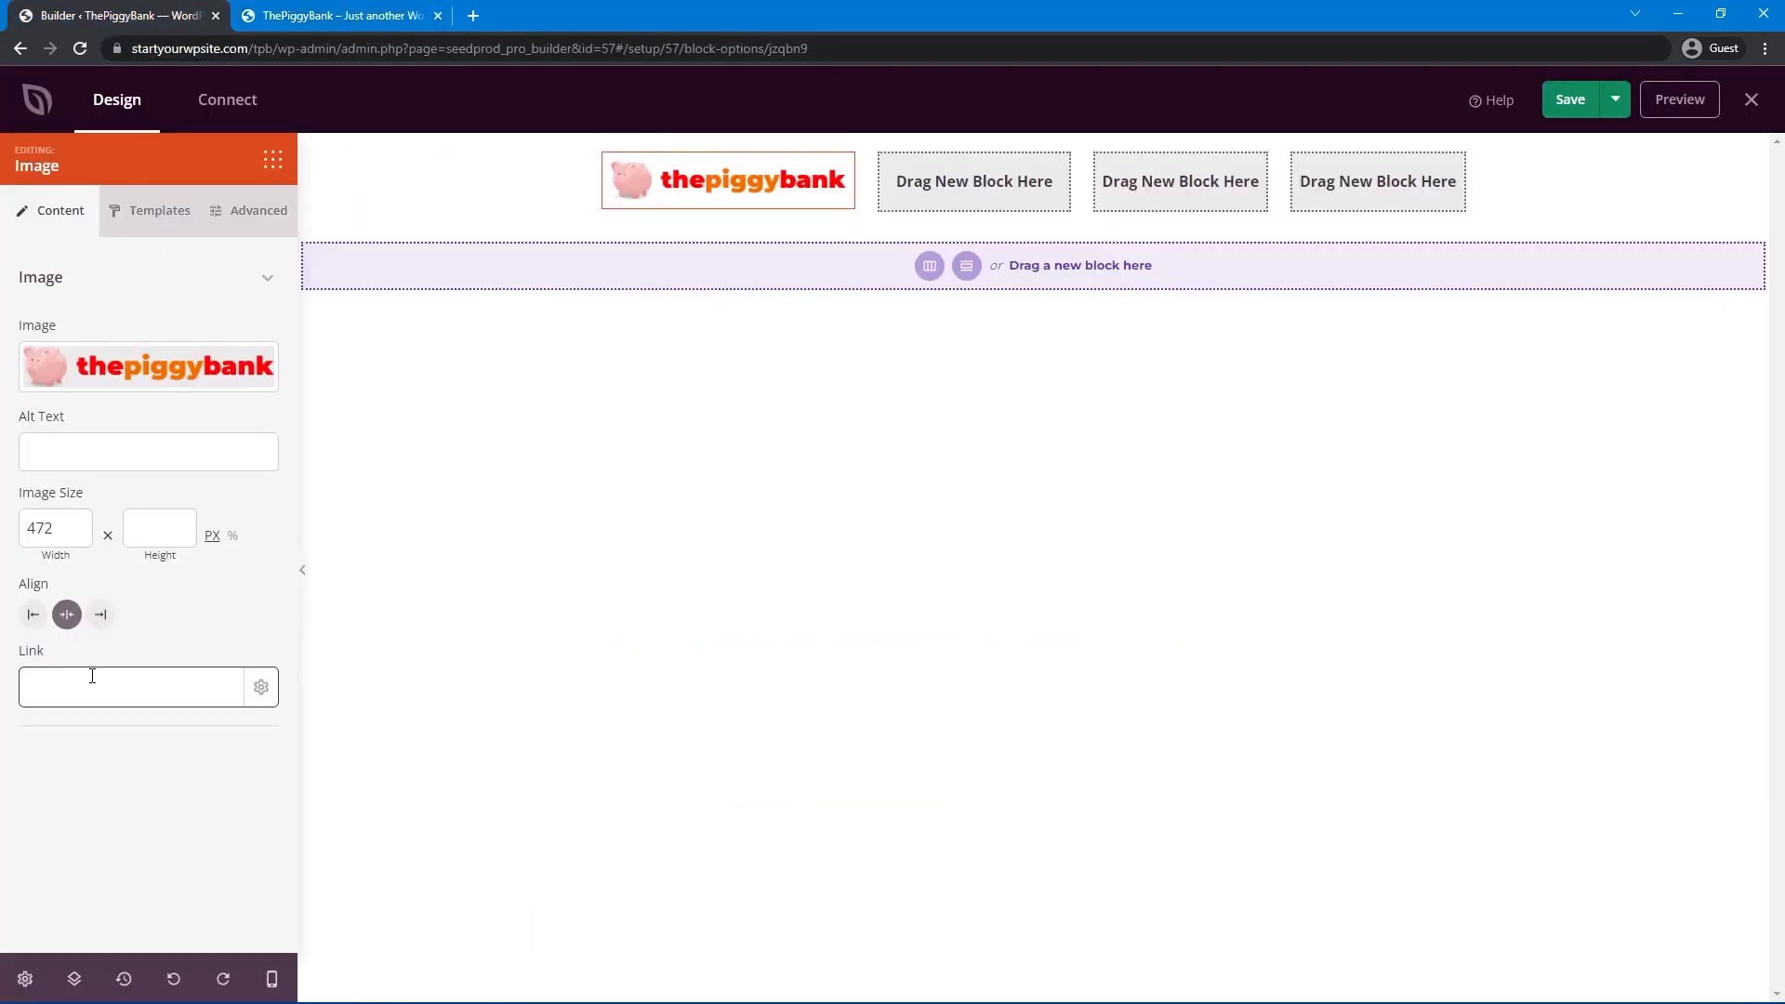
type("https://startyourwpsite.com/tpb/")
left_click(226, 755)
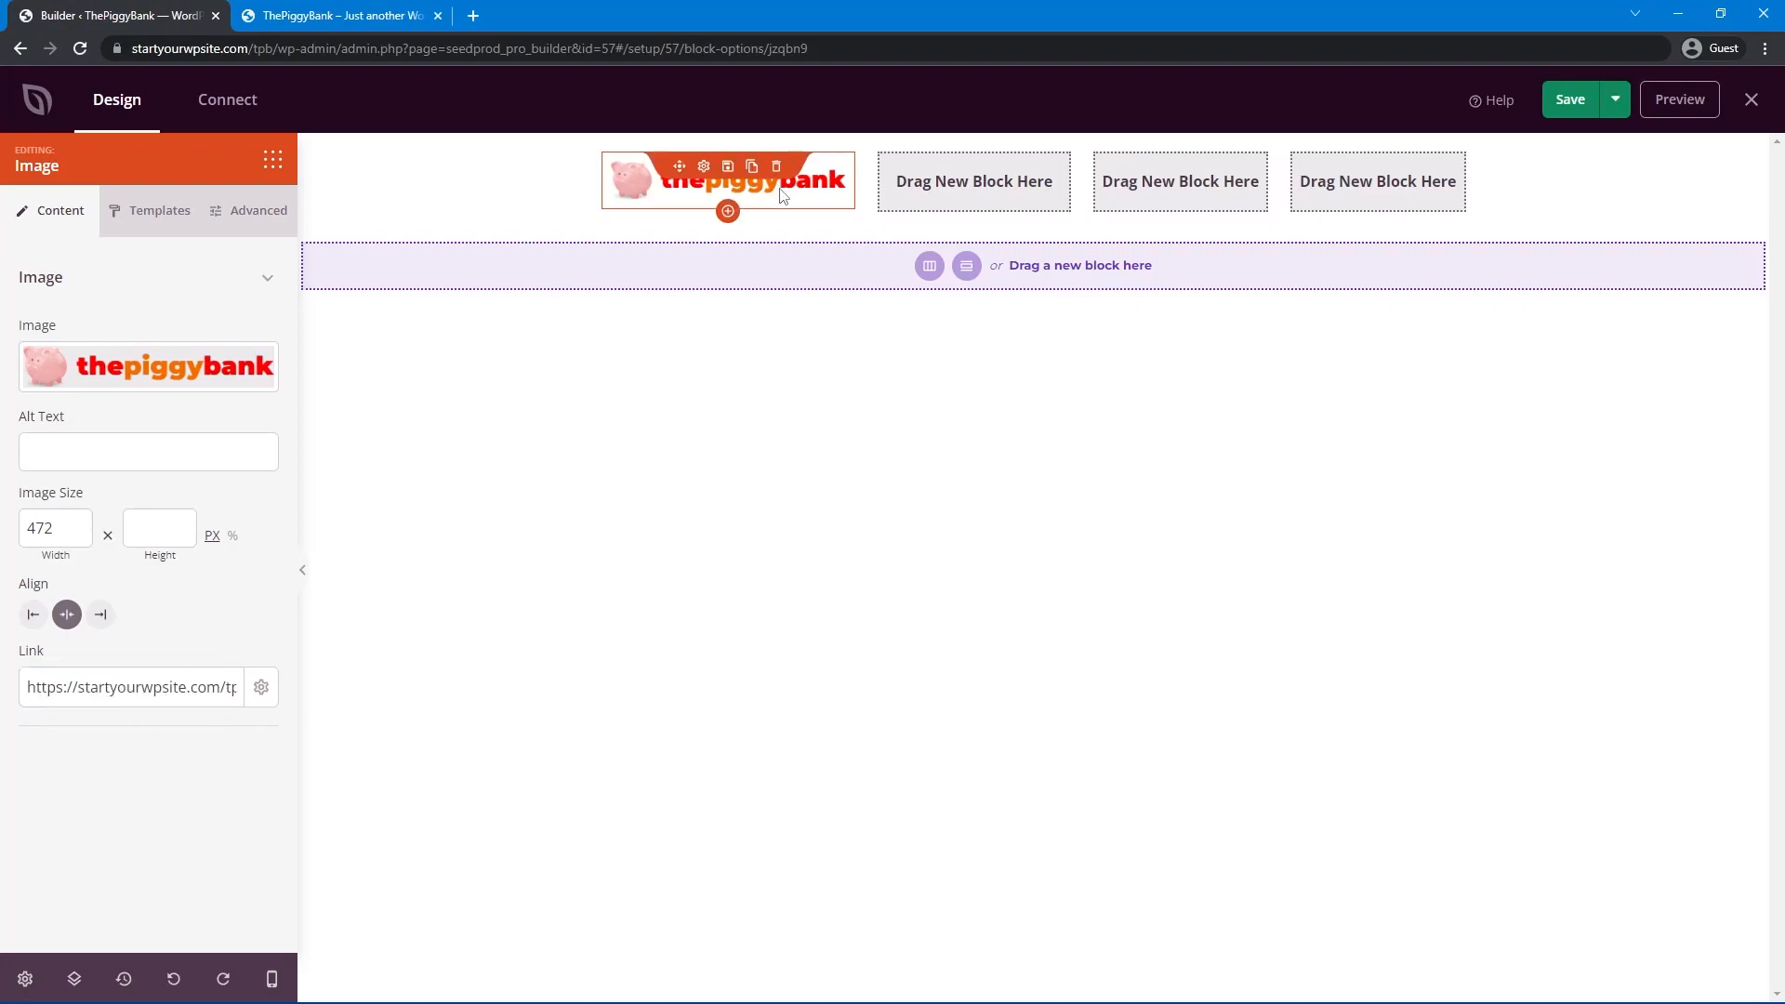
Add a left-aligned H4 headline reading "Make the best moves with your money!" beneath the footer logo.
left_click(272, 159)
left_click_drag(65, 752, 706, 204)
left_click(705, 205)
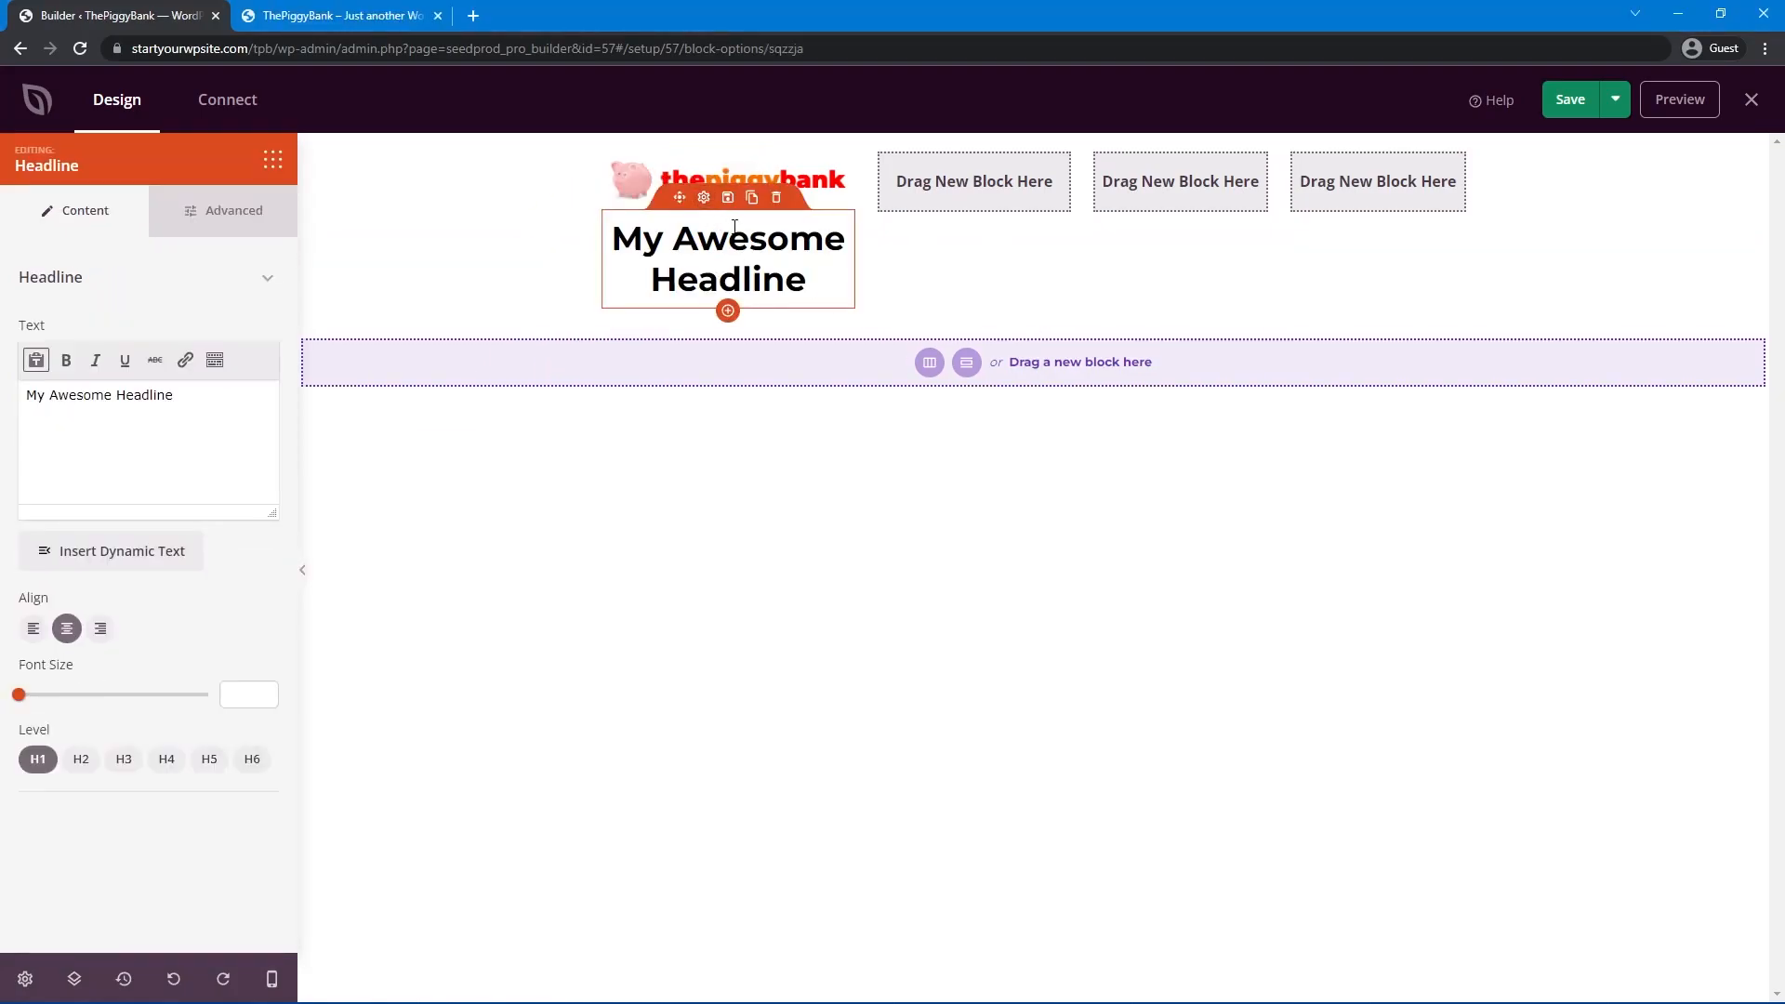
left_click(195, 466)
key("ctrl+a")
type("Make the best moves with your money!")
left_click(126, 760)
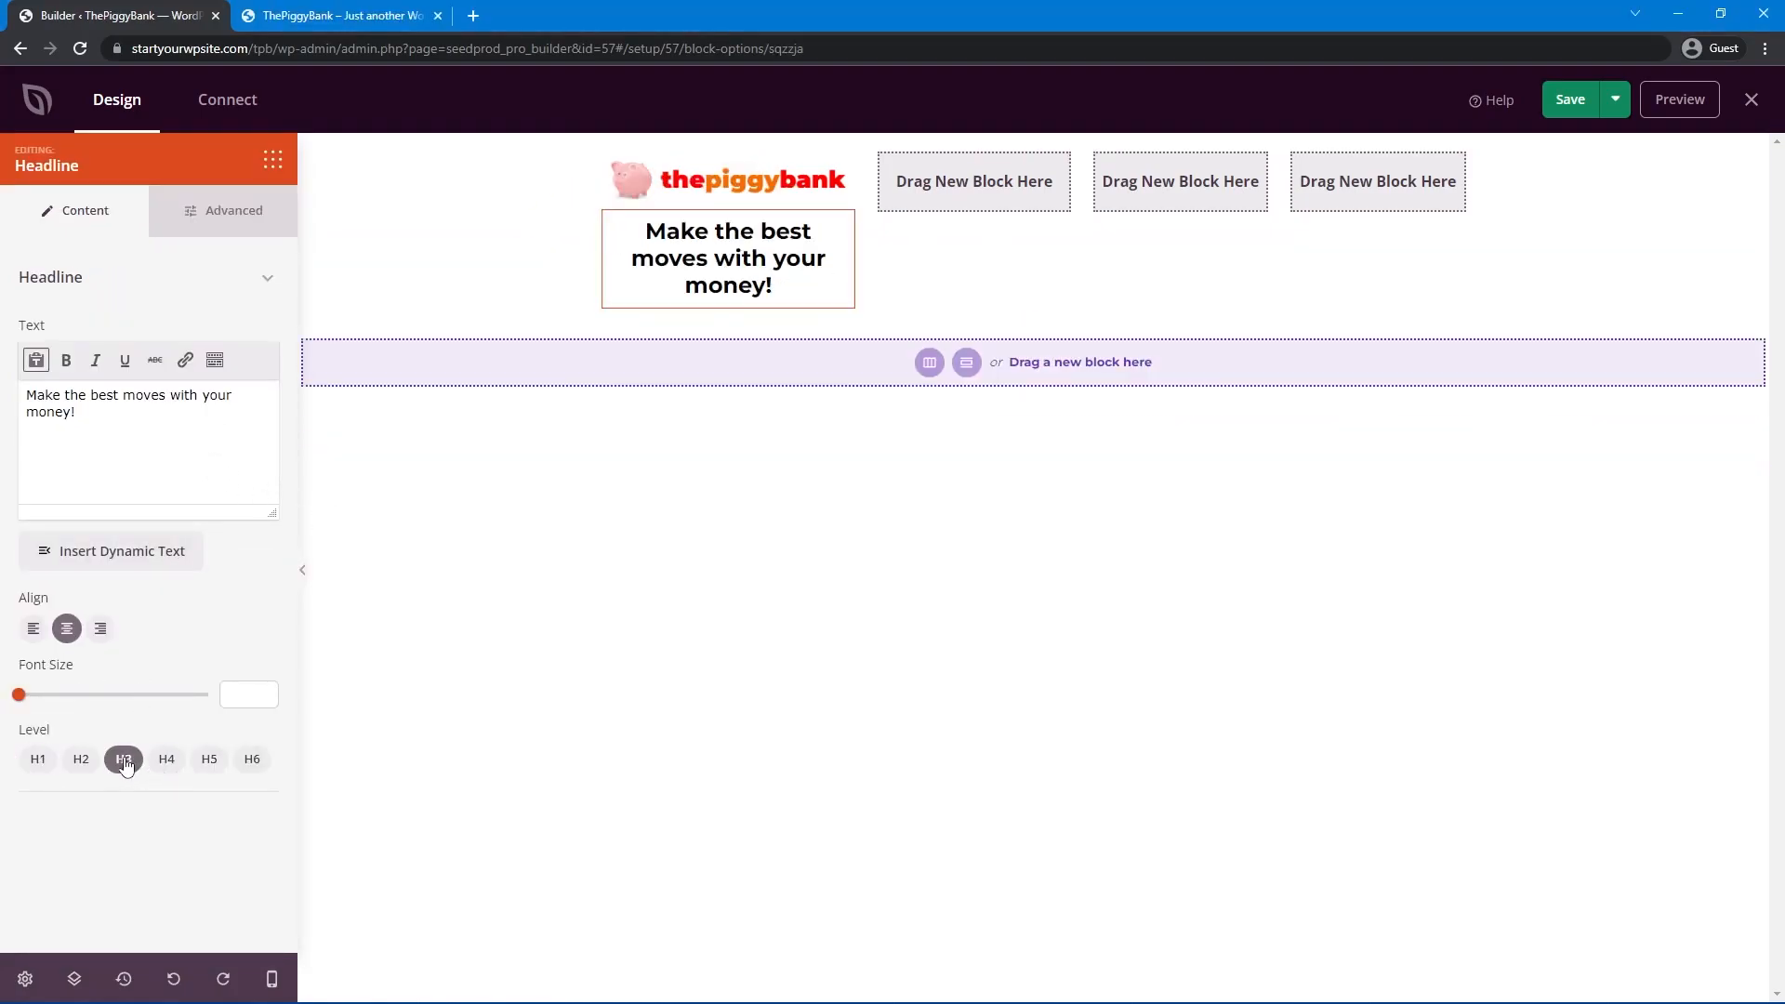
left_click(166, 760)
left_click(32, 630)
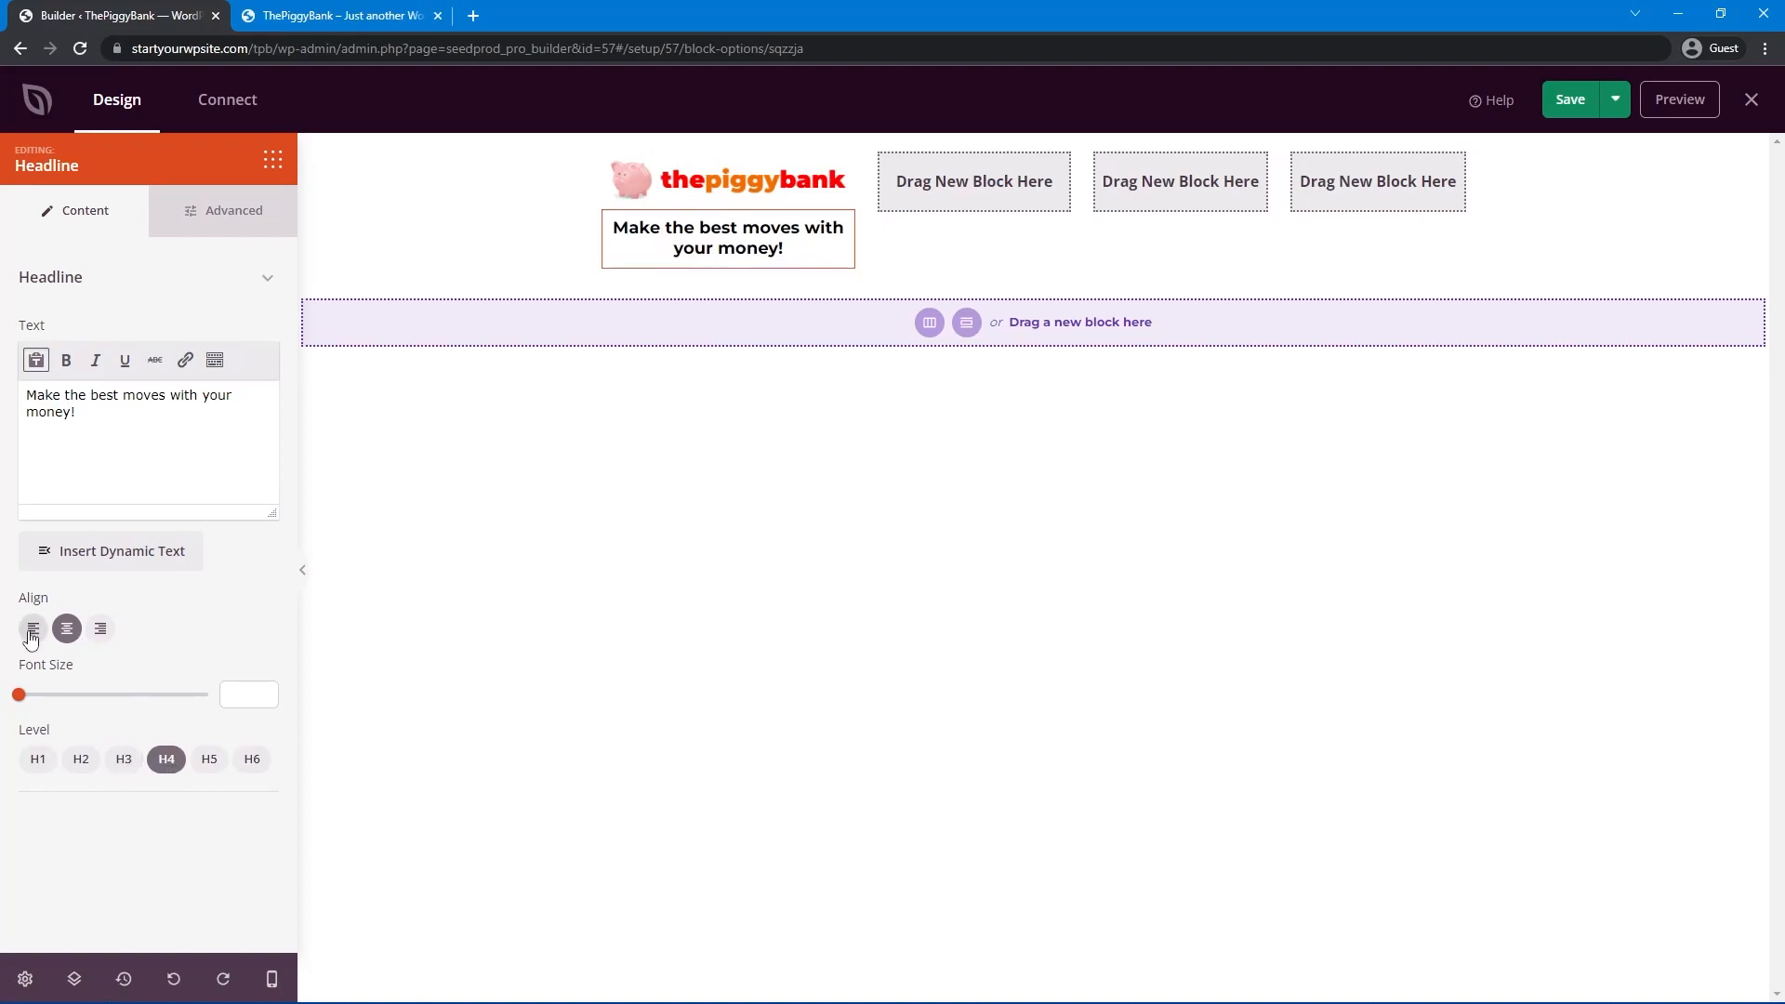
Set the tagline headline's text color to grey #797979.
left_click(224, 216)
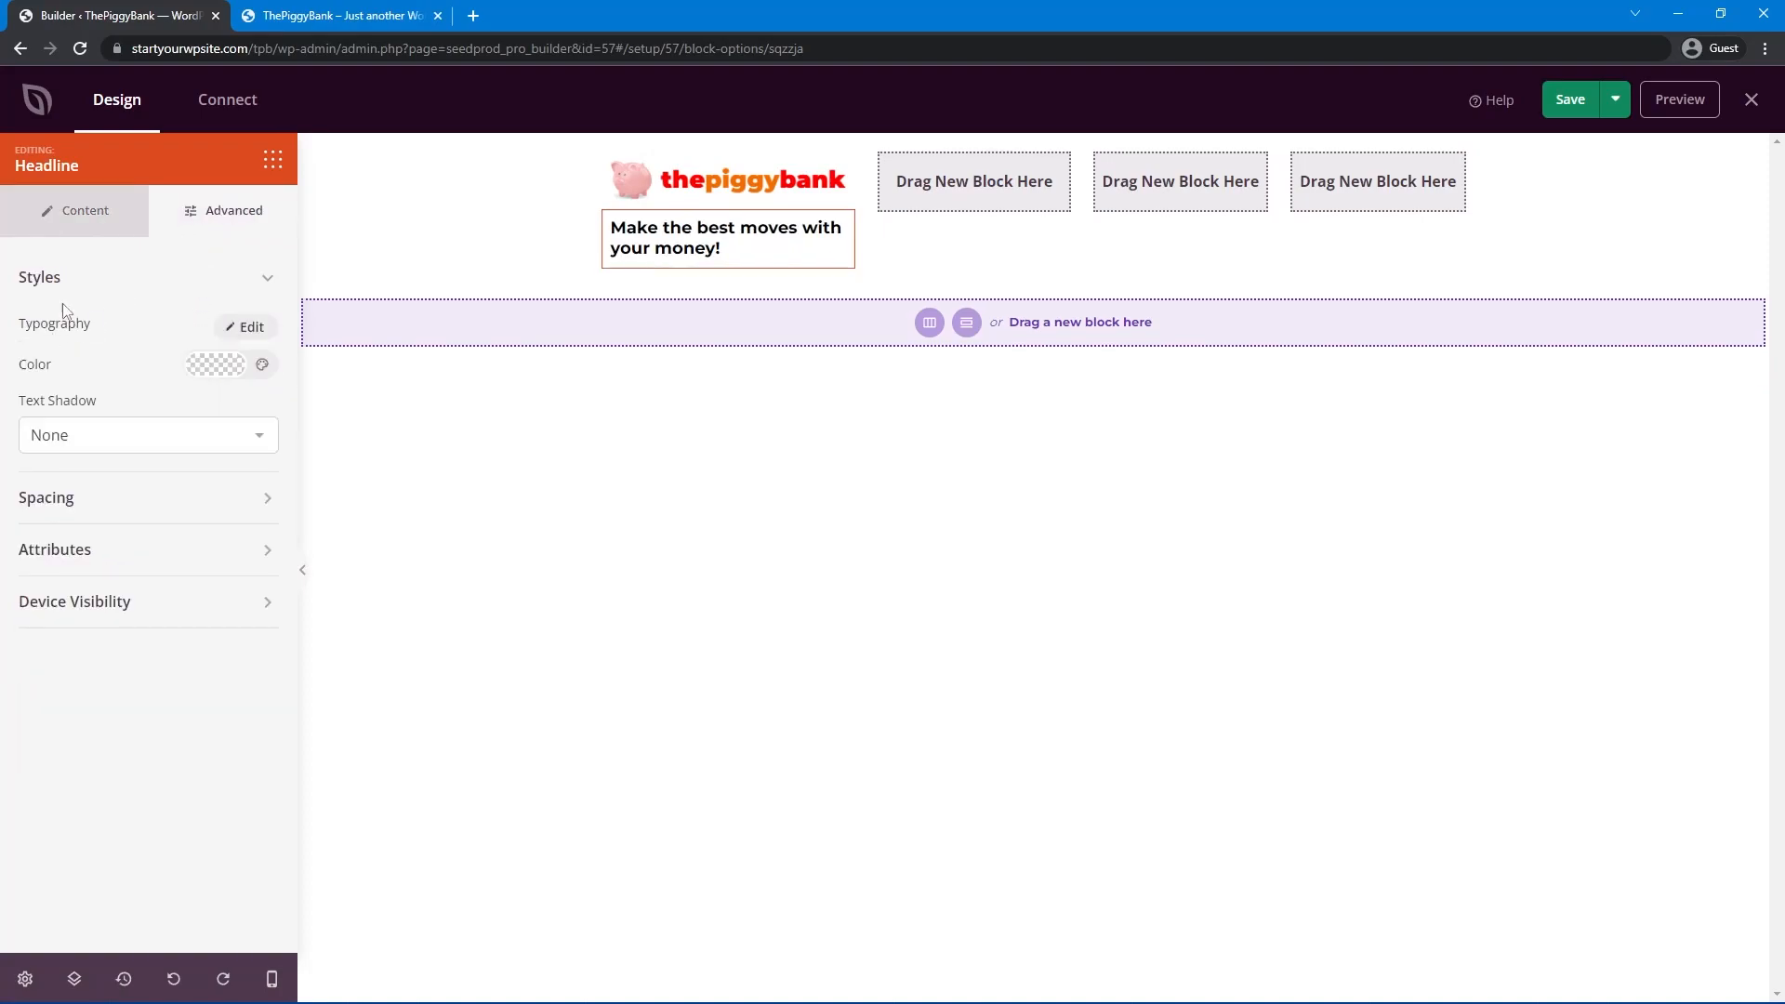
left_click(197, 367)
left_click(79, 449)
left_click(177, 464)
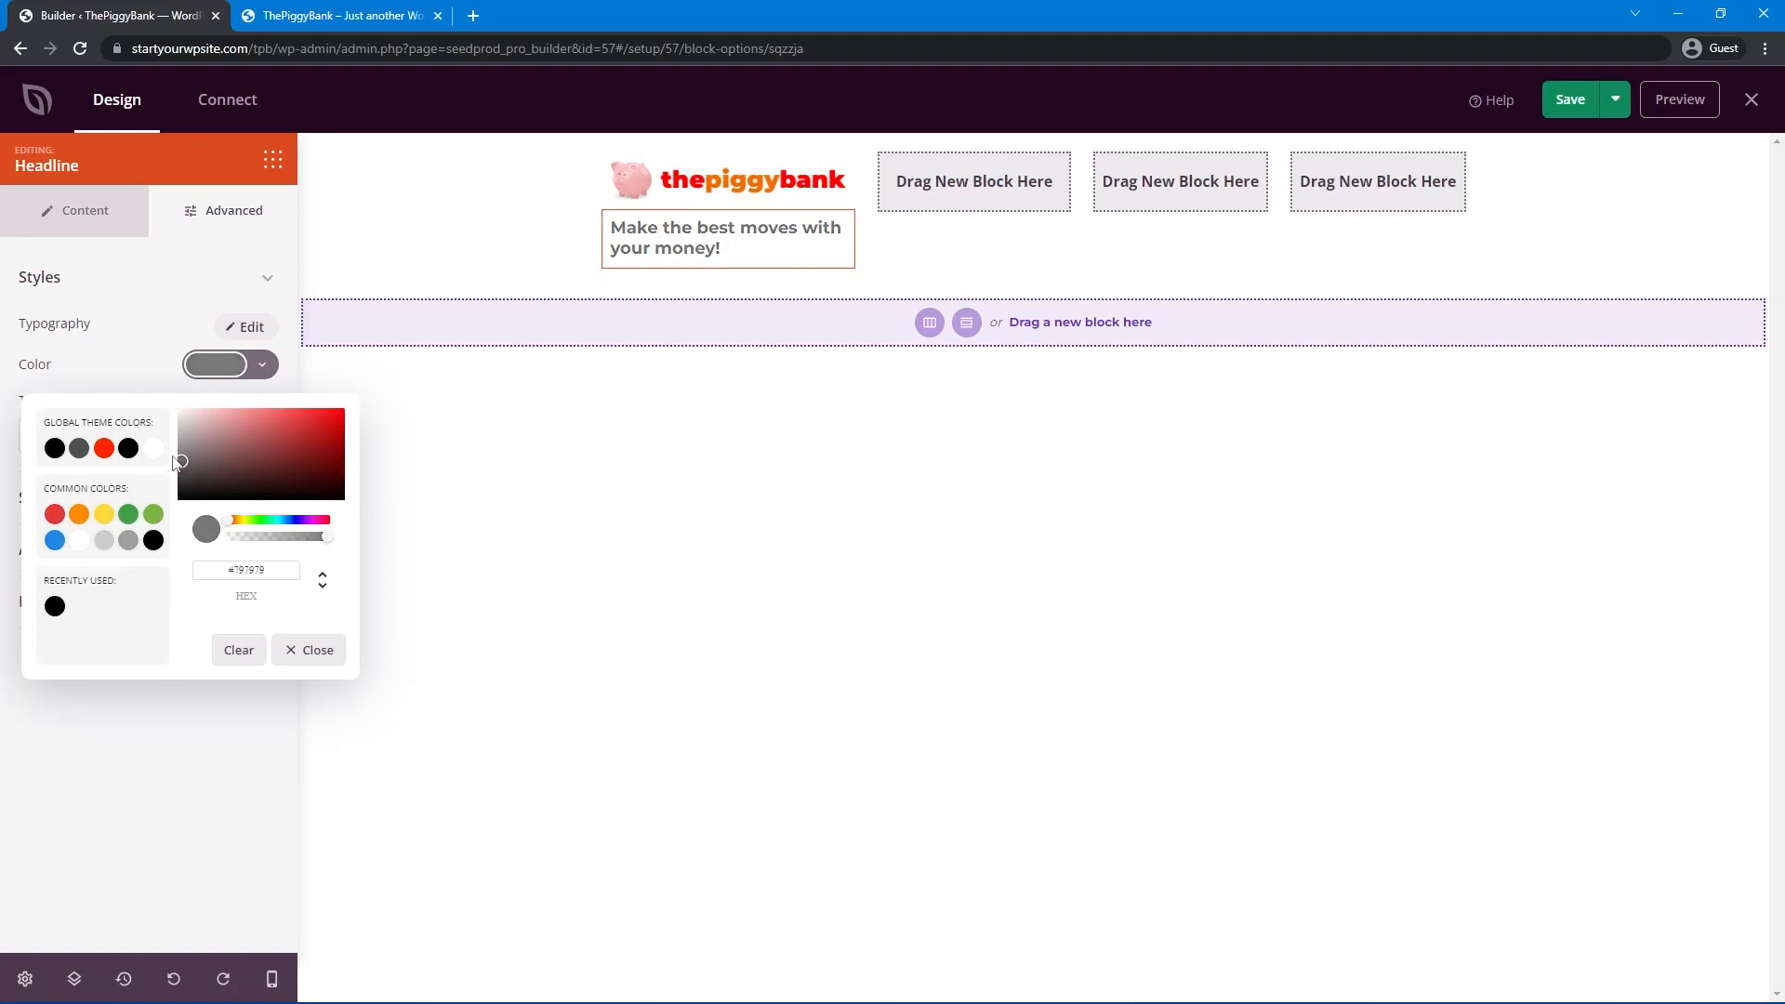
left_click(192, 683)
Add a left-aligned H4 headline reading "ABOUT" to the footer's second column.
left_click(273, 159)
left_click_drag(86, 744, 986, 186)
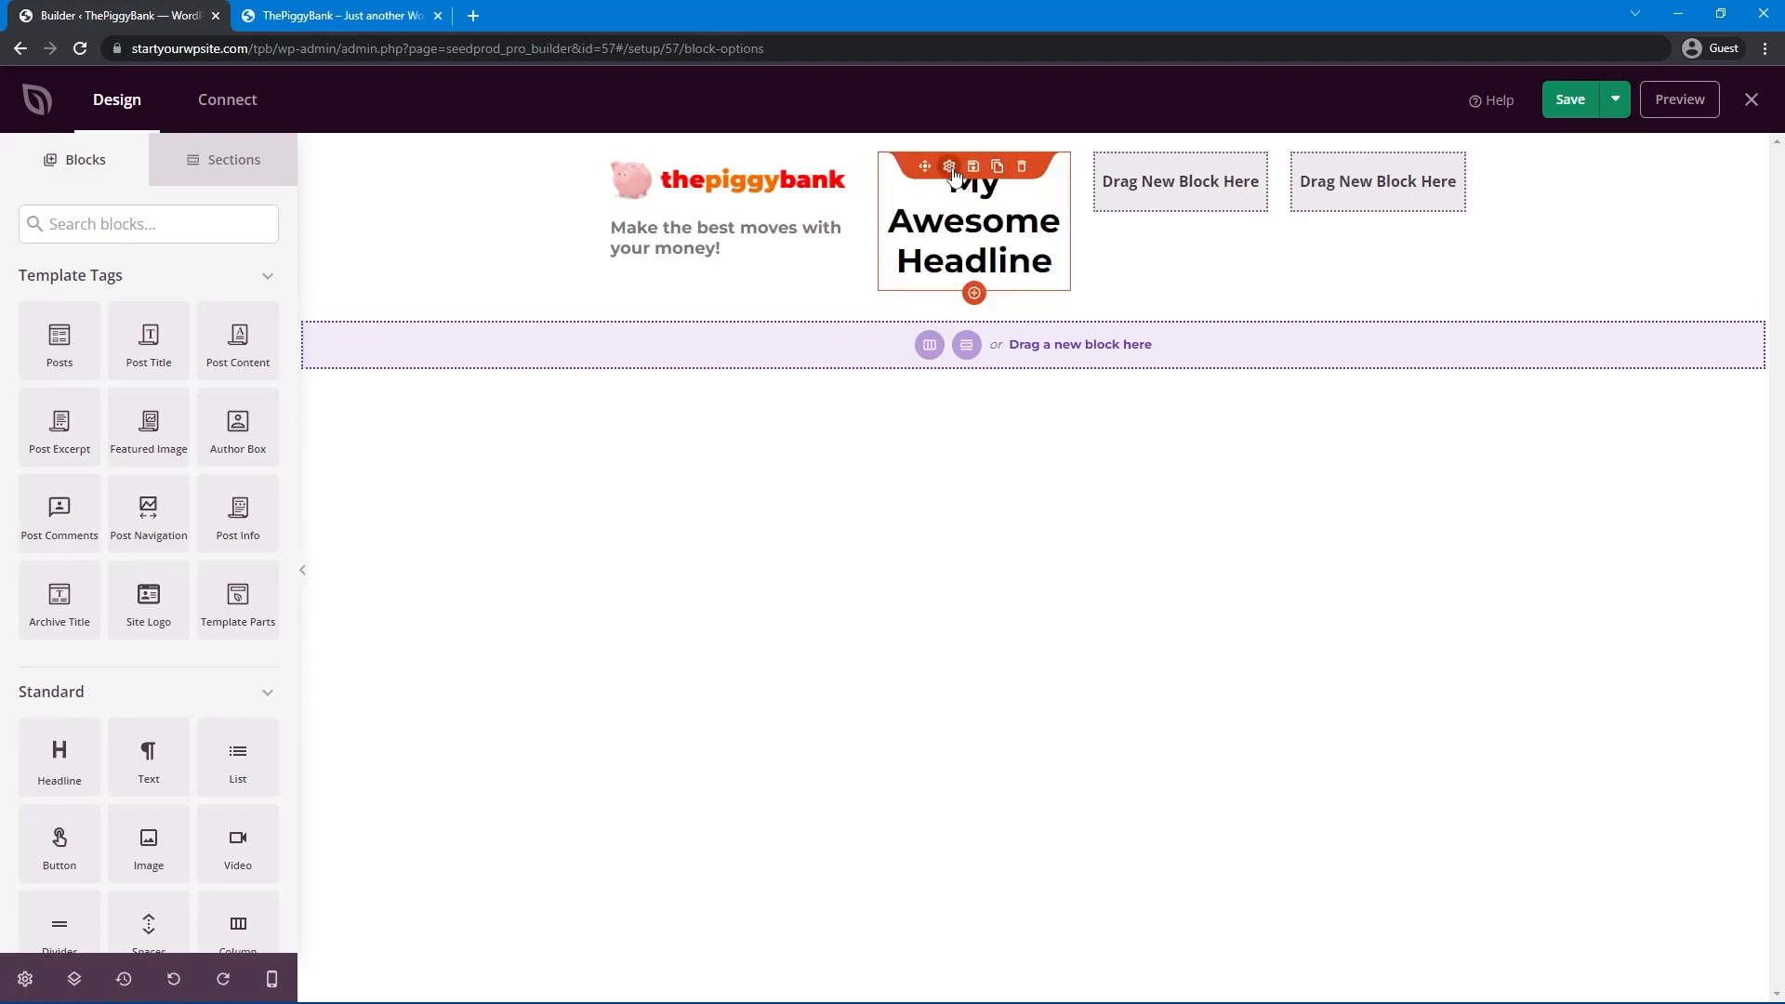
left_click_drag(230, 414, 2, 397)
type("ABOUT")
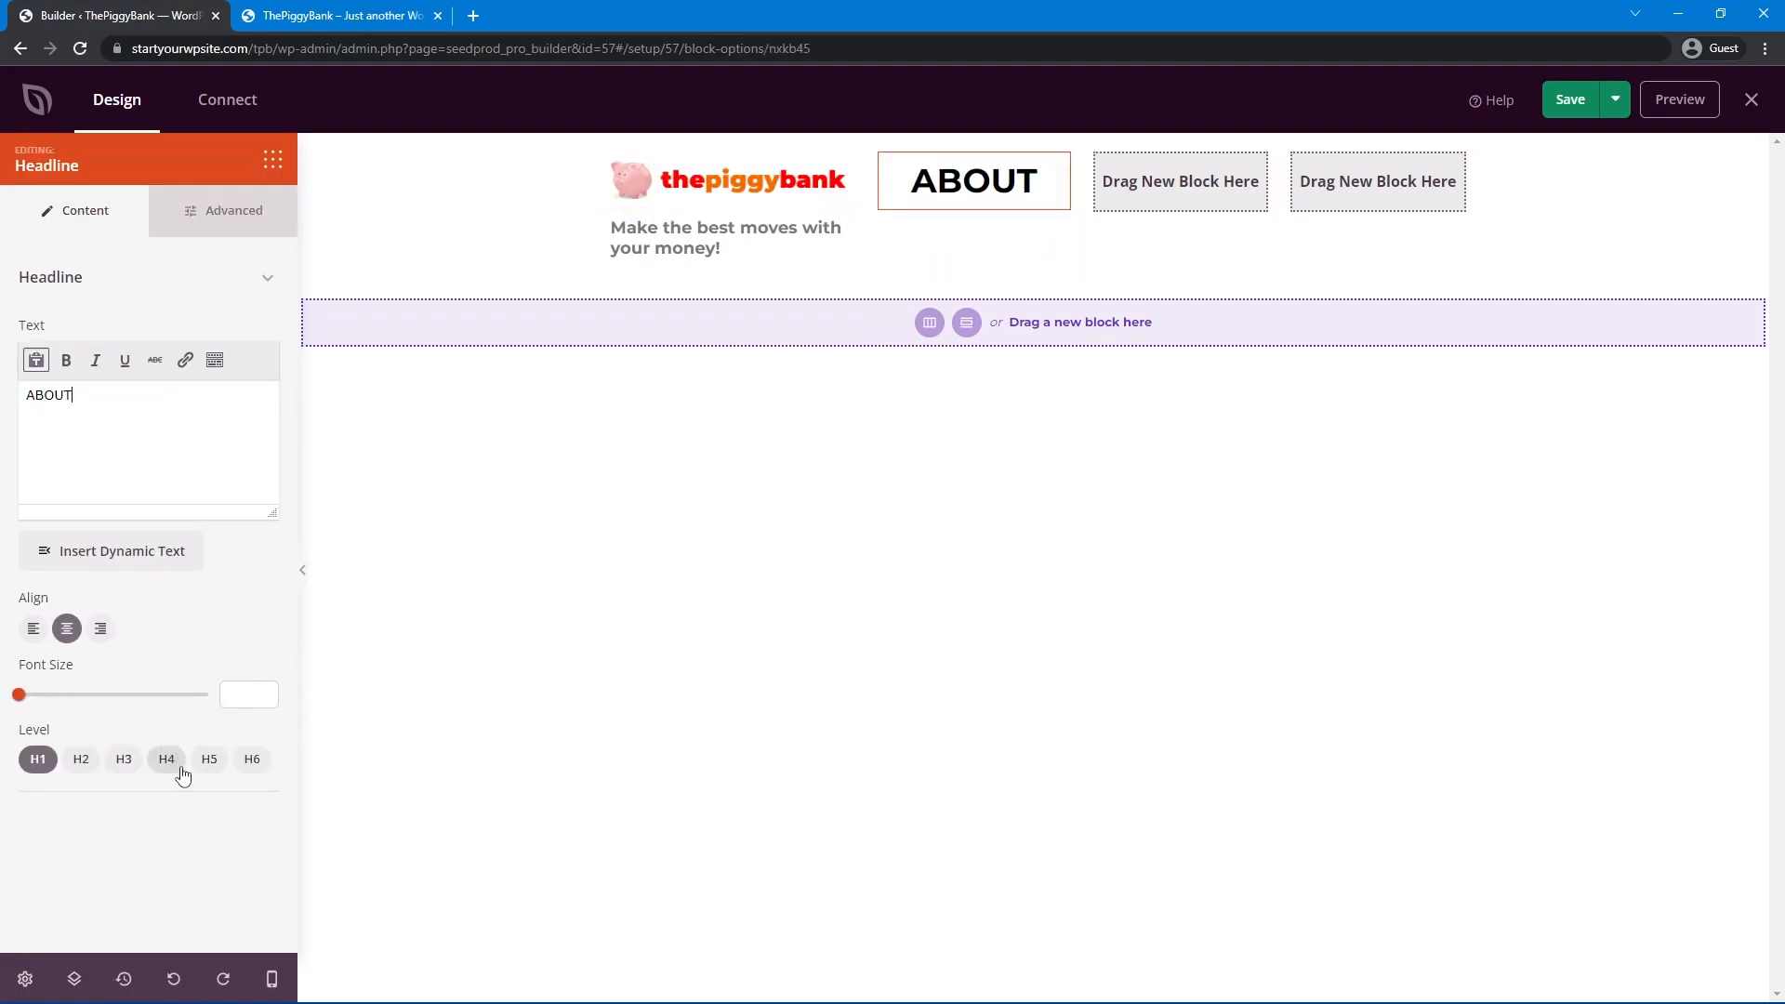
left_click(167, 760)
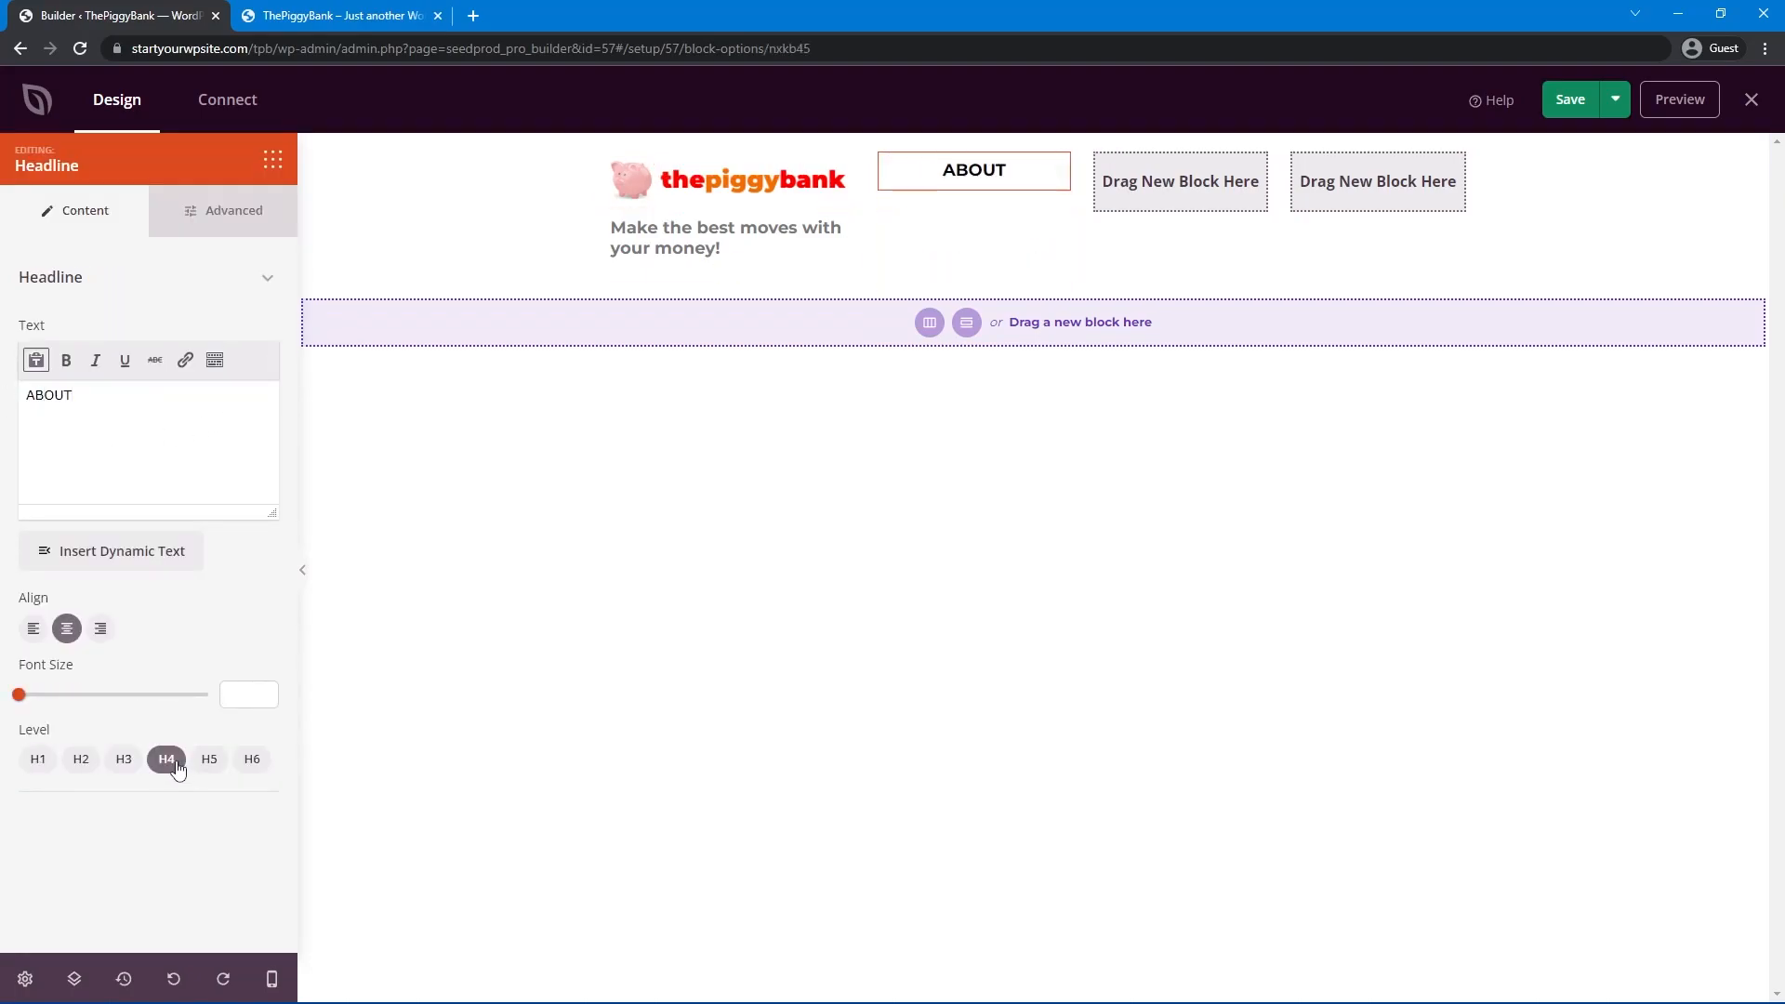
left_click(34, 629)
Set the ABOUT headline's font size to 15 in its typography settings.
left_click(232, 212)
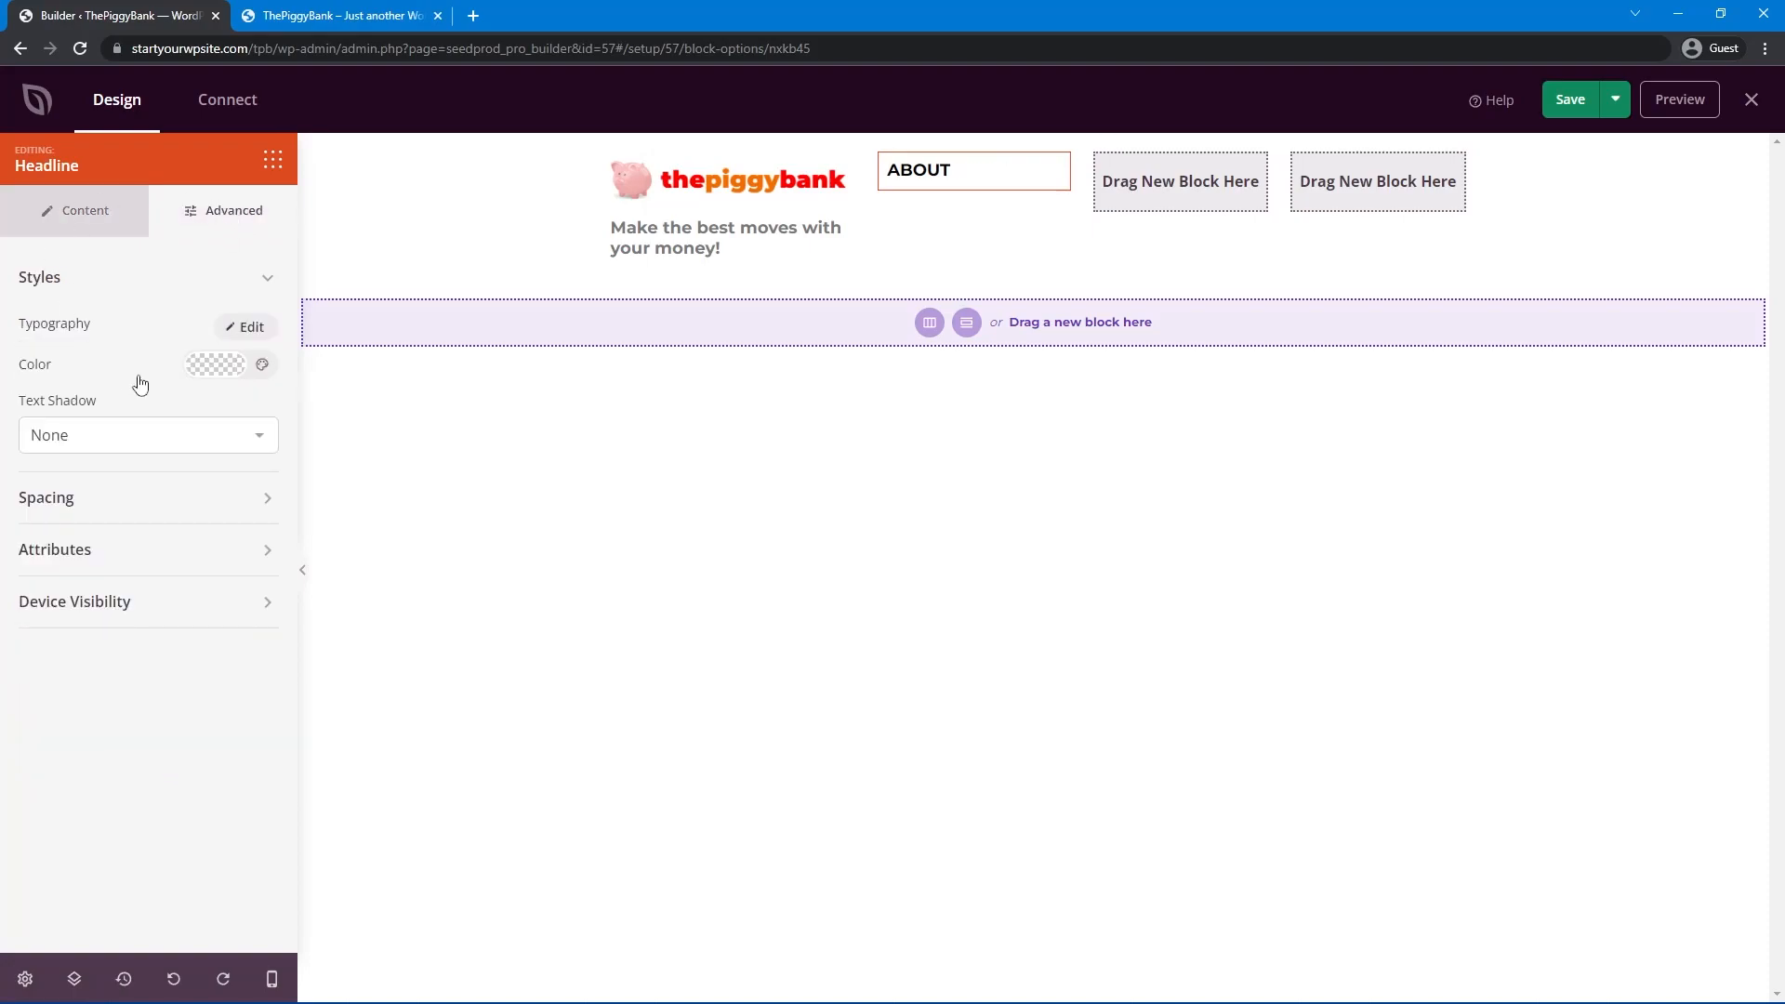
left_click(244, 326)
left_click_drag(66, 526, 46, 518)
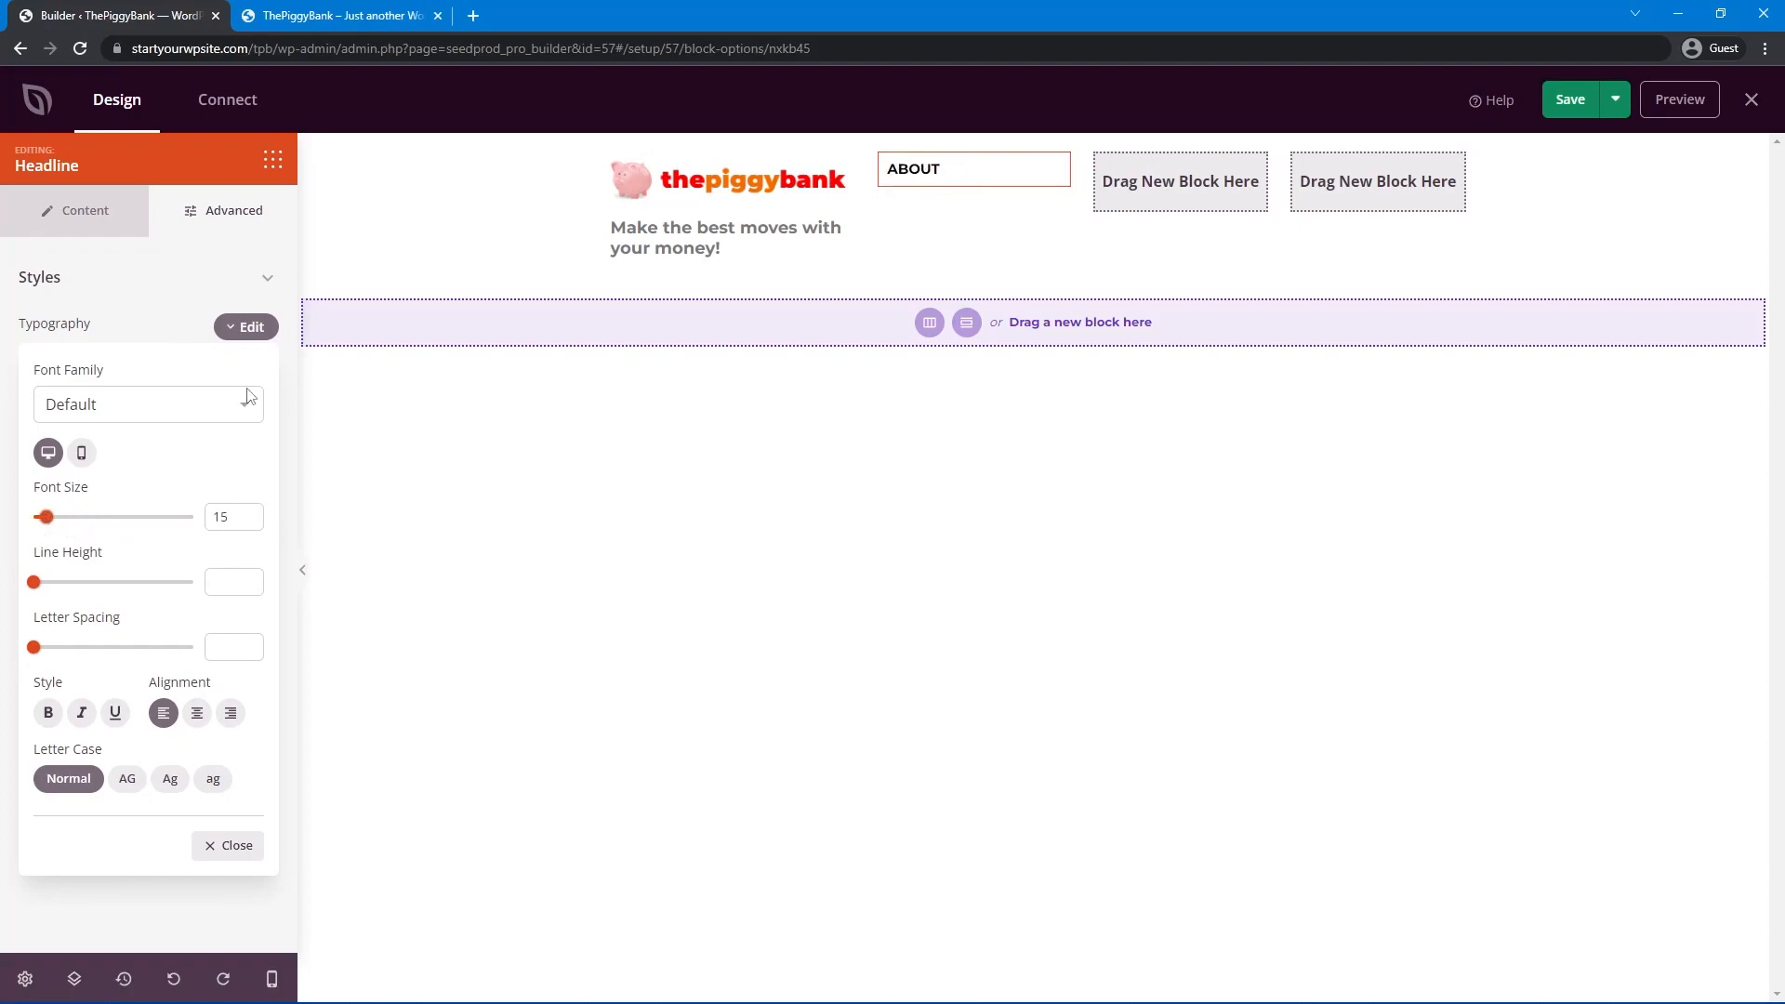
left_click(247, 333)
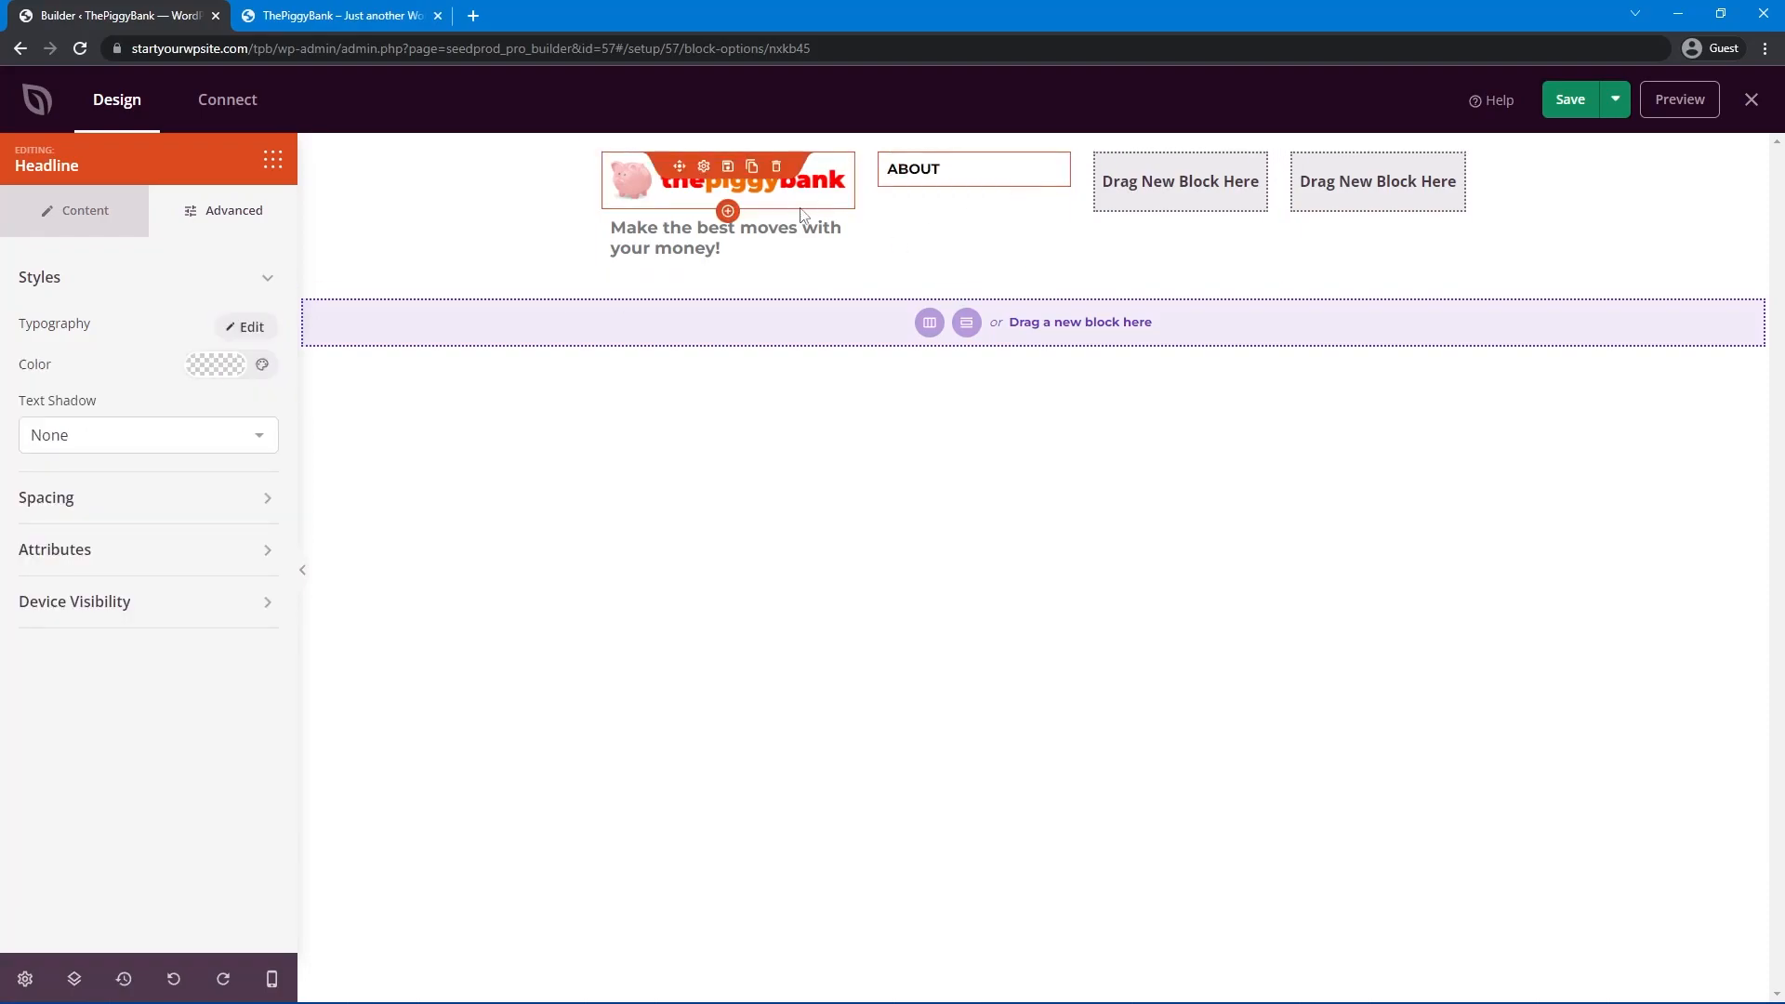
Add a Divider block beneath the ABOUT headline and set its height to 8.
left_click(271, 160)
left_click(133, 219)
type("divi")
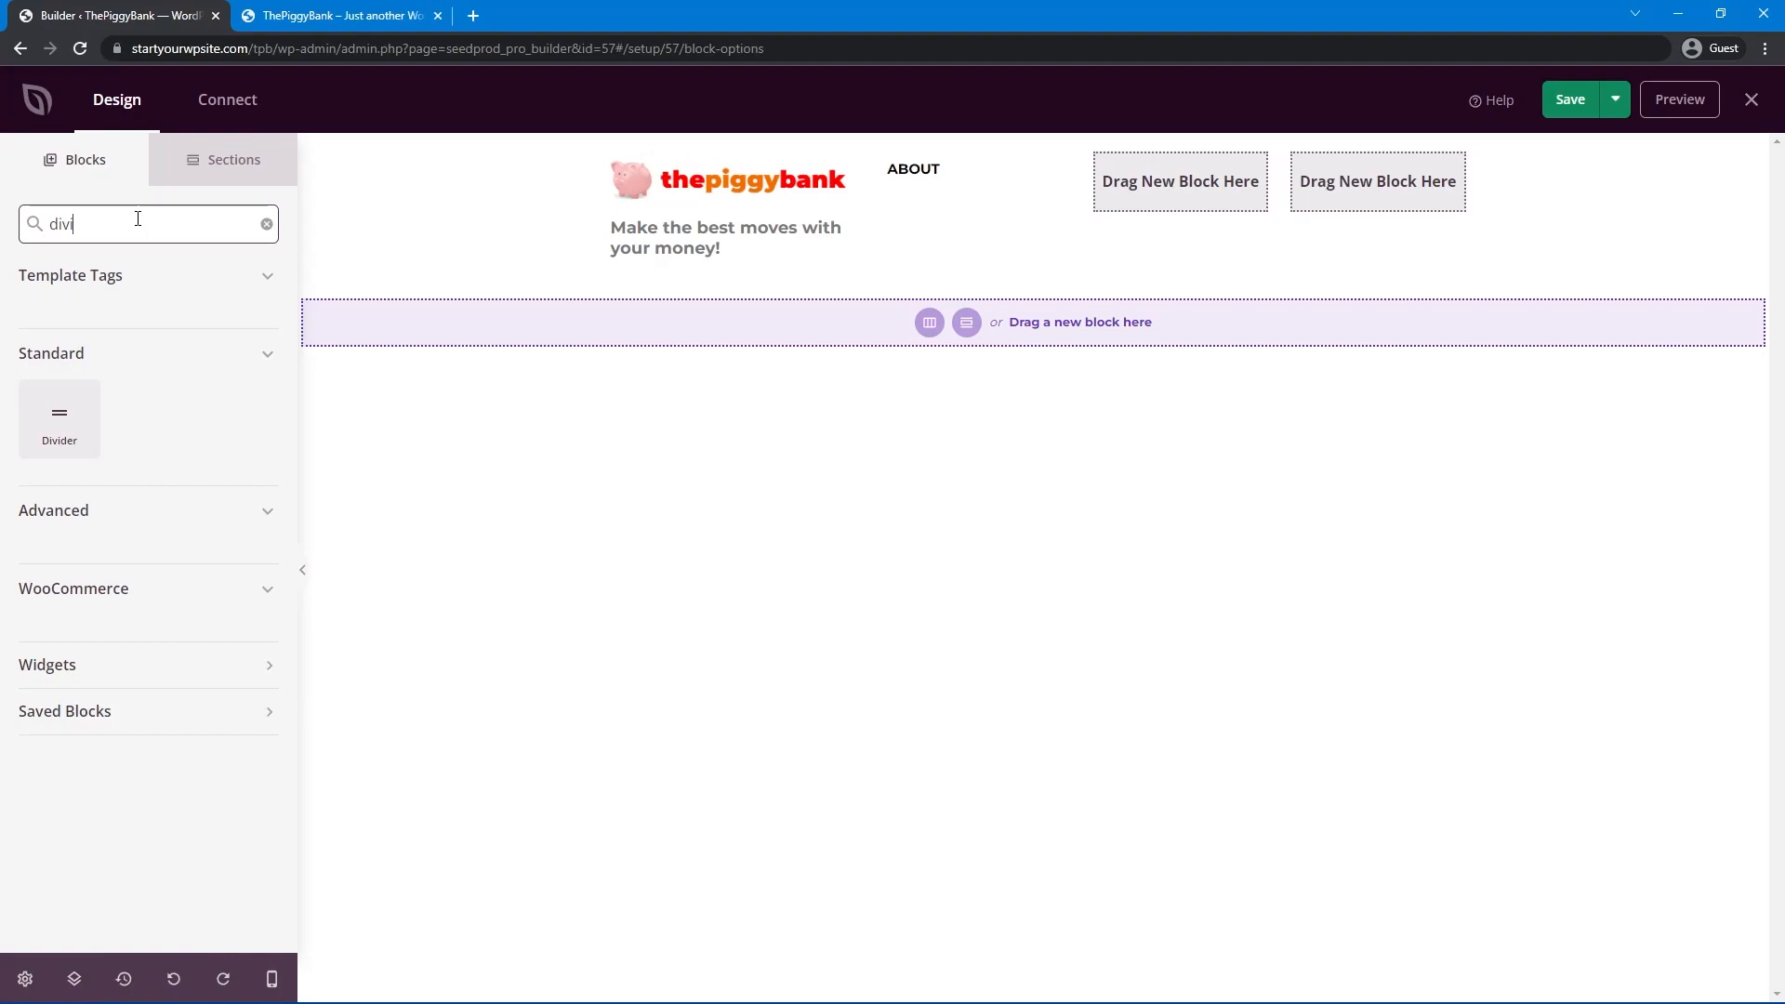
left_click_drag(65, 414, 973, 195)
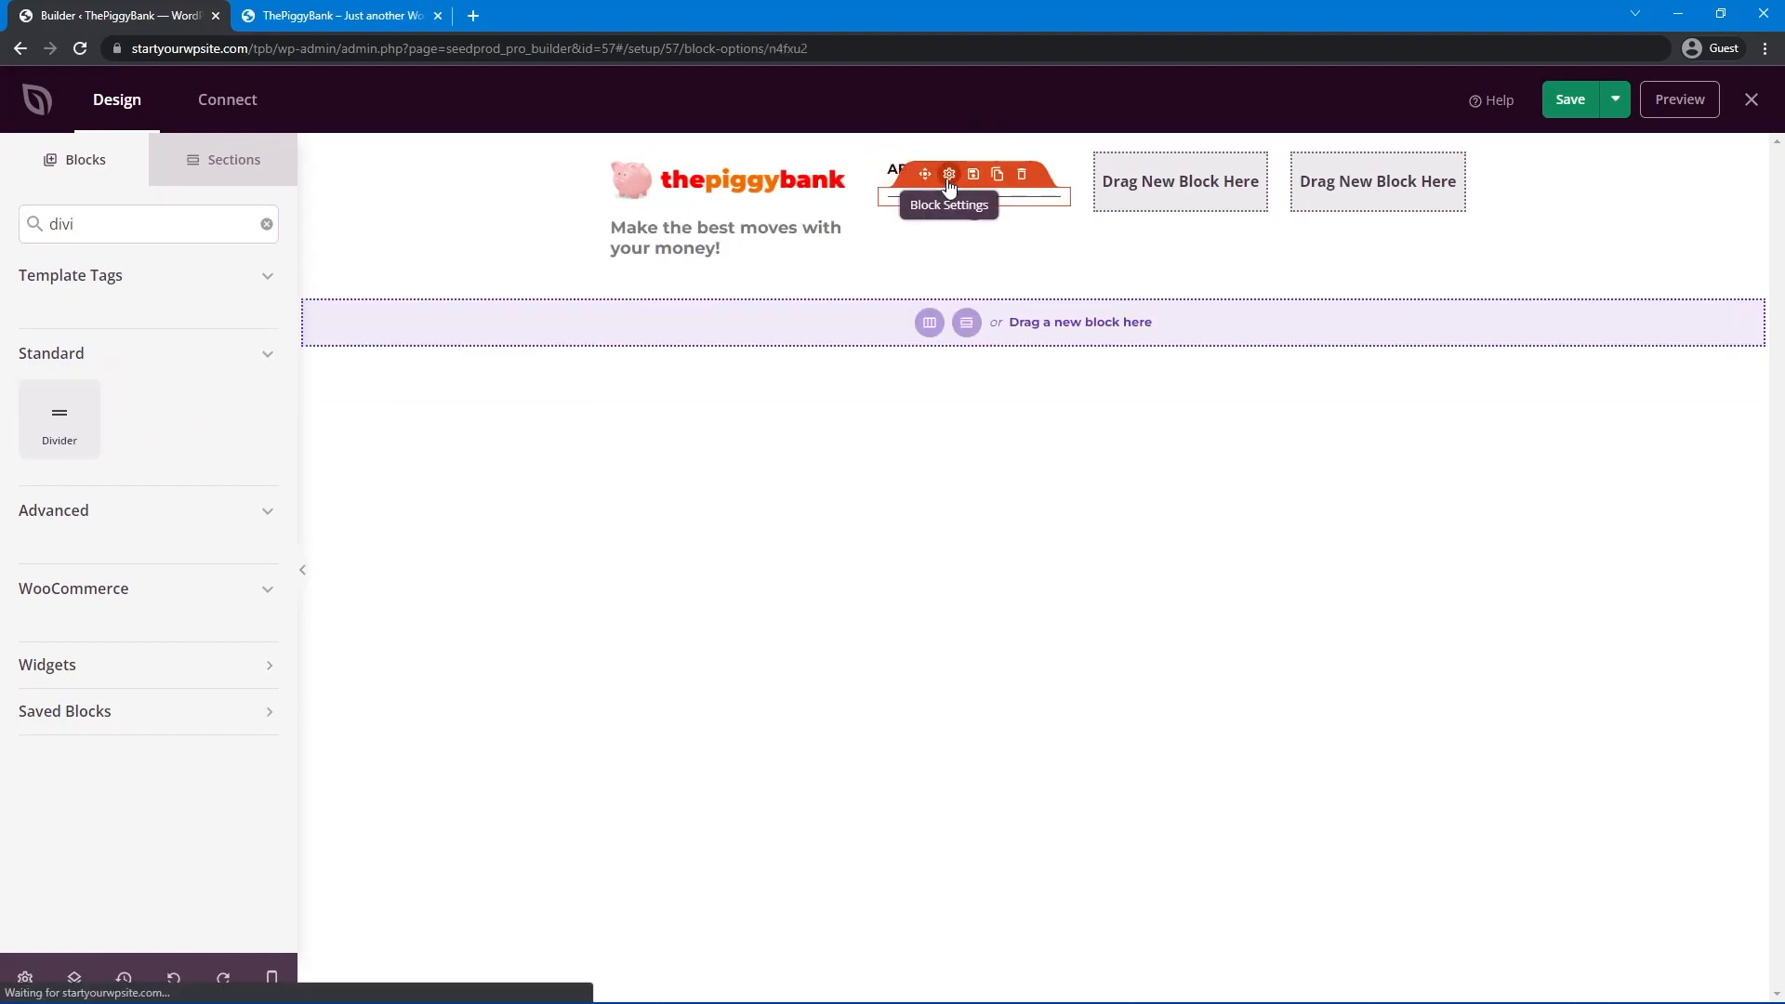
left_click(949, 176)
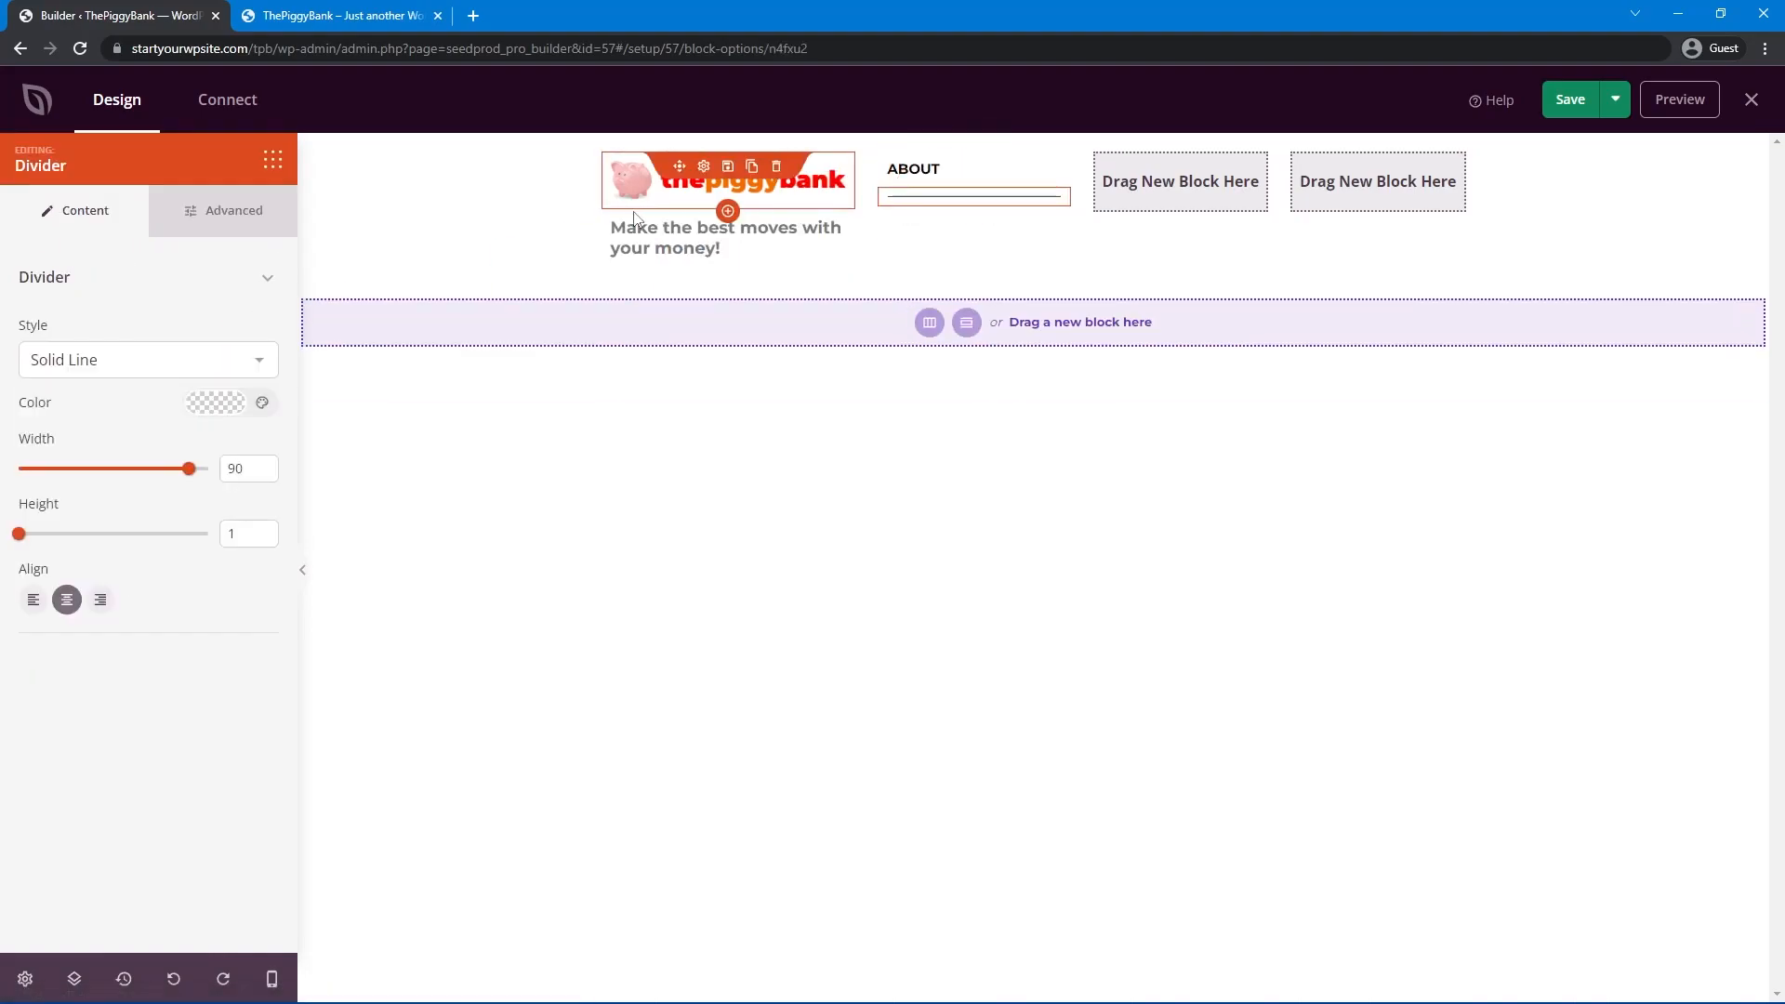
triple_click(258, 529)
triple_click(258, 529)
double_click(258, 529)
left_click(259, 529)
double_click(264, 537)
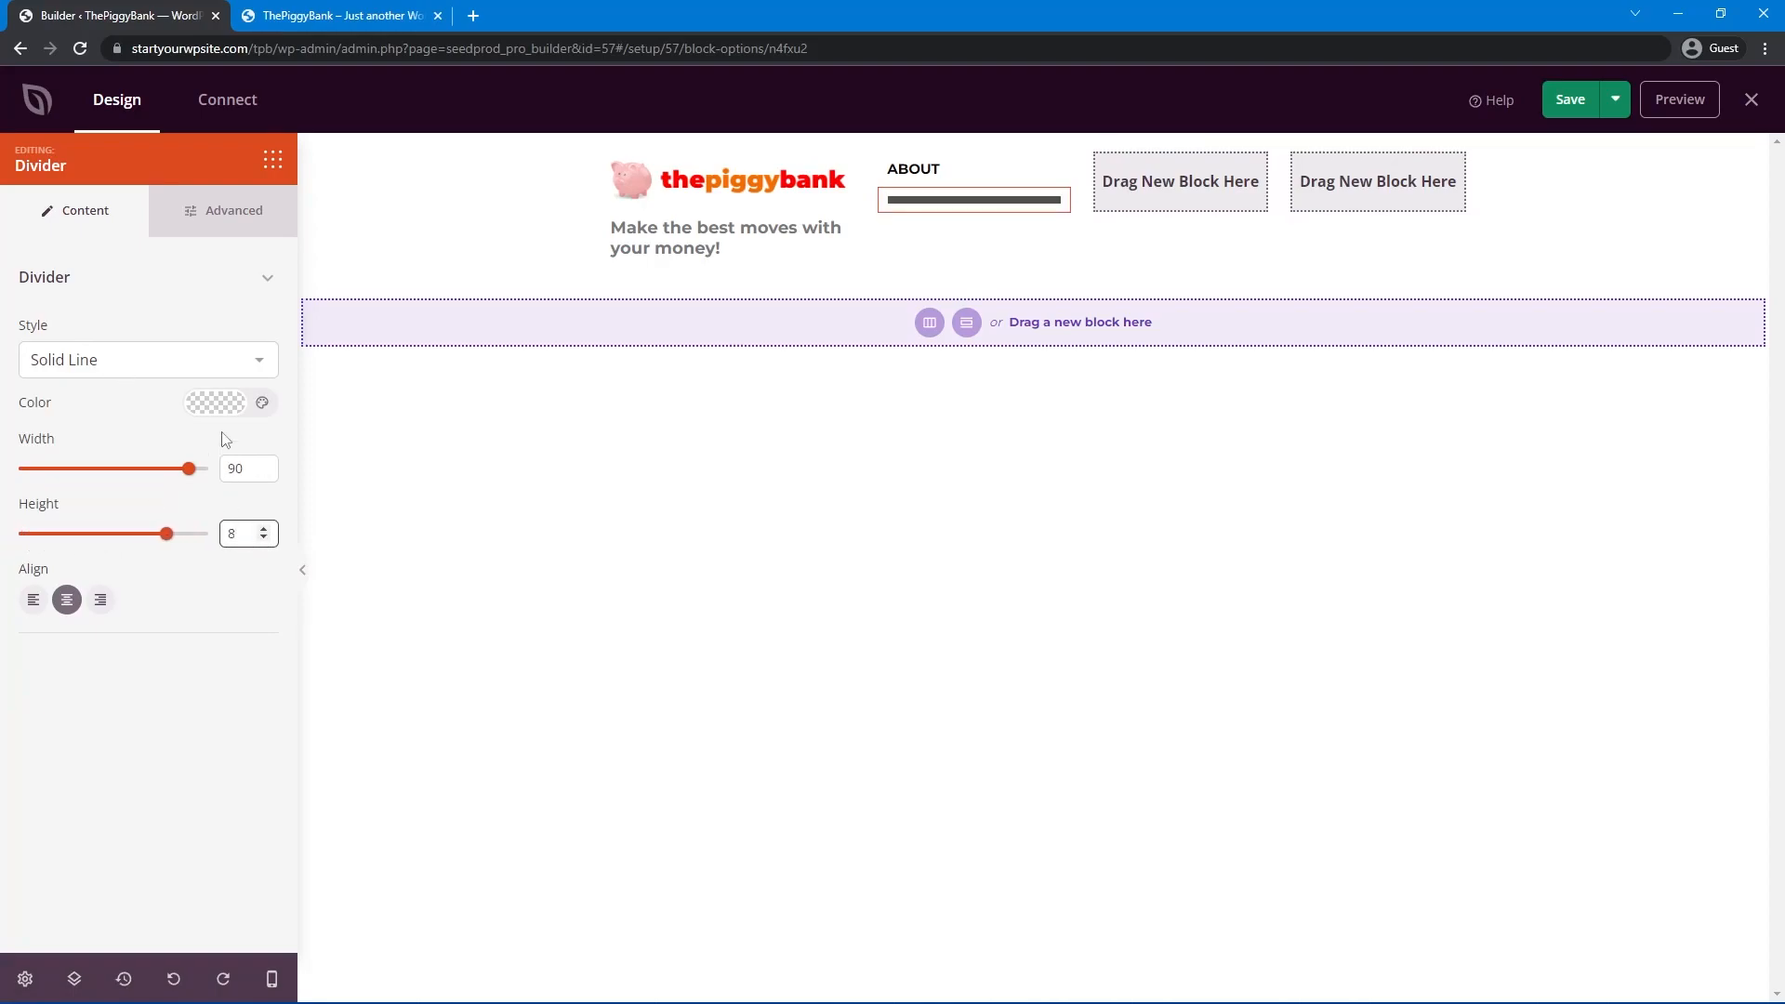
Style the divider with orange color #FF6300, a width of 17 and left alignment.
left_click(223, 405)
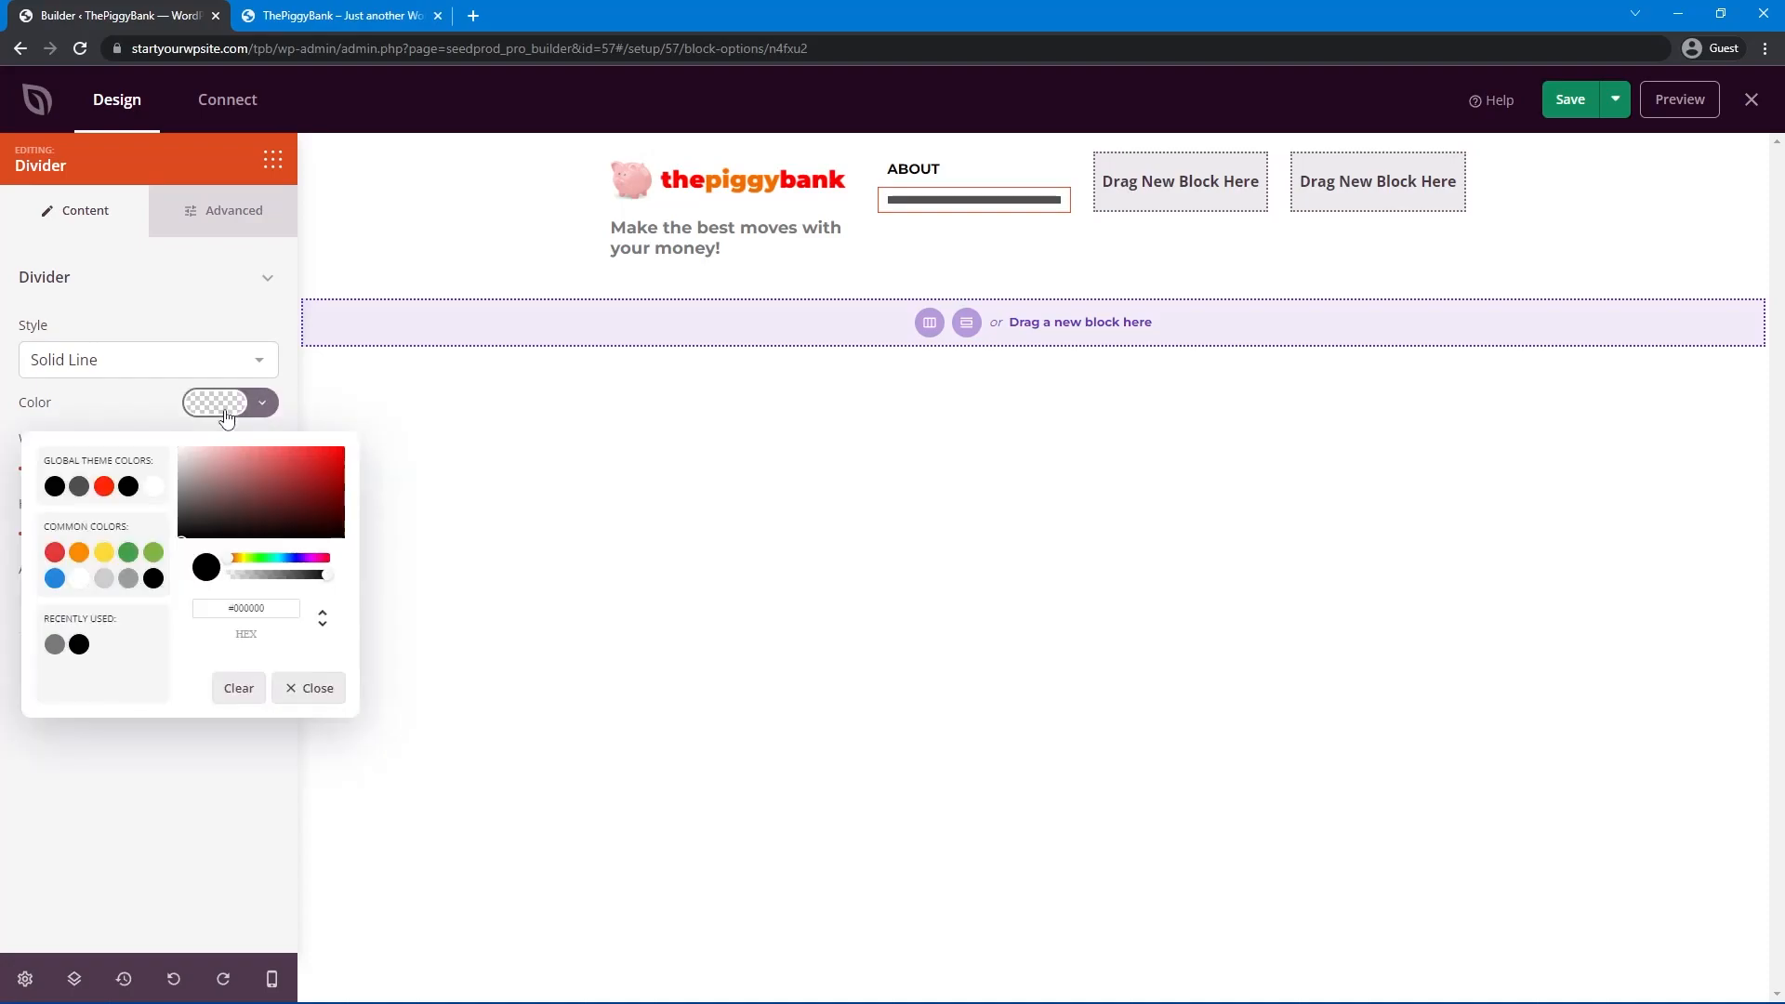
left_click(103, 486)
left_click(236, 561)
left_click_drag(239, 566, 236, 566)
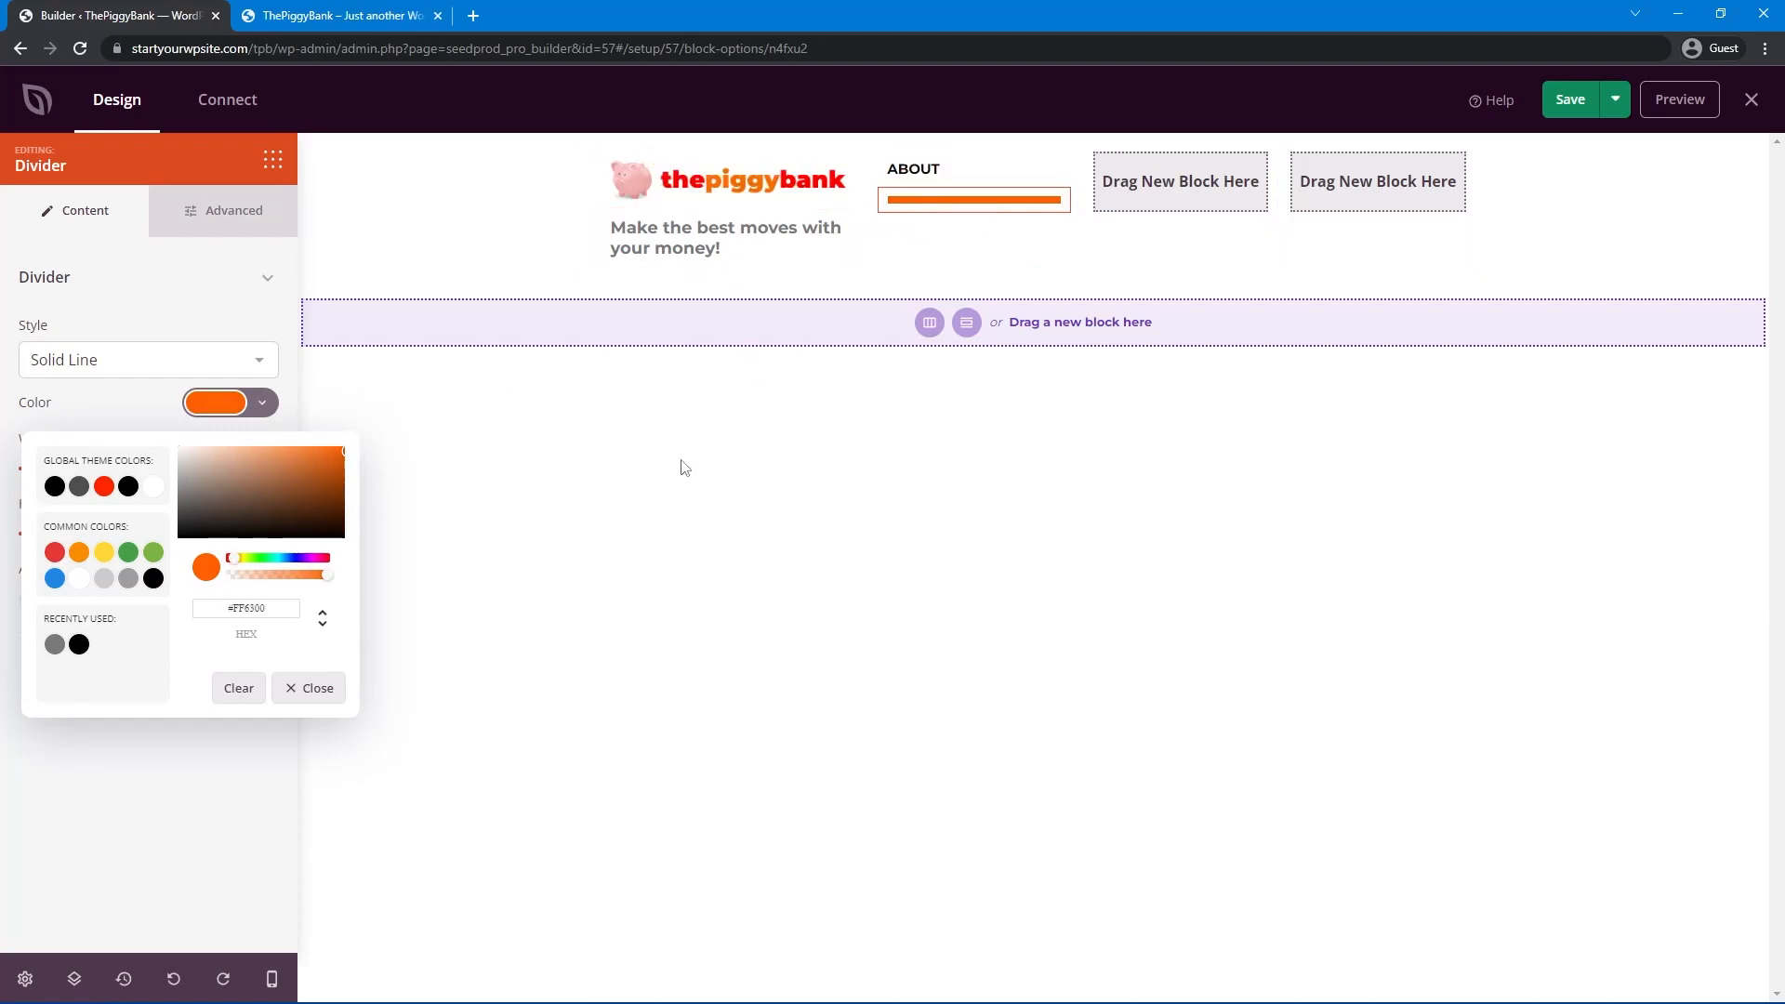
left_click(308, 688)
left_click_drag(186, 469, 43, 473)
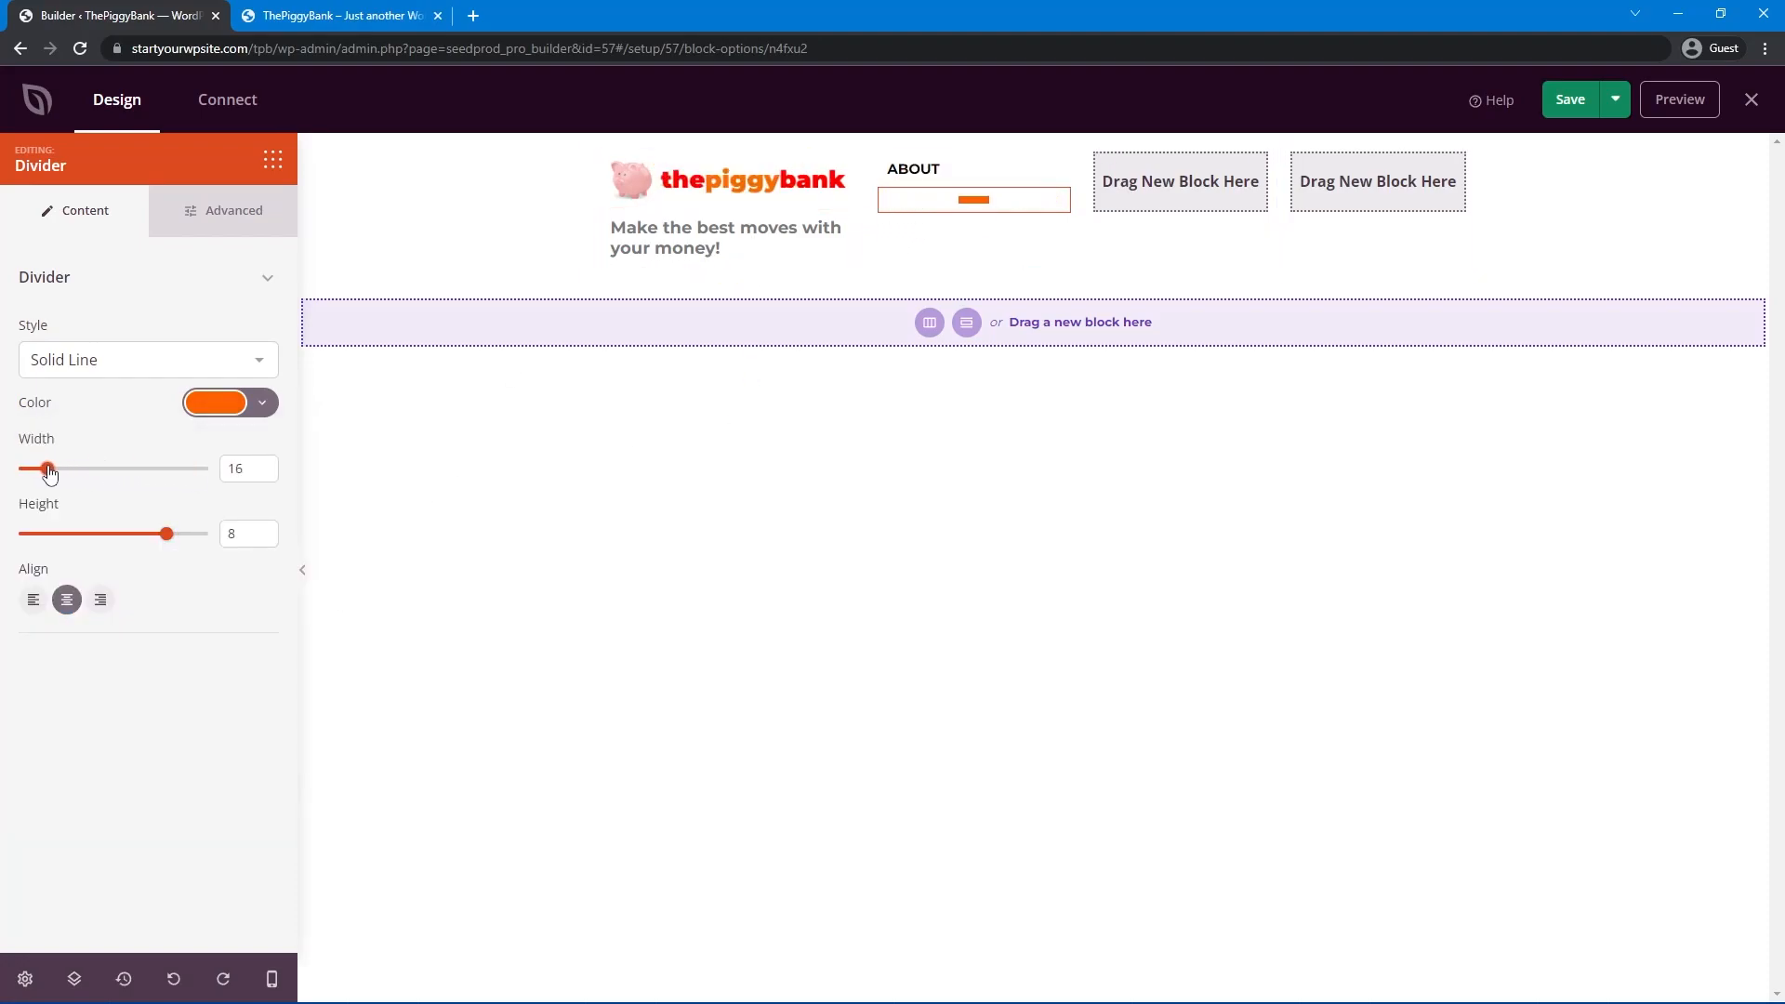
left_click(37, 609)
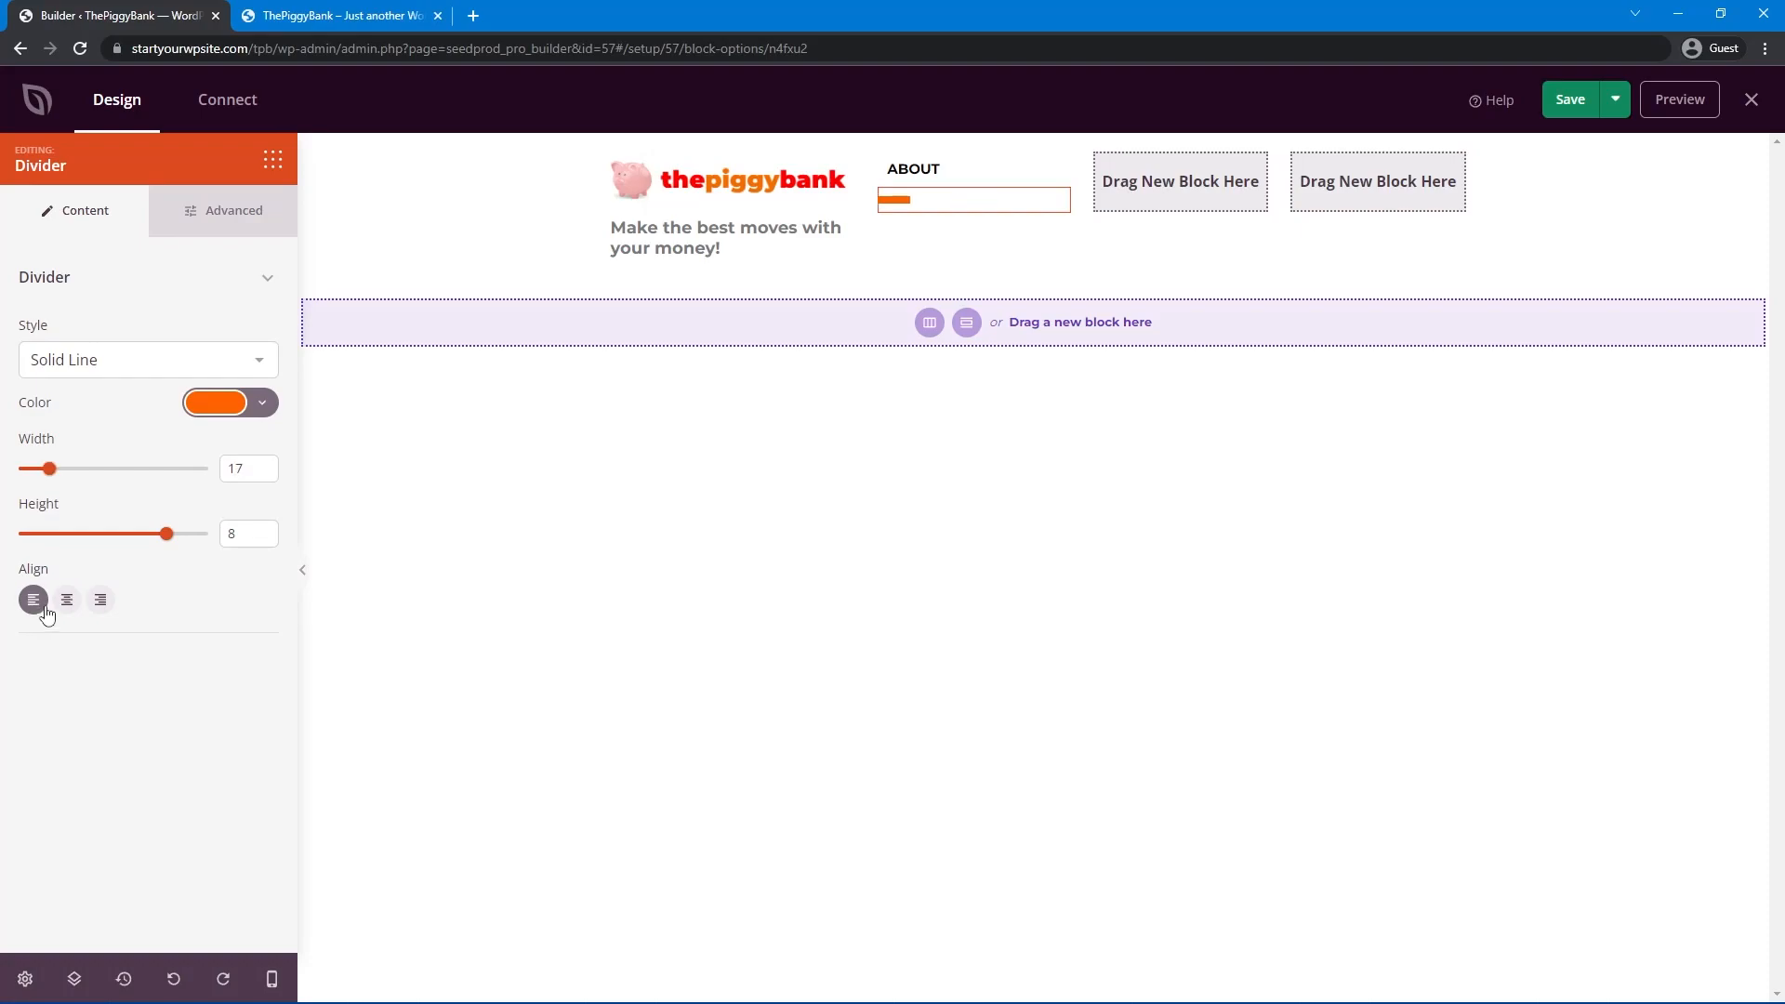
Set the divider's top and bottom padding to 0.
left_click(225, 216)
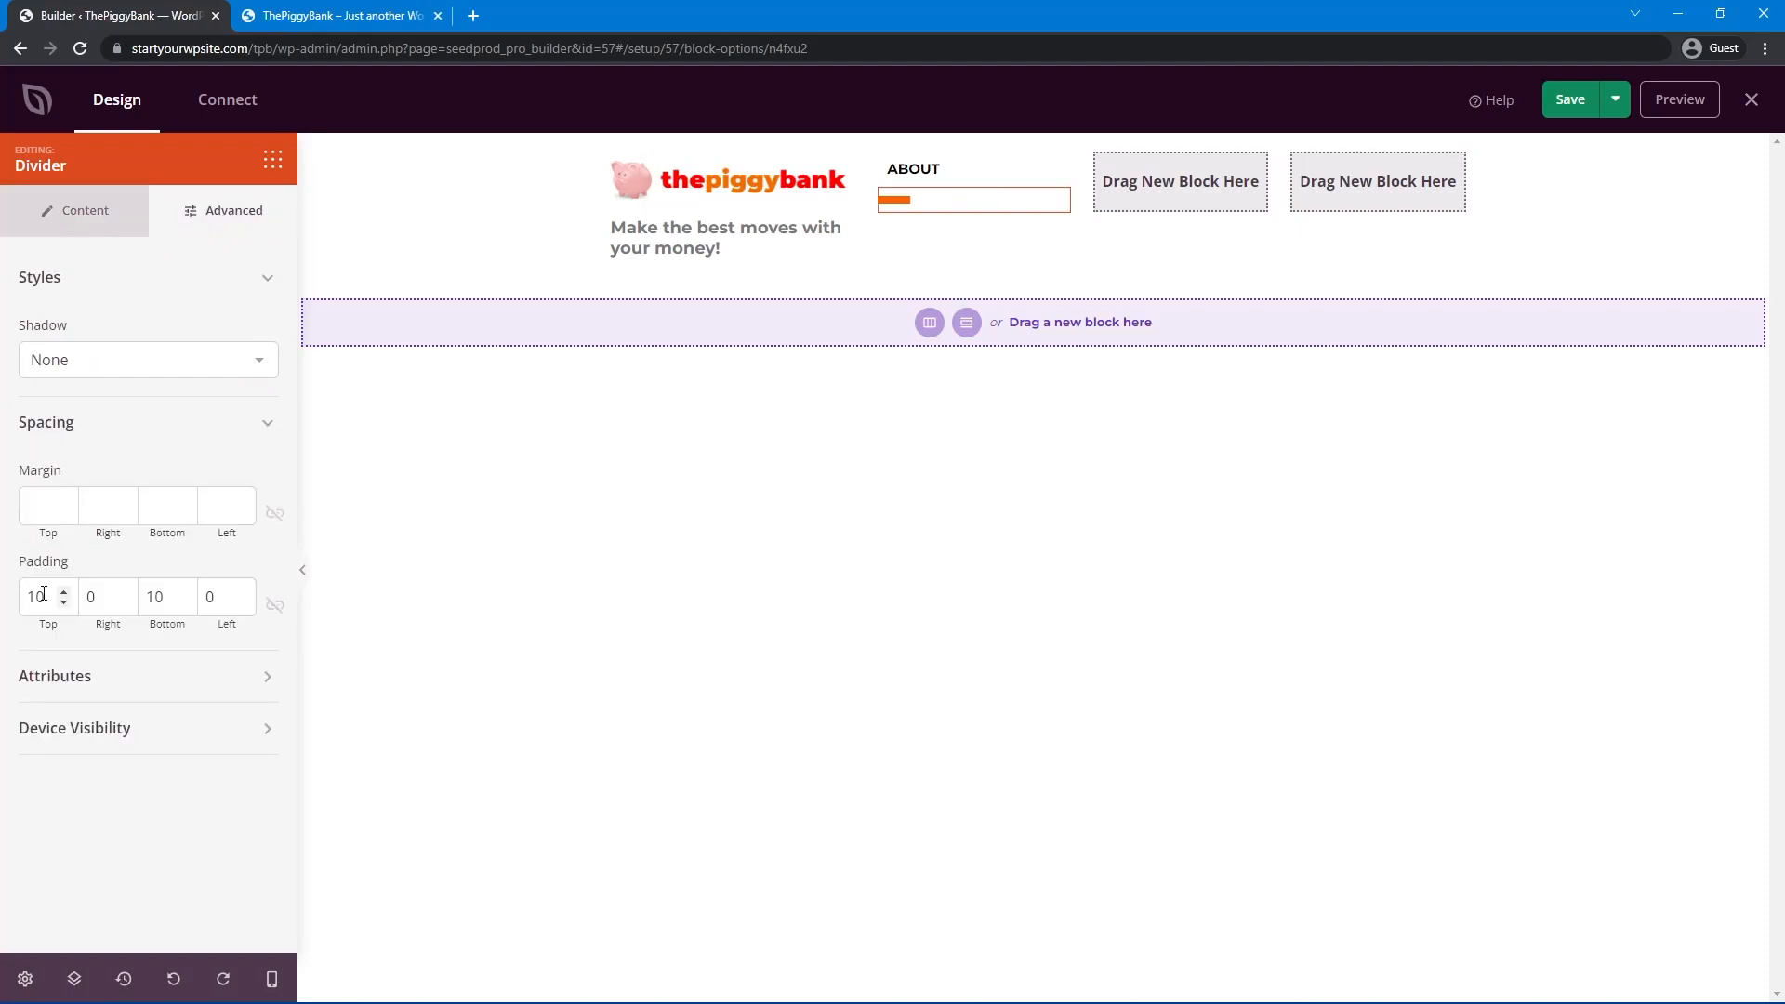
key("BackSpace")
left_click_drag(156, 597, 146, 596)
key("BackSpace")
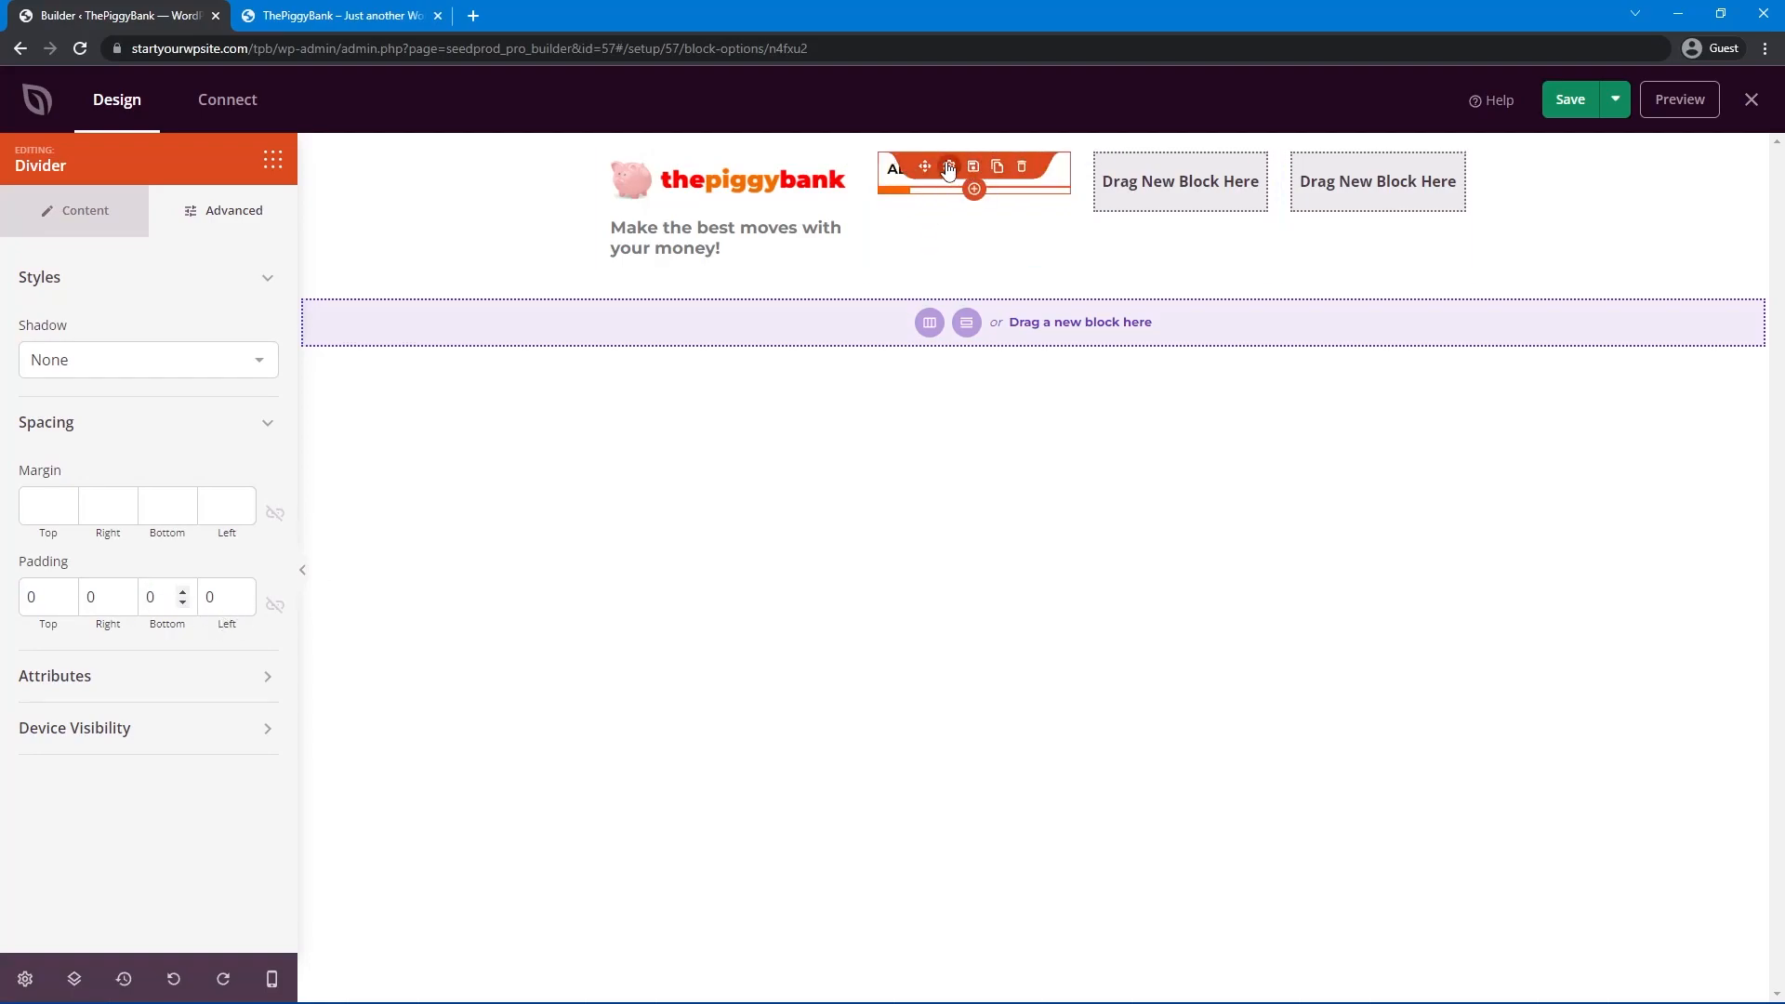
Set the ABOUT headline's padding to 0 on all sides.
left_click(944, 167)
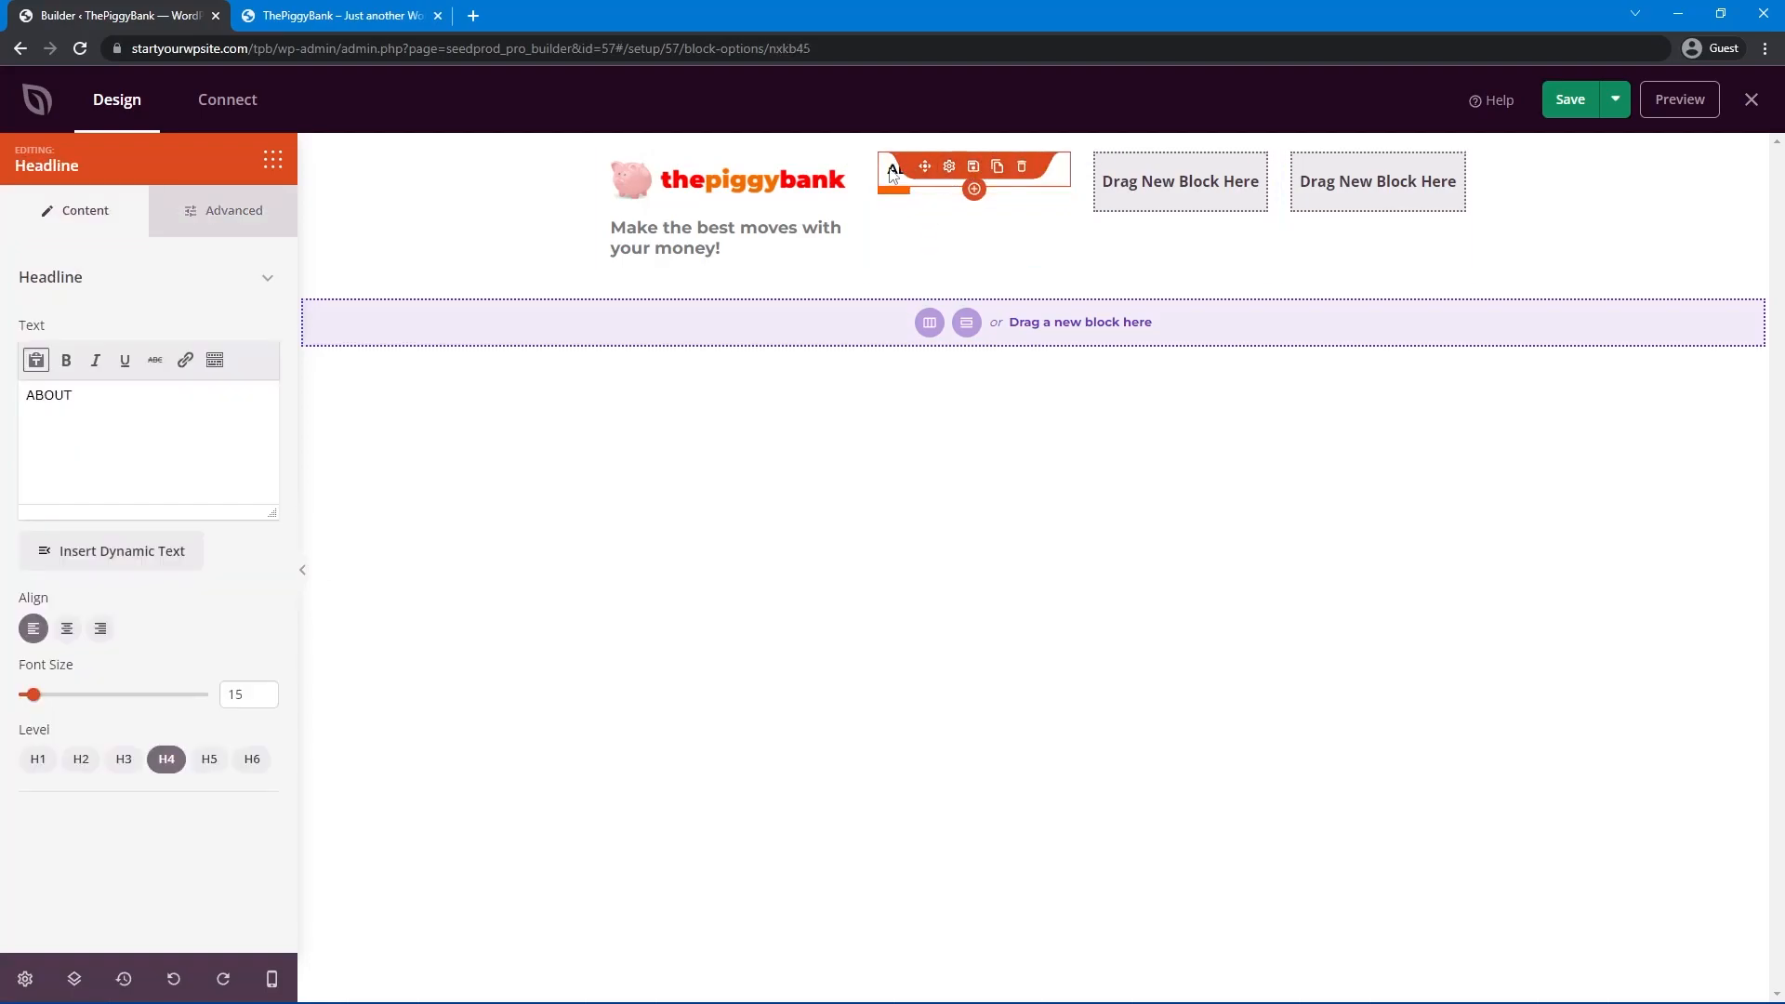
left_click(242, 217)
type("0")
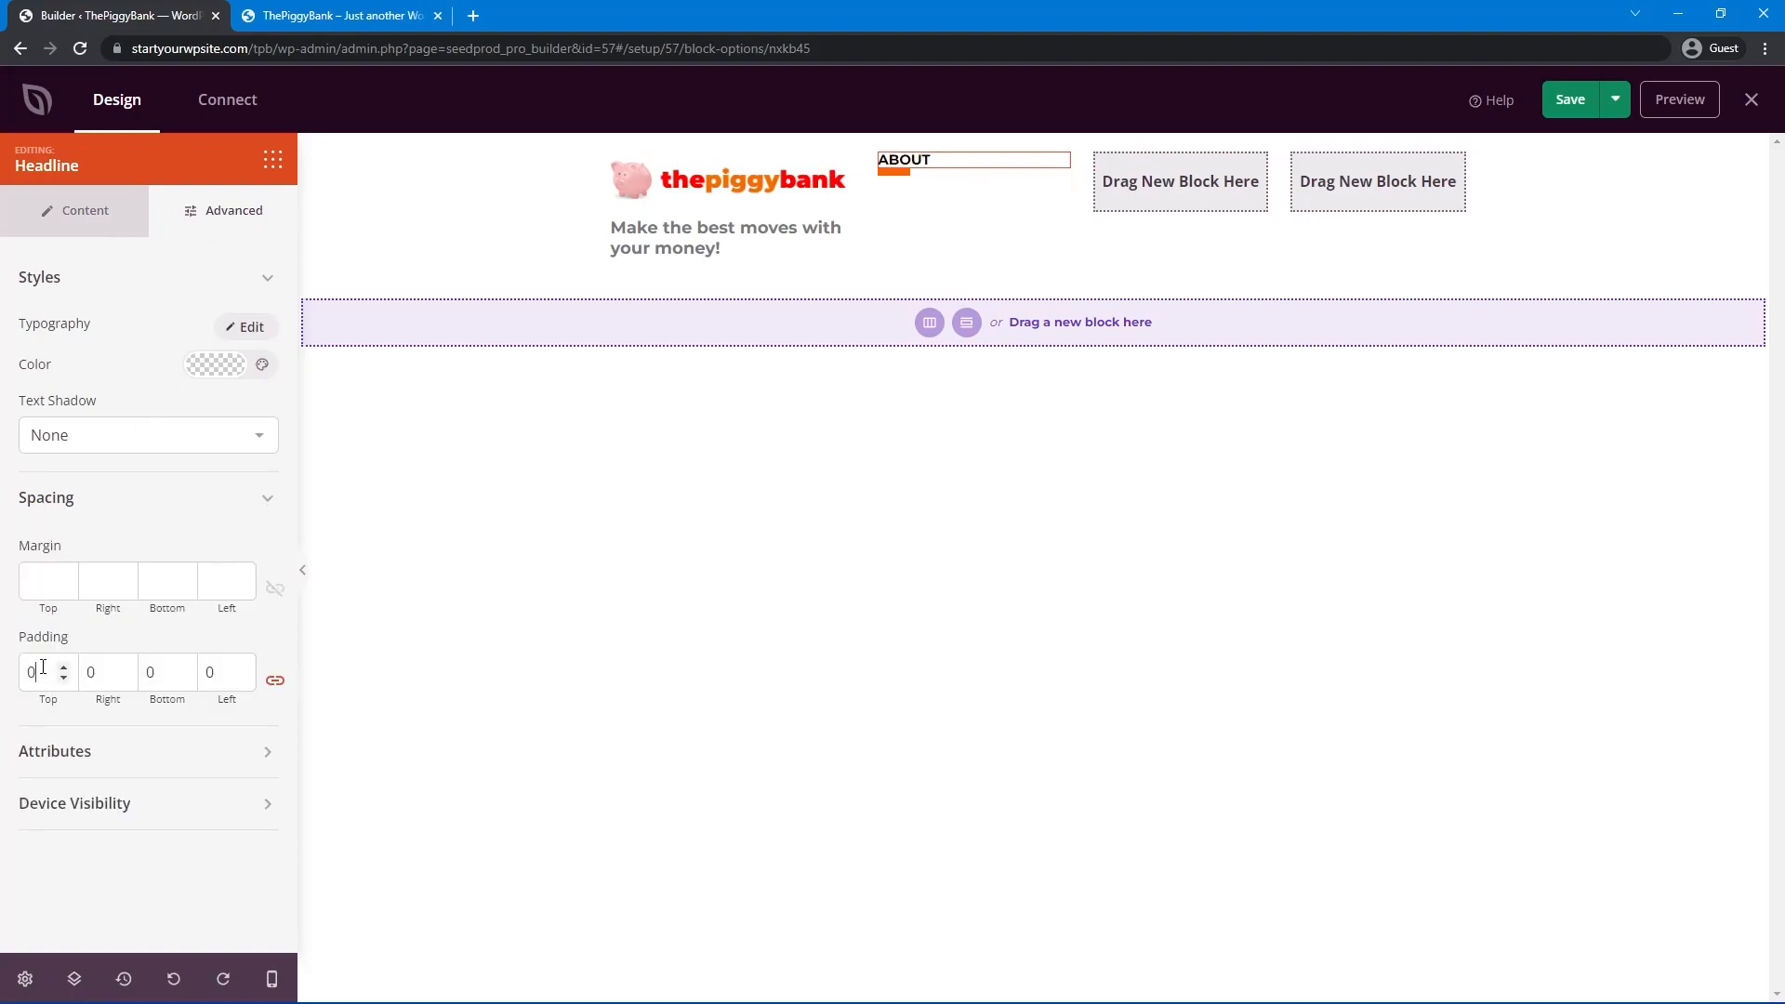
Set the top padding of the divider under ABOUT to 10.
left_click(898, 173)
left_click(222, 214)
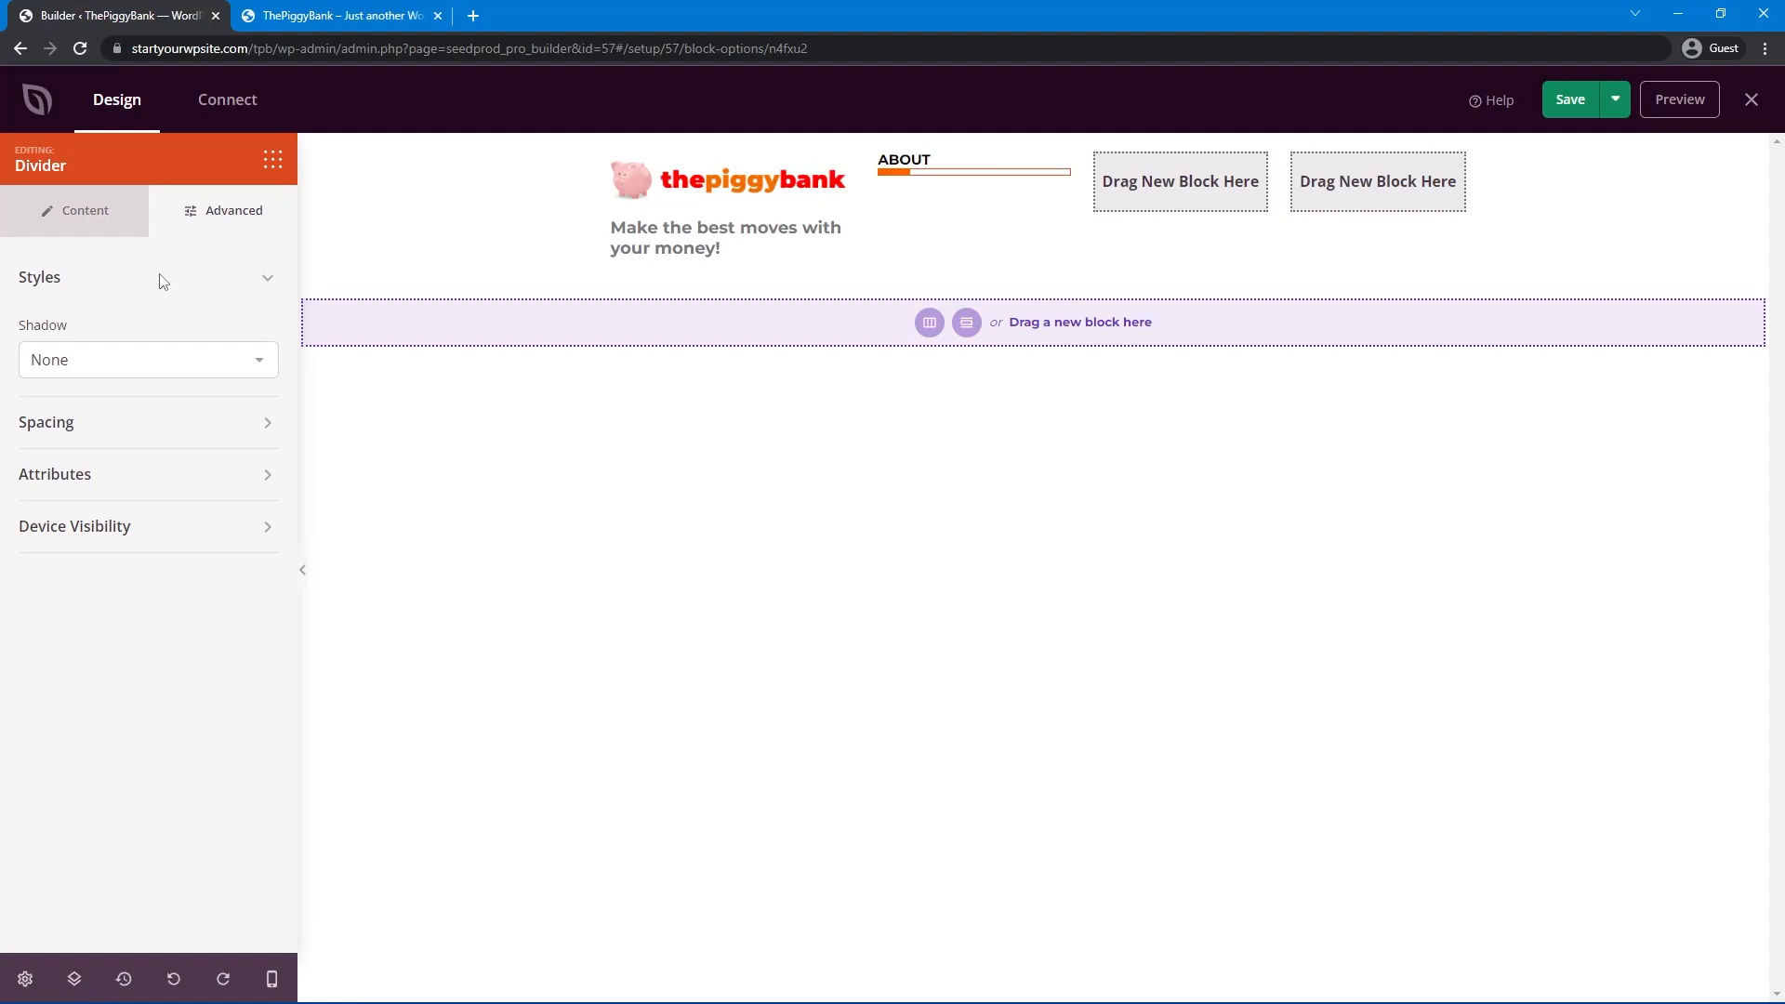
left_click(84, 425)
double_click(27, 597)
type("10")
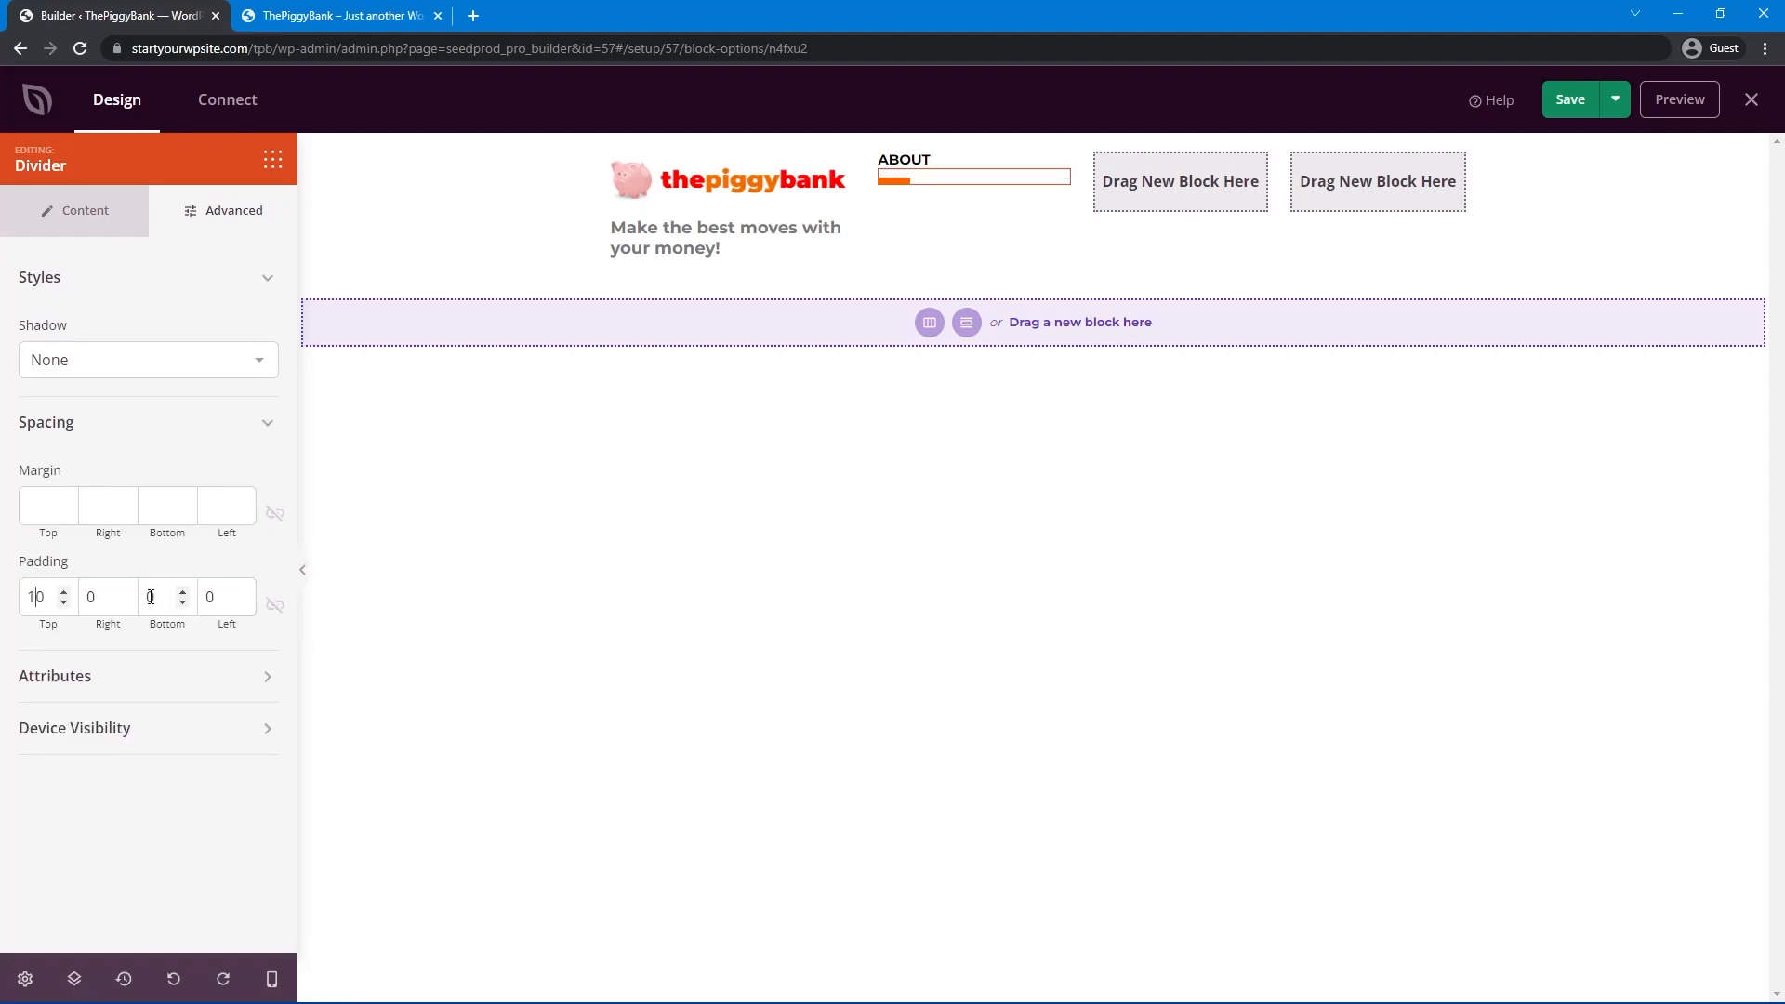
Set the divider's top padding to 10 and add a List block below it in the ABOUT column.
type("1")
left_click(498, 287)
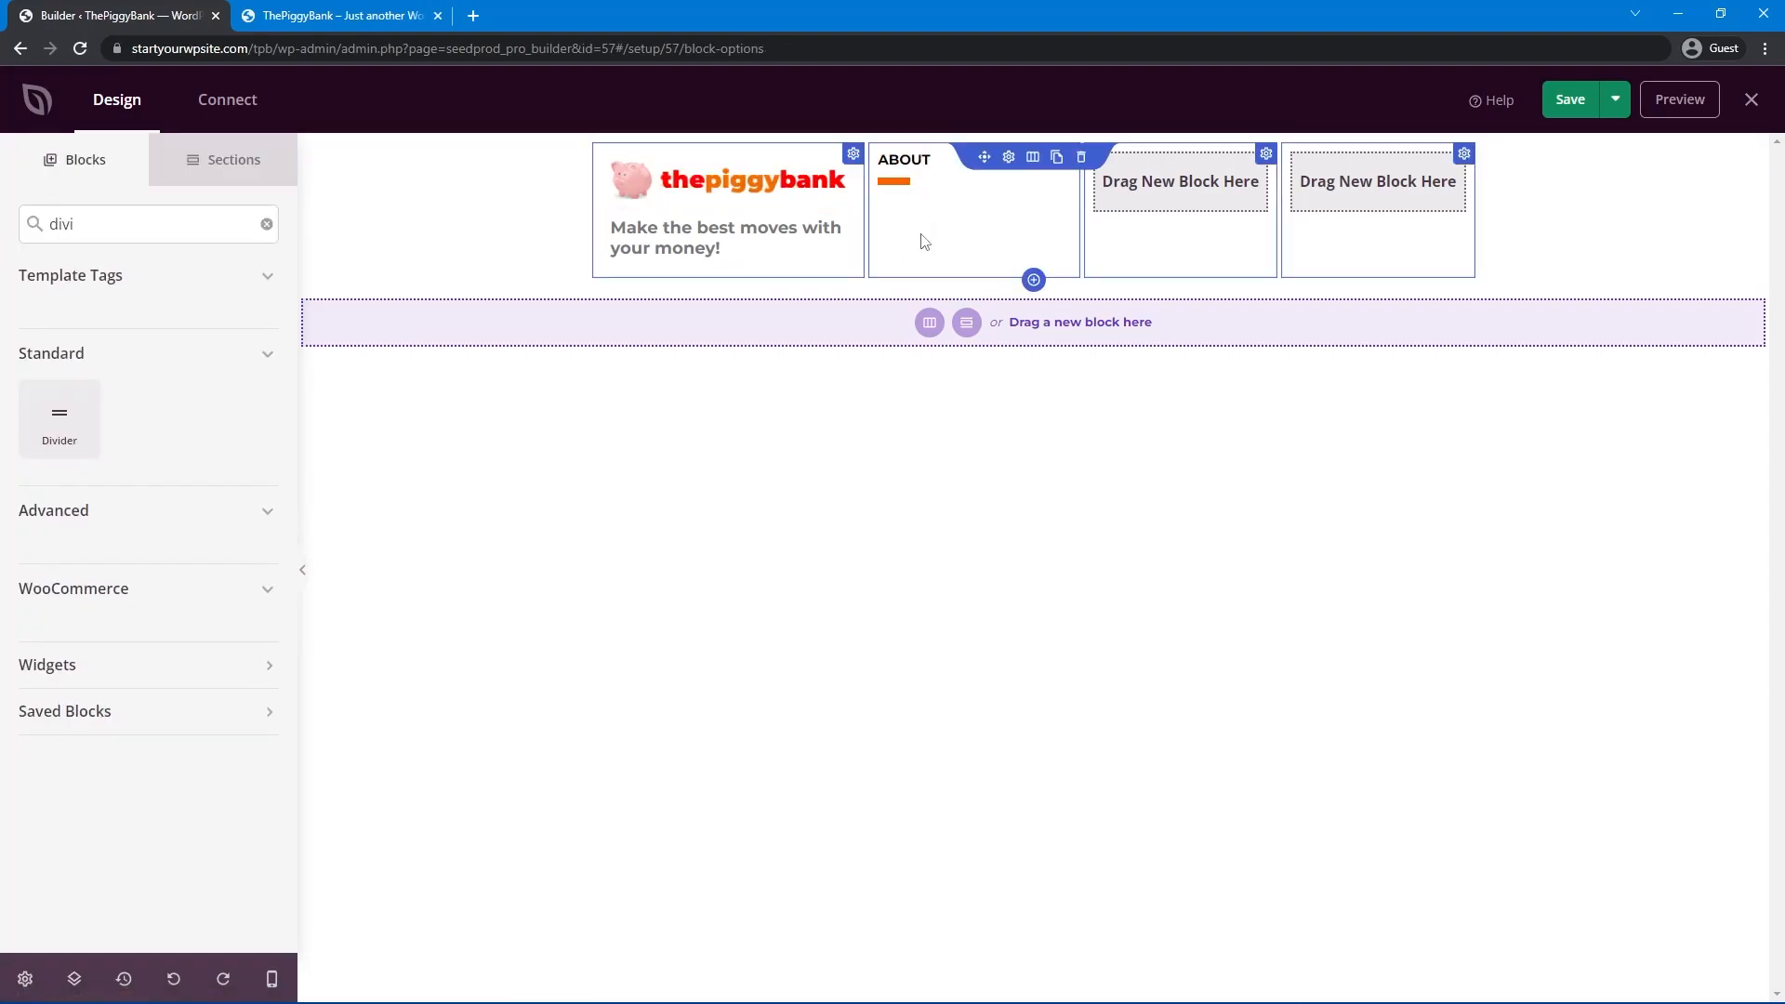
left_click(158, 214)
key("BackSpace")
key("BackSpace")
key("BackSpace")
key("BackSpace")
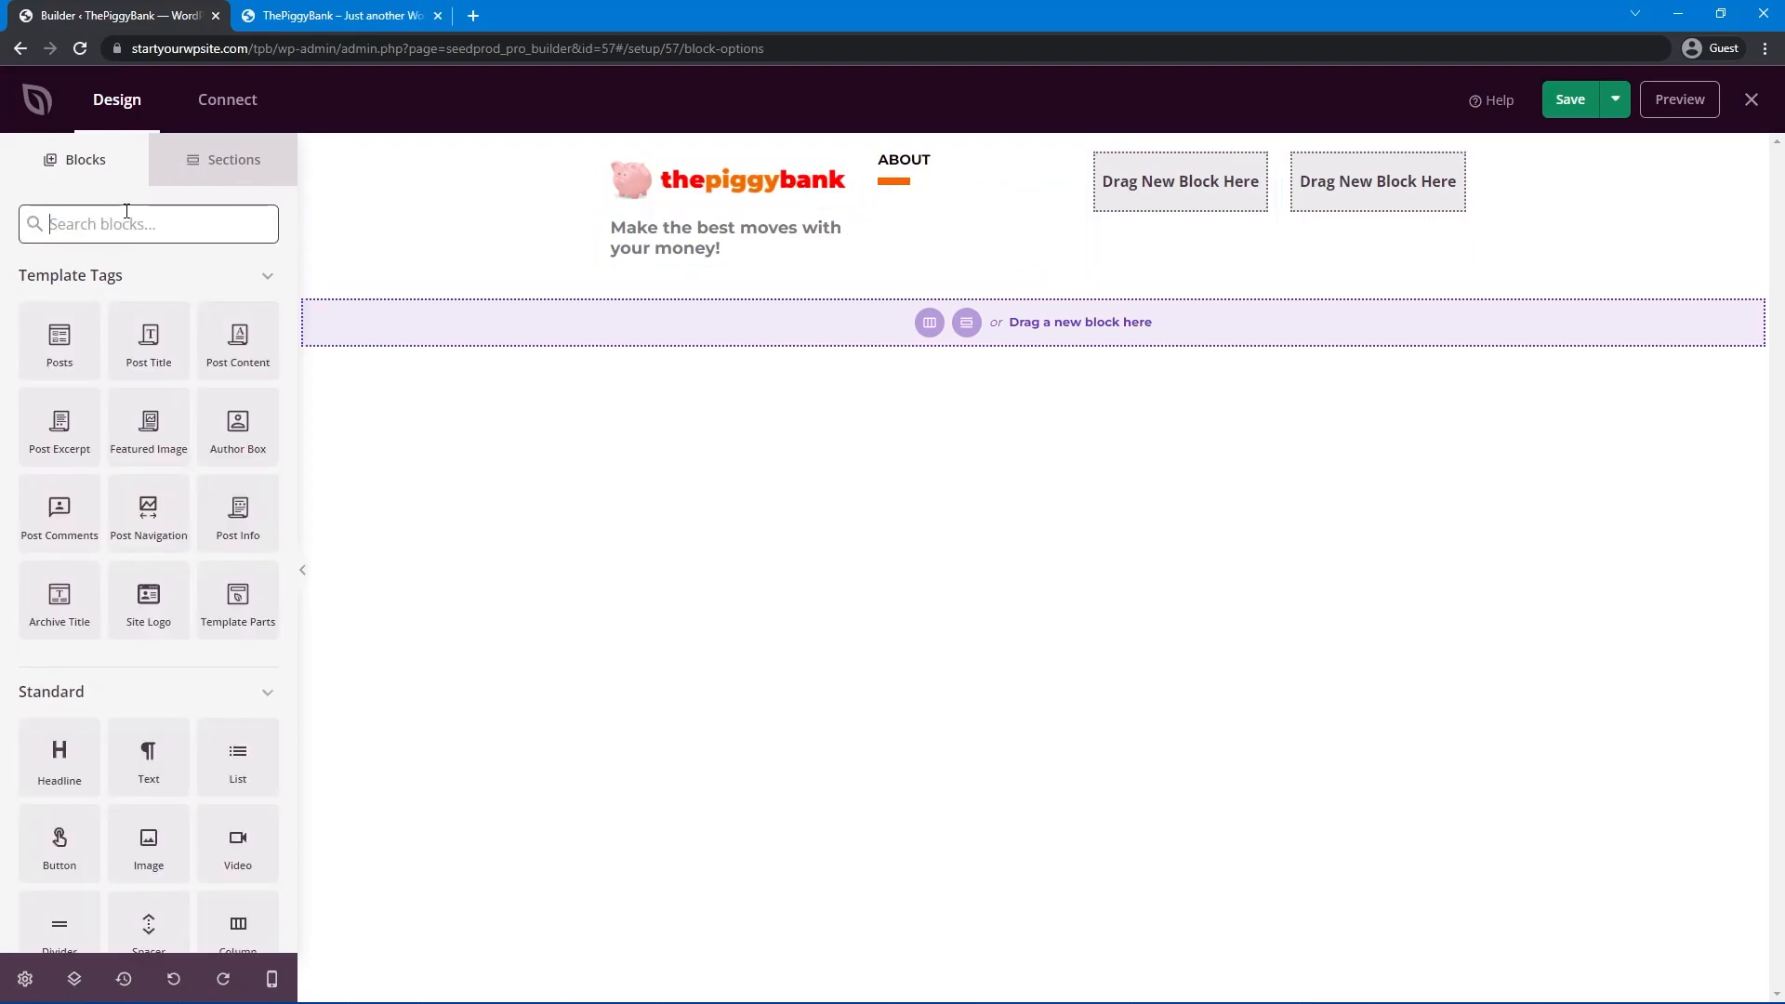
type("list")
left_click_drag(60, 418, 943, 210)
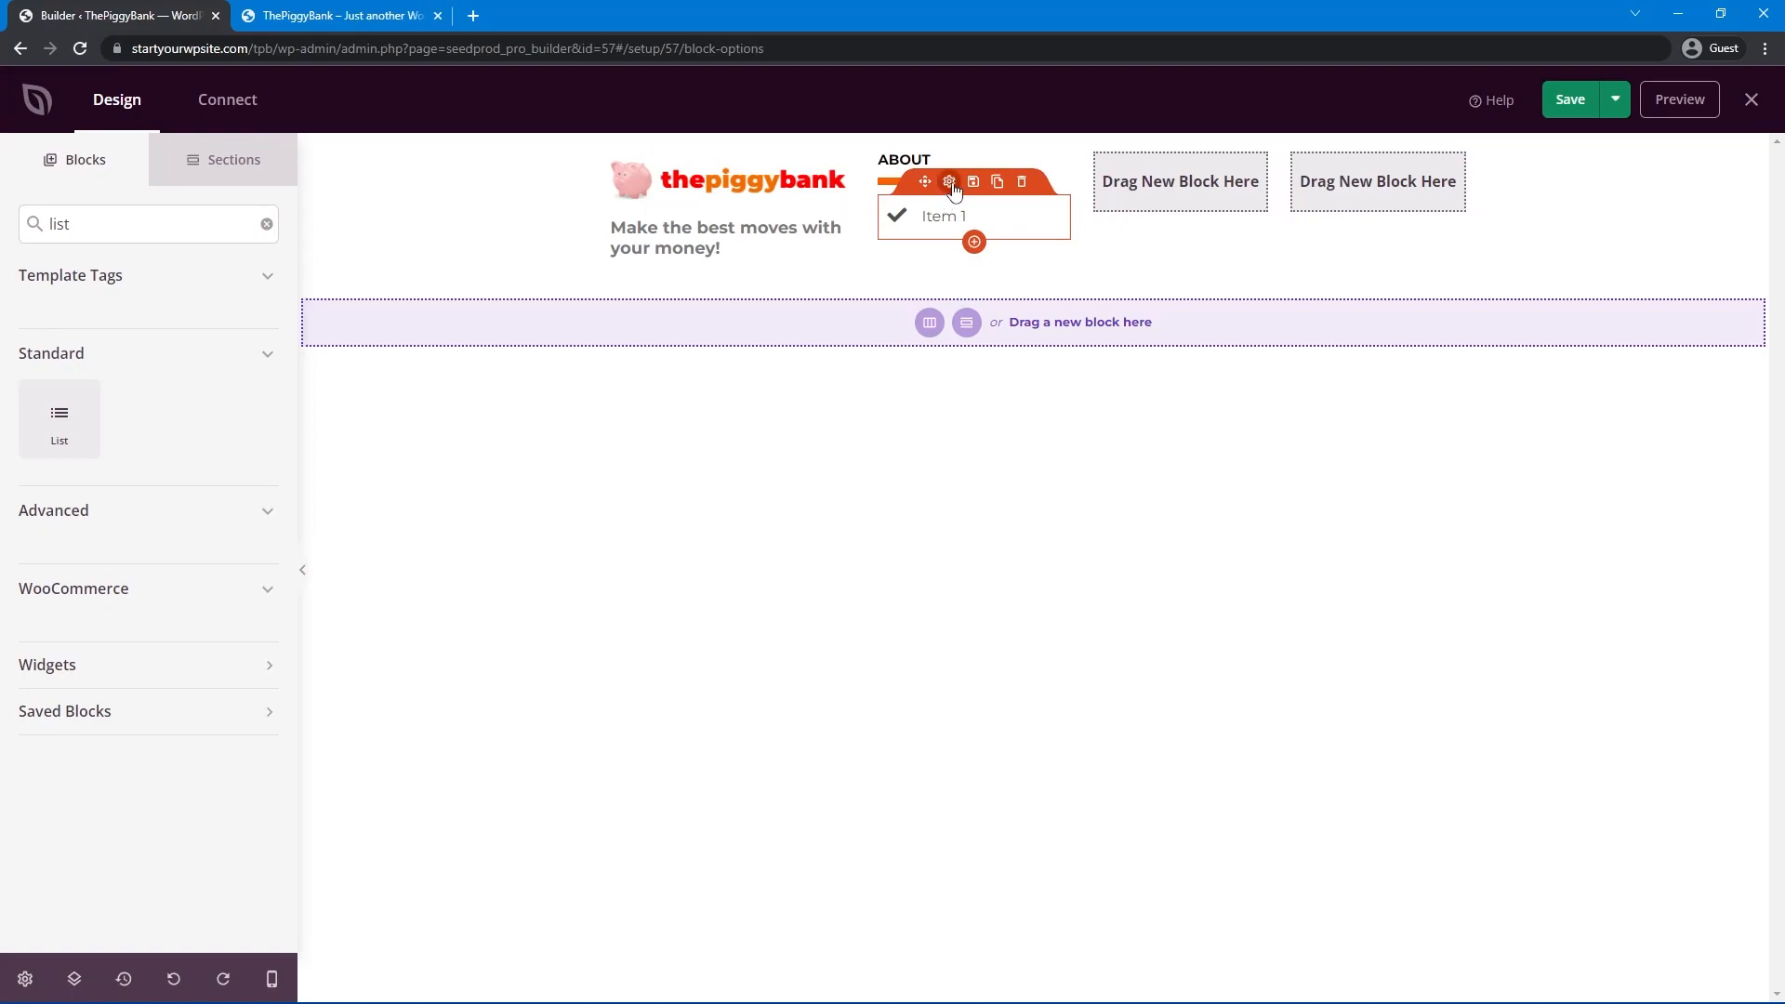
Change the list item's text to "Our Link Here" and link it to #.
left_click(952, 183)
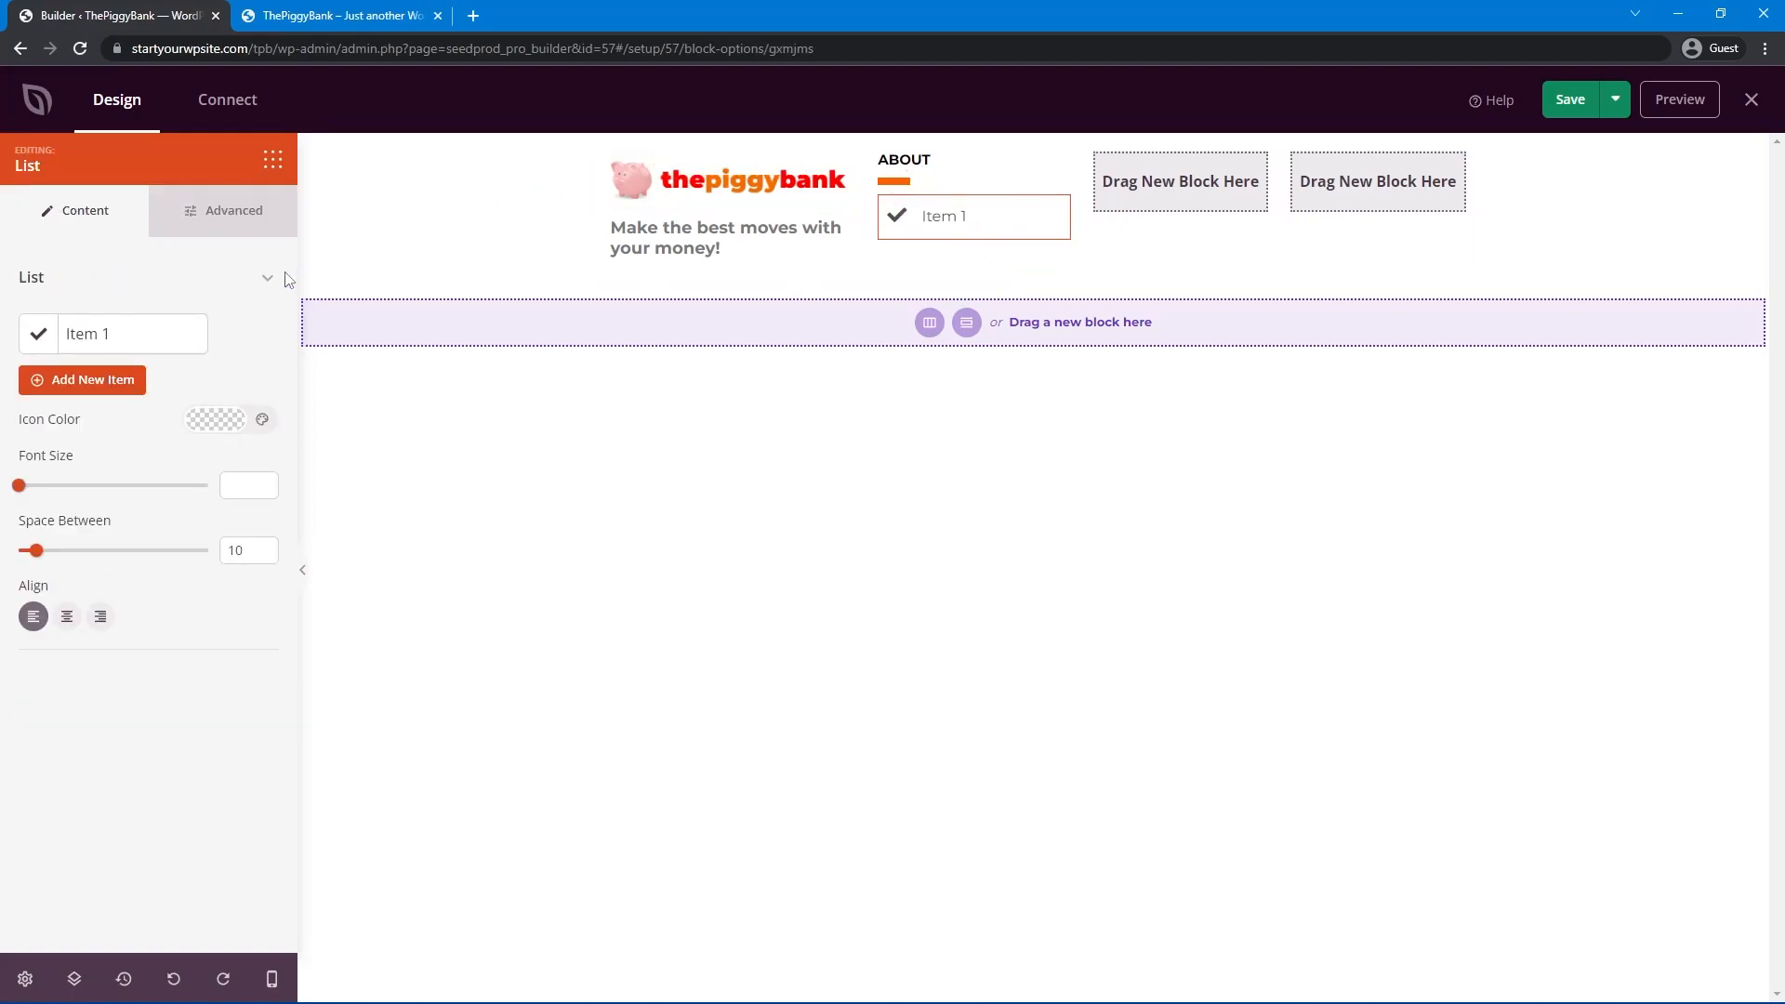
left_click(104, 342)
triple_click(124, 451)
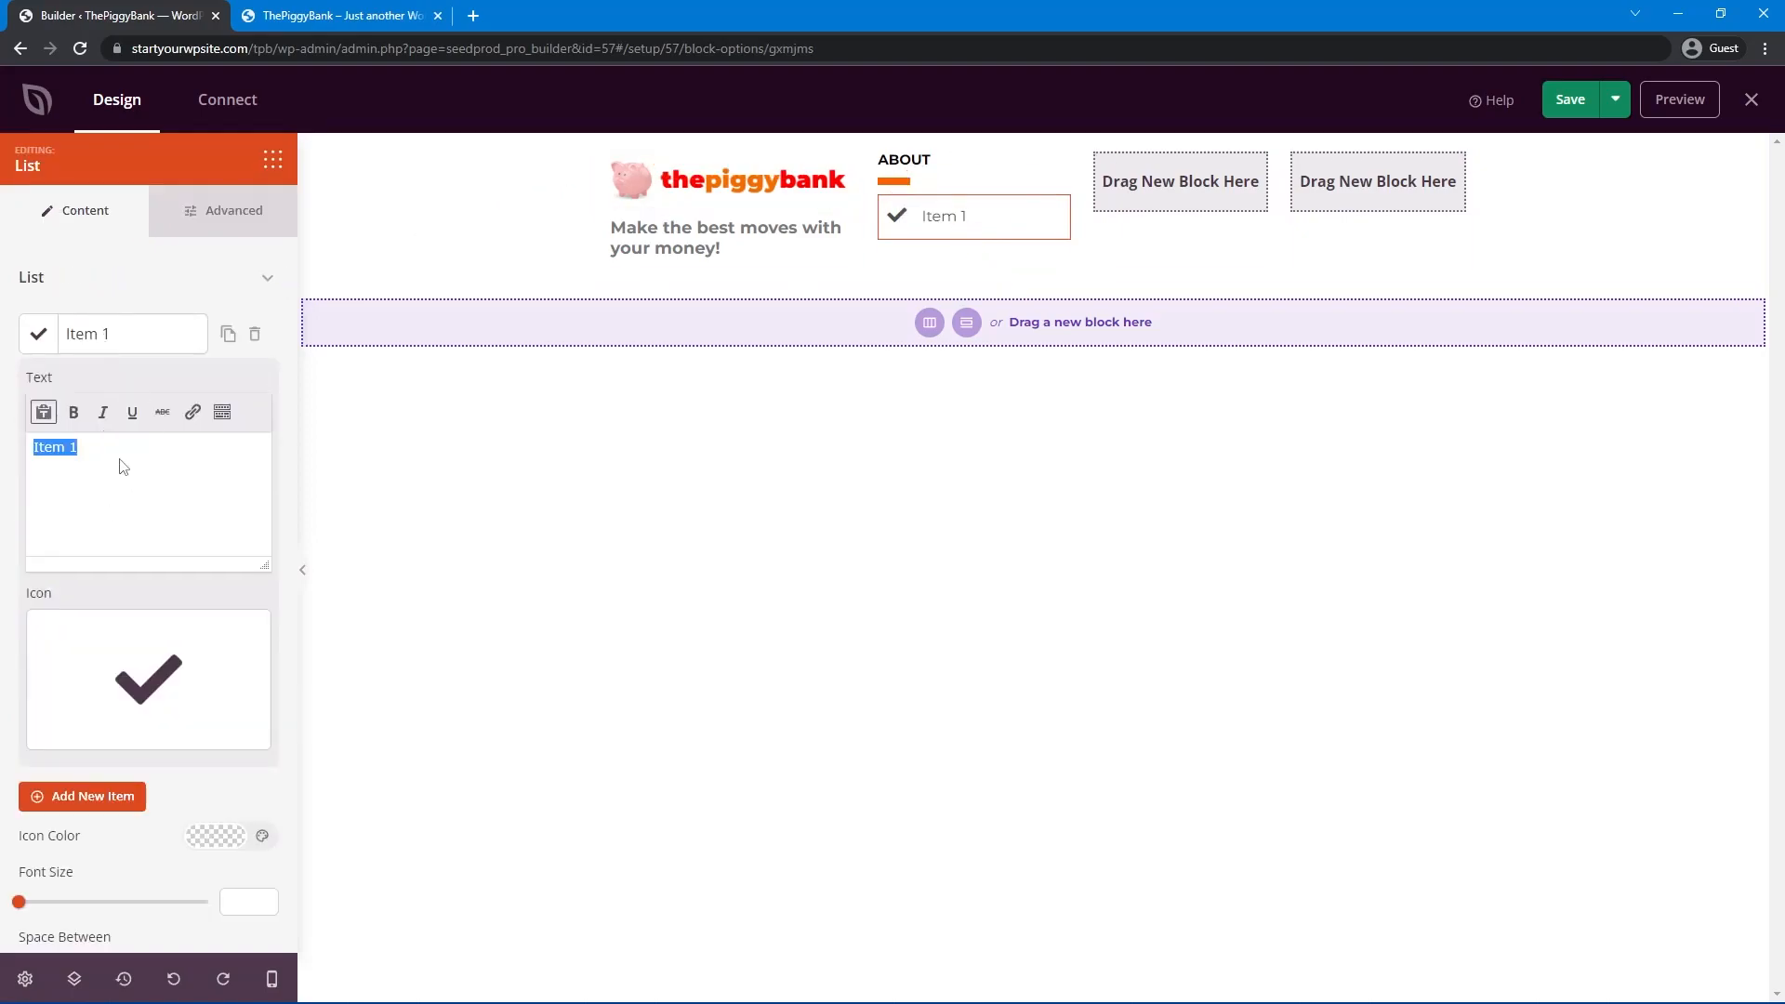
type("Our Link Here")
left_click_drag(119, 465, 3, 450)
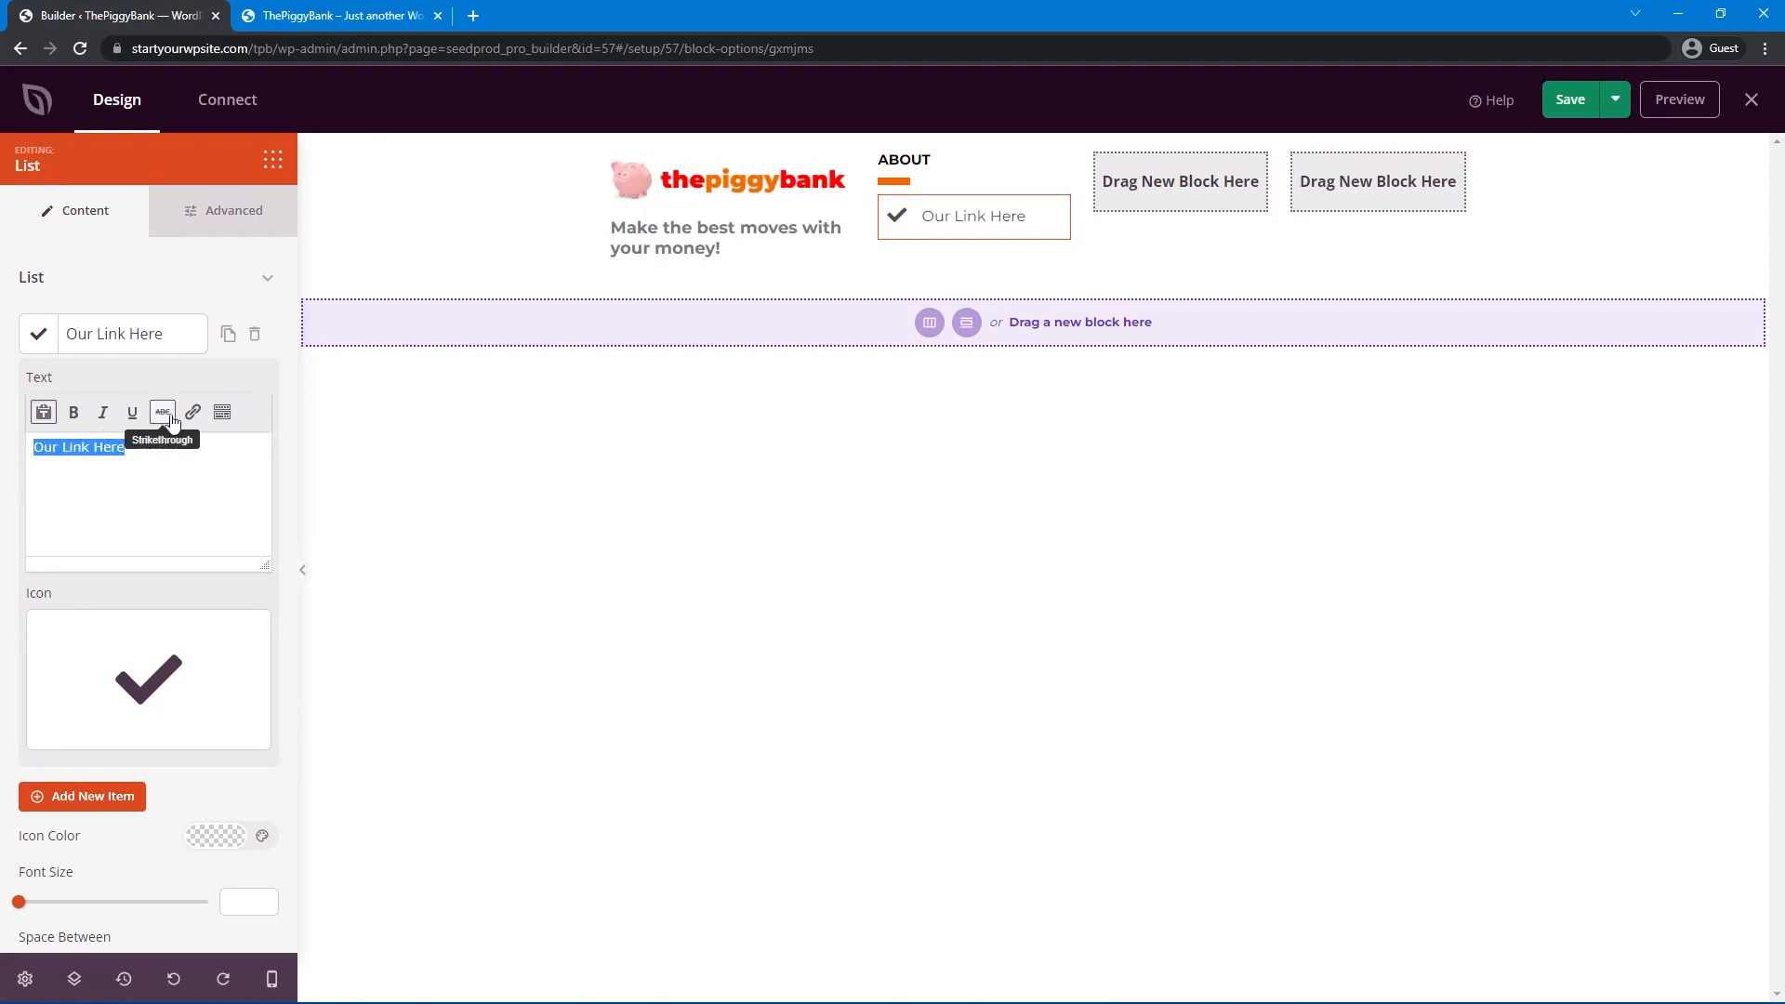
left_click(193, 414)
type("#")
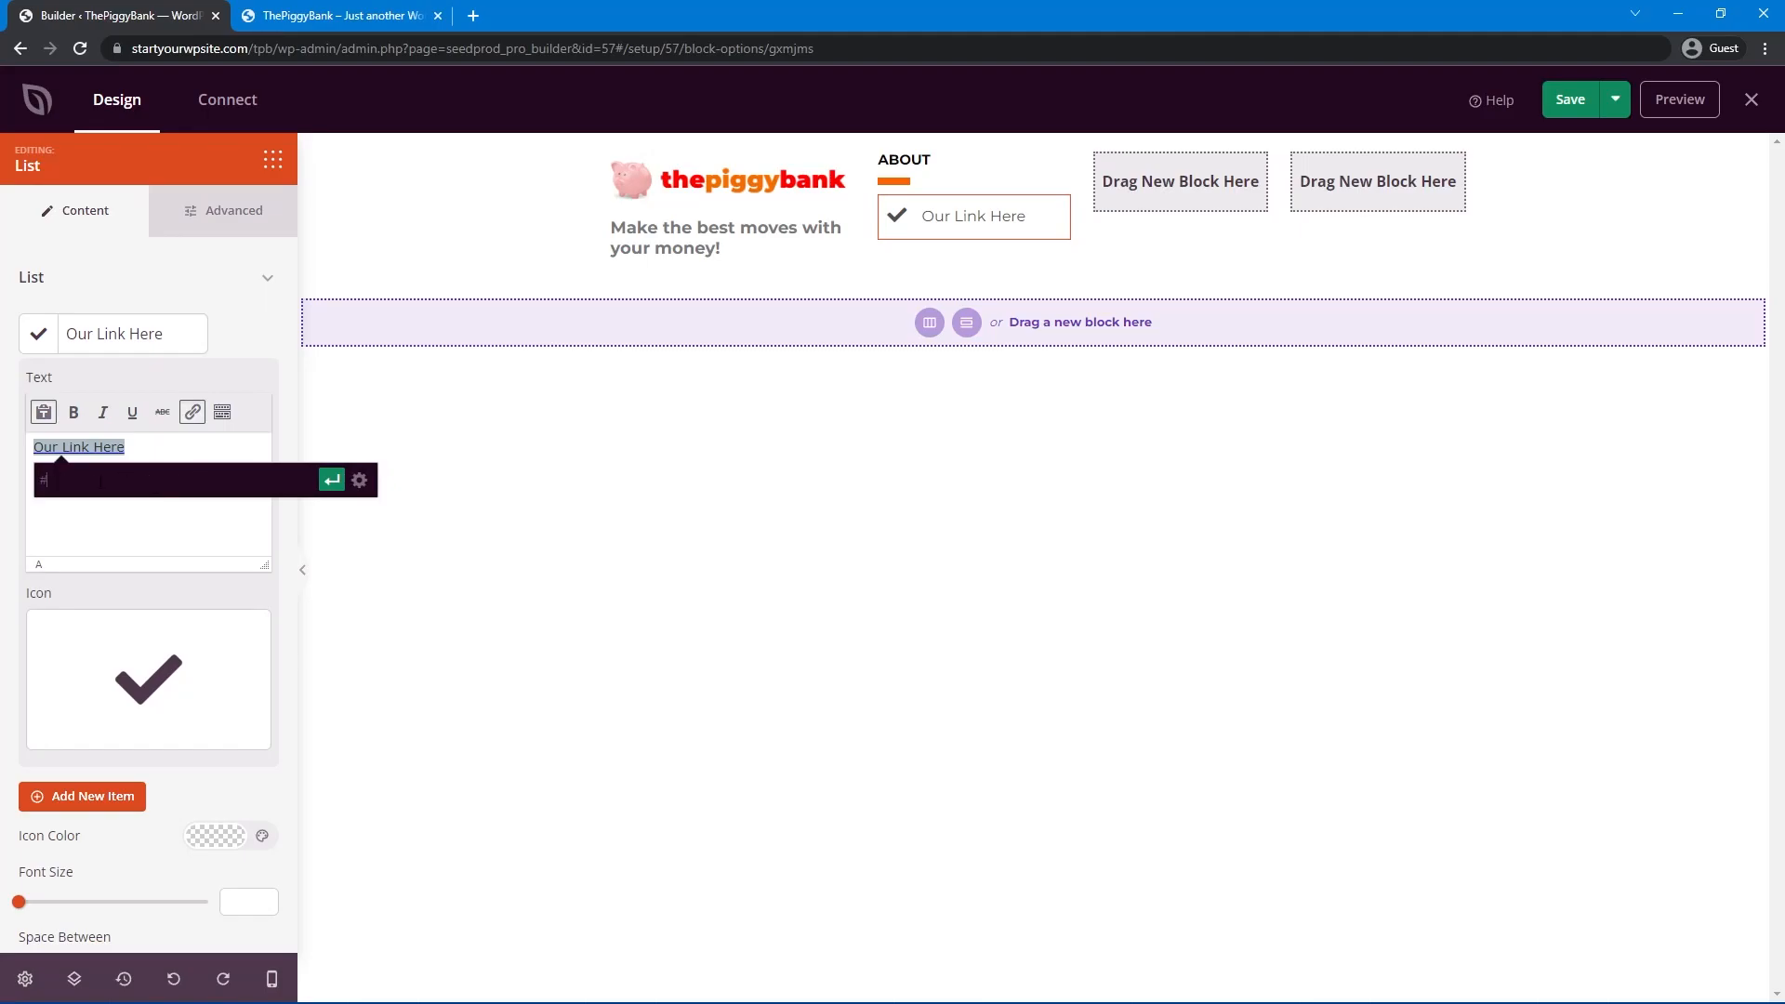
key("Return")
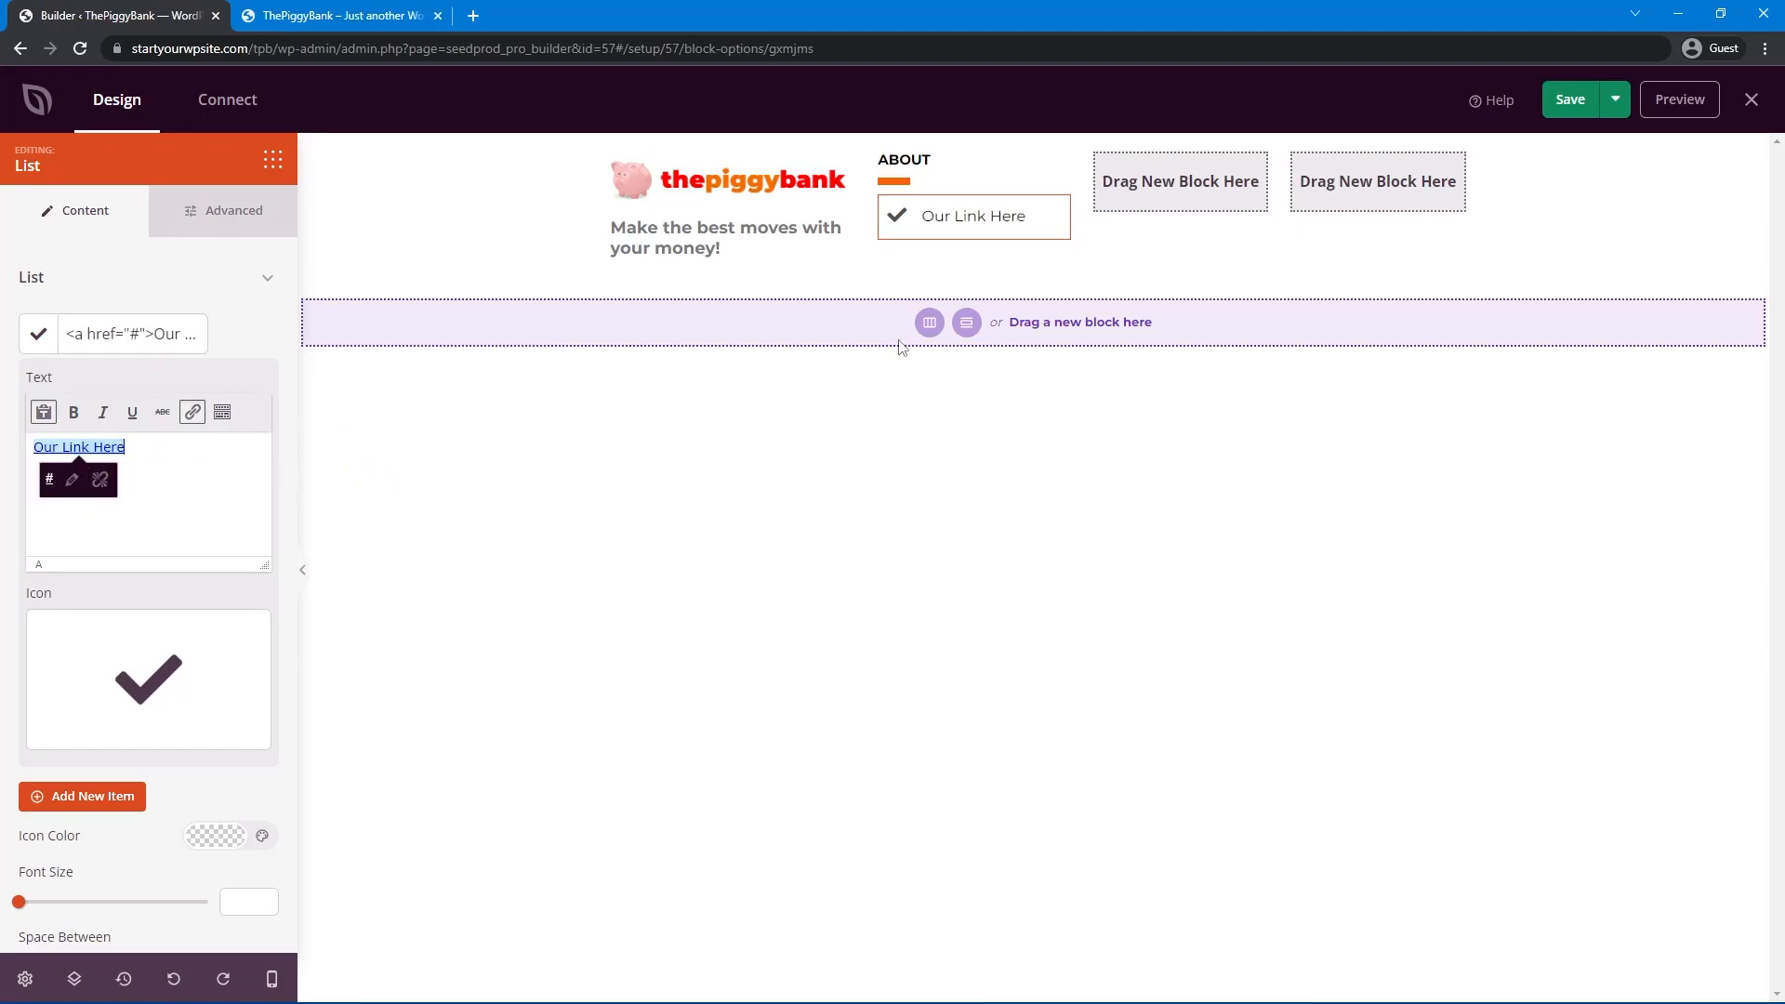
Replace the list item's icon with the right-pointing chevron circle, searching the icon library for "circle".
left_click(126, 689)
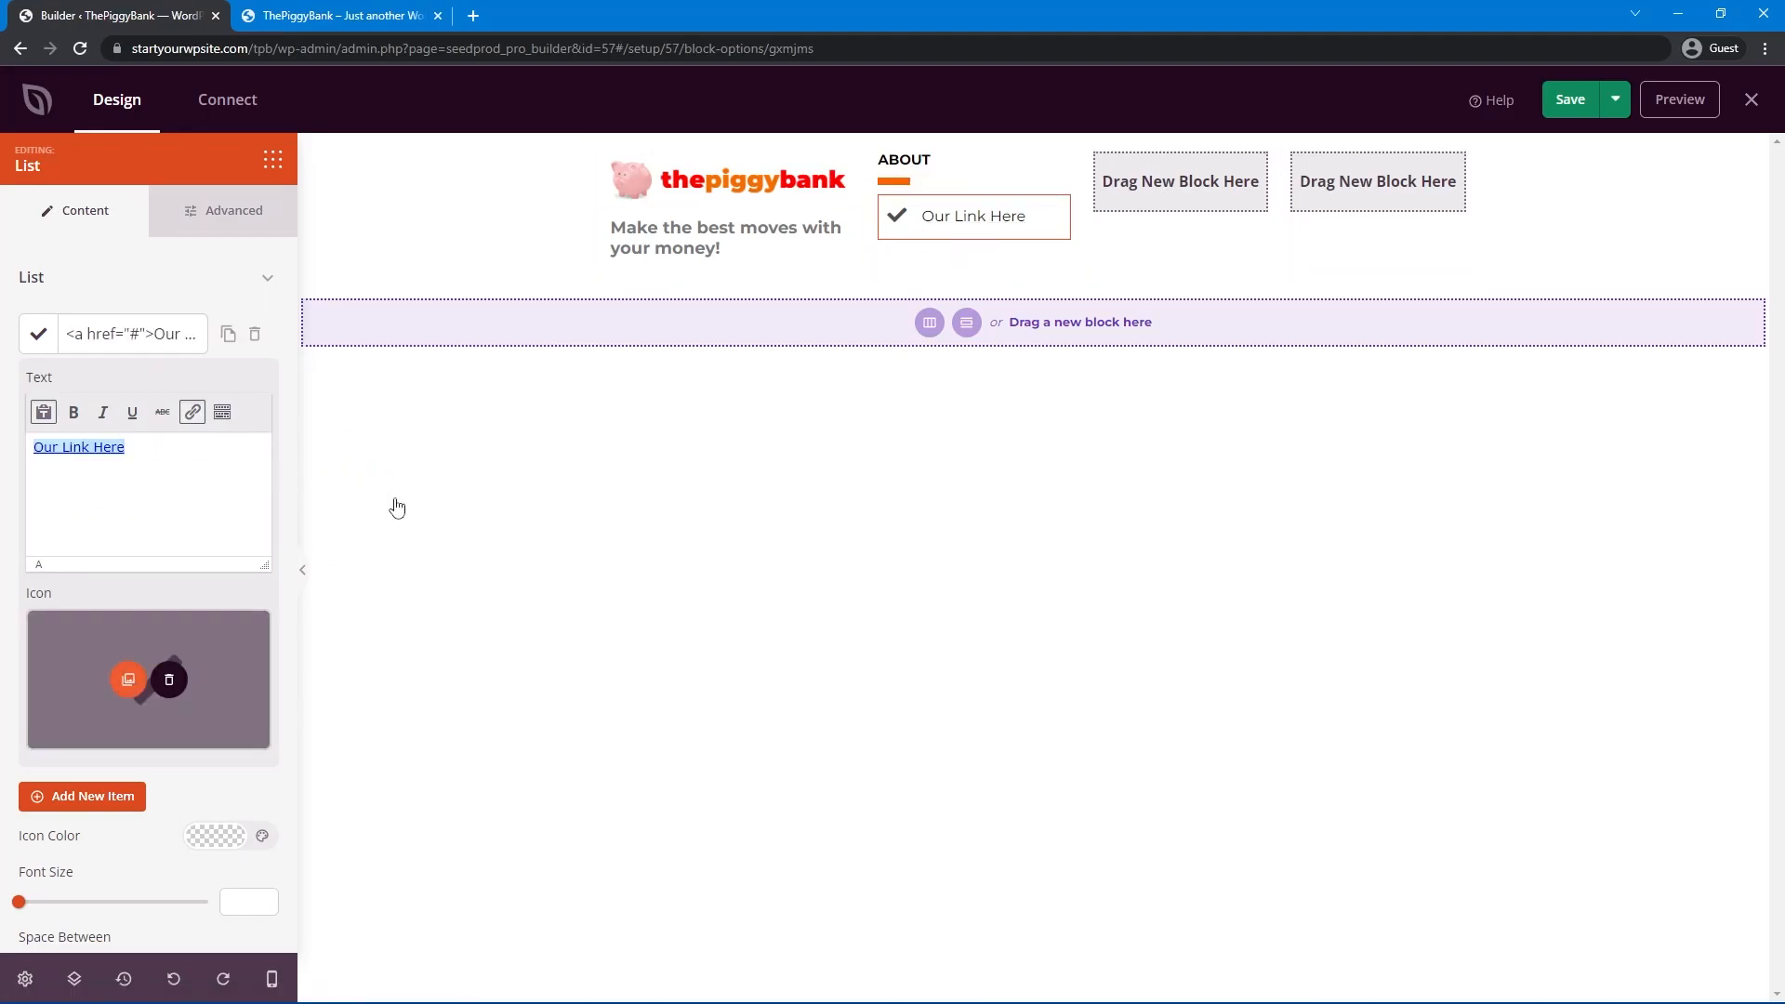
type("circle")
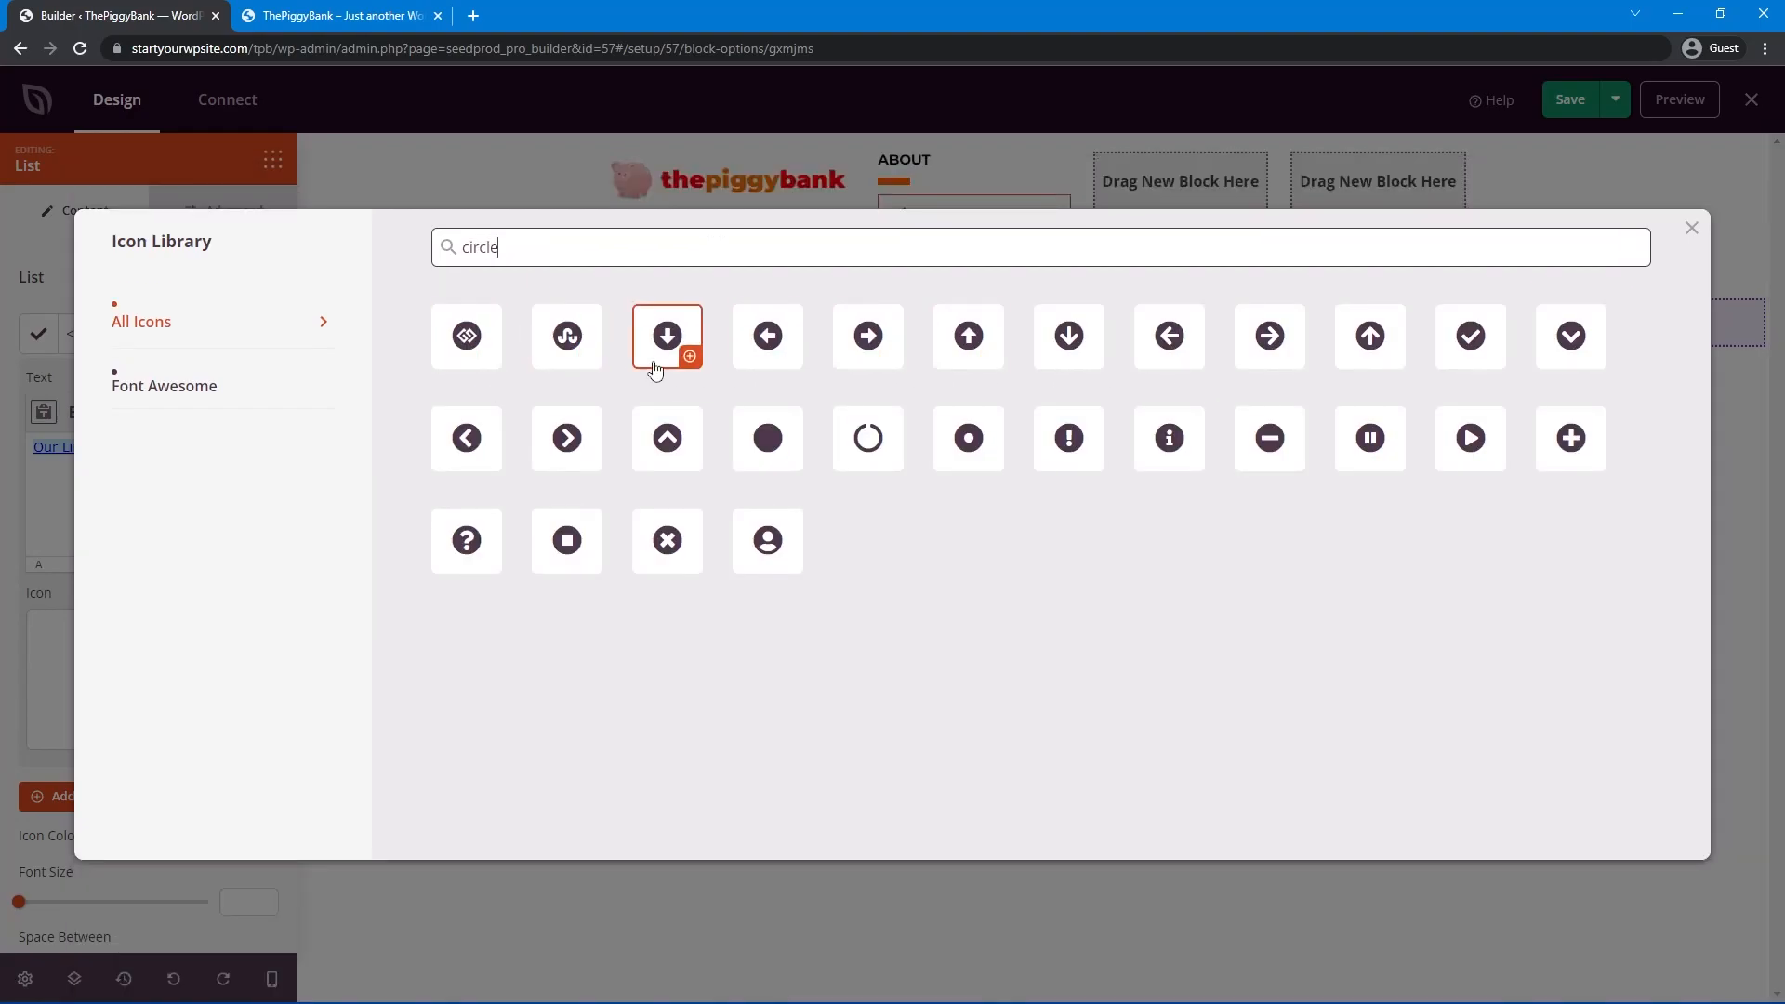
left_click(564, 440)
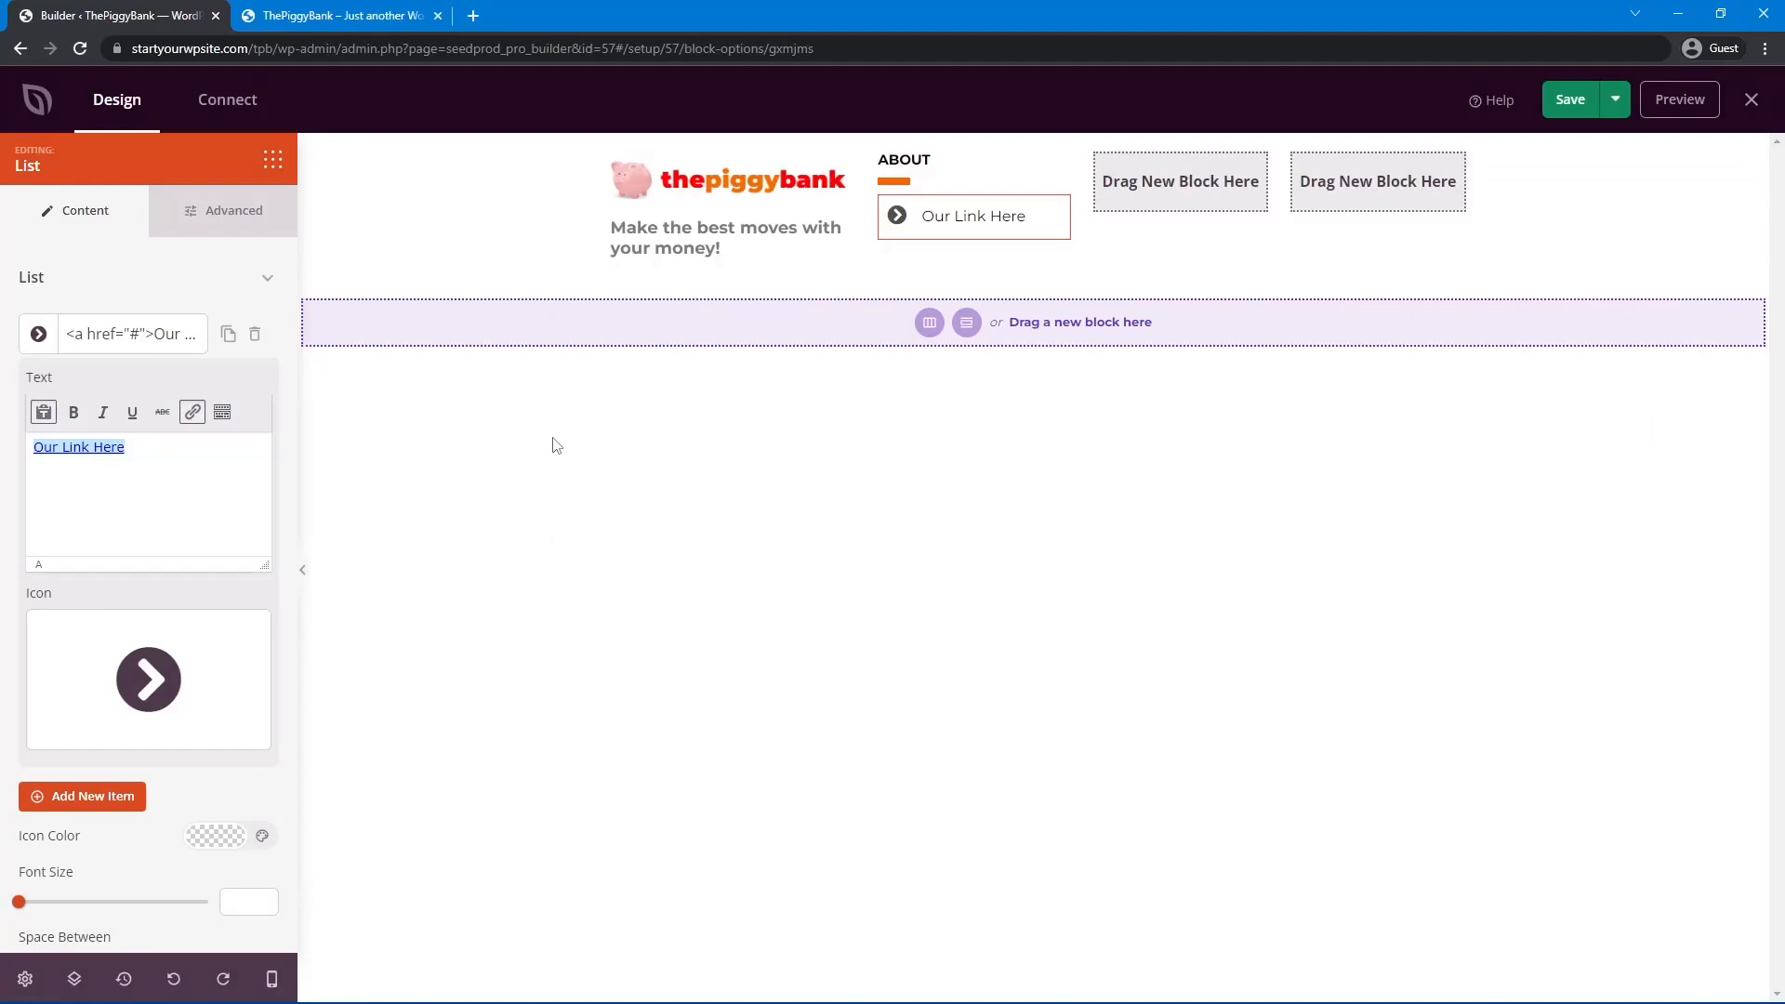
Set the list's font size to 13 and its icon color to light gray.
left_click_drag(19, 902, 28, 909)
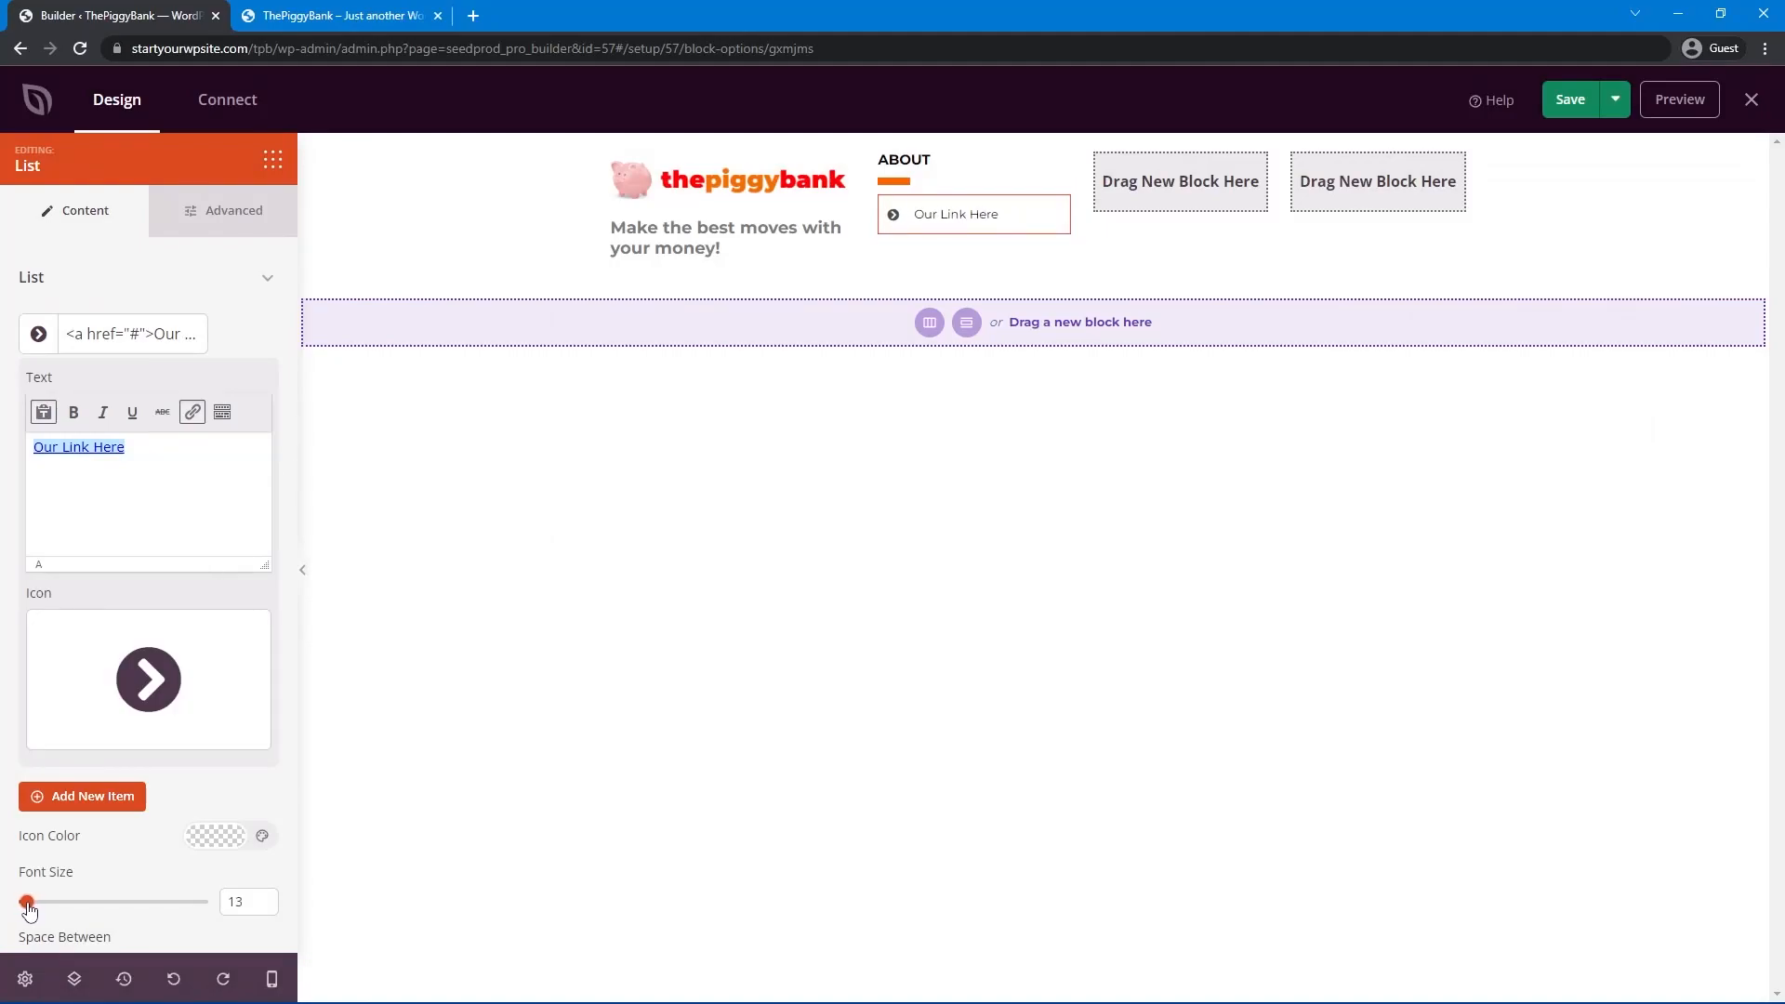
left_click(215, 836)
left_click_drag(207, 617, 170, 563)
left_click(543, 396)
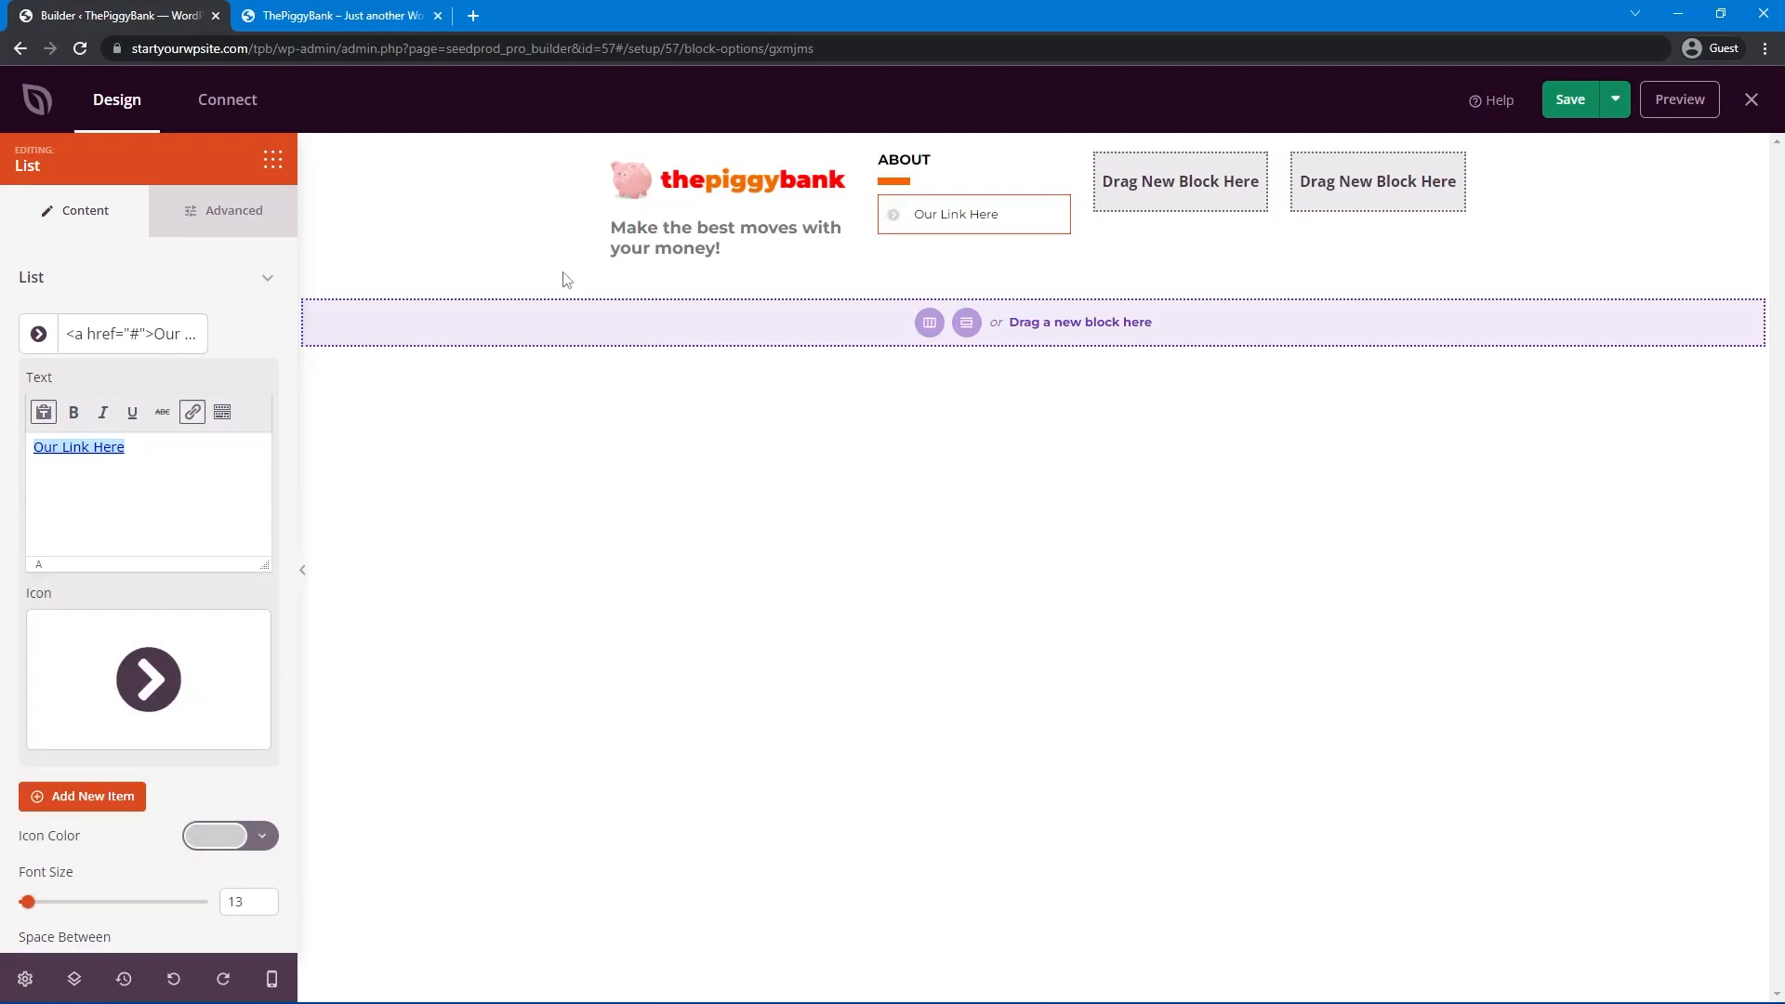
Give the footer section a light gray solid background color.
left_click(480, 195)
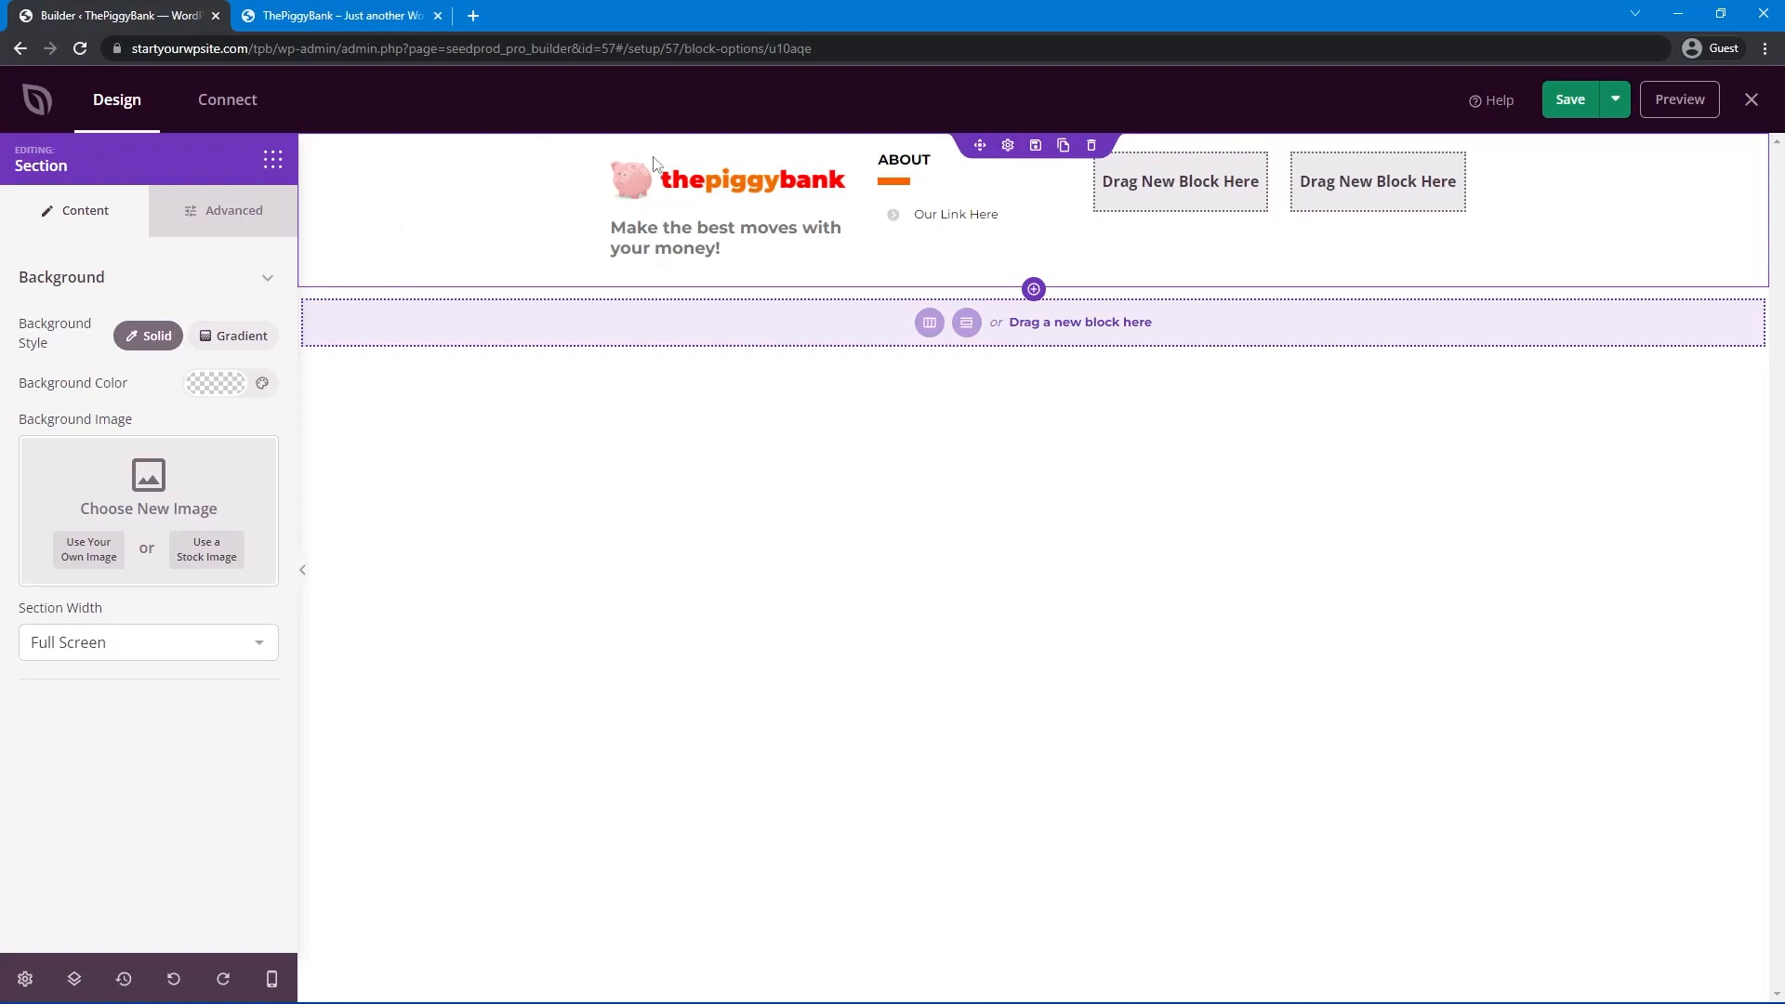
left_click(209, 384)
left_click_drag(168, 427, 167, 438)
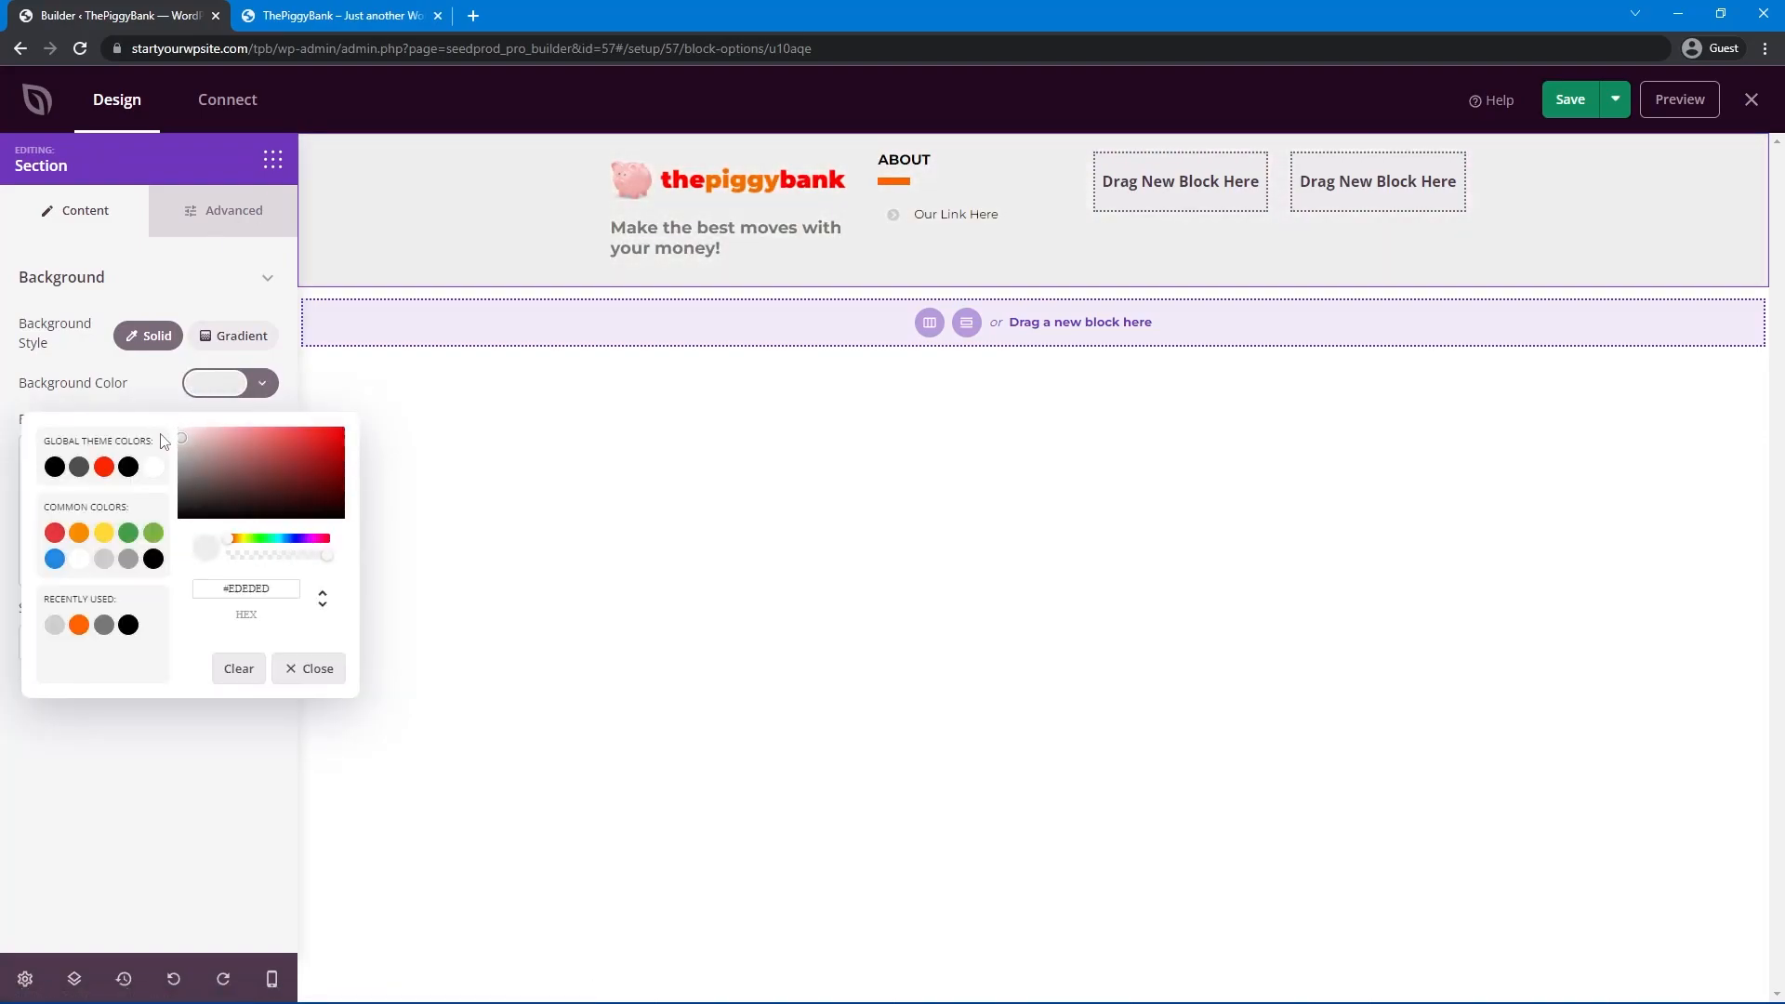
Darken the link list's icon color to a medium gray.
left_click(957, 214)
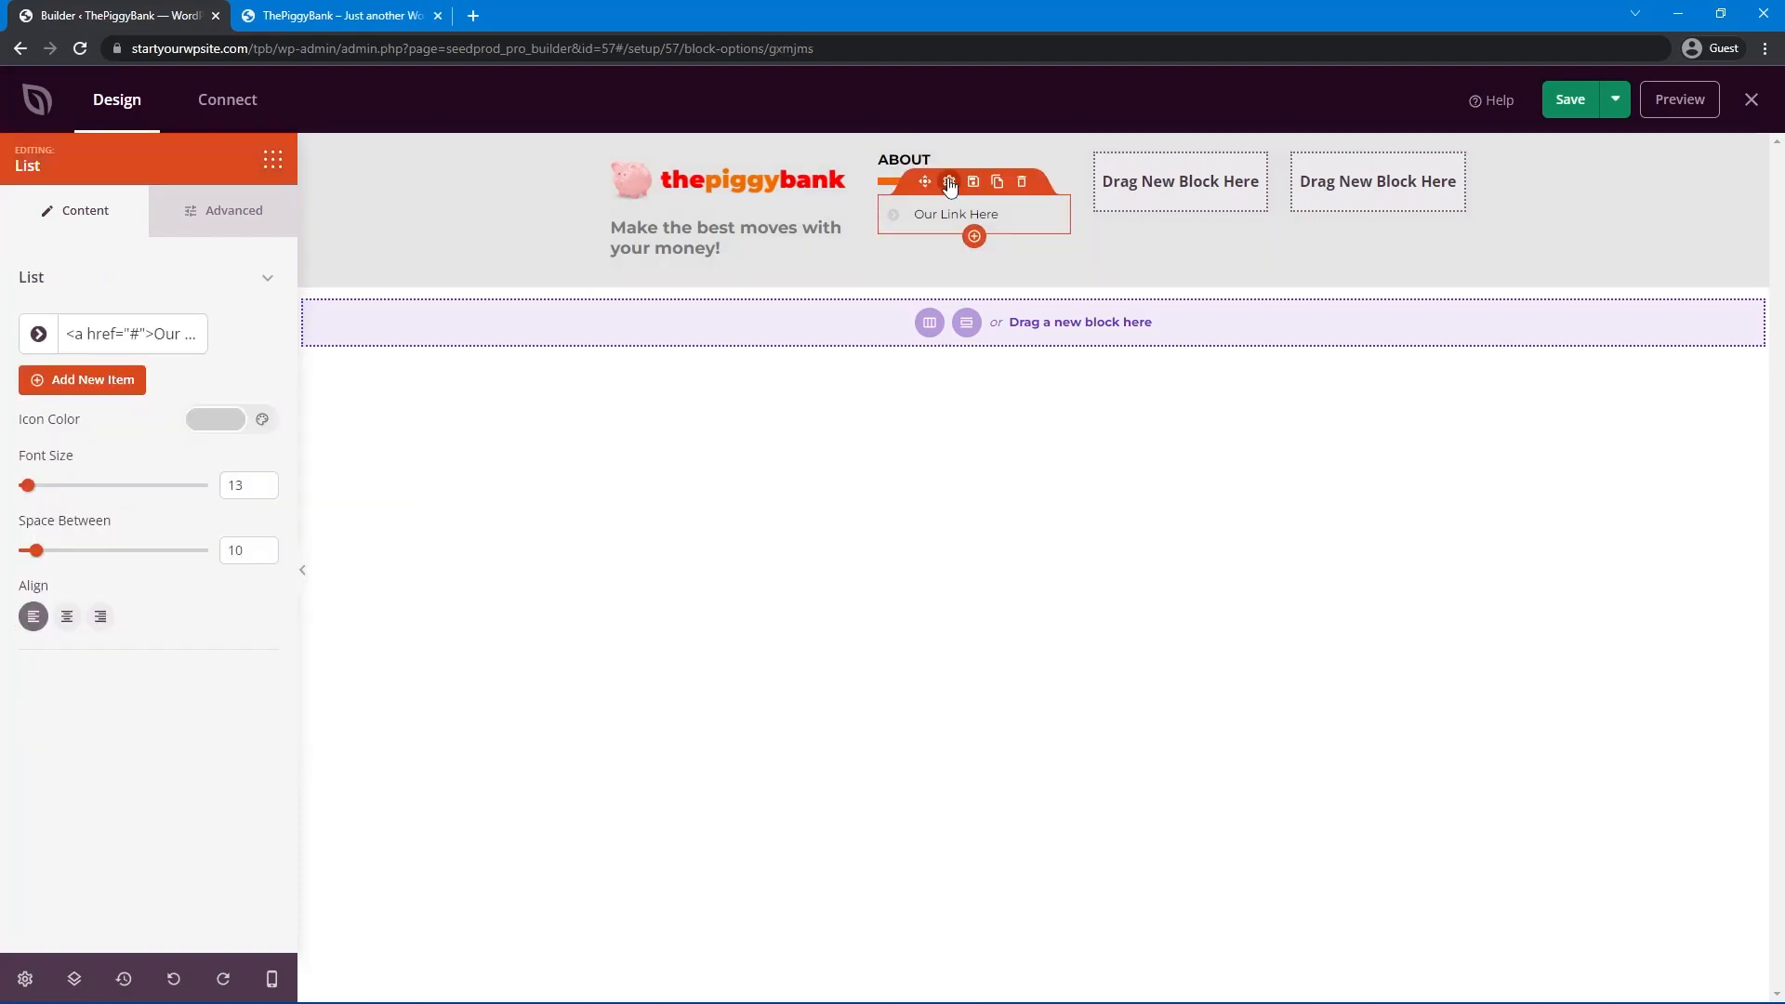
left_click(215, 420)
left_click_drag(195, 502, 169, 505)
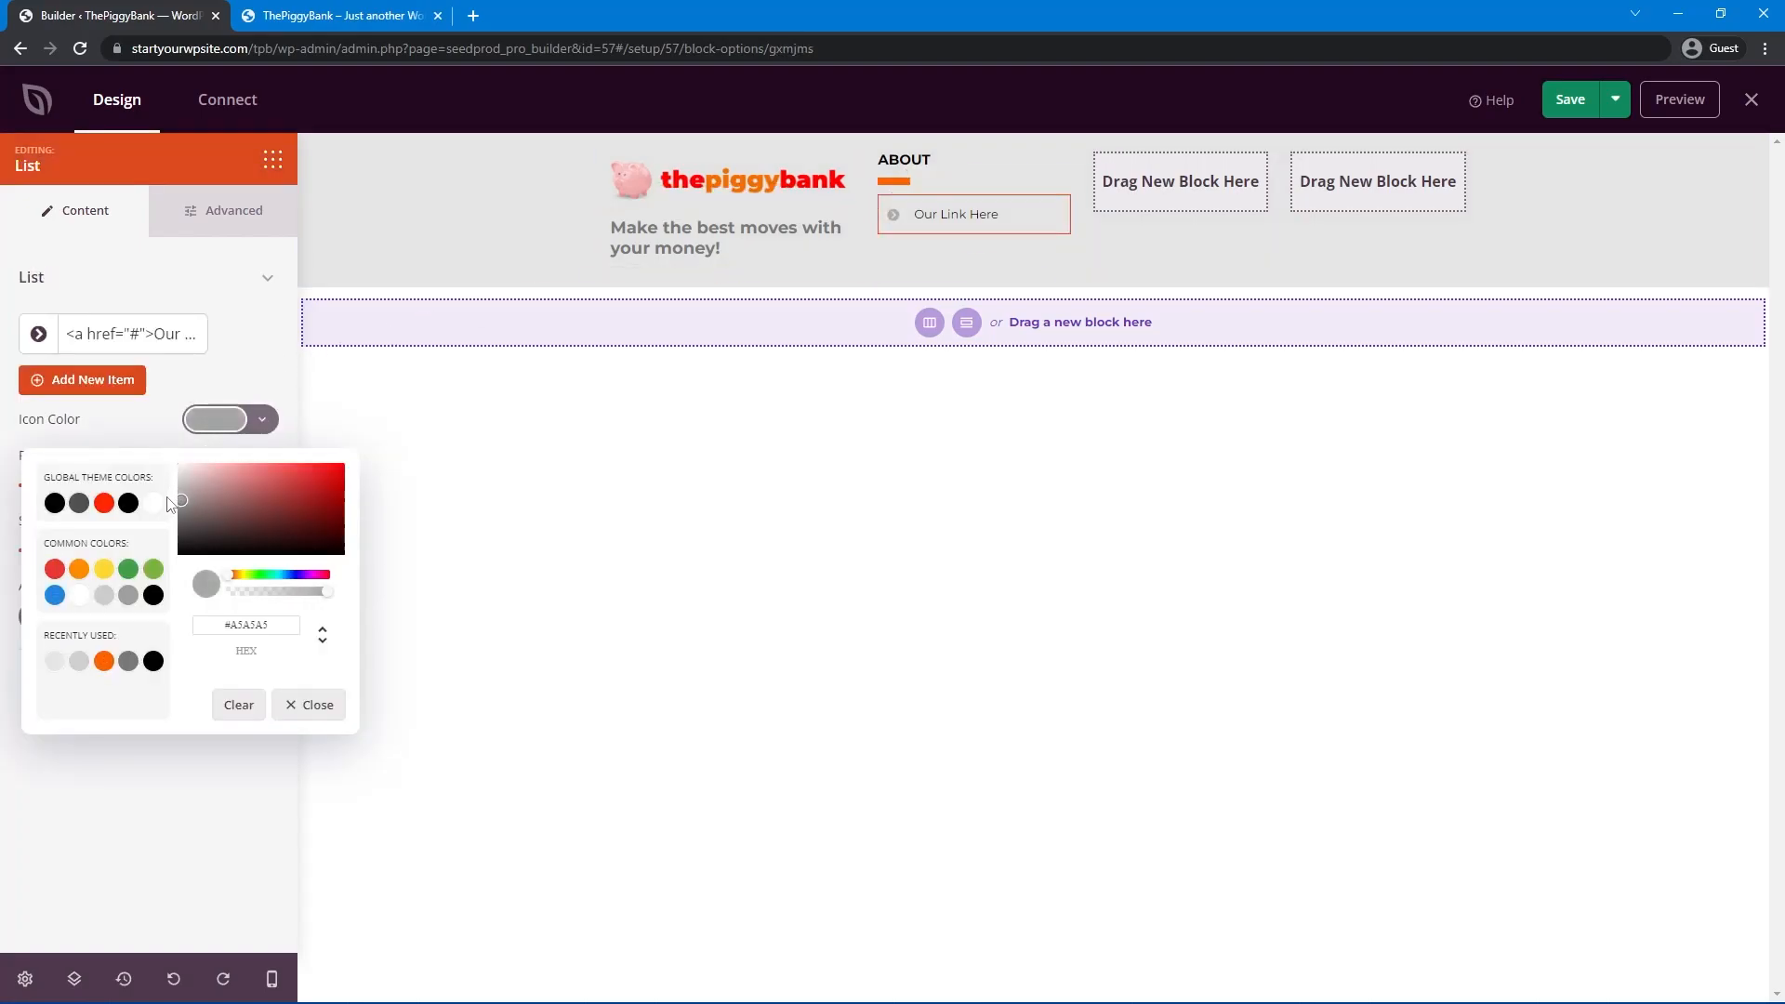
left_click(958, 226)
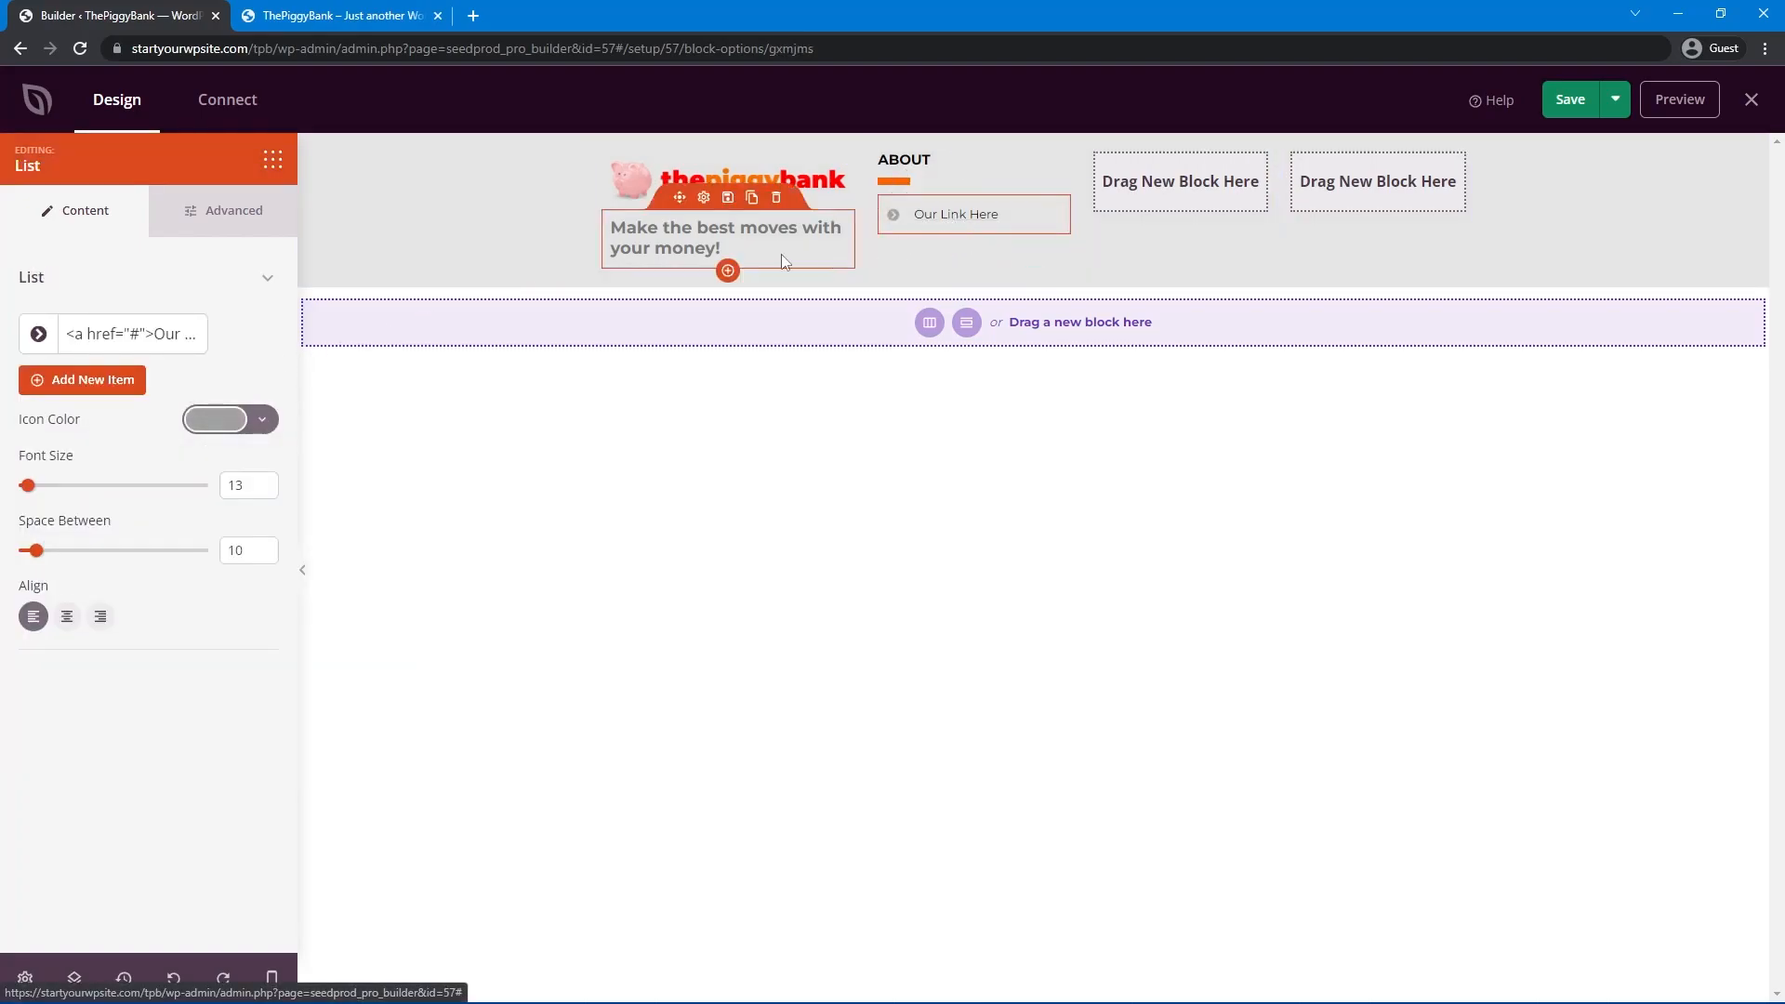
Duplicate the link item until the list has four items and set the space between them to 1.
left_click(228, 335)
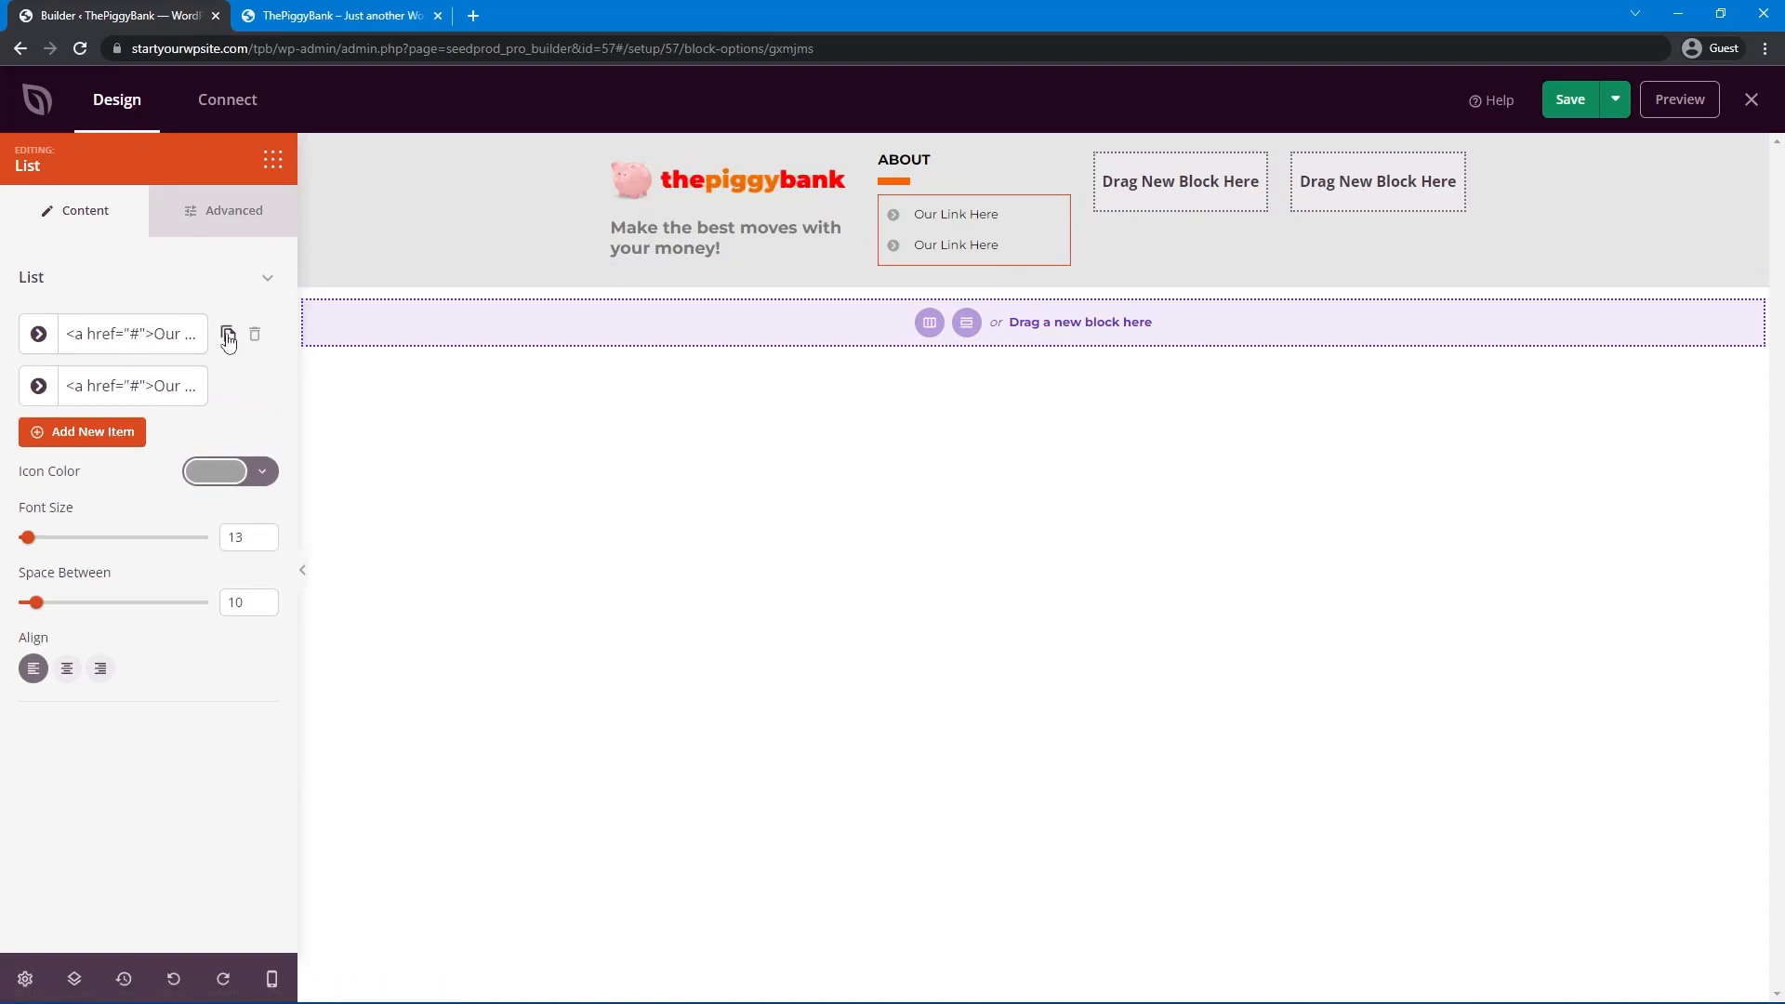
left_click(227, 335)
left_click(228, 335)
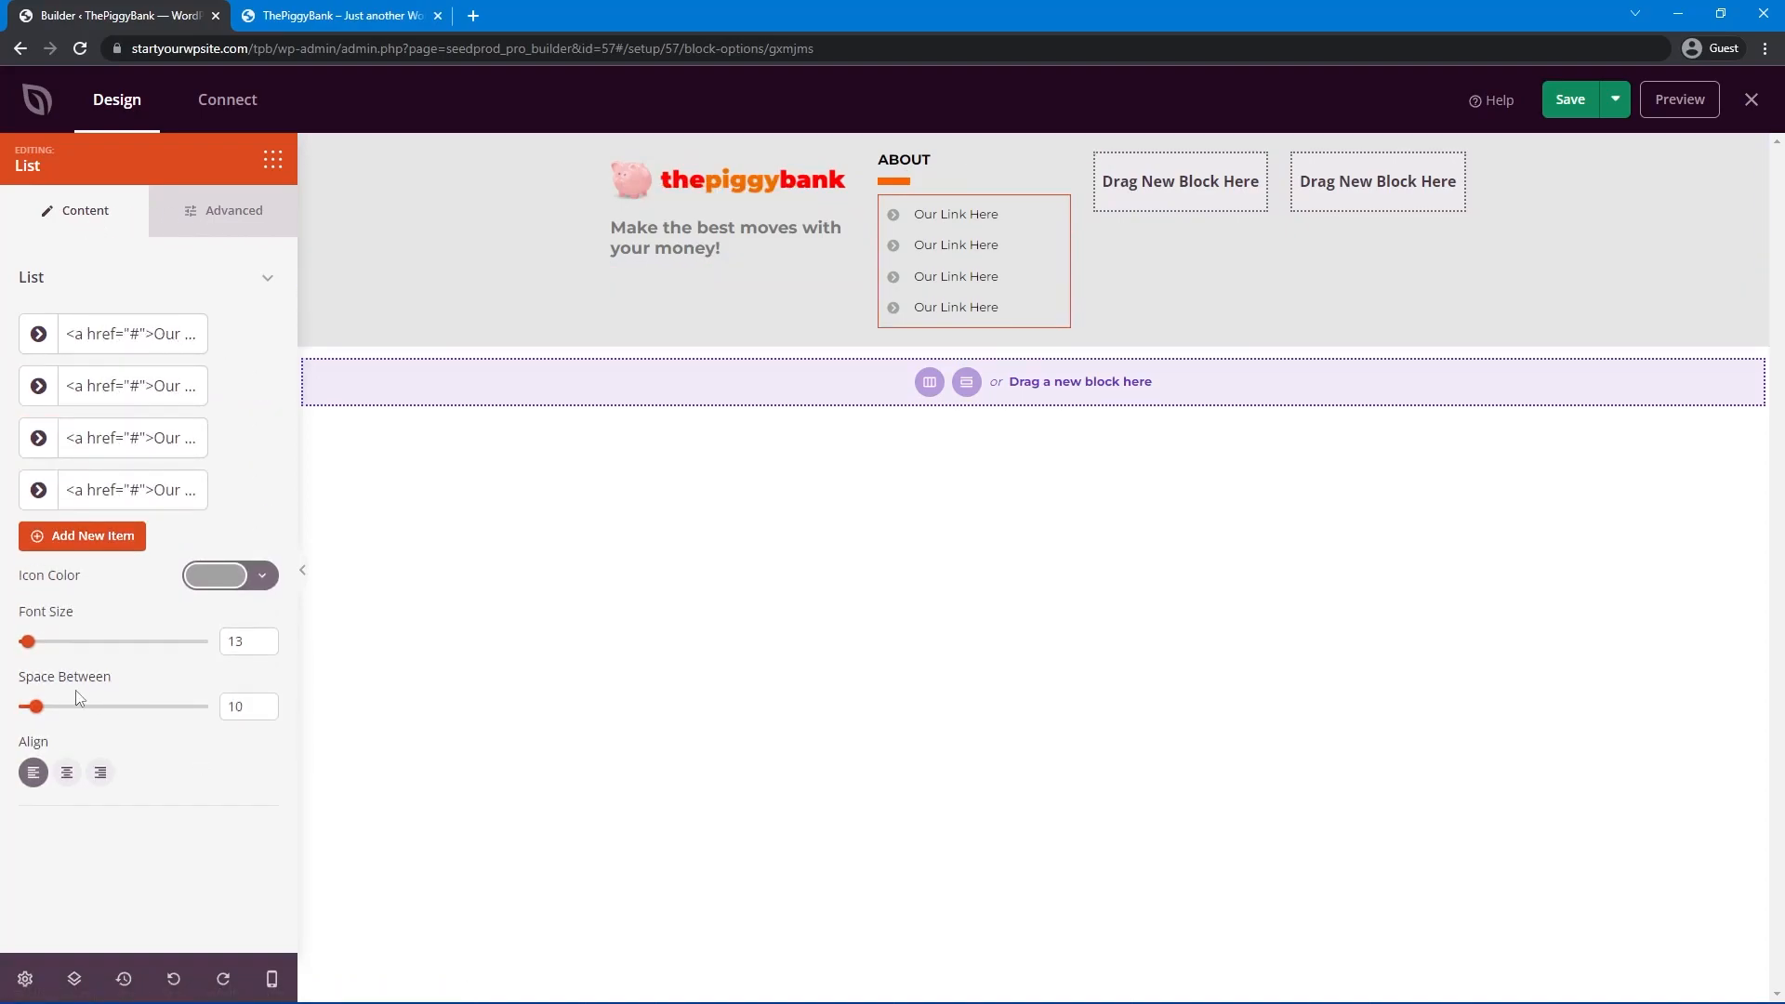
left_click_drag(38, 714, 17, 714)
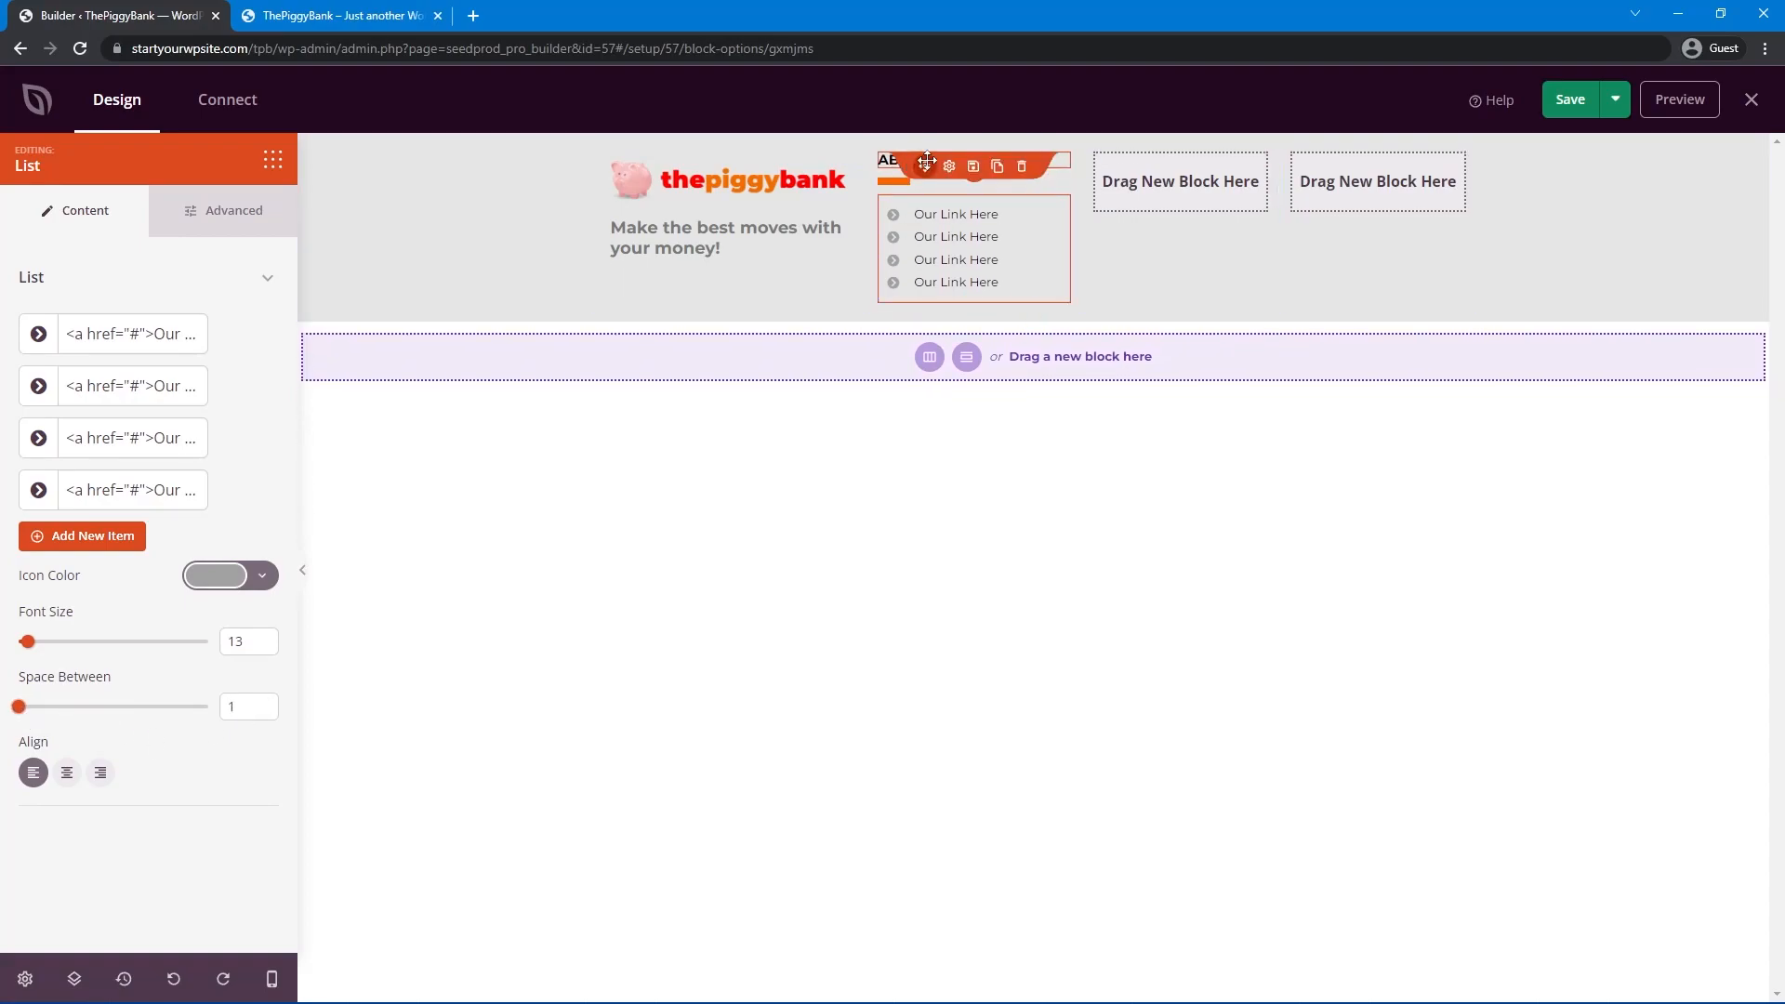
Copy the ABOUT headline, orange divider and link list into the two empty footer columns.
left_click_drag(923, 160, 1362, 174)
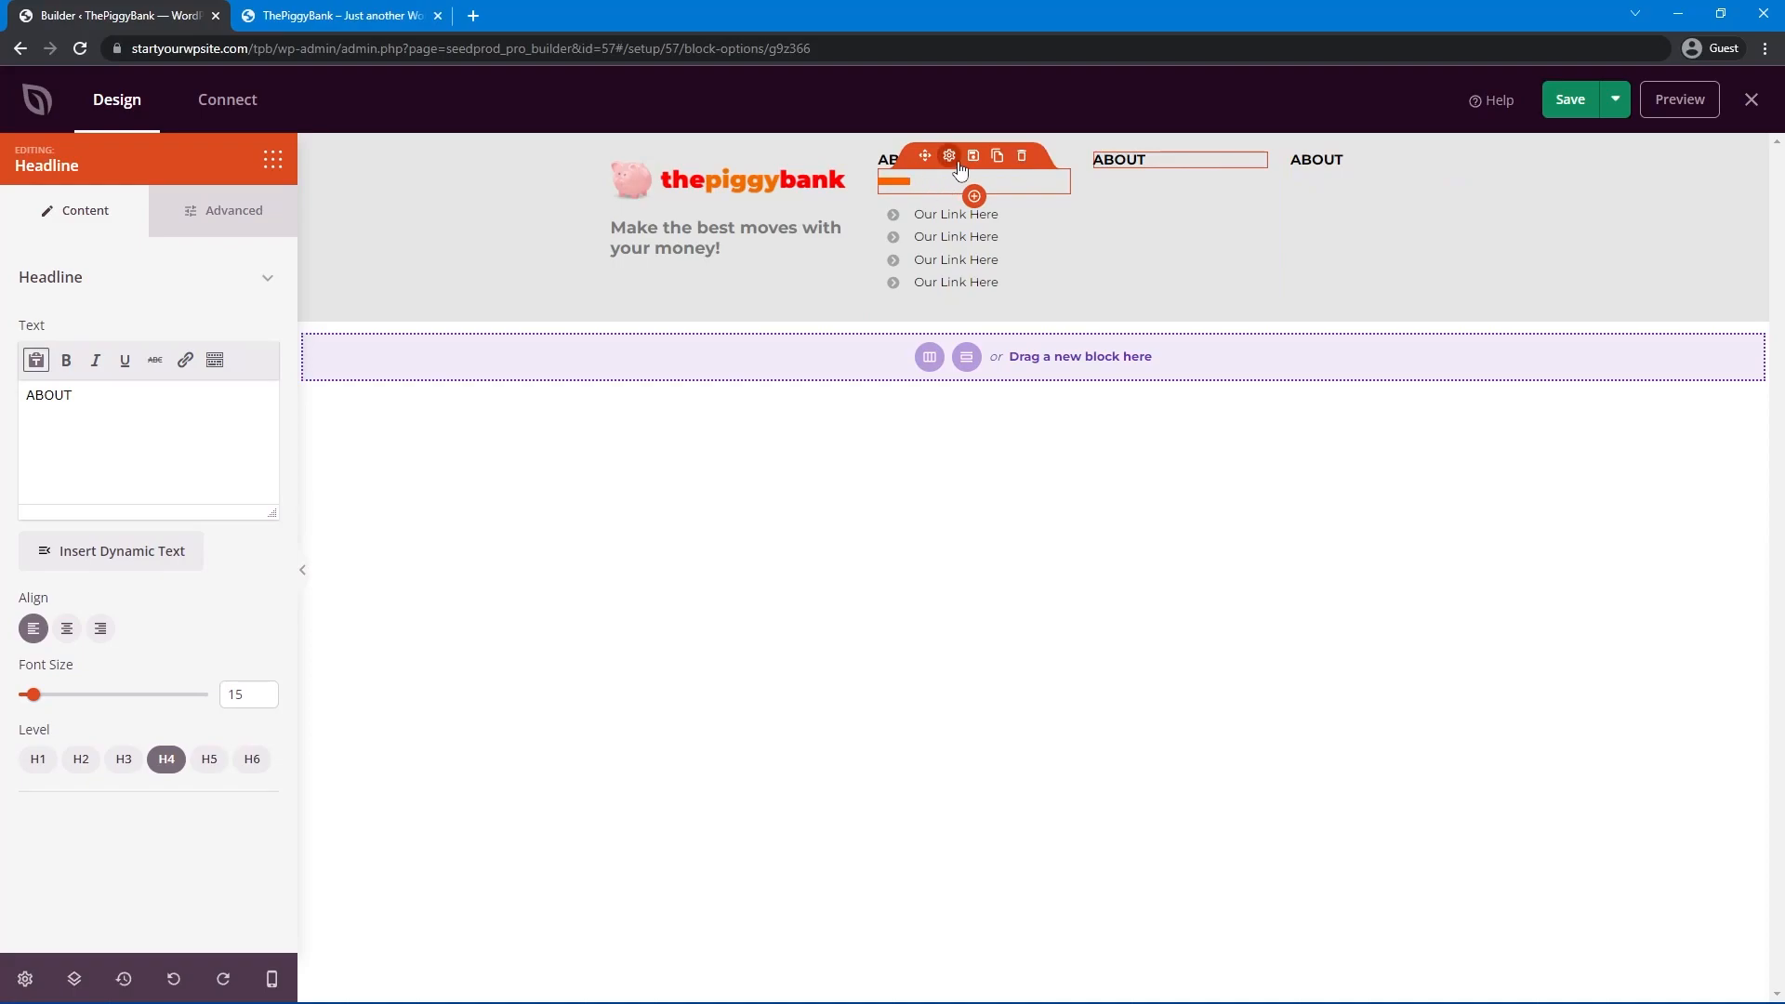
left_click(1000, 177)
left_click(998, 182)
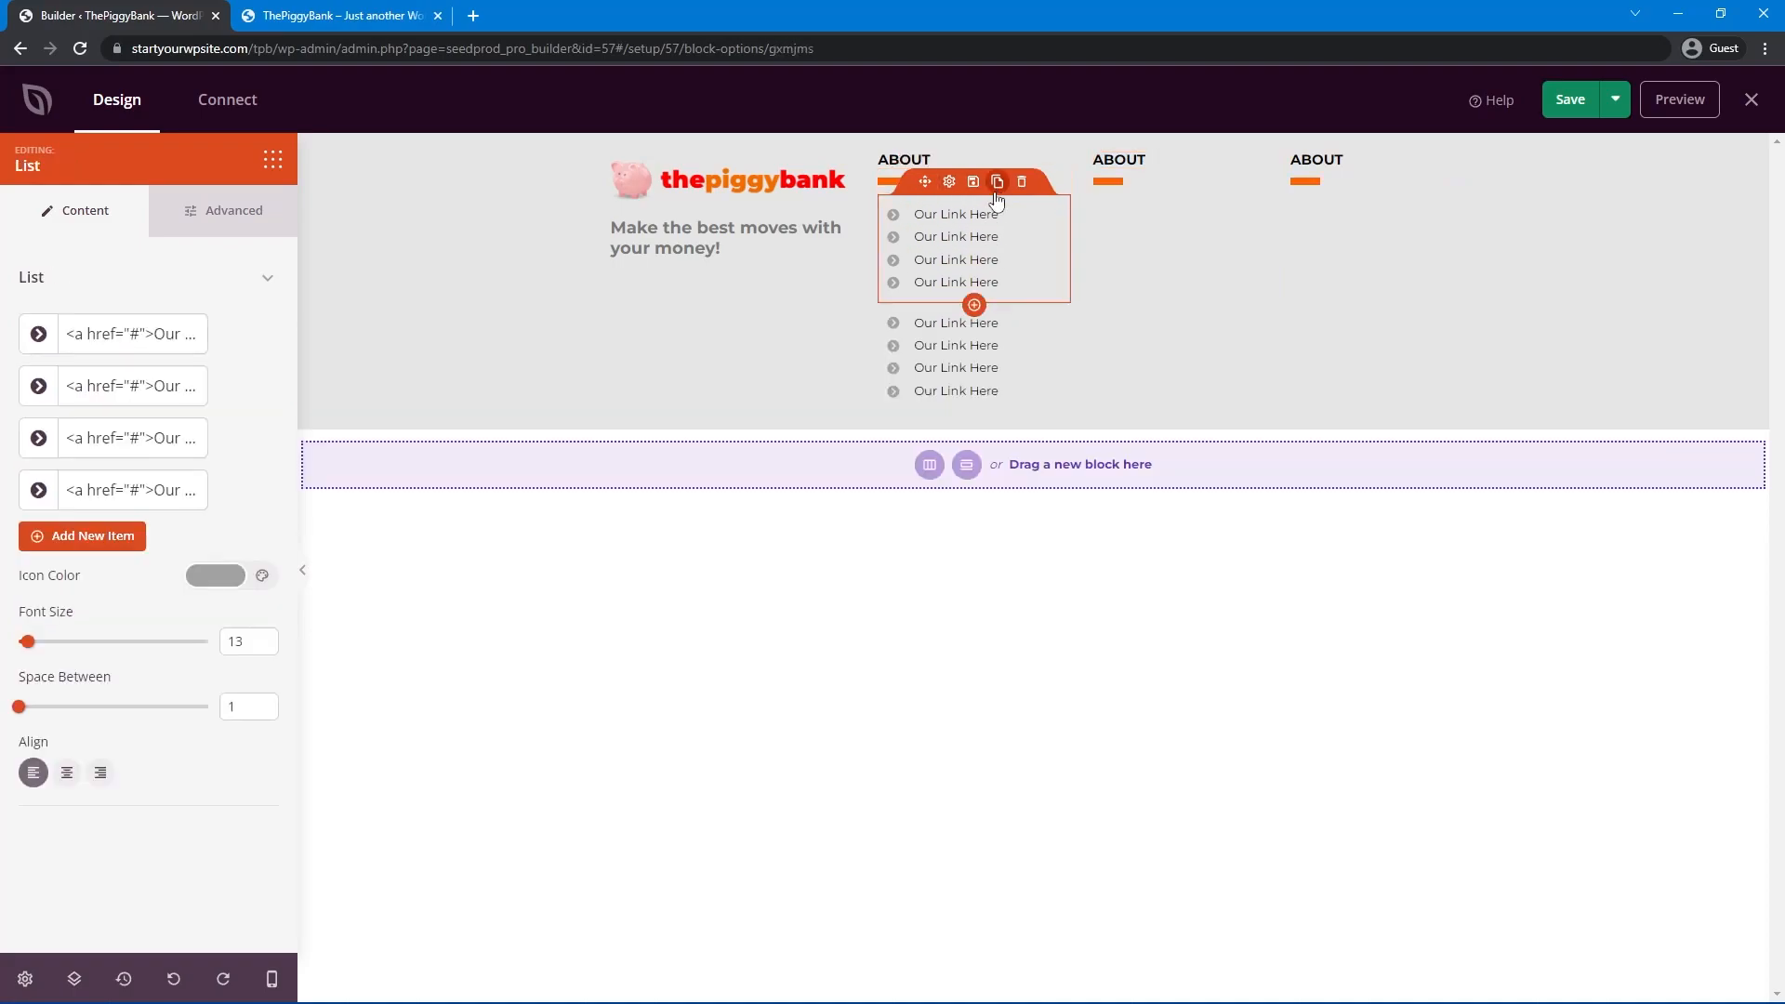
left_click_drag(911, 331, 1153, 204)
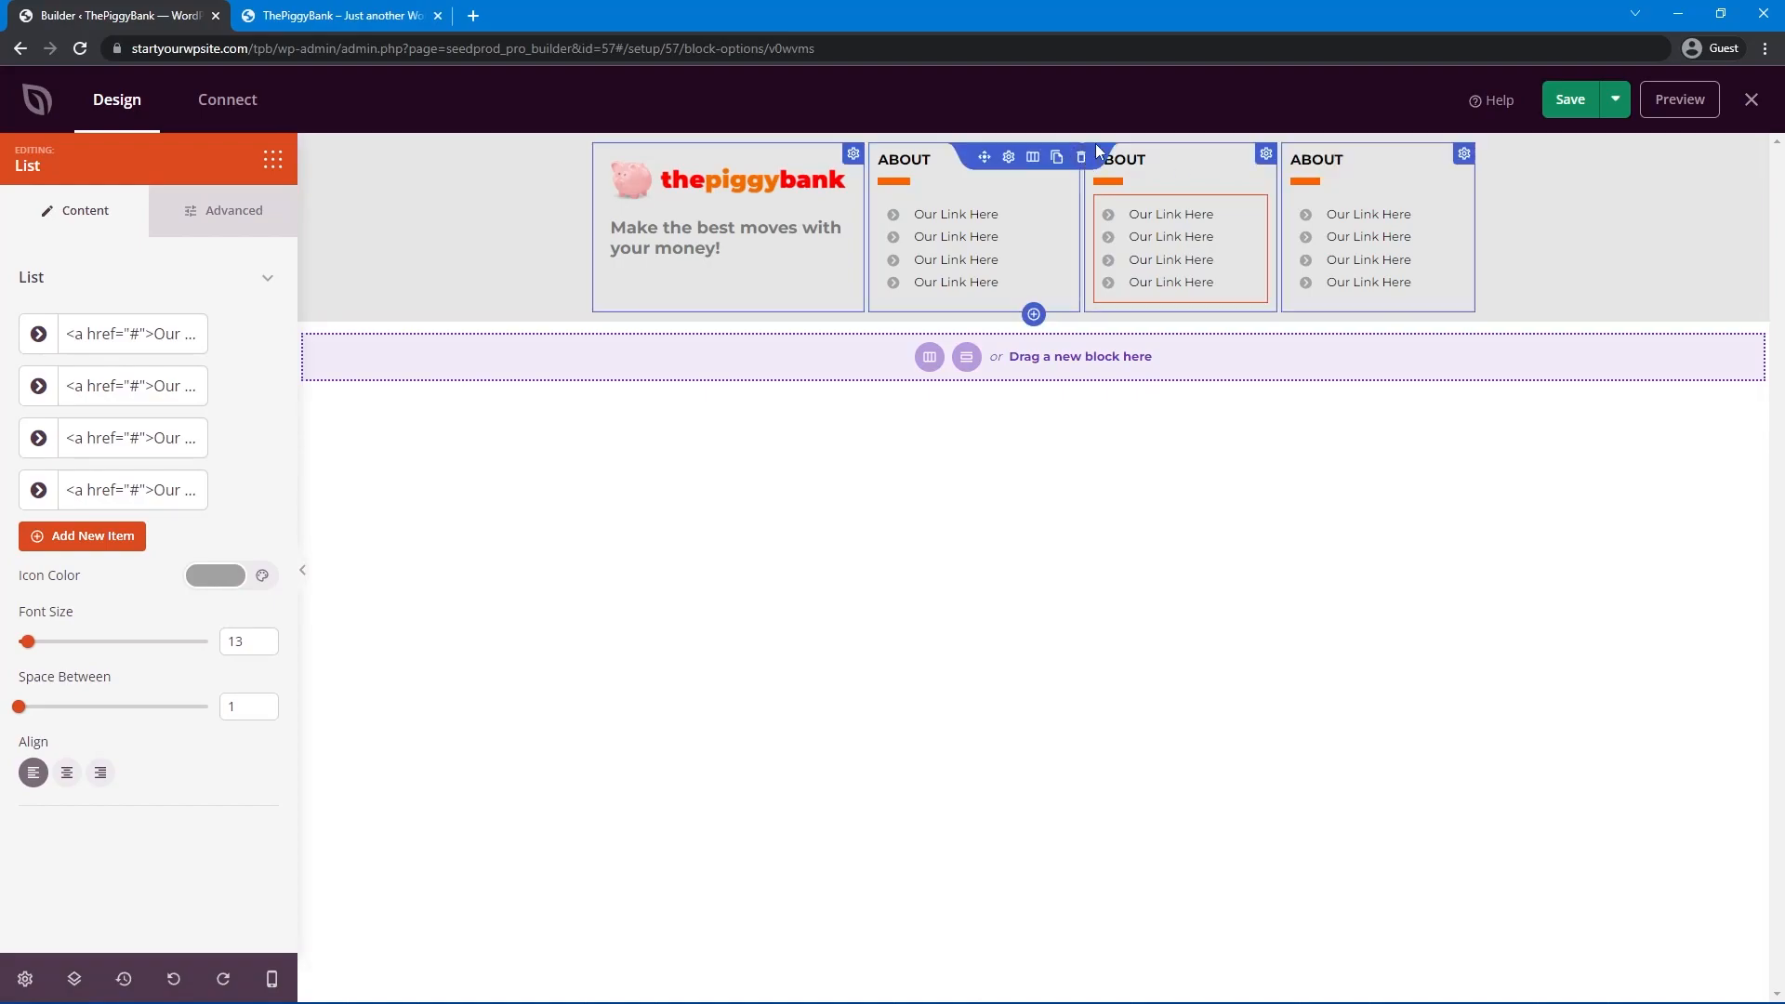
Rename the third column's headline to CONNECT and the fourth column's headline to HELP.
left_click(1163, 162)
triple_click(199, 401)
type("CONNECT")
triple_click(215, 398)
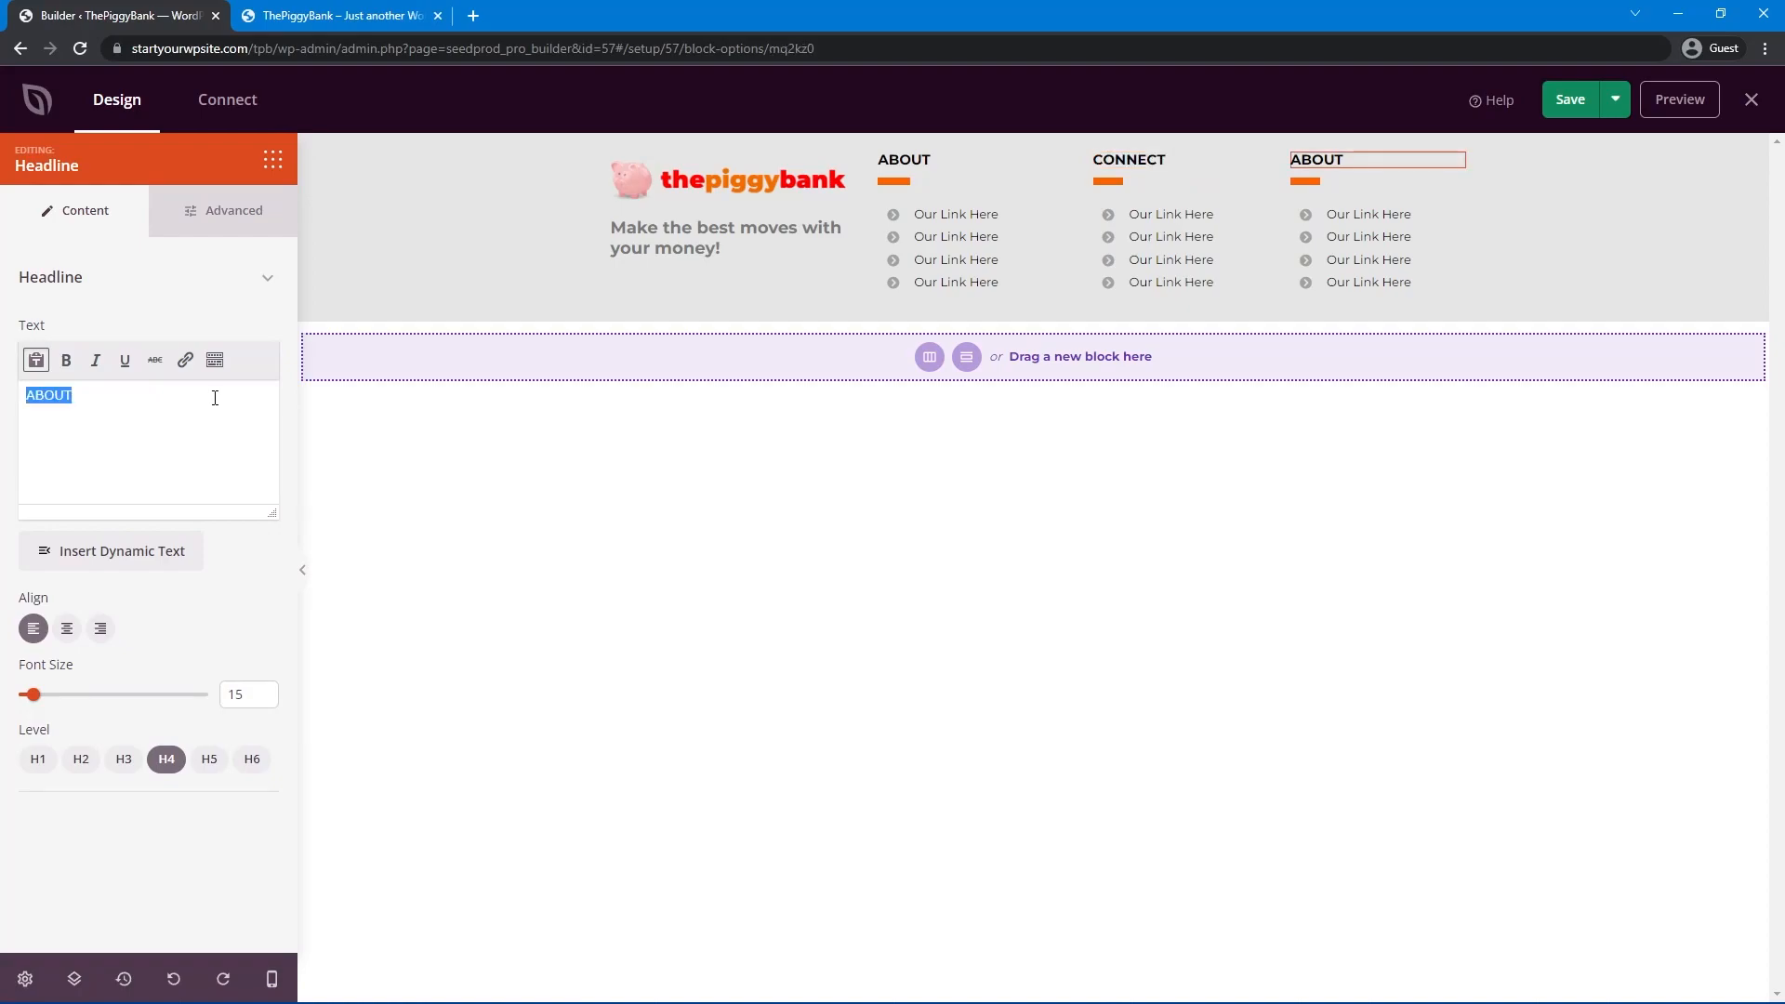
type("HELP")
Set the footer section's top and bottom padding to 50 and save the template.
left_click(477, 203)
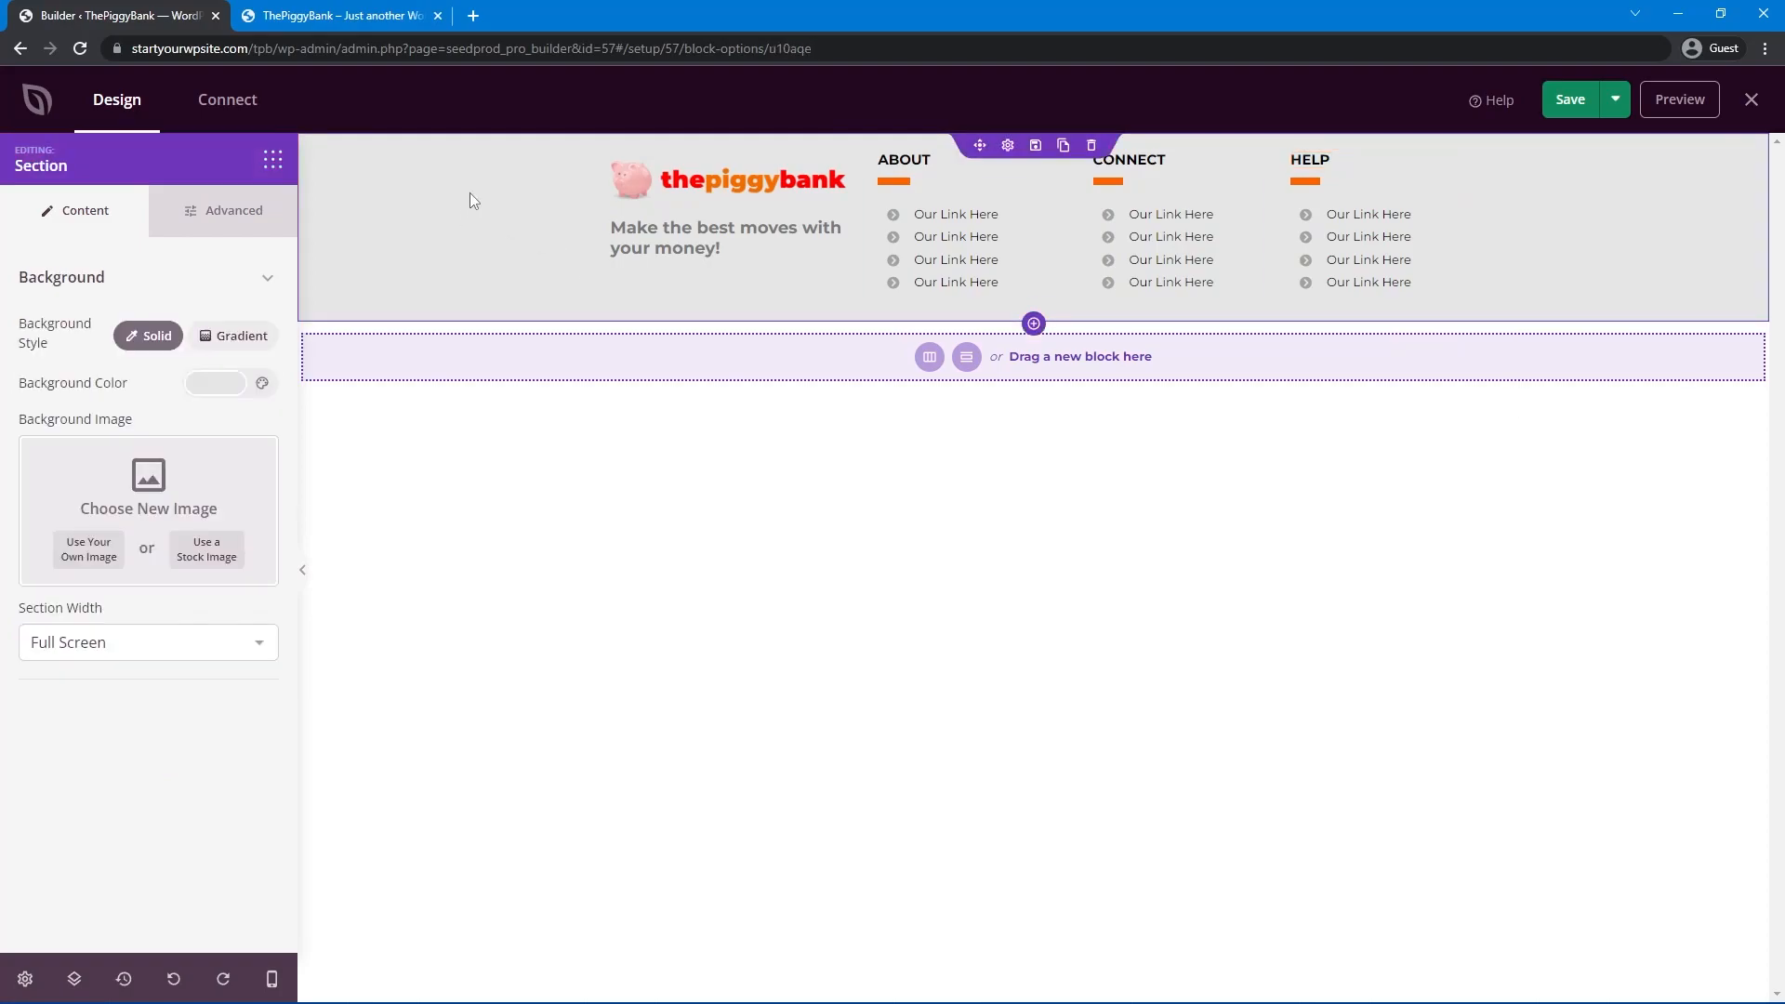
left_click(189, 212)
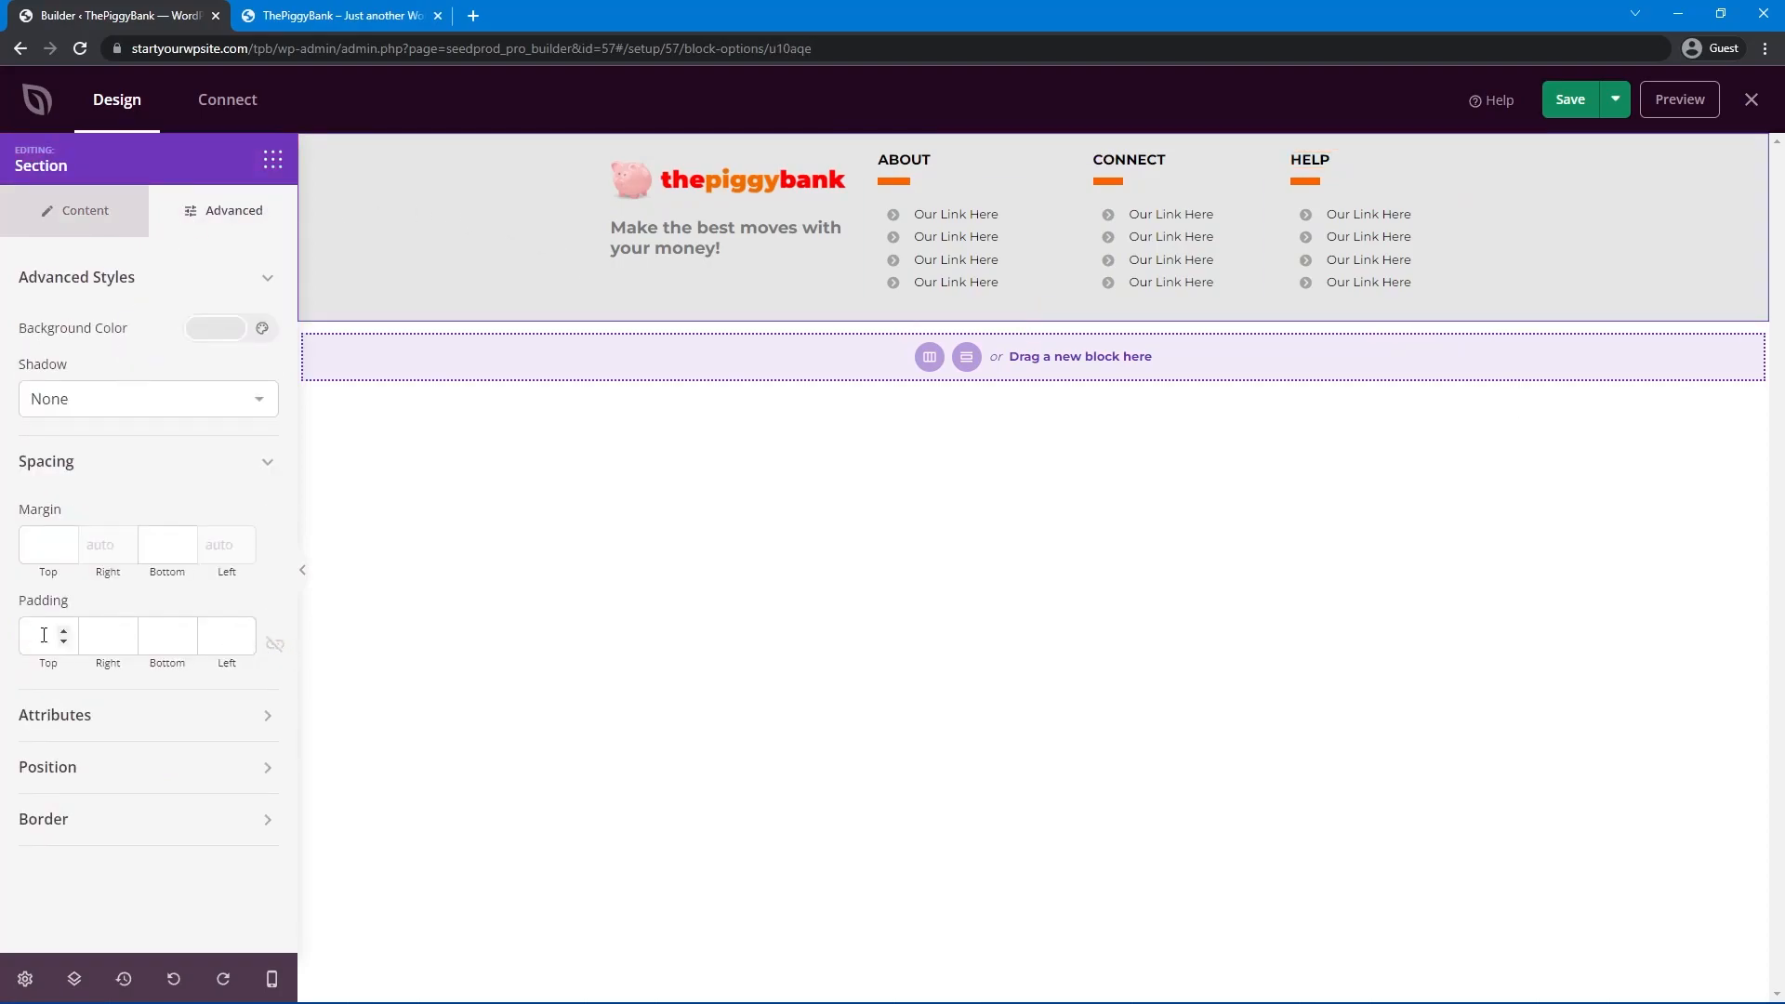
type("50")
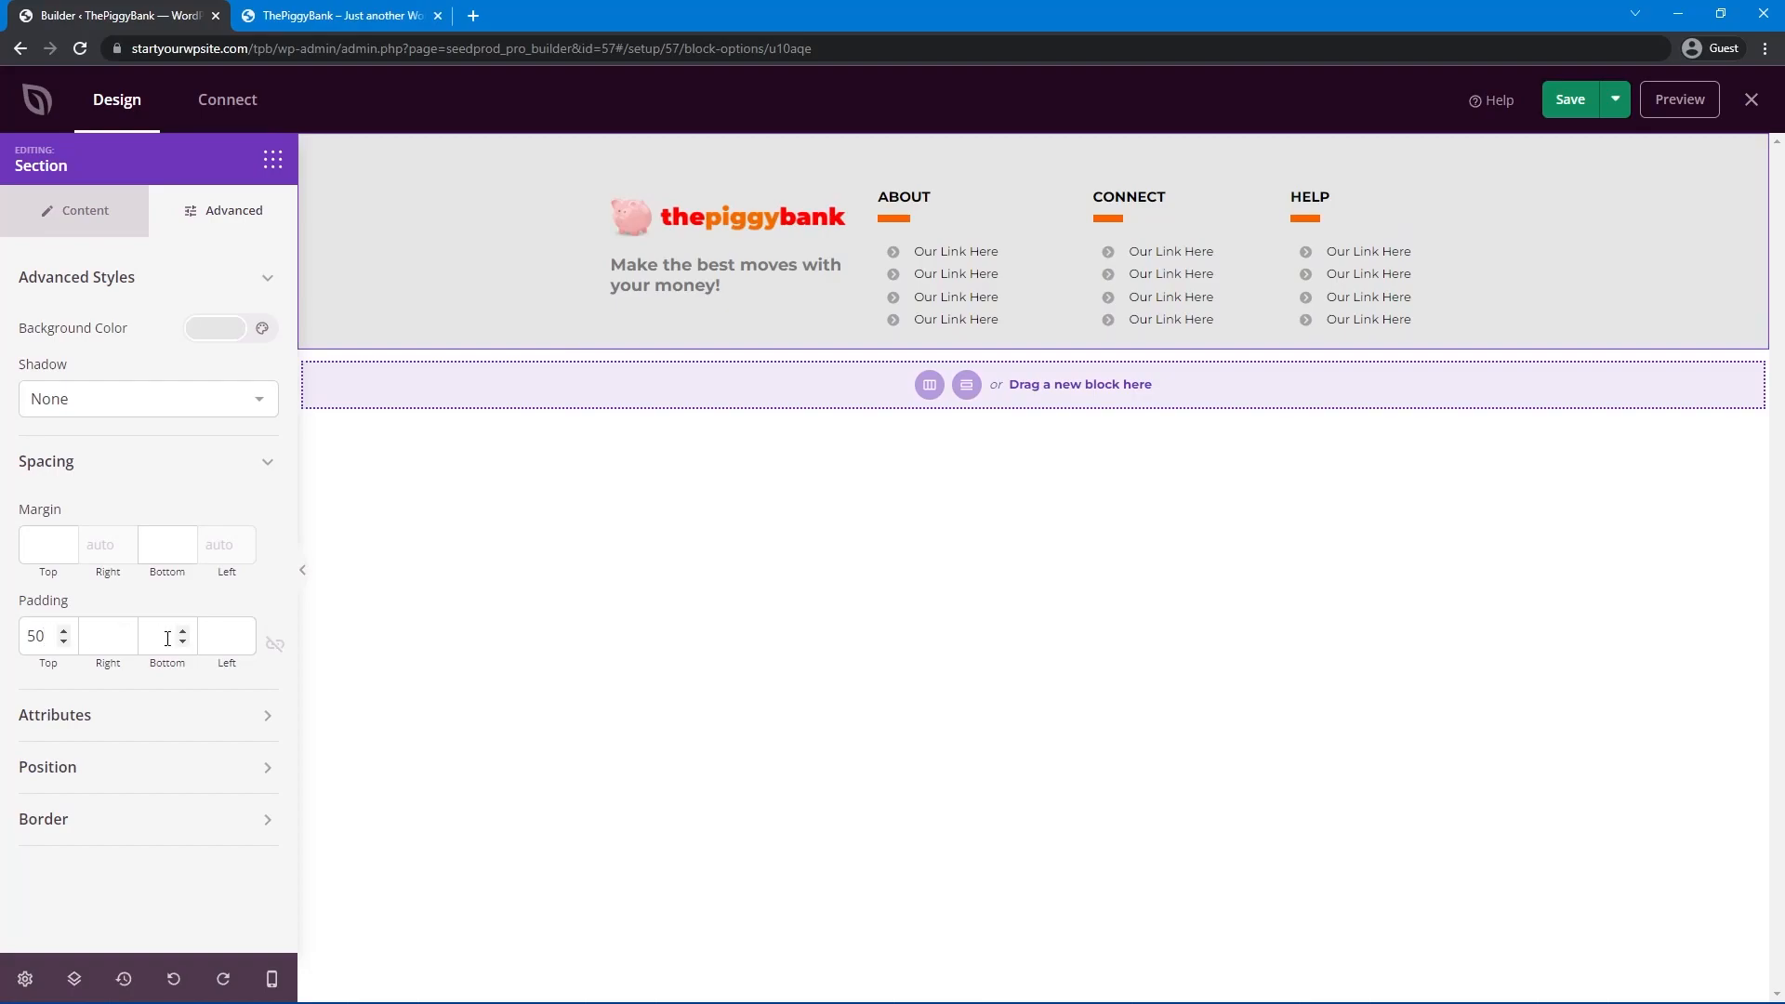
type("50")
left_click(1570, 99)
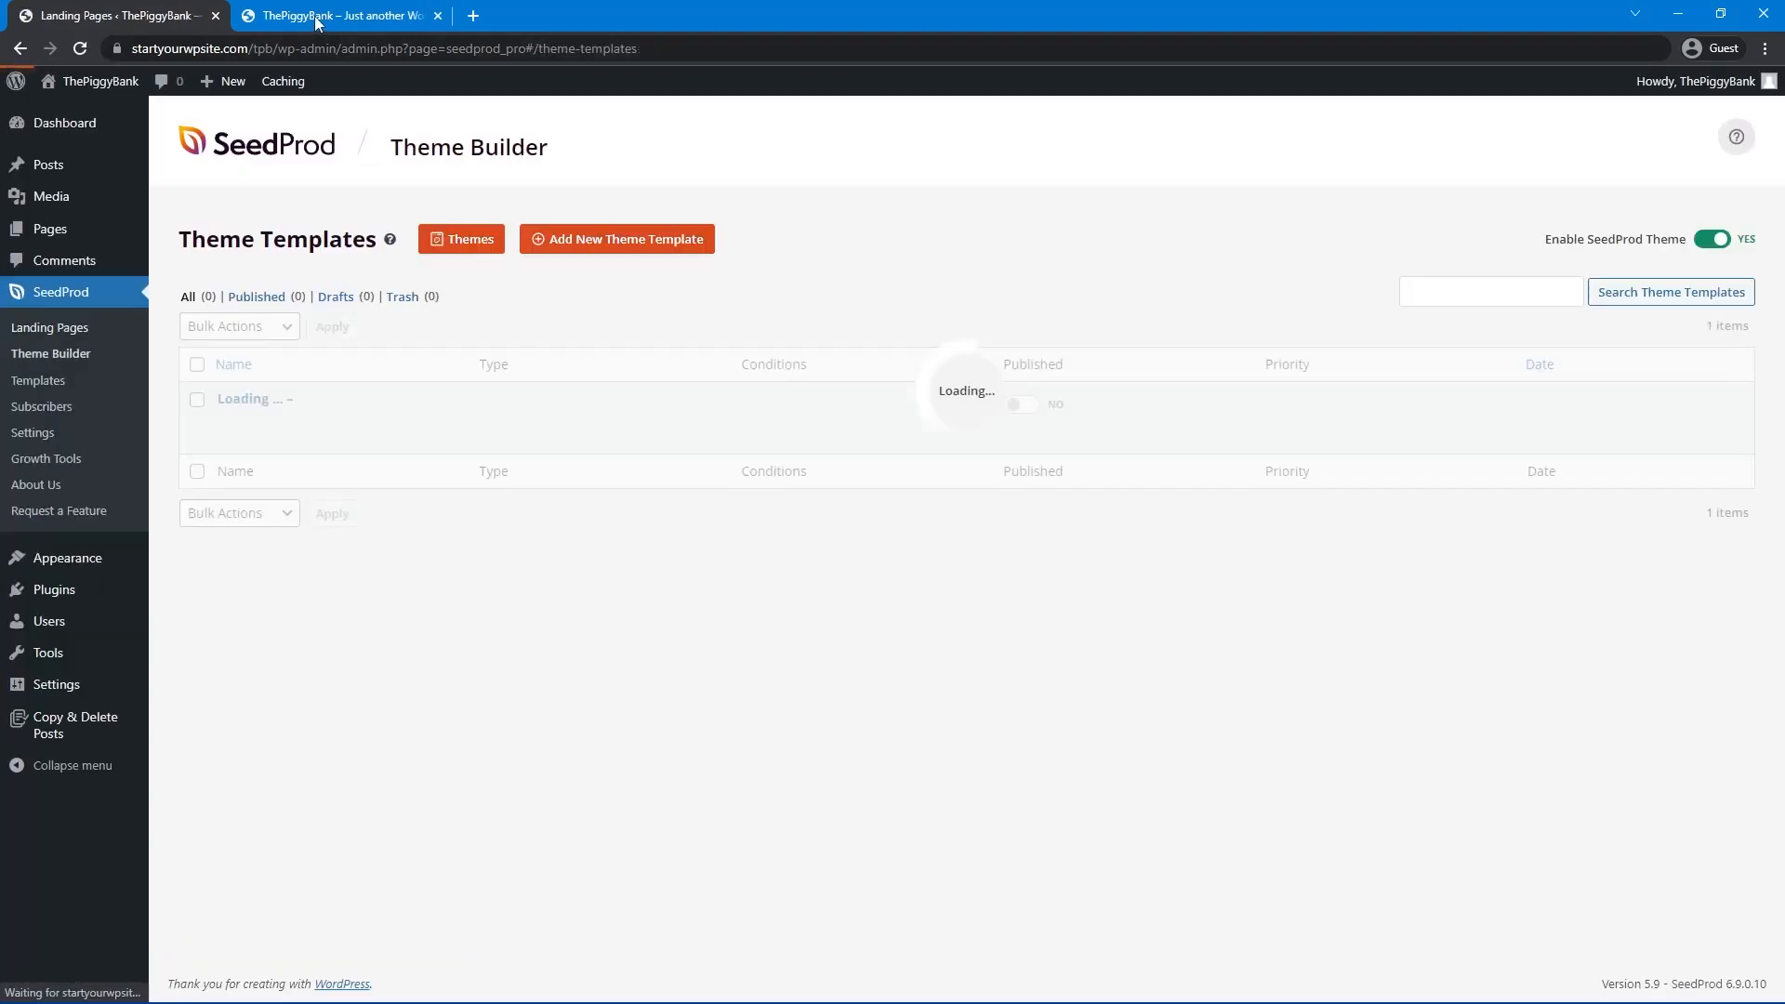
Reload the live site's homepage and examine the new footer and the rest of the page.
left_click(340, 14)
left_click(79, 58)
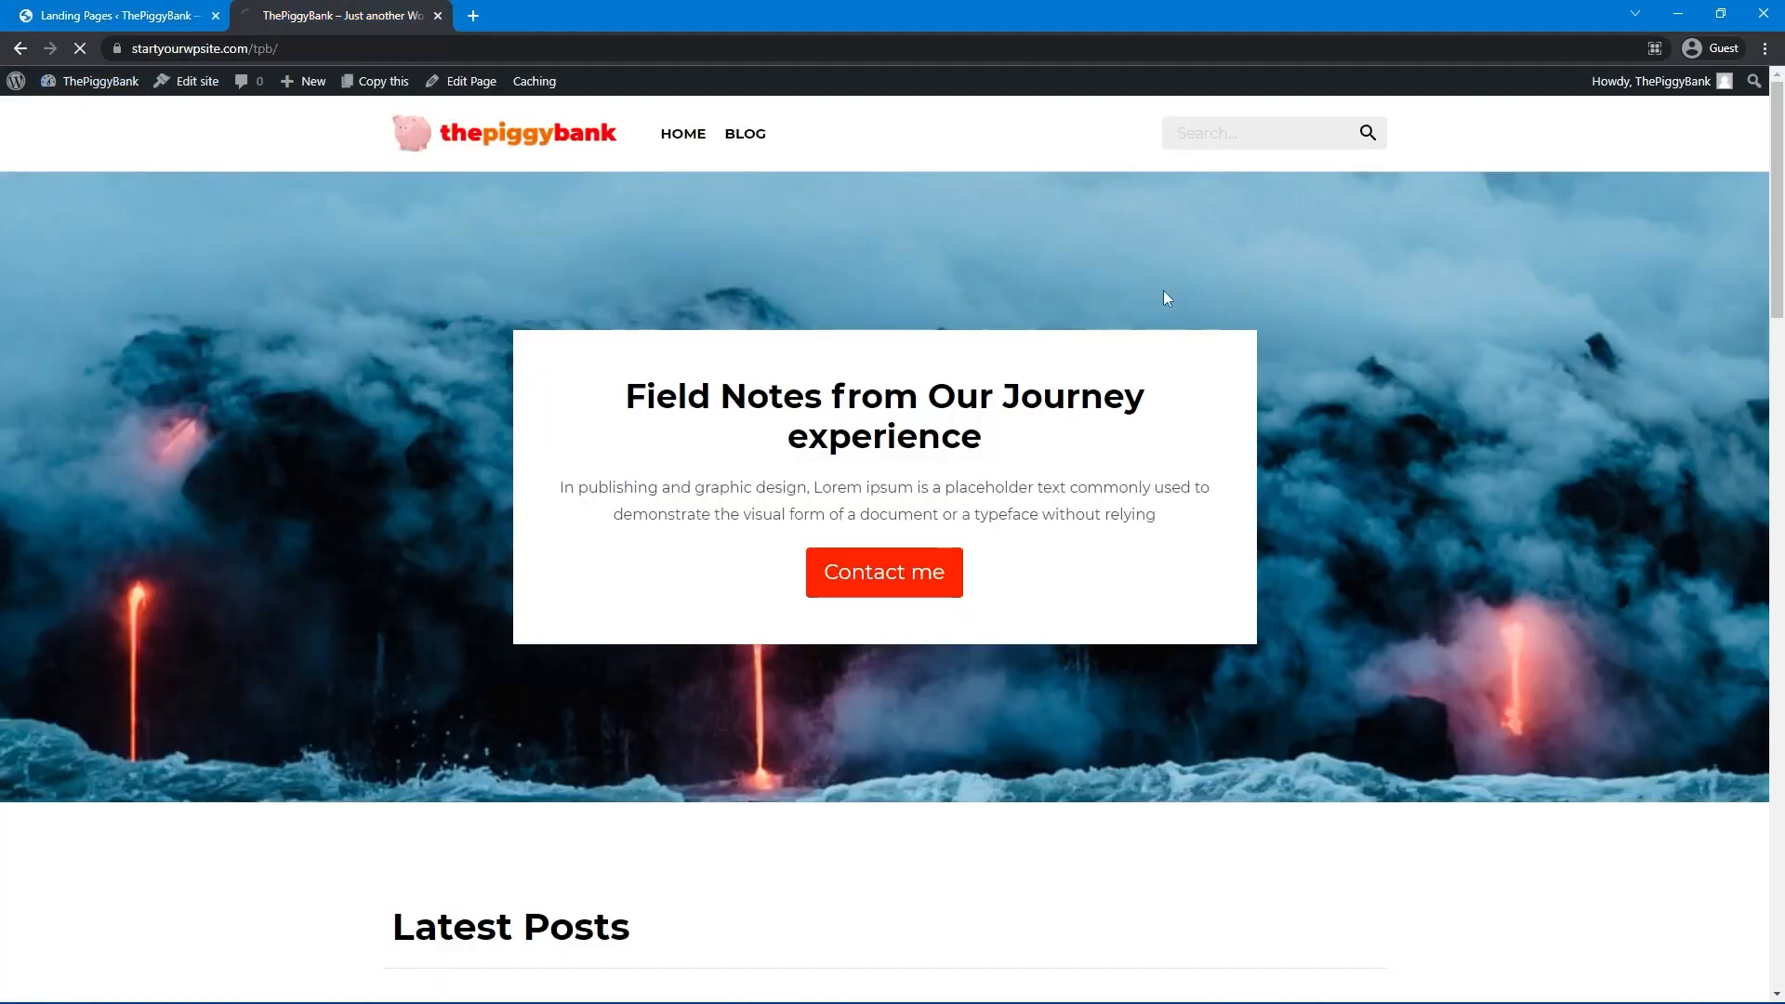
scroll(1283, 828, "down", 20)
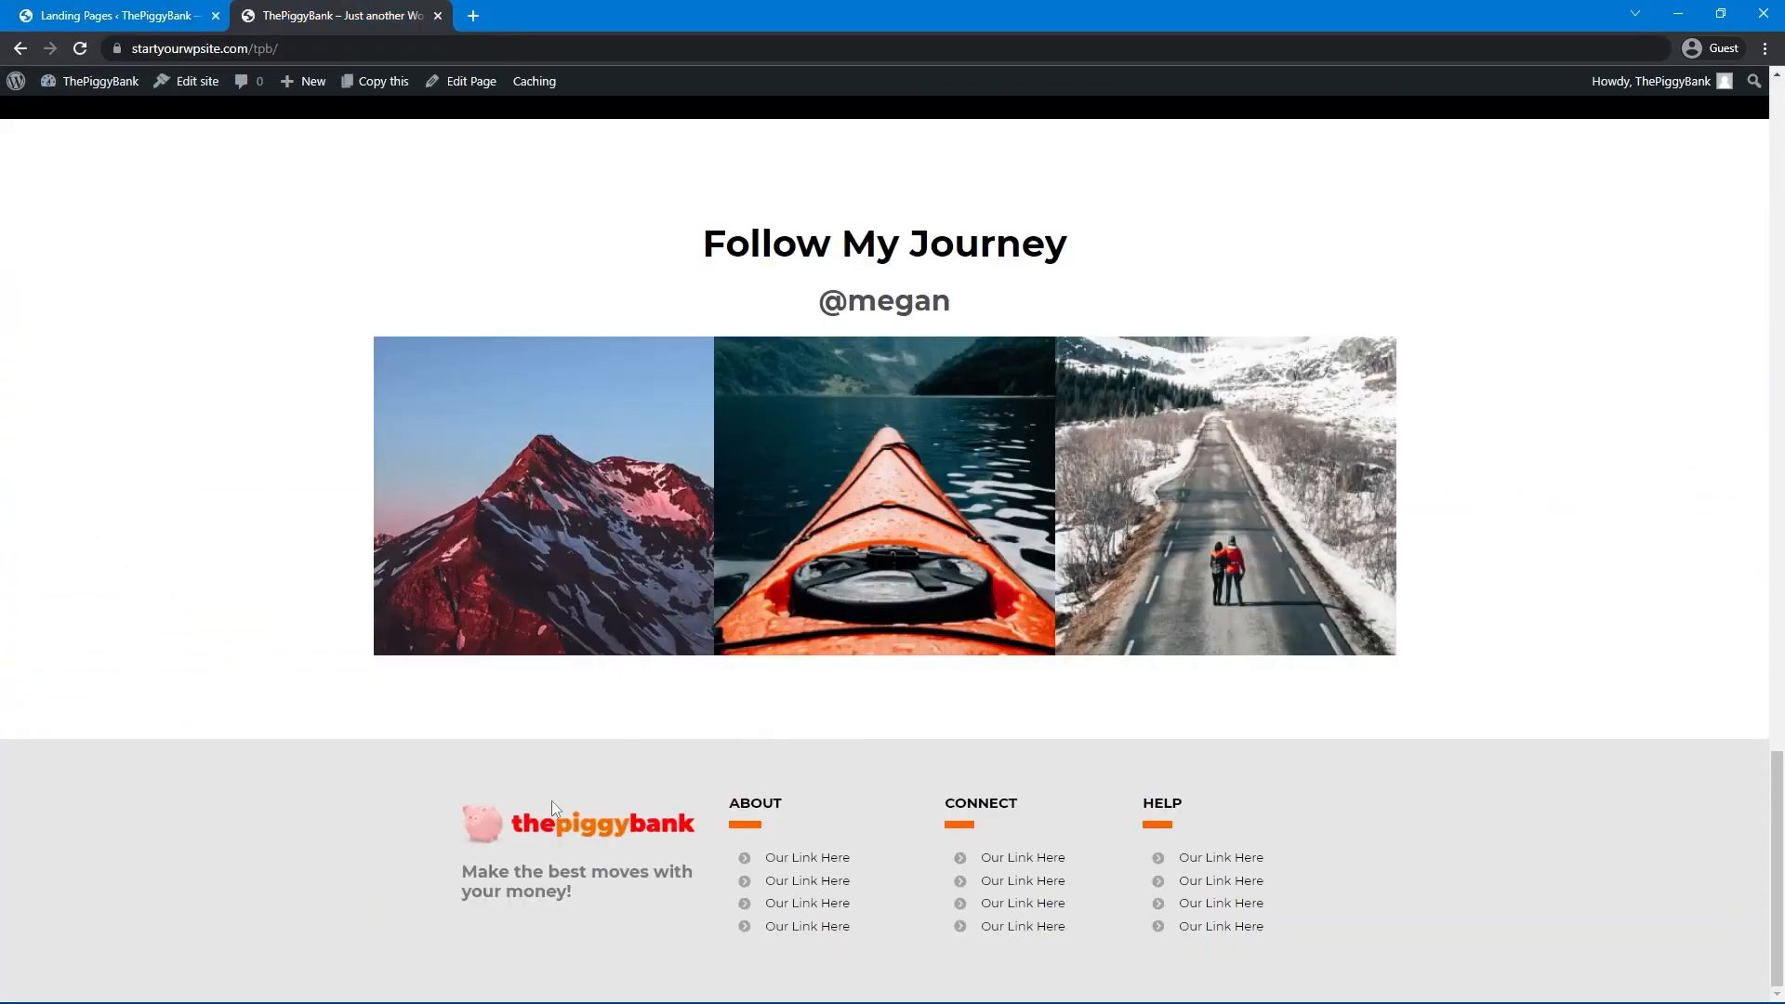
scroll(1508, 852, "up", 20)
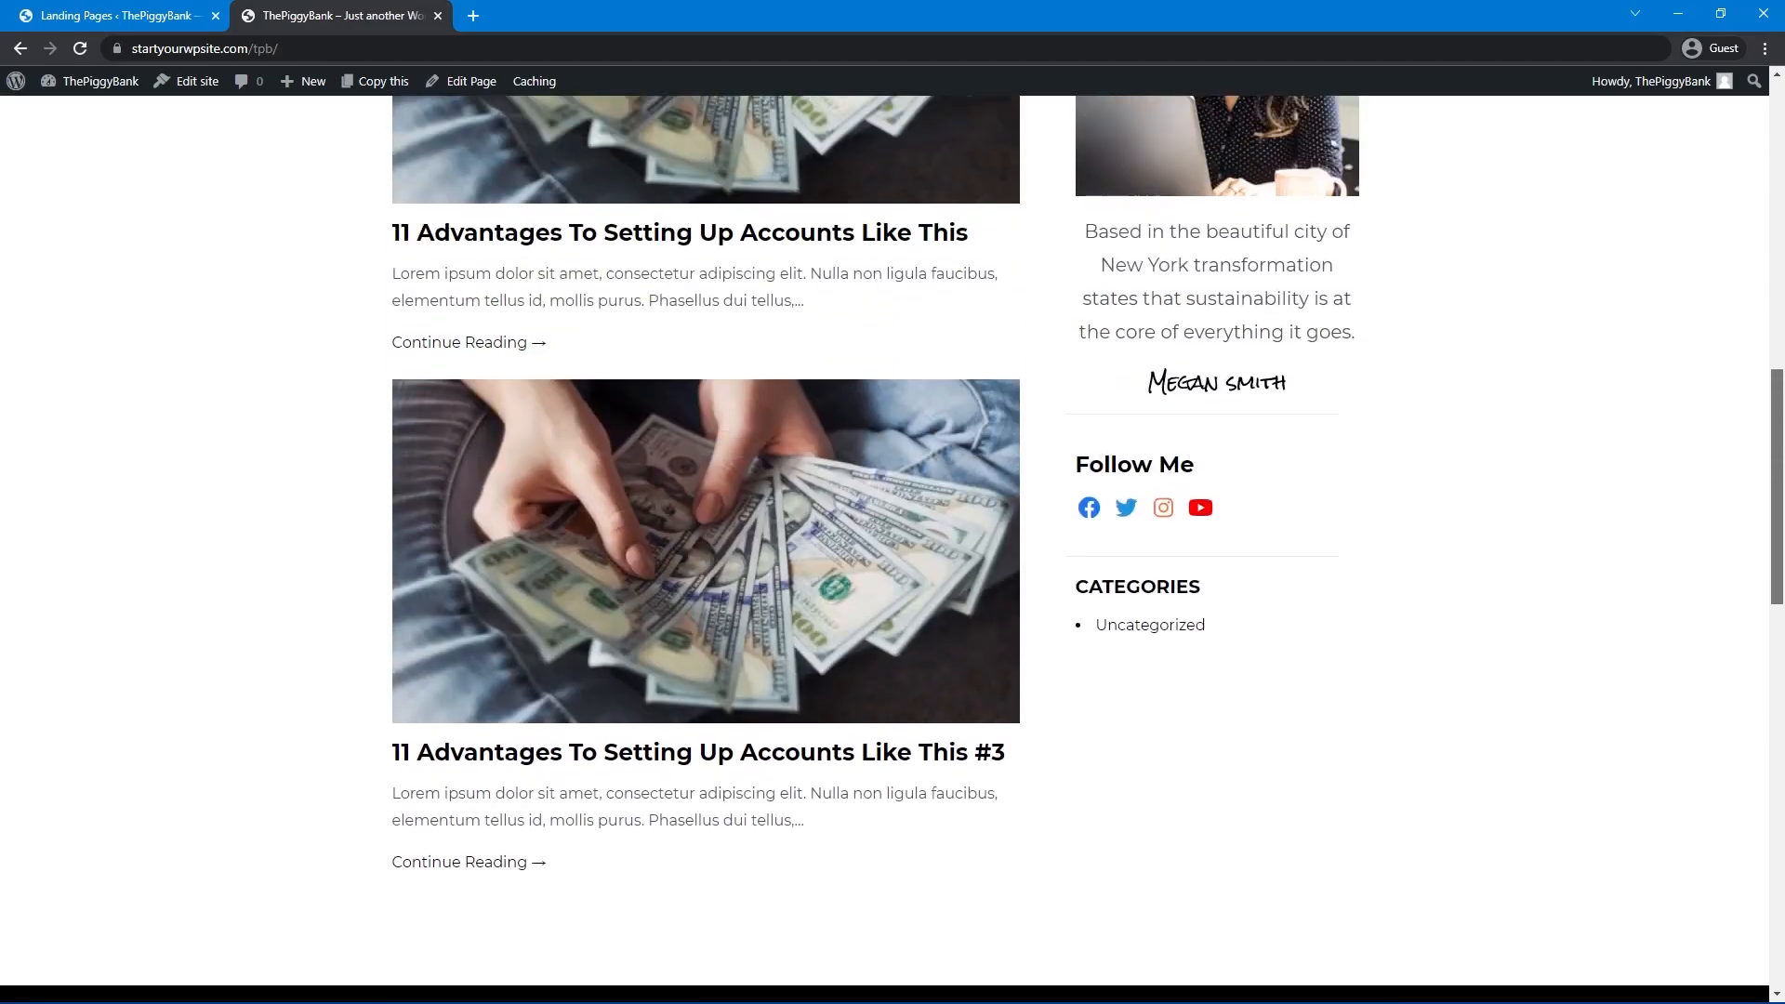
scroll(1703, 880, "down", 15)
scroll(1705, 532, "up", 8)
scroll(1706, 531, "up", 10)
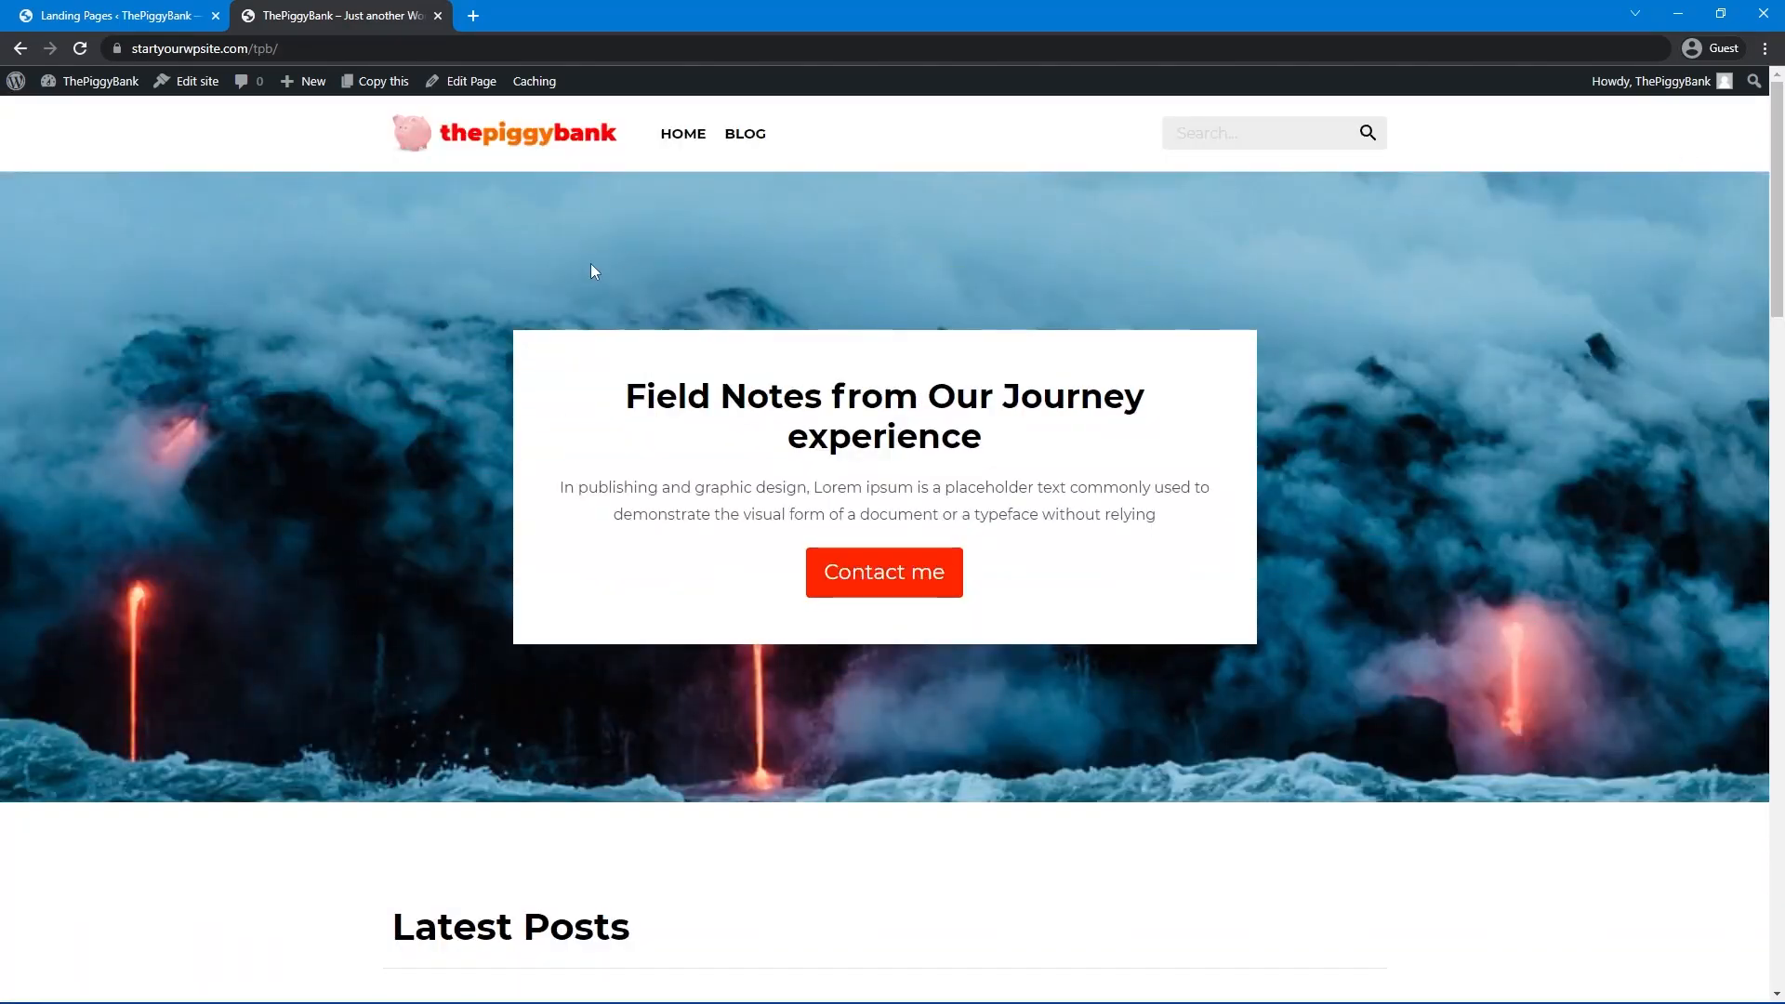
Return to the theme templates and open the Homepage template's design for editing.
left_click(130, 13)
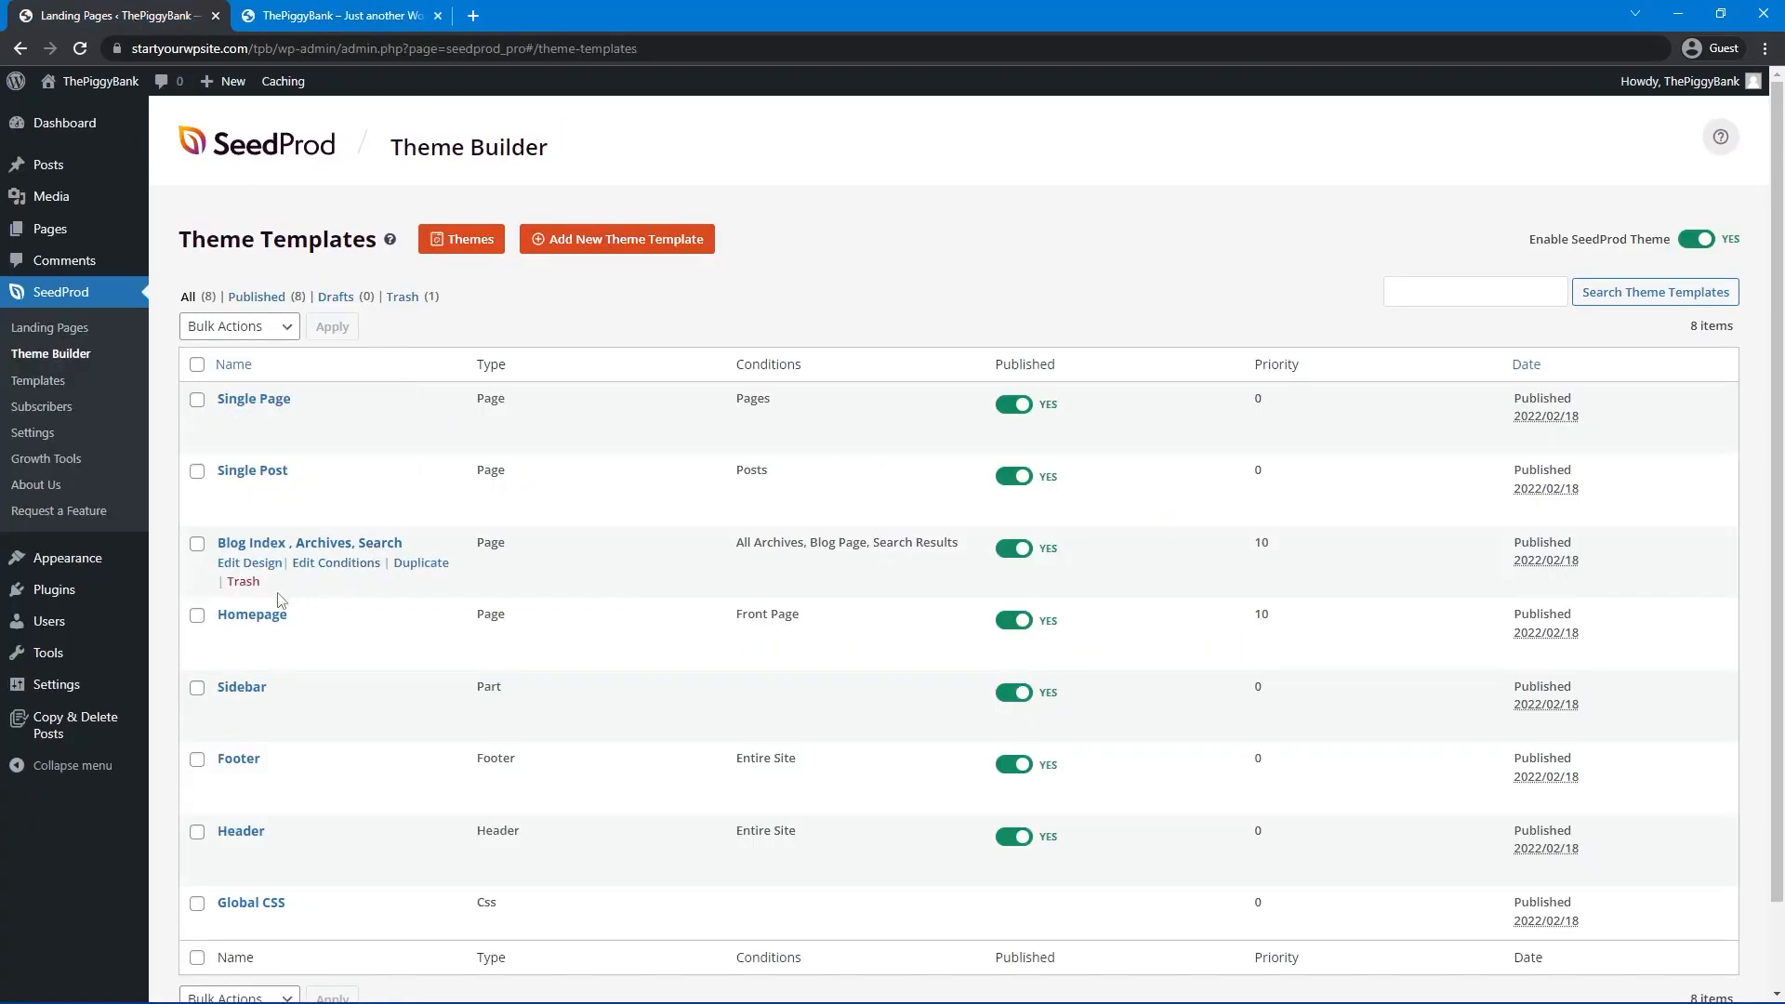
left_click(256, 648)
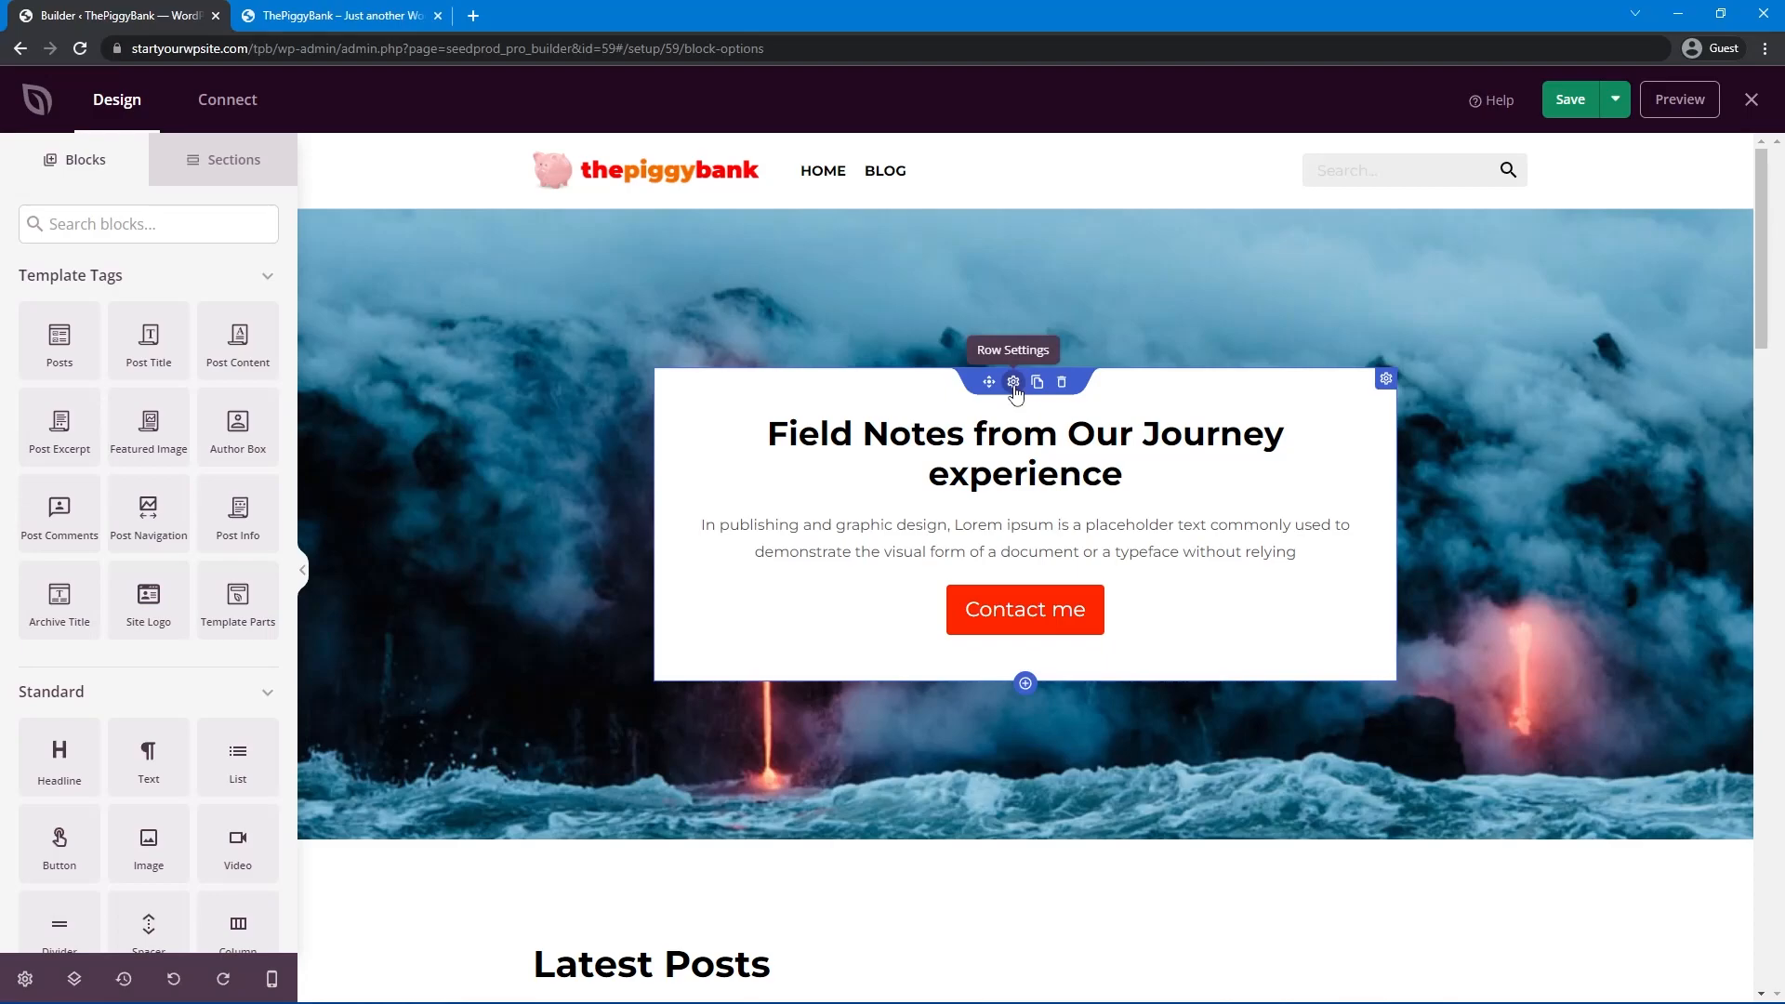
Clear the width value of the hero's white content row and delete its Contact me button.
left_click(1014, 383)
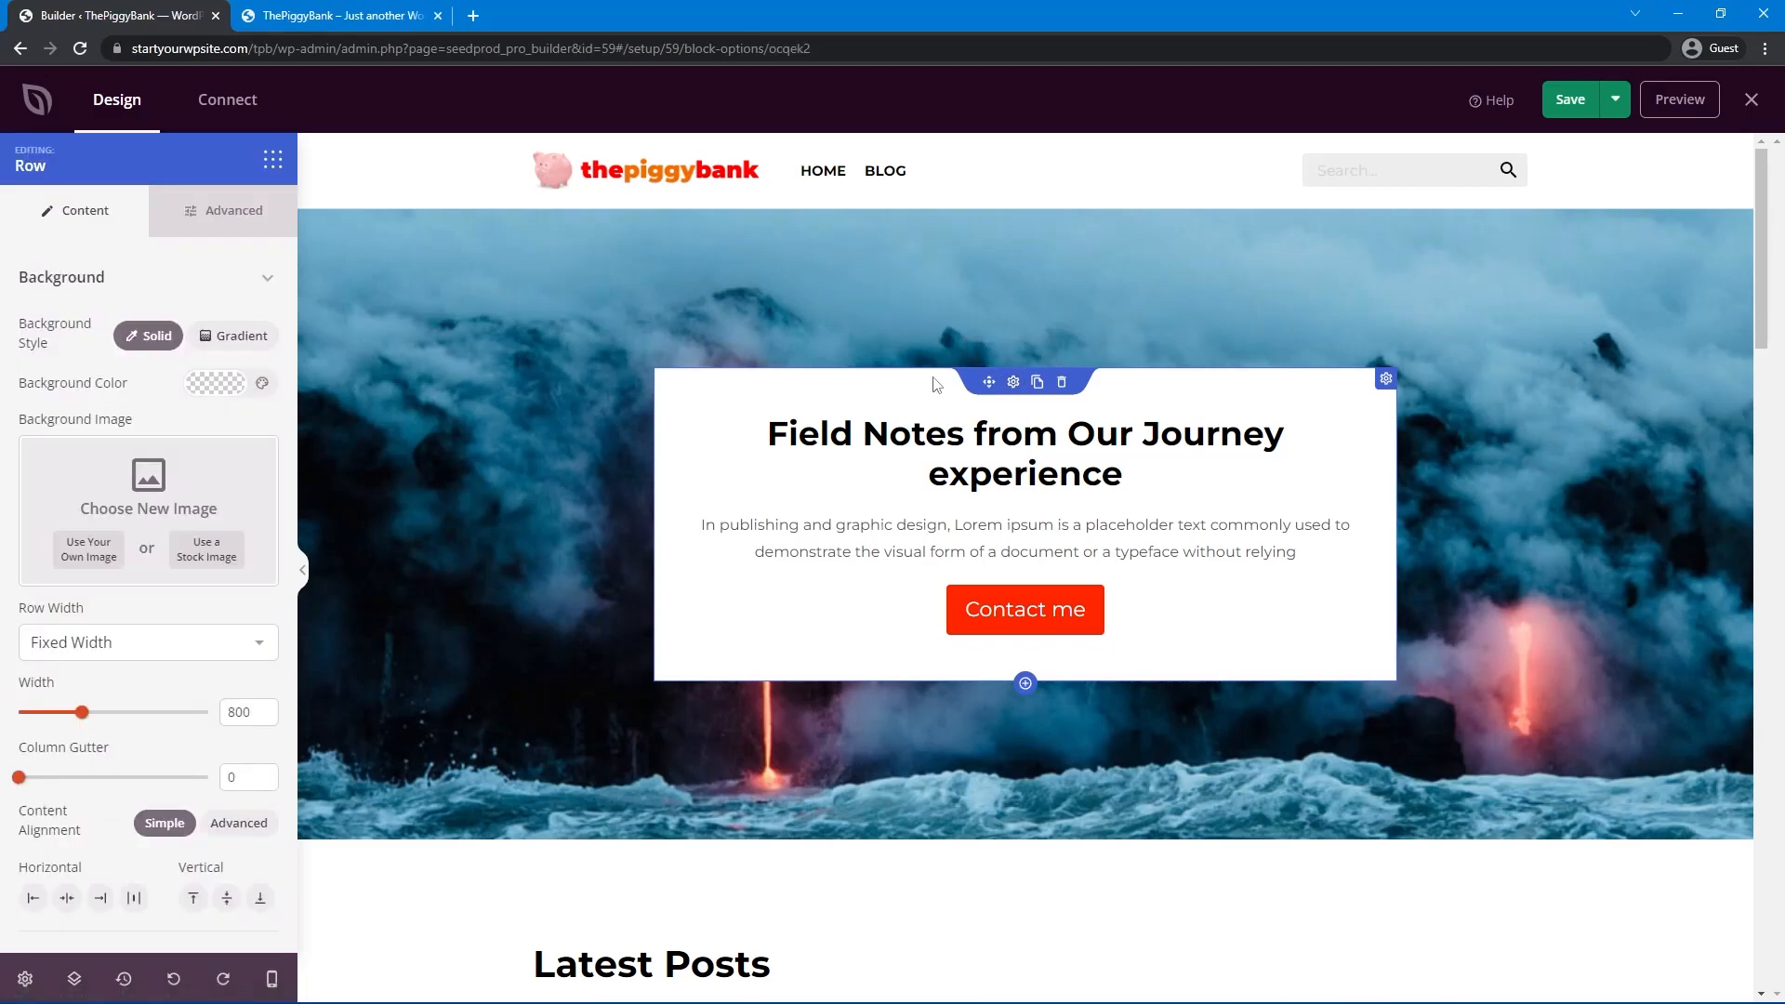
double_click(243, 709)
key("BackSpace")
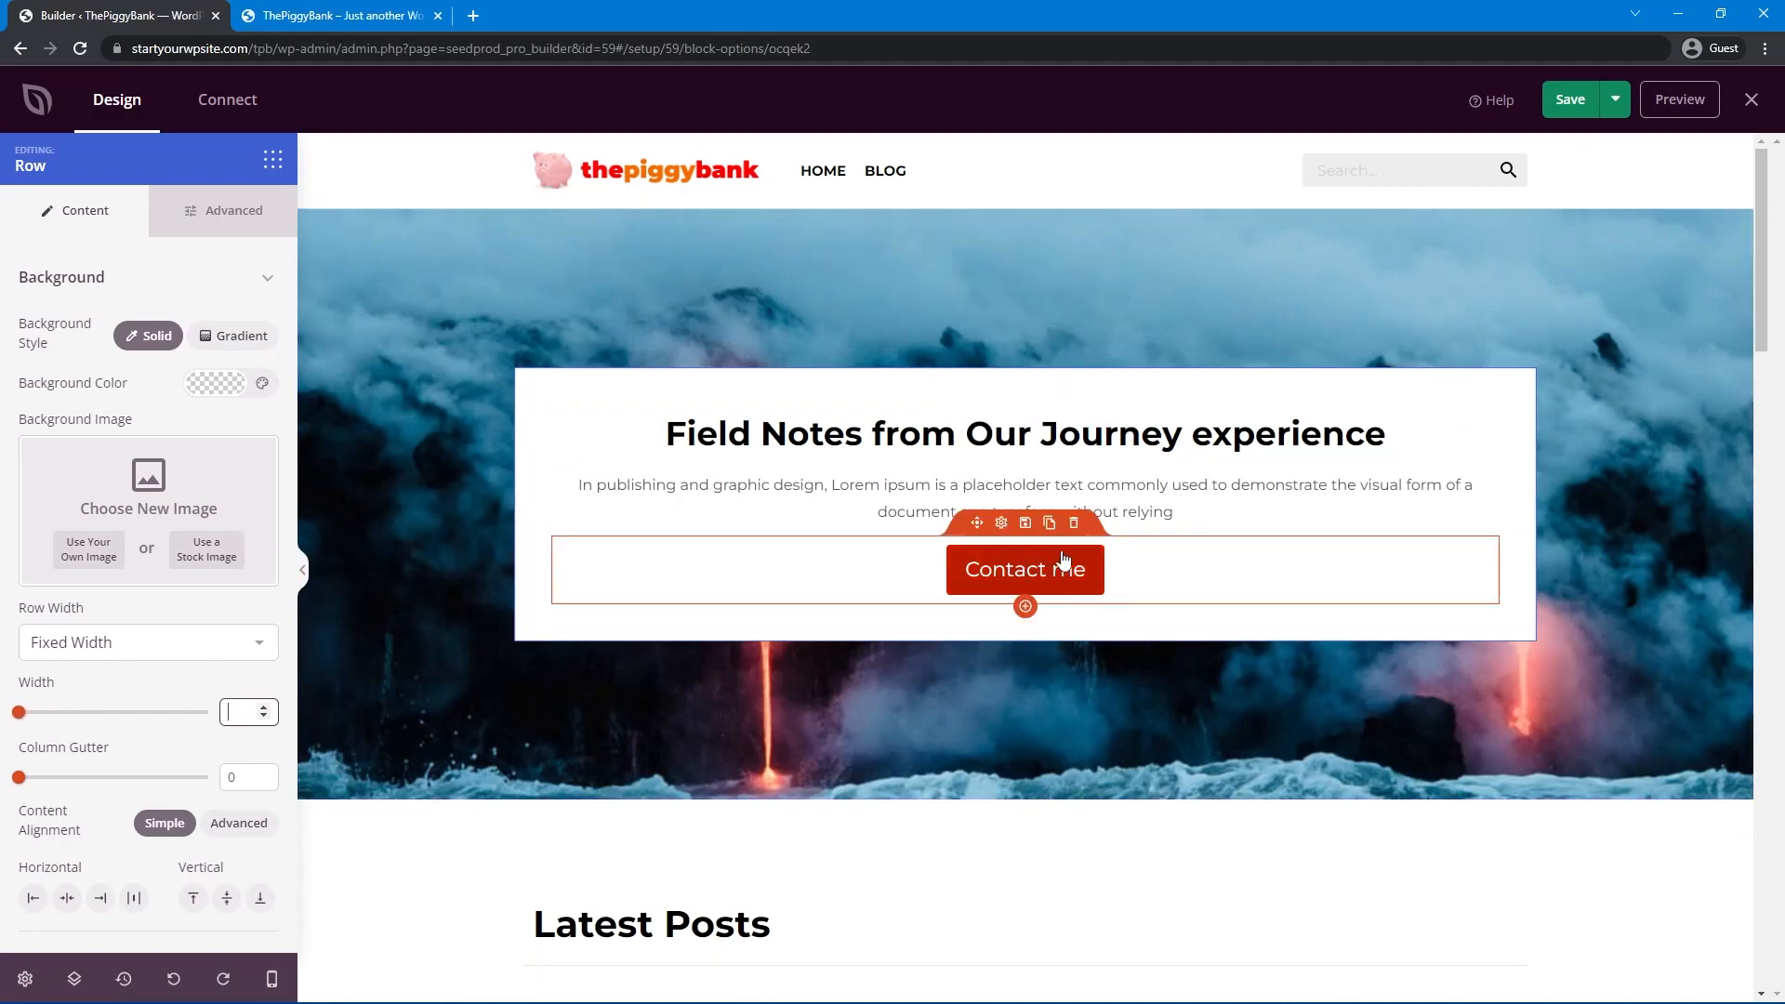
left_click(1074, 523)
left_click(841, 558)
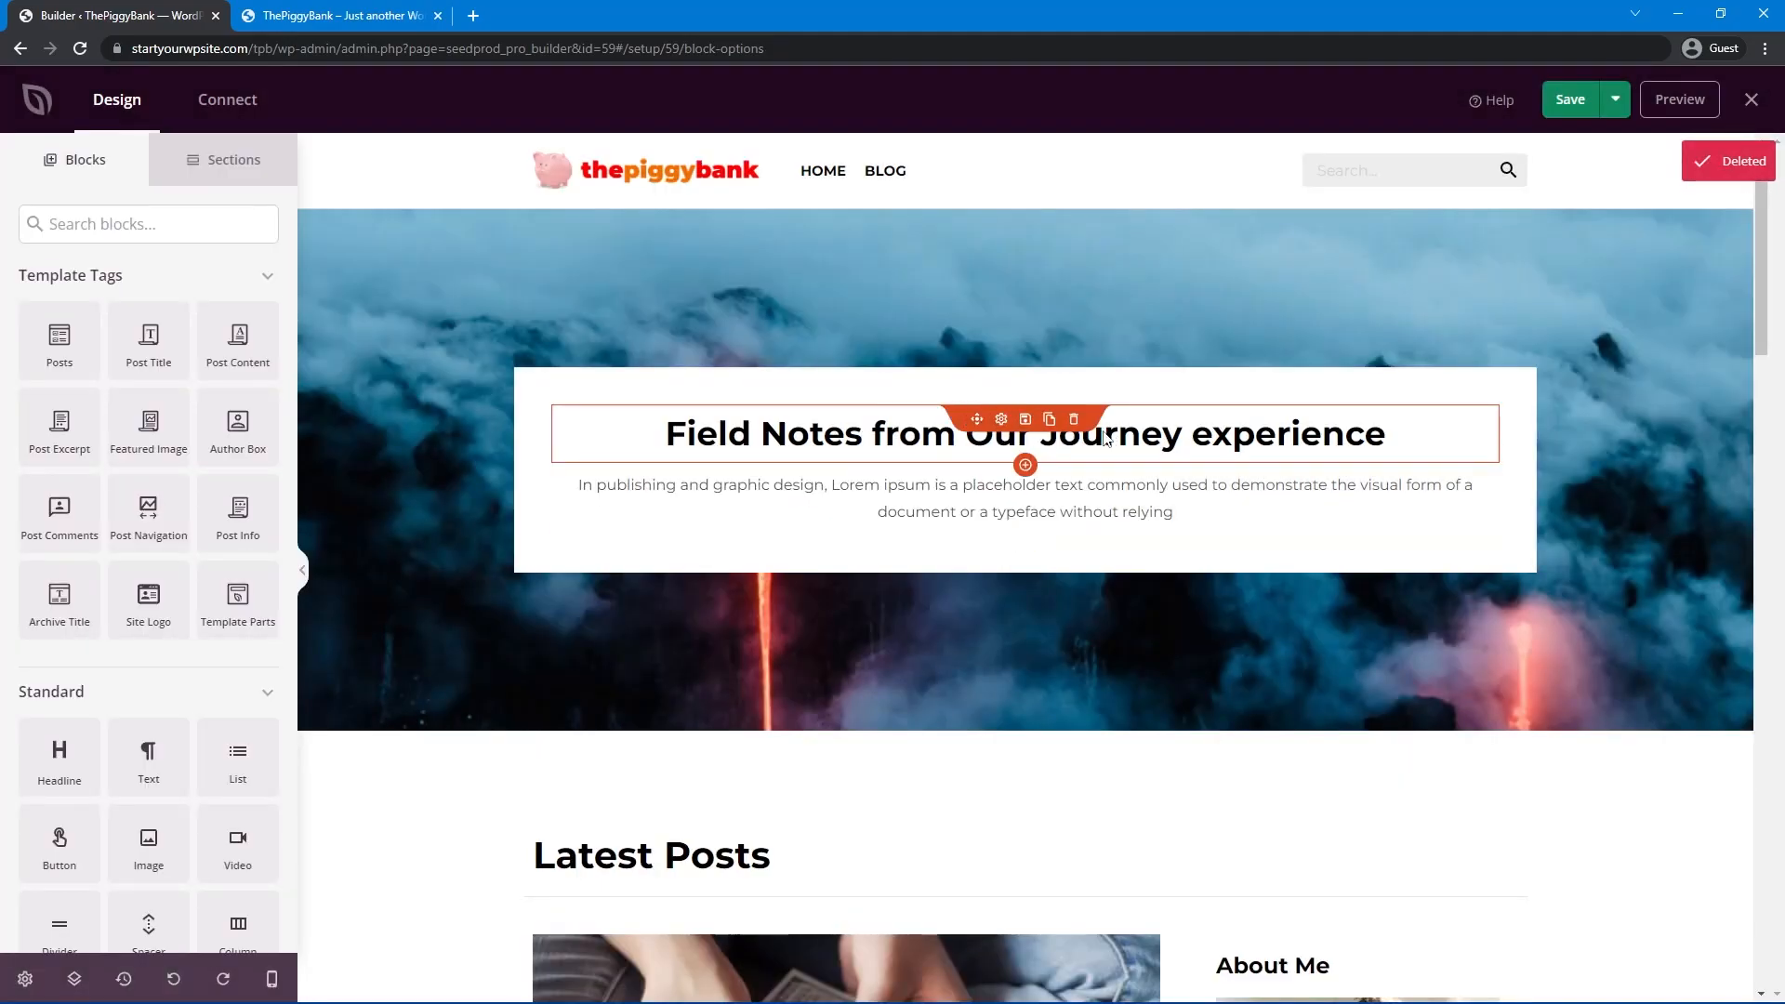
Change the hero headline to "Make the best moves with your money!".
left_click(986, 432)
key("ctrl+a")
type("Make the best moves with your money!")
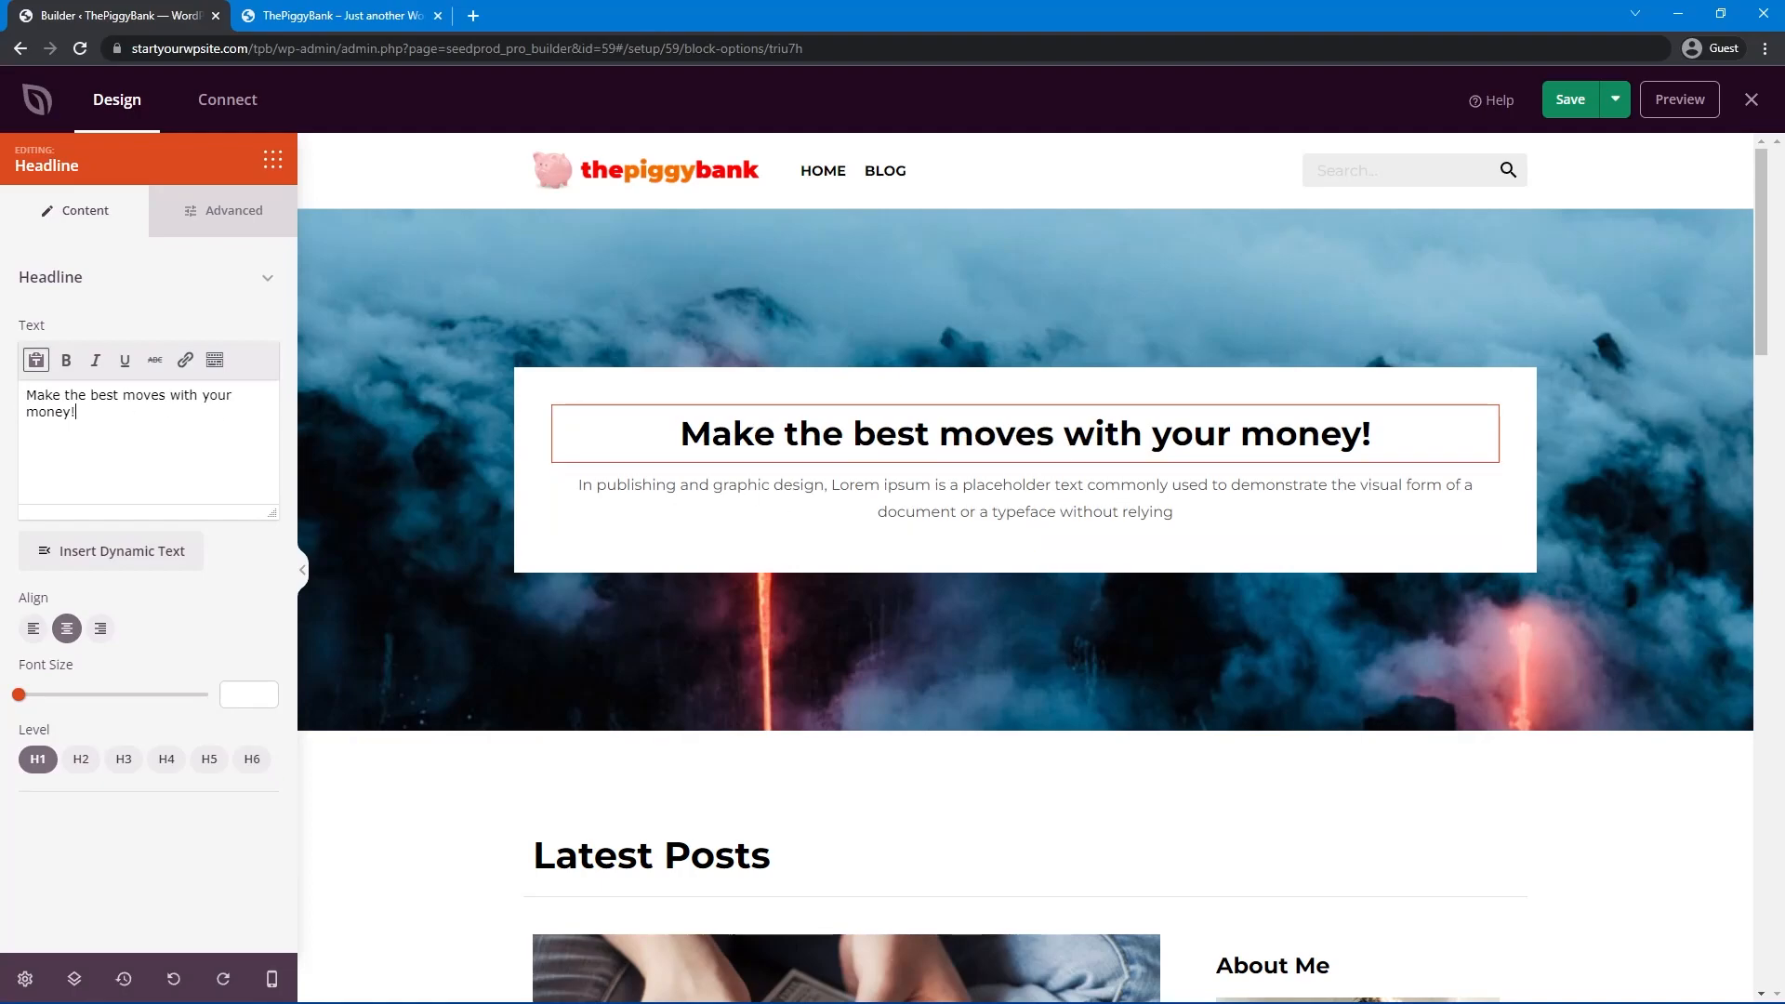
Replace the hero's placeholder text with "Need expert money advice and timely tips to answer all your money questions? Let us help!".
left_click(1007, 479)
left_click_drag(191, 470, 4, 398)
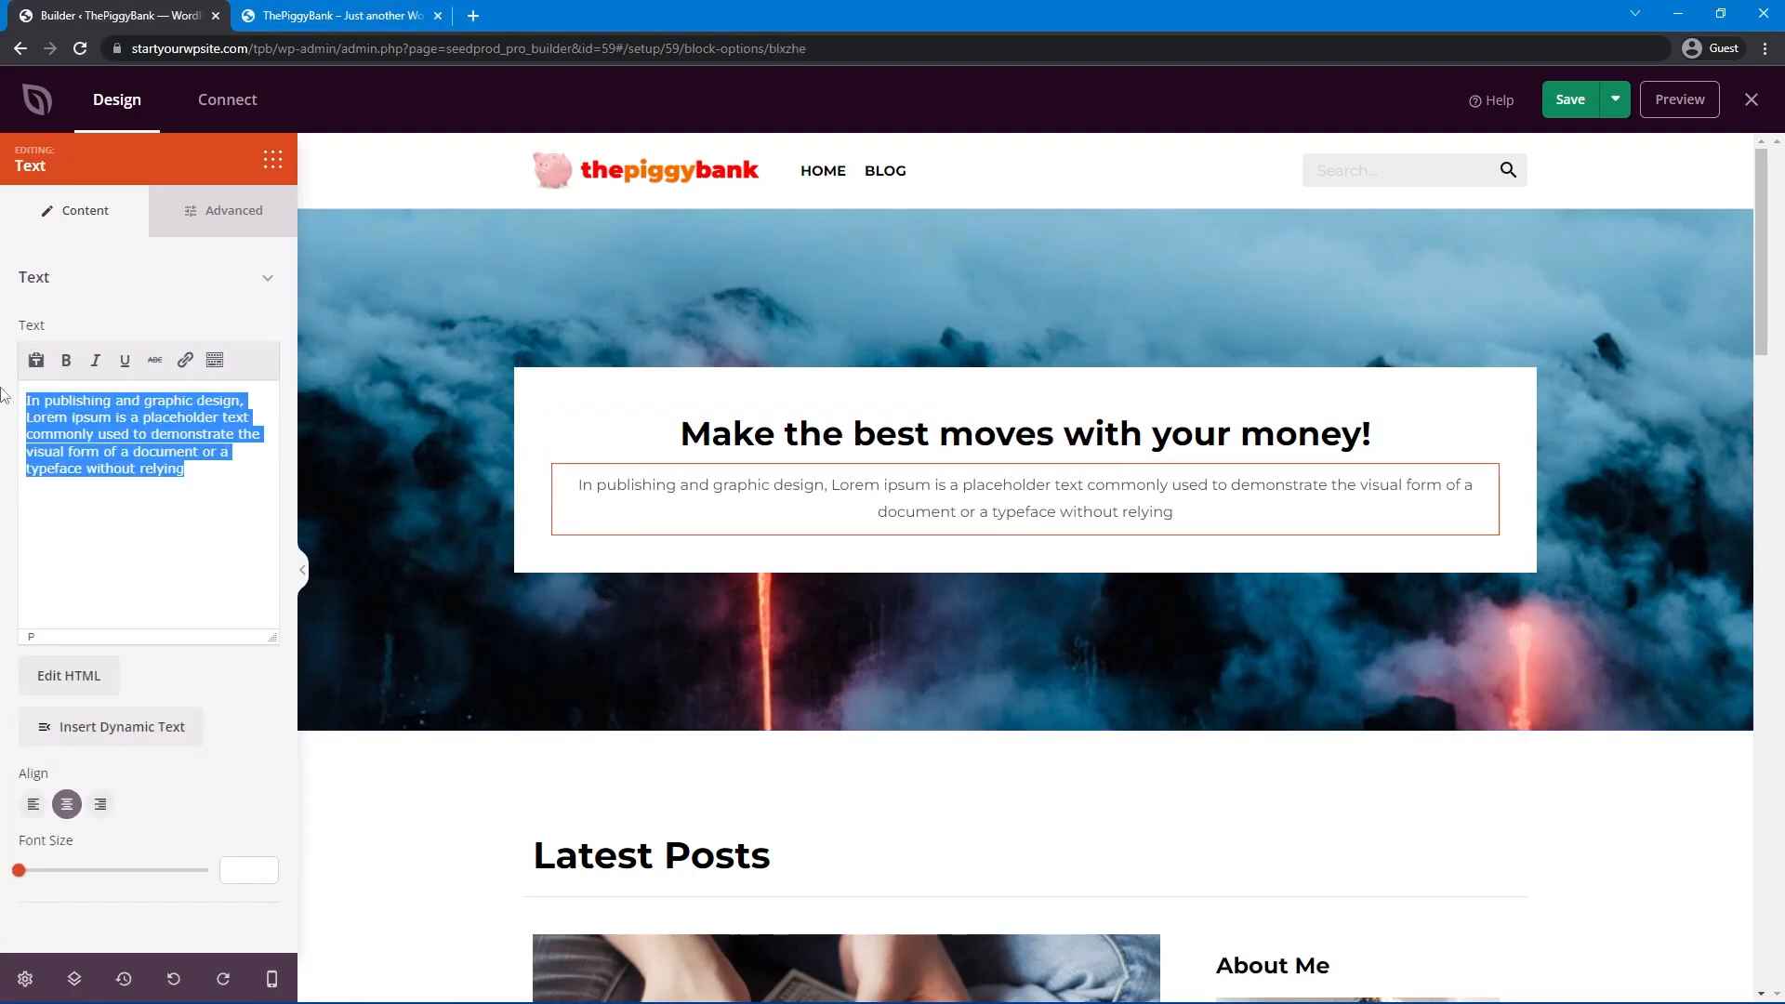
type("Need expert money advice and timely tips to answer all your money questions? Let us help!")
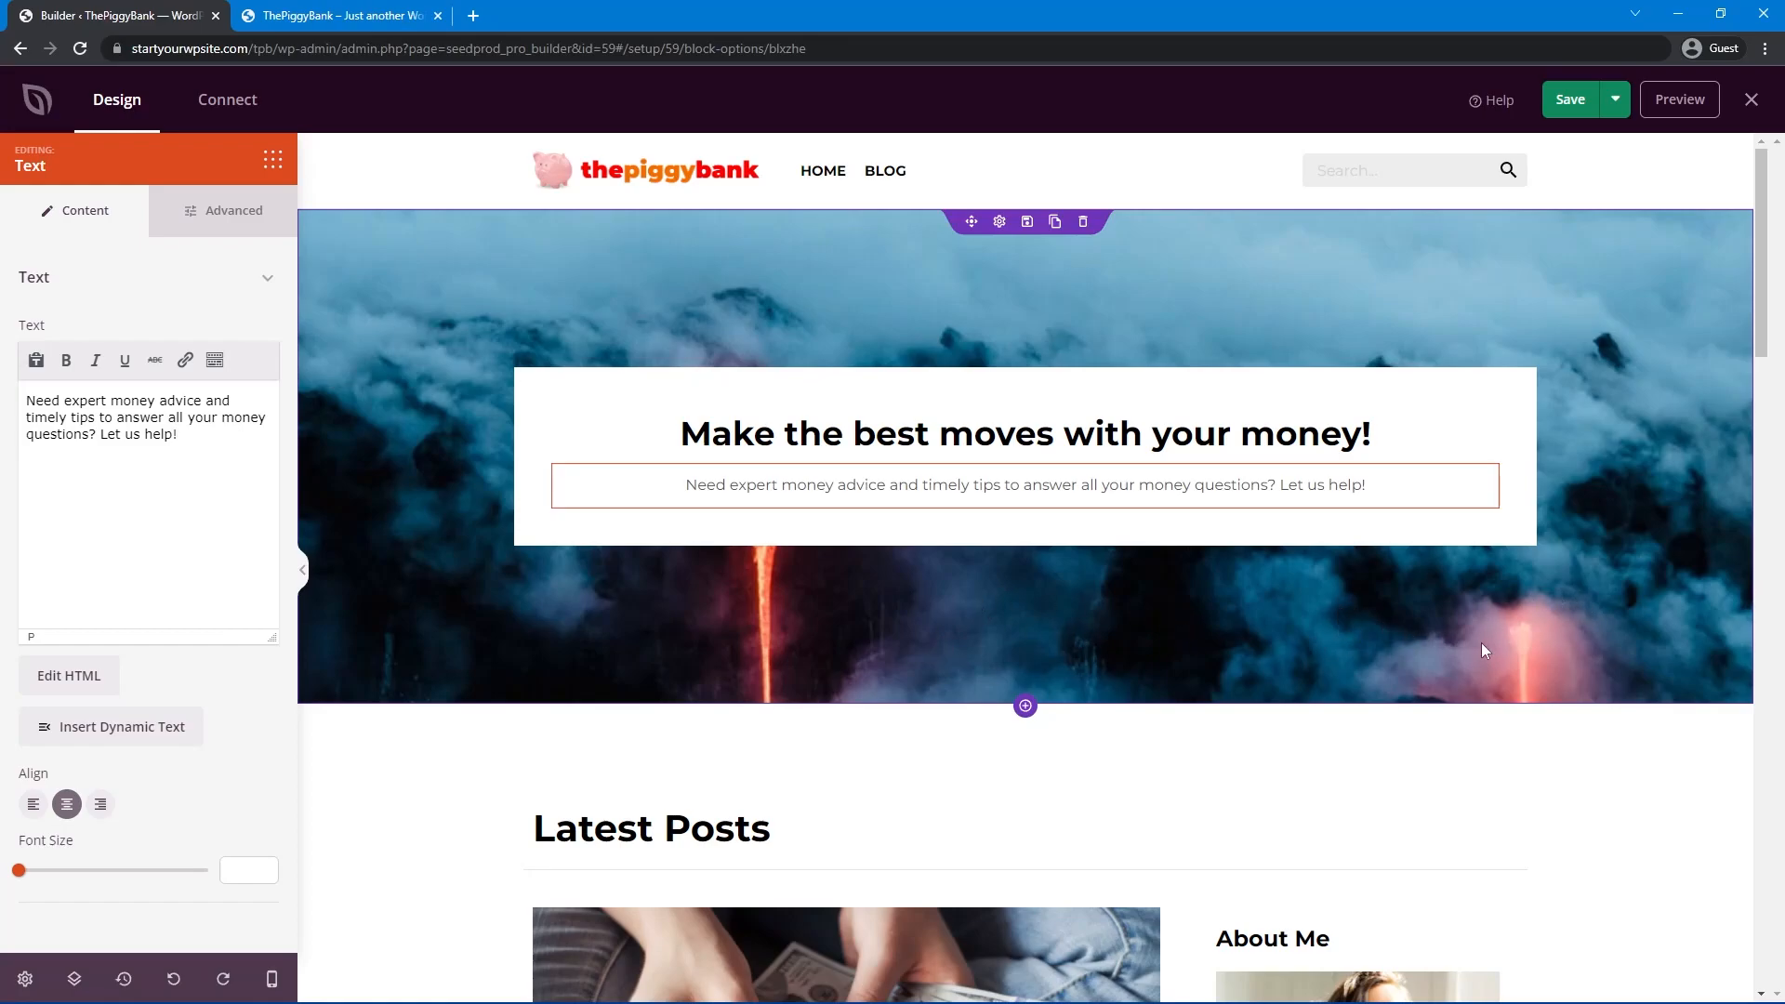
Add a Column block with four equal columns below the hero's white content box.
left_click(272, 160)
scroll(149, 558, "down", 2)
left_click_drag(238, 743, 1040, 588)
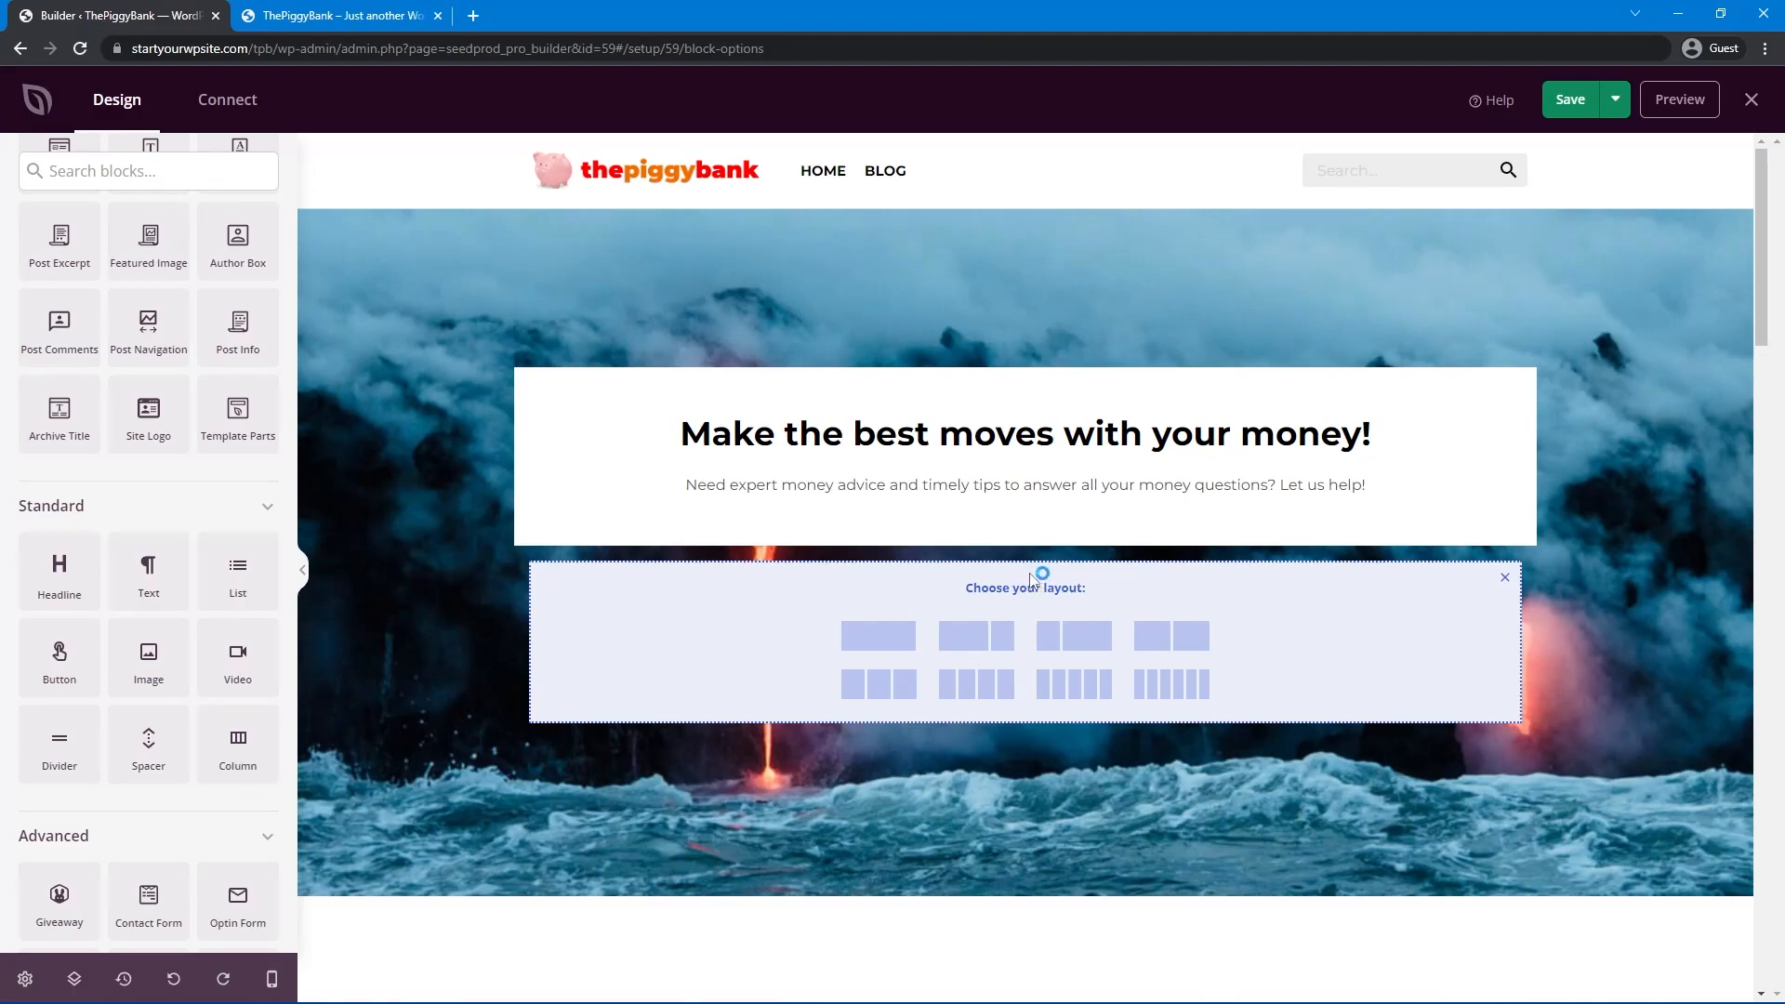
left_click(986, 698)
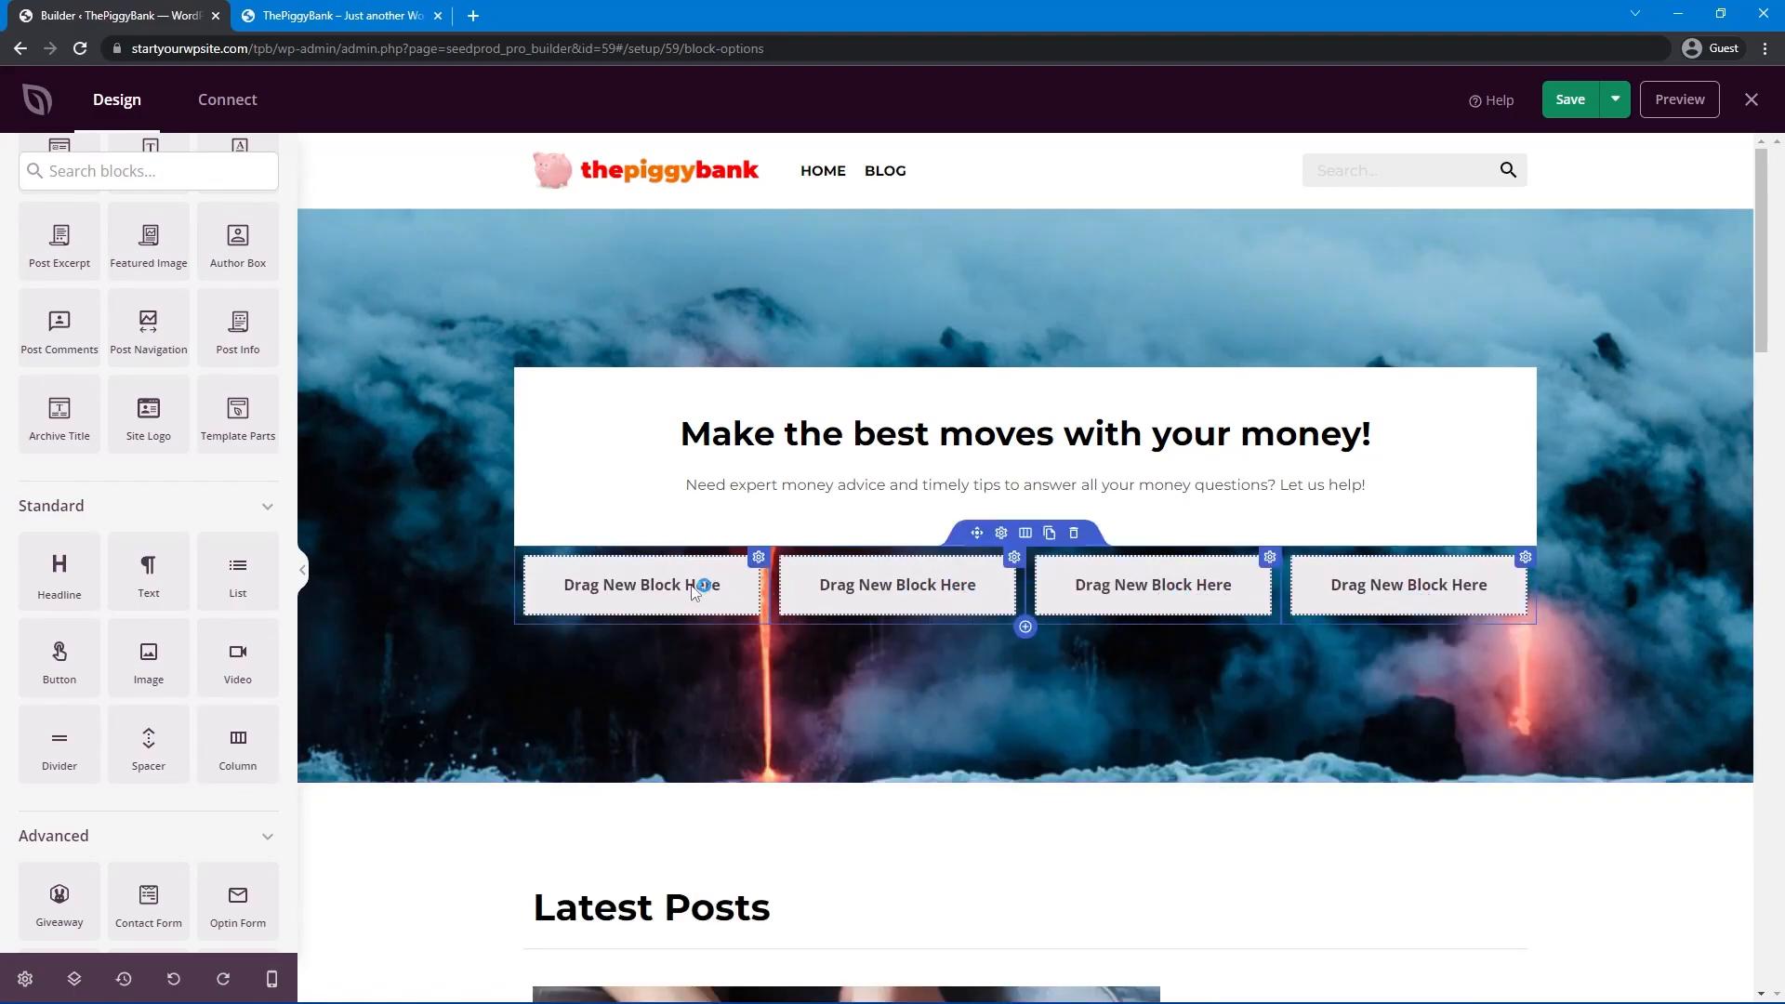
Search the blocks for "icon", place an Icon block in the first column, and clear the search.
scroll(238, 321, "up", 2)
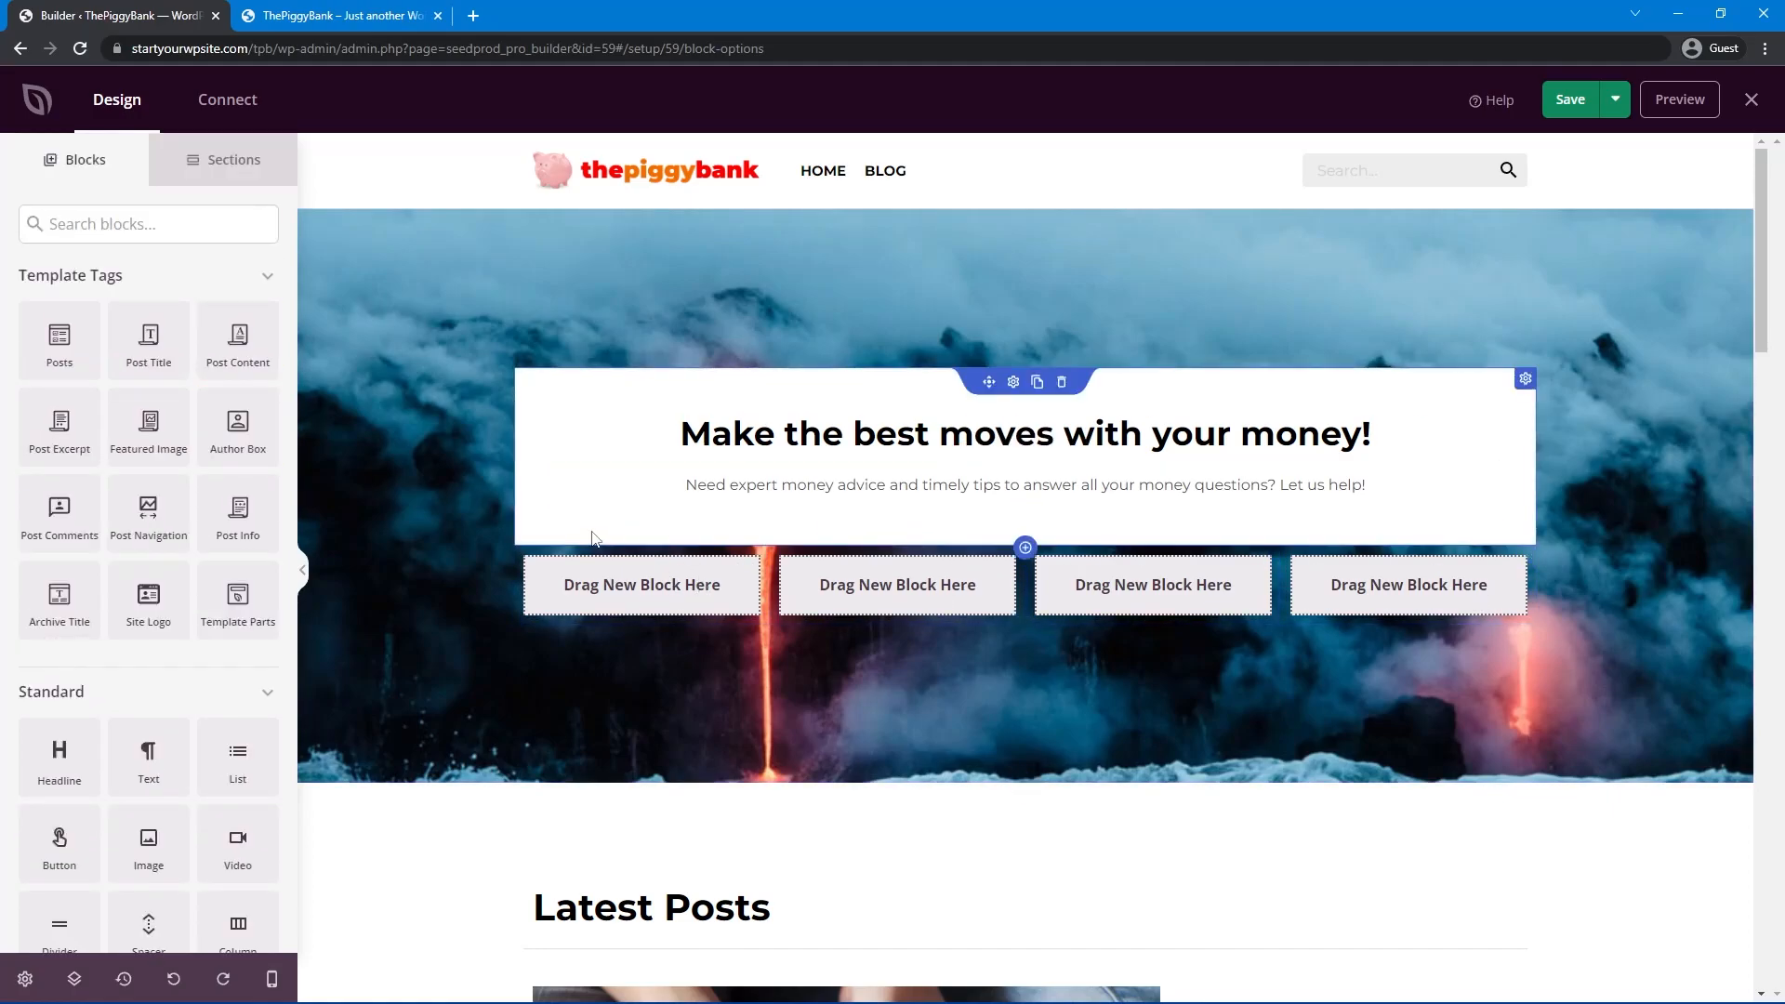
left_click(164, 224)
type("icon")
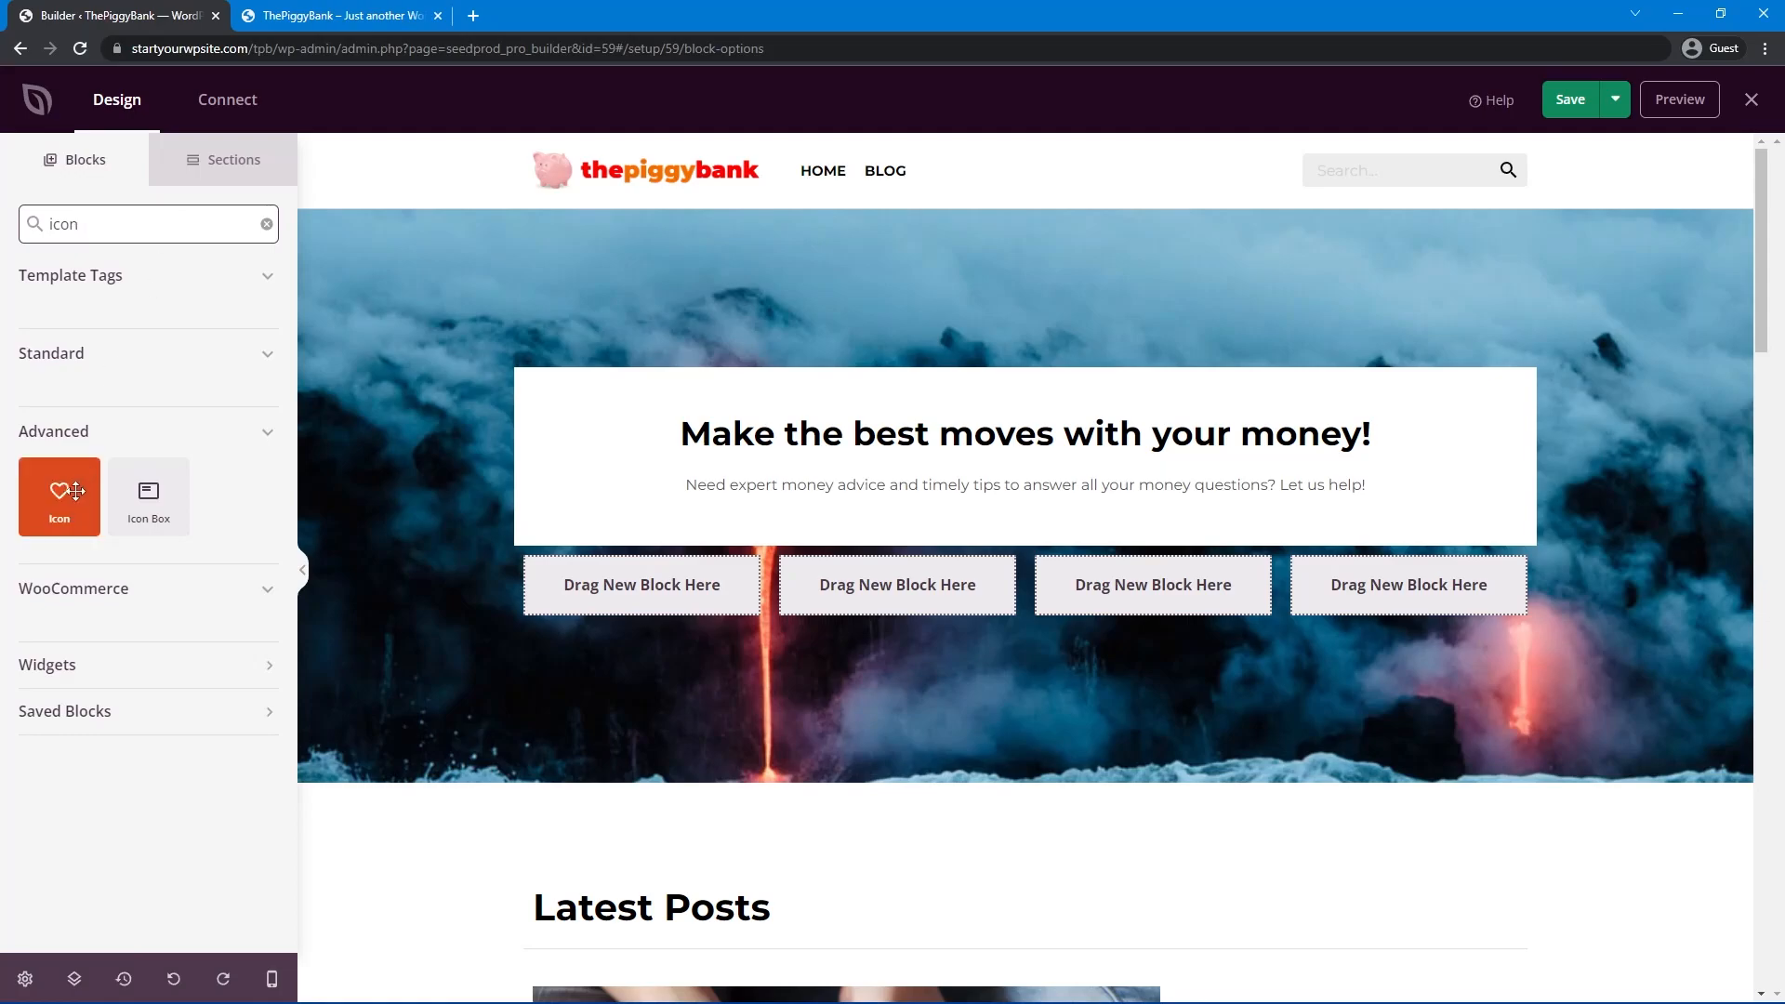
left_click_drag(60, 496, 680, 595)
left_click(267, 224)
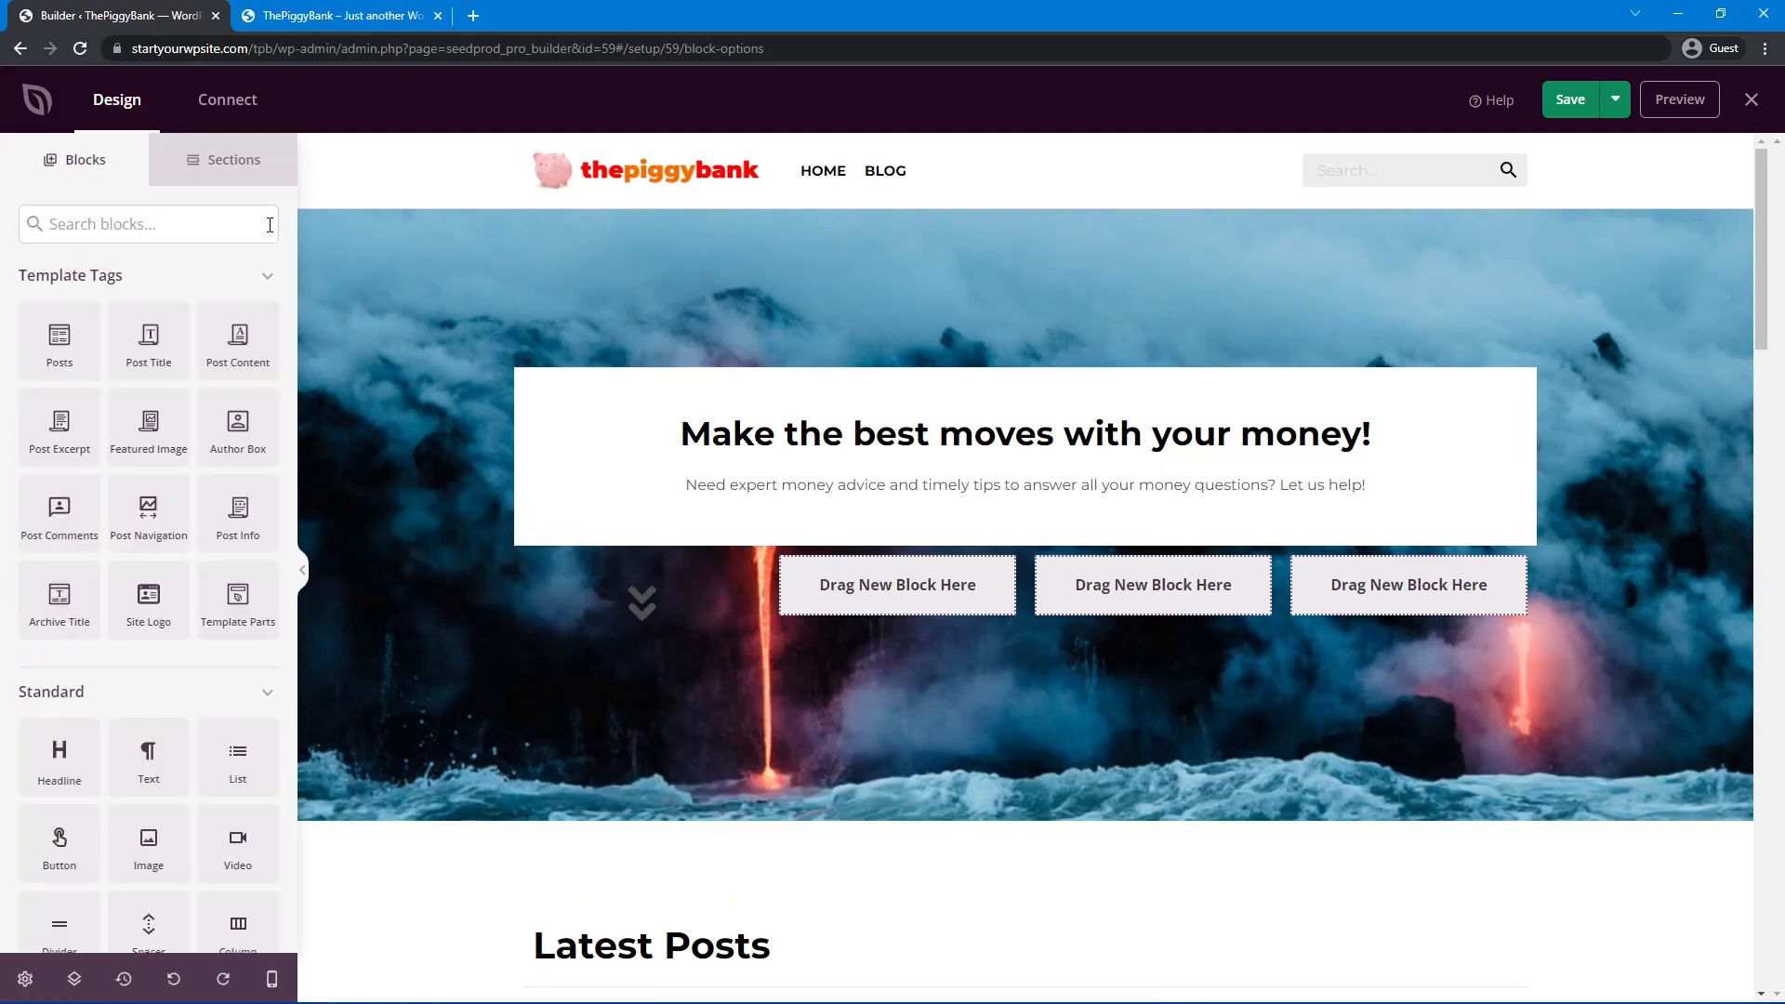
Add a Headline block below the icon in the first column, with level H4 and the text "Credit Cards".
left_click_drag(60, 753, 666, 646)
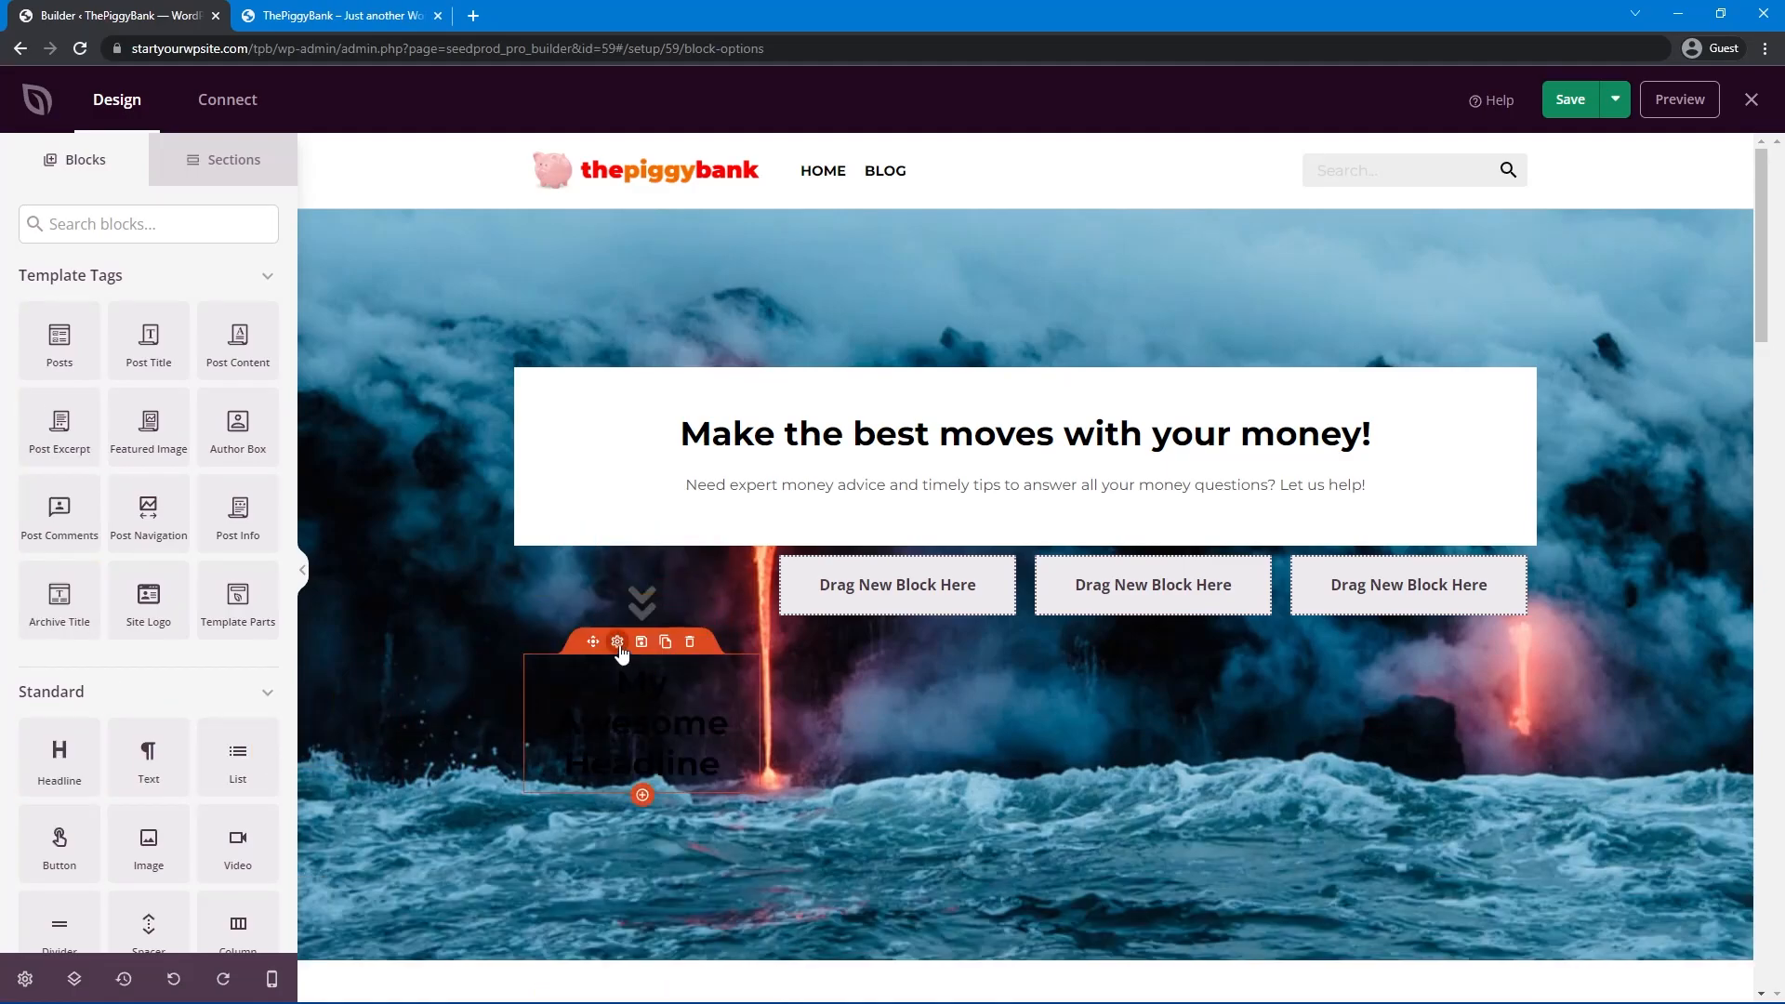
left_click(165, 761)
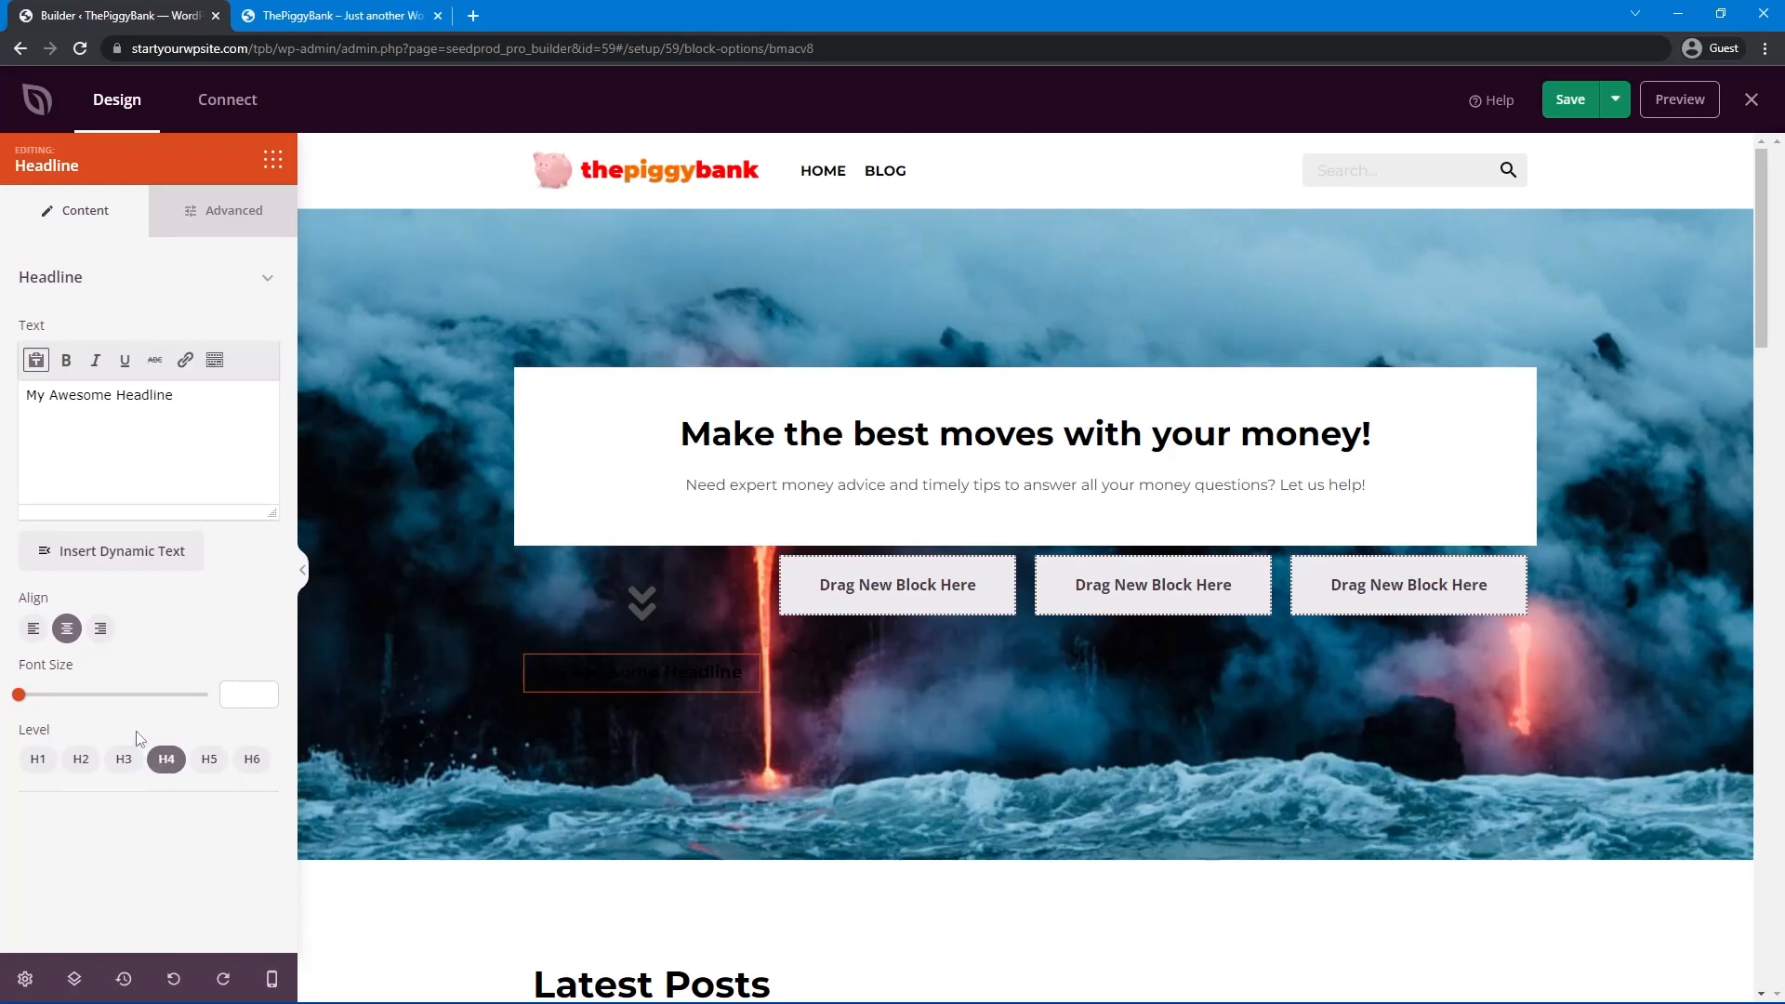
left_click_drag(215, 419, 35, 390)
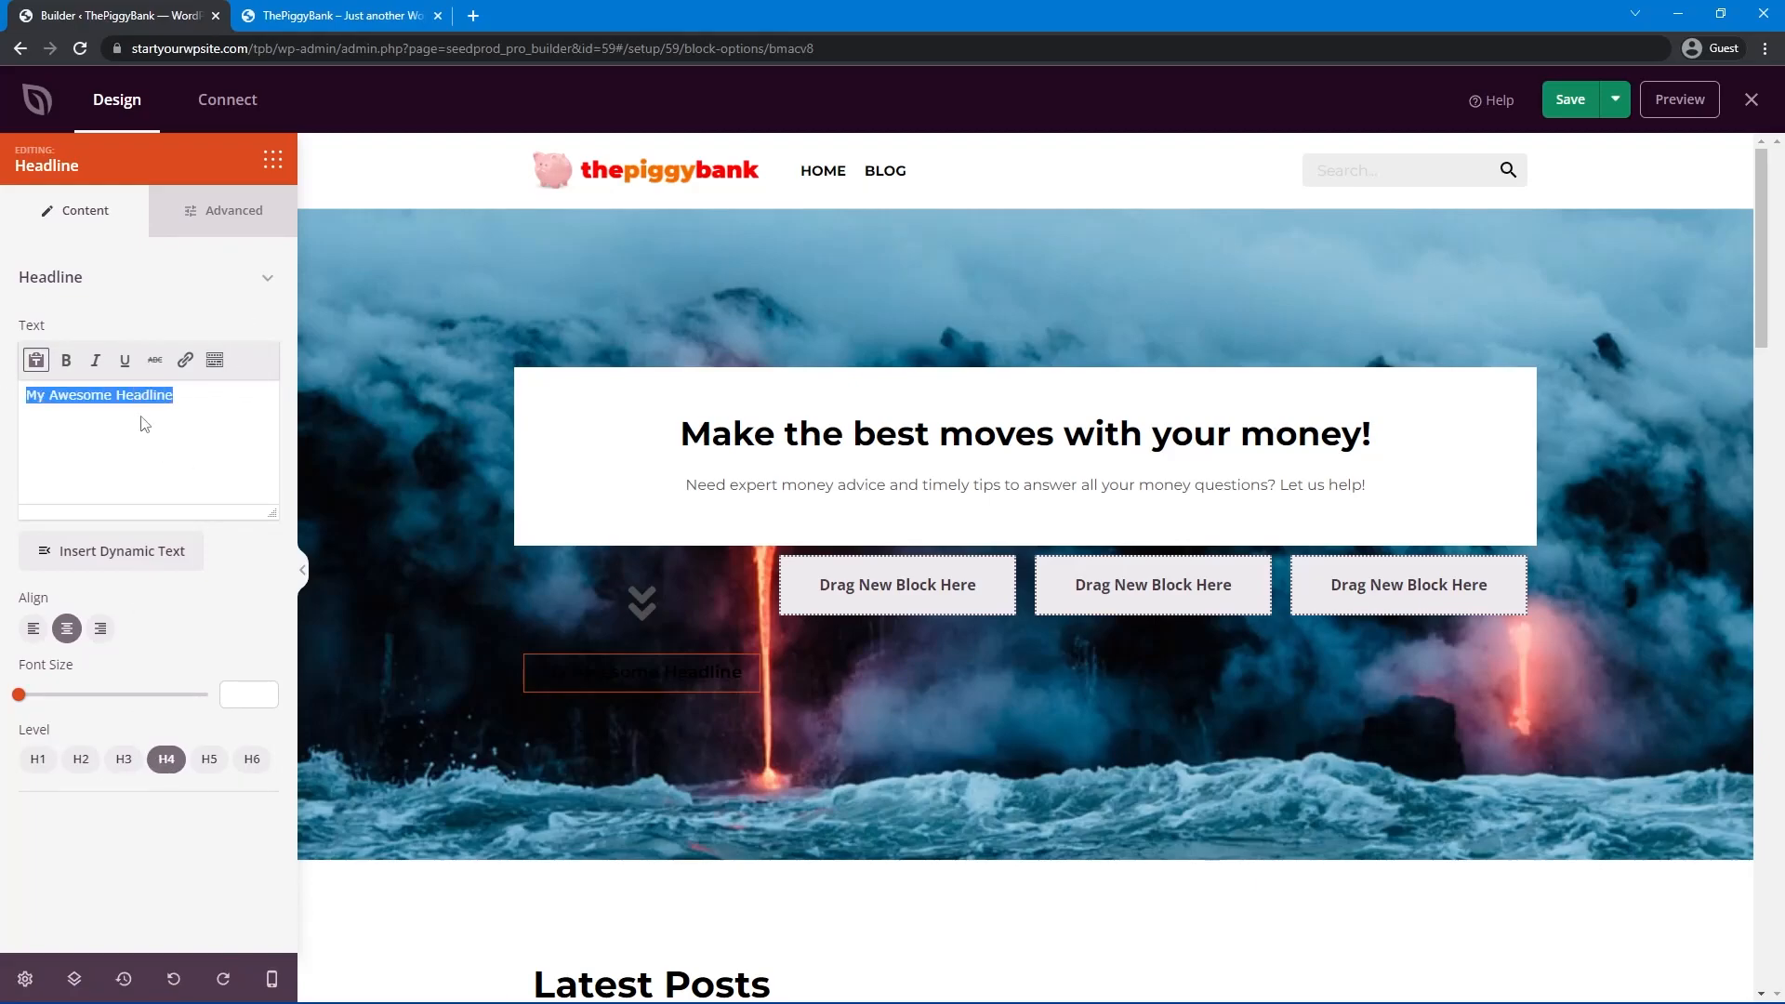
type("Credit Cards")
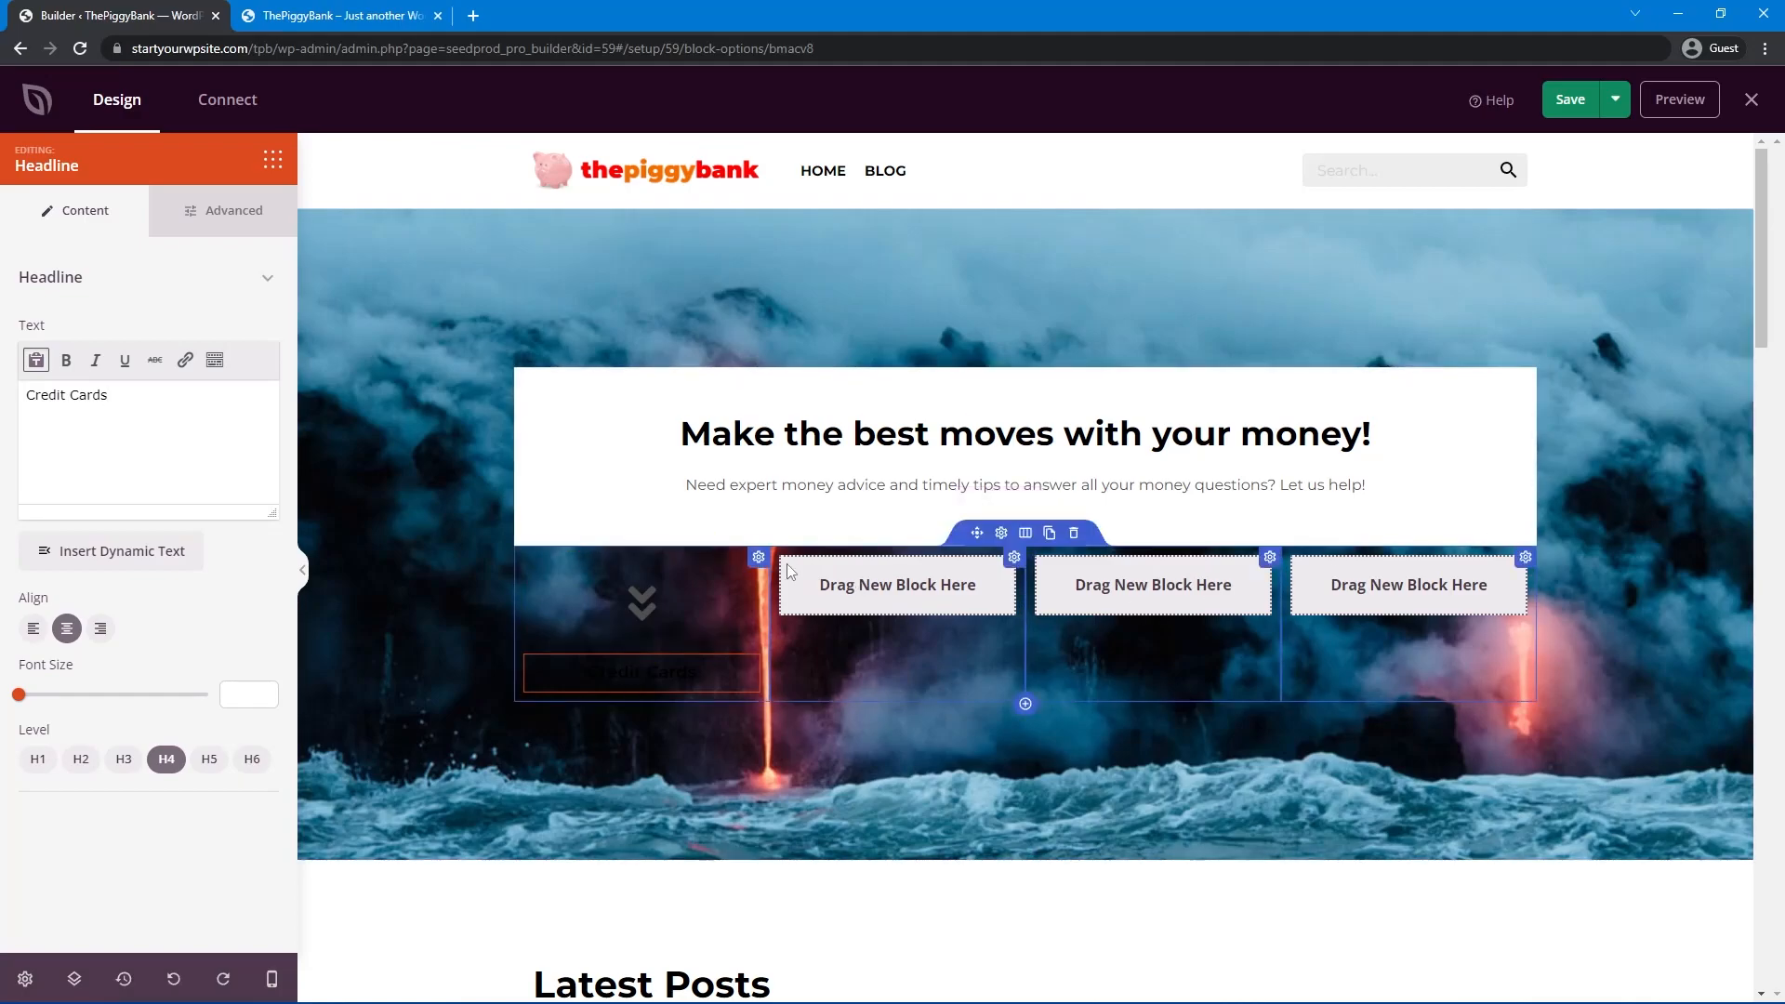
Set the first column's background color to white (#FFFFFF).
left_click(759, 558)
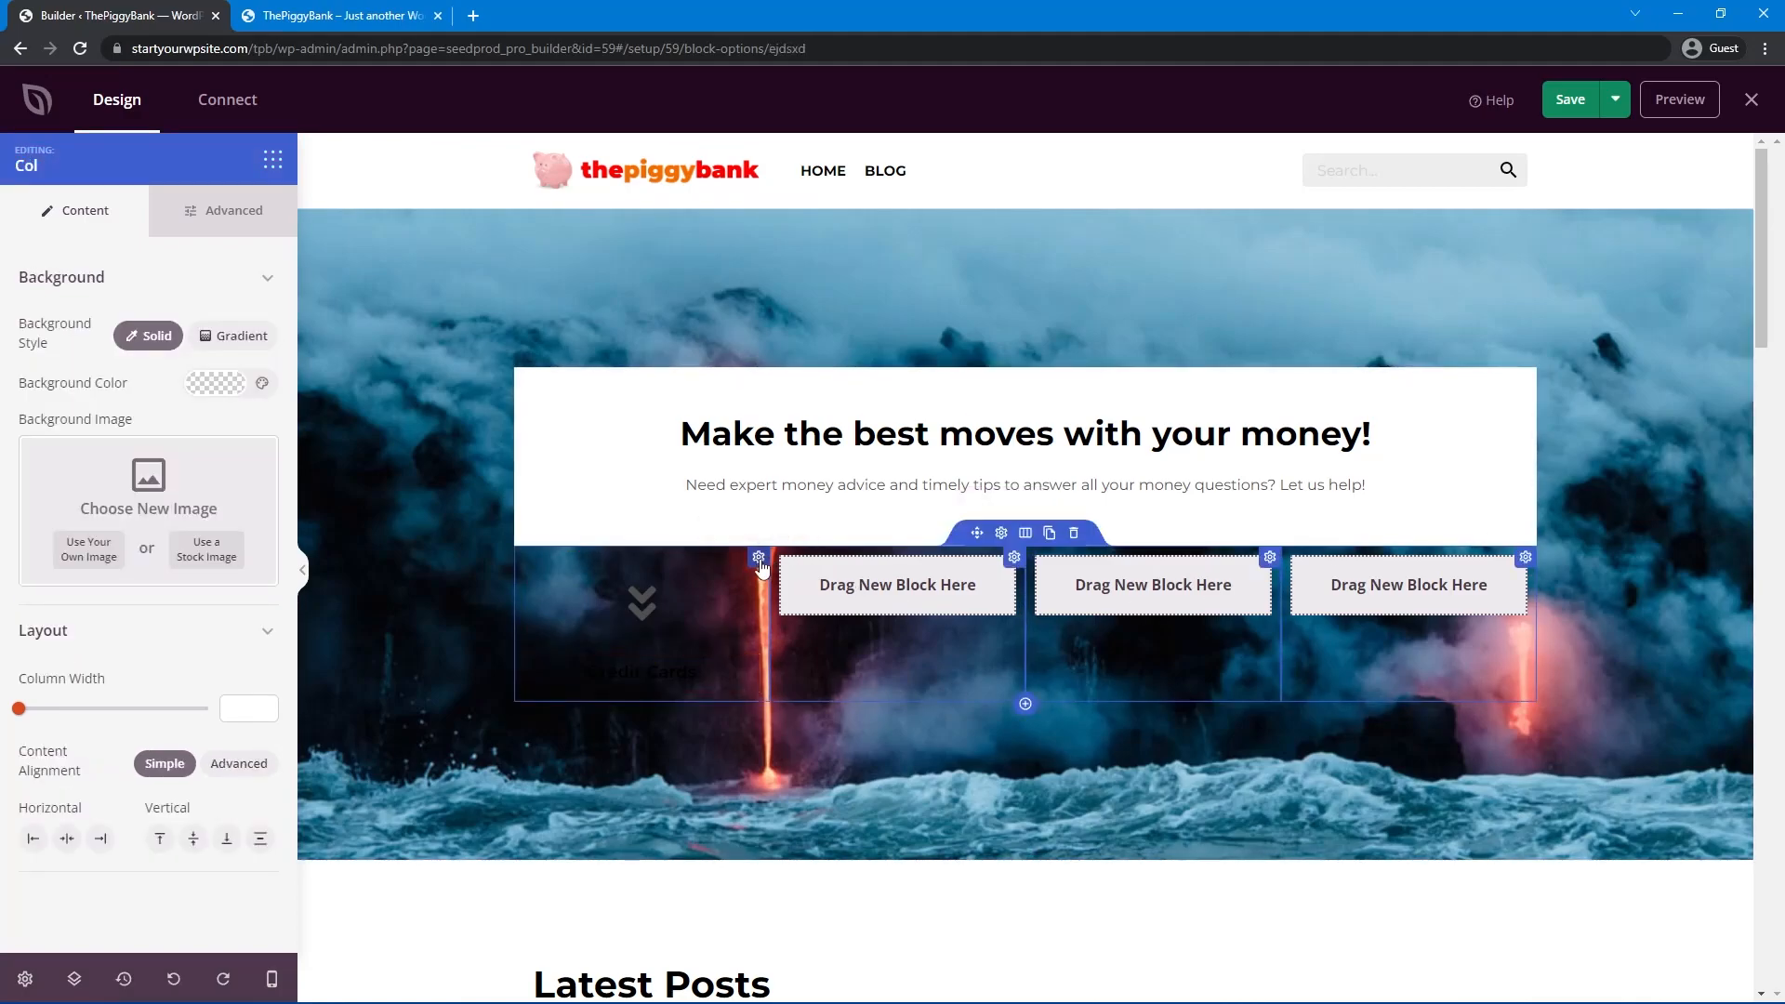
left_click(215, 385)
left_click_drag(213, 439, 148, 401)
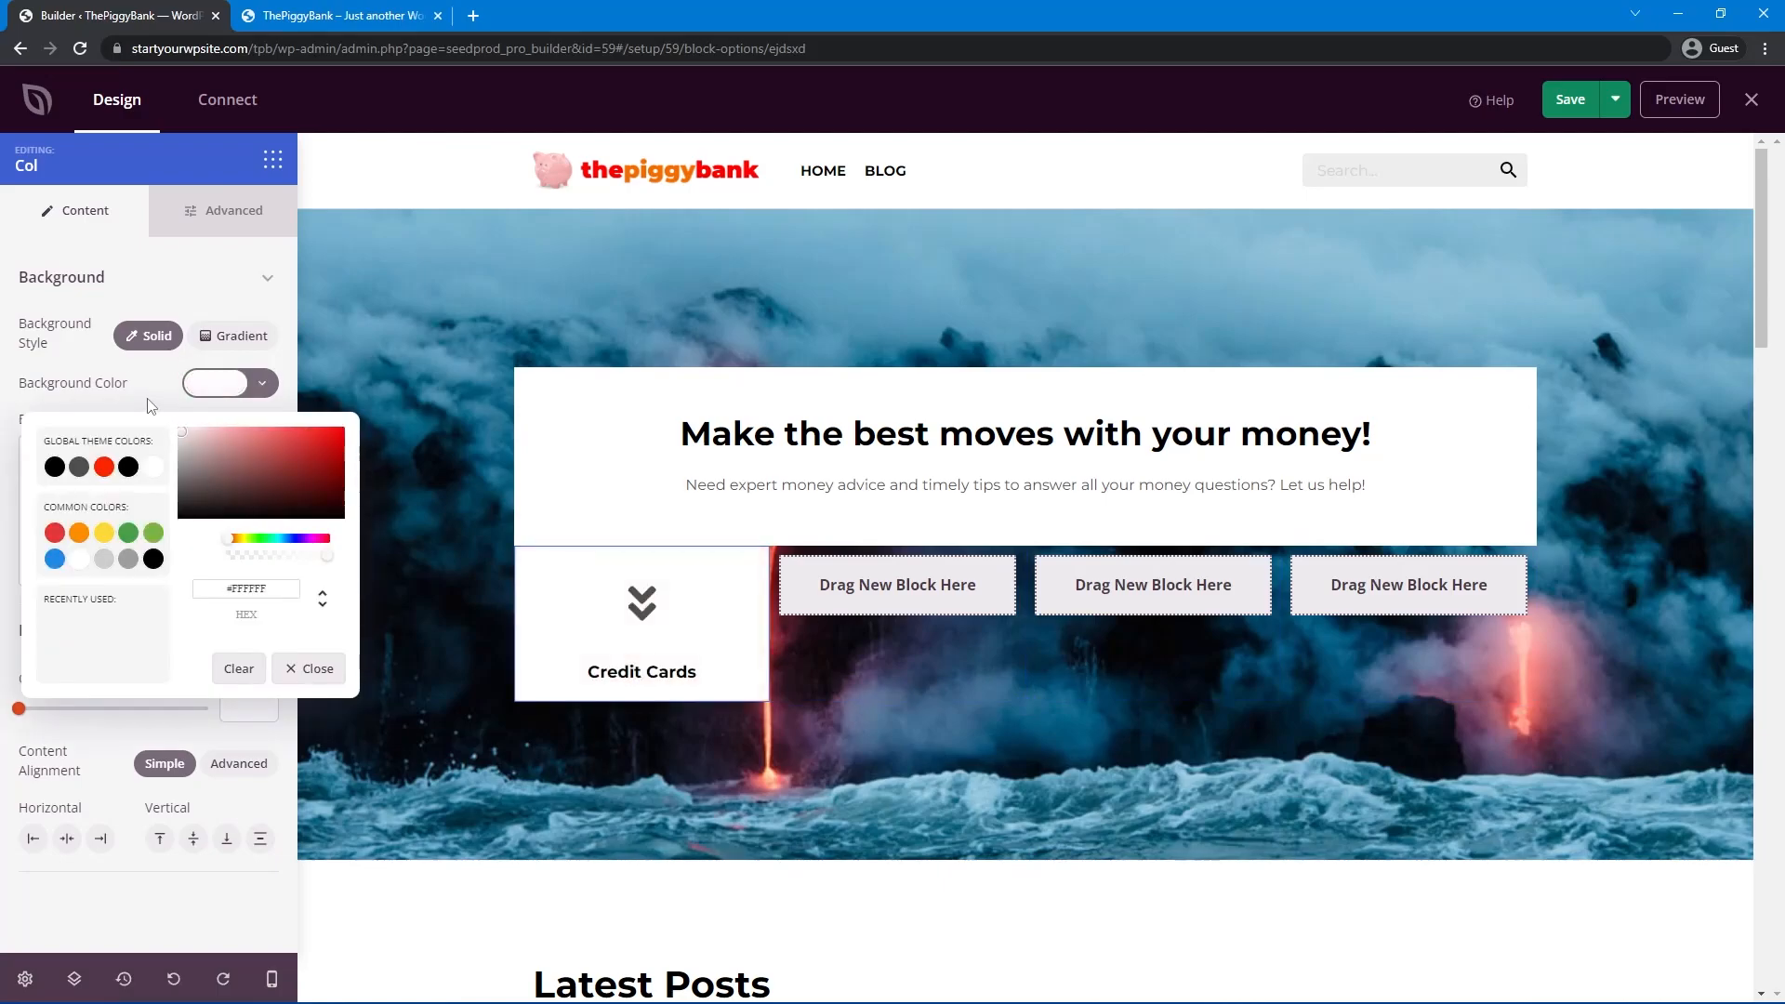
Replace the first column's icon with the credit card icon from the library and color it with the theme's red.
left_click(643, 609)
mouse_move(183, 439)
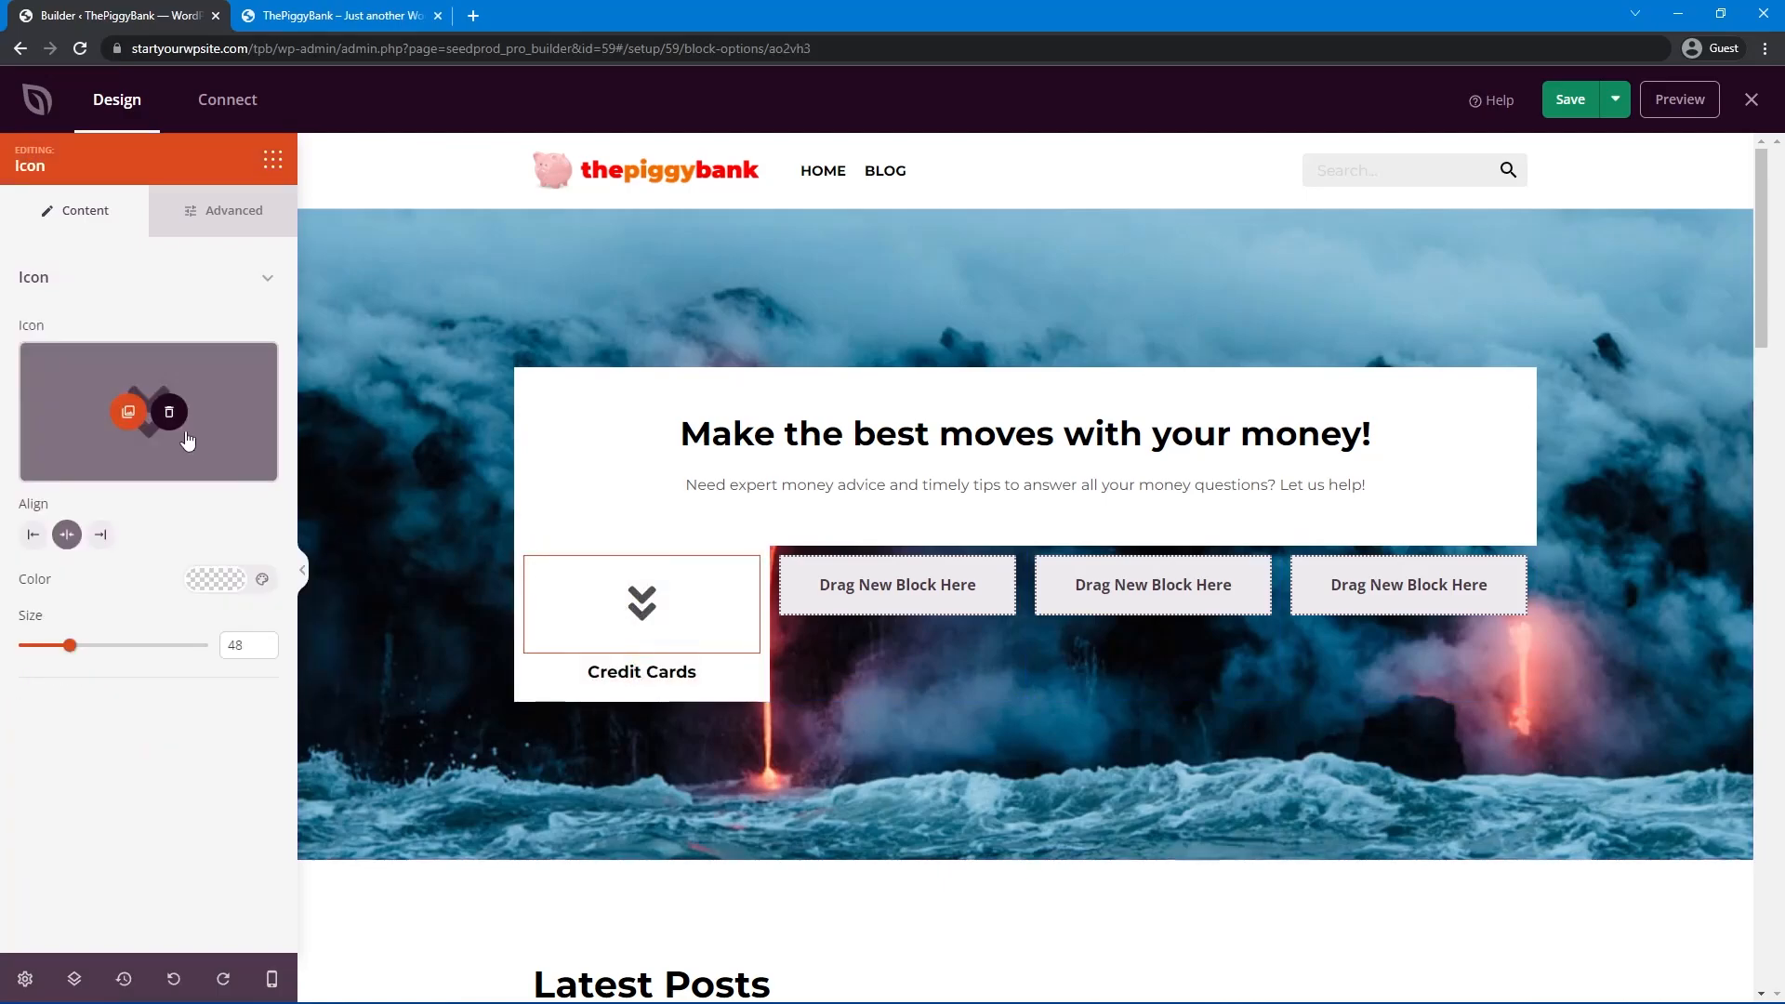
left_click(128, 412)
left_click(614, 197)
type("c")
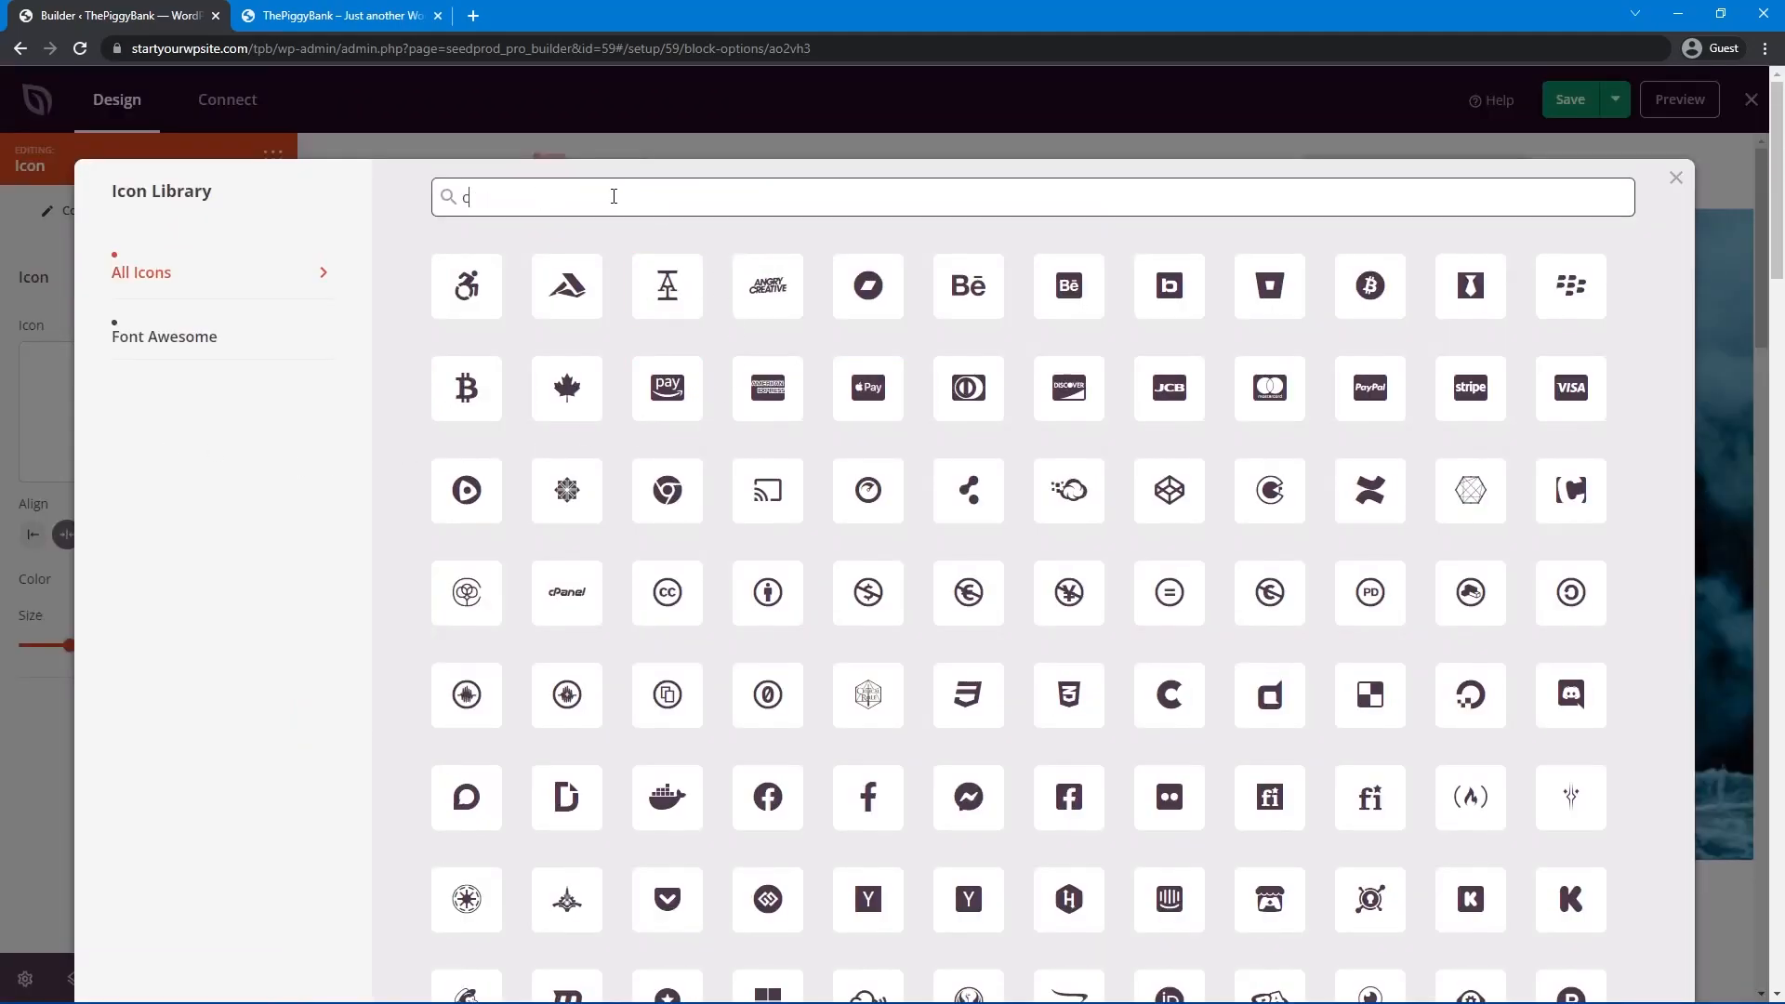
type("redit")
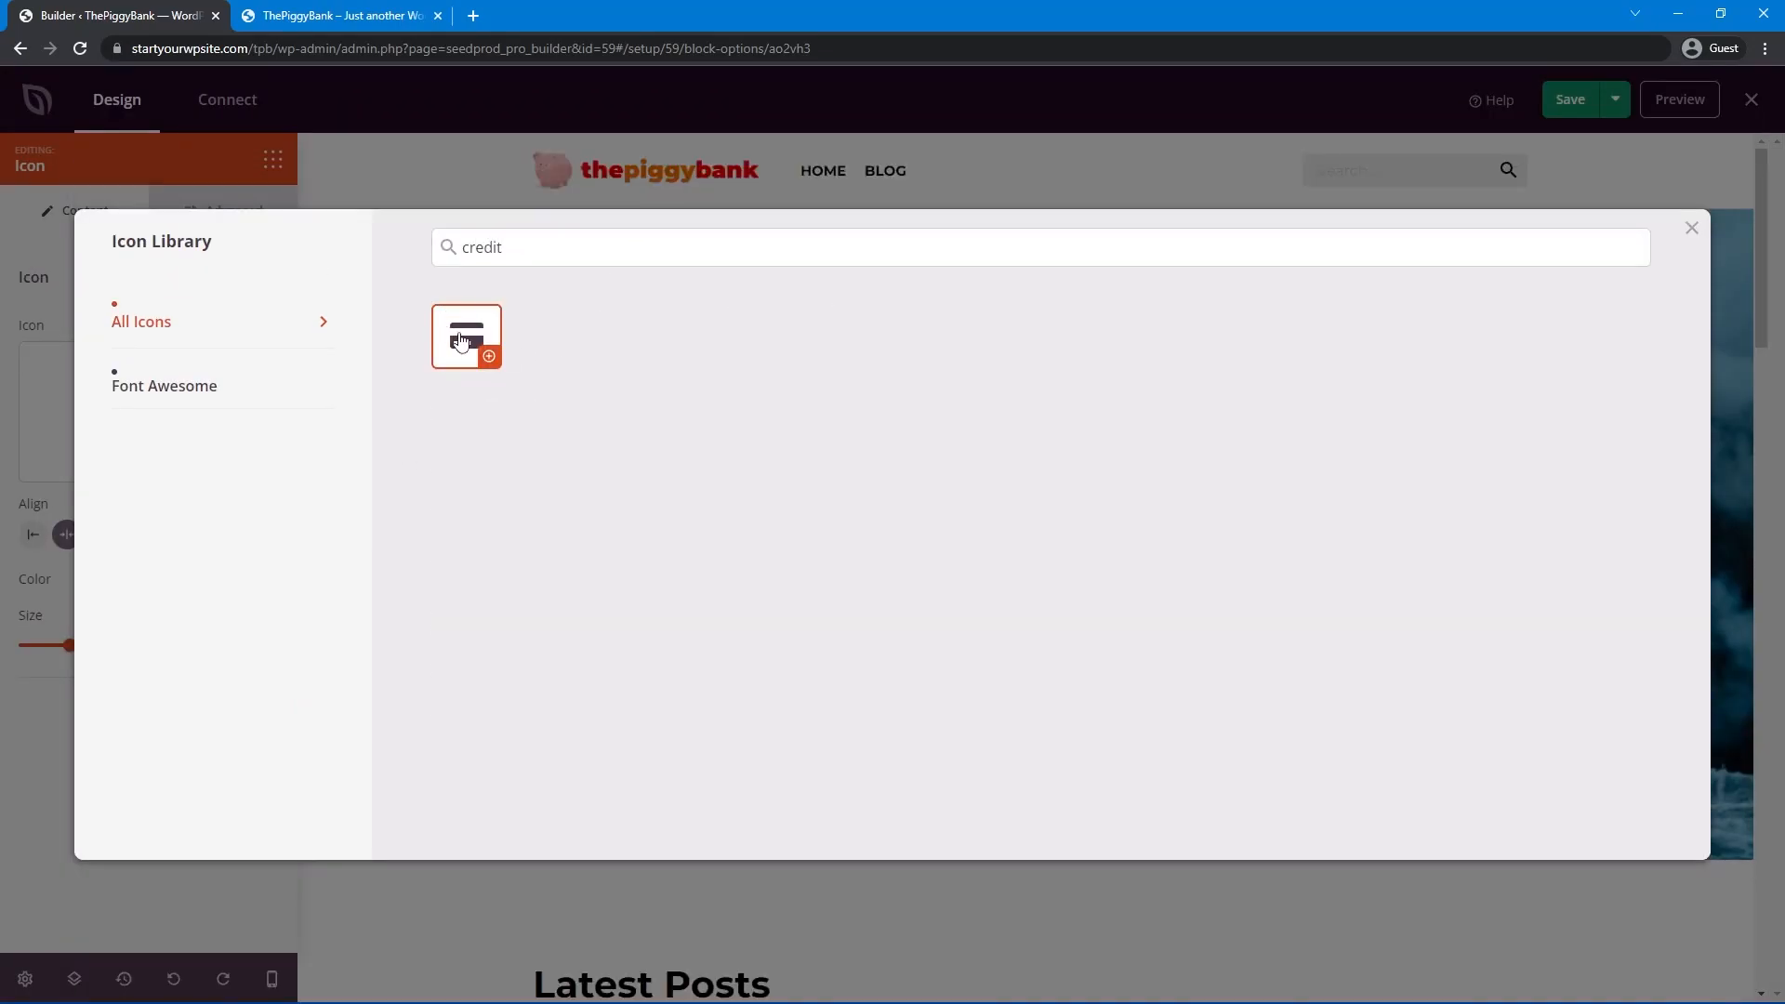
left_click(461, 340)
left_click(218, 578)
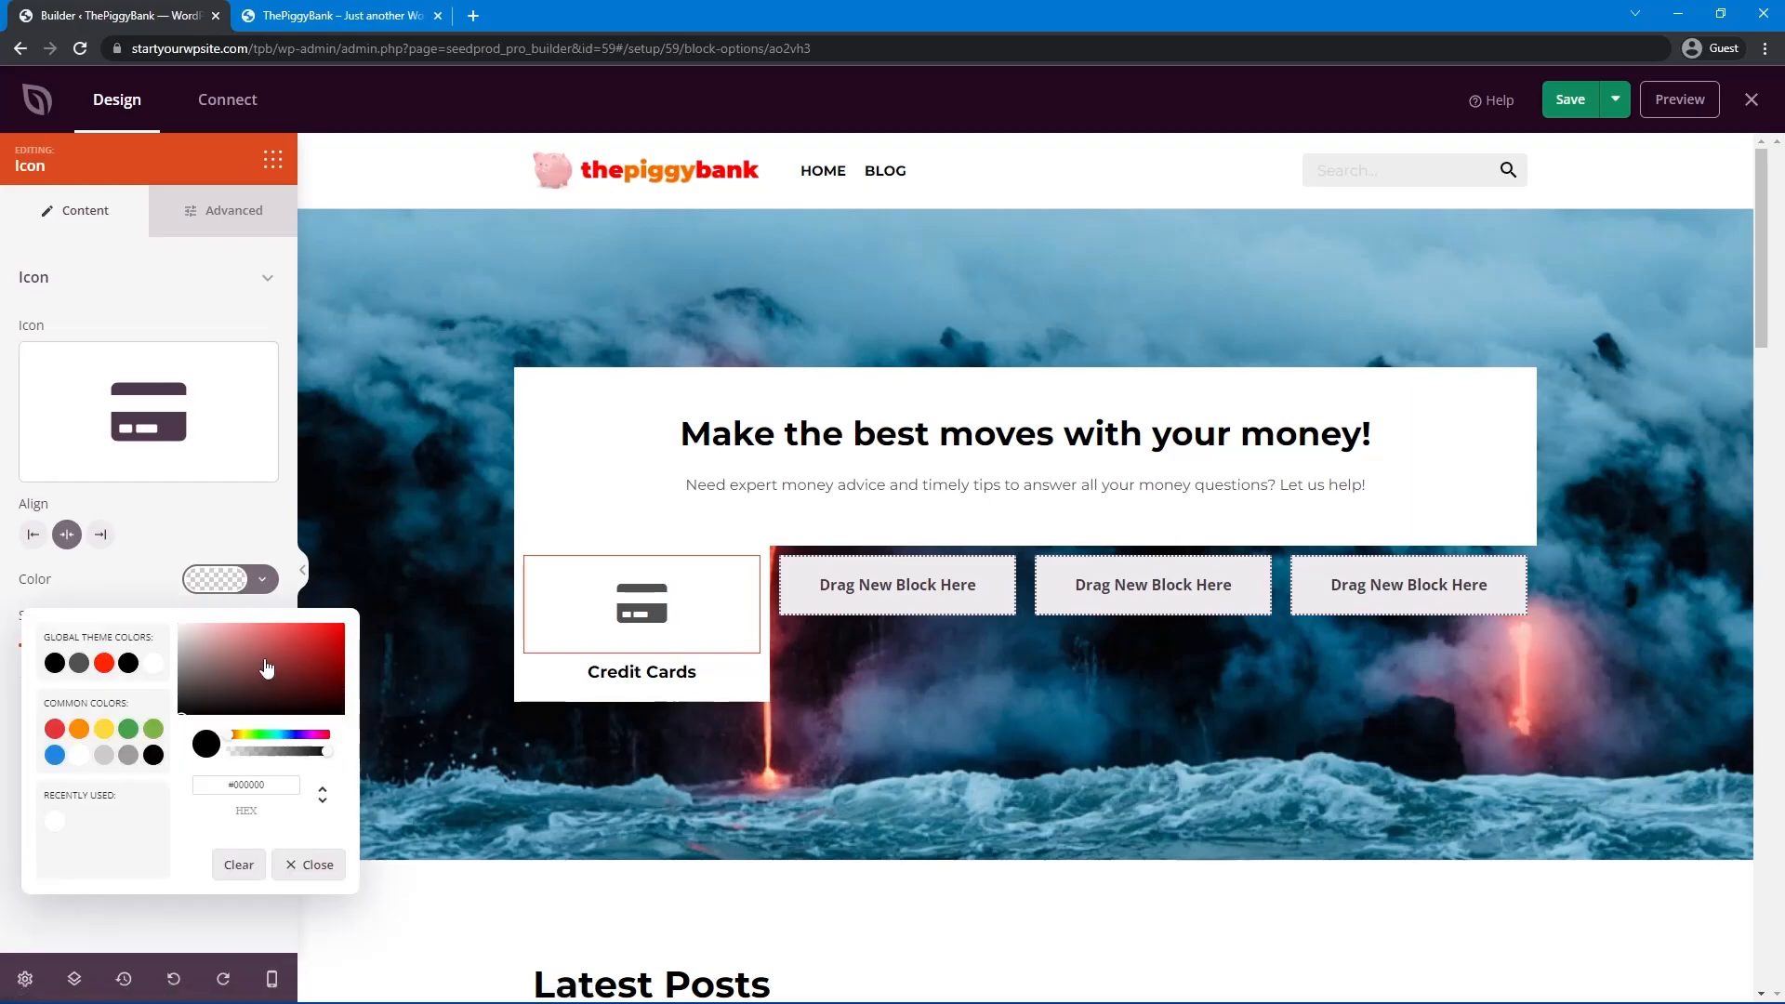
left_click(111, 670)
left_click(213, 531)
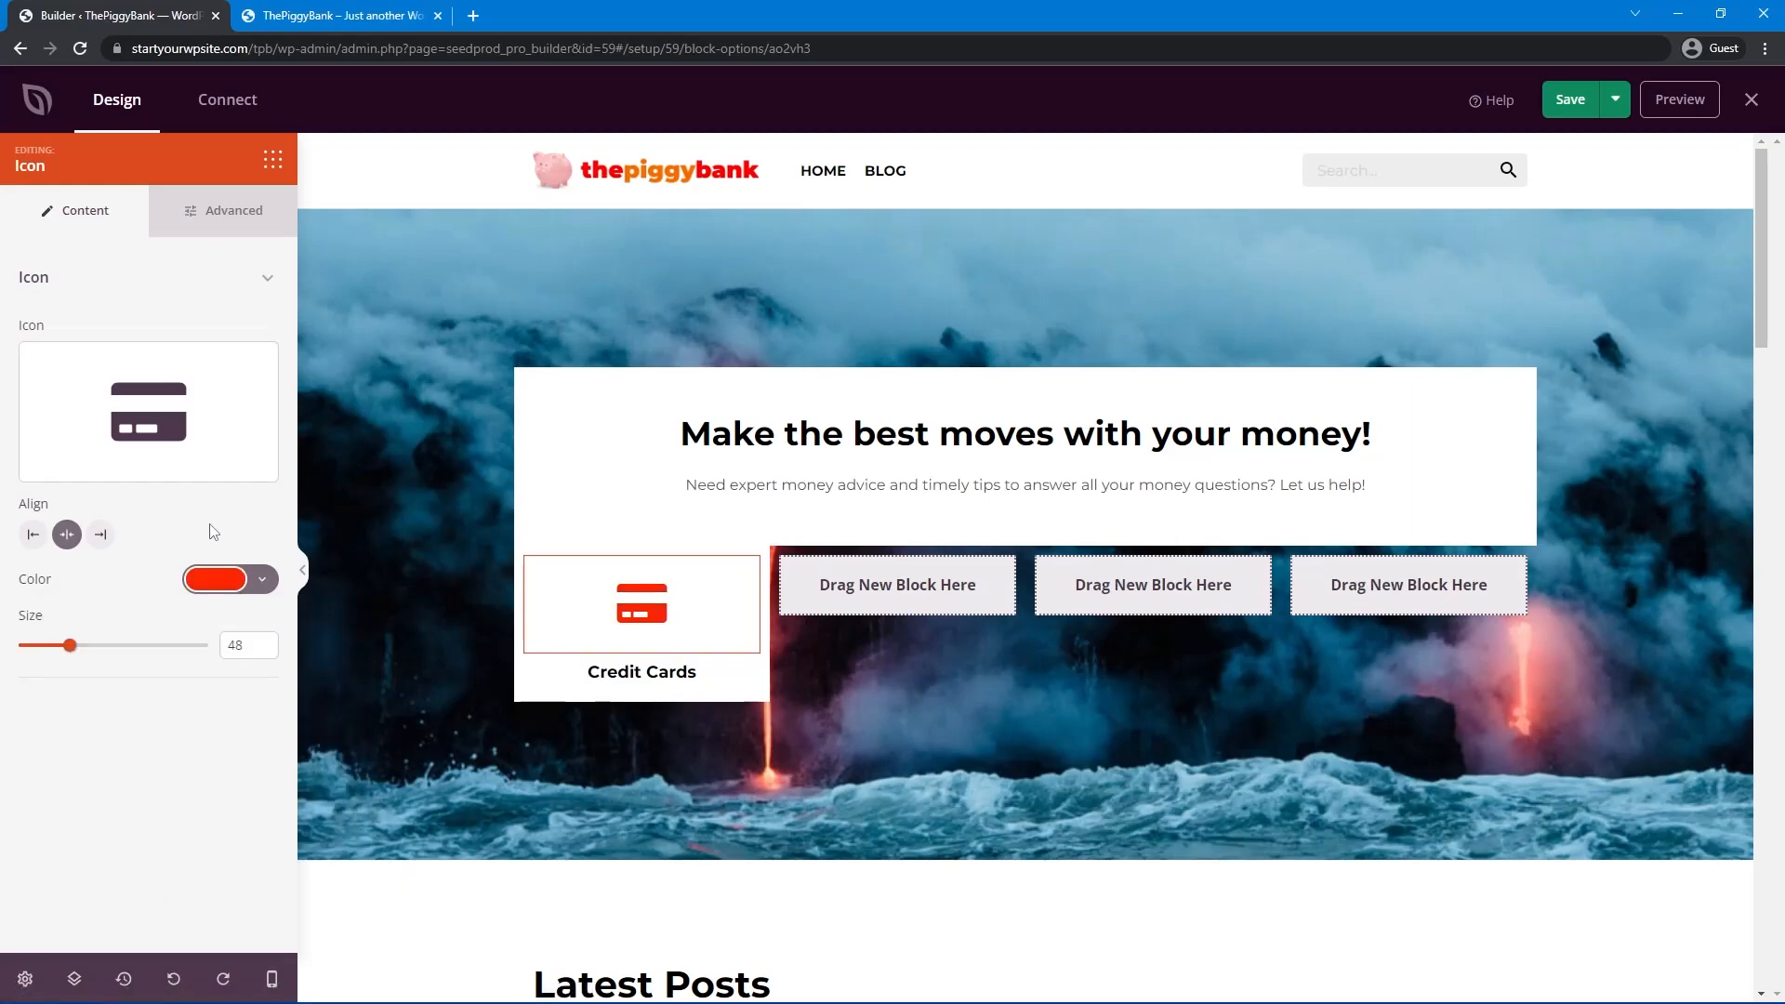
Link the "Credit Cards" headline text to the placeholder URL "#".
mouse_move(627, 669)
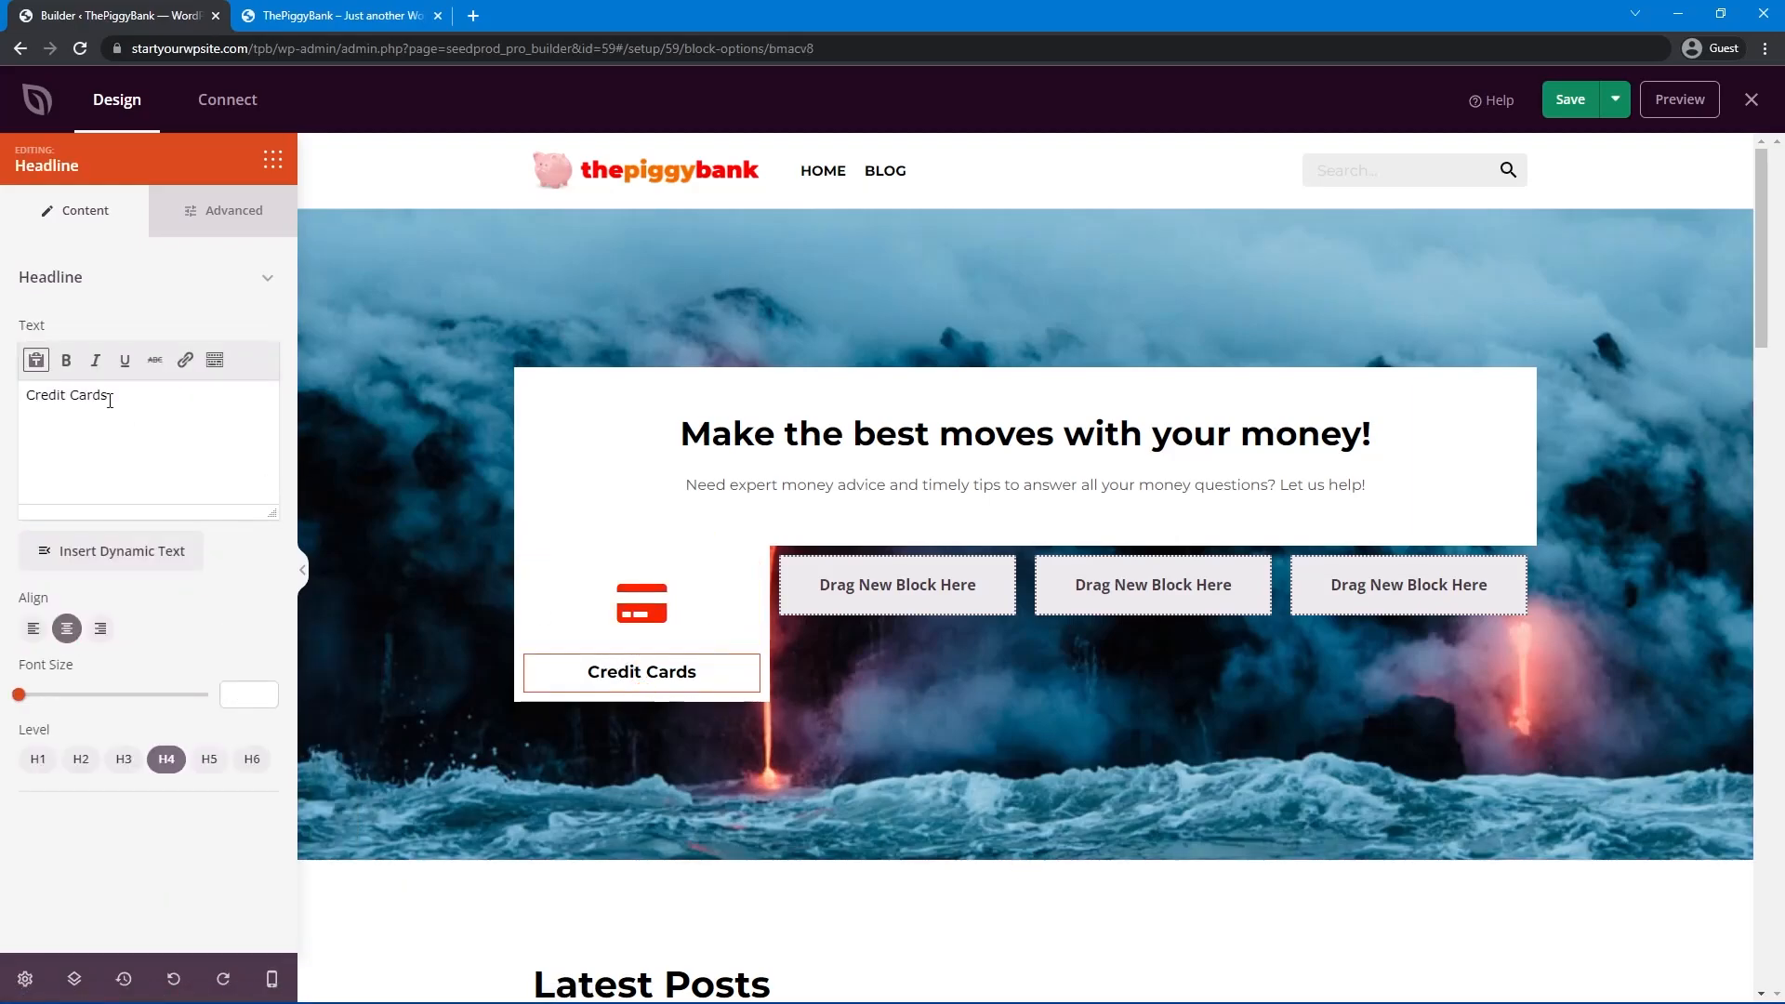
left_click_drag(110, 395, 11, 397)
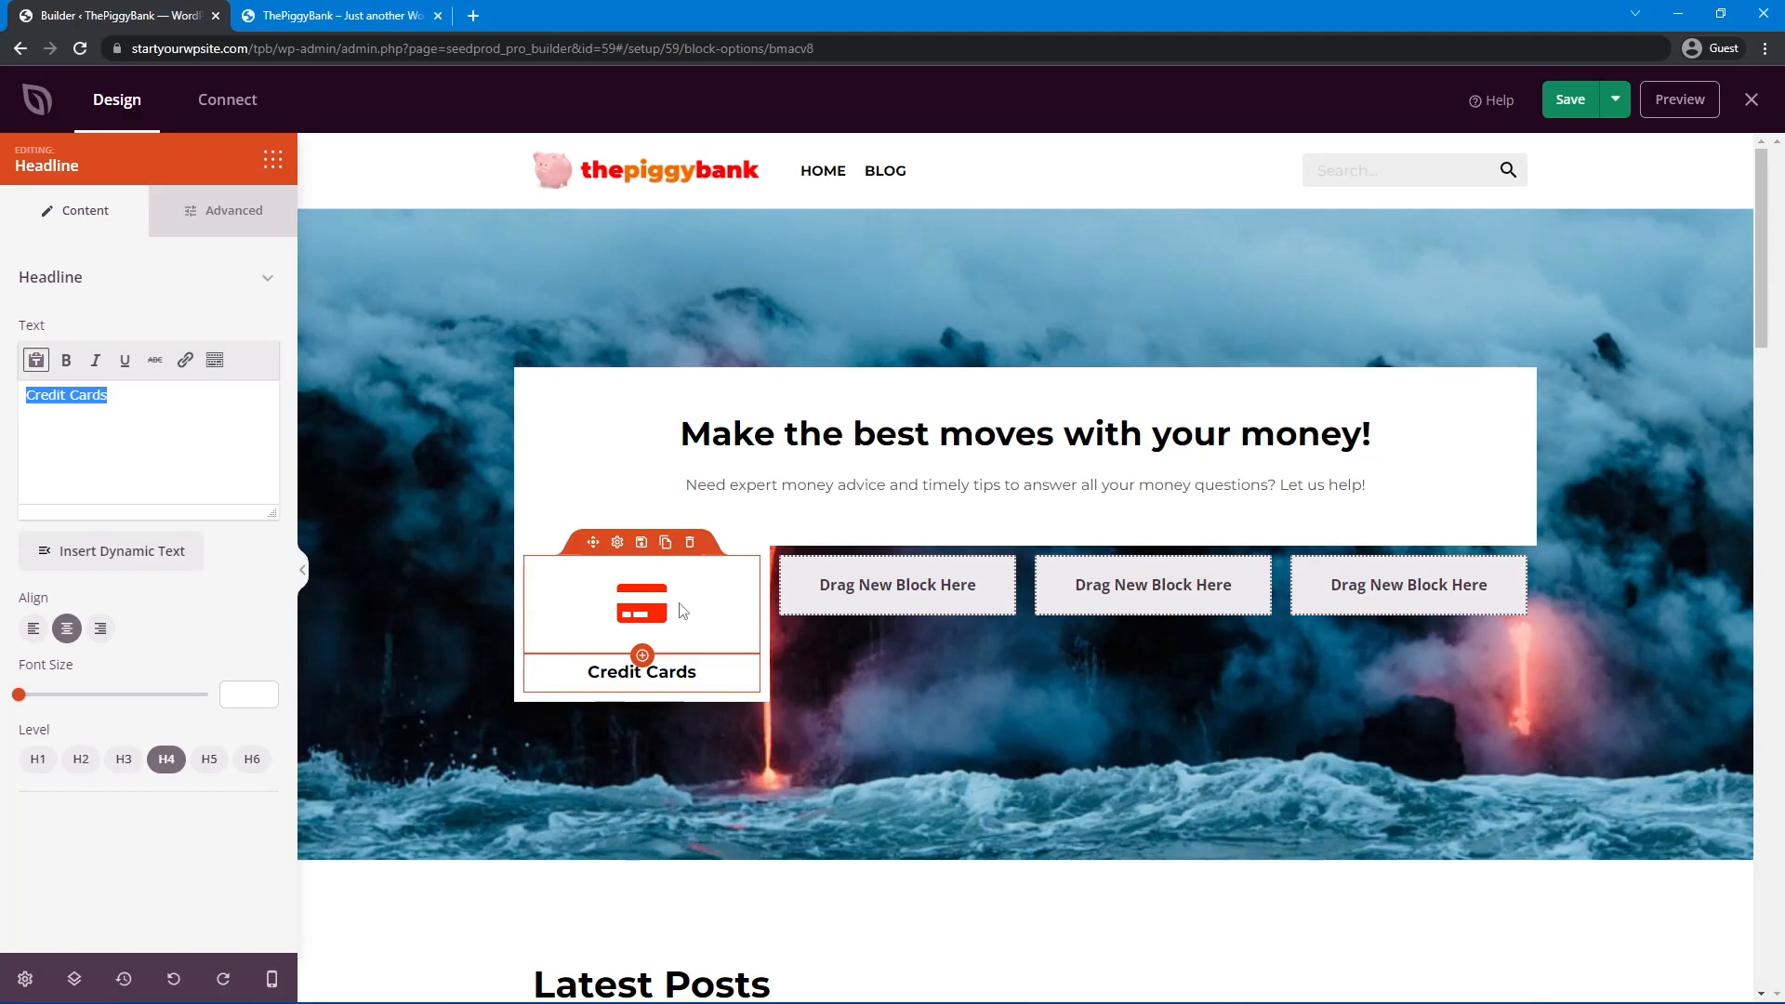
left_click(185, 360)
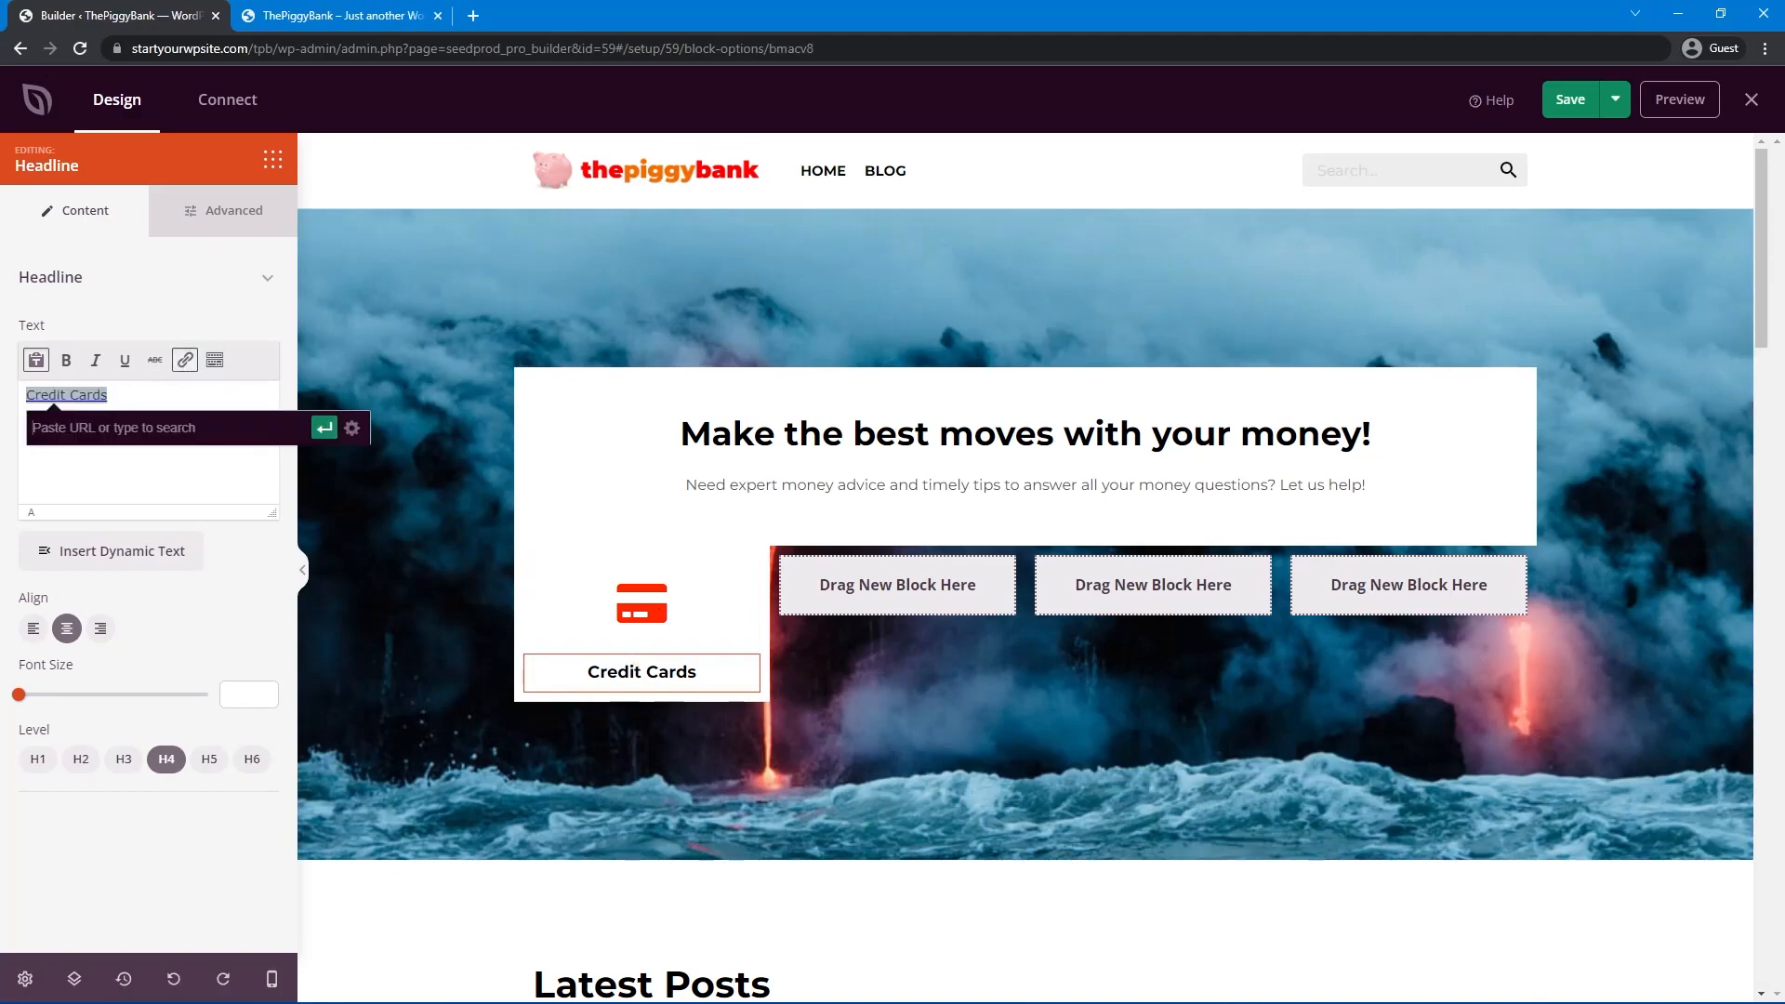
type("#")
key("Return")
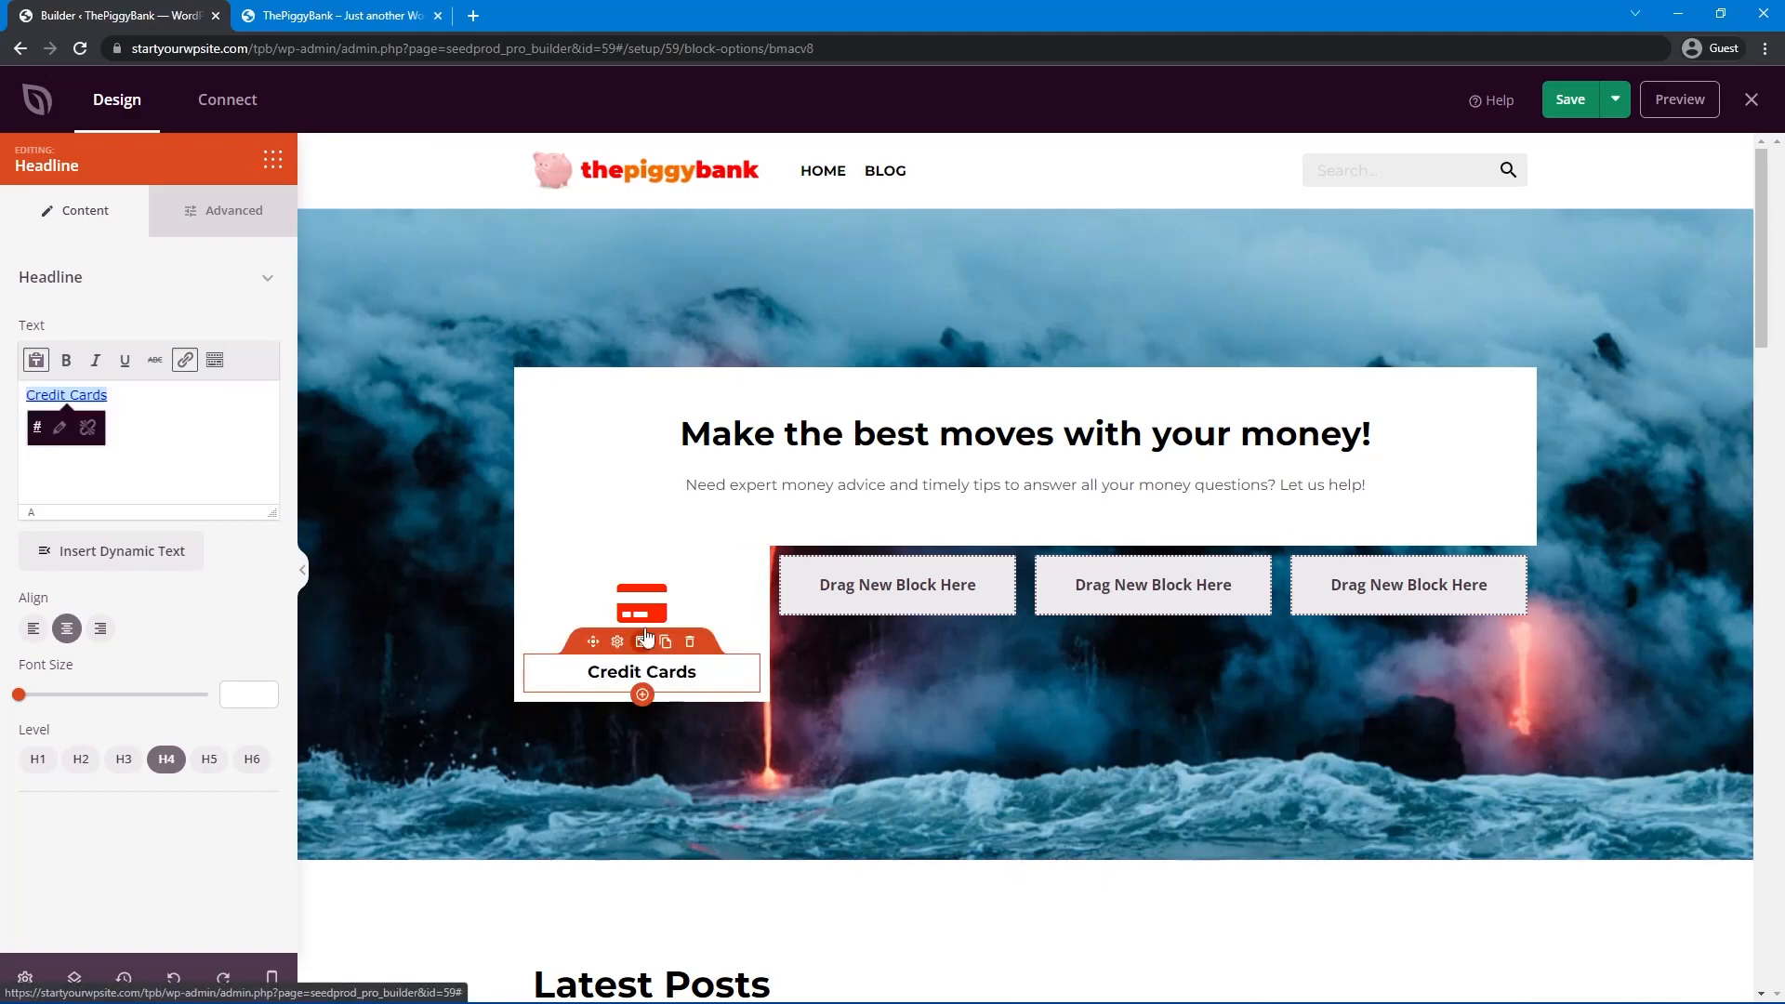
left_click(764, 574)
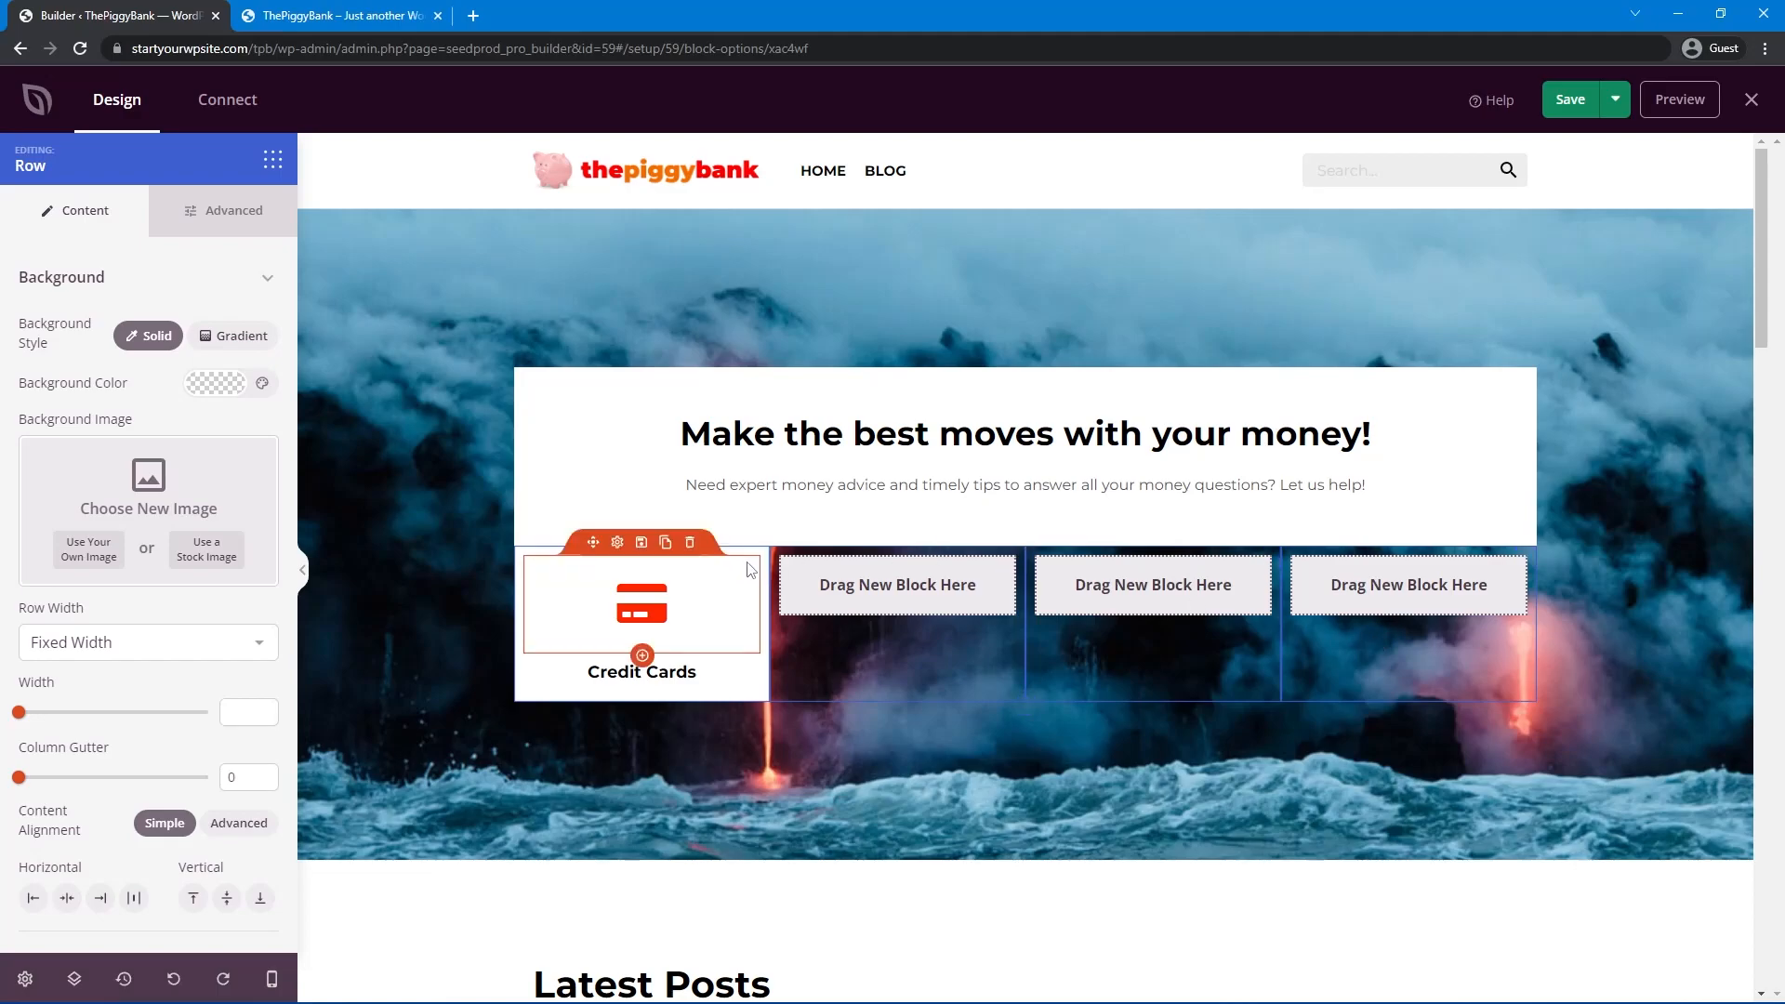
scroll(442, 411, "down", 1)
left_click(443, 411)
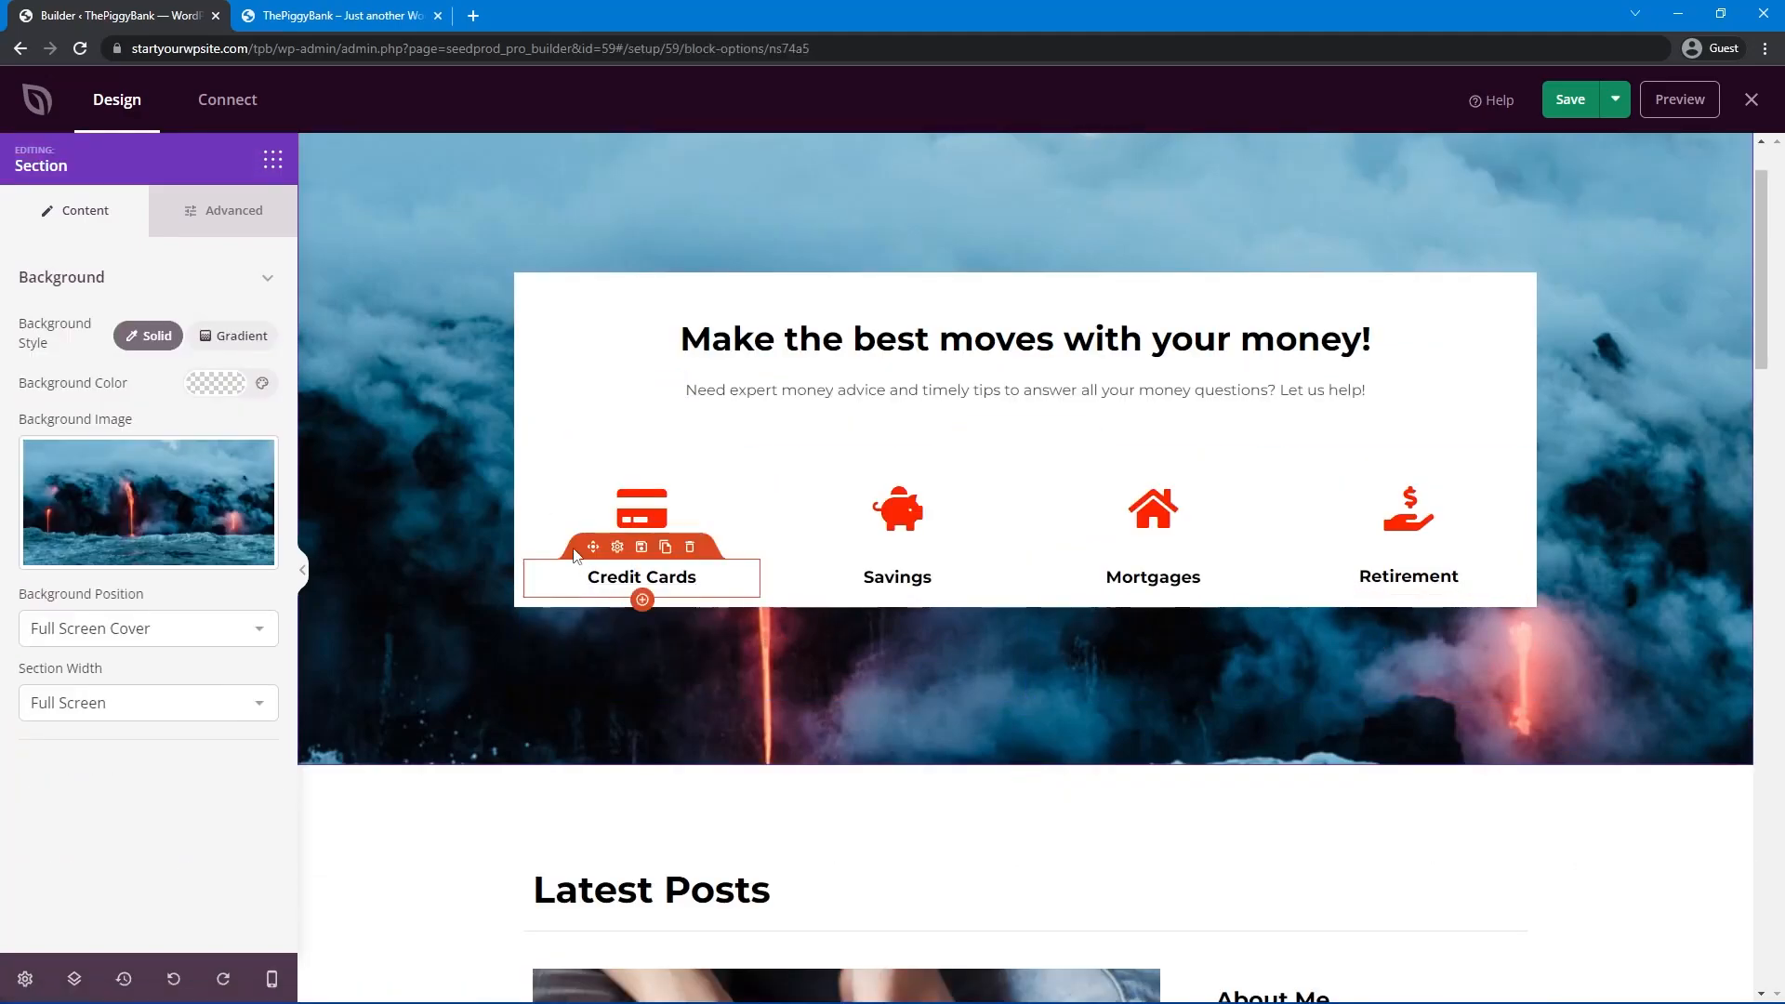
left_click(917, 512)
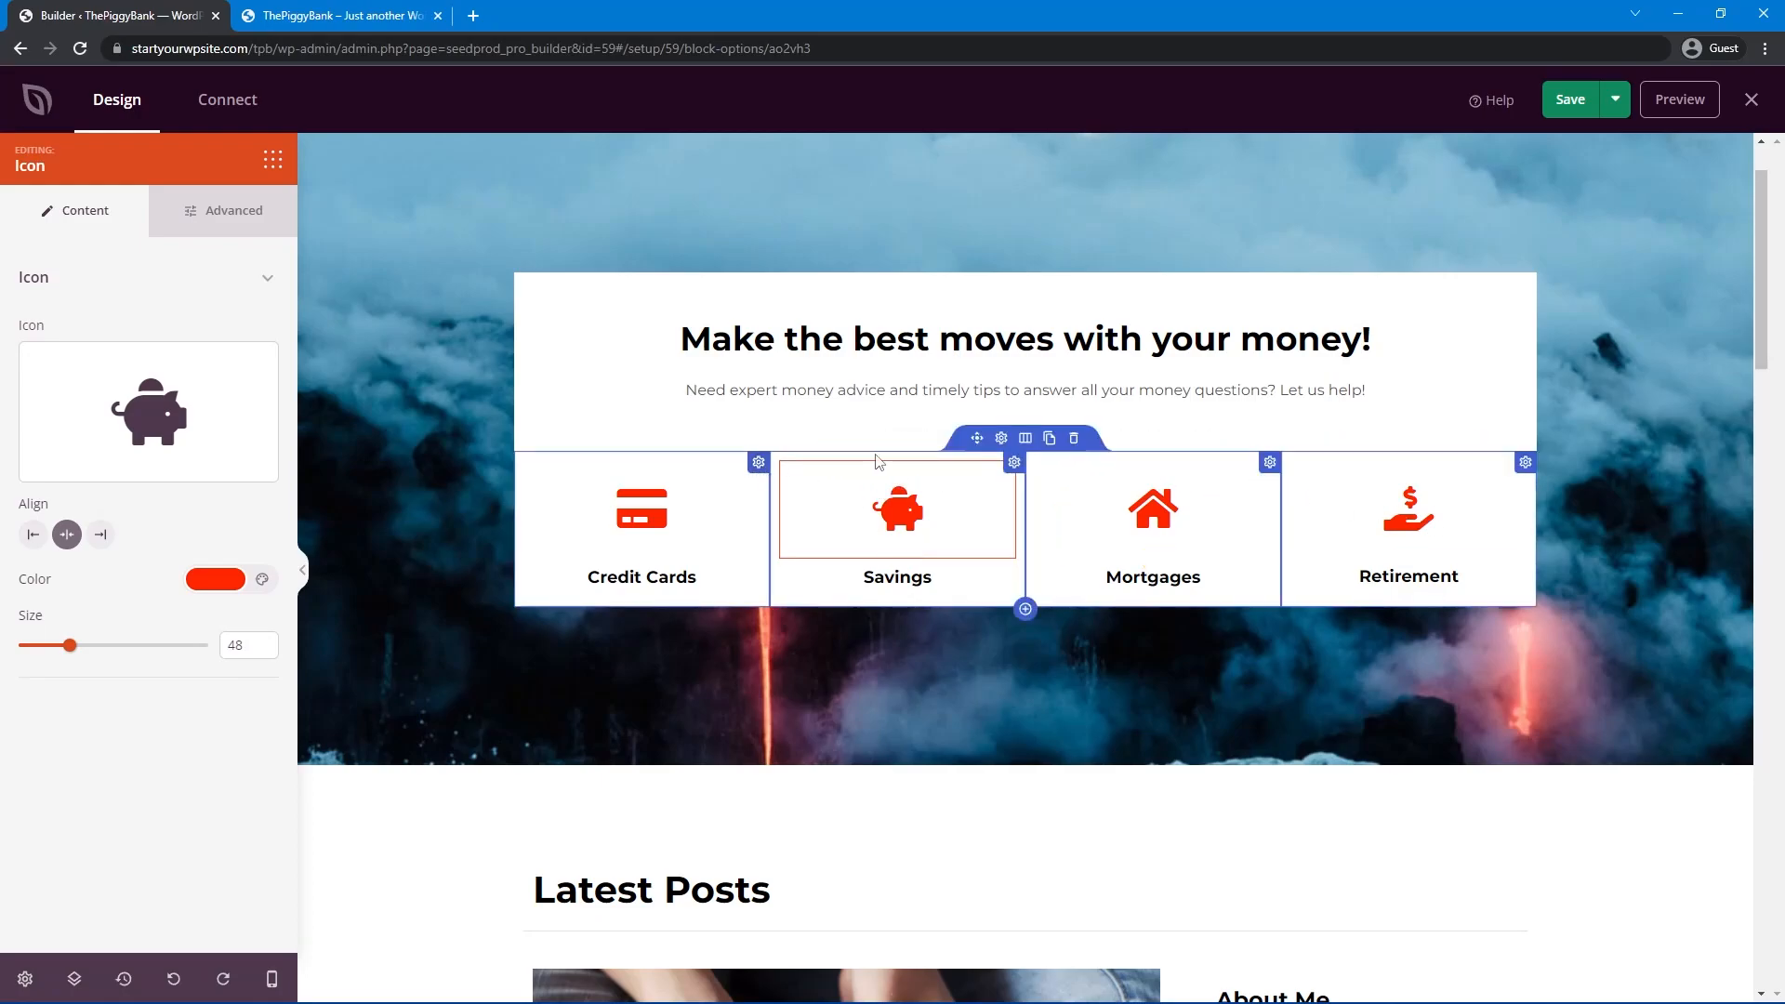
Set the four-column row's column gutter to 20 and its top margin to 20.
left_click(1002, 438)
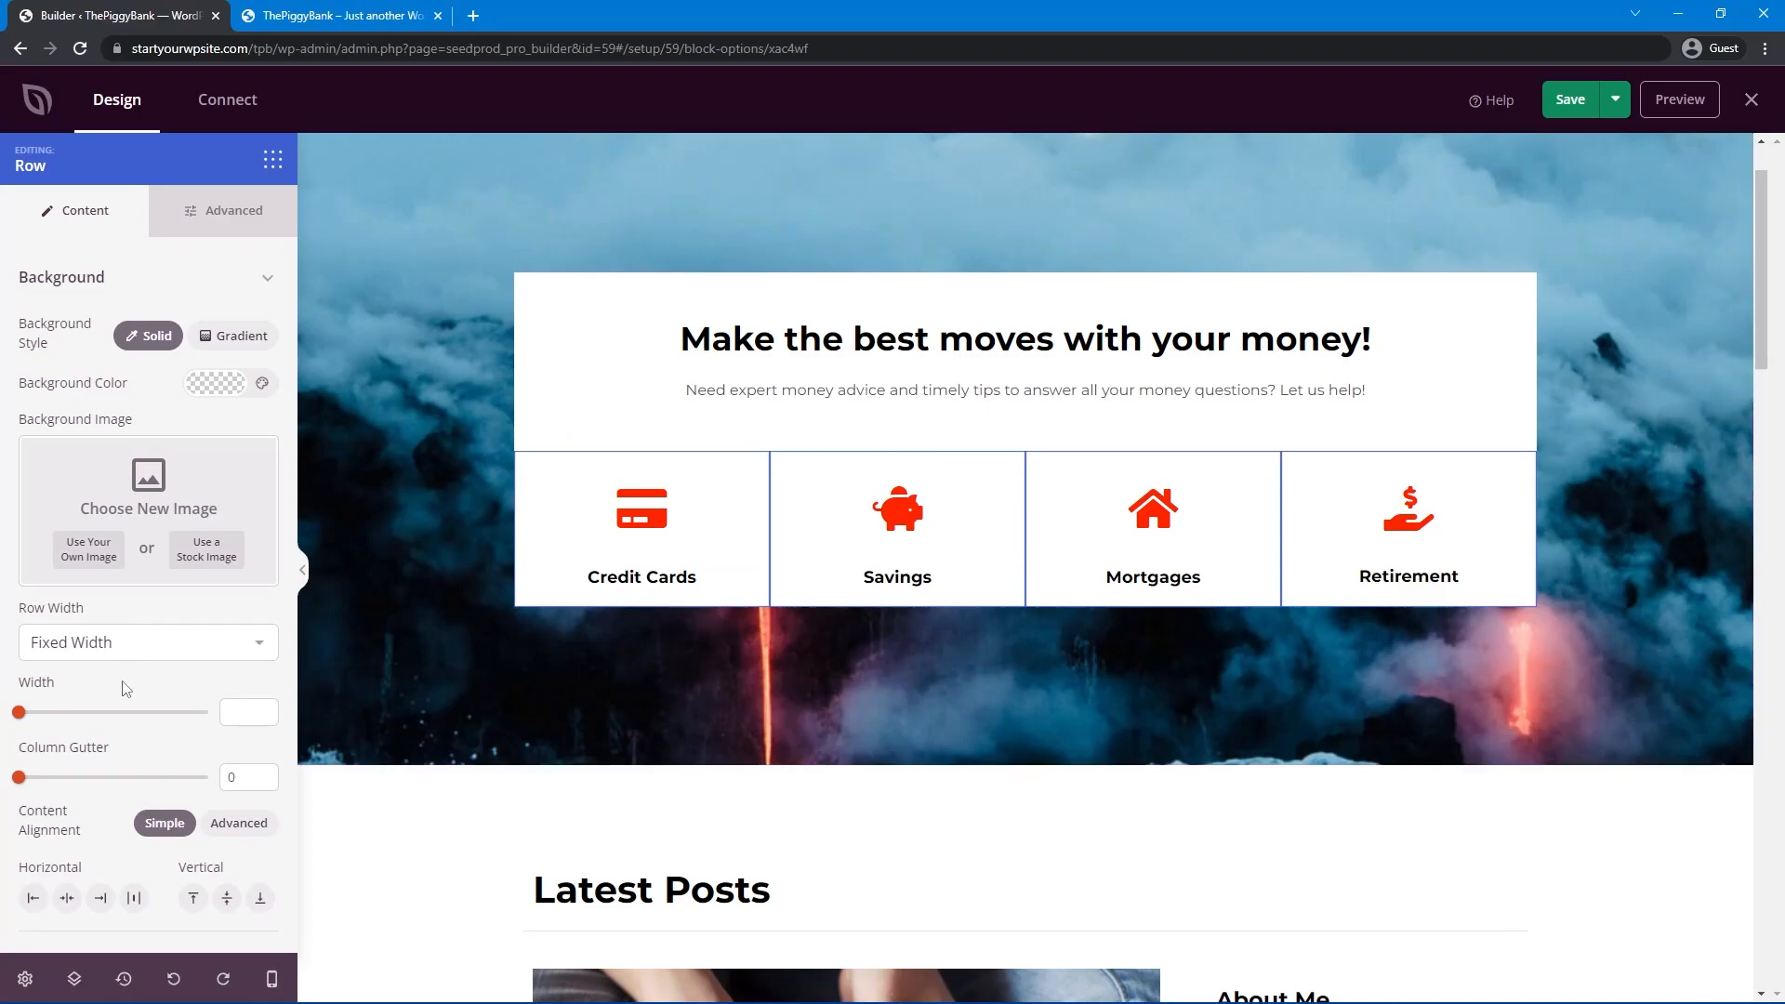
left_click_drag(234, 777, 221, 776)
type("20")
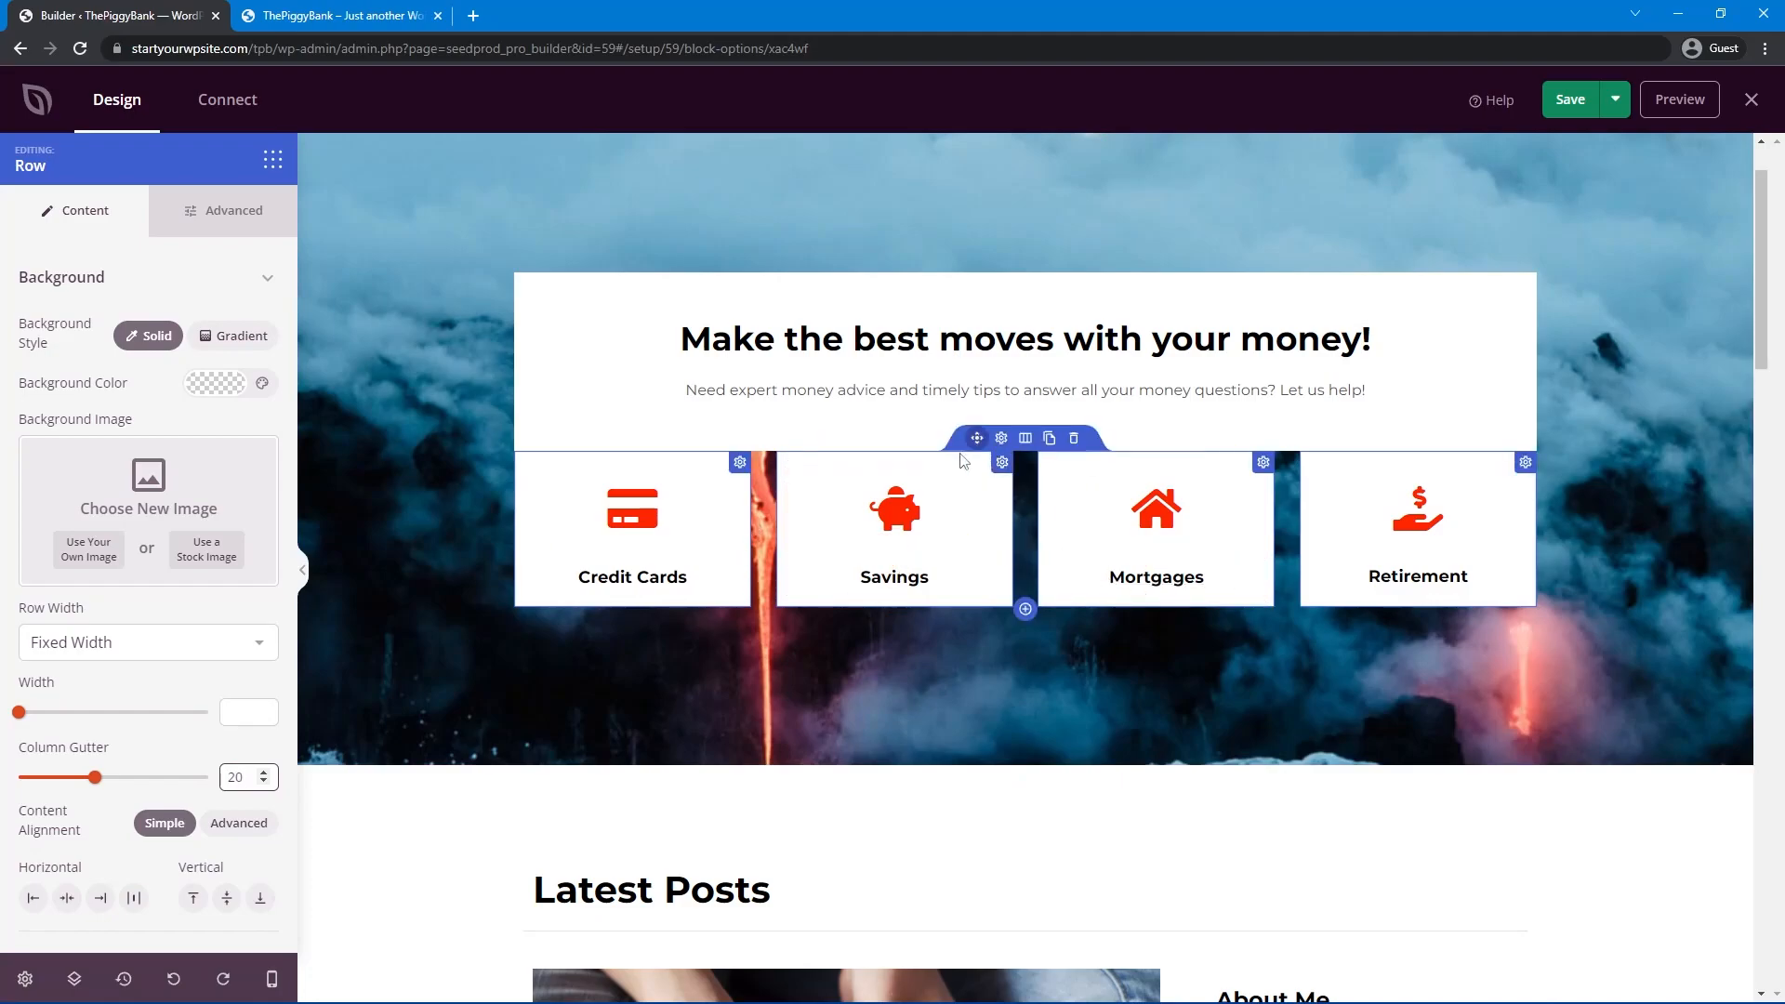
left_click(224, 227)
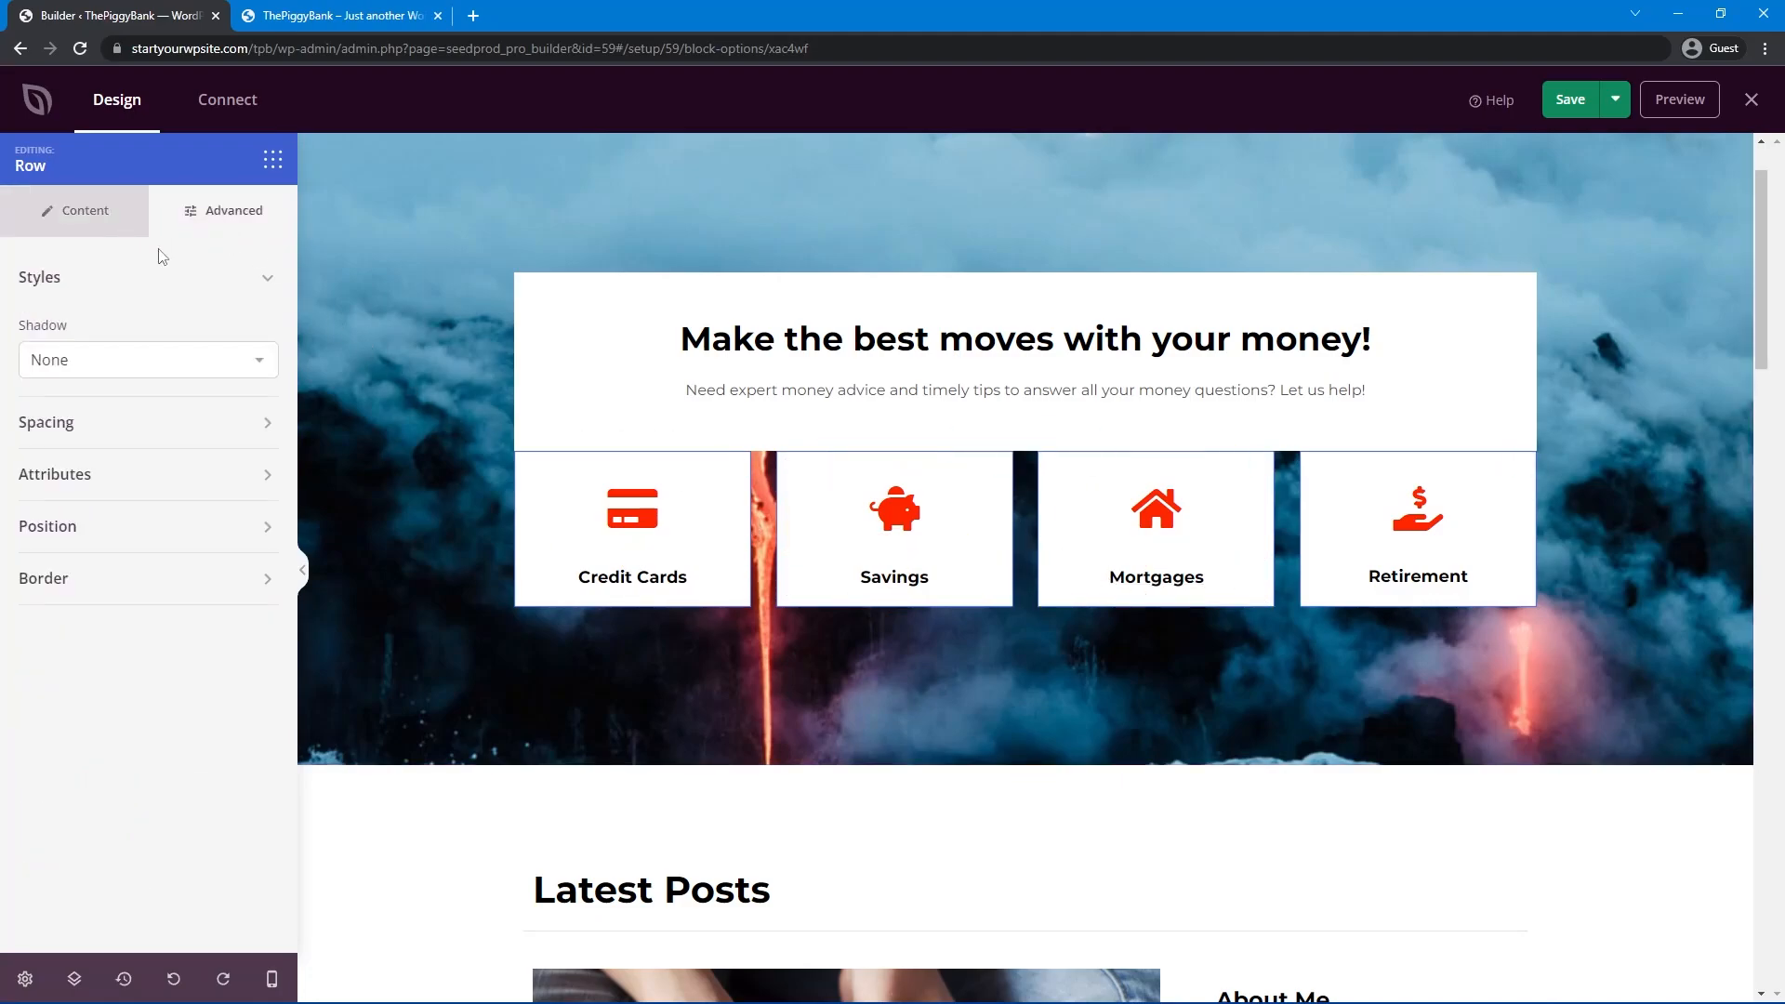
left_click(46, 425)
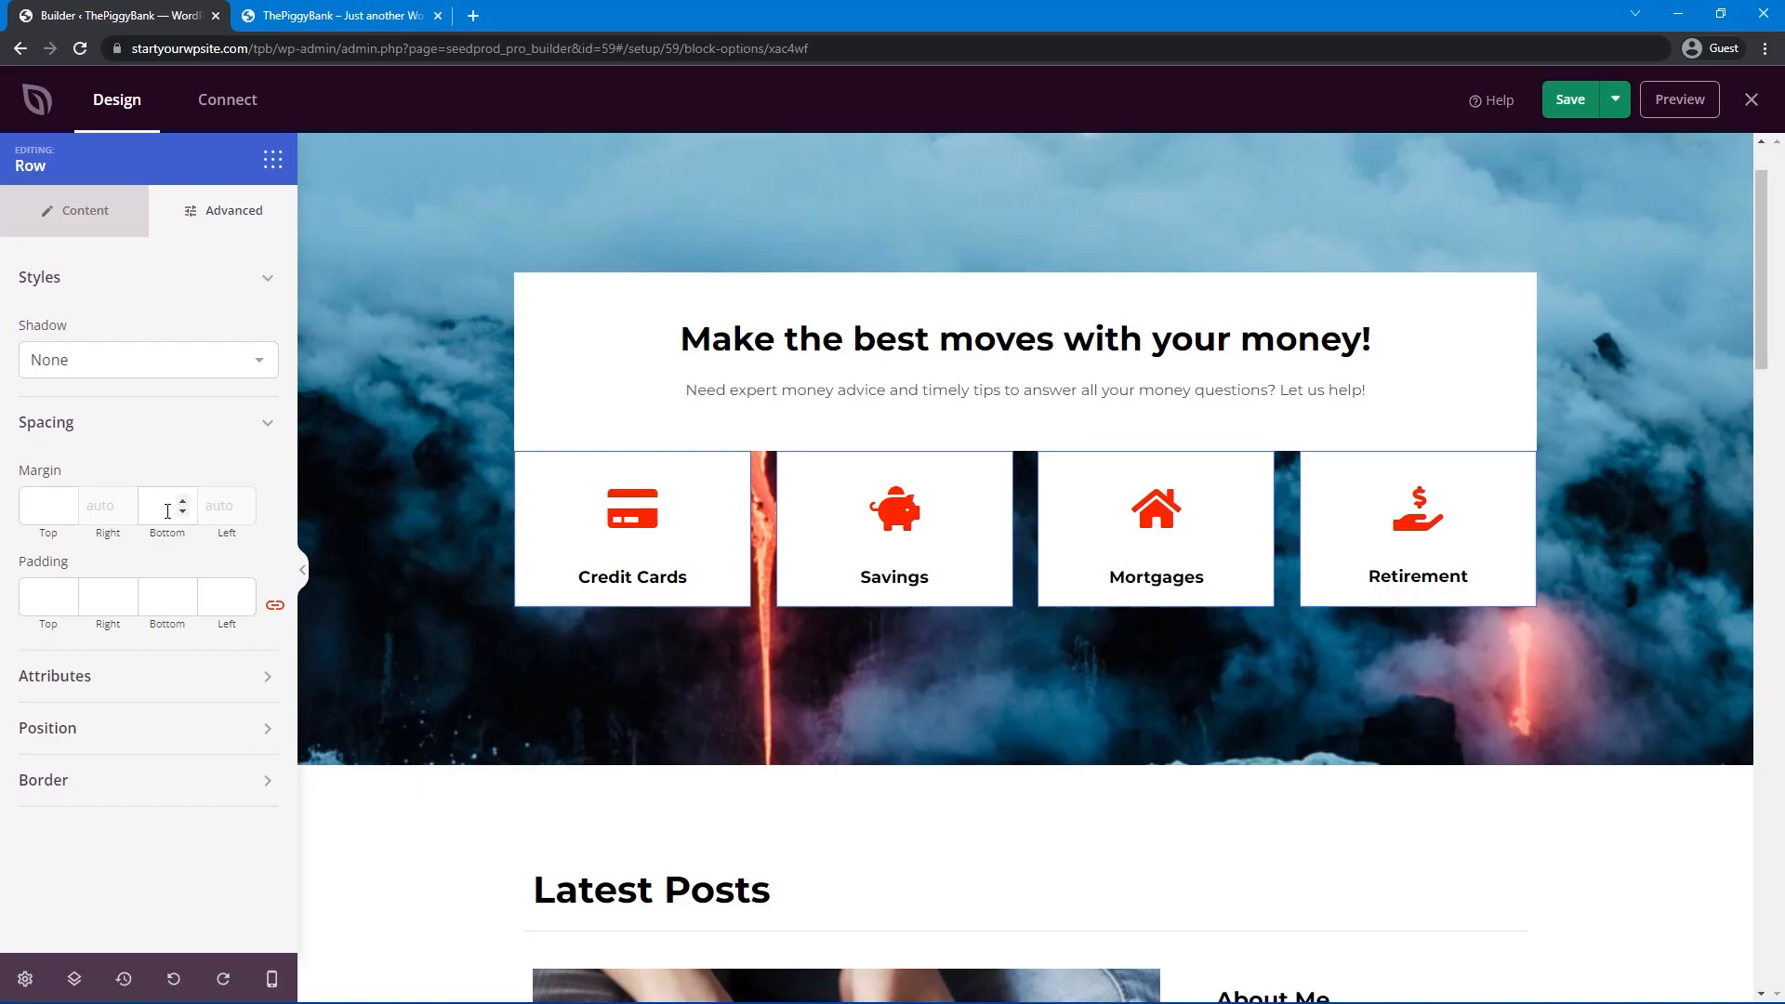
type("20")
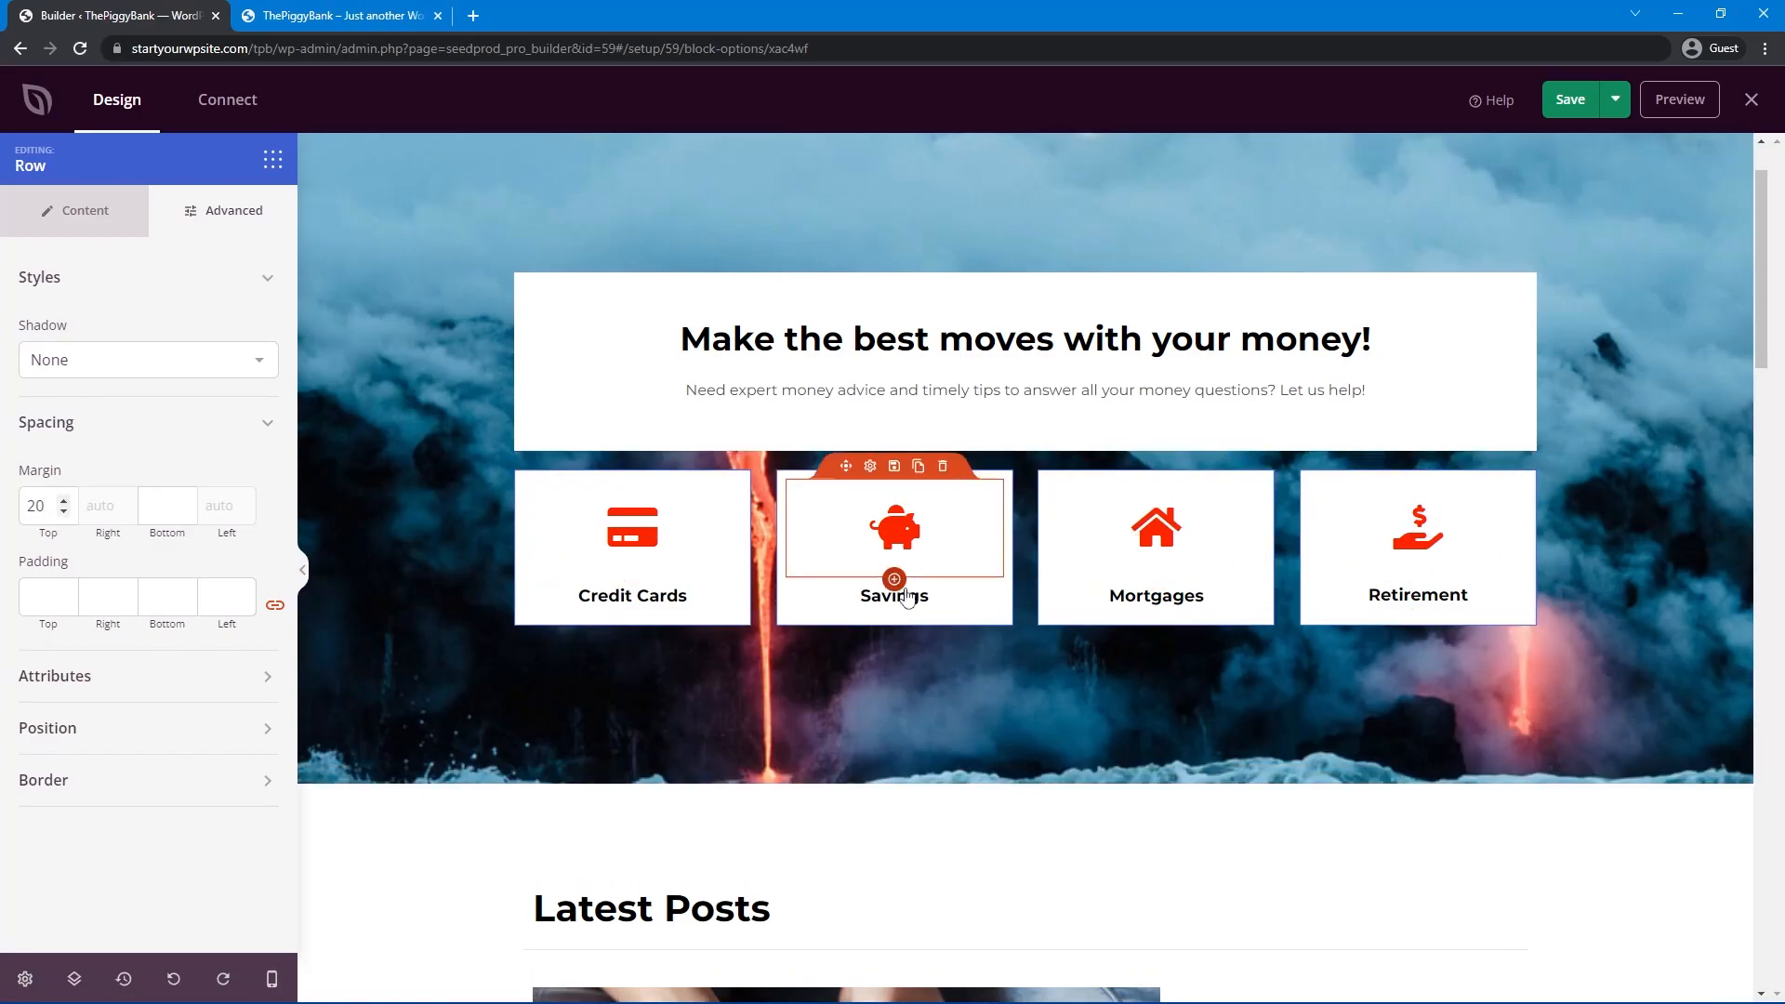
scroll(1188, 745, "up", 1)
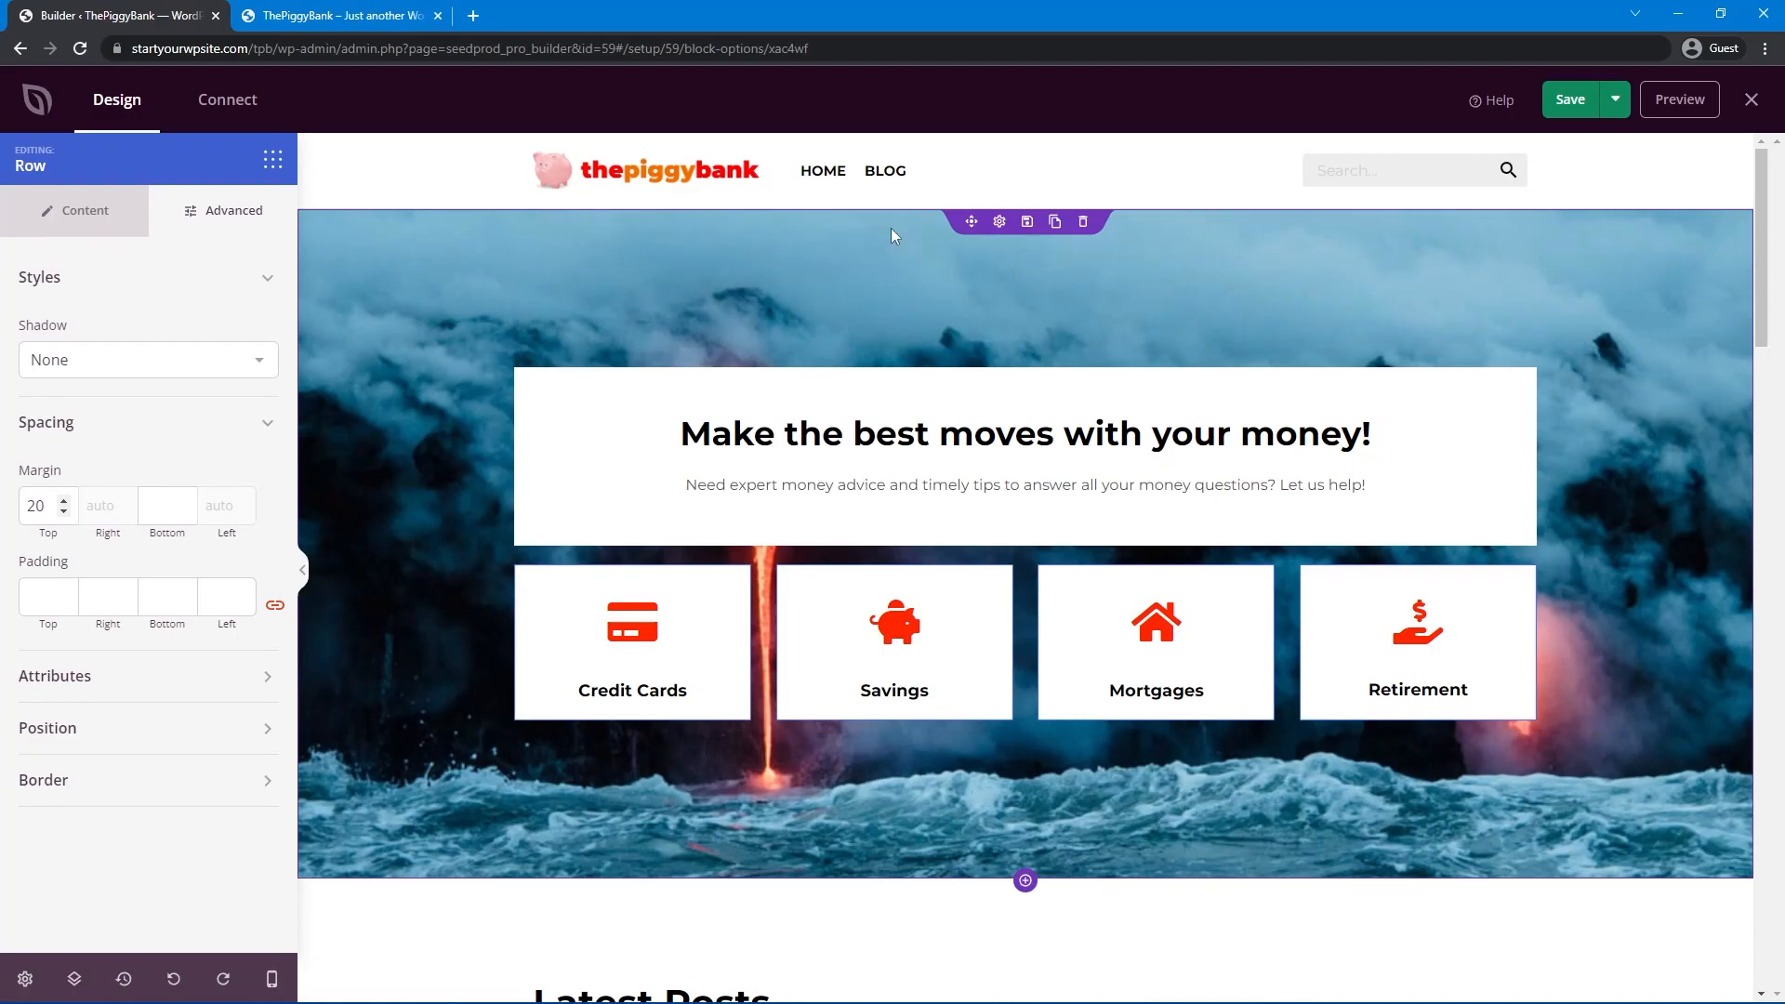
Remove the hero section's background image and set its solid background color to orange (#FB6200).
left_click(1001, 226)
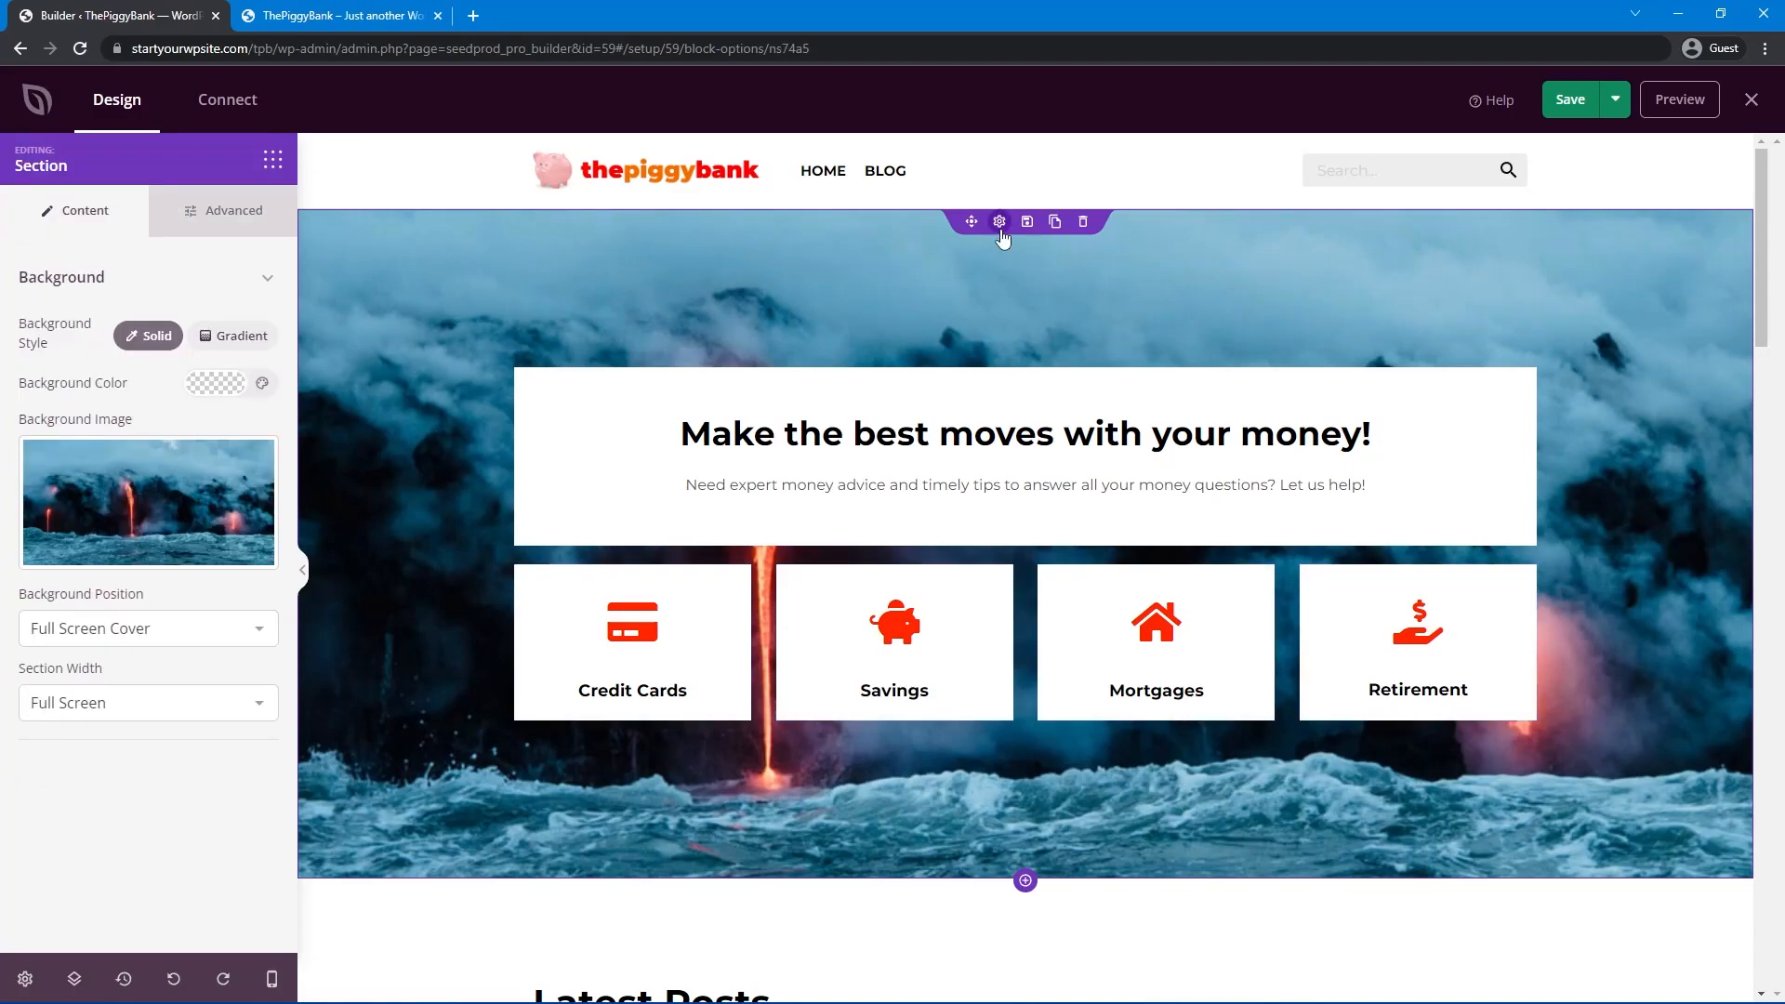
left_click(176, 508)
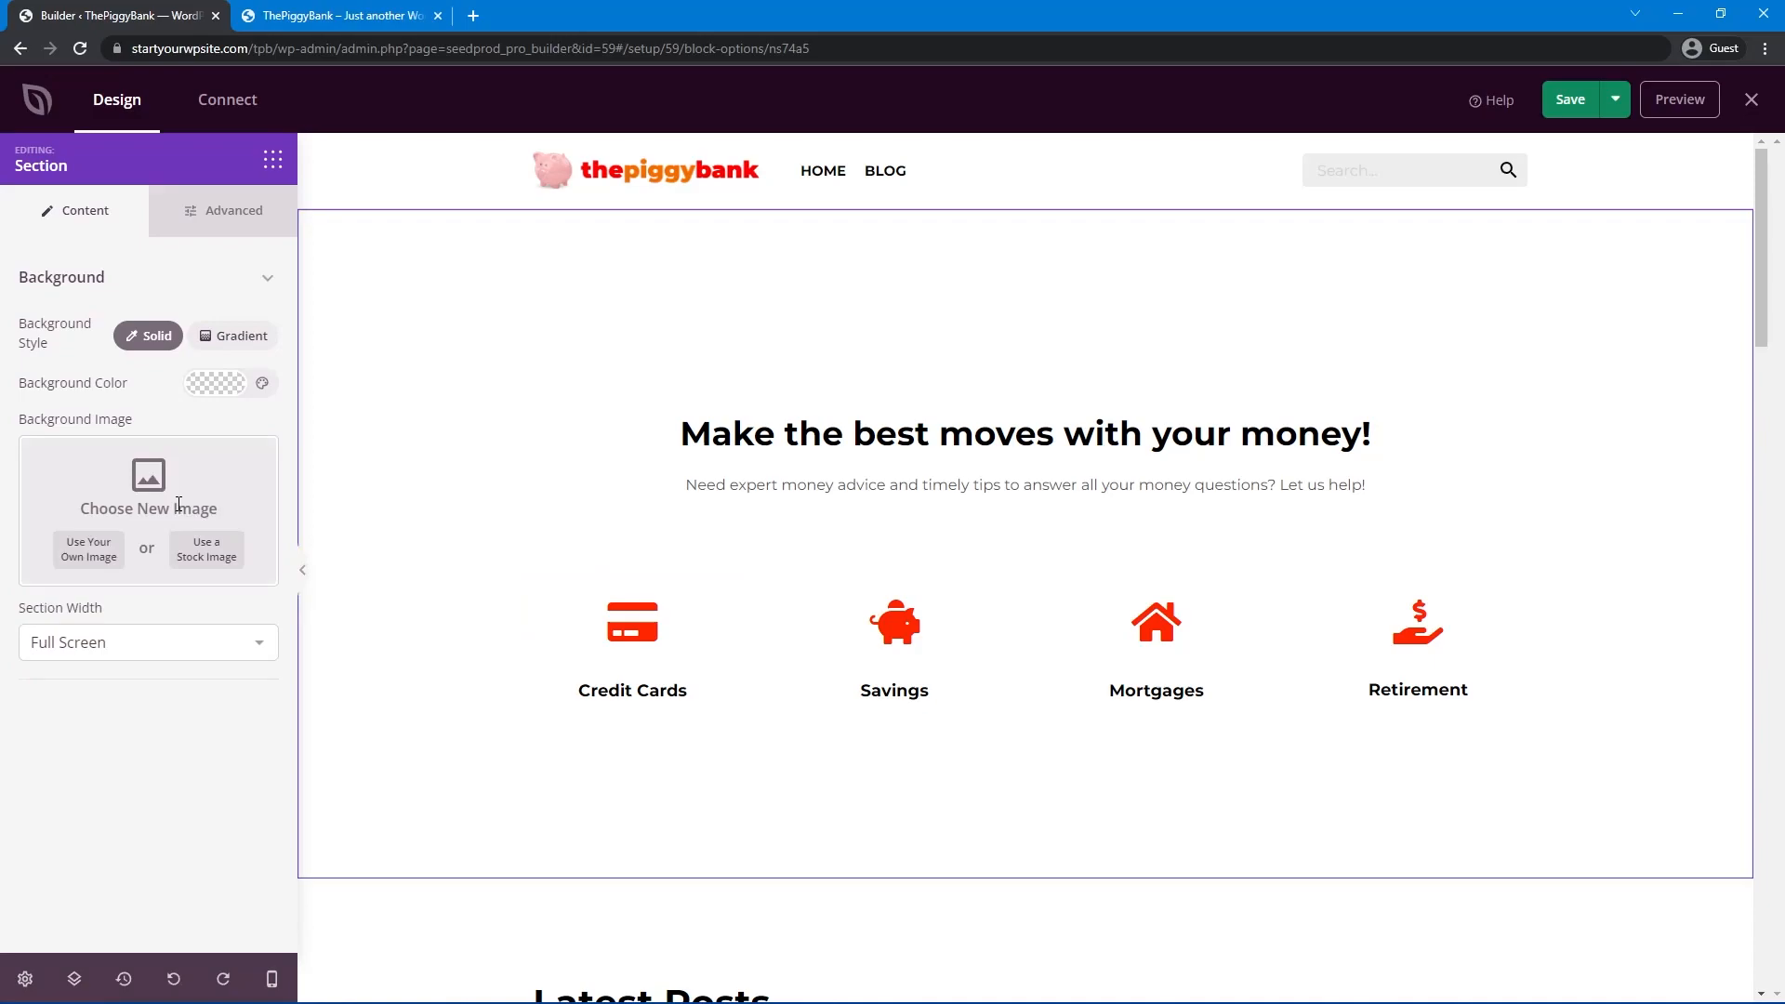
left_click(215, 384)
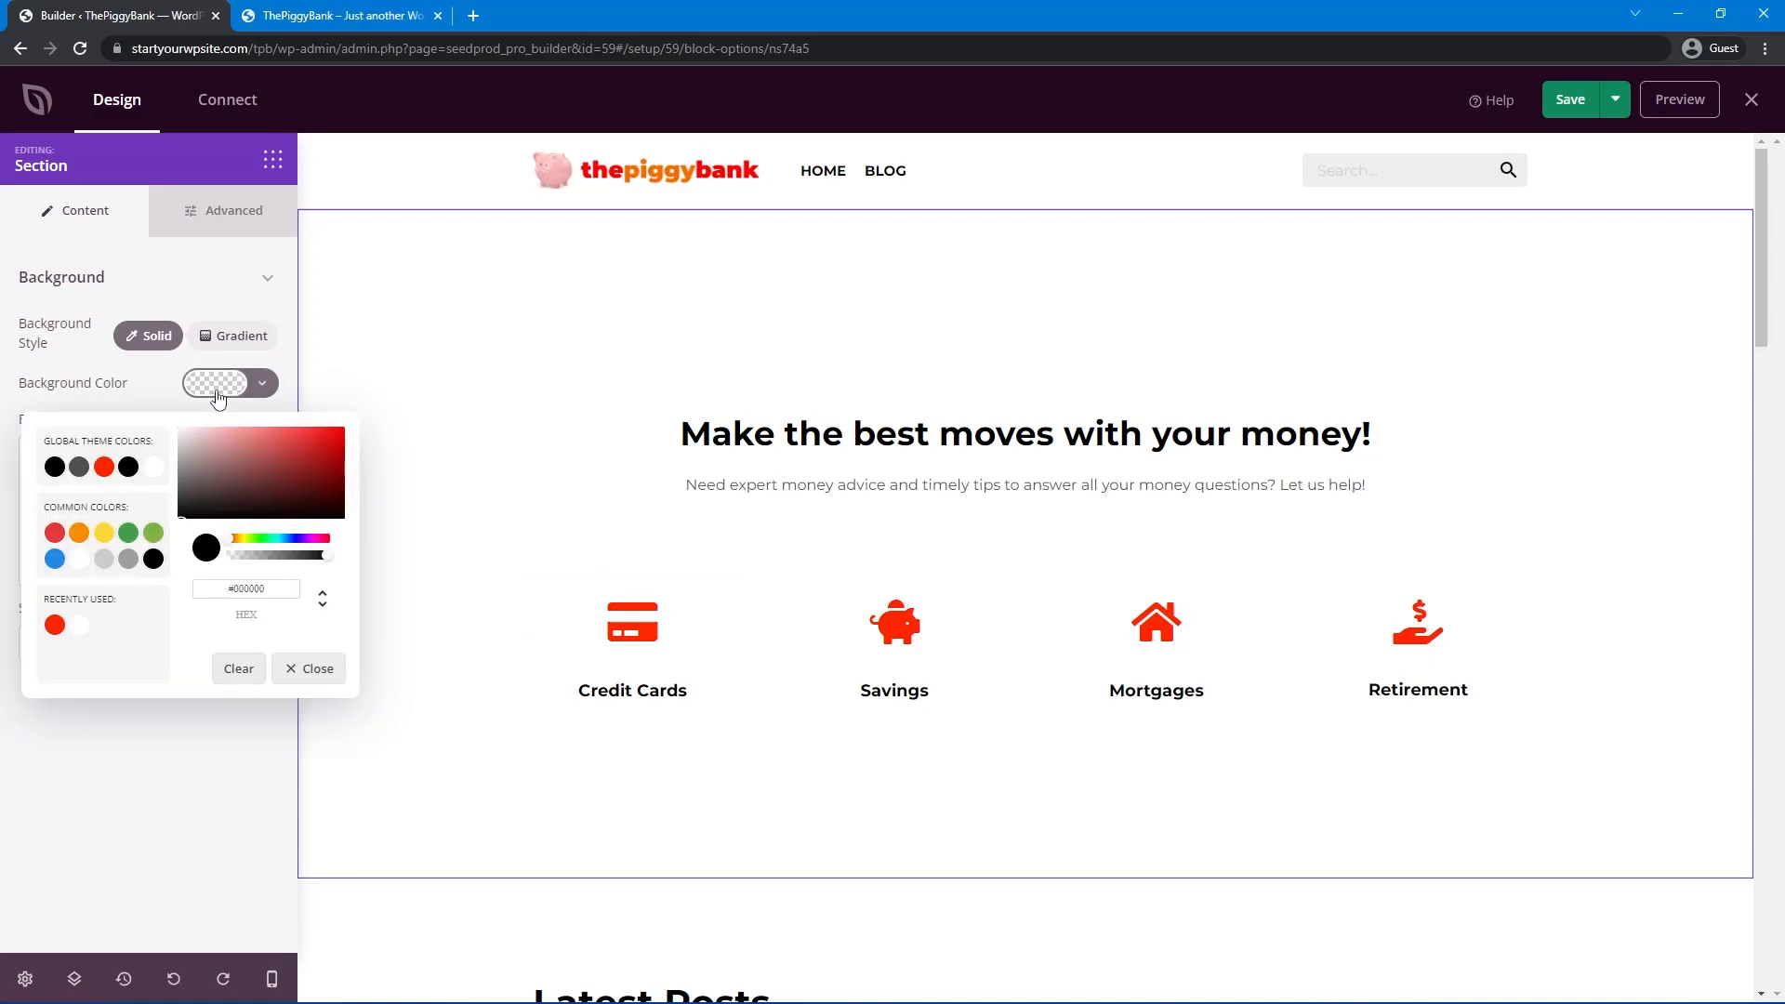
left_click(79, 533)
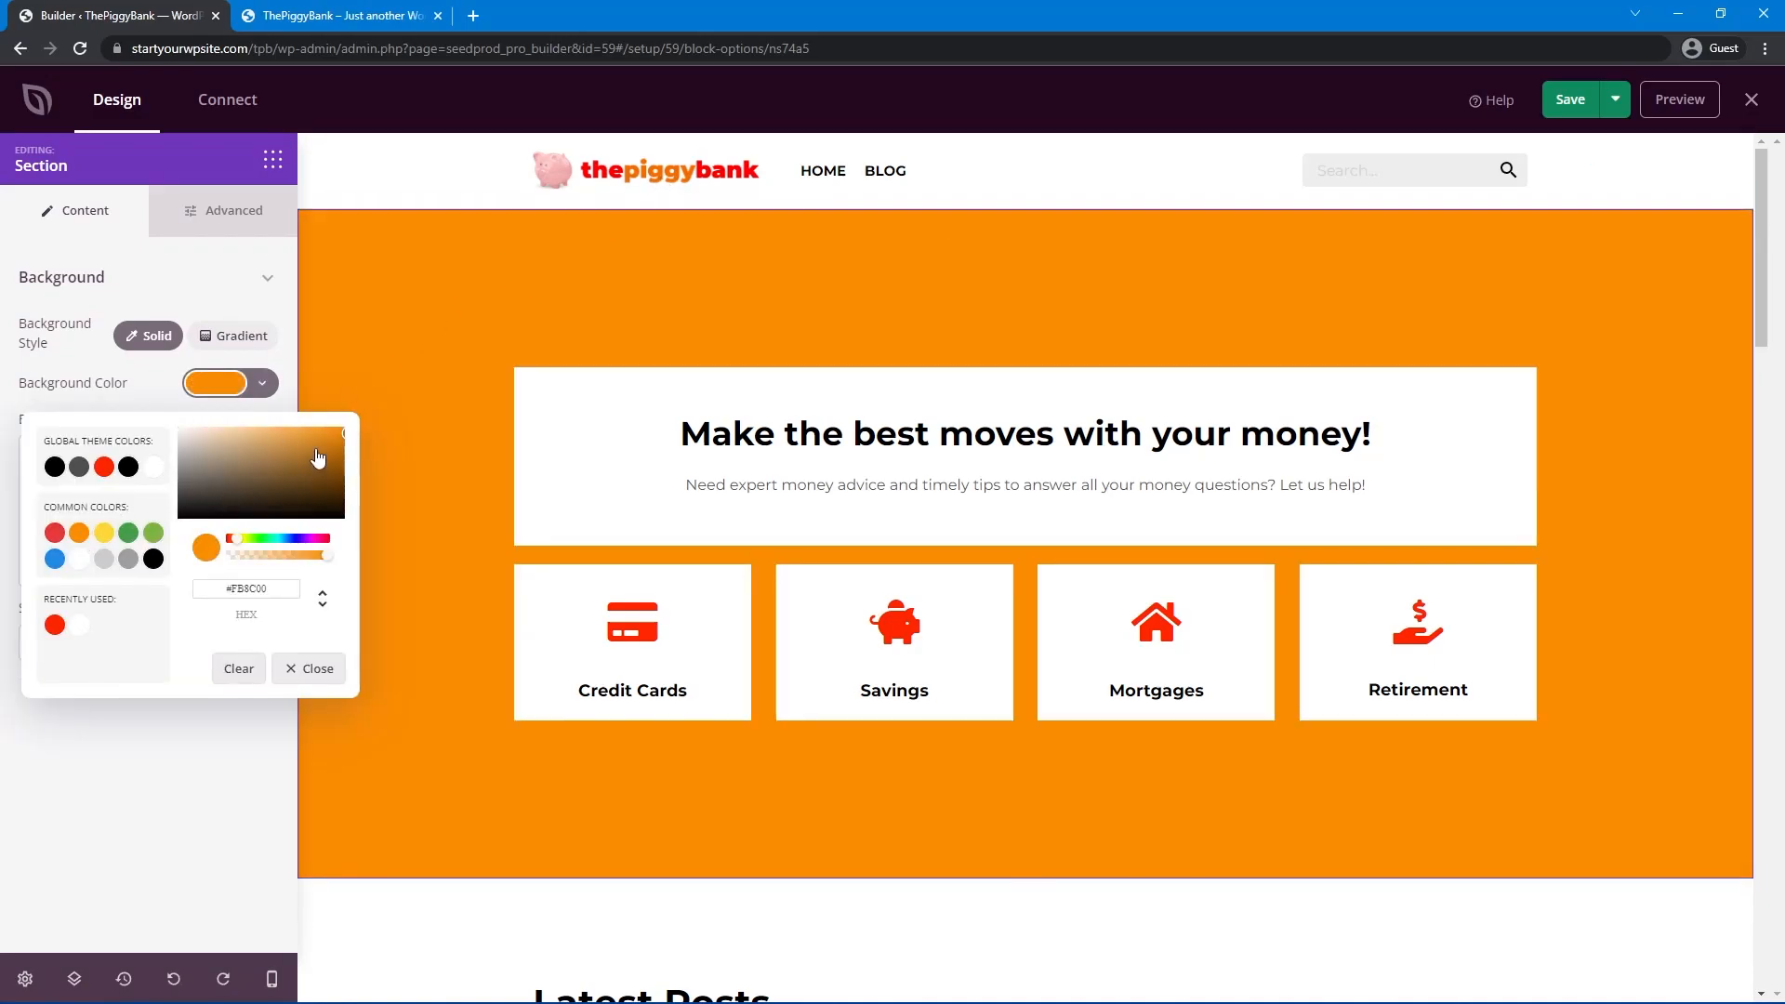
left_click_drag(236, 541, 235, 547)
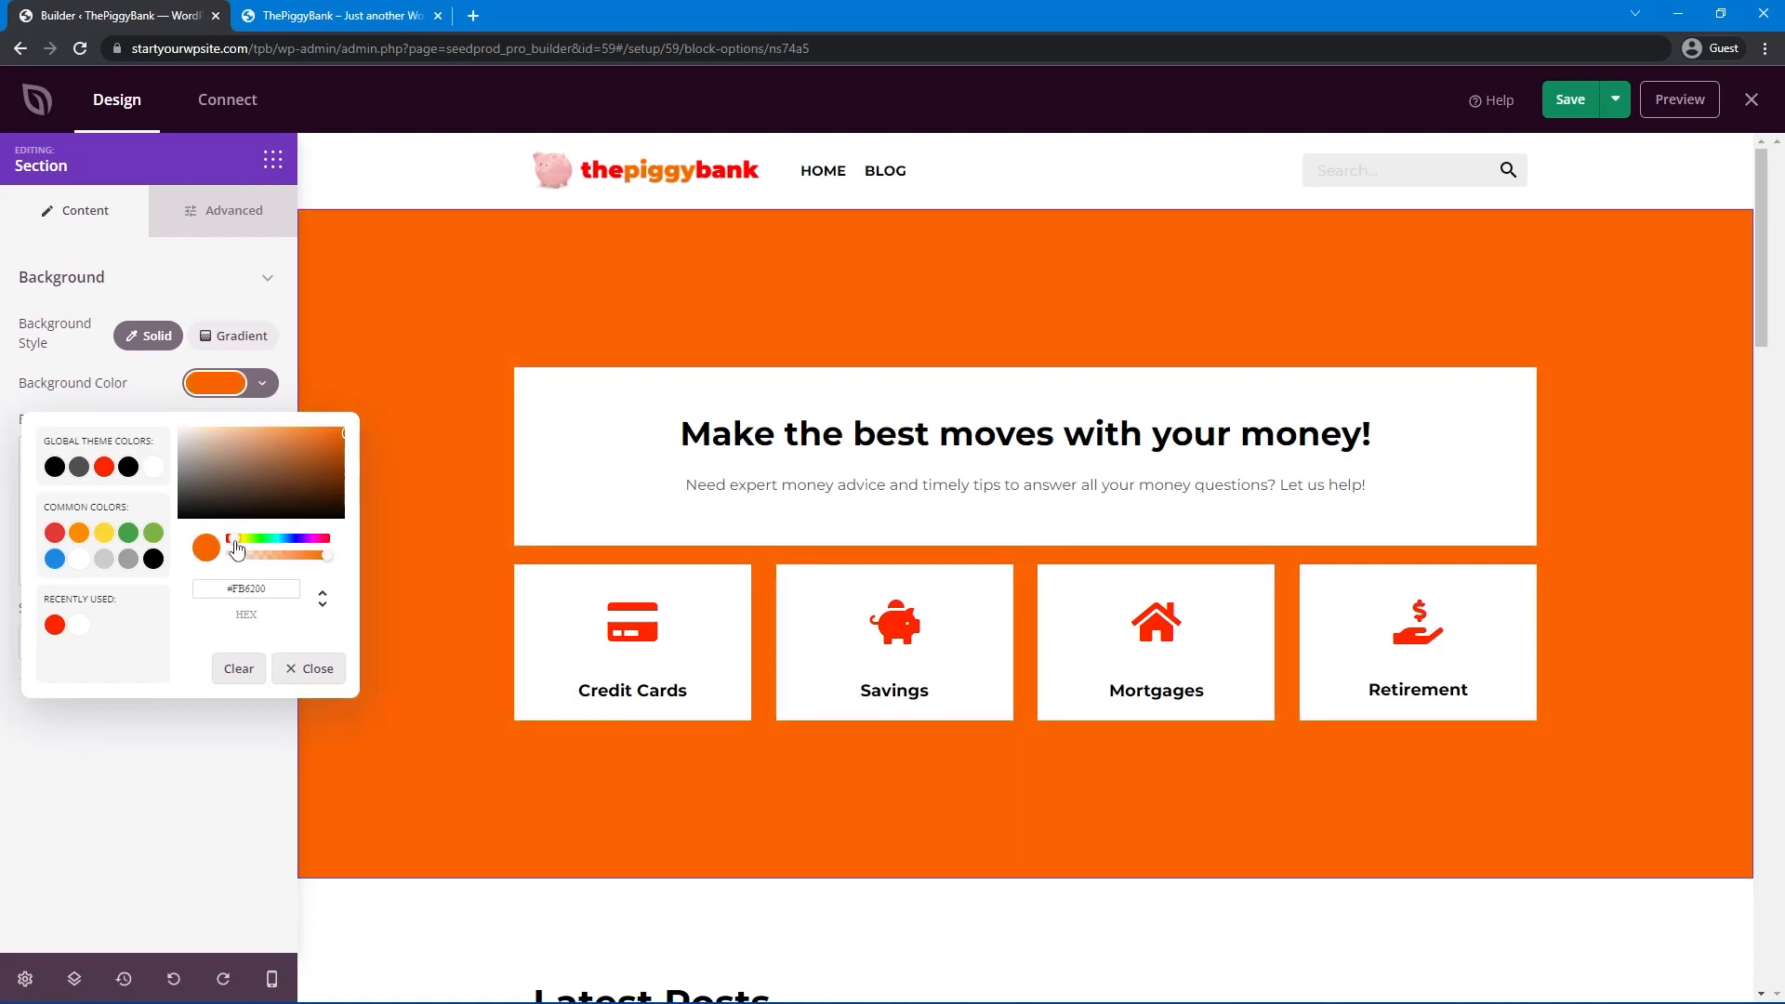
left_click(200, 756)
Open the hero section's advanced settings.
left_click(188, 223)
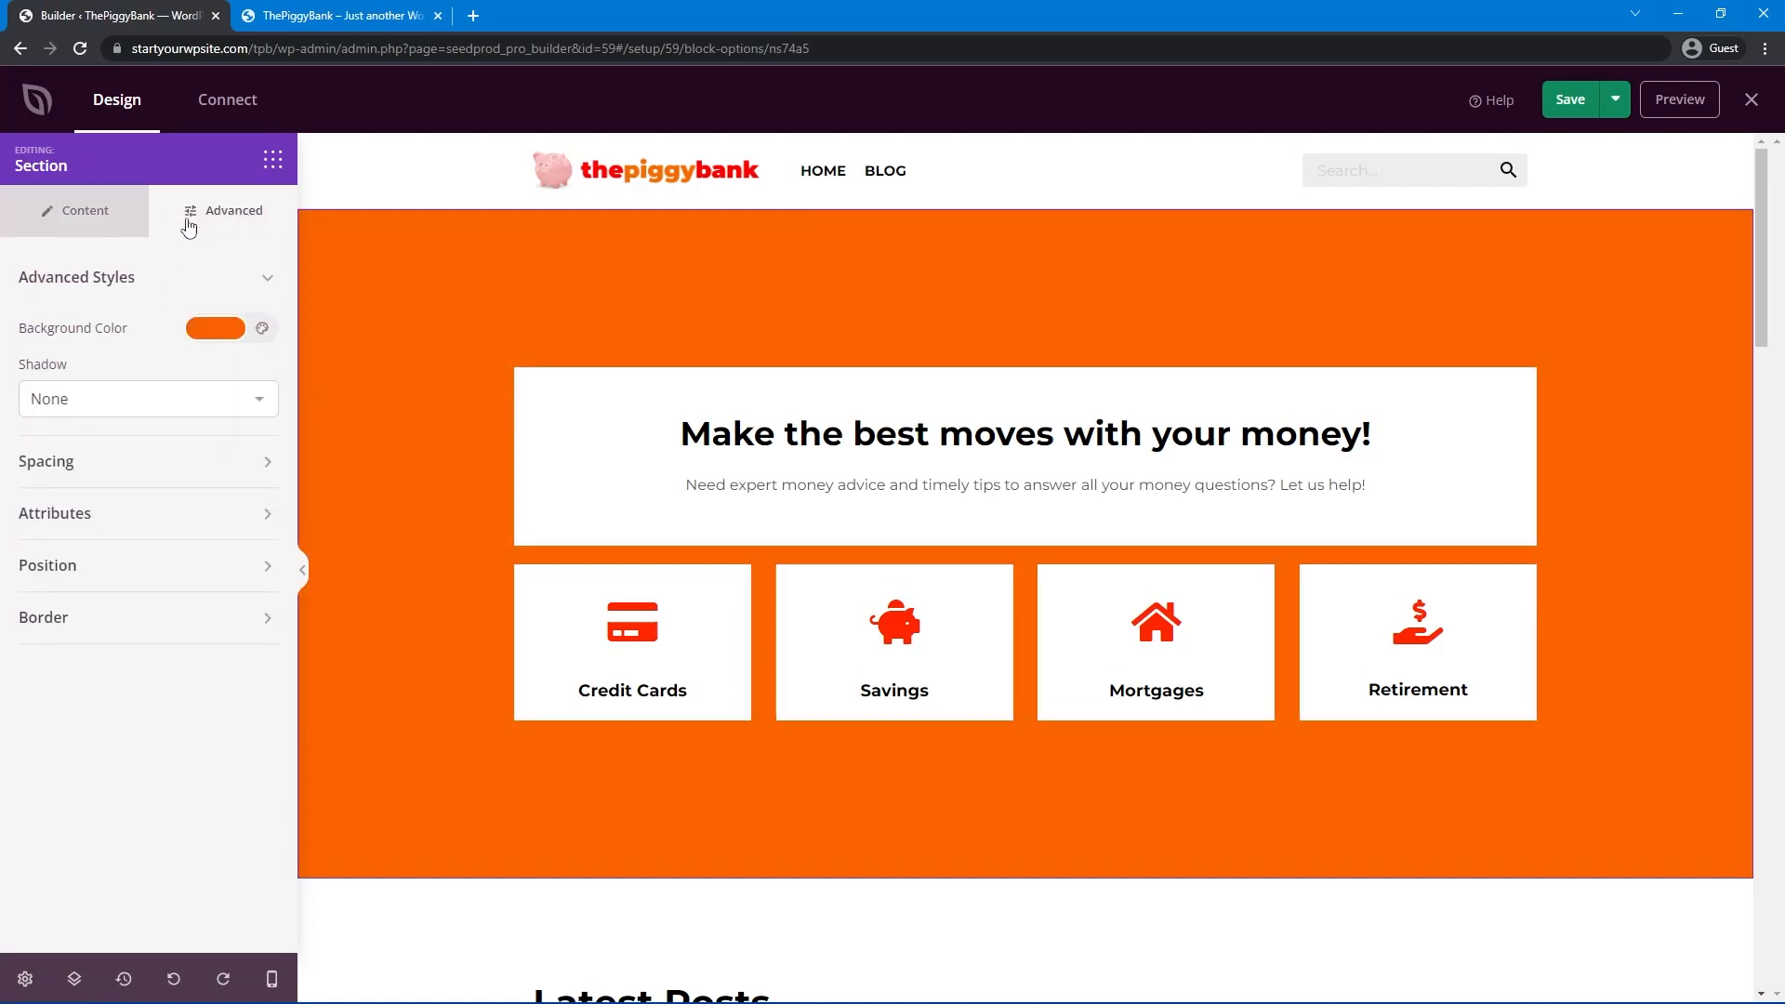
Set the orange hero section's top and bottom padding to 50 and save the page.
left_click(75, 470)
left_click_drag(47, 636, 20, 636)
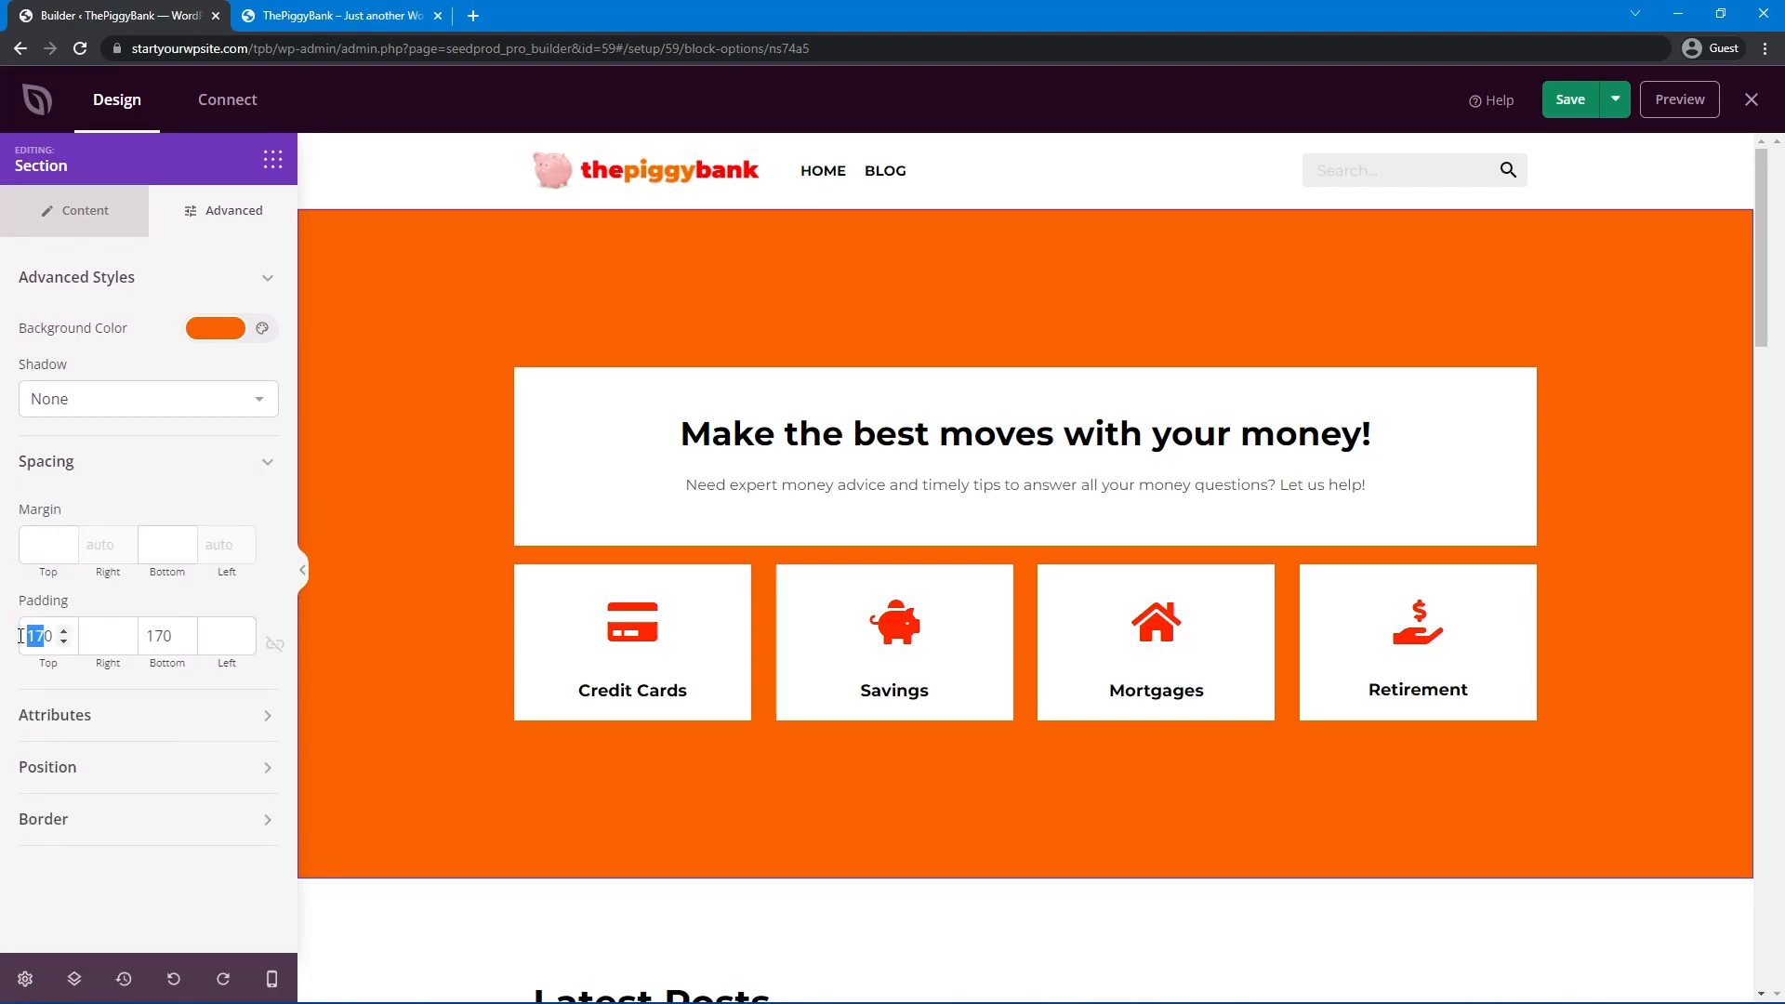
type("50")
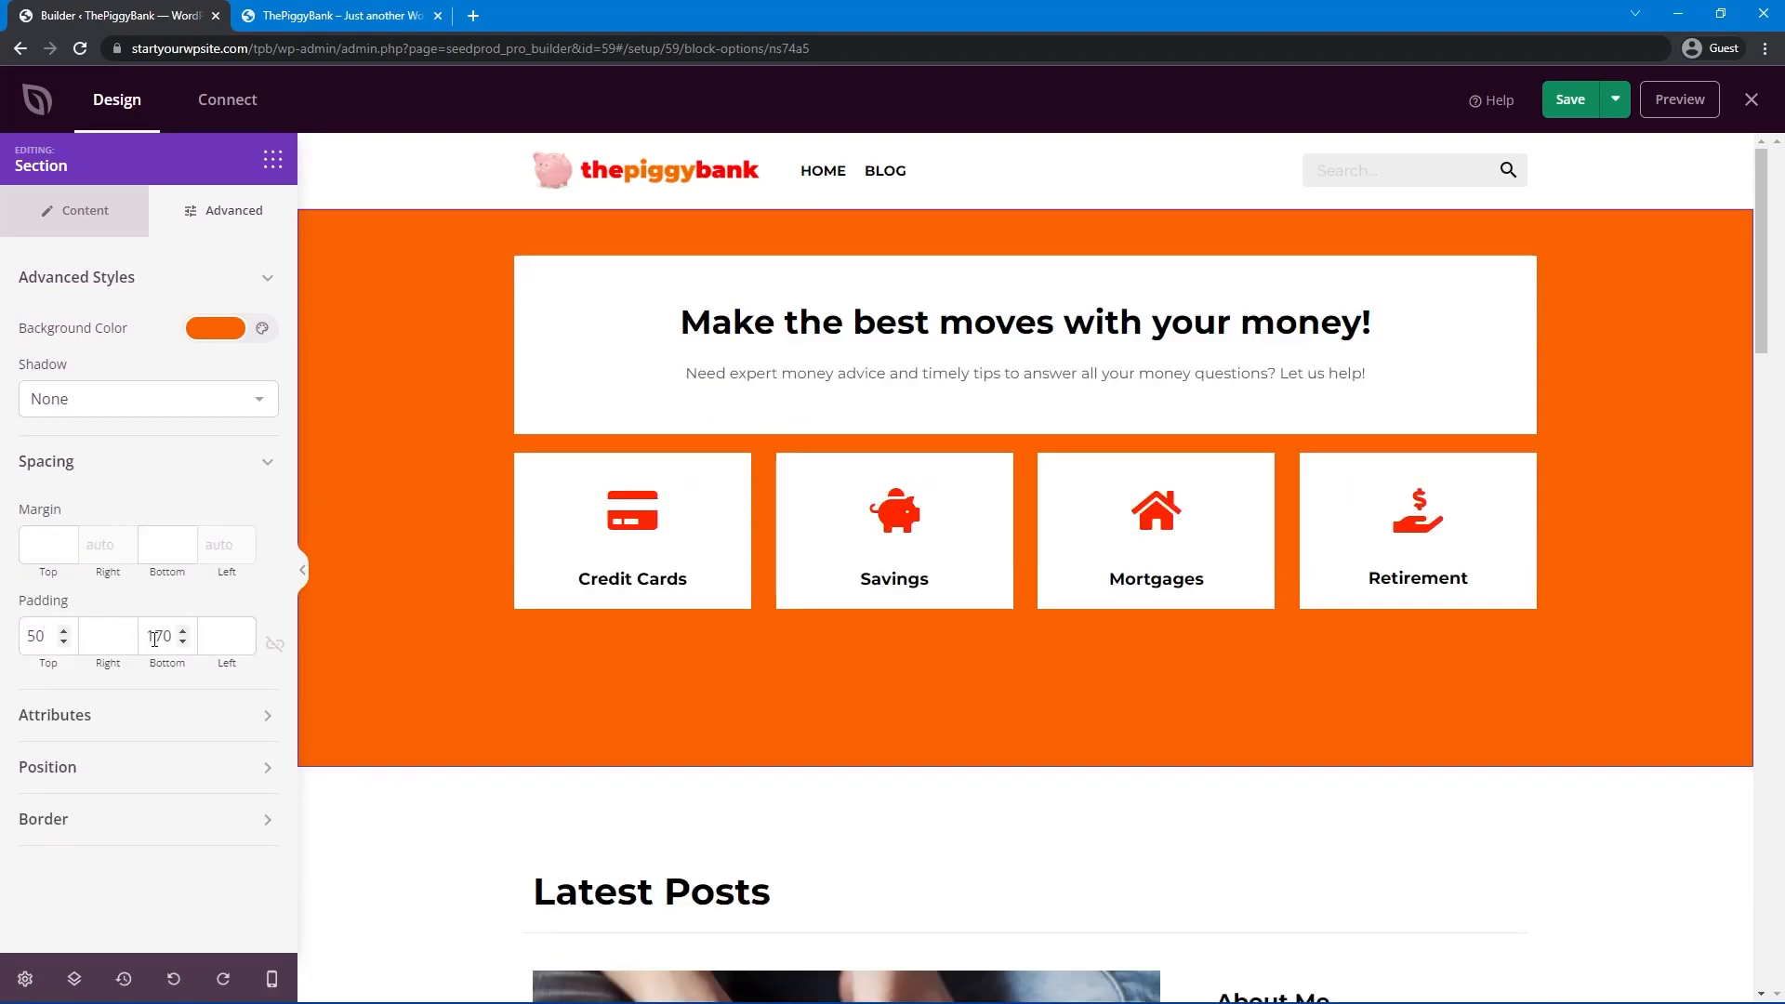
left_click_drag(164, 636, 141, 638)
type("50")
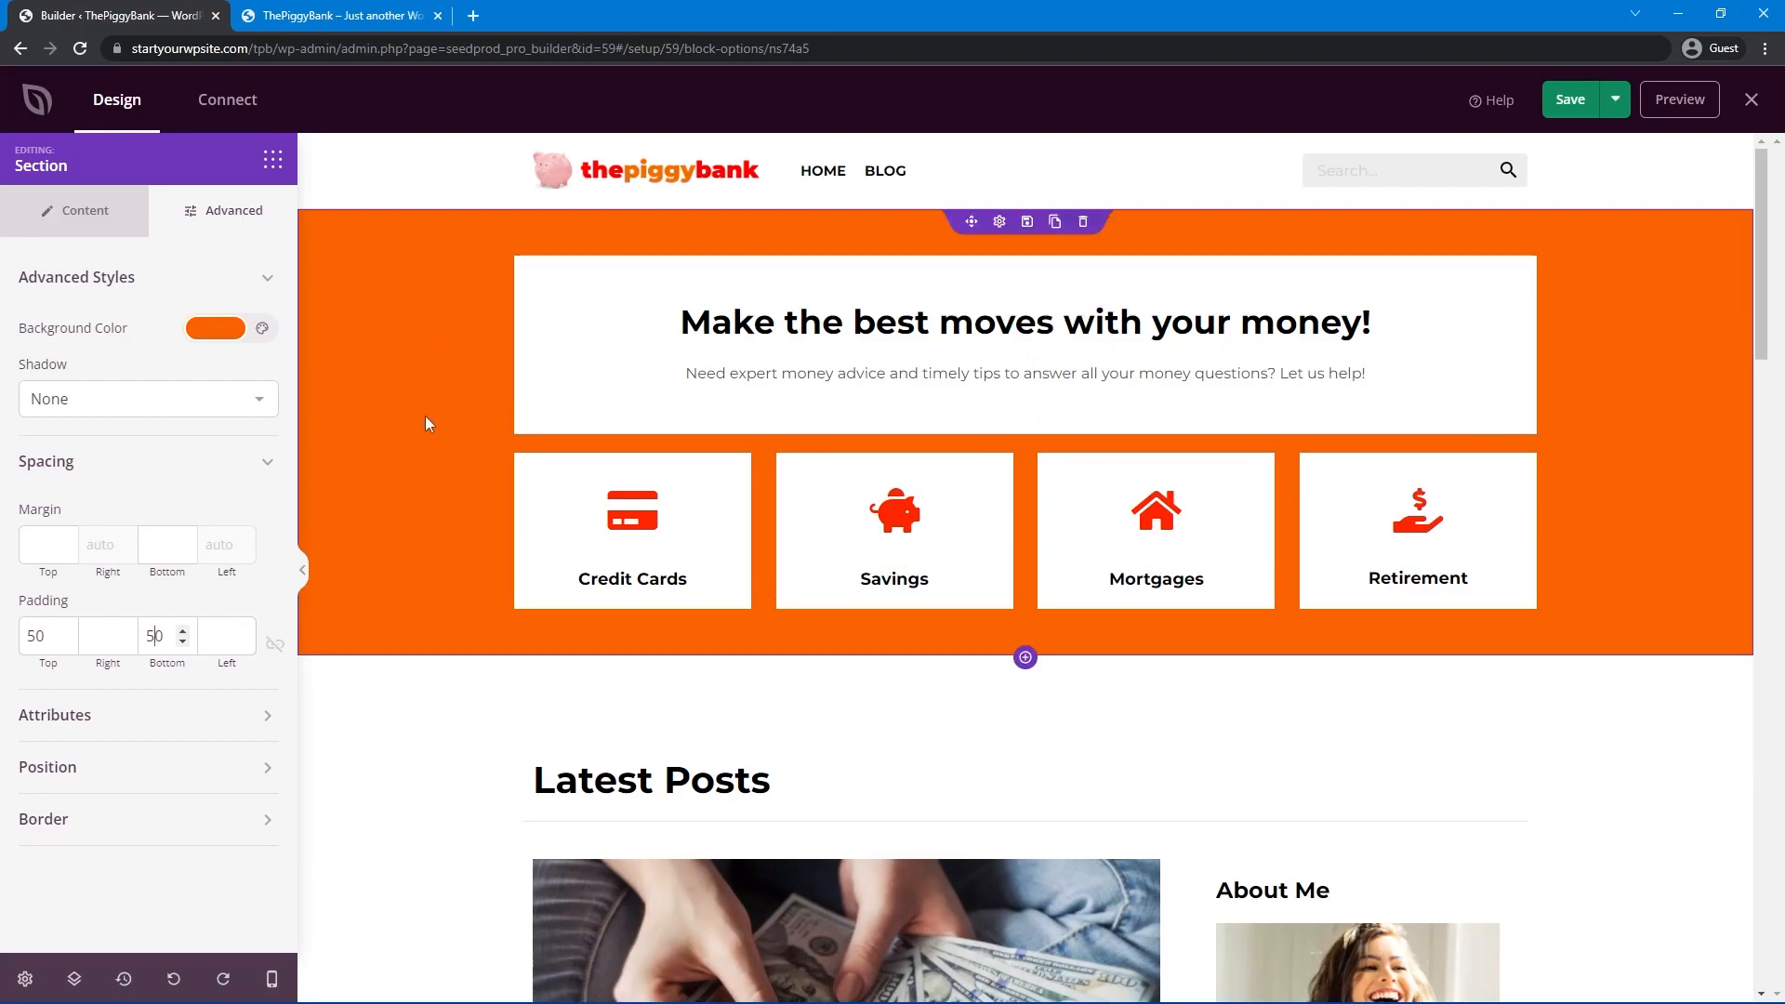
left_click(1571, 108)
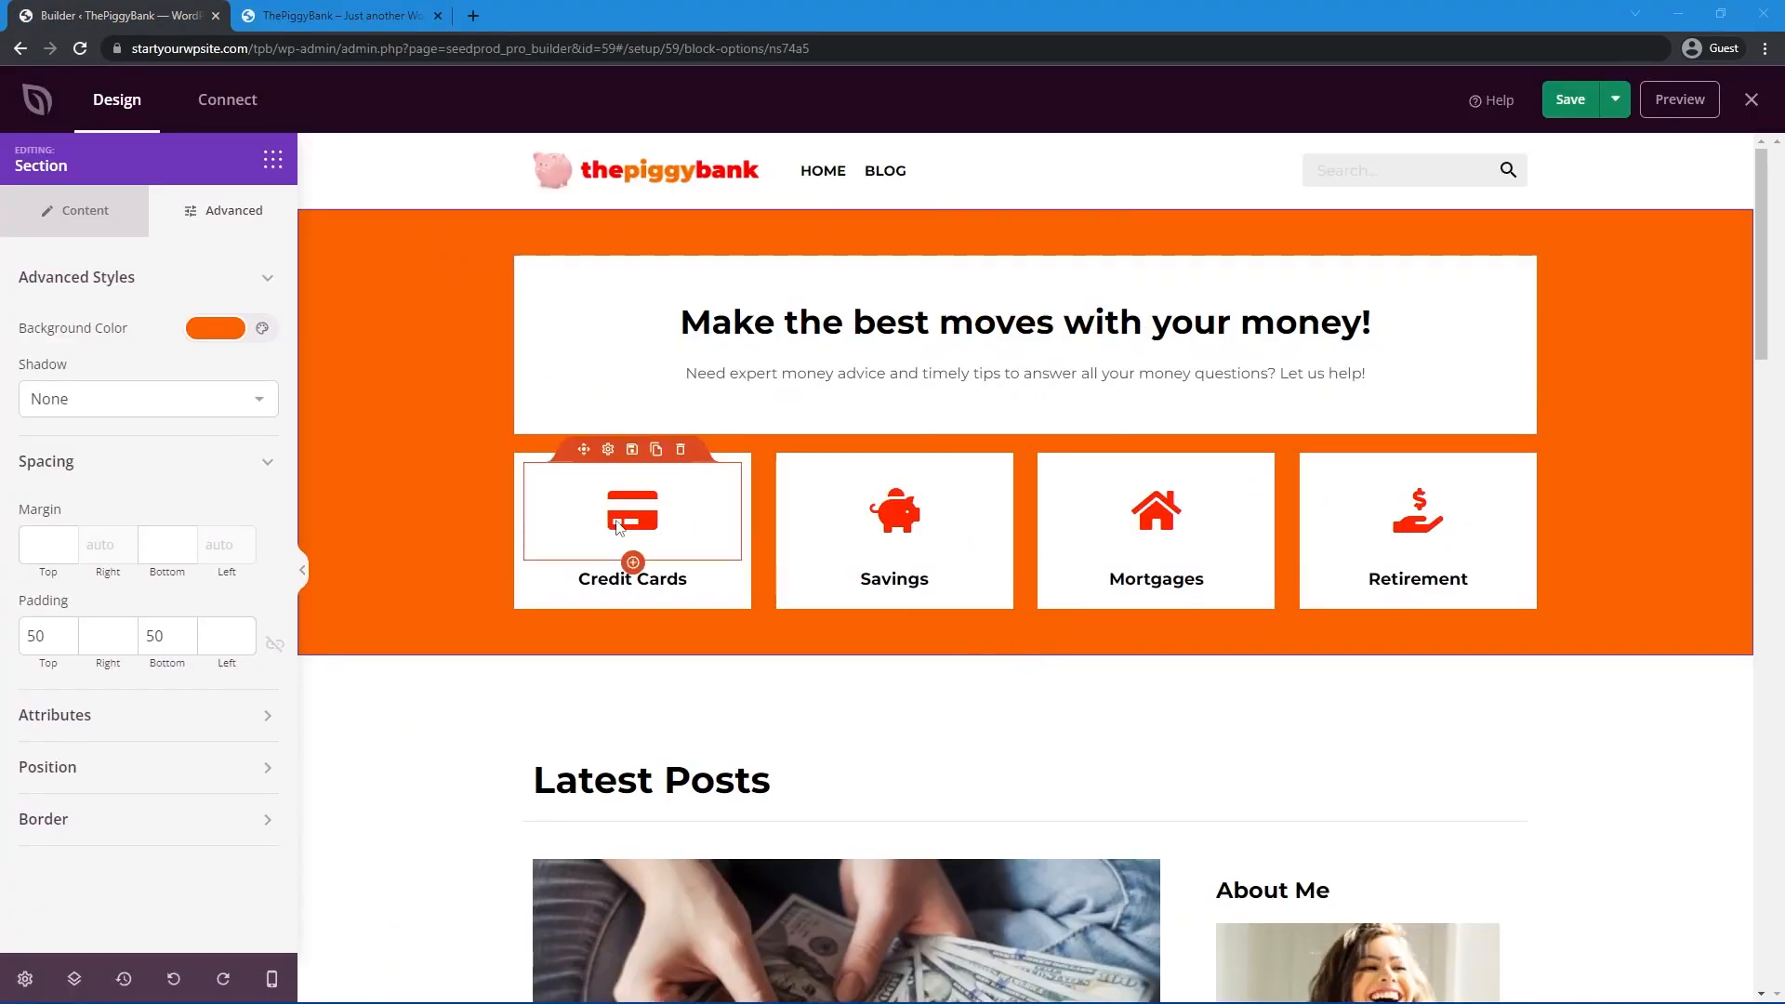
Apply a Large shadow to the white row containing the "Make the best moves with your money!" headline.
left_click(544, 294)
left_click(213, 223)
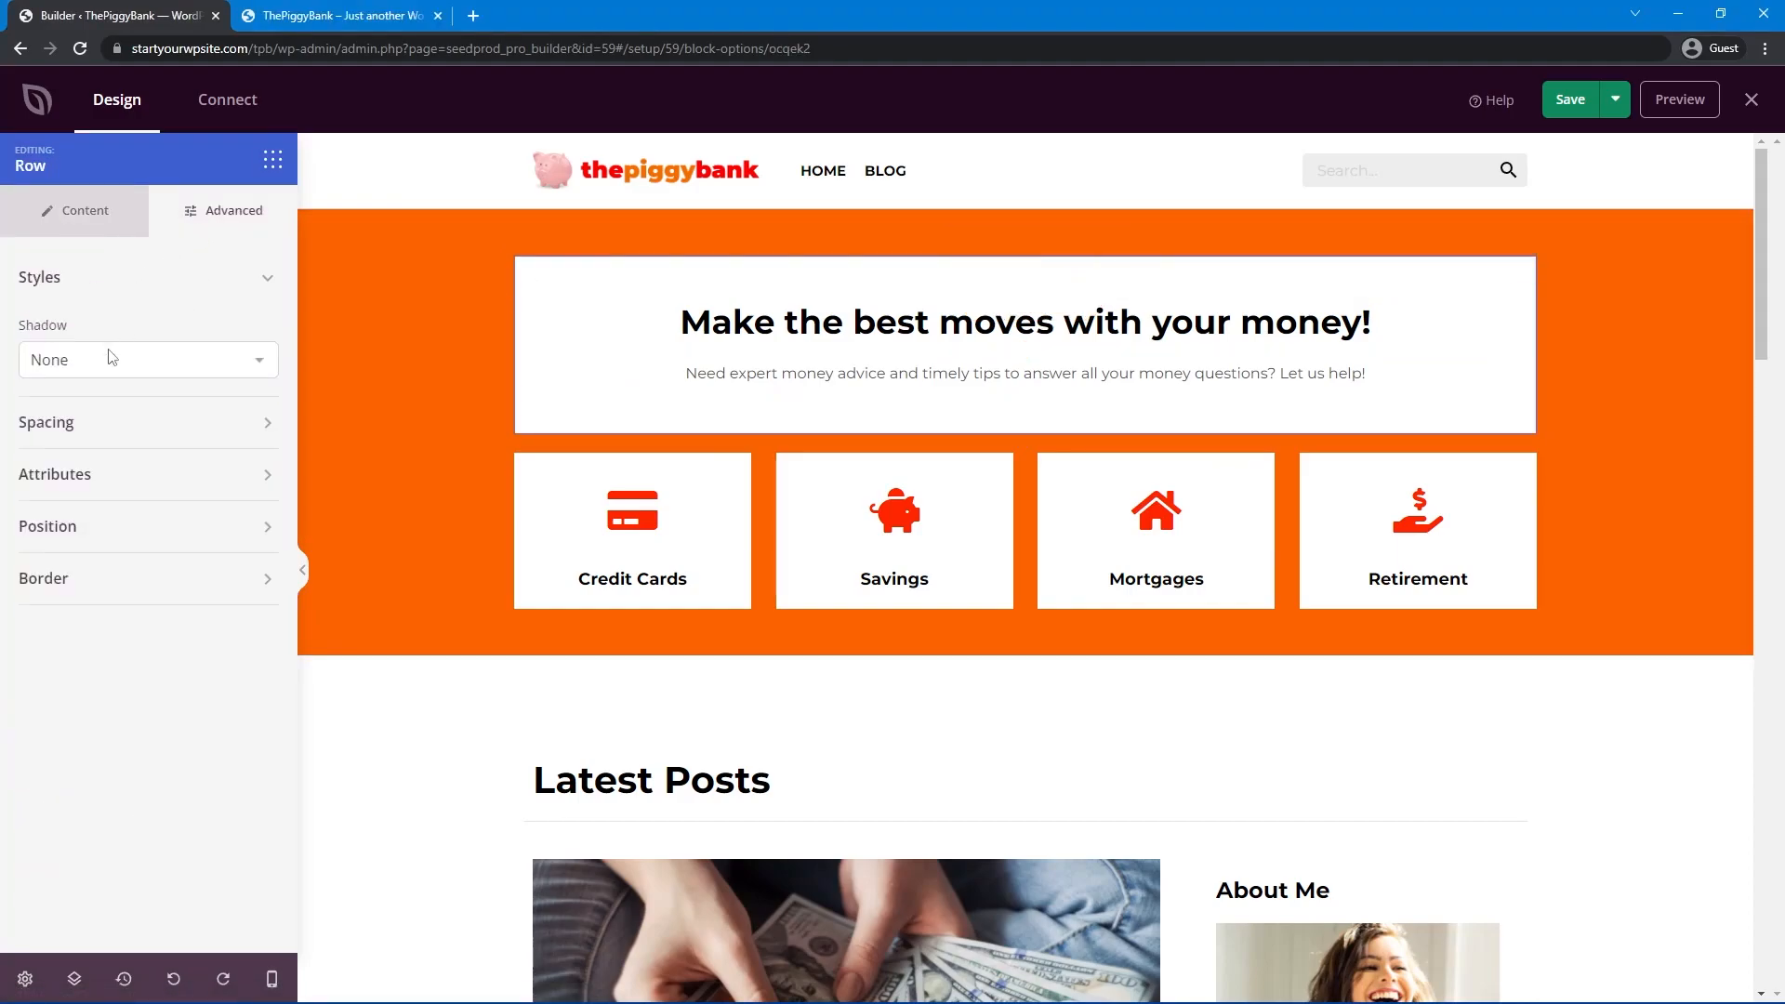
left_click(93, 360)
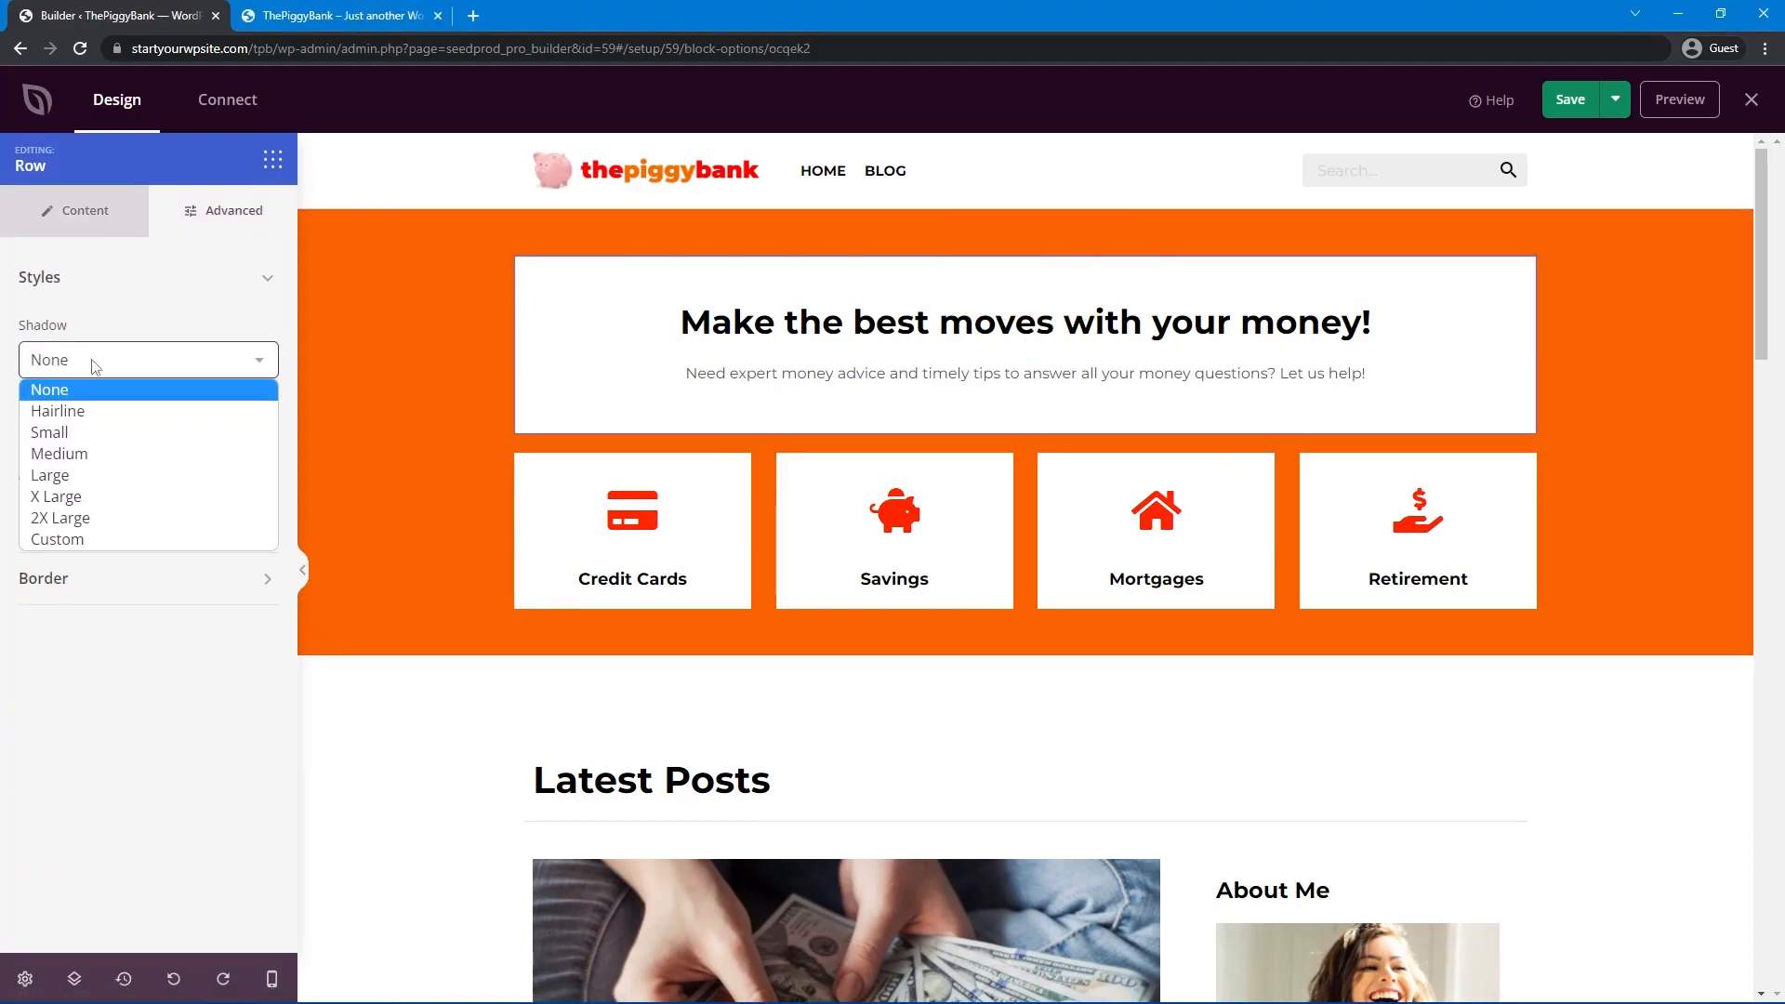
left_click(110, 472)
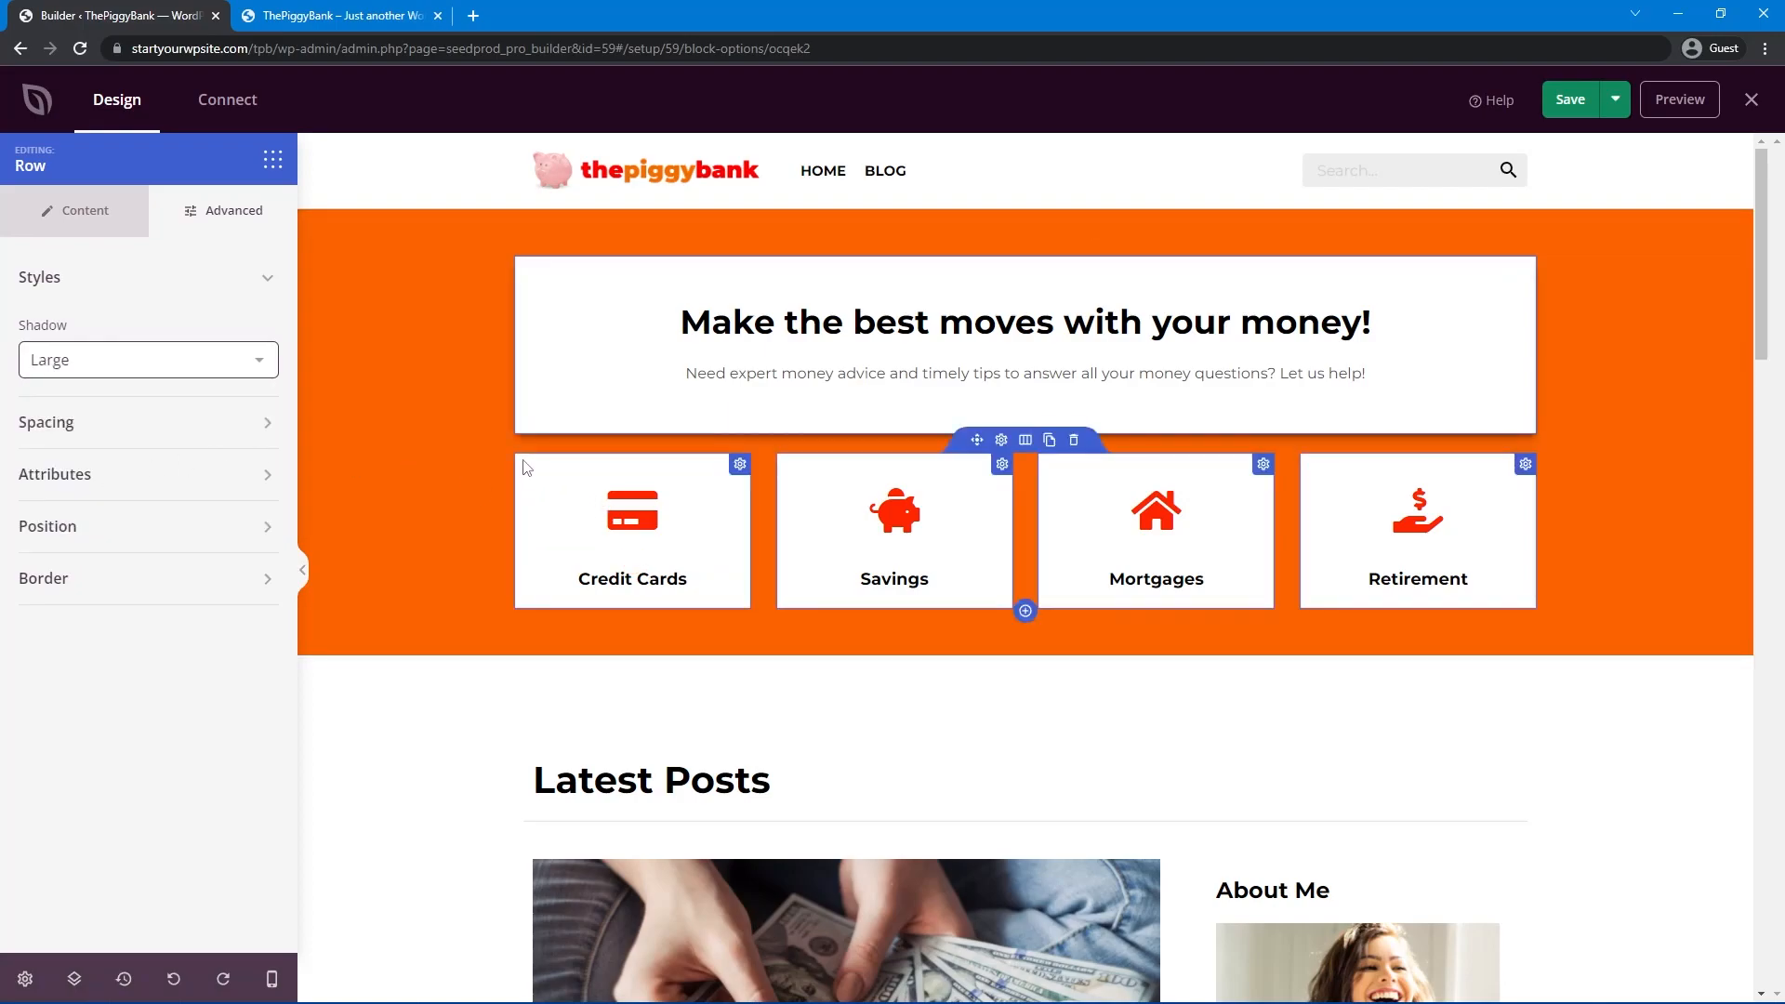
Apply a Large shadow to each of the four category cards, Credit Cards through Retirement, and save the page.
left_click(740, 464)
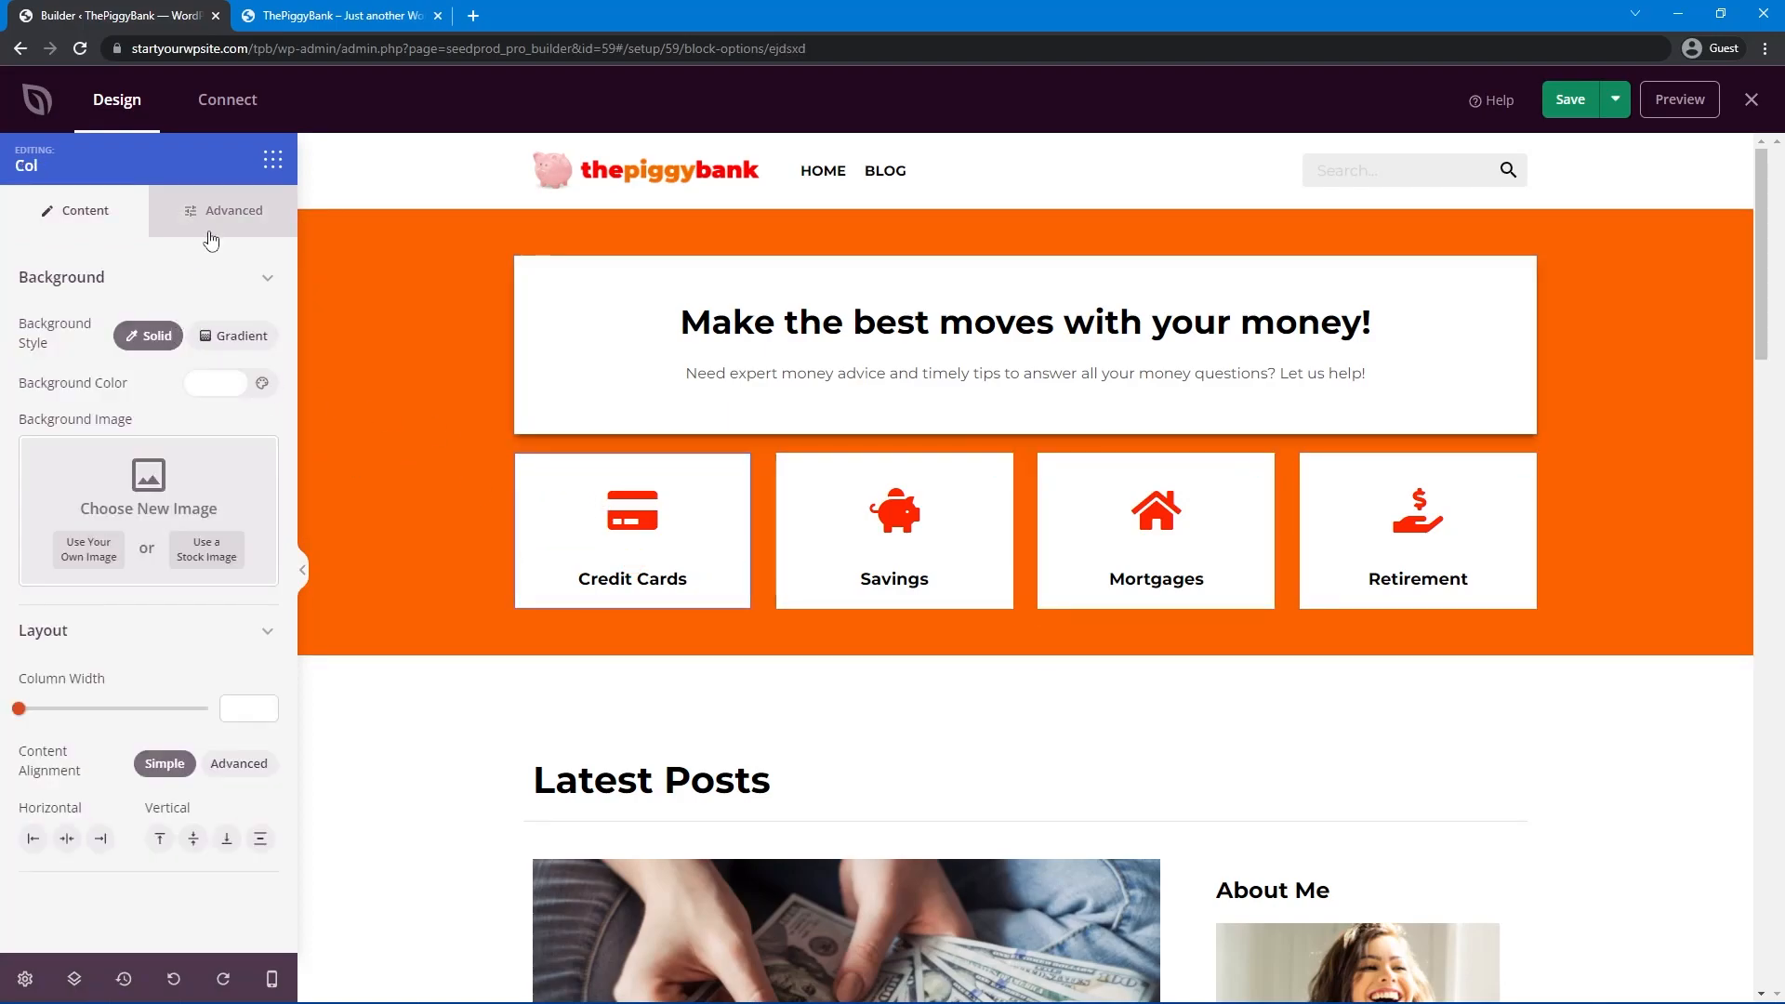
left_click(214, 210)
left_click(1492, 630)
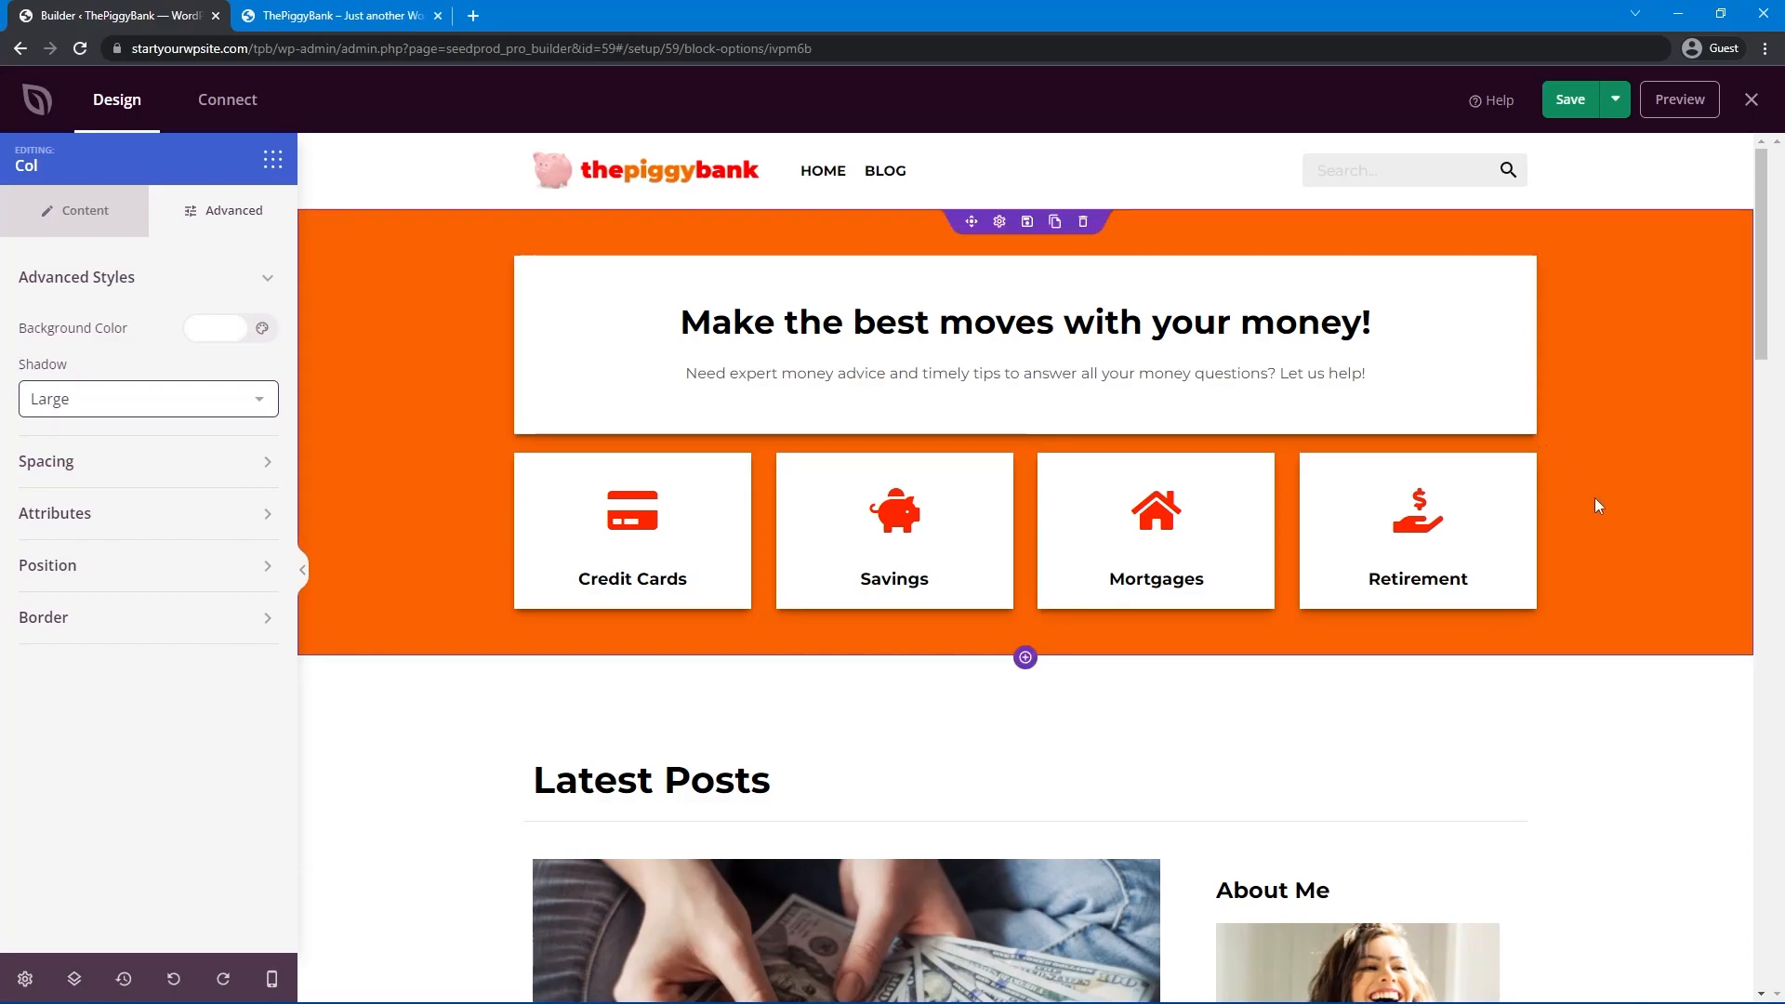
left_click(1570, 100)
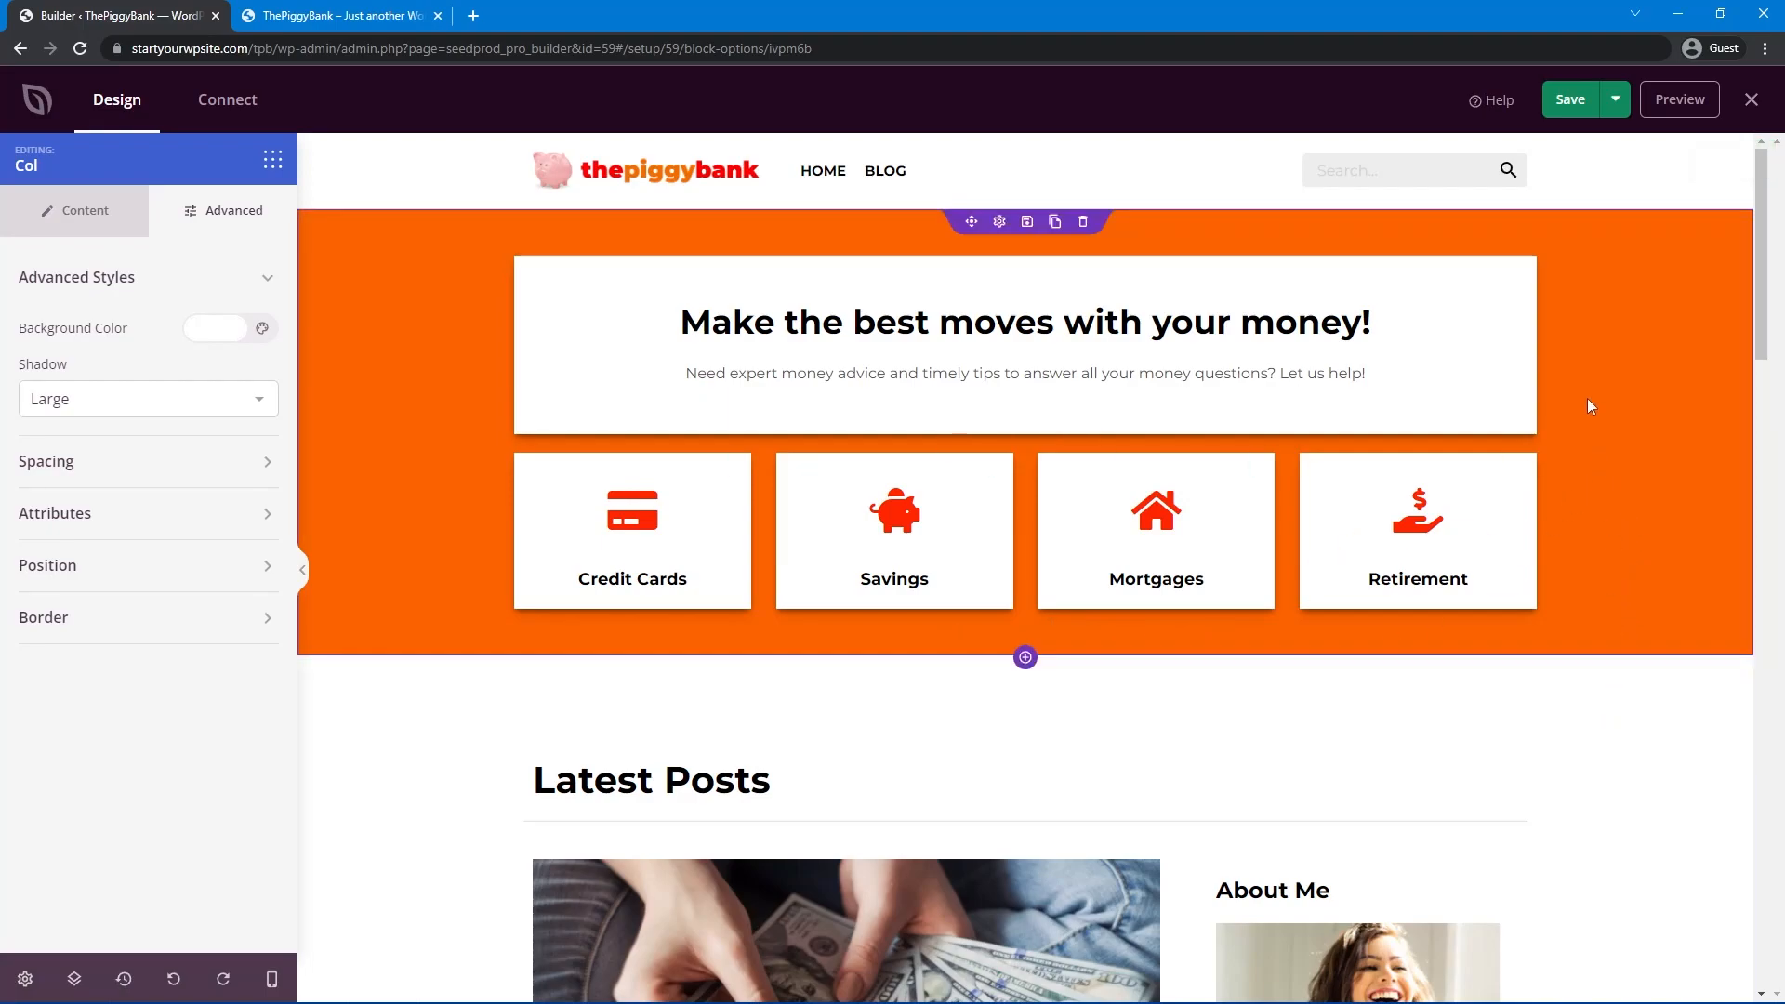
Add a new section with two equal columns between the orange hero section and Latest Posts.
left_click(1026, 658)
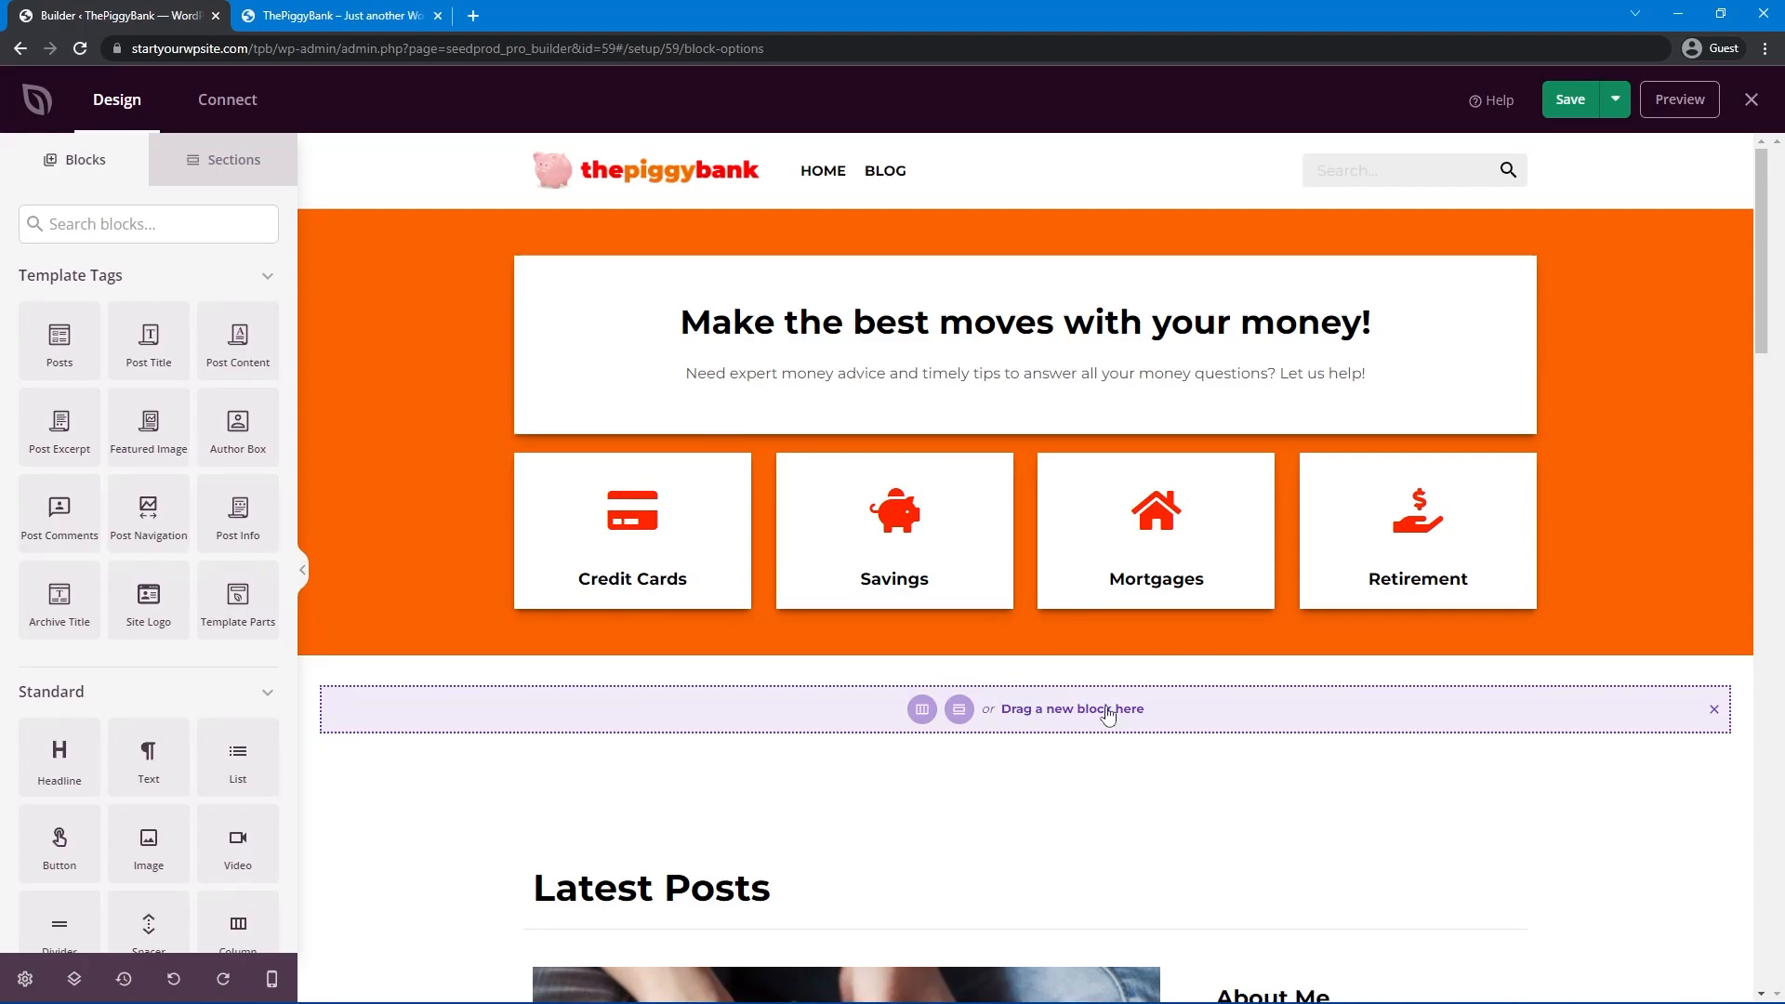
scroll(1648, 648, "down", 2)
left_click(922, 523)
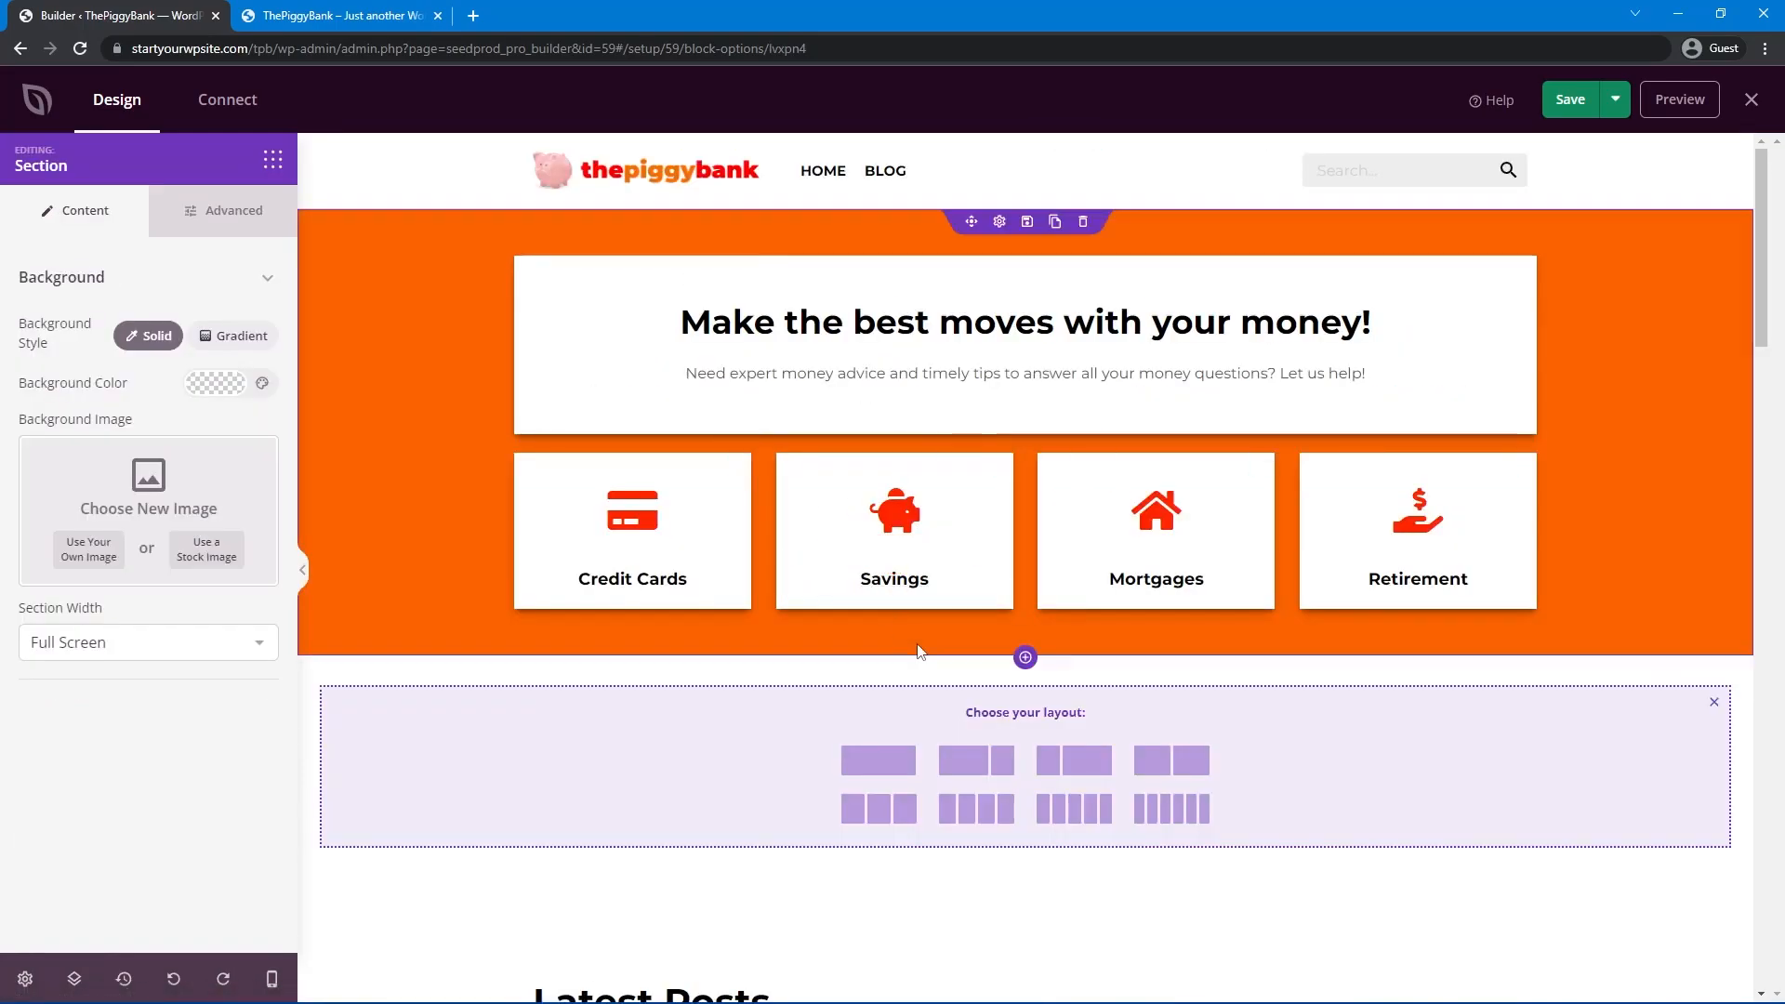
left_click(1171, 768)
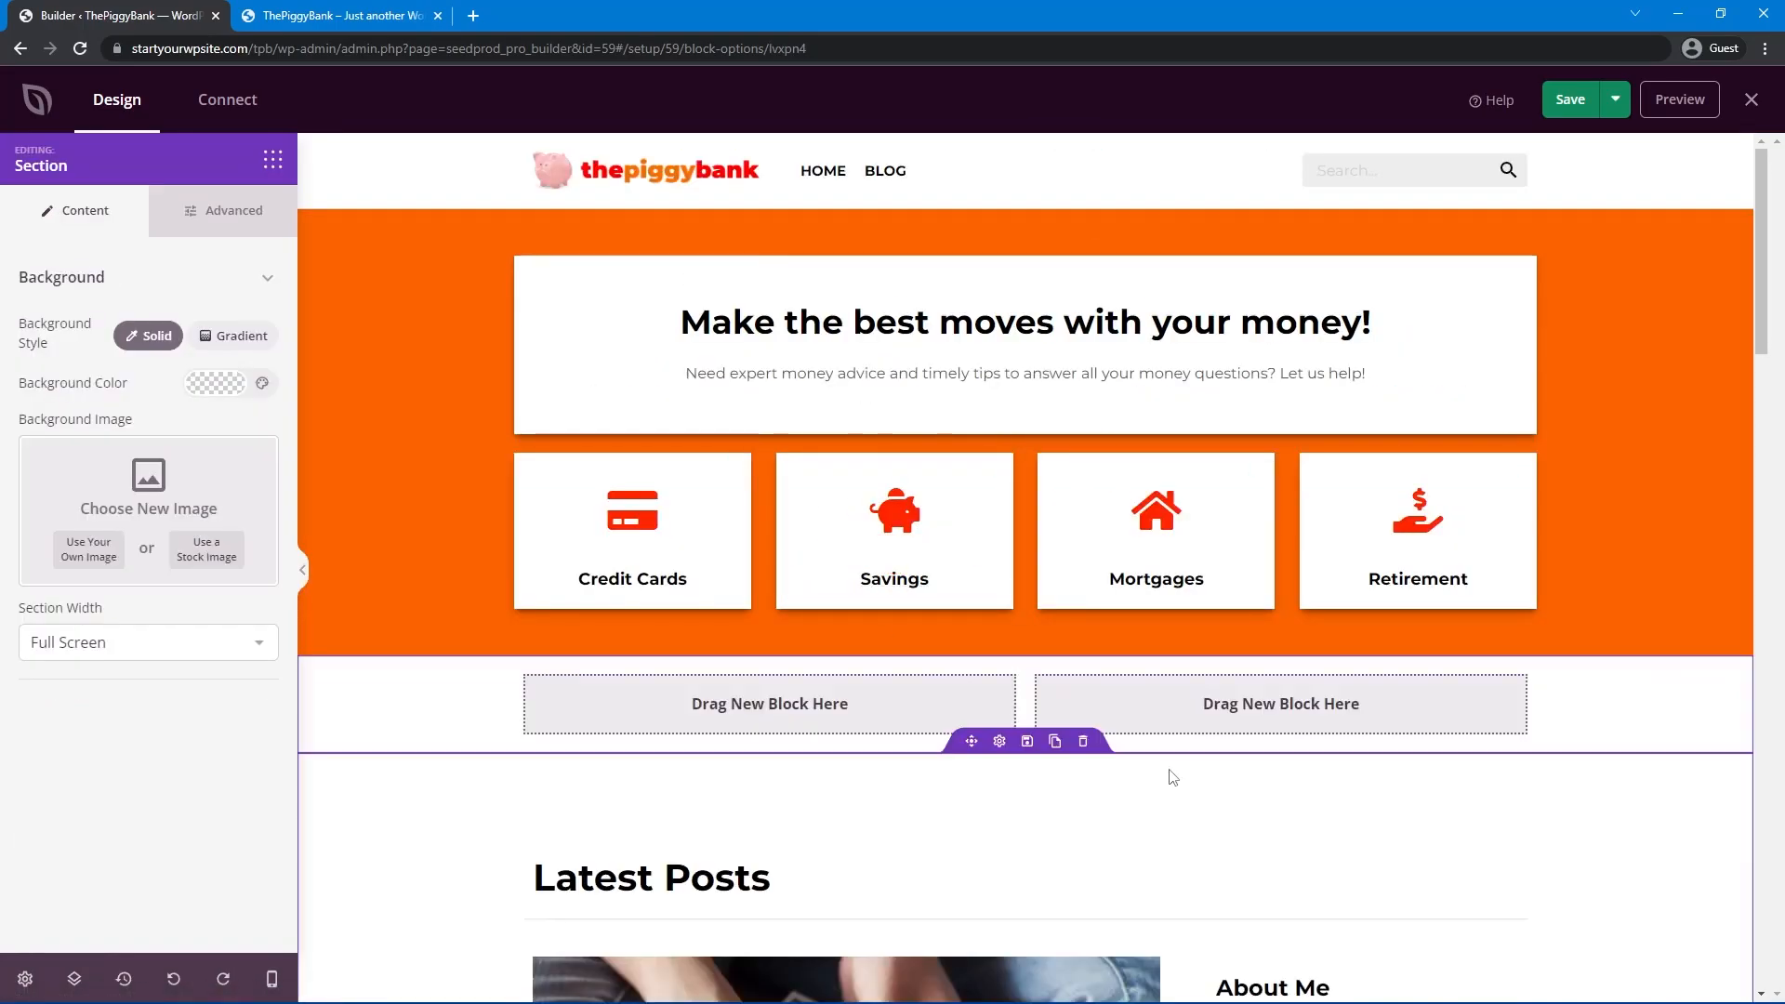
Set the width of the new two-column row to 950.
scroll(1174, 776, "down", 1)
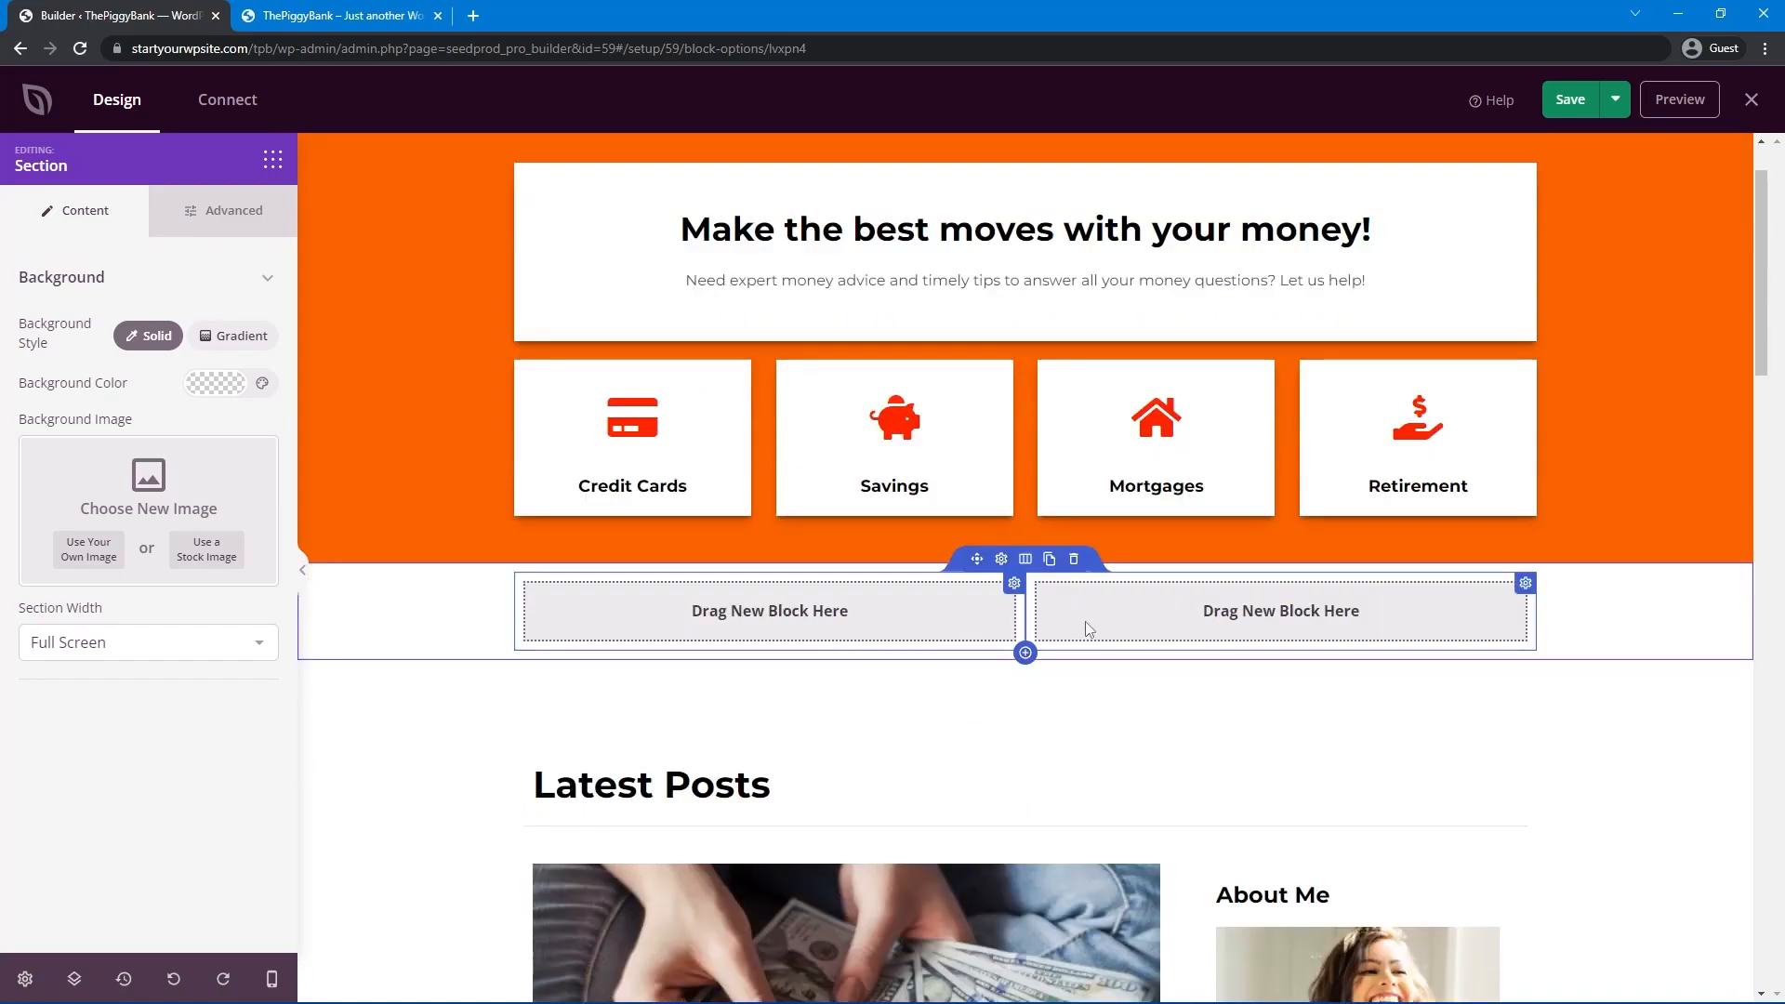
left_click(1002, 562)
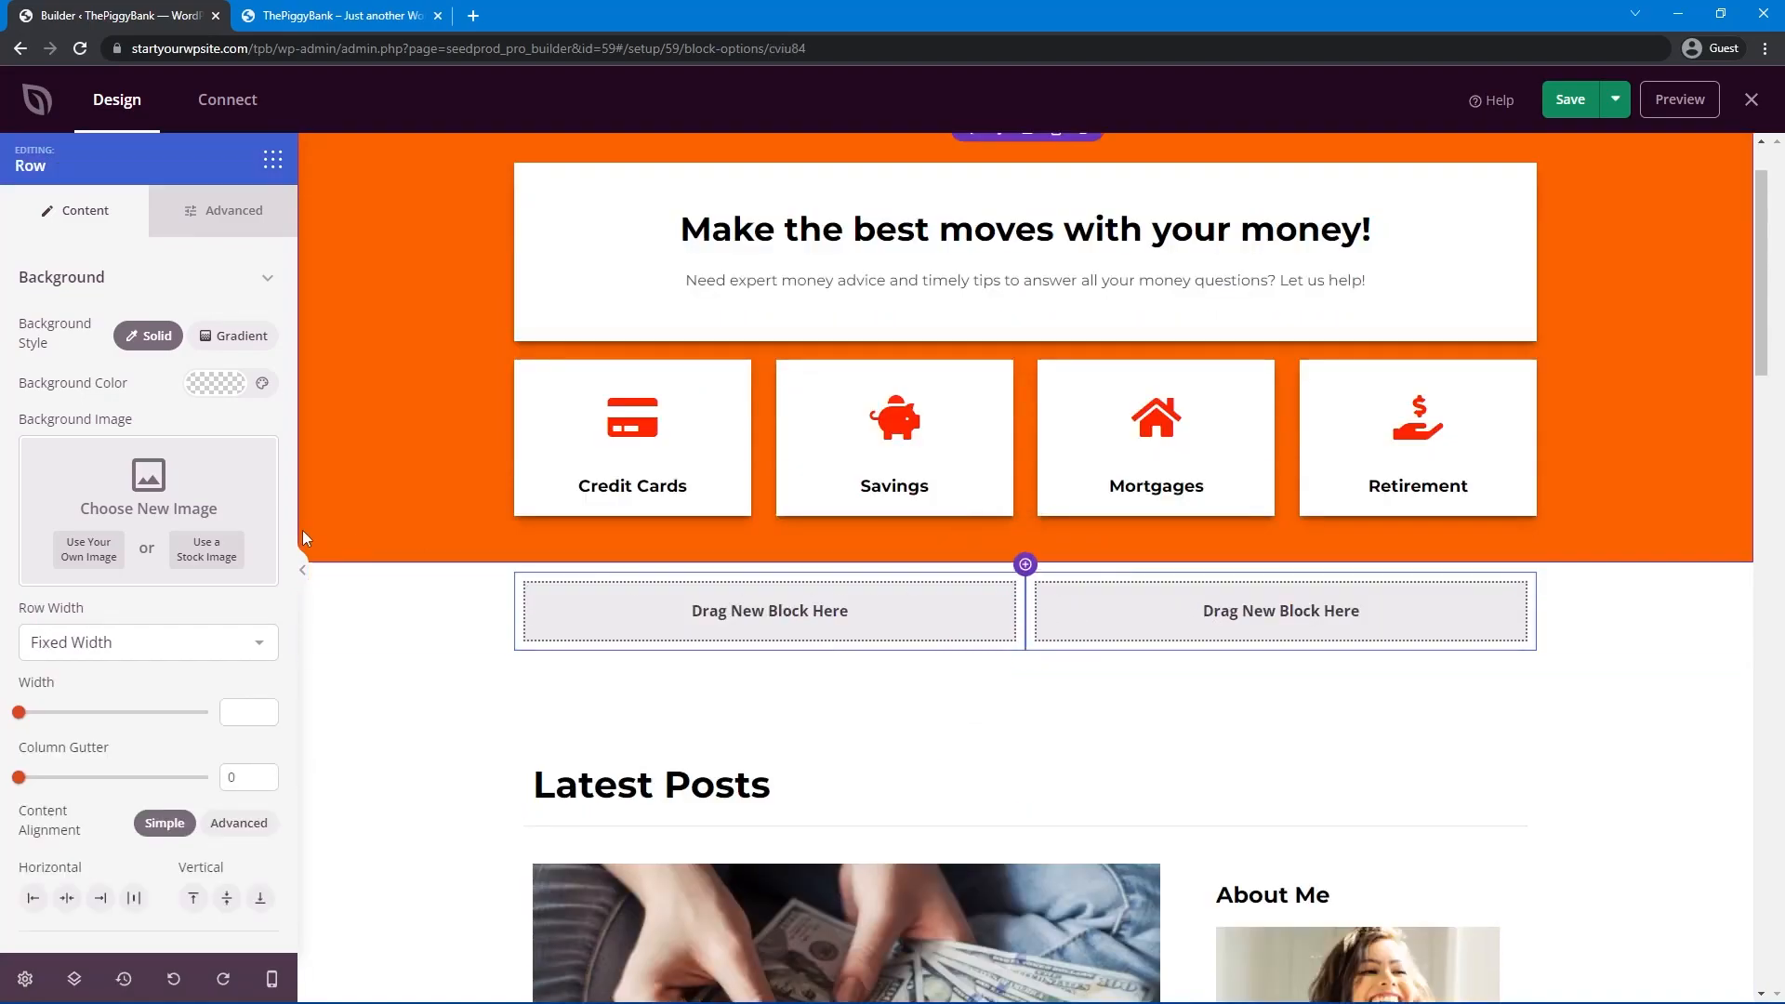
left_click(239, 713)
type("950")
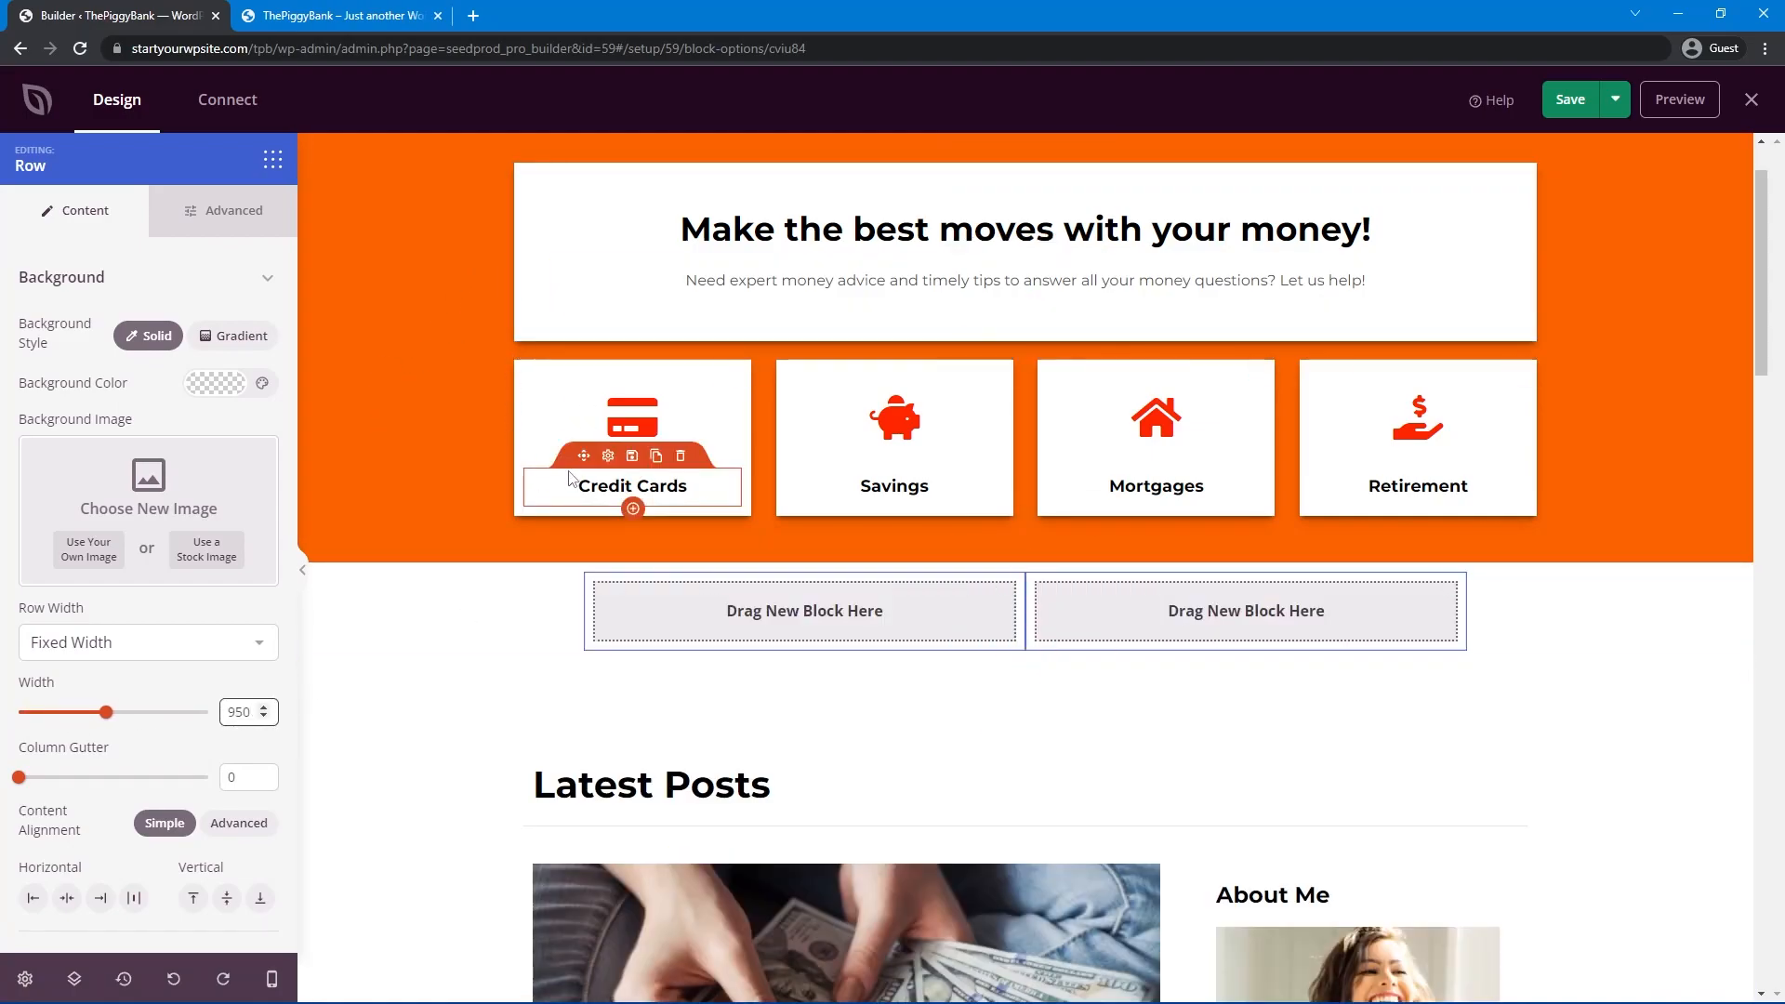
Find the Divider block and place it in the first column of the new row.
left_click(273, 160)
left_click(123, 229)
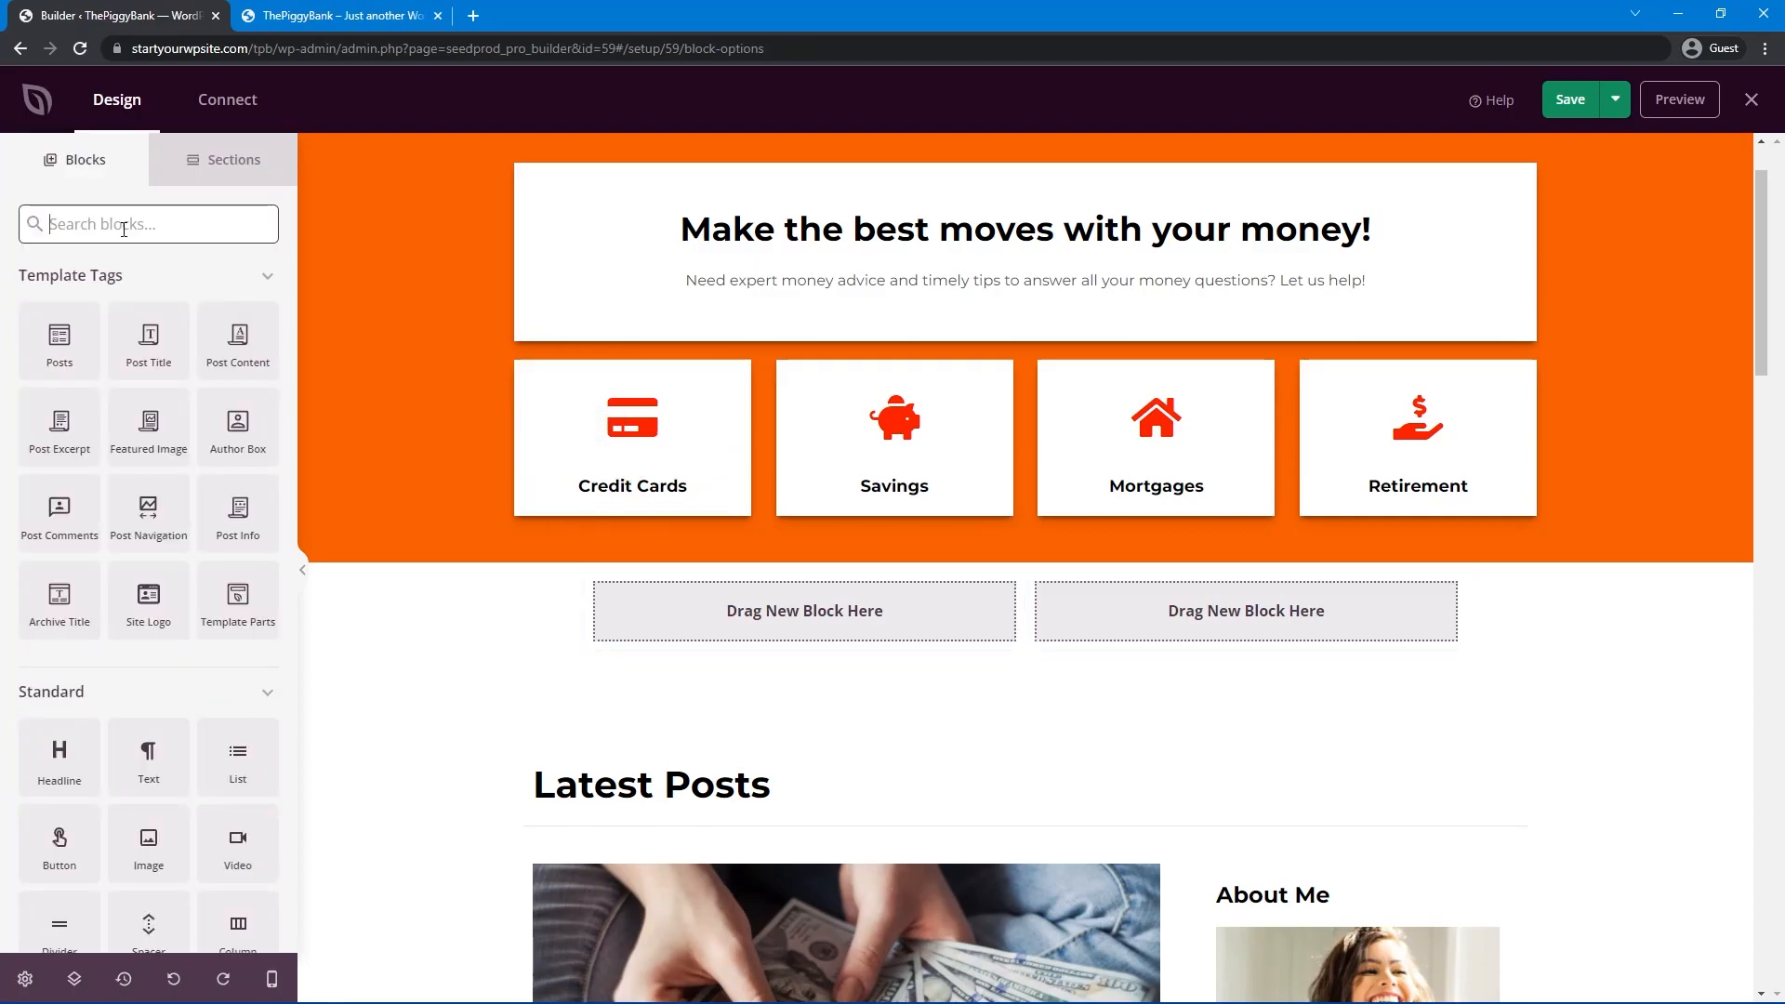
type("di")
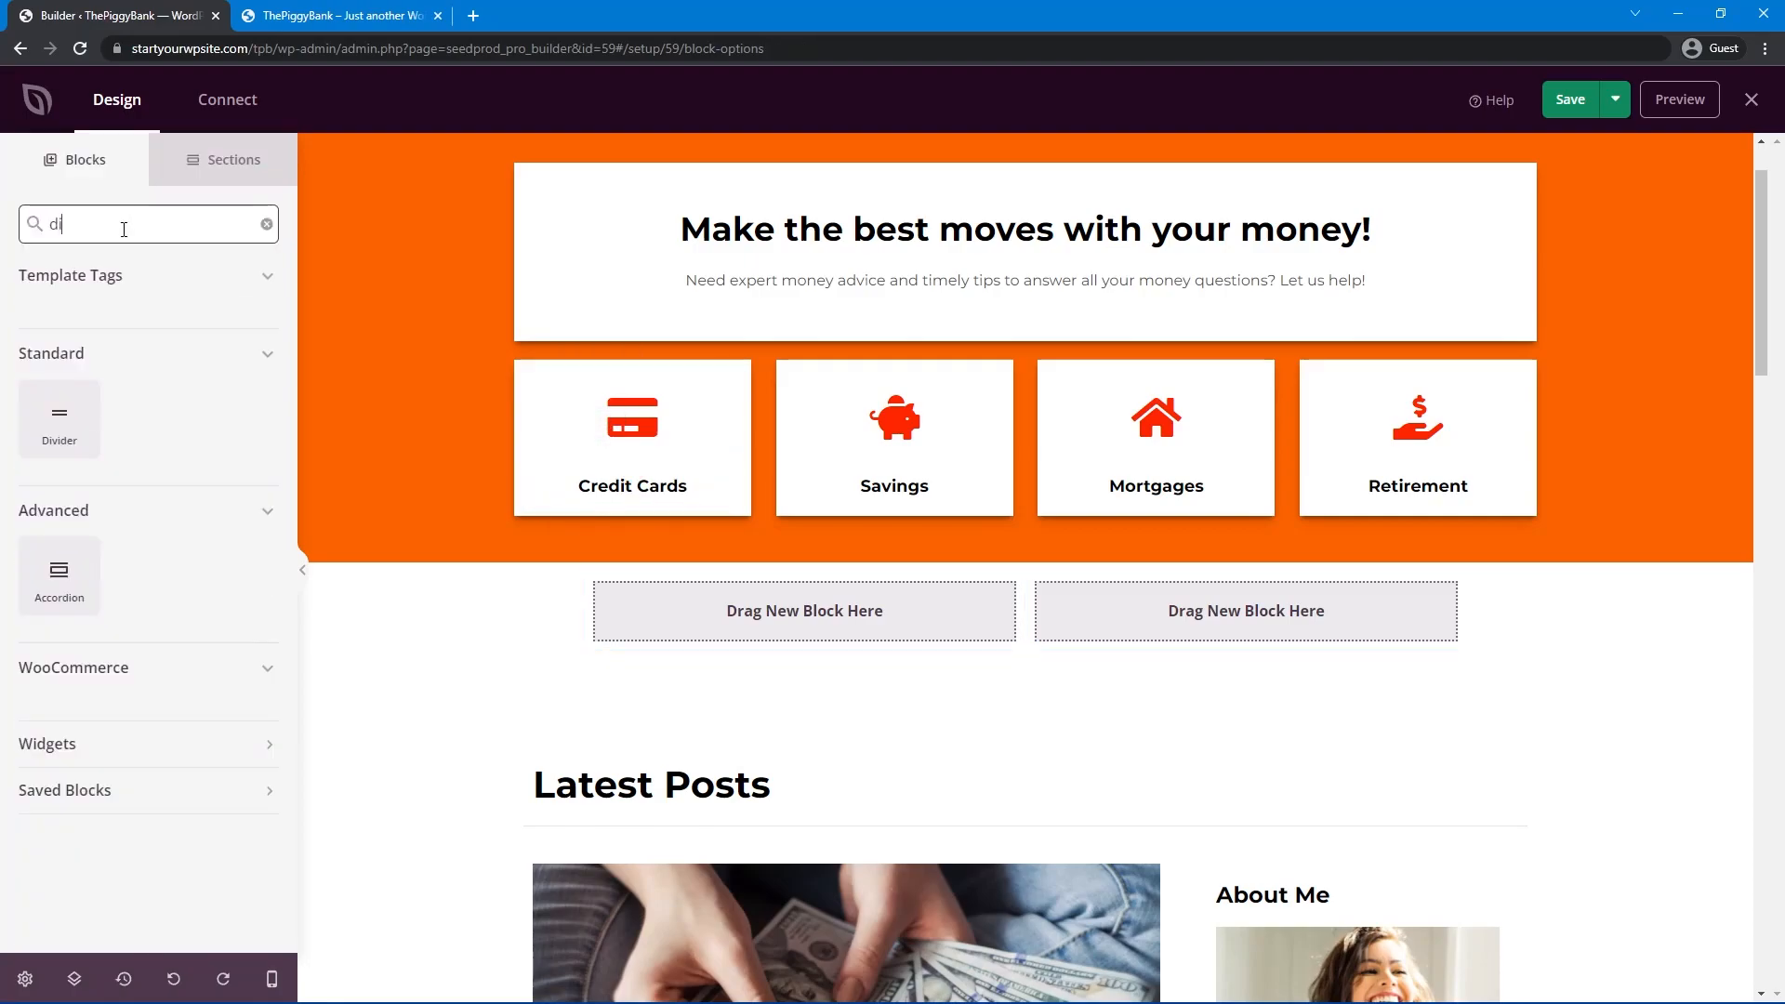
type("v")
left_click_drag(59, 419, 741, 610)
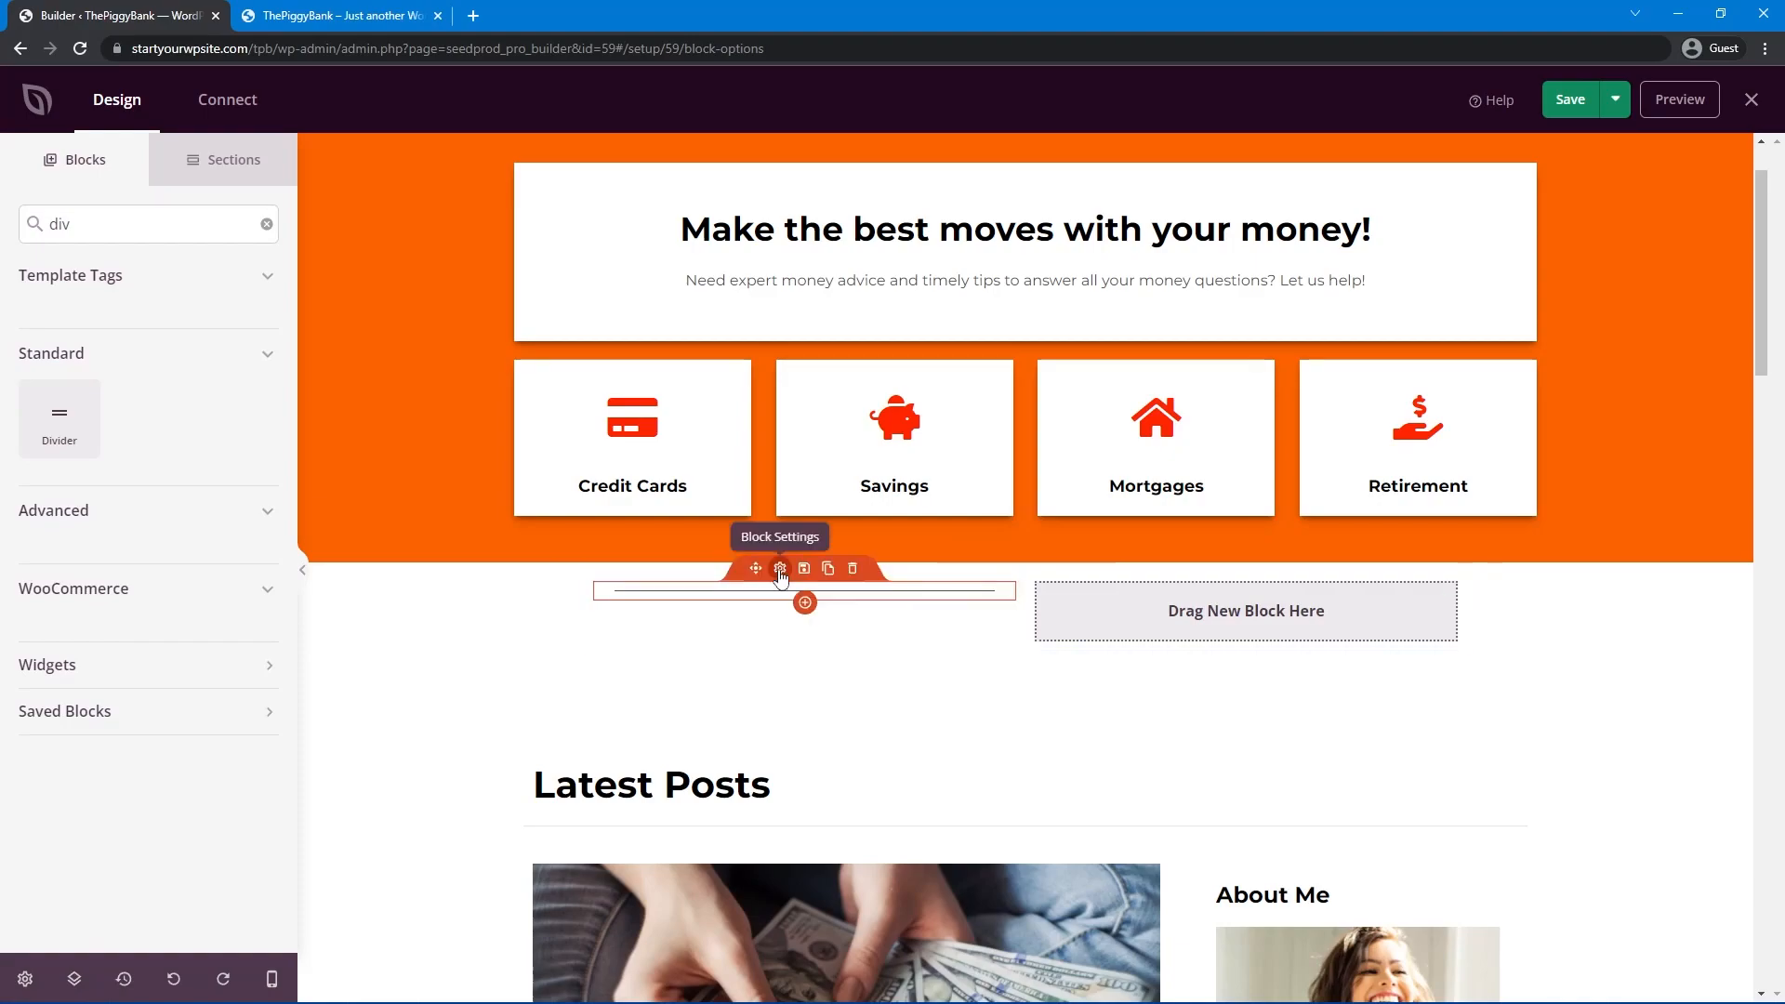
Style the divider in the hero section's orange with height 8, width 20 and left alignment.
left_click(774, 565)
left_click(205, 407)
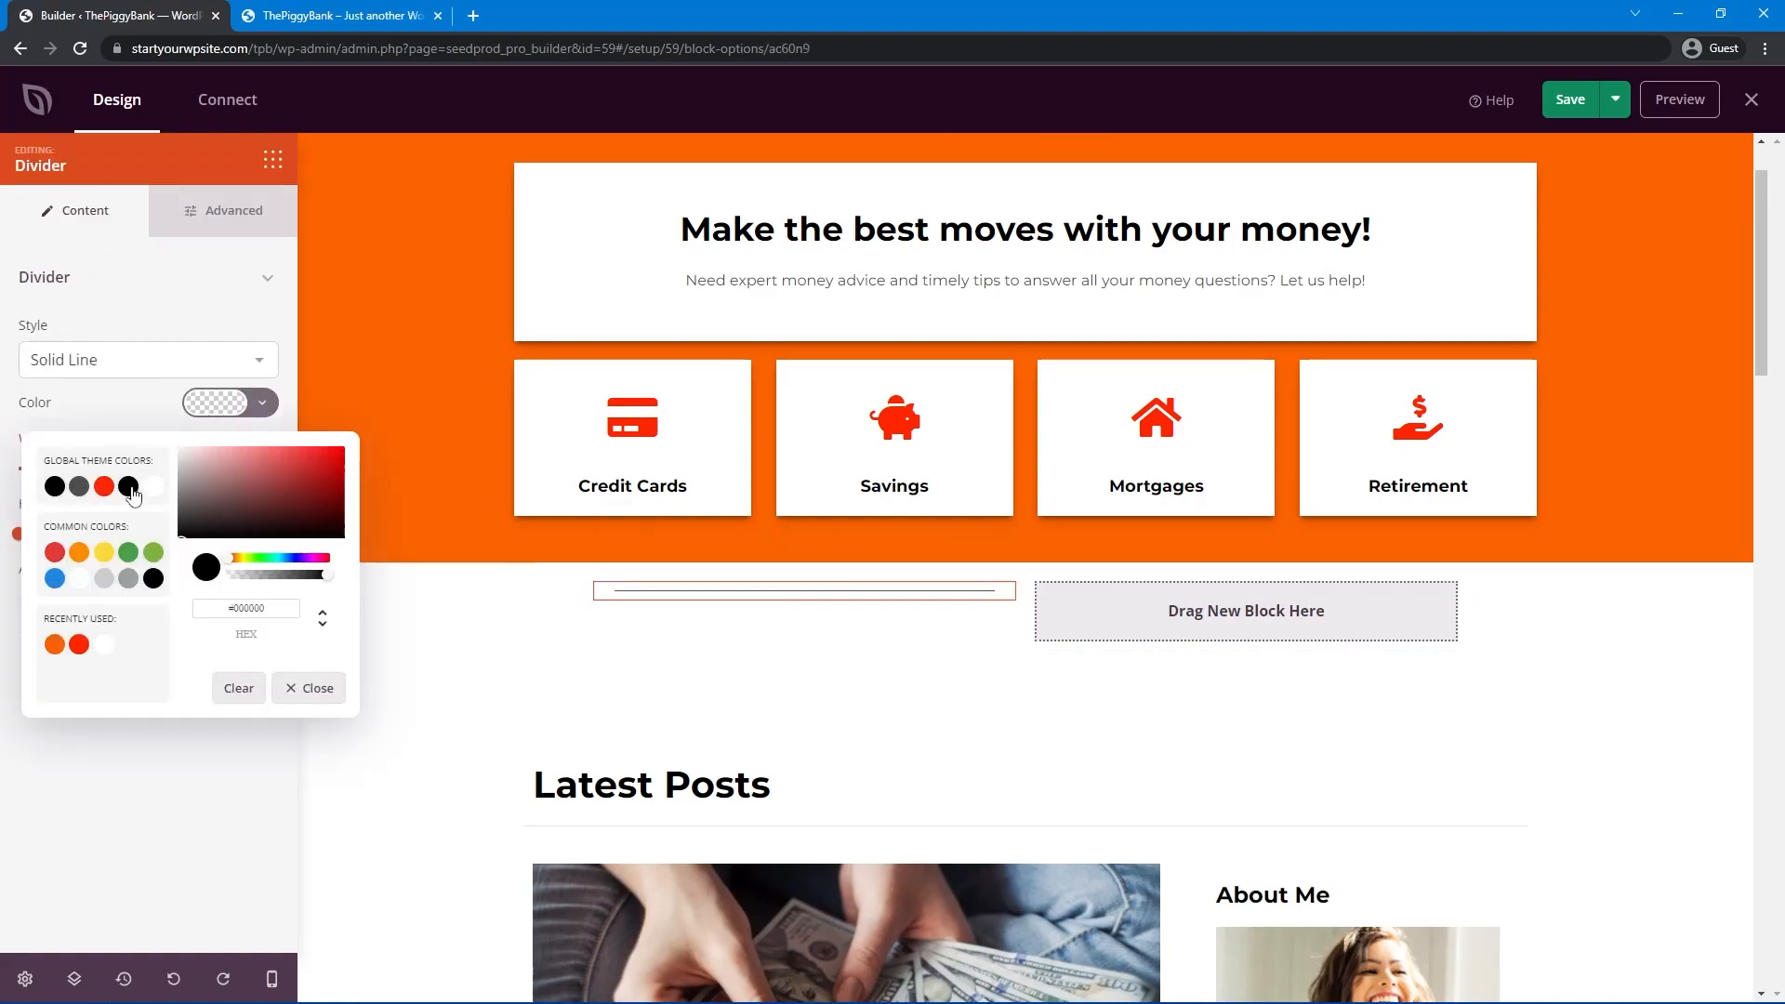
left_click(78, 554)
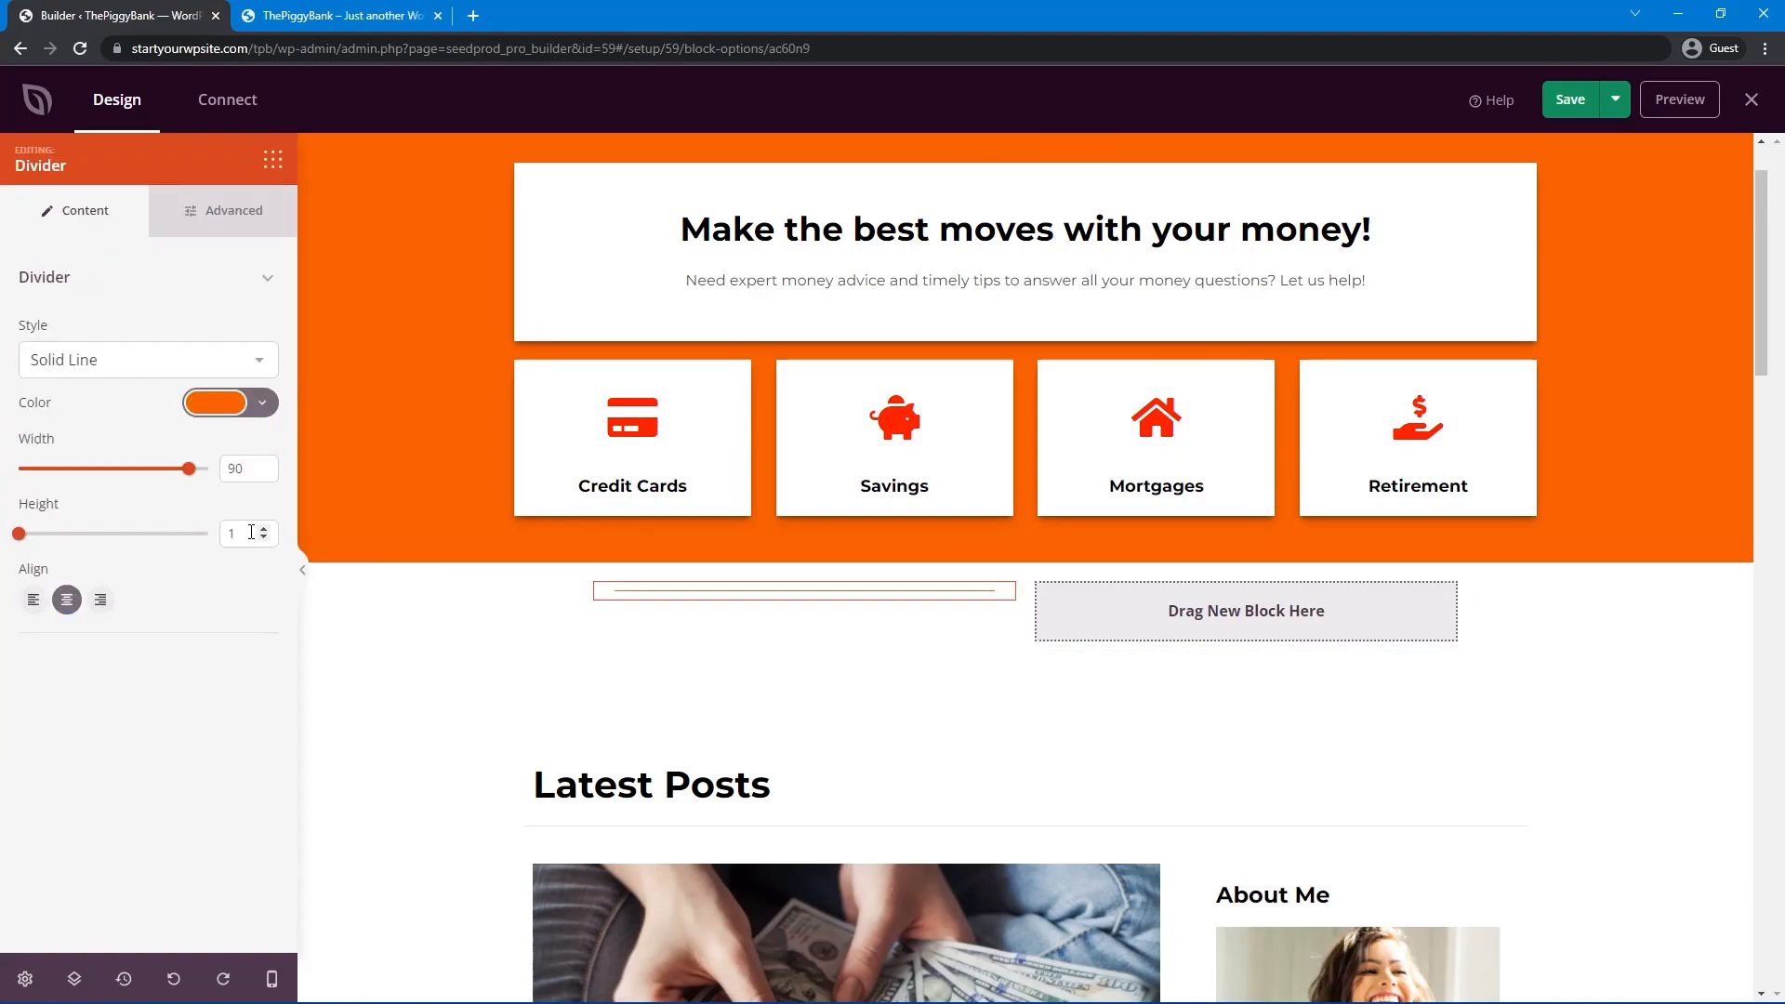
type("8")
left_click_drag(251, 534, 76, 469)
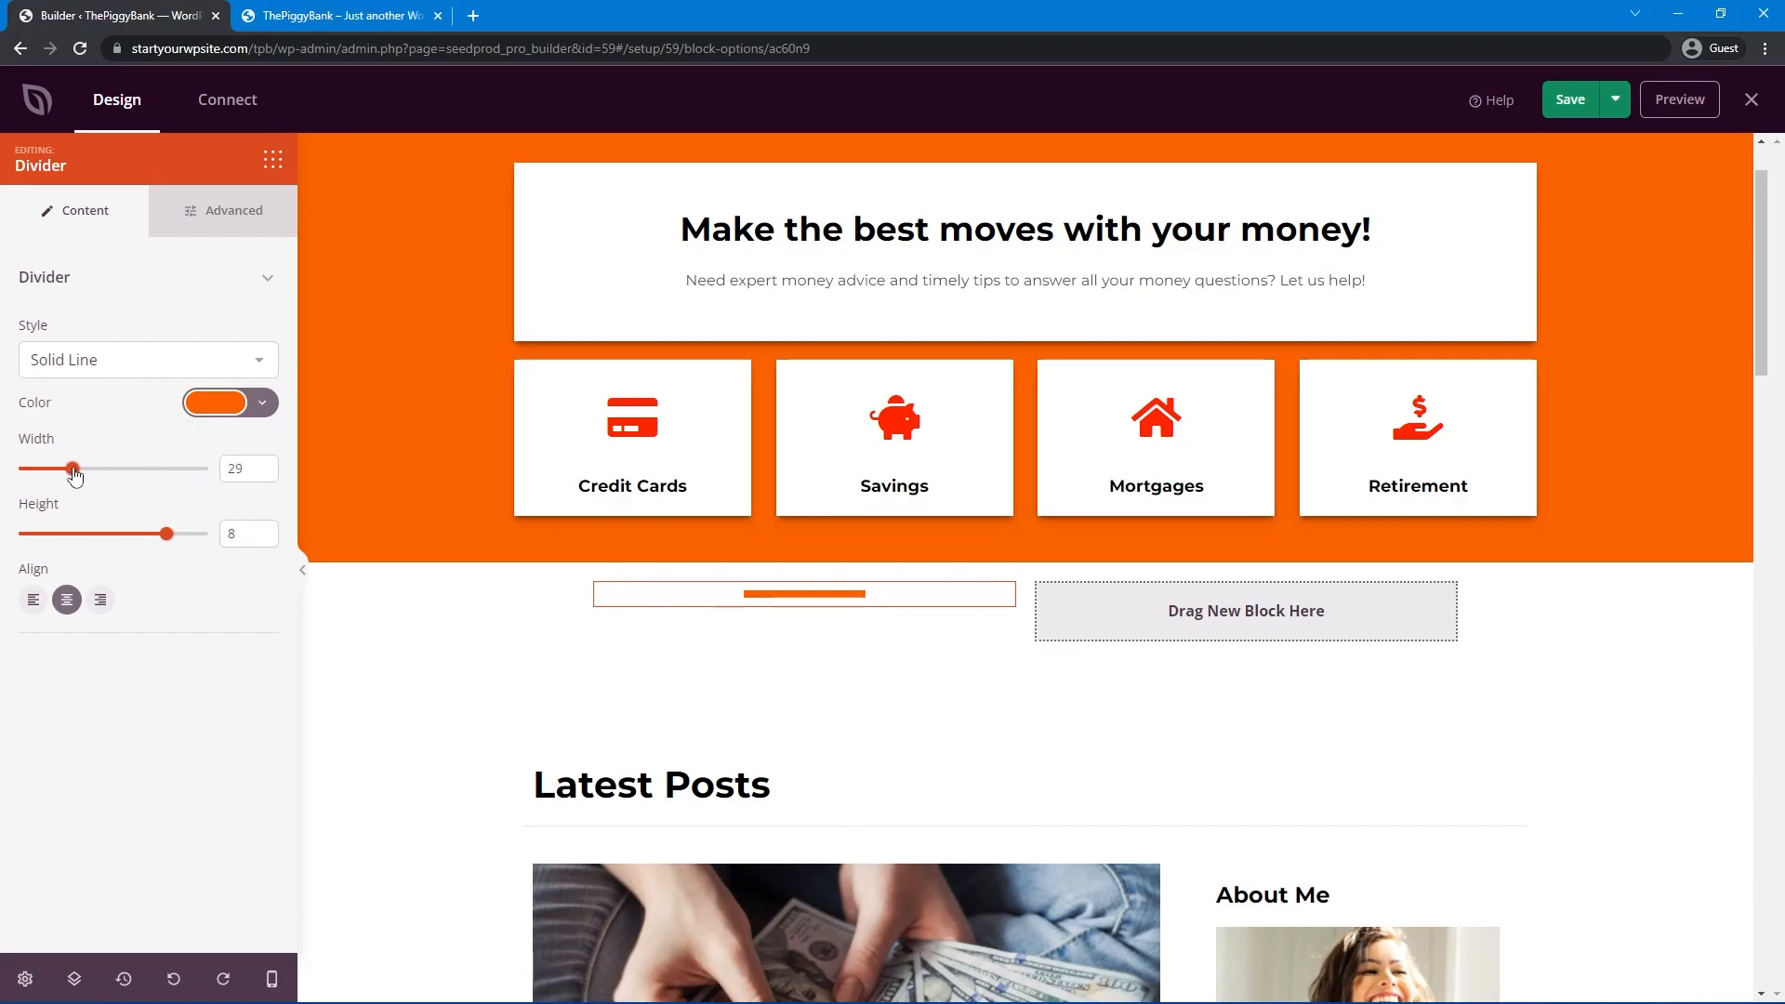
left_click_drag(75, 470, 54, 471)
left_click(34, 601)
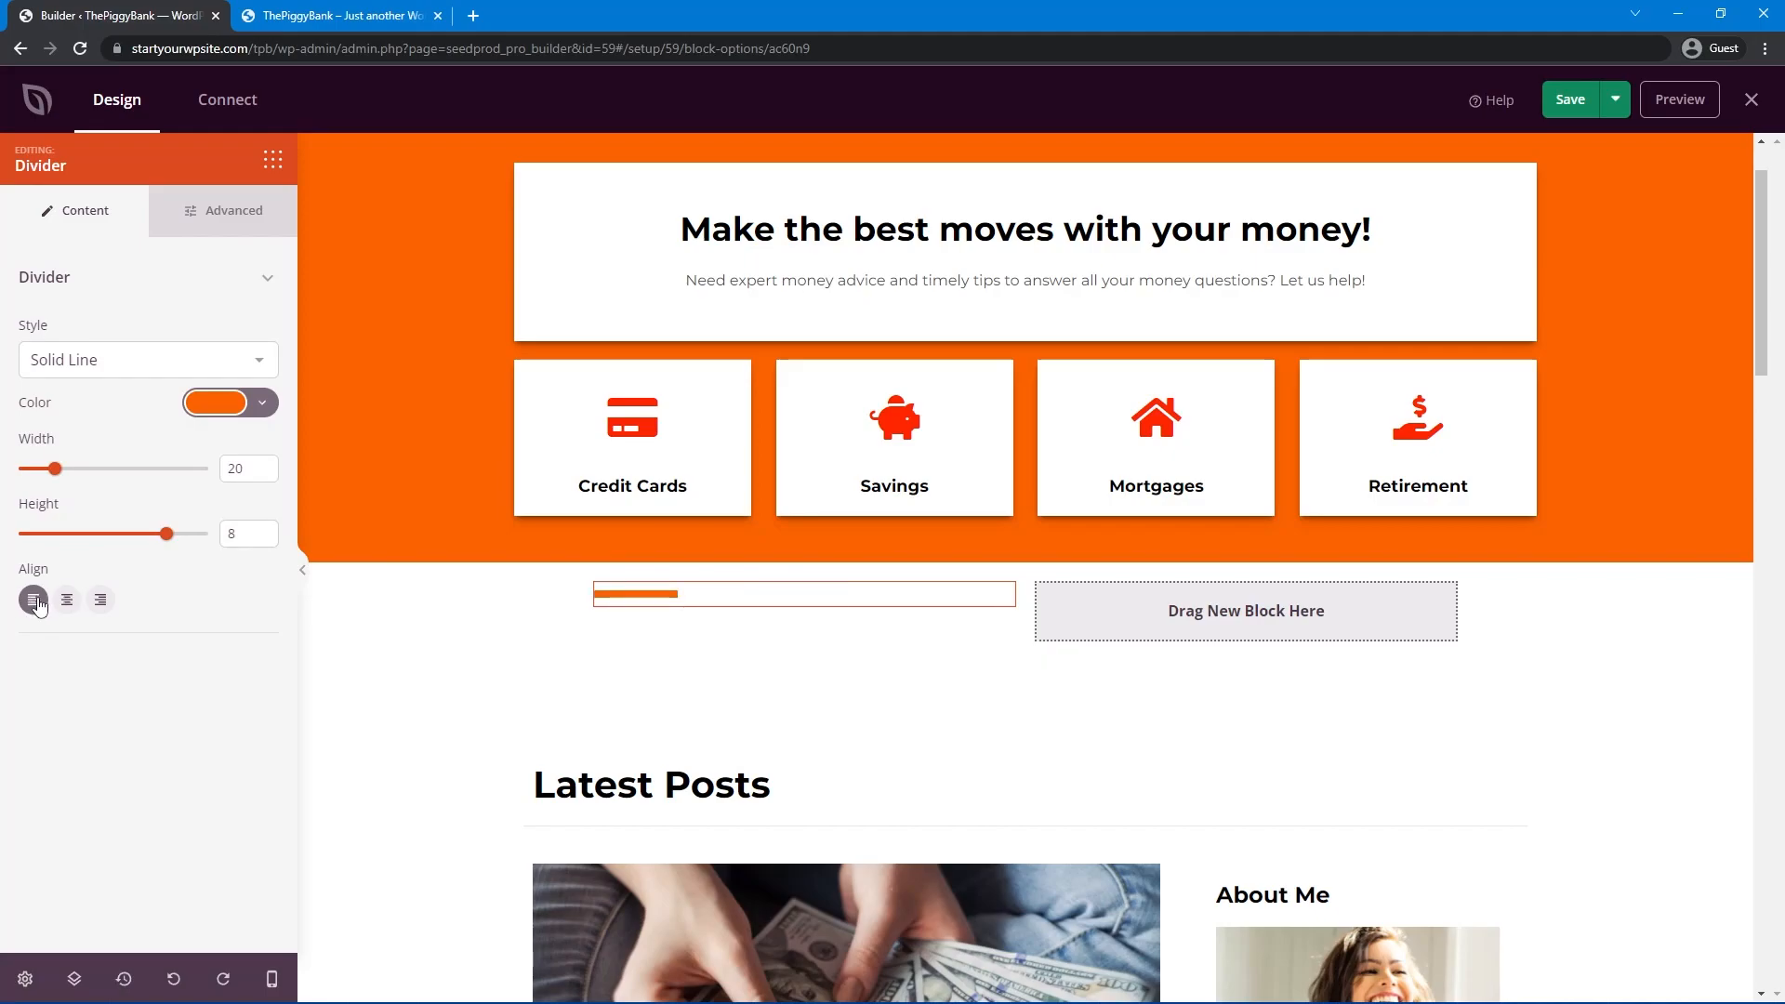
Clear the block search and add a Headline block beneath the orange divider.
left_click(272, 159)
double_click(146, 226)
key("BackSpace")
left_click_drag(59, 755, 723, 639)
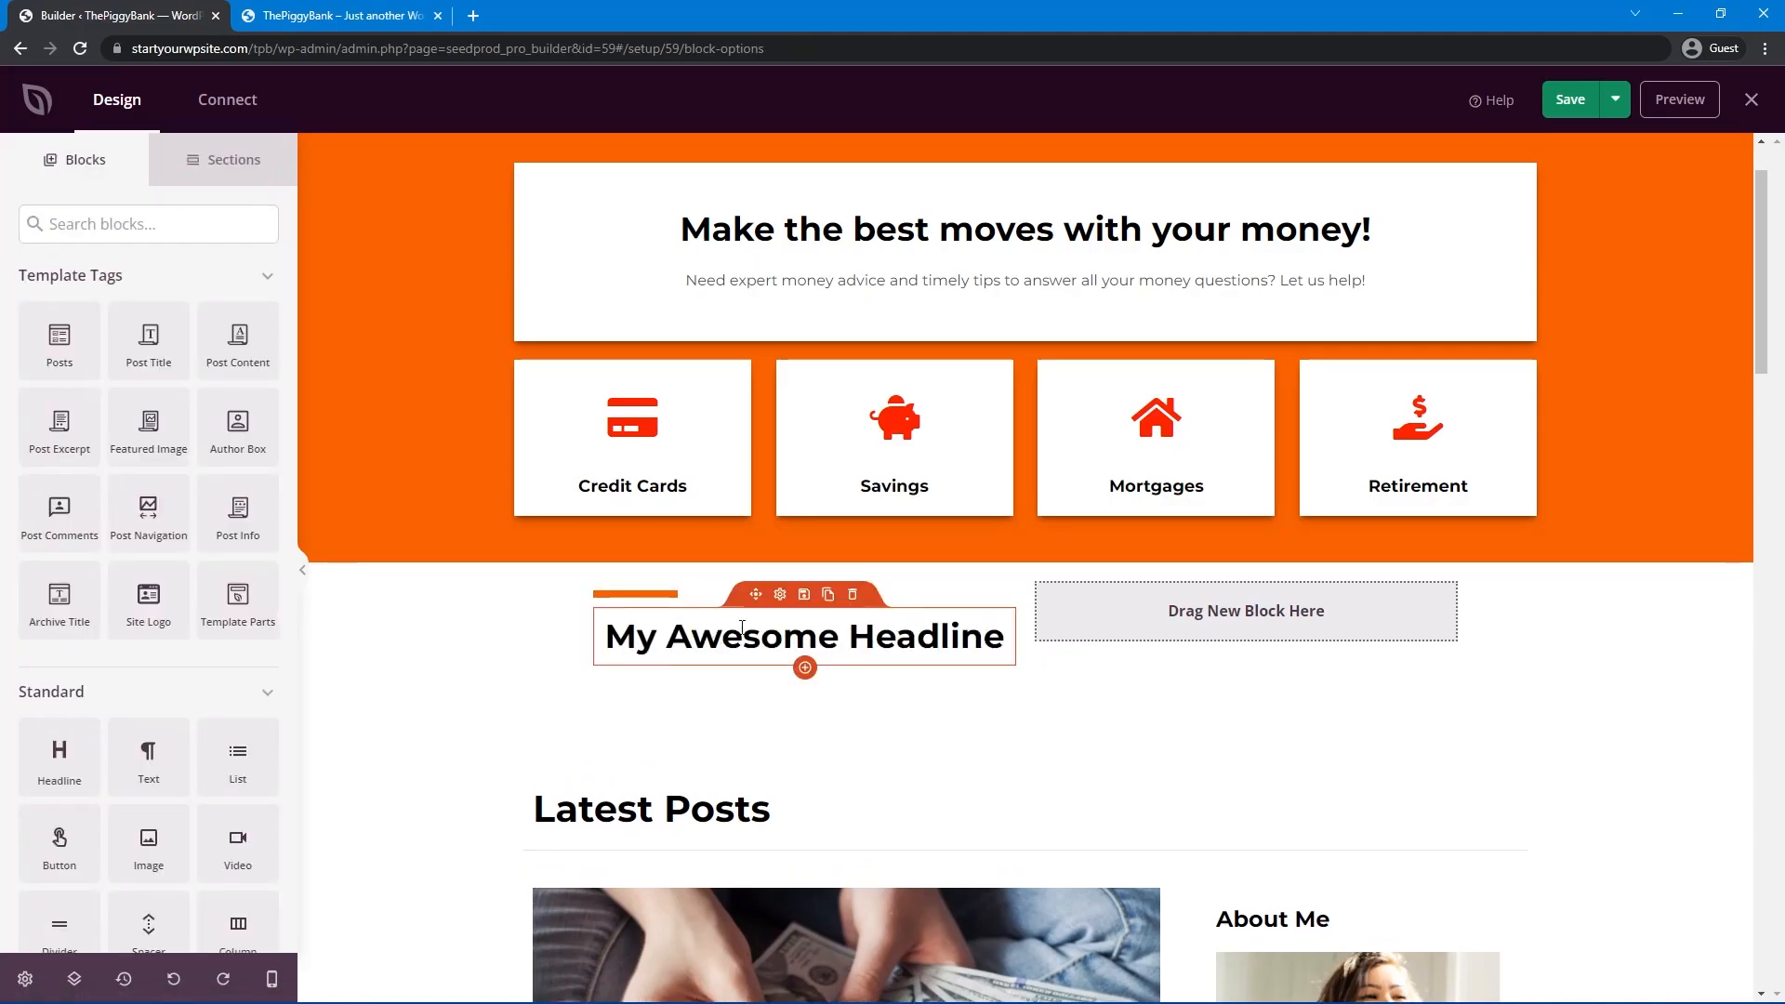
Change the new headline to "The top credit cards for Canadians", left-aligned at level H4.
left_click(780, 594)
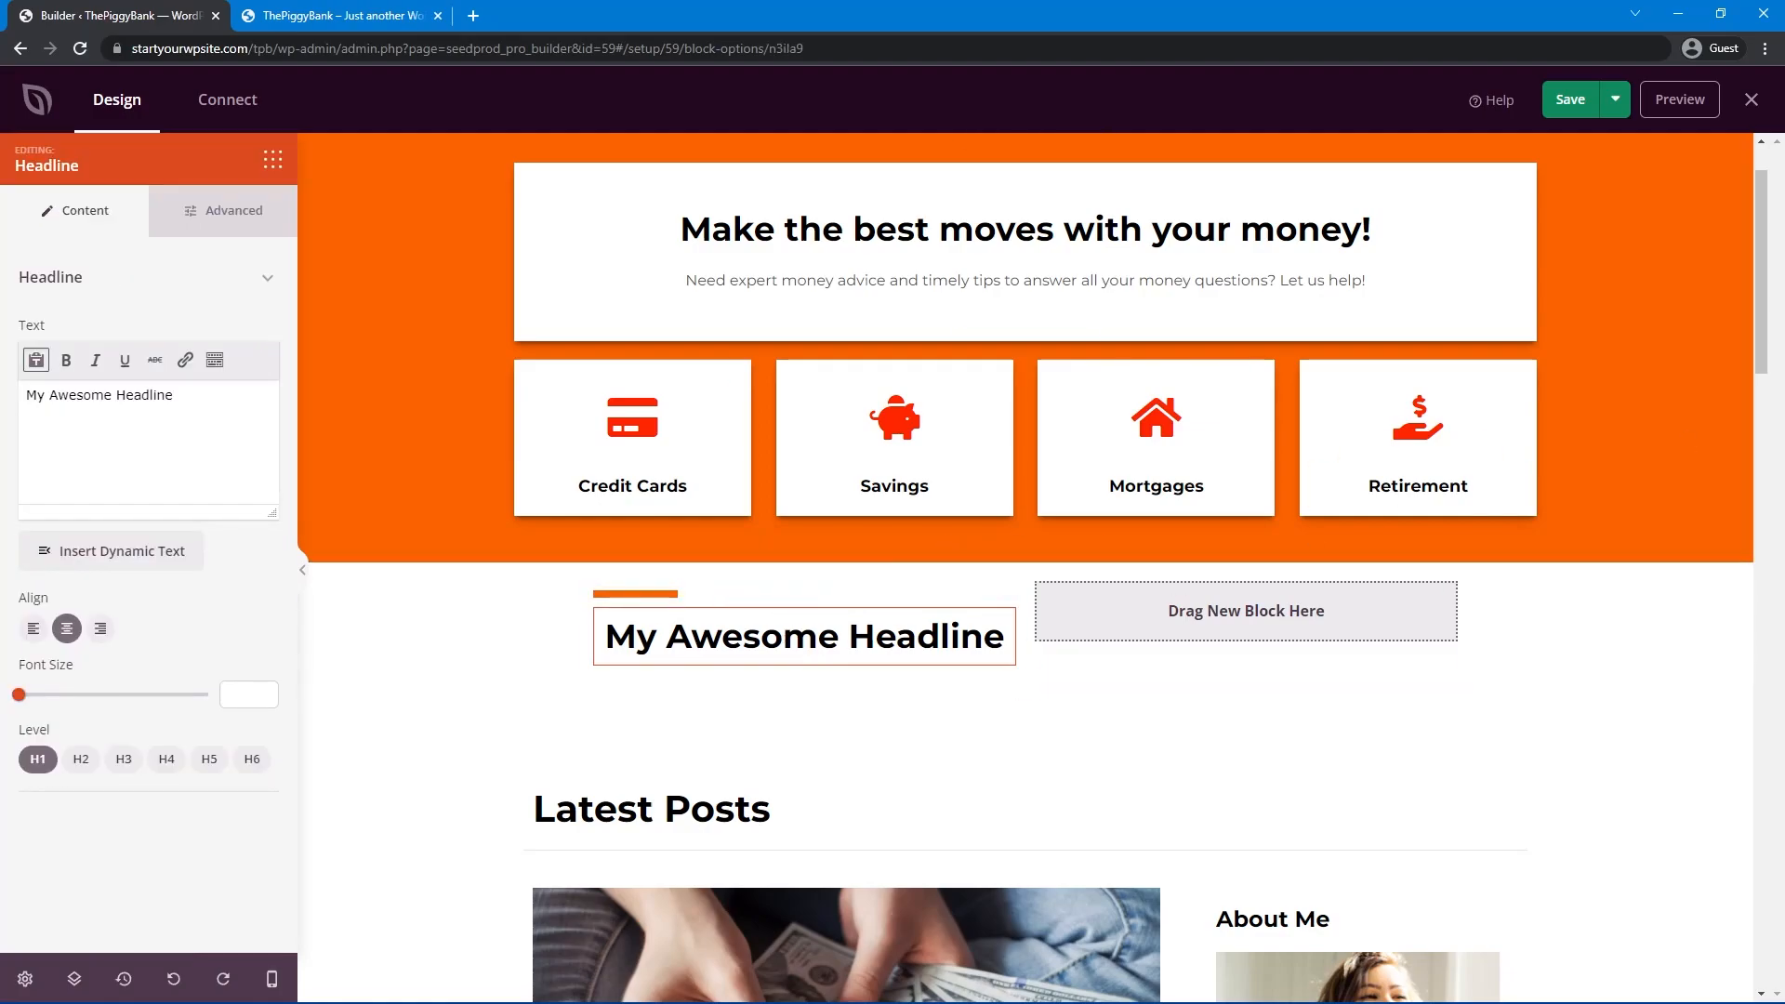
key("ctrl+a")
type("The top credit cards for Canadians")
left_click(33, 629)
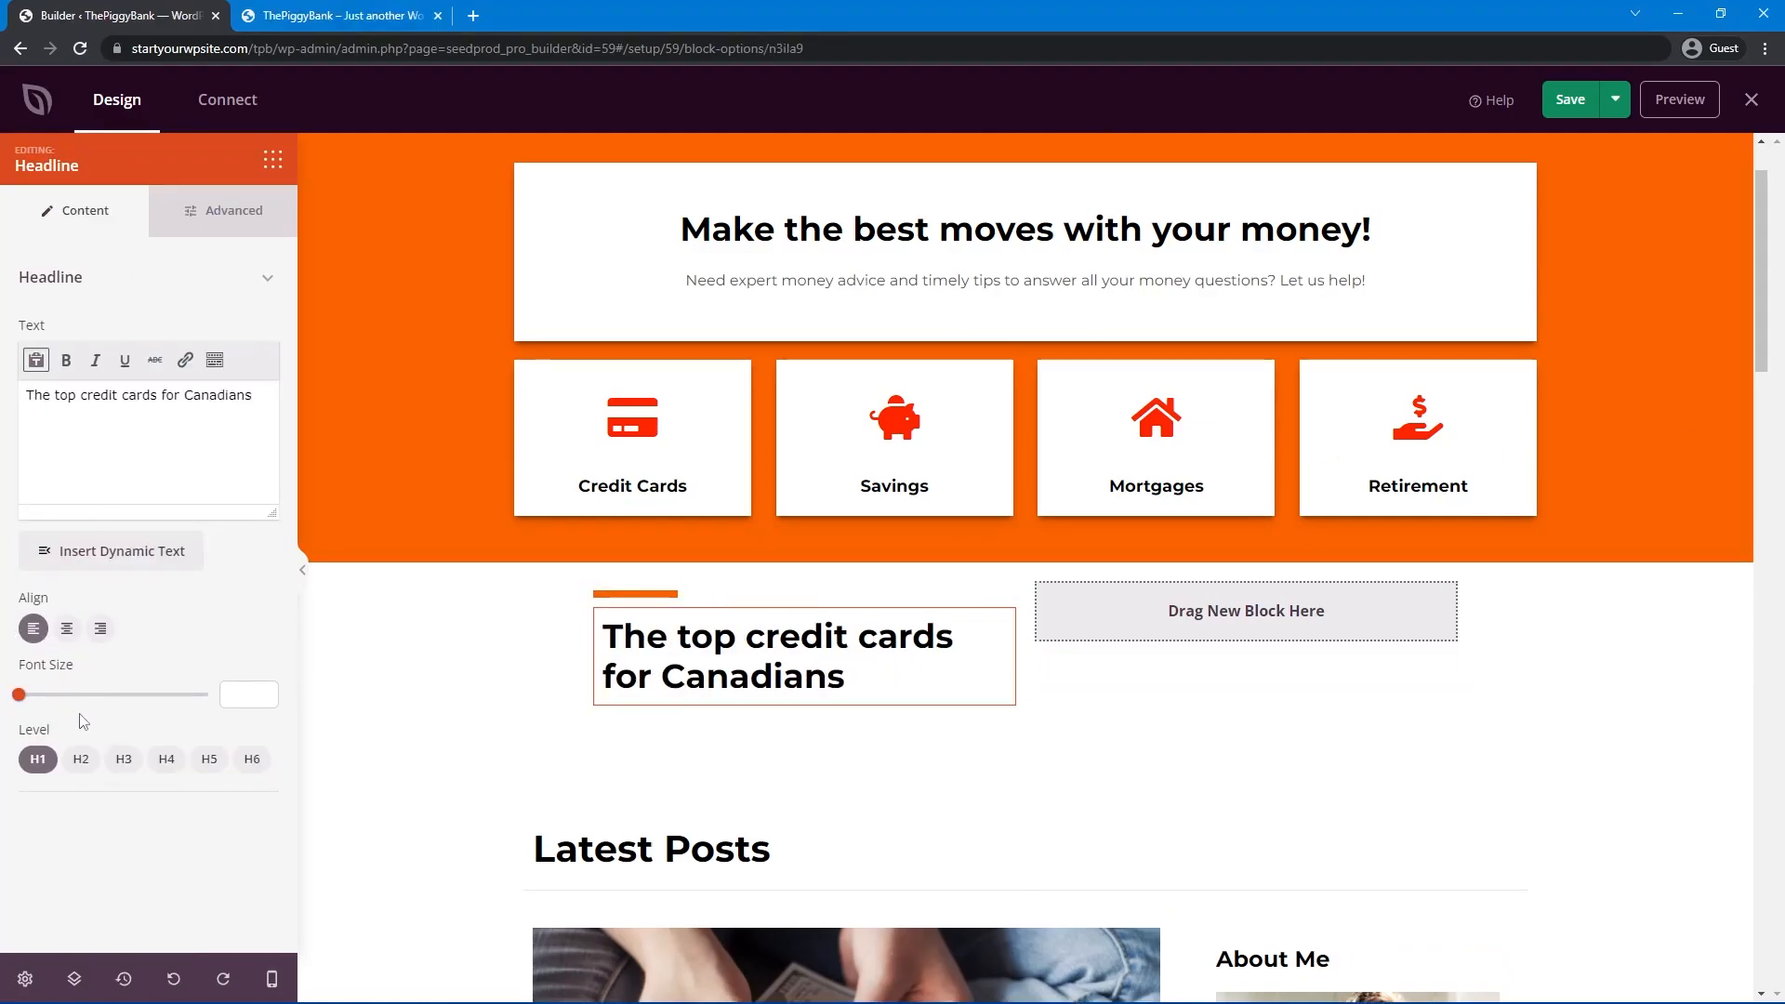
left_click(166, 760)
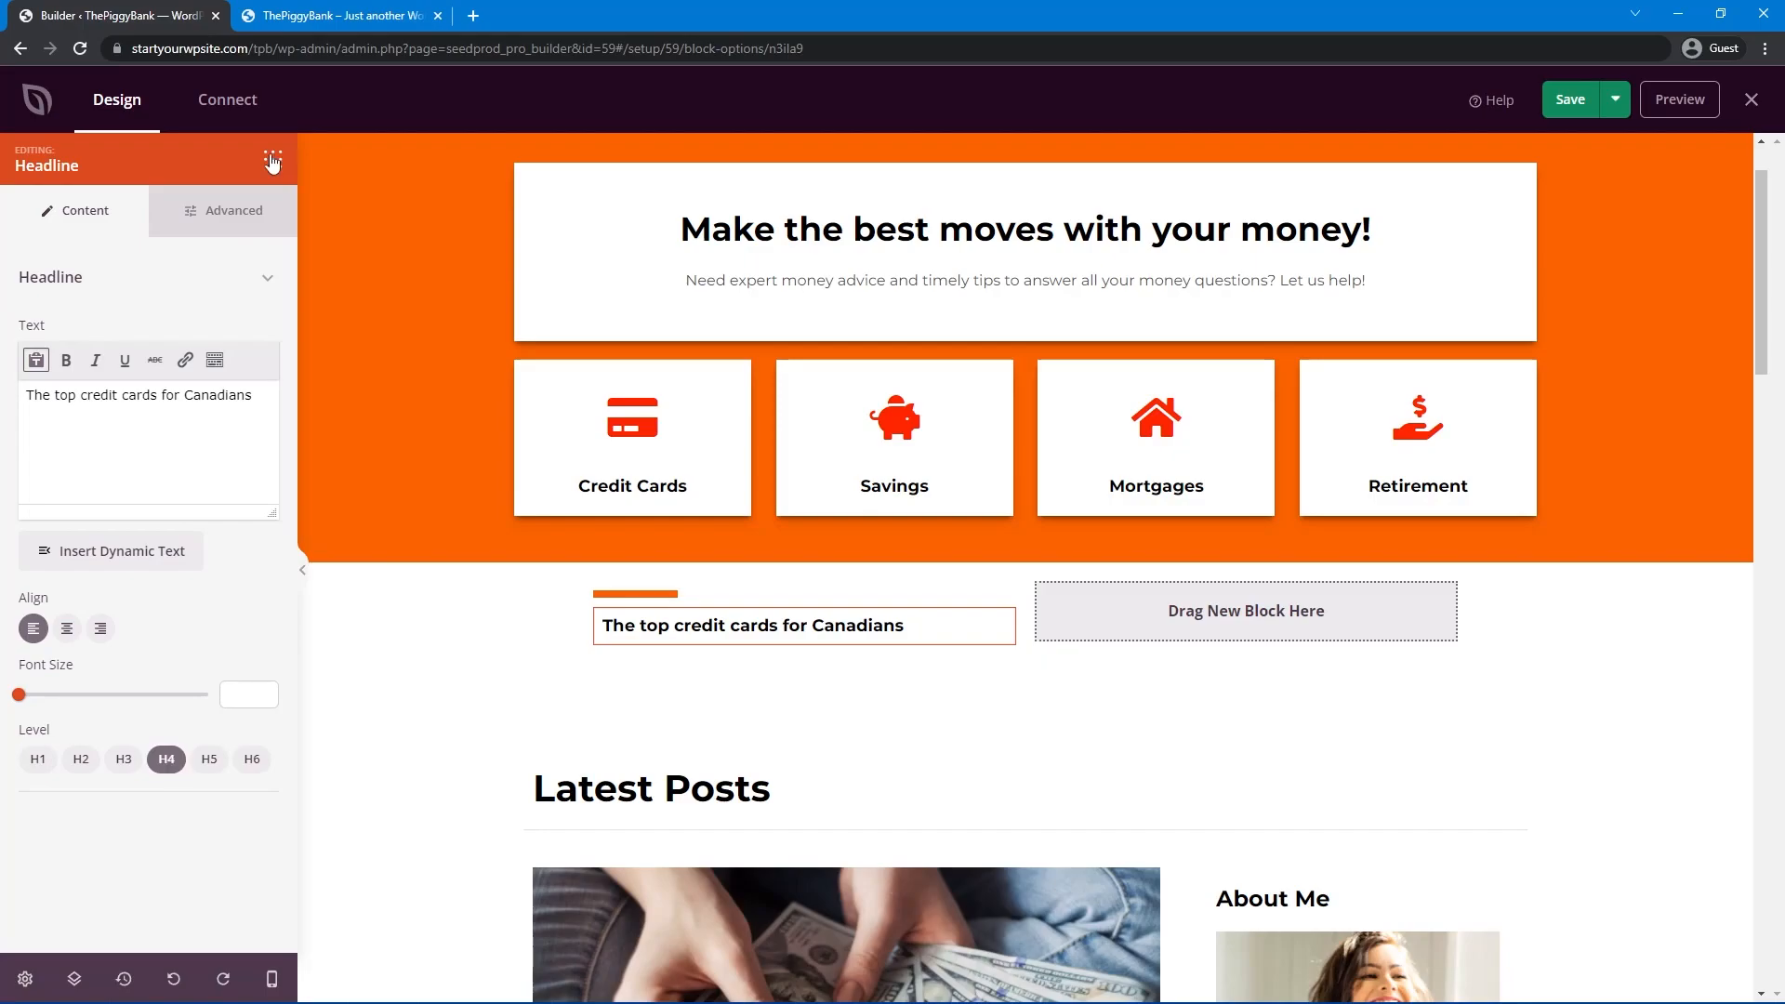
Add a Text block under the headline reading "We can help you find the right card for your wallet.".
left_click(273, 159)
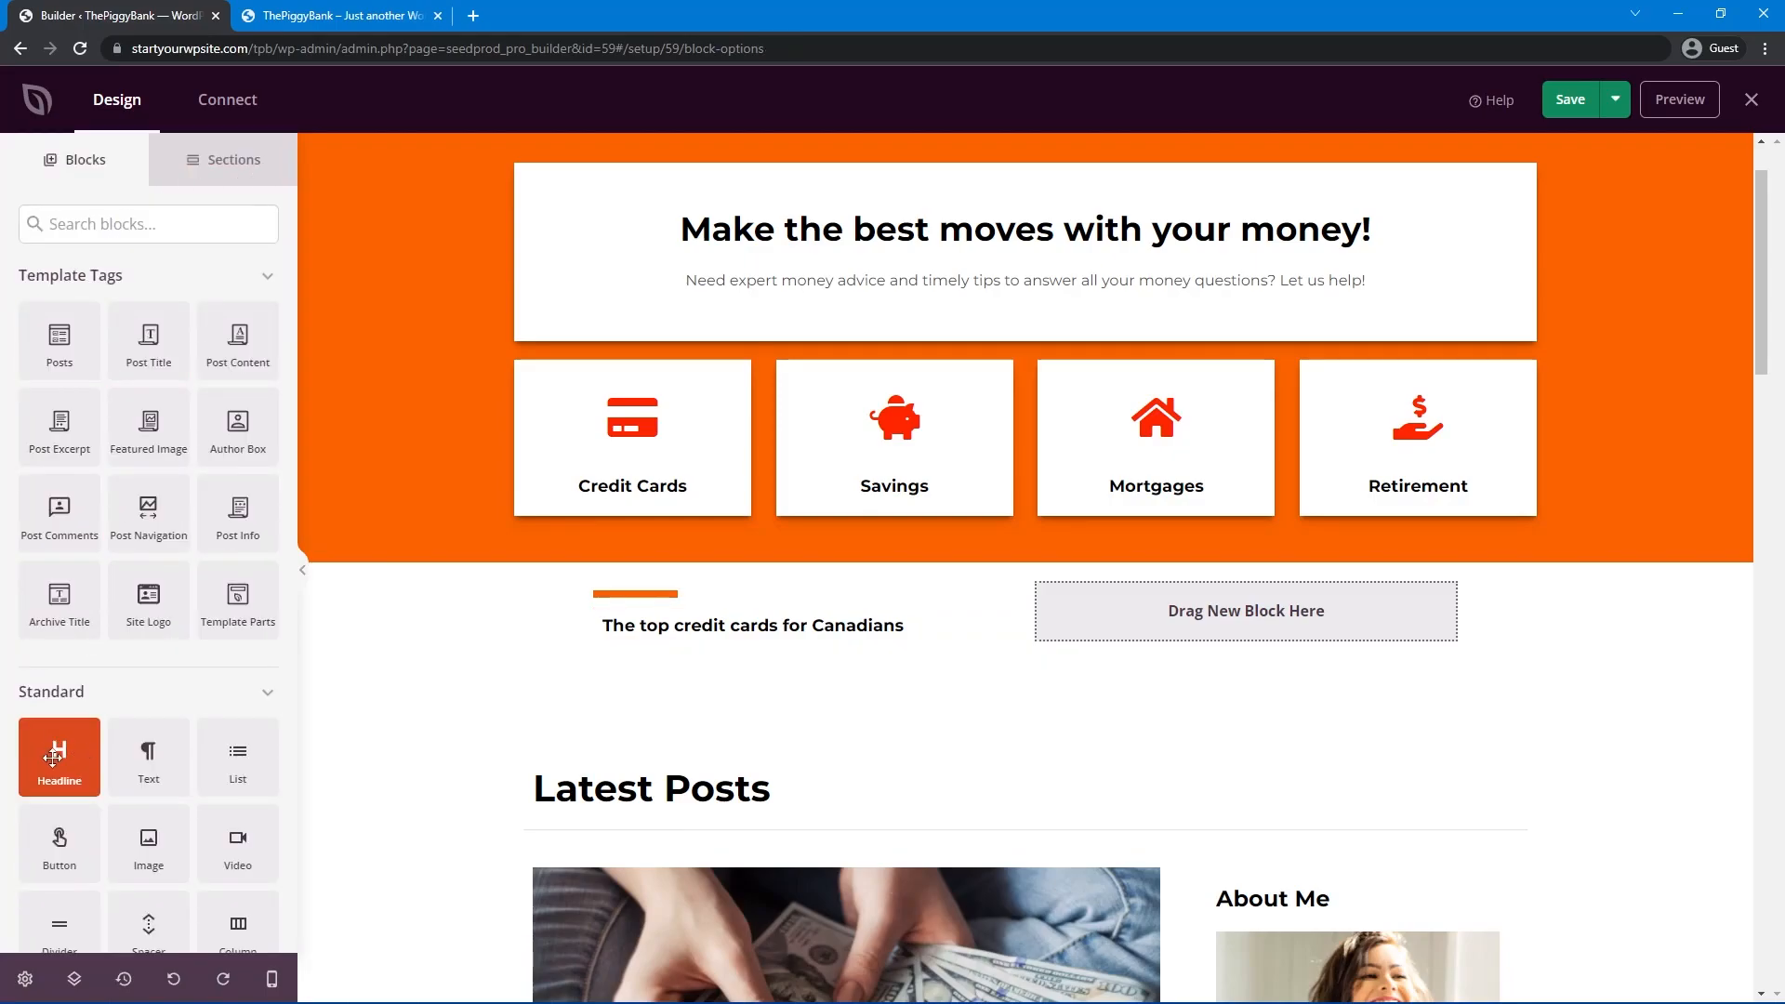
left_click_drag(718, 650, 760, 636)
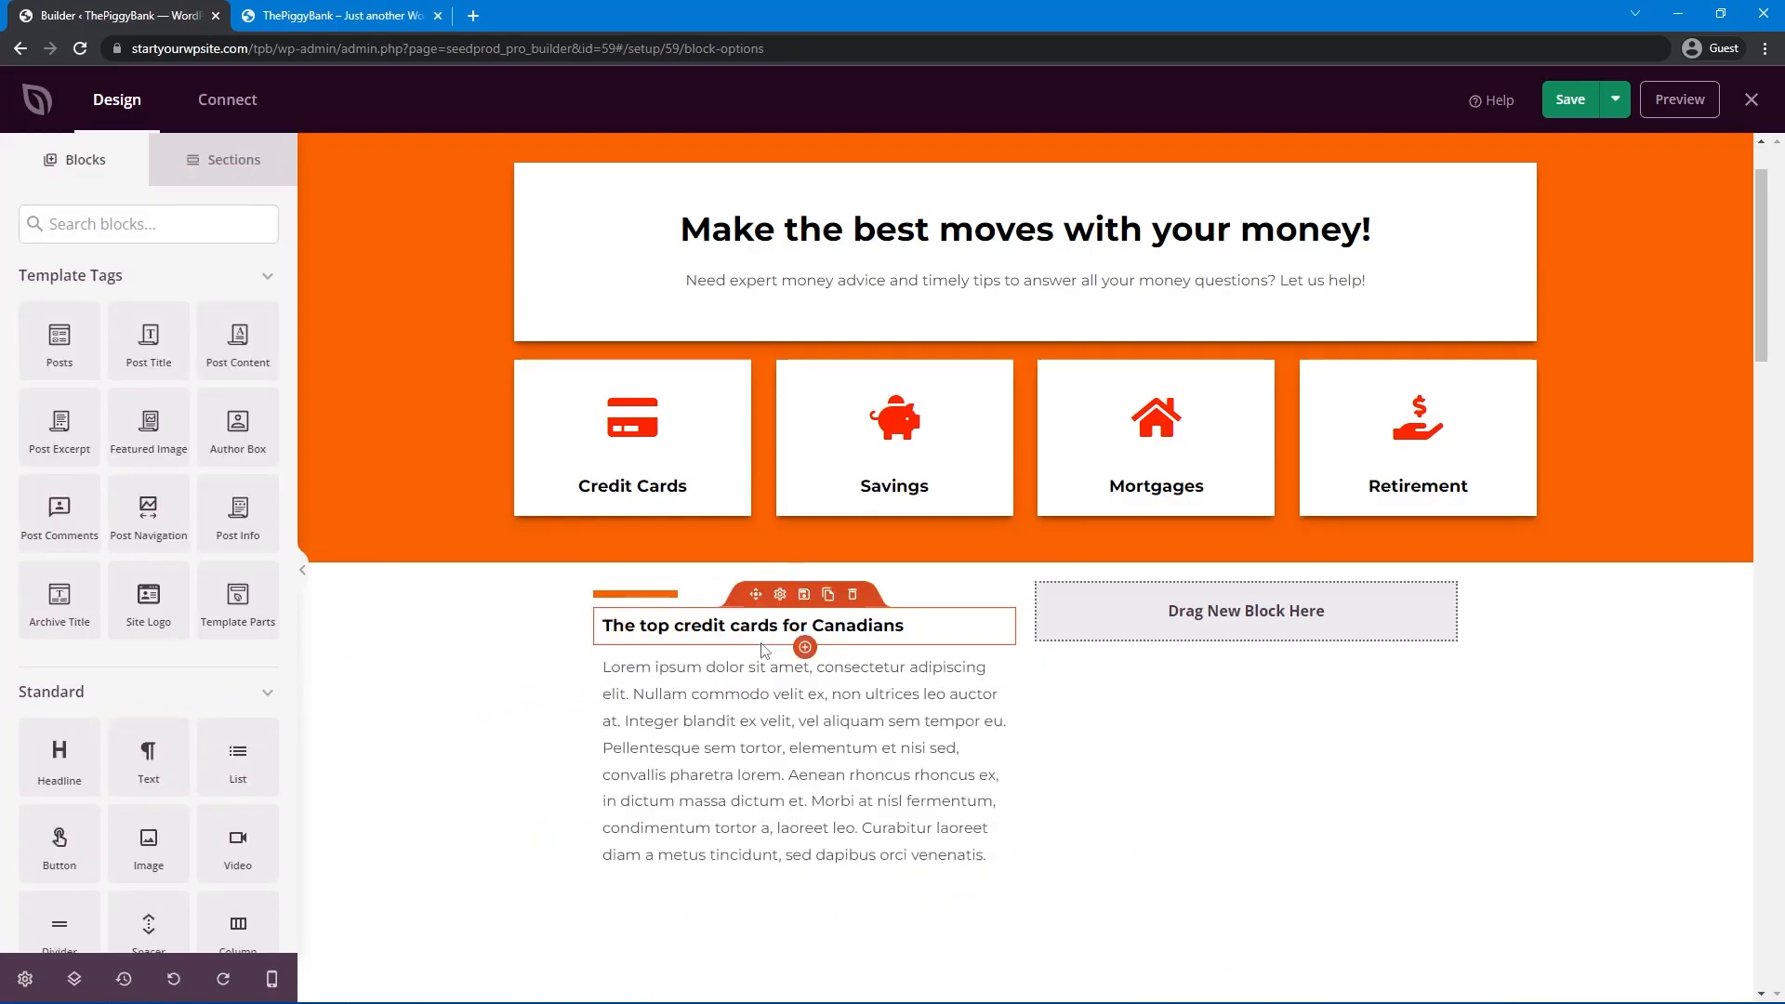
left_click(774, 642)
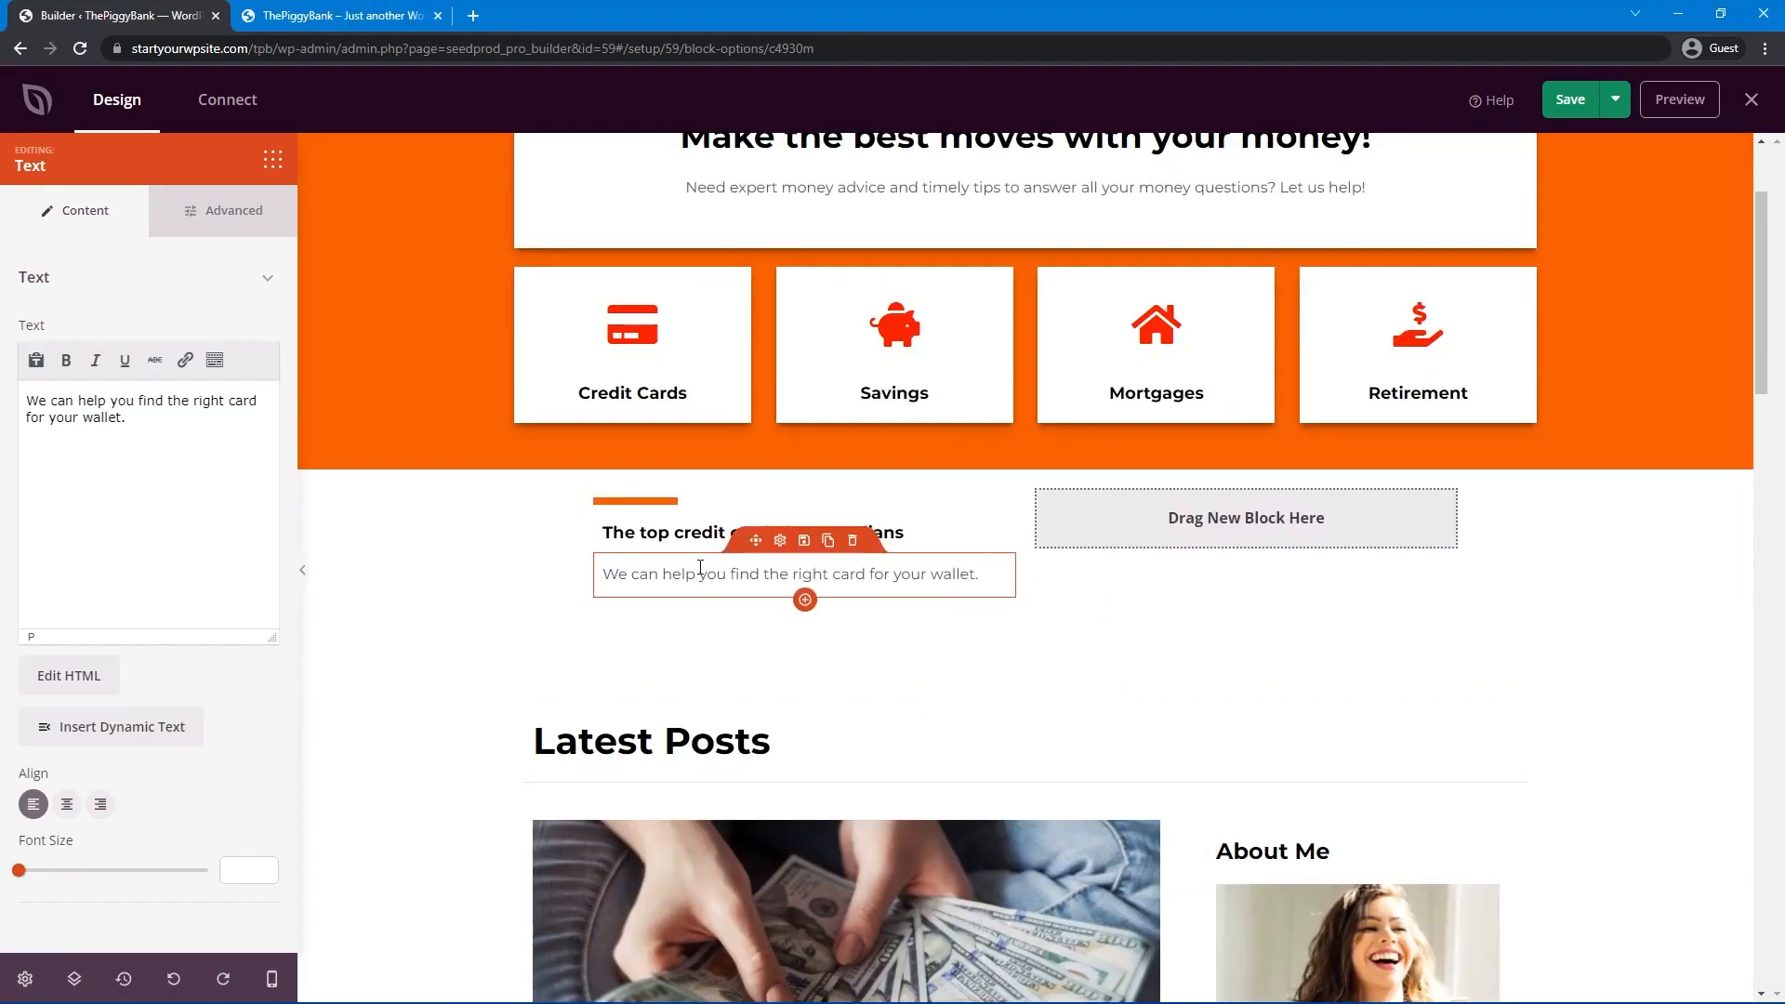
Add a List block below the text with five items reading "The best credit cards in Canada".
left_click(272, 160)
left_click(106, 222)
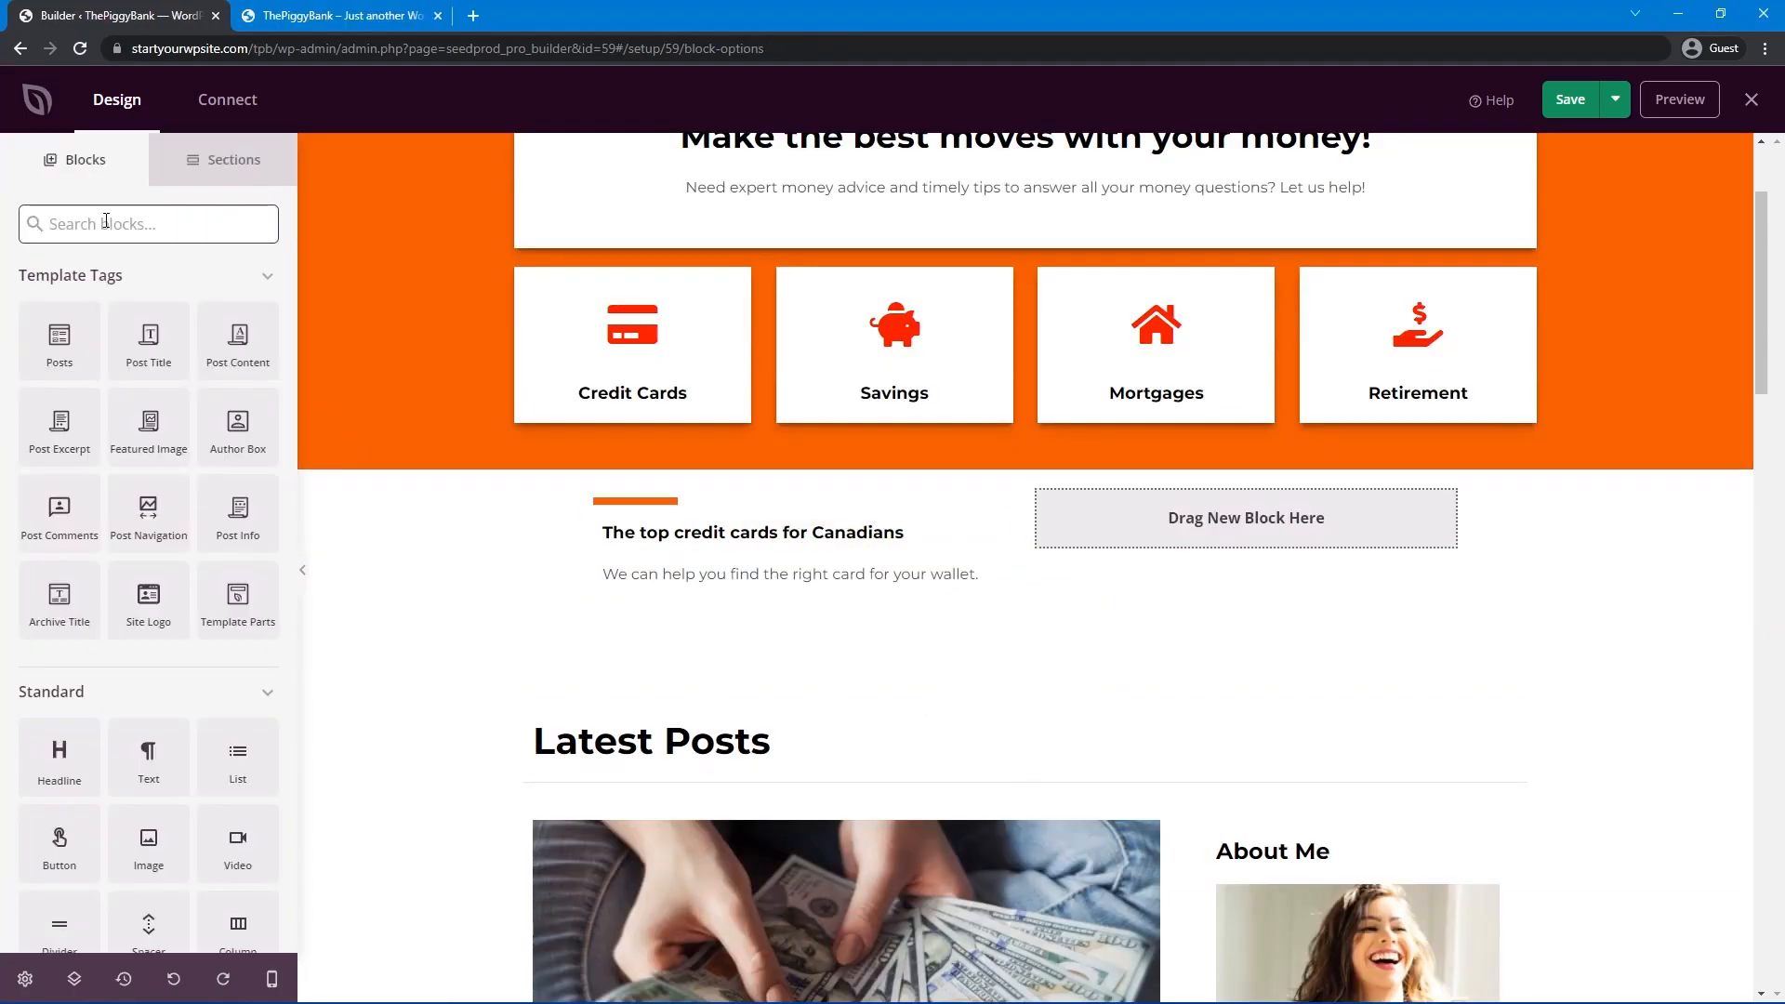
type("list")
left_click_drag(60, 416, 756, 633)
left_click(779, 587)
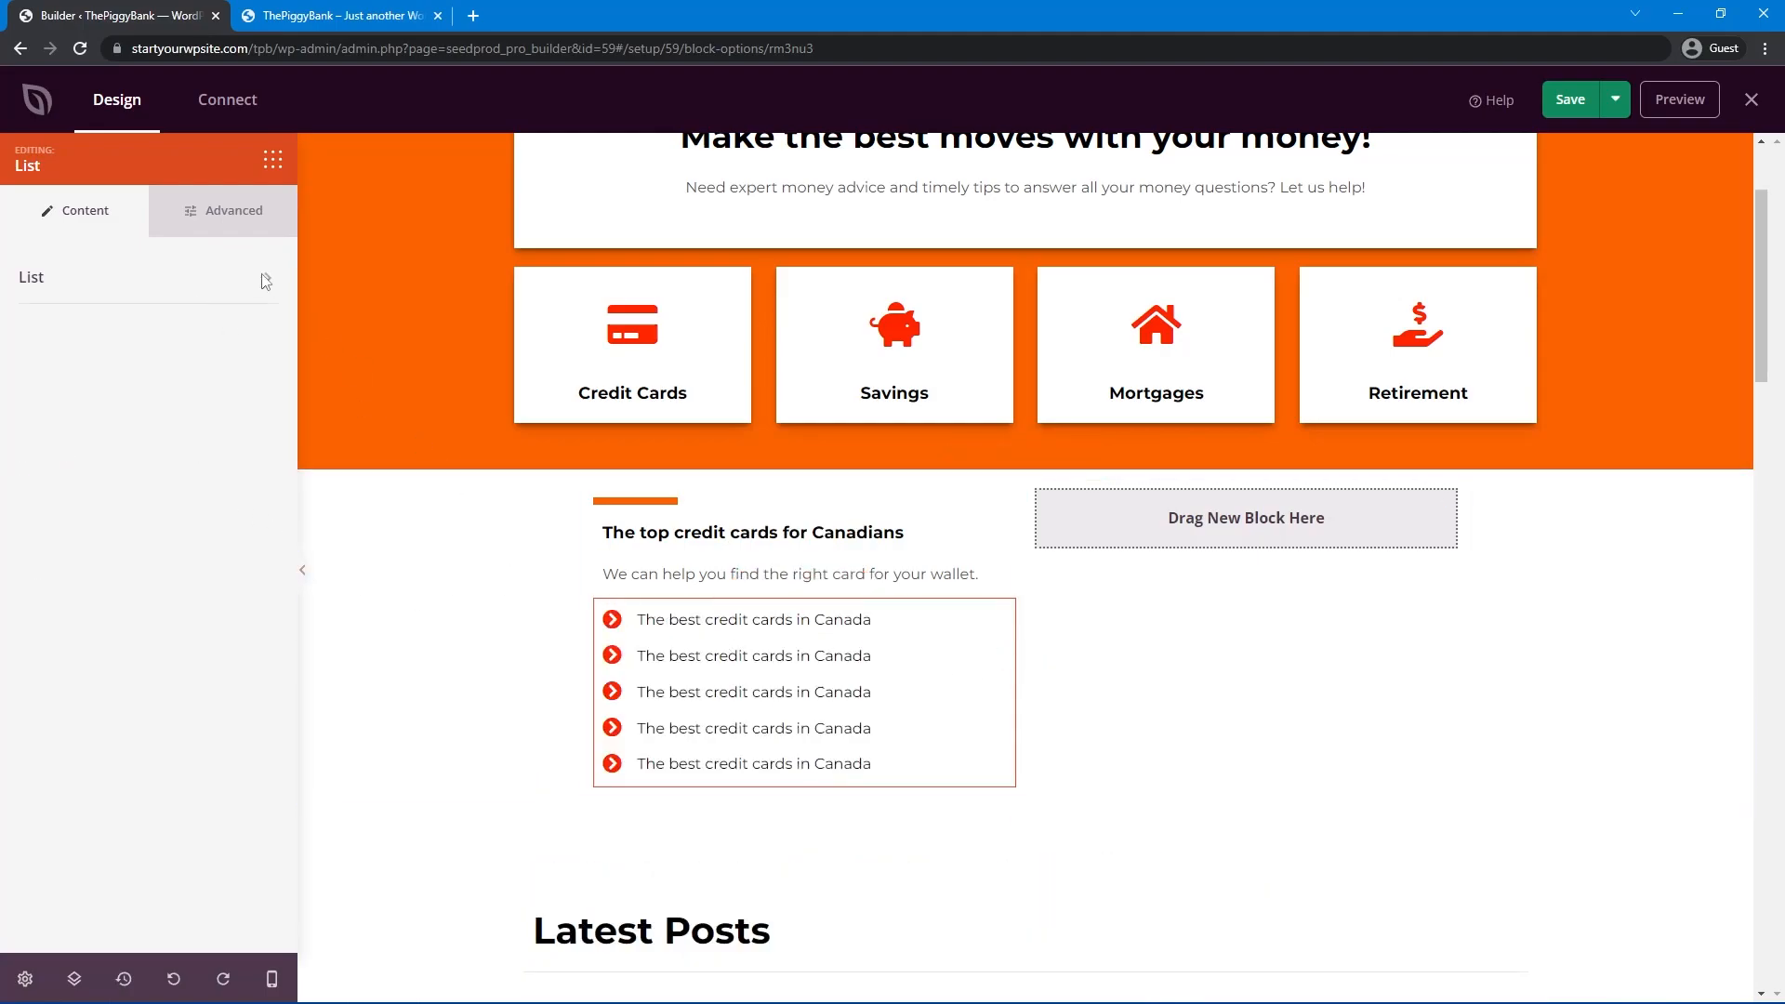
Make the typography of the credit card list bold.
left_click(219, 214)
left_click(246, 363)
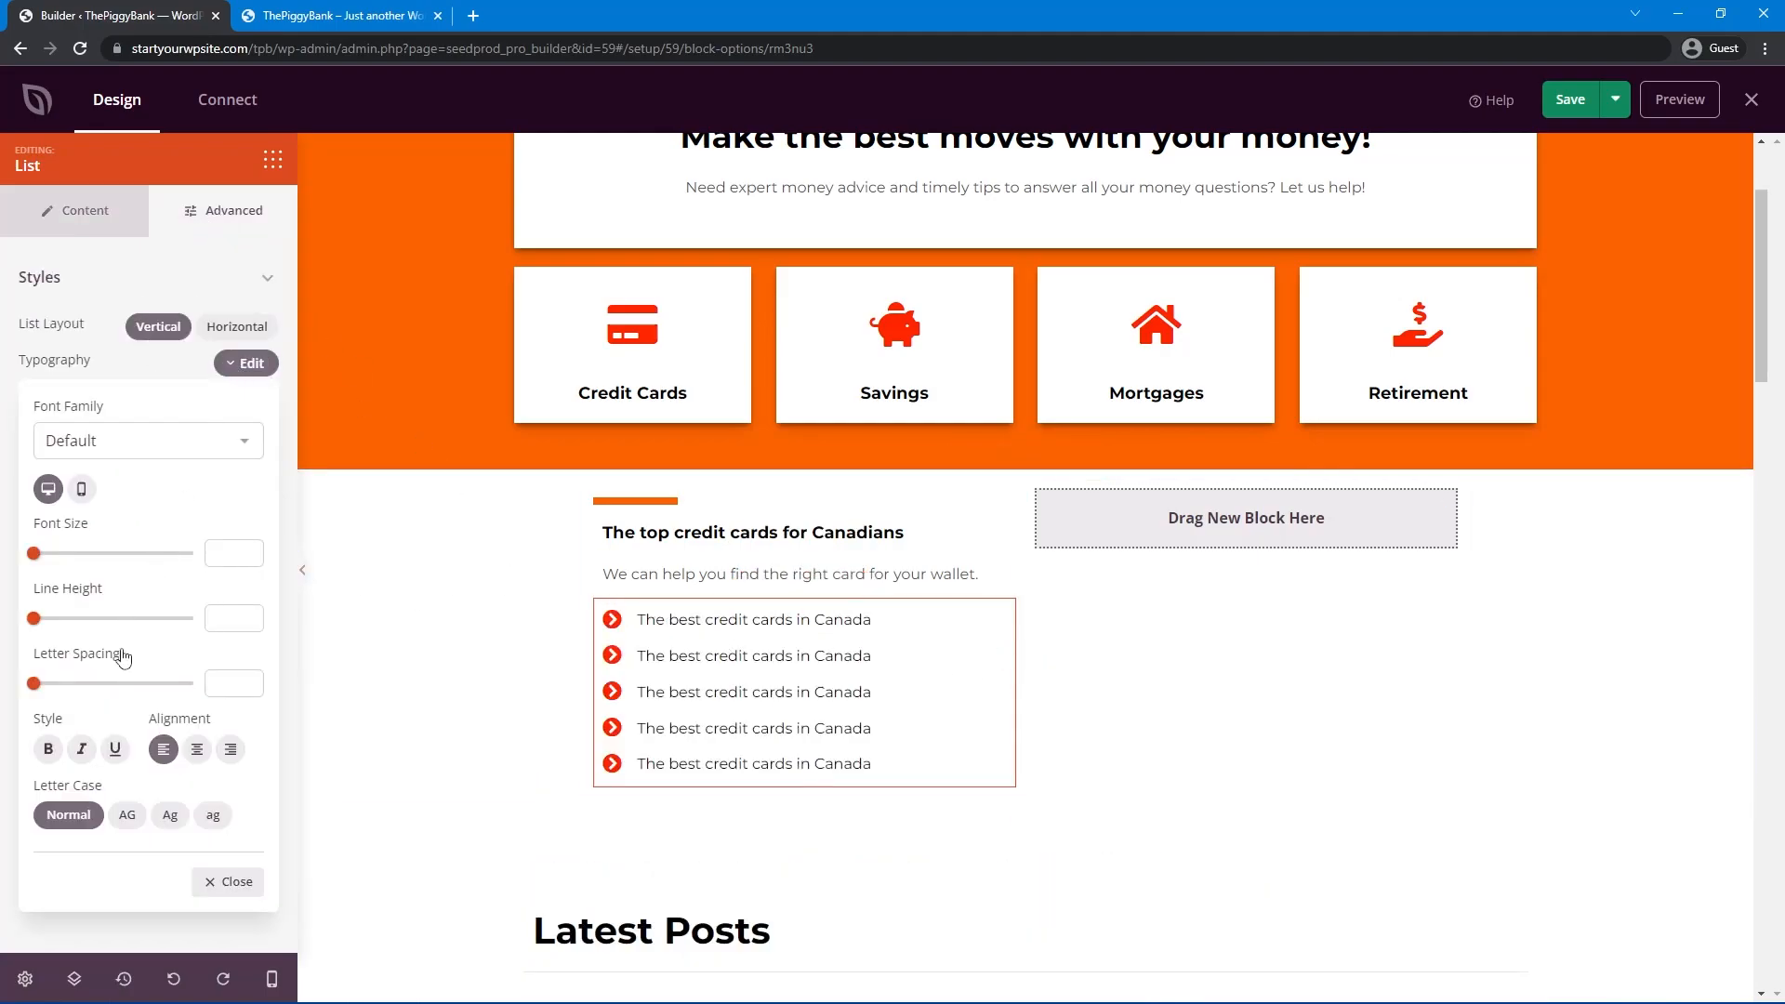
left_click(49, 749)
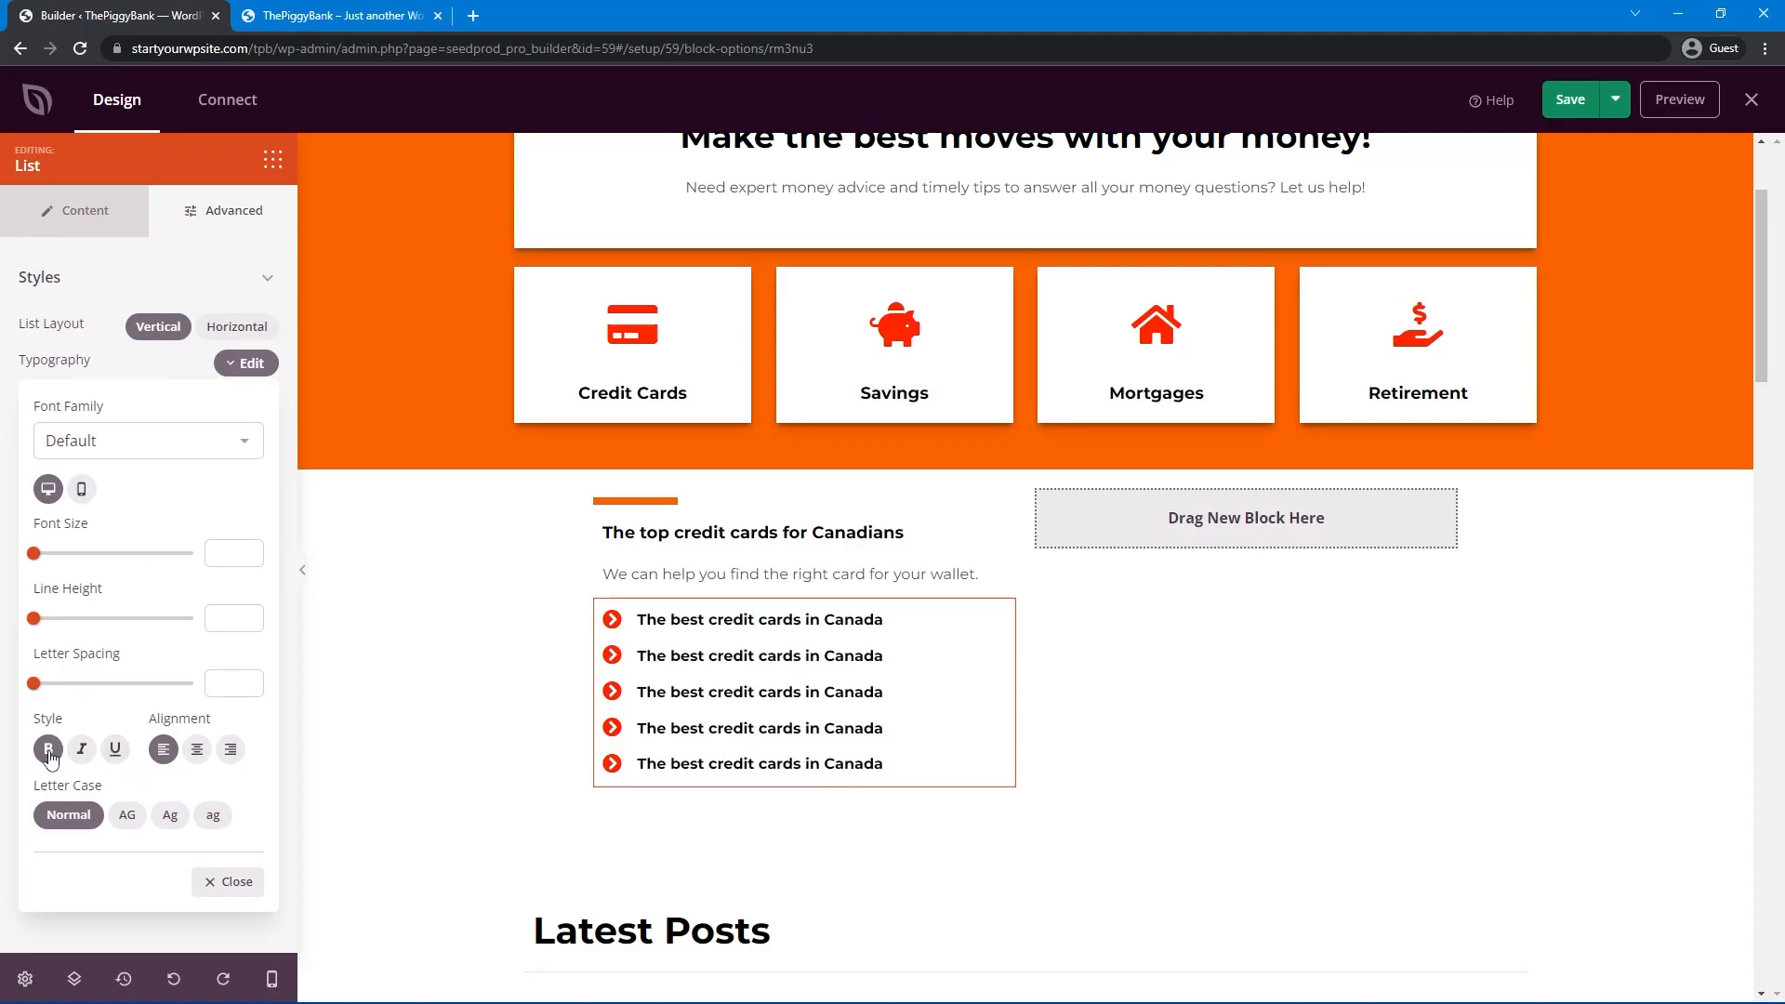
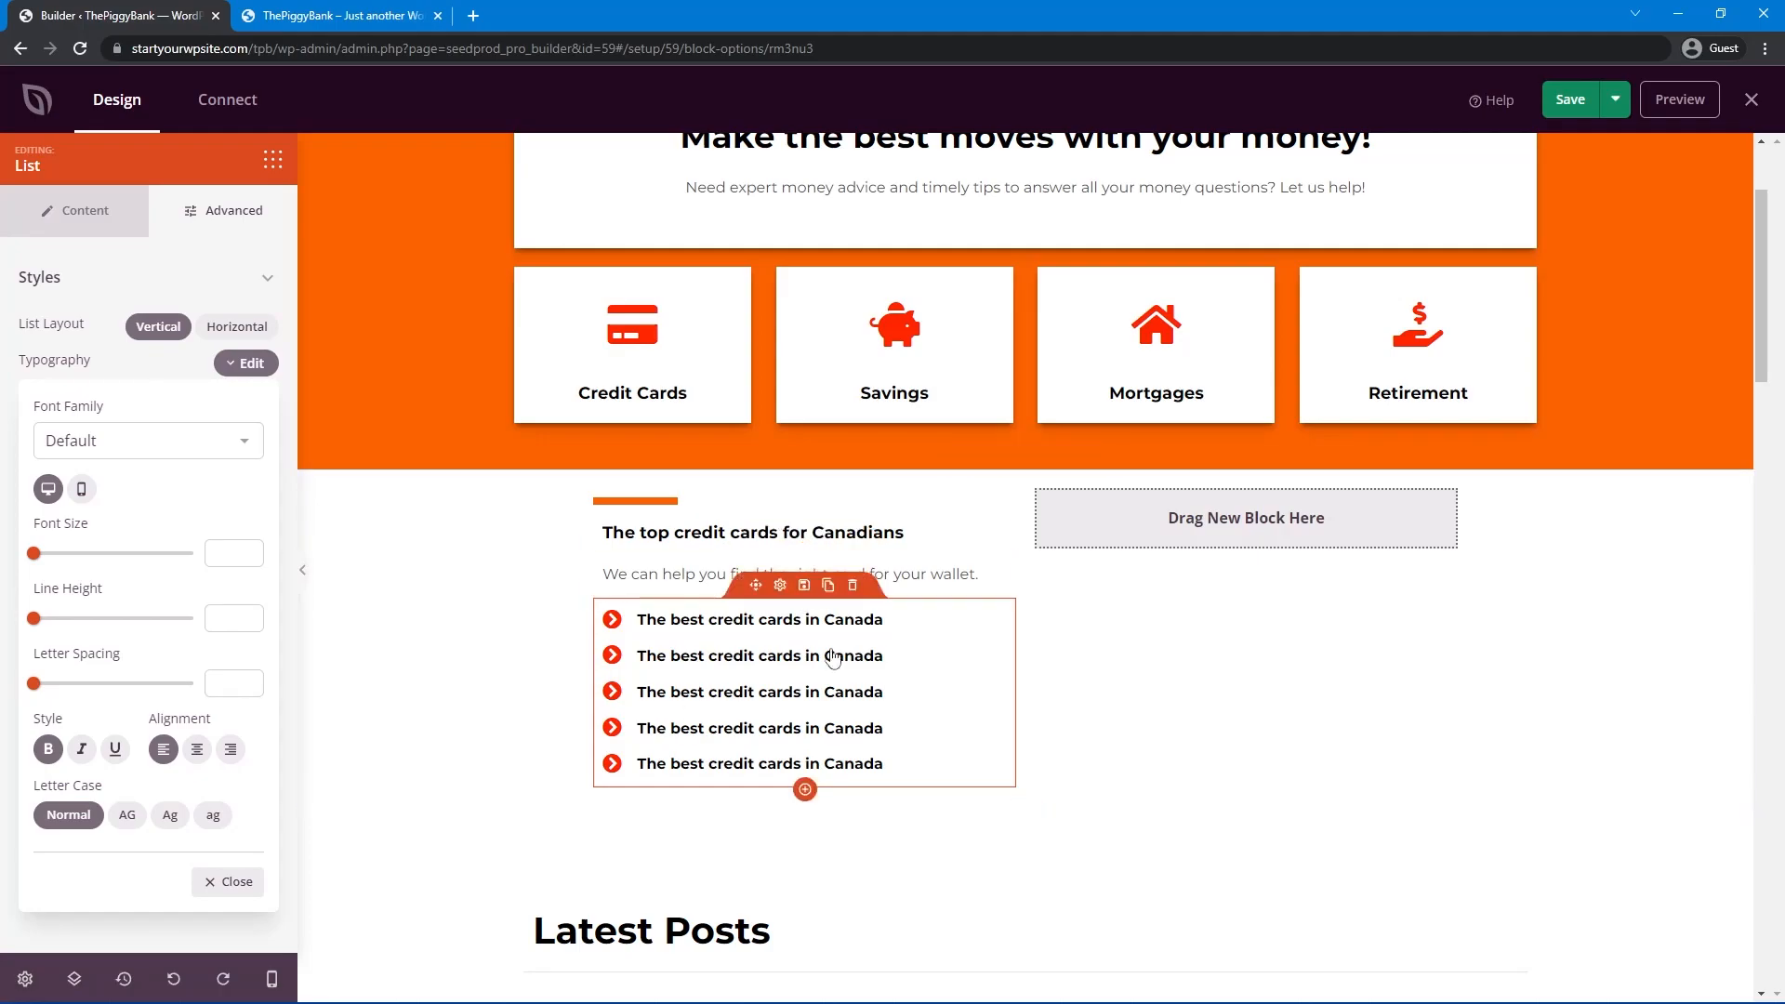
Add a Button block below the credit card list.
left_click(272, 160)
double_click(61, 220)
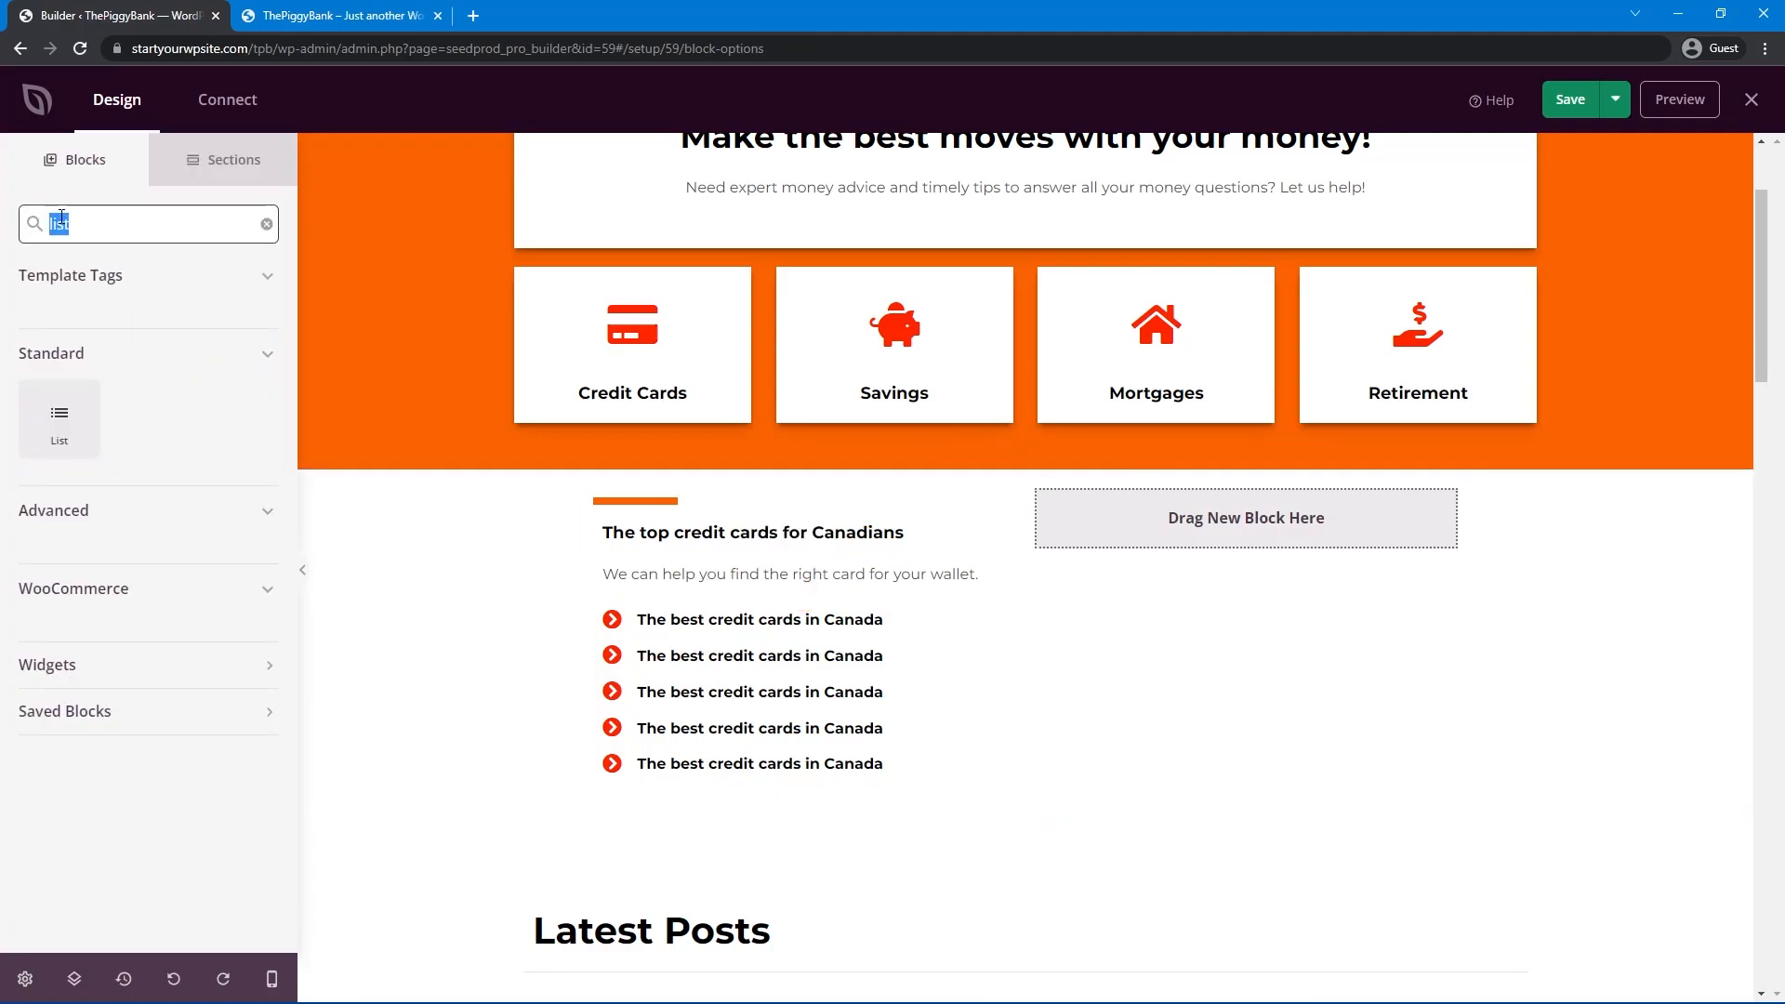
key("BackSpace")
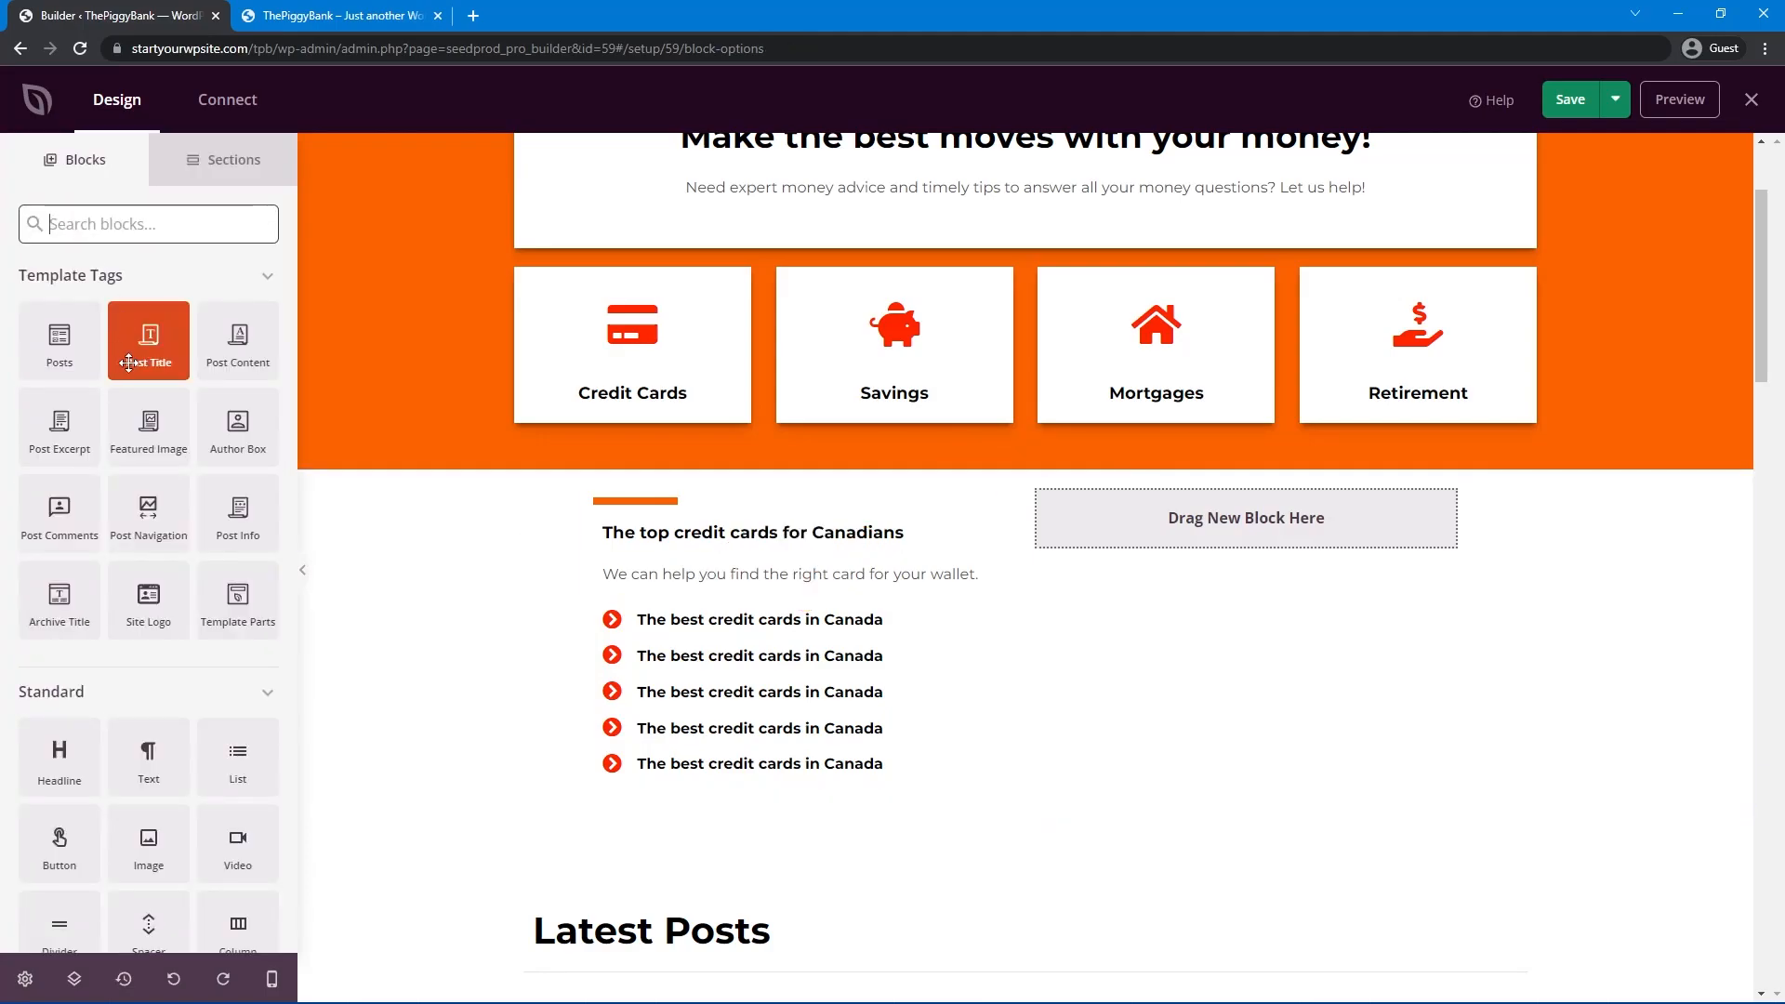
scroll(173, 493, "down", 2)
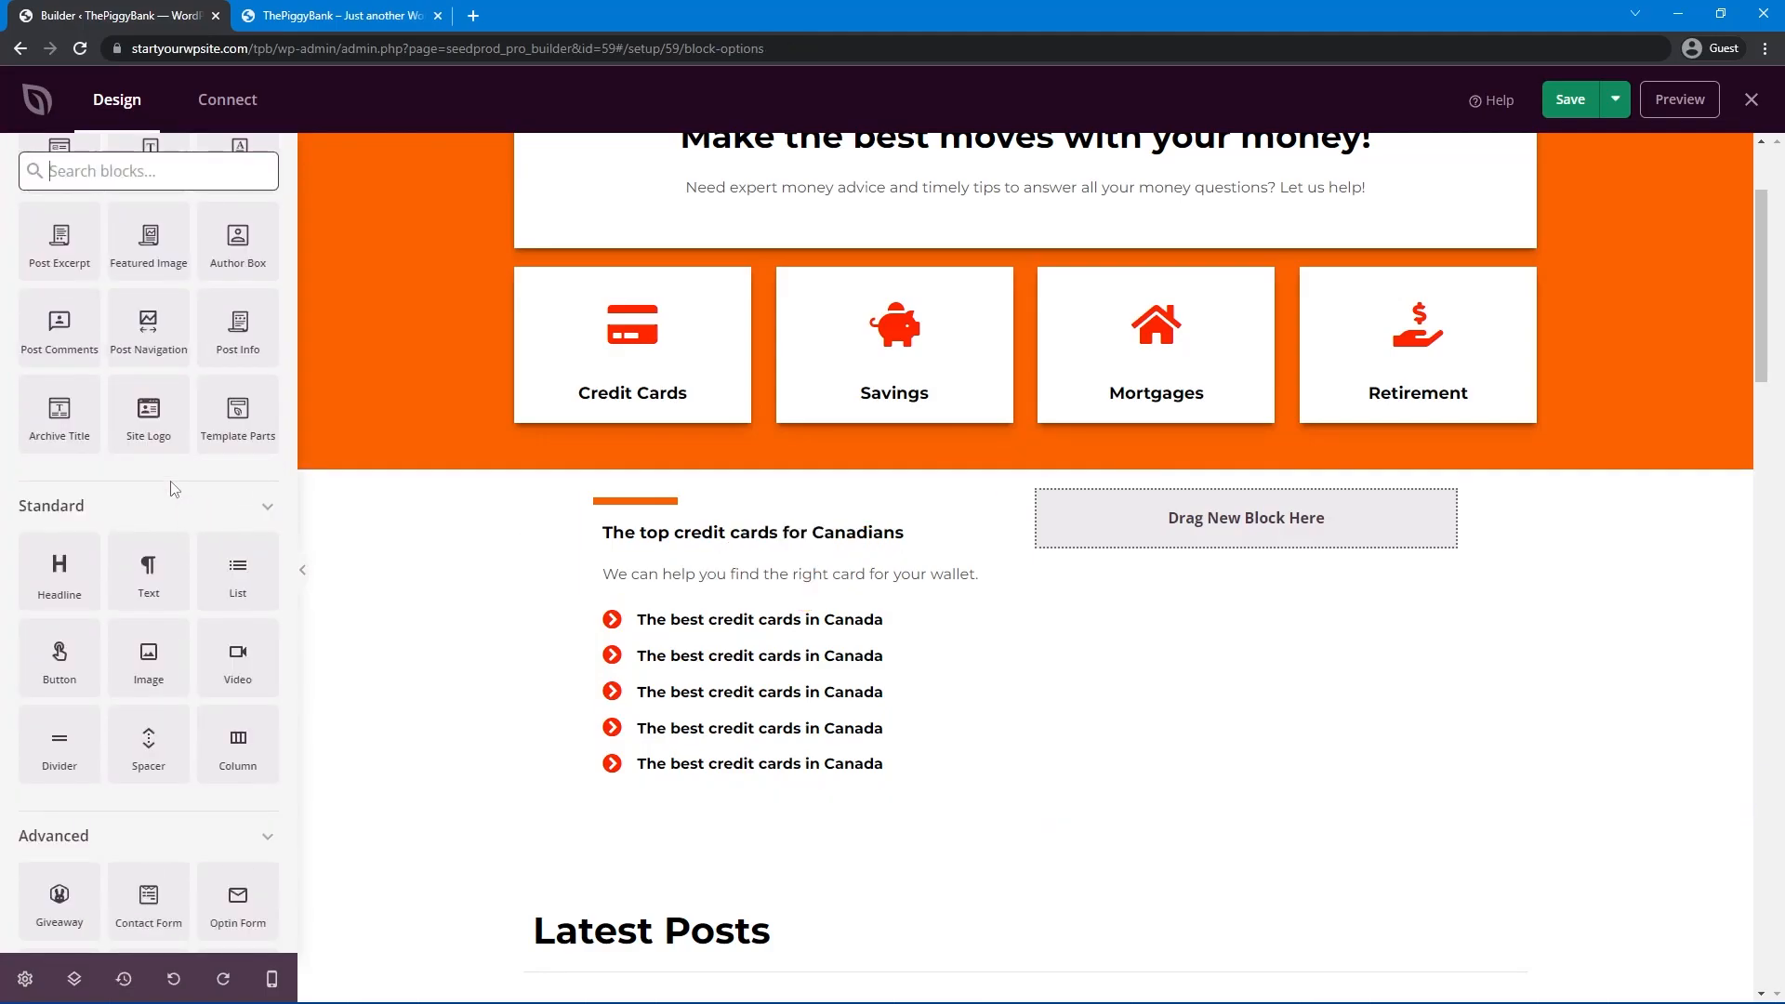
left_click_drag(59, 656, 693, 809)
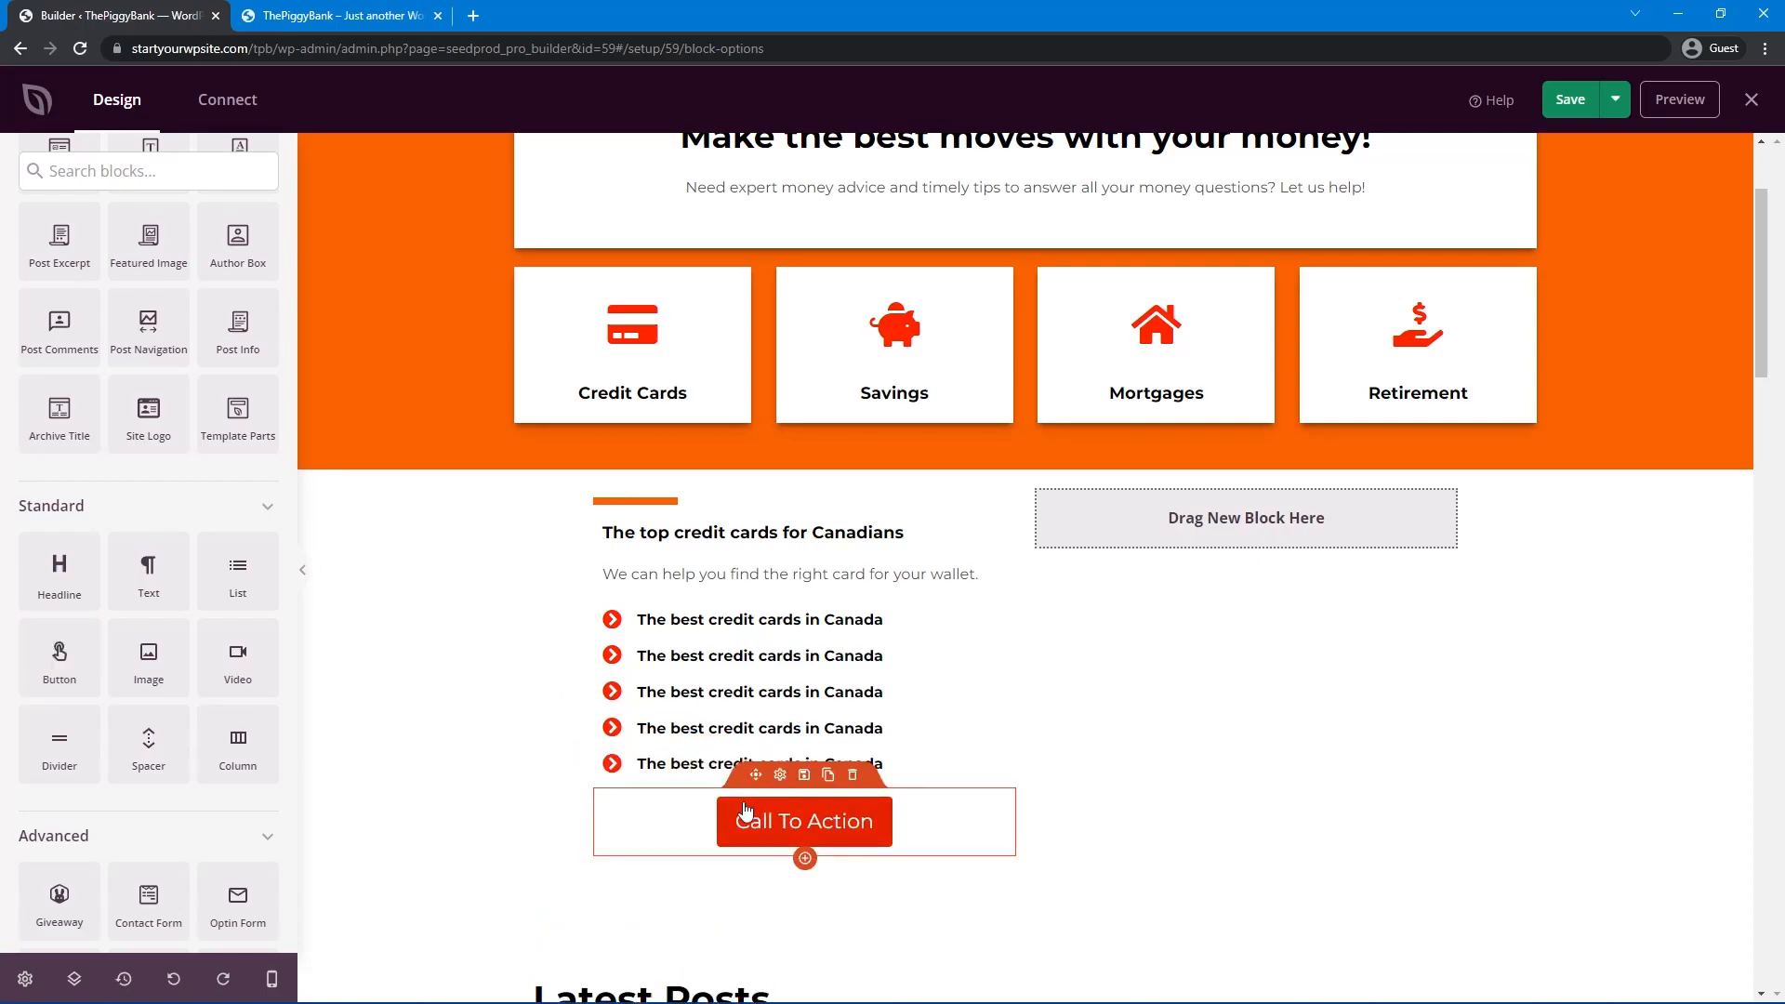
Left-align the new button and set its text to "Explore Credit Cards".
left_click(779, 775)
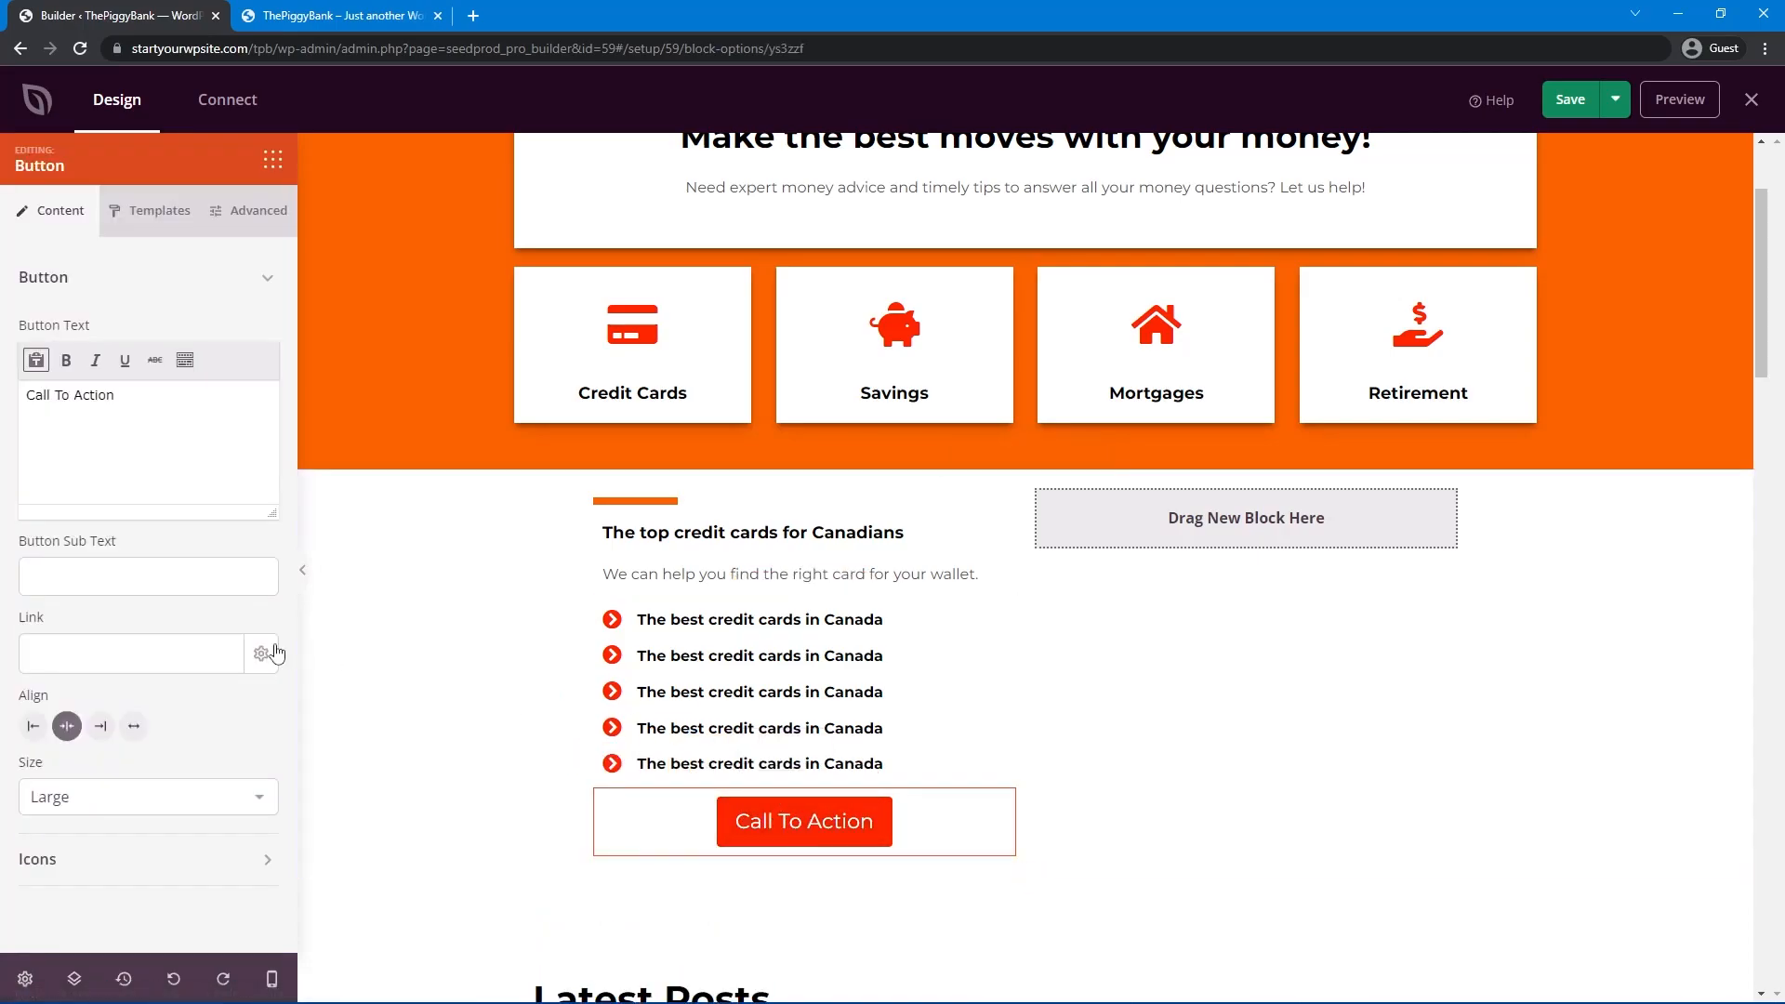
left_click(33, 728)
left_click_drag(158, 424, 7, 384)
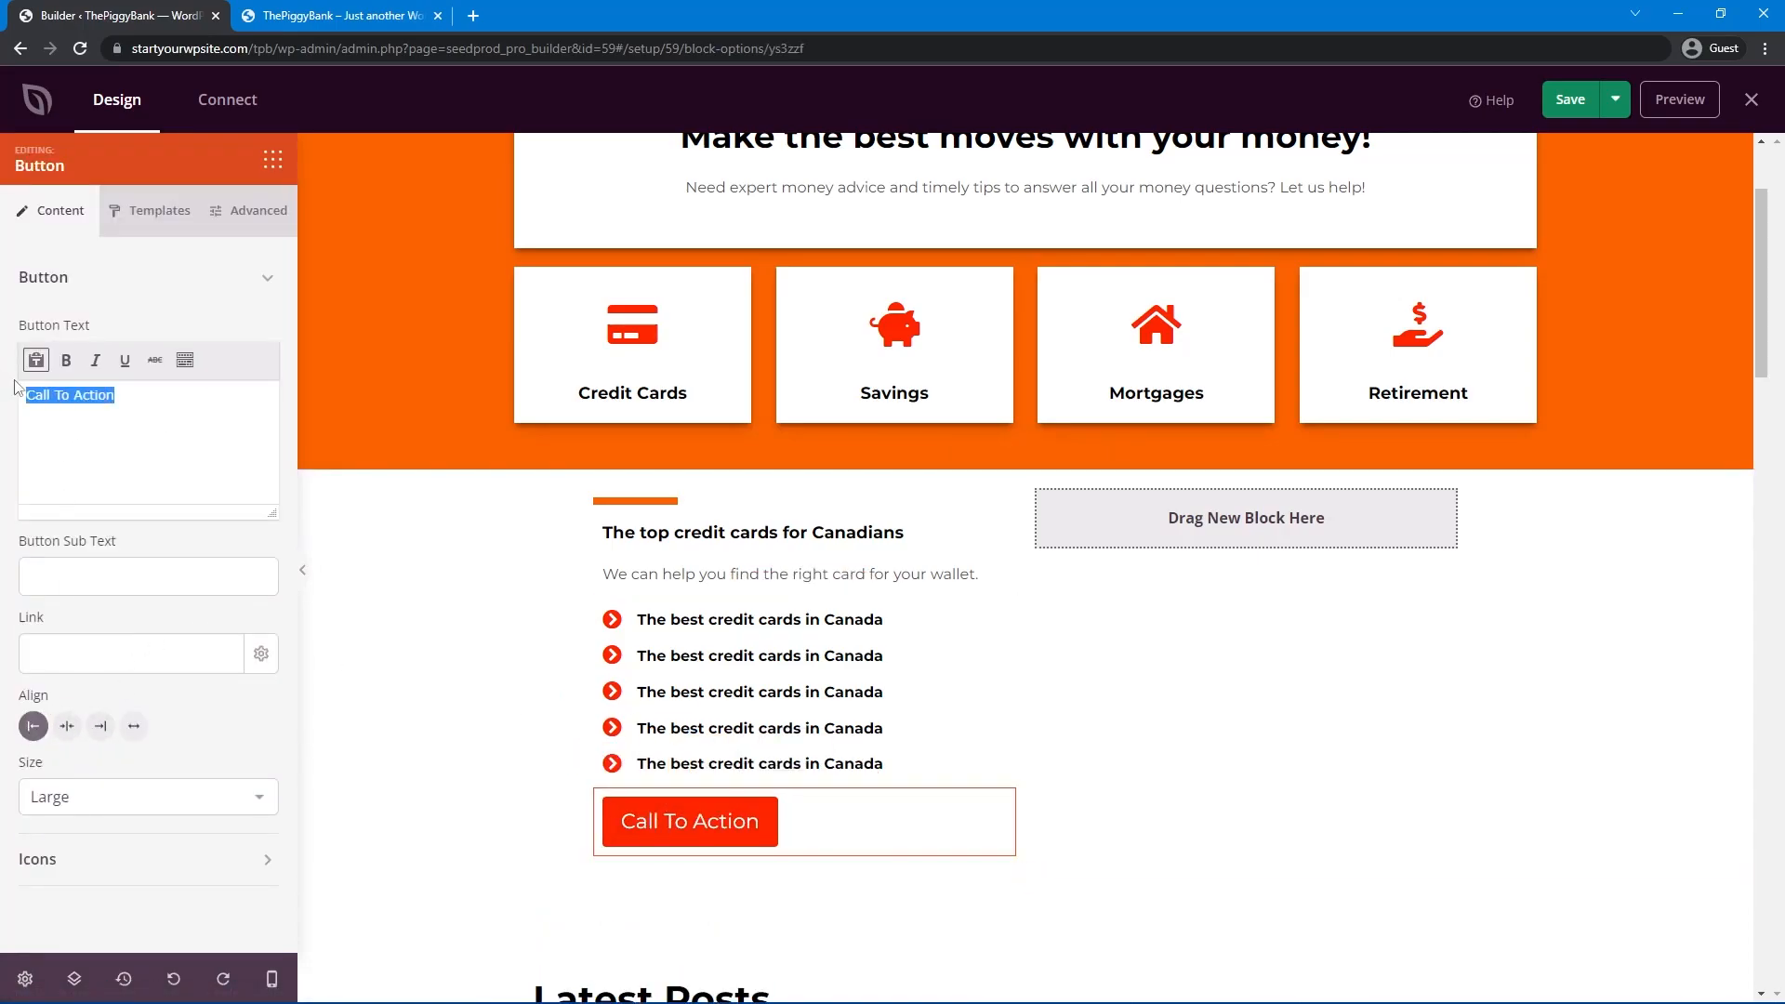
type("Explore Credit Cards")
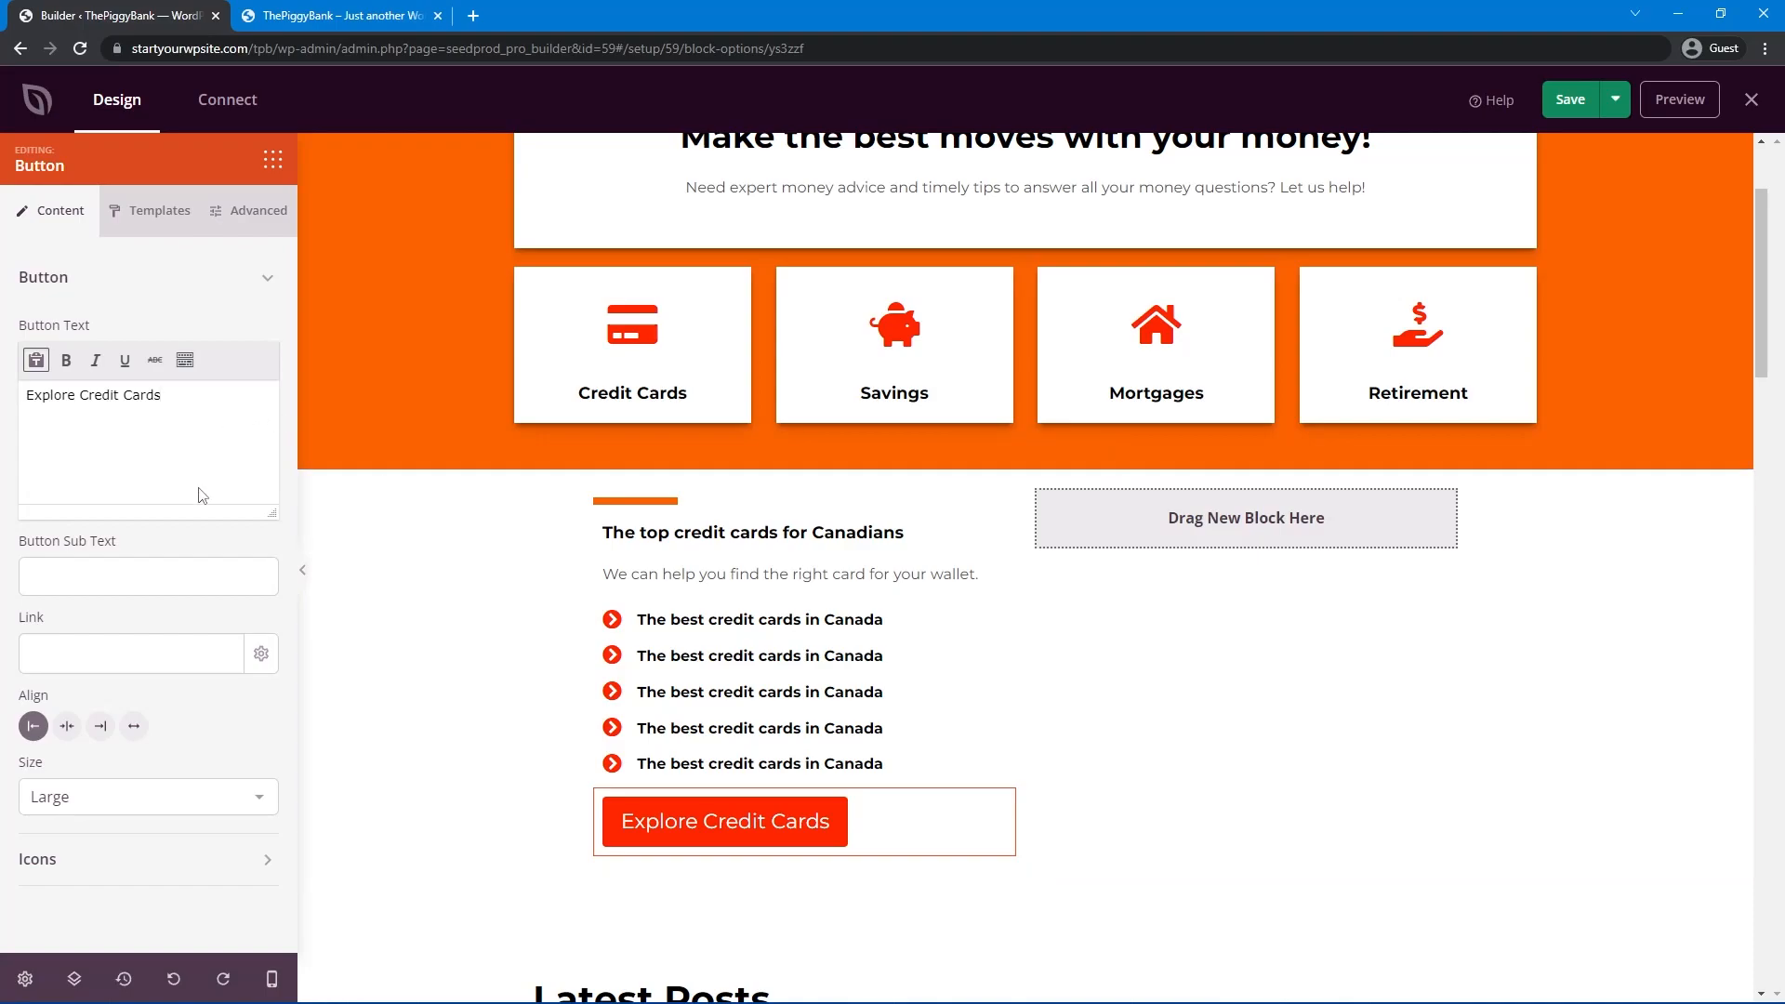
Set the Explore Credit Cards button to Medium size, link it to "#" and set its horizontal padding to 66.
left_click(233, 802)
left_click(167, 850)
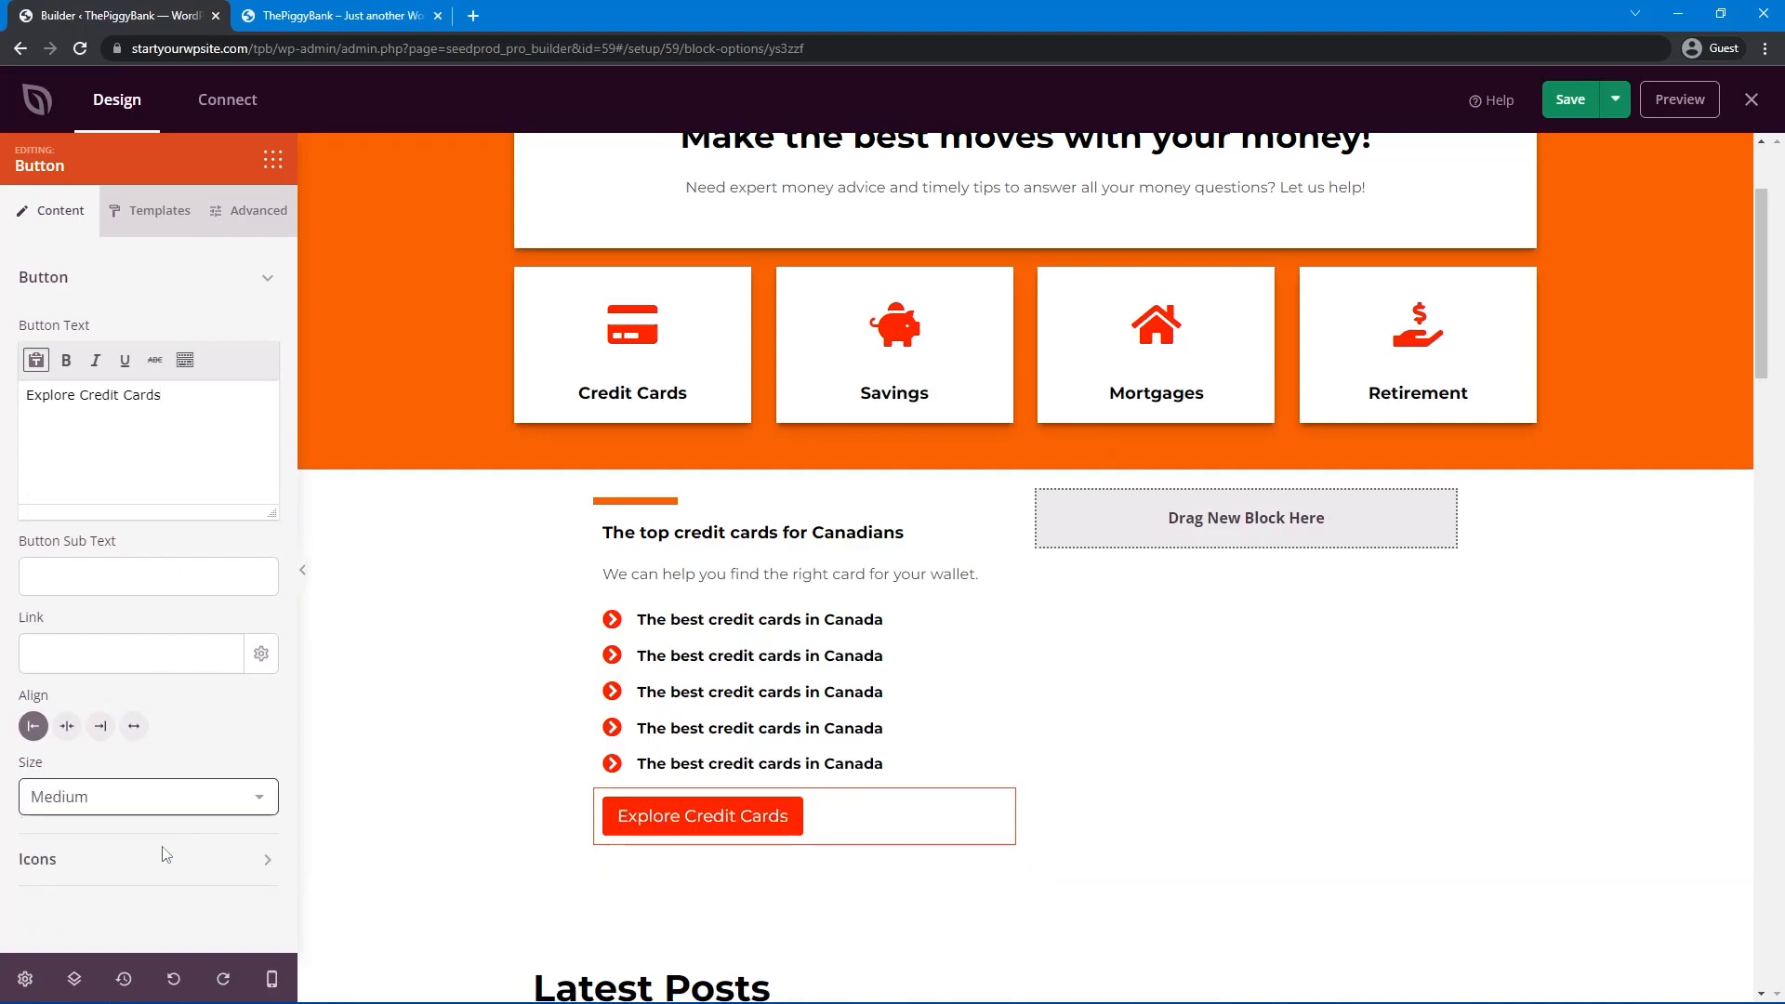
left_click(73, 656)
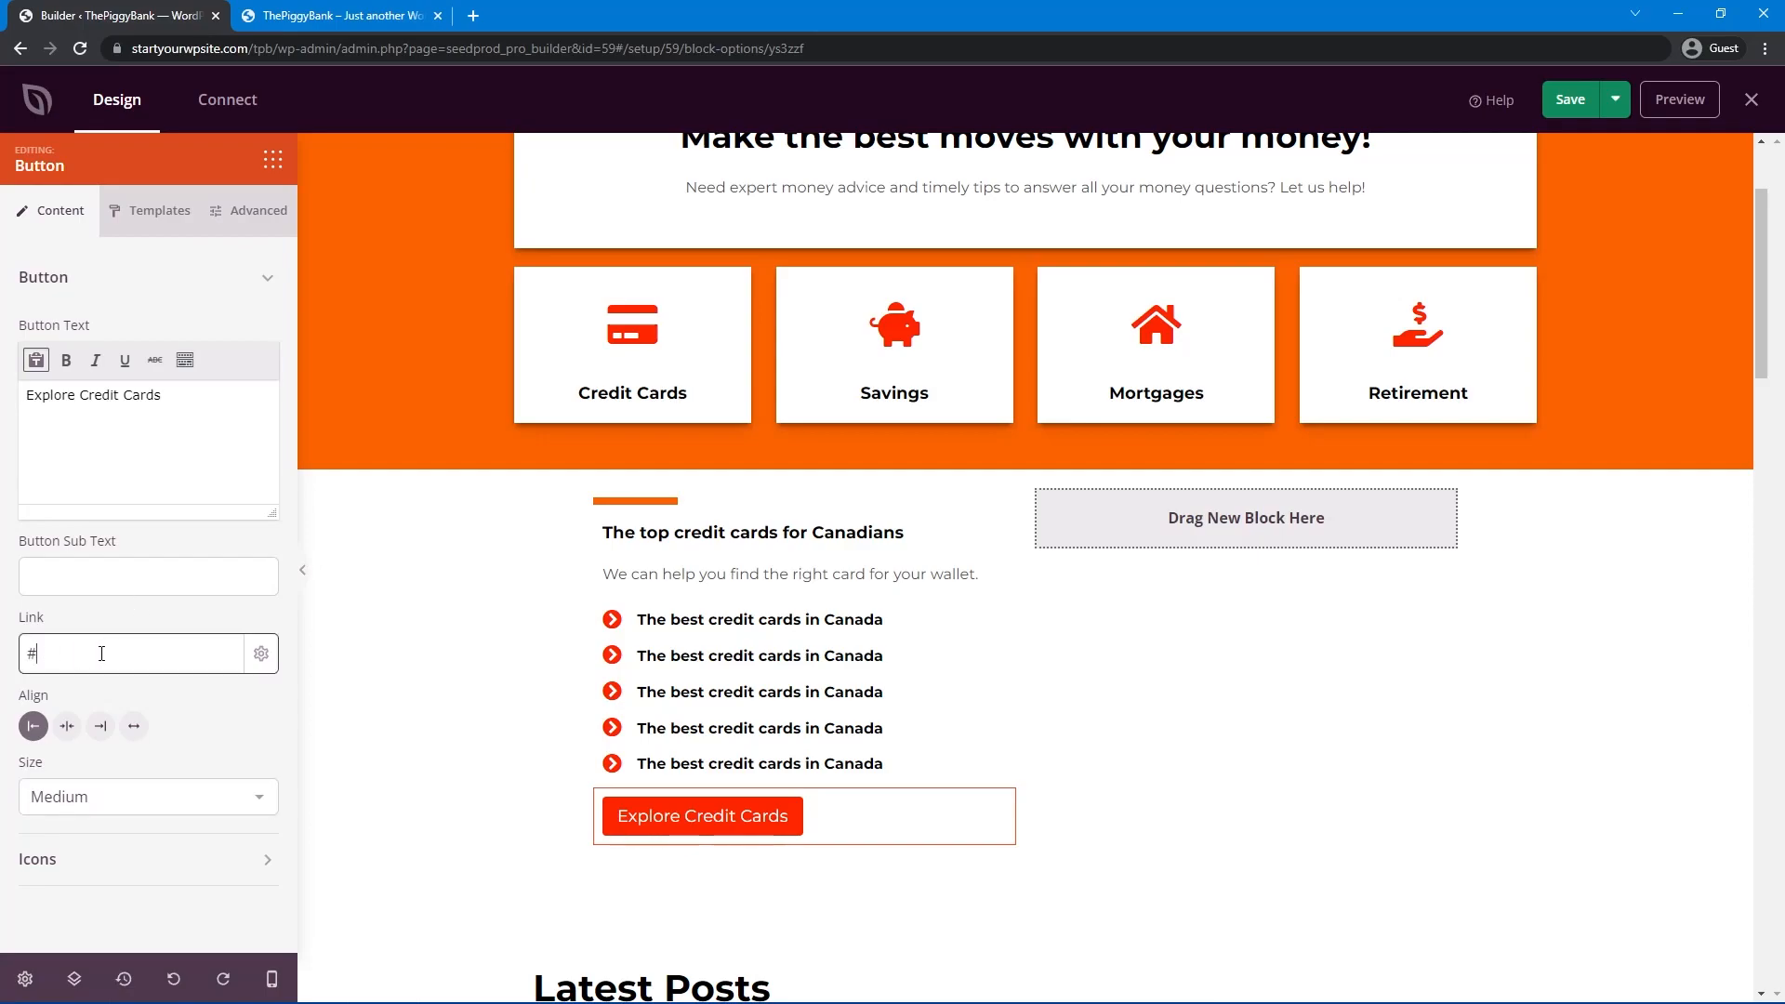
left_click(251, 222)
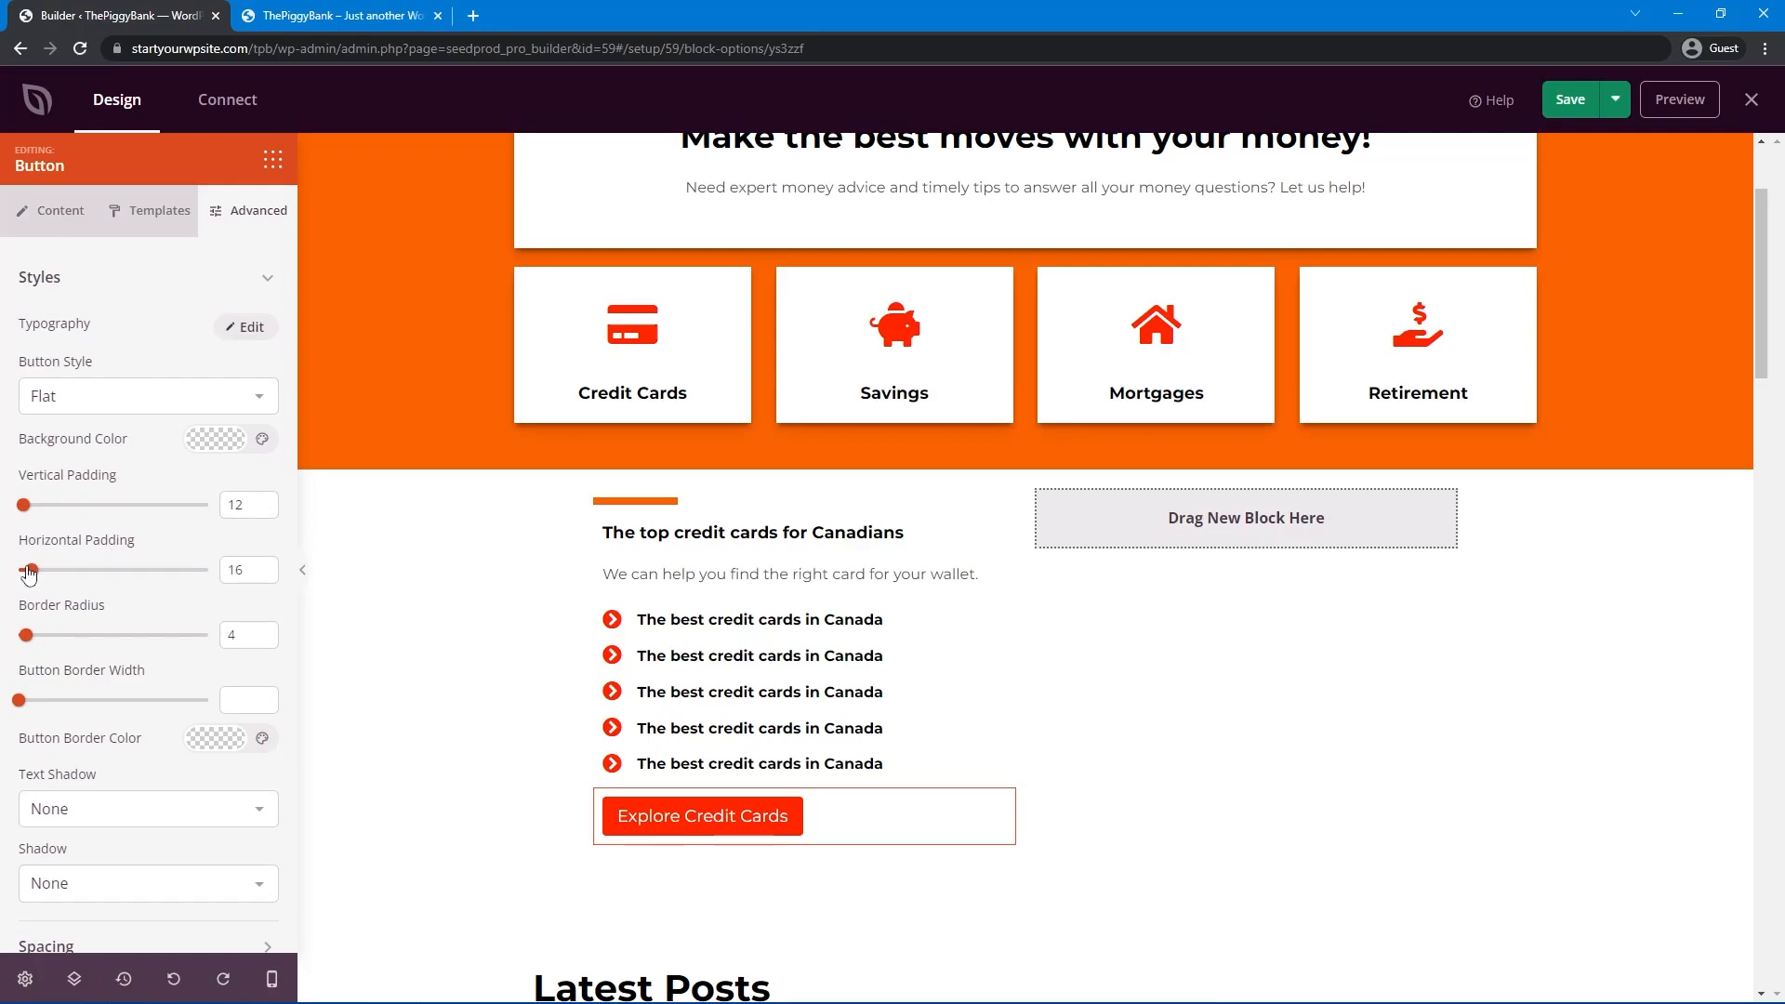
left_click_drag(31, 570, 136, 577)
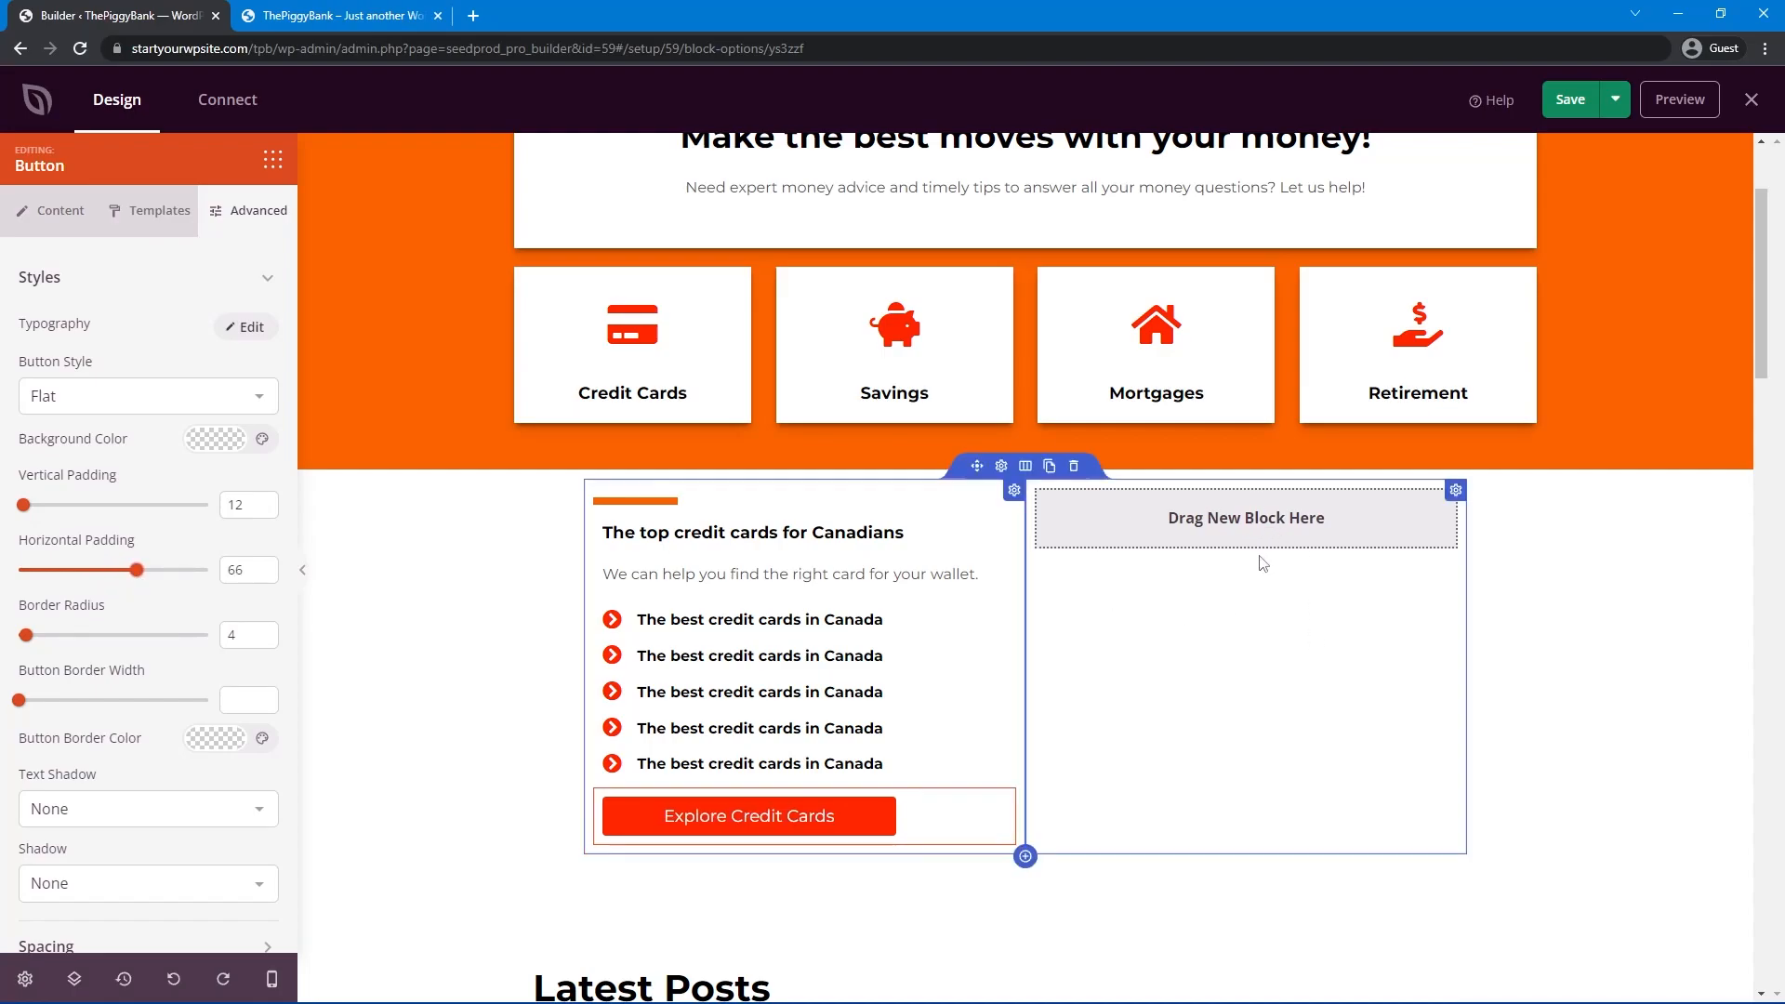
Add an Image block to the empty column beside the list, using the media library illustration of the man feeding a piggy bank.
left_click(272, 160)
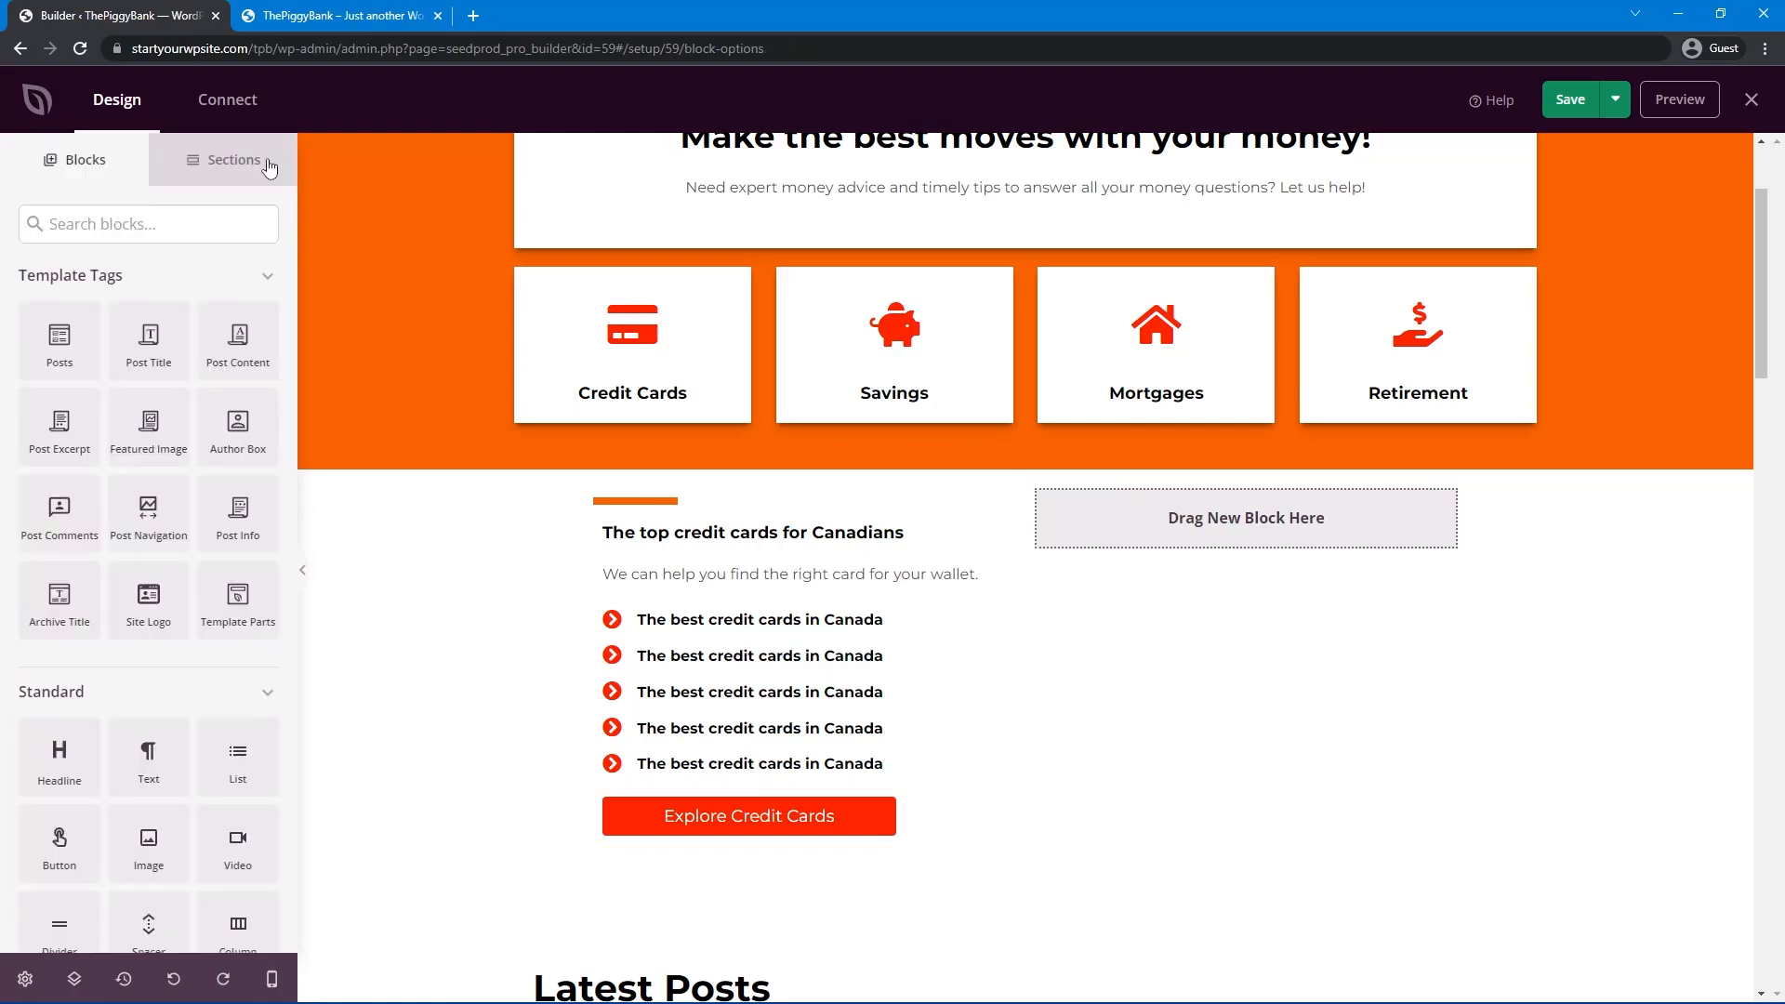
left_click_drag(149, 842, 1244, 621)
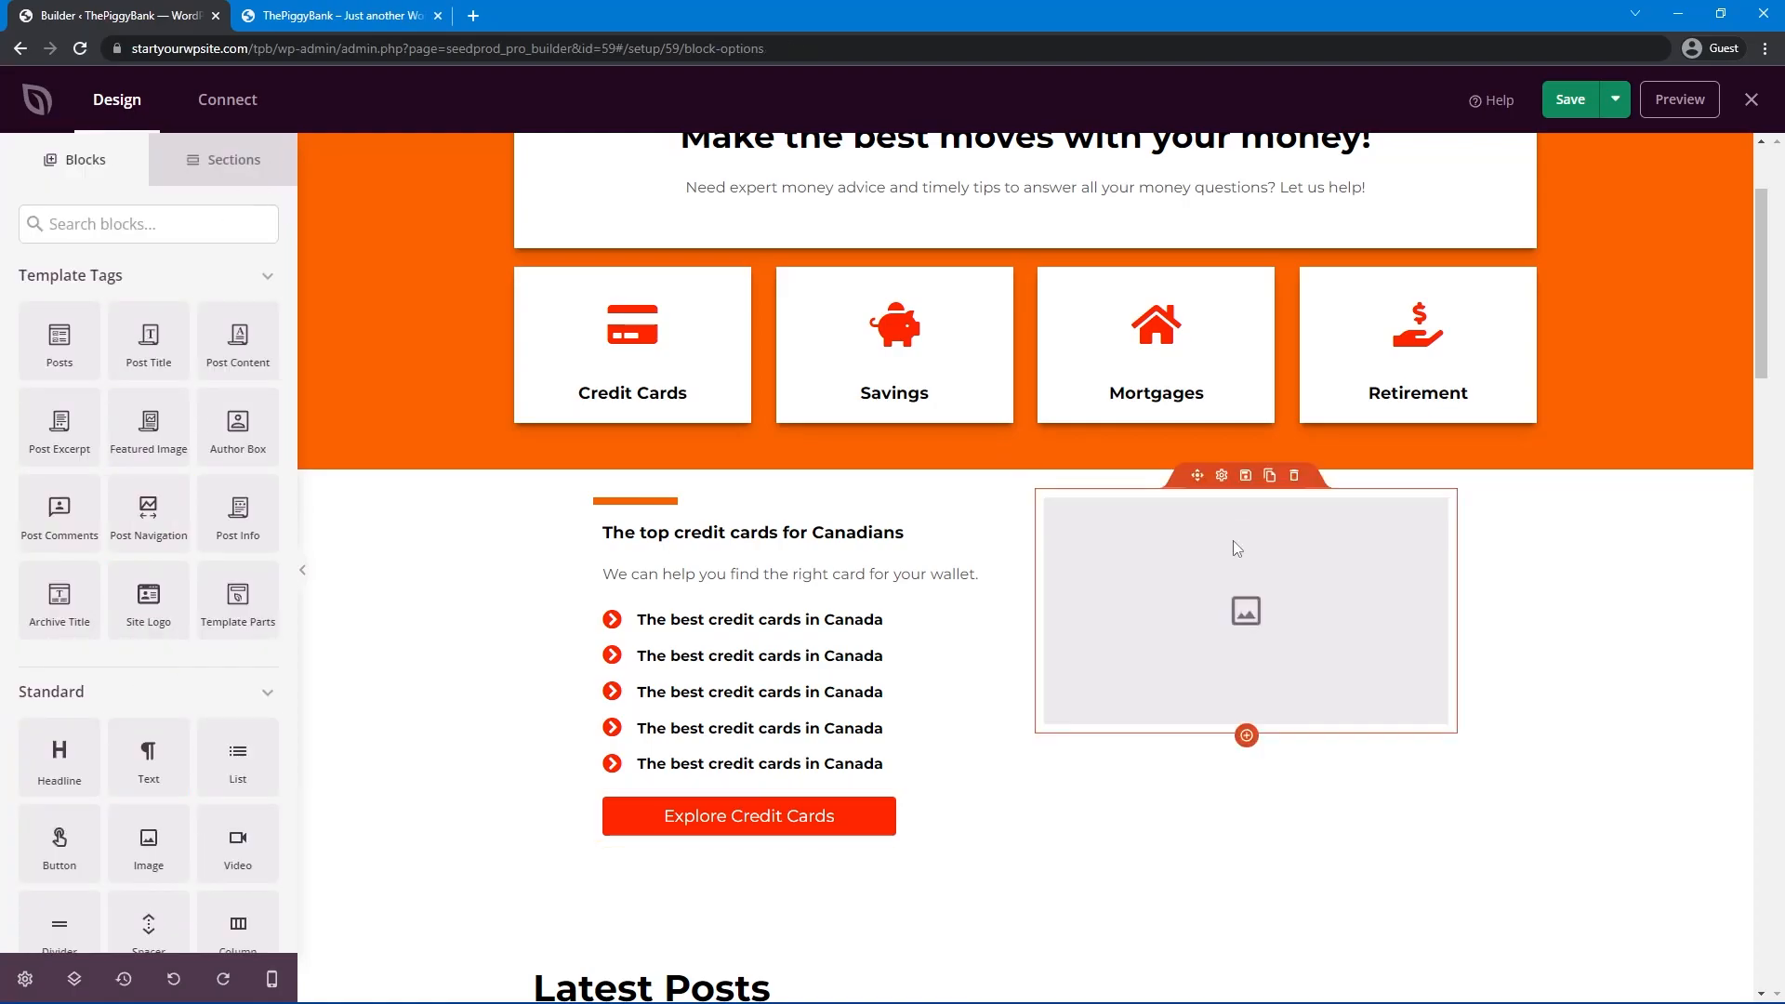
left_click(84, 458)
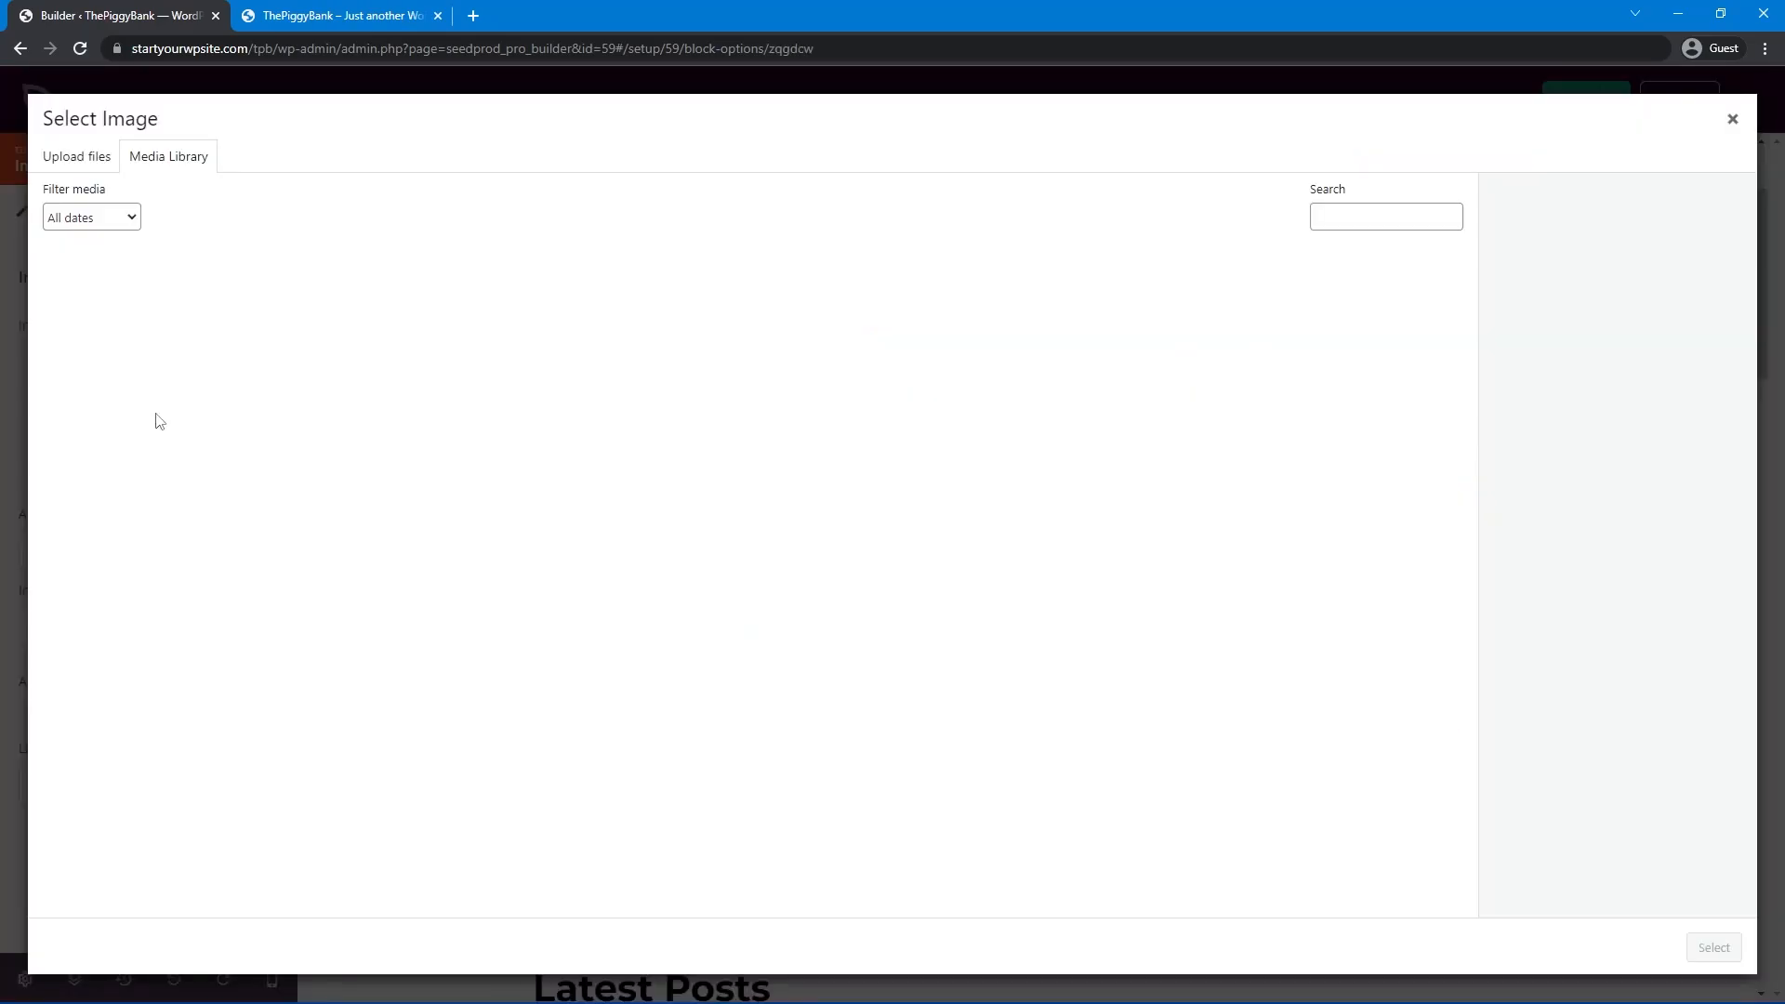
left_click(253, 319)
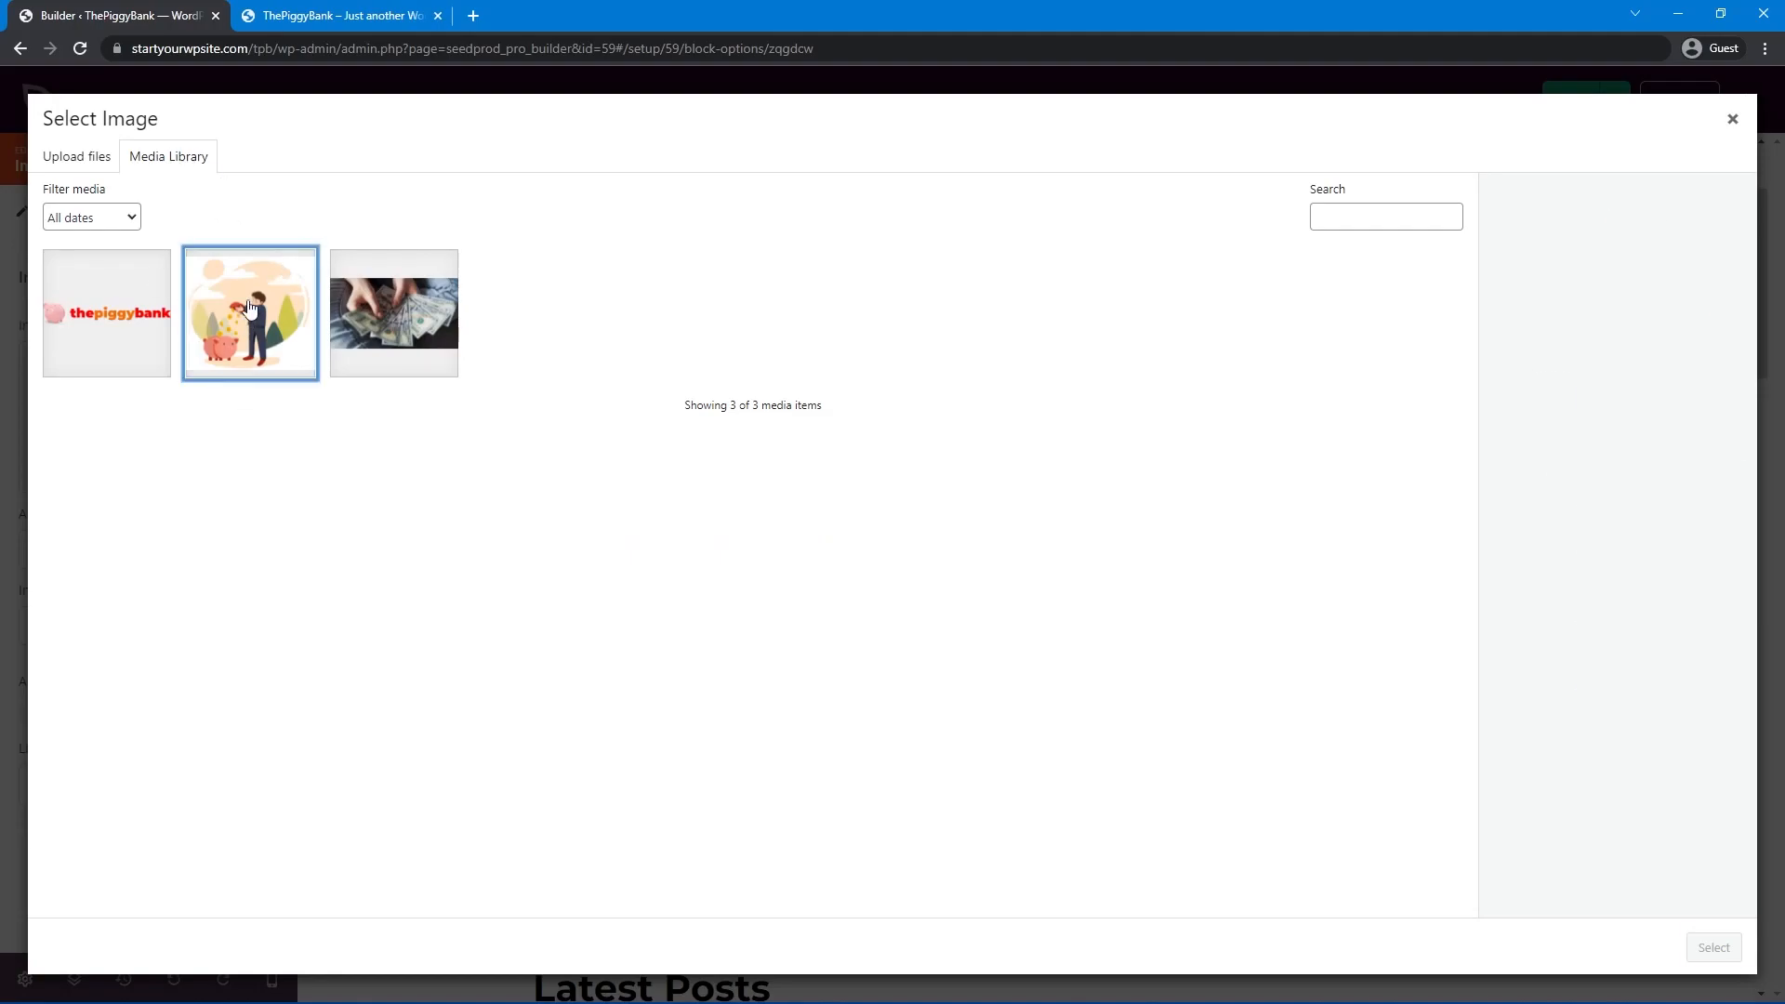
left_click(1711, 948)
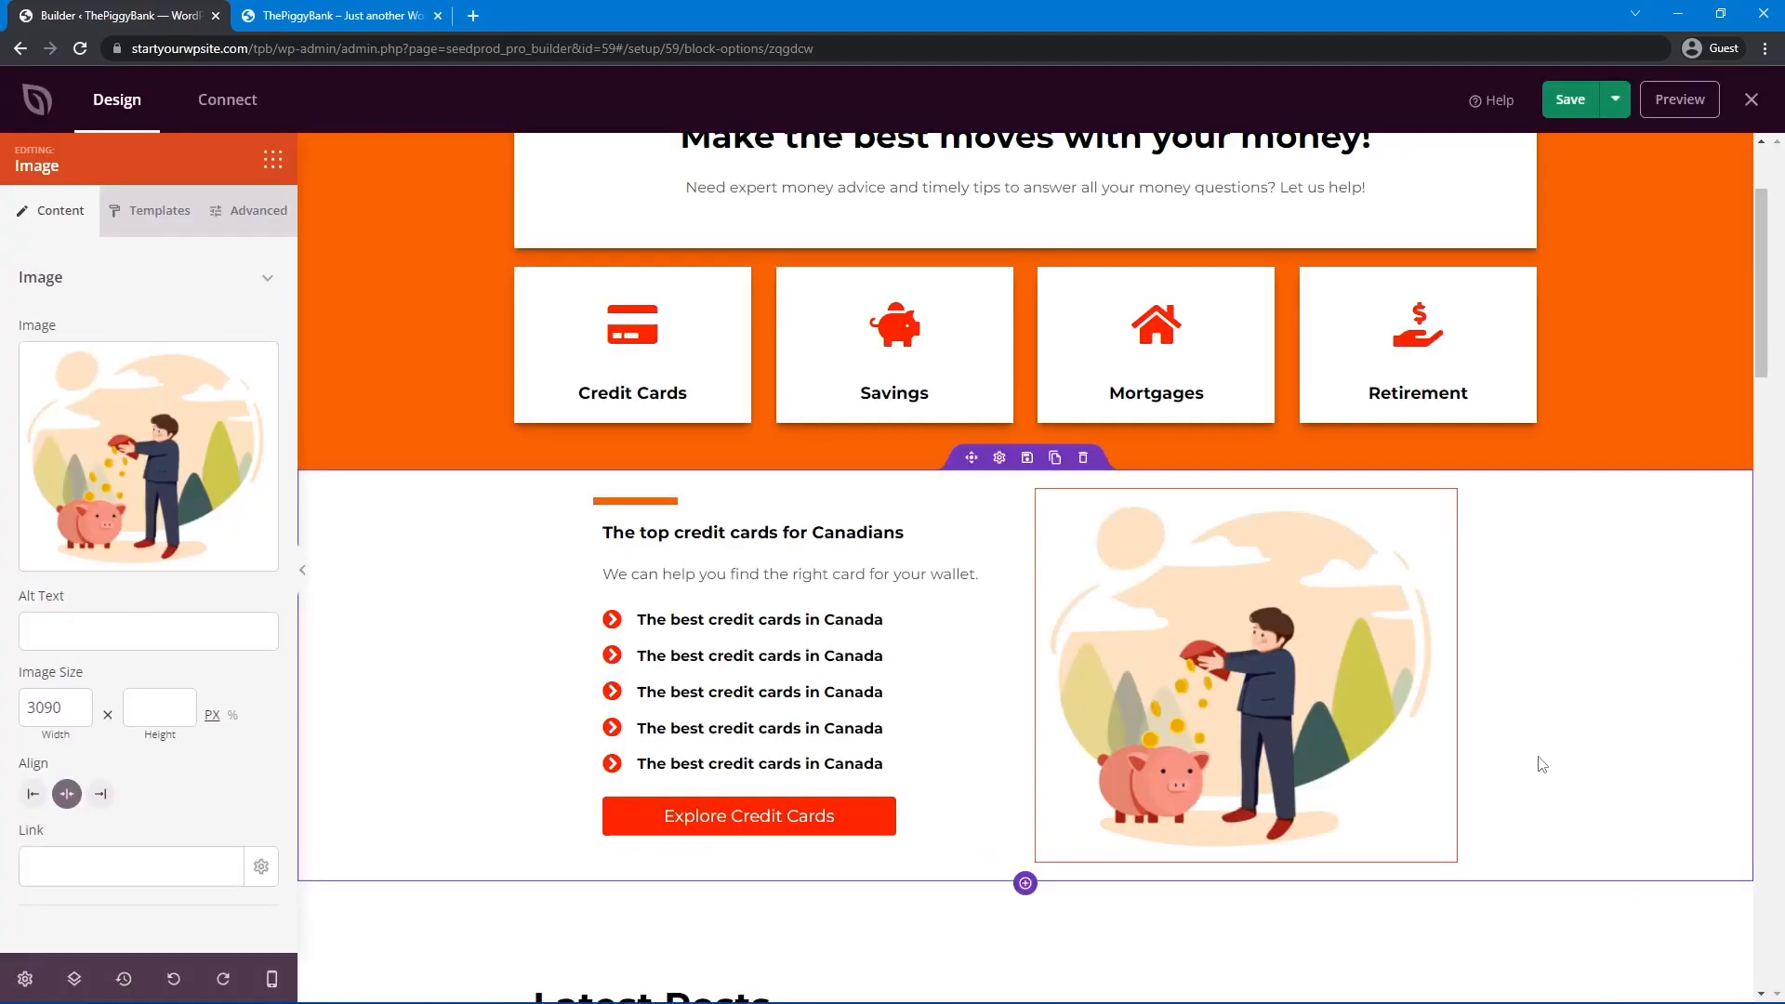
Unlink the credit cards section's padding, set top and bottom to 50, and save the page.
left_click(480, 523)
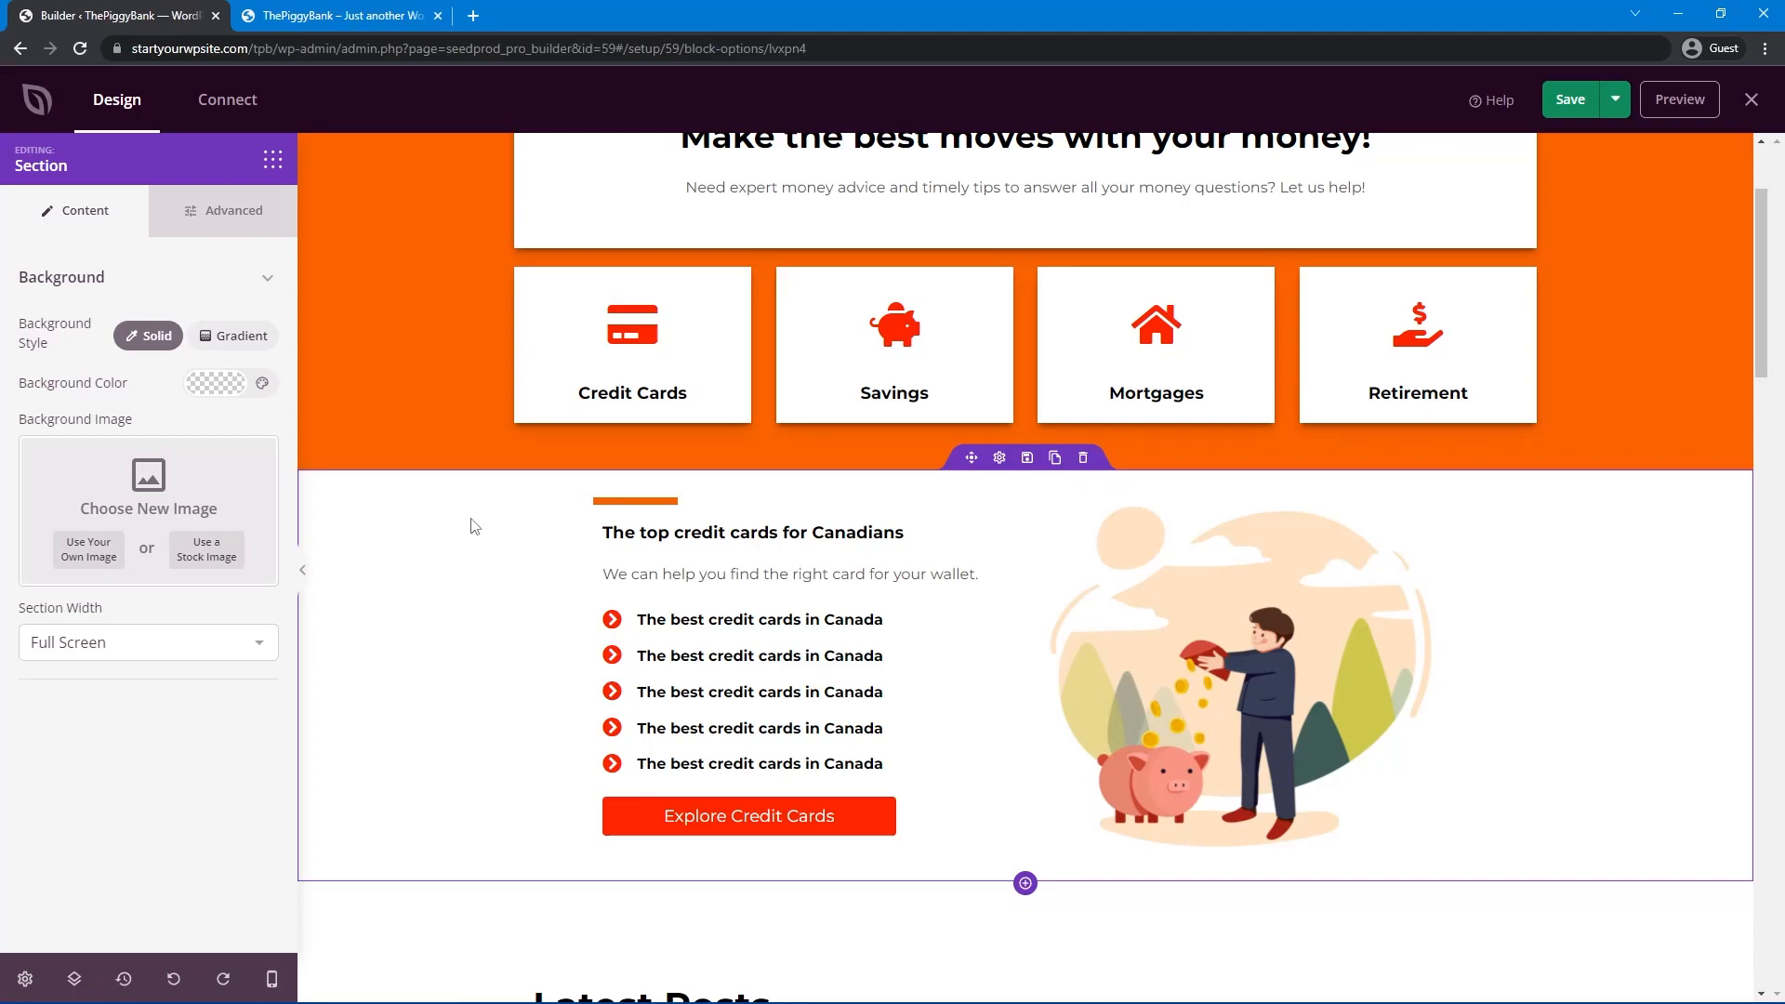
left_click(194, 221)
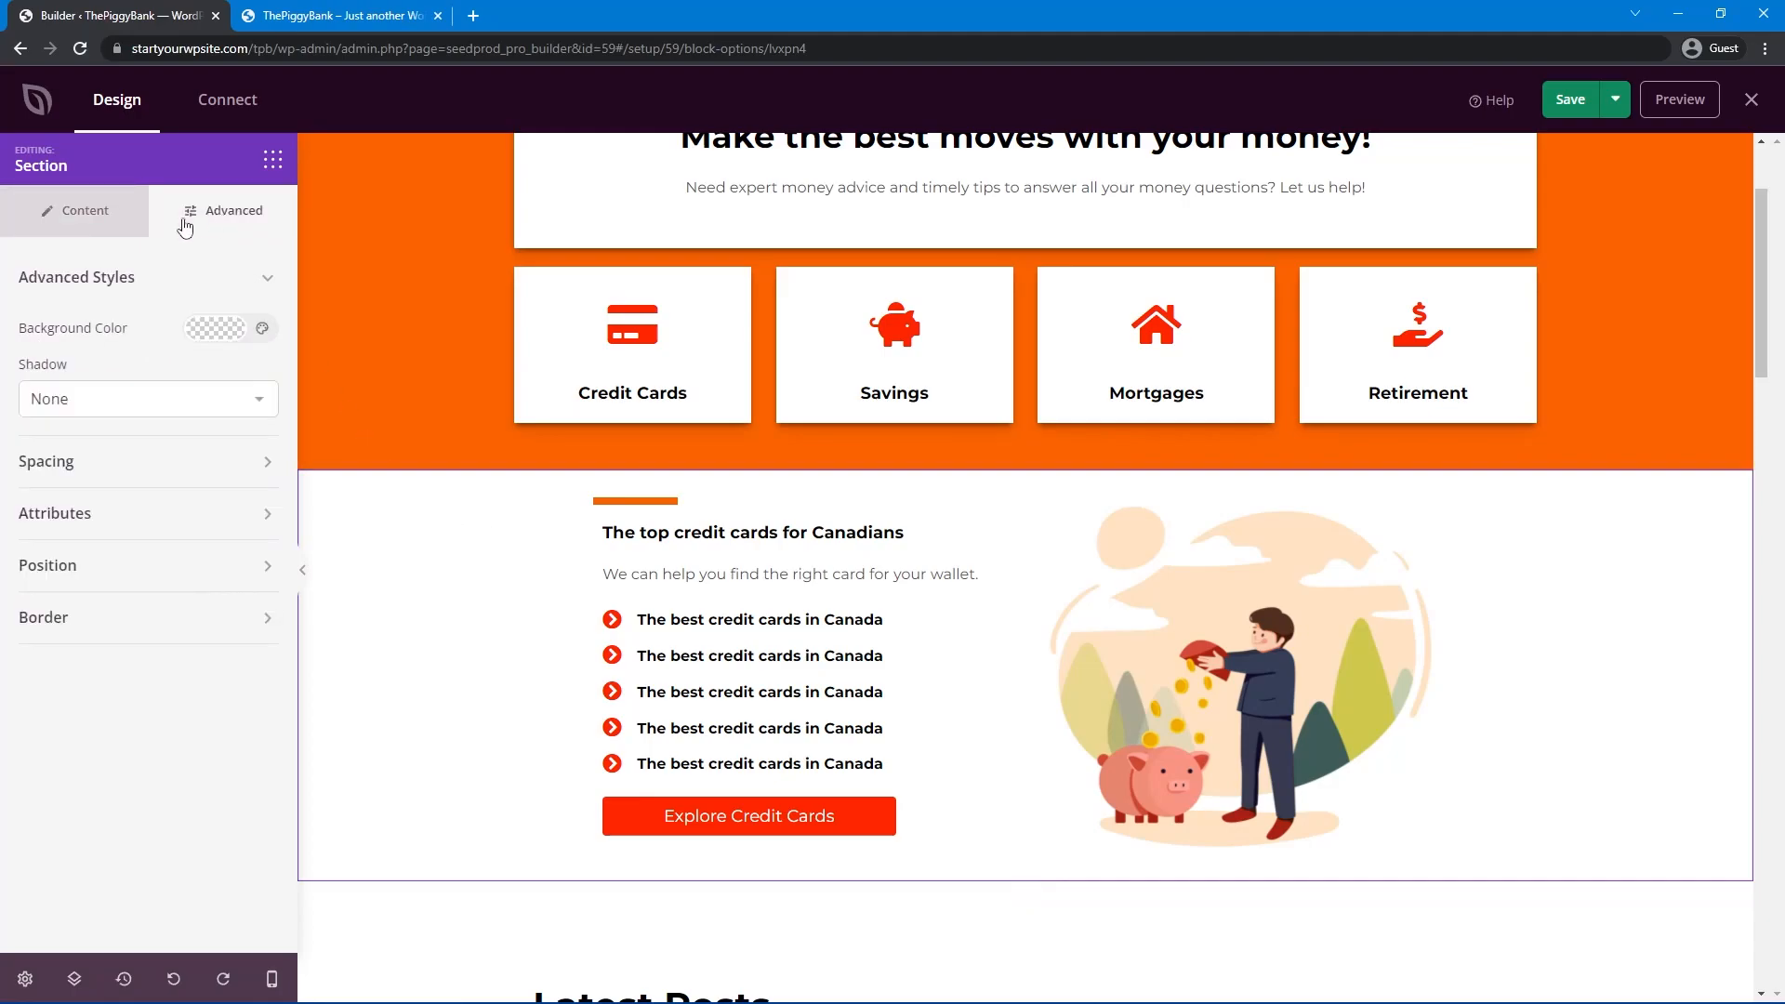
left_click(57, 461)
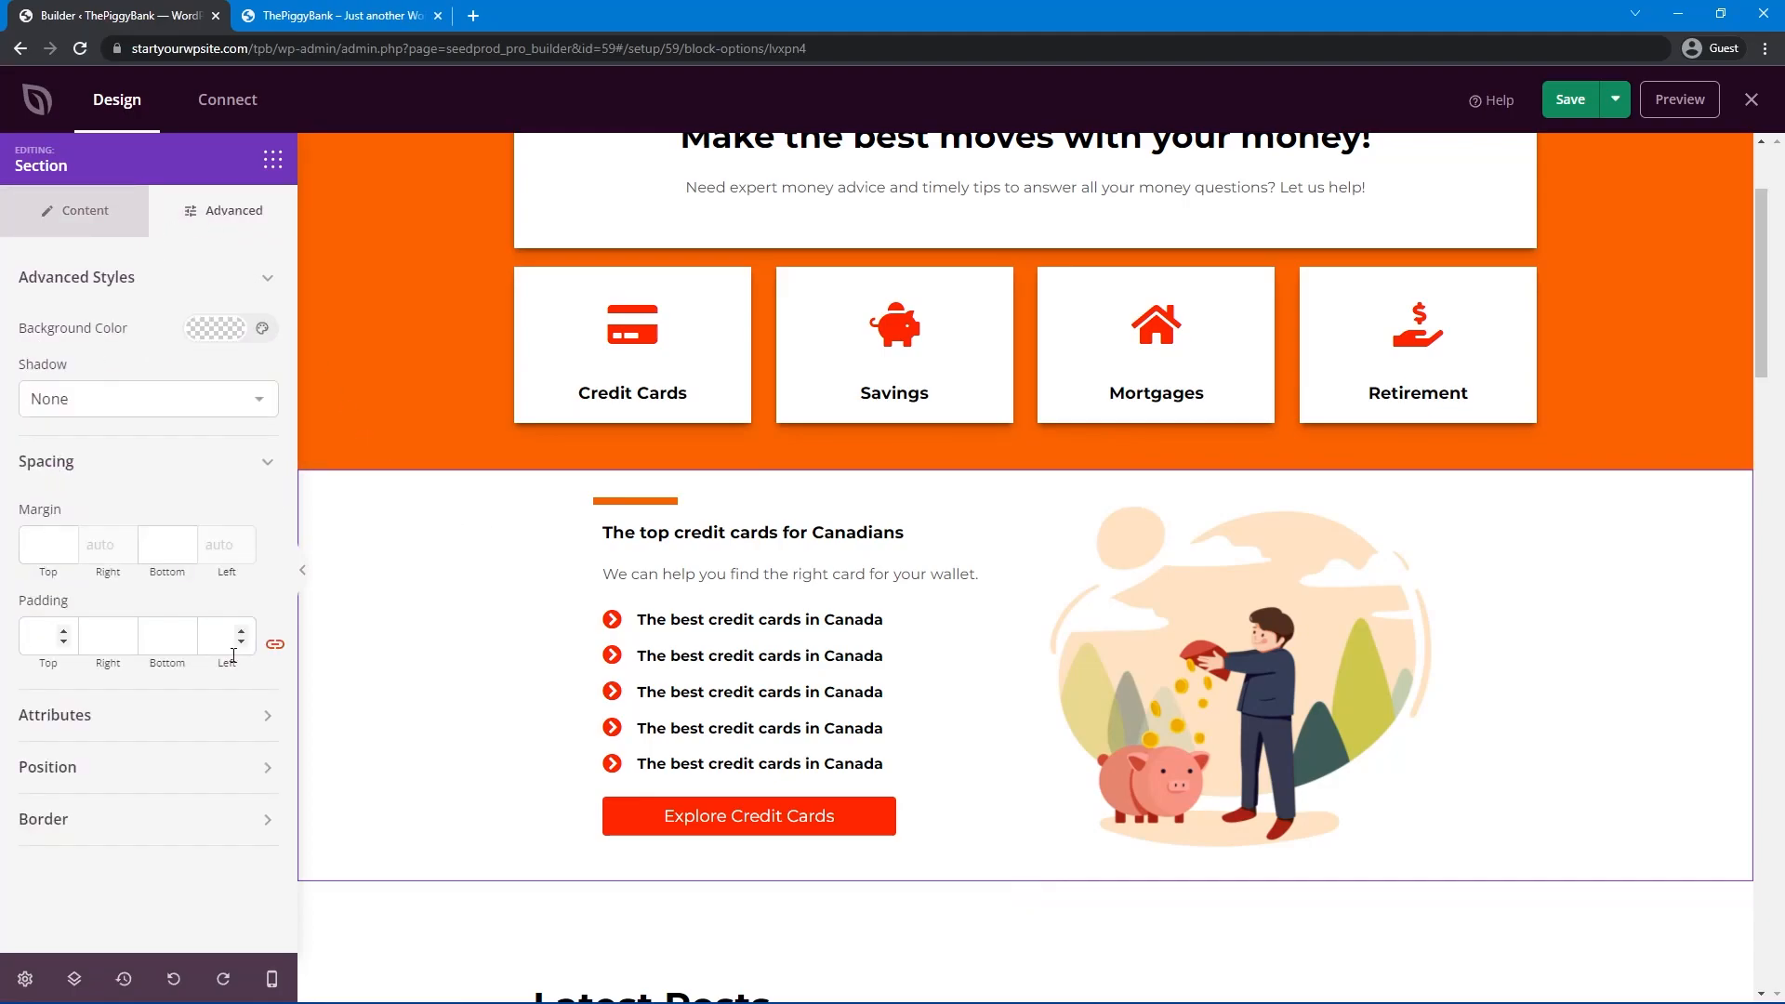
left_click(276, 645)
type("50")
left_click(162, 632)
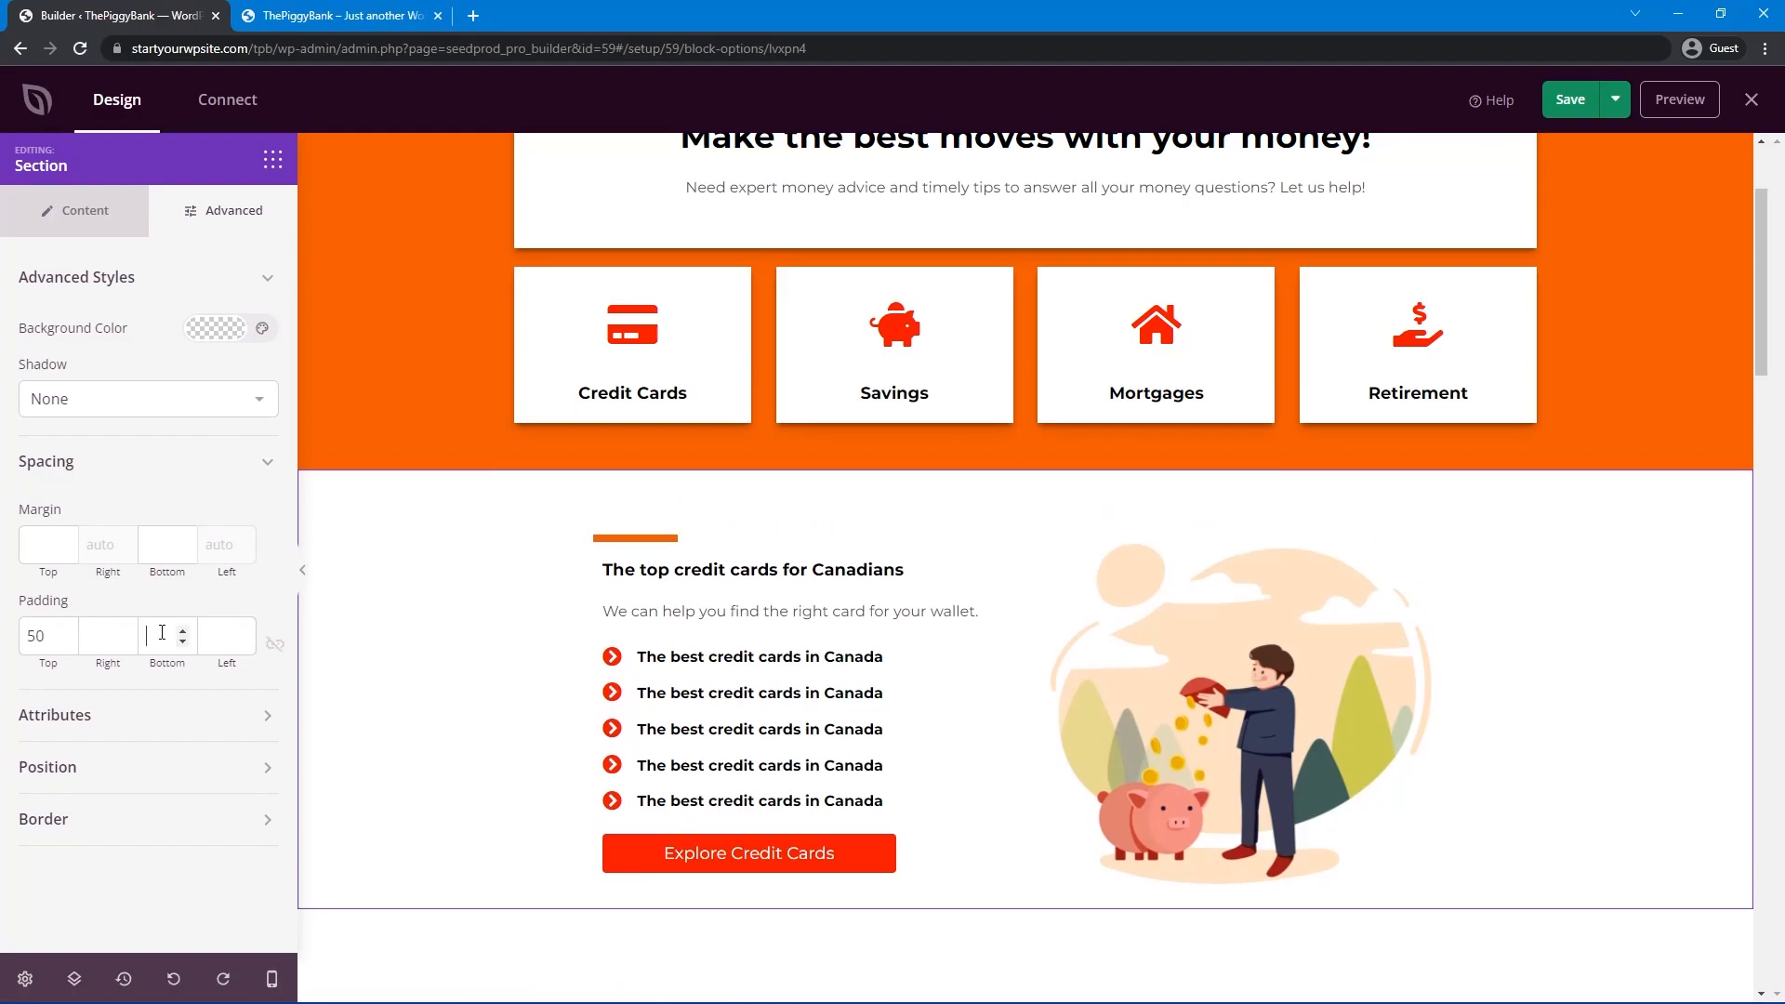
type("50")
left_click(1568, 99)
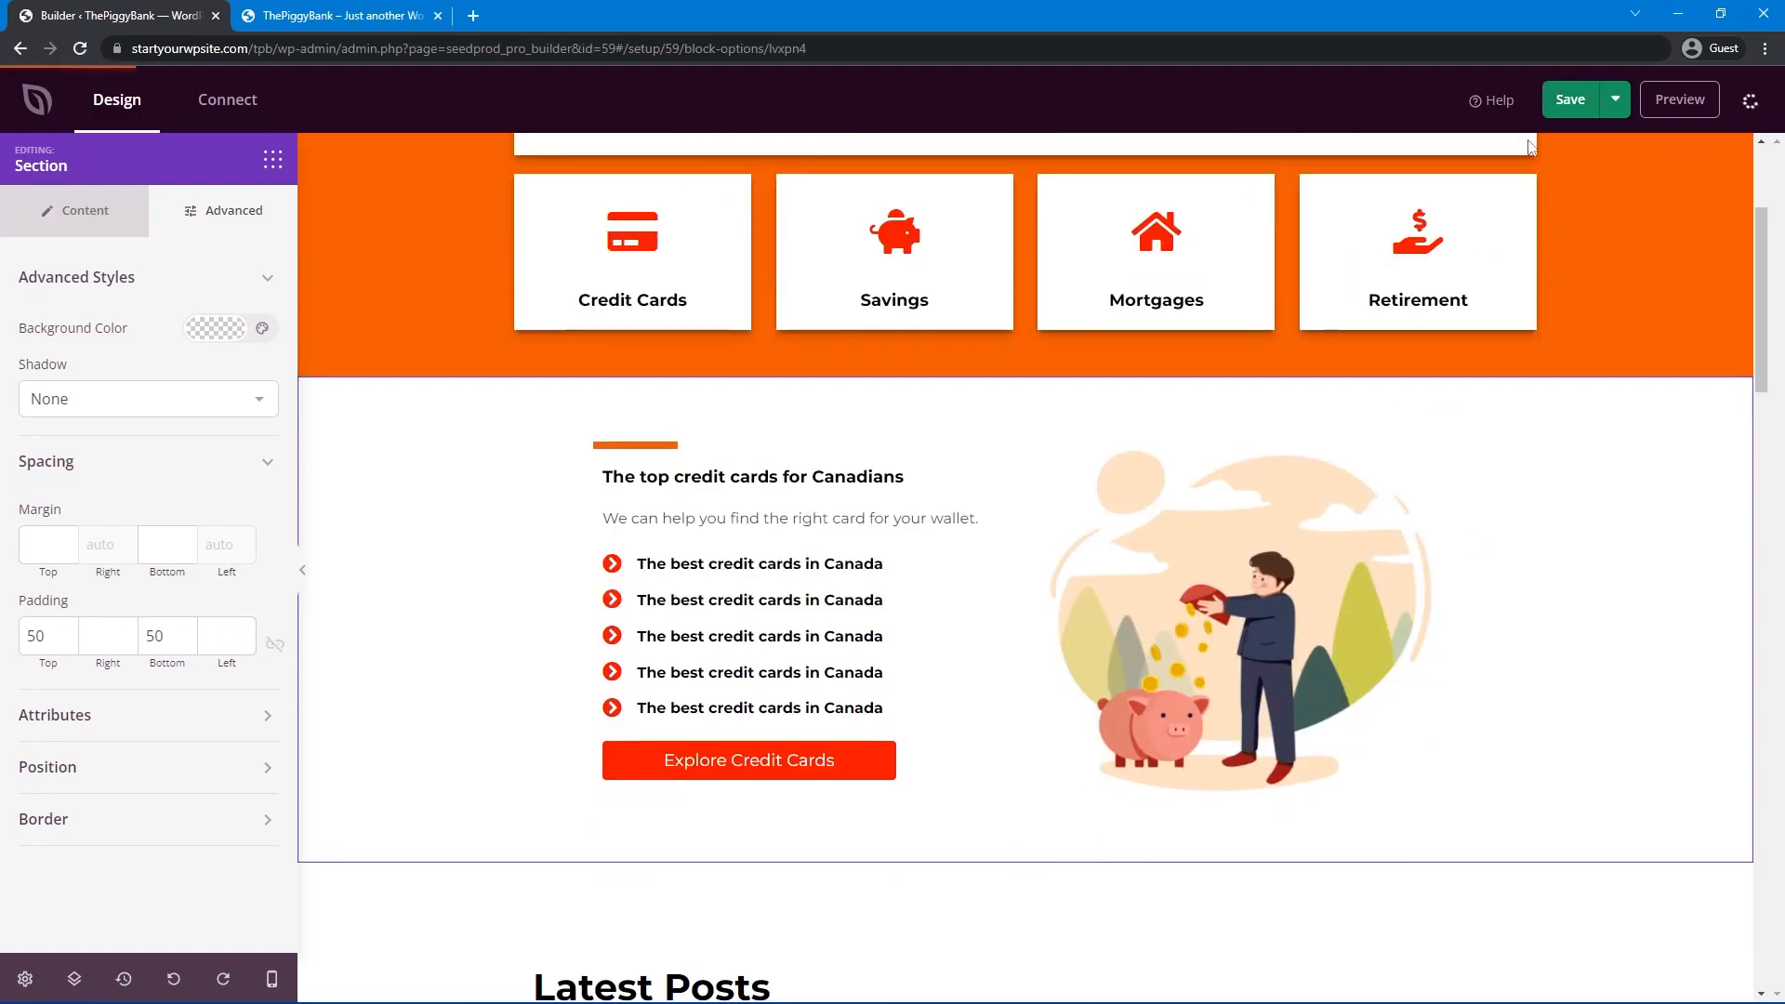
Reload the live homepage and review the new credit cards section.
left_click(316, 18)
key("F5")
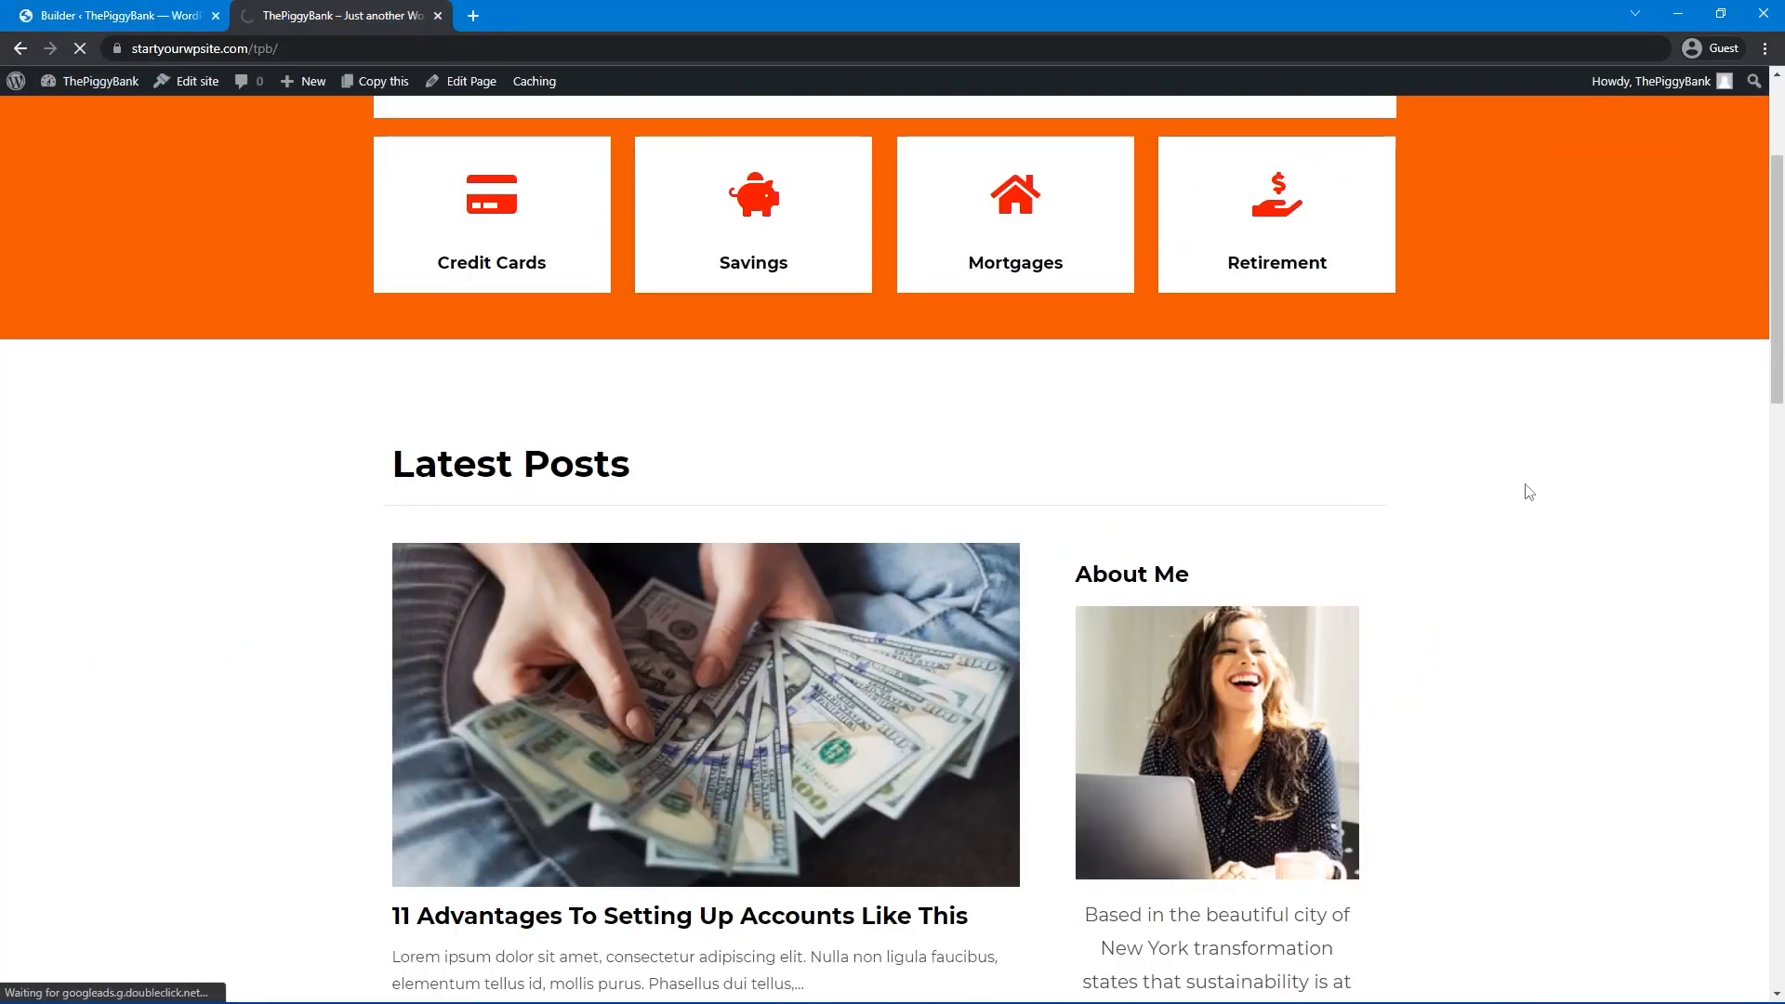
scroll(1509, 580, "up", 3)
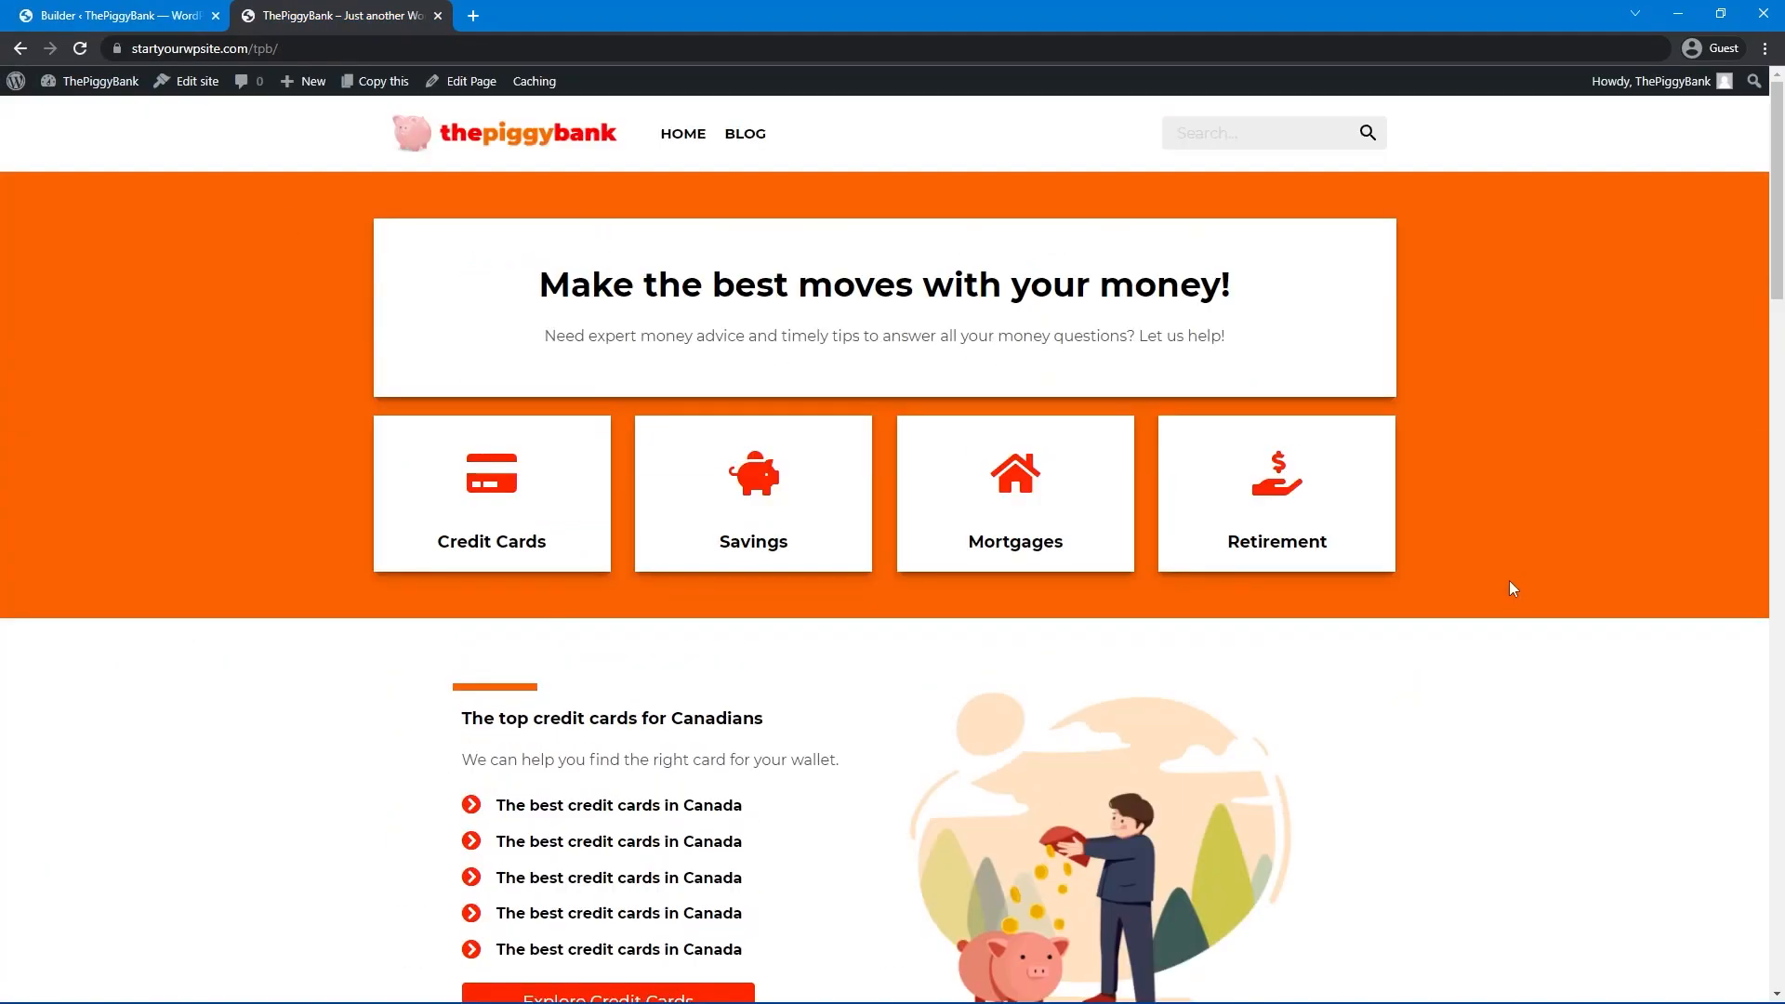
scroll(1510, 582, "down", 4)
Return to the builder and delete the Latest Posts headline.
scroll(1433, 539, "down", 4)
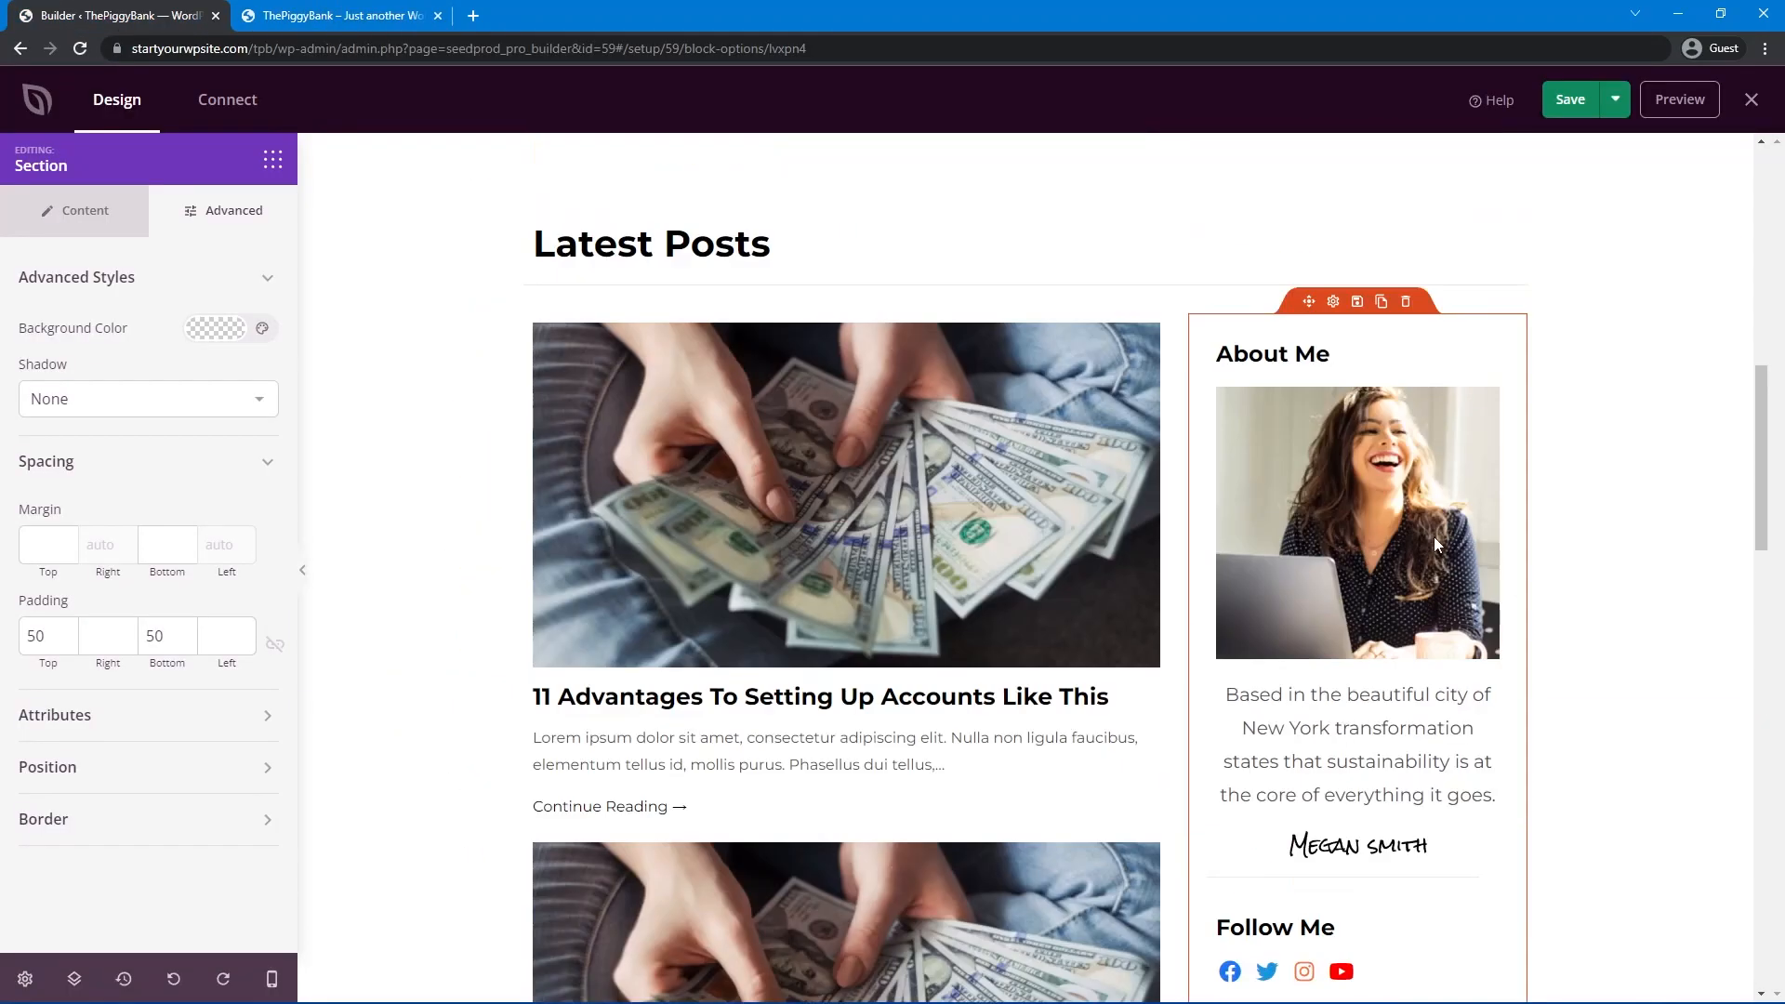
scroll(1436, 539, "down", 15)
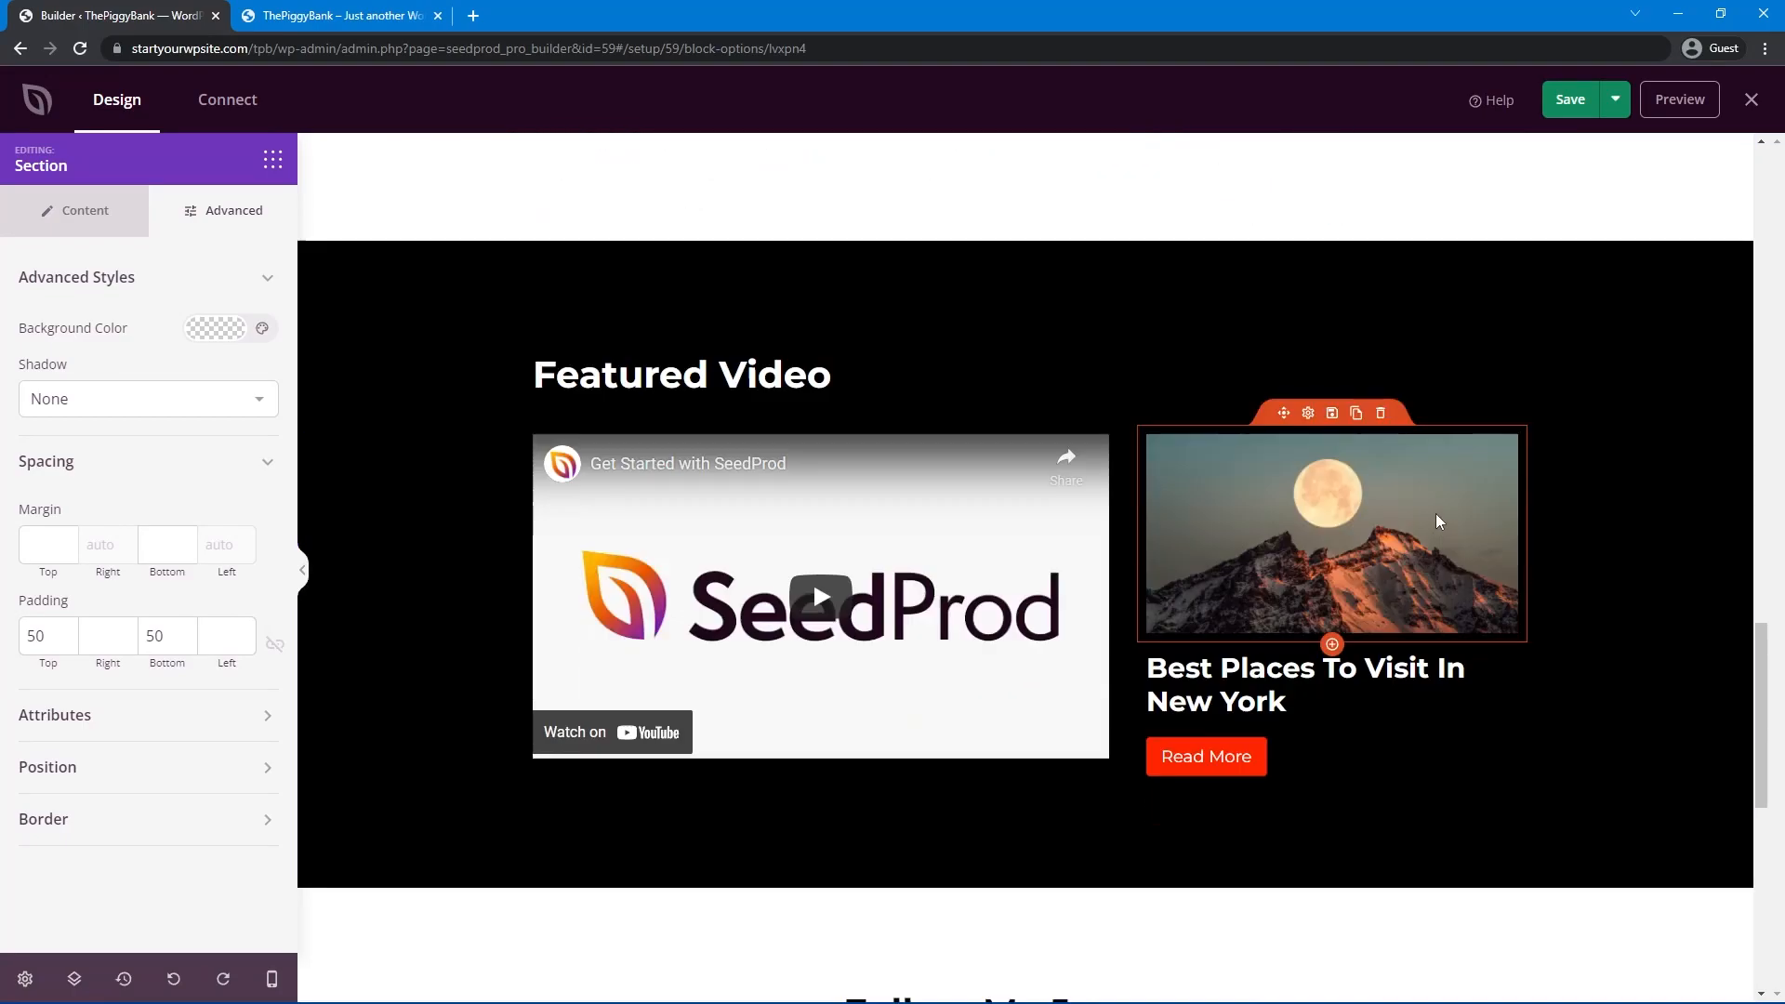
scroll(1441, 553, "up", 15)
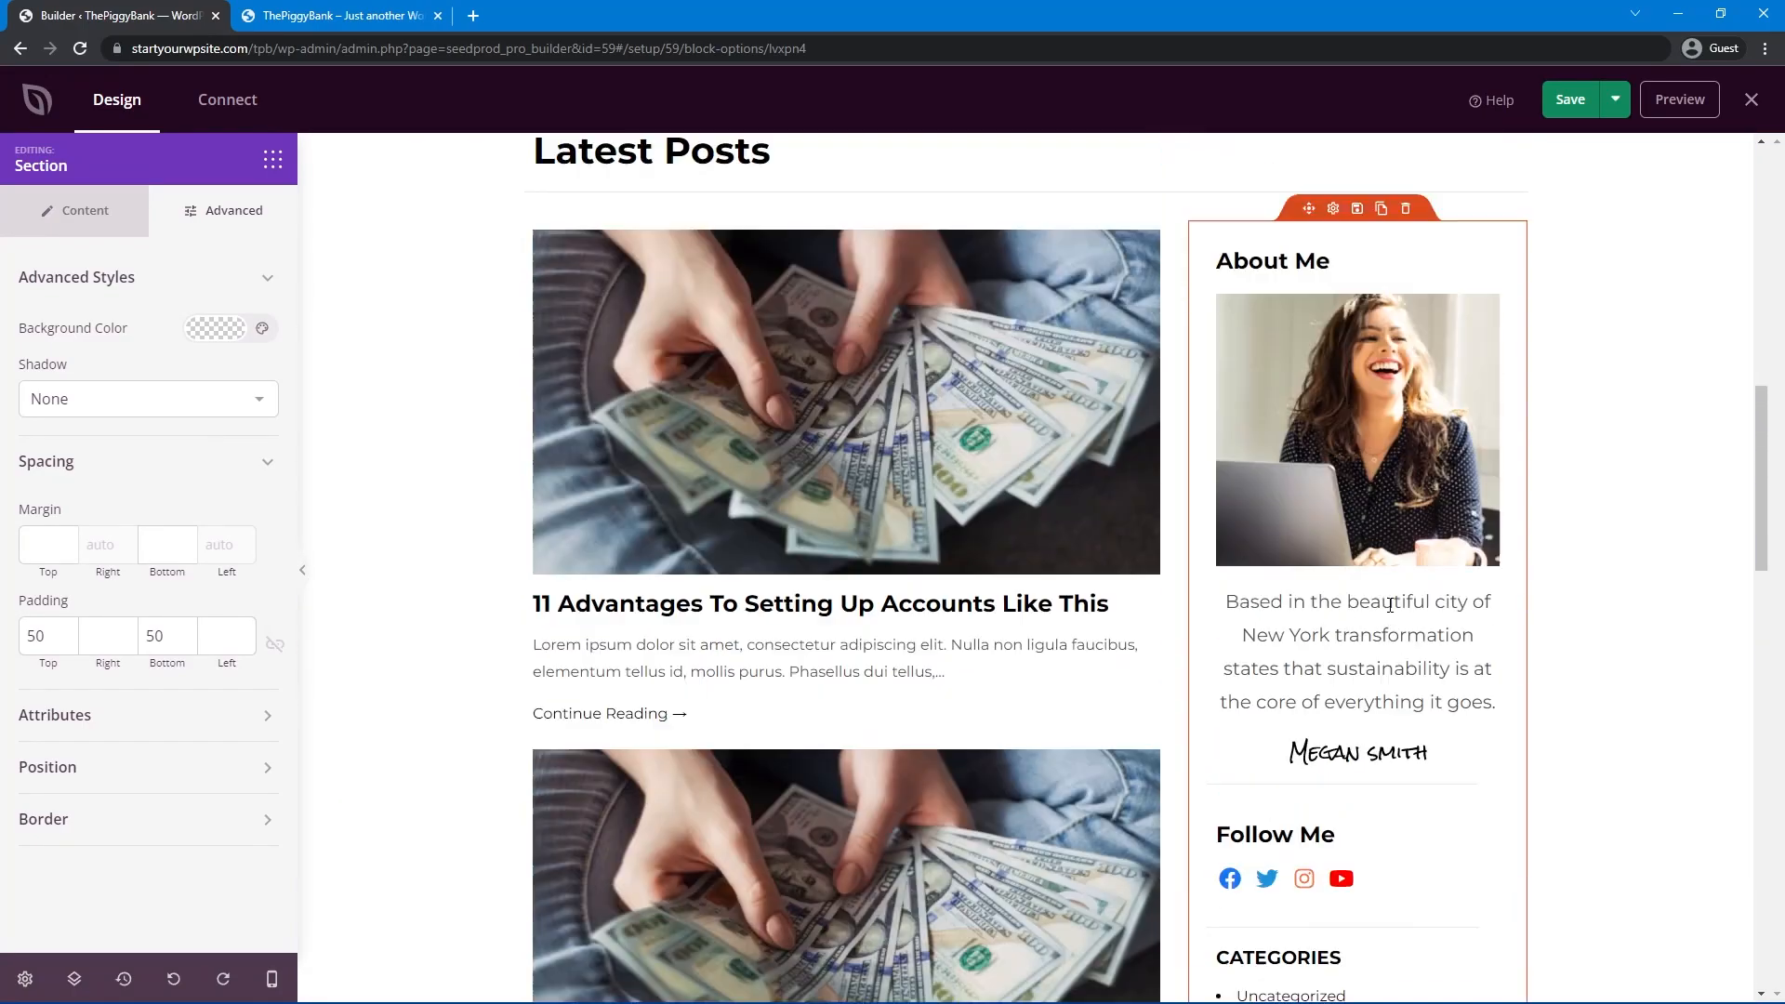
scroll(830, 503, "up", 1)
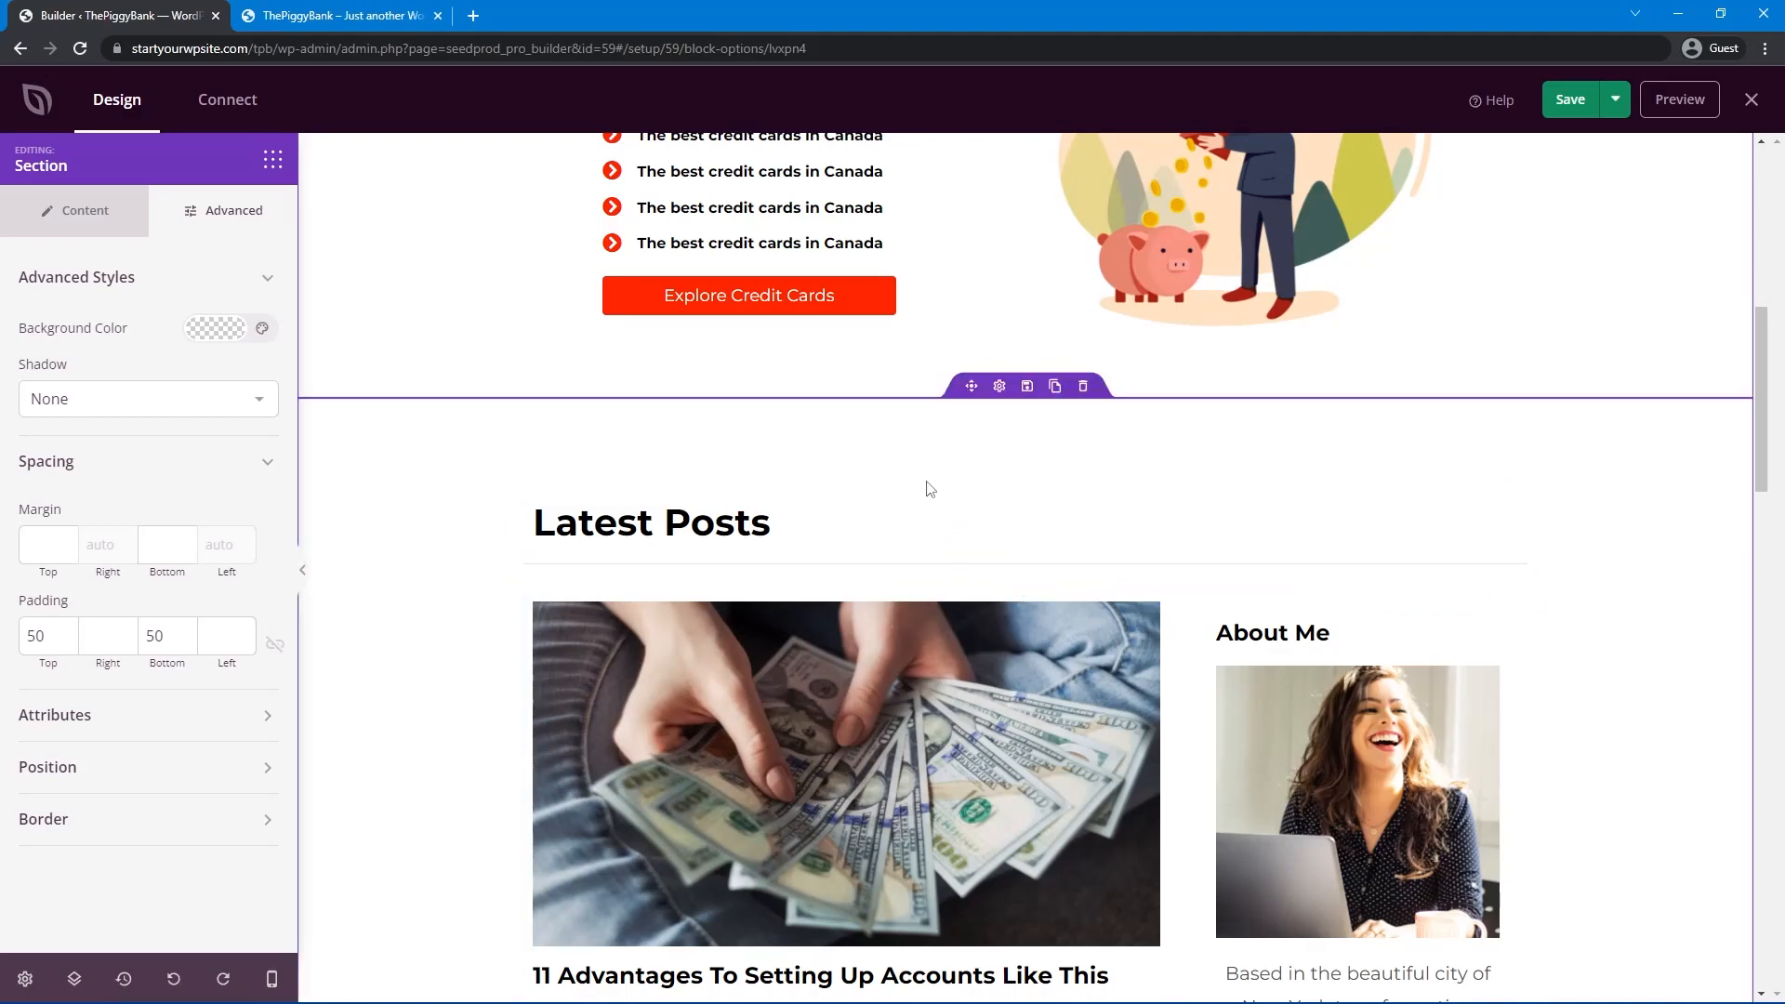
left_click(1074, 479)
left_click(829, 558)
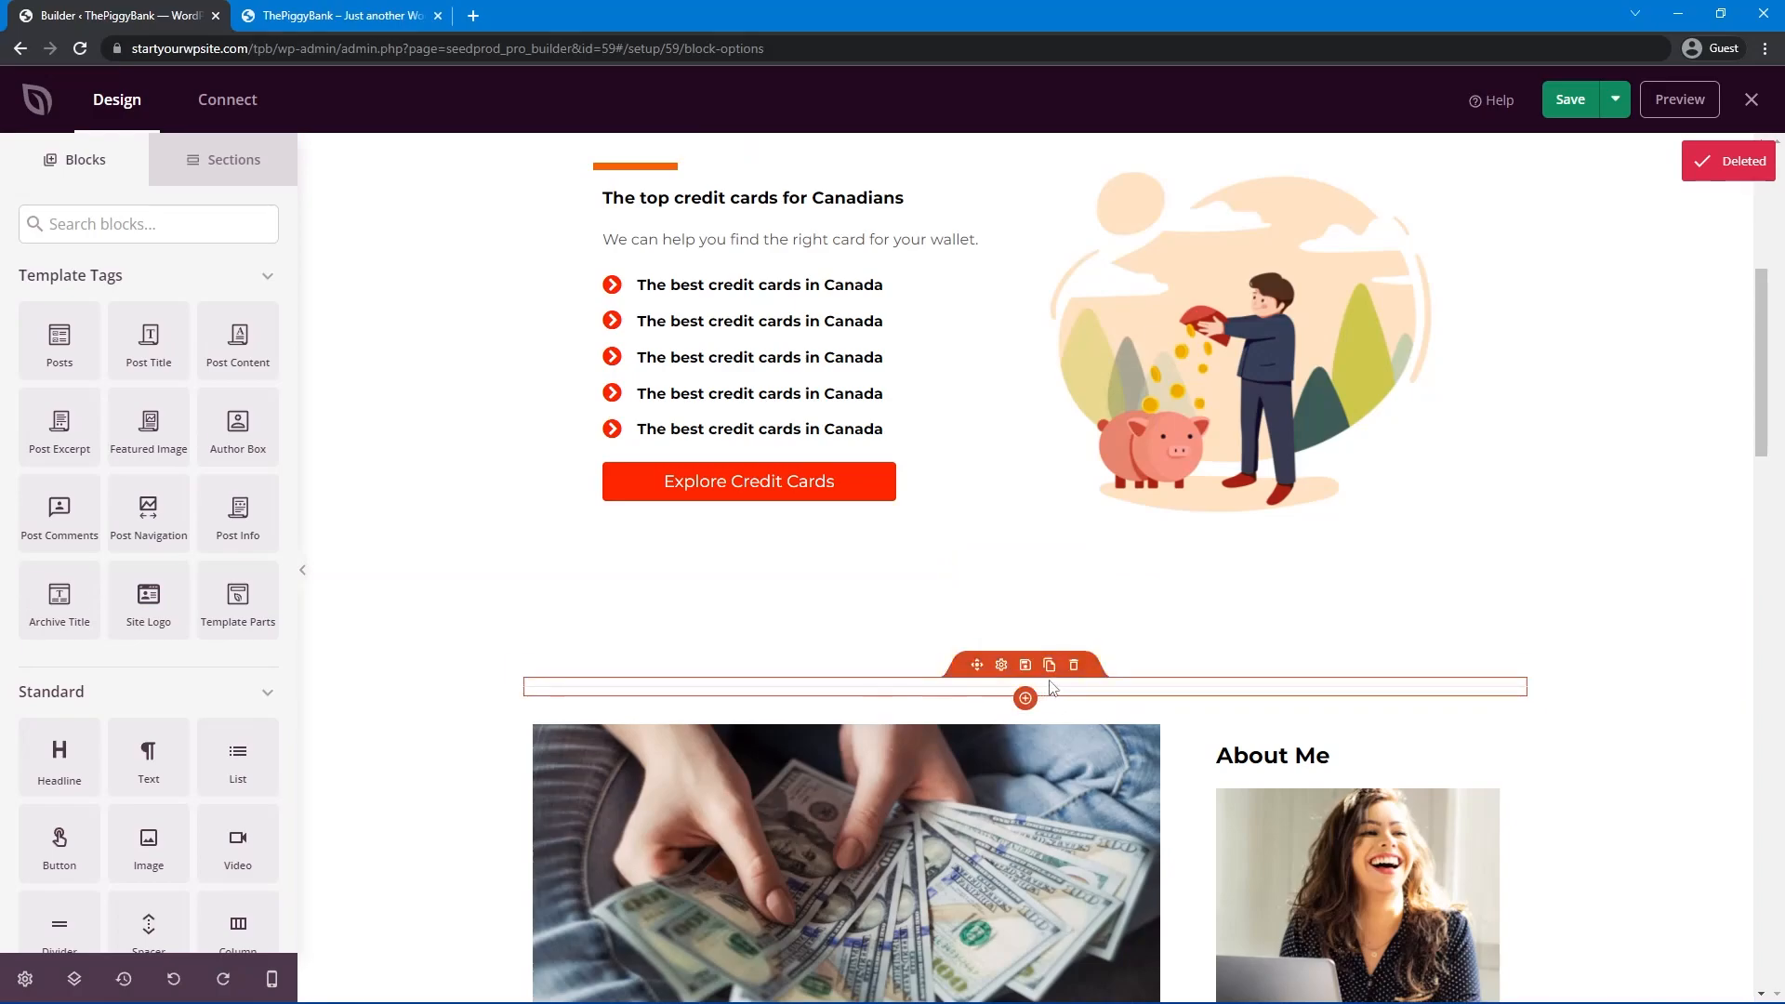
Delete the posts block under the divider, along with the row containing the About Me sidebar.
scroll(994, 676, "down", 3)
left_click(895, 415)
left_click(829, 556)
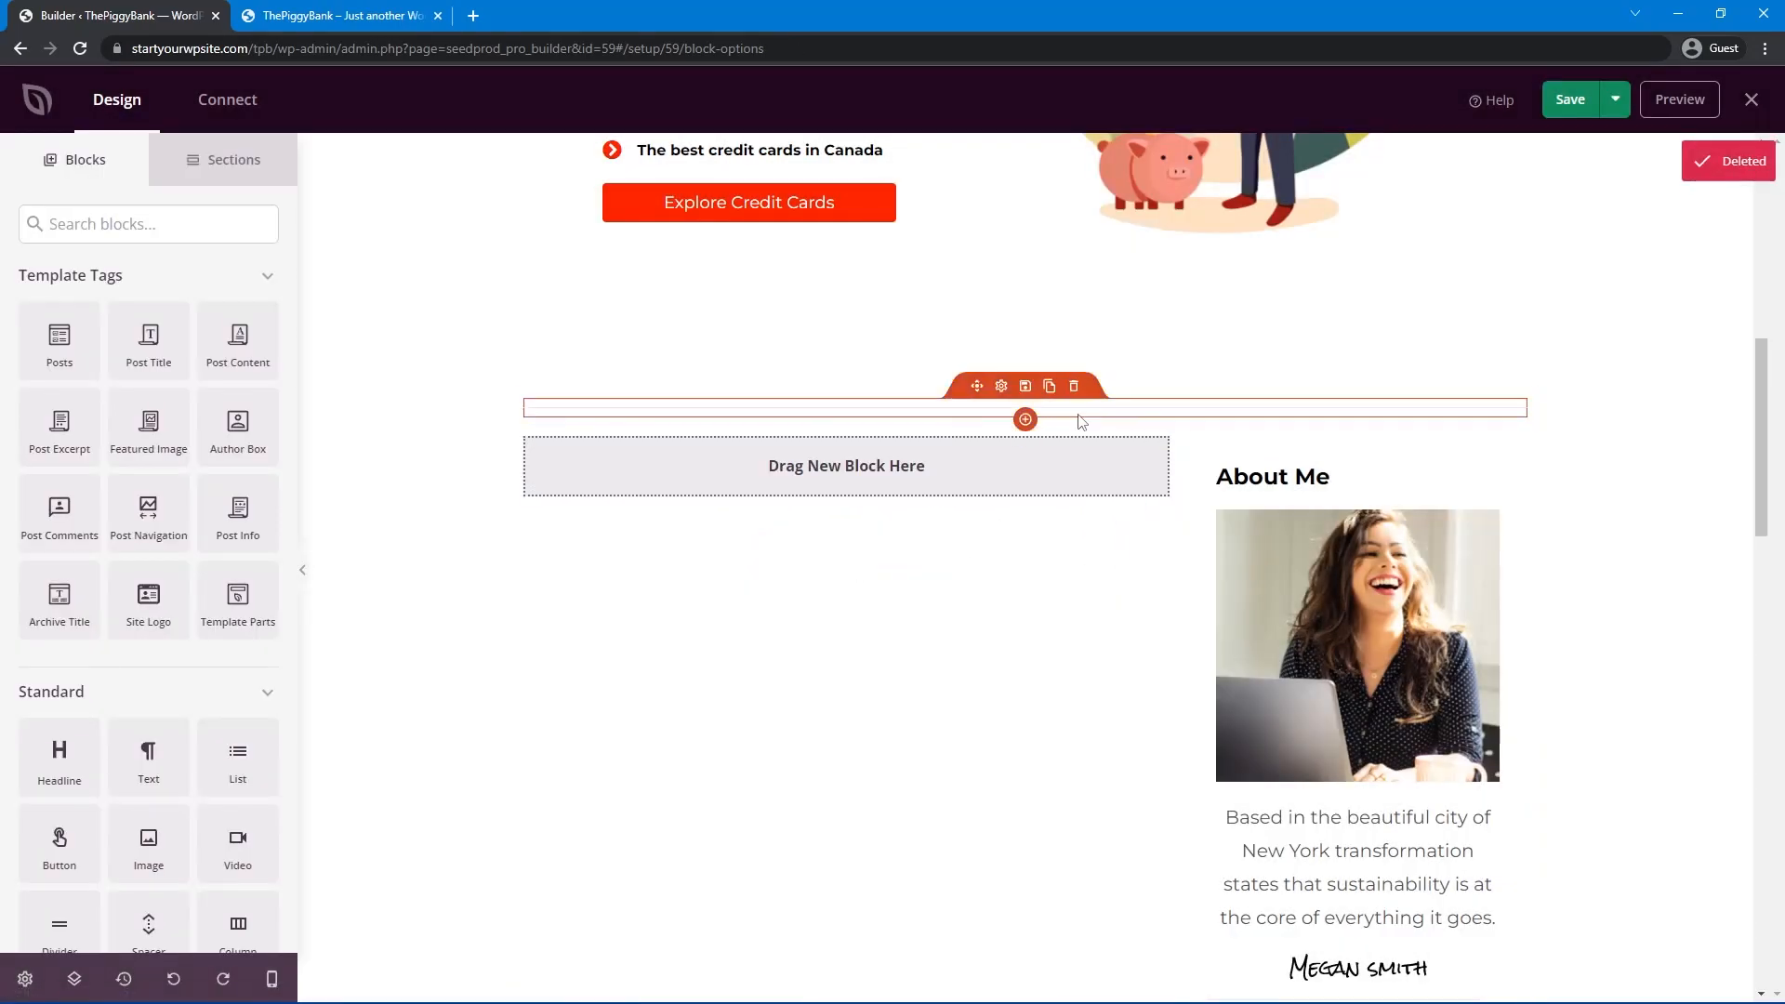
left_click(1074, 415)
left_click(730, 555)
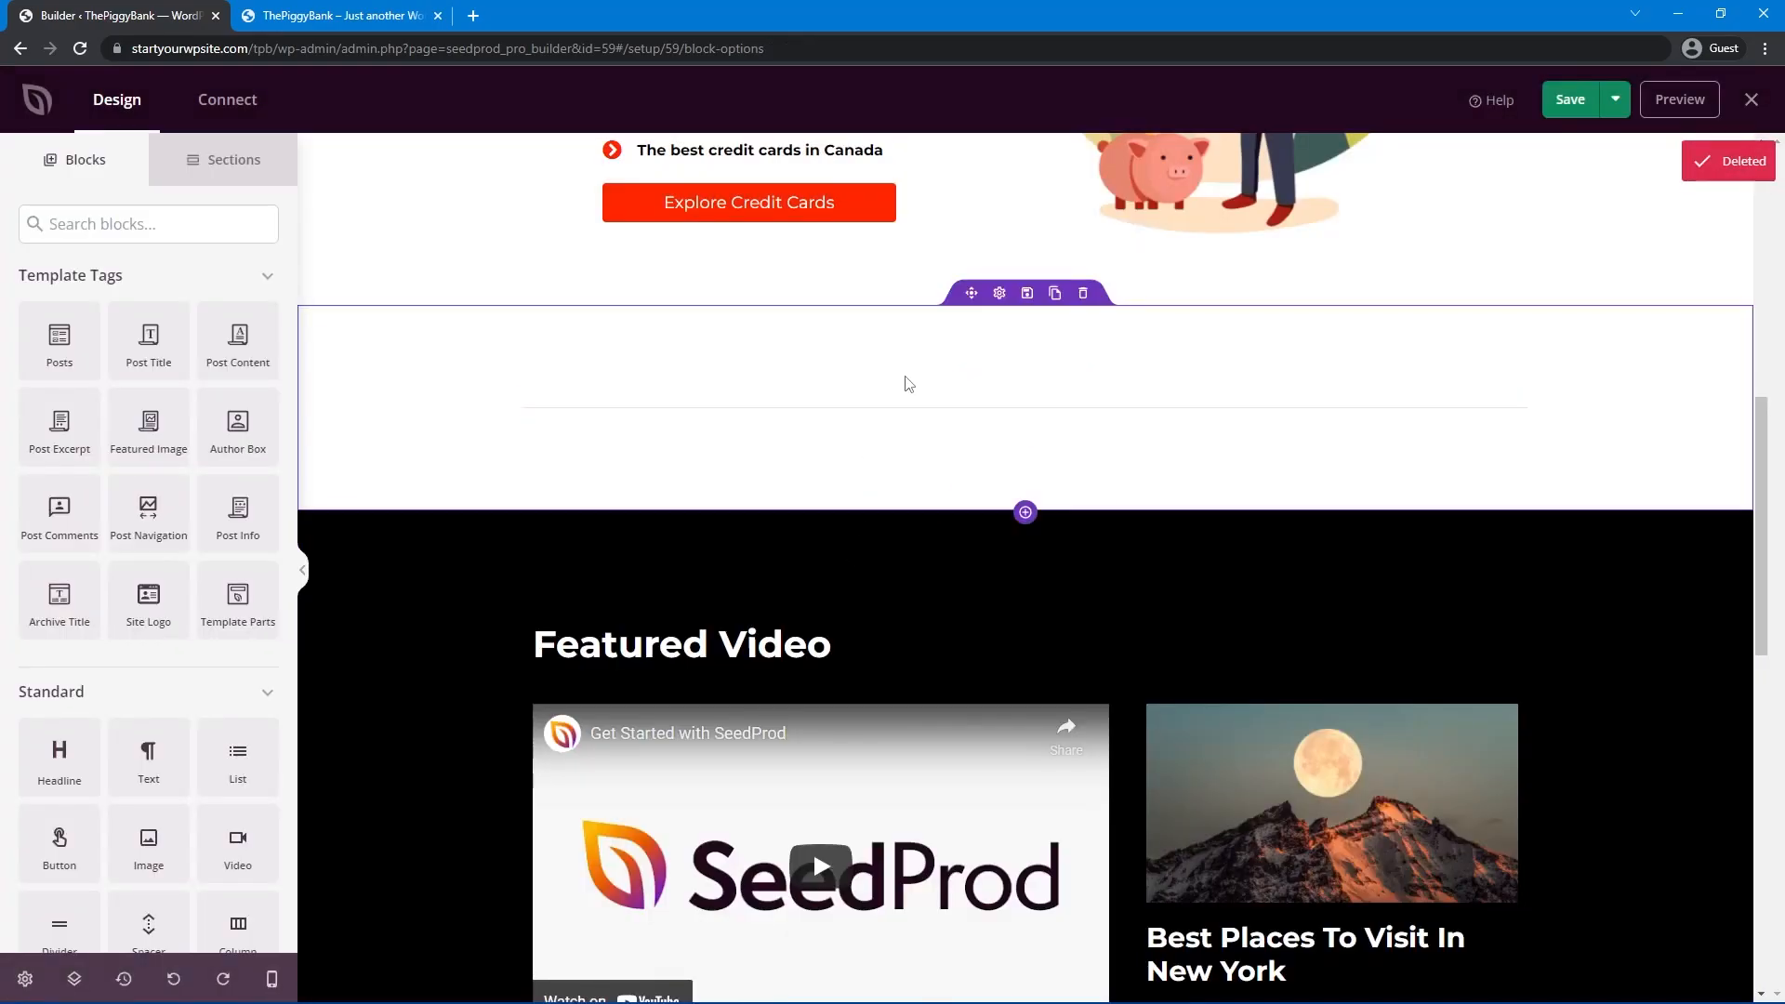
Delete the Featured Video section and the Follow My Journey section.
left_click(1082, 497)
left_click(825, 555)
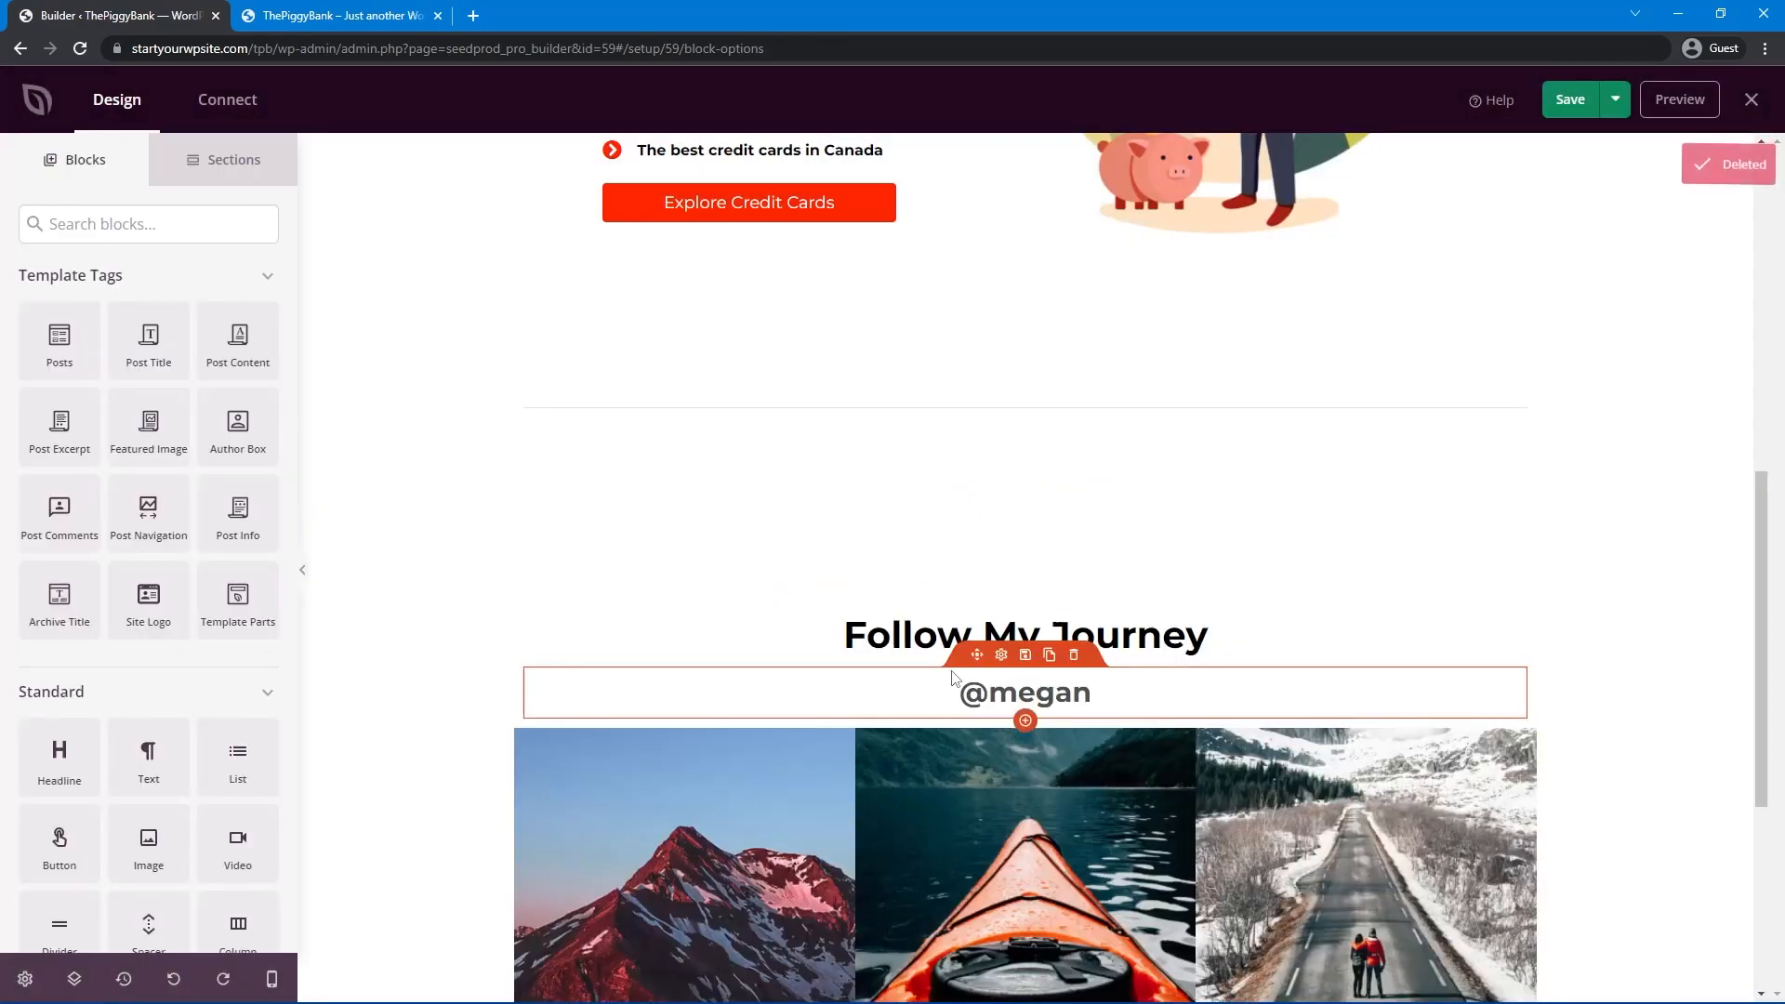
scroll(1063, 613, "down", 2)
left_click(1080, 308)
left_click(825, 555)
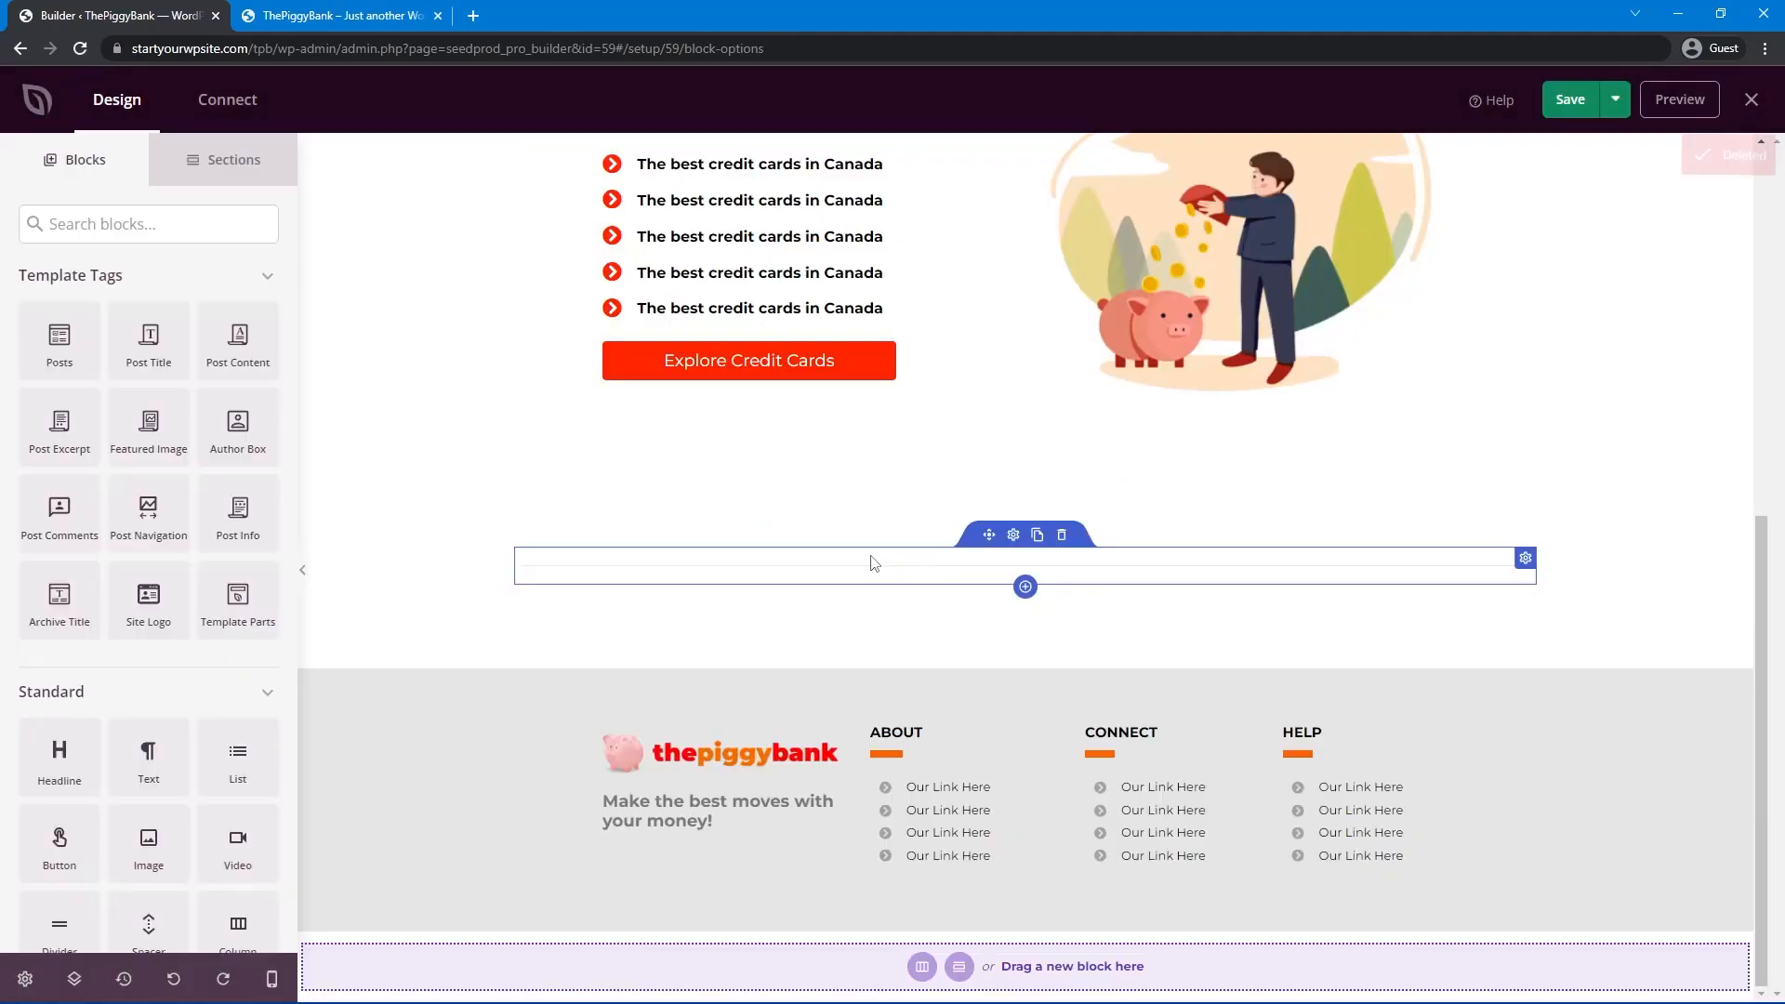
Set the top padding of the section containing the divider to 0.
scroll(1016, 637, "up", 6)
scroll(1016, 650, "down", 6)
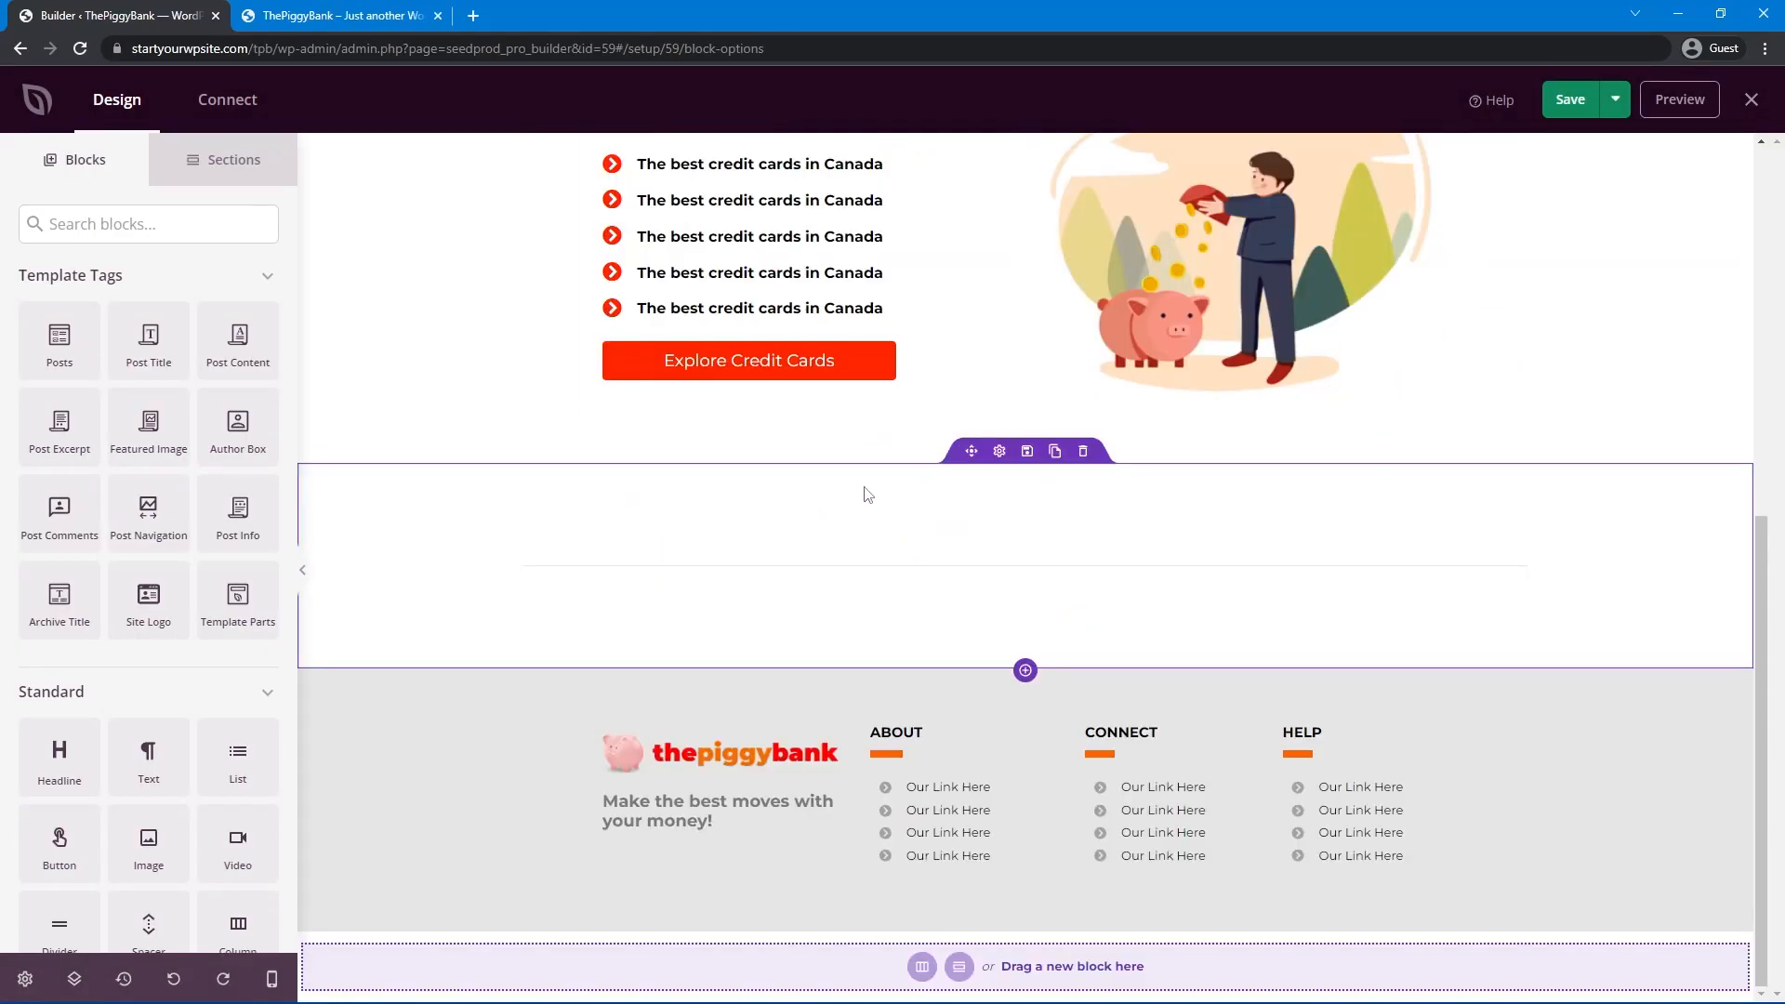
left_click(874, 498)
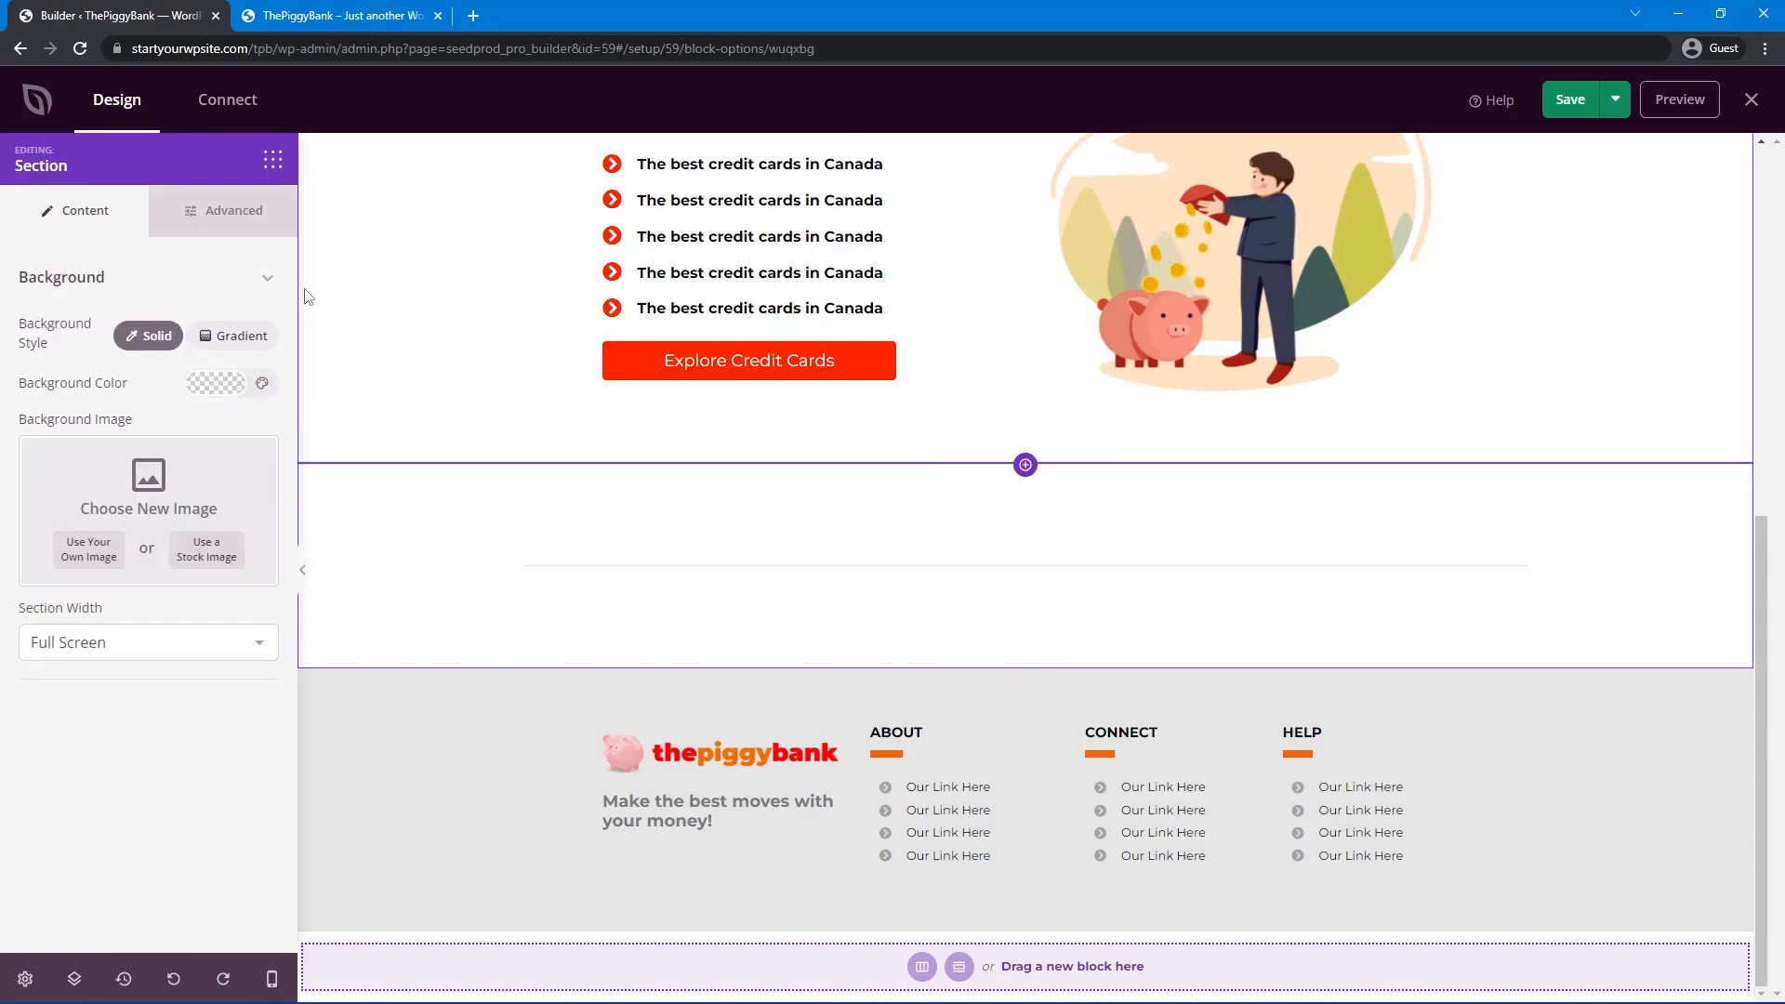
left_click(242, 227)
left_click(109, 459)
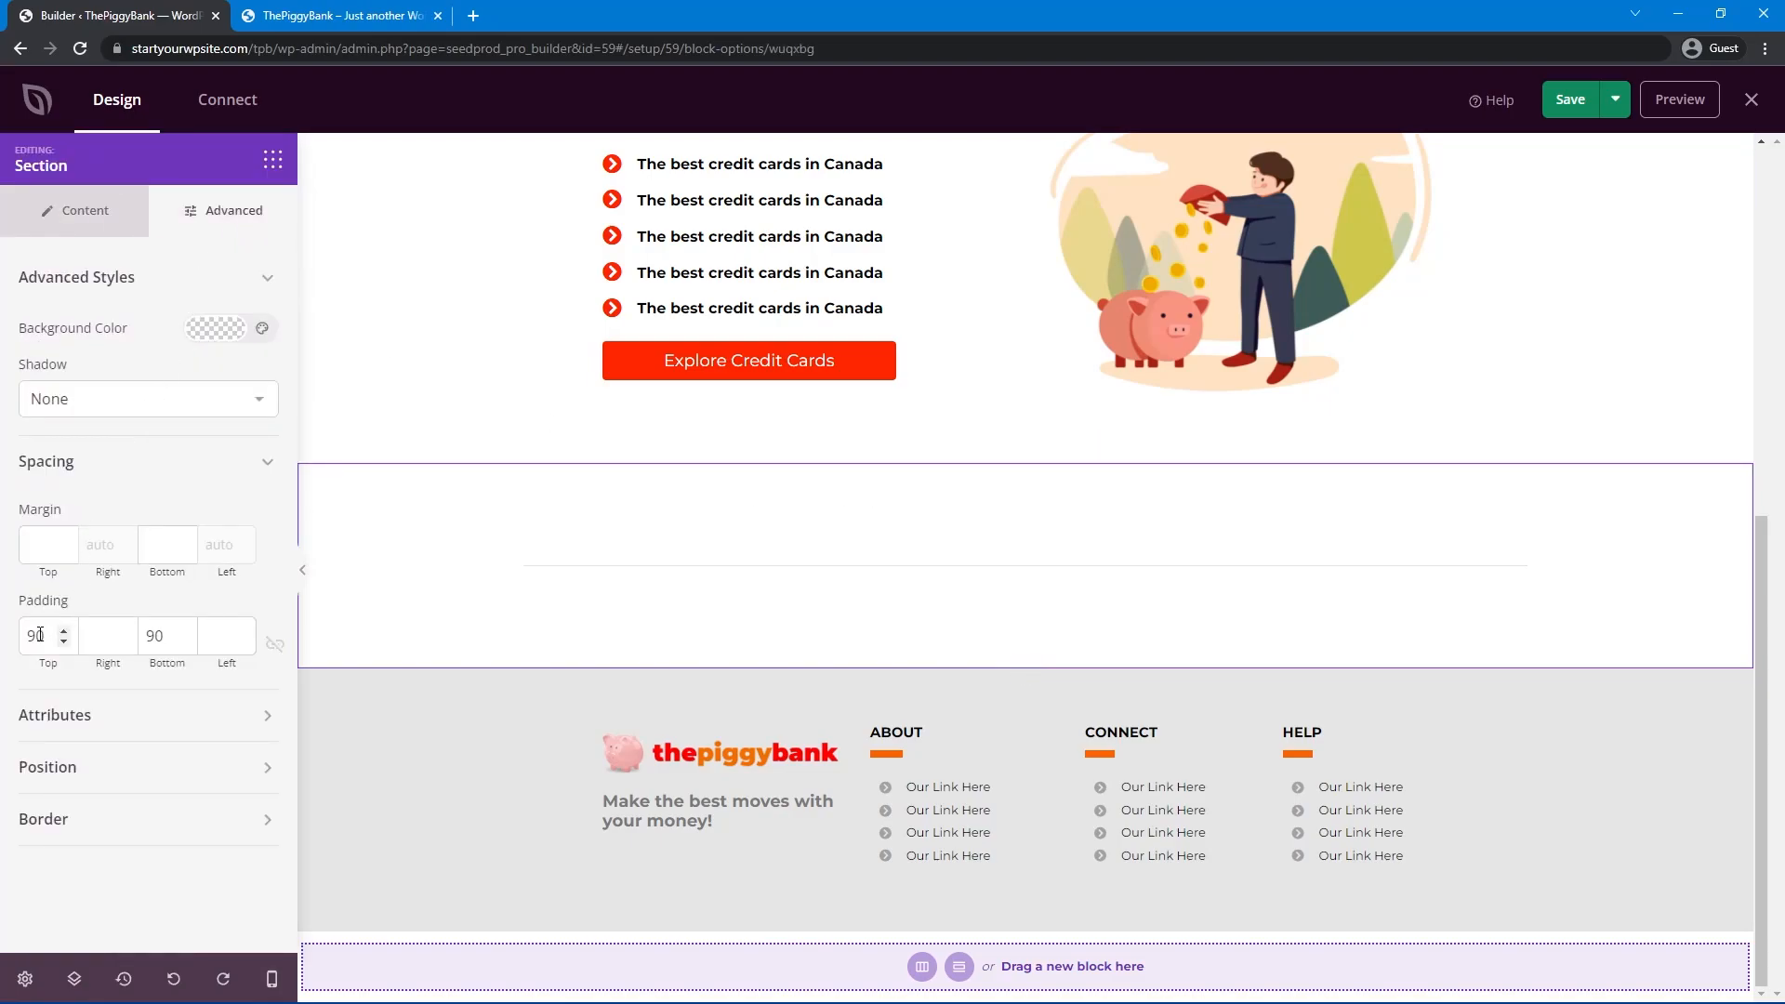
key("BackSpace")
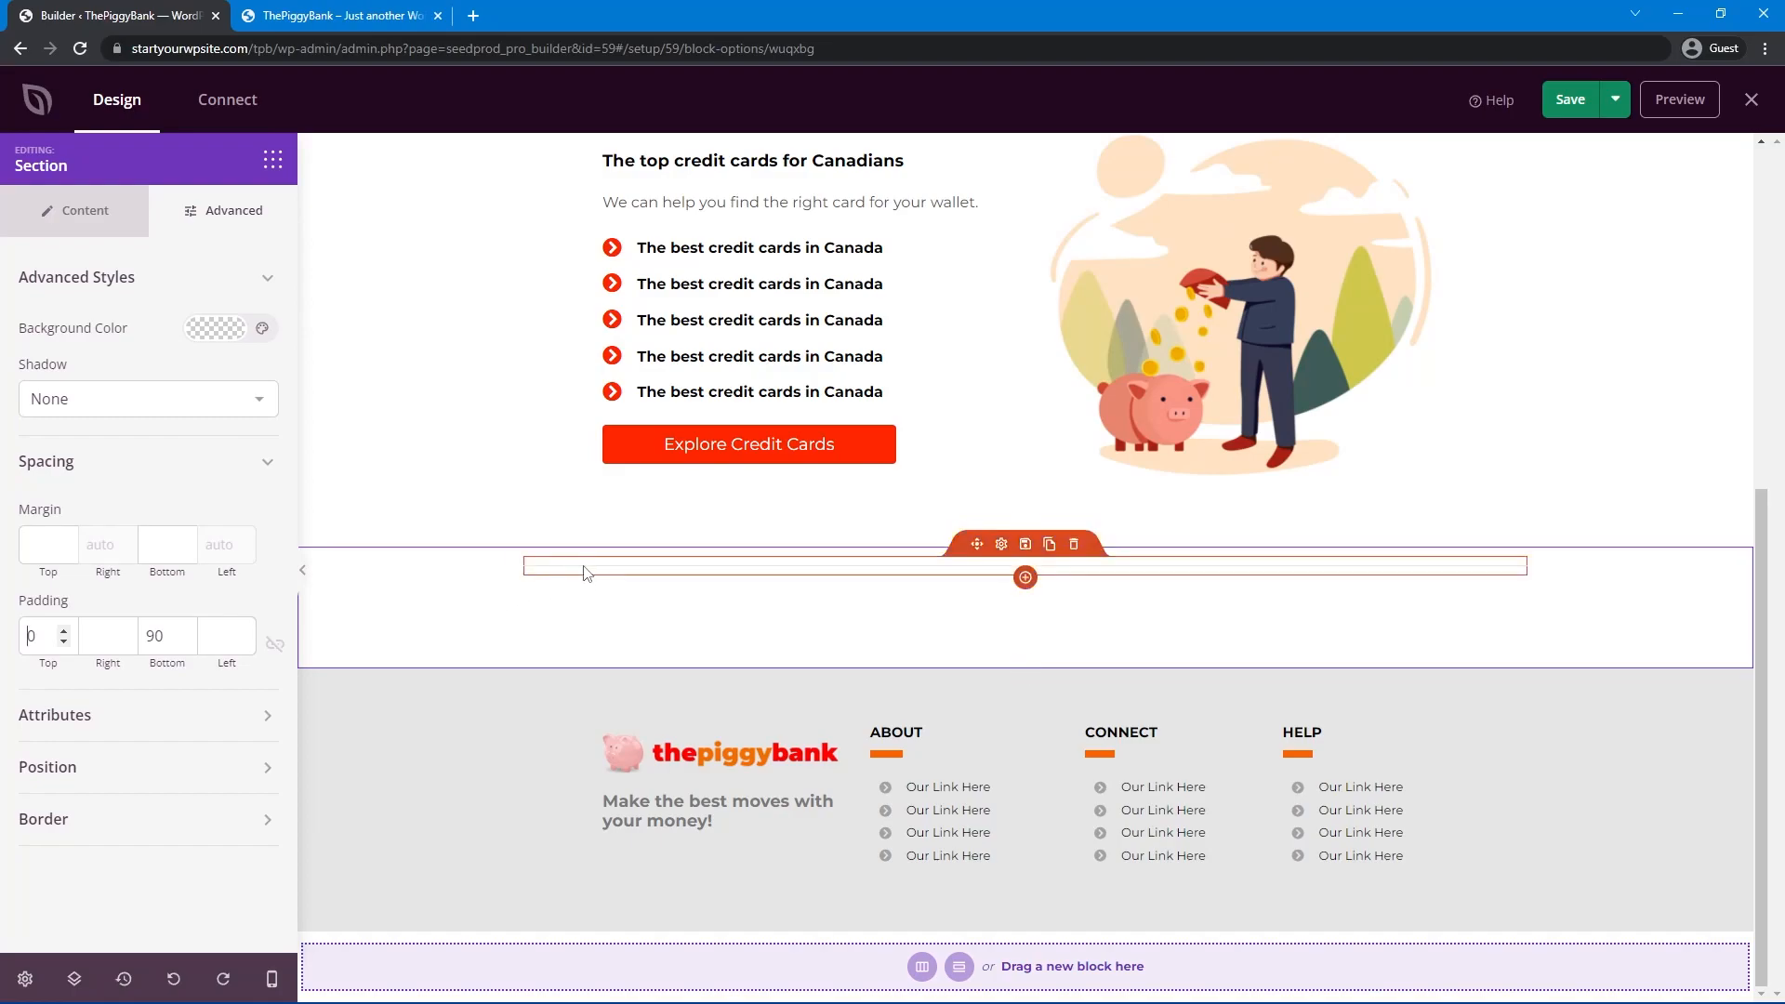
Recolor the divider to orange #FB6200 and set its height to 8.
left_click(1002, 546)
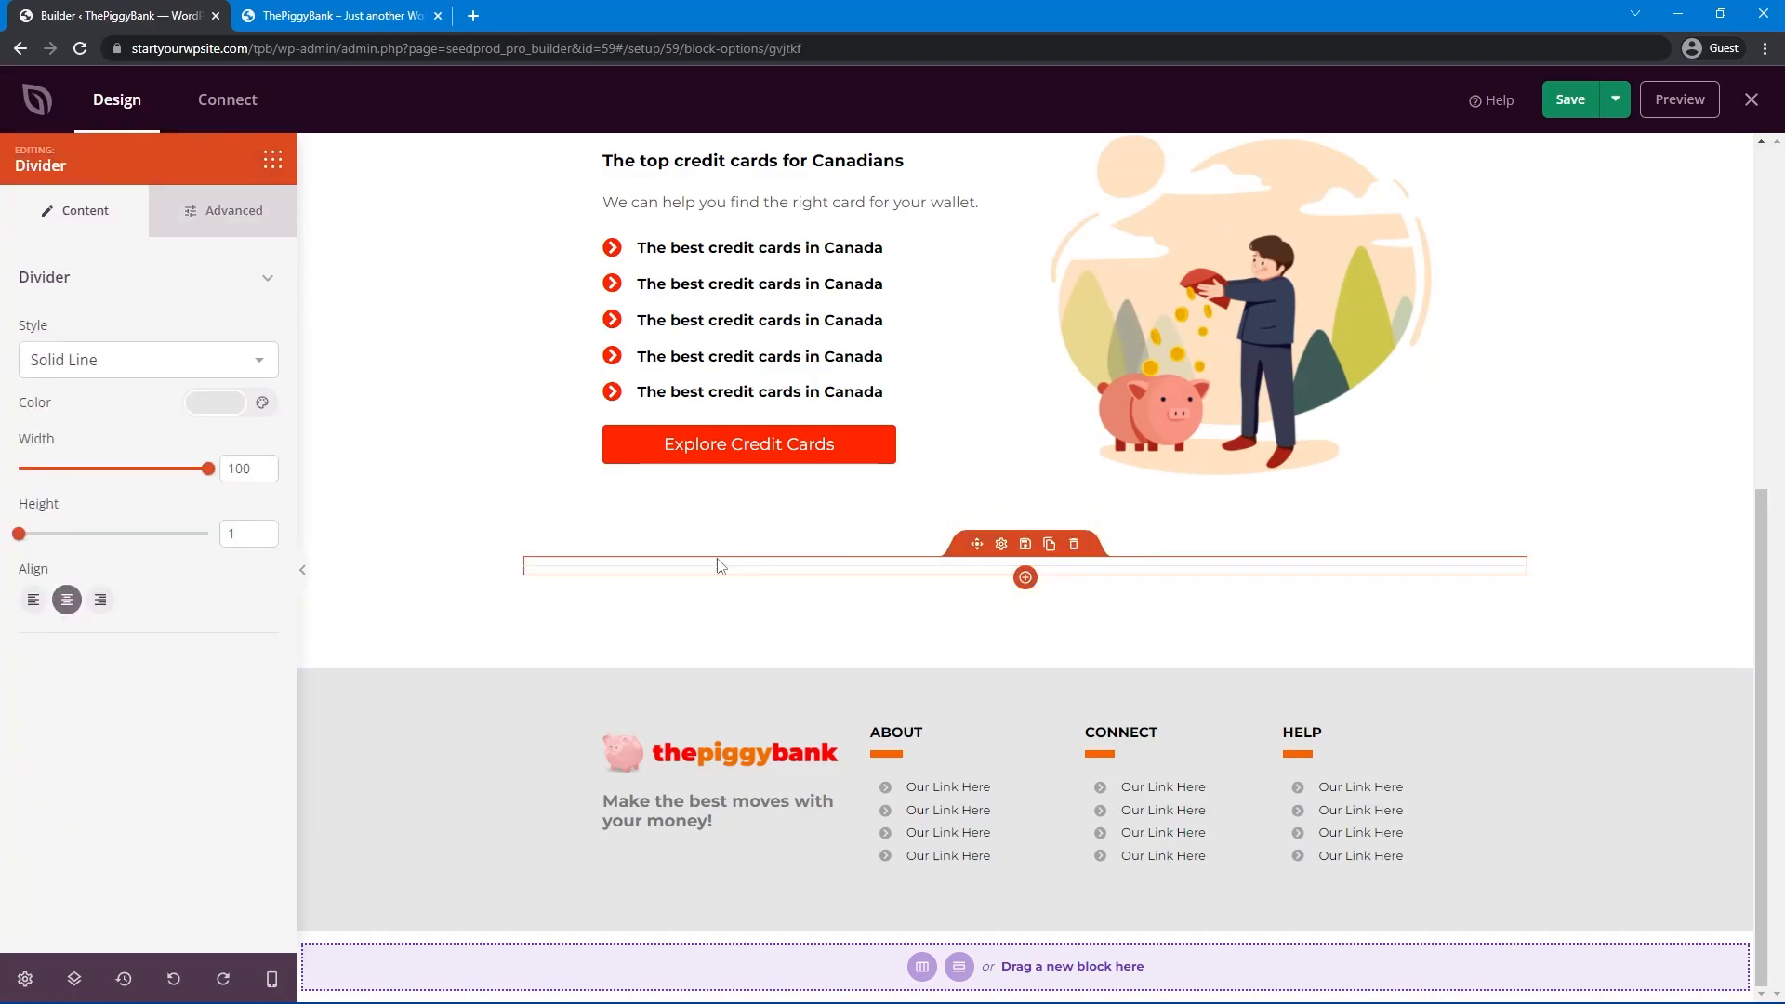
left_click(216, 402)
left_click(79, 643)
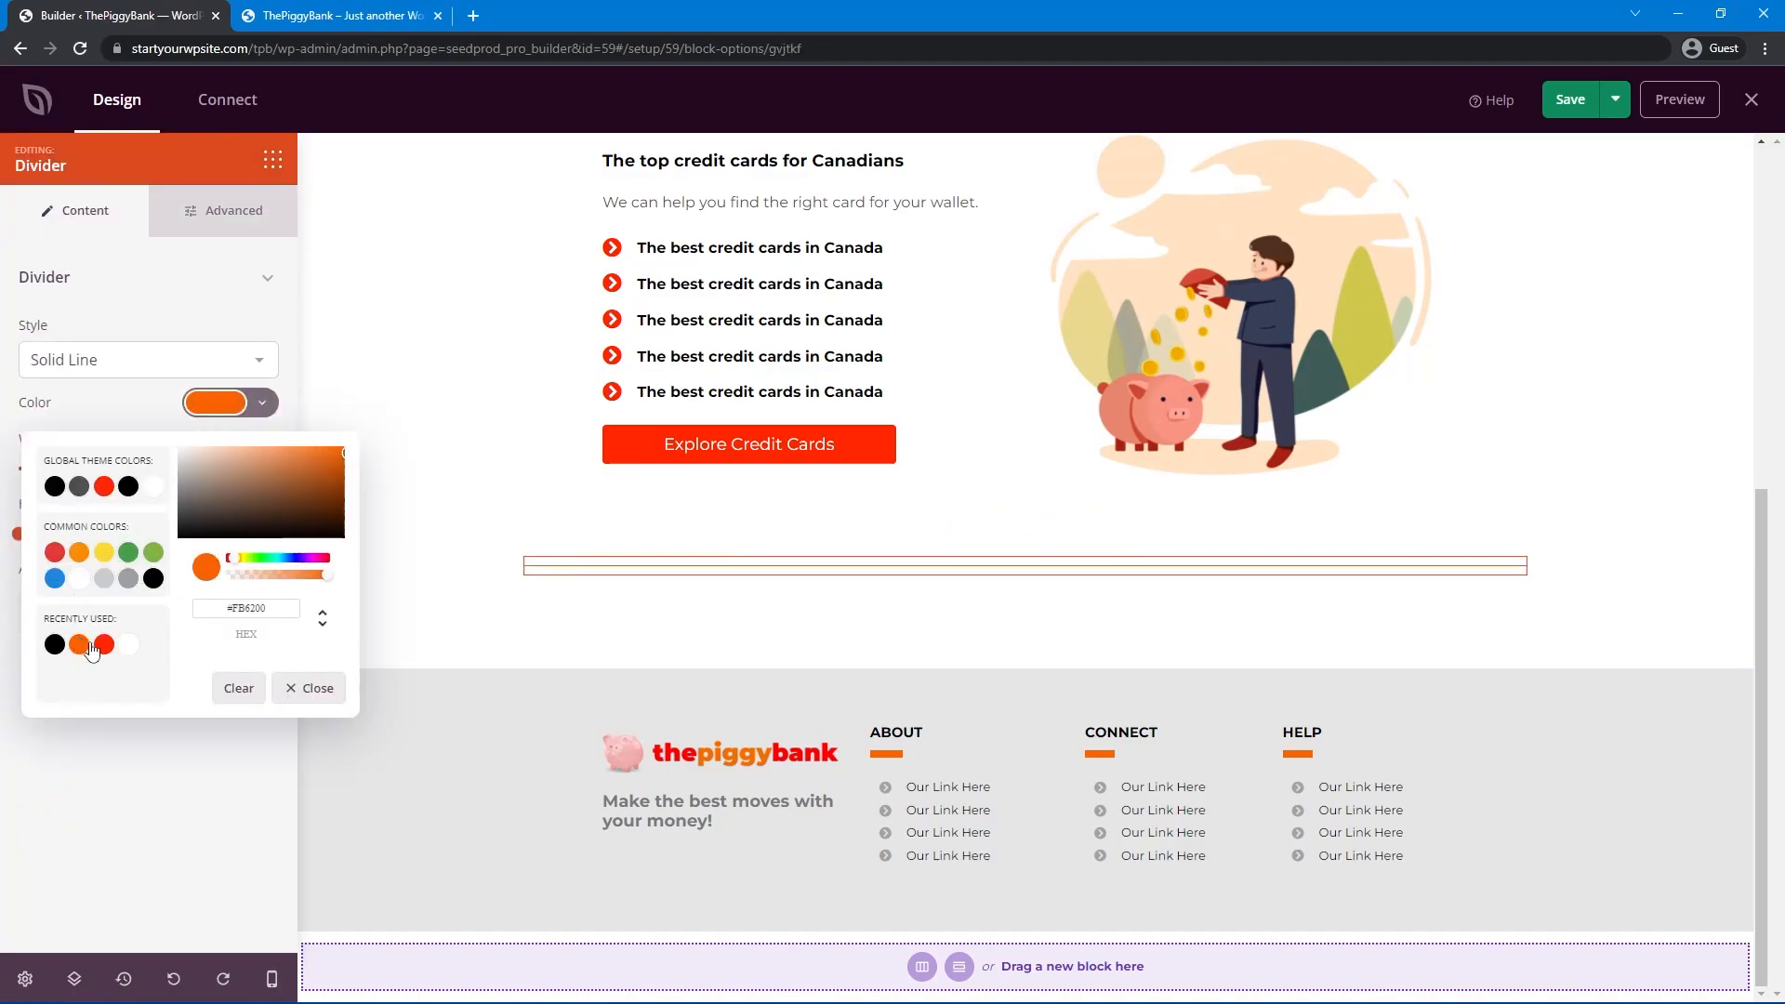
left_click(162, 775)
left_click(186, 535)
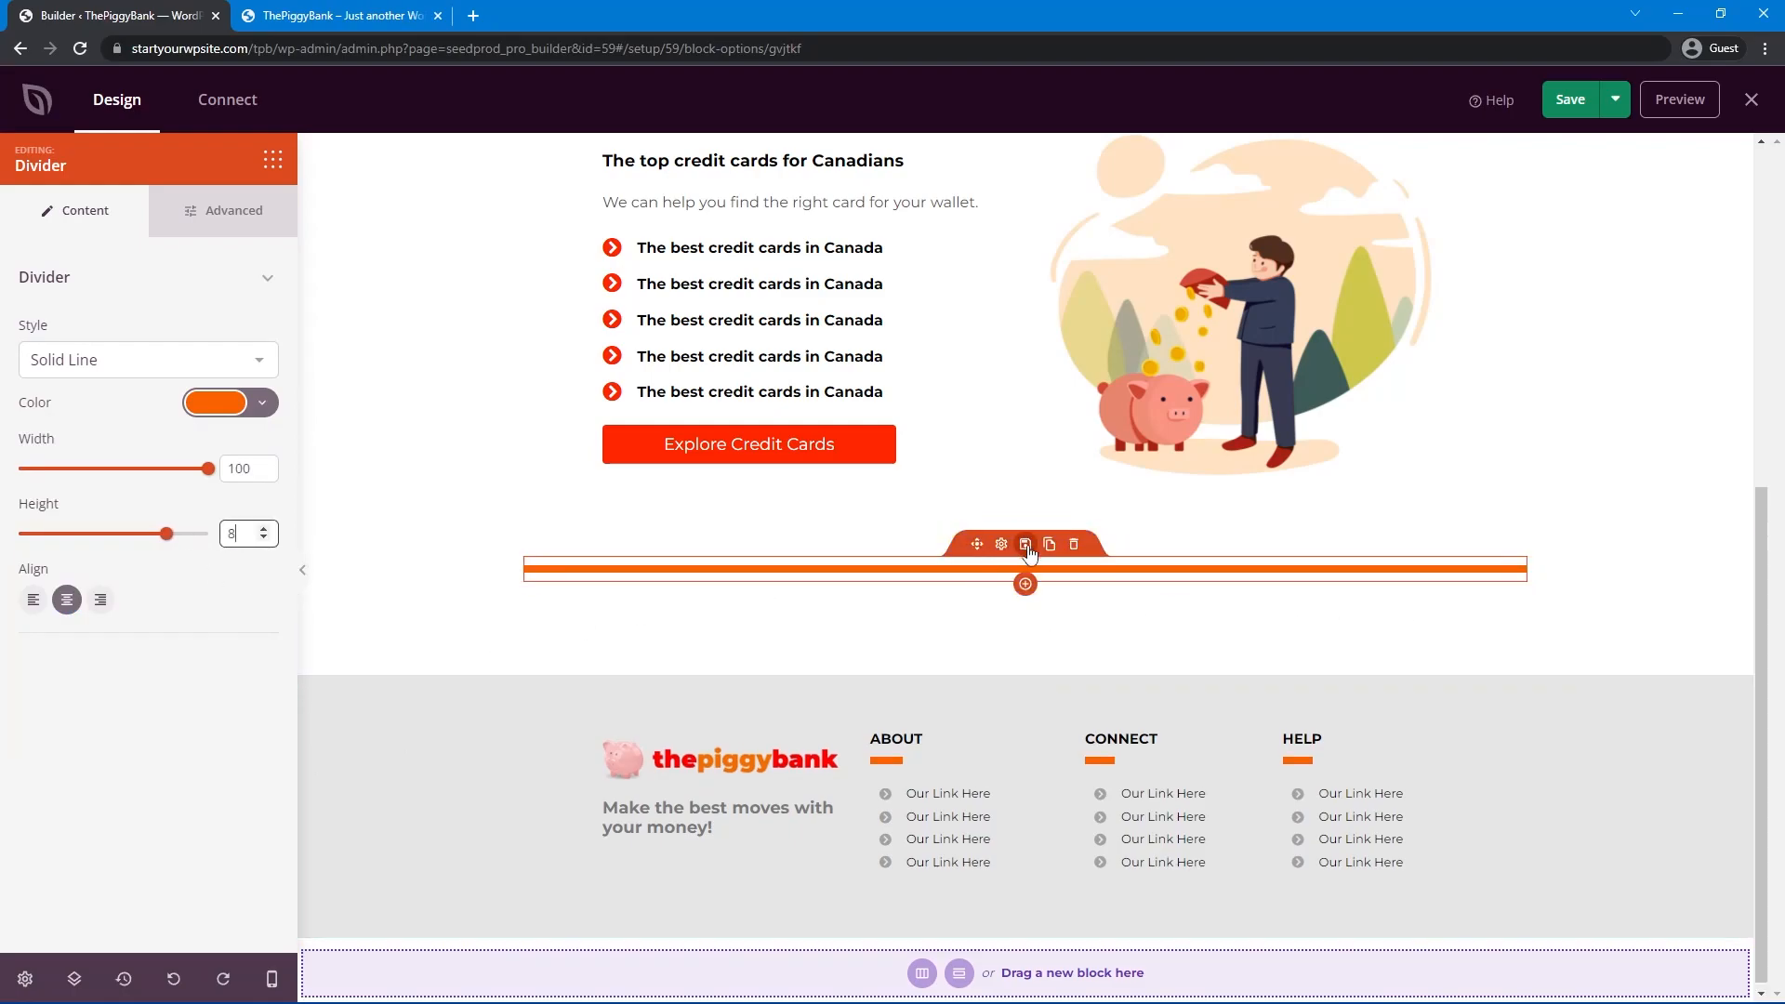
Duplicate the orange divider and add a Posts block between the two dividers.
left_click(1054, 534)
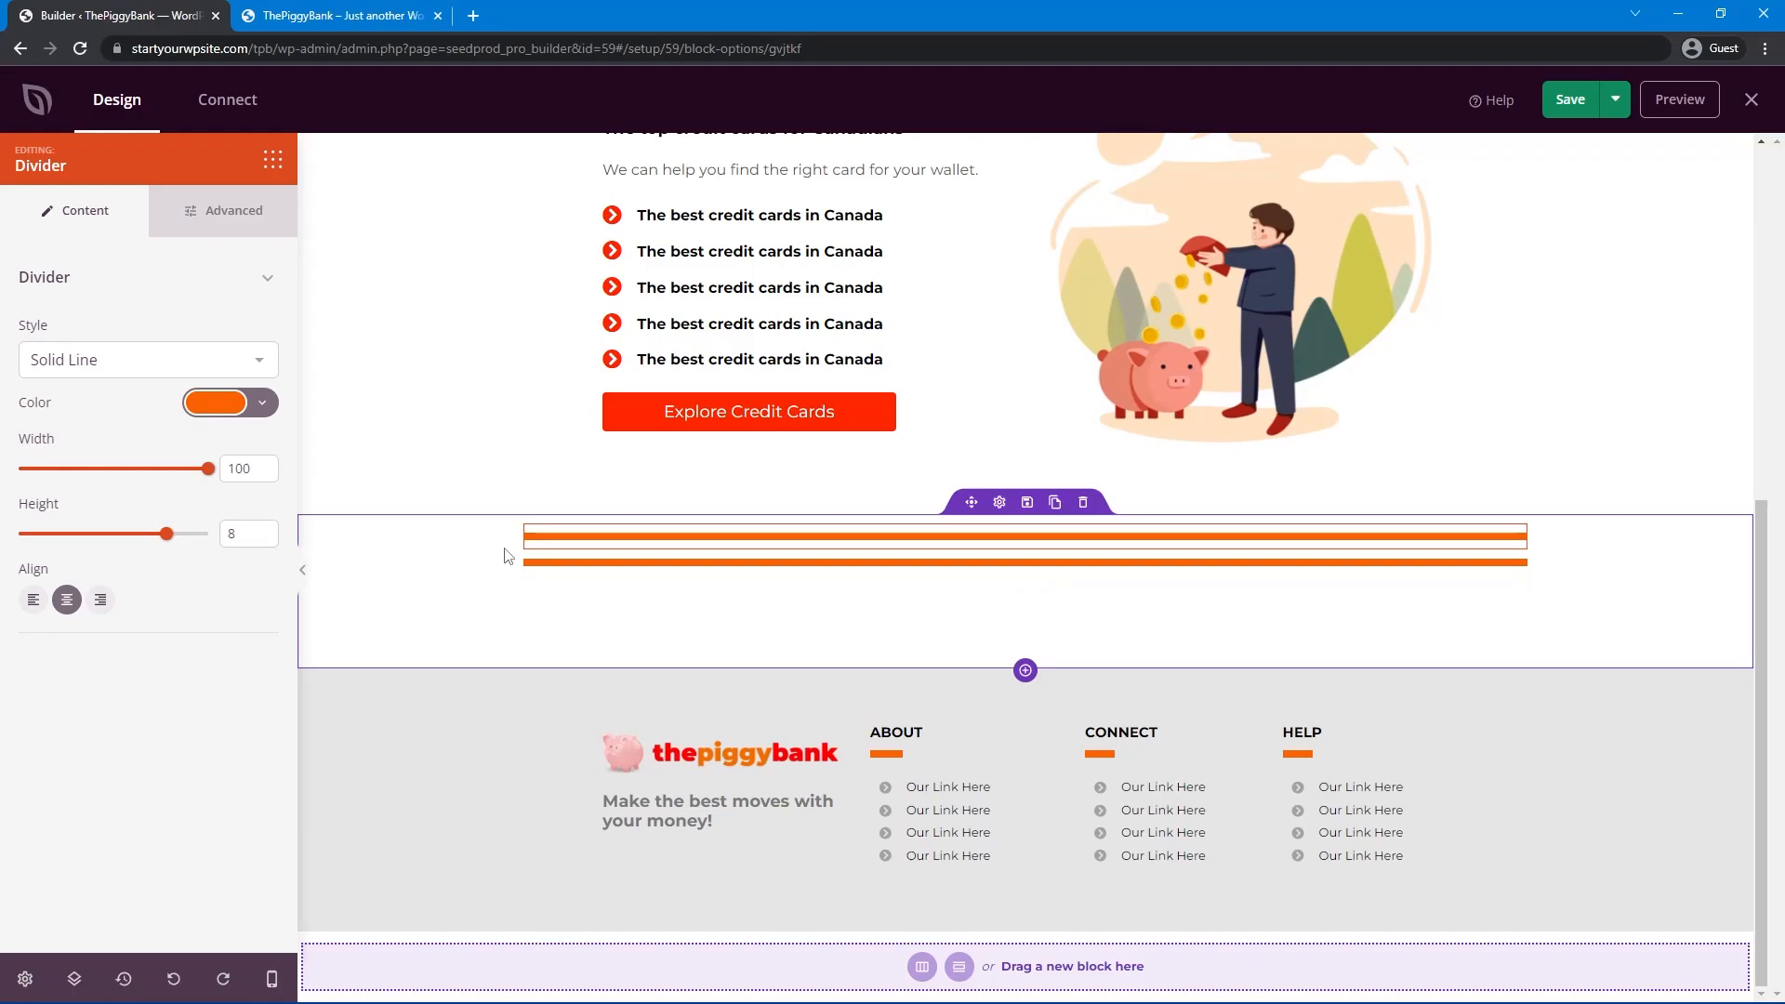
left_click(271, 161)
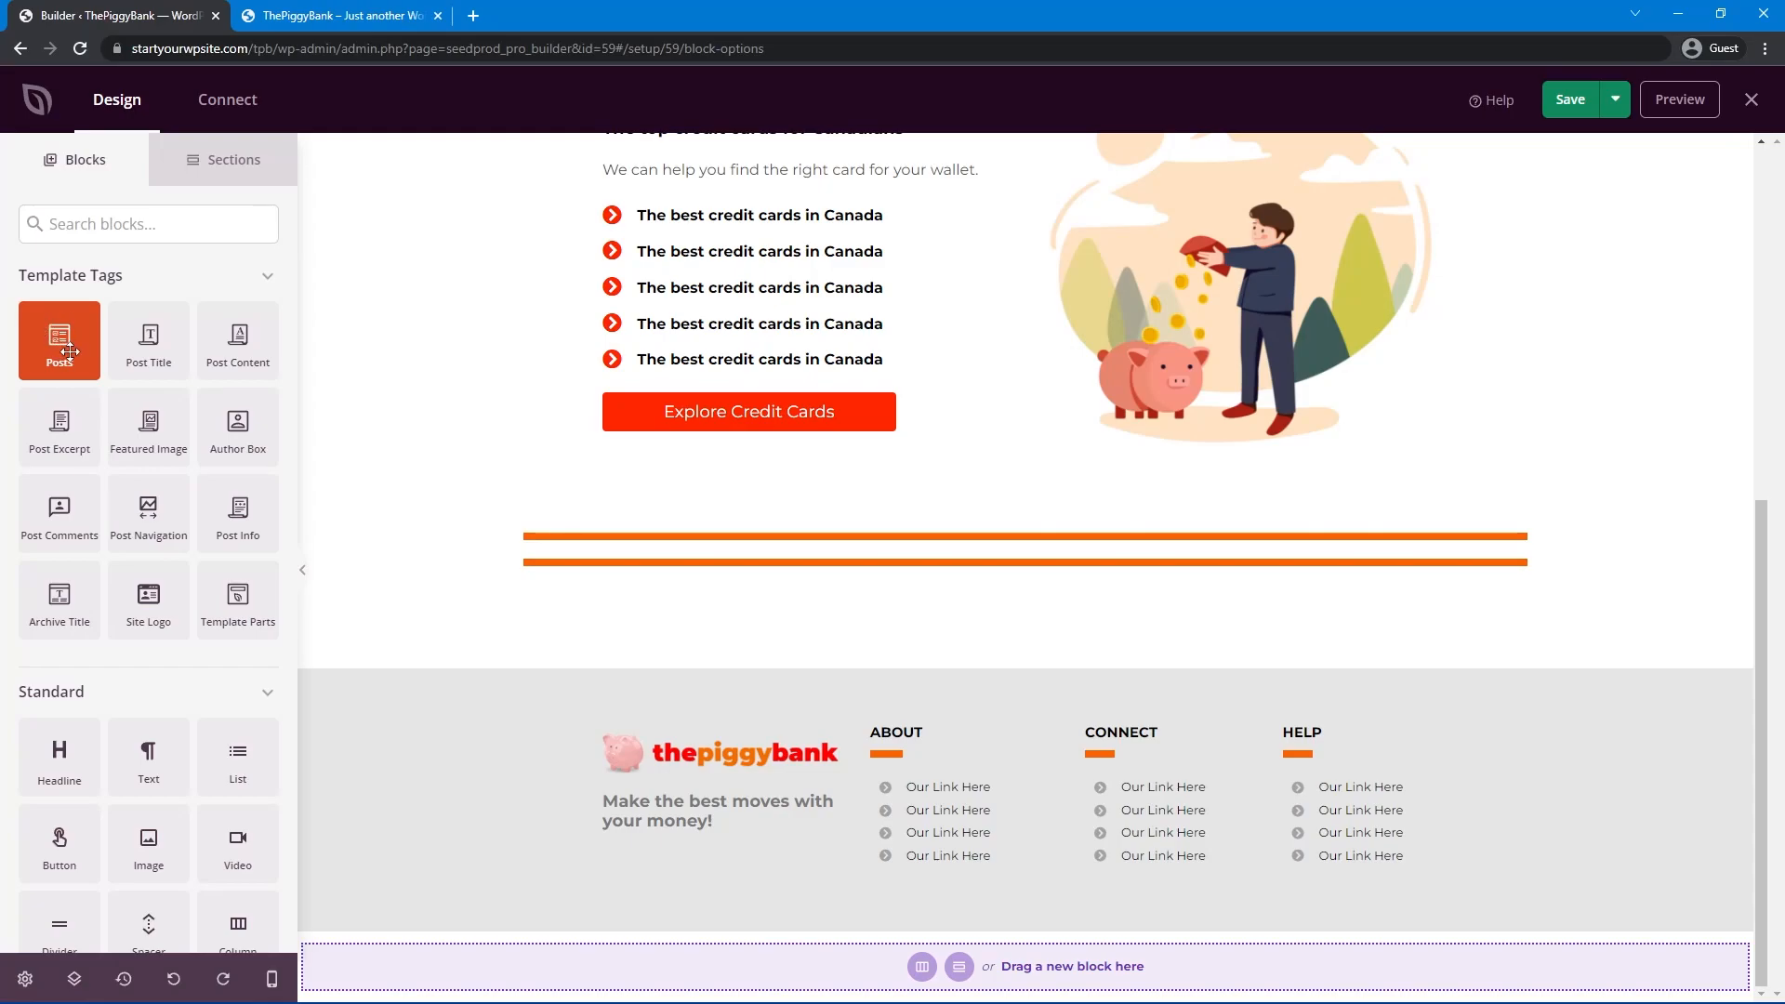
left_click_drag(68, 354, 818, 596)
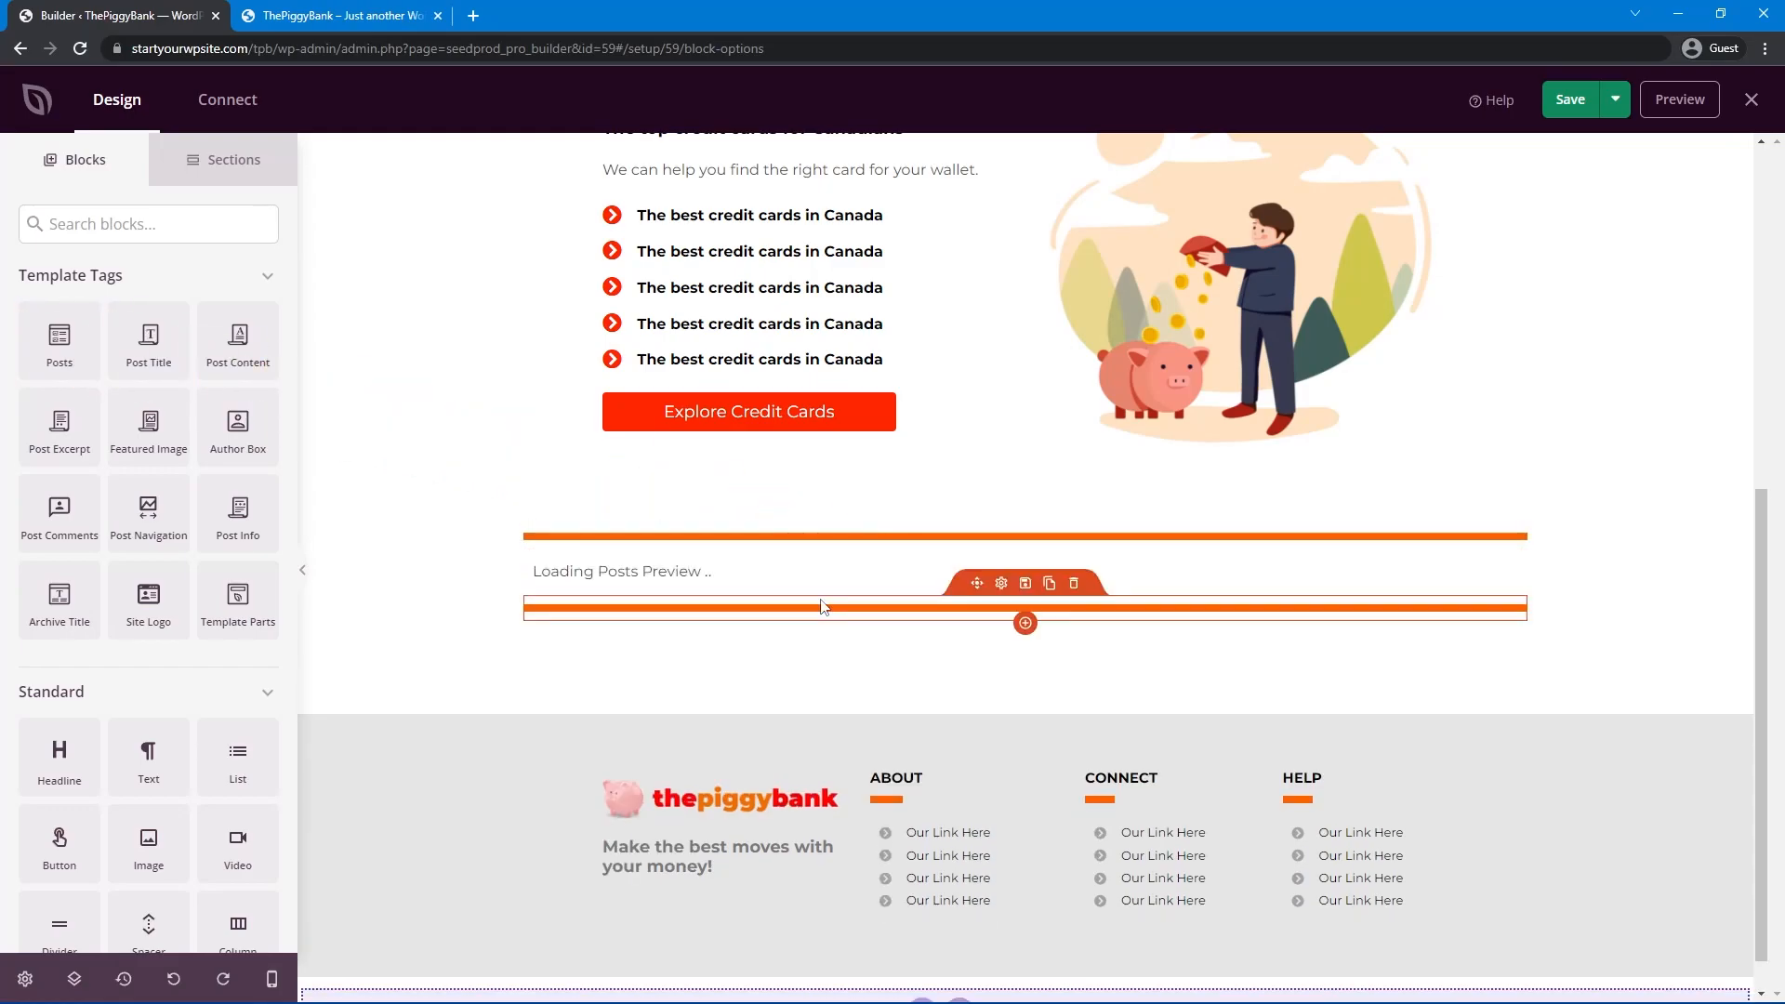
scroll(968, 701, "down", 10)
scroll(958, 679, "up", 10)
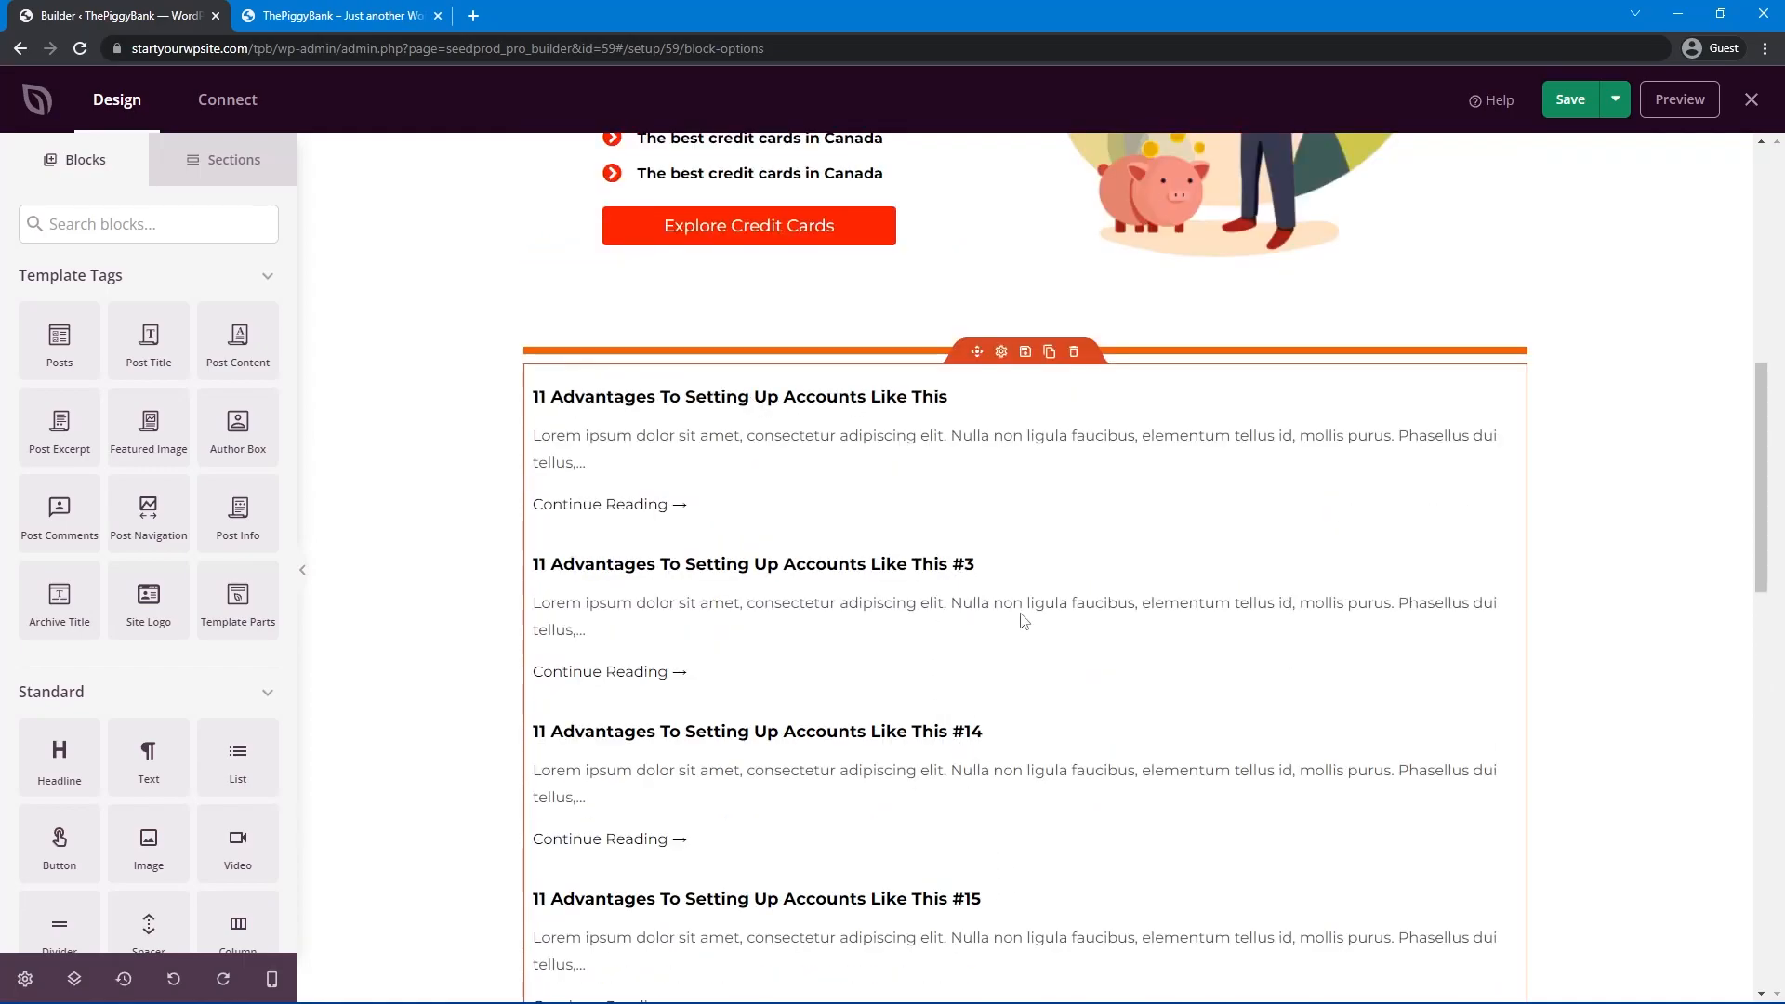
Set the new Posts block's query type to Default.
left_click(1000, 351)
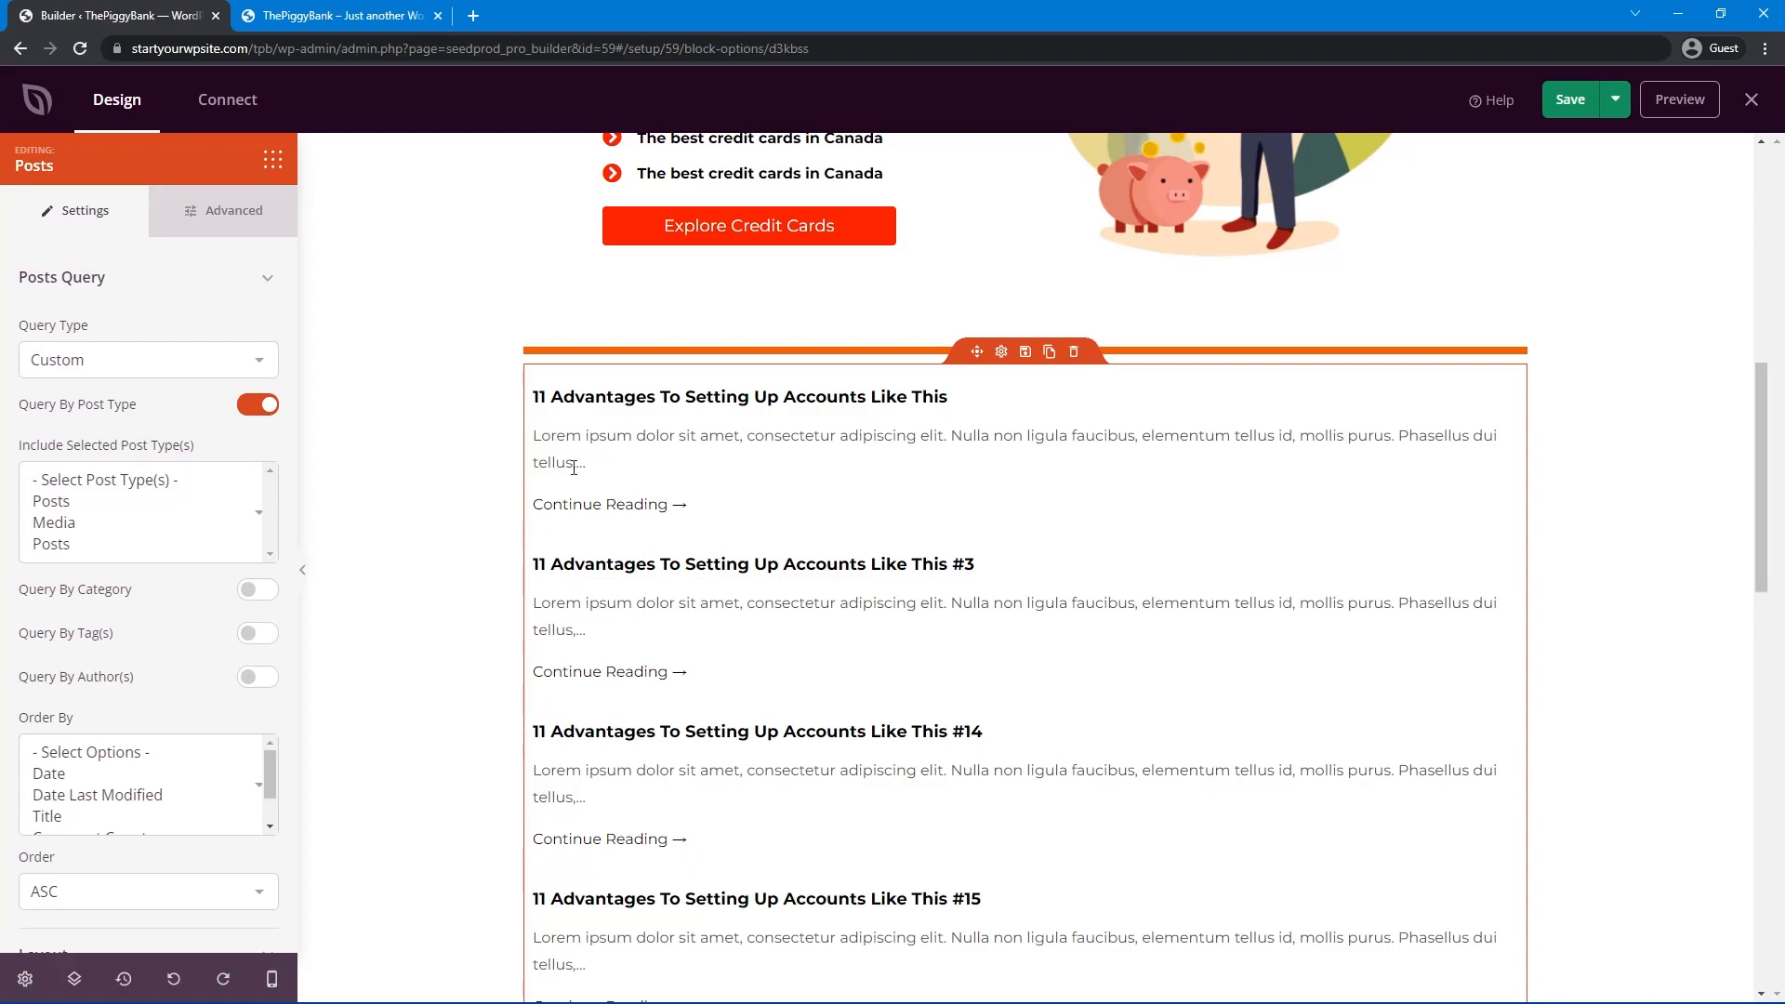
left_click(71, 365)
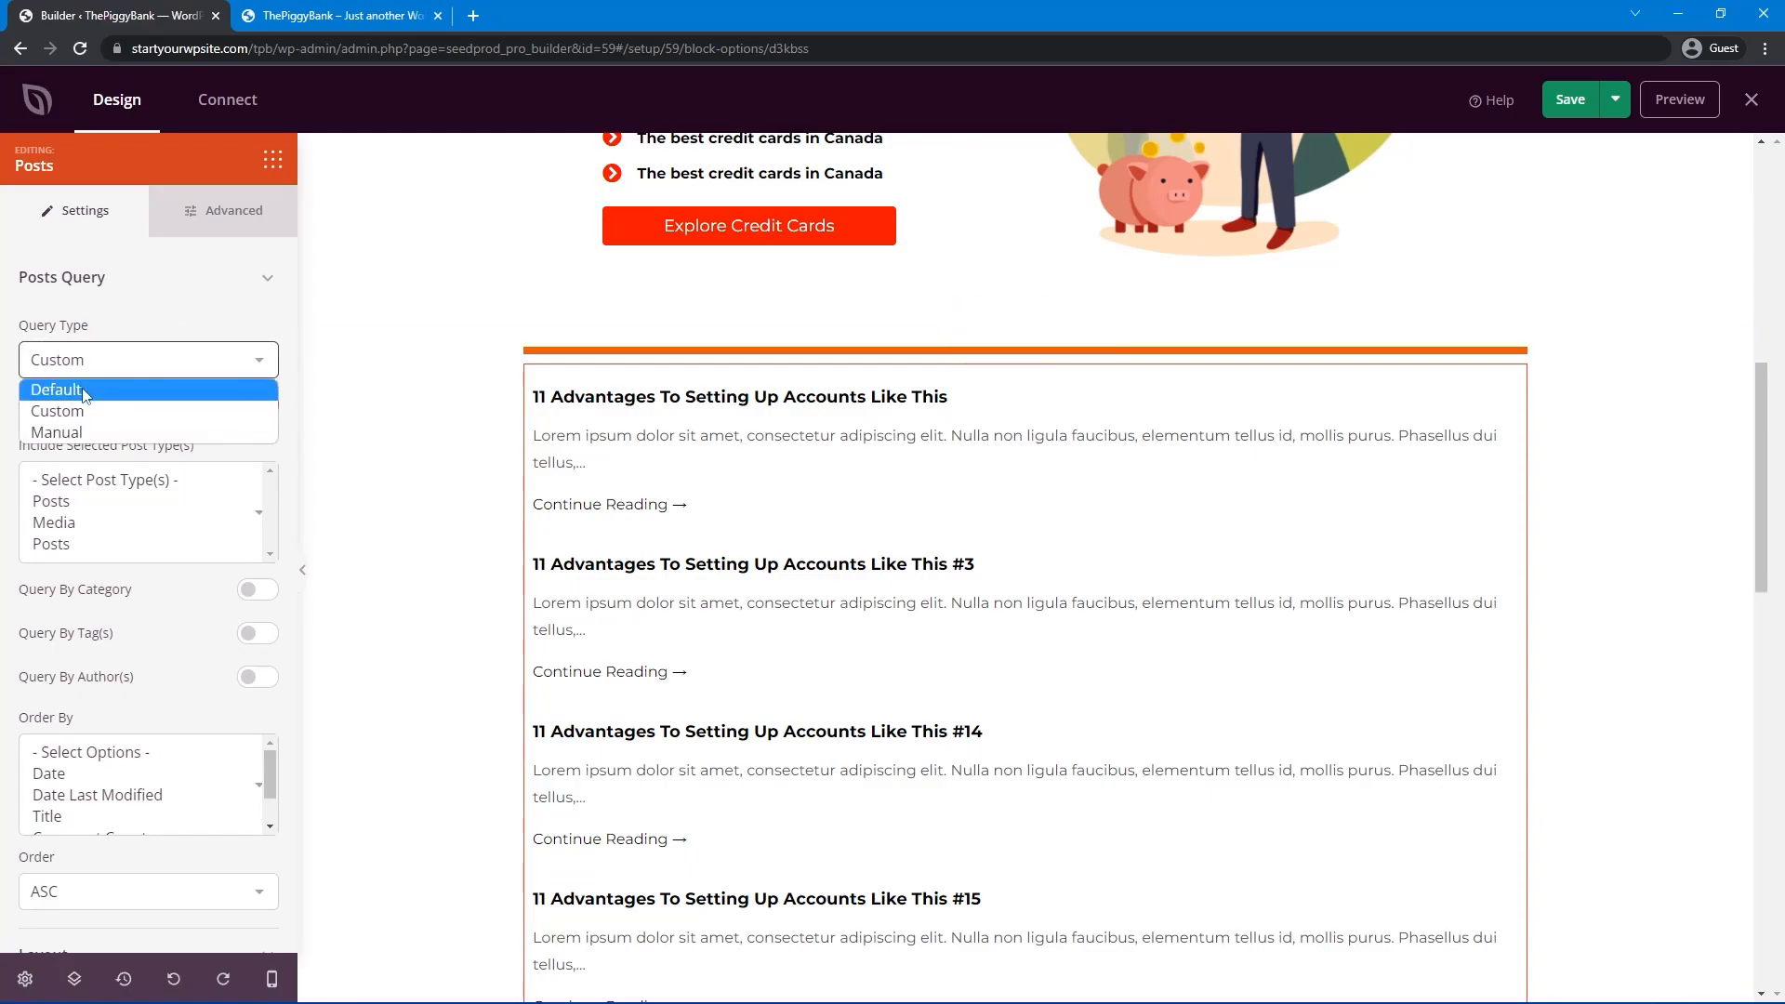
left_click(84, 394)
left_click(79, 362)
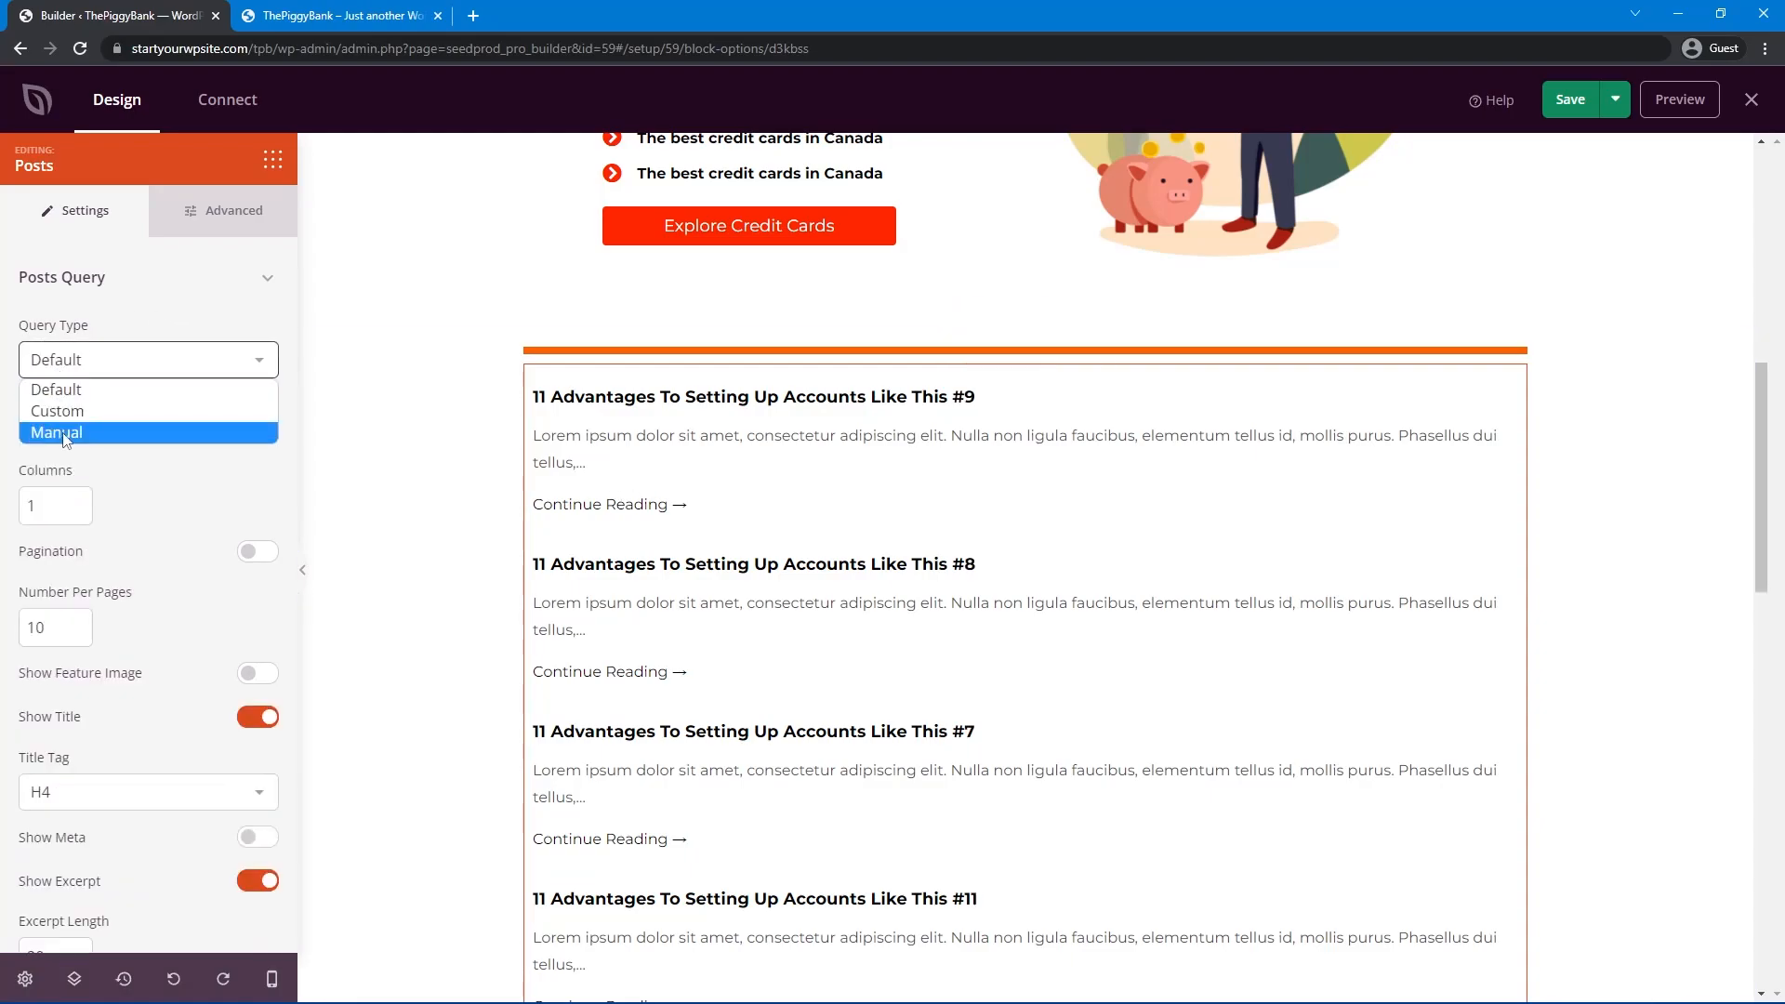
left_click(160, 303)
Lay out the Posts block in 3 columns with 9 posts per page.
left_click_drag(45, 413, 3, 414)
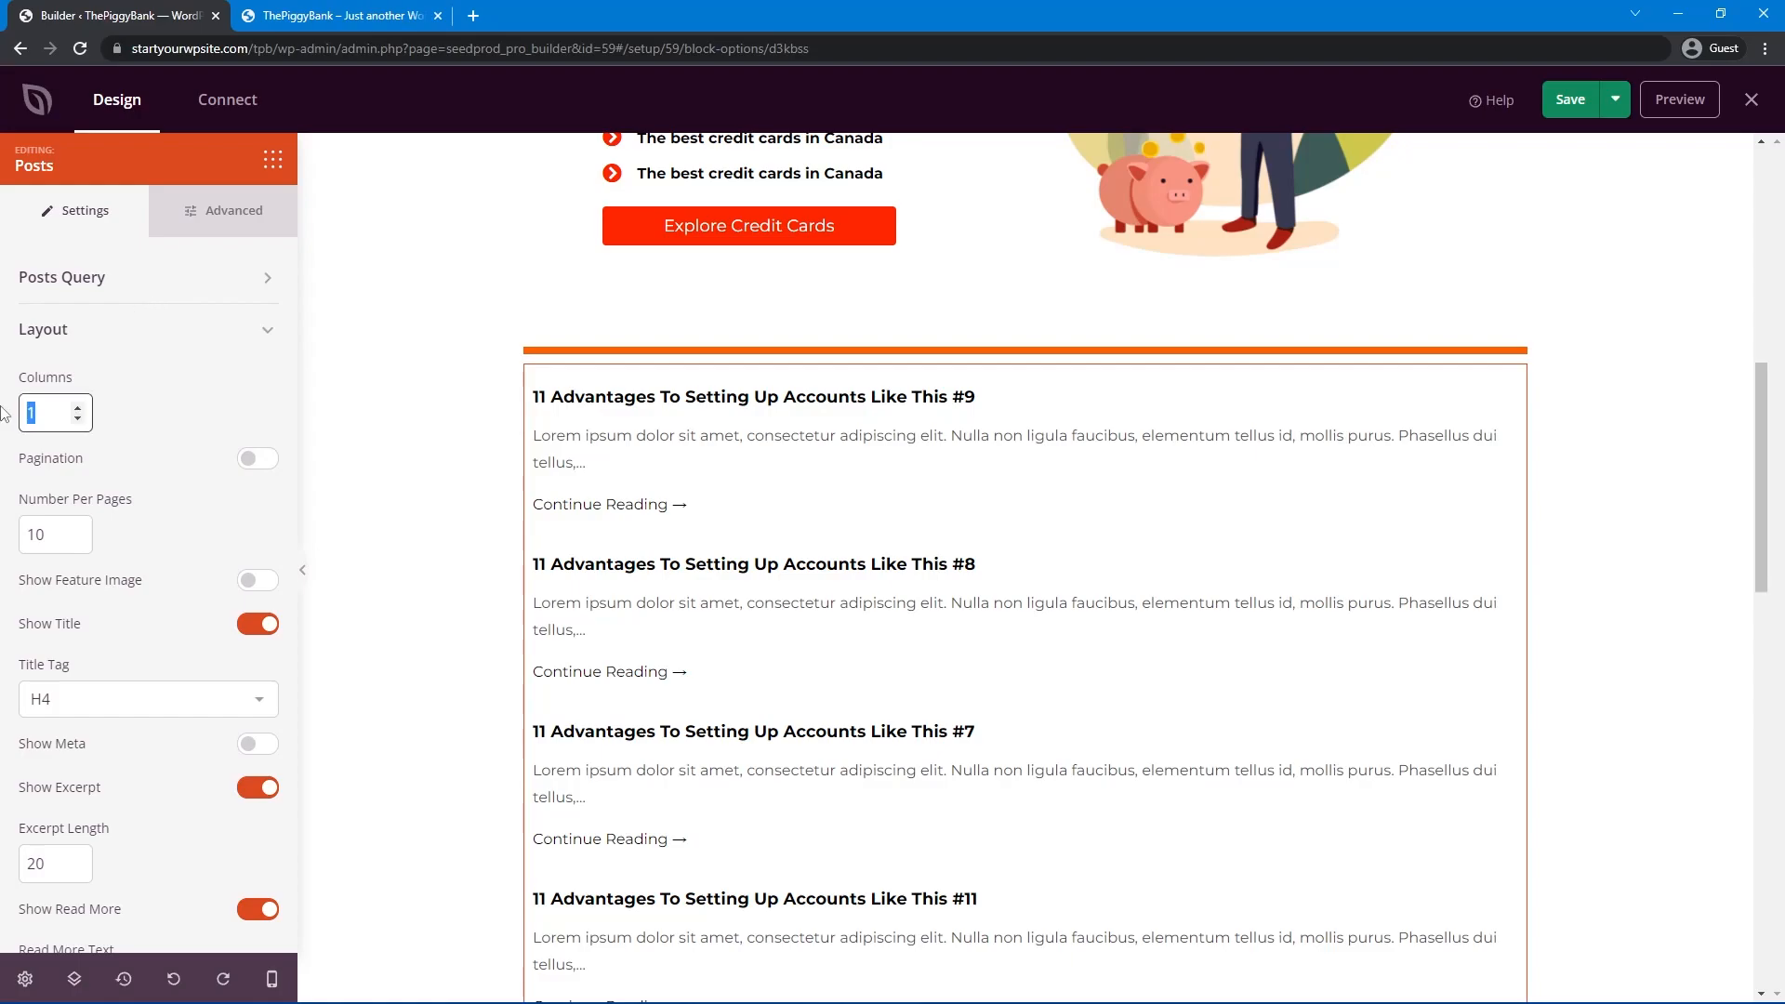
type("3")
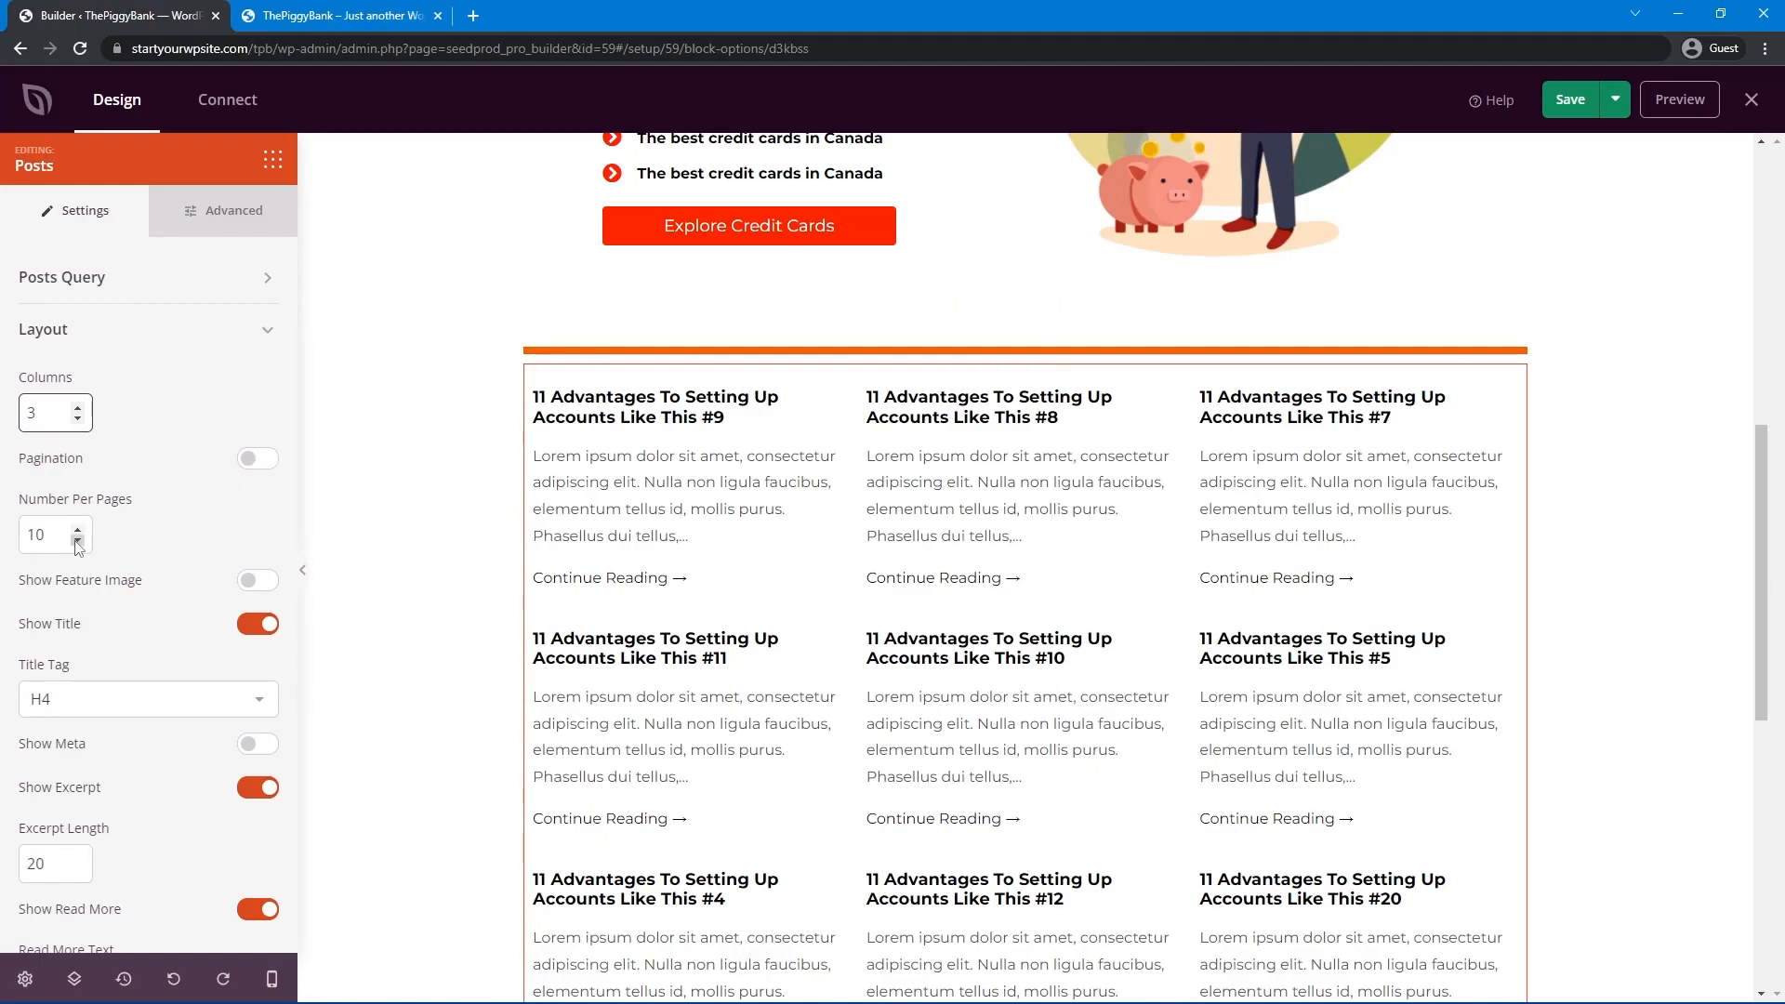
scroll(1286, 477, "down", 5)
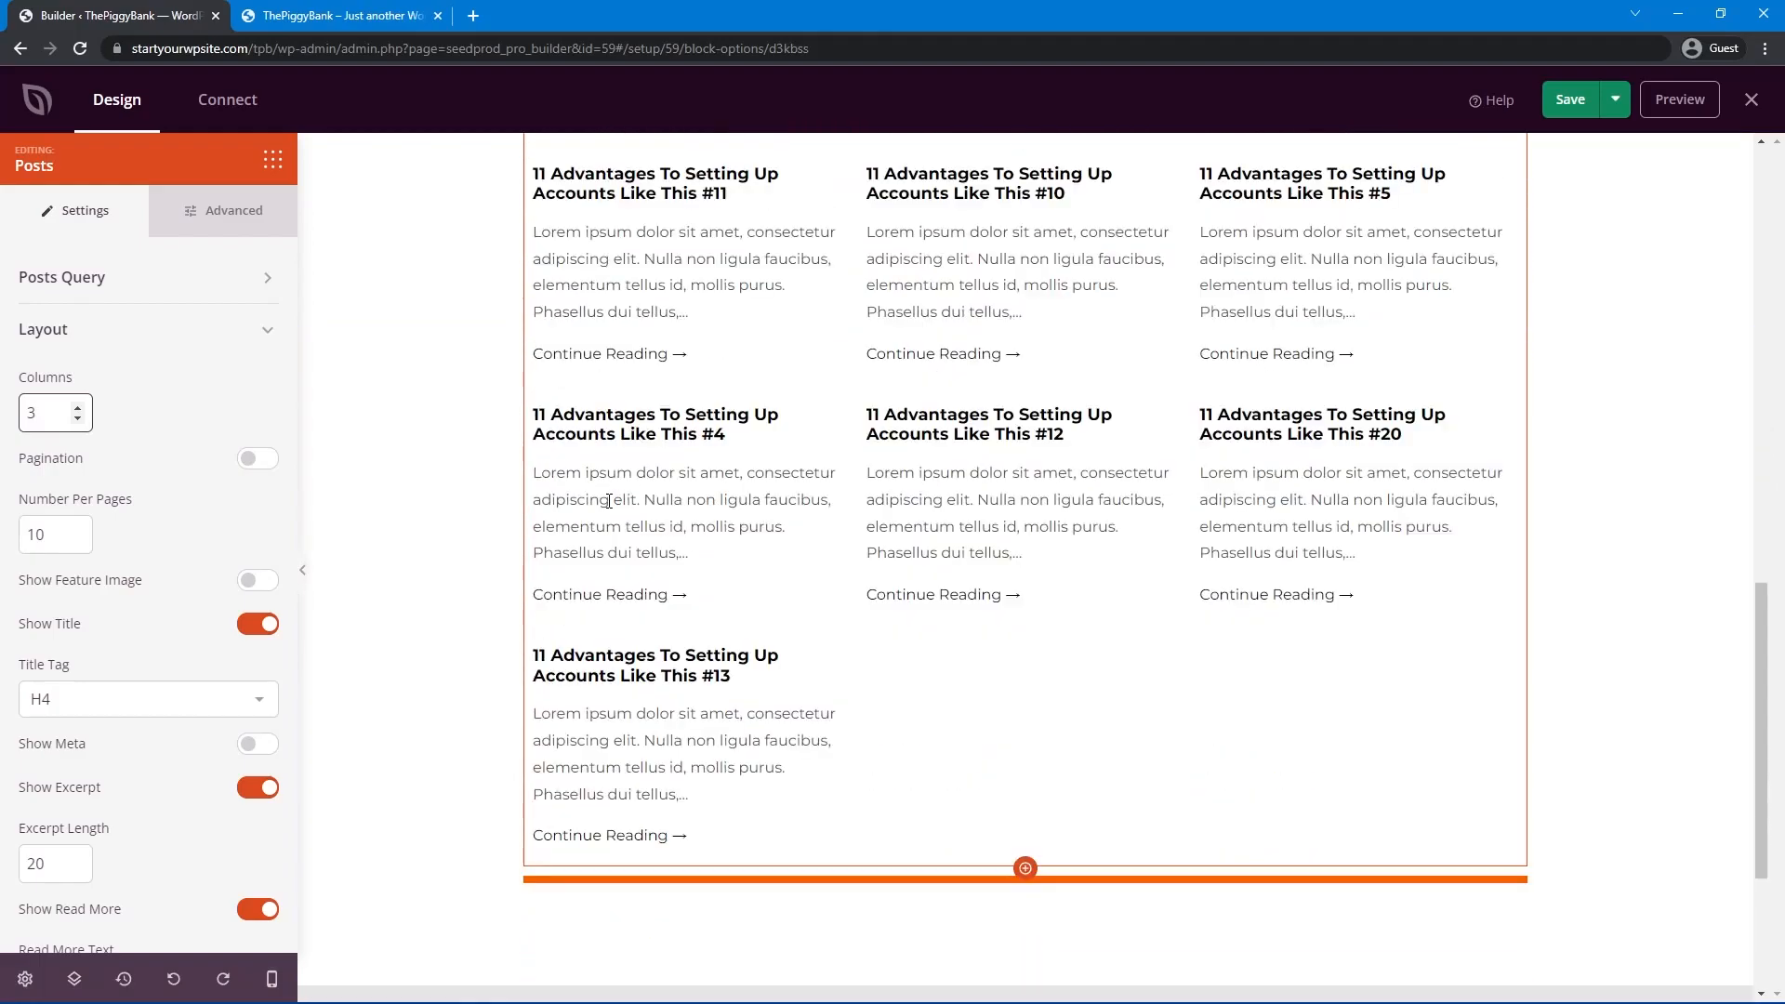
scroll(1286, 477, "up", 2)
left_click(78, 540)
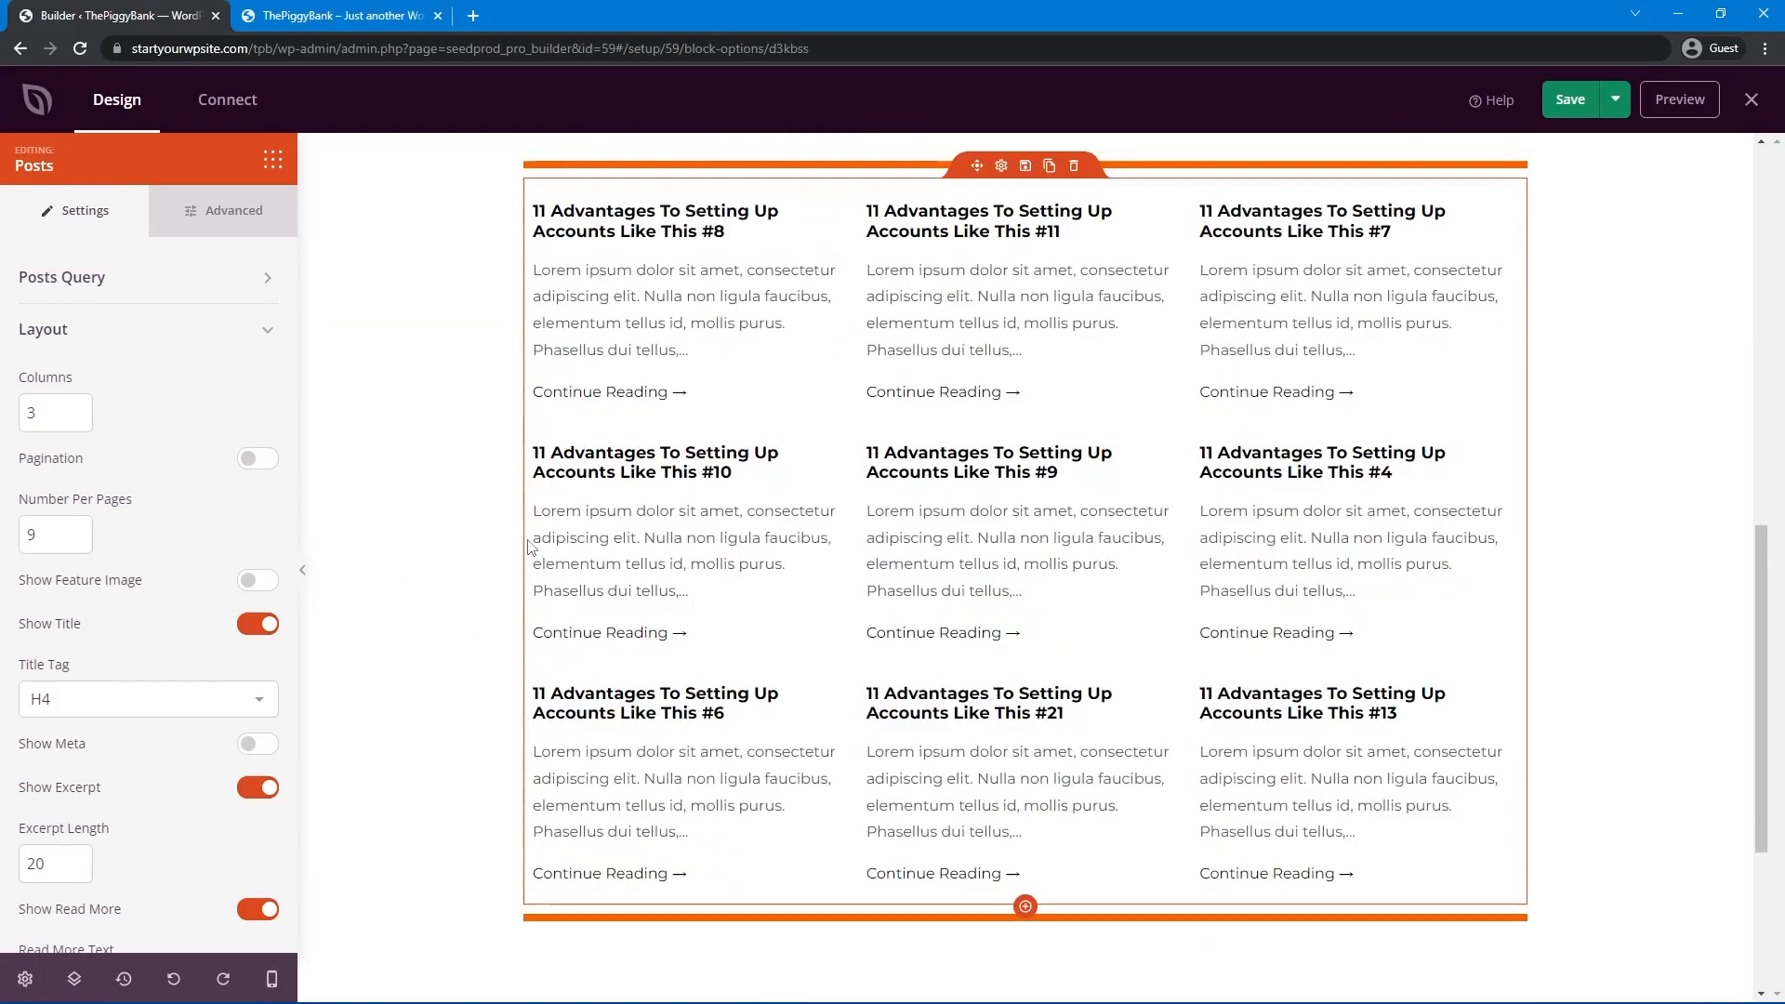
Show the feature images in the Posts block and turn off its read more links.
left_click(248, 585)
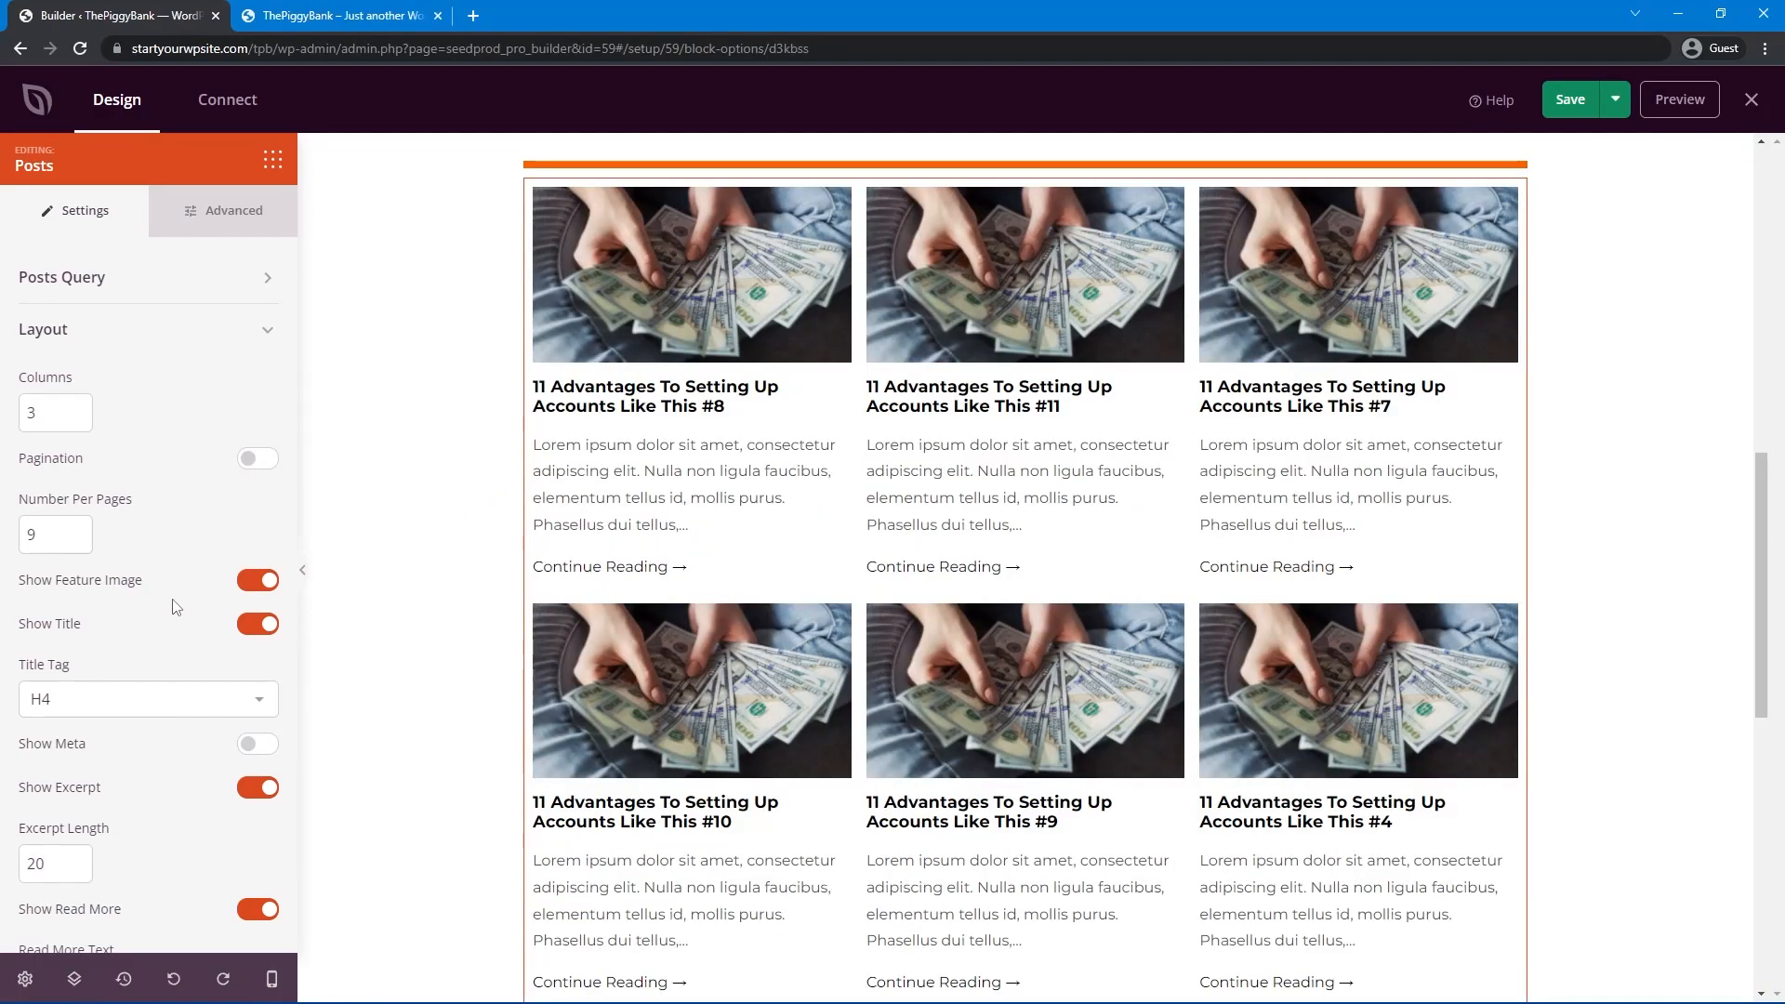
scroll(113, 636, "down", 1)
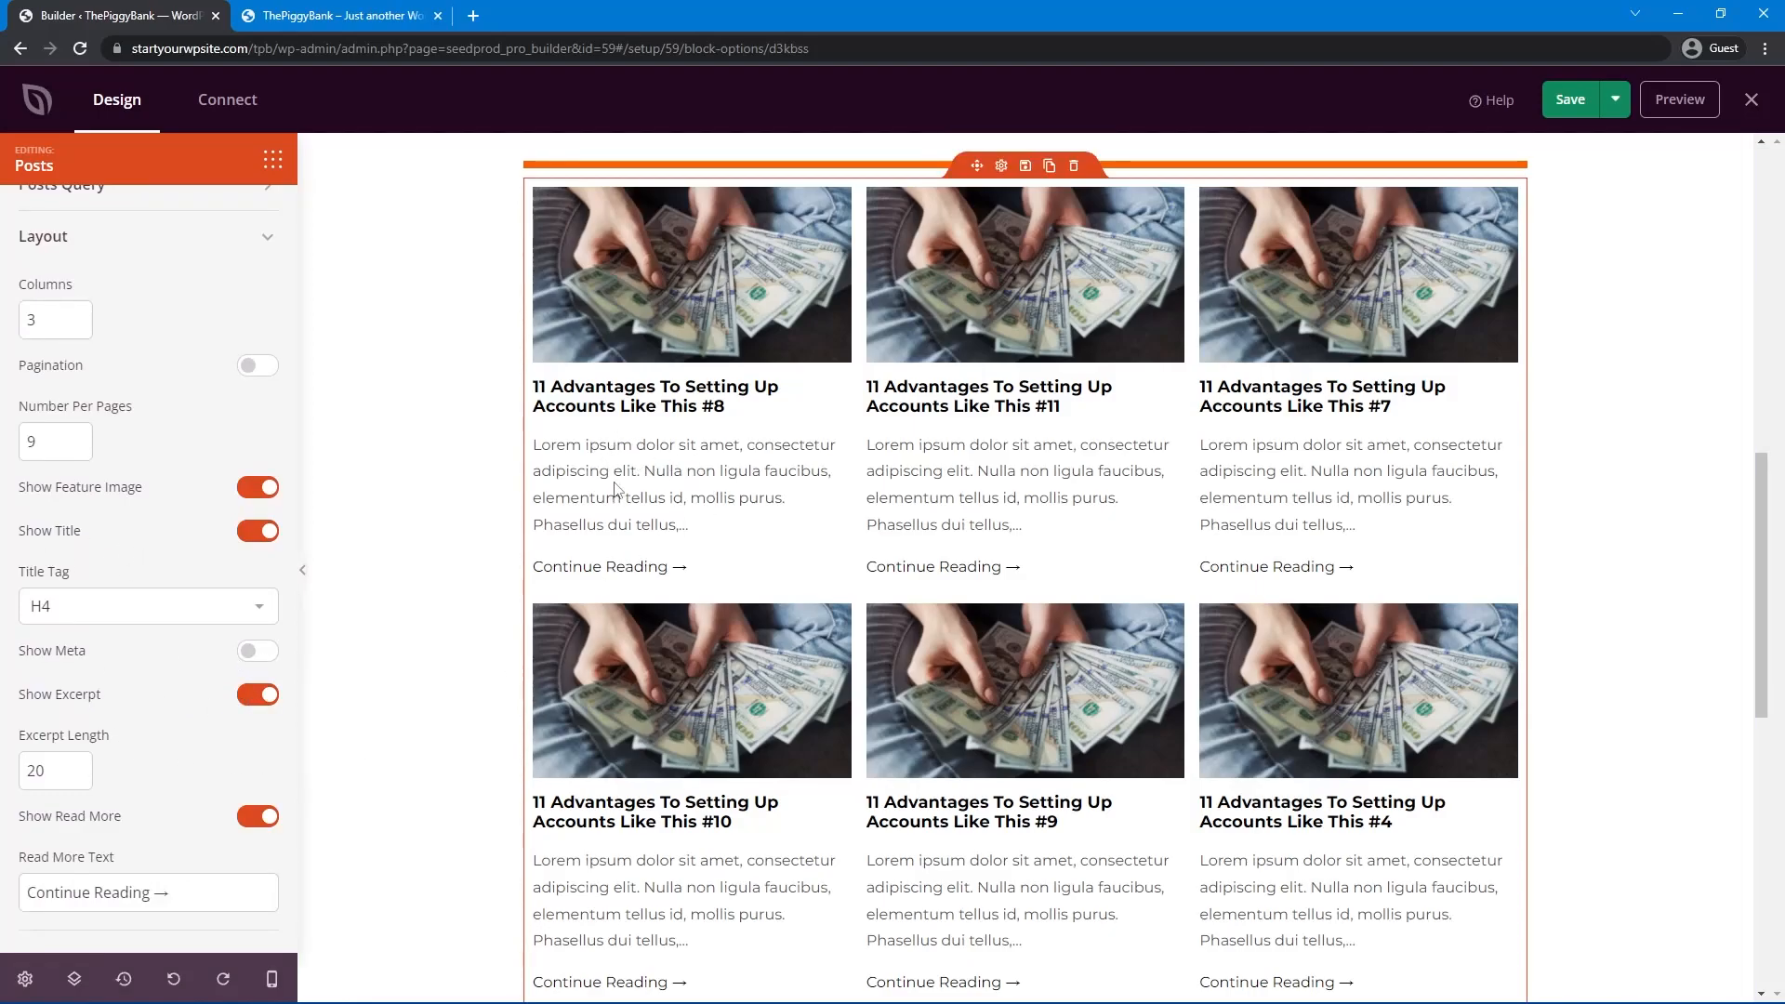
left_click(261, 819)
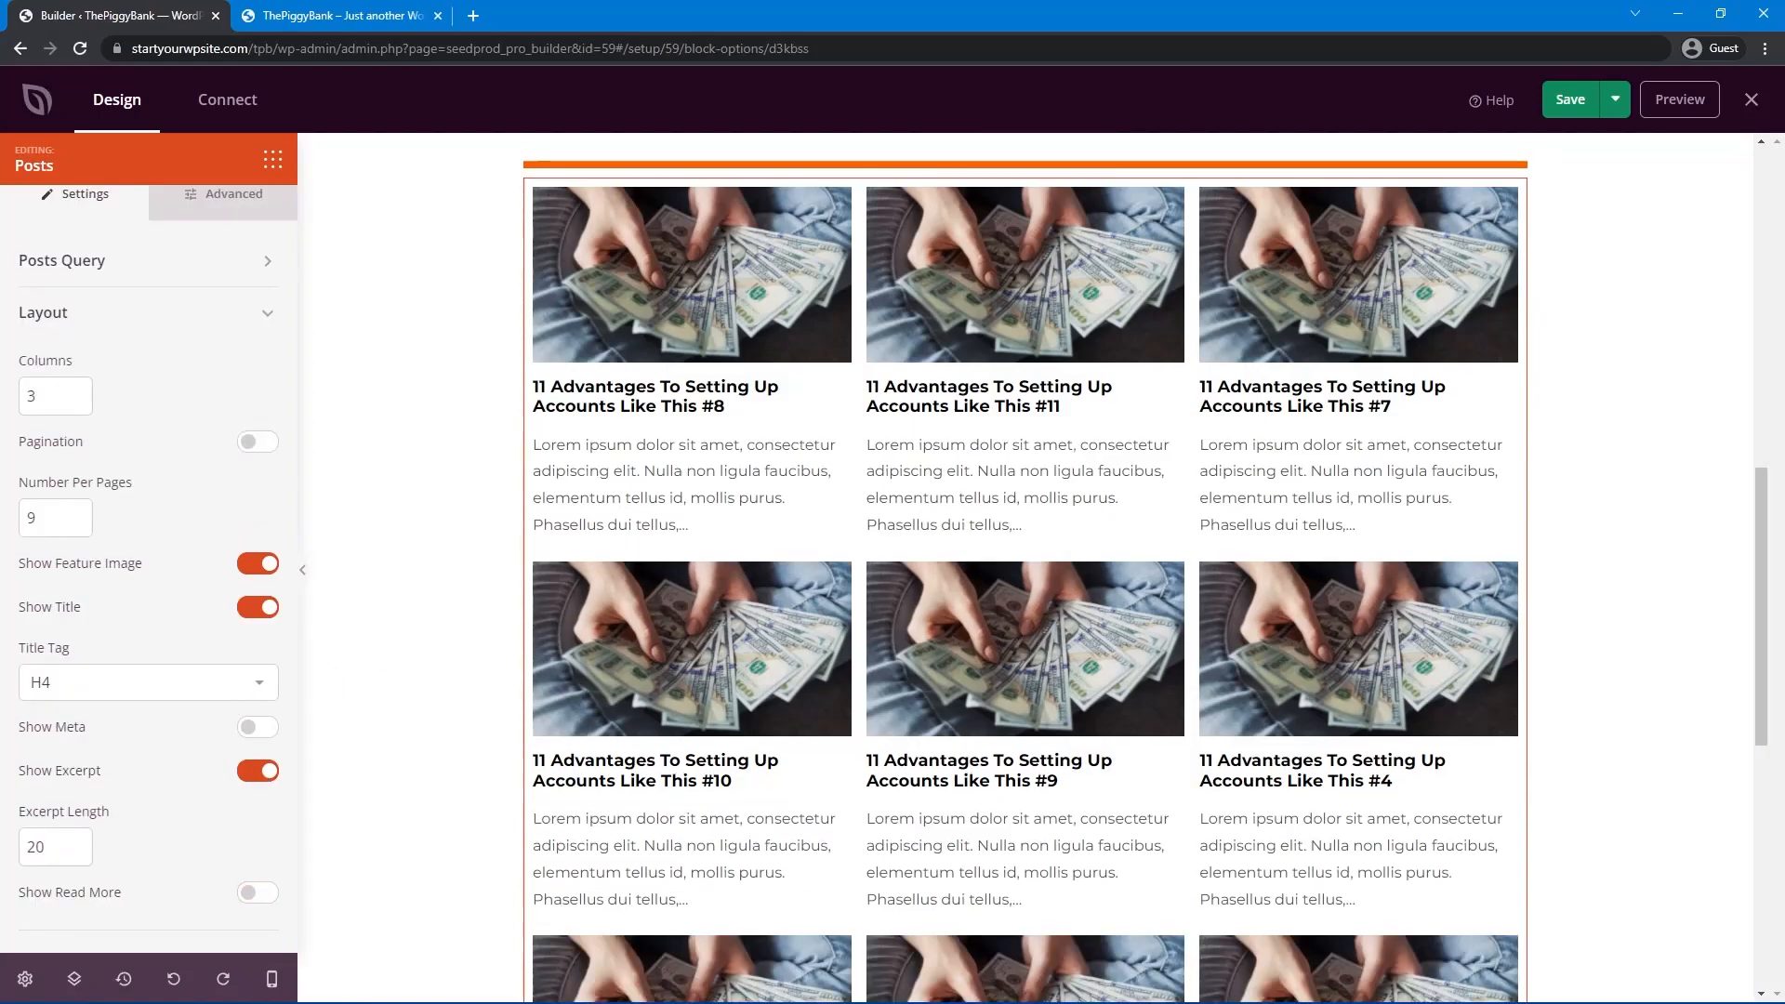
Set the post padding of the Posts block to 20 on all sides.
scroll(76, 412, "up", 1)
left_click(237, 212)
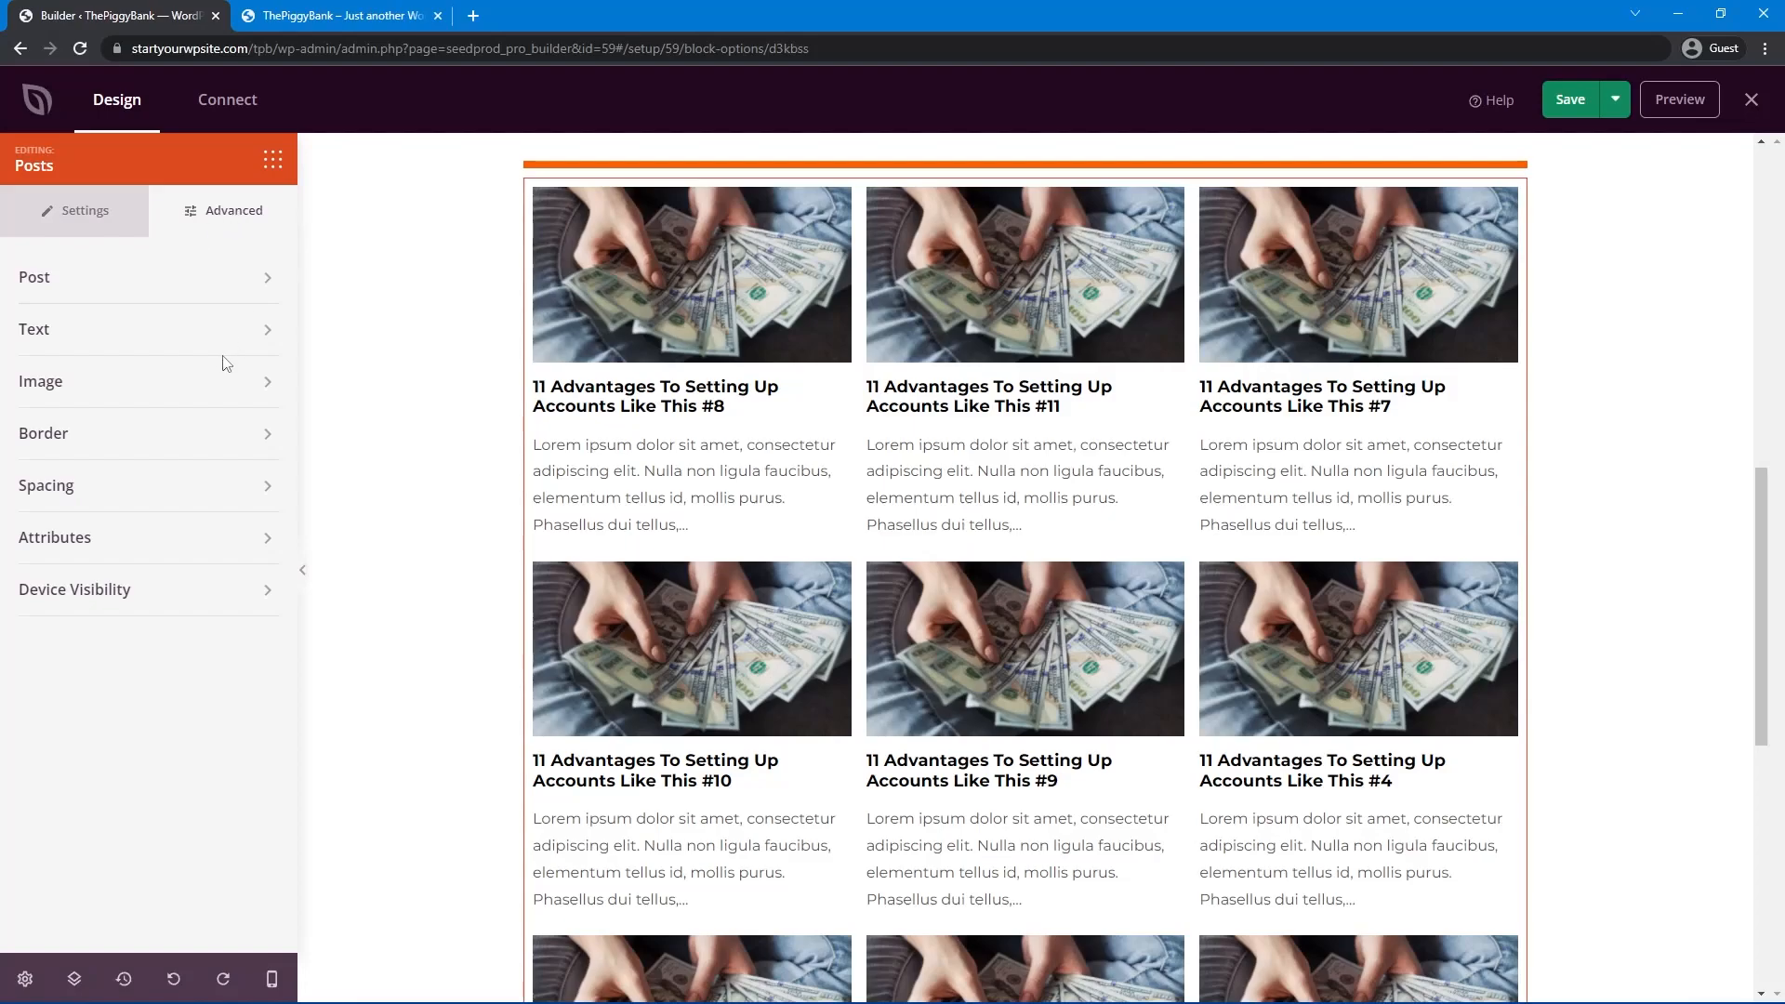
left_click(83, 283)
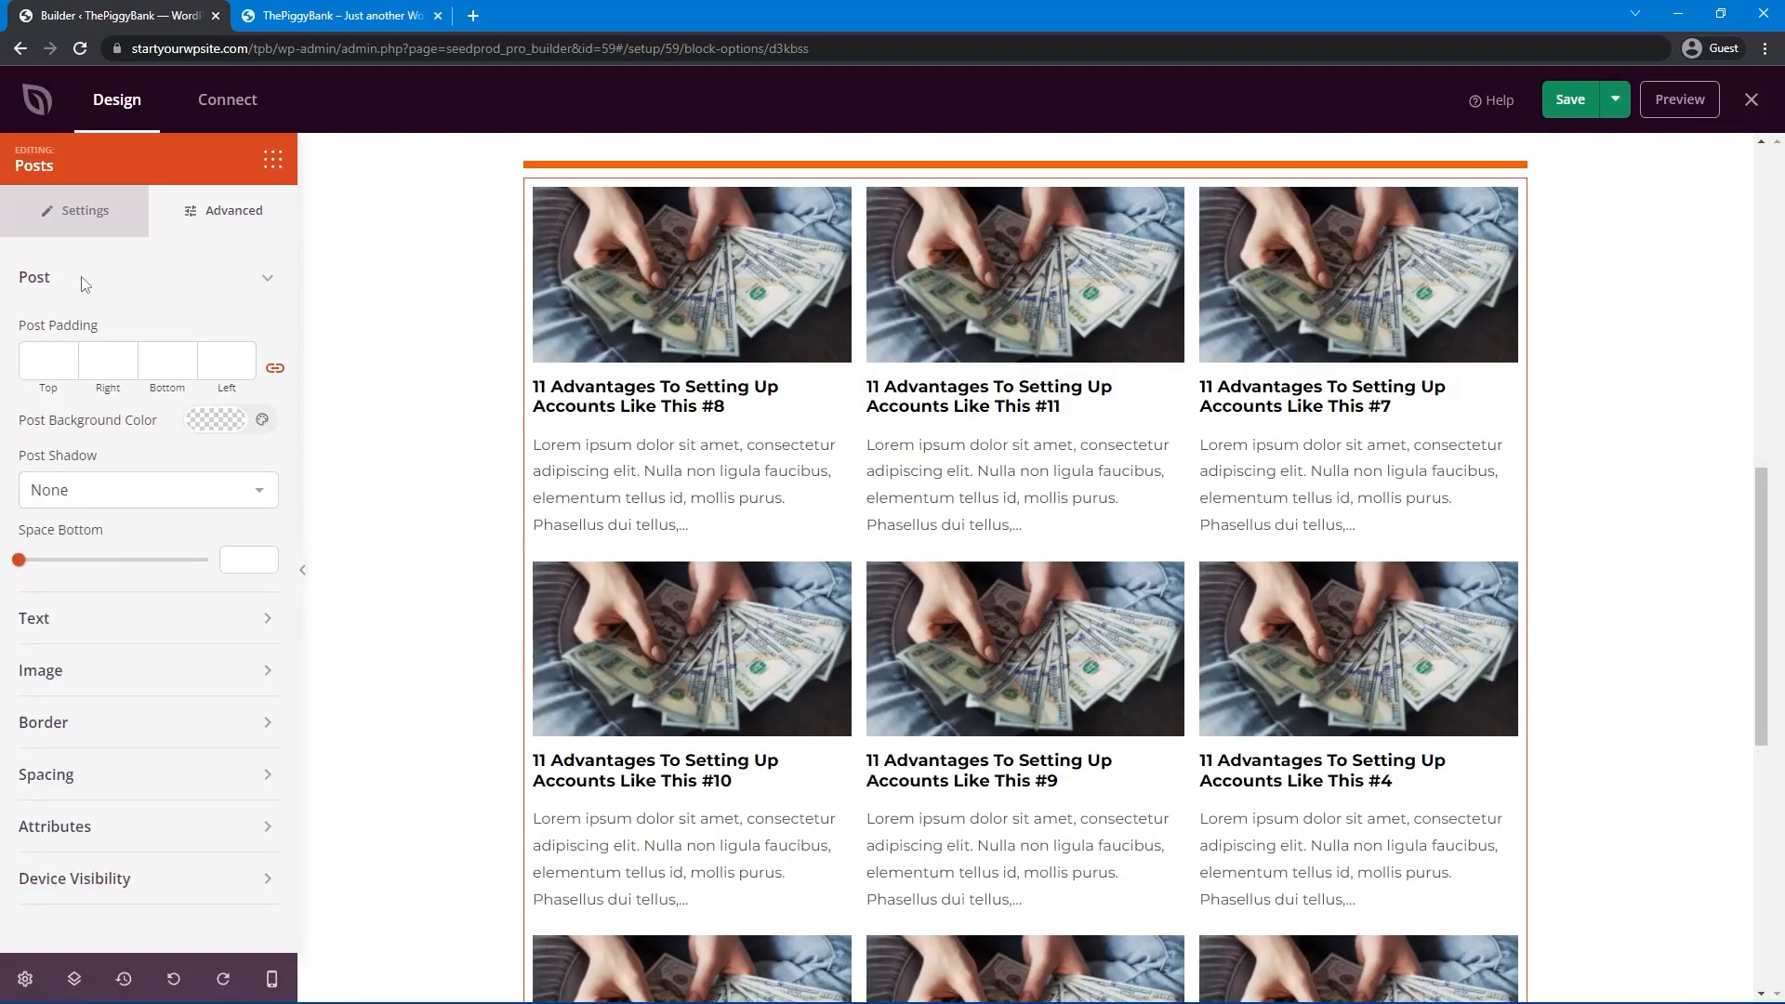
left_click(51, 359)
type("20")
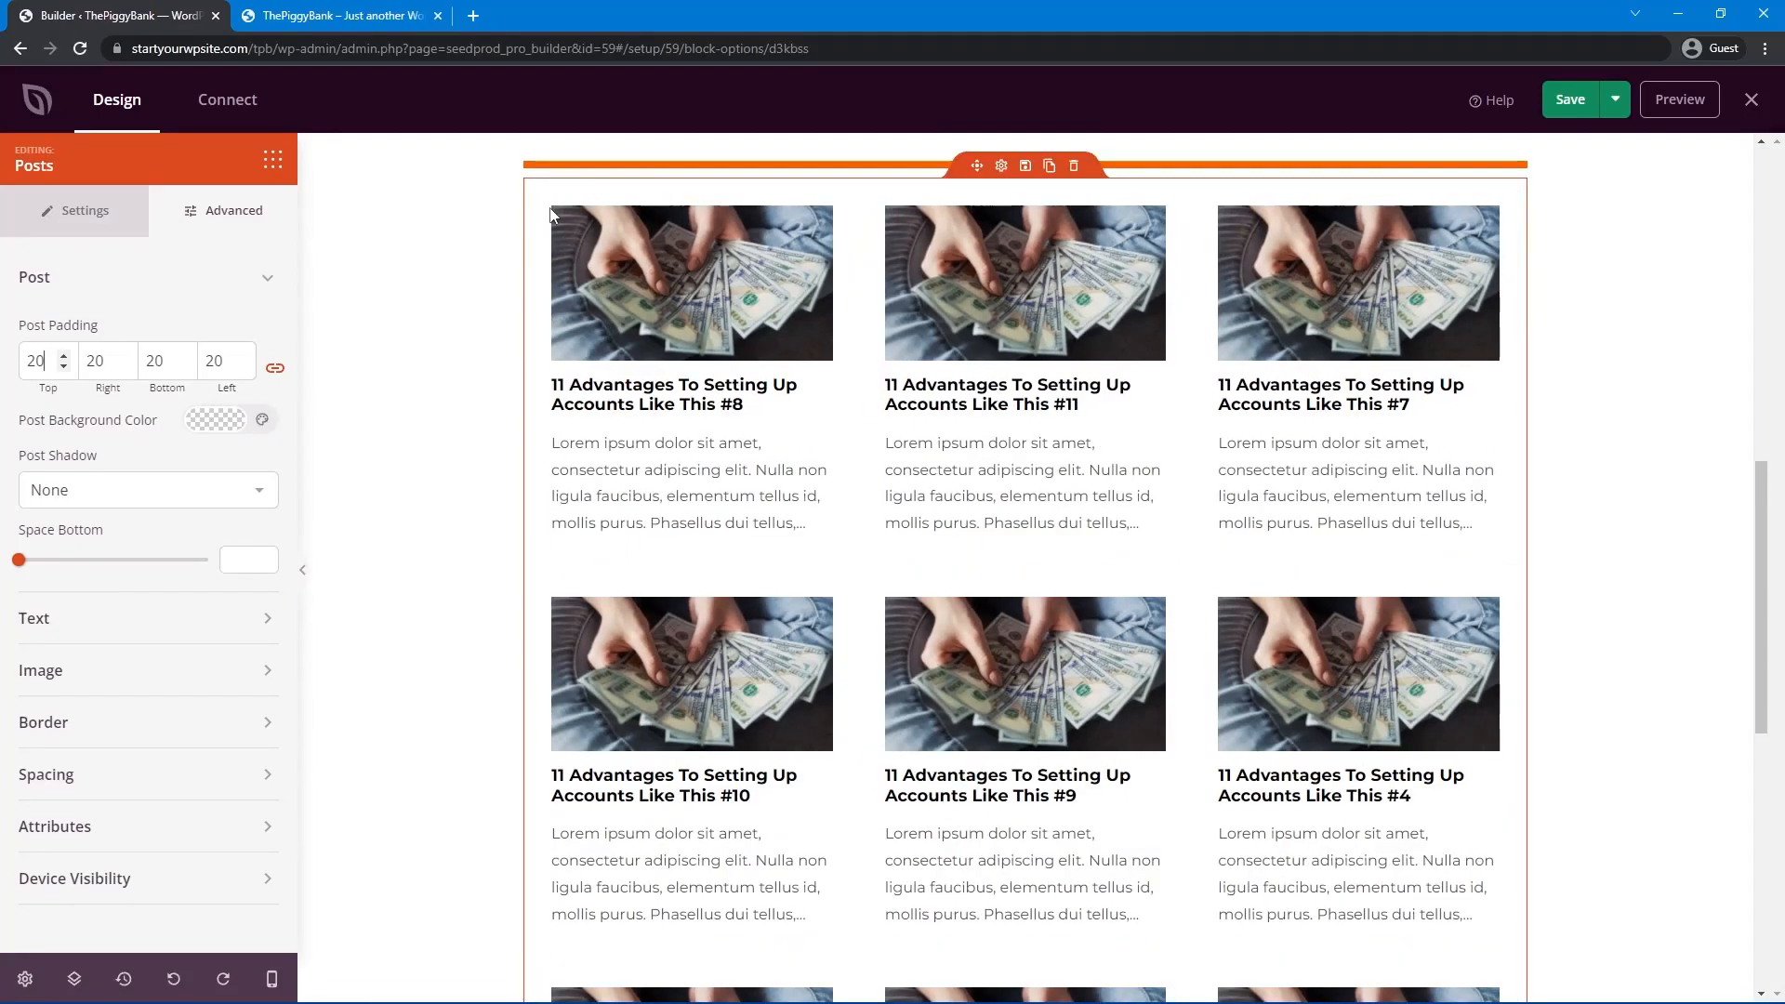
Give the posts a white background color and a Large post shadow.
left_click(215, 419)
left_click(316, 486)
mouse_move(315, 487)
left_mouse_down()
mouse_move(260, 497)
mouse_move(180, 465)
left_mouse_up()
left_click(146, 428)
left_click(96, 487)
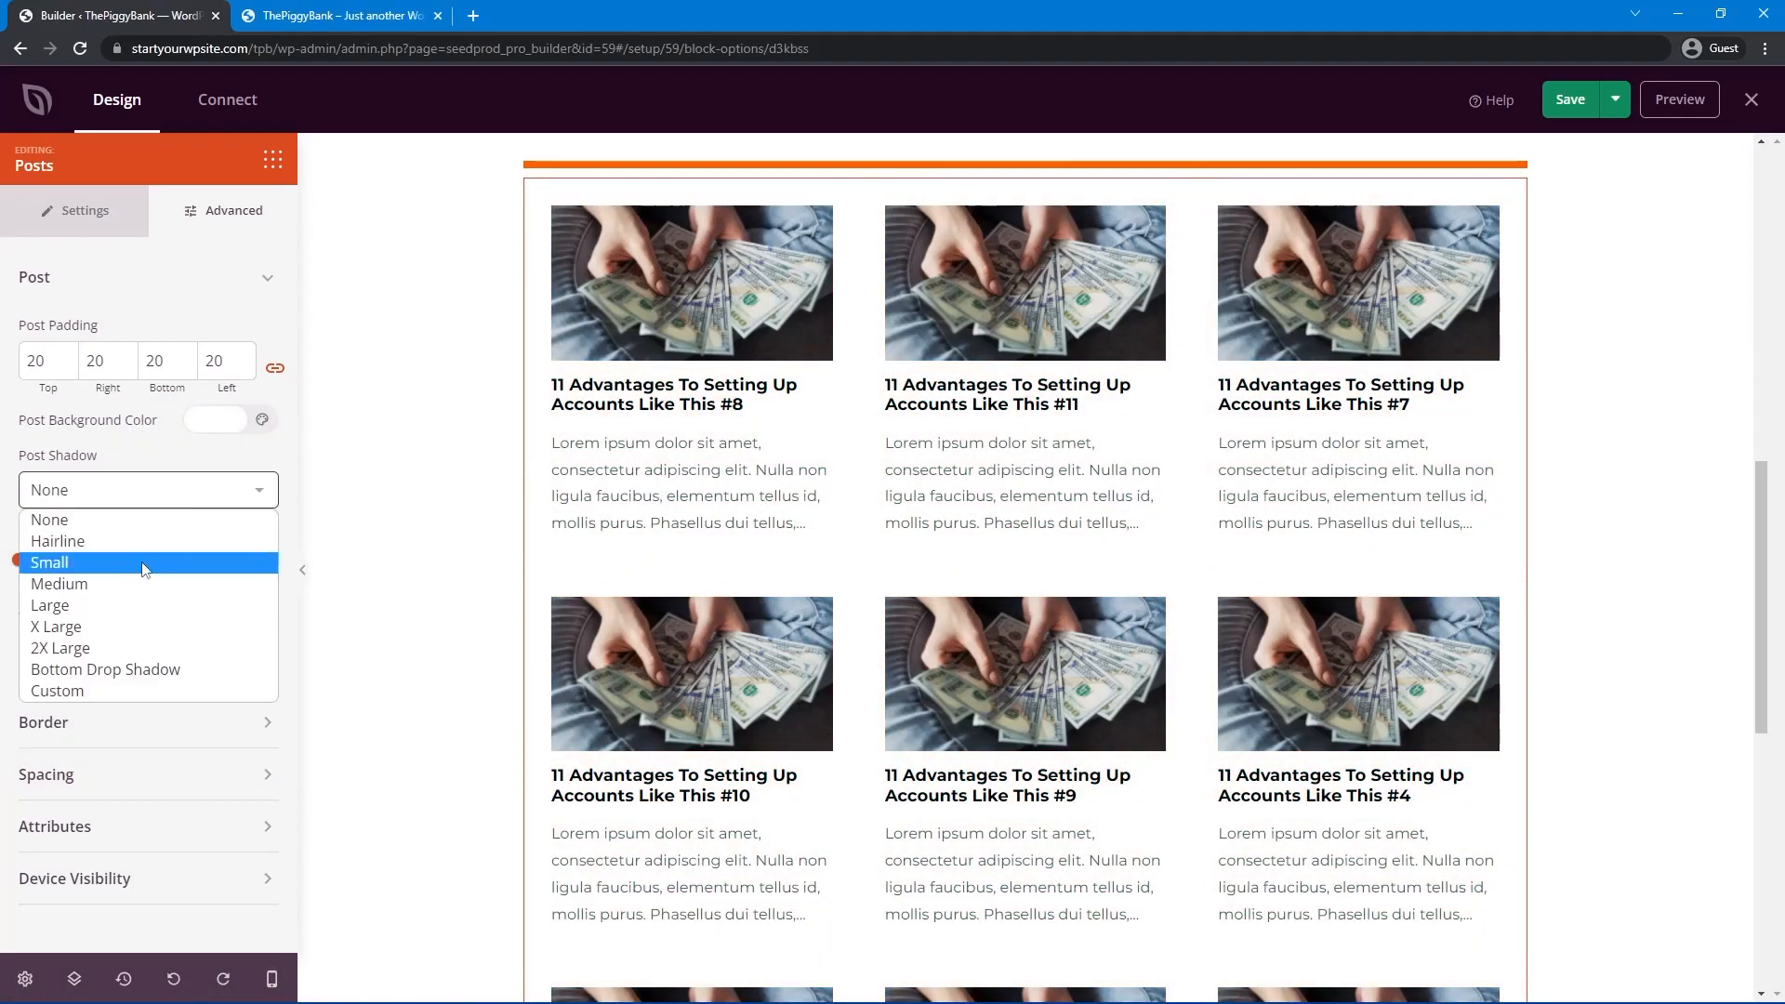
left_click(121, 606)
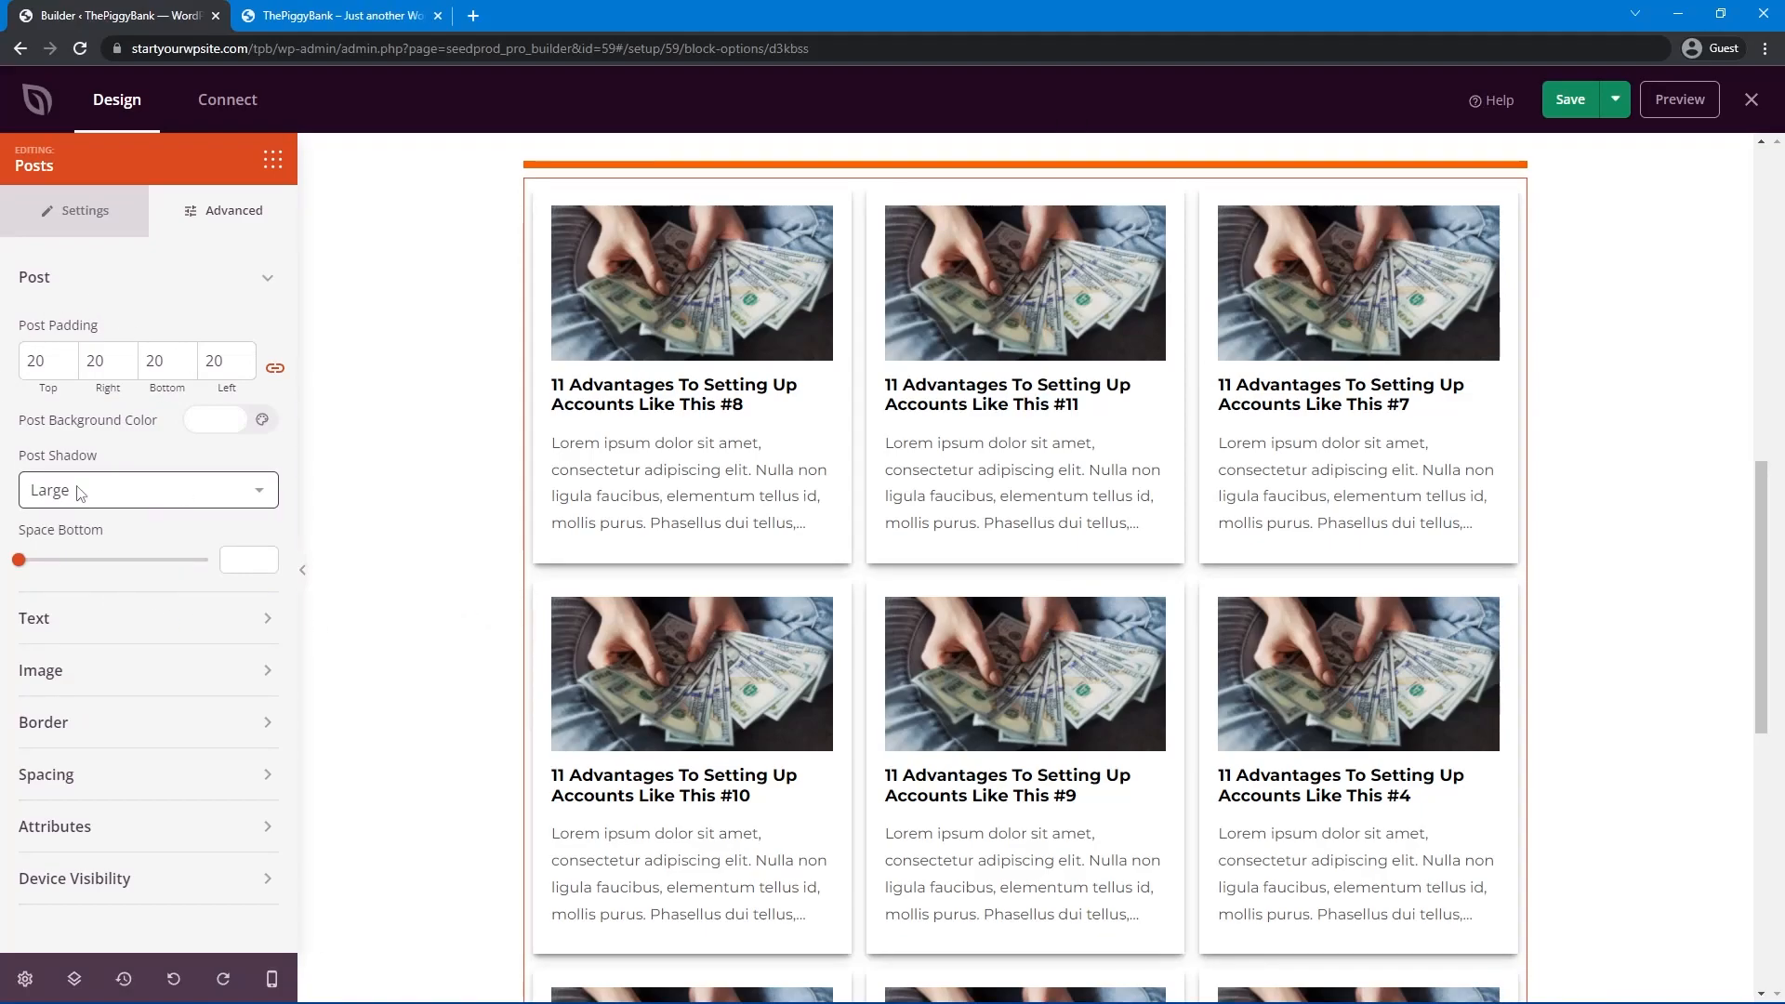
left_click(263, 277)
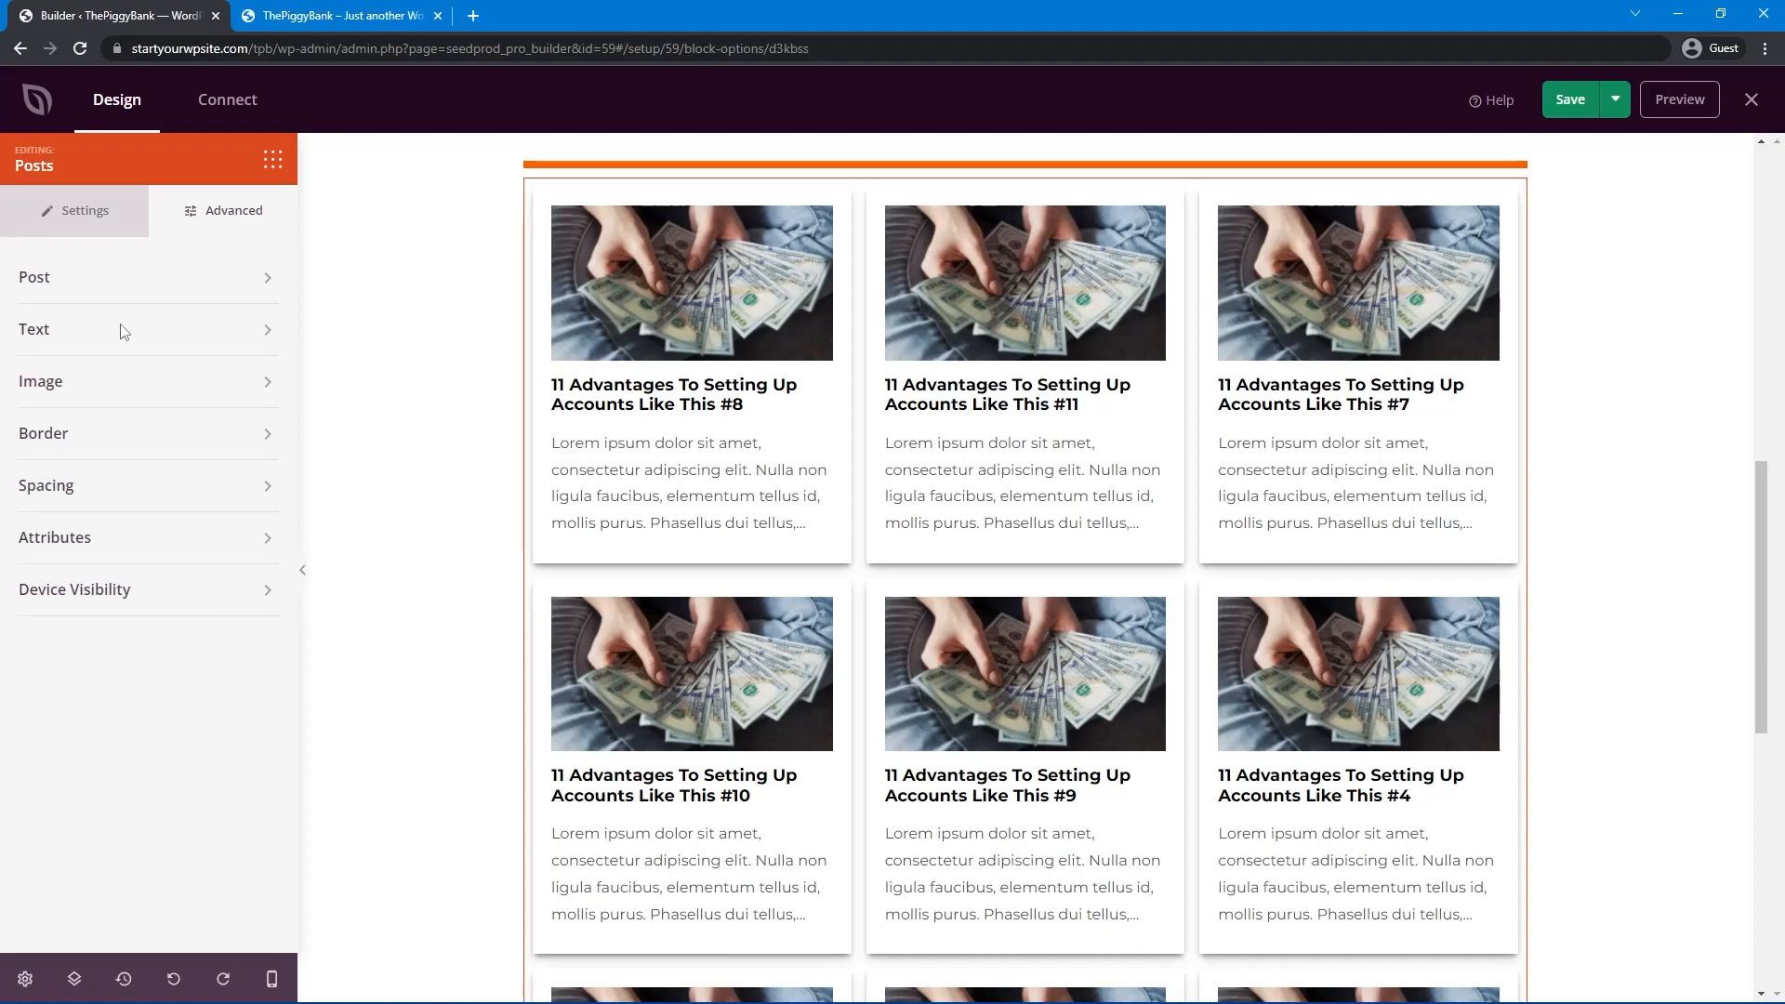
Apply a Large shadow to the post images.
left_click(223, 381)
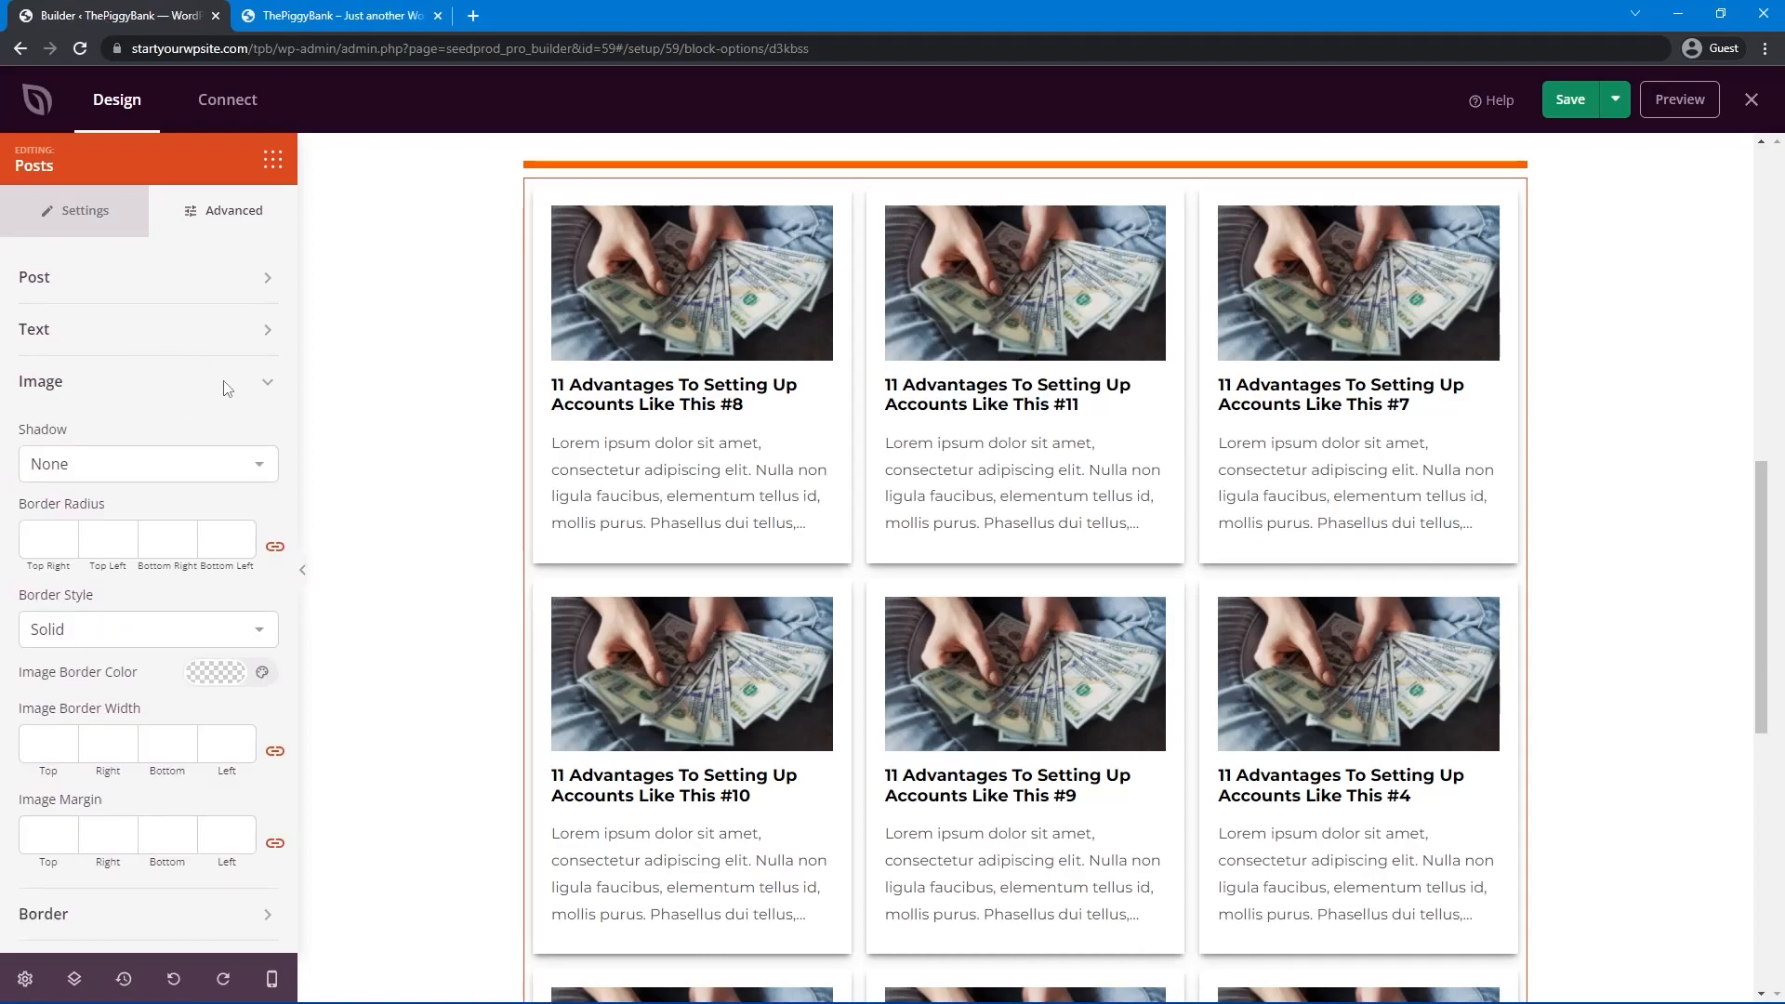
left_click(254, 474)
left_click(140, 582)
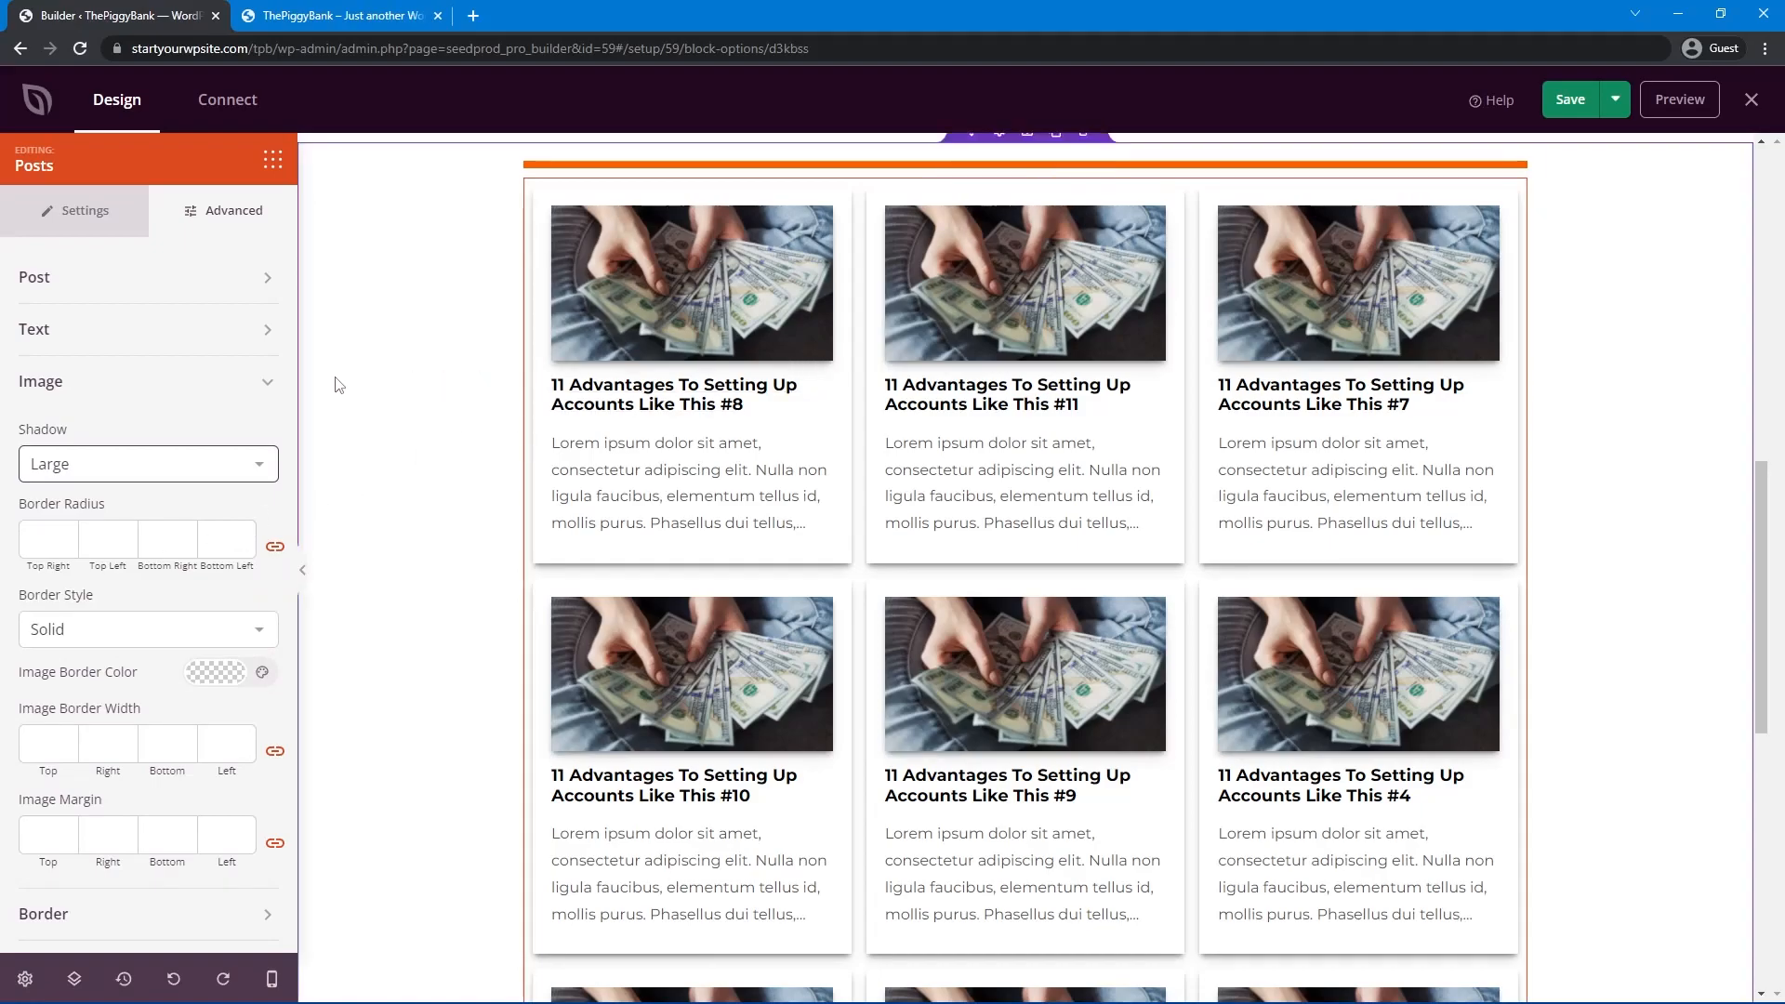
left_click(76, 398)
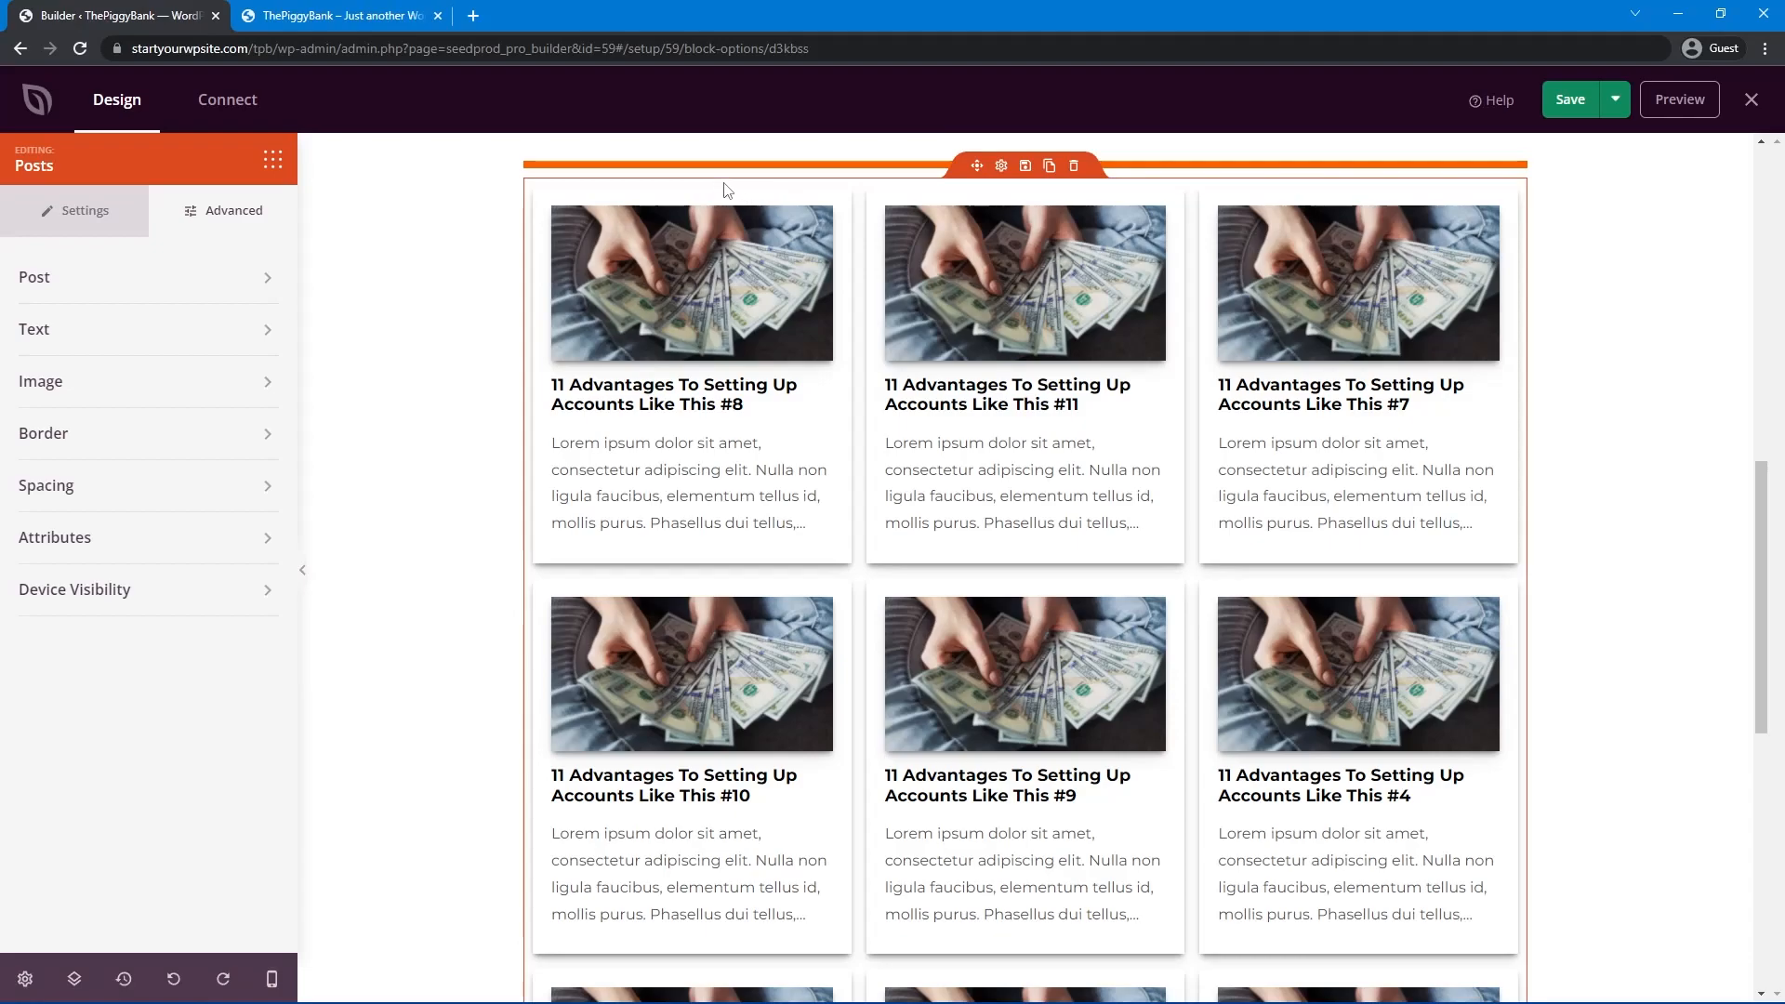
Give the posts a light grey border with a width of 1 on all sides.
left_click(190, 433)
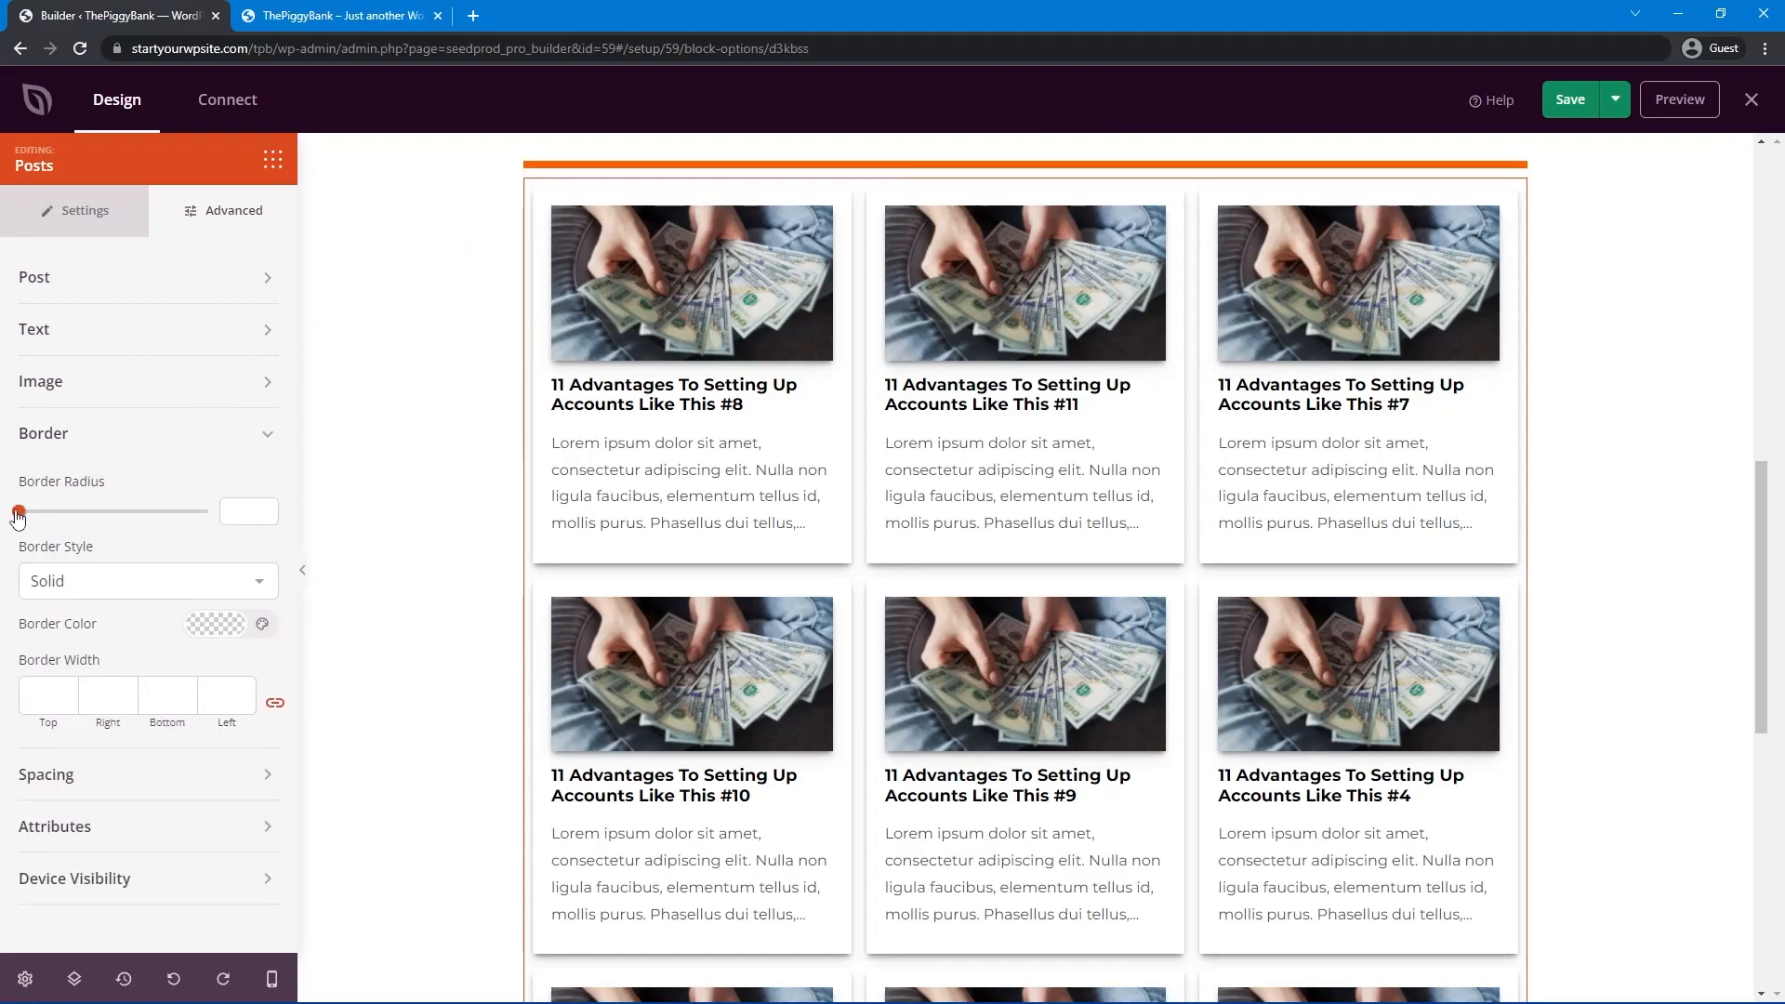
left_click(205, 635)
left_click(177, 683)
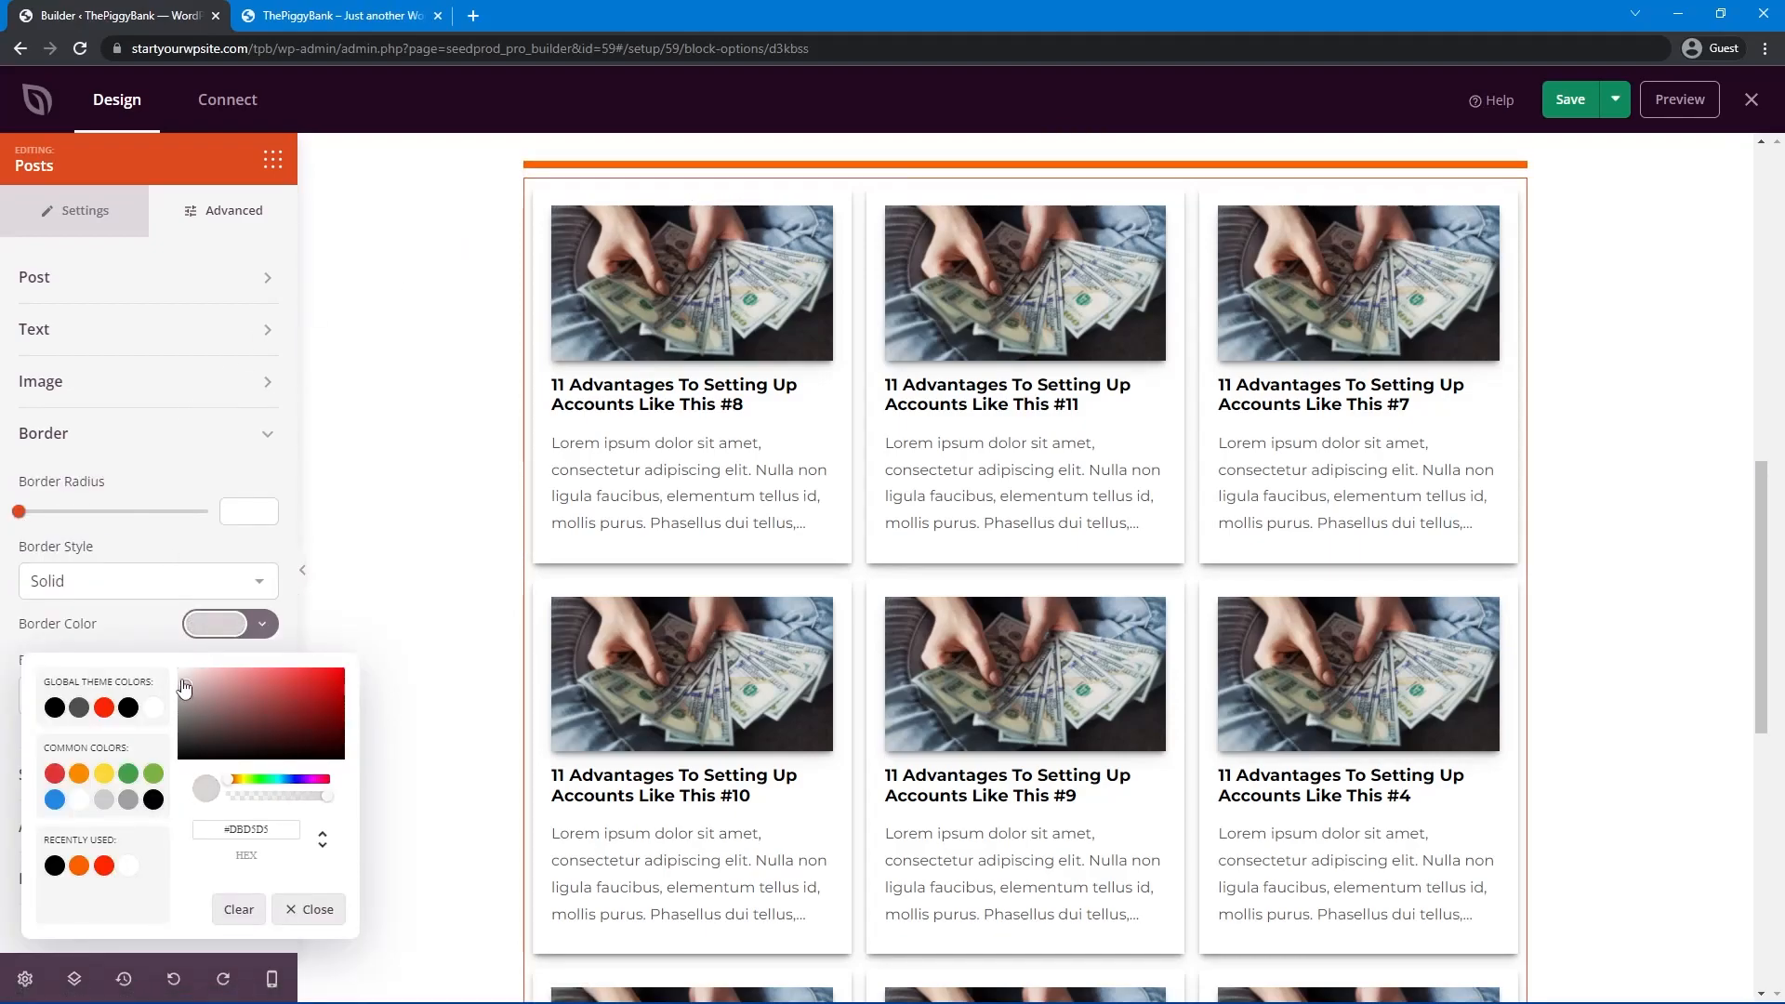
left_click(154, 634)
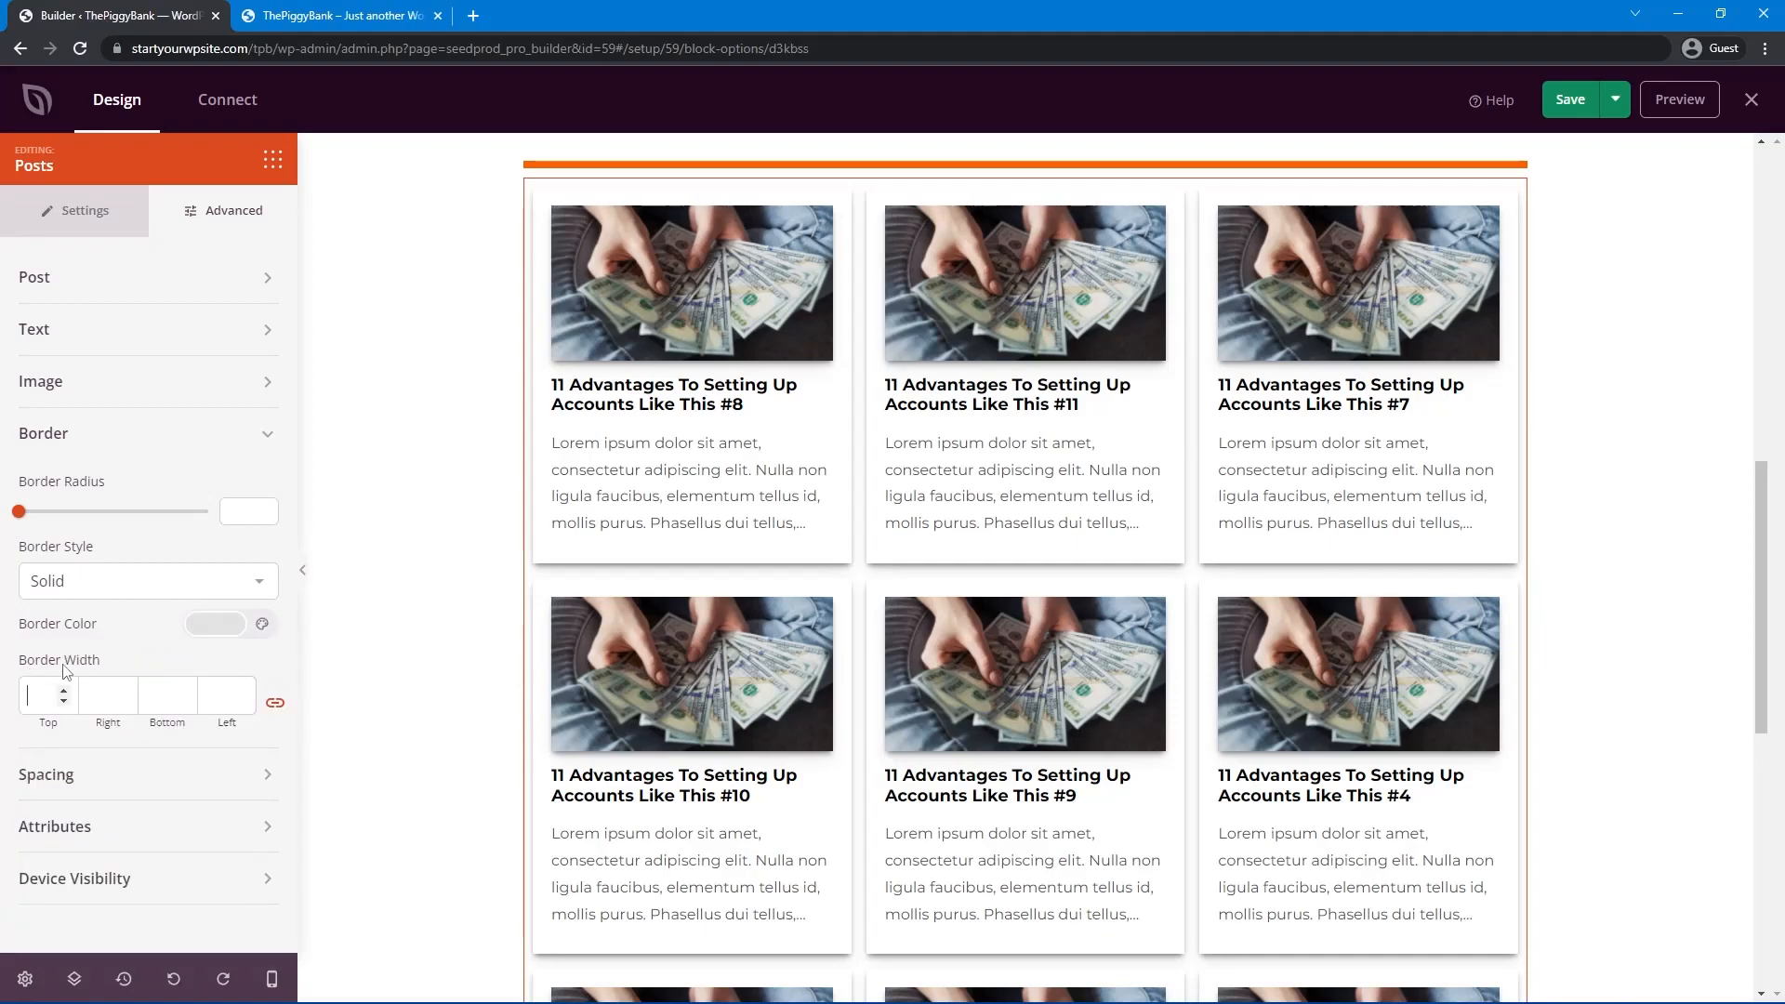
left_click(62, 688)
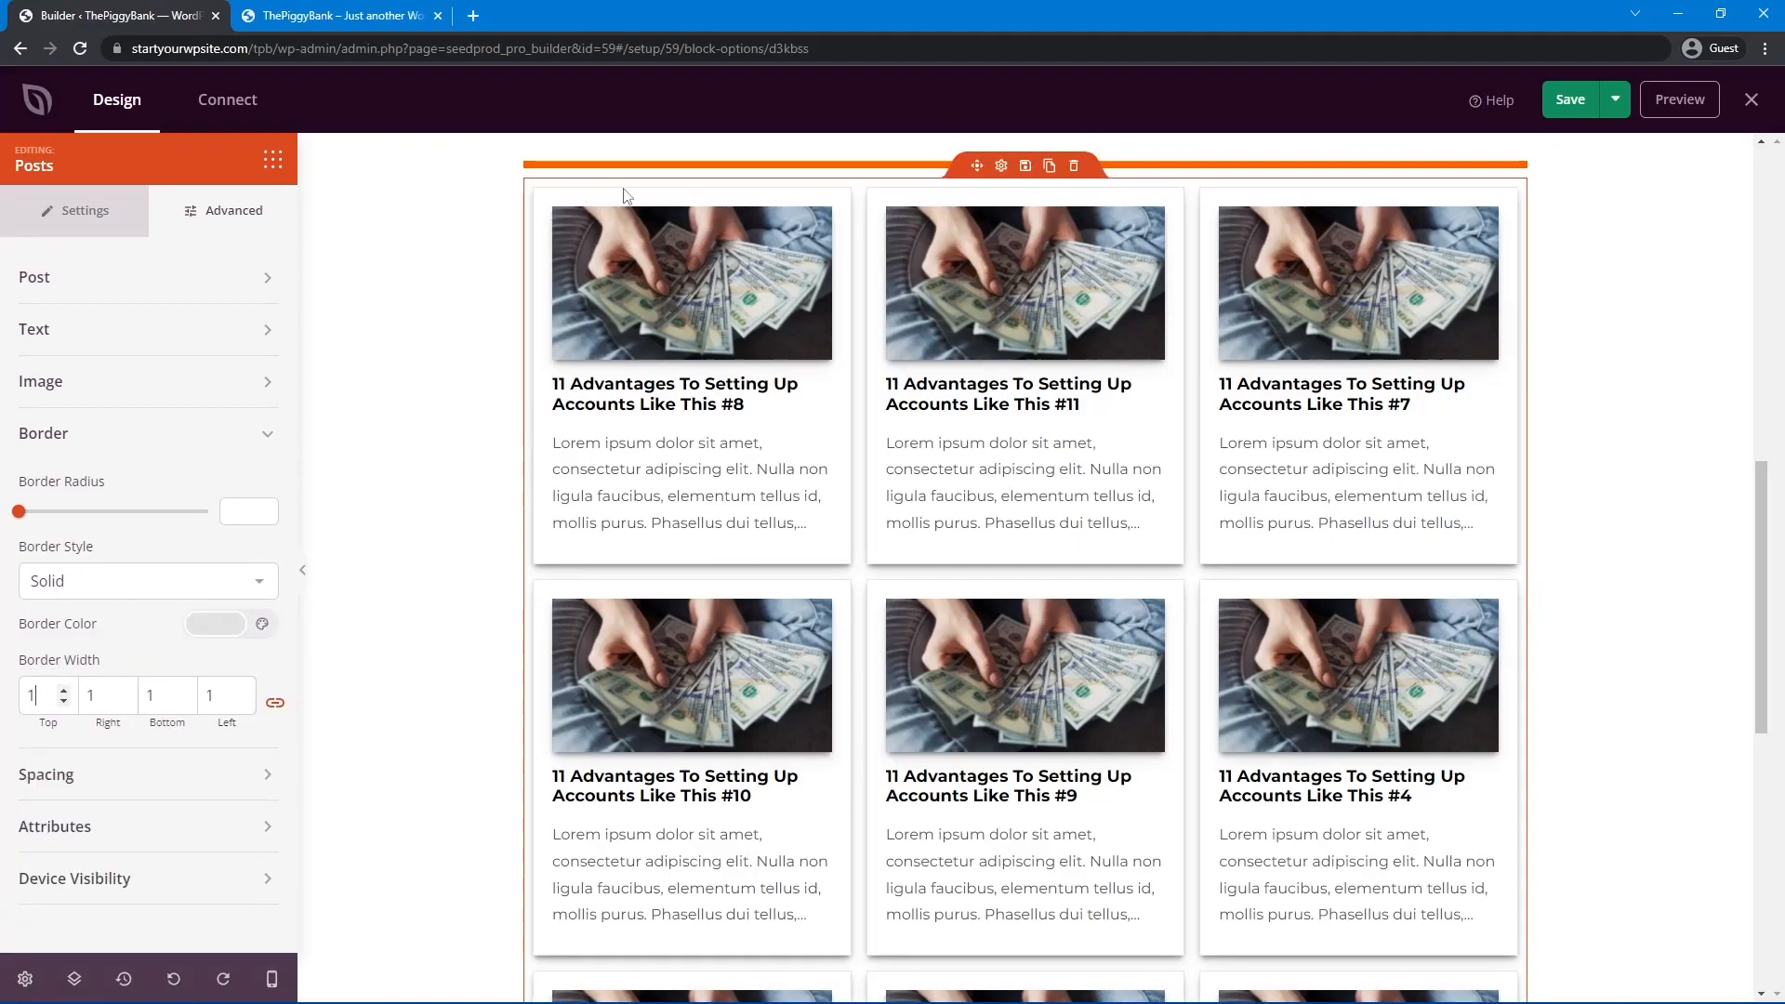
left_click(251, 435)
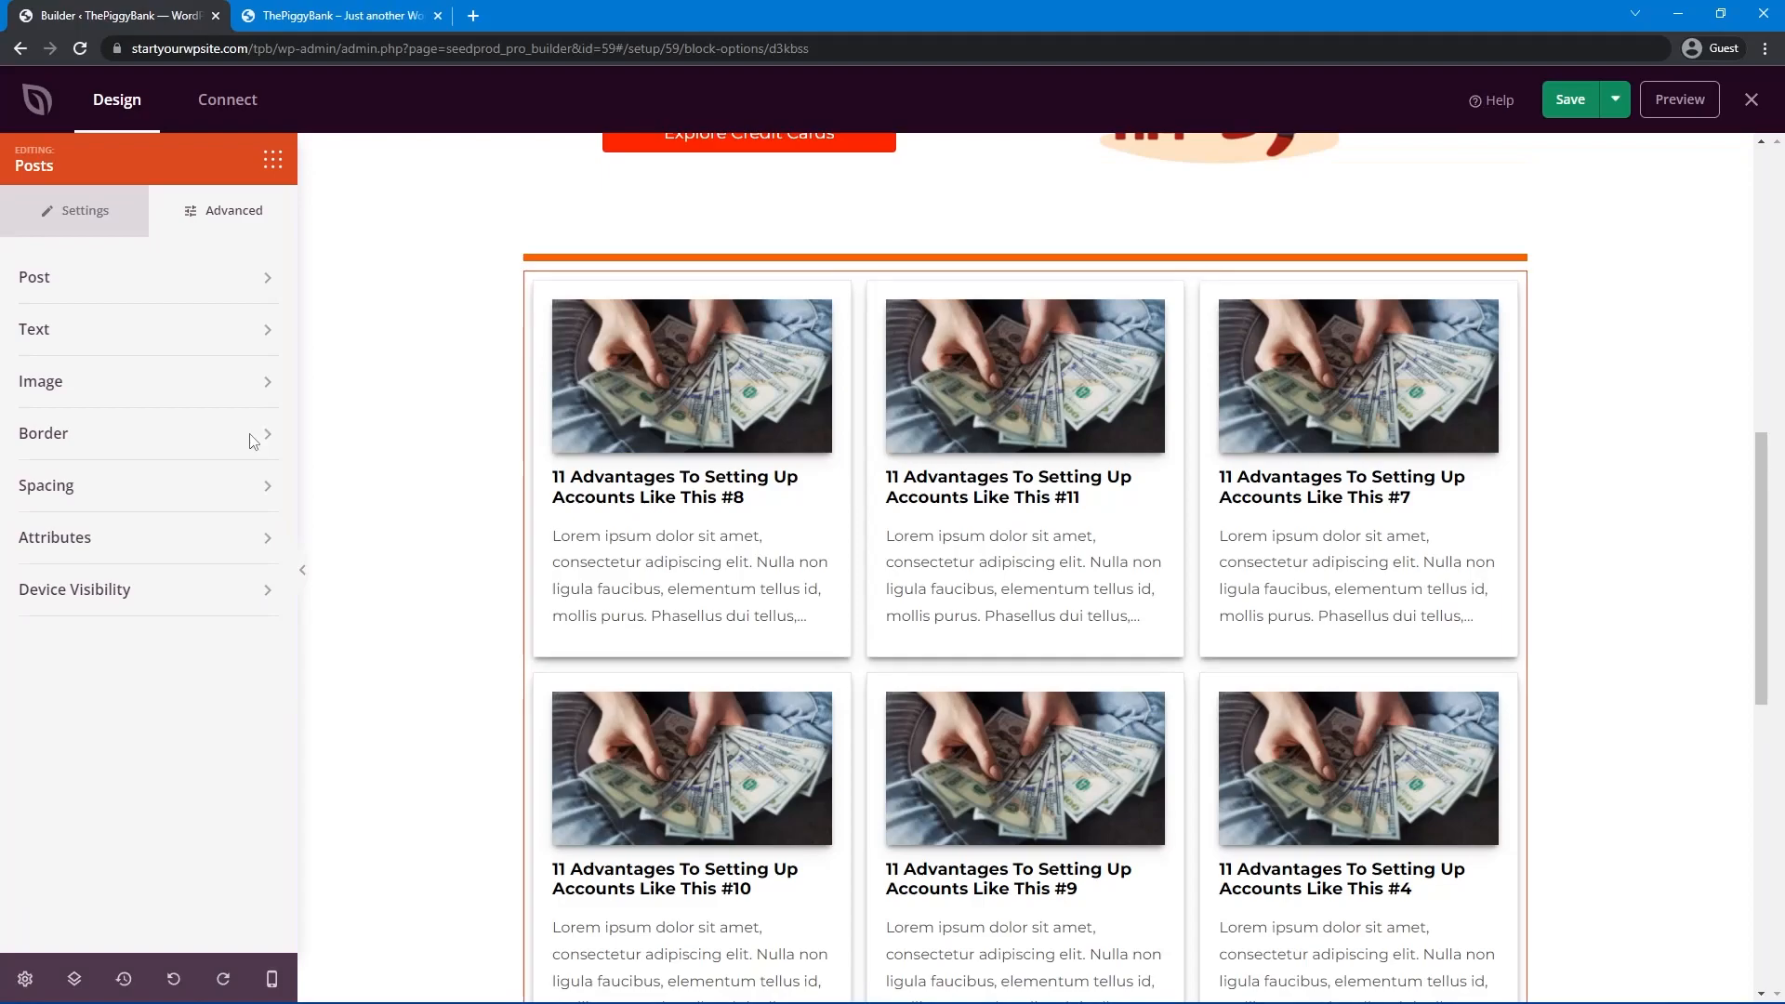
Set the bottom padding of the orange divider above the posts to 30.
mouse_move(1760, 468)
left_mouse_down()
mouse_move(1744, 721)
mouse_move(1754, 449)
left_mouse_up()
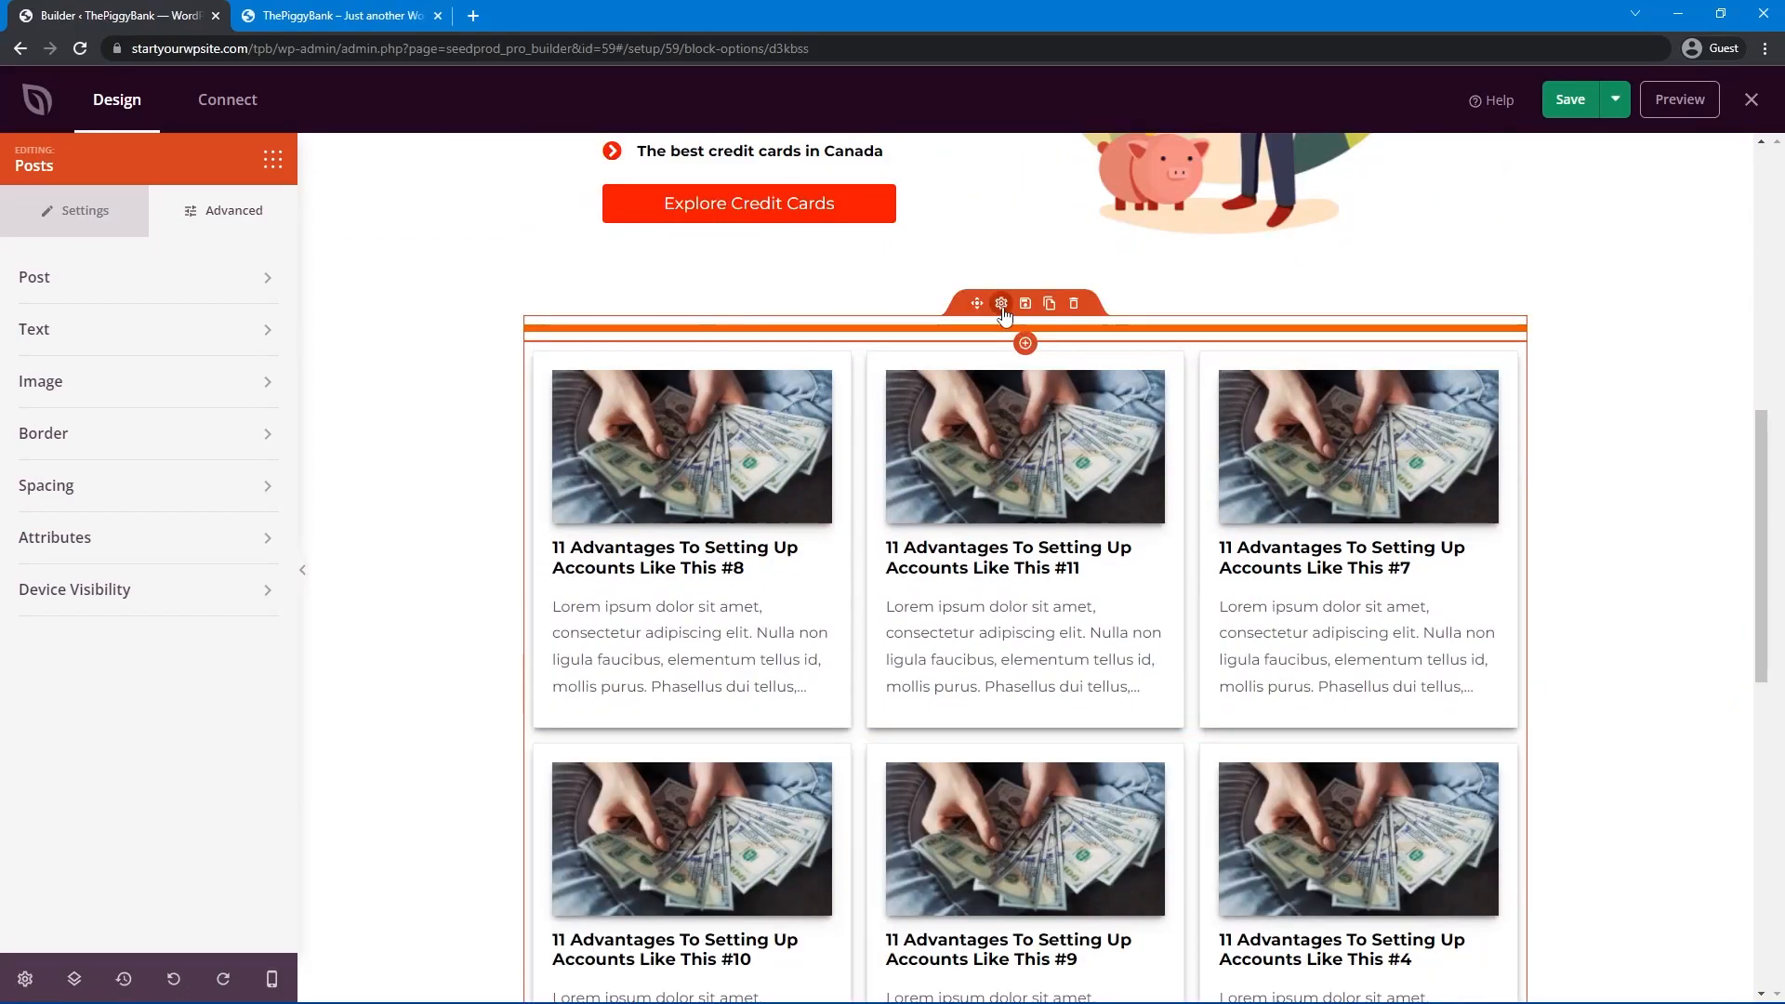
left_click(1001, 307)
left_click(226, 223)
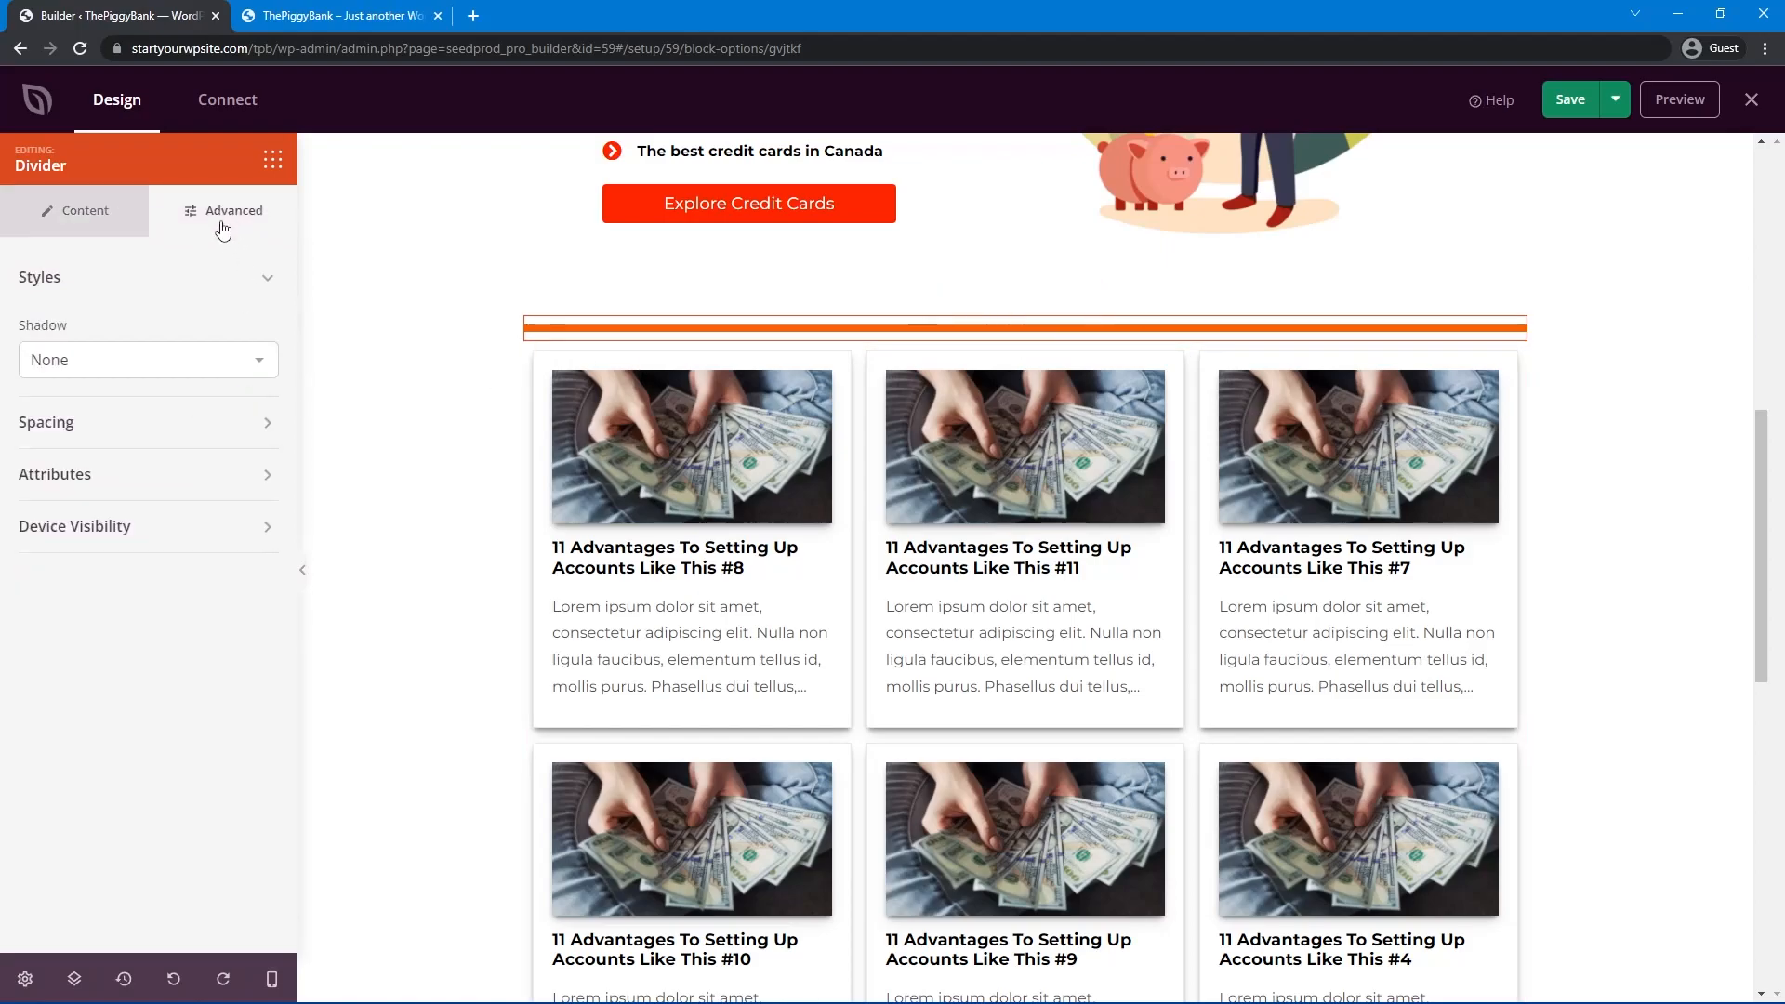
left_click(93, 425)
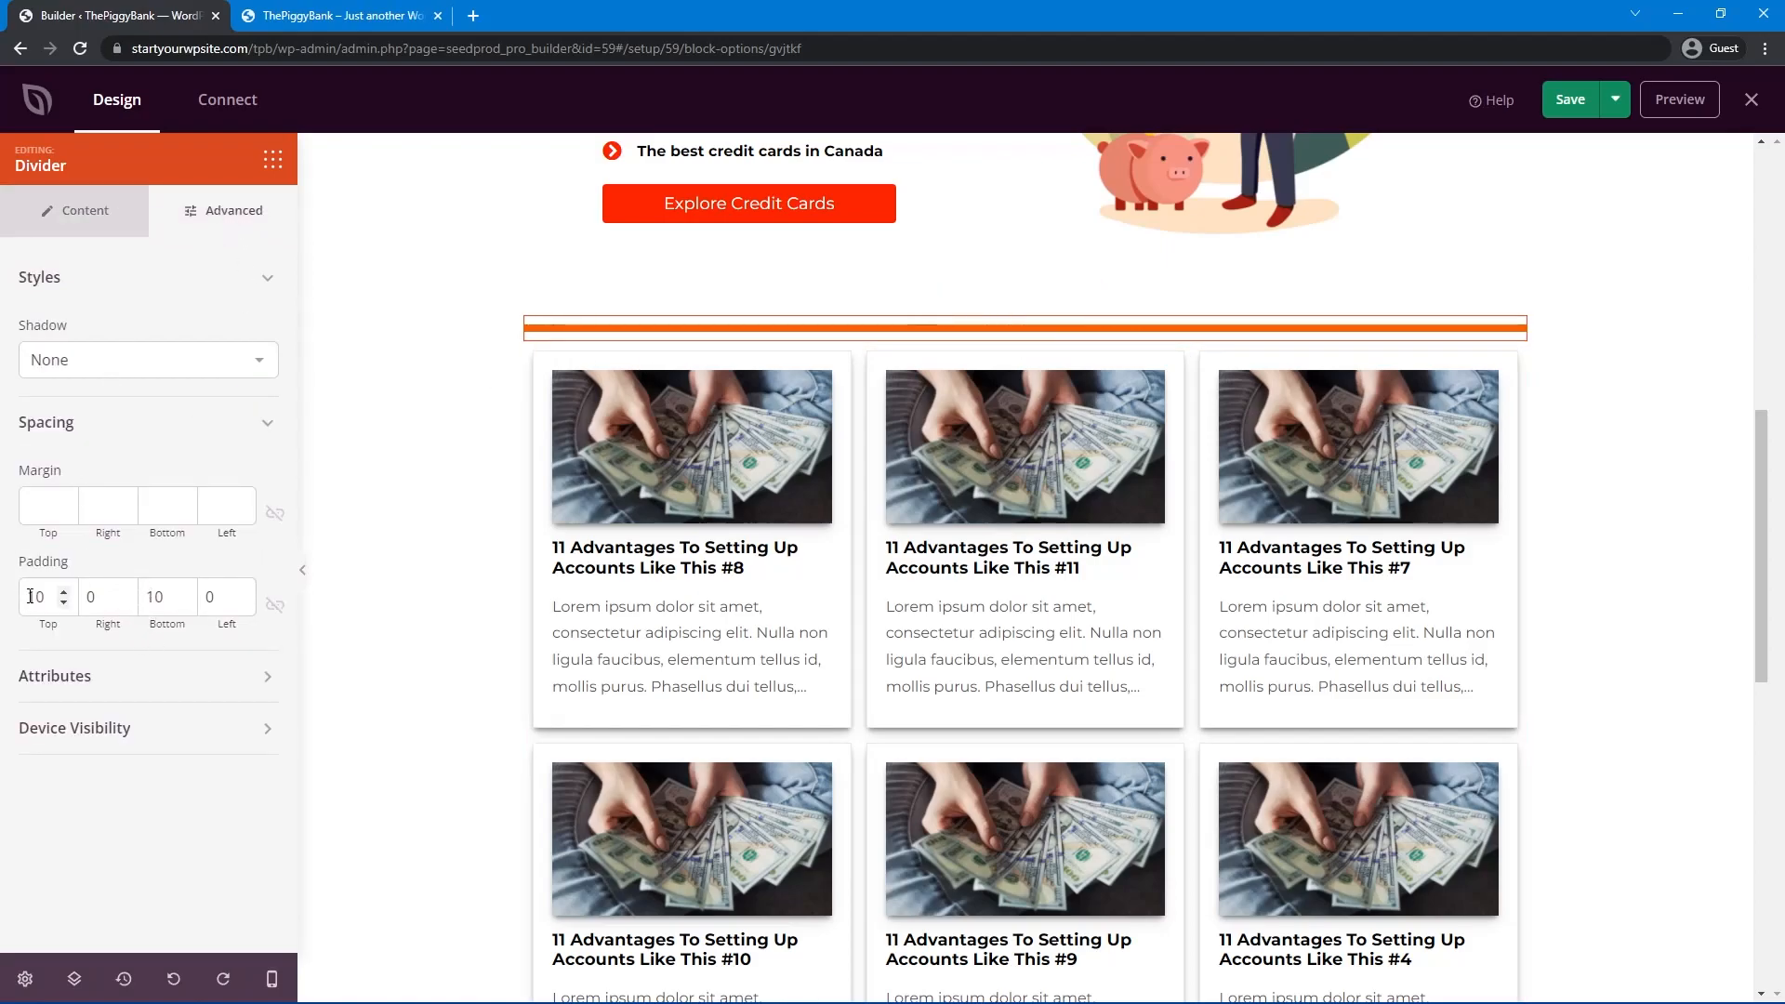
left_click_drag(157, 597, 129, 604)
type("5")
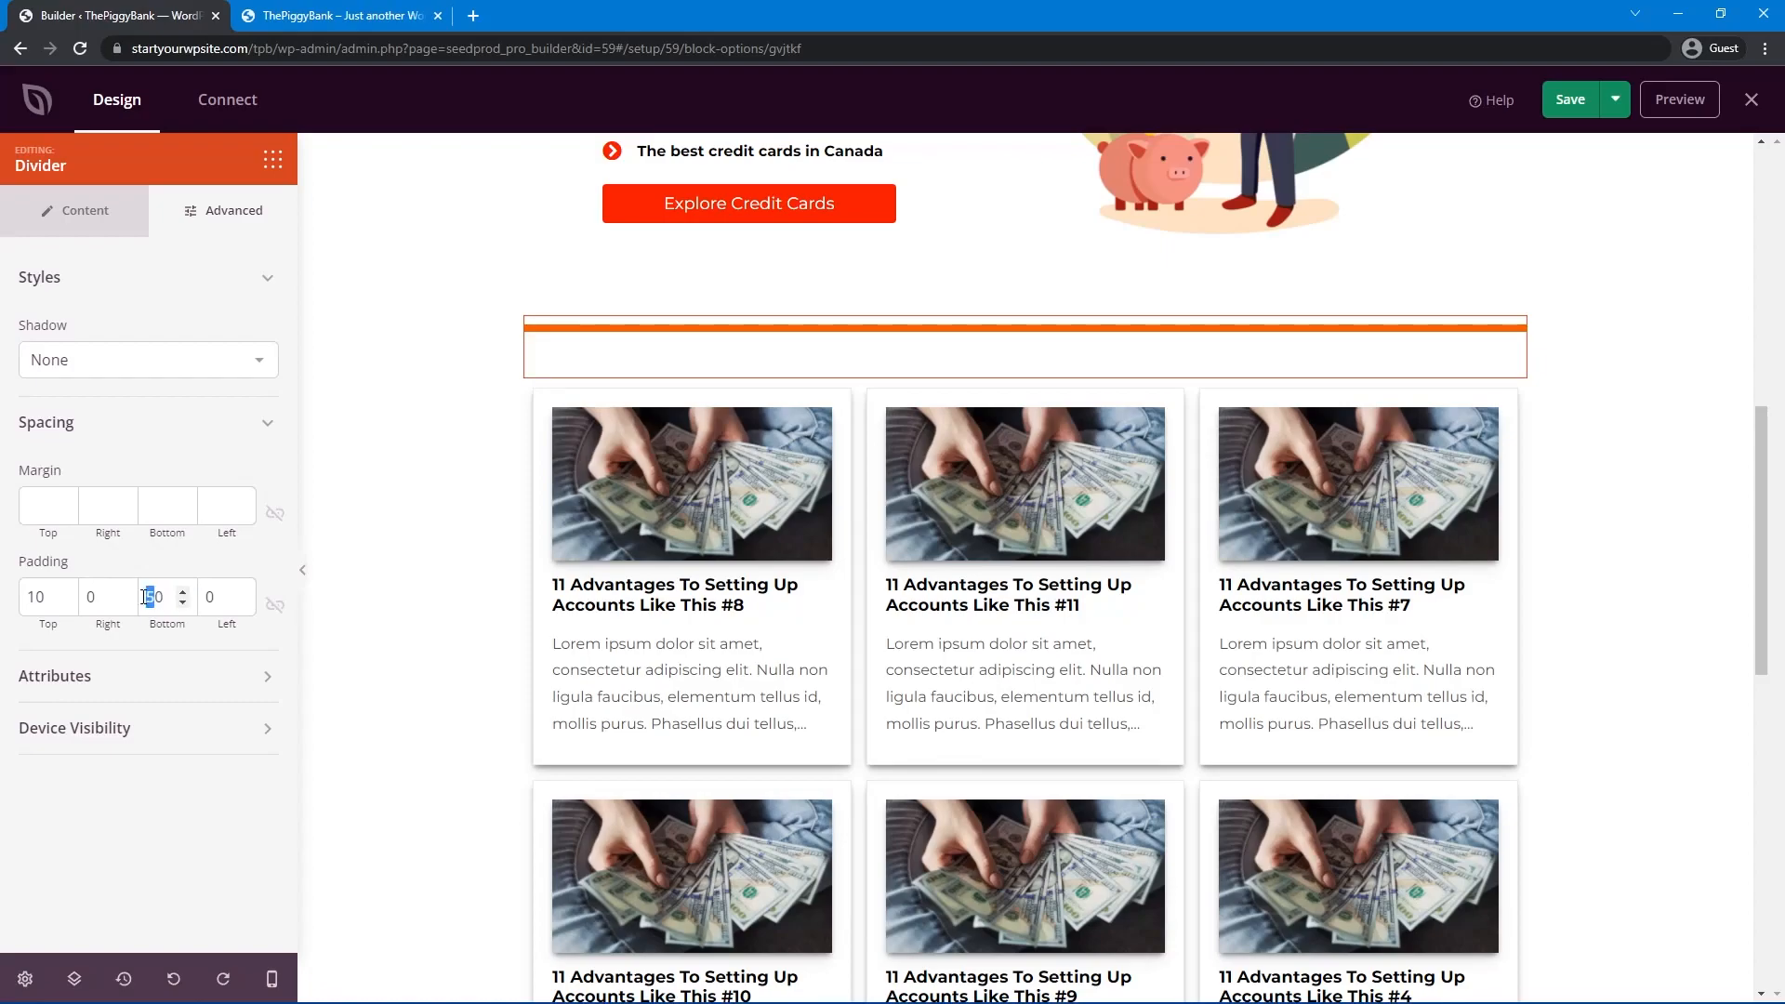
type("3")
Increase the top padding of the divider below the posts and set the surrounding section's bottom padding to 50.
scroll(947, 651, "down", 9)
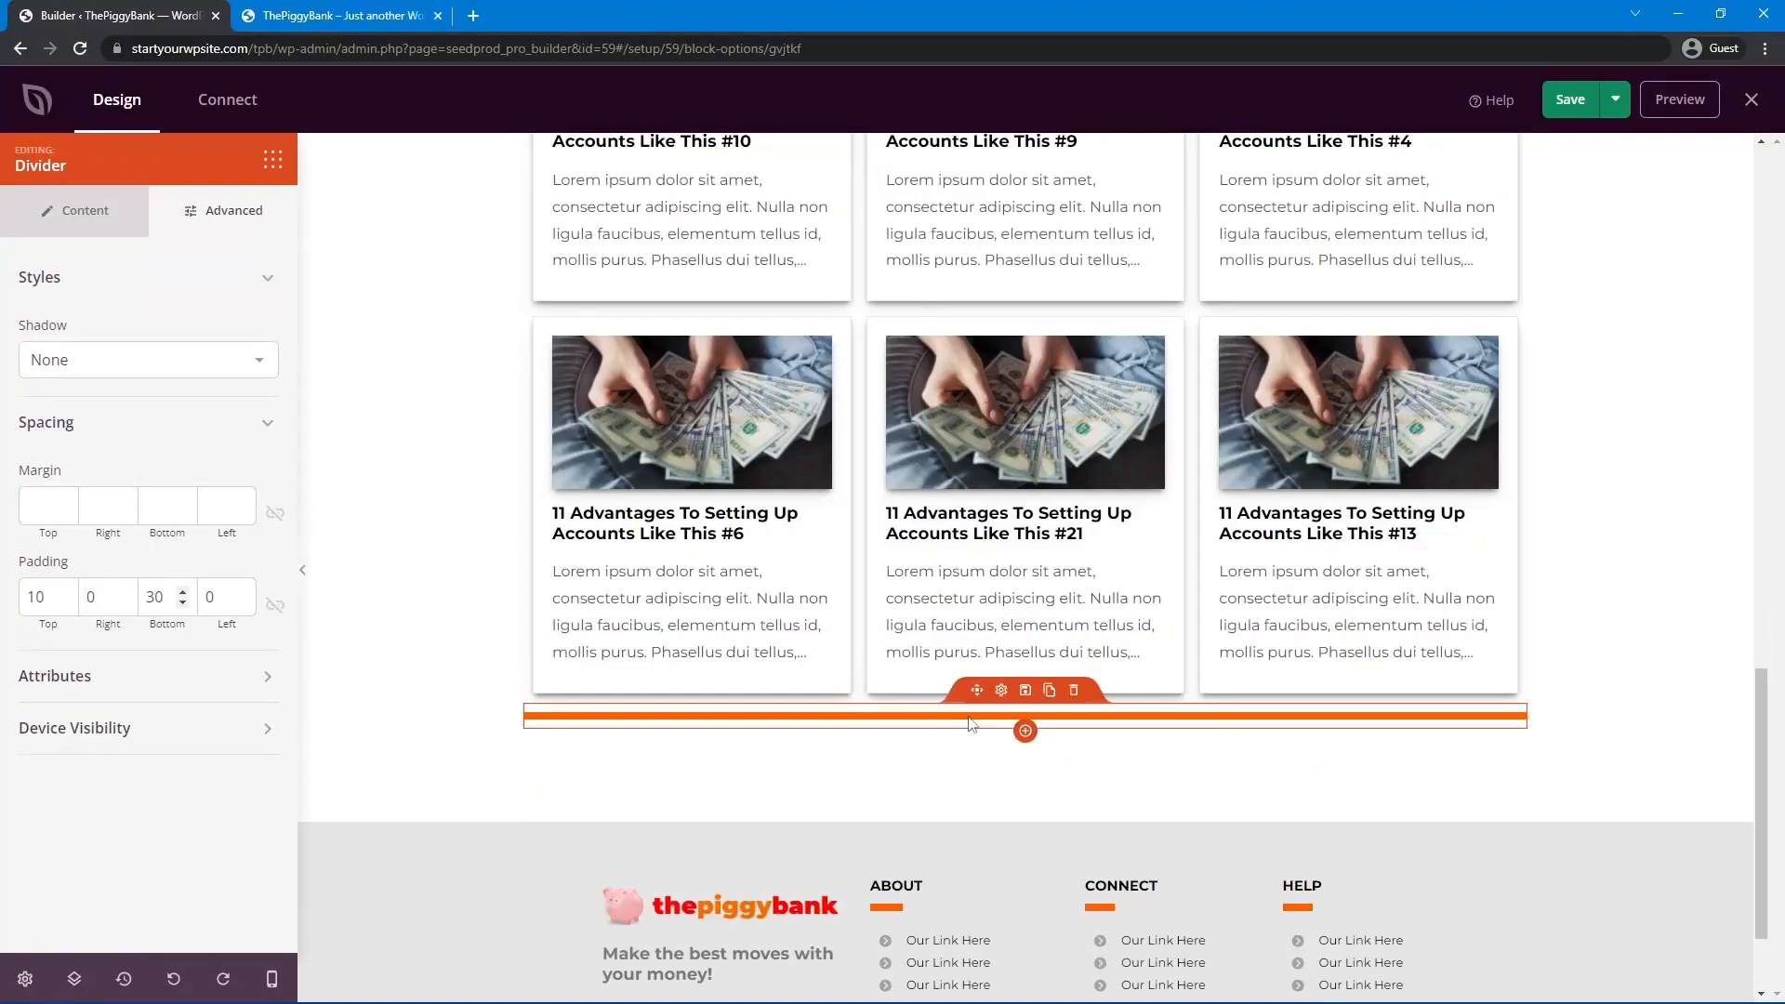
left_click(1012, 712)
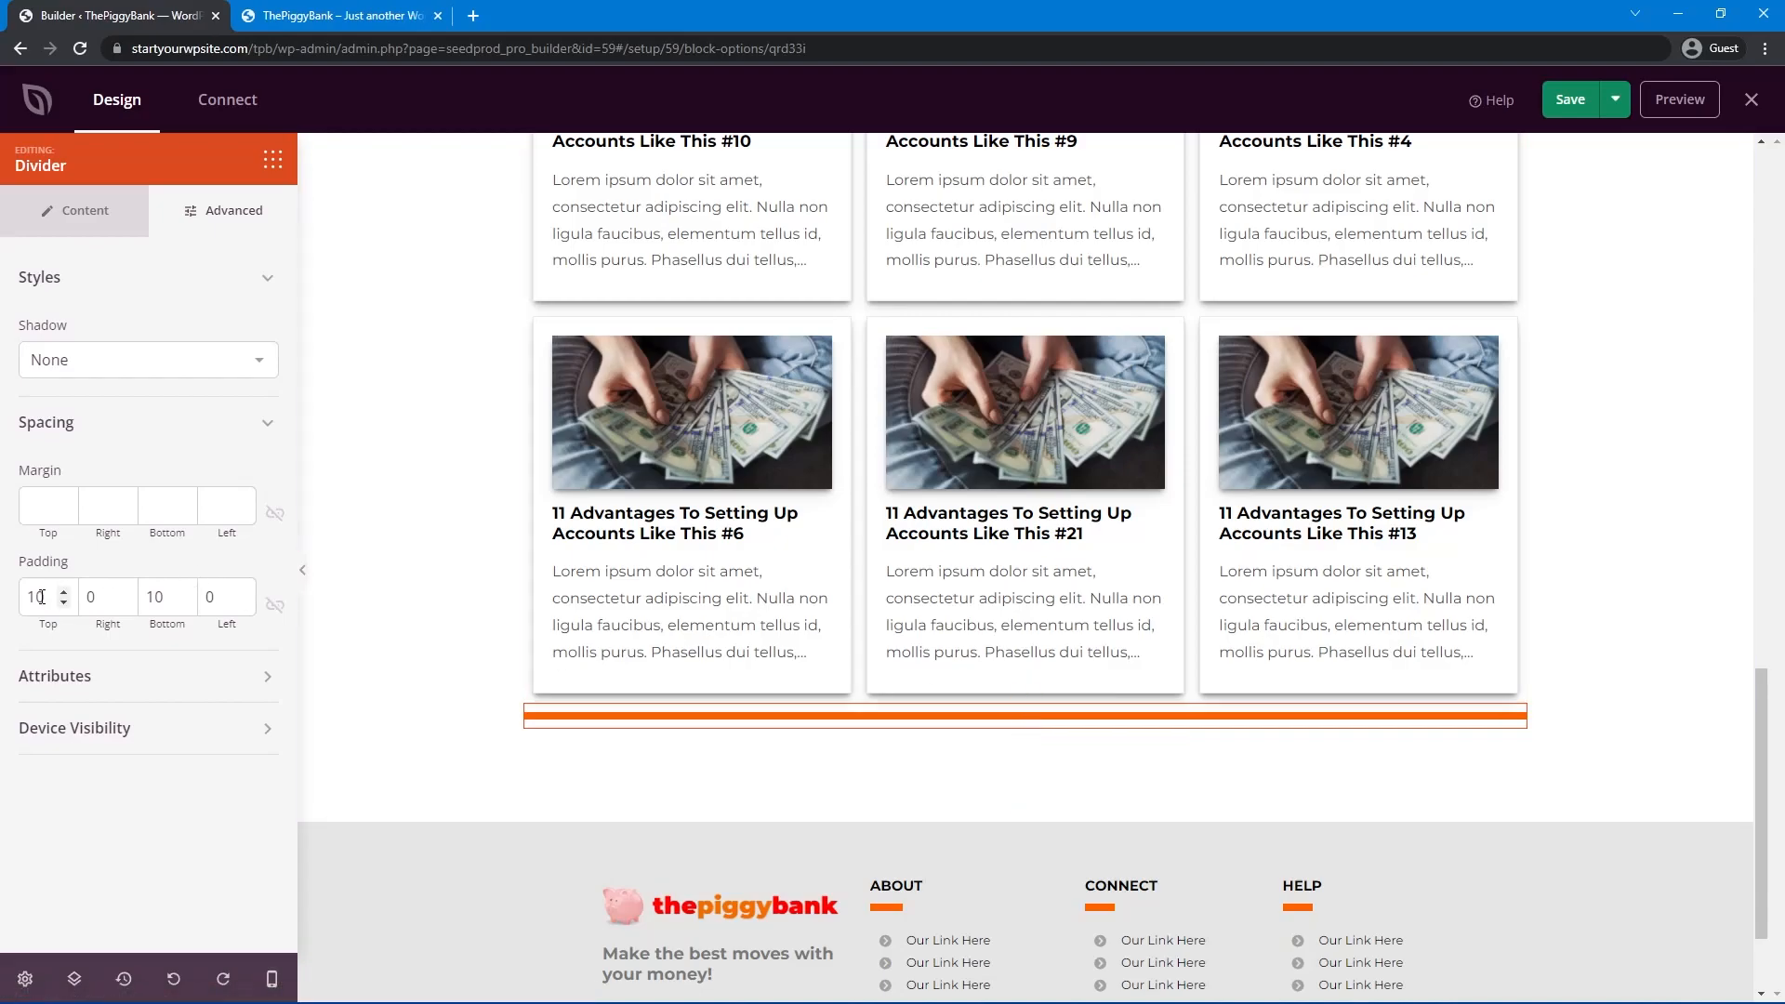
left_click(710, 749)
left_click(227, 212)
left_click(71, 478)
left_click_drag(156, 636, 135, 637)
type("50")
Save the homepage design, reload the live site to review the posts grid and dividers, and open the Blog page.
left_click(1570, 99)
left_click(307, 16)
left_click(80, 49)
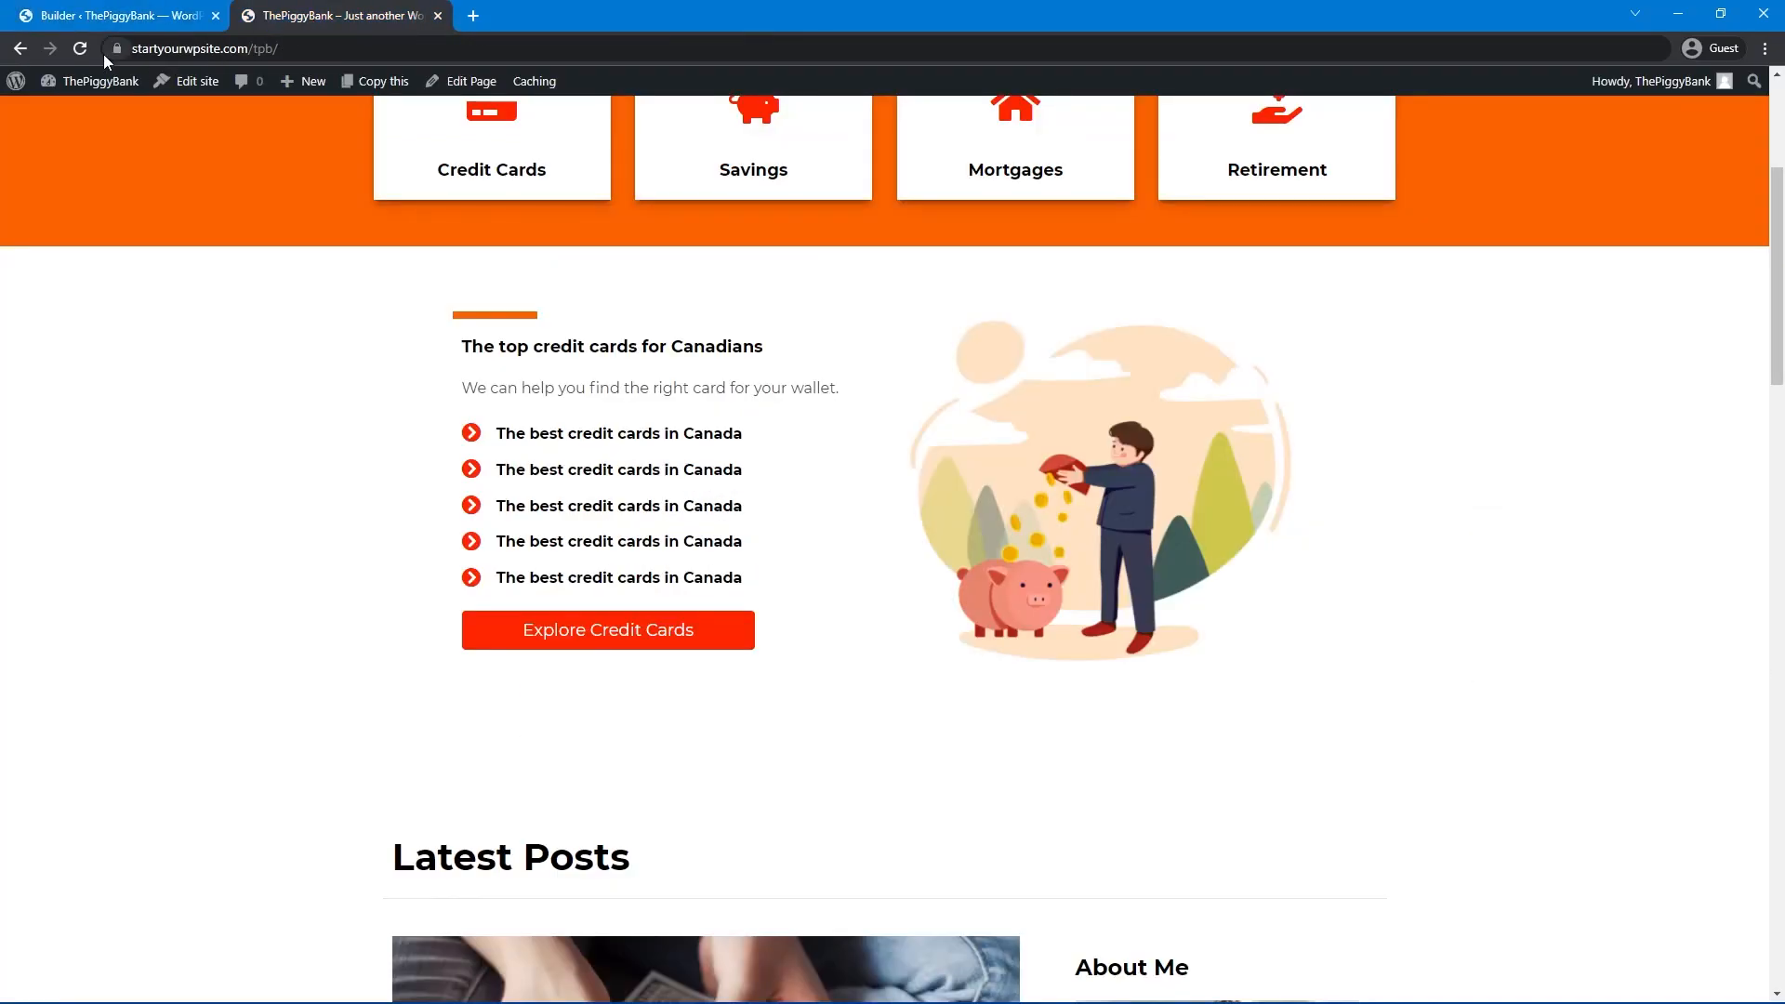
left_click_drag(1777, 310, 1741, 132)
scroll(1027, 478, "down", 5)
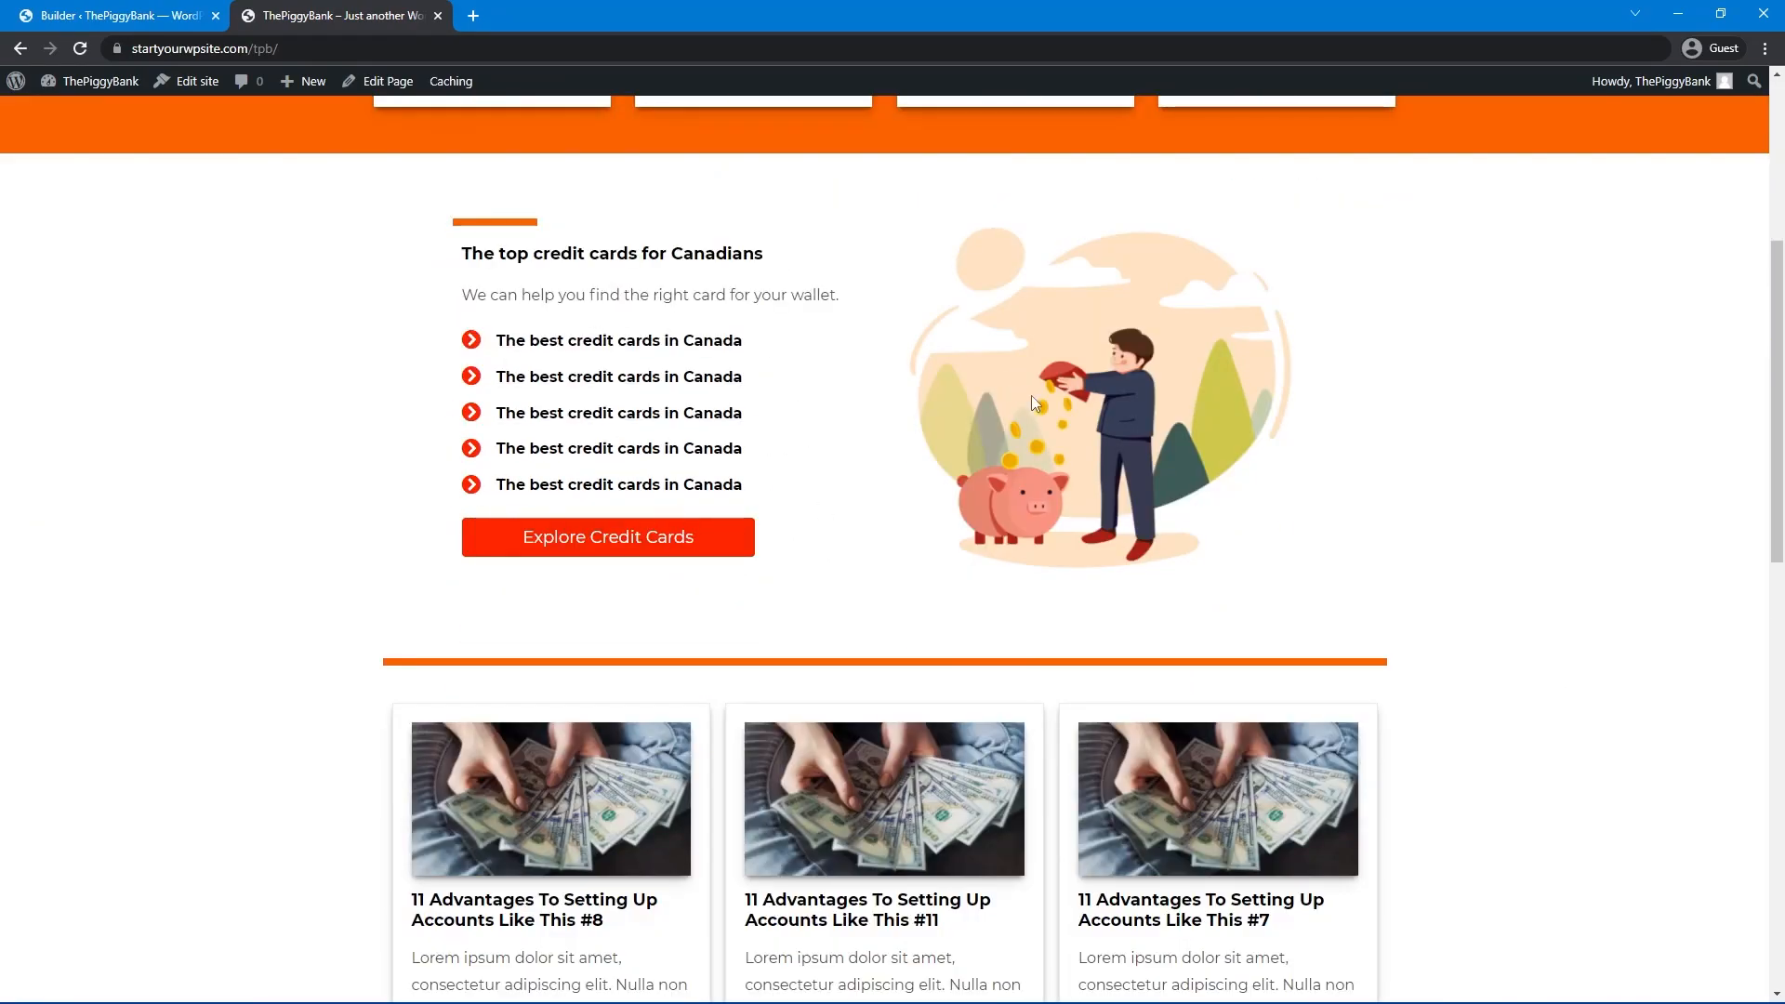
scroll(1199, 440, "down", 2)
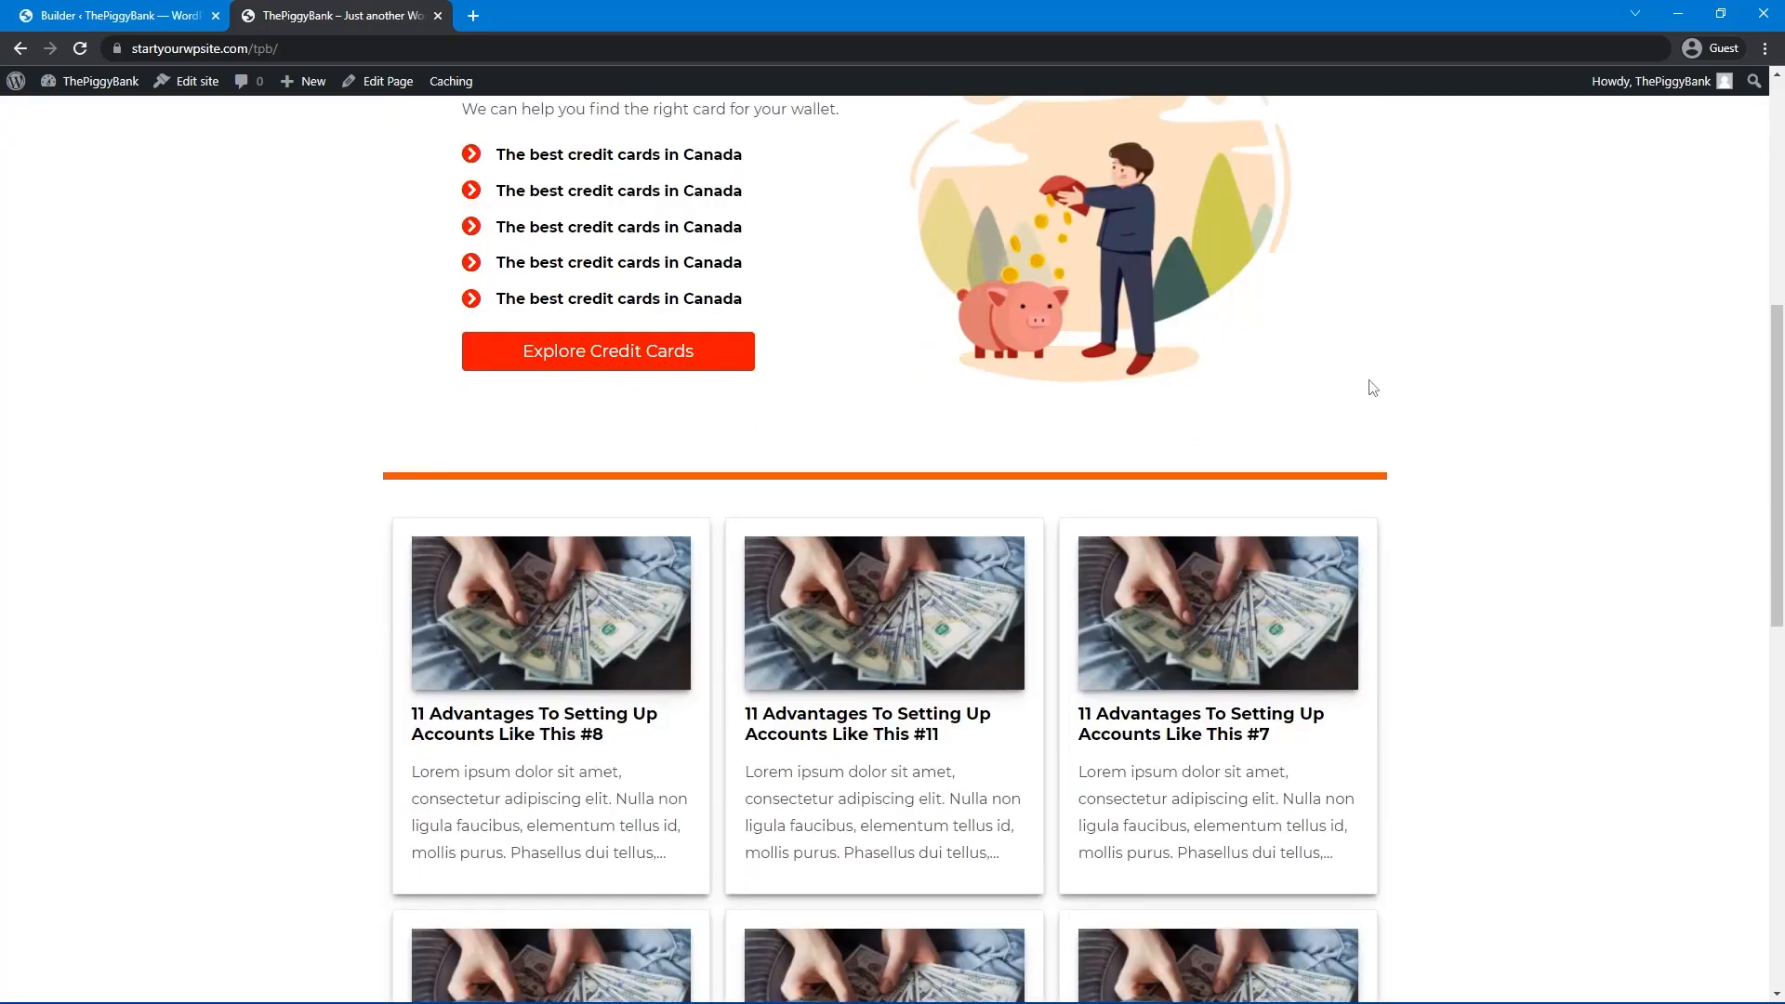
scroll(1370, 384, "down", 10)
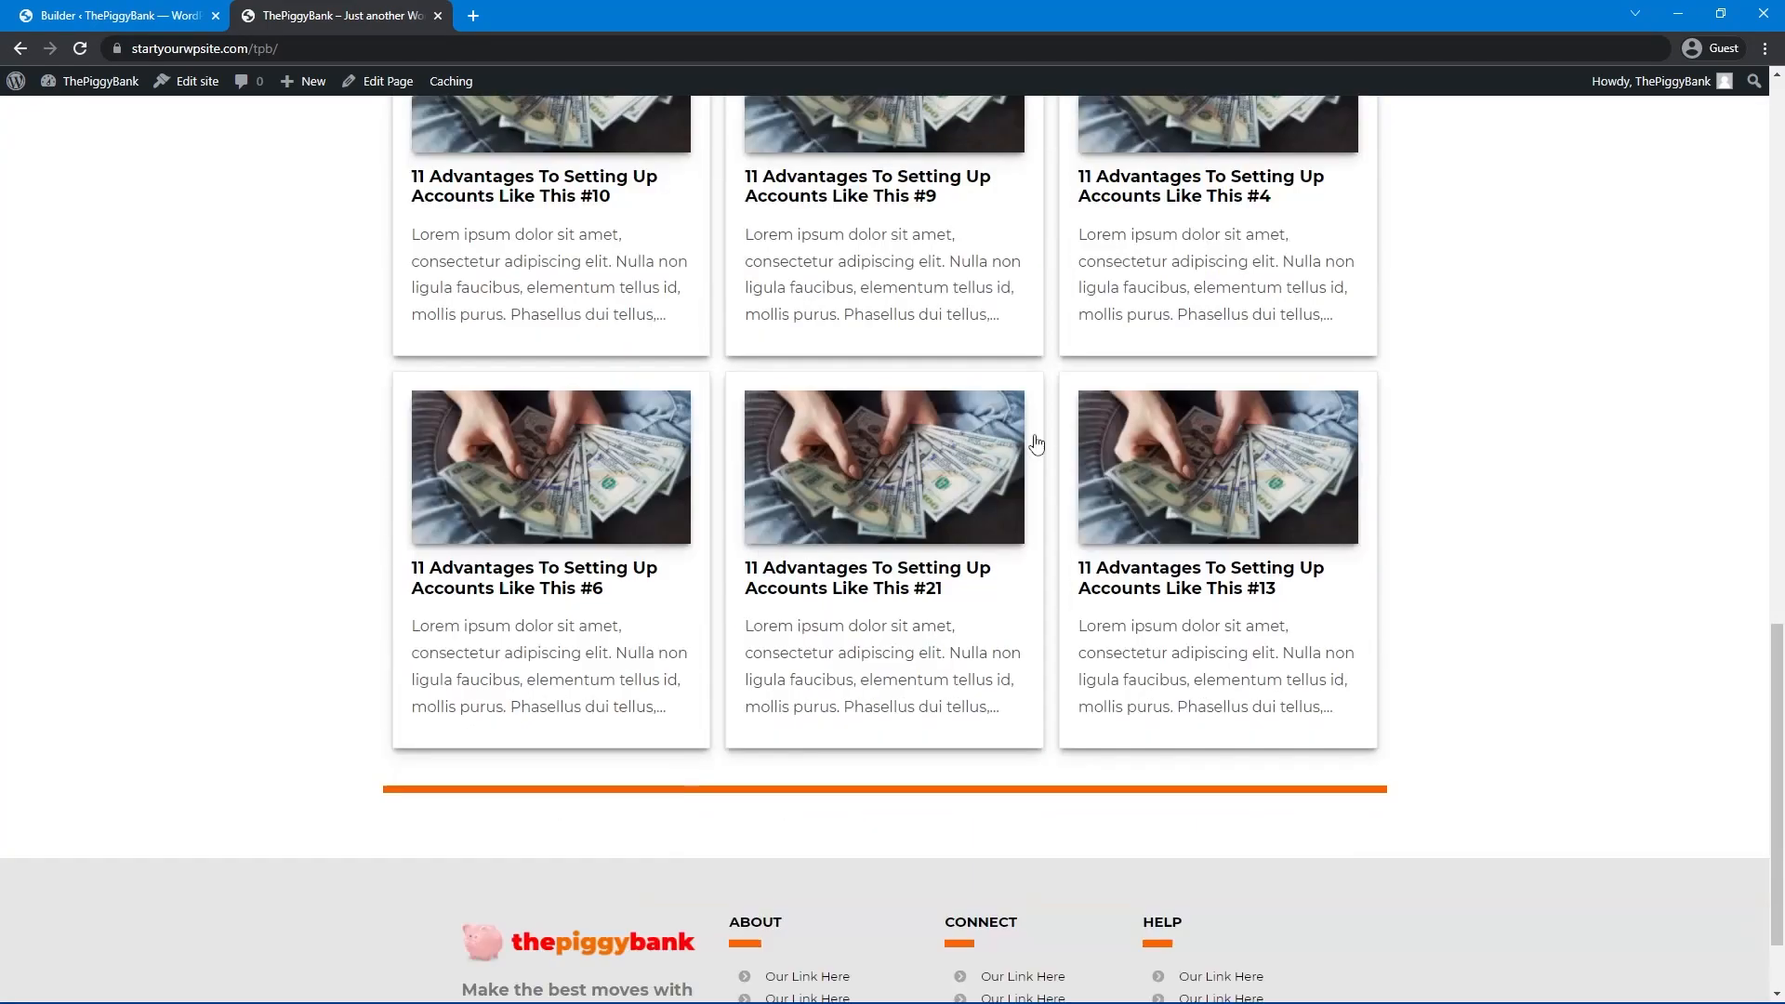
scroll(1002, 440, "down", 2)
scroll(826, 301, "up", 15)
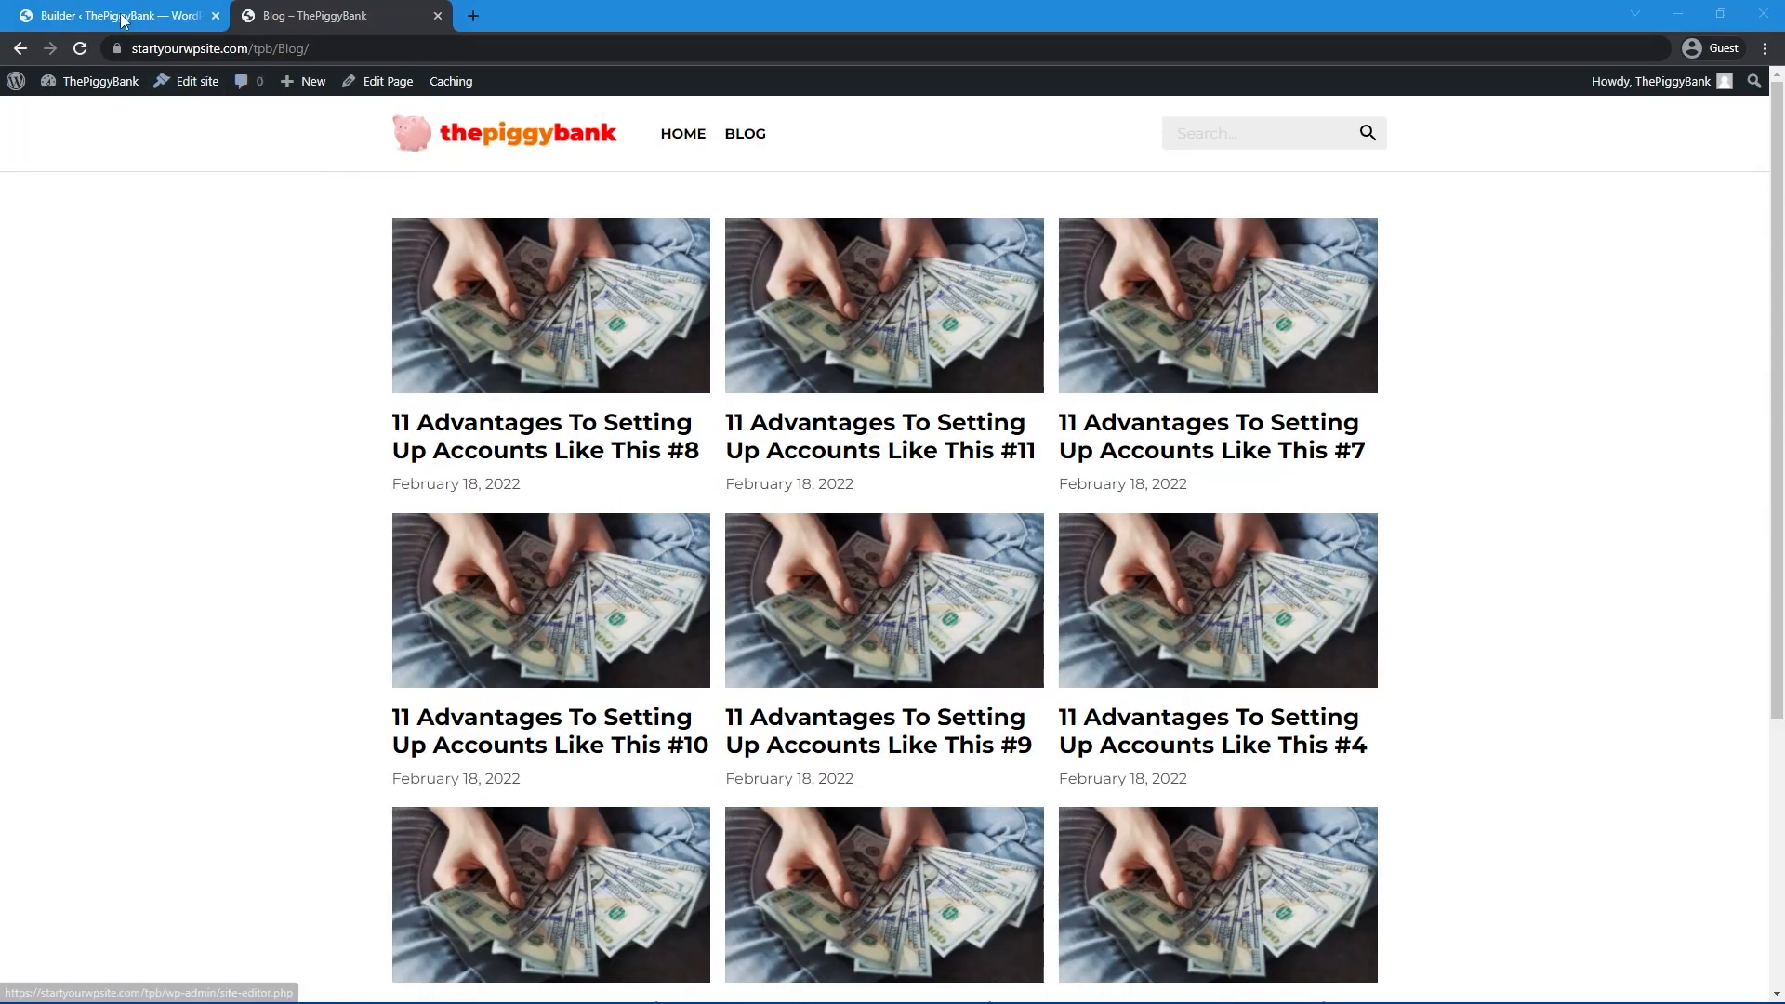
Save and close the homepage design, and open the design of the Blog Index, Archives, Search template.
left_click(111, 16)
left_click(1571, 99)
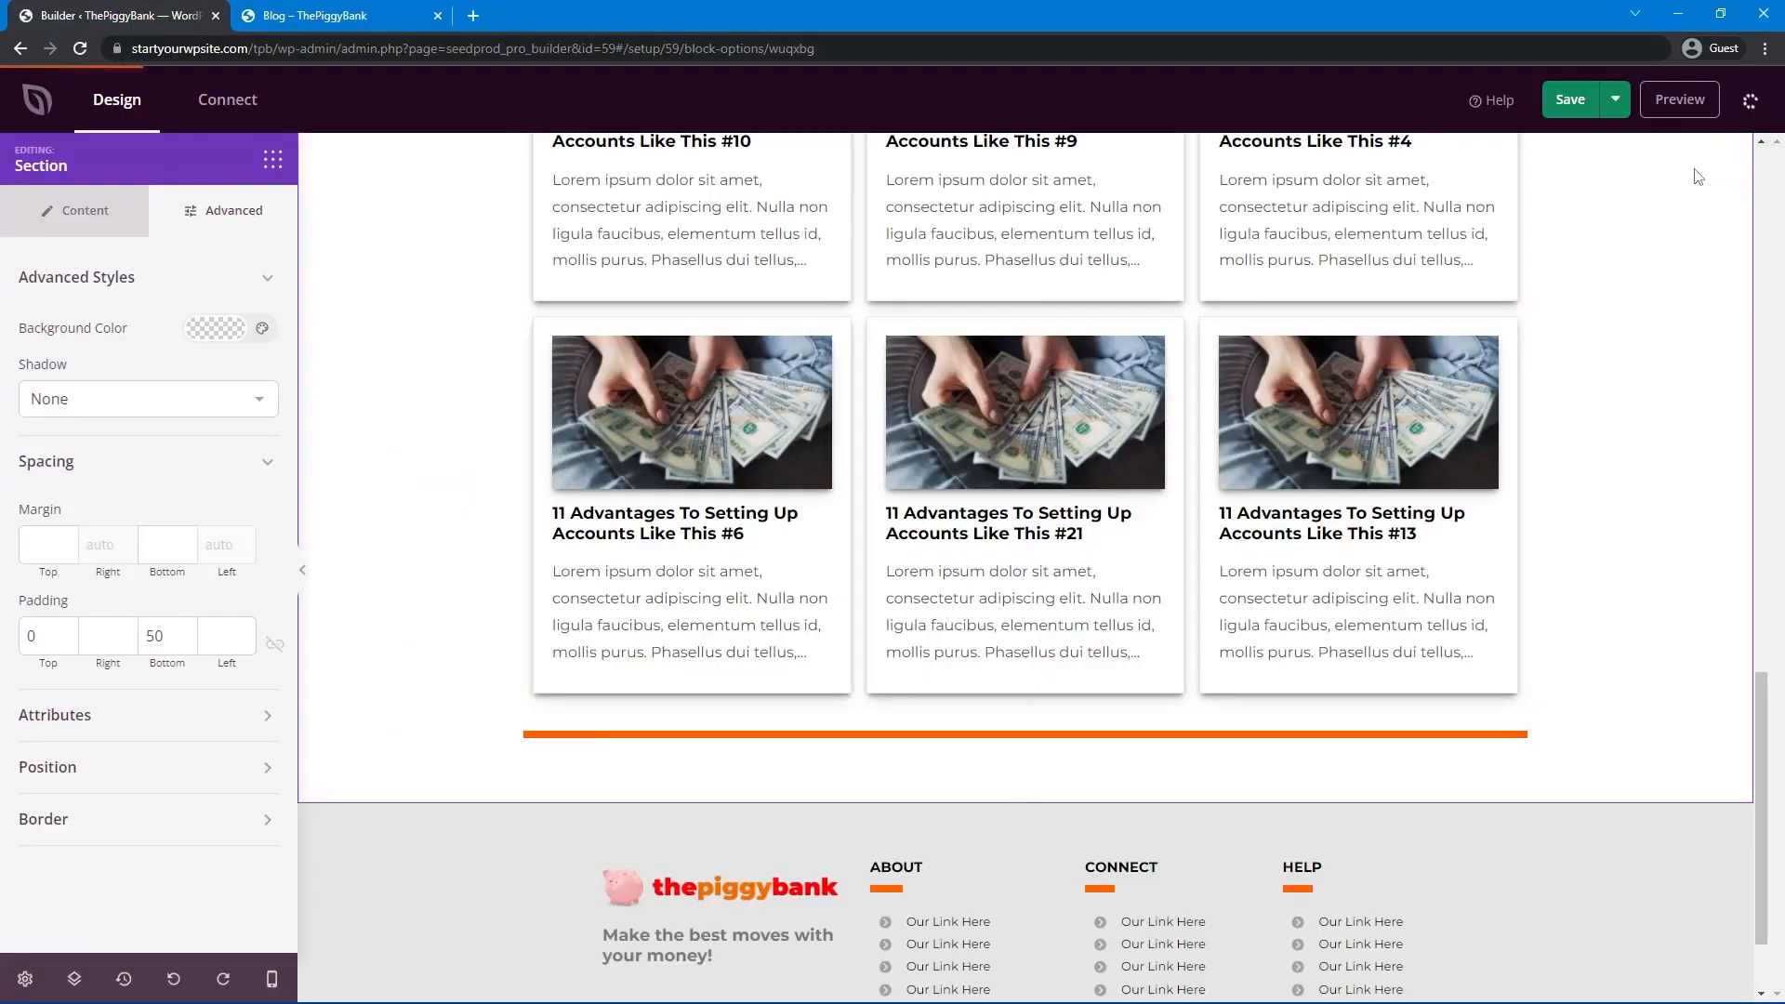
left_click(1752, 102)
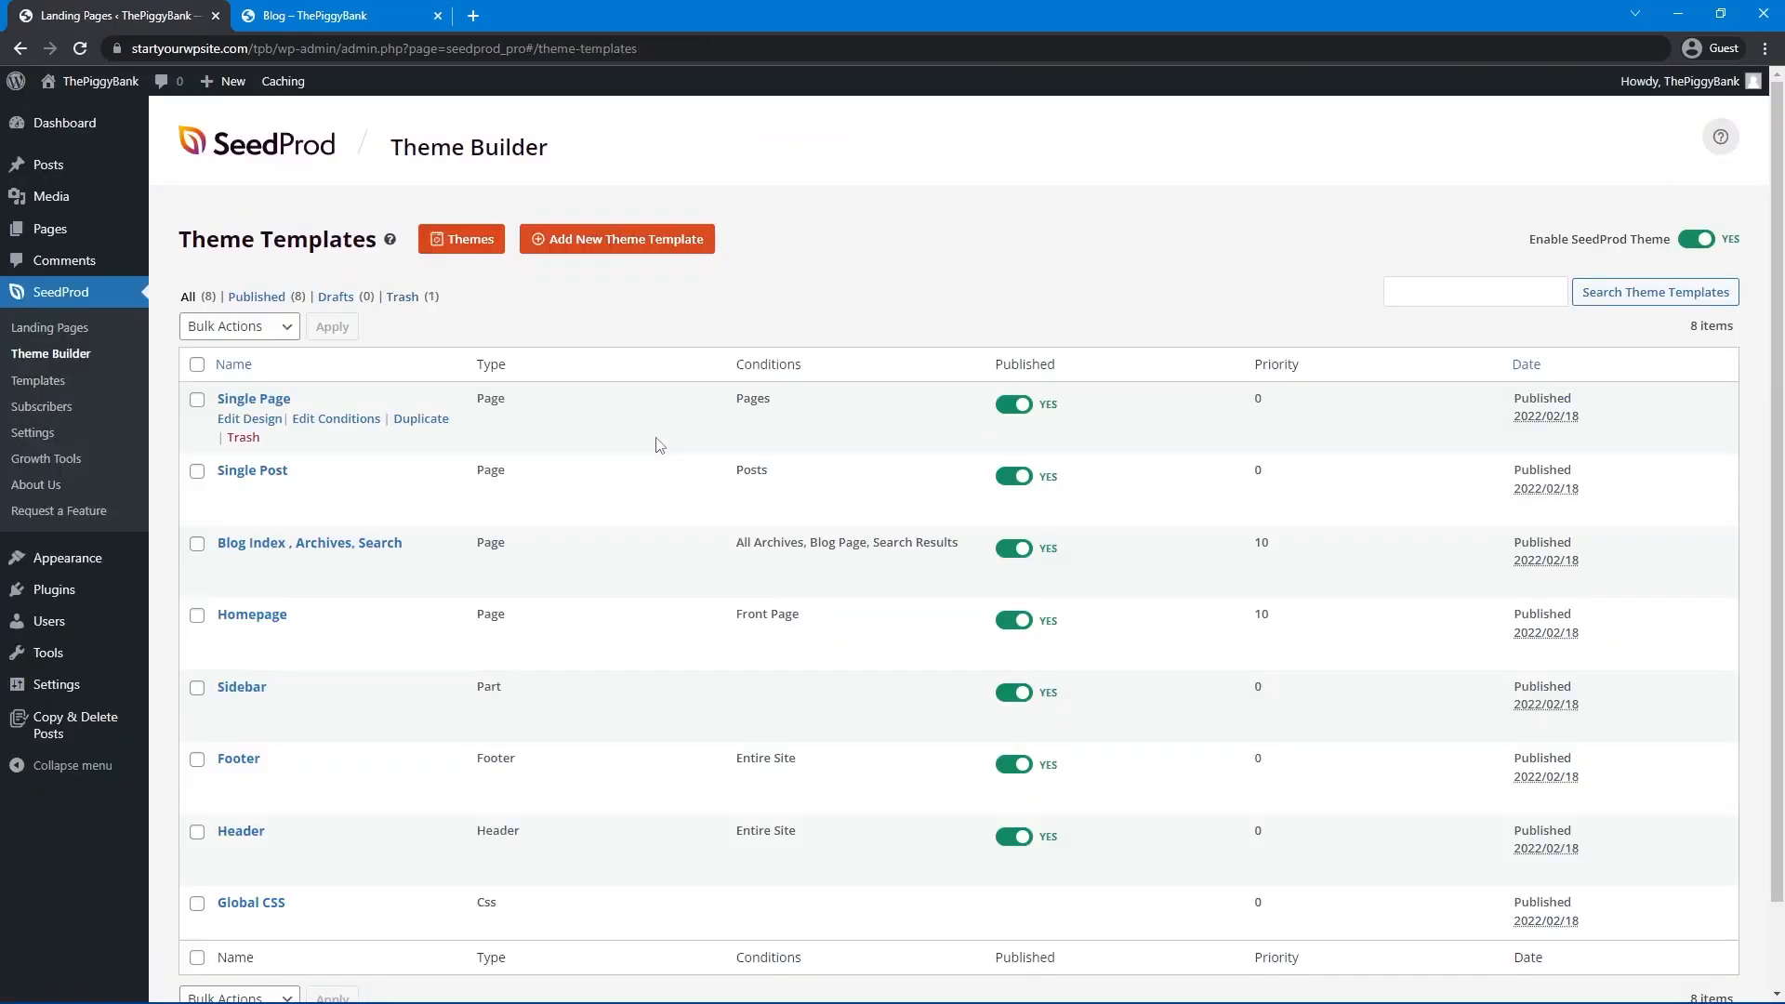
left_click_drag(749, 544, 962, 545)
left_click(856, 581)
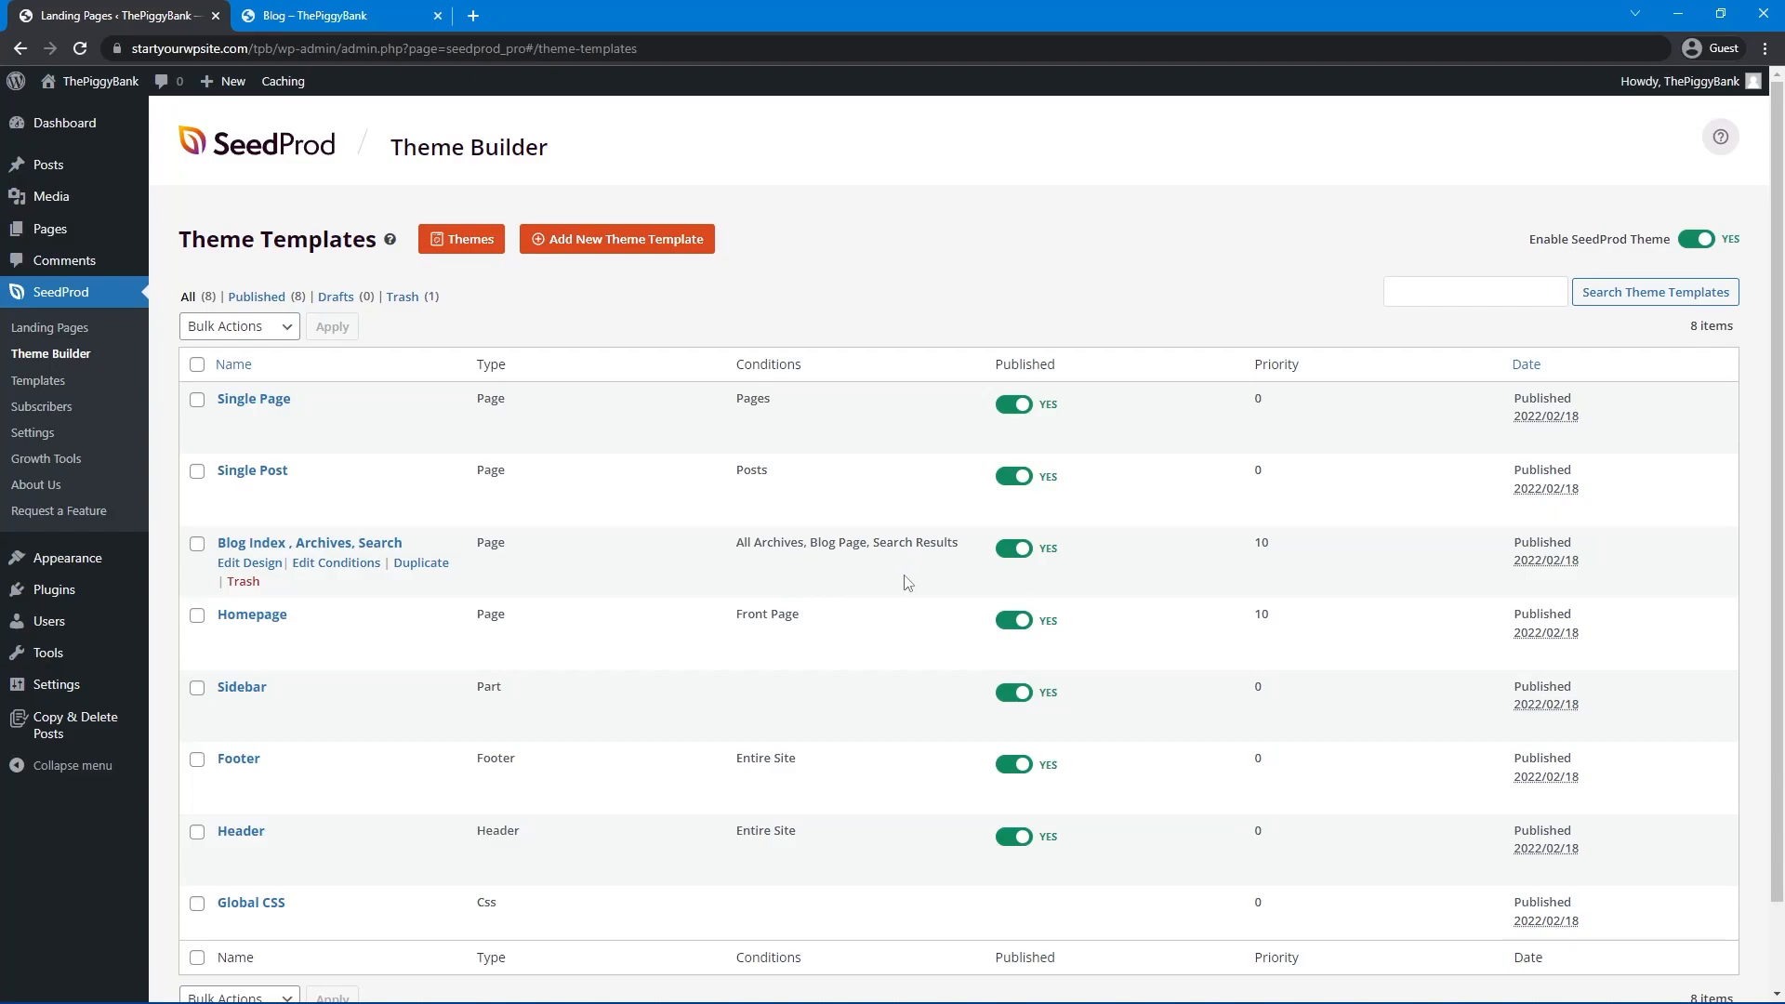
left_click(249, 564)
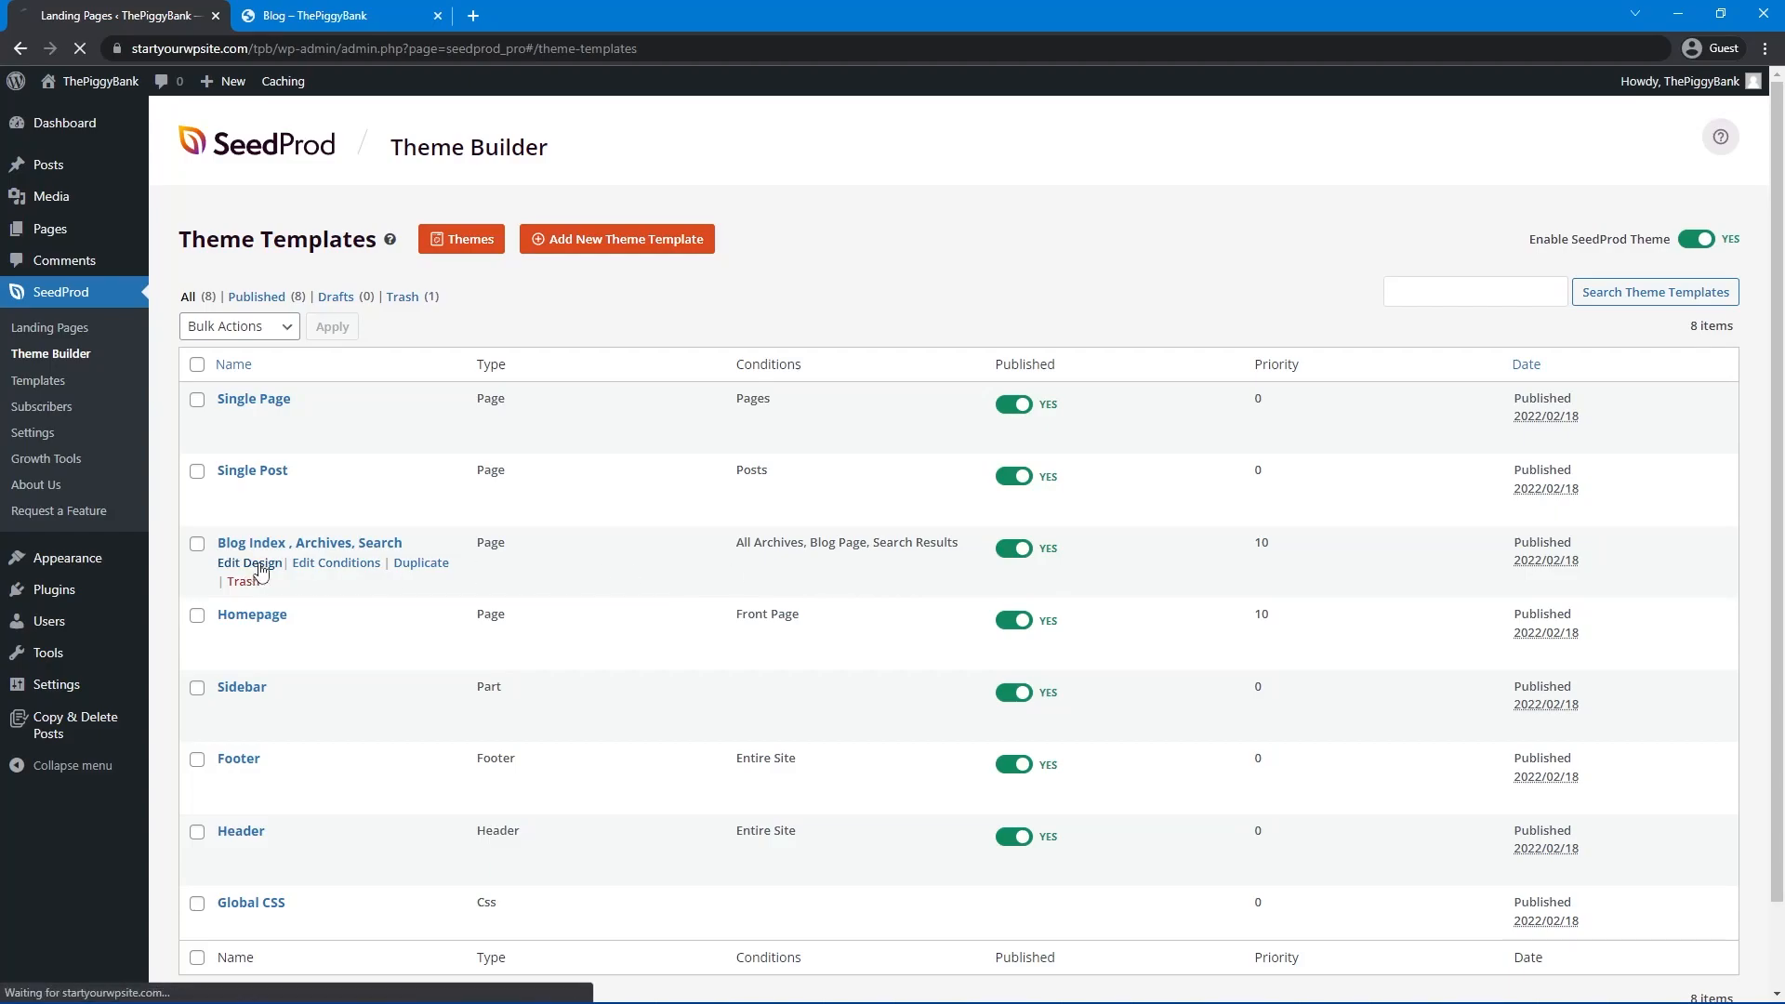
Check the live Blog page for comparison and delete the Archive Title block from the template.
left_click(336, 31)
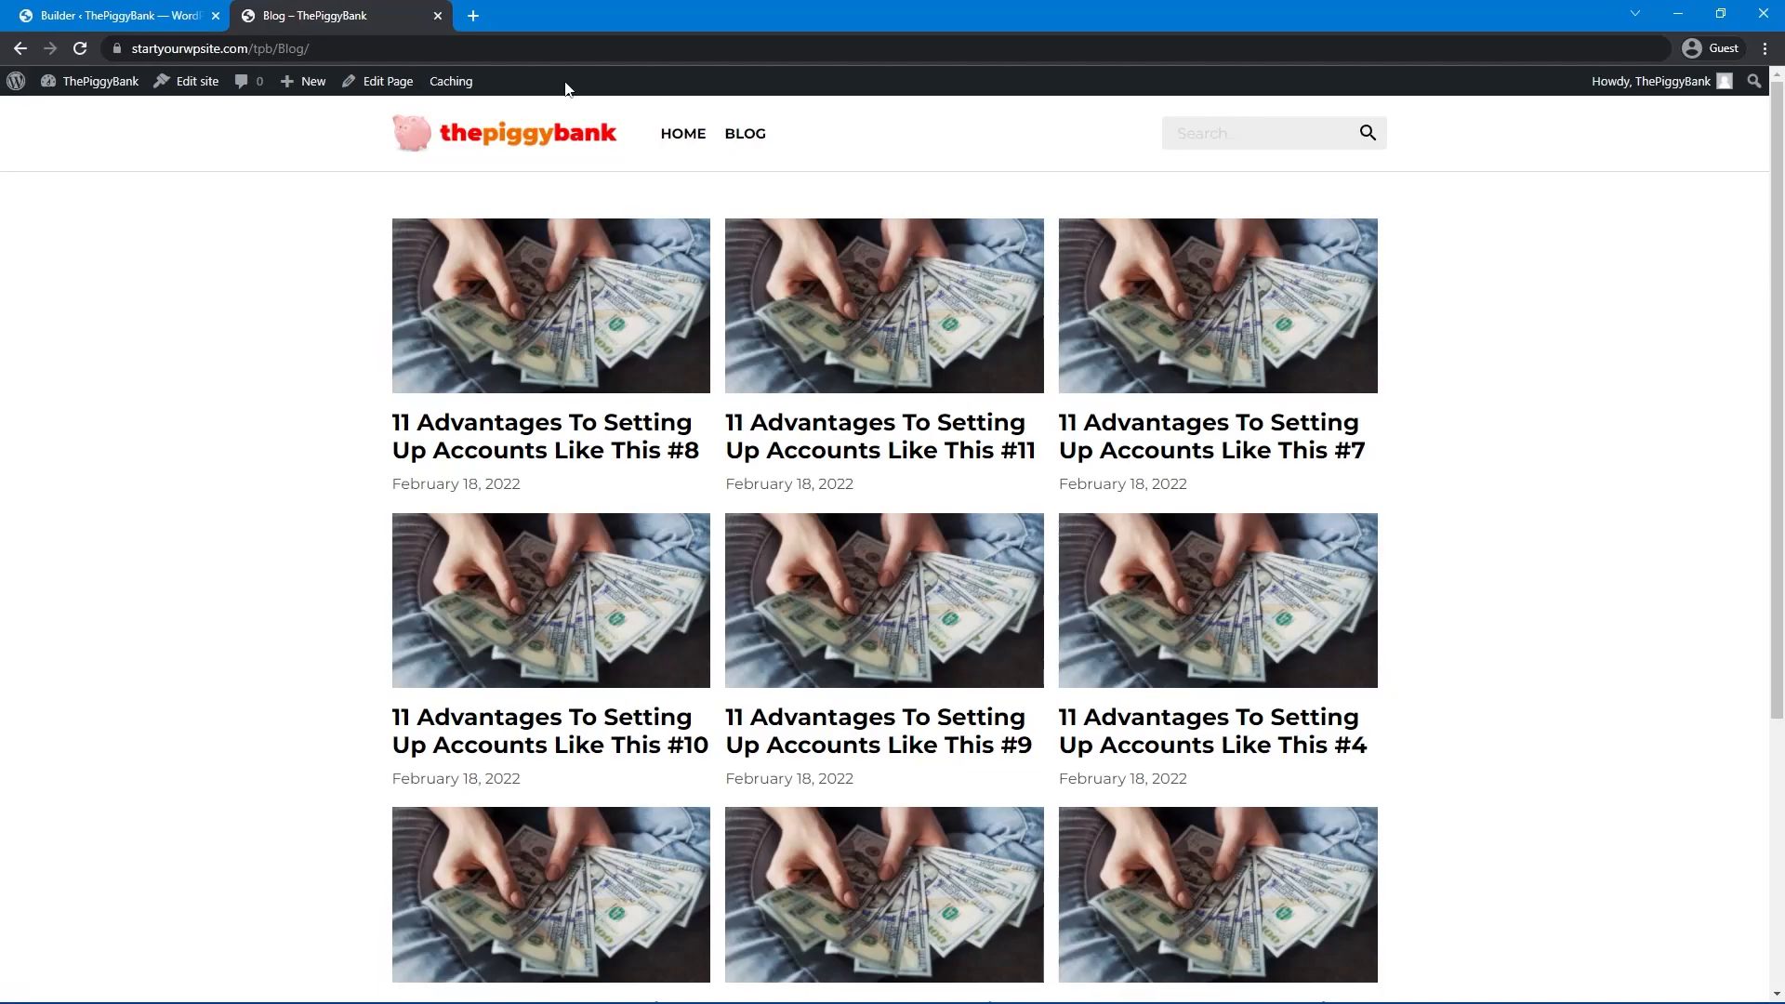
left_click(99, 19)
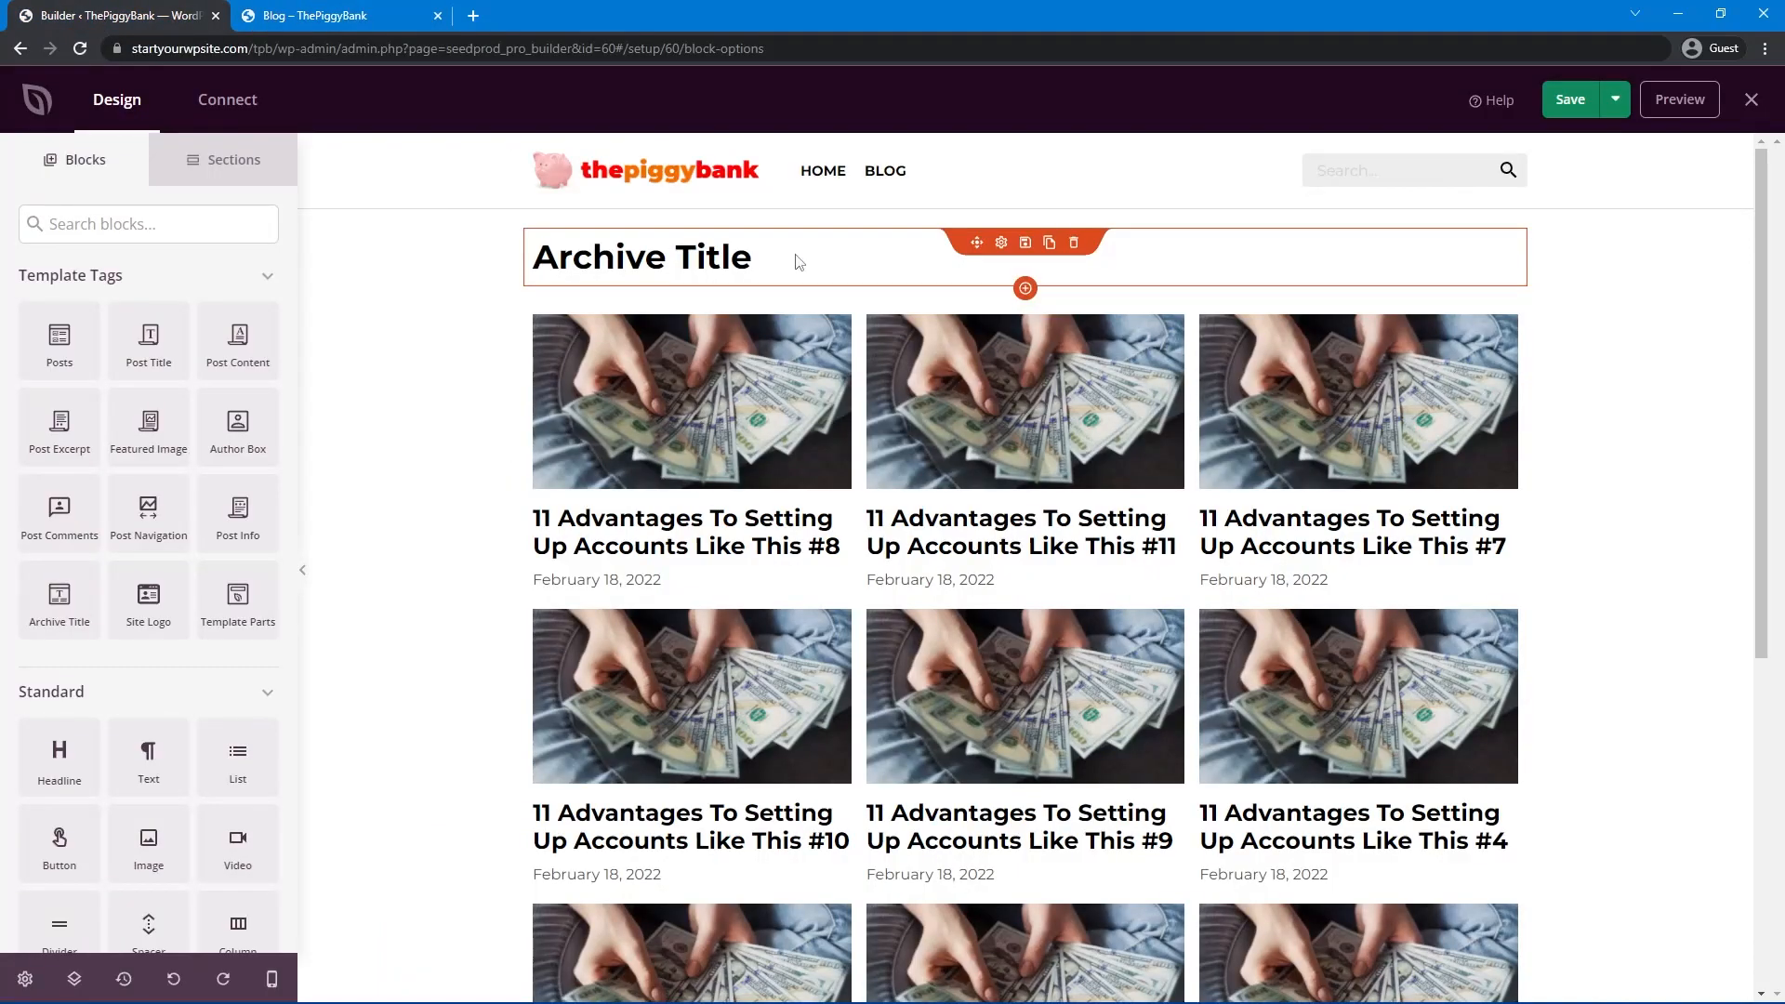
left_click(1087, 248)
left_click(894, 556)
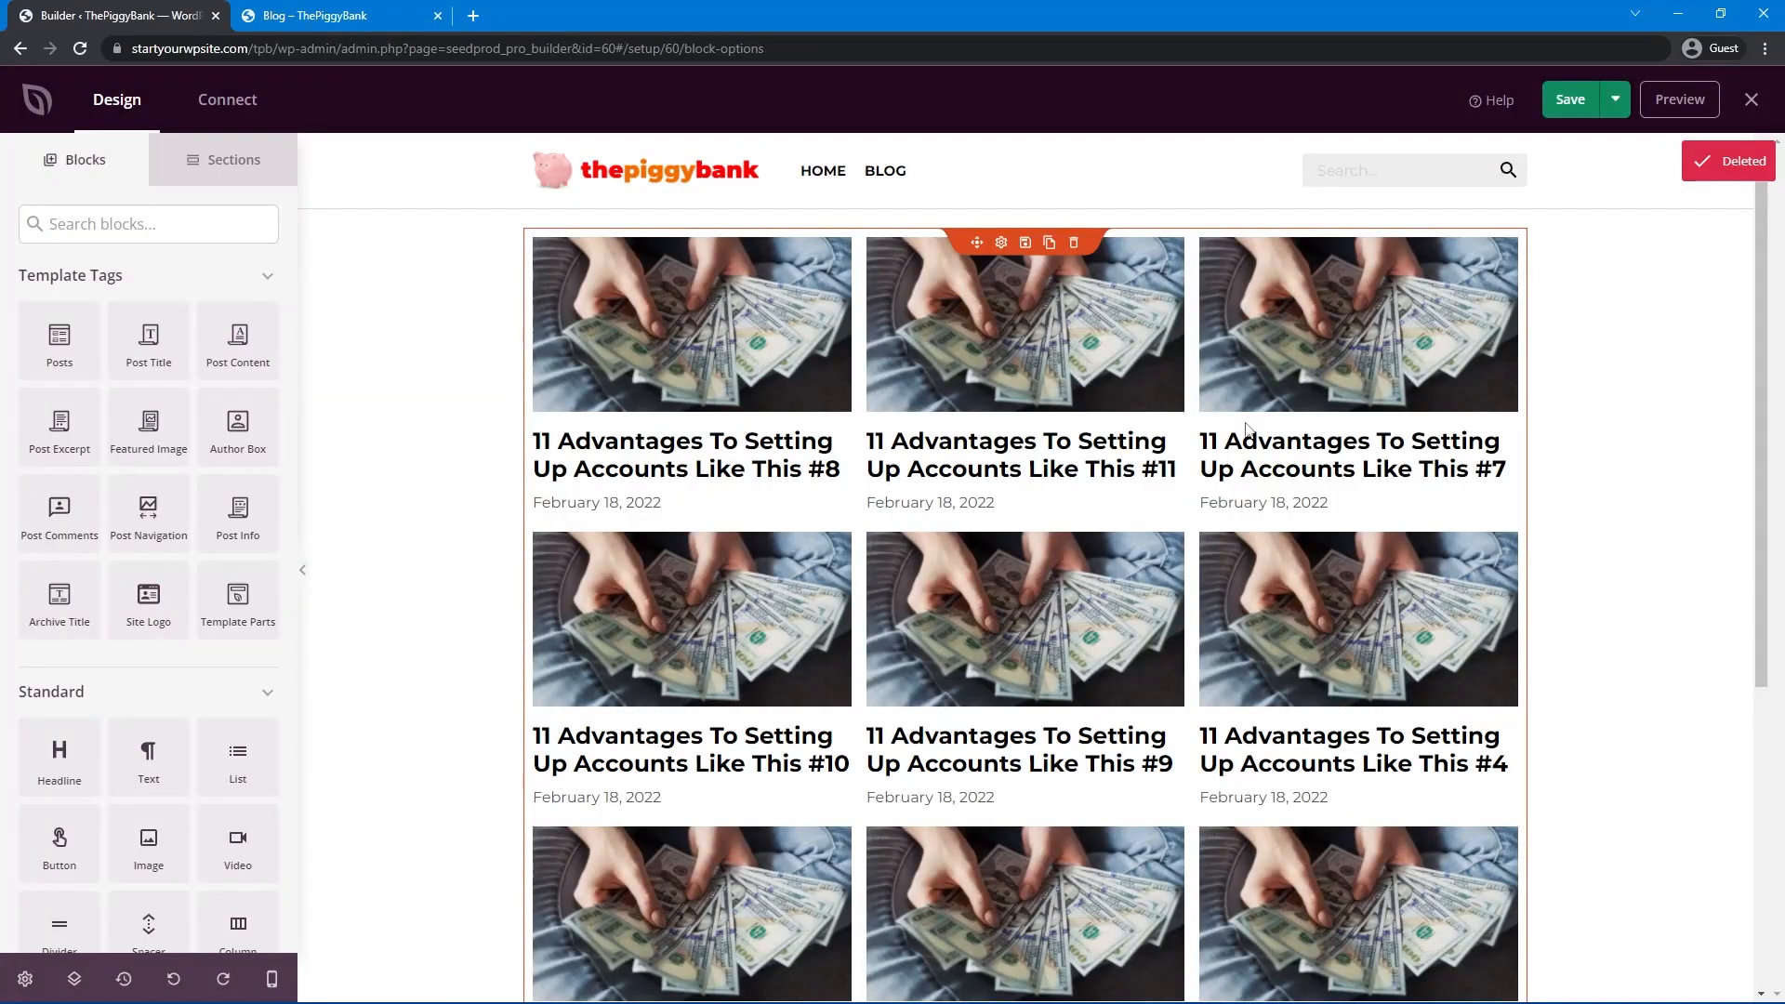
Set the blog template's Posts block to 2 columns and turn on pagination.
left_click(1002, 243)
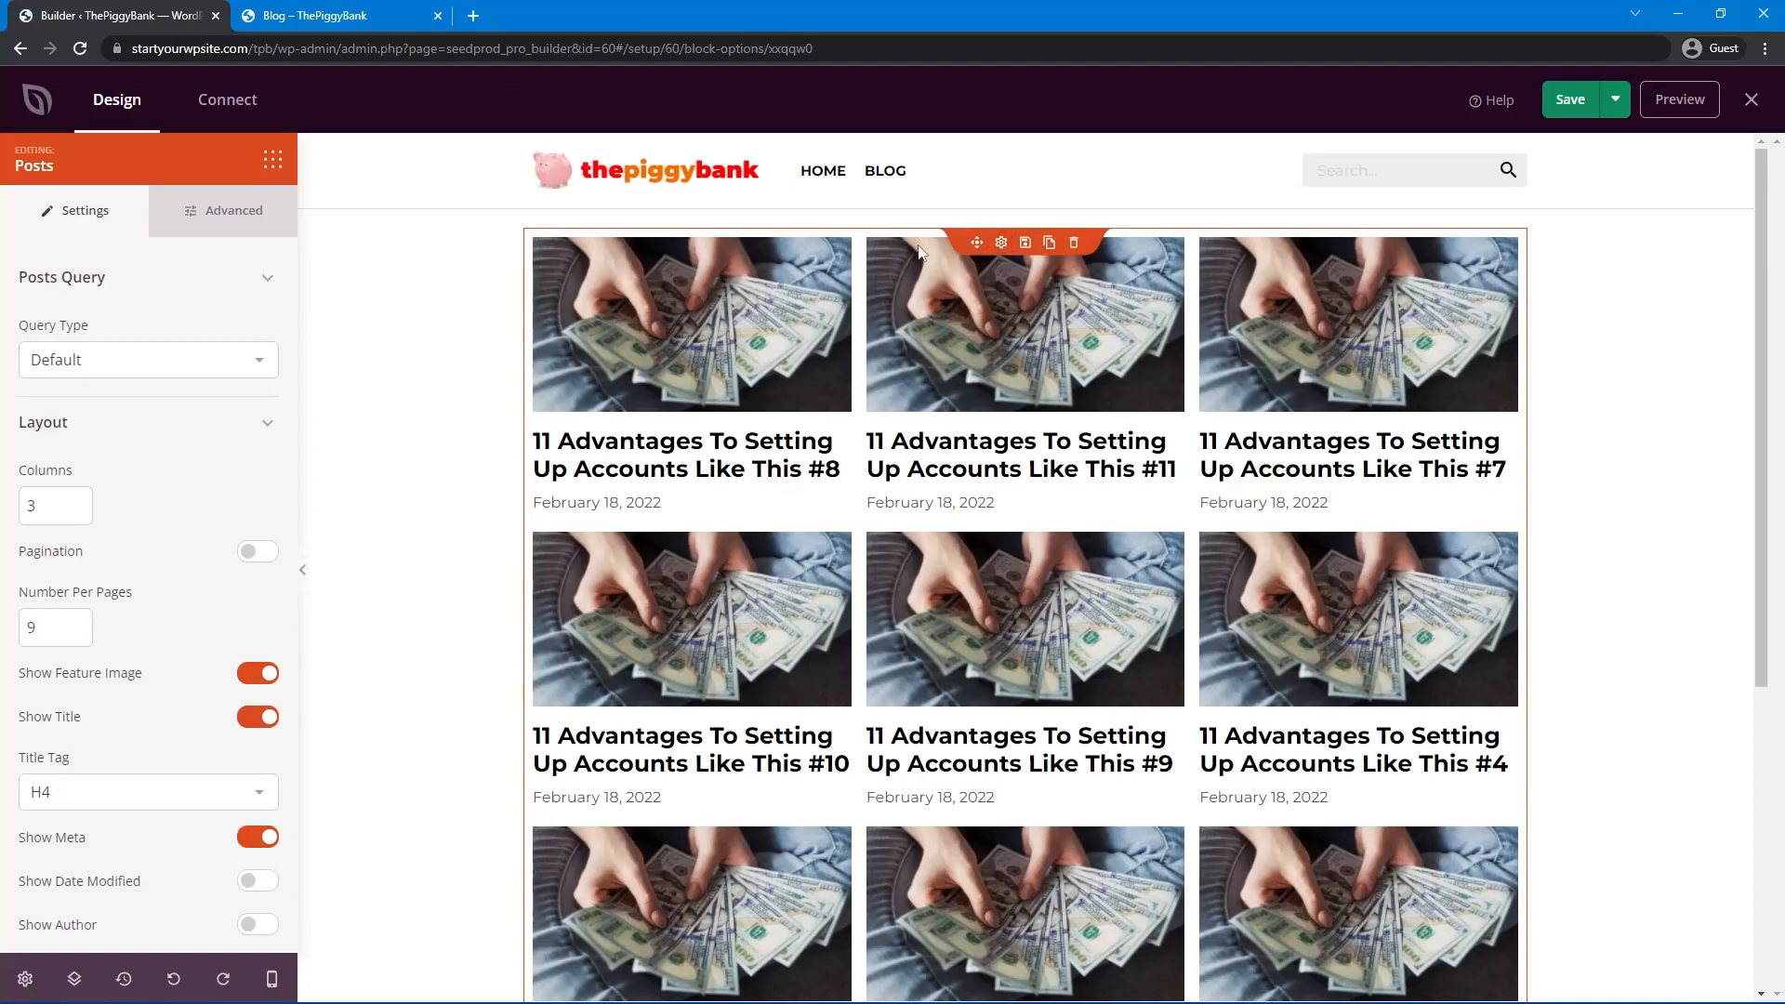
left_click_drag(47, 508, 29, 508)
type("2")
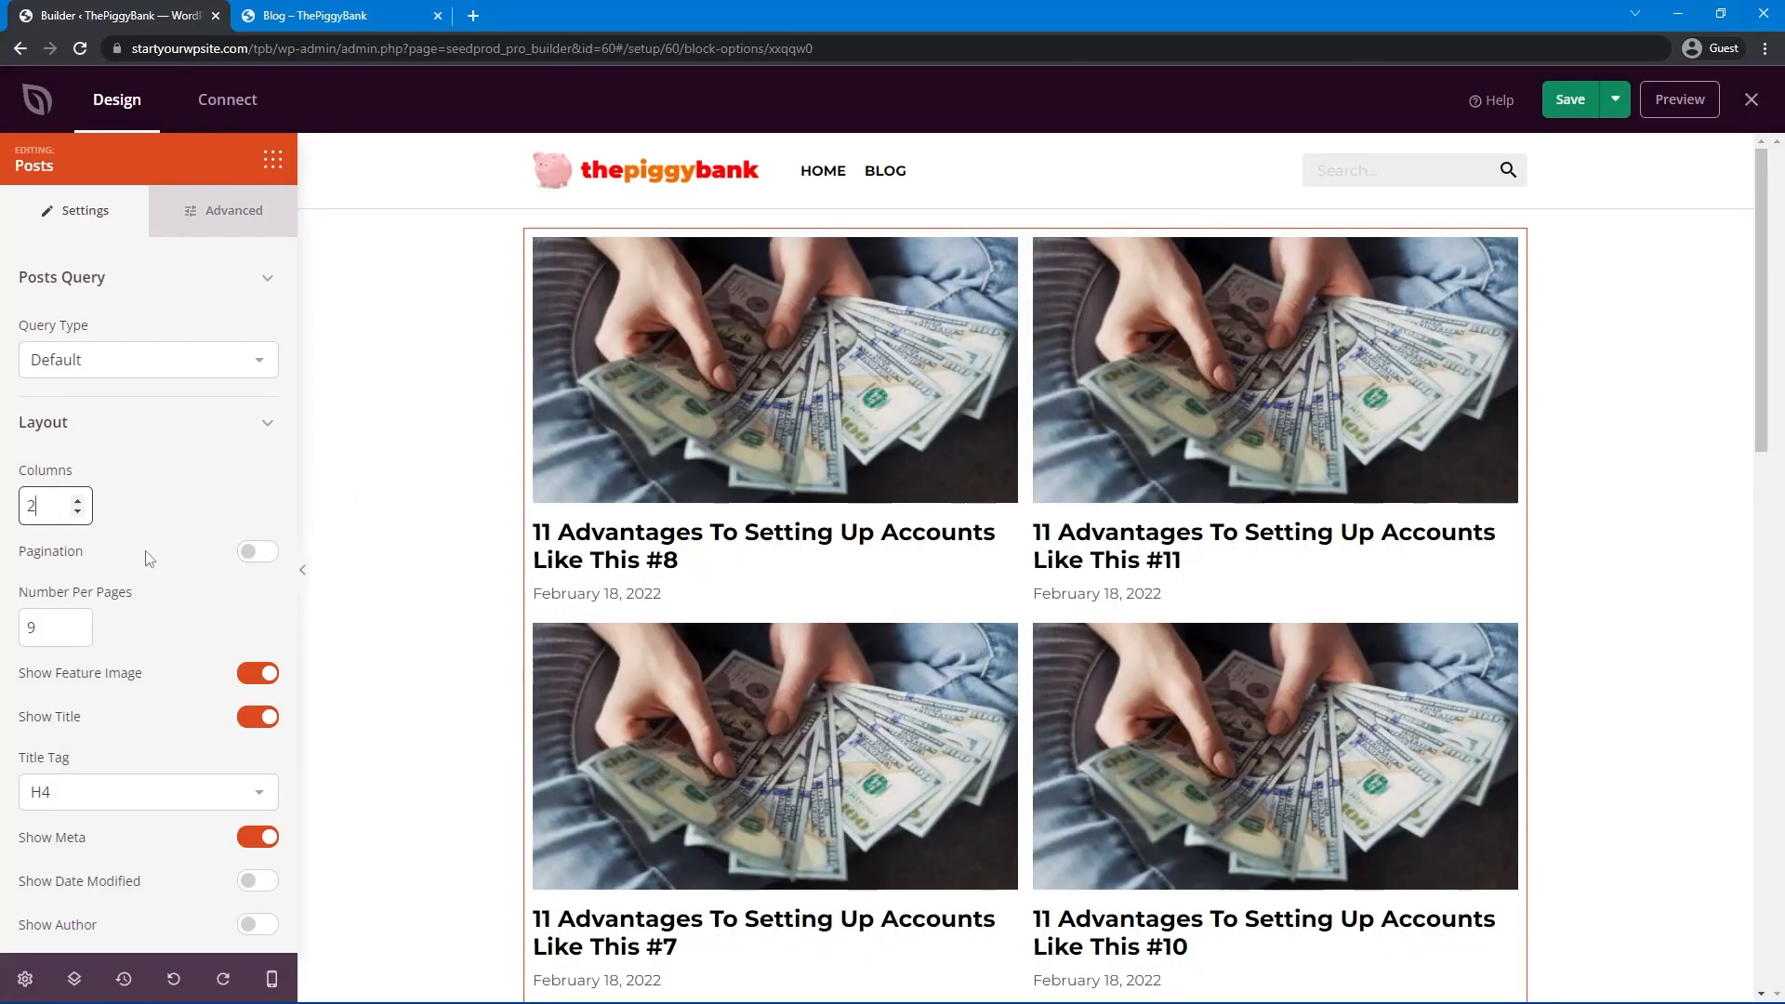
left_click(254, 556)
left_click_drag(1760, 279, 1750, 781)
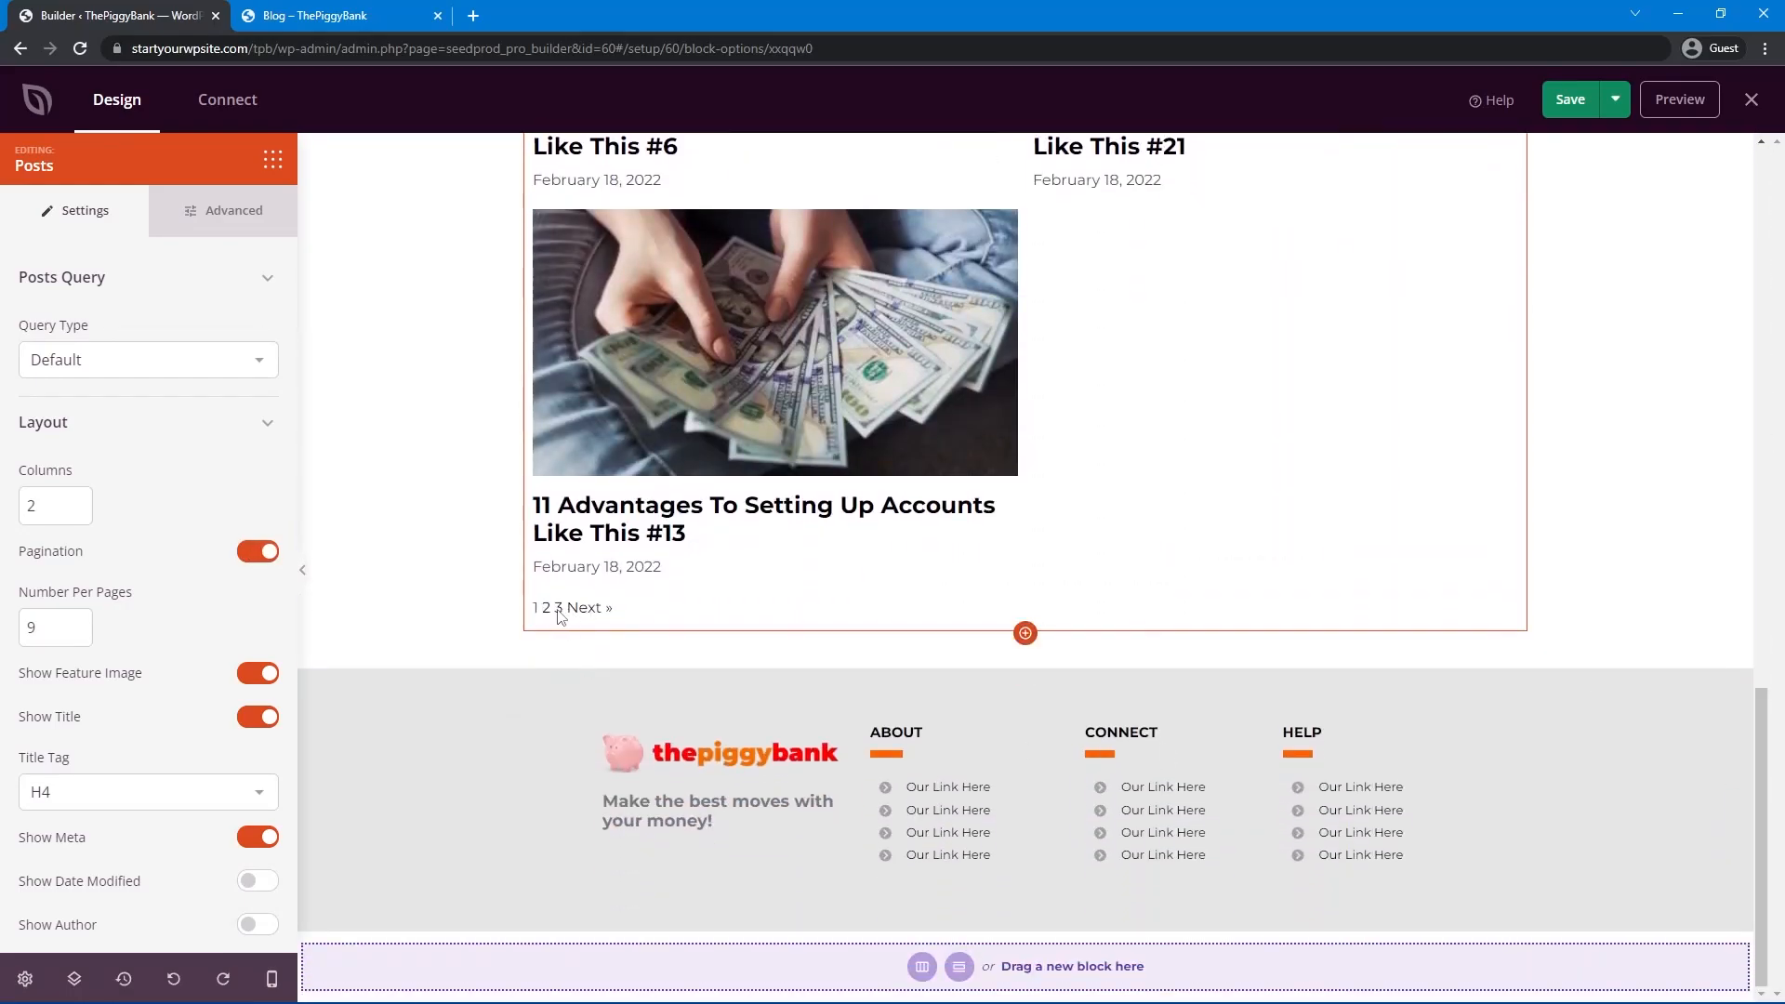
scroll(1605, 744, "up", 20)
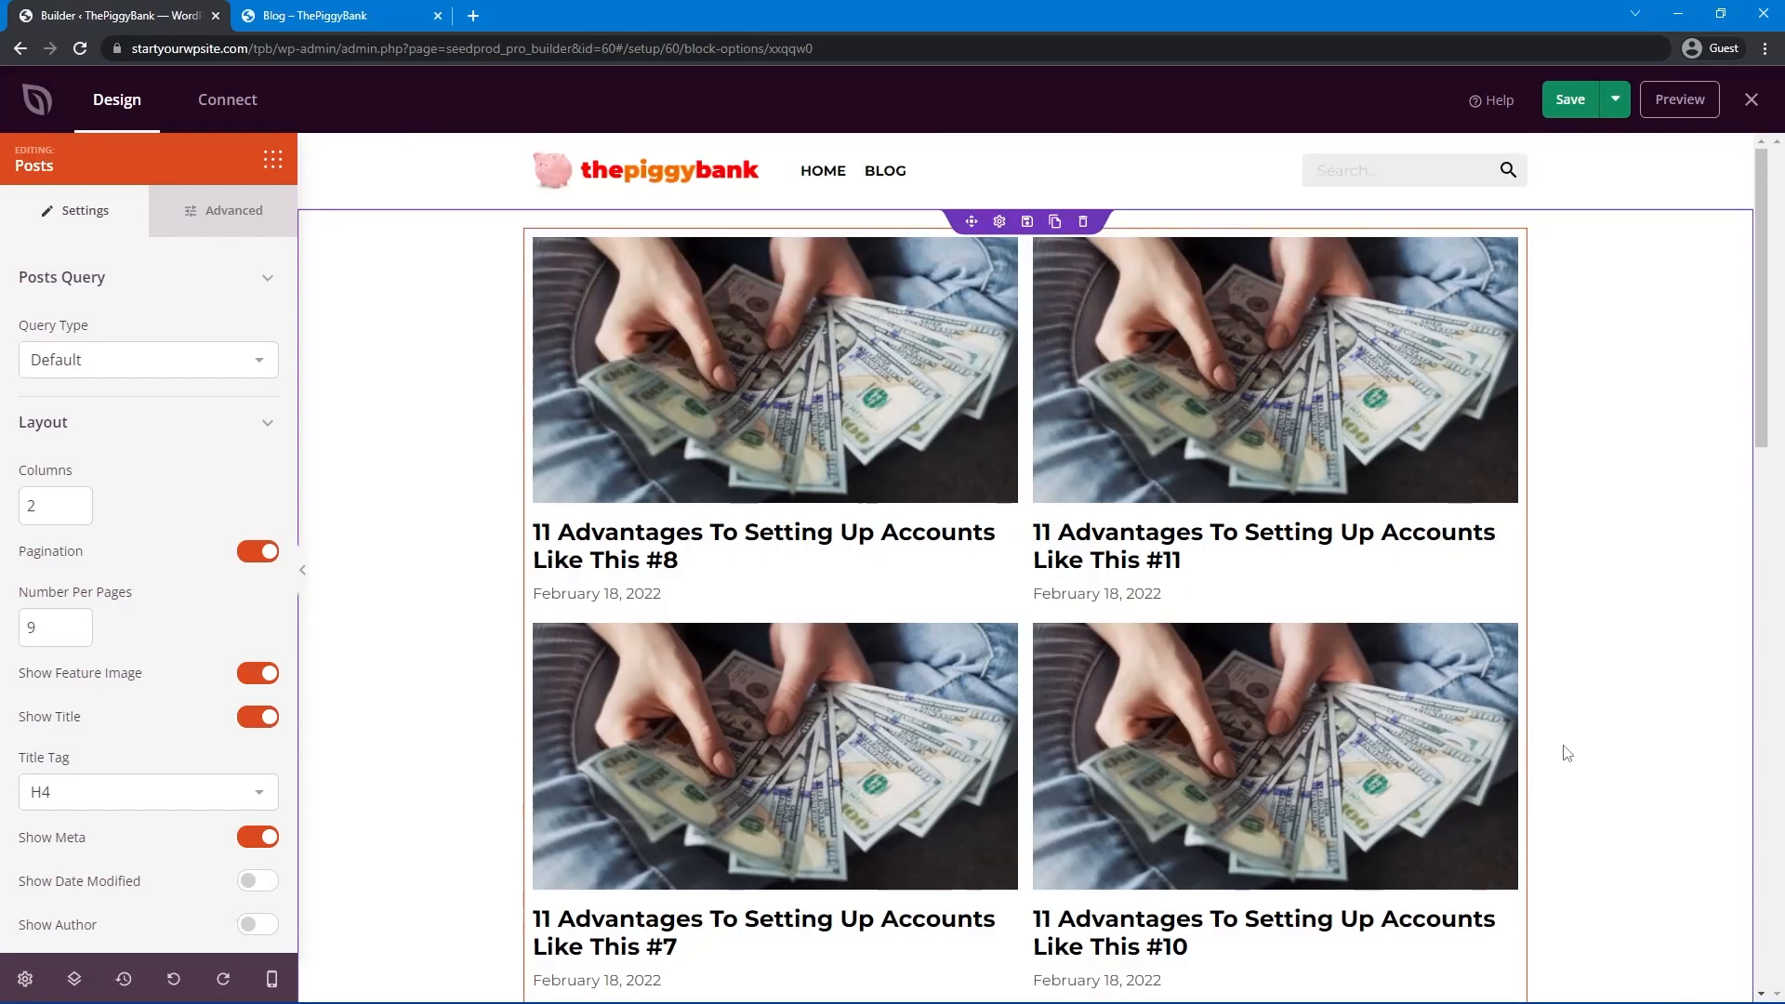
Set the number of posts per page to 10 and check the grid.
left_click(78, 624)
scroll(1511, 611, "down", 15)
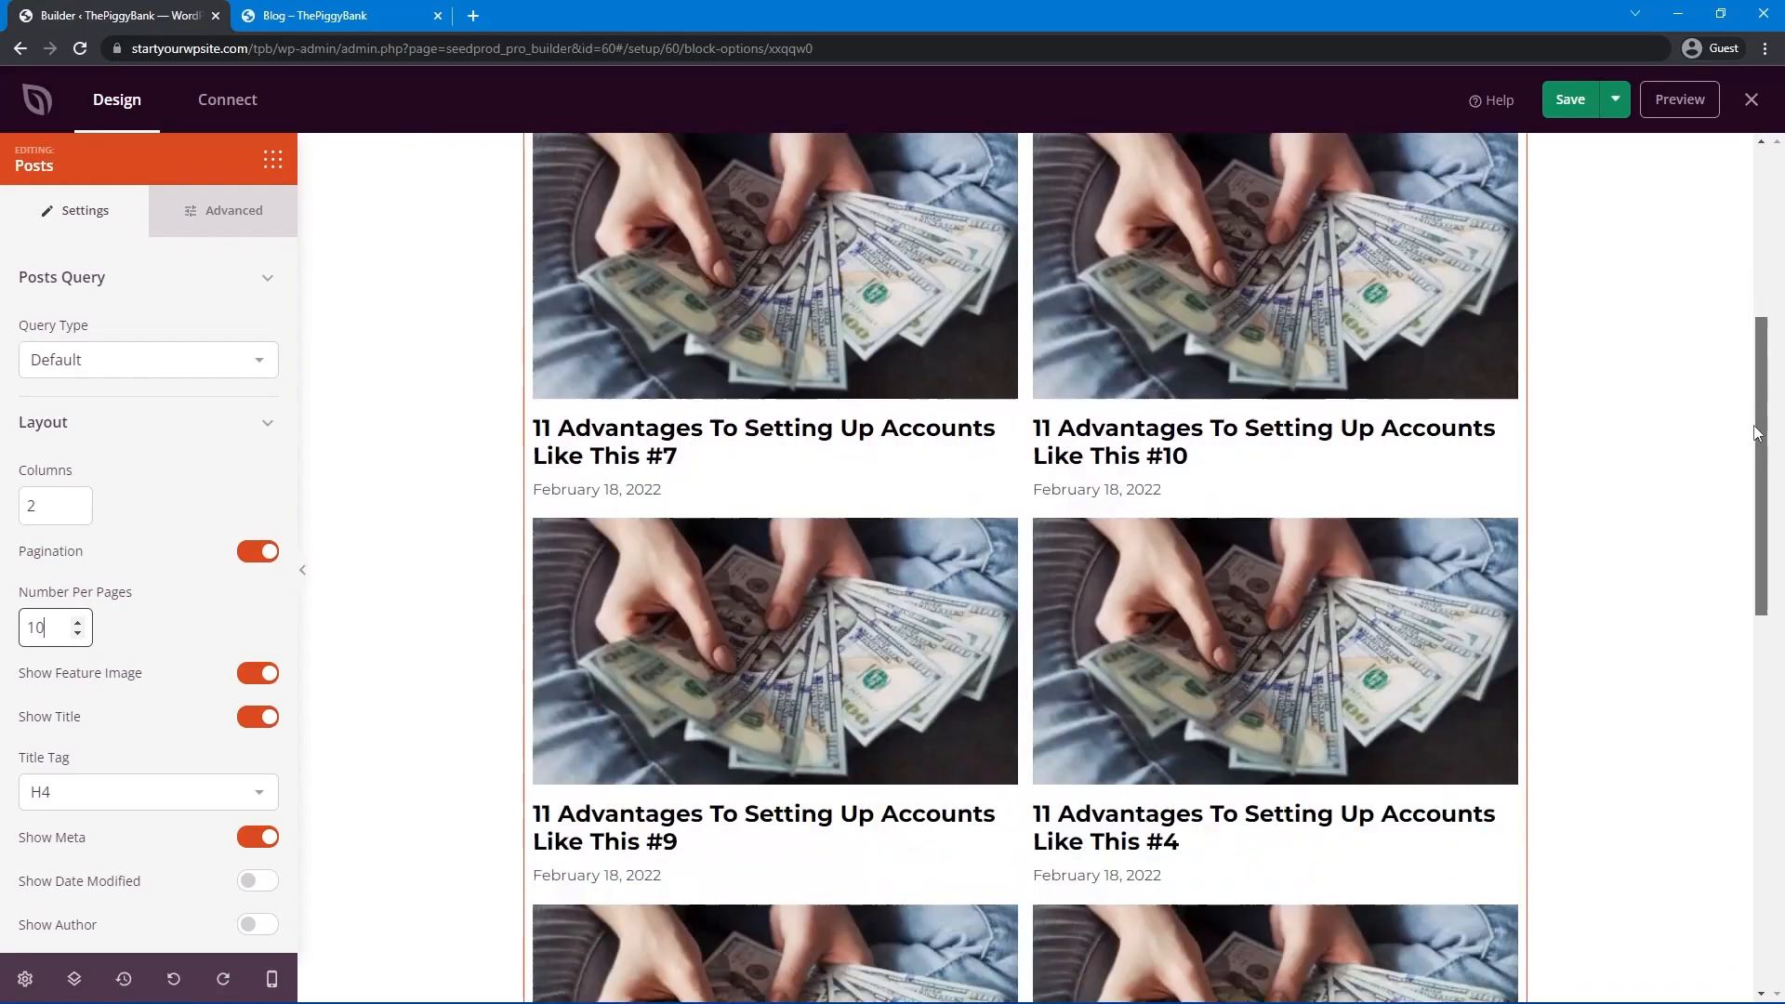
left_click(1674, 546)
left_click_drag(1761, 800, 1761, 295)
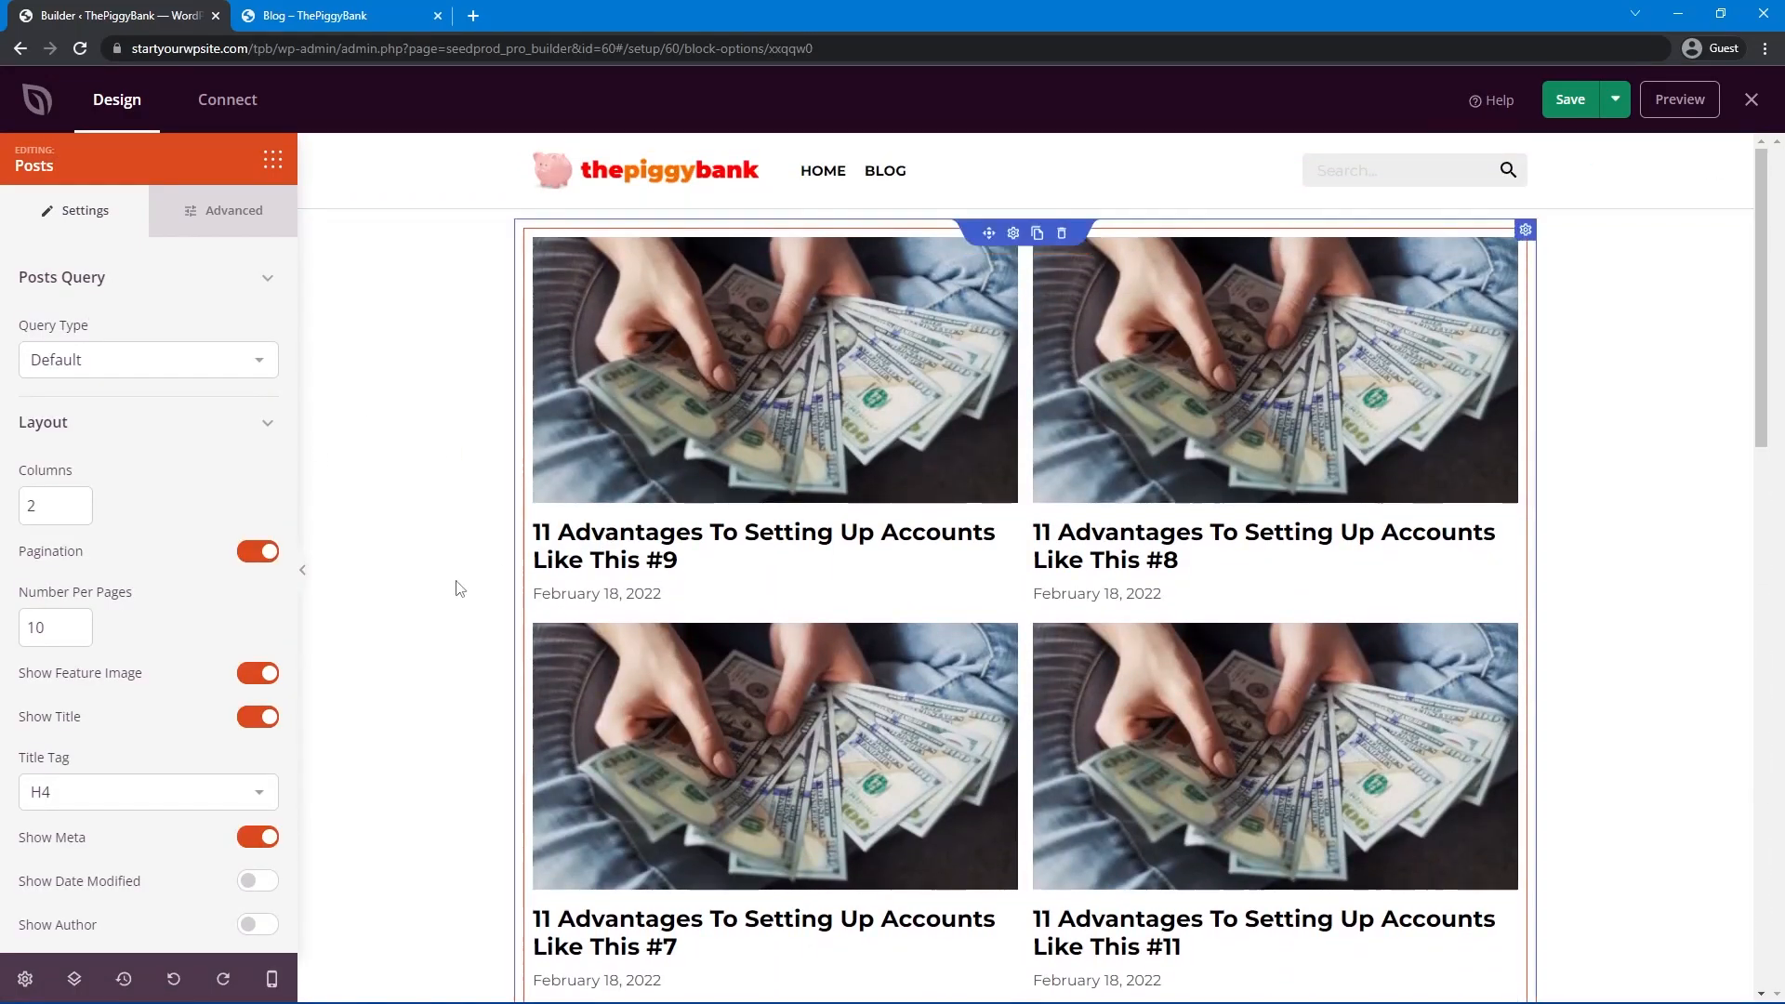
Hide the post meta and show the excerpt and the read more link in the Posts block.
scroll(149, 735, "down", 2)
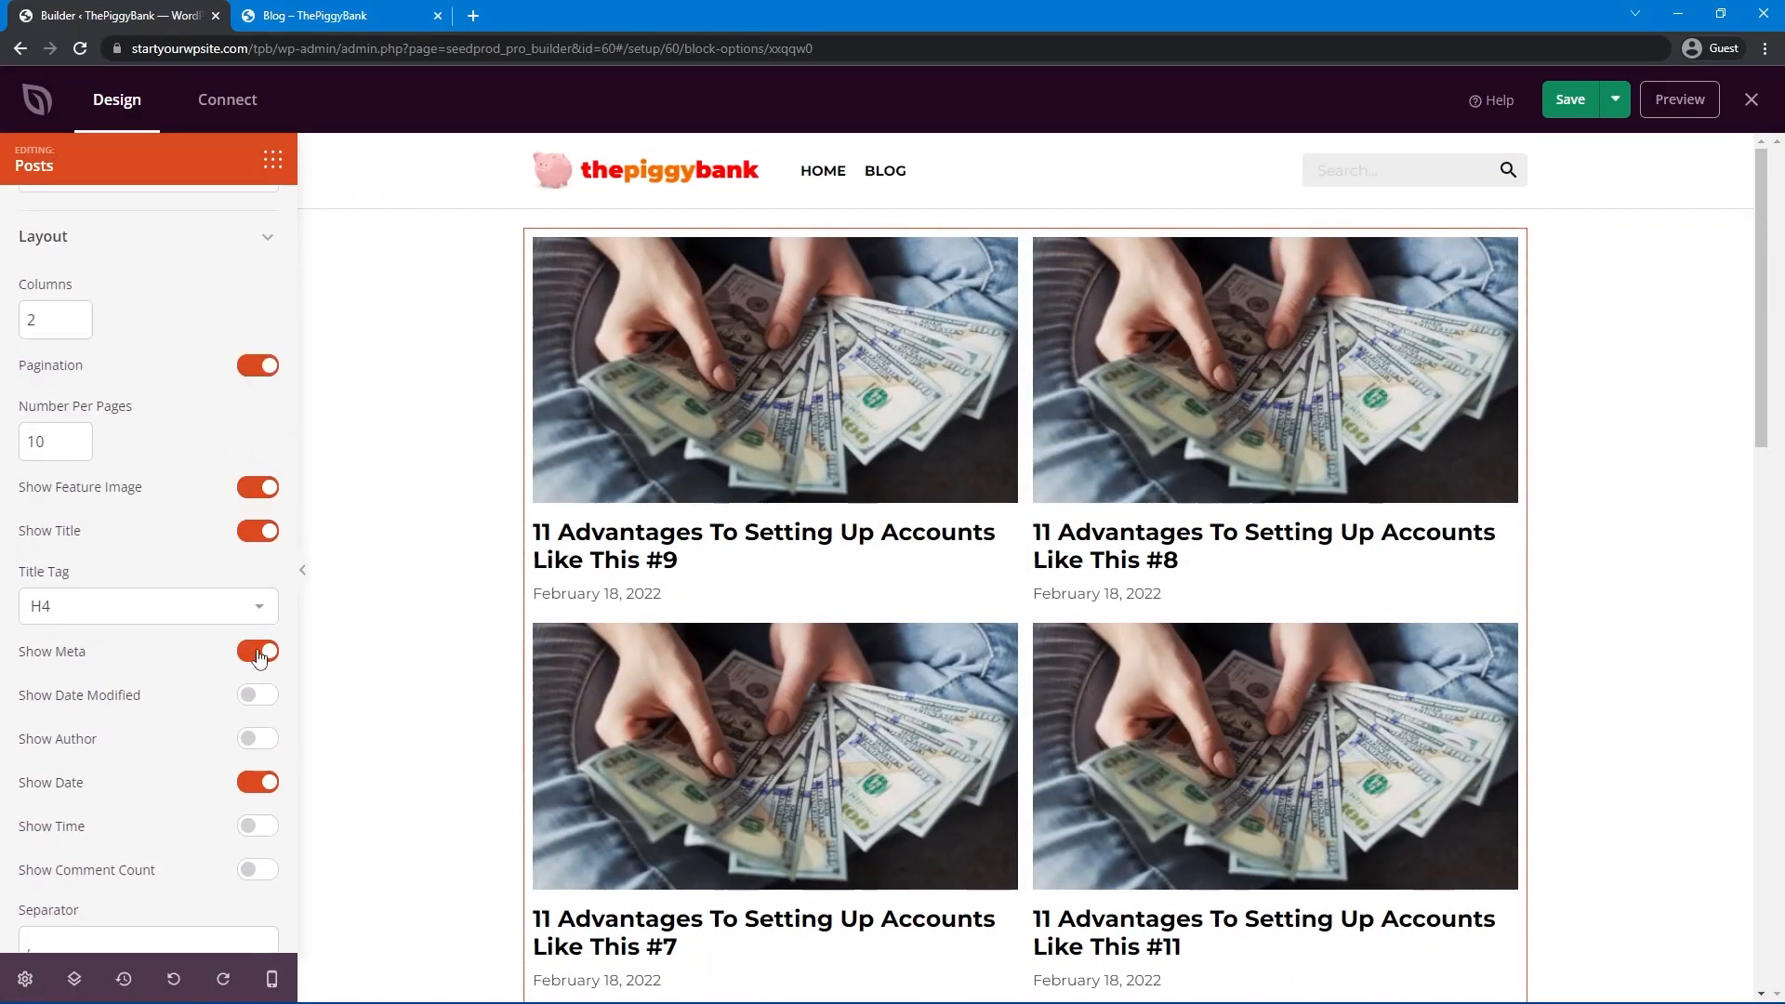
left_click(257, 647)
left_click(264, 854)
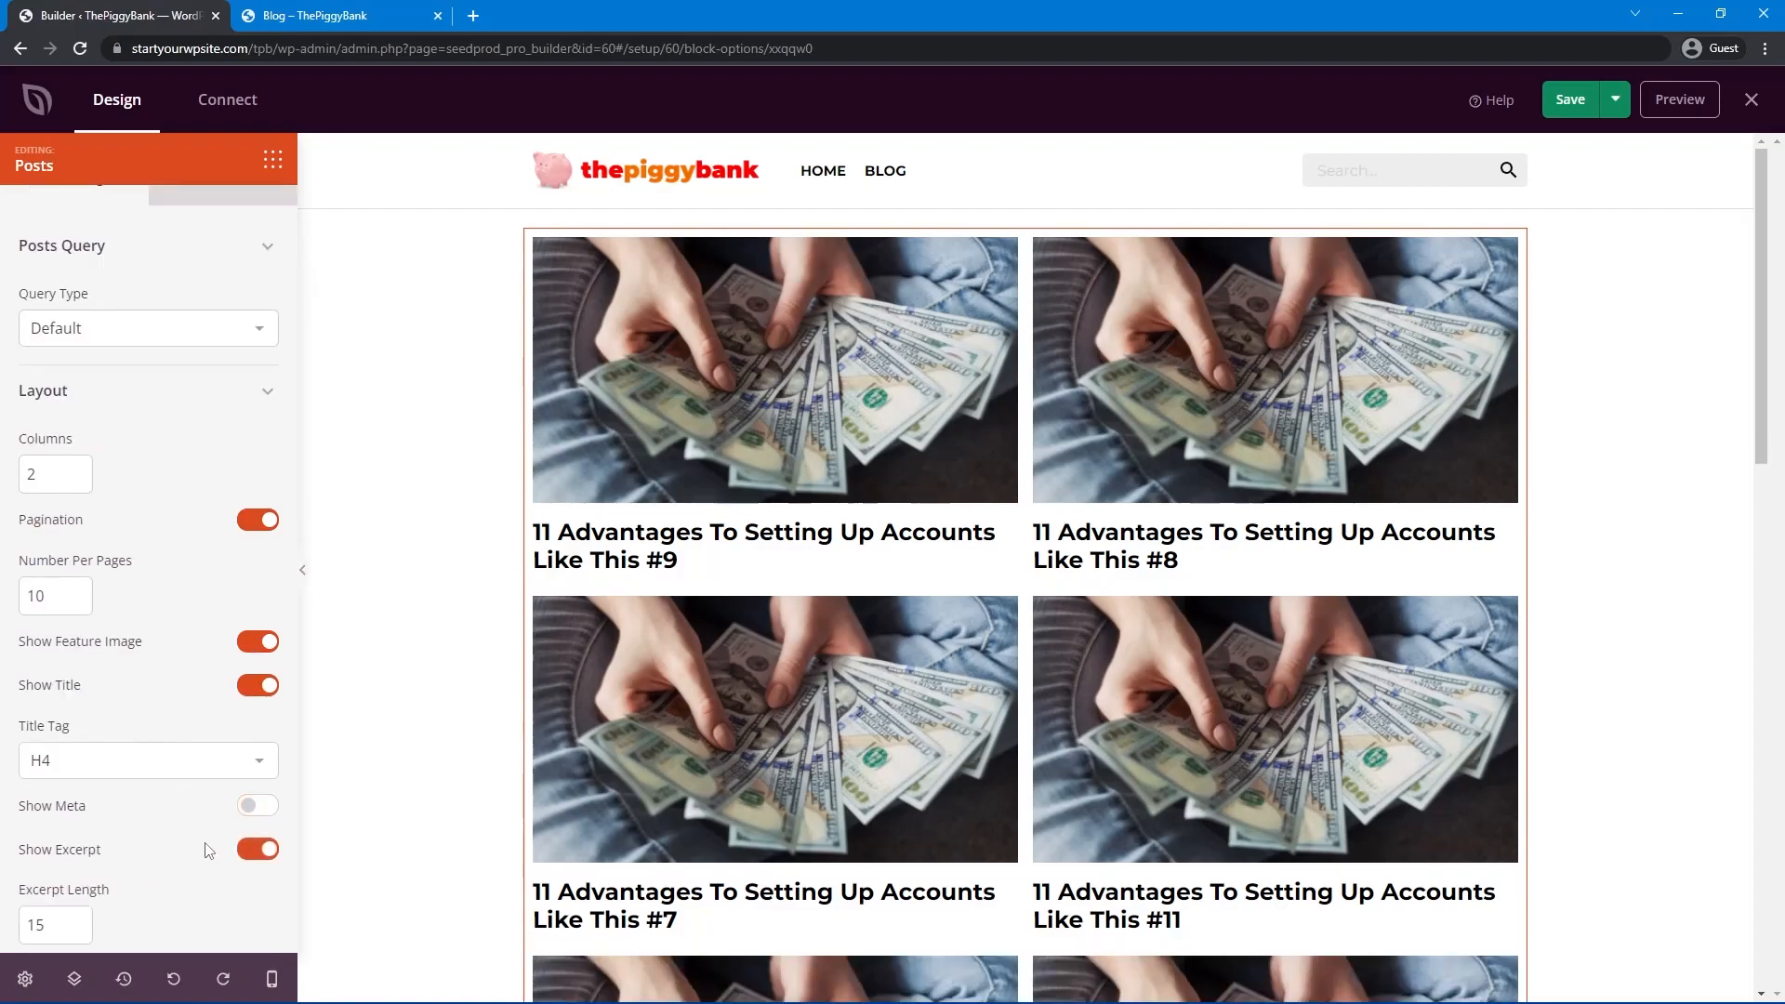
scroll(186, 841, "down", 1)
left_click(258, 893)
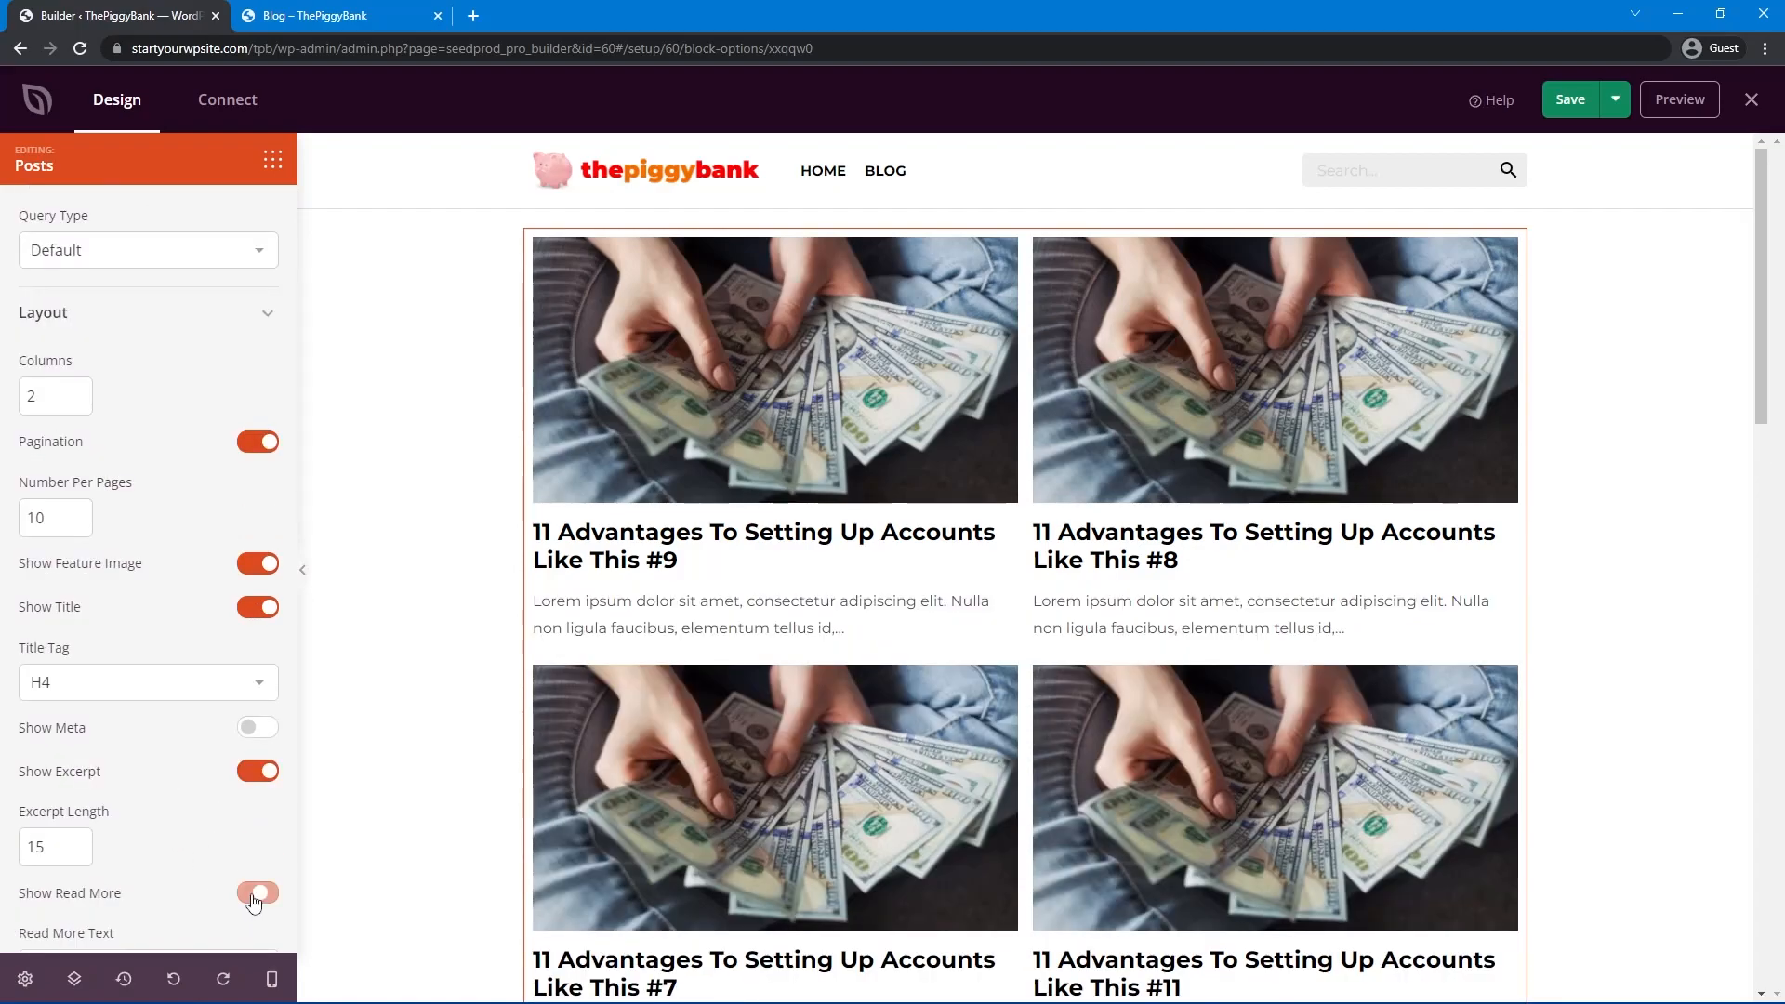
scroll(172, 823, "down", 1)
Give the blog posts a padding of 20 on all sides and a Large post shadow.
scroll(231, 247, "up", 3)
left_click(234, 212)
left_click(111, 284)
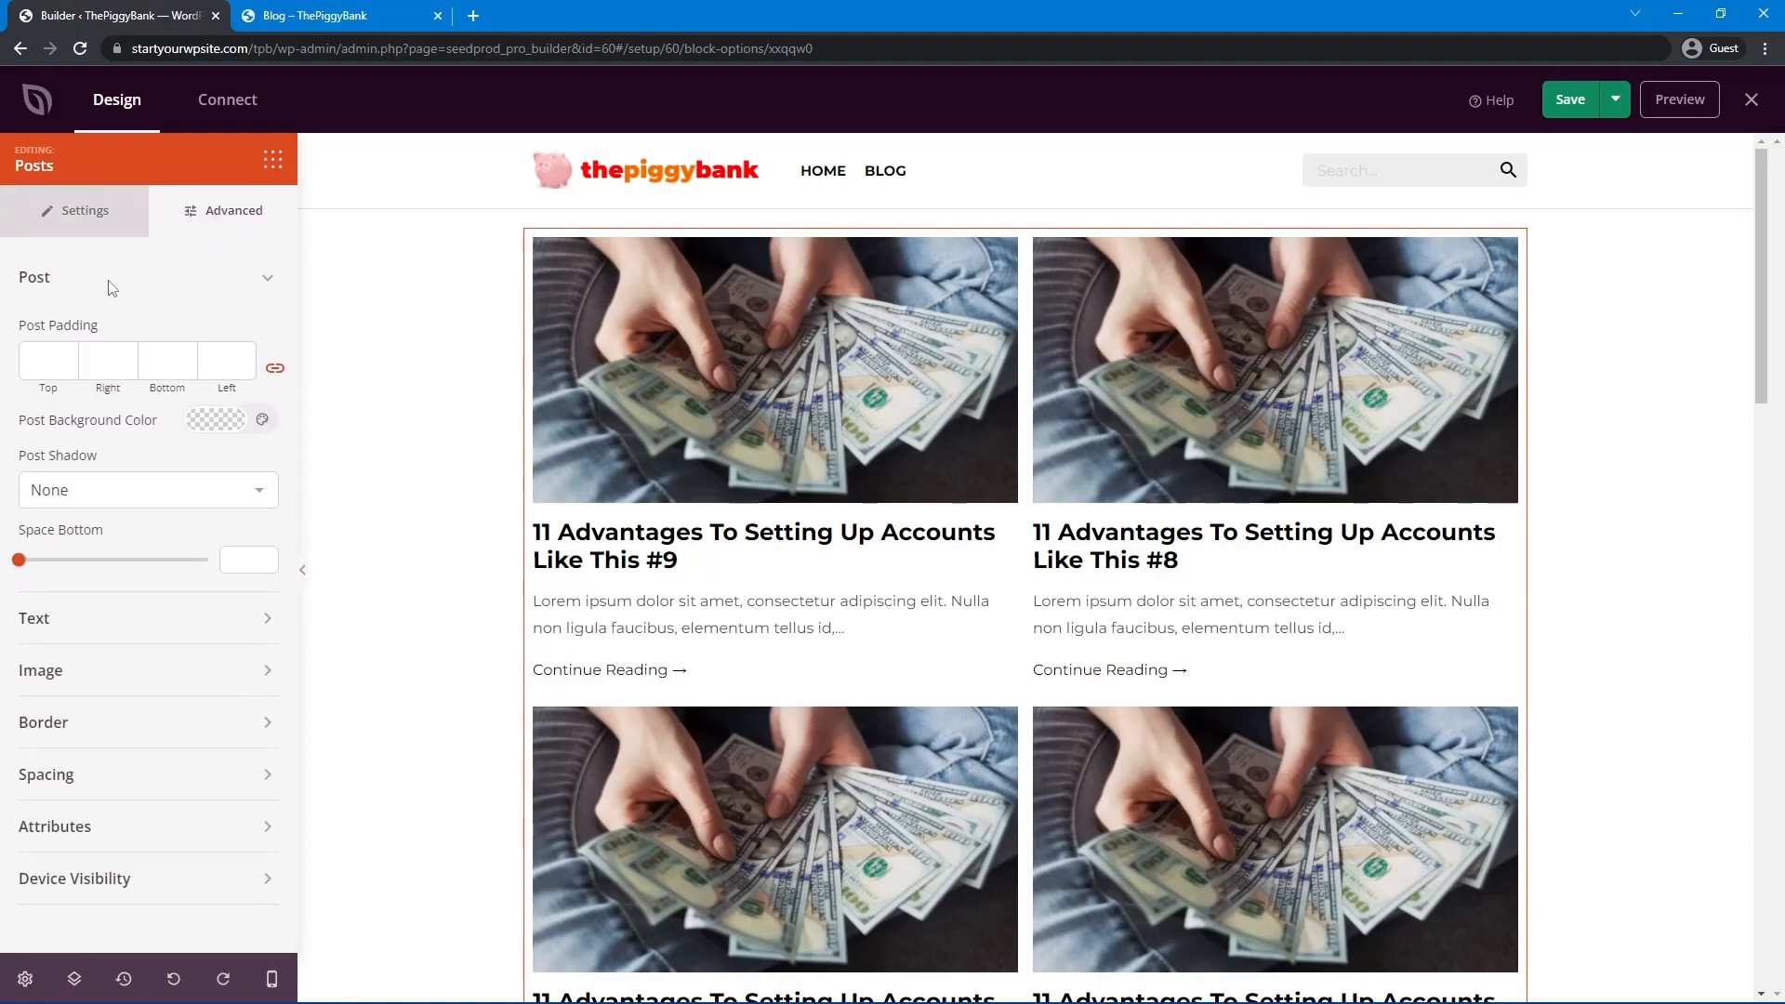
type("20")
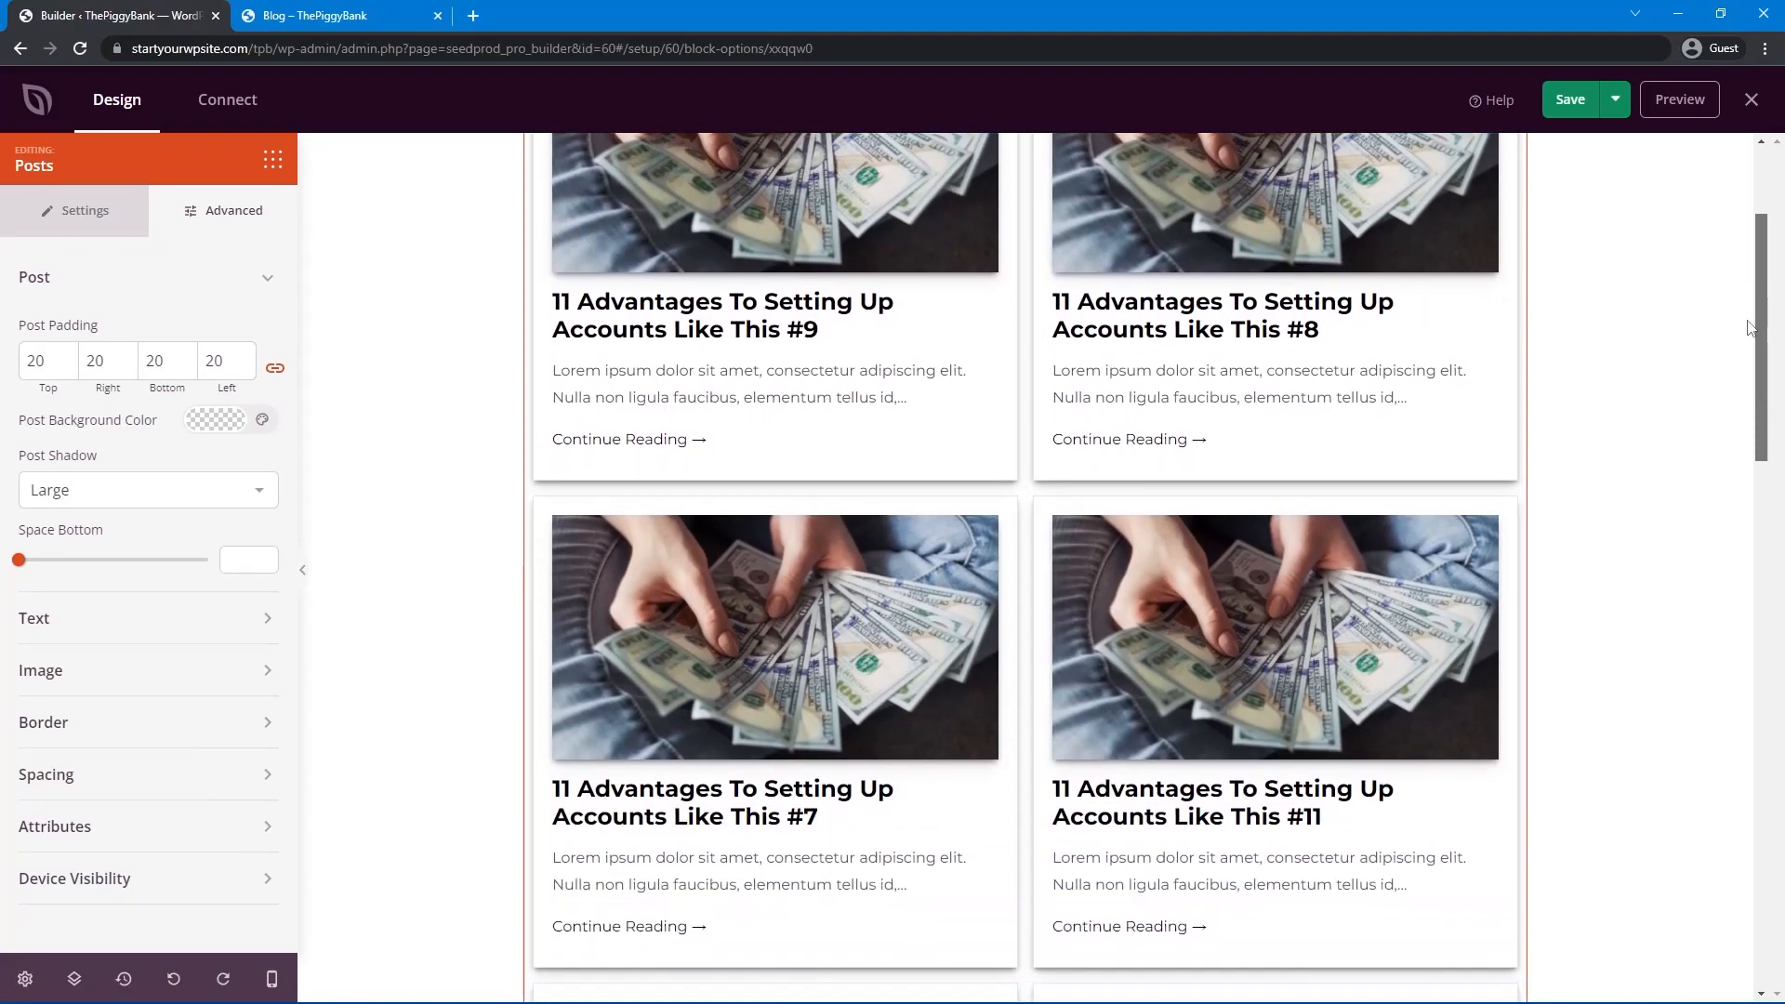
scroll(1728, 519, "down", 7)
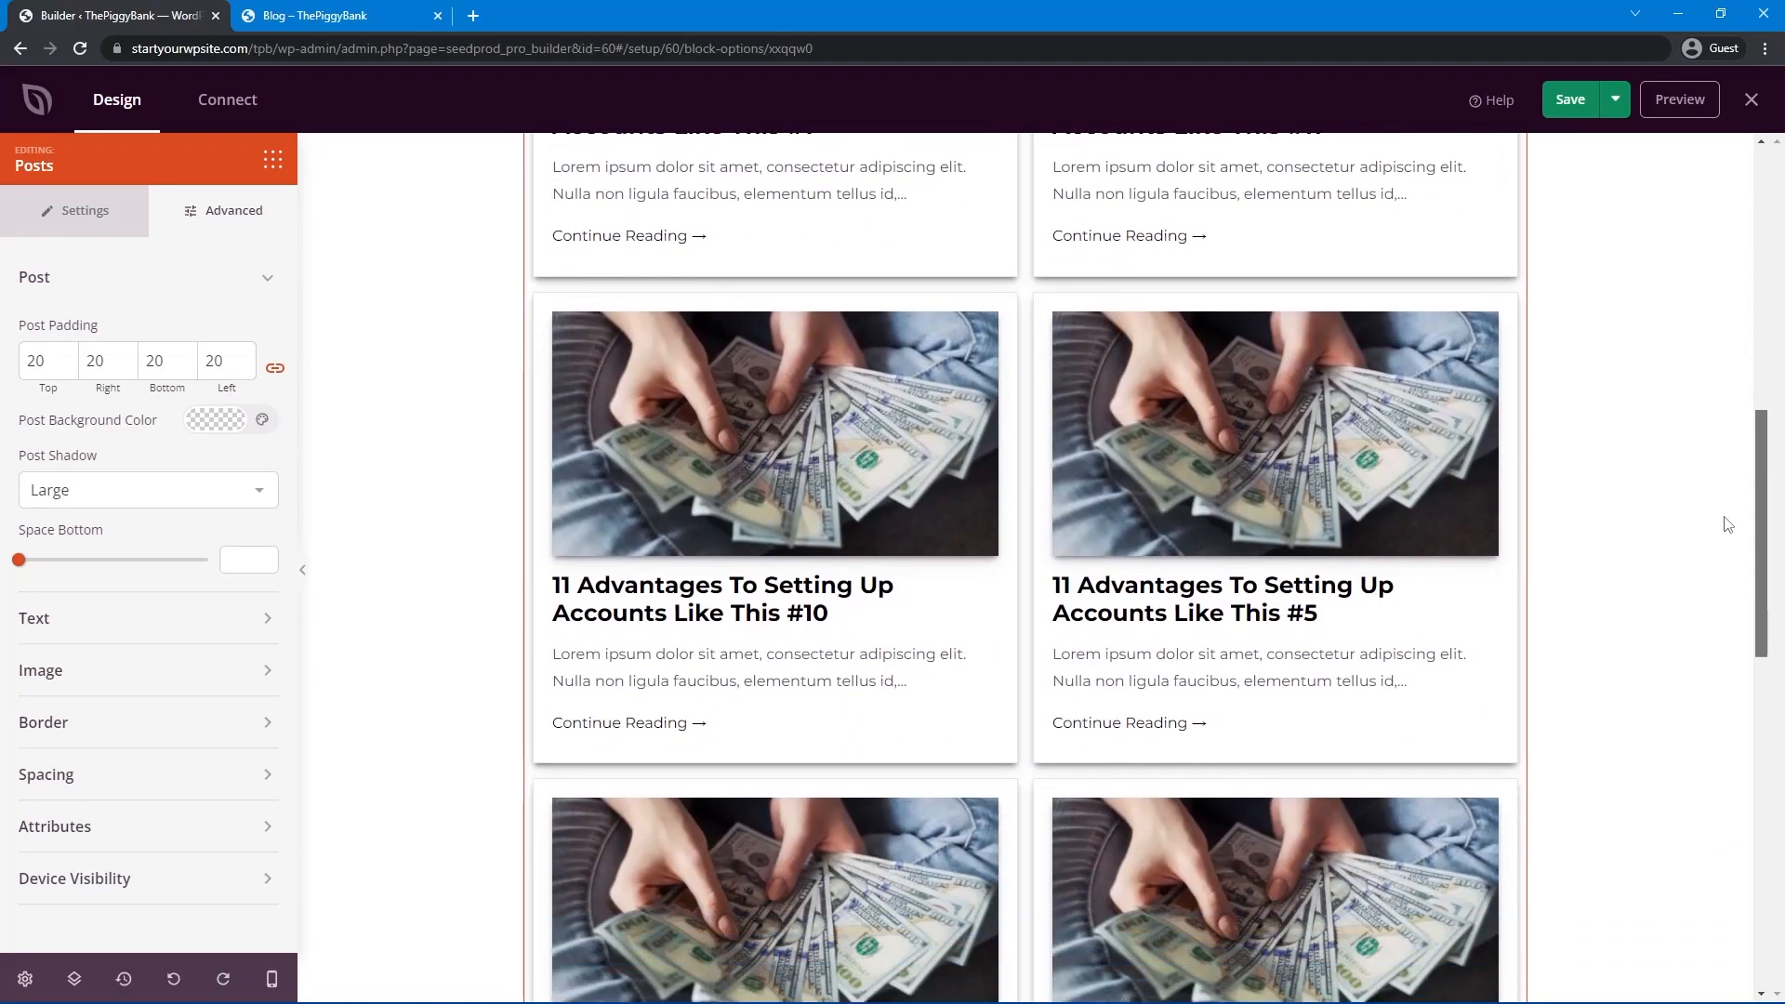
scroll(1728, 518, "down", 10)
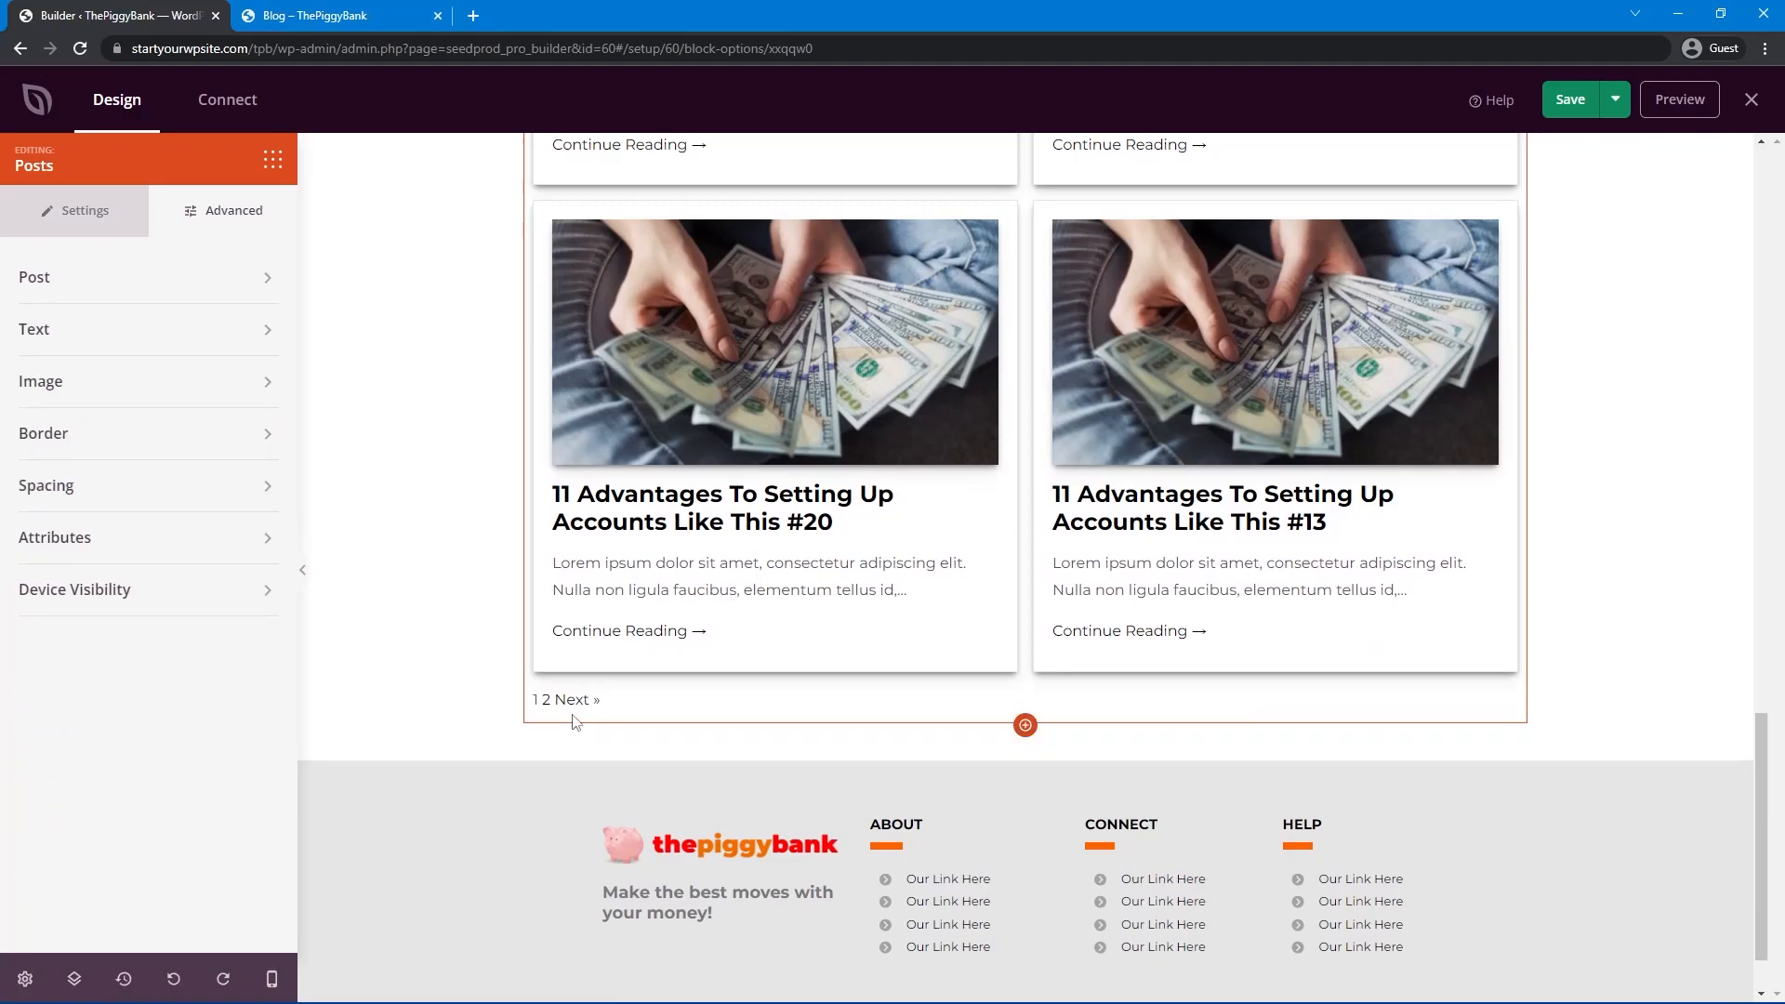
Set the line height of the pagination typography to 4.
left_click(46, 331)
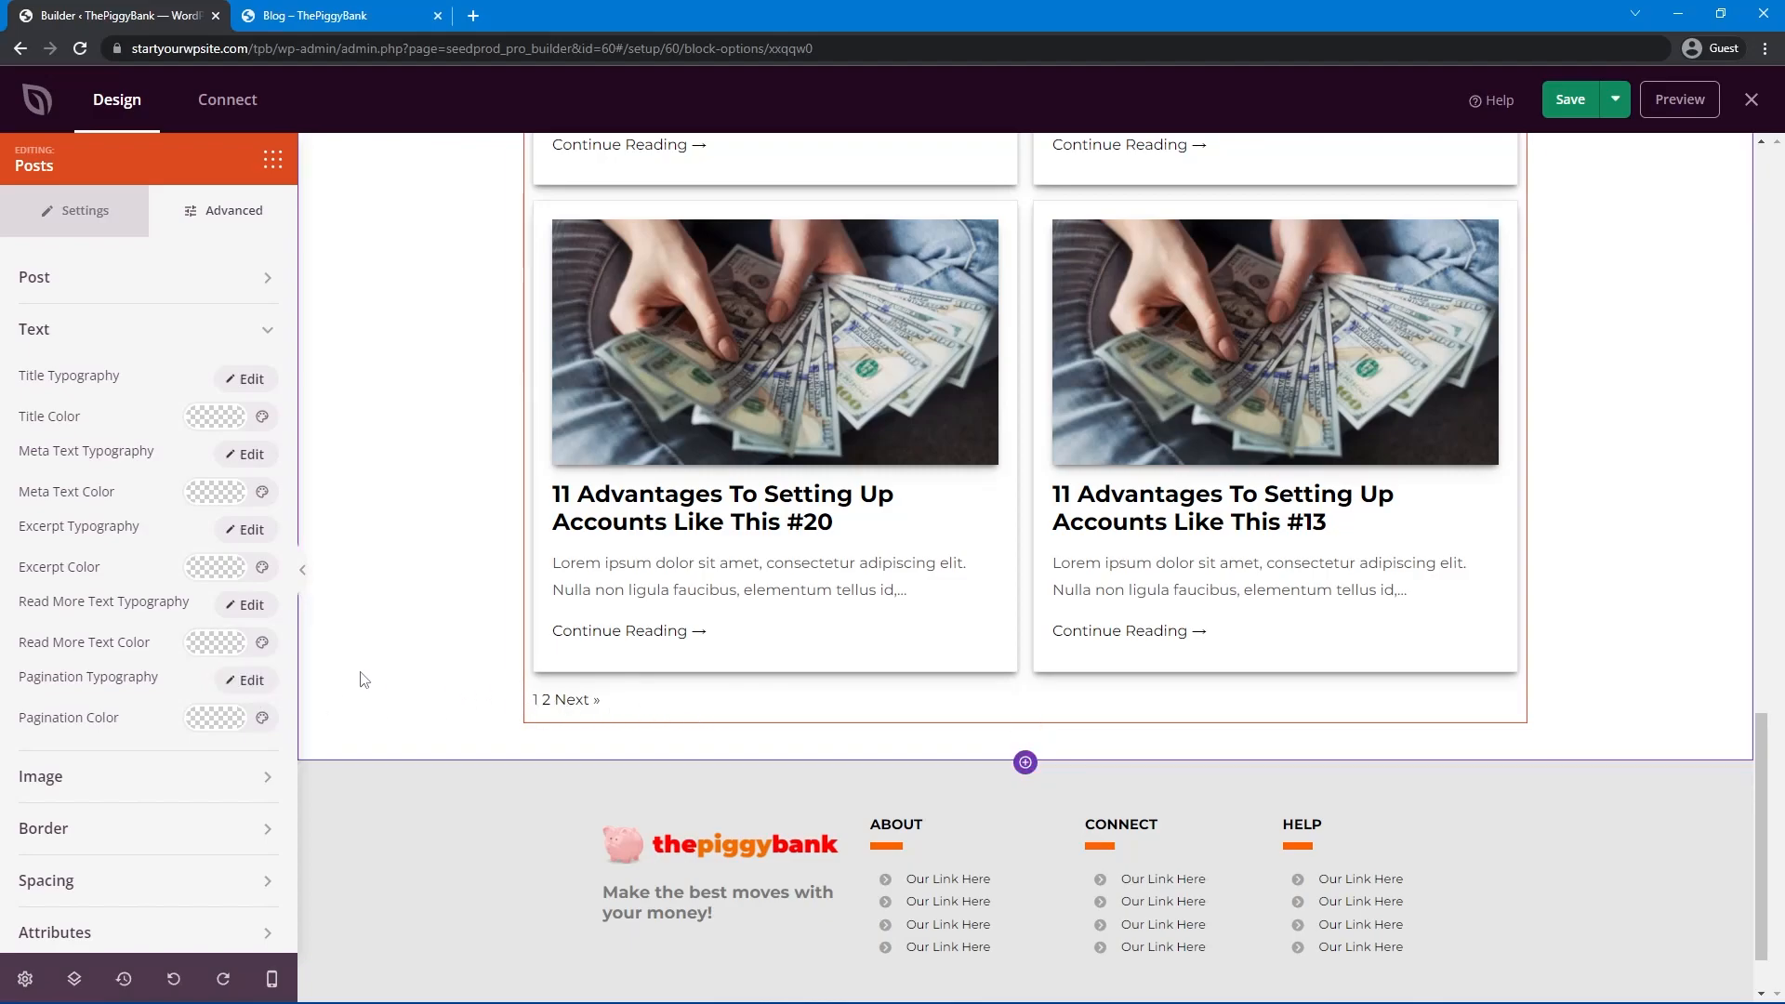
left_click(246, 680)
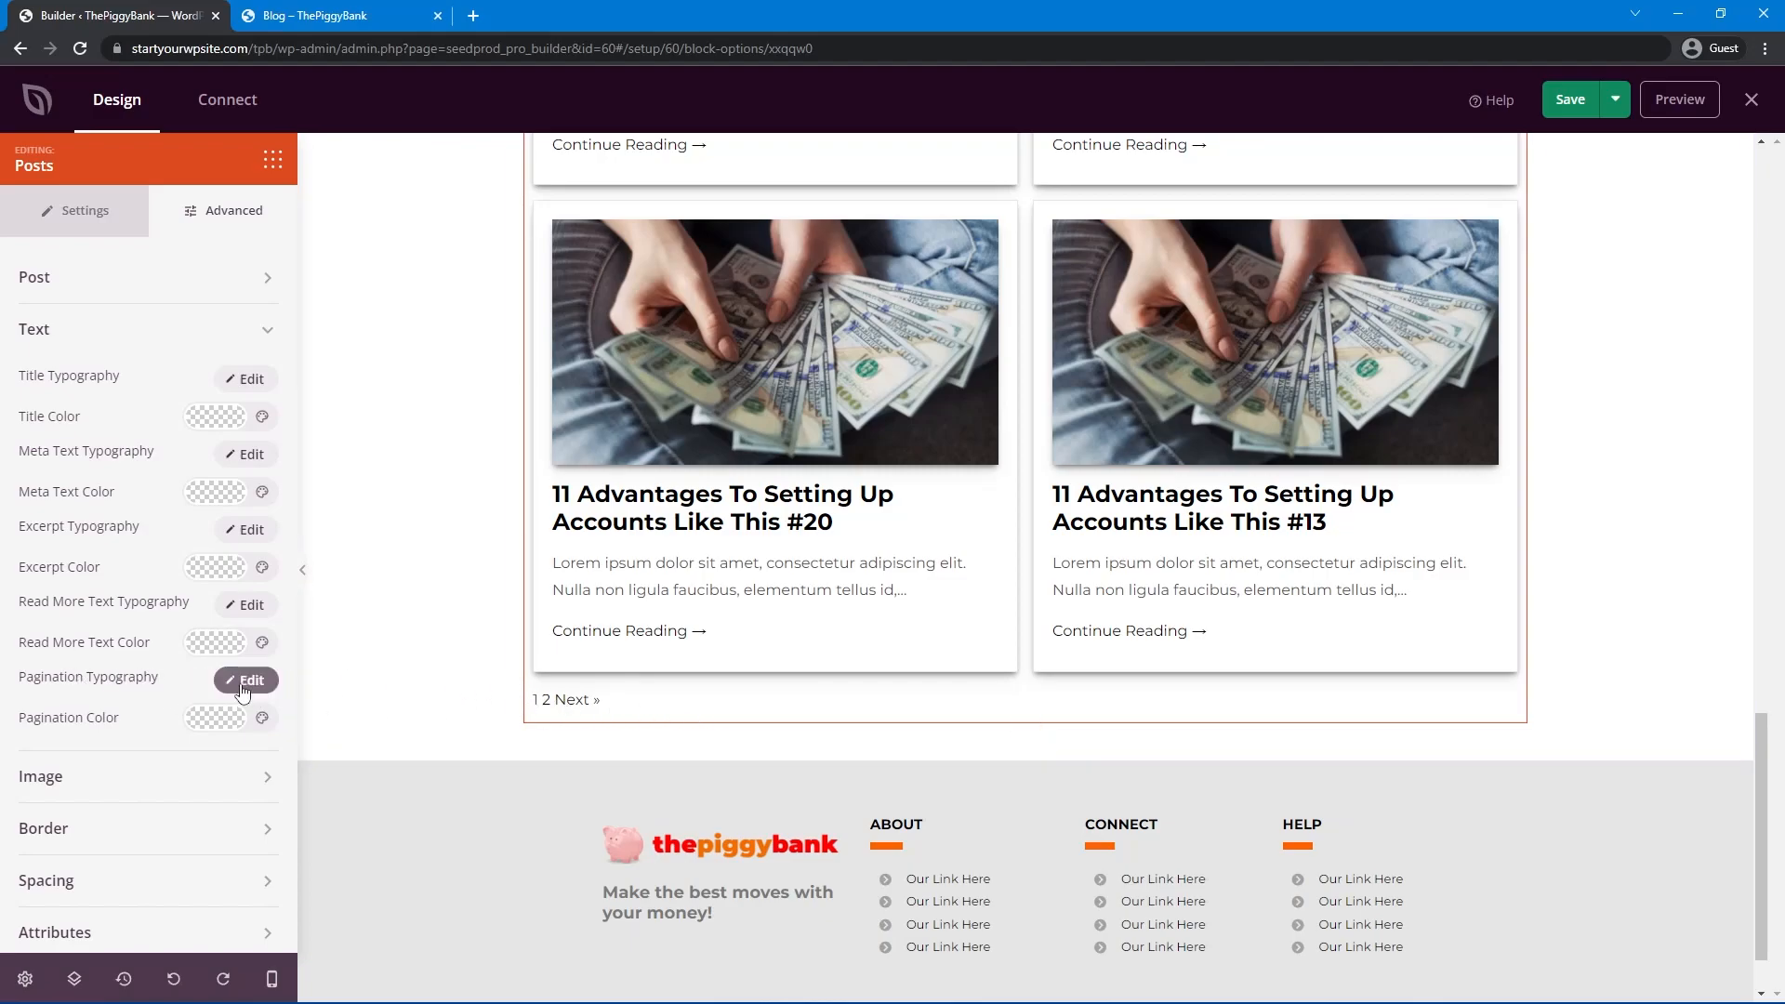
scroll(112, 605, "down", 3)
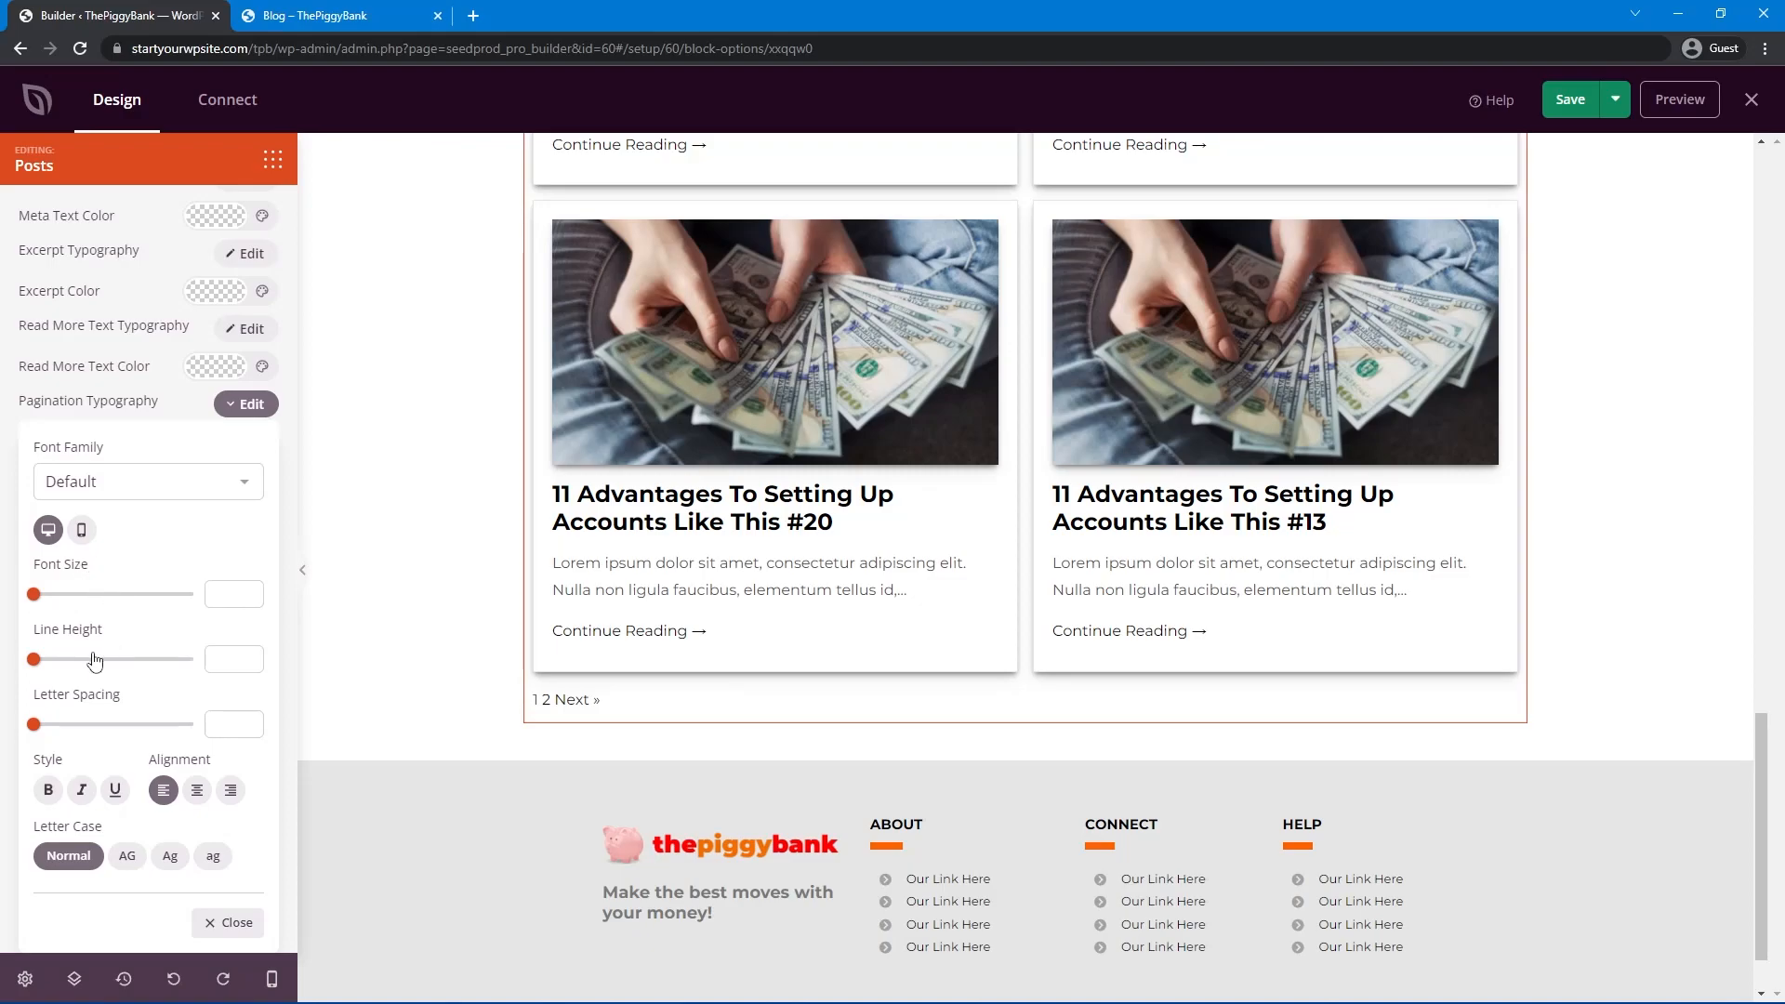
left_click_drag(35, 660, 92, 662)
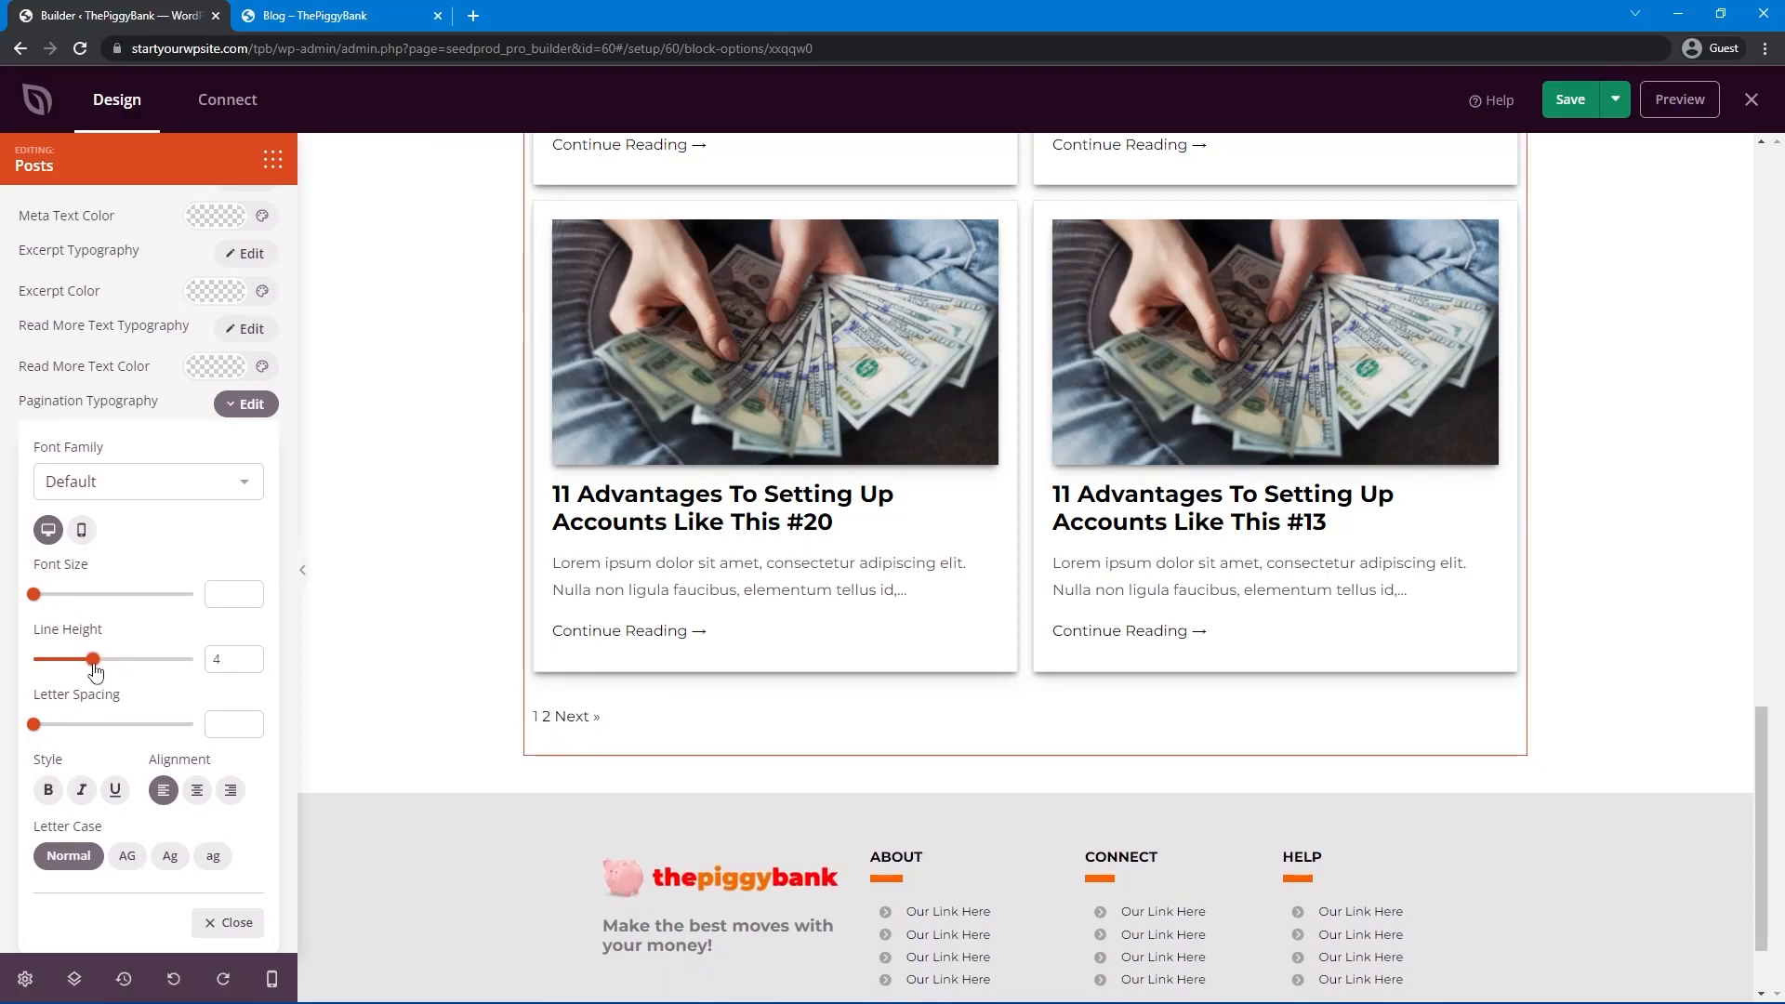
Style the pagination as centered, bold, all-caps text with a letter spacing of 5, and save the blog index template.
left_click(197, 791)
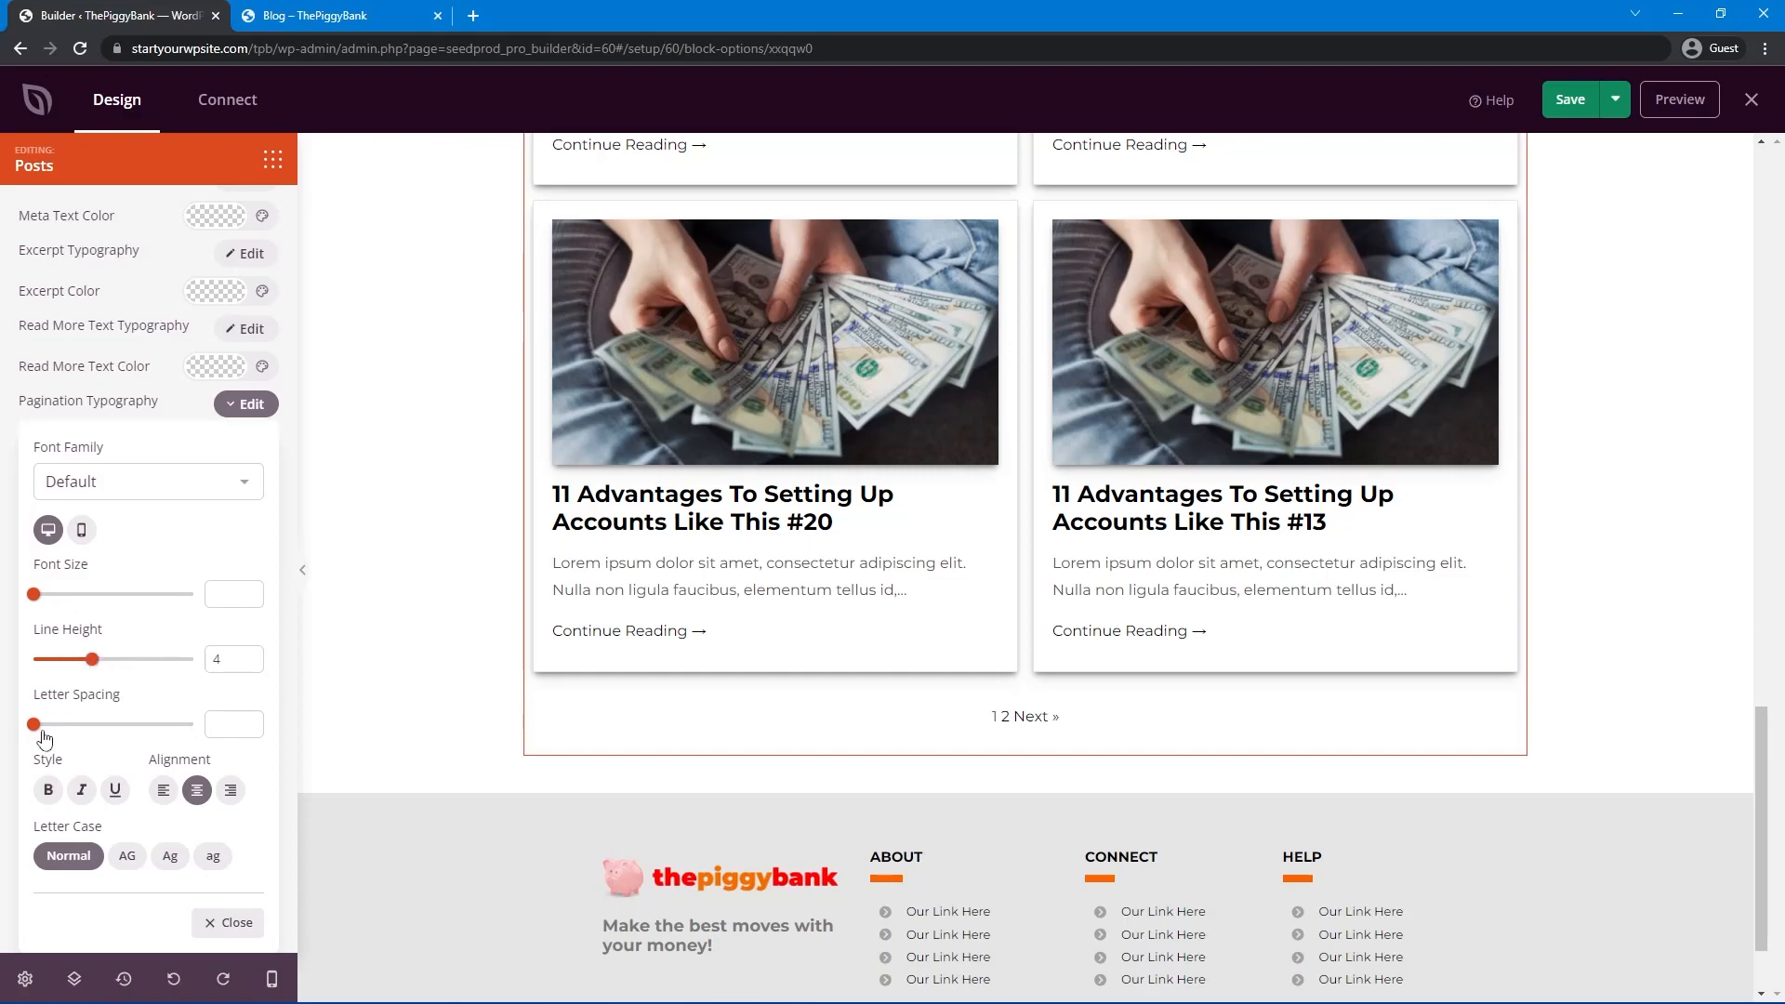
left_click_drag(35, 726, 50, 724)
left_click(128, 856)
left_click(48, 790)
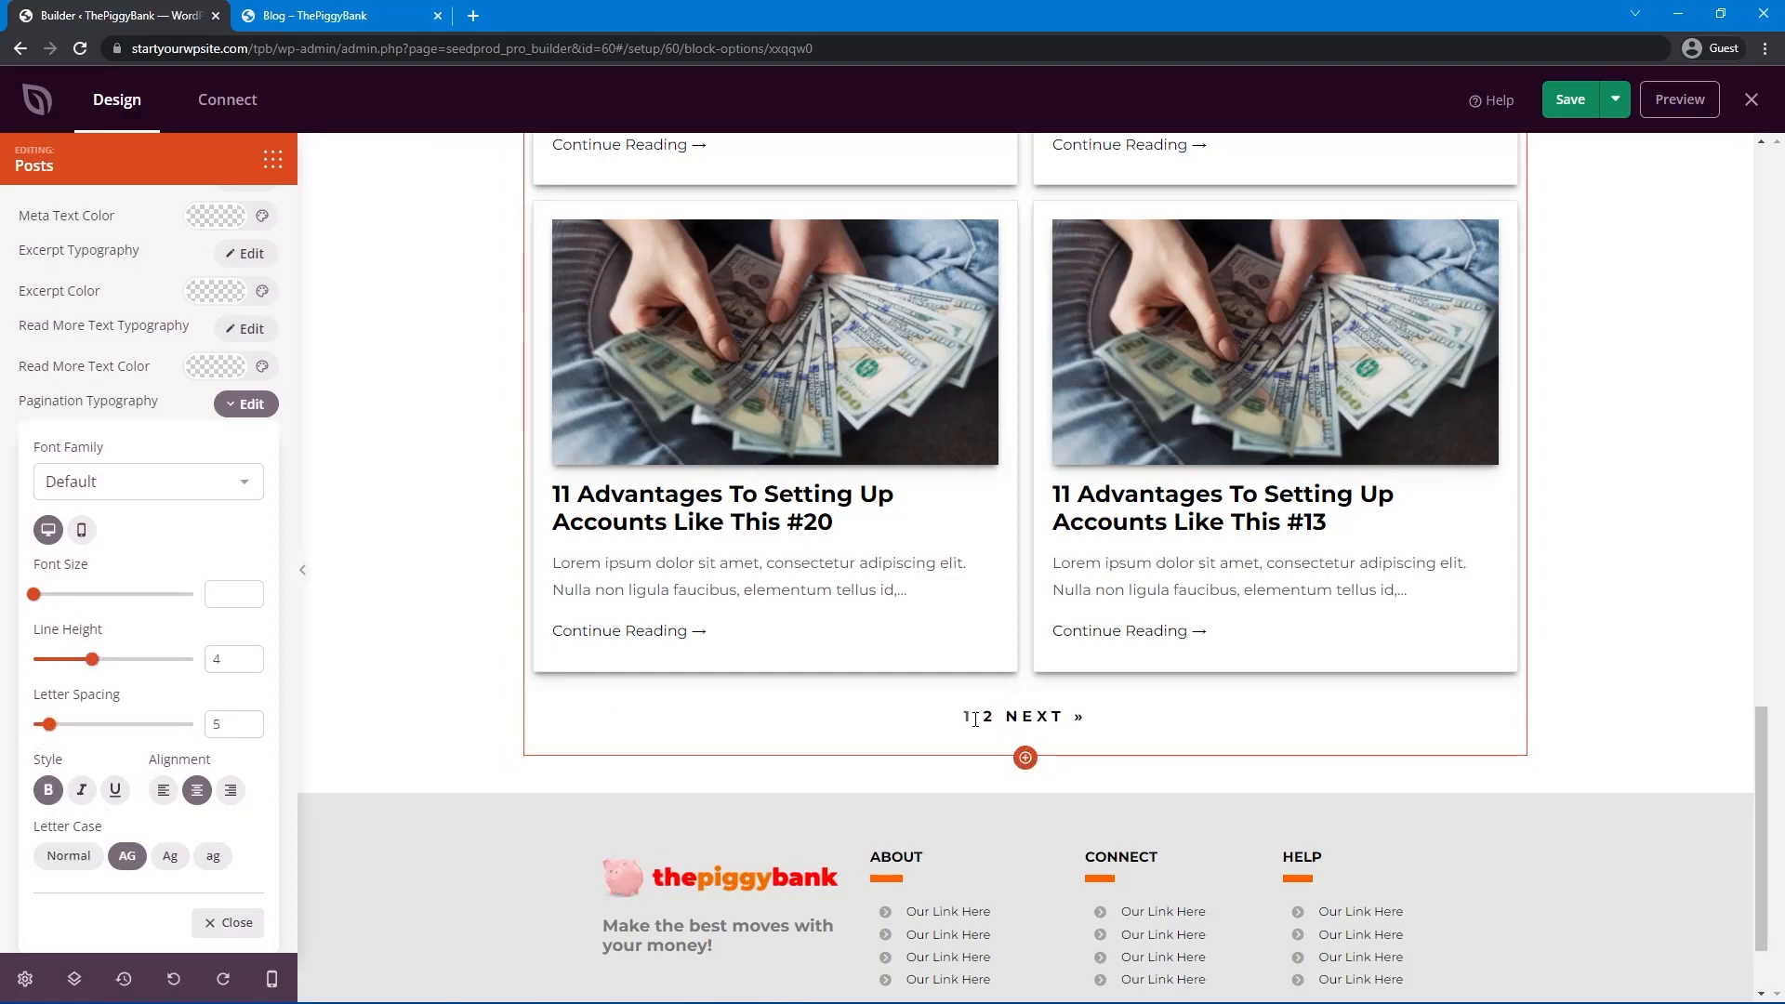
scroll(1634, 657, "up", 10)
scroll(1619, 669, "up", 8)
left_click(1572, 108)
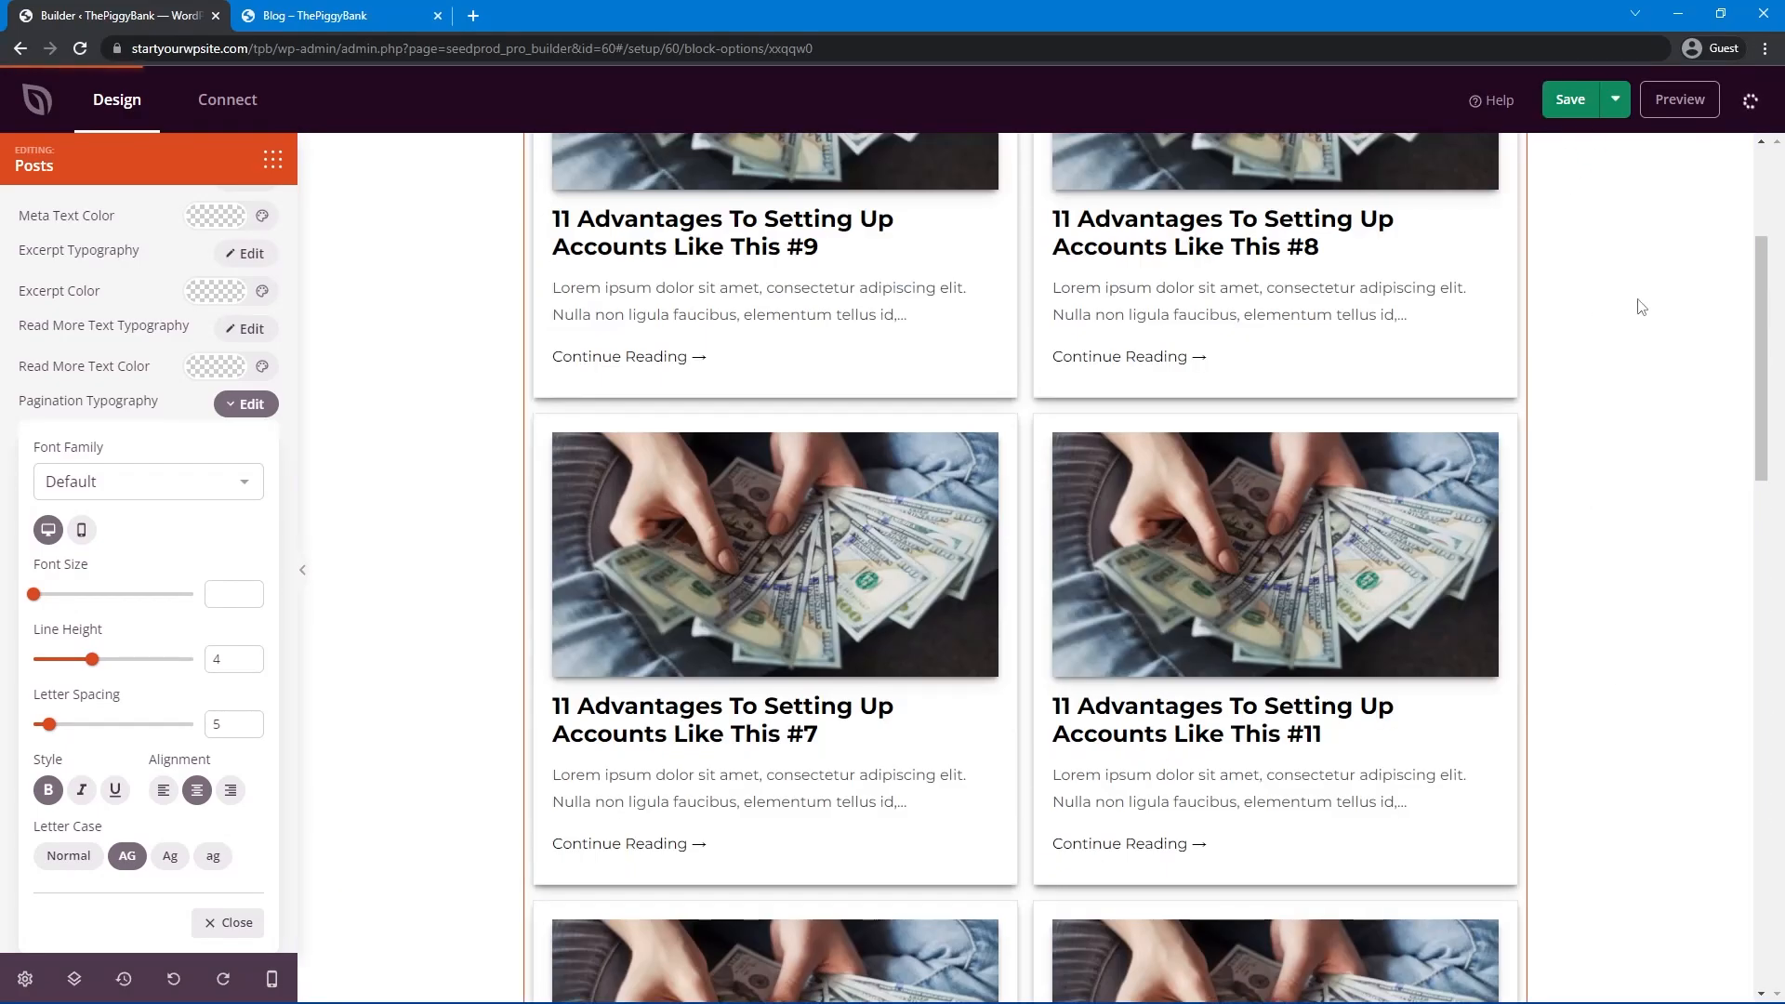
Check the posts grid on the live blog page and open the first post to review its layout.
left_click(328, 17)
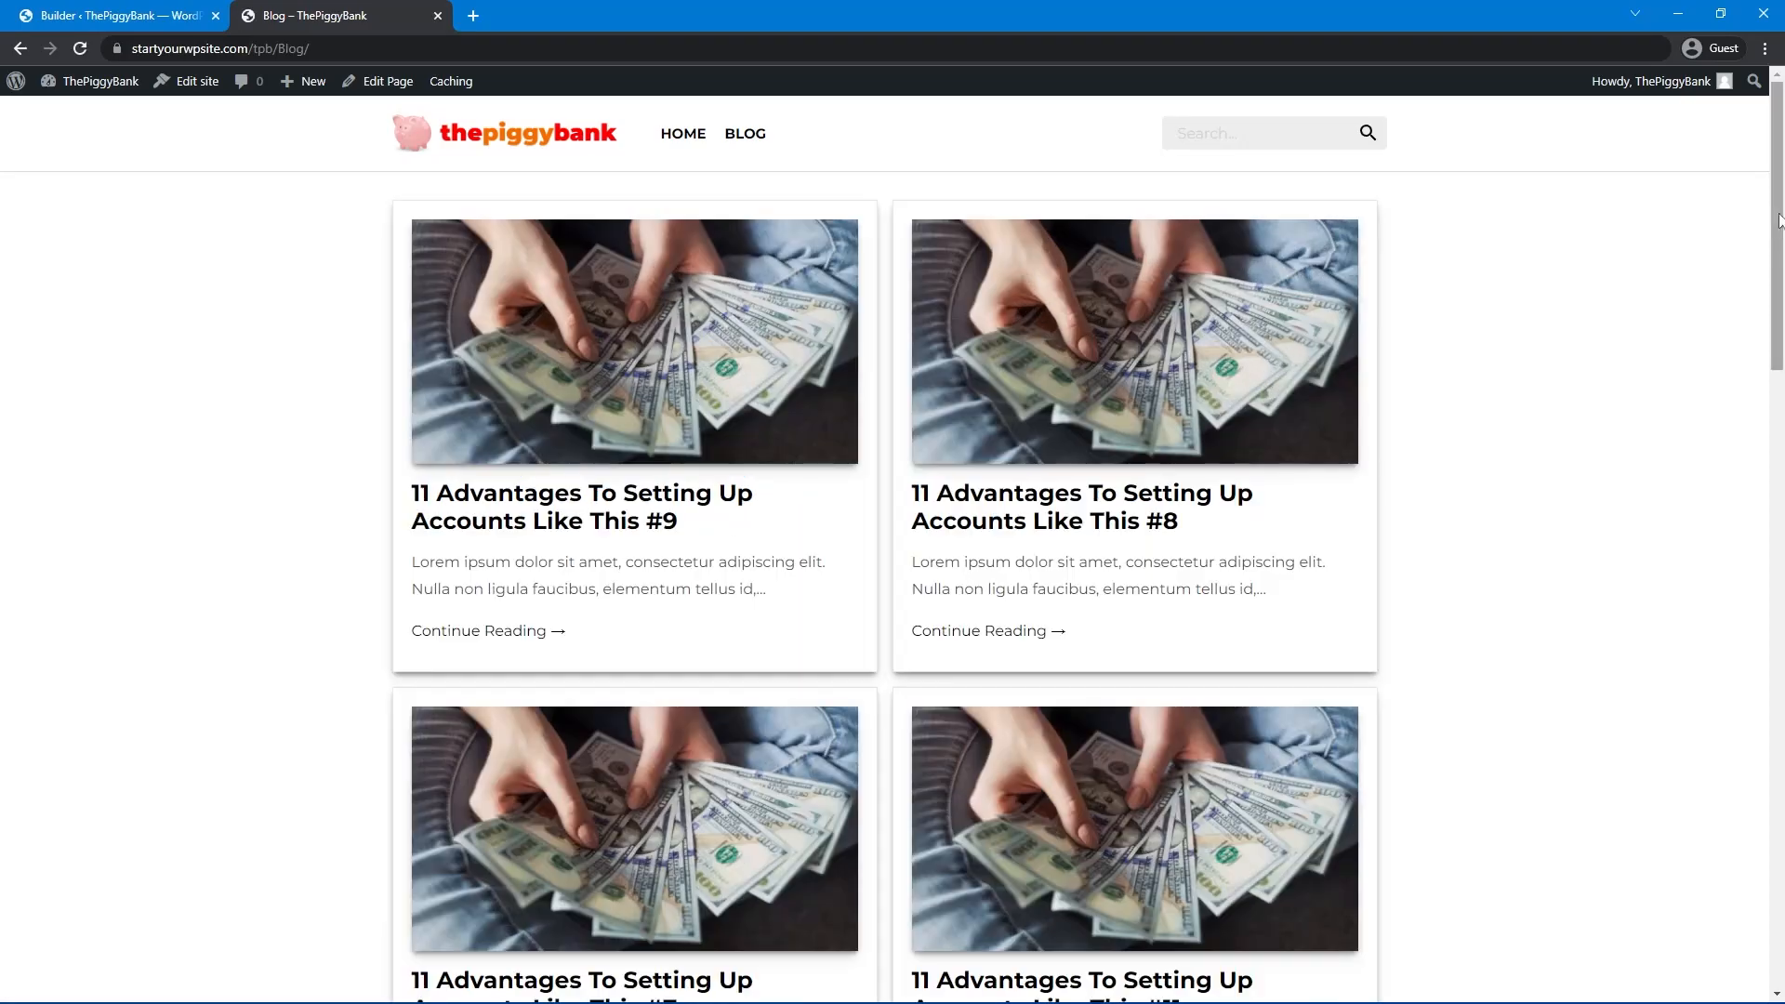
left_click_drag(1781, 159, 1735, 149)
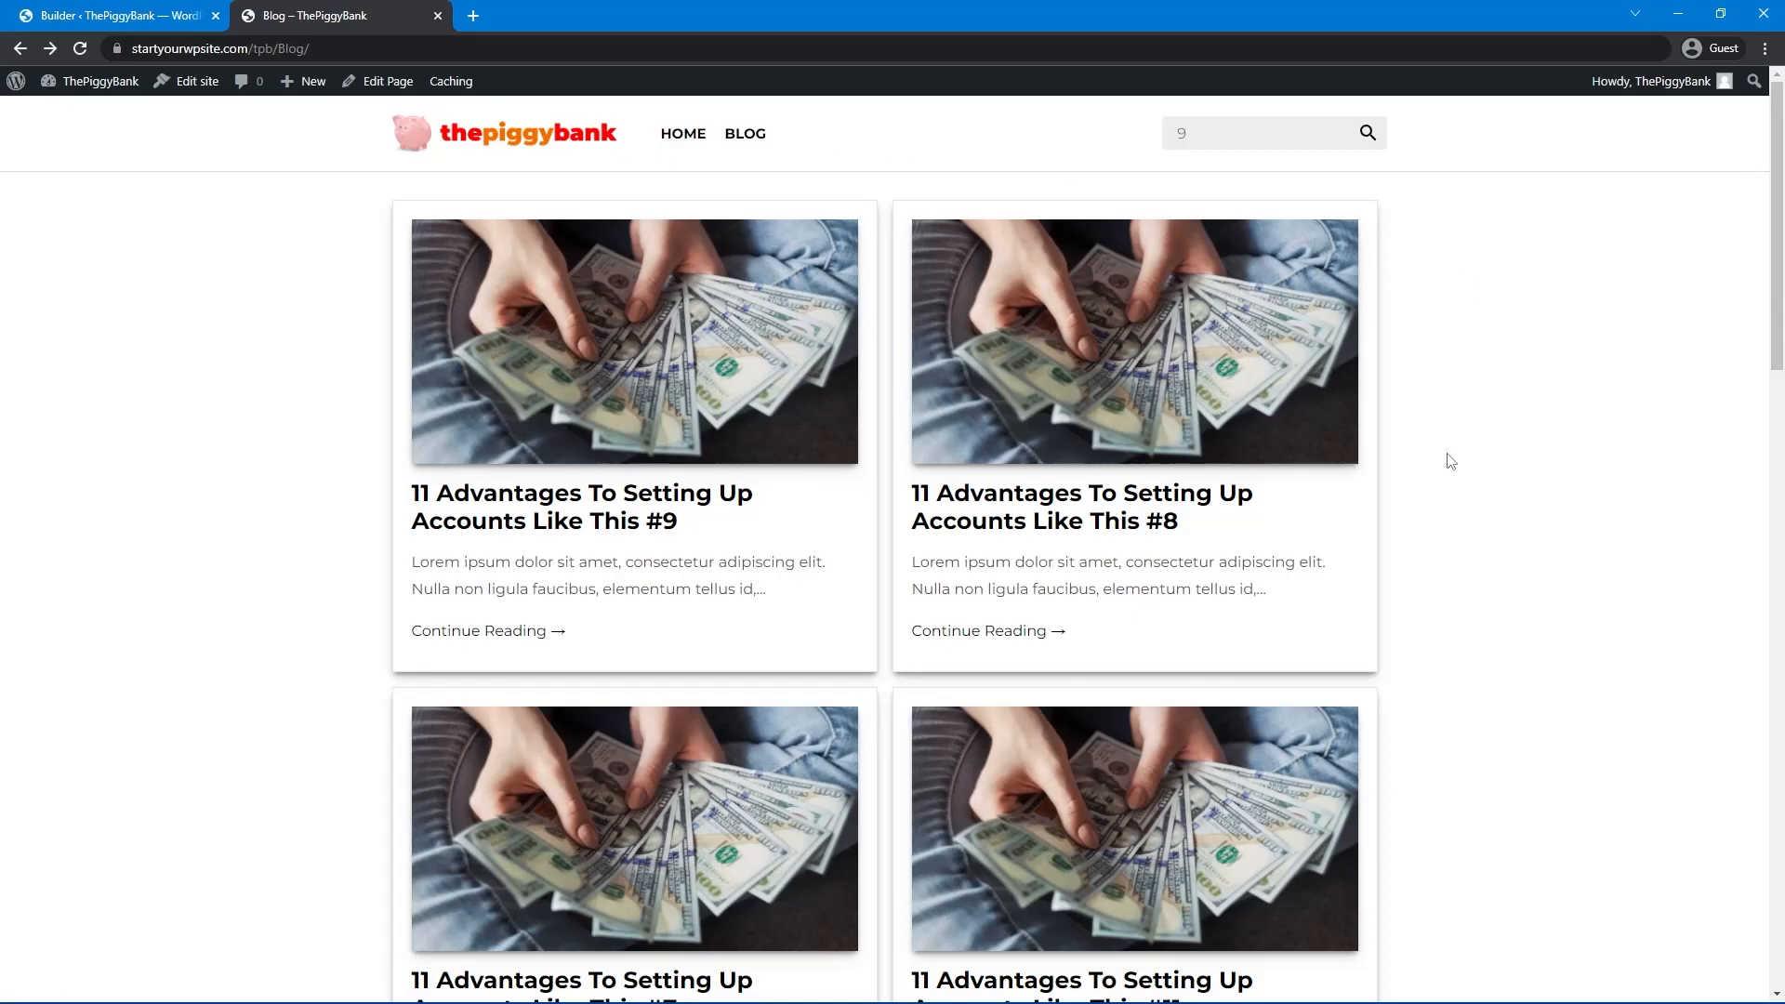
scroll(1395, 630, "down", 1)
scroll(1383, 605, "up", 1)
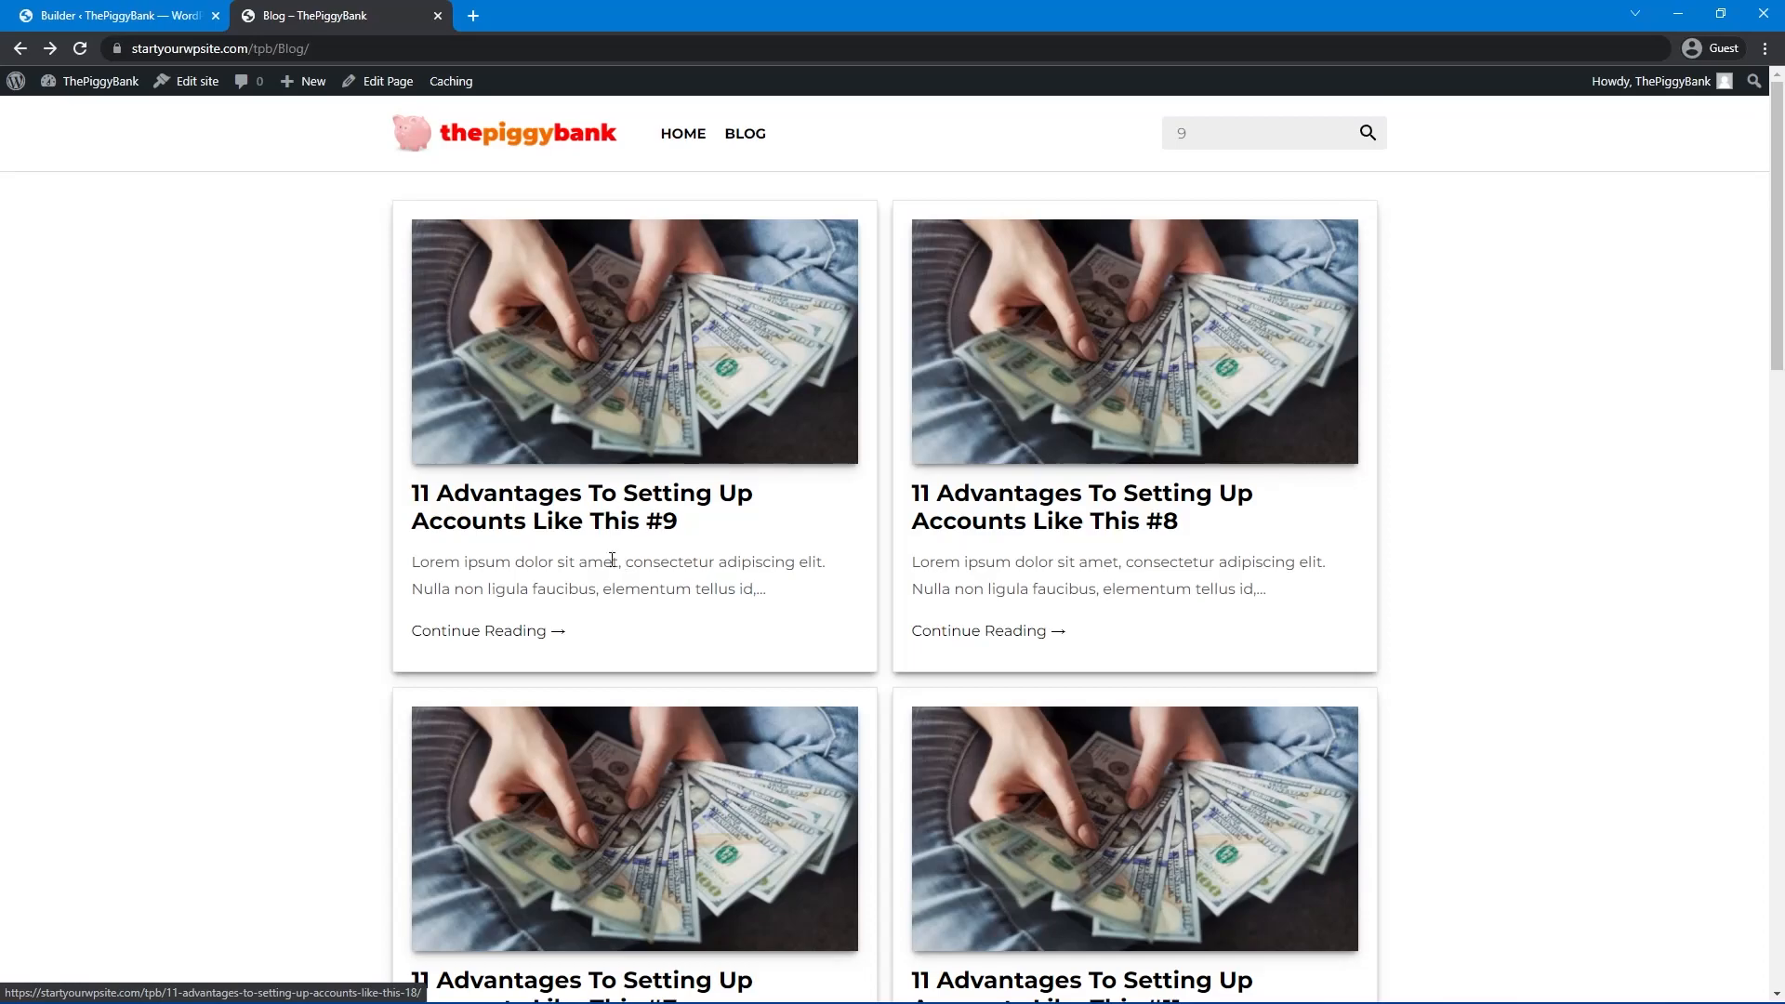
left_click(629, 499)
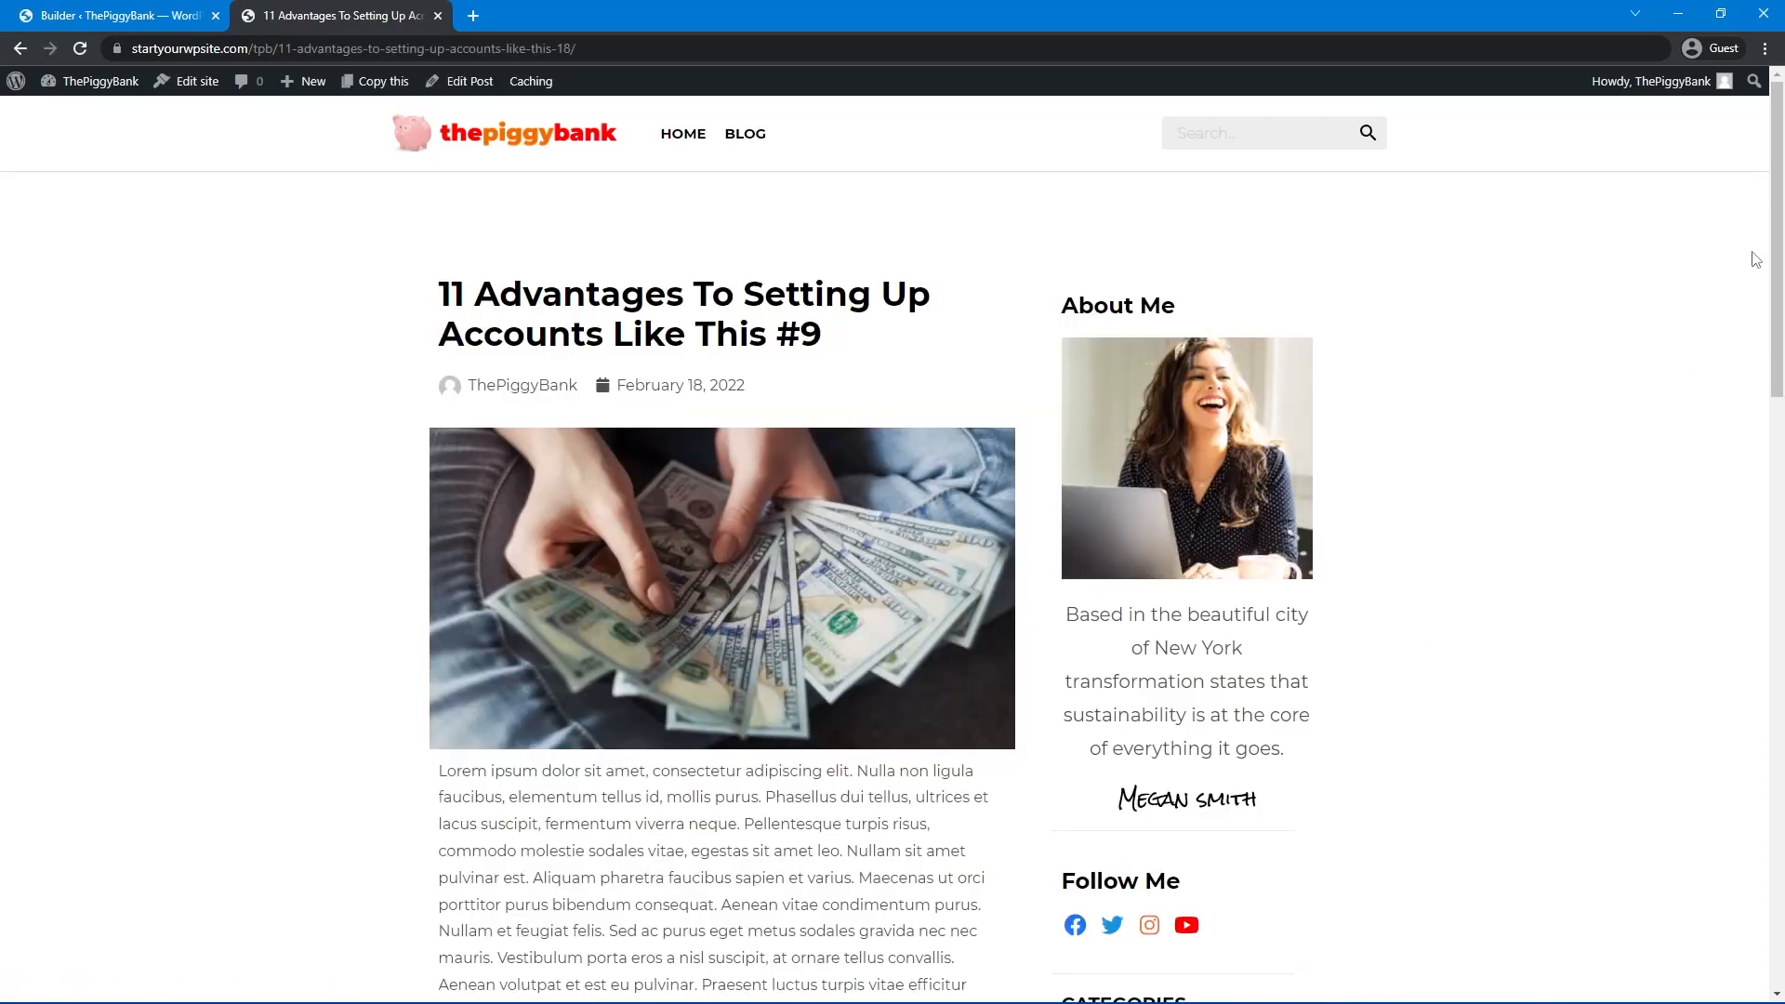
left_click_drag(1780, 176, 1732, 136)
Open the Single Post theme template for design editing and delete the author and date block below the post title.
left_click(110, 17)
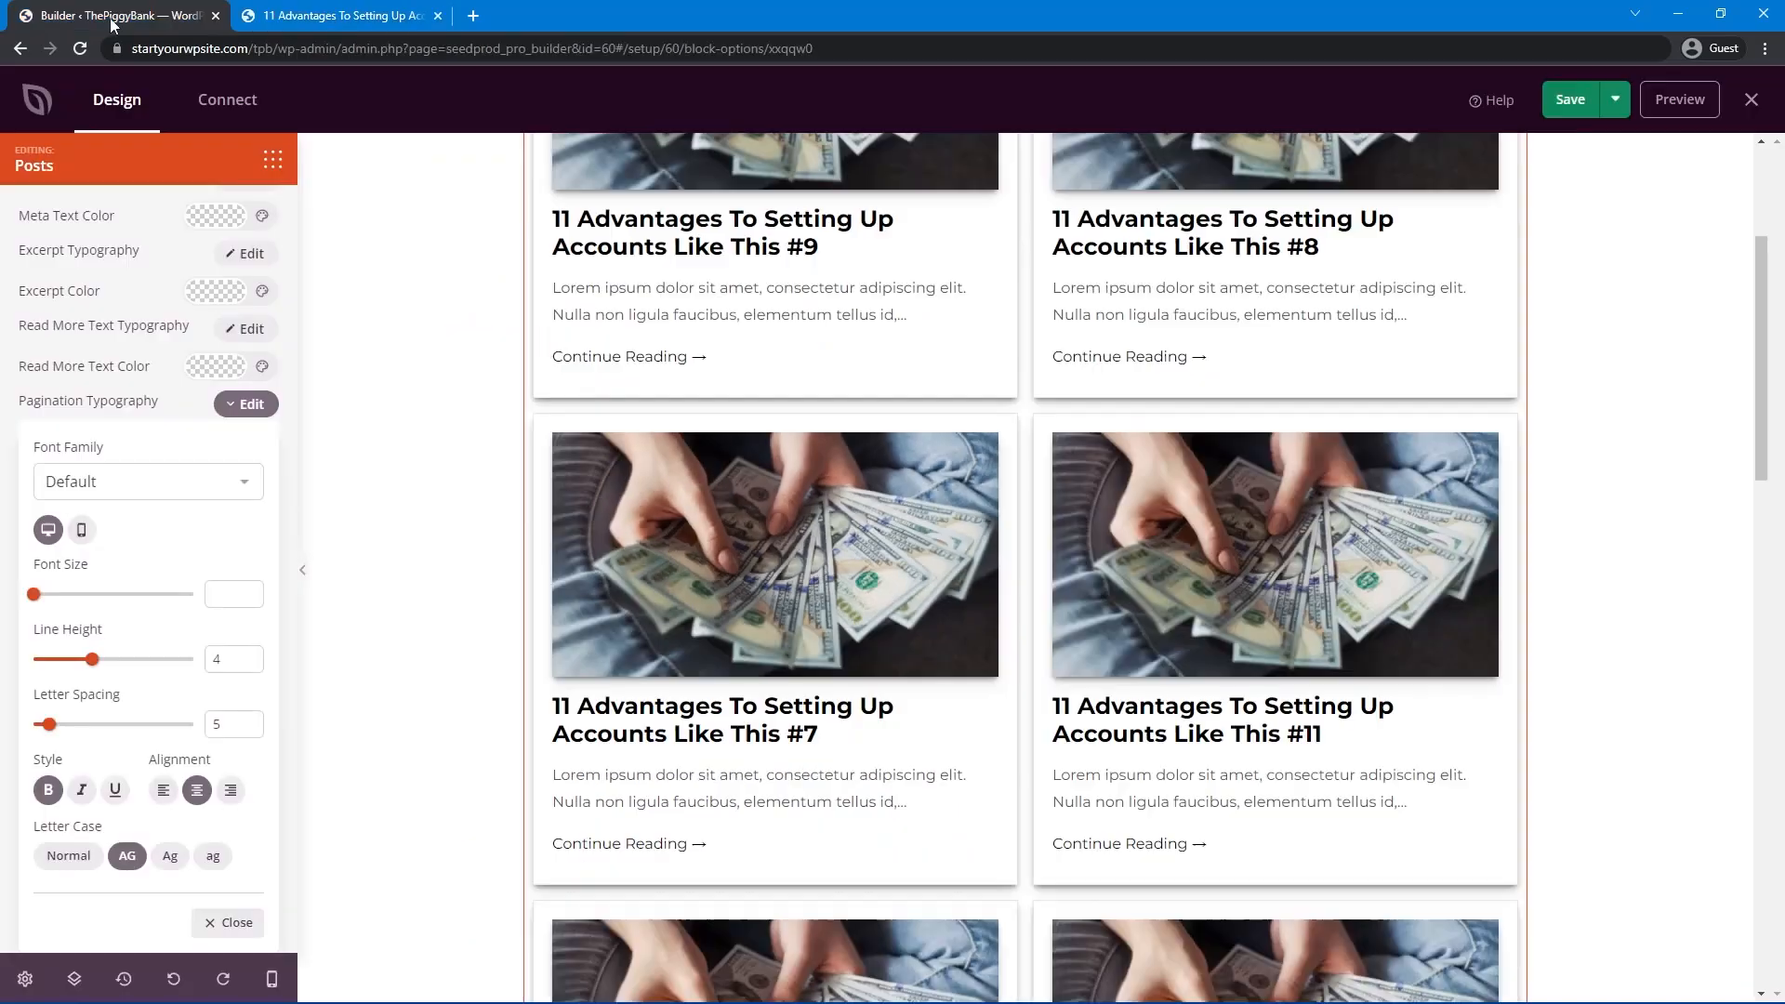
left_click(1750, 110)
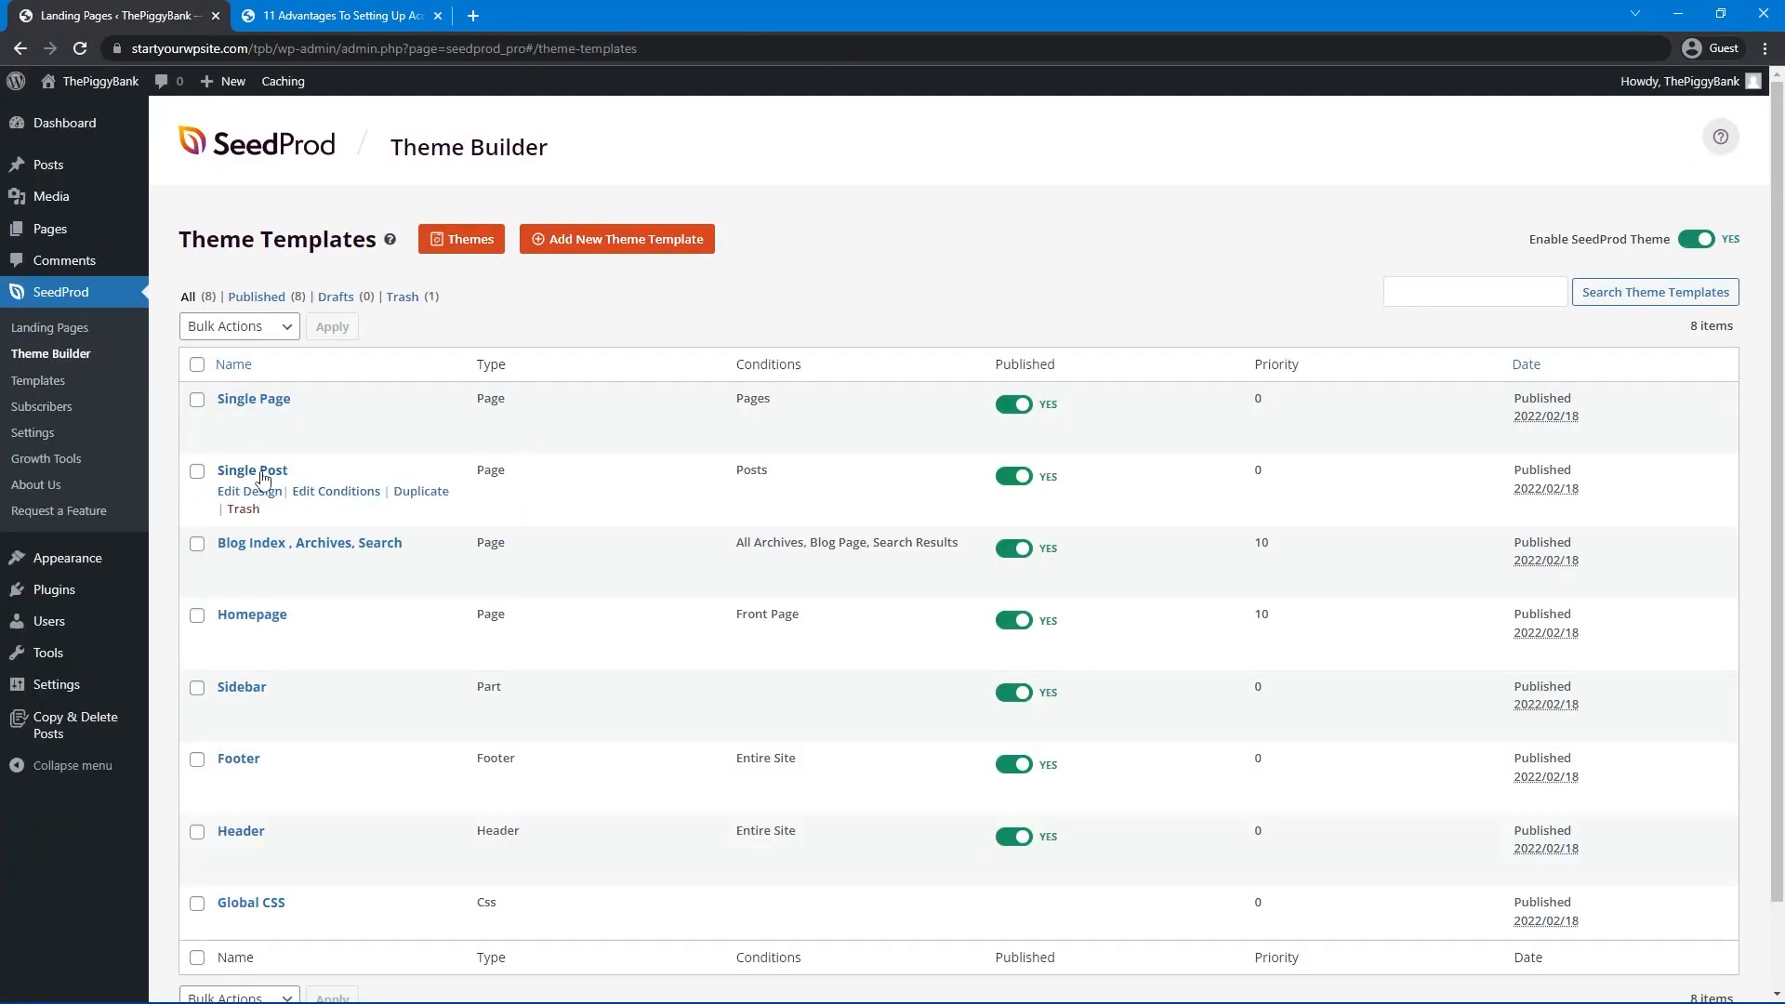
left_click(353, 16)
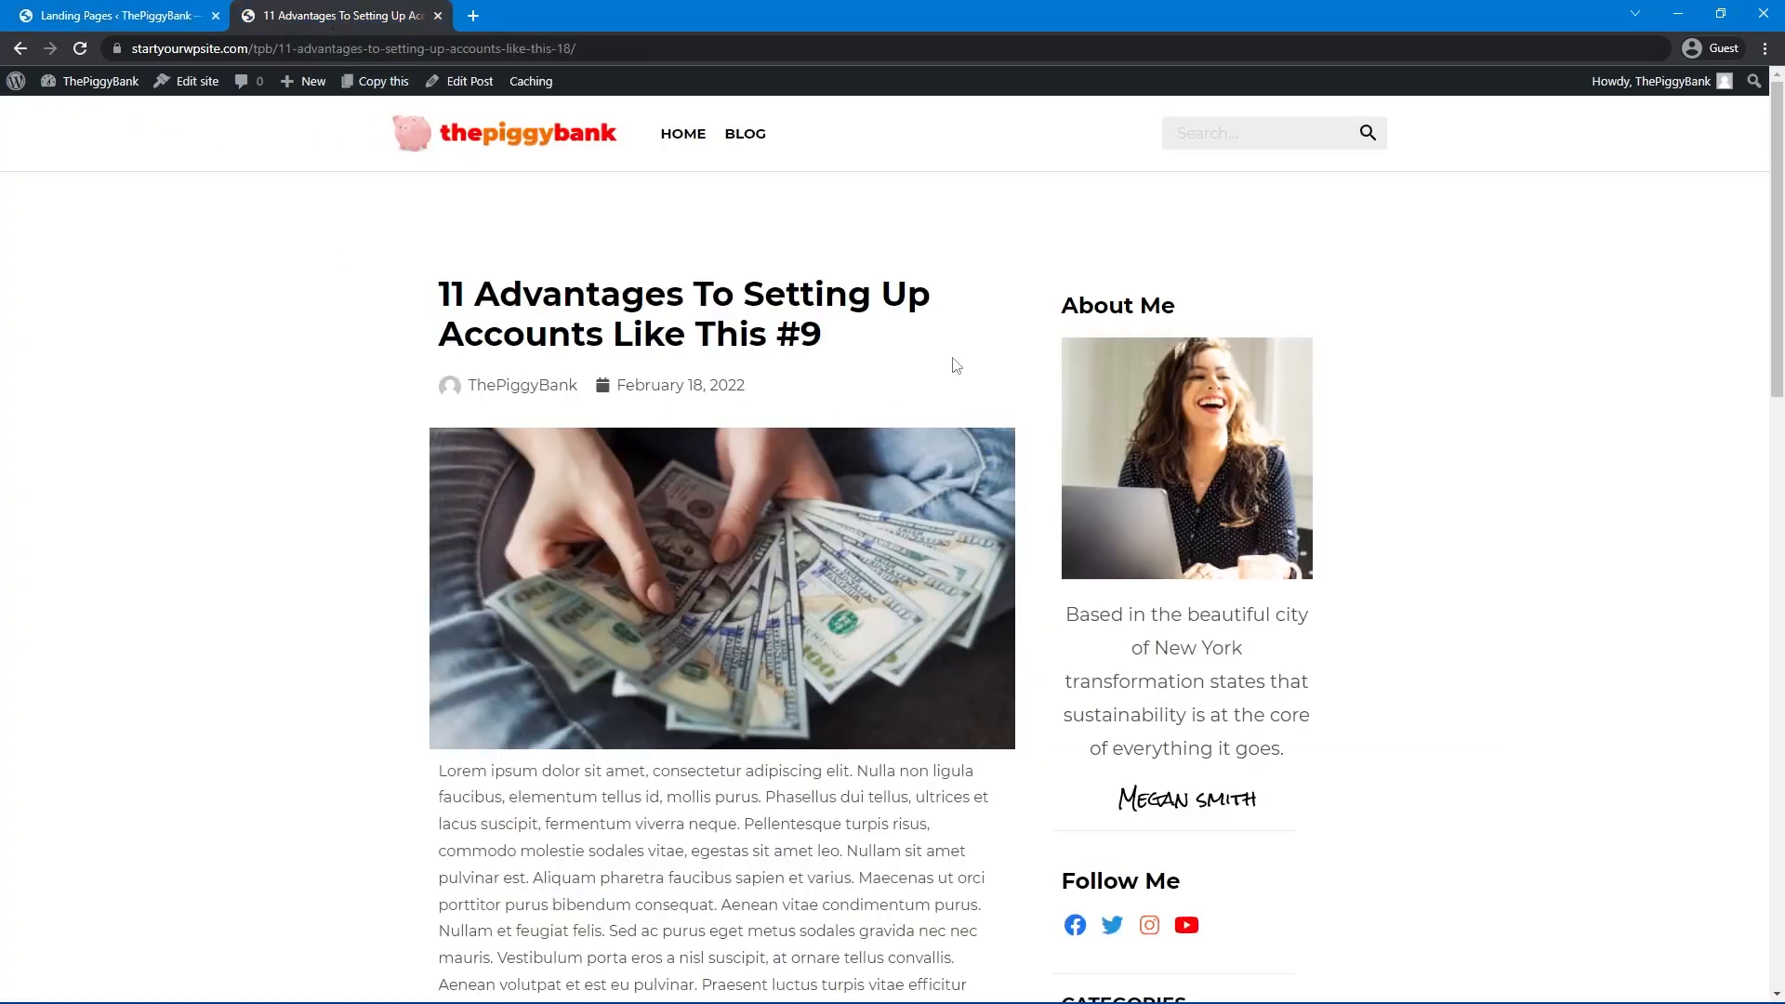
left_click(135, 26)
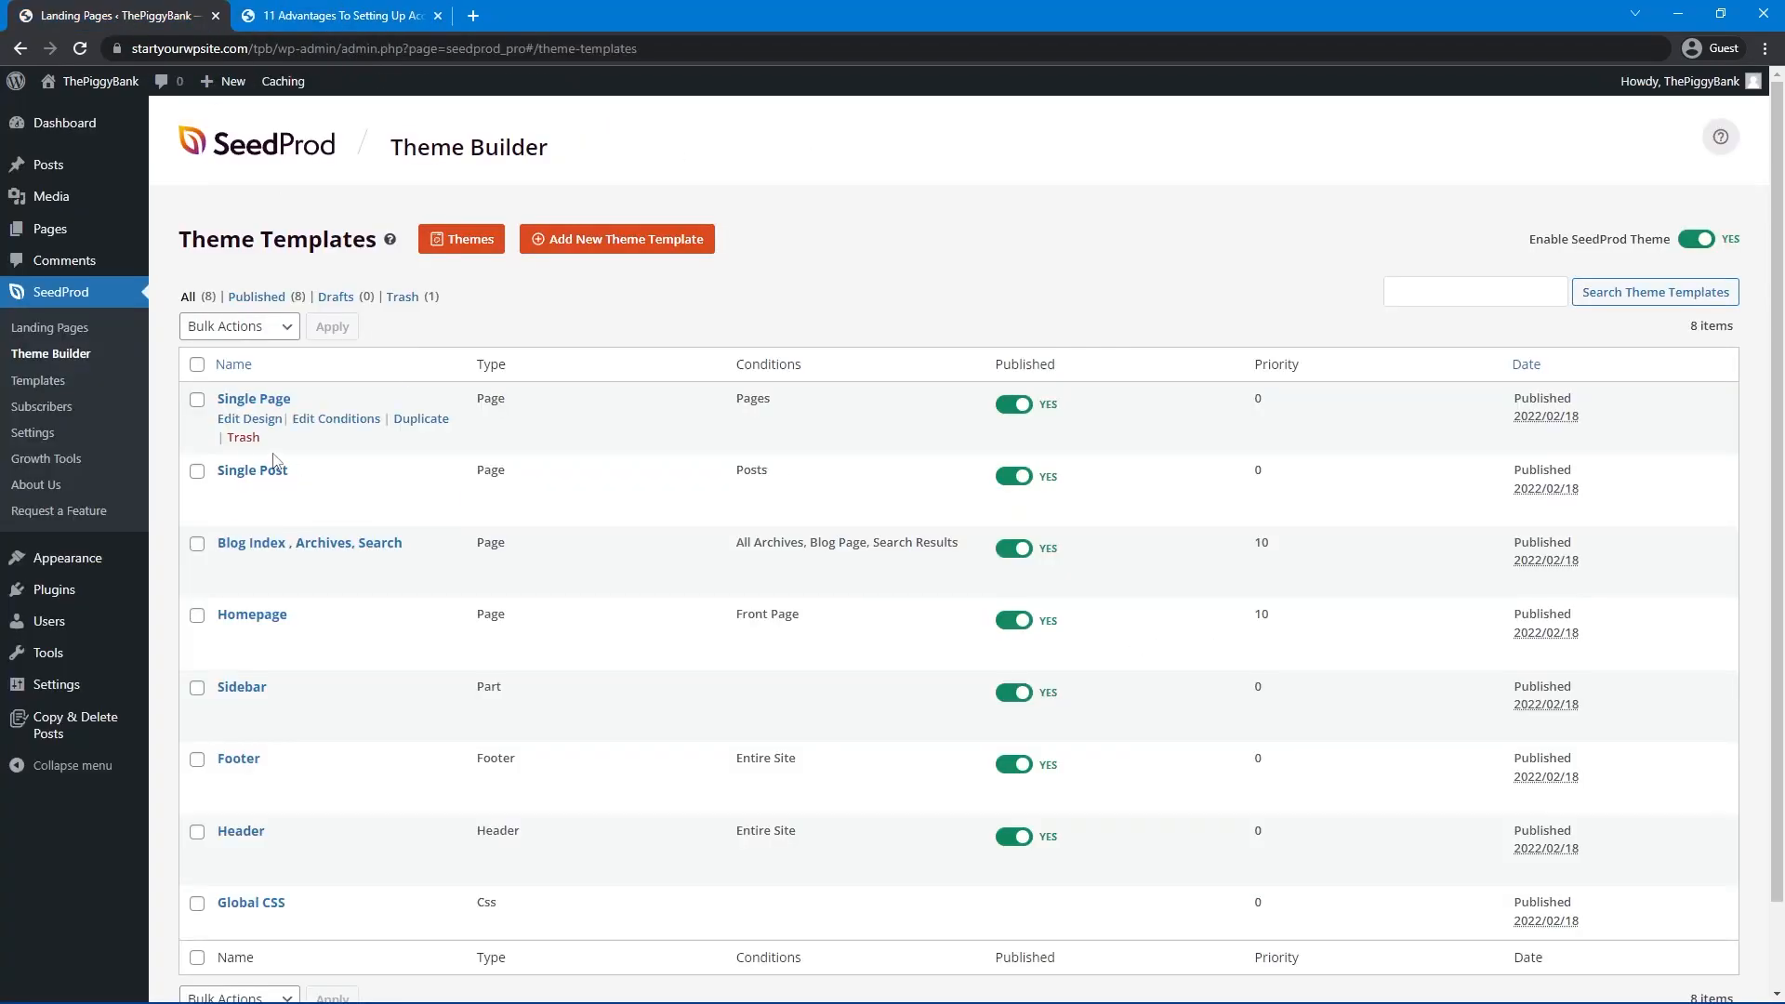
left_click(254, 493)
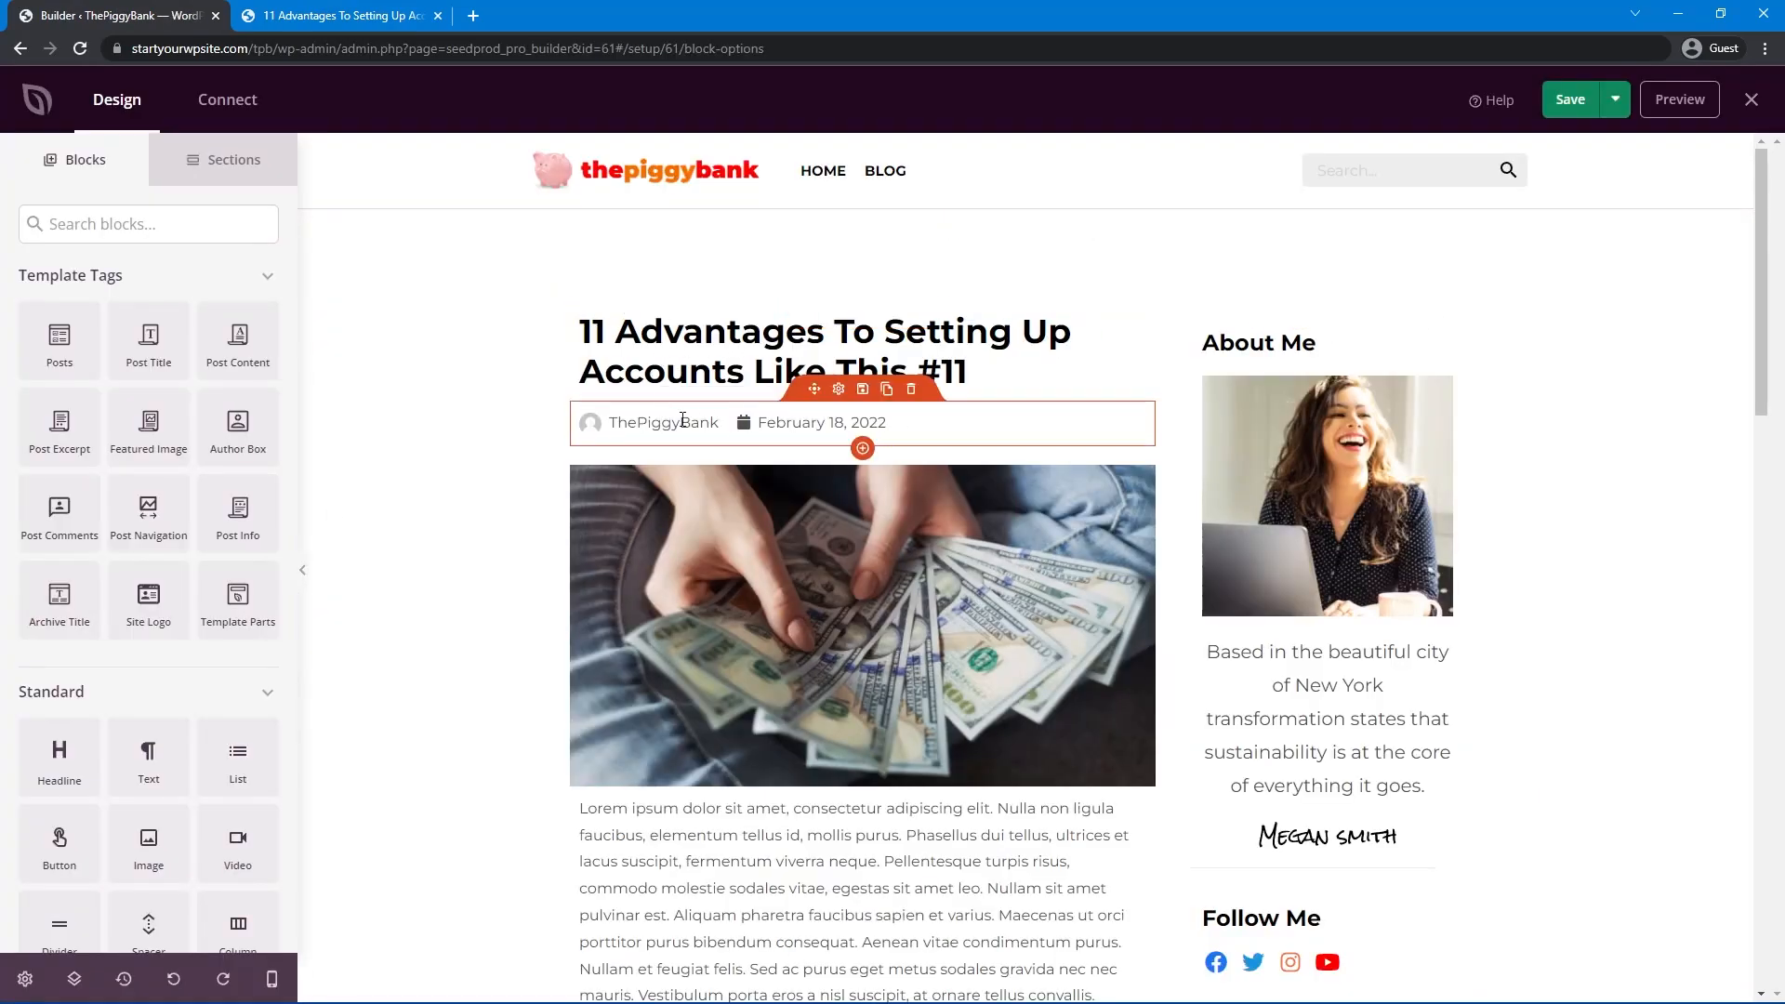
left_click(911, 389)
left_click(824, 554)
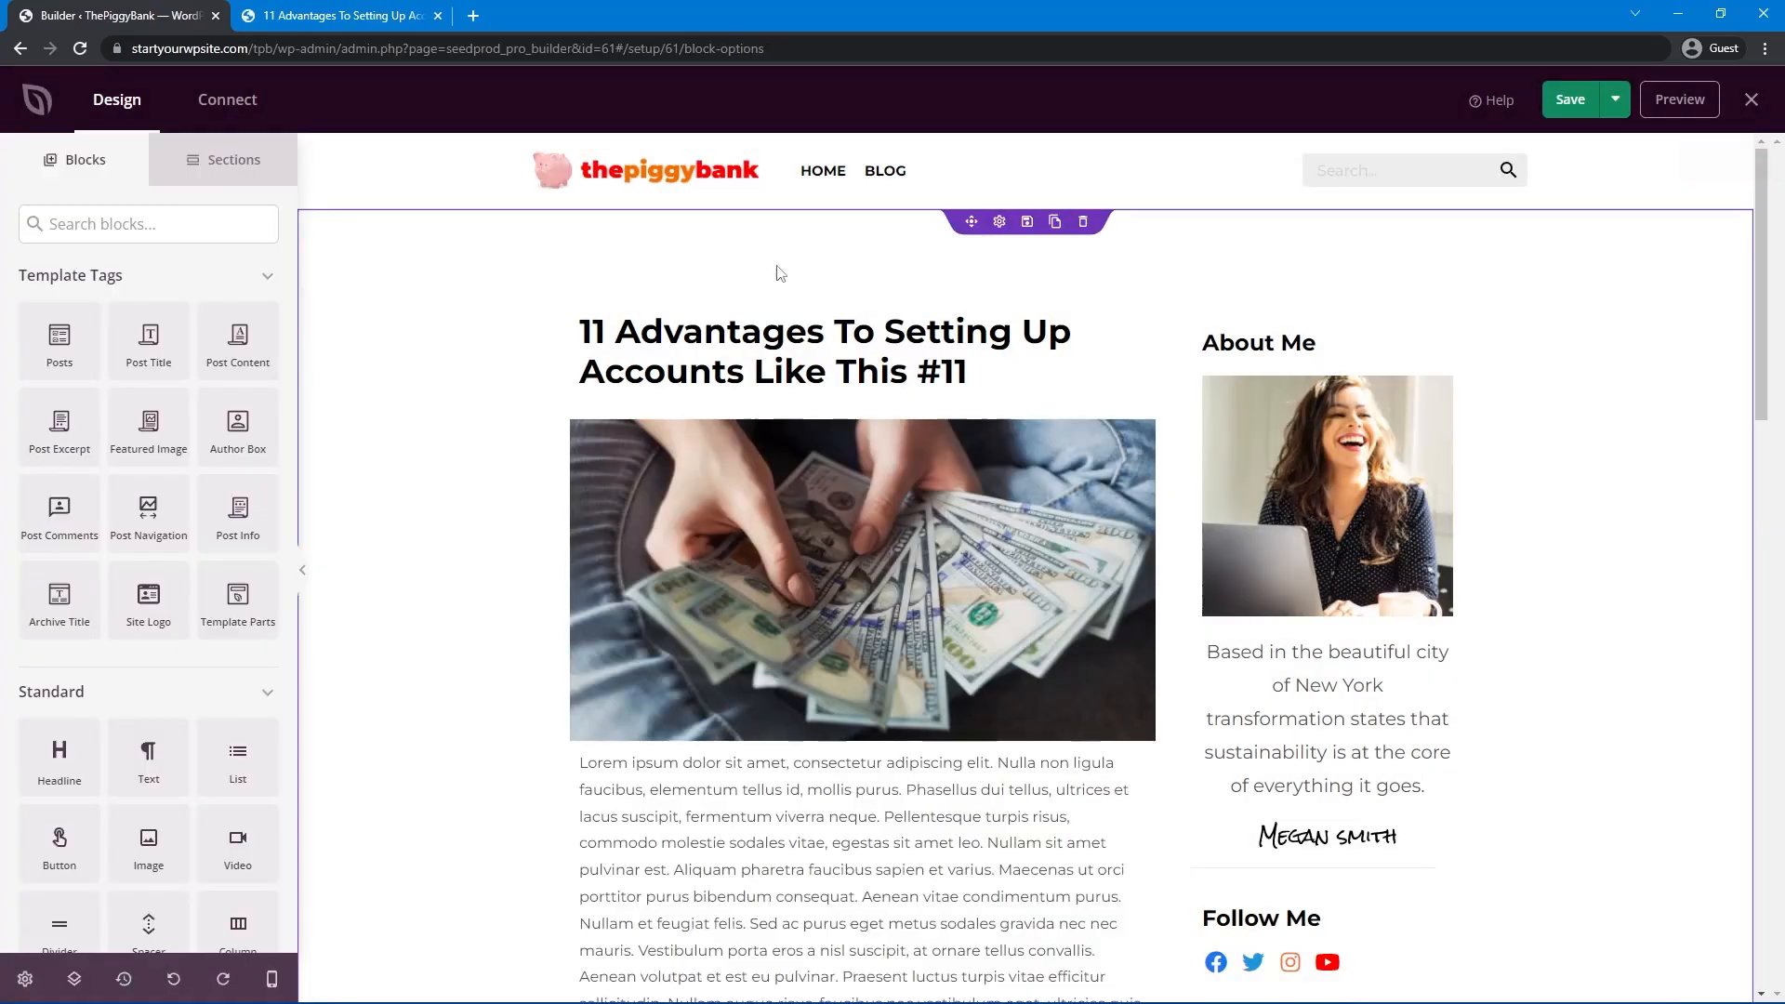
Set the post section's padding to 30 at the top and 50 at the bottom.
left_click(998, 221)
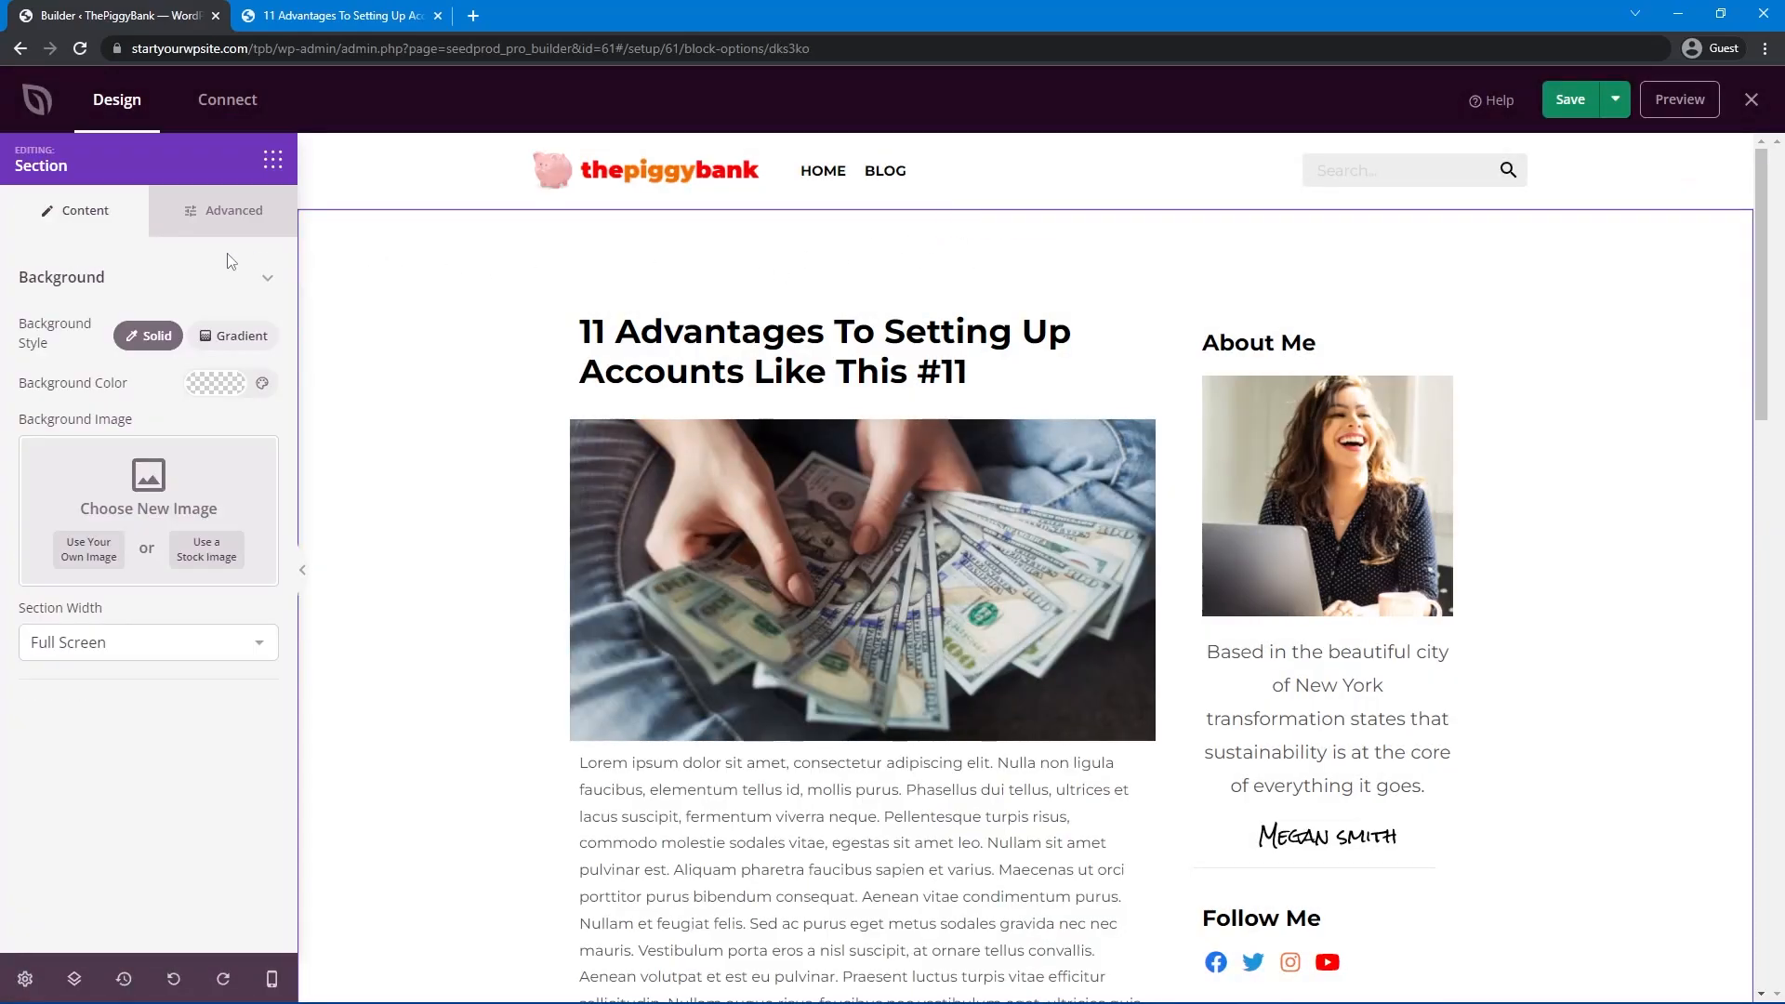
left_click(214, 223)
left_click(84, 461)
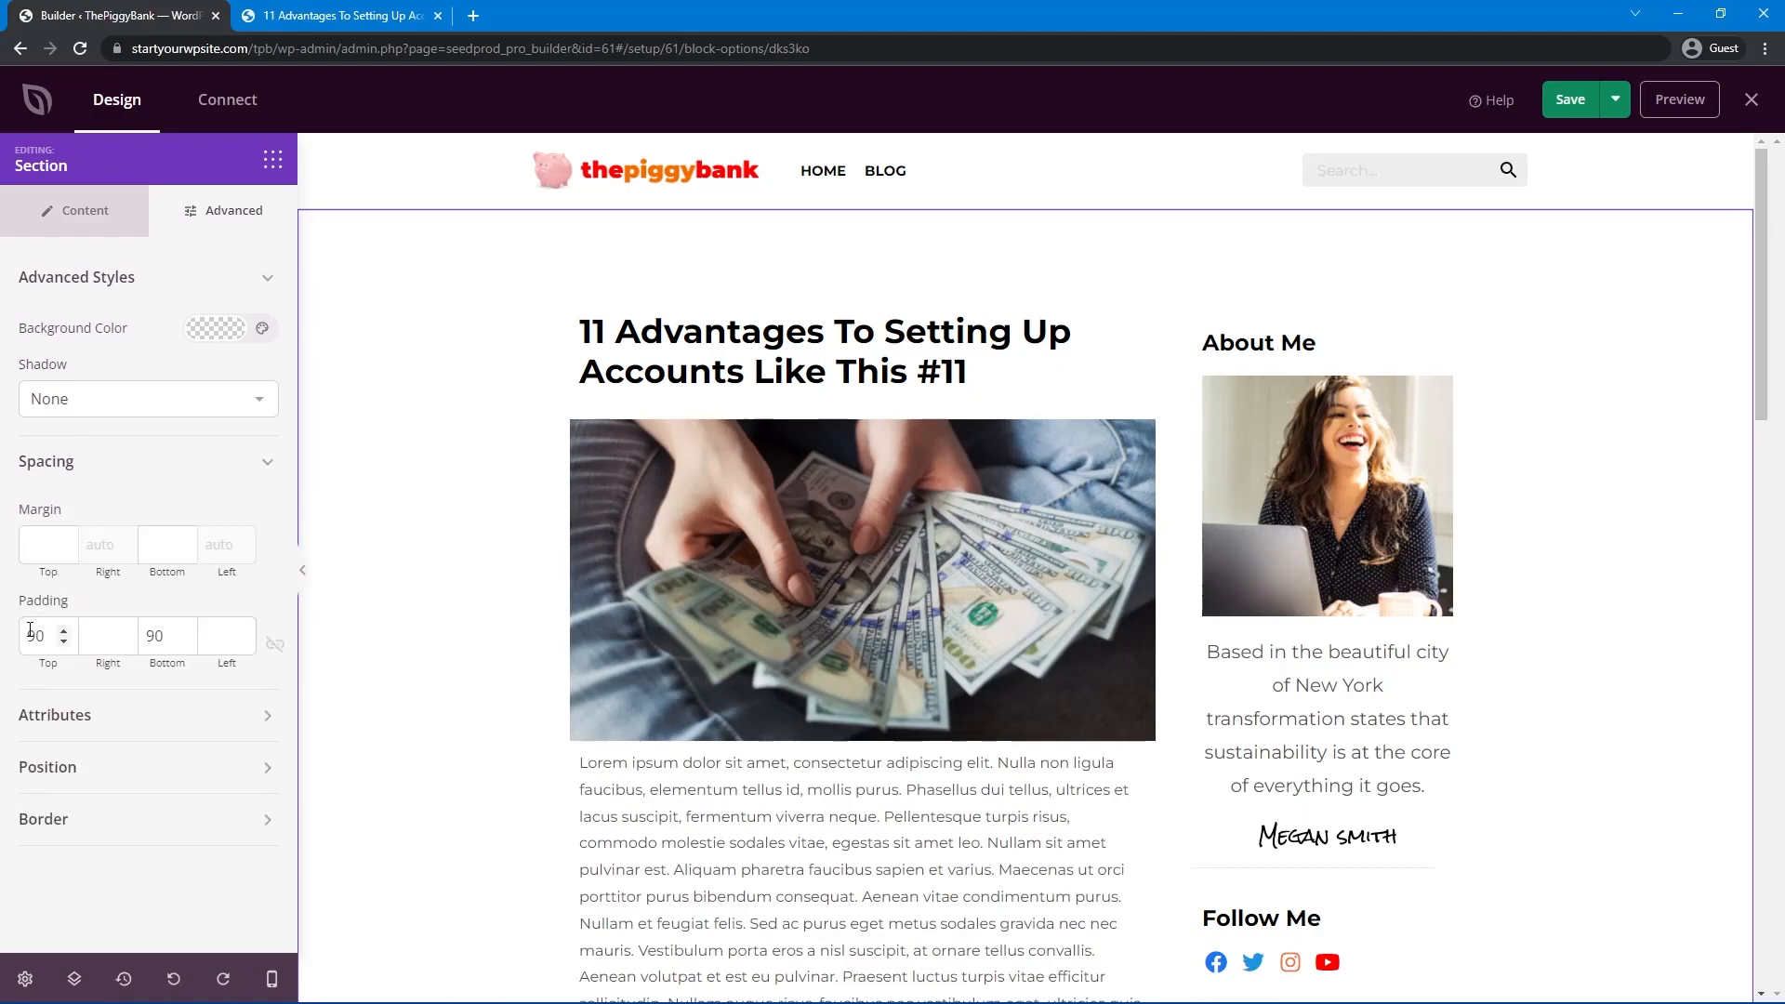
type("5")
left_click_drag(157, 636, 147, 636)
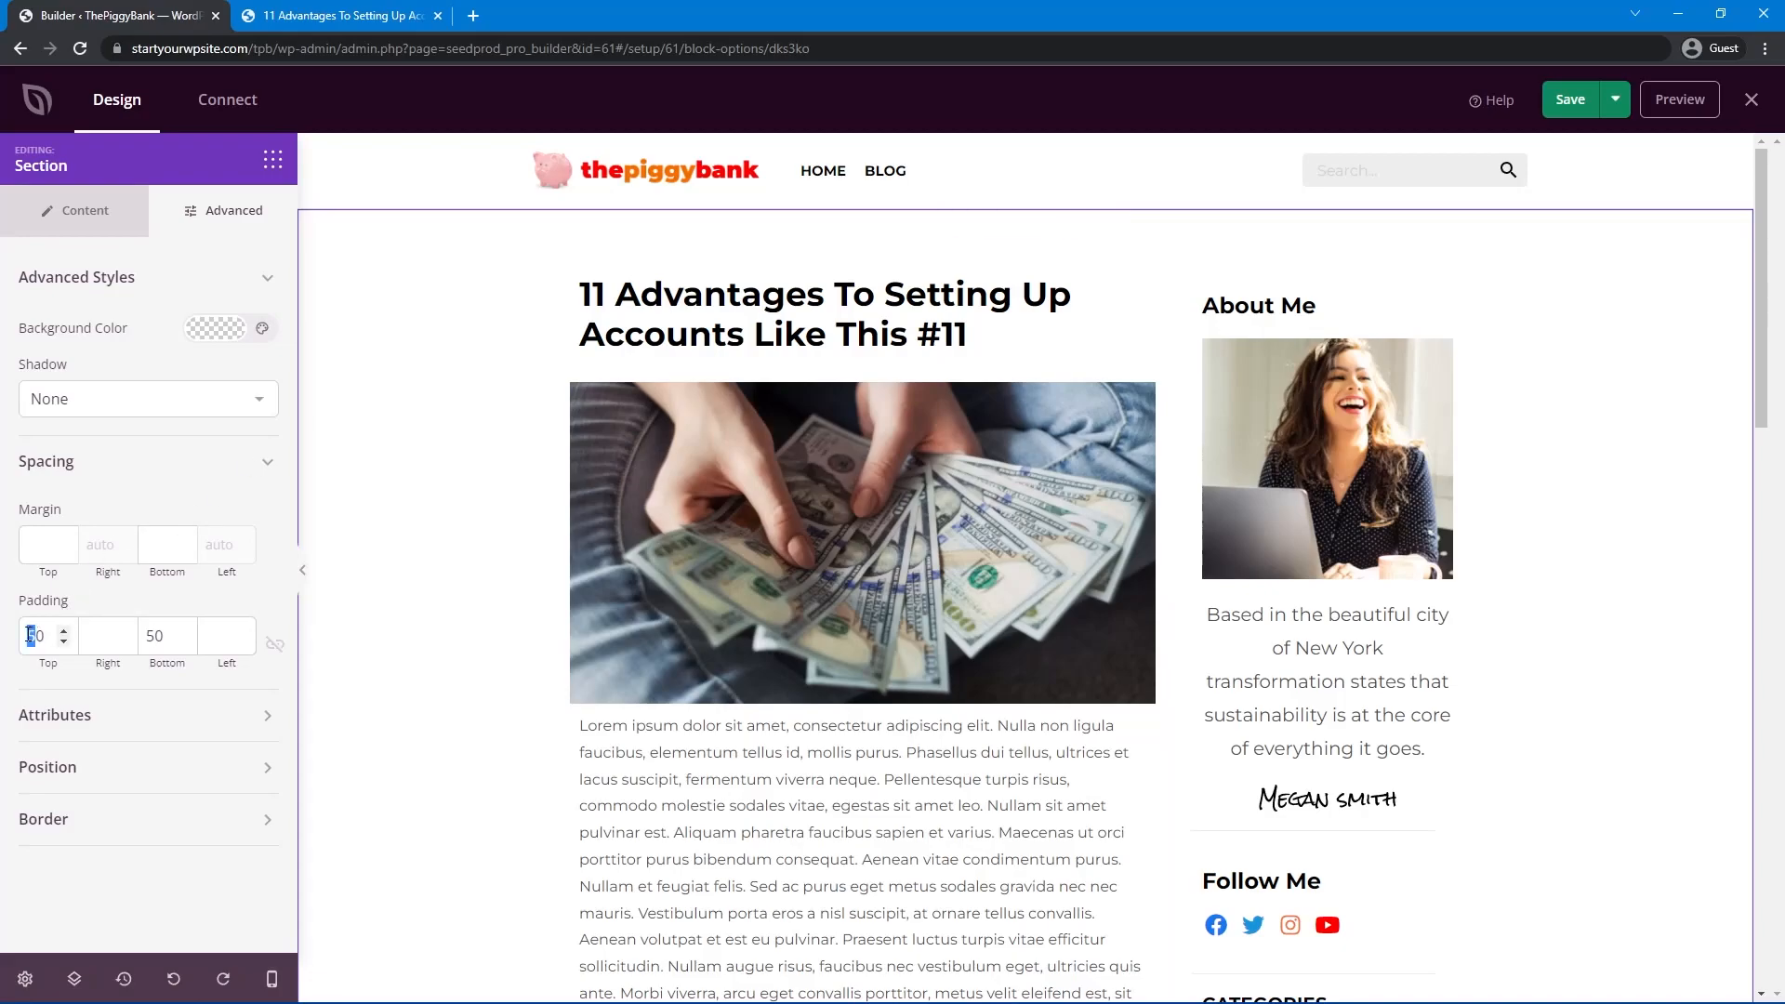
type("3")
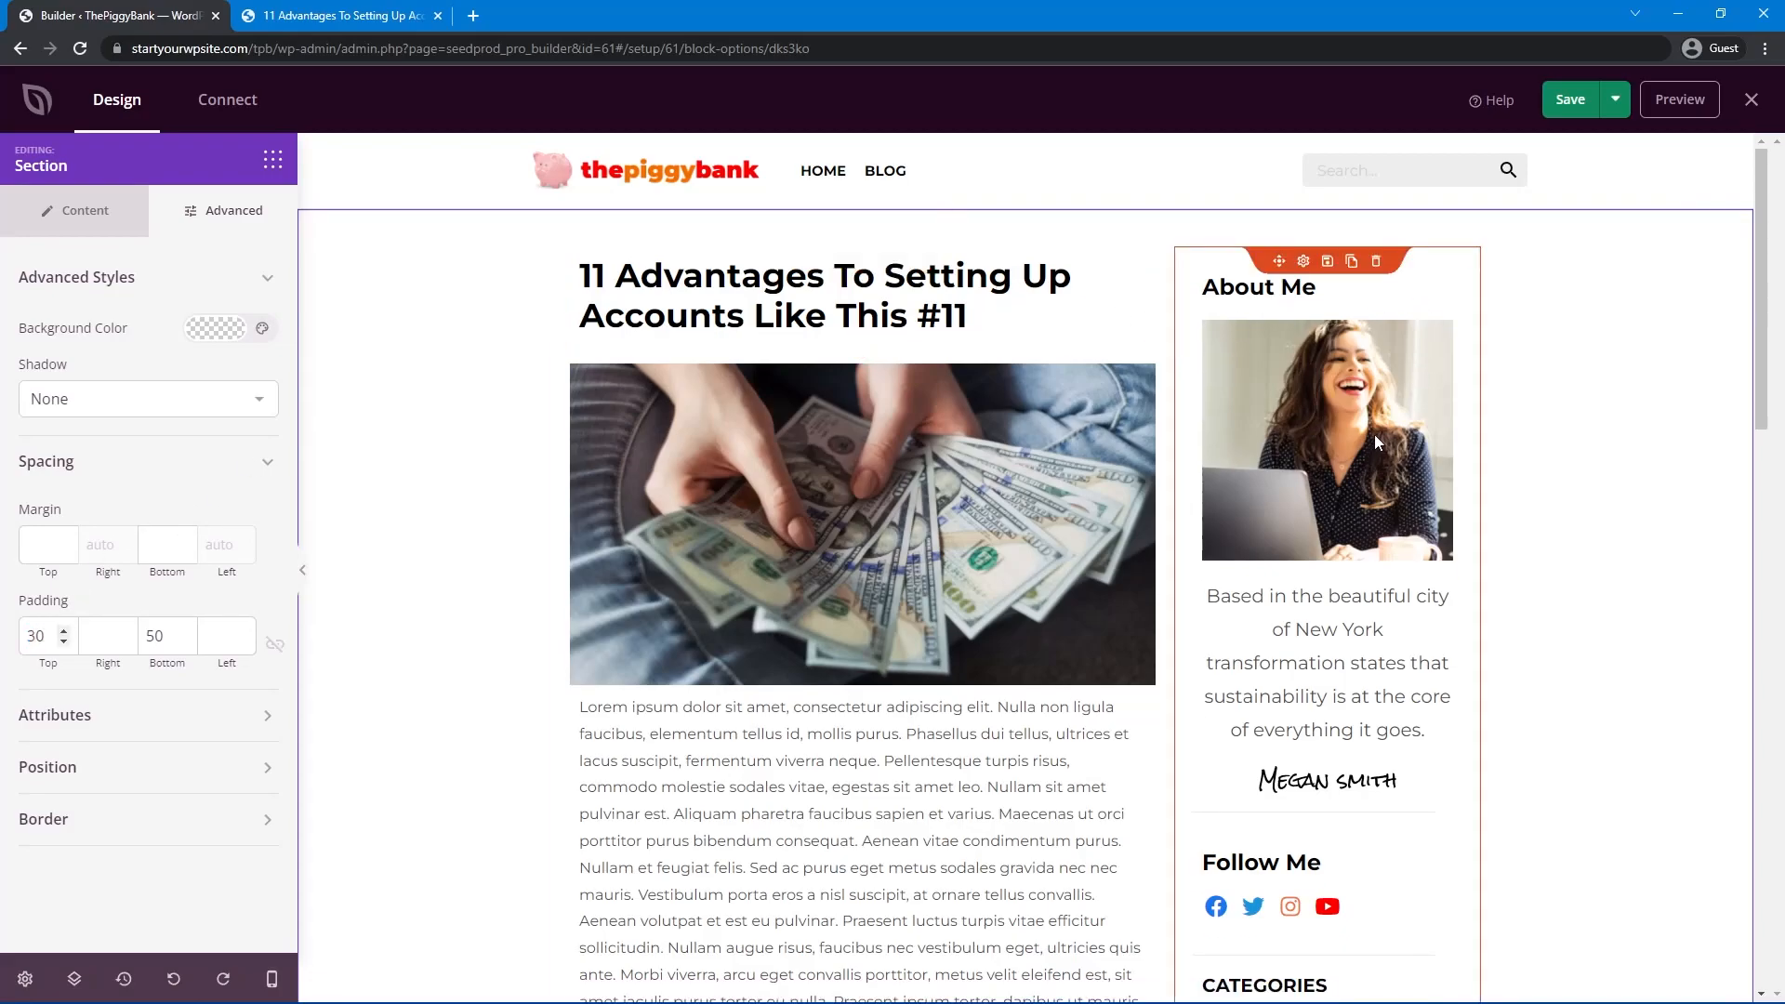
Delete the About Me sidebar block beside the post and add a Posts block in its place.
left_click(1376, 262)
key("Return")
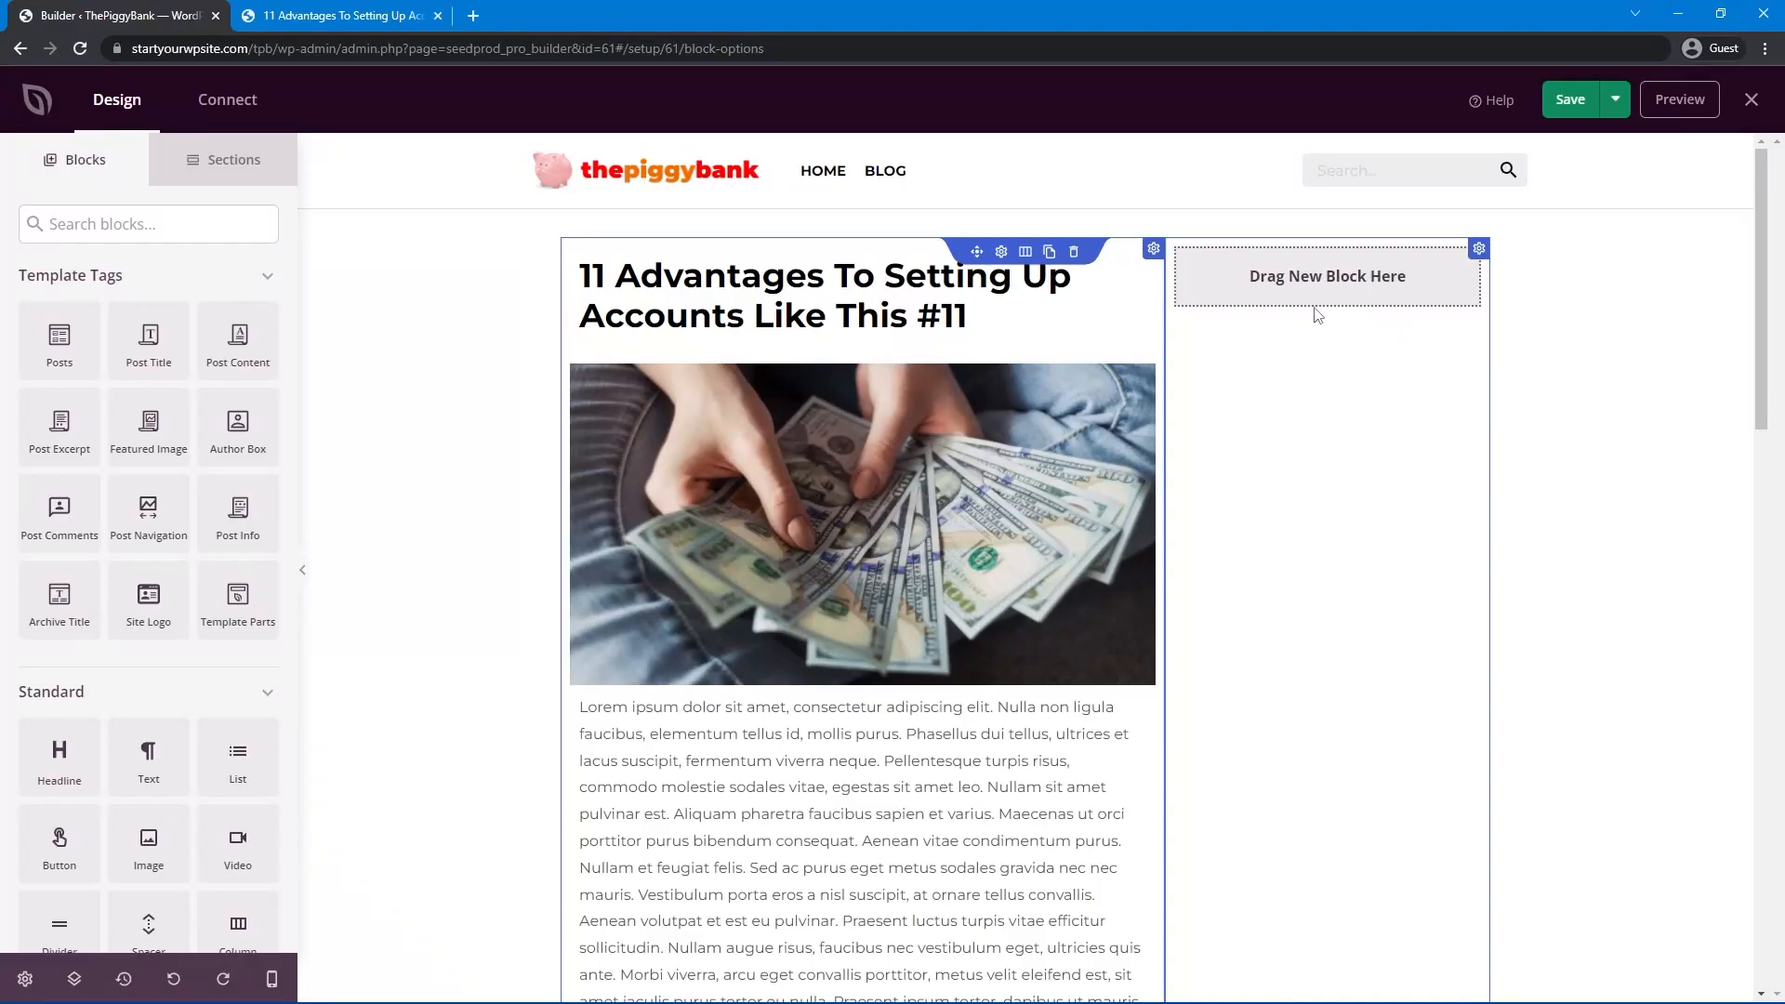
left_click_drag(59, 339, 1330, 279)
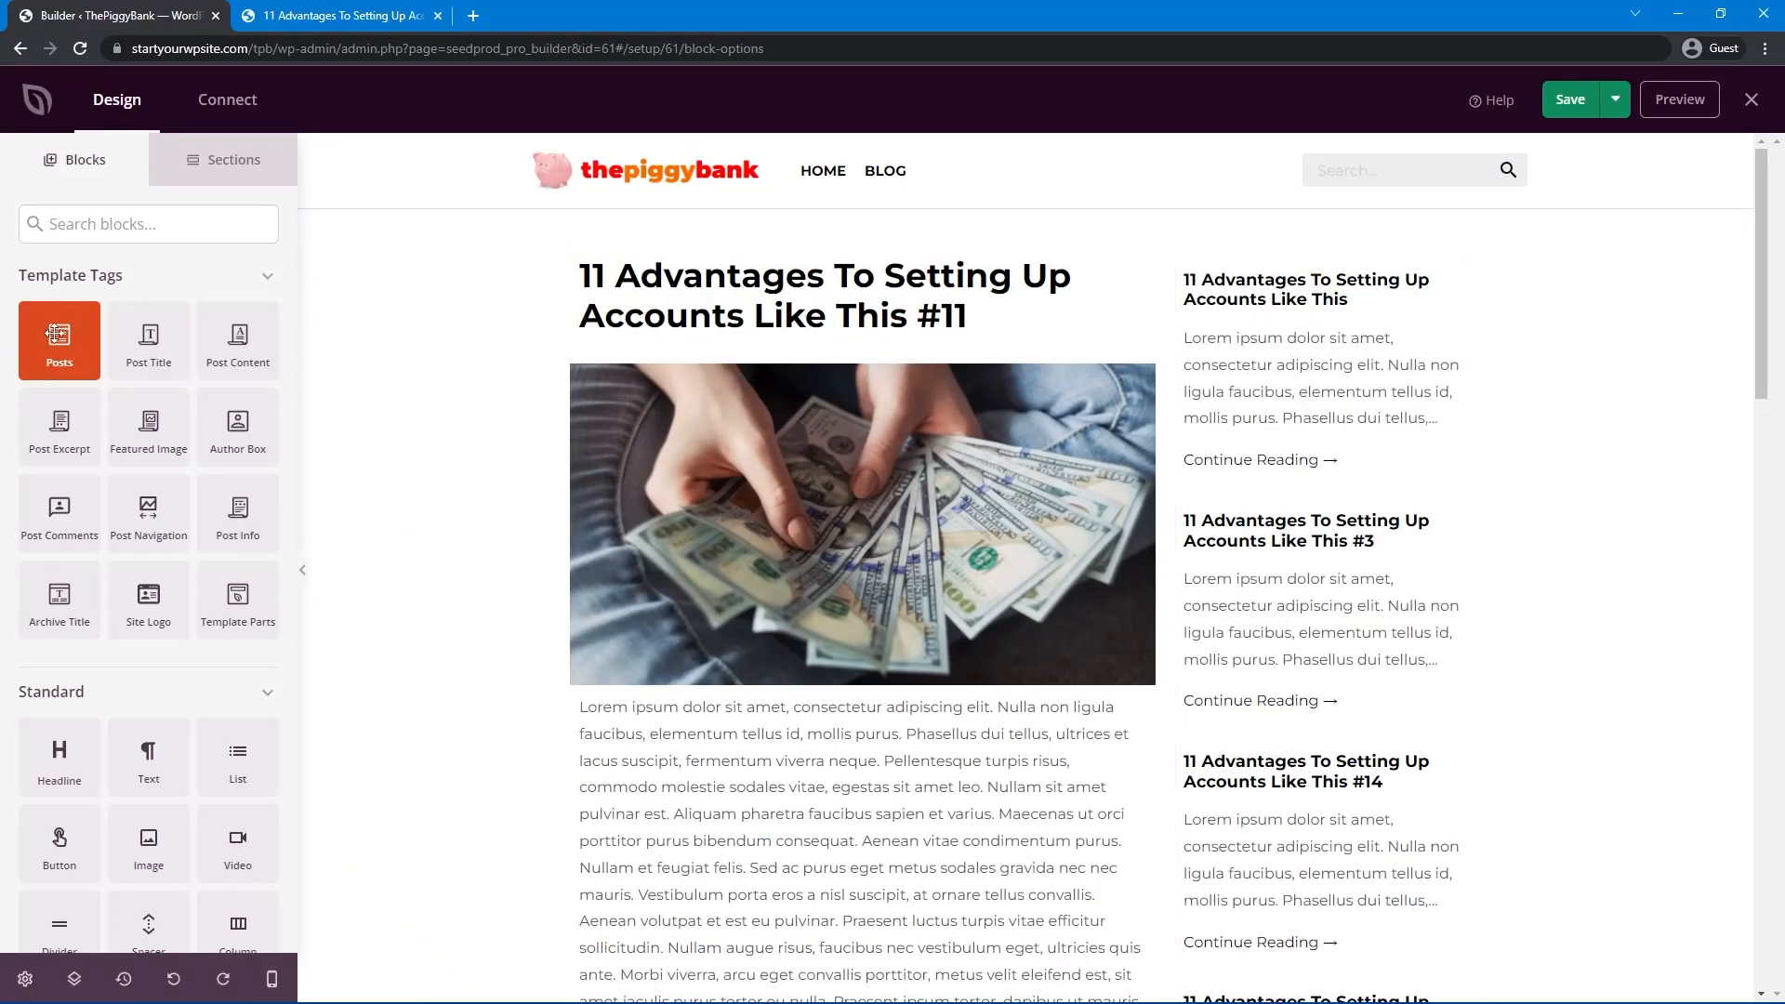
Keep the new Posts block's query type as Custom and include only the Posts post type.
left_click(1306, 284)
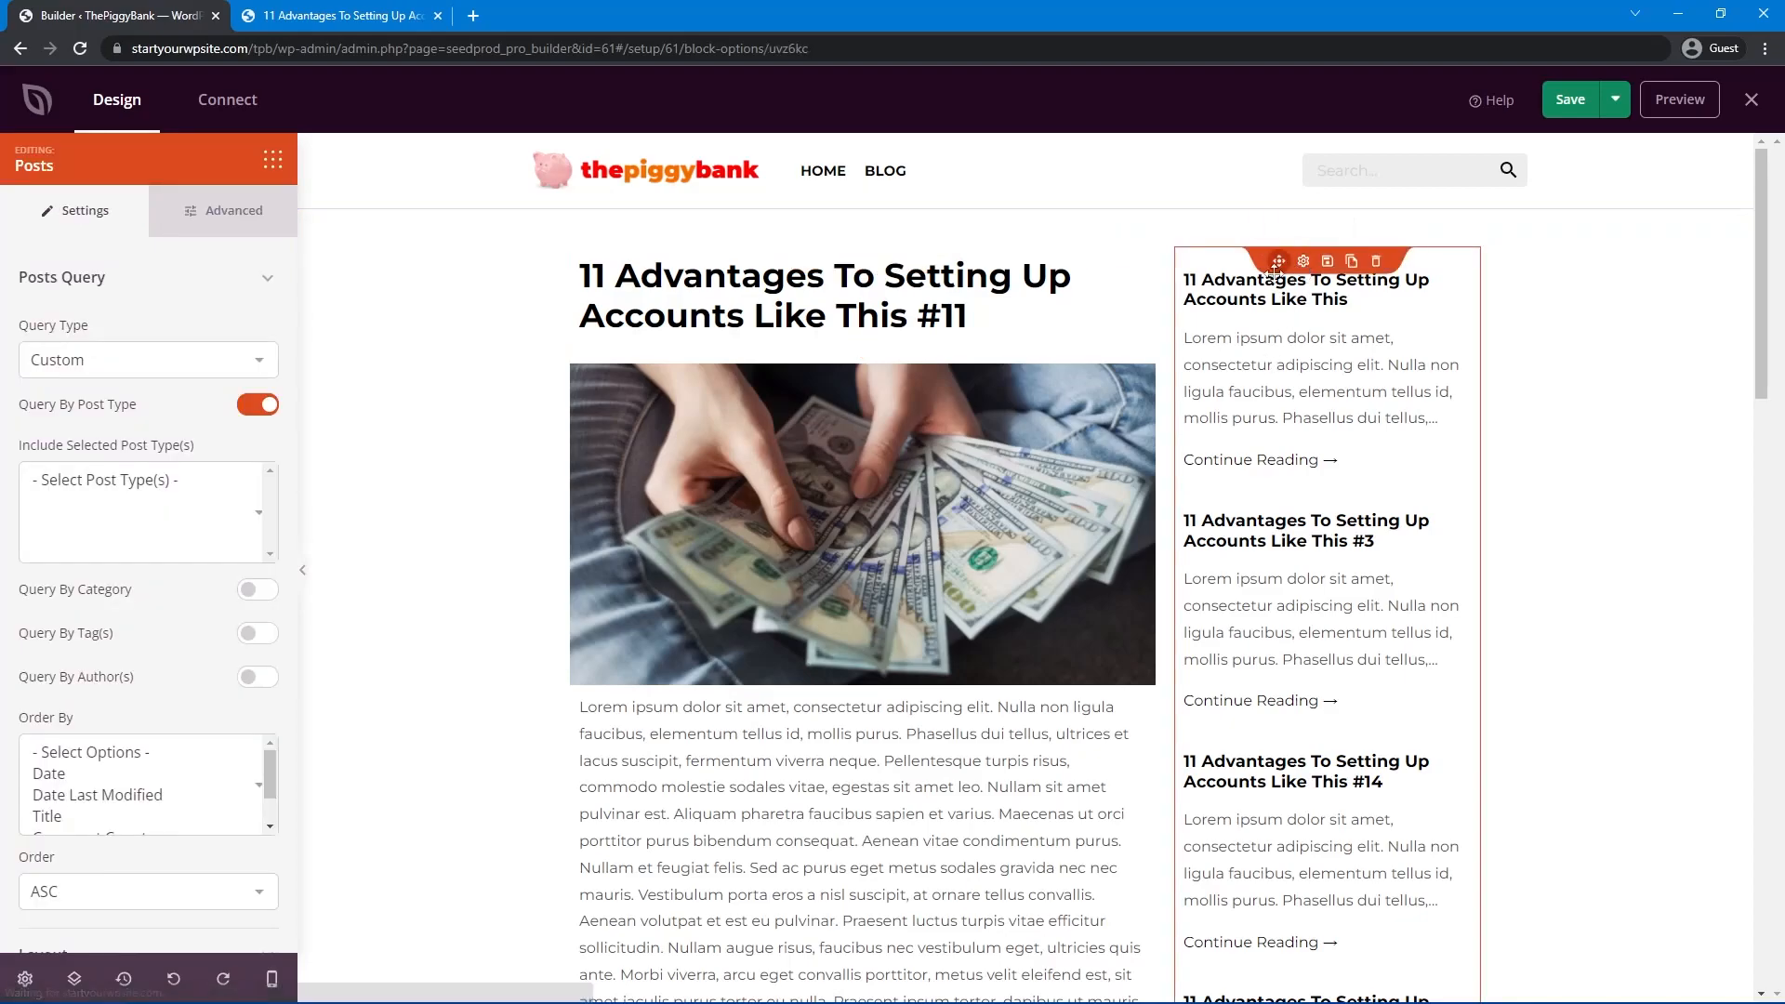
left_click(81, 358)
left_click(75, 407)
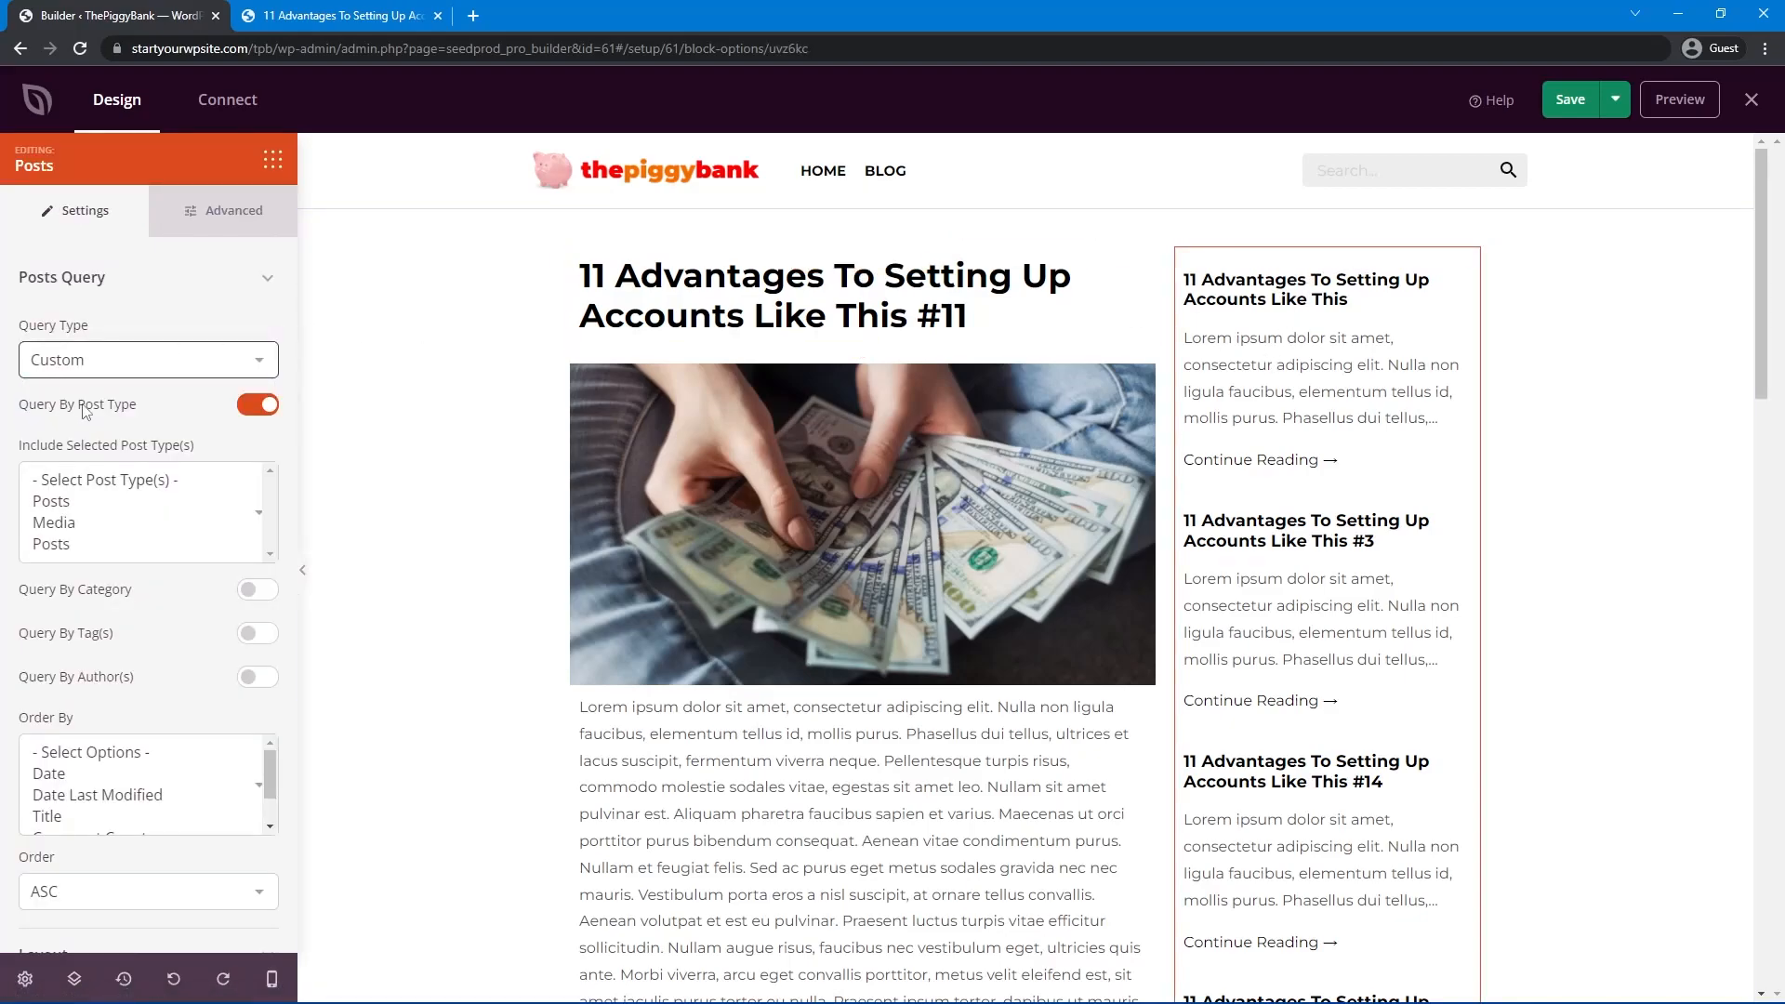
left_click(54, 504)
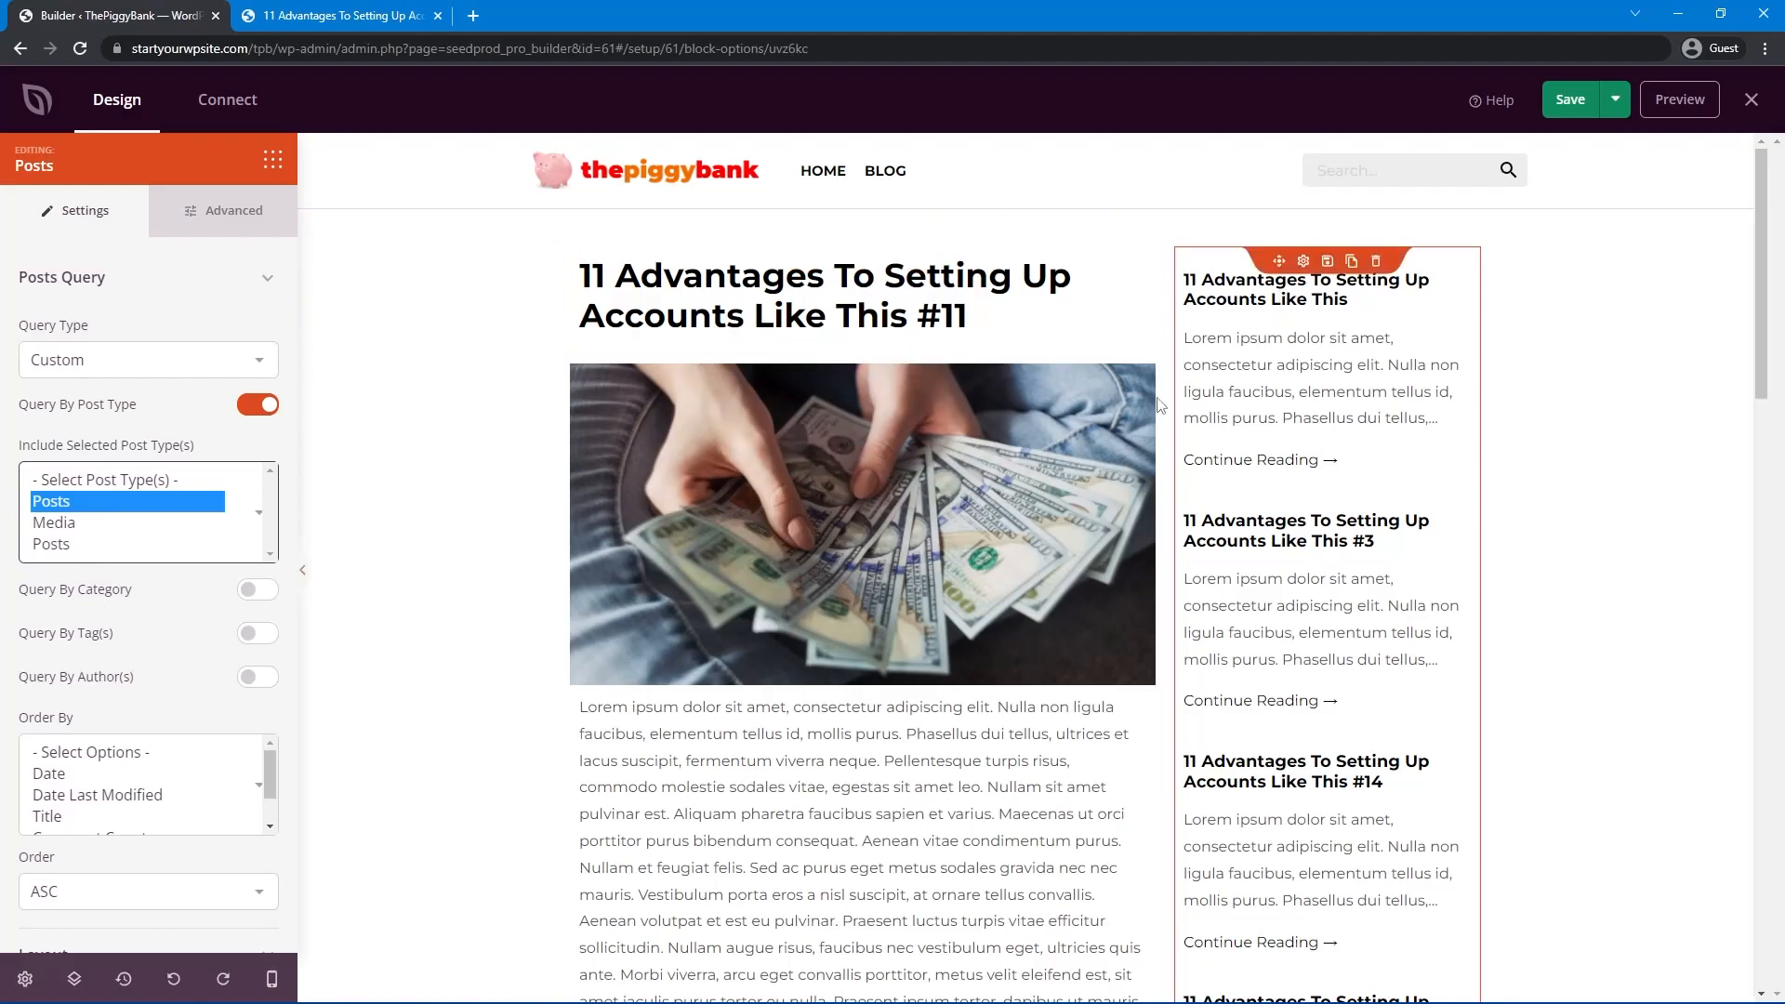
Limit the sidebar Posts block to 3 posts, show the feature images and hide the read more link.
scroll(151, 638, "down", 6)
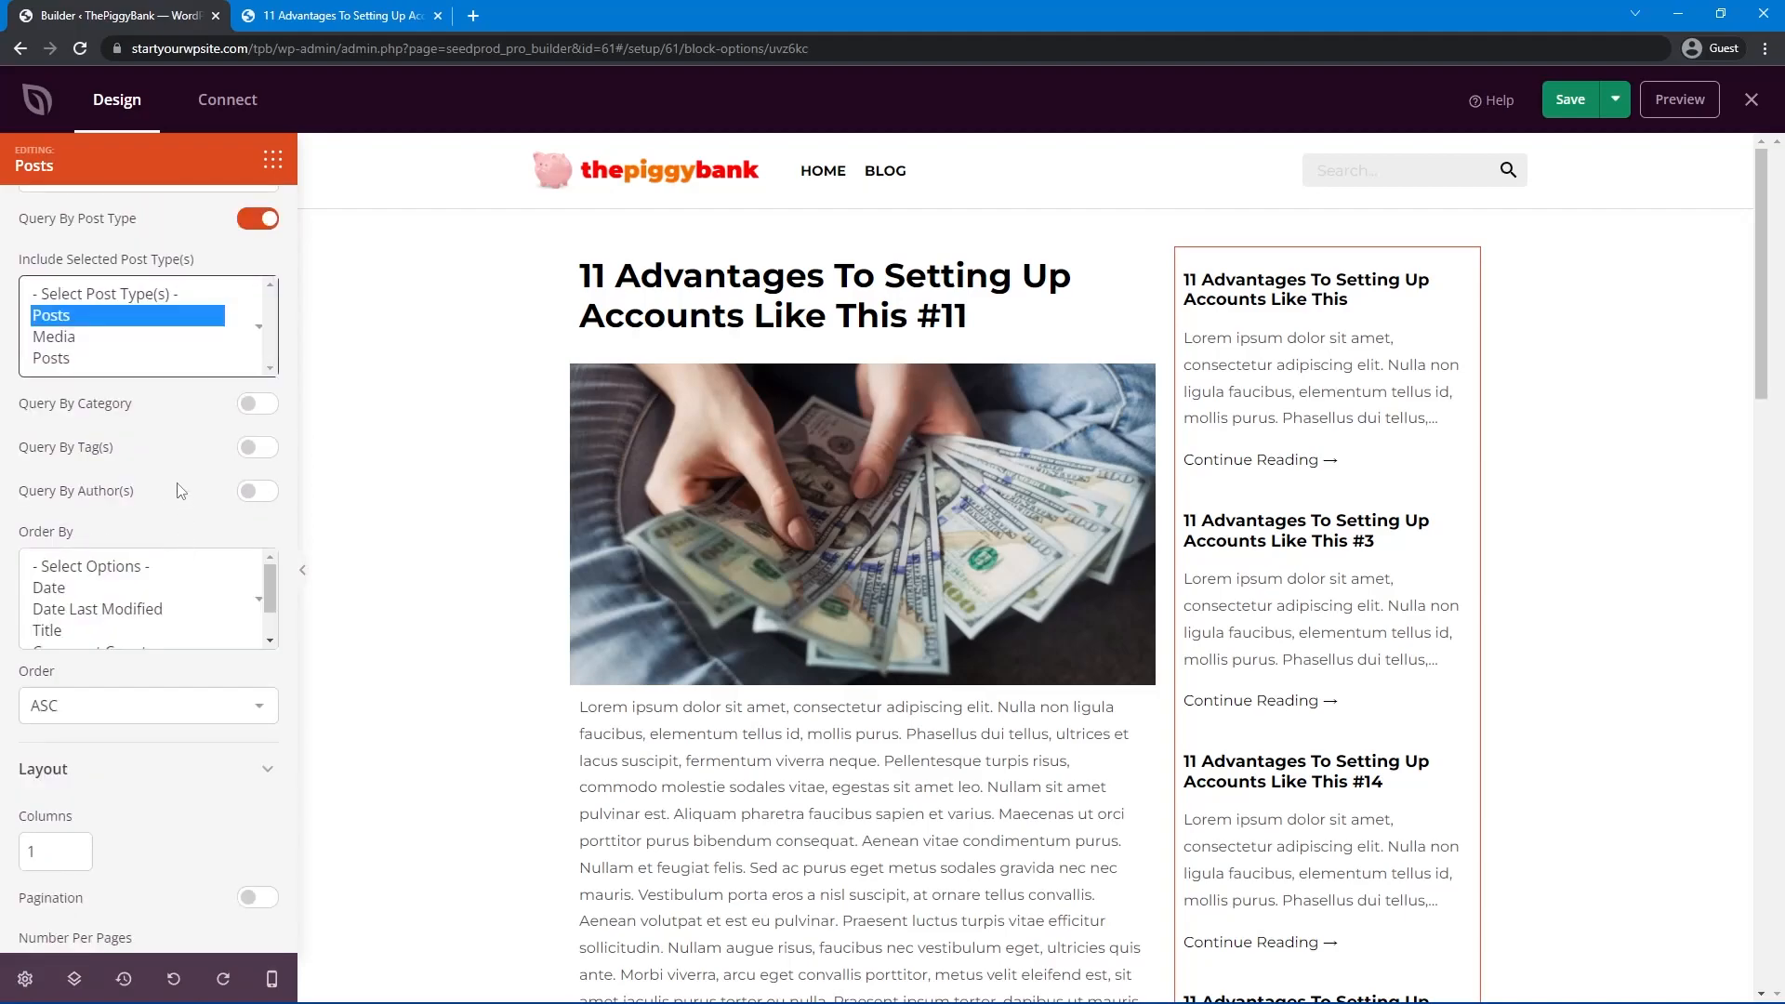
double_click(39, 603)
left_click(192, 605)
scroll(182, 465, "down", 1)
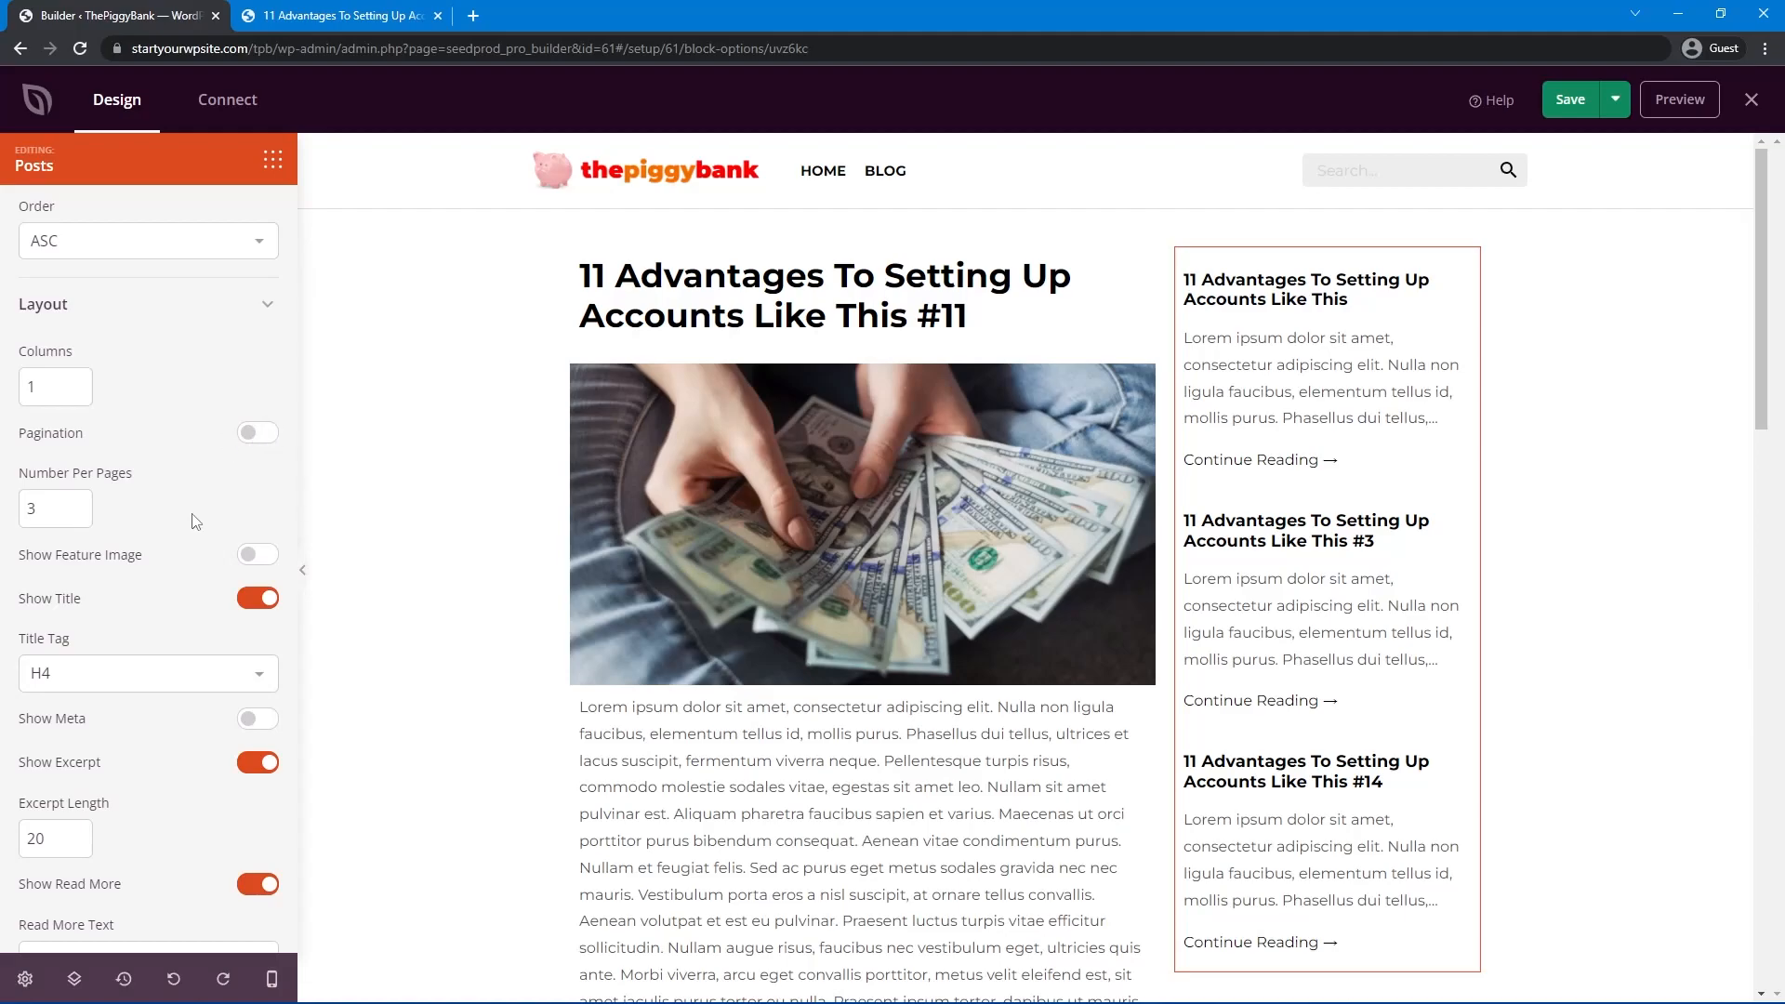
scroll(192, 521, "down", 1)
left_click(247, 487)
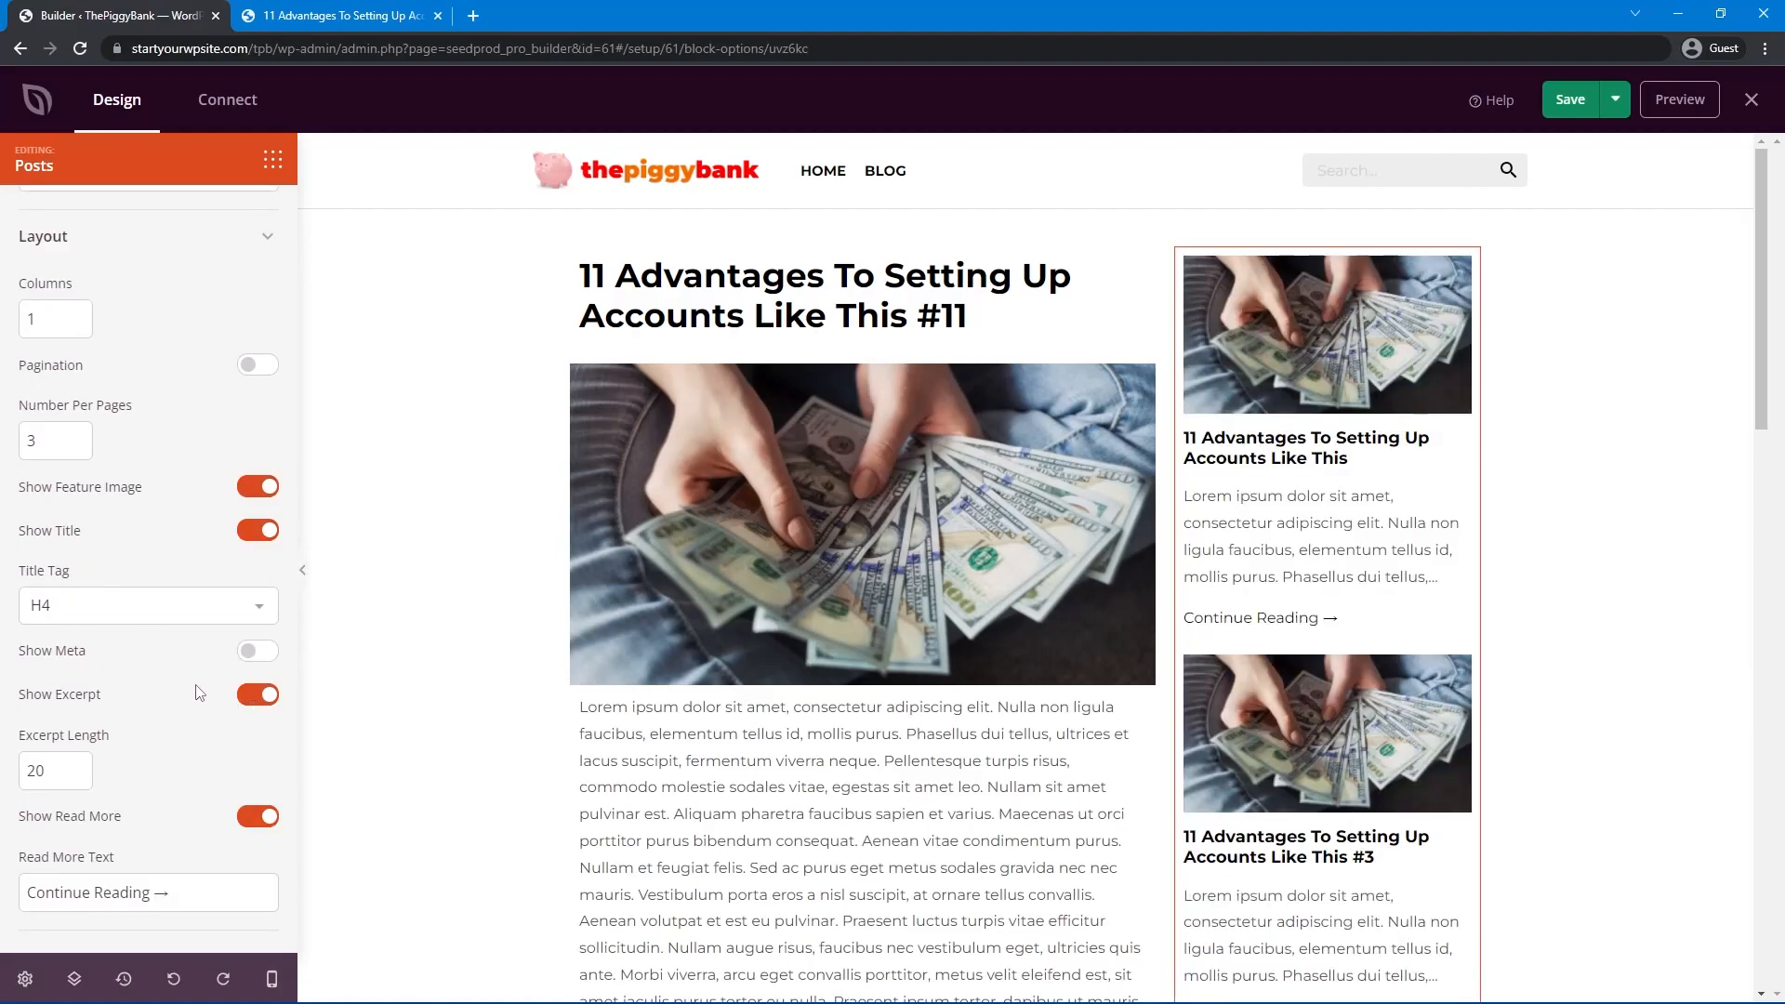
left_click(259, 817)
scroll(225, 542, "up", 10)
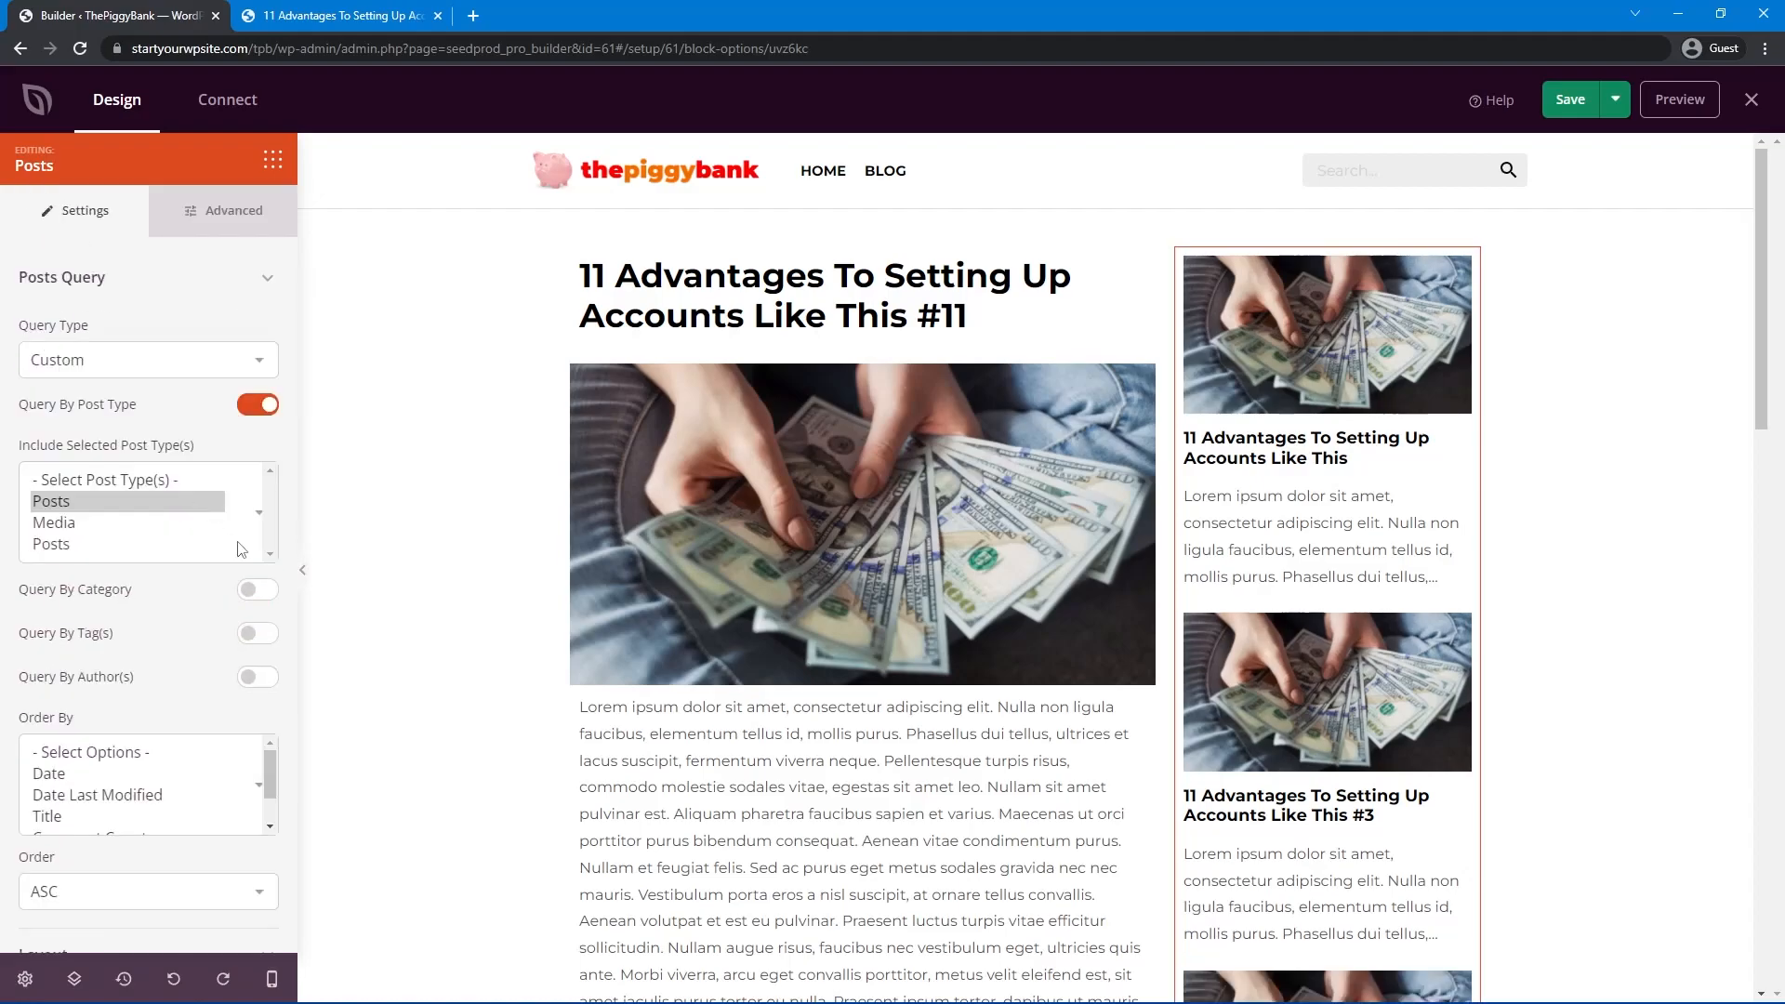
Give the sidebar posts inner padding, a shadow and a light solid border with a width of 1 on all sides.
left_click(217, 210)
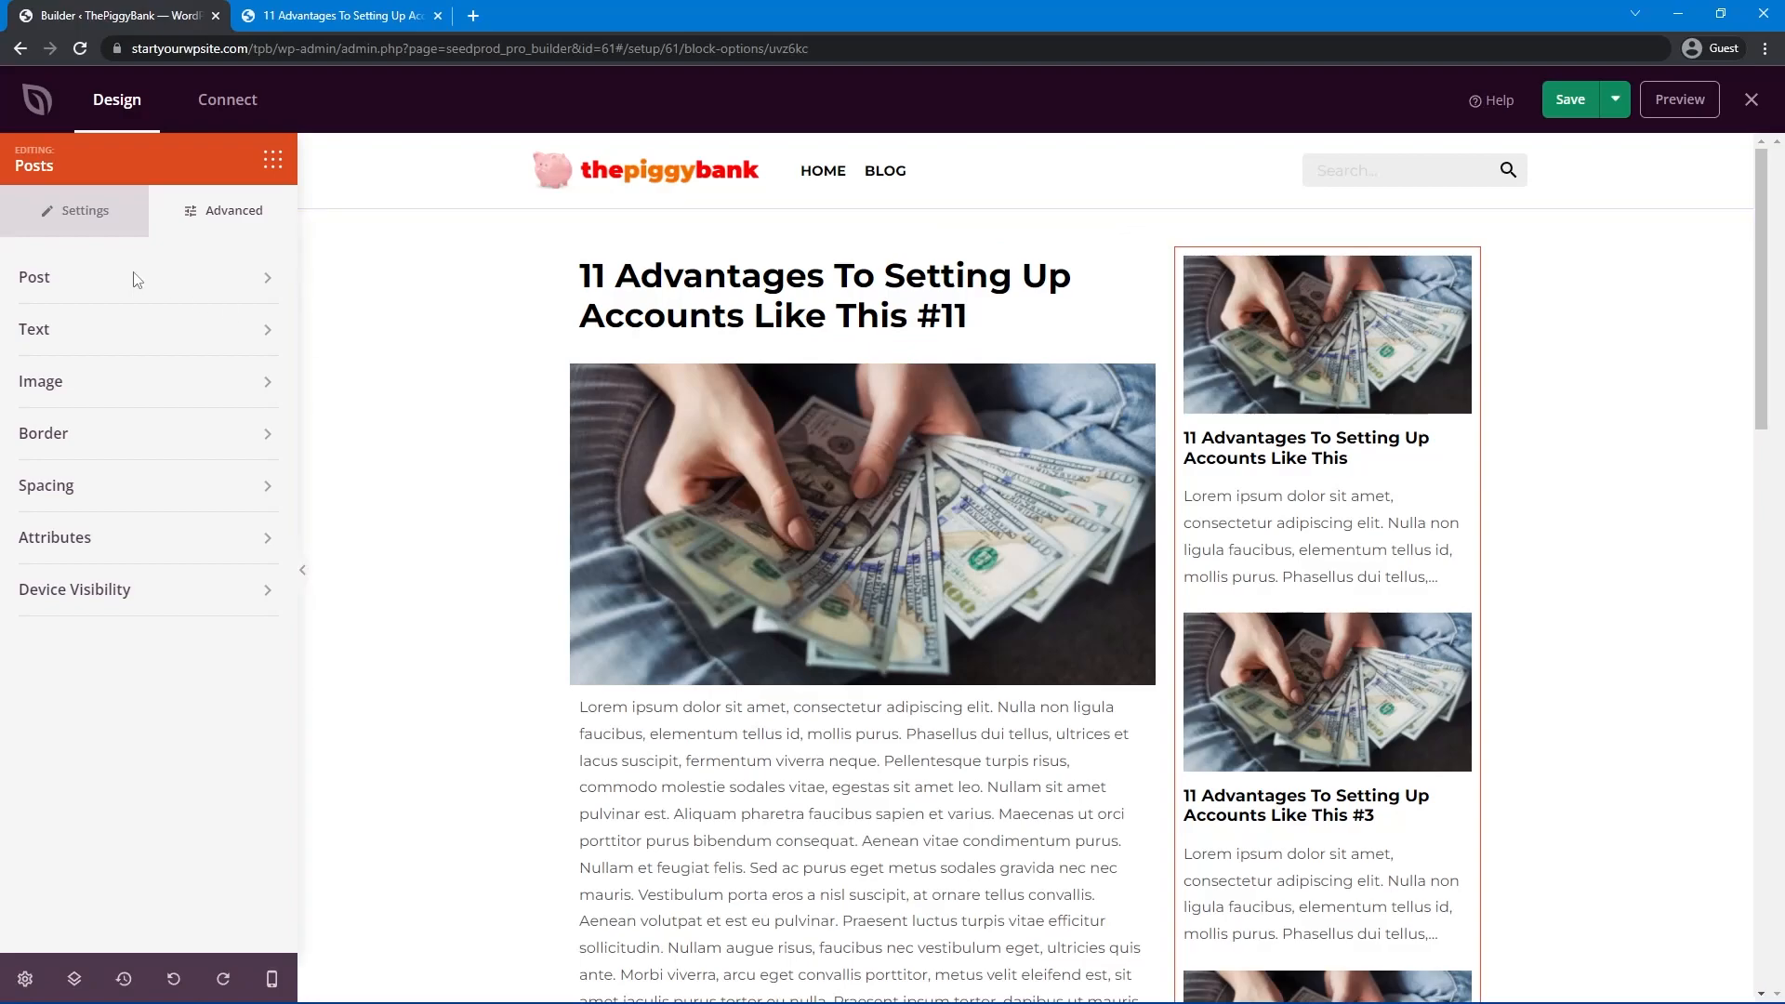
left_click(43, 433)
scroll(1711, 490, "down", 8)
scroll(1711, 490, "up", 8)
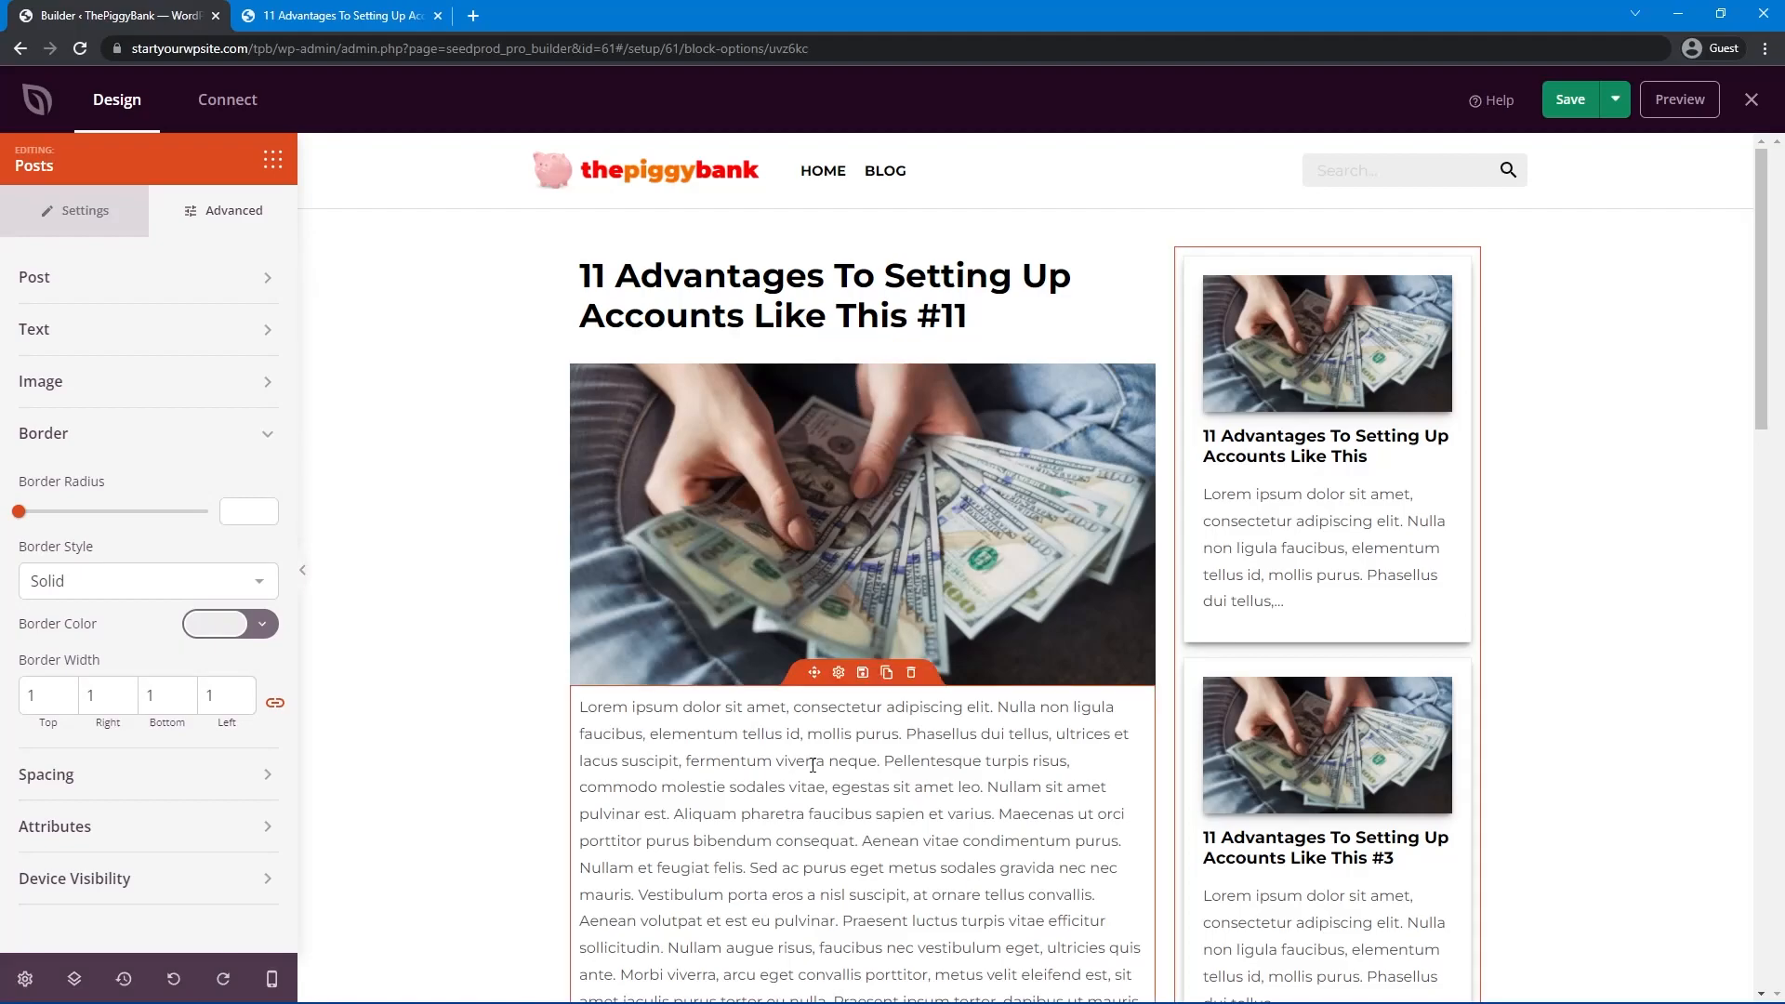
Delete the Post Comments block below the share buttons.
scroll(814, 584, "down", 10)
scroll(825, 518, "down", 2)
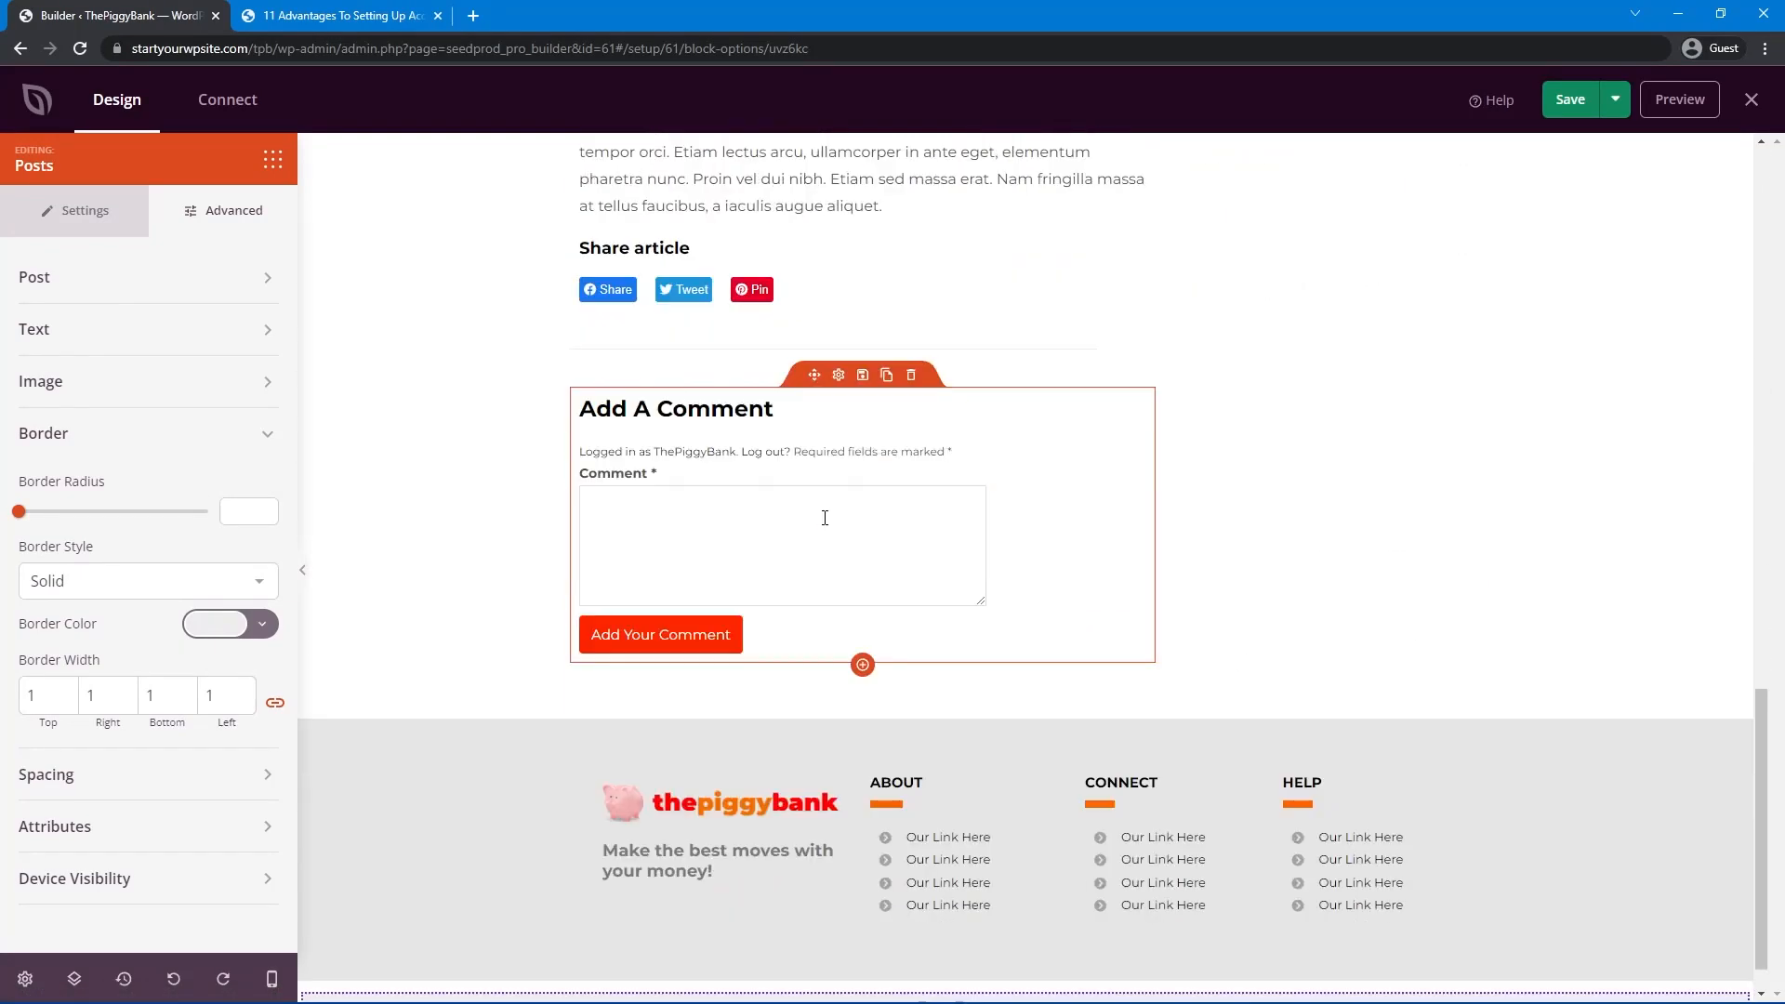
scroll(893, 593, "up", 1)
left_click(911, 465)
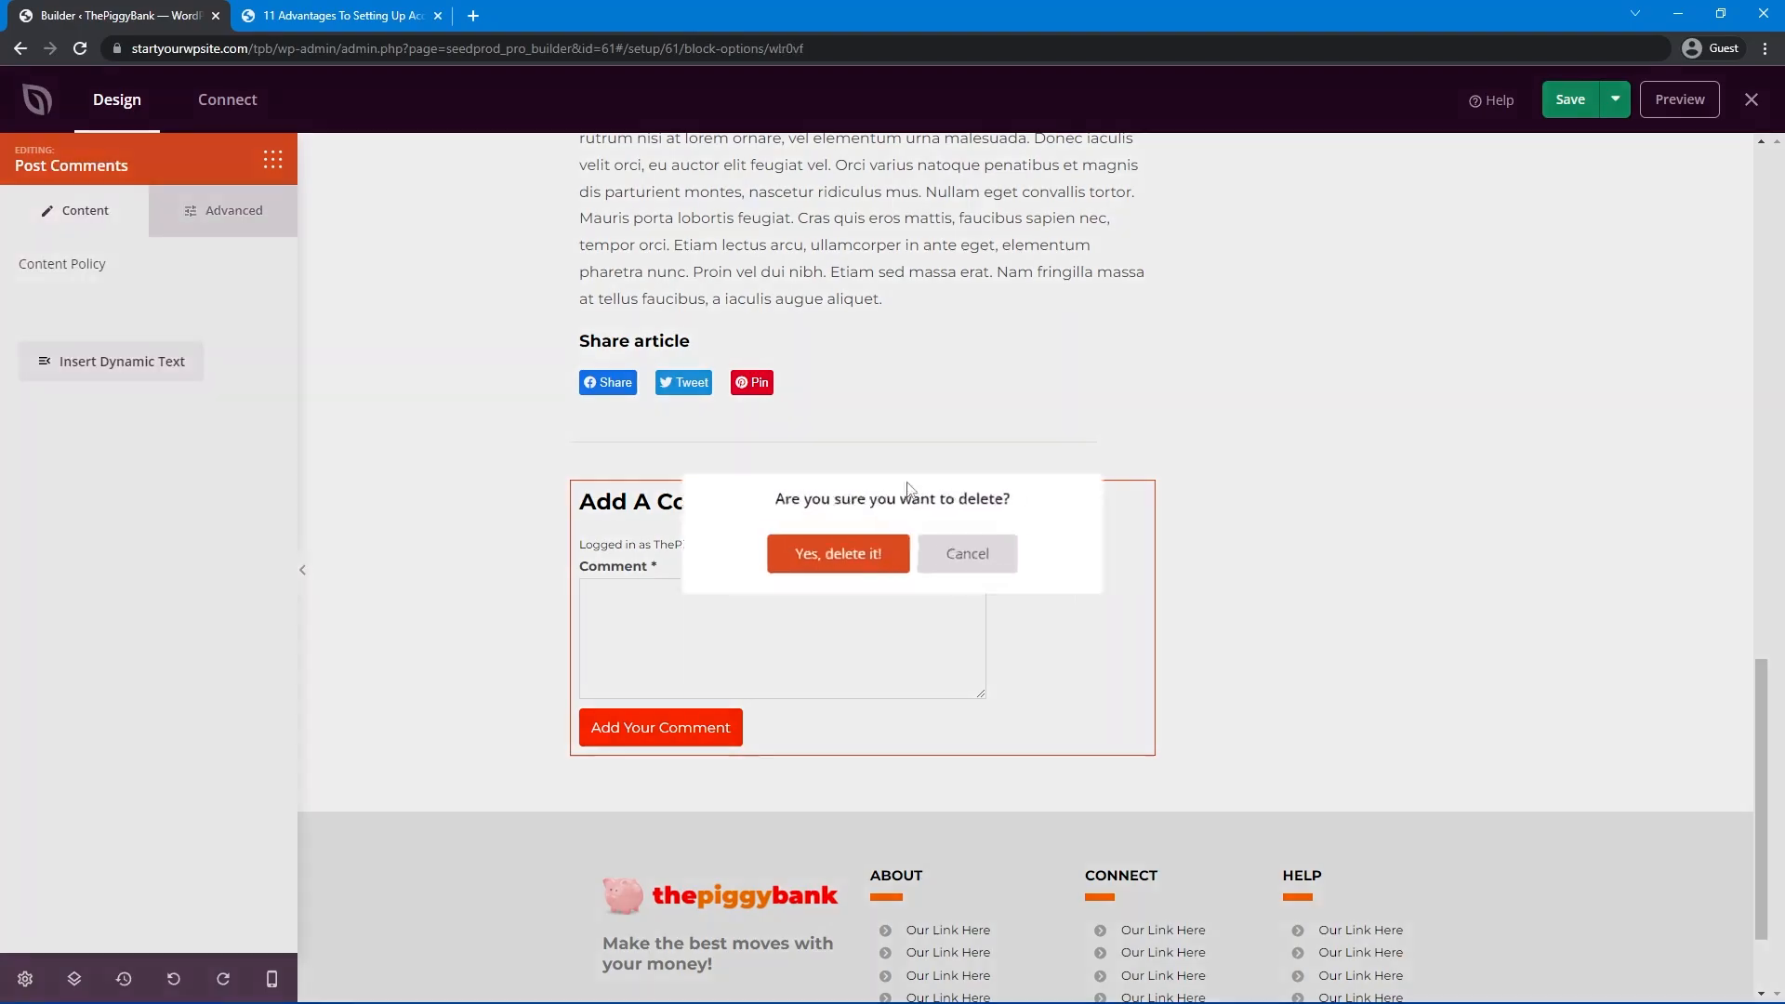
left_click(847, 564)
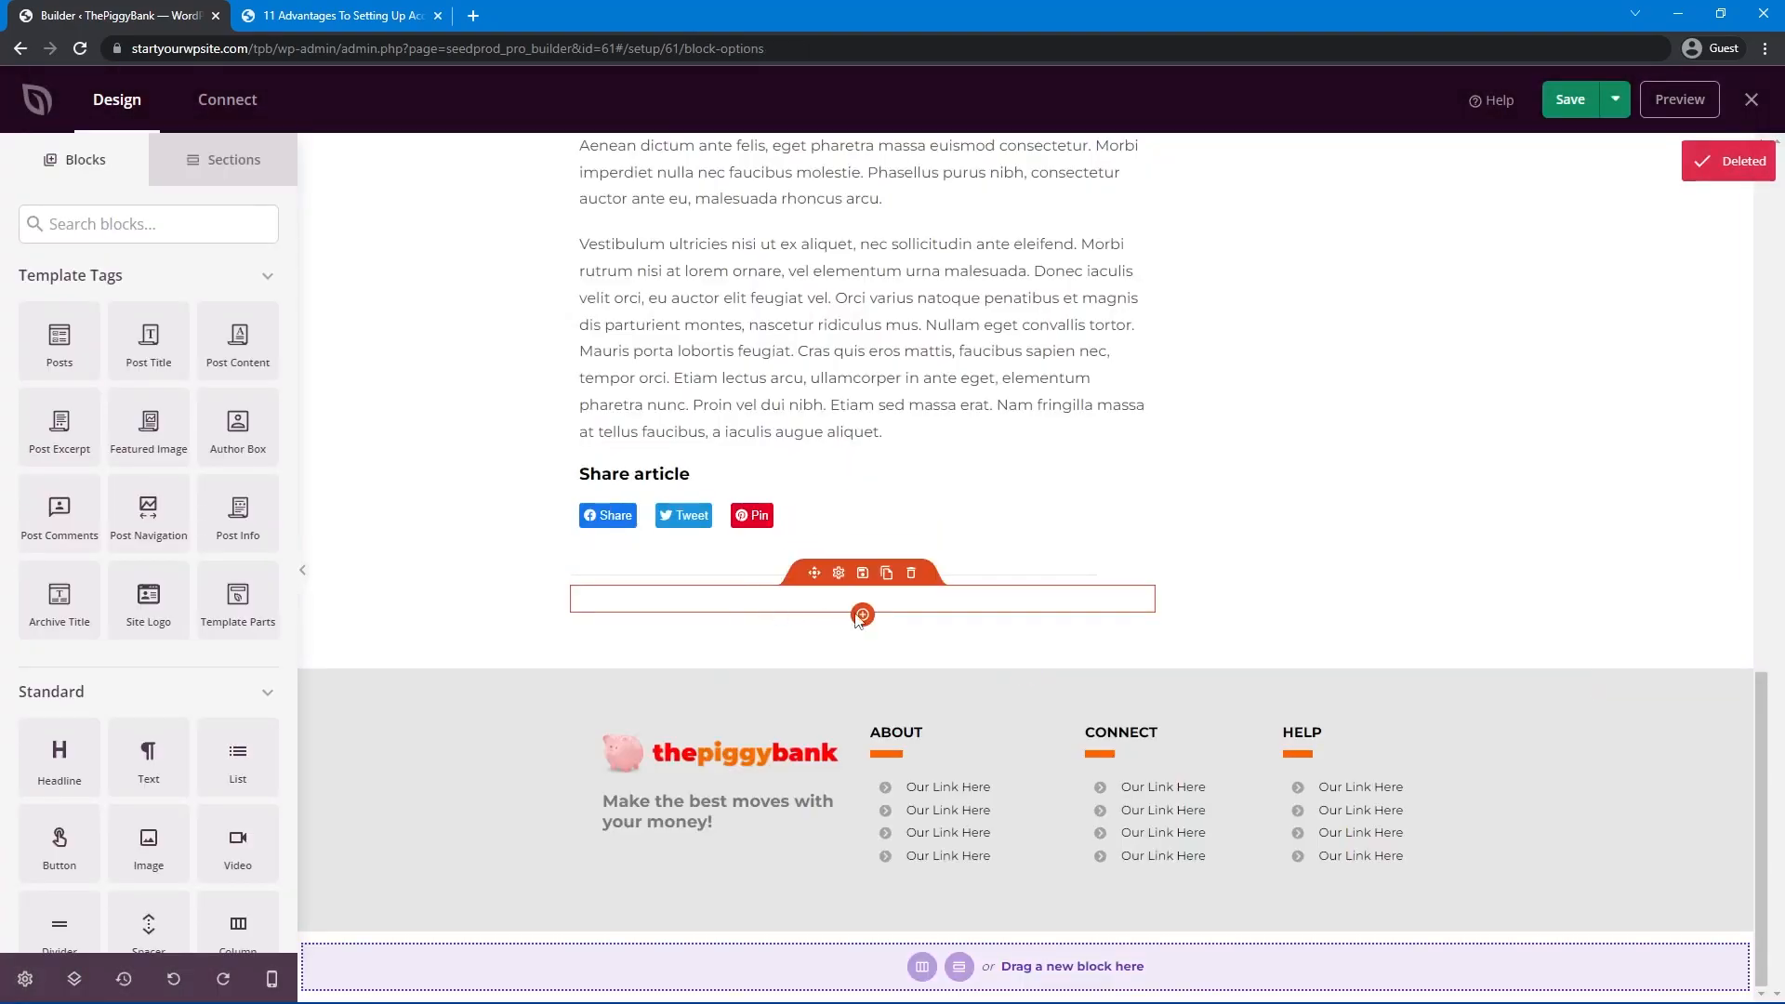
Try placing the featured image above the post title, and move the title back above the image.
scroll(841, 558, "up", 20)
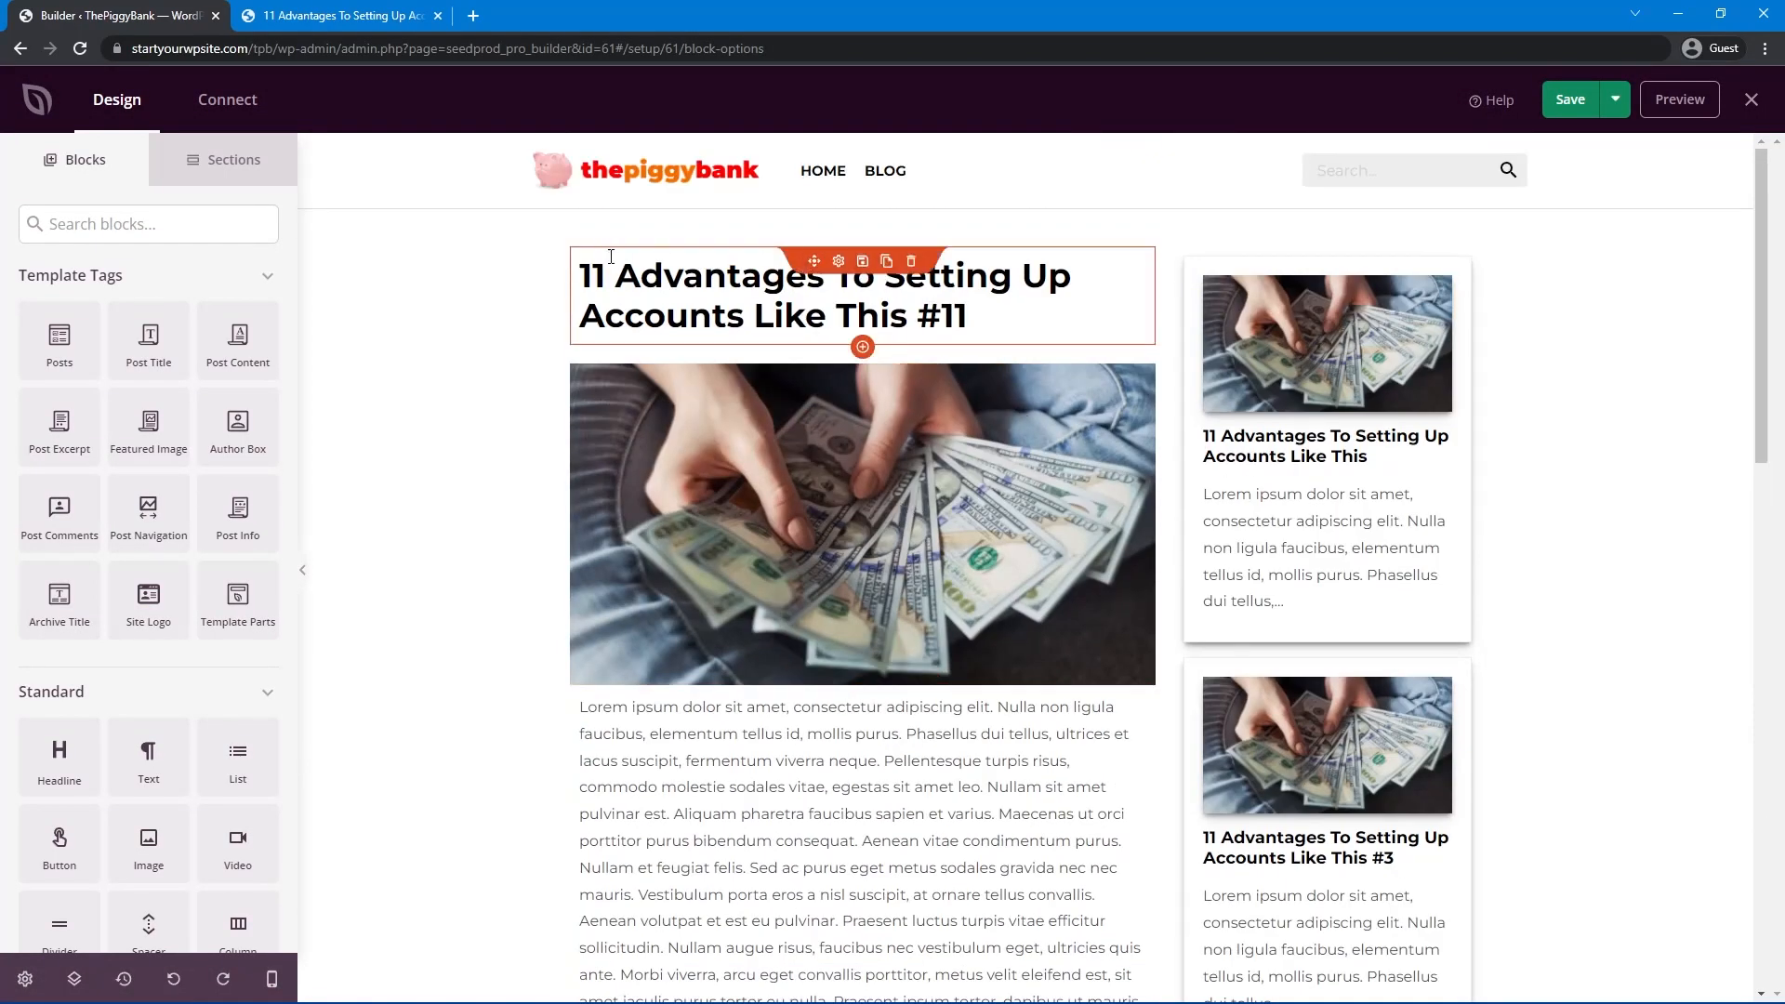
left_click_drag(816, 369, 801, 271)
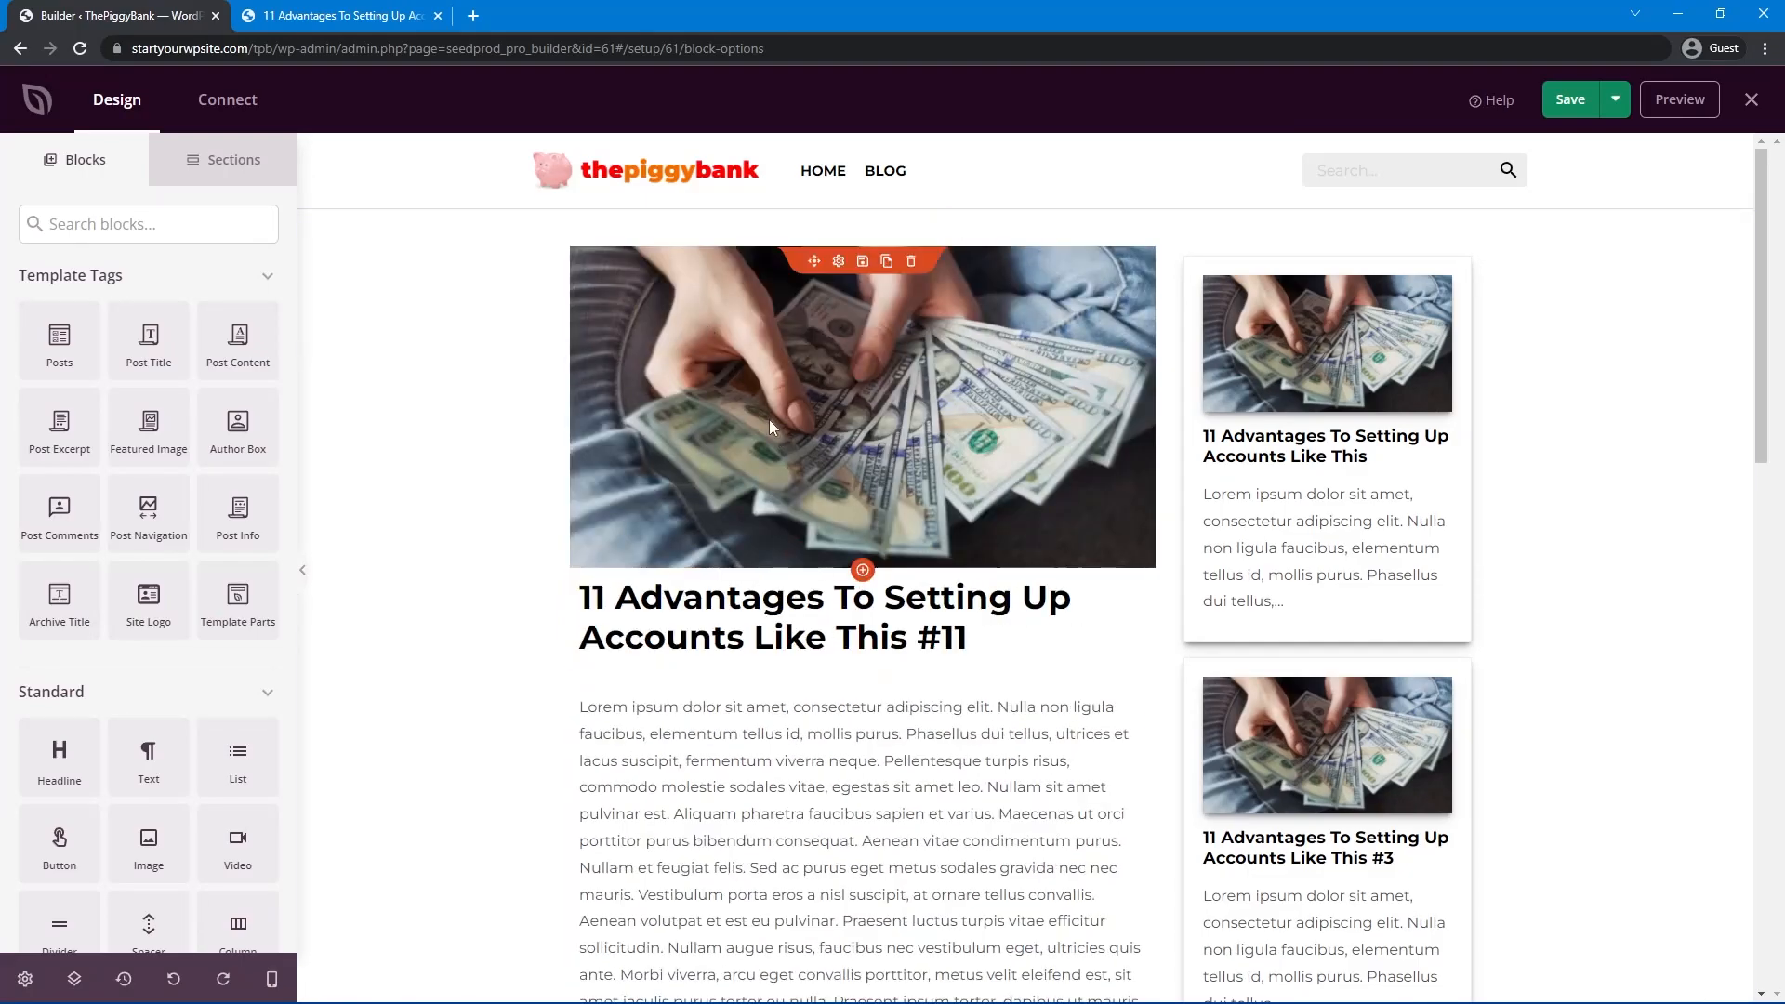
left_click_drag(814, 555, 778, 325)
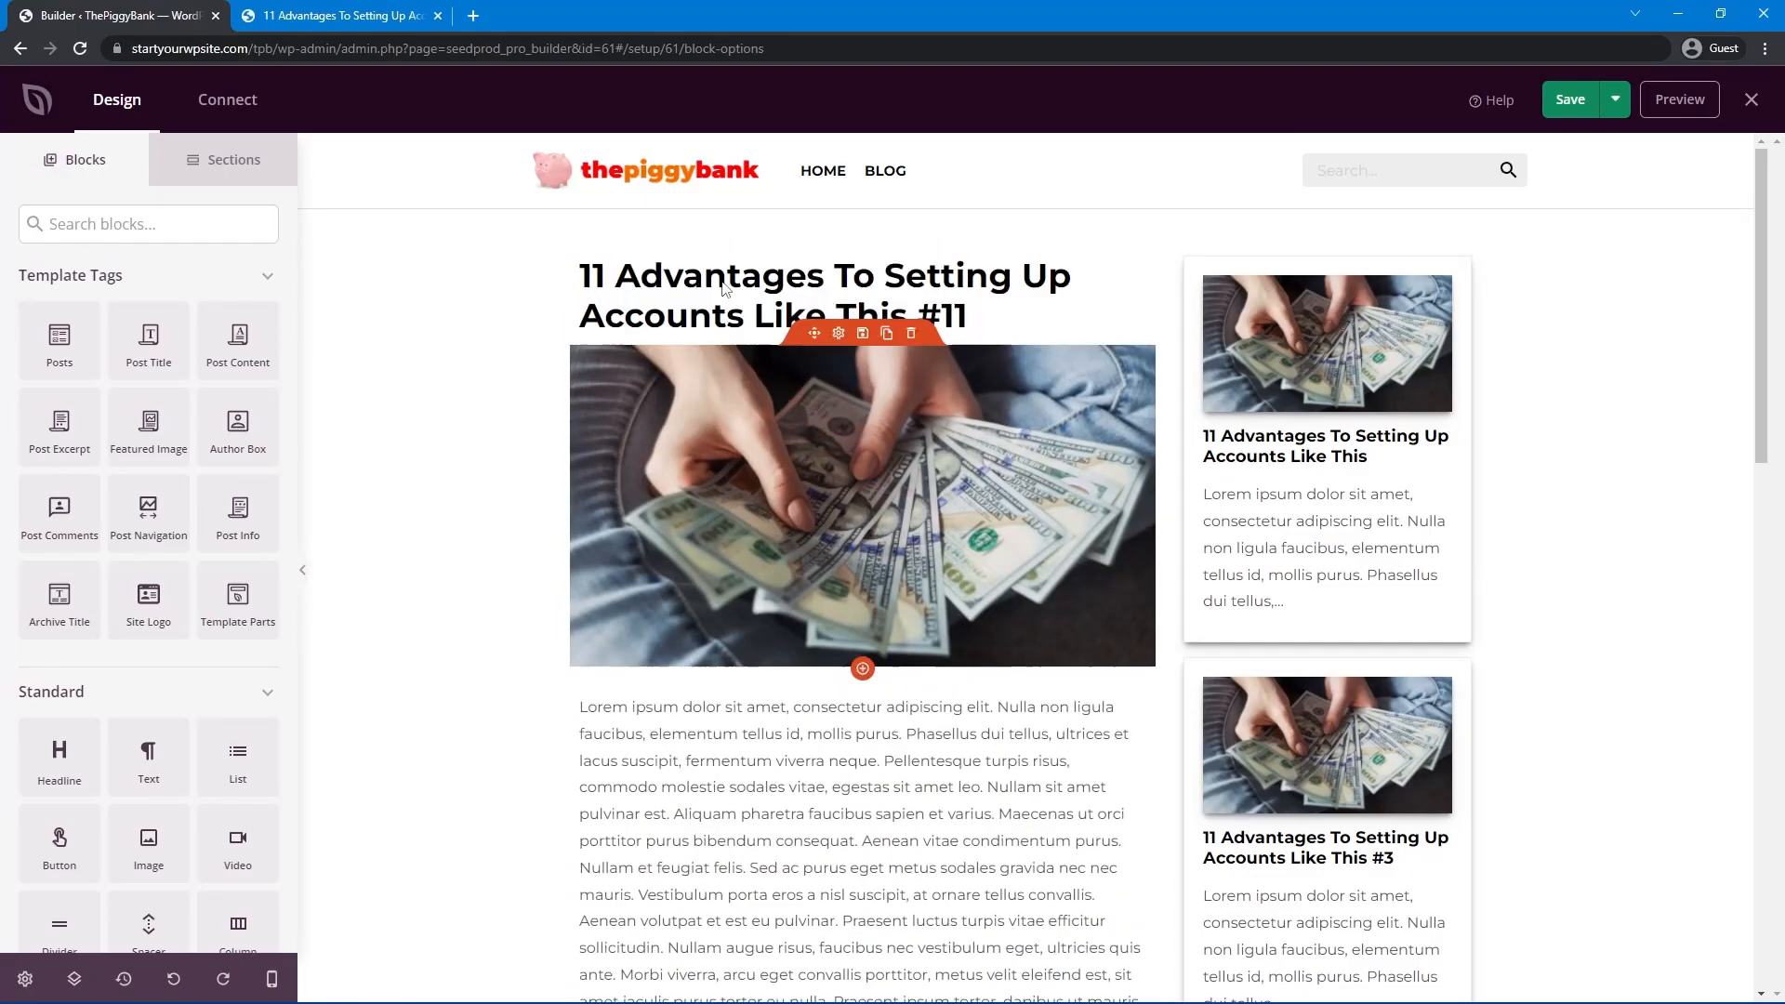
scroll(888, 584, "down", 2)
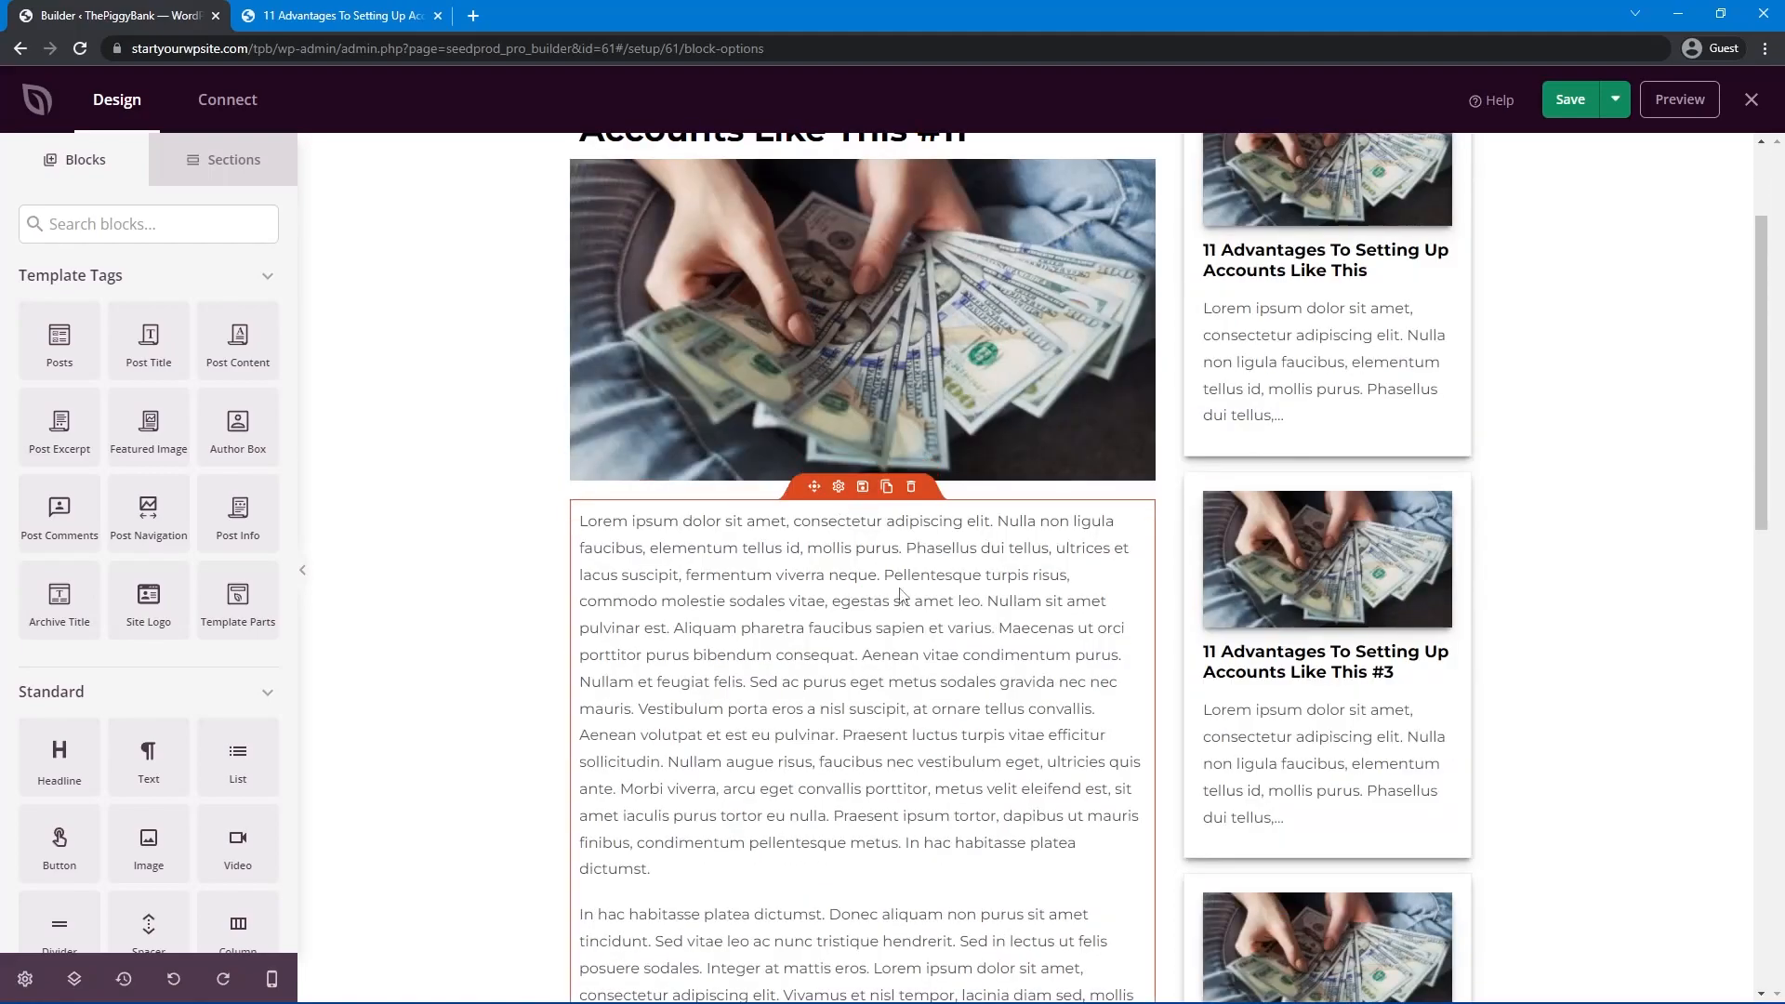
Give the post's featured image a Large shadow.
scroll(861, 662, "up", 2)
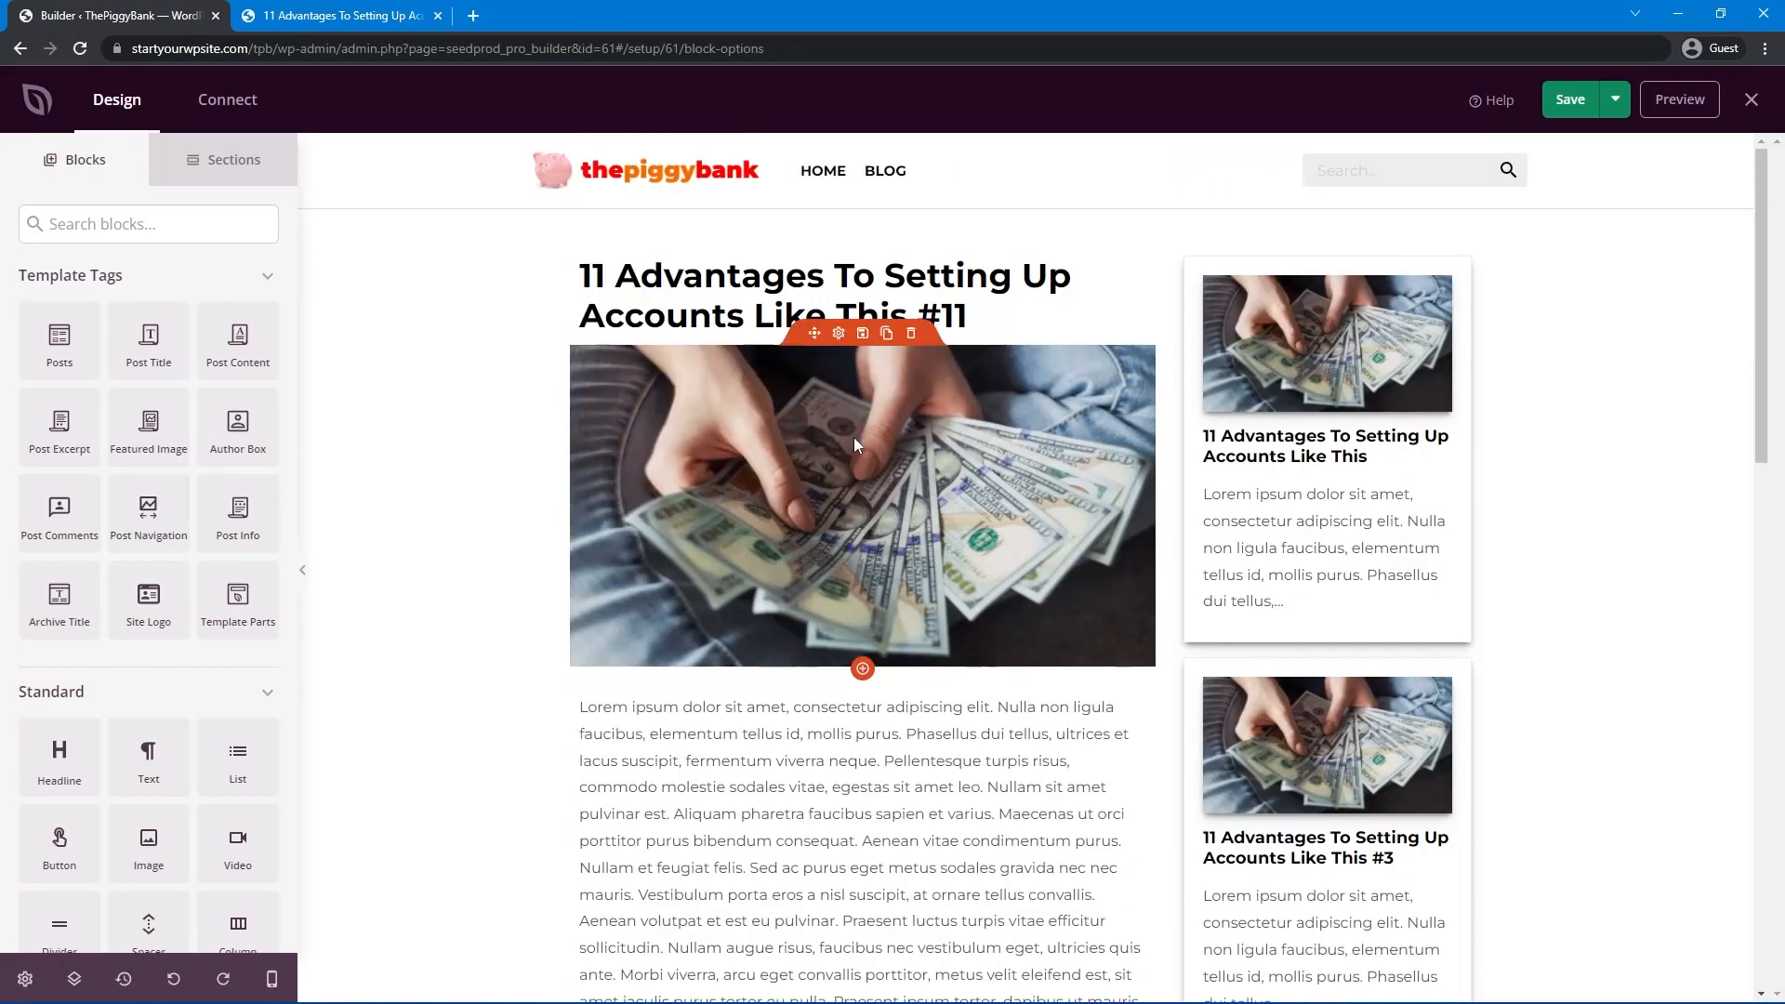
left_click(788, 454)
left_click(247, 210)
left_click(98, 359)
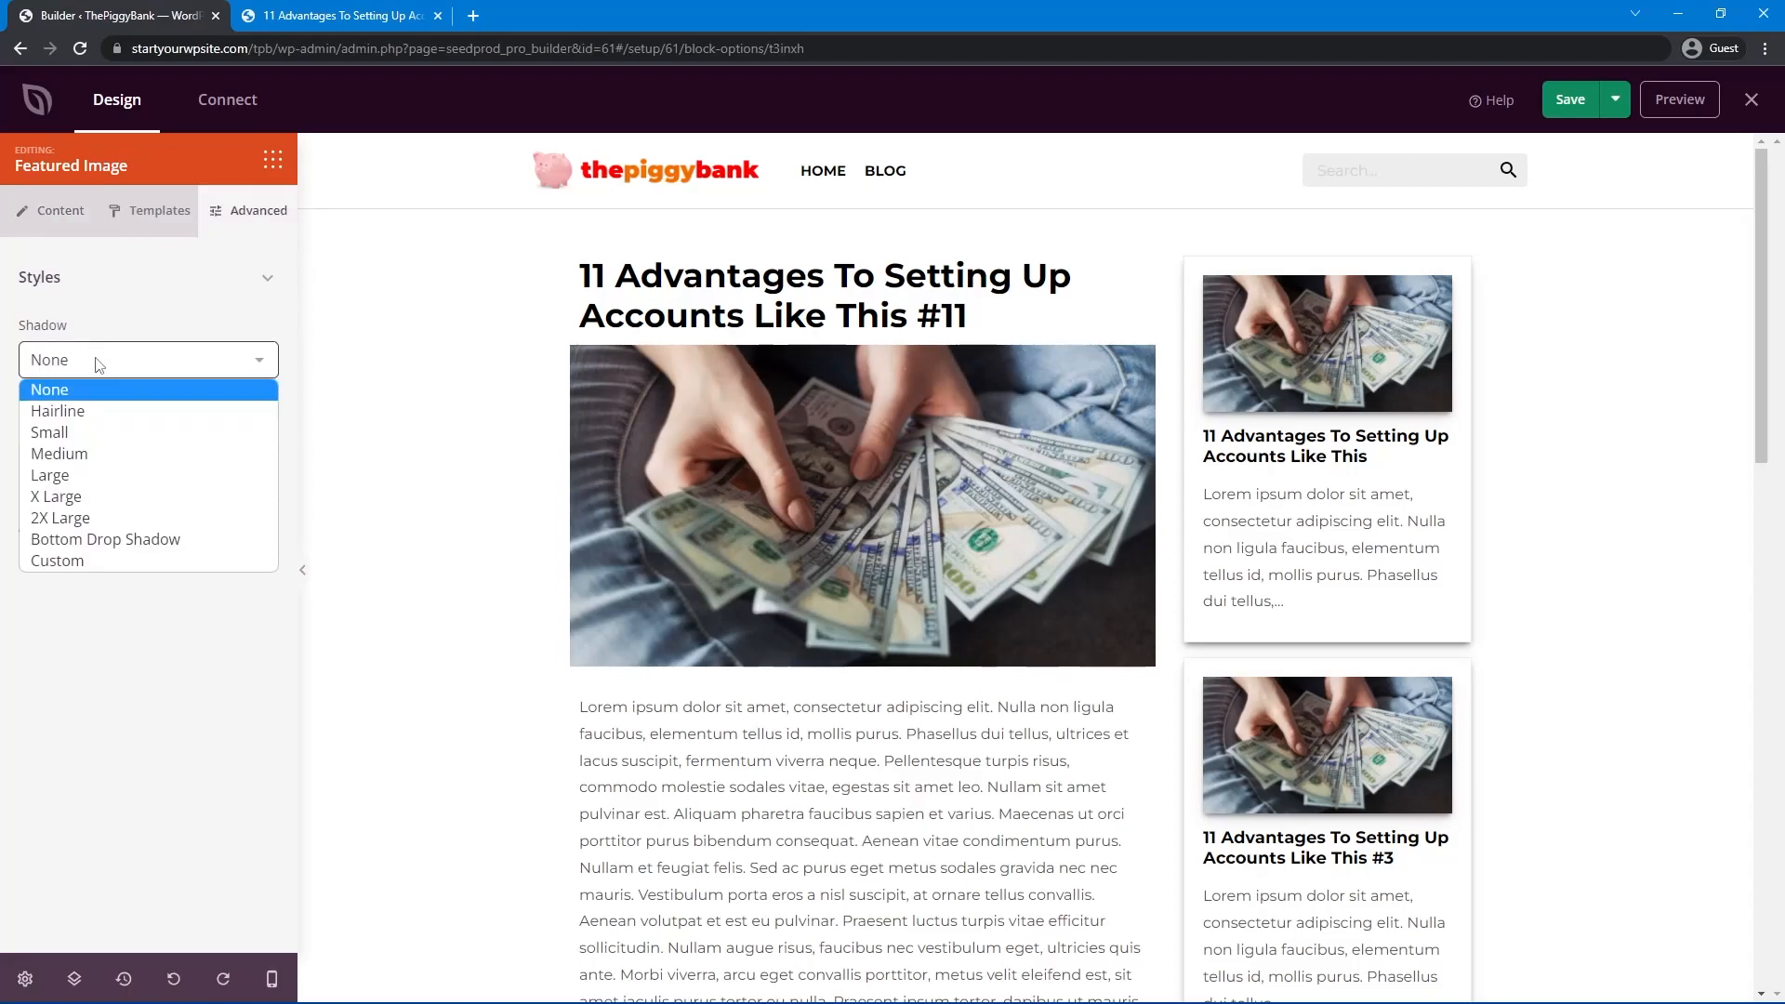
left_click(91, 473)
scroll(707, 586, "down", 1)
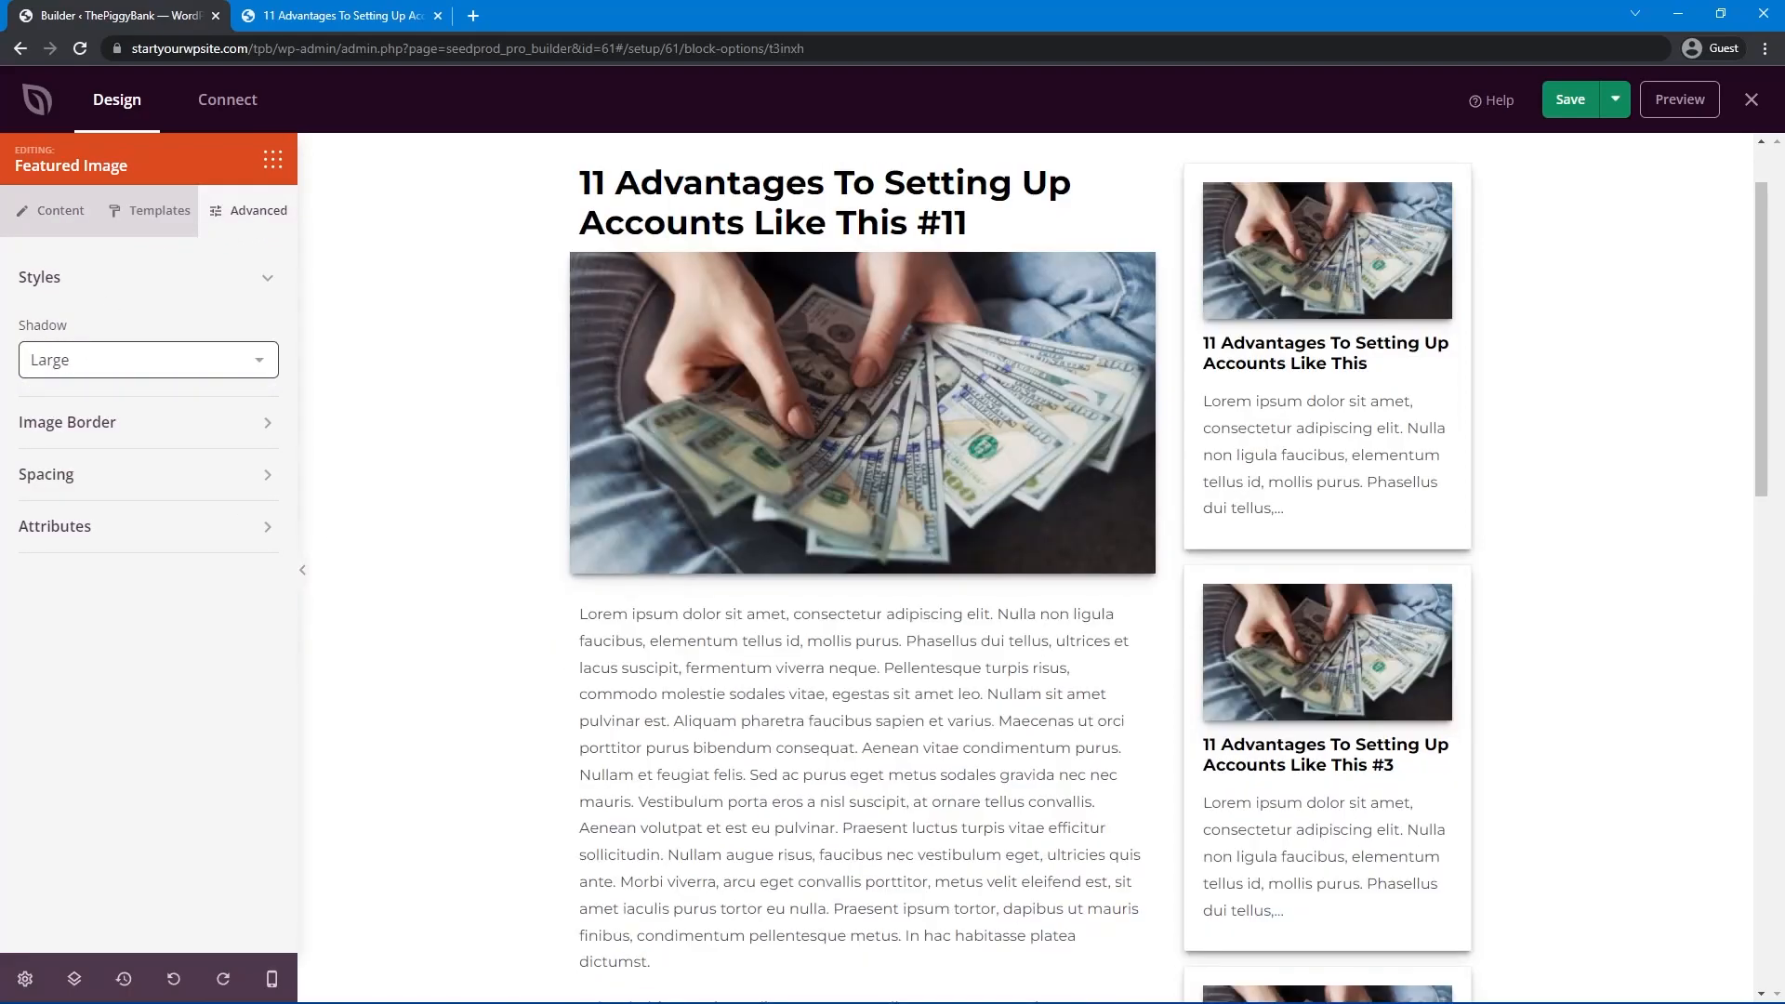
Make the divider below the share buttons orange, with a height of 8 and the full column width.
scroll(956, 525, "down", 15)
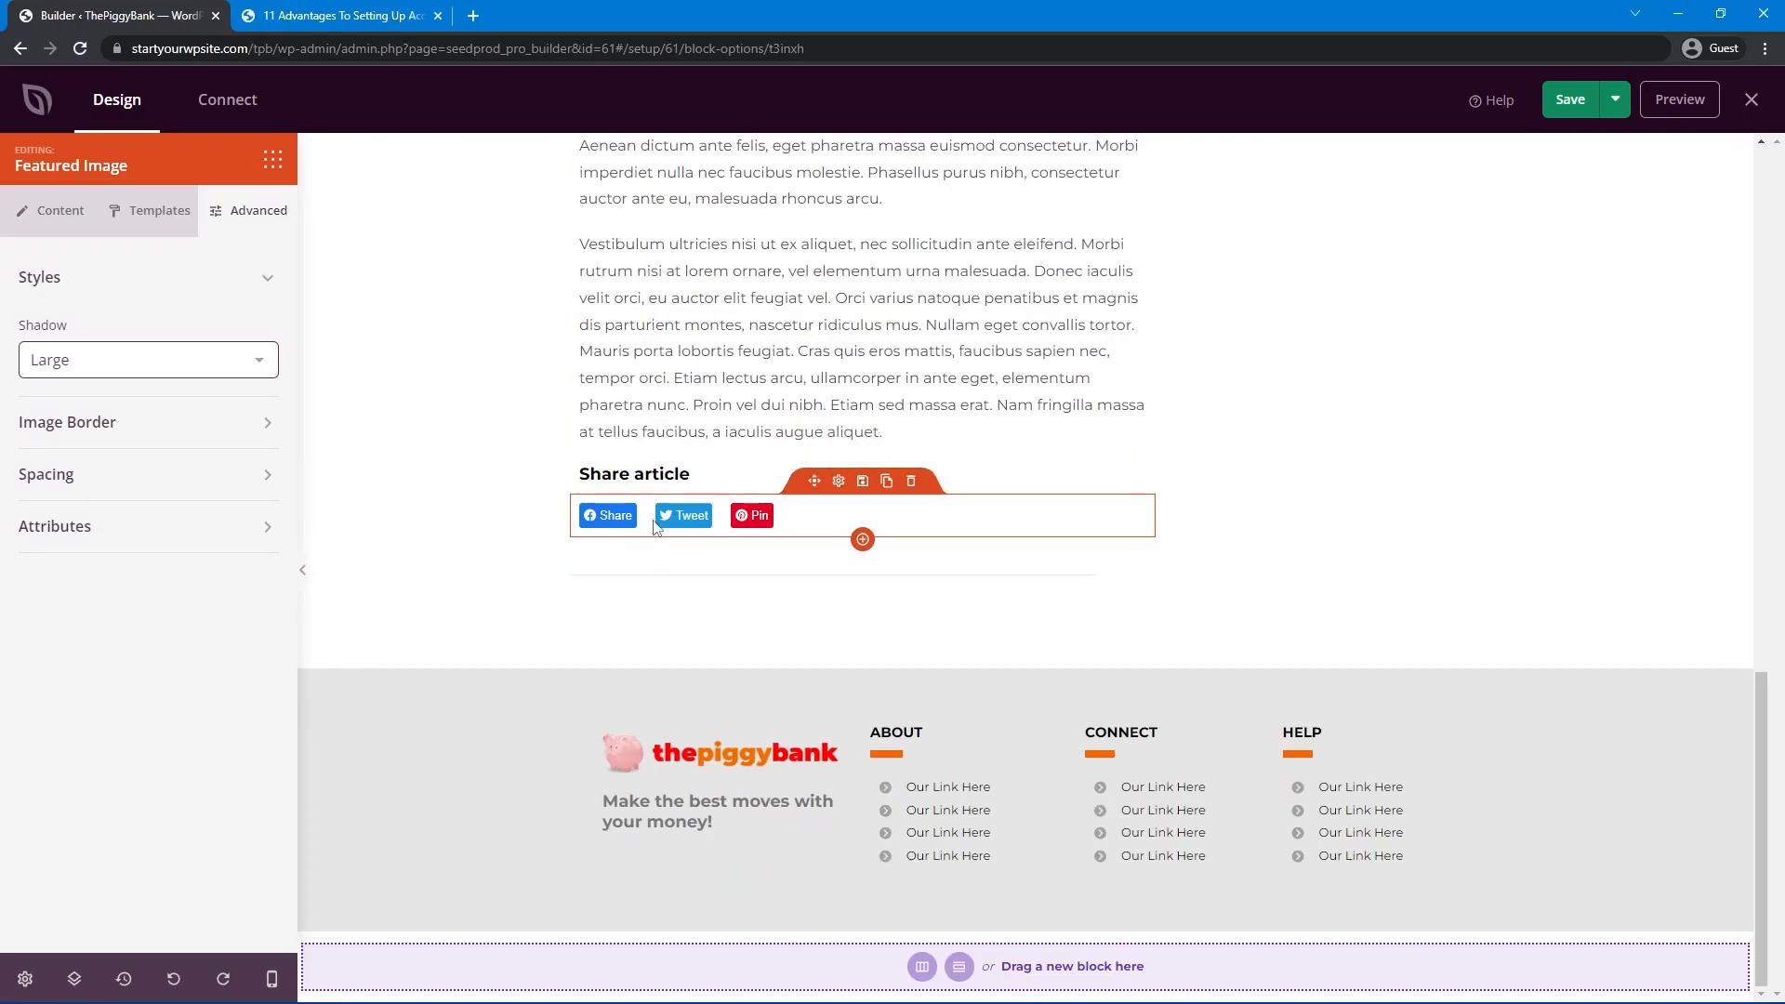
left_click(725, 576)
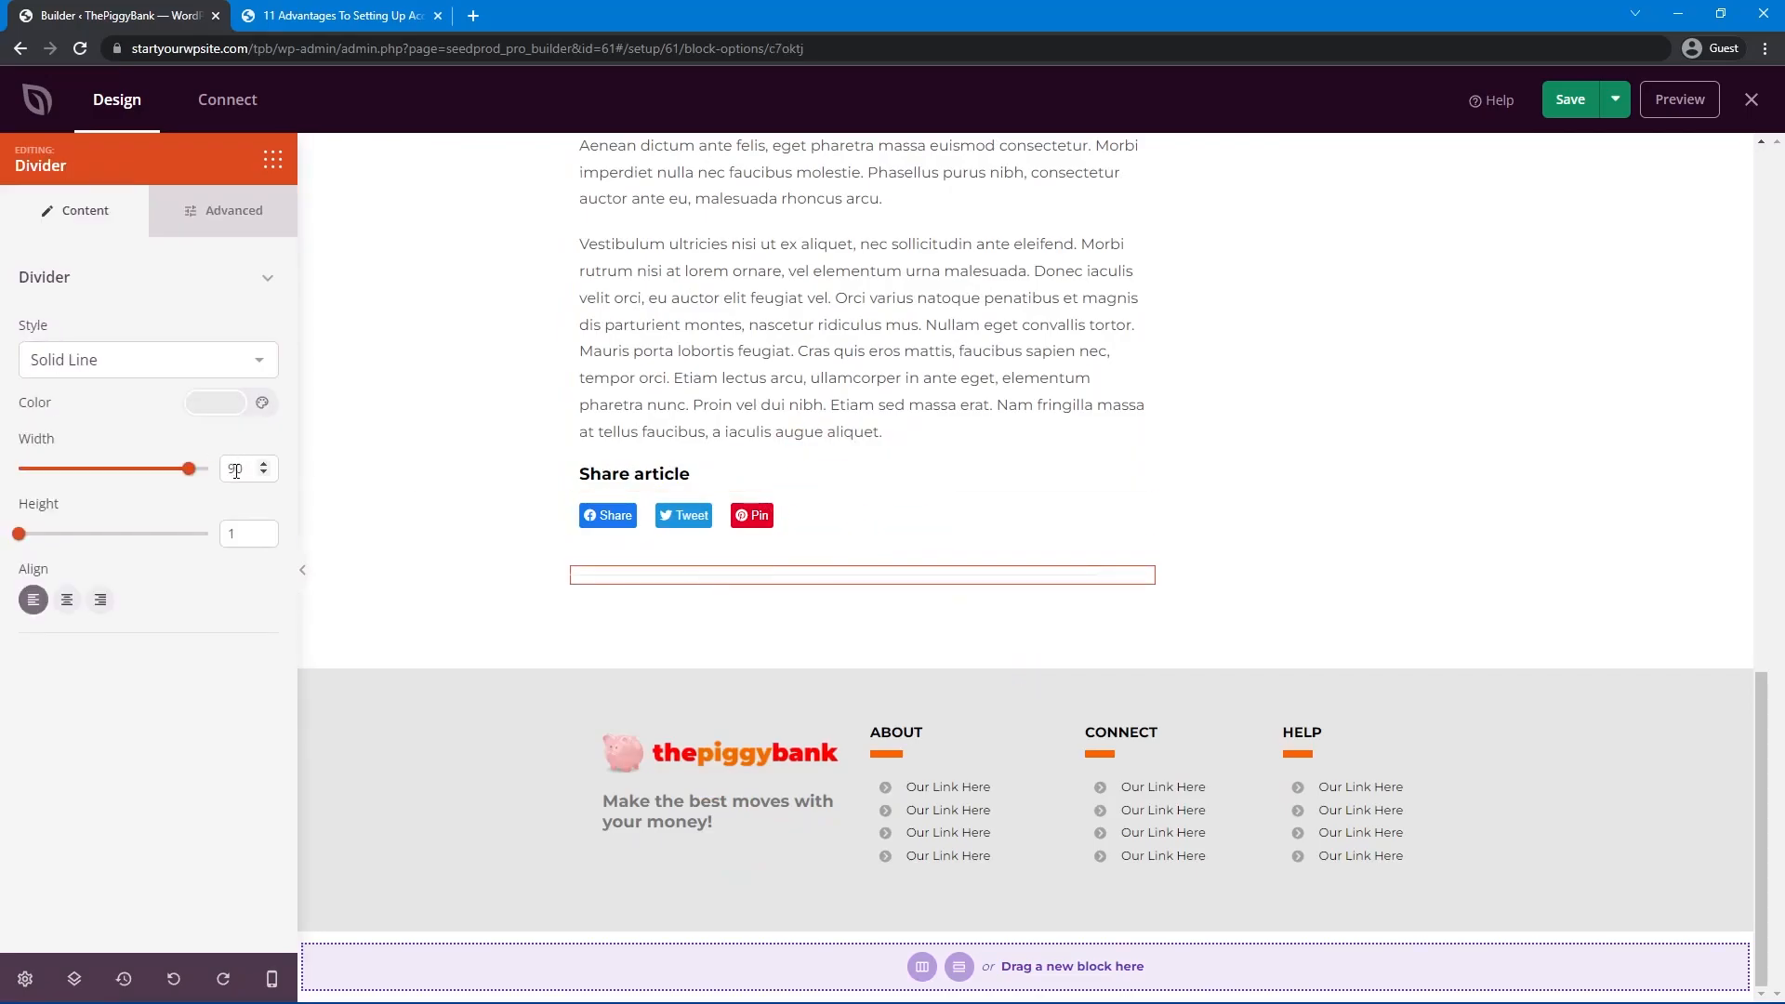
left_click_drag(242, 530, 216, 533)
type("8")
left_click(217, 402)
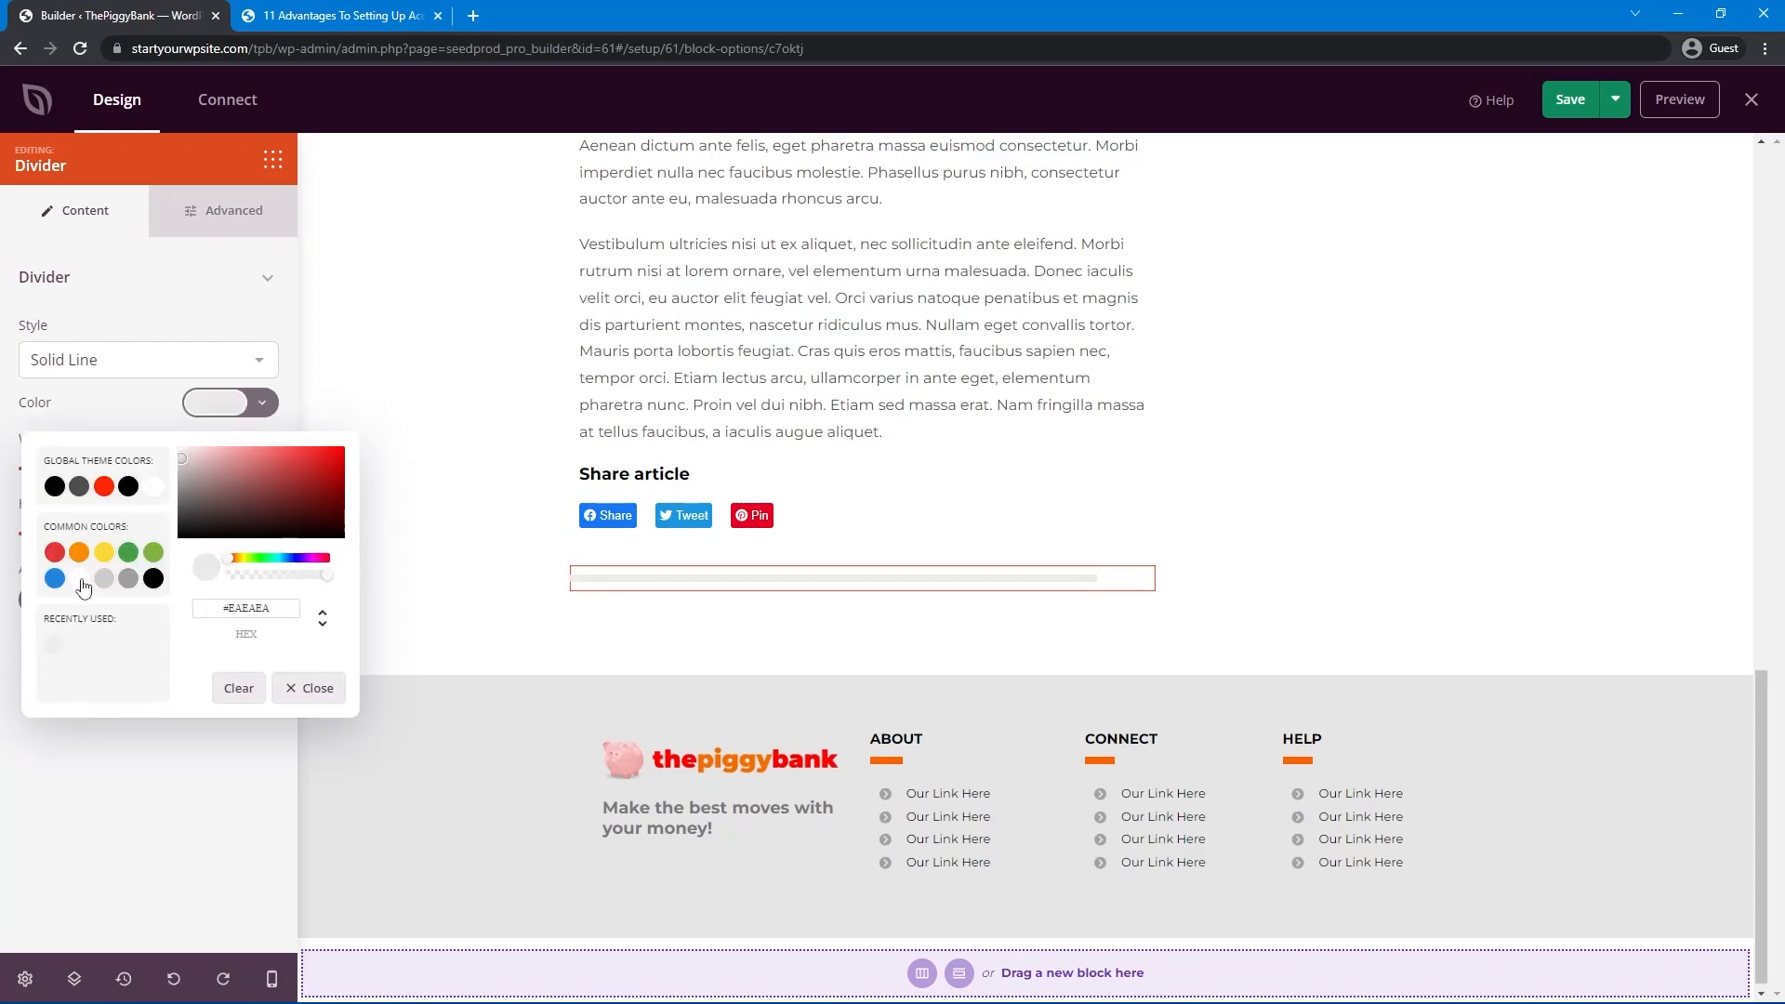
left_click(79, 554)
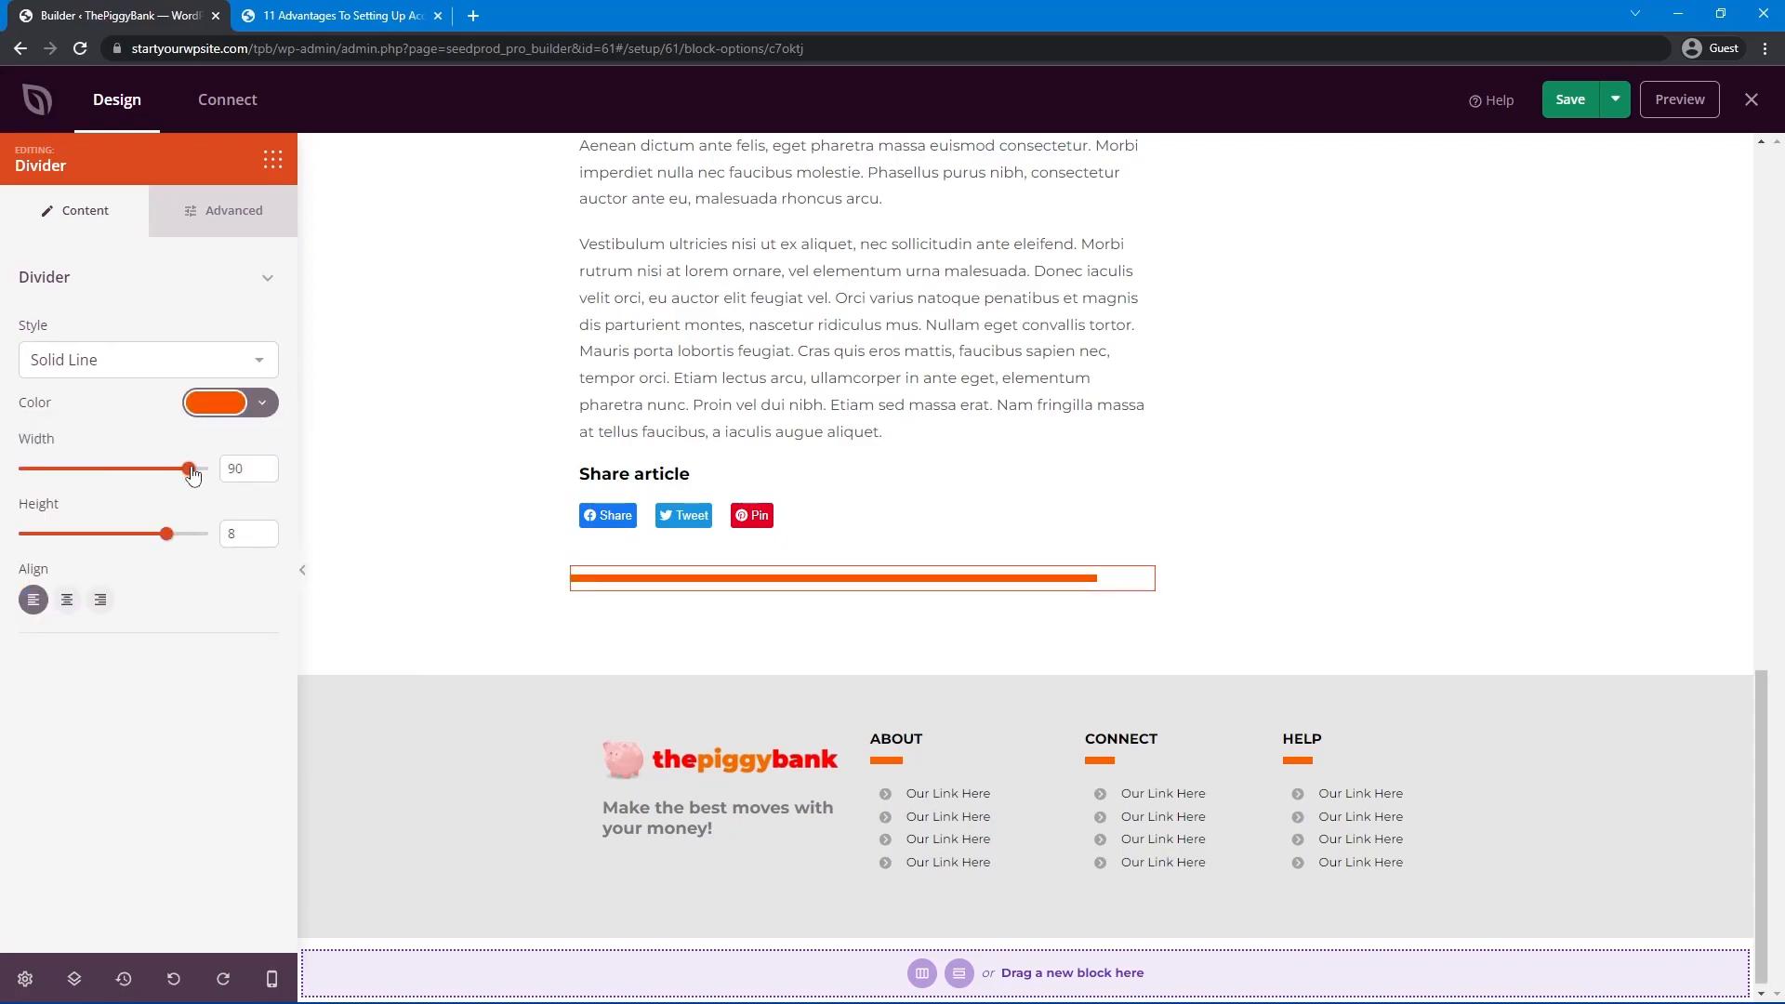
left_click_drag(191, 473, 211, 471)
Add a Posts block below the orange divider with a custom query by post type, limited to Posts.
left_click(276, 166)
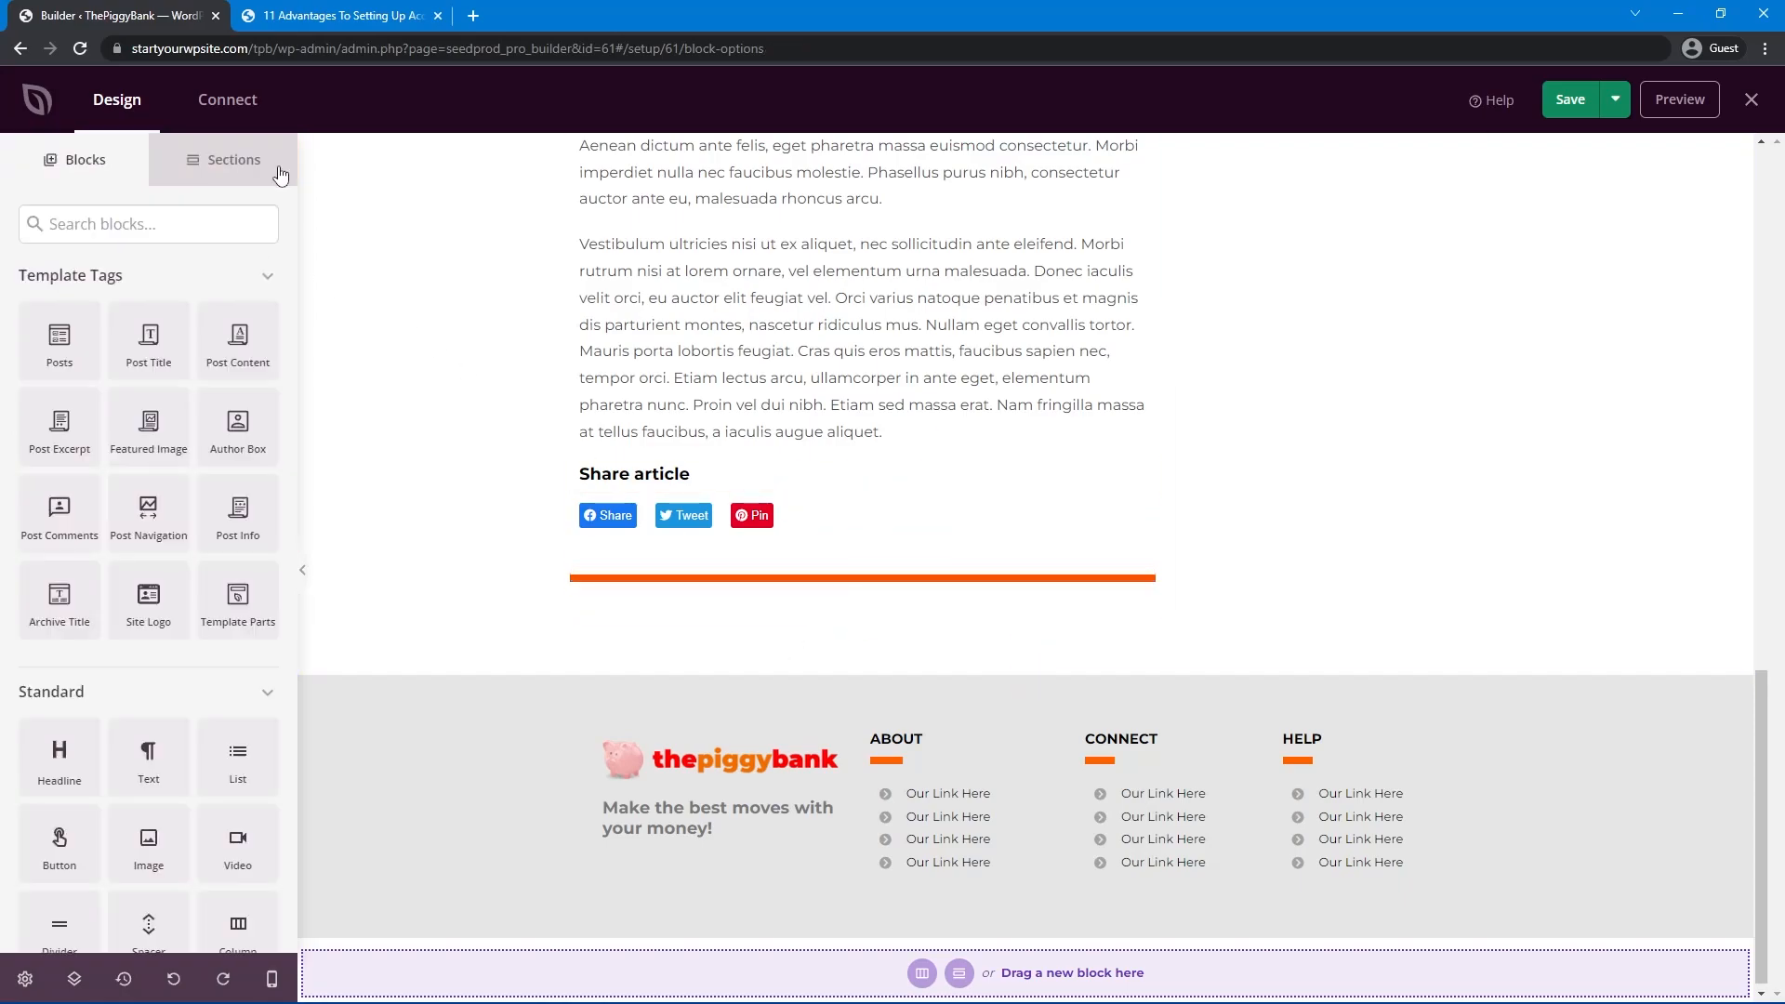
left_click_drag(82, 364, 842, 643)
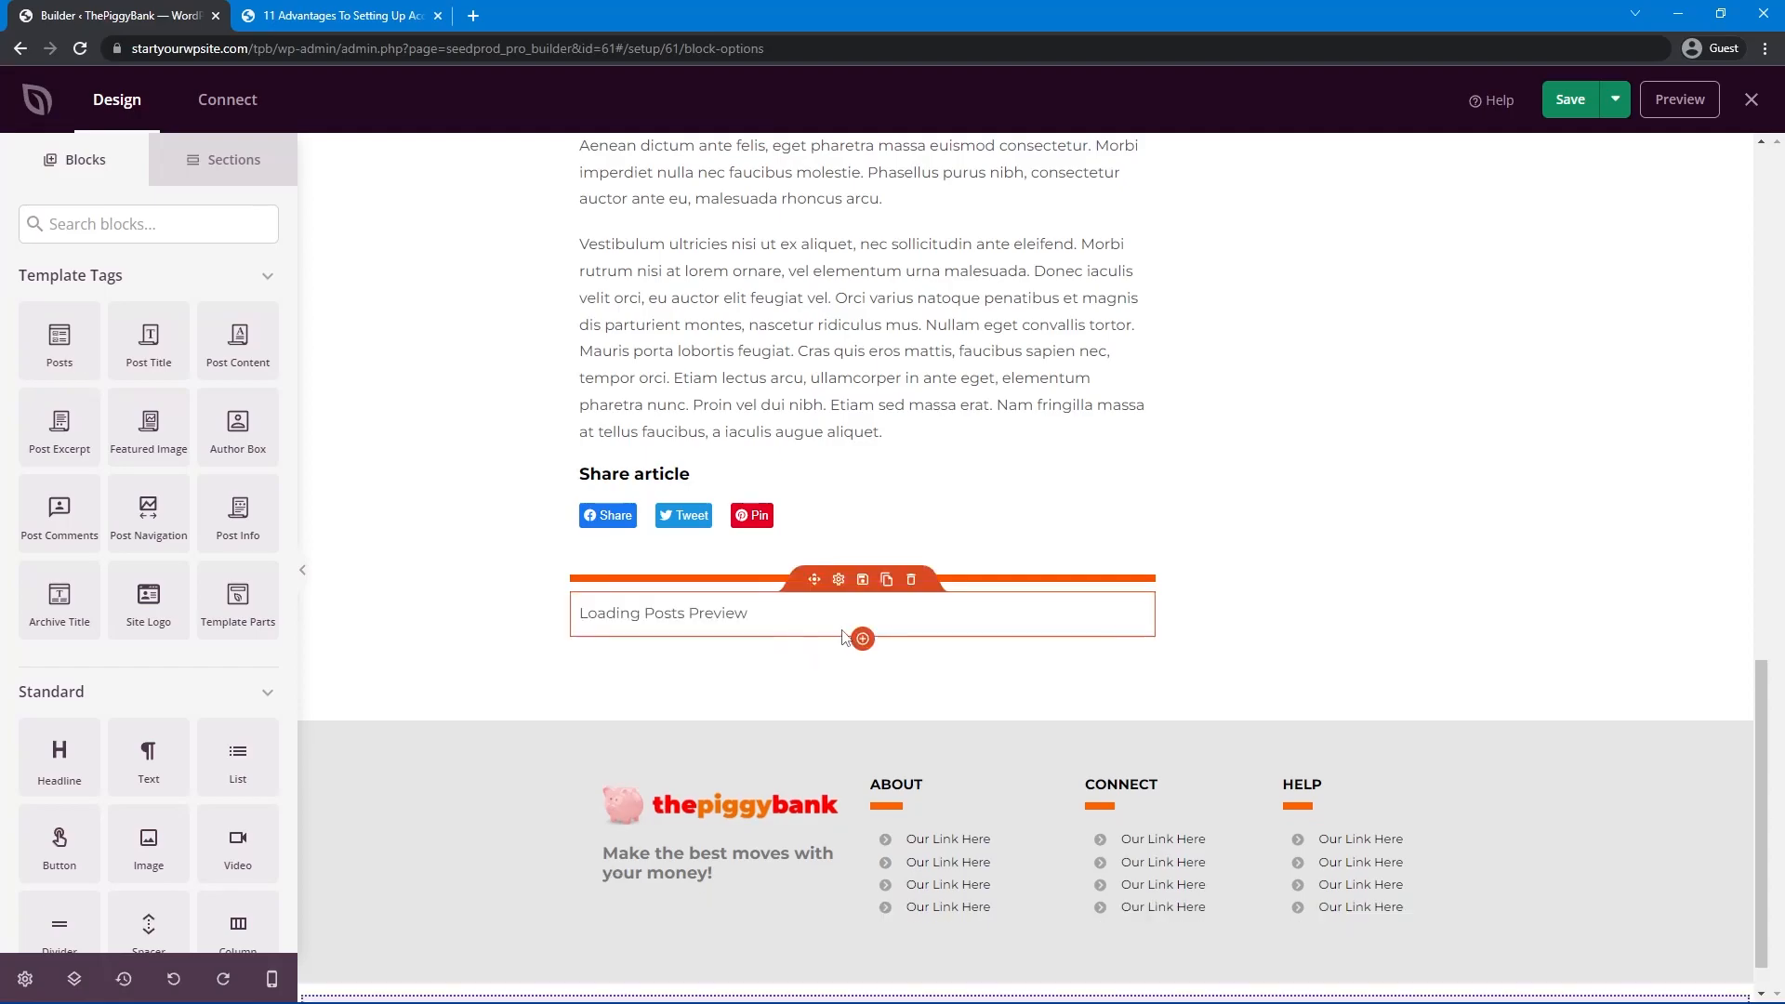
left_click(93, 370)
left_click(103, 410)
left_click(55, 507)
scroll(158, 623, "down", 4)
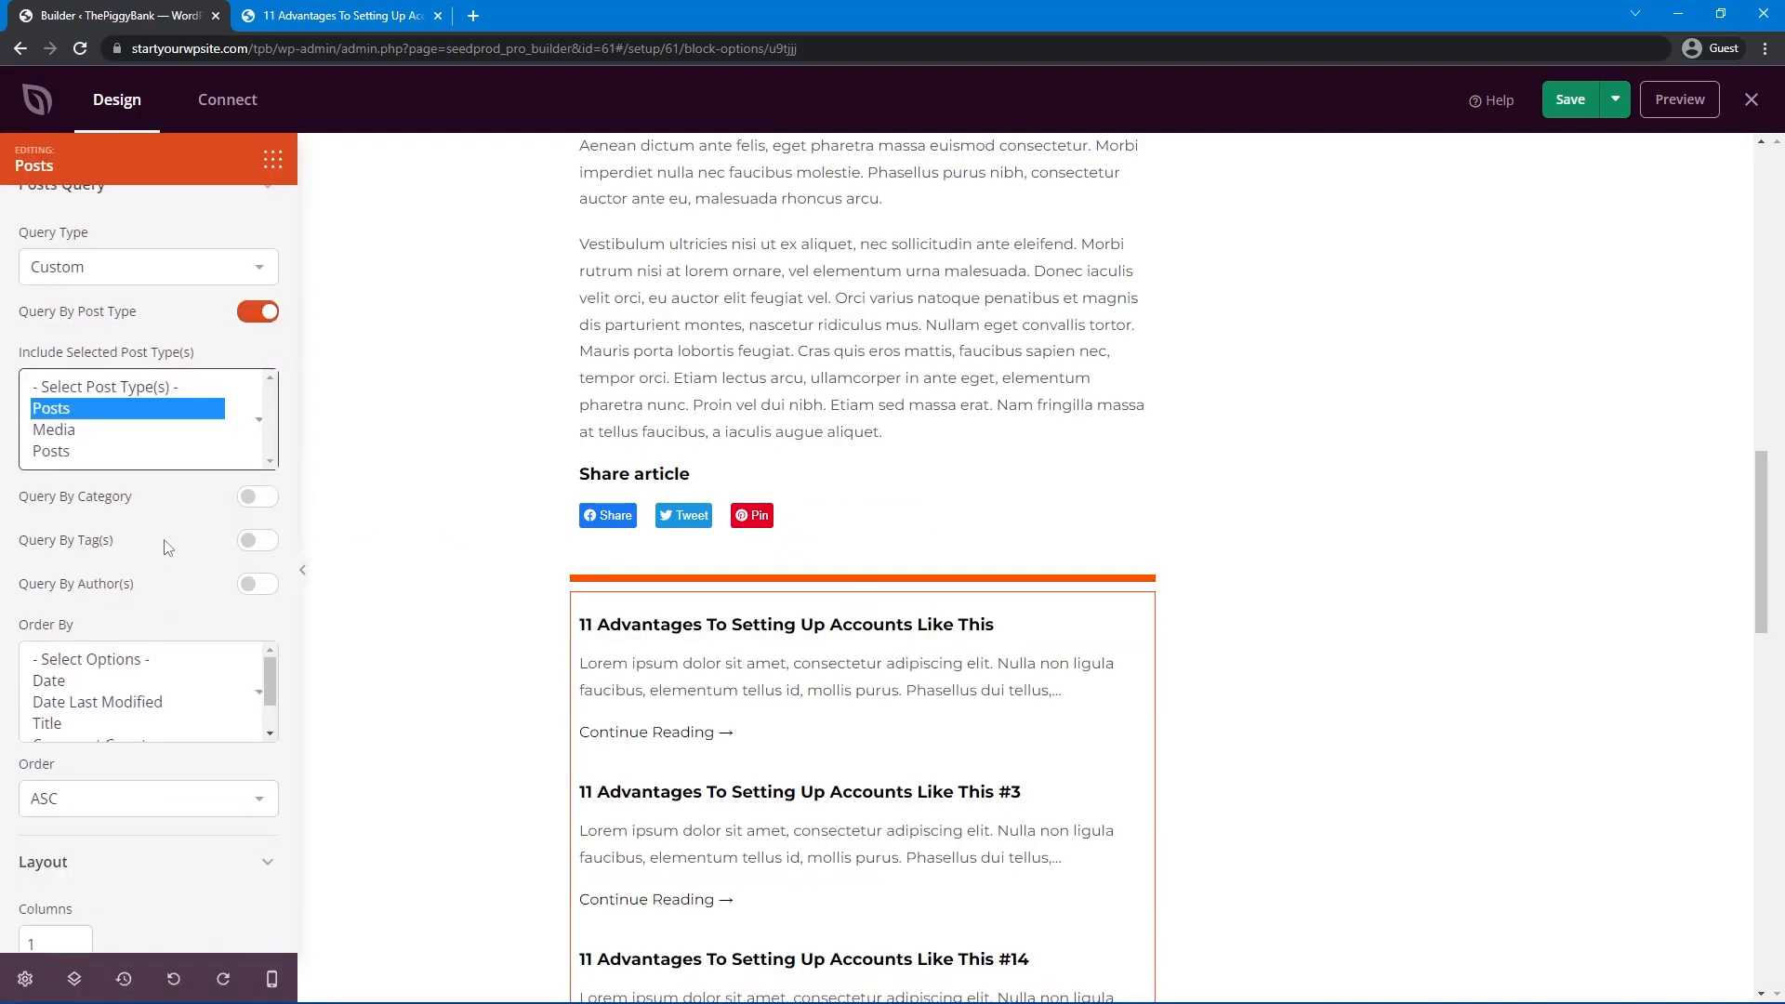
Arrange the posts below the divider in 3 columns with 3 per page, and show their feature images.
double_click(26, 664)
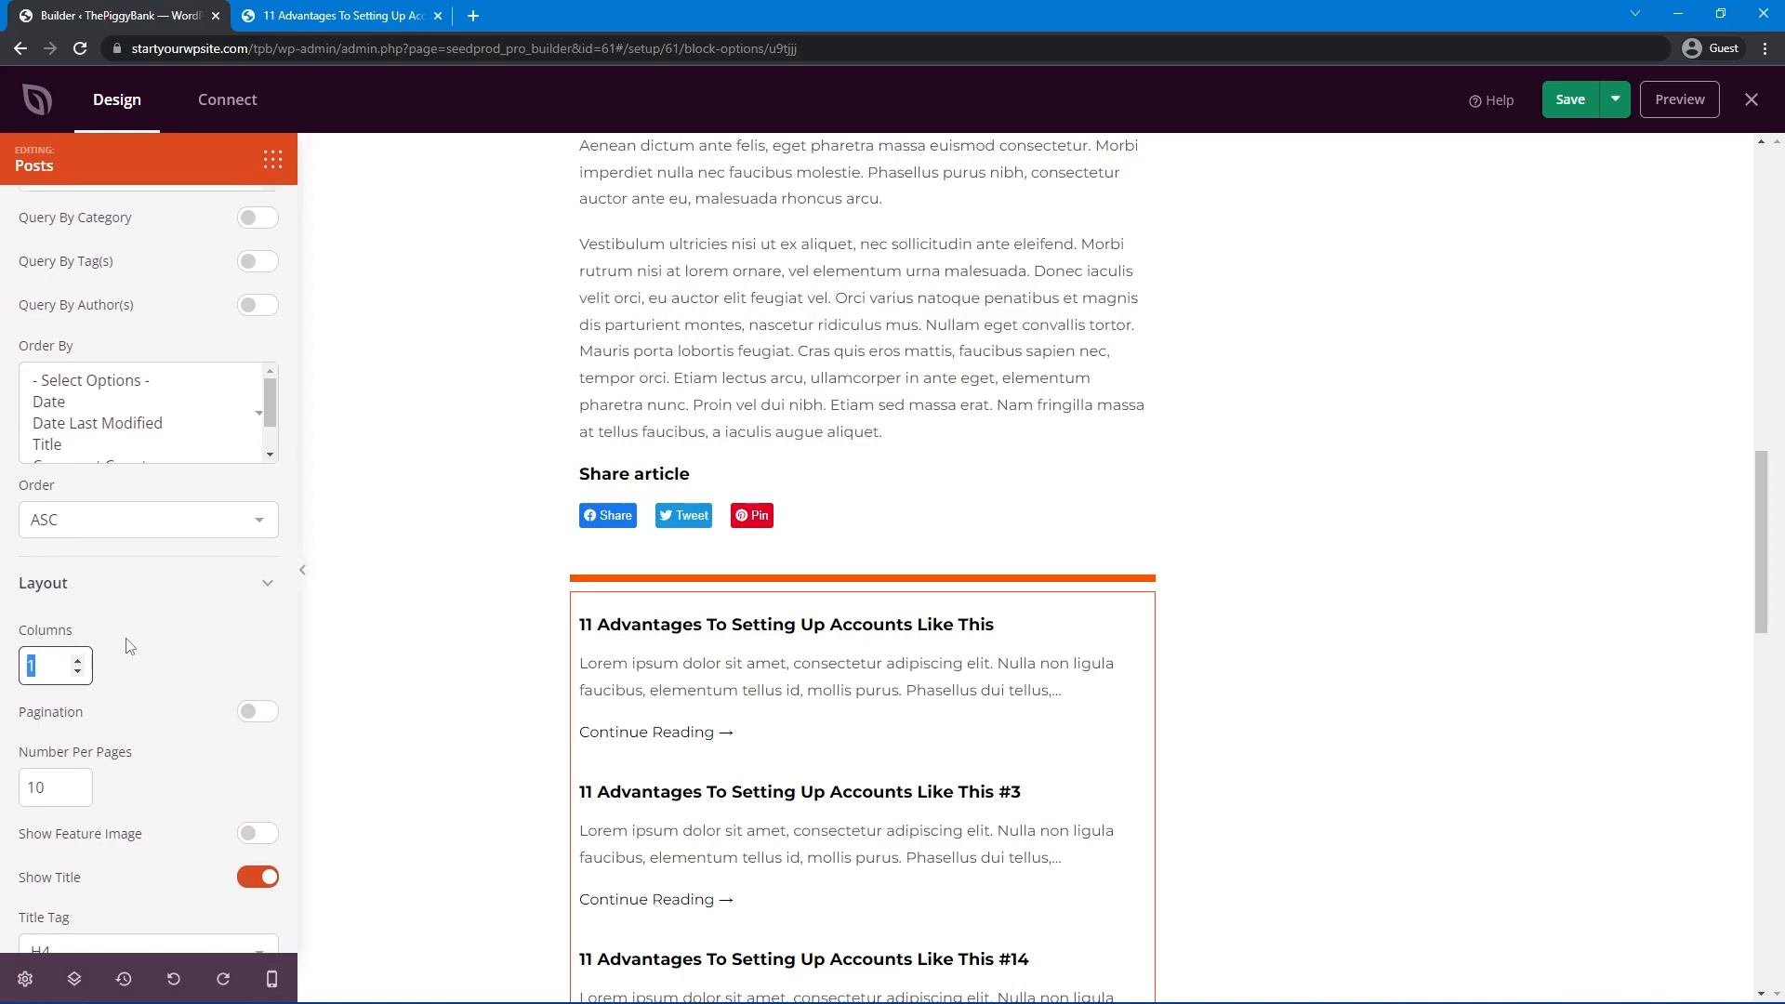
type("3")
scroll(167, 708, "down", 2)
double_click(43, 602)
type("3")
left_click(259, 649)
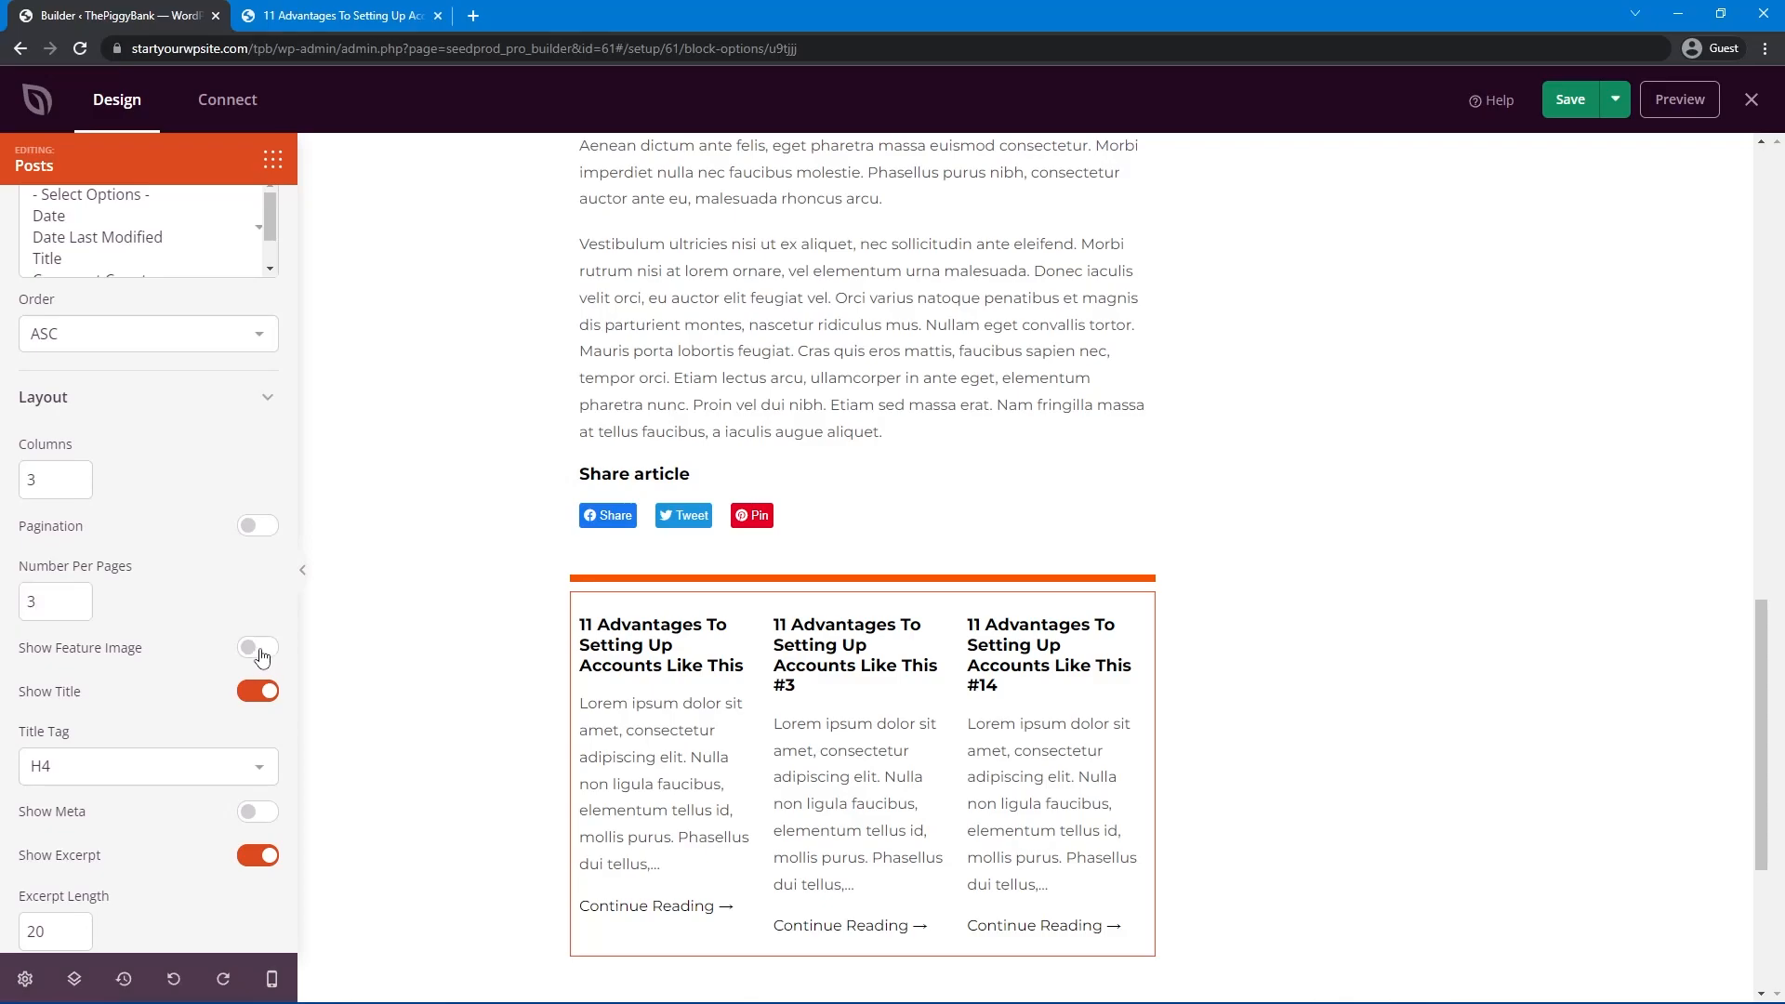
Hide the excerpts and read more links of the posts below the divider, and style them as padded cards with a shadow.
scroll(139, 697, "down", 2)
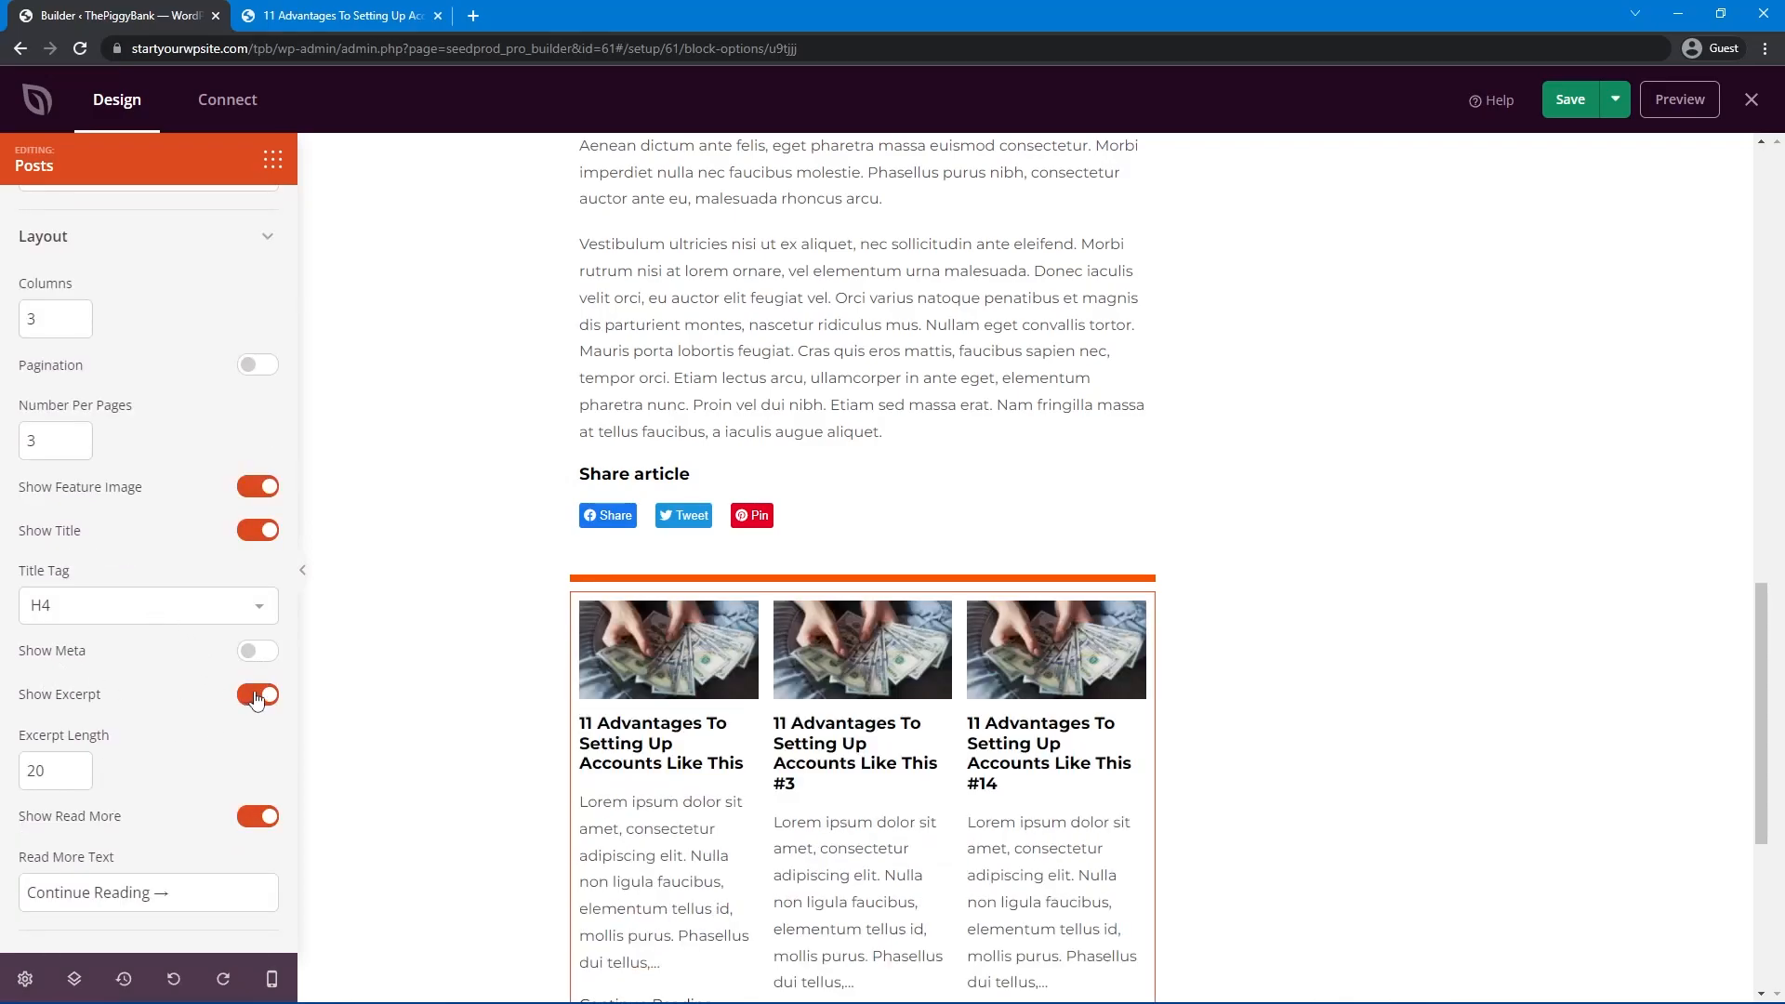
left_click(257, 697)
left_click(249, 818)
left_click(216, 213)
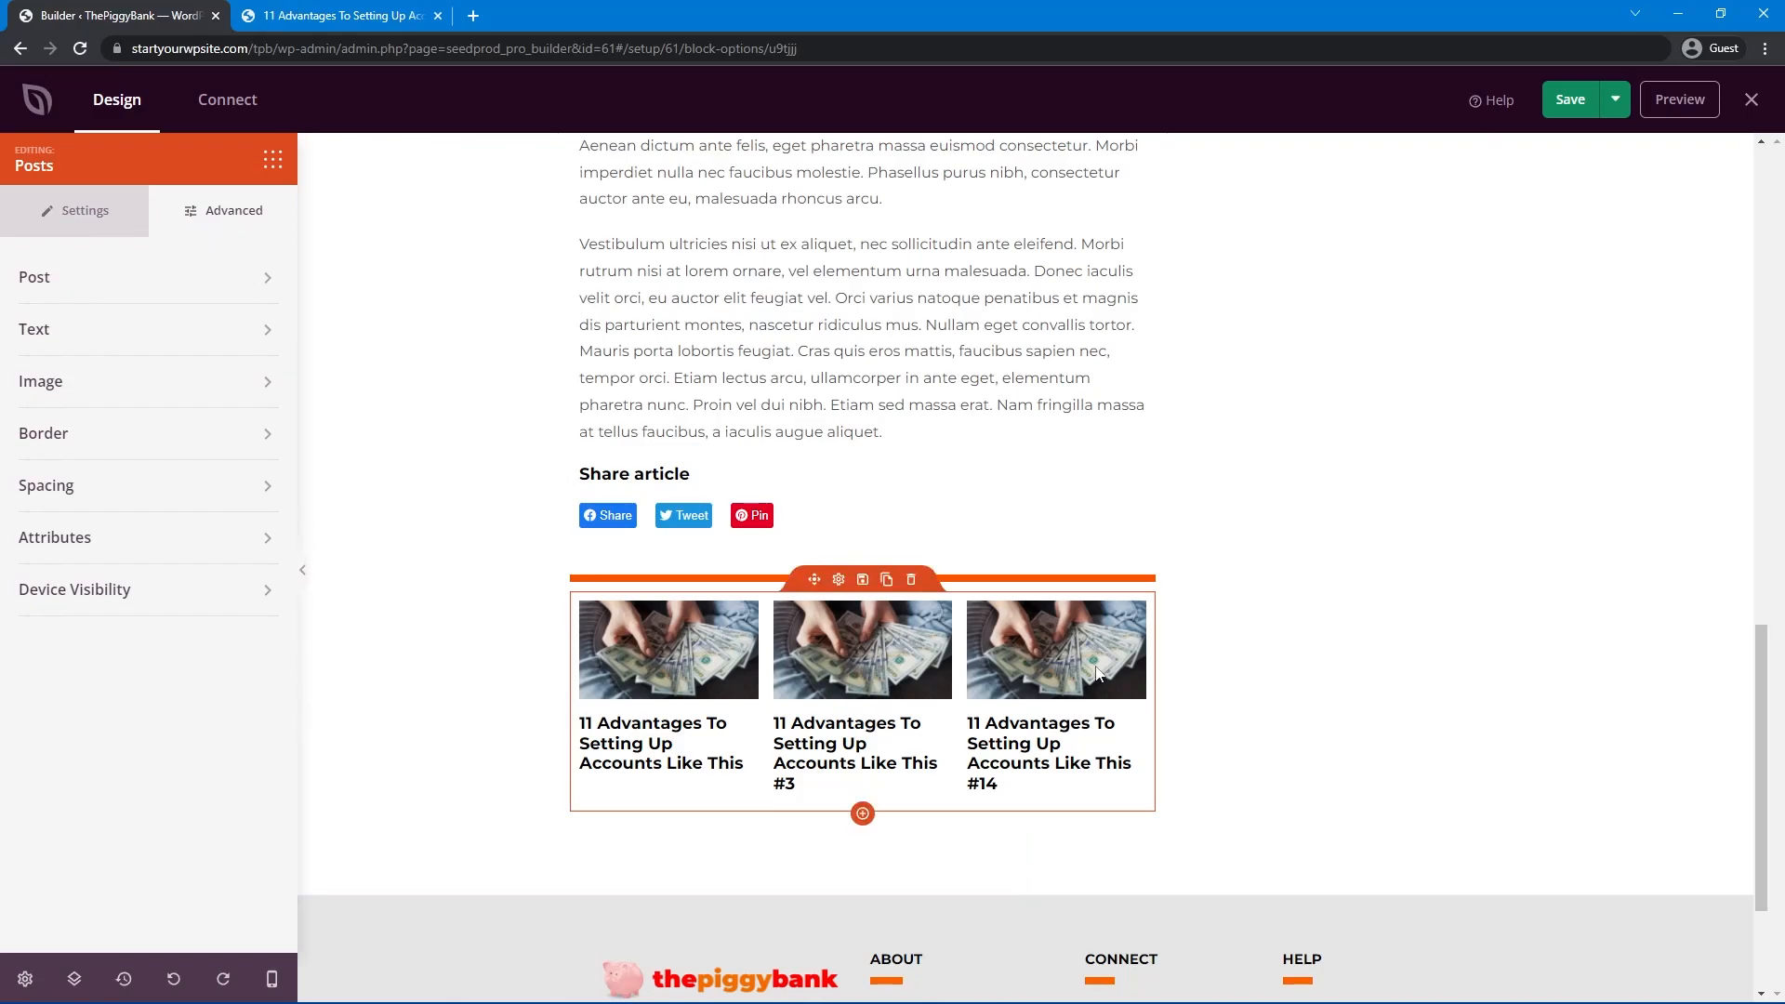
Add a headline reading "Get more involved" between the orange divider and the three posts, at heading level H4.
left_click_drag(59, 759, 861, 639)
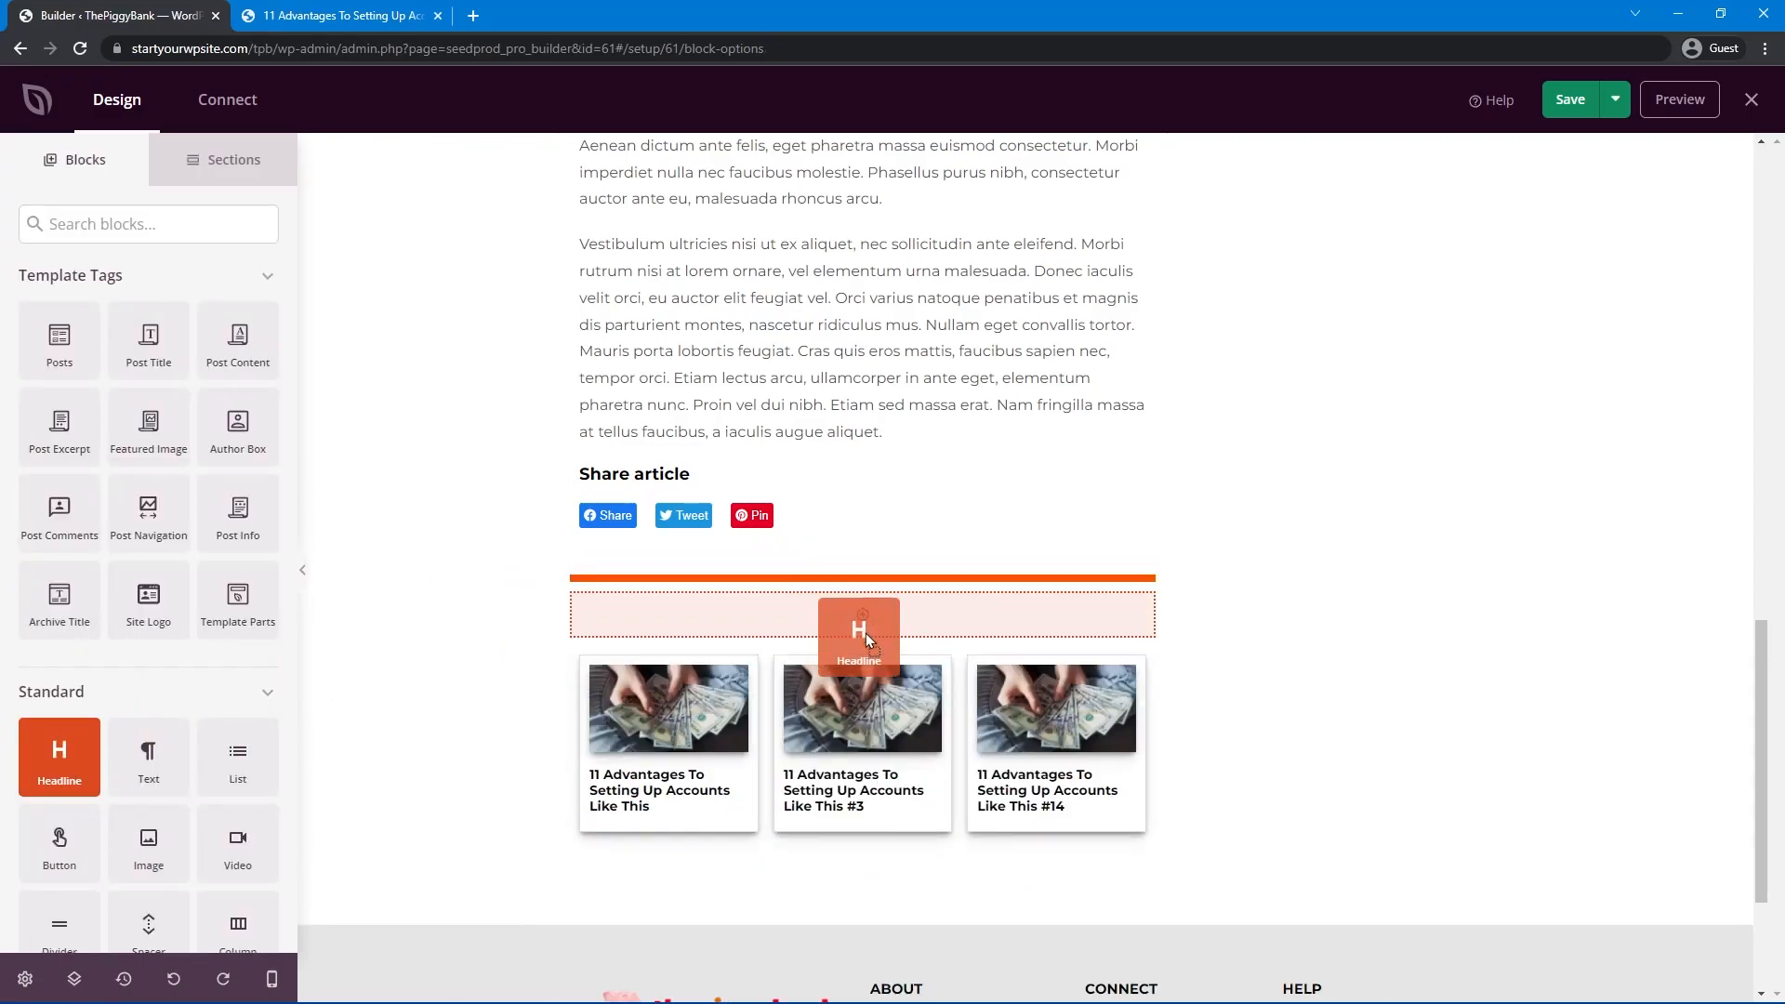
left_click(837, 581)
triple_click(161, 425)
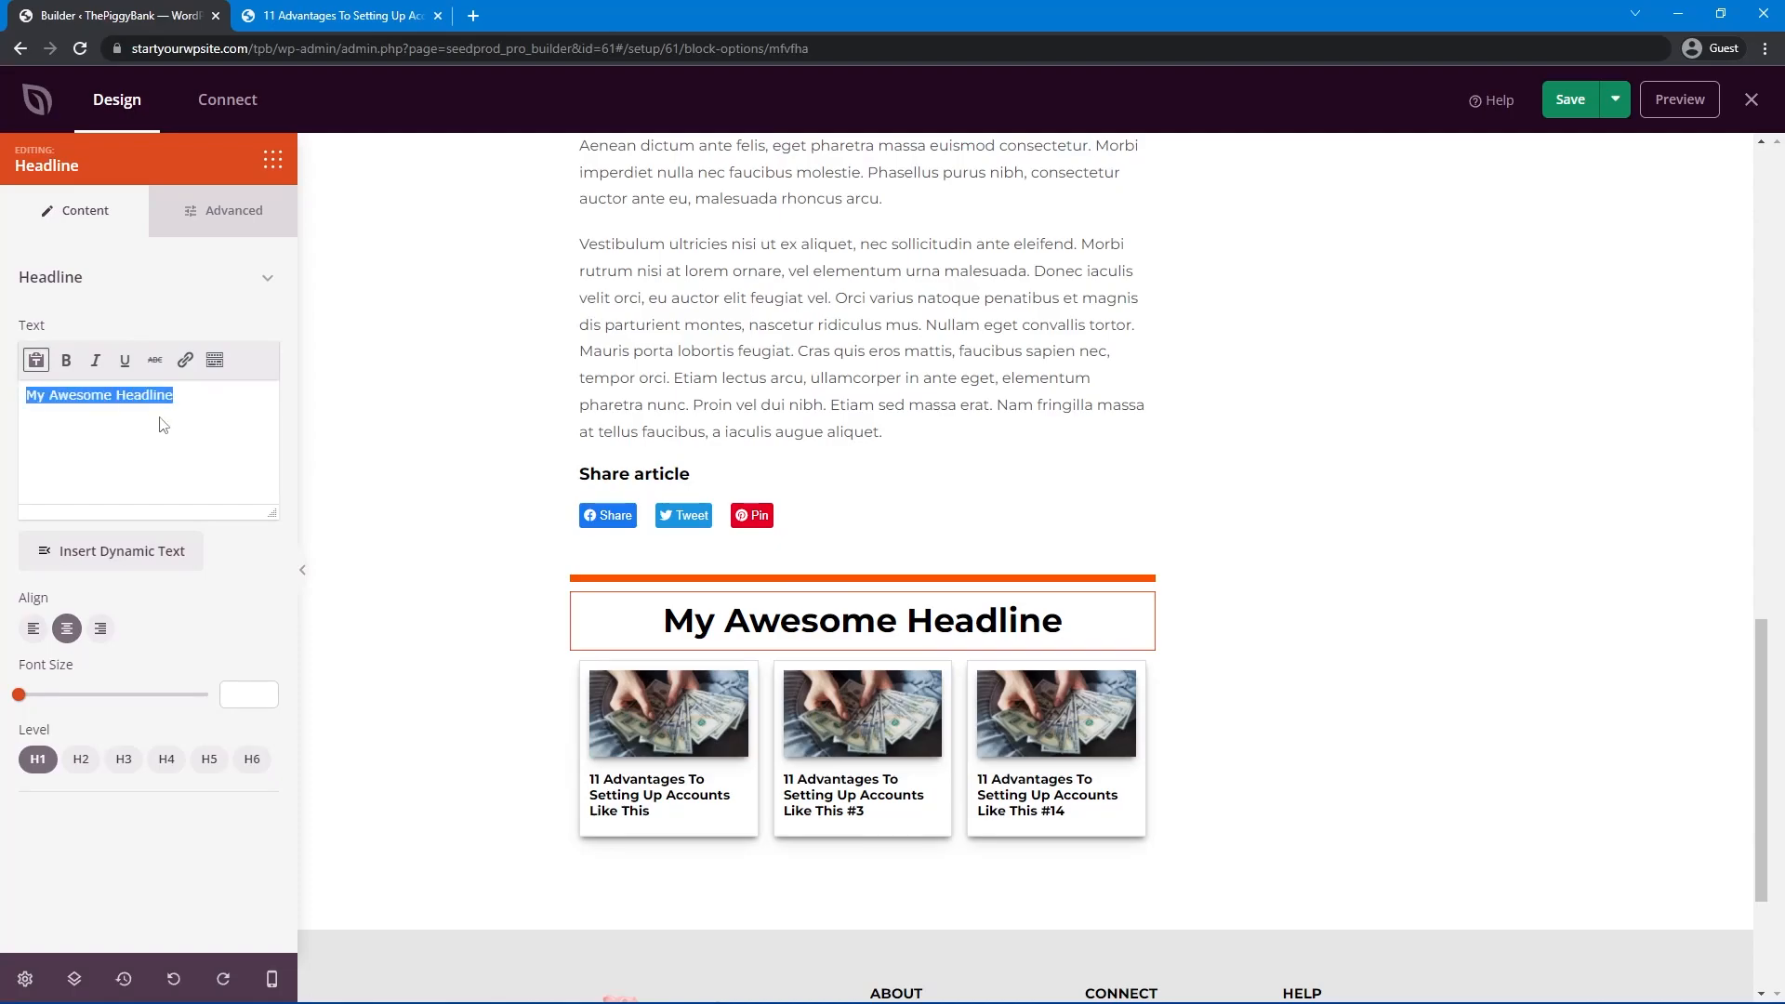
type("Get more involved")
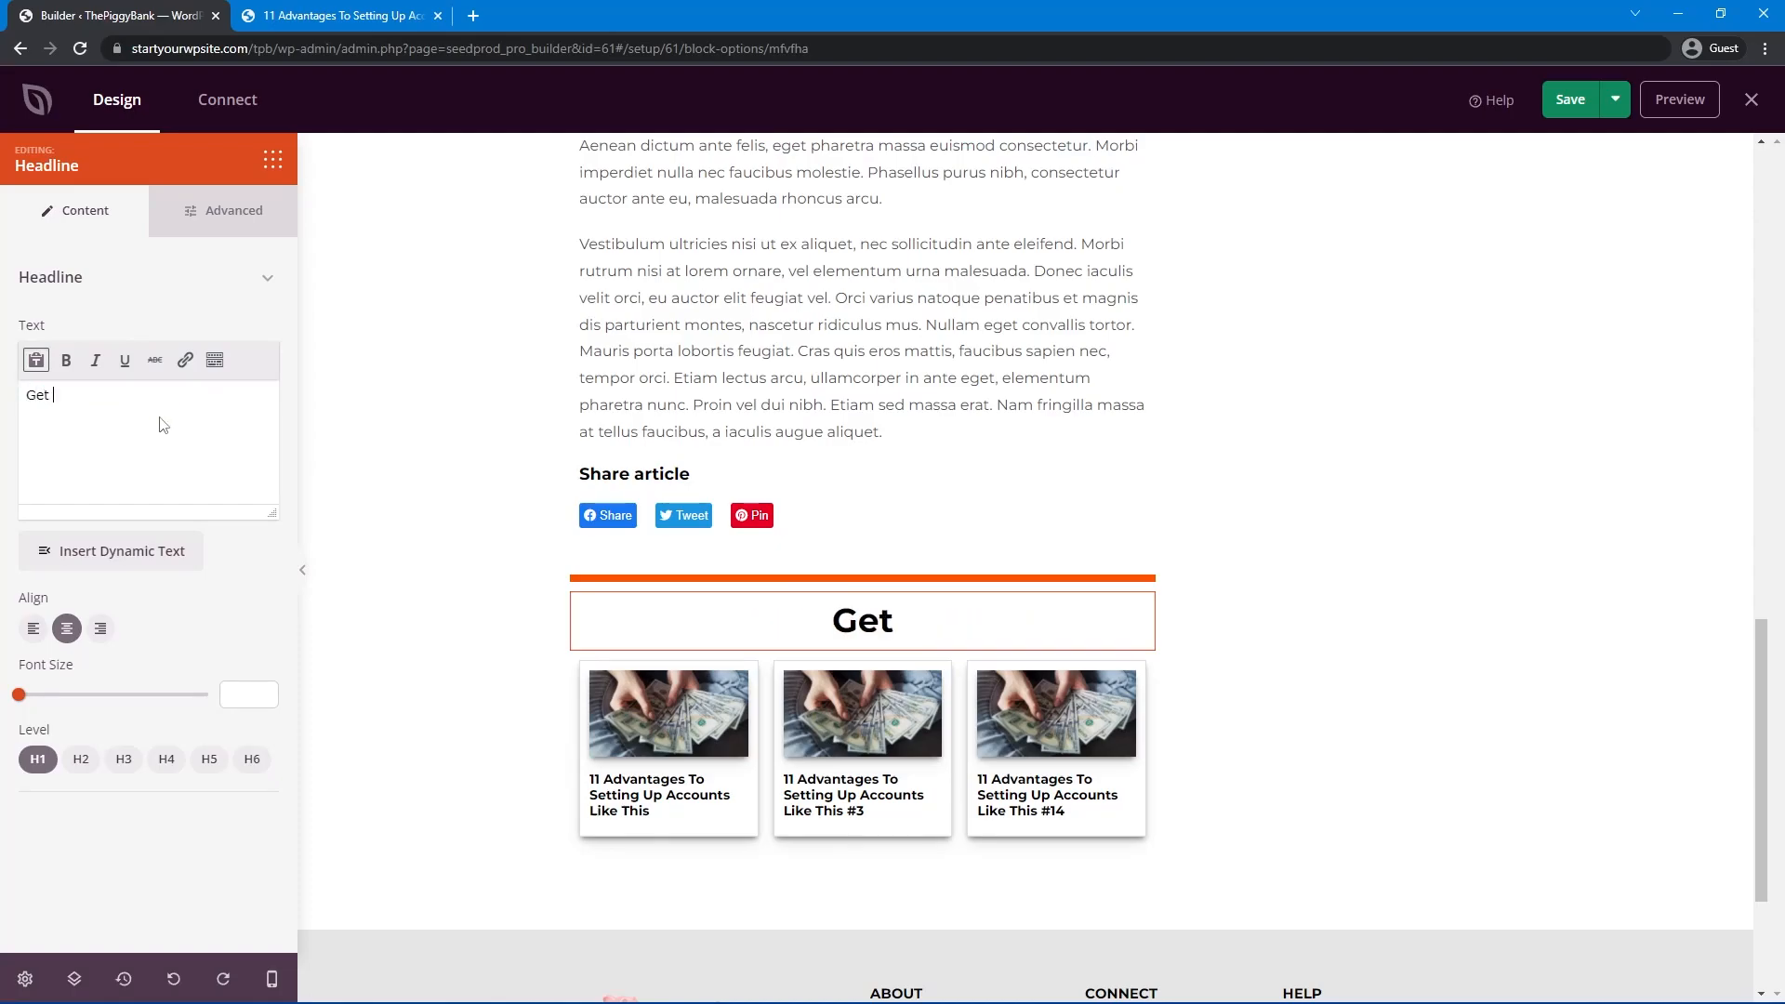
left_click(126, 761)
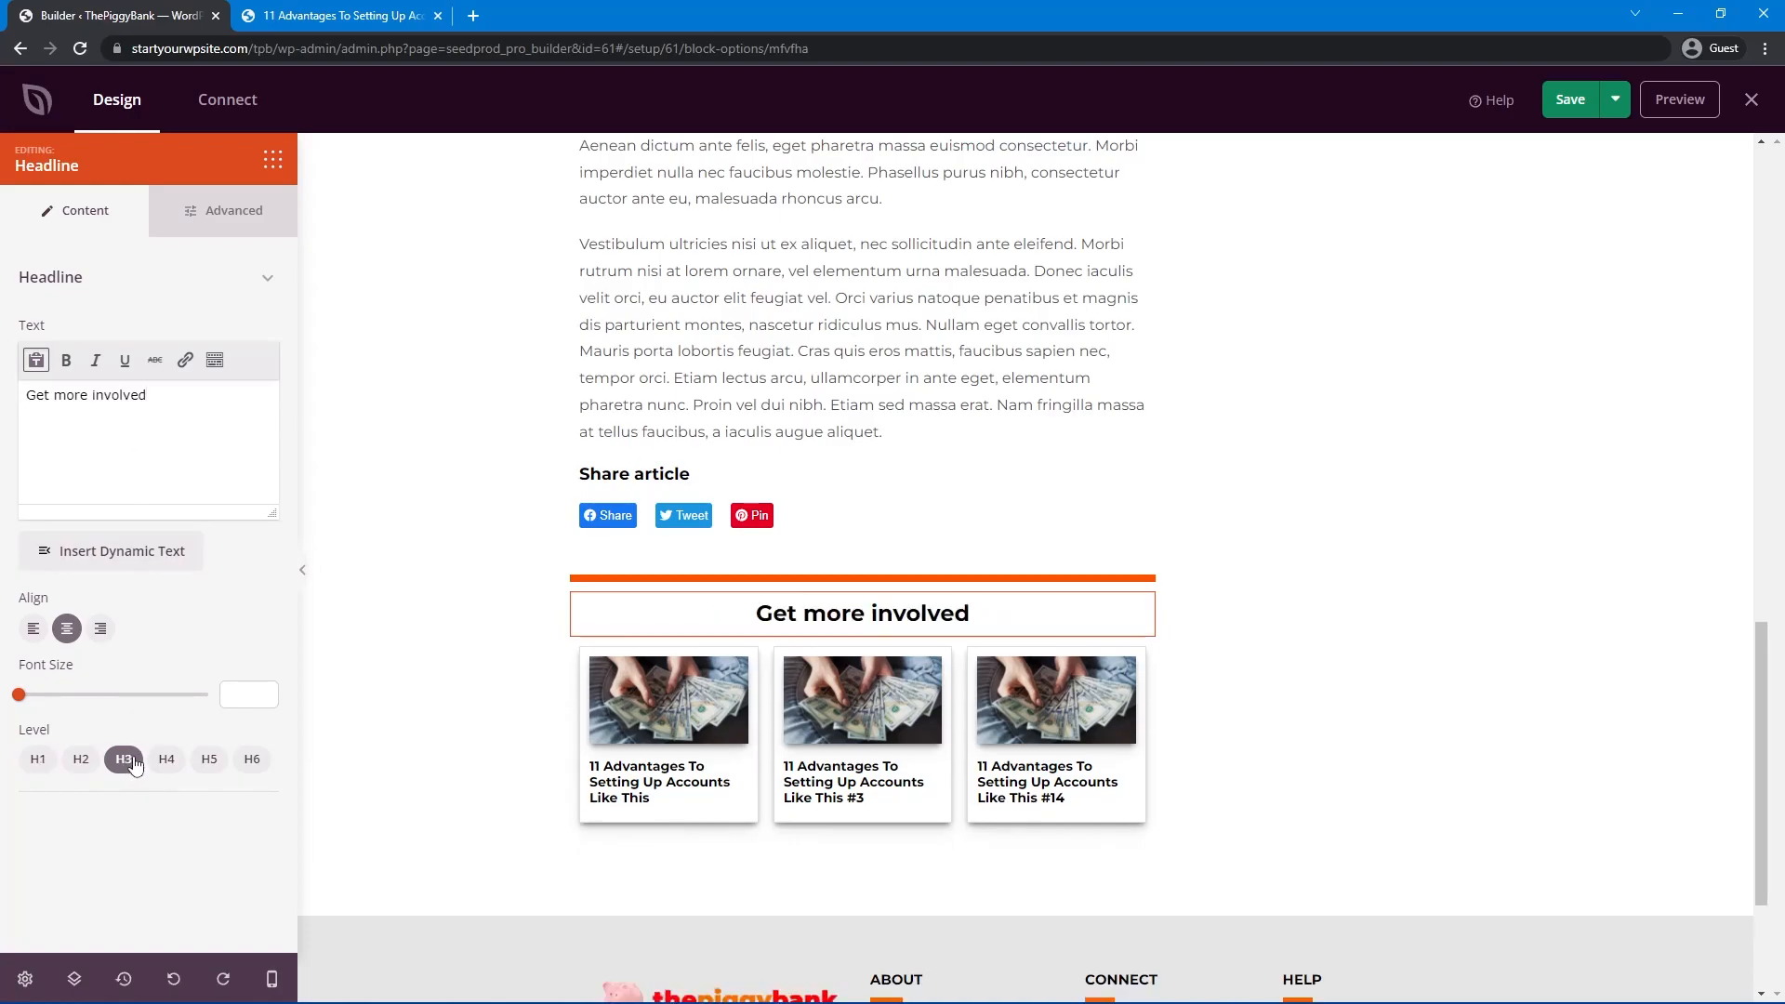
left_click(166, 759)
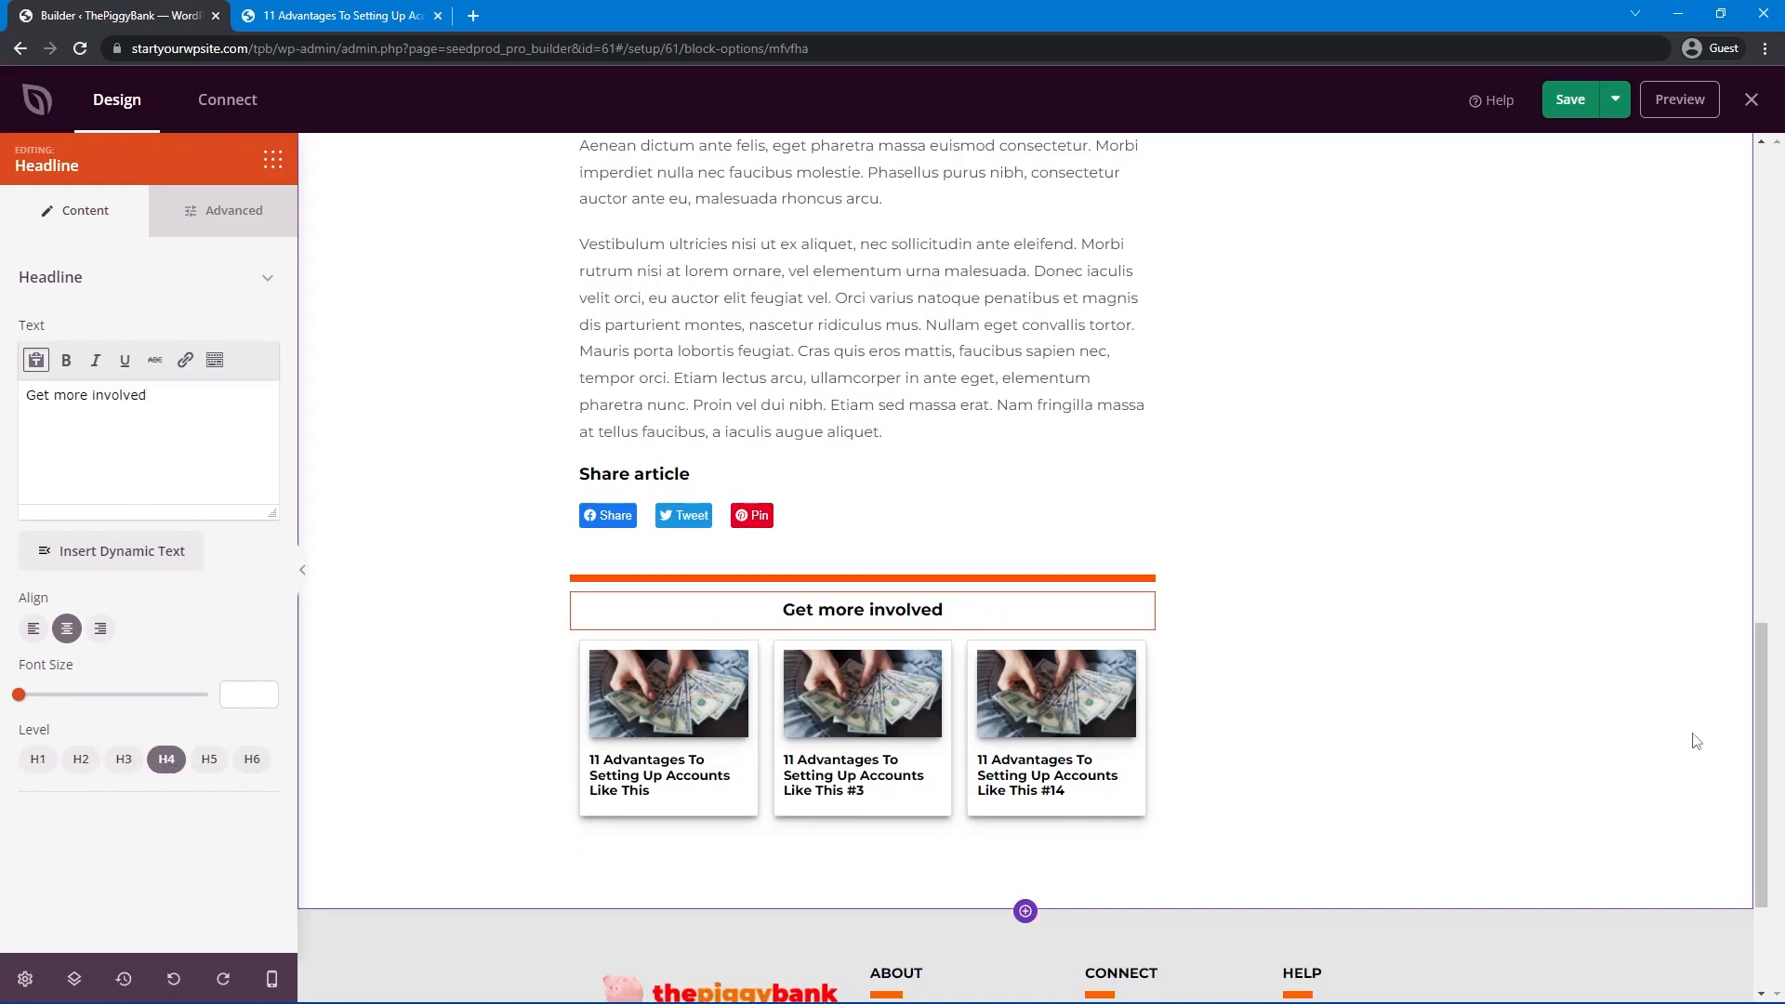
mouse_move(1763, 800)
left_mouse_down()
mouse_move(1764, 911)
mouse_move(1764, 796)
left_mouse_up()
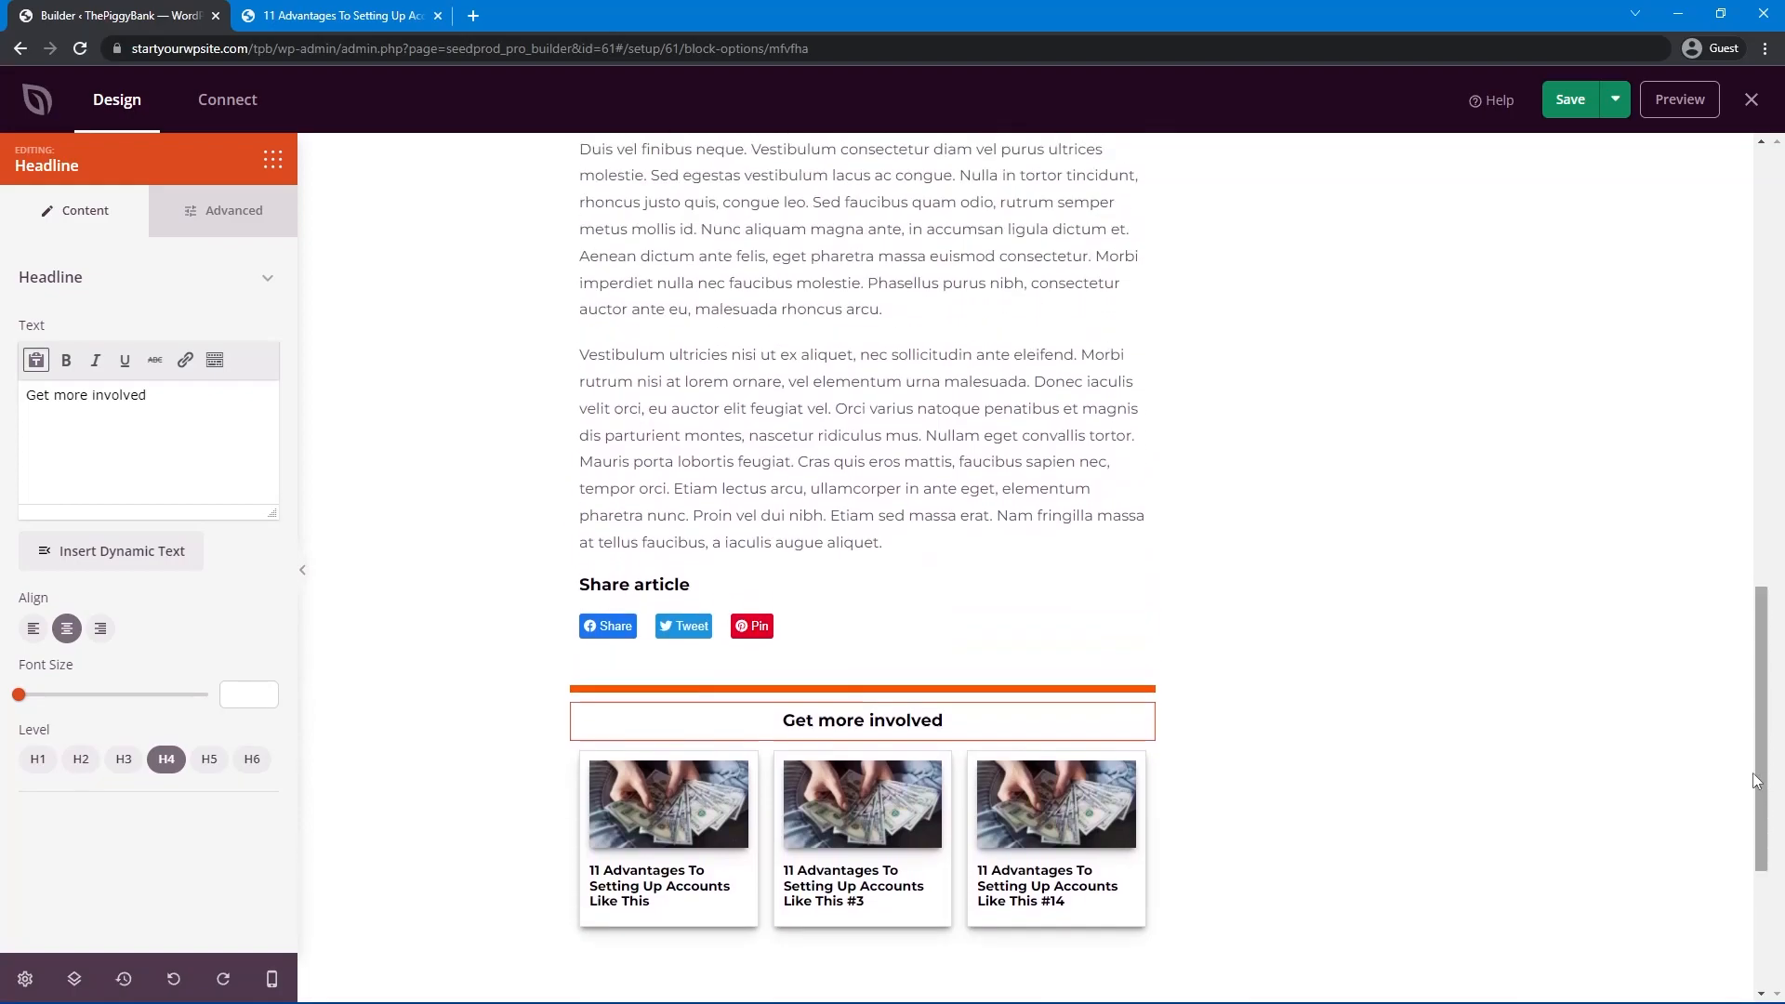
Look over the finished post layout and save the Single Post template.
left_click(273, 160)
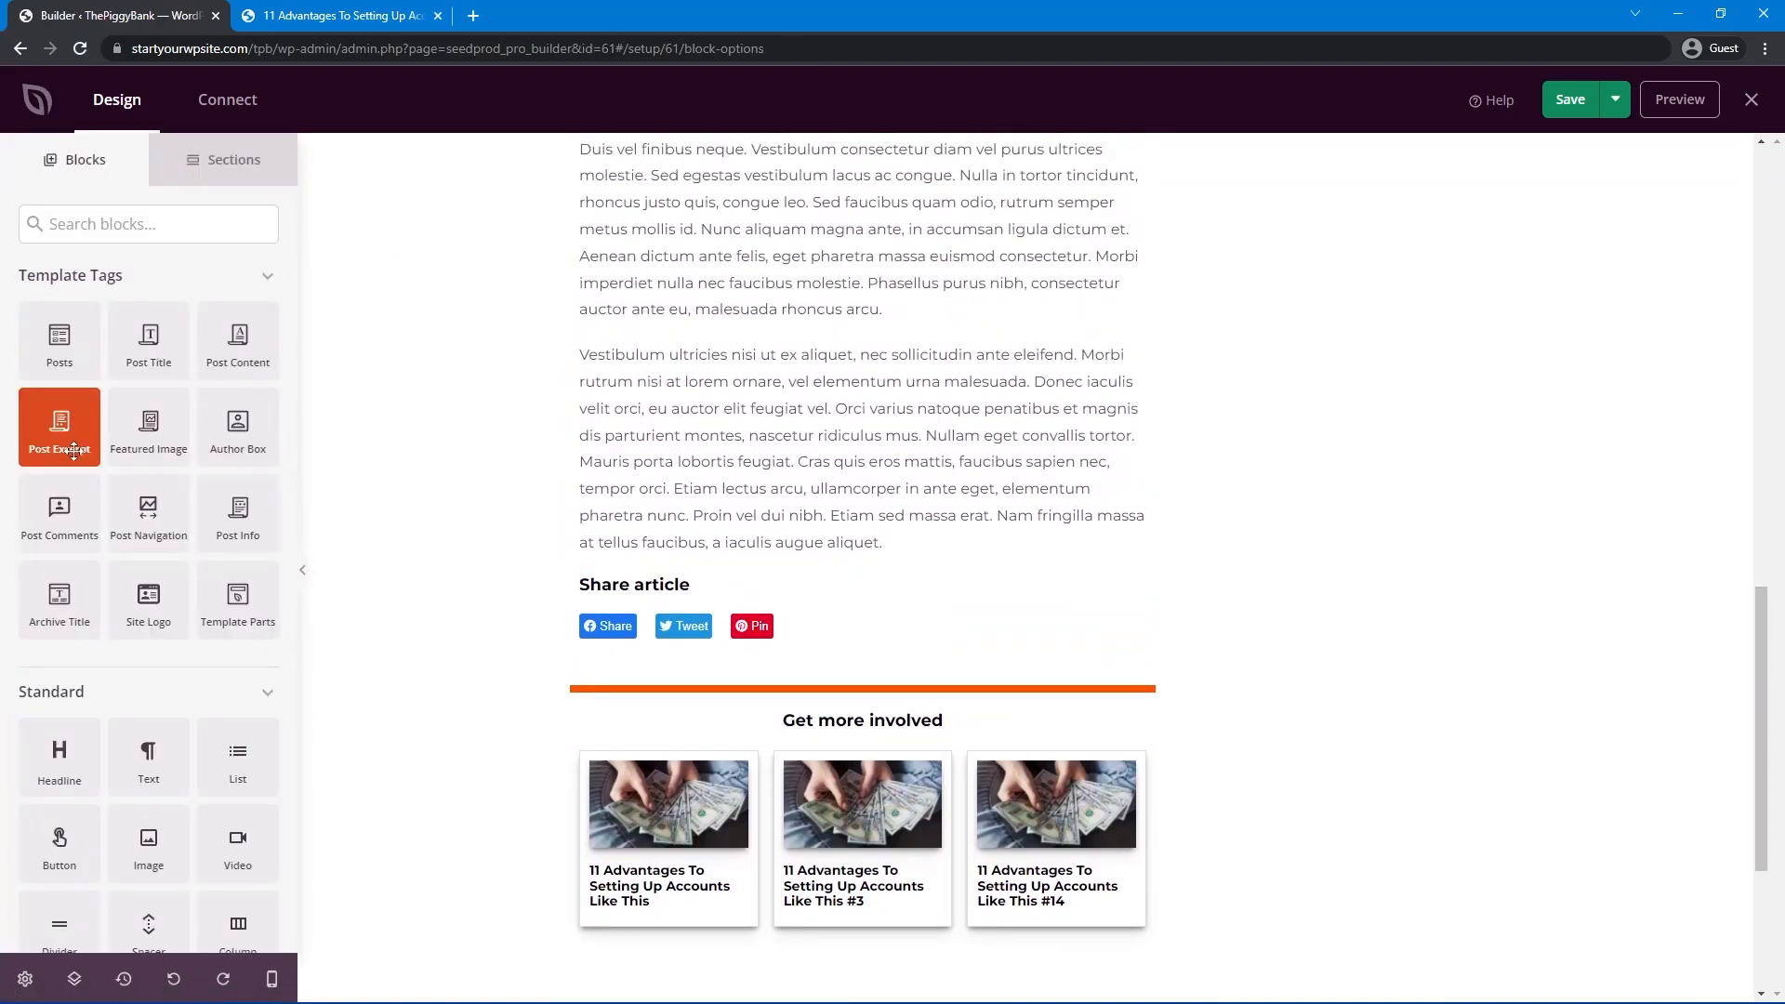
scroll(59, 437, "down", 3)
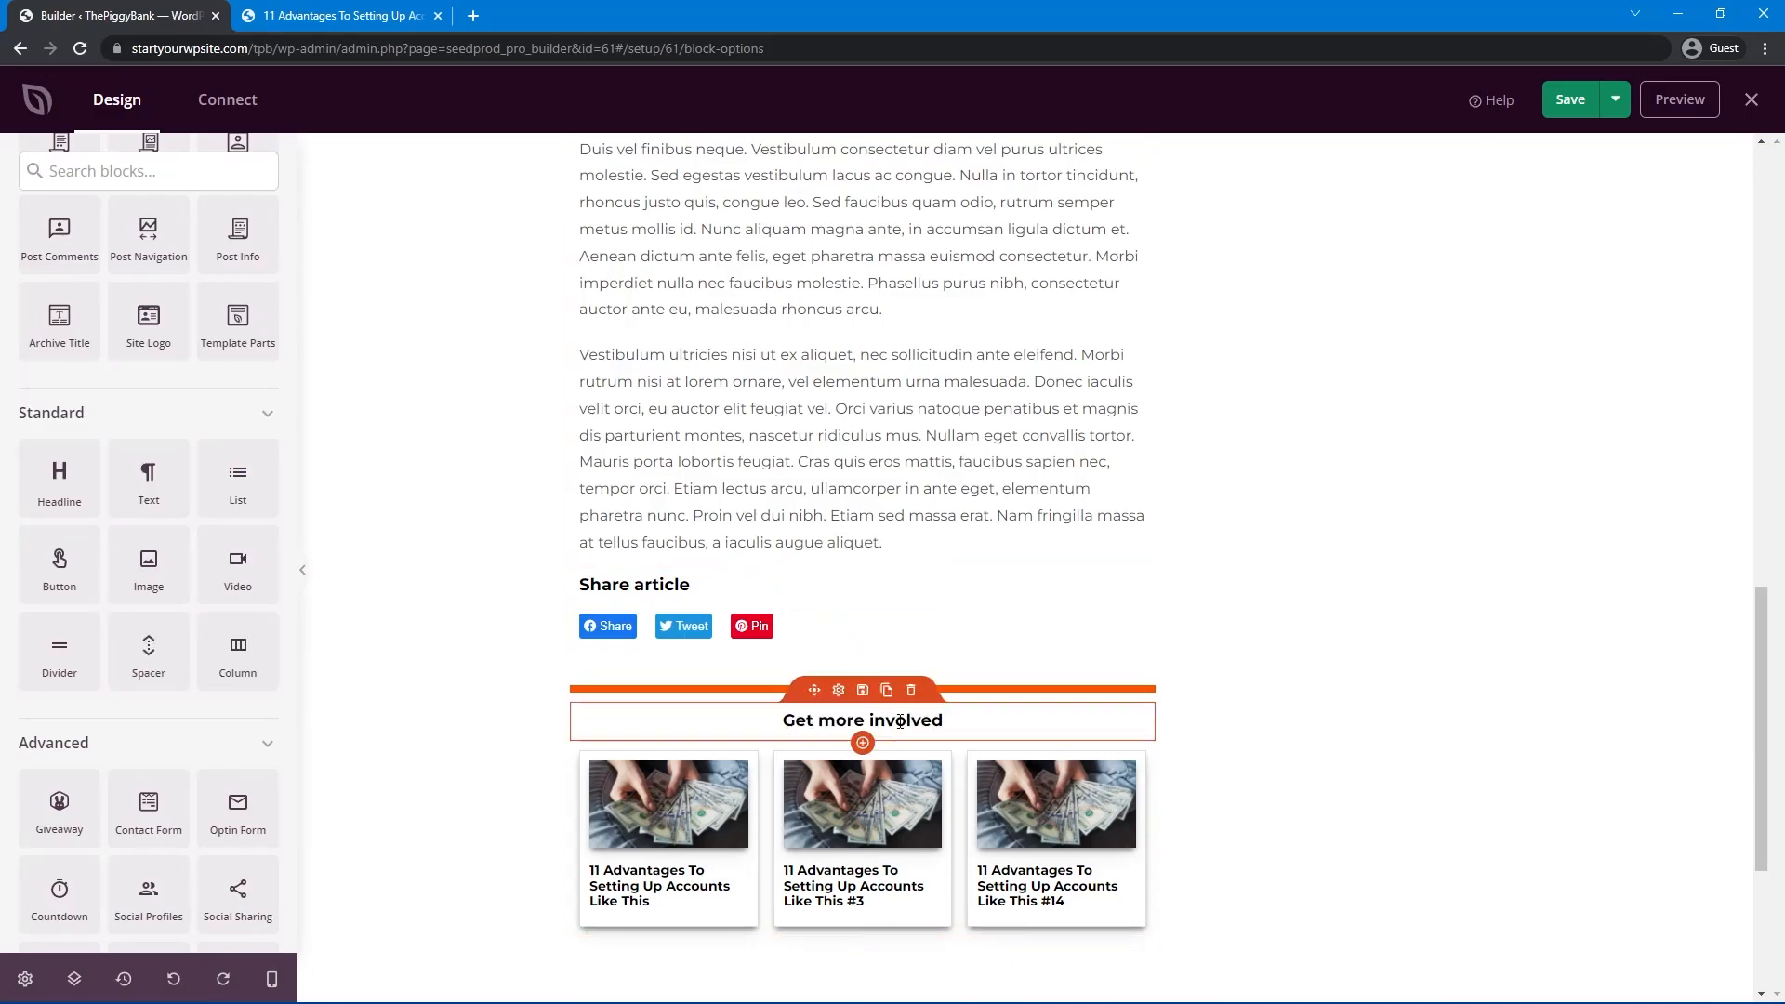
scroll(1151, 595, "up", 10)
scroll(1157, 492, "down", 6)
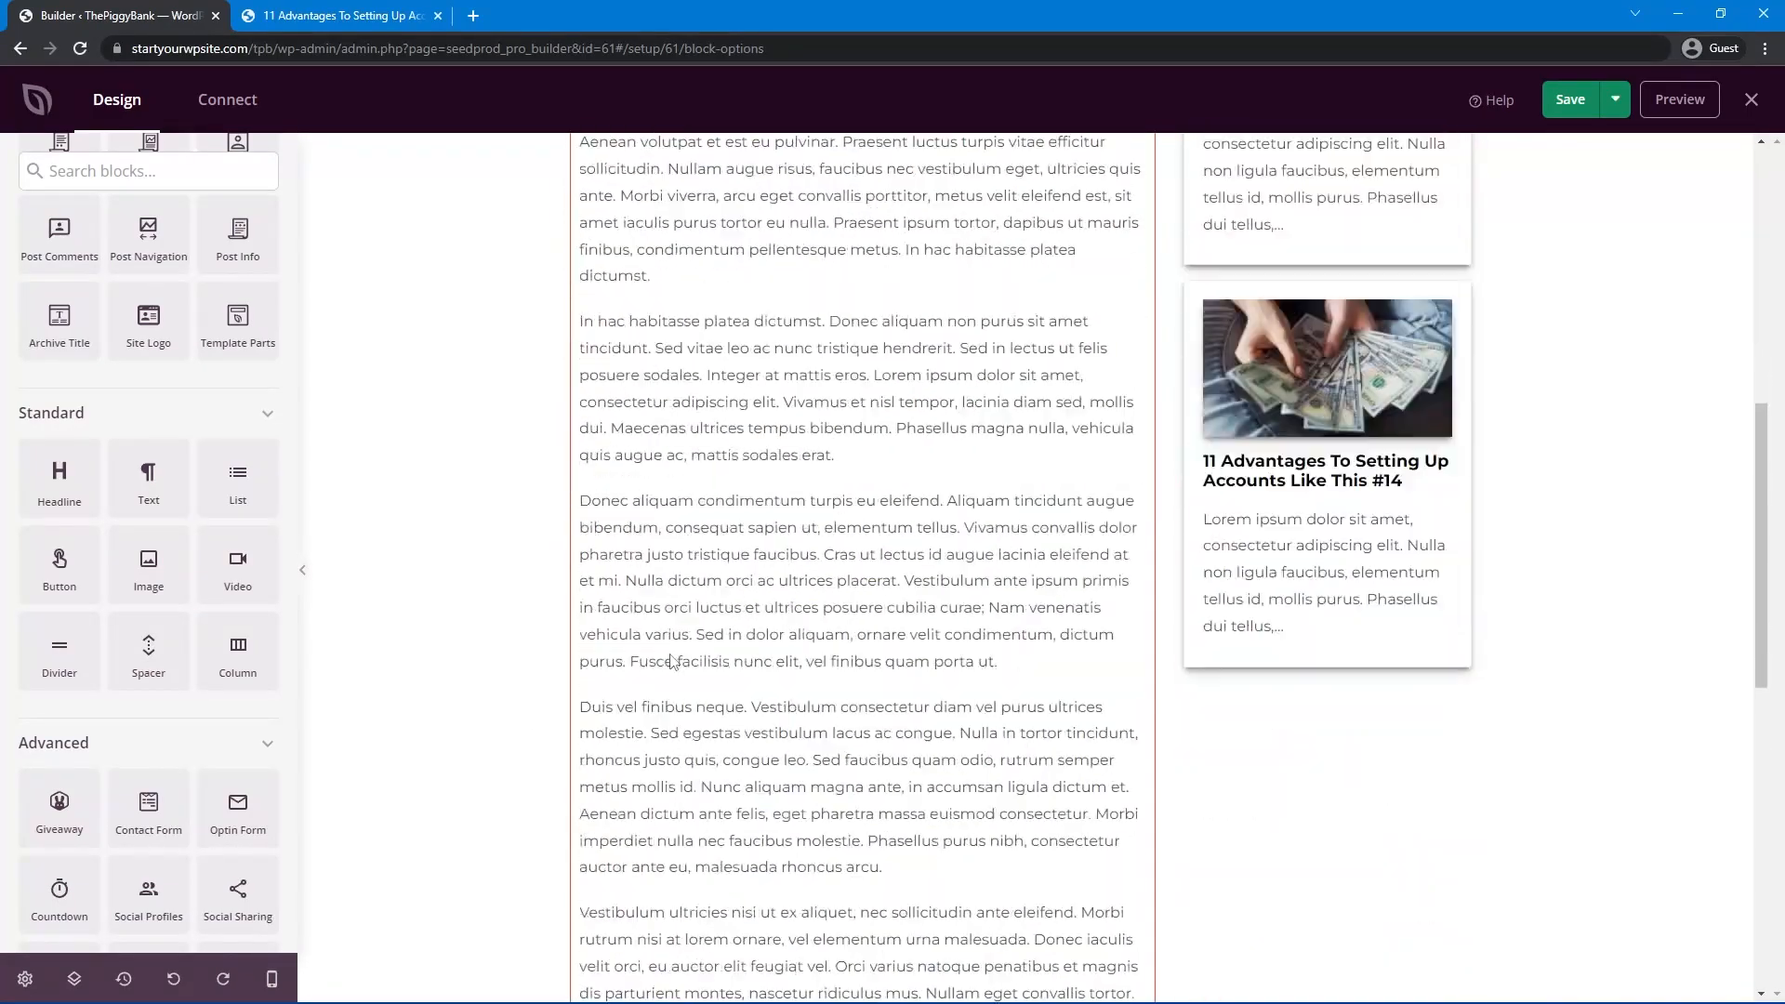
scroll(1348, 324, "up", 7)
left_click(1567, 100)
scroll(1546, 371, "up", 1)
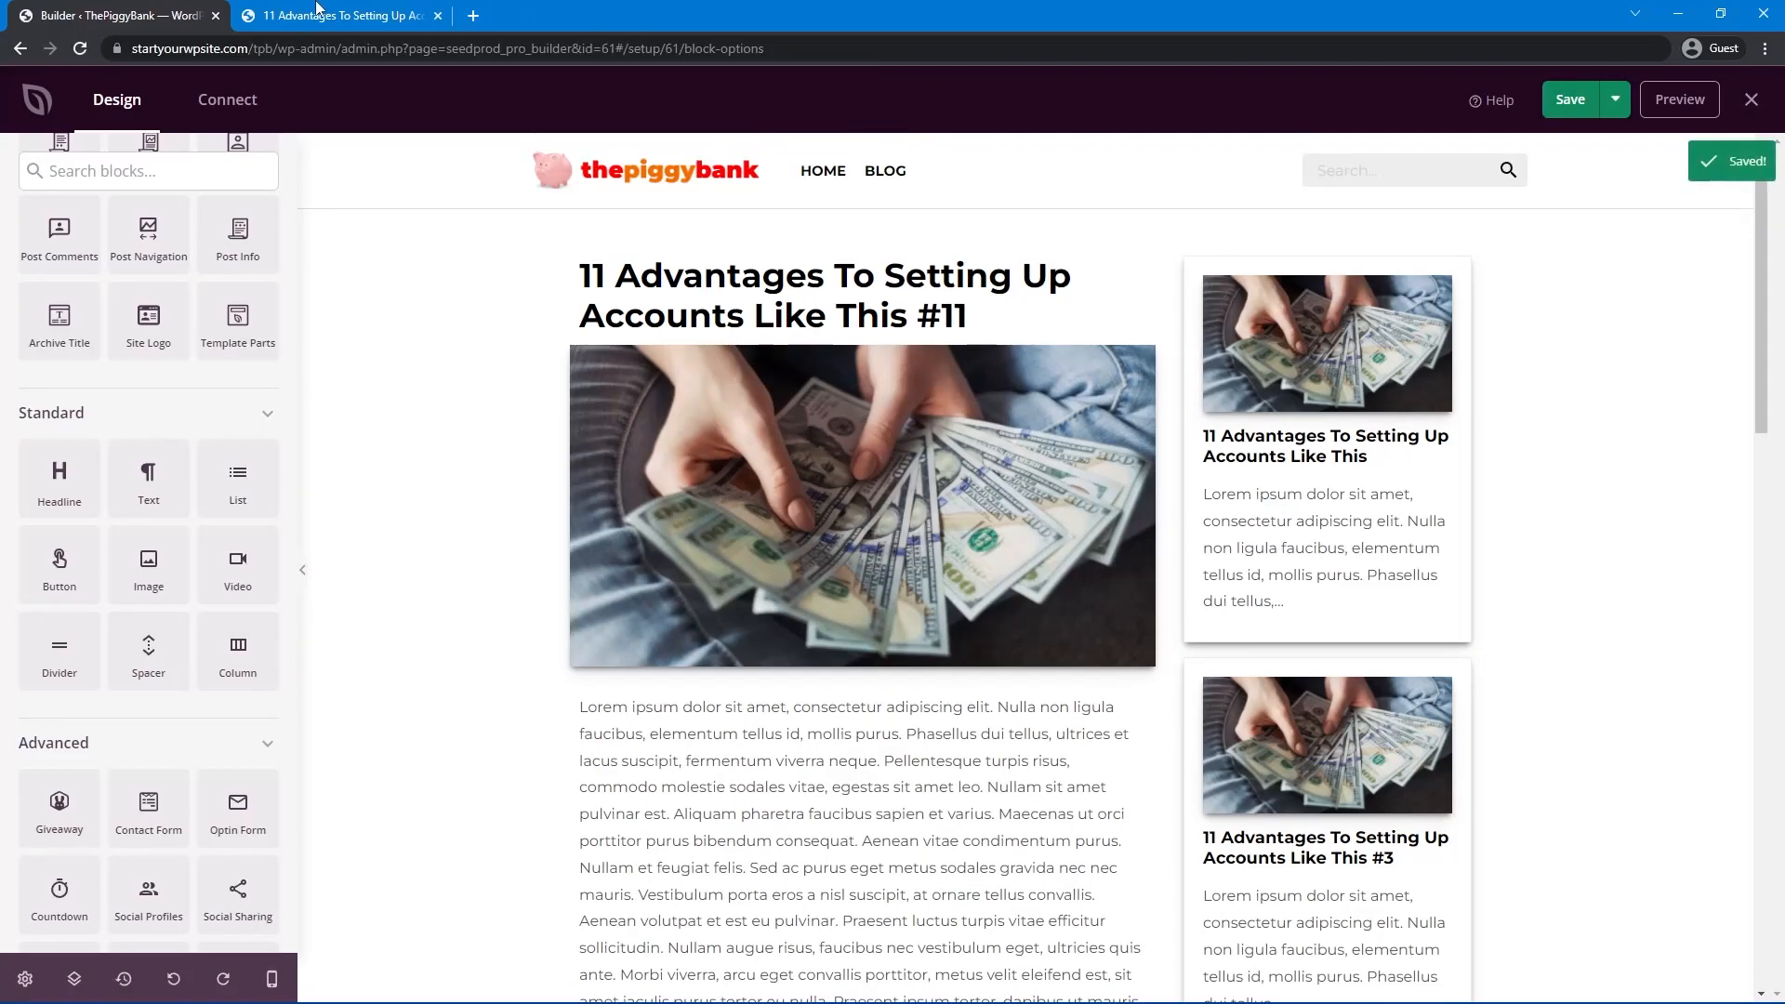
Leave the Single Post builder, open the Sidebar template's design to examine its contents, and close it again.
left_click(1752, 100)
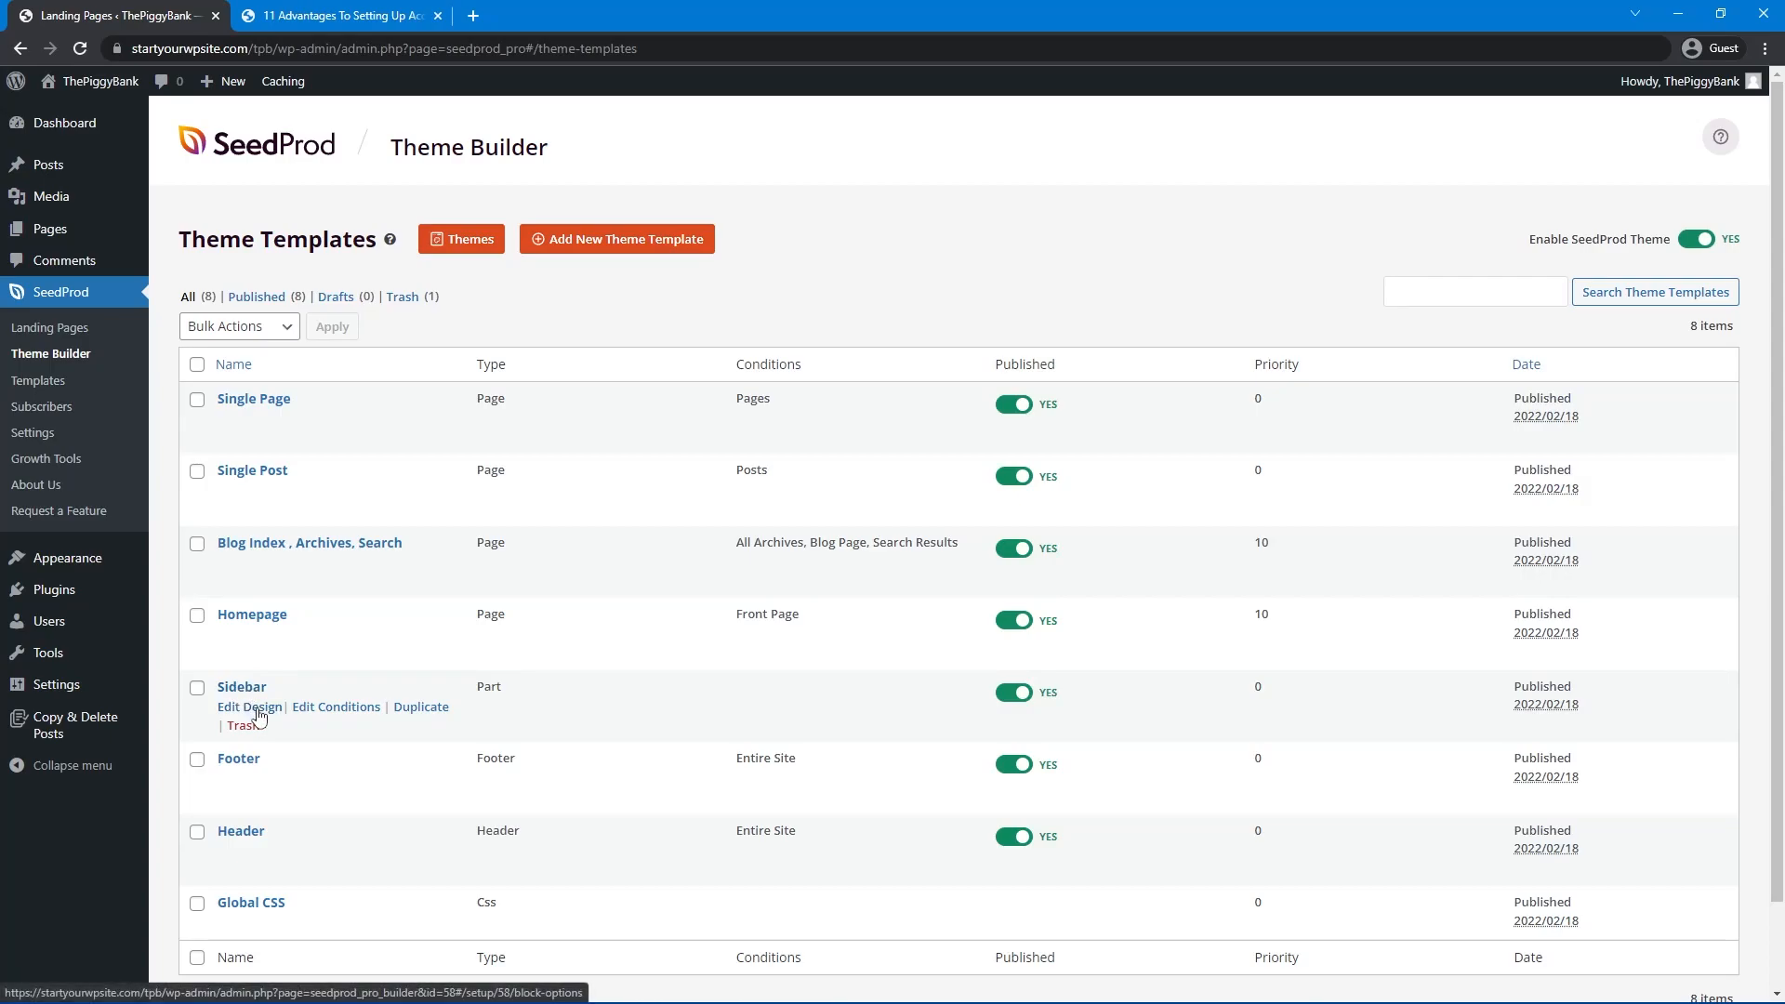
left_click(259, 714)
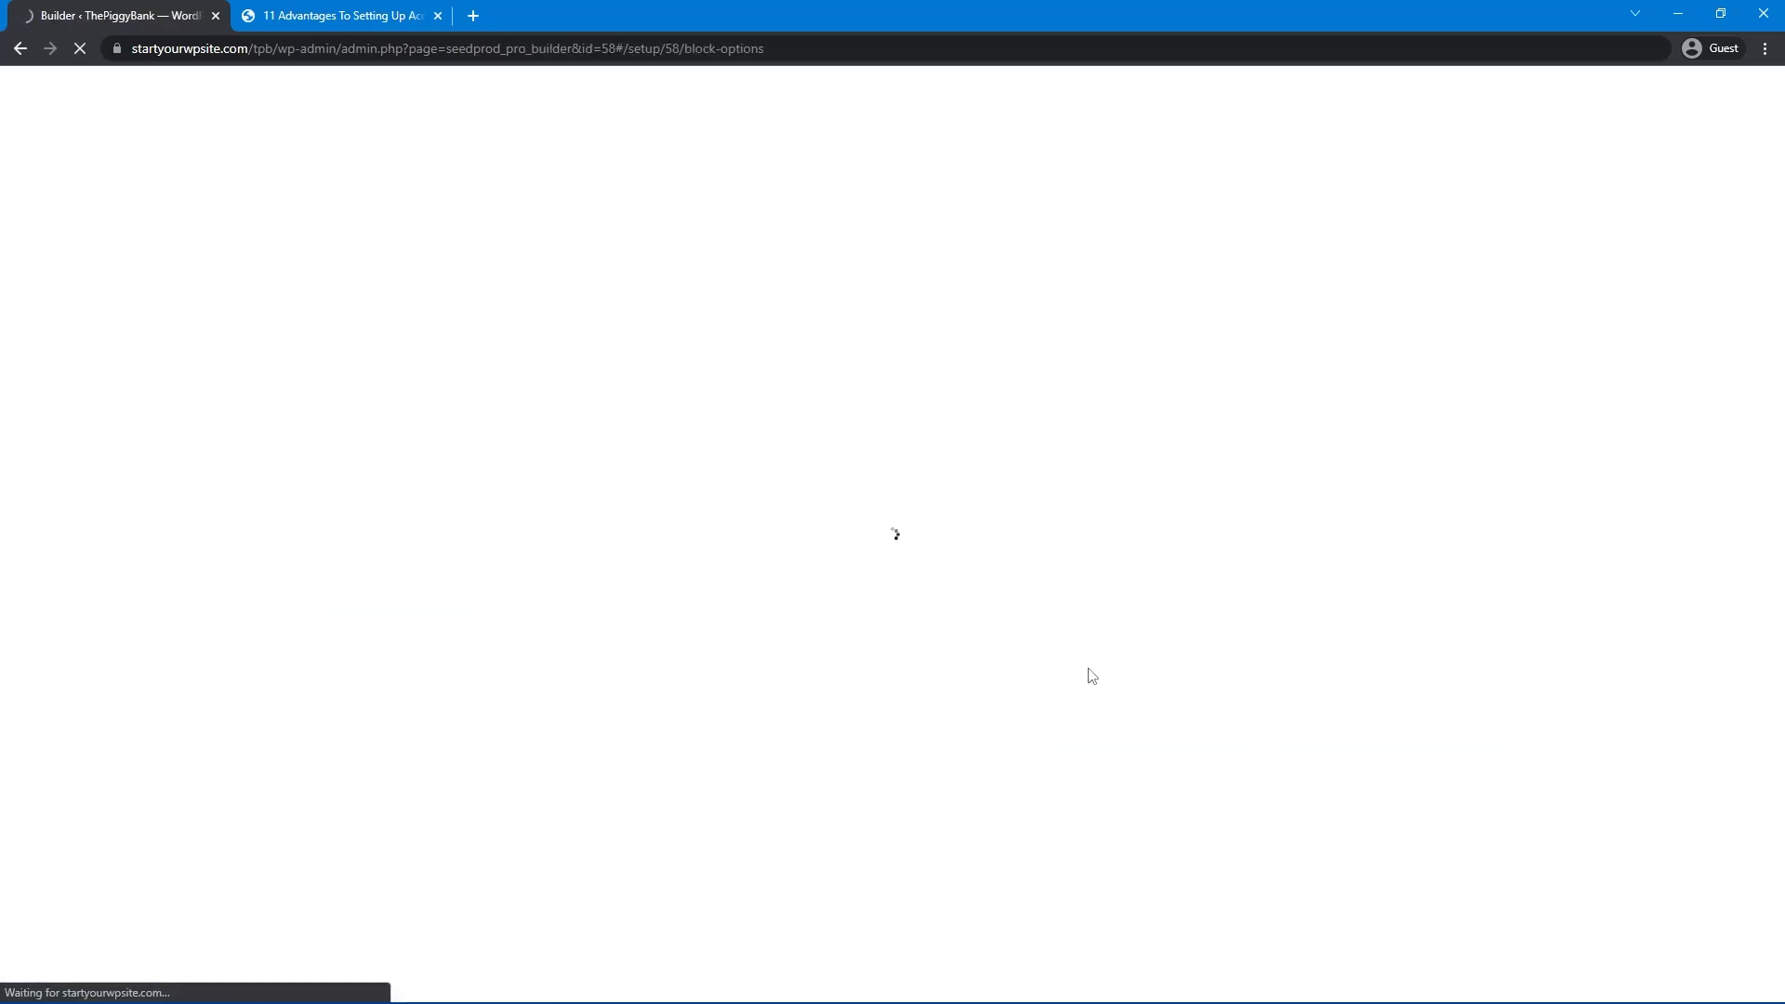
scroll(882, 473, "down", 3)
scroll(645, 657, "up", 3)
left_click(1754, 102)
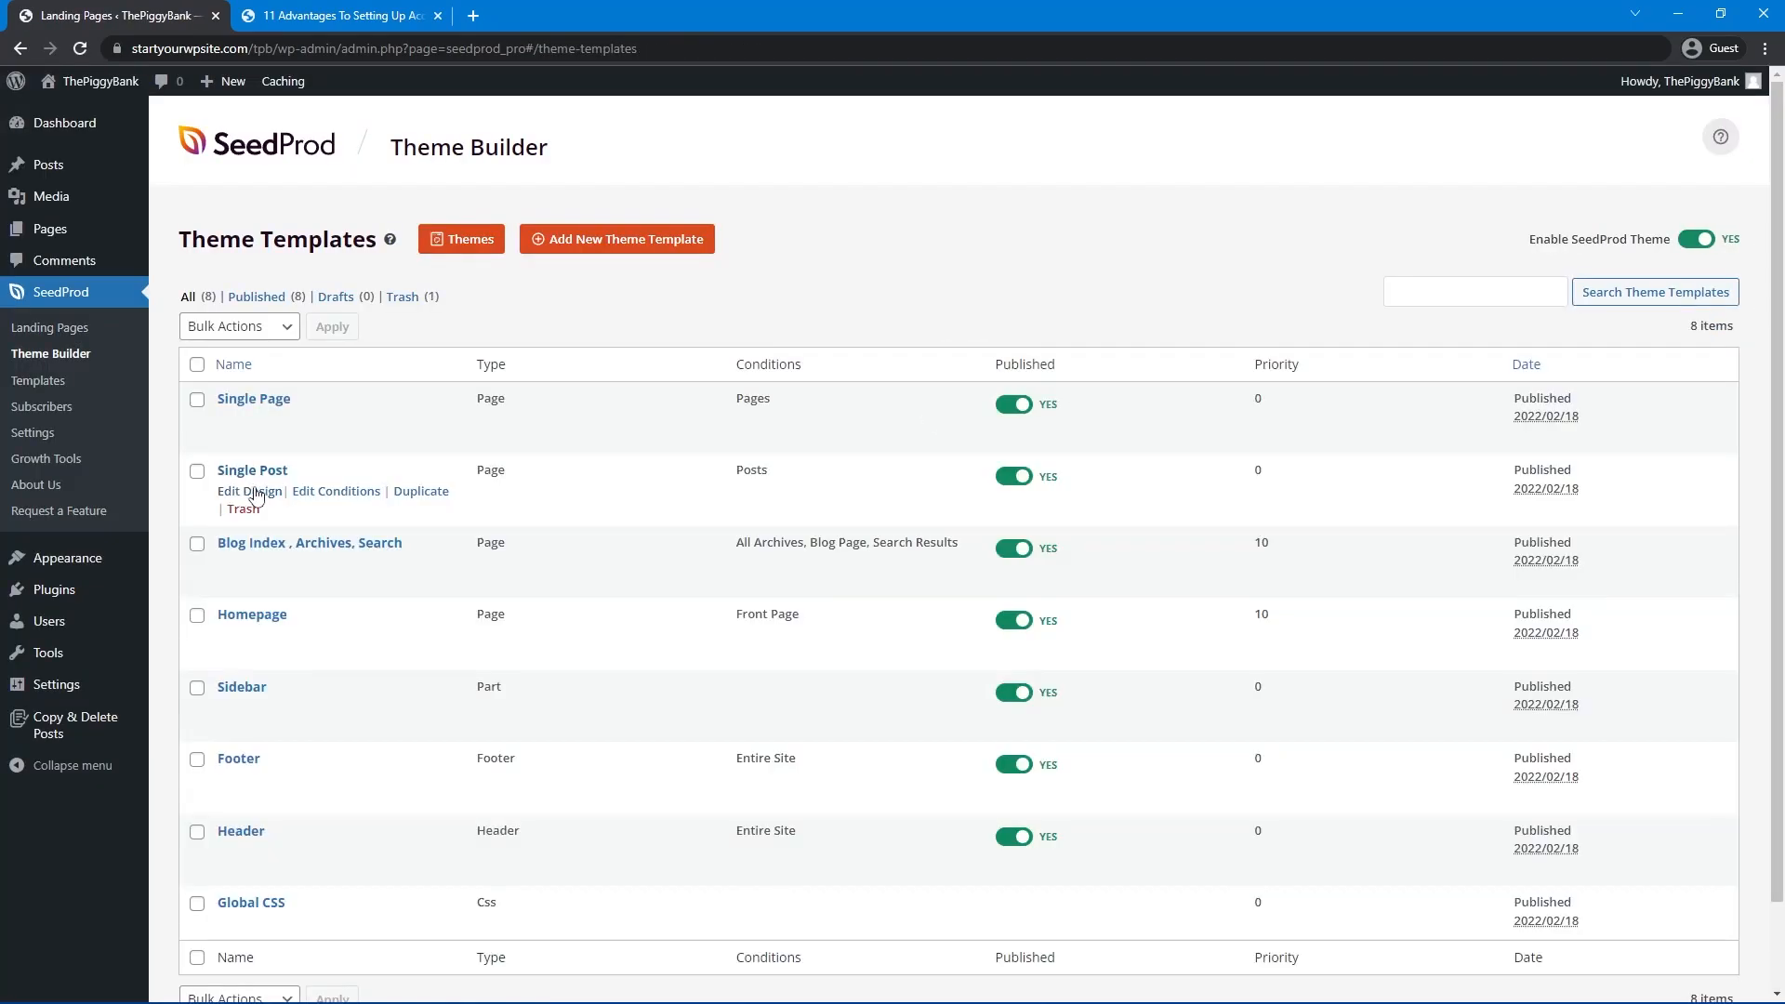
Reopen the Single Post design and try a Template Parts block set to Sidebar below the sidebar posts.
left_click(255, 493)
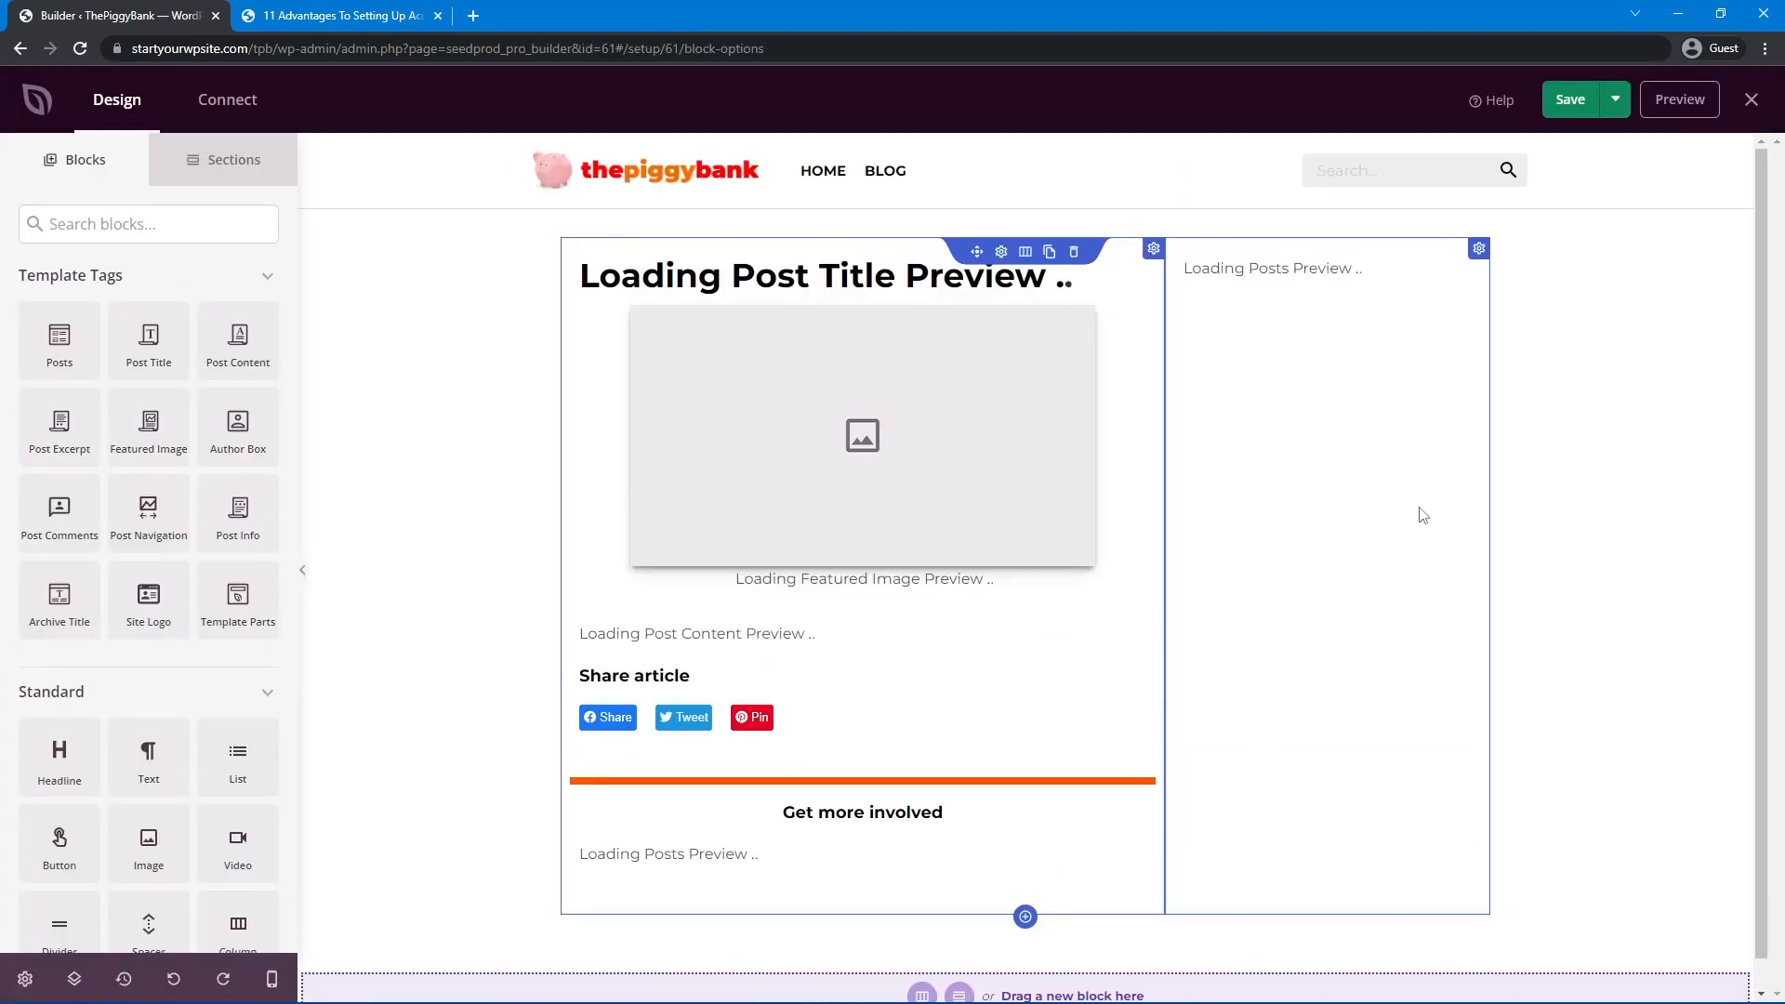
scroll(1379, 522, "down", 10)
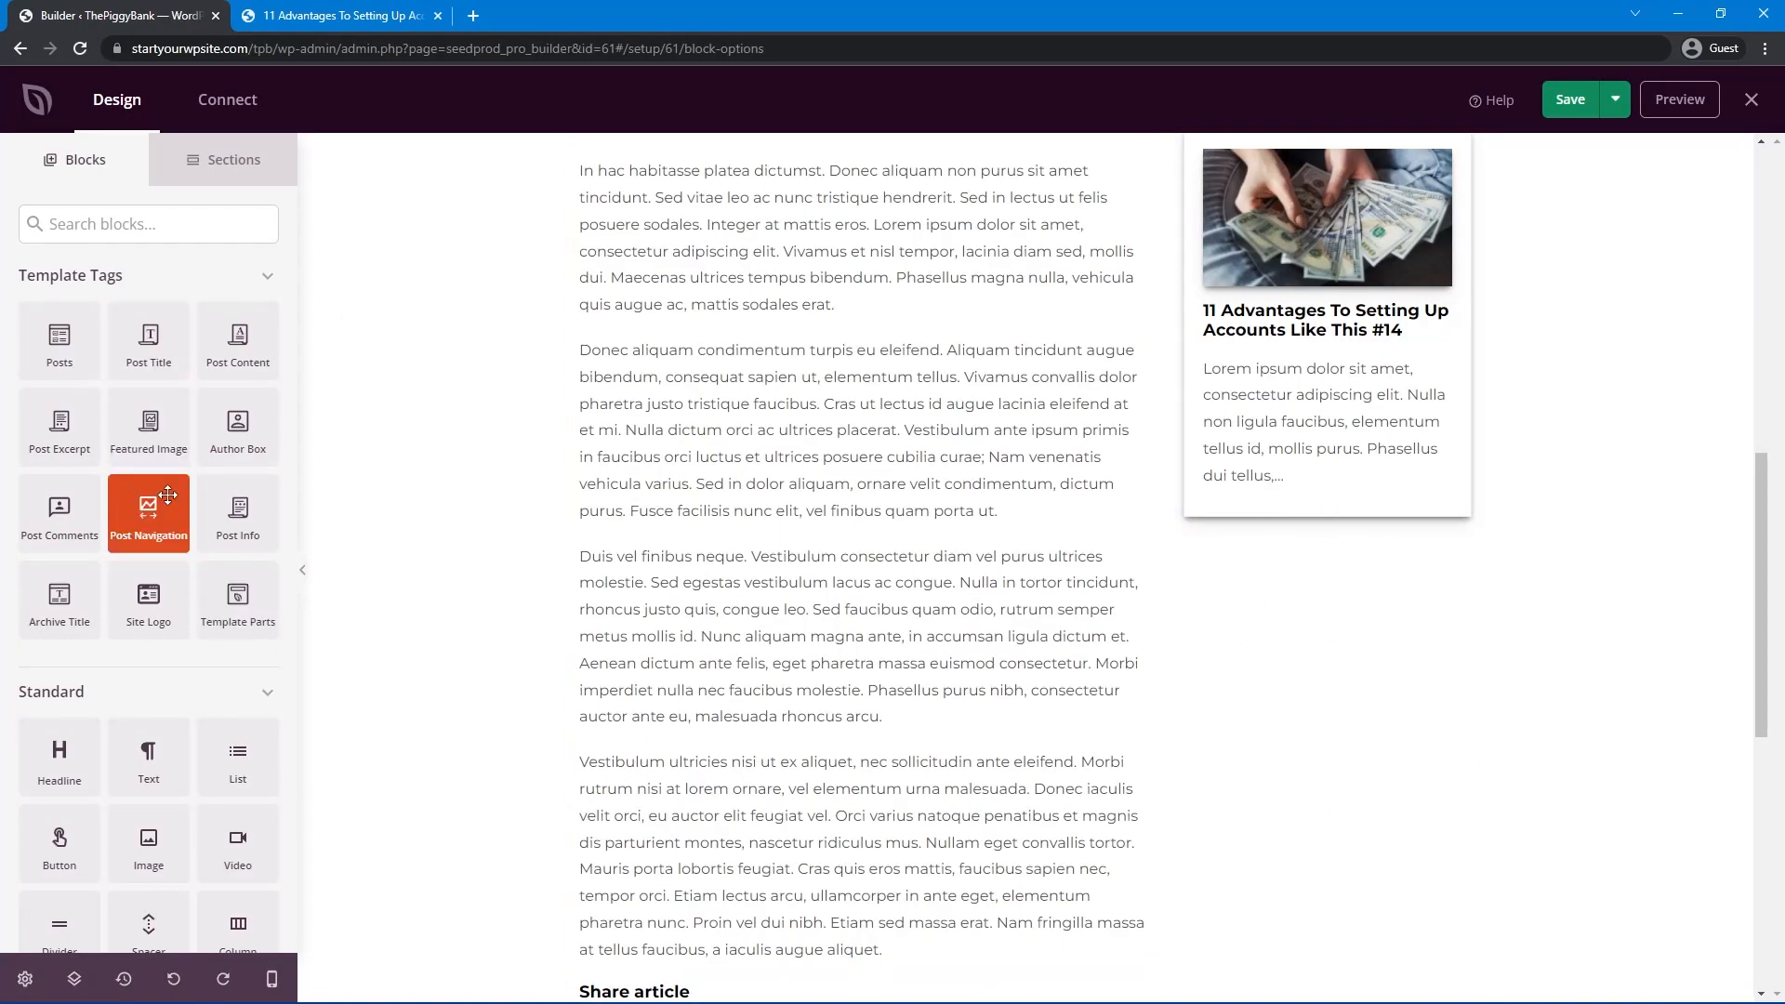
left_click_drag(239, 614, 1311, 544)
left_click(1303, 513)
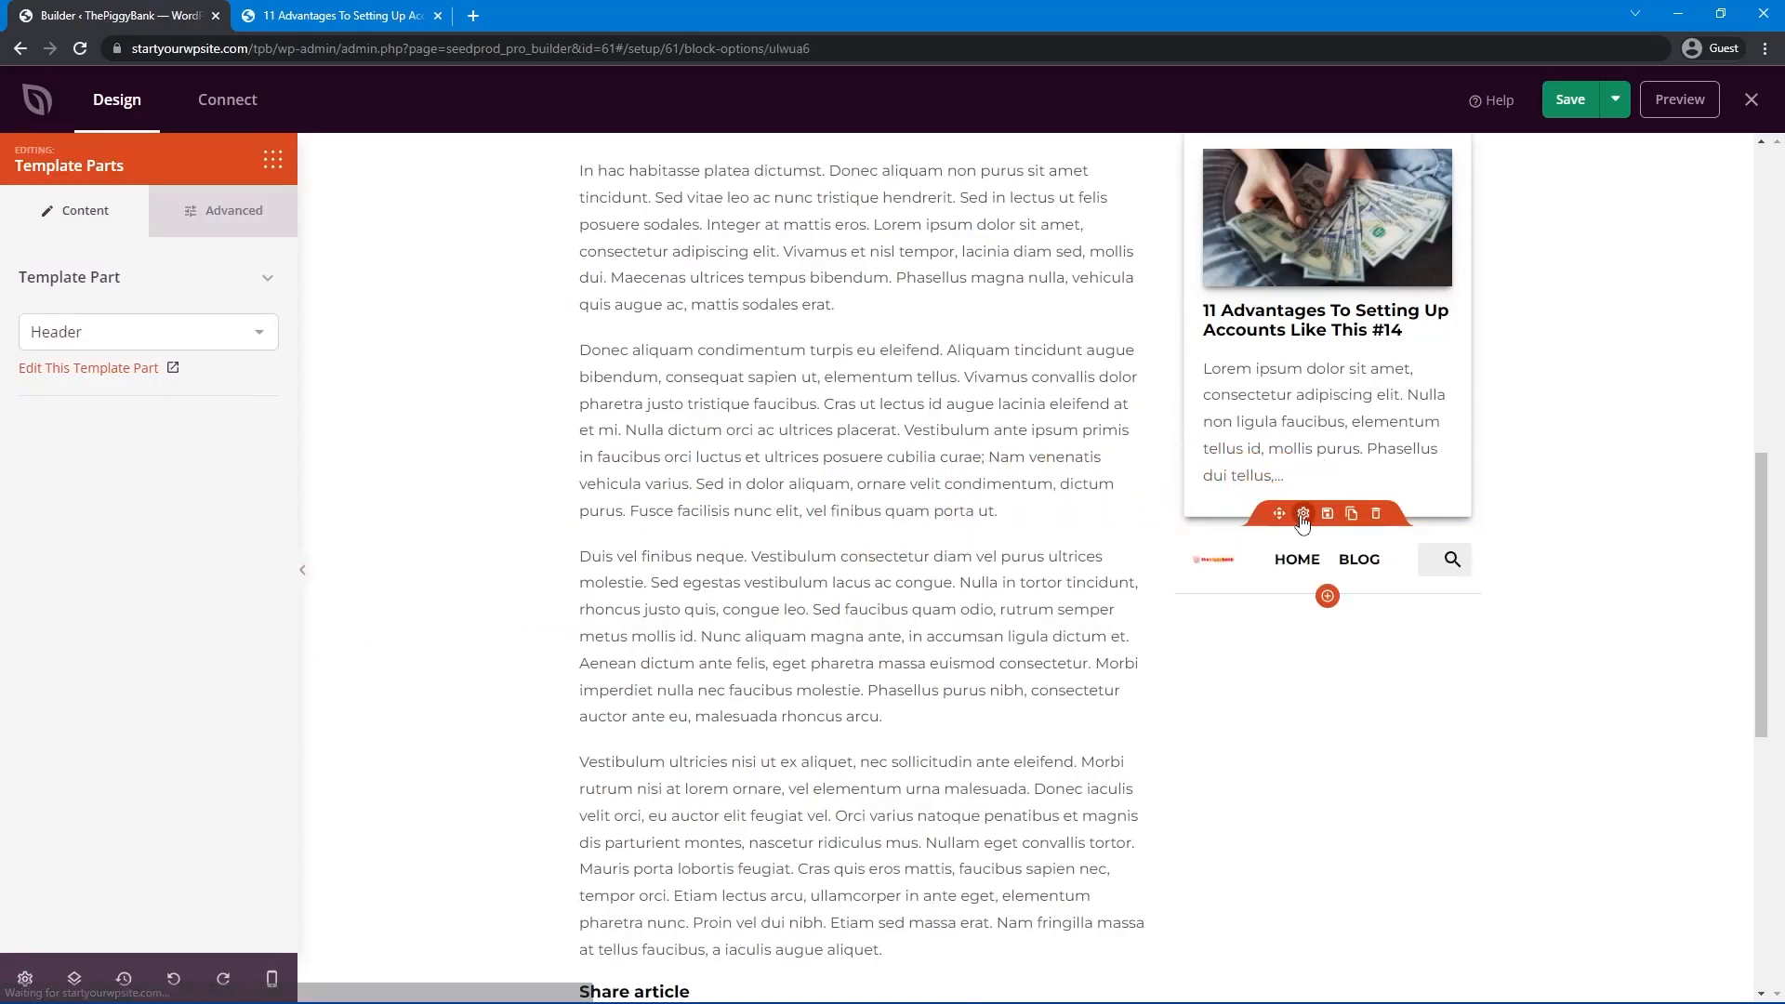
left_click(154, 330)
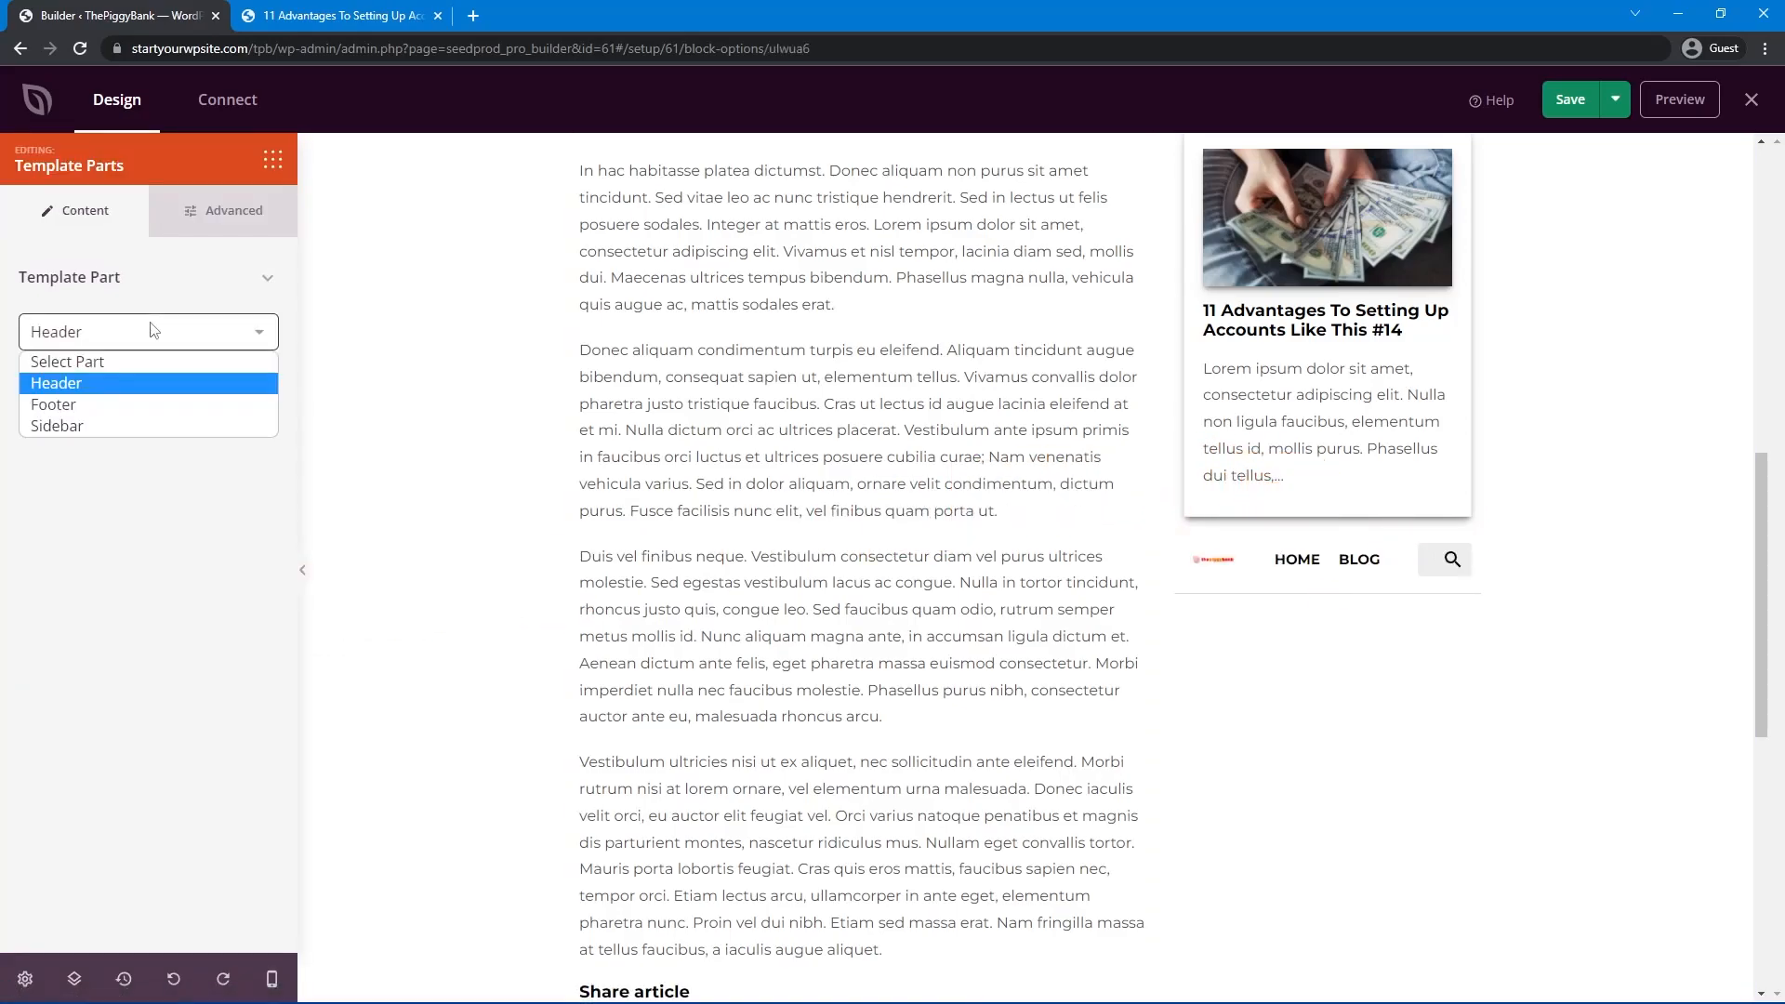
left_click(58, 427)
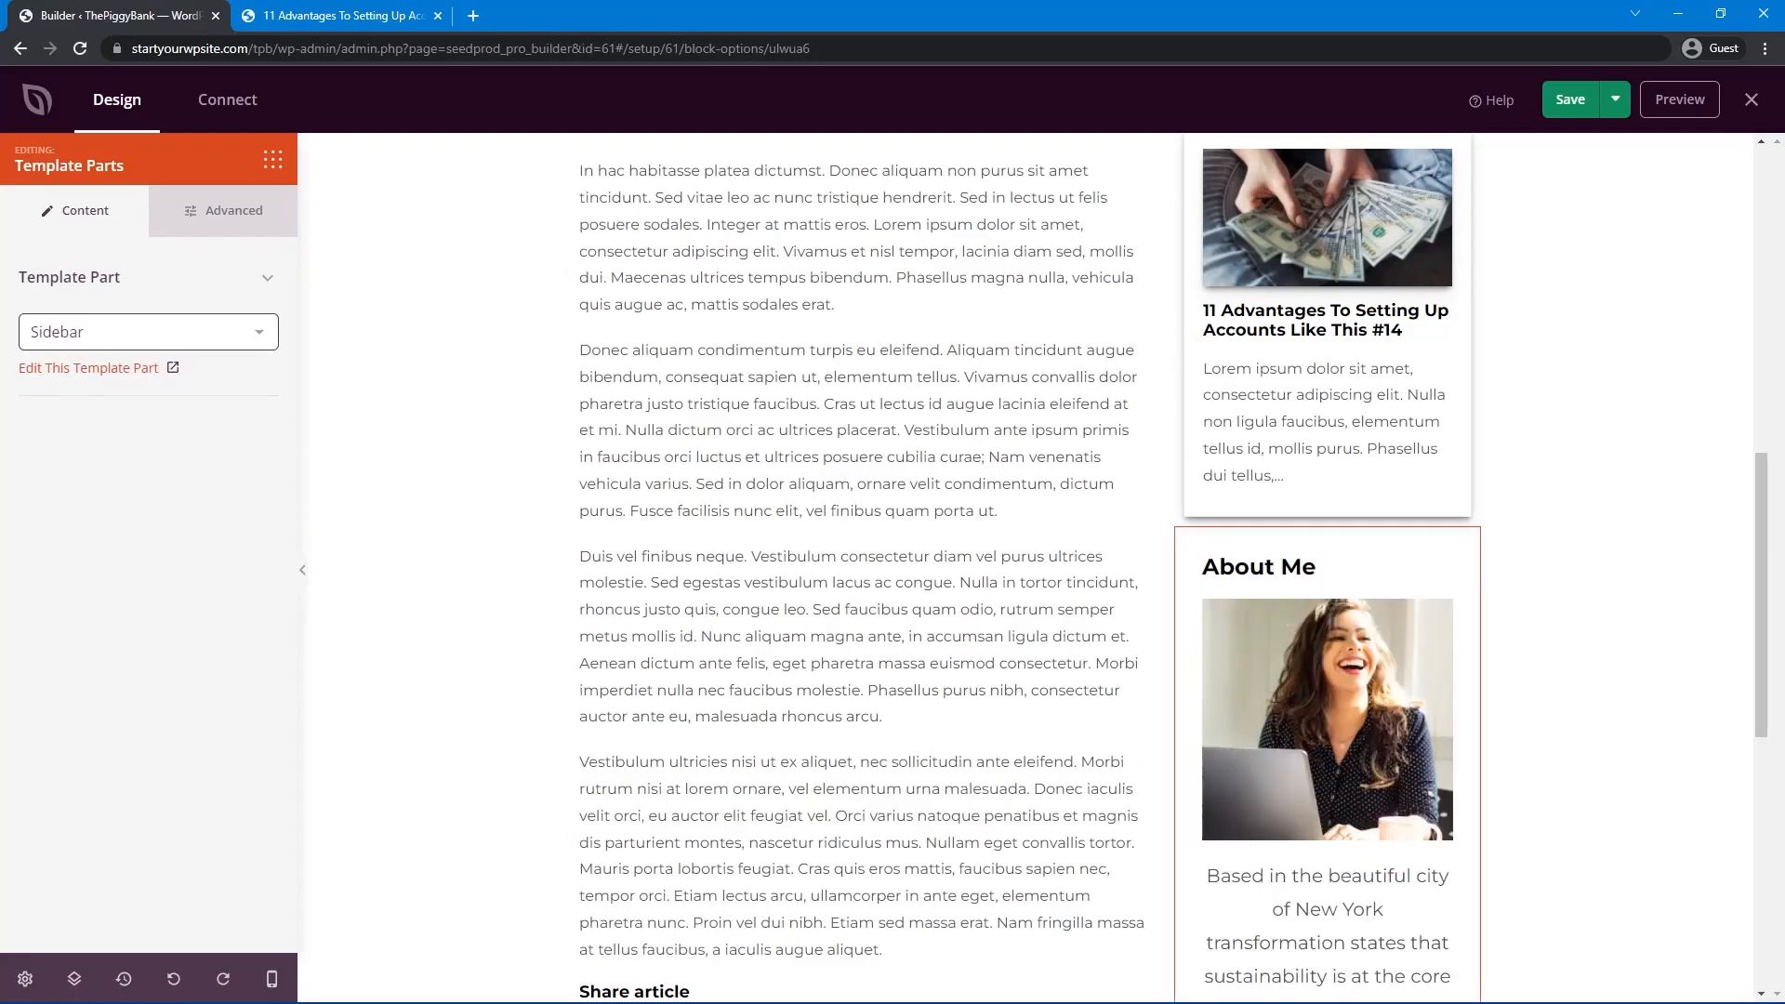
left_click_drag(1763, 493, 1781, 539)
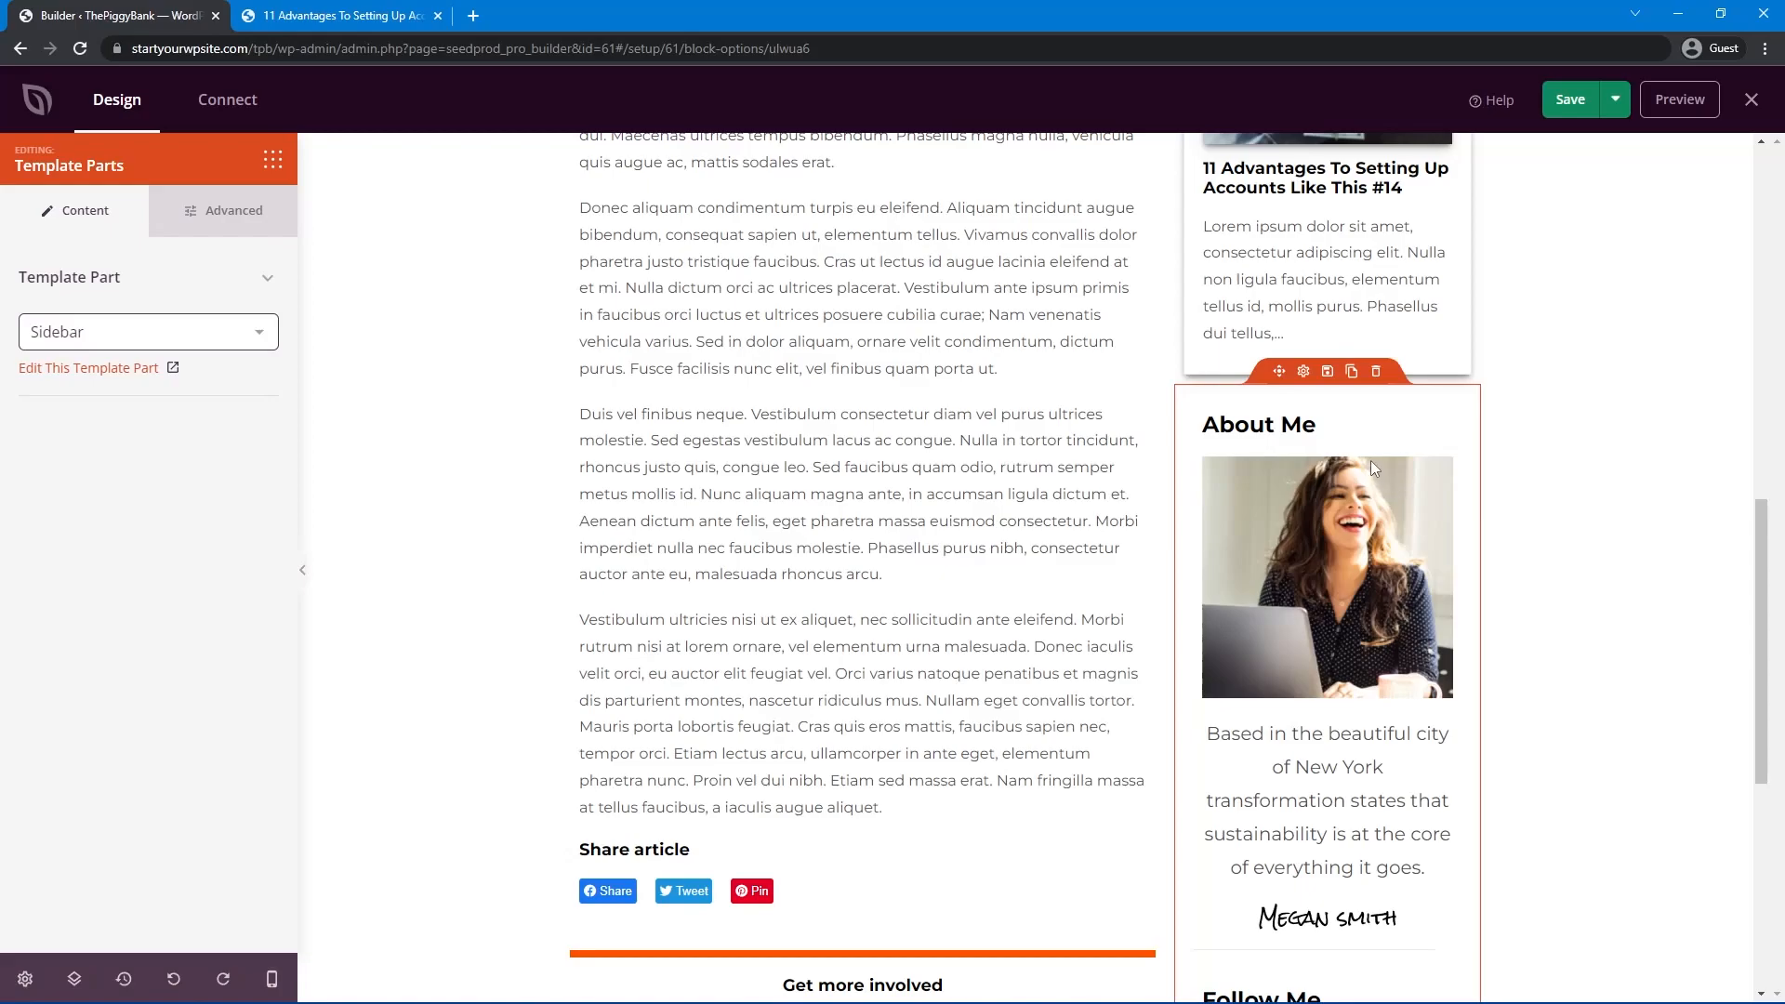
Delete the Sidebar template part below the sidebar posts.
left_click(1376, 371)
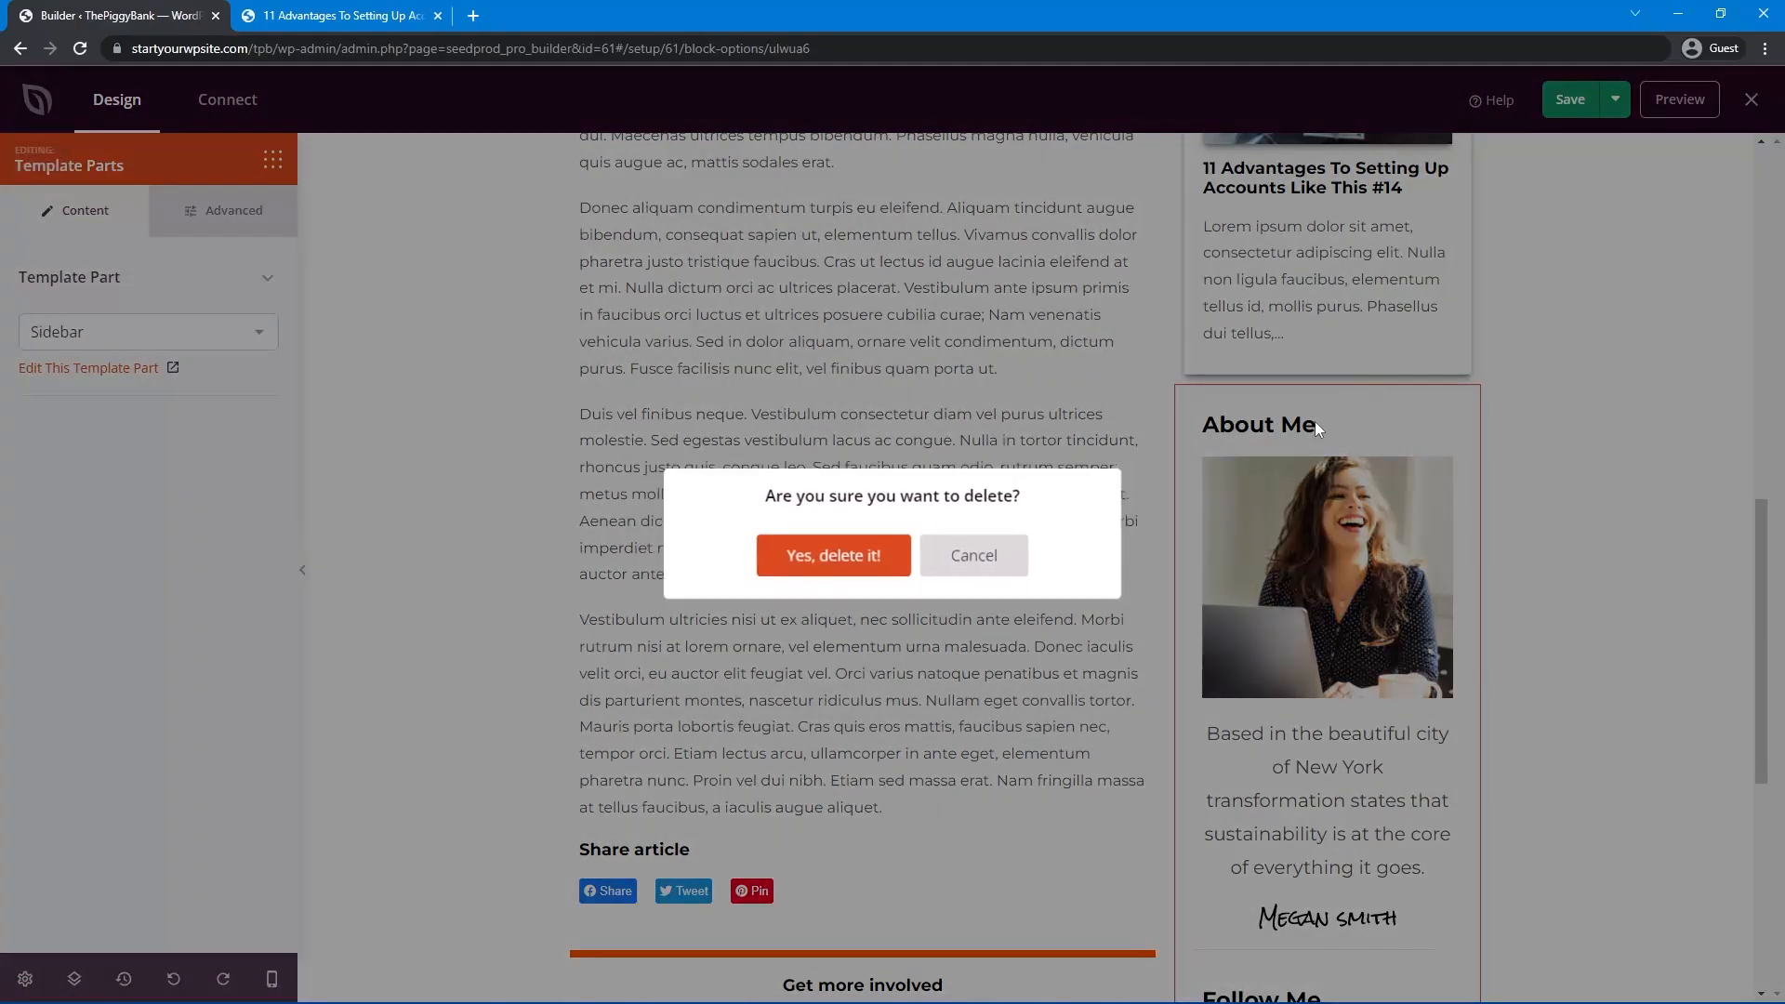
left_click(845, 557)
scroll(1547, 542, "up", 10)
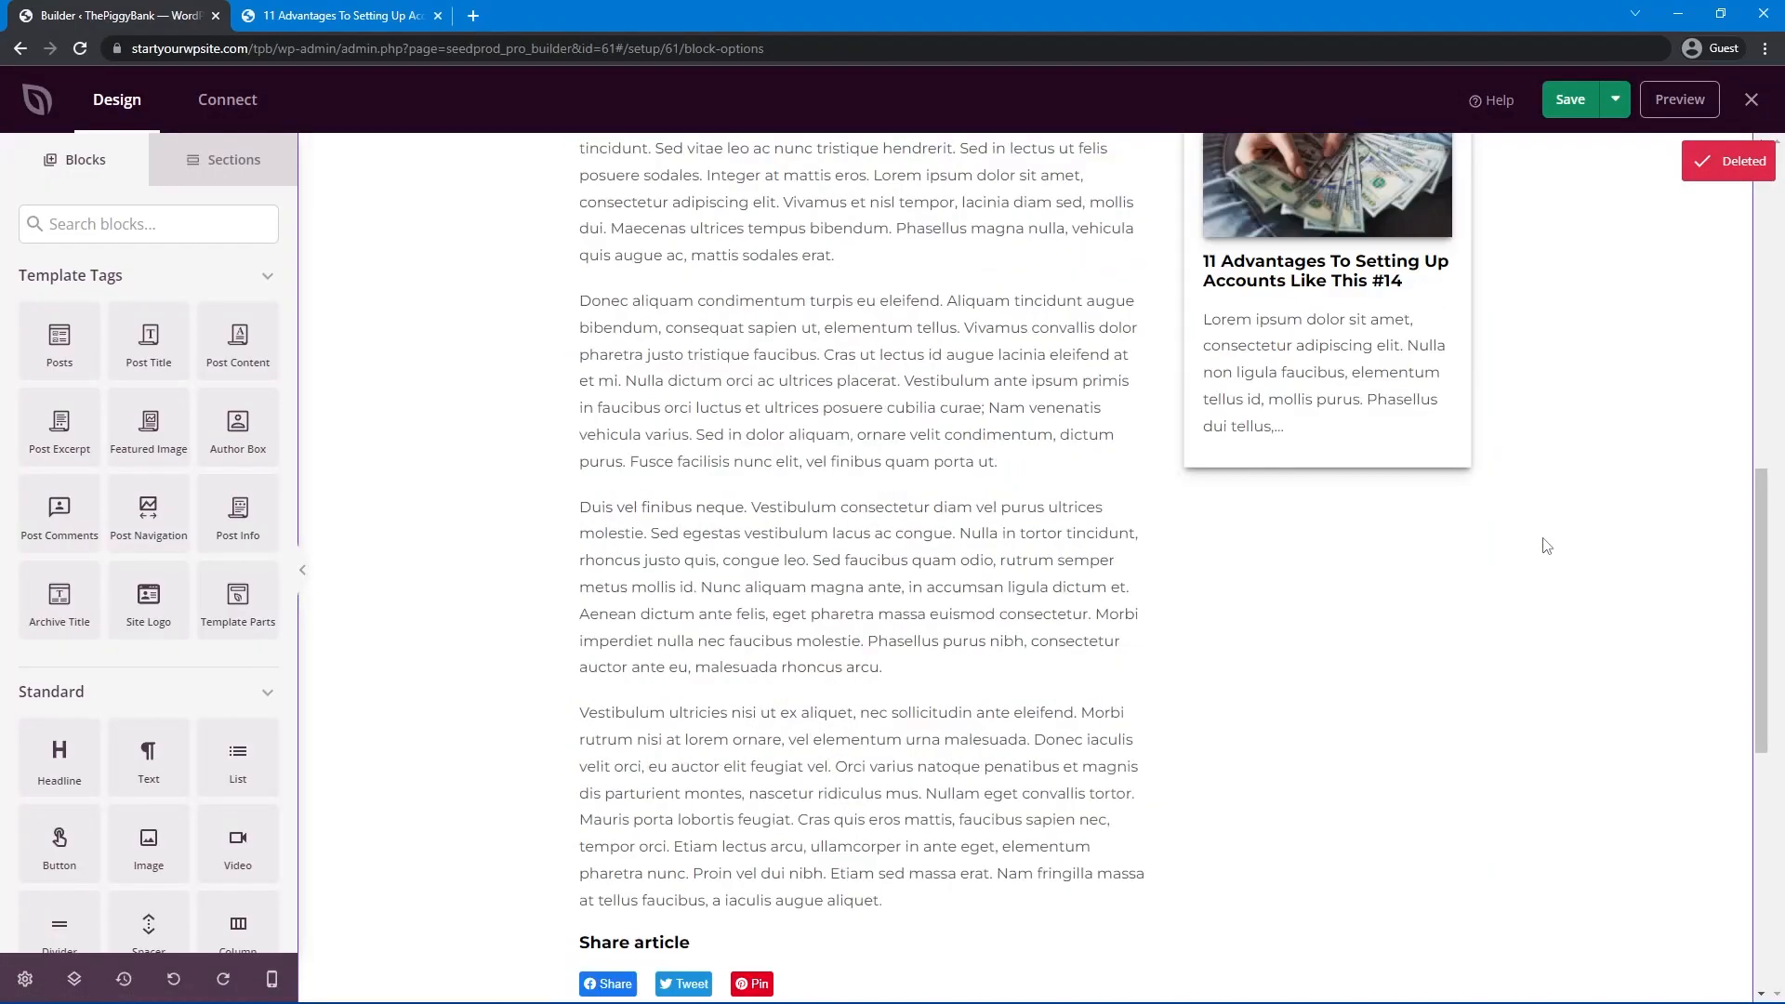
Save the Single Post template, leave the builder, and review the reloaded live post "11 Advantages To Setting Up Accounts Like This #9" down to its footer.
left_click(1582, 113)
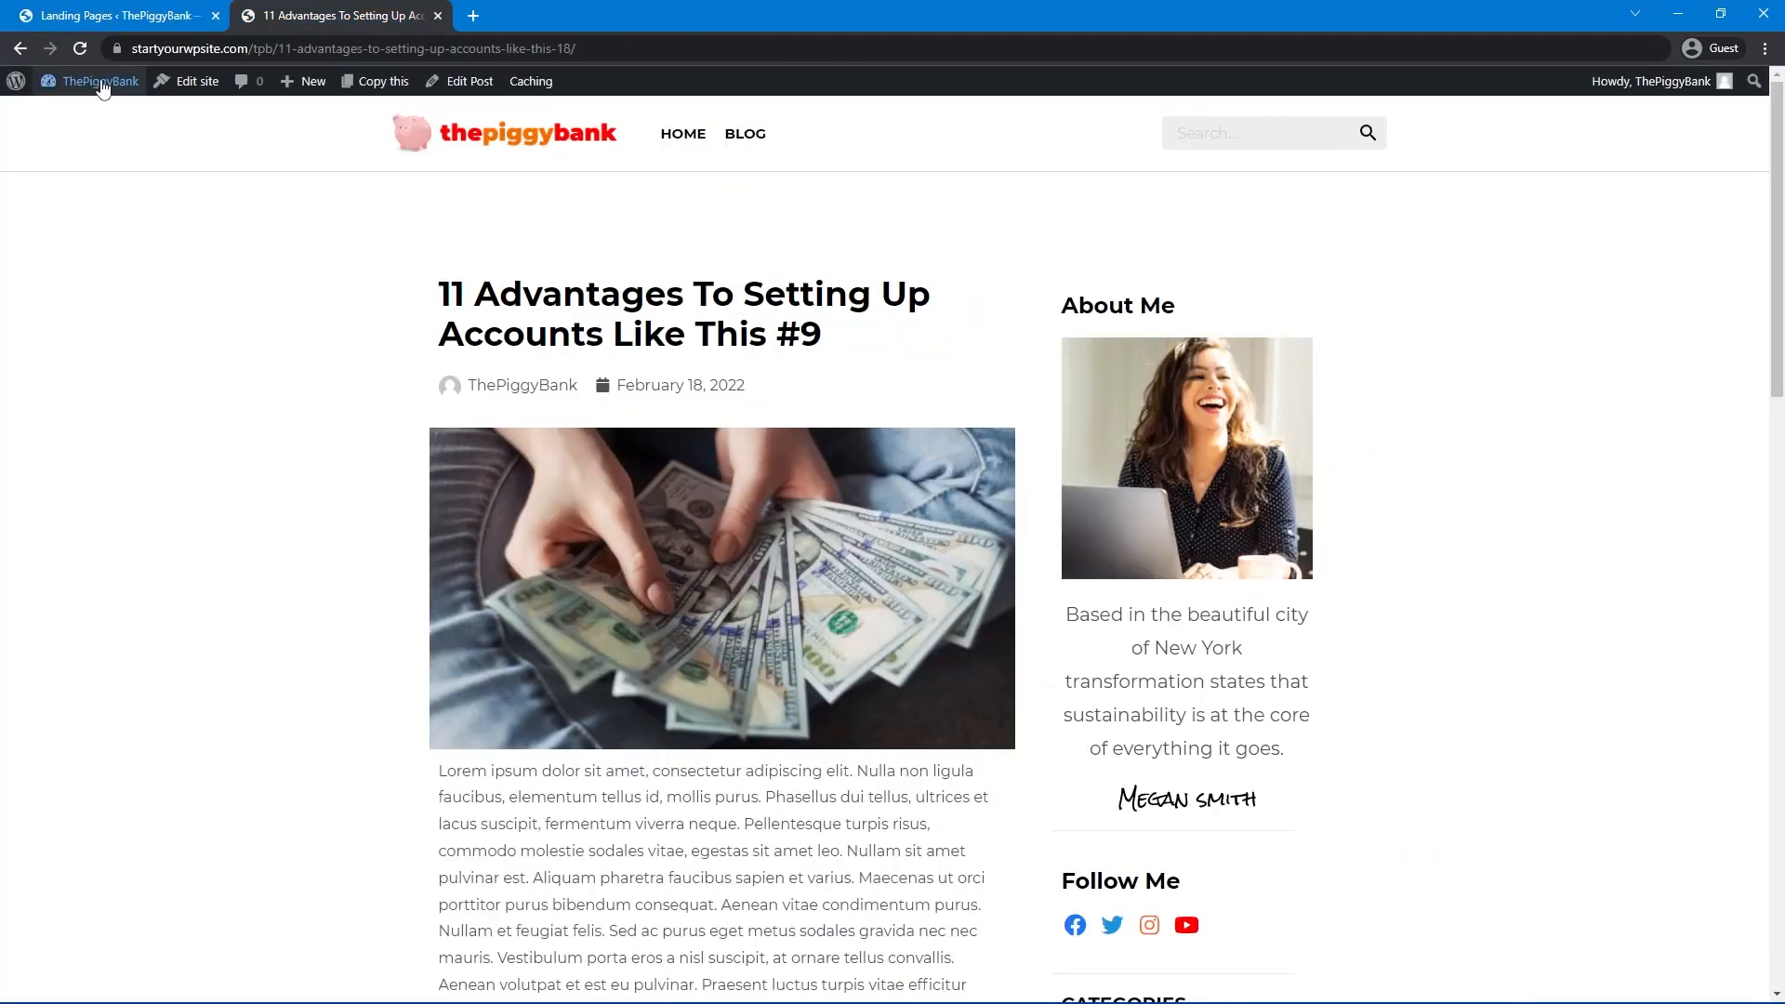
left_click(102, 86)
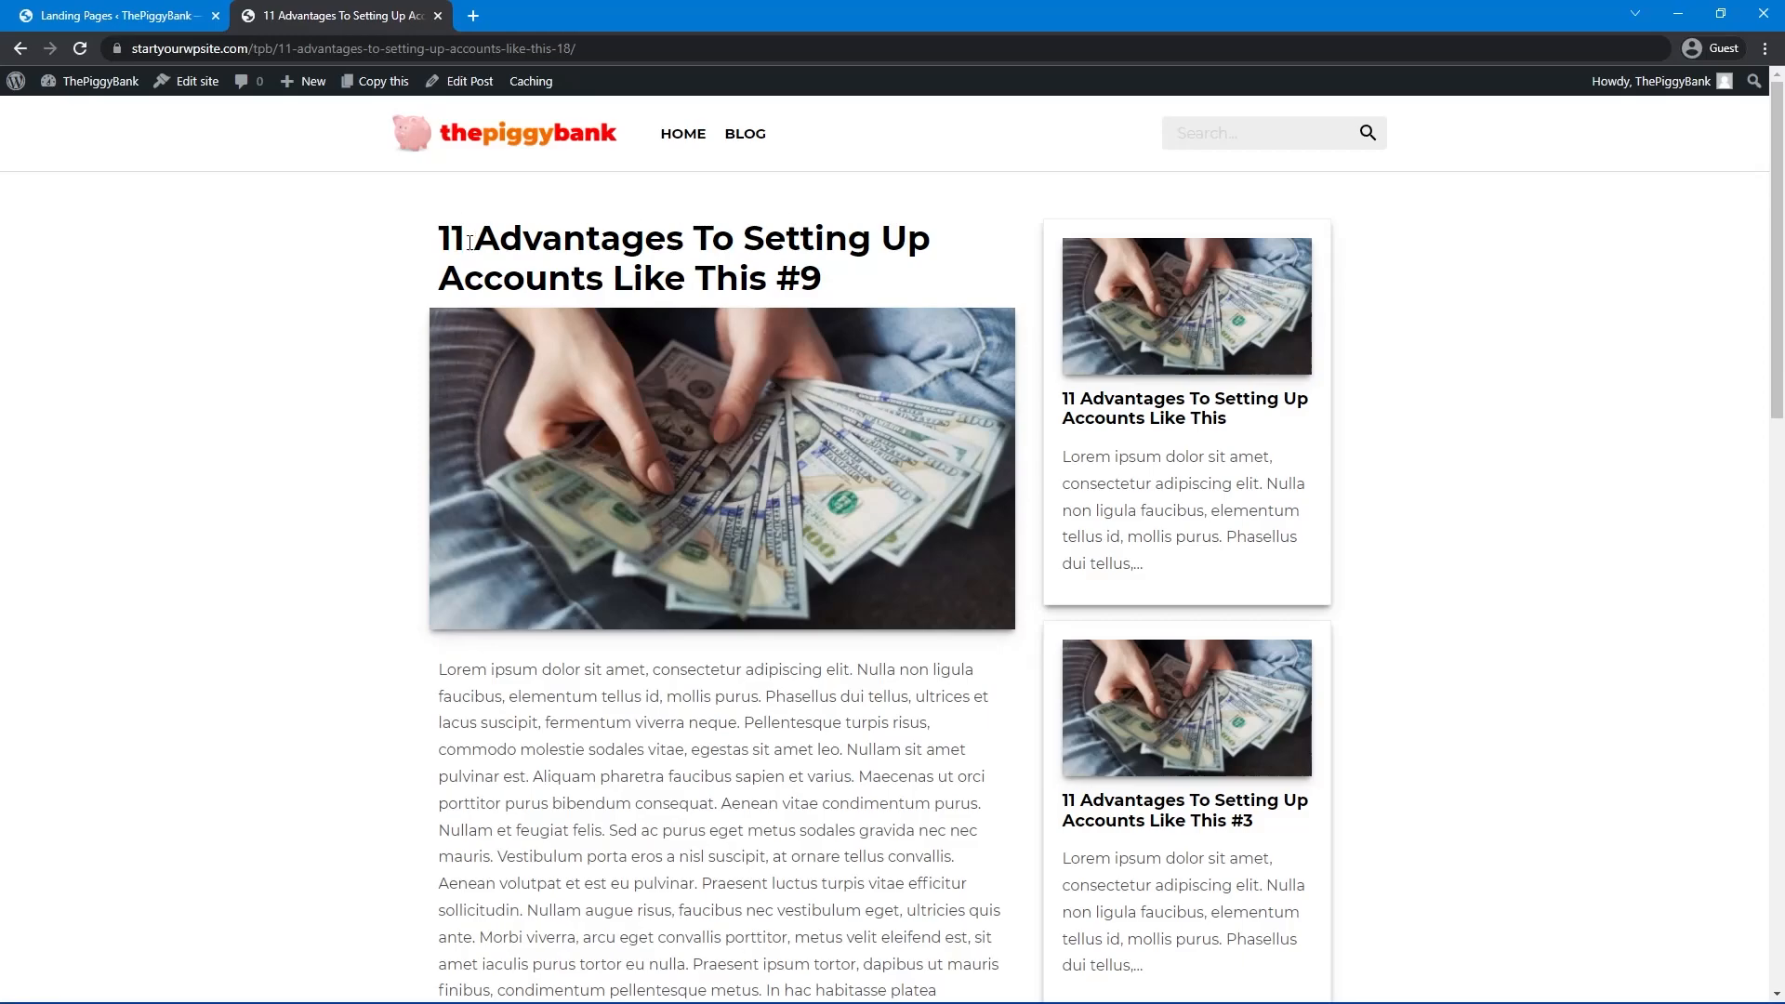
scroll(854, 476, "down", 9)
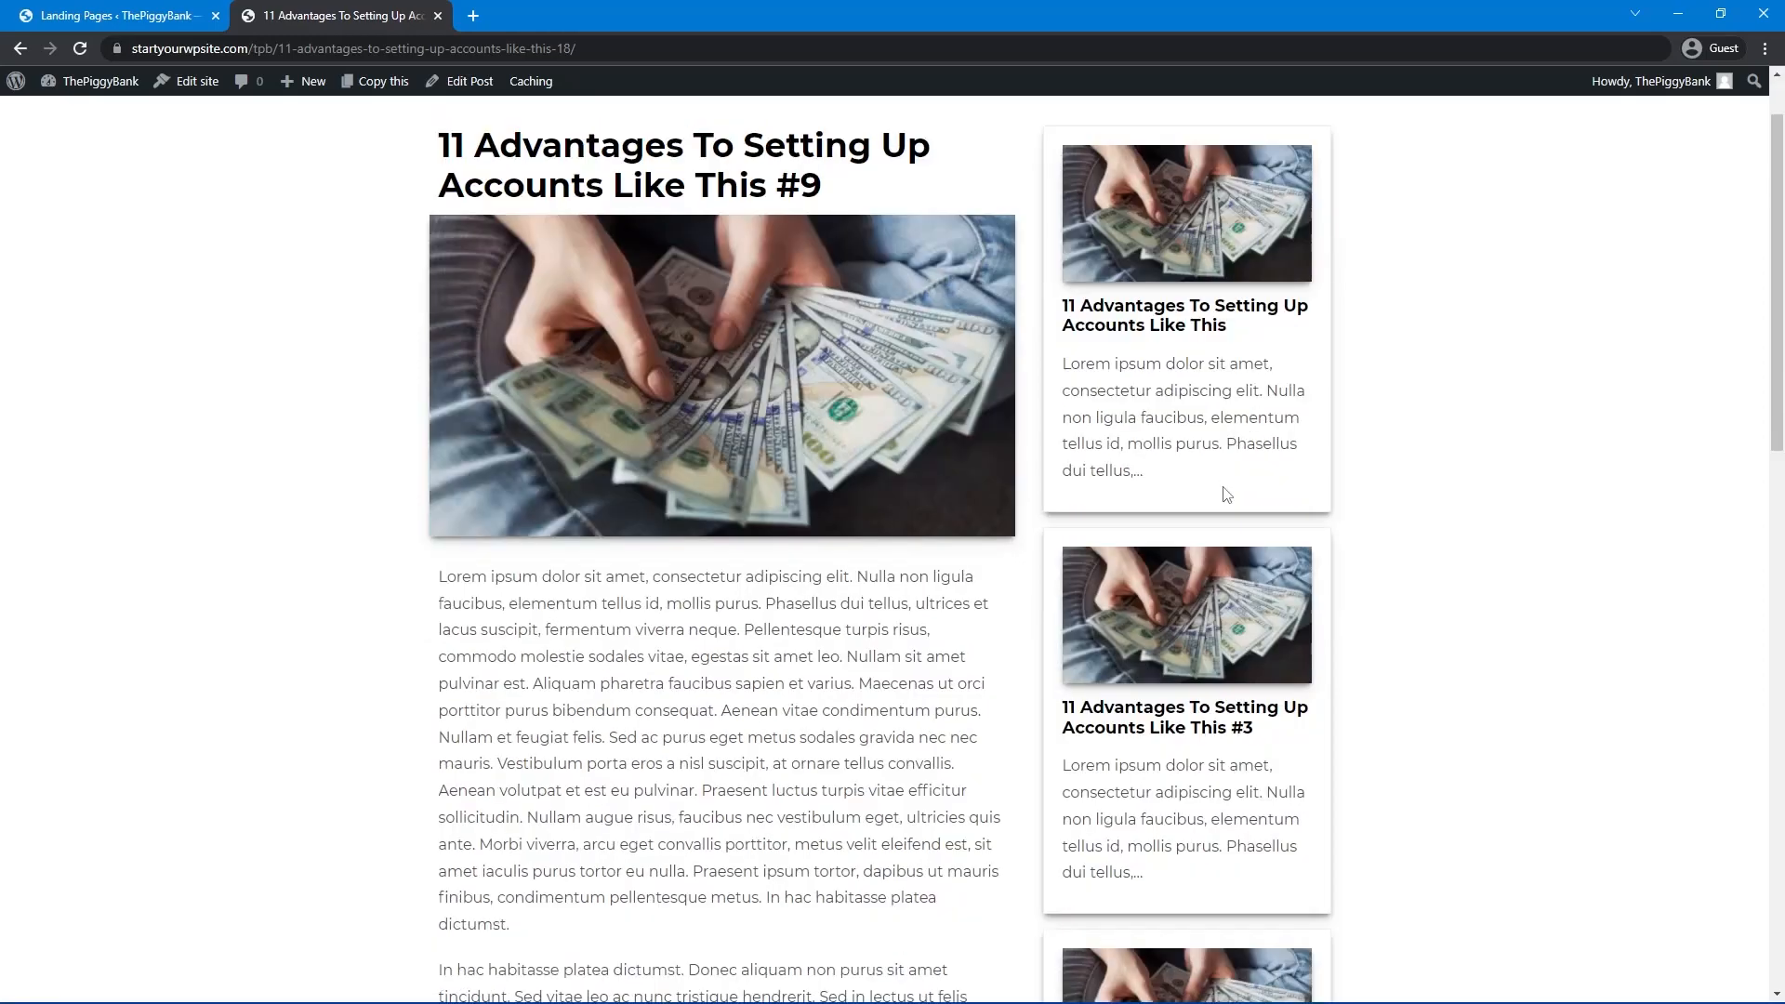
scroll(1139, 696, "down", 2)
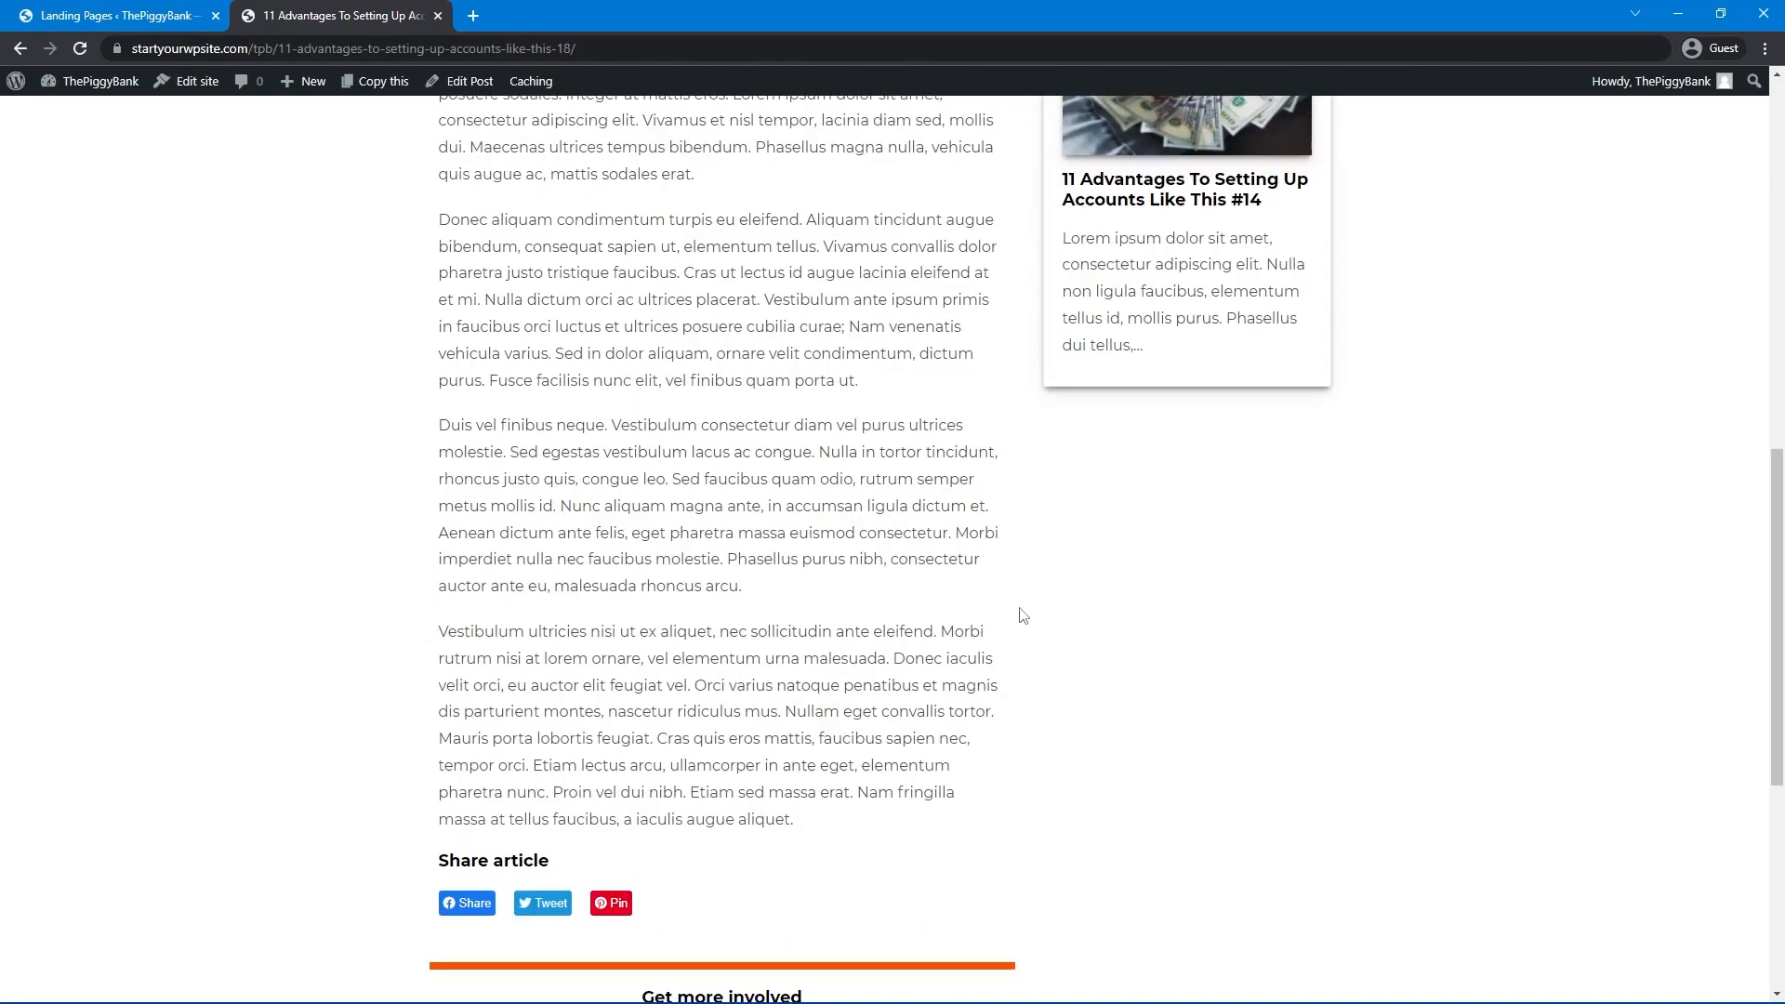
scroll(719, 421, "down", 5)
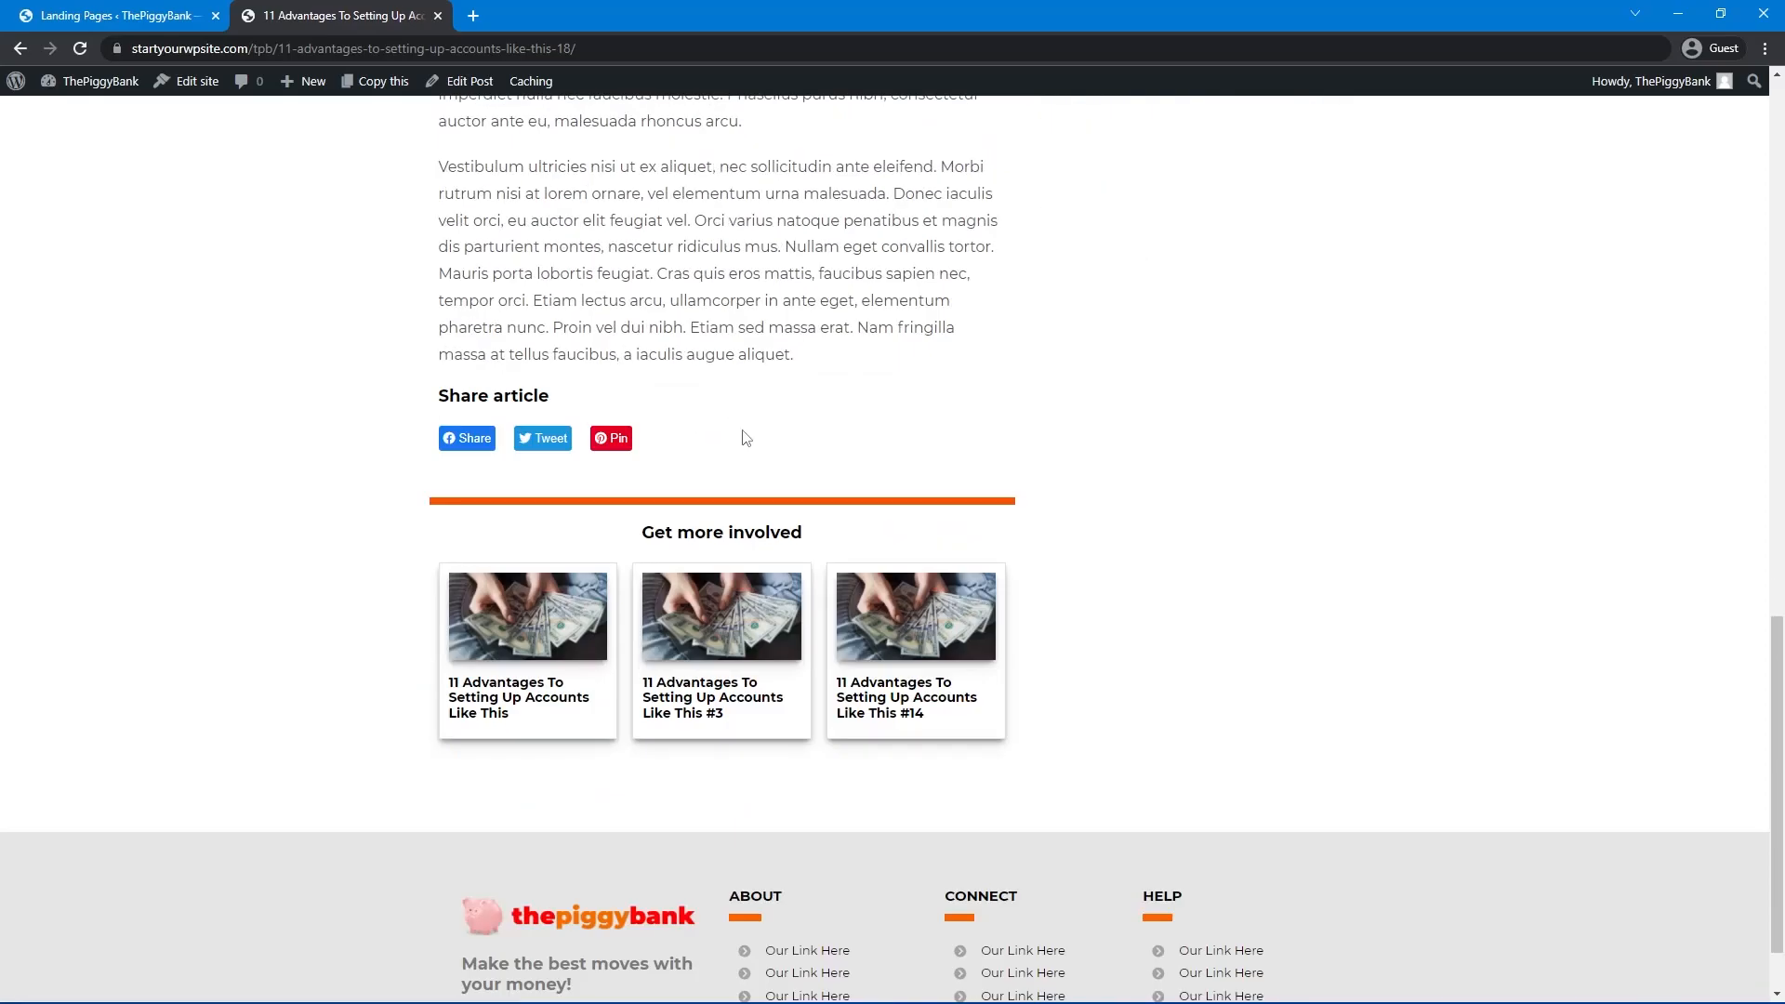
scroll(650, 438, "down", 1)
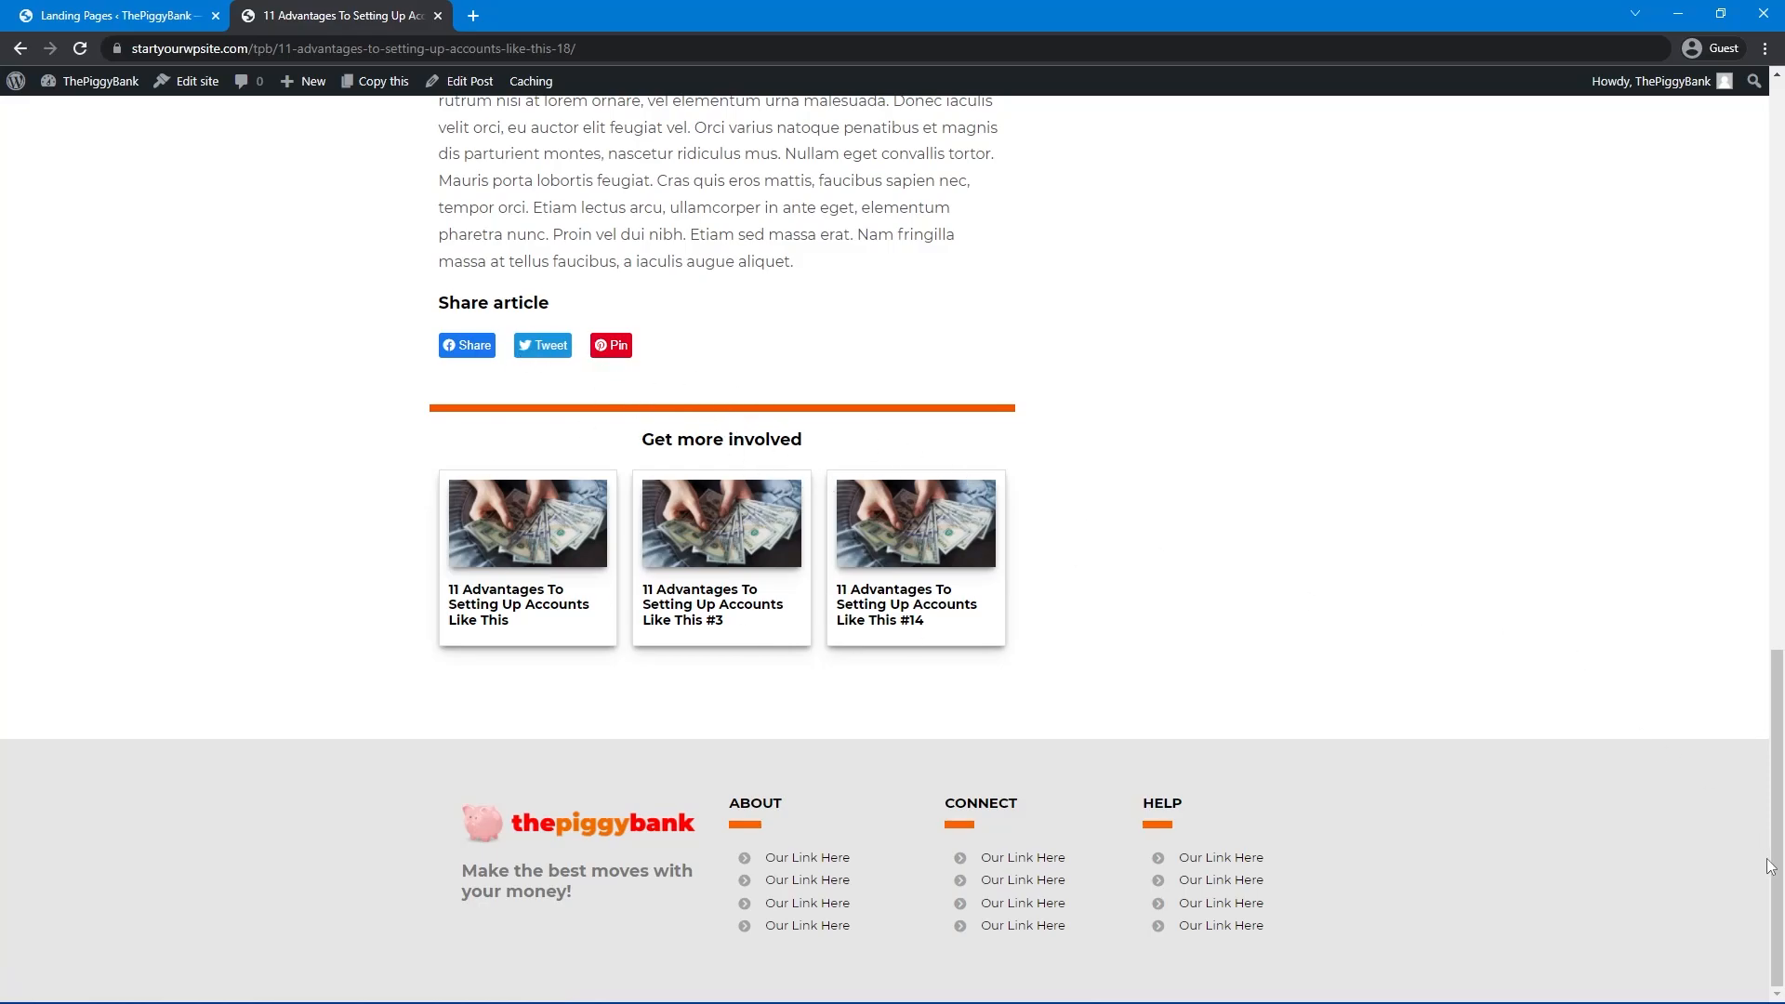
Return to the live site's home page and open the Blog page to view the post listing.
left_click_drag(1777, 885, 1700, 134)
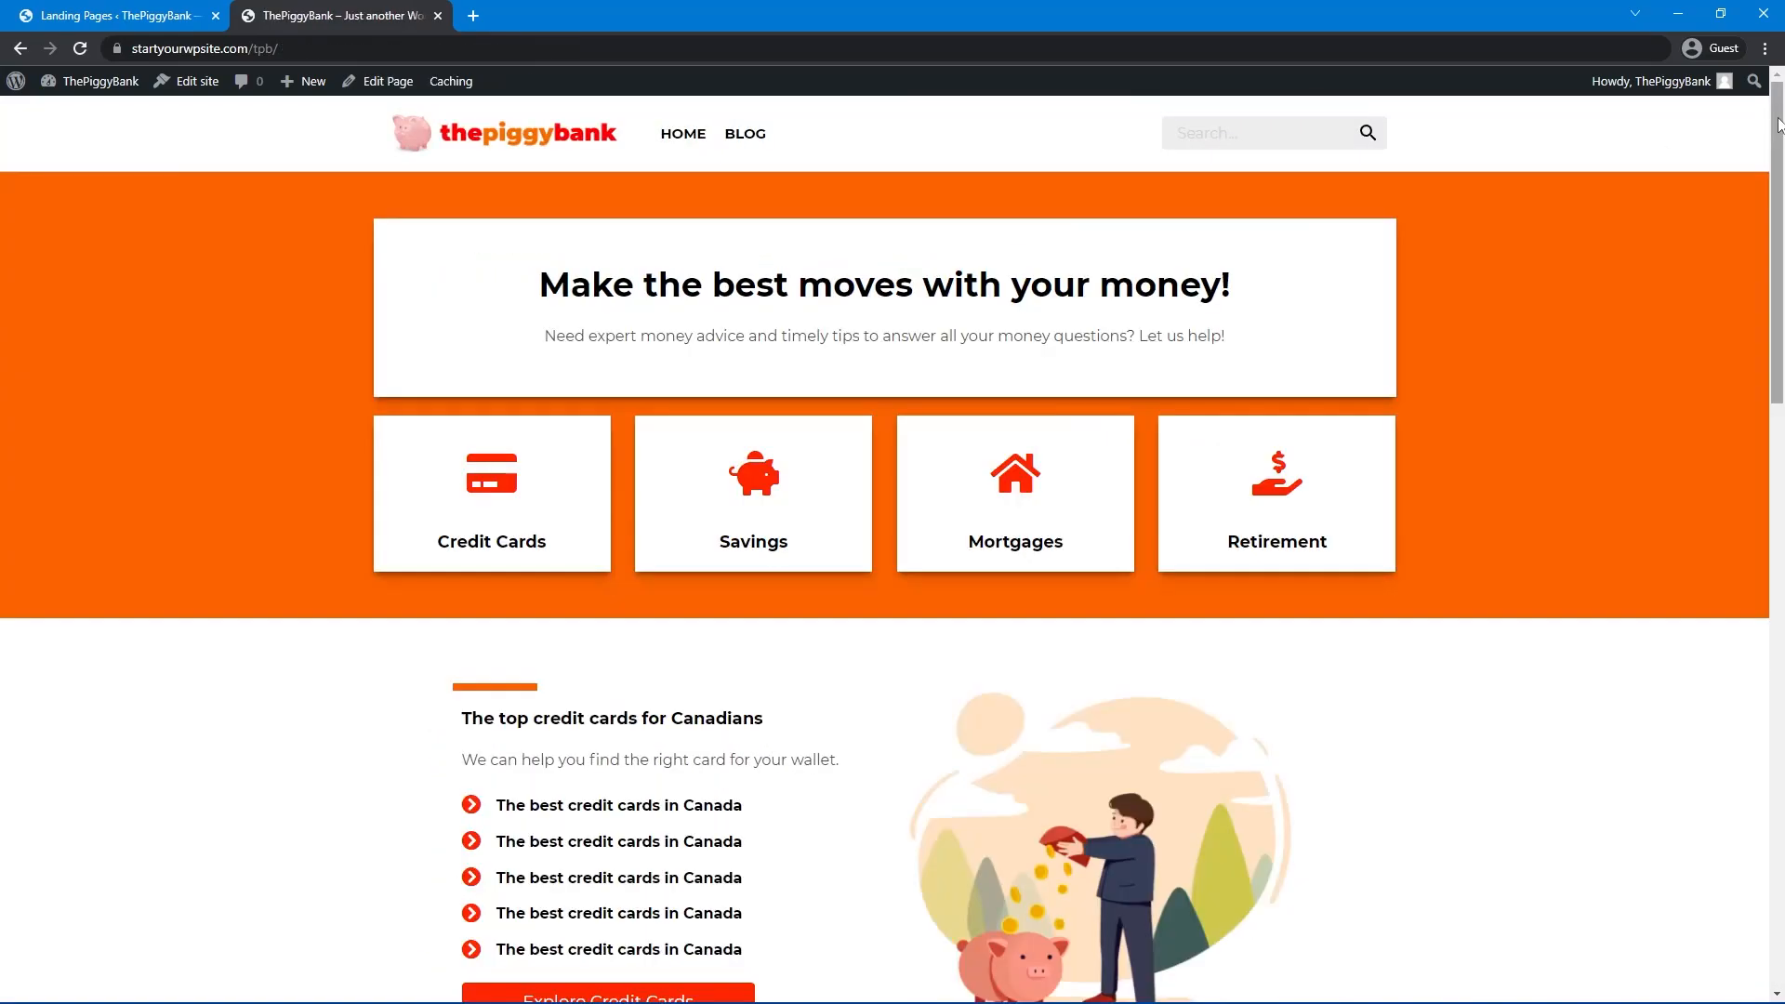
left_click_drag(1775, 126, 1735, 57)
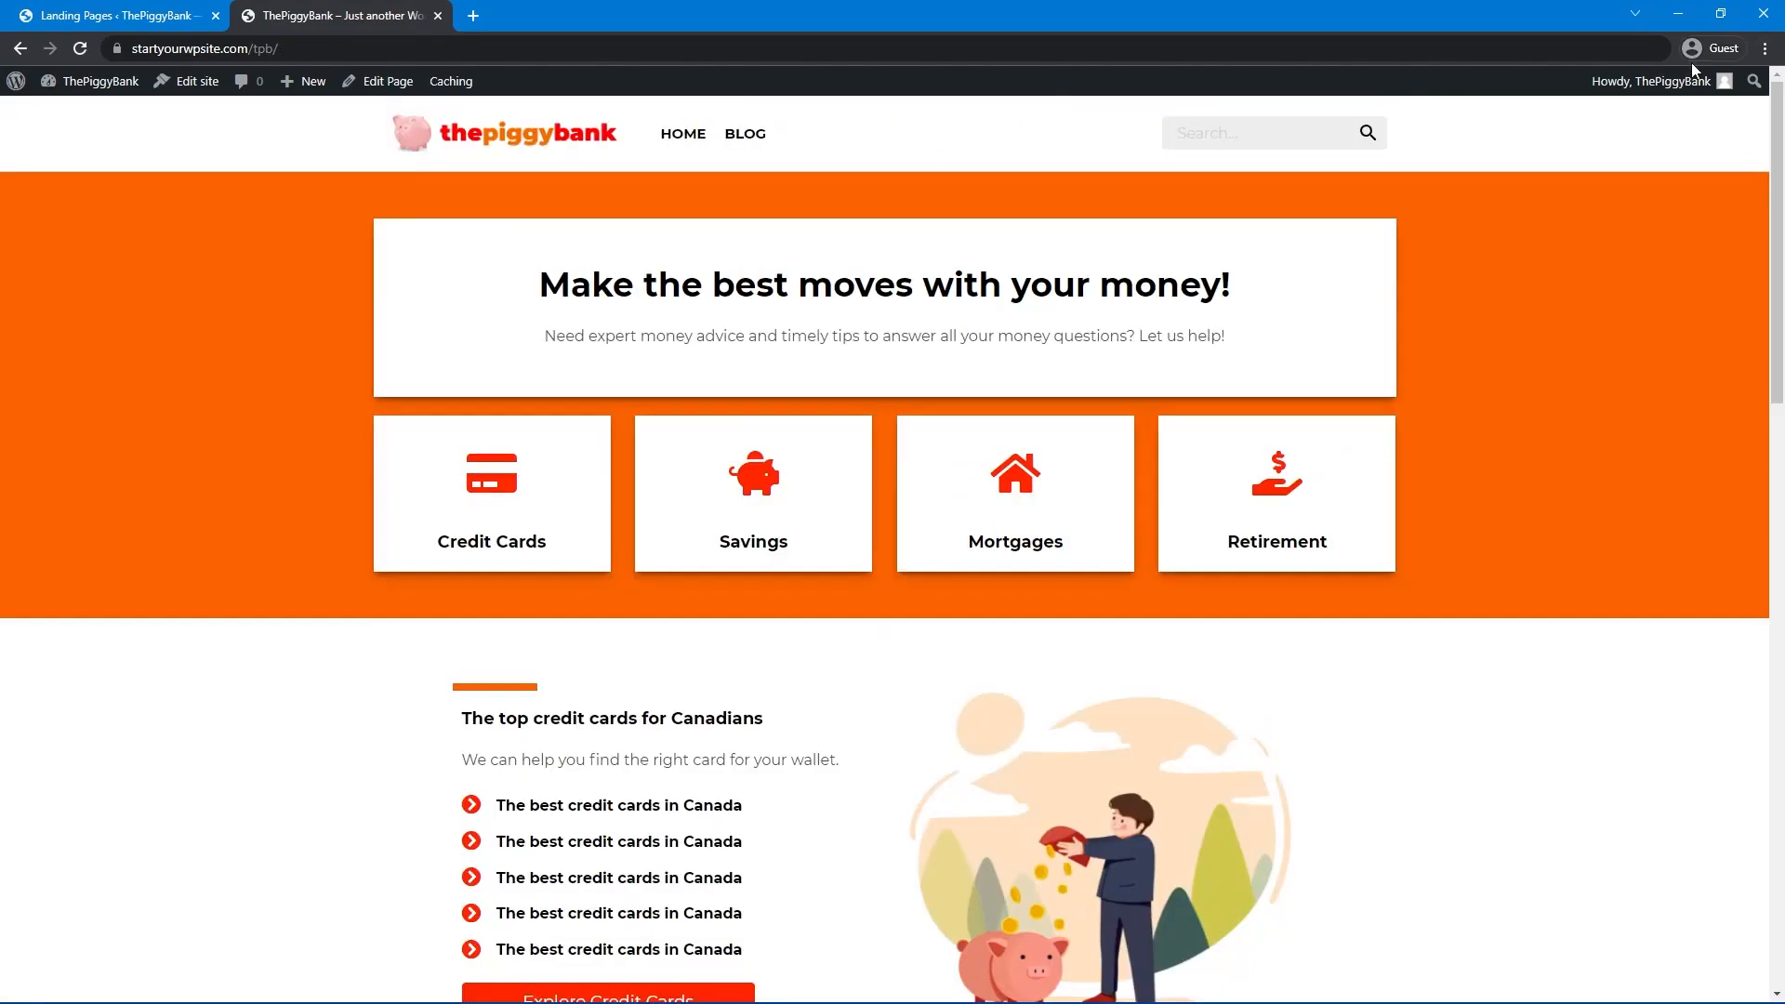
left_click(741, 136)
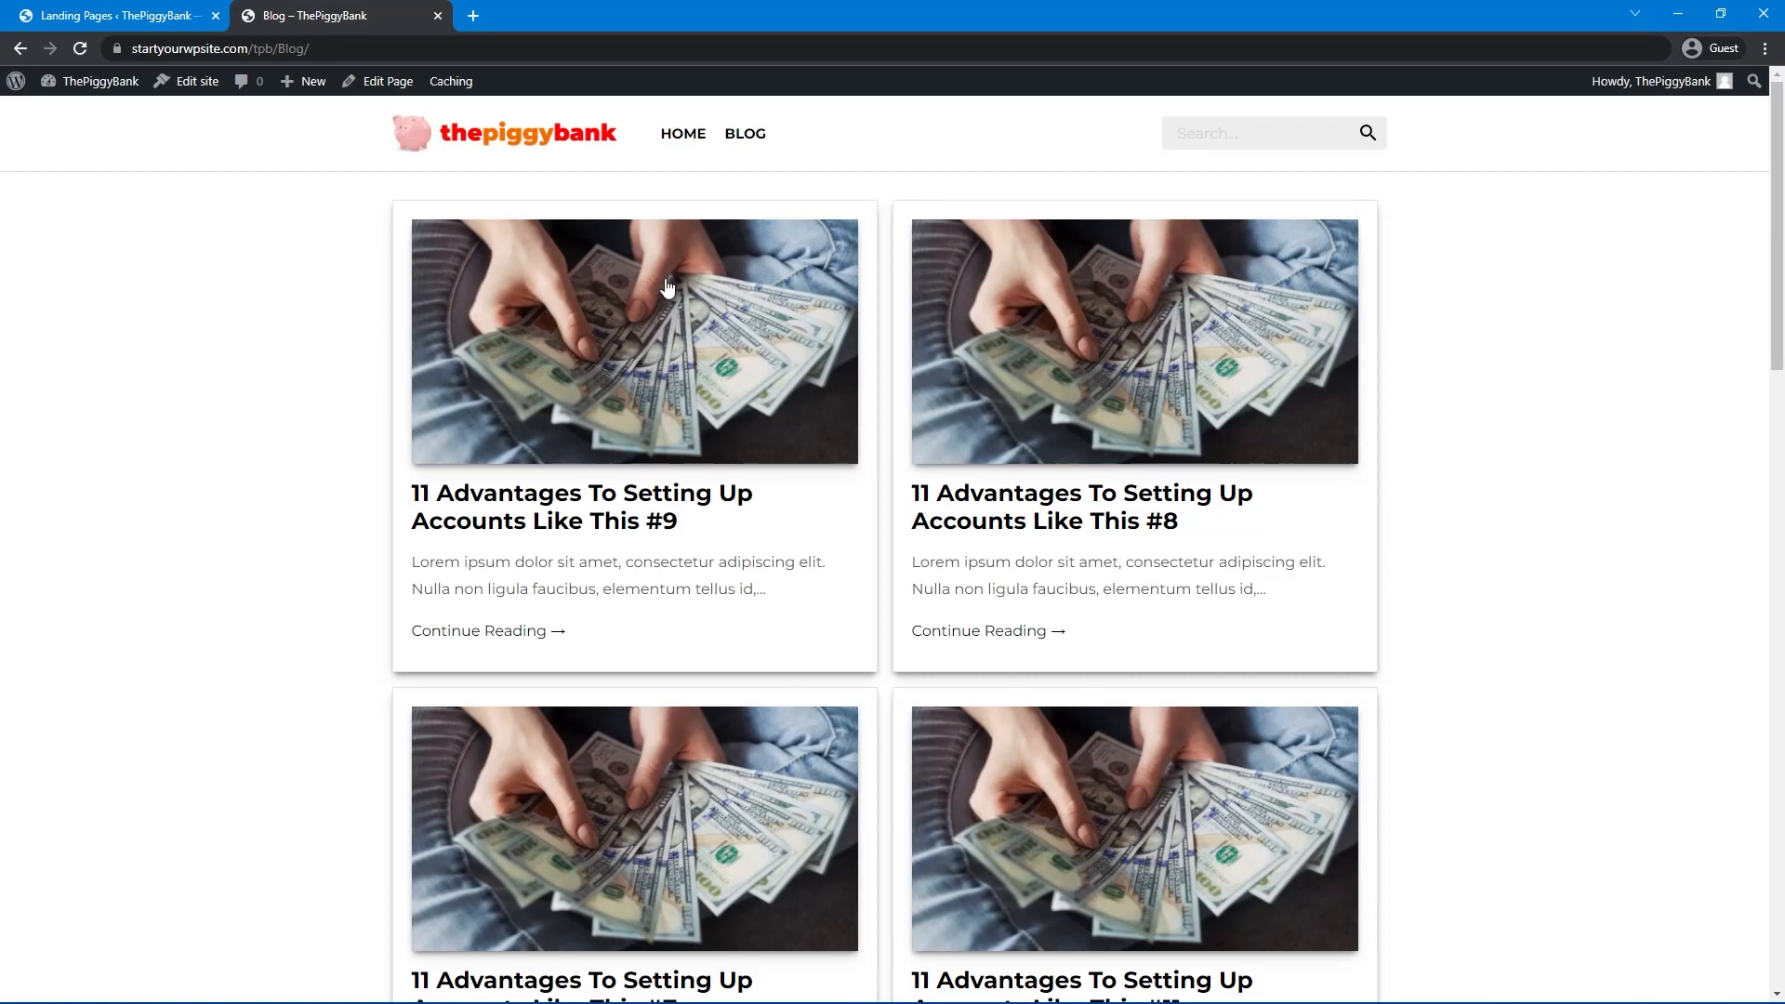